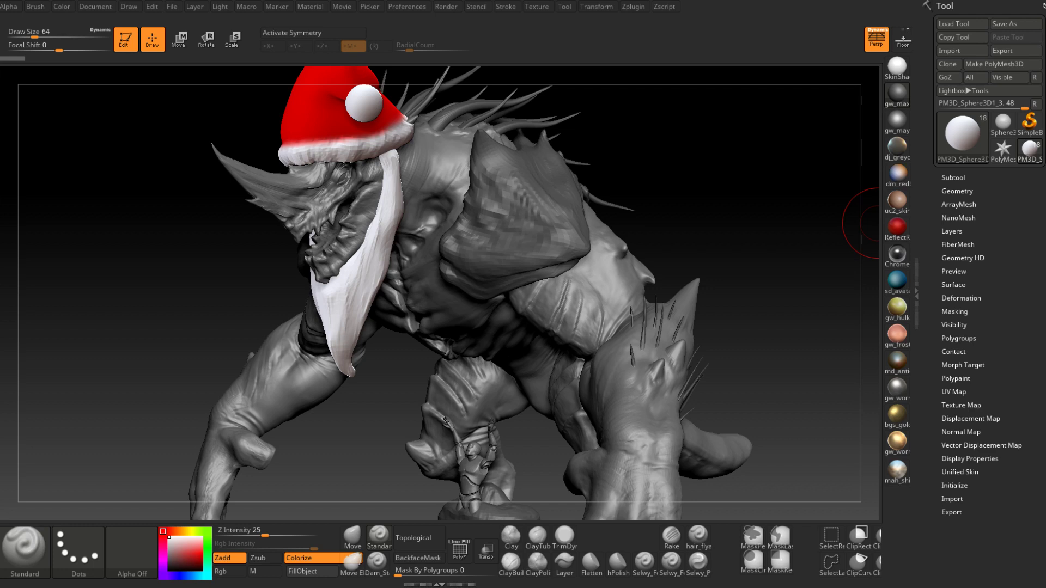
Step: Select the claw on the finger nearest the thumb and set up the ClayBuildup brush at draw size 9
left_click_drag(861, 223, 486, 316)
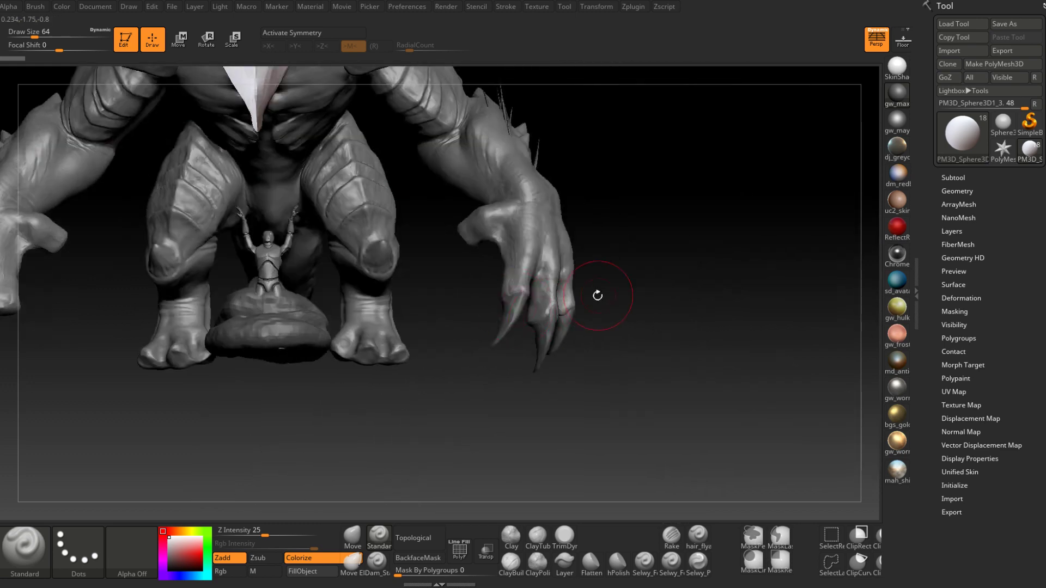
left_click_drag(597, 294, 546, 229, "alt")
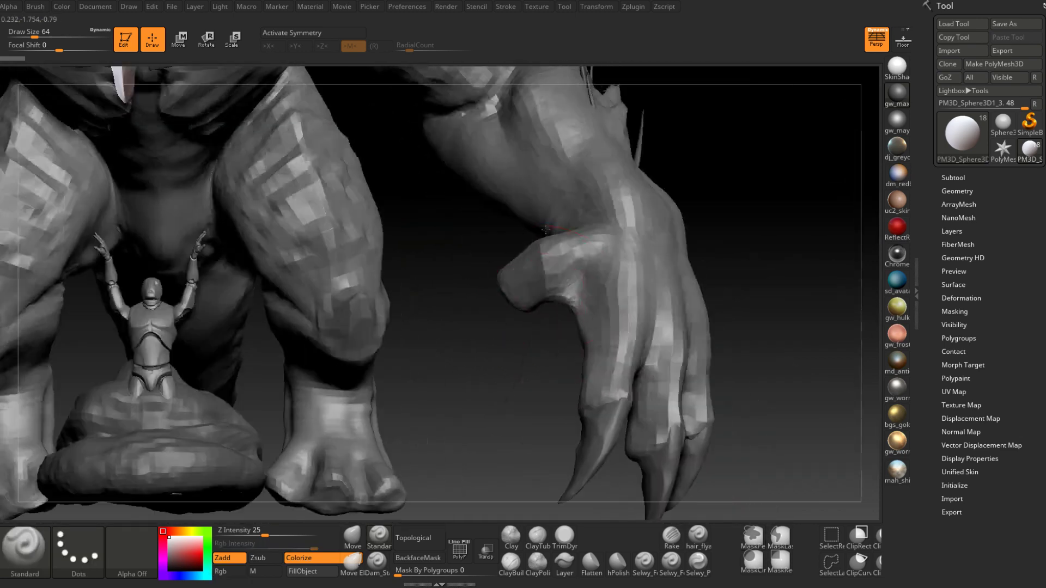
left_click(610, 422, "alt")
mouse_move(553, 424)
left_mouse_down()
mouse_move(484, 430)
mouse_move(436, 419)
left_mouse_up()
right_click_drag(613, 335, 571, 319)
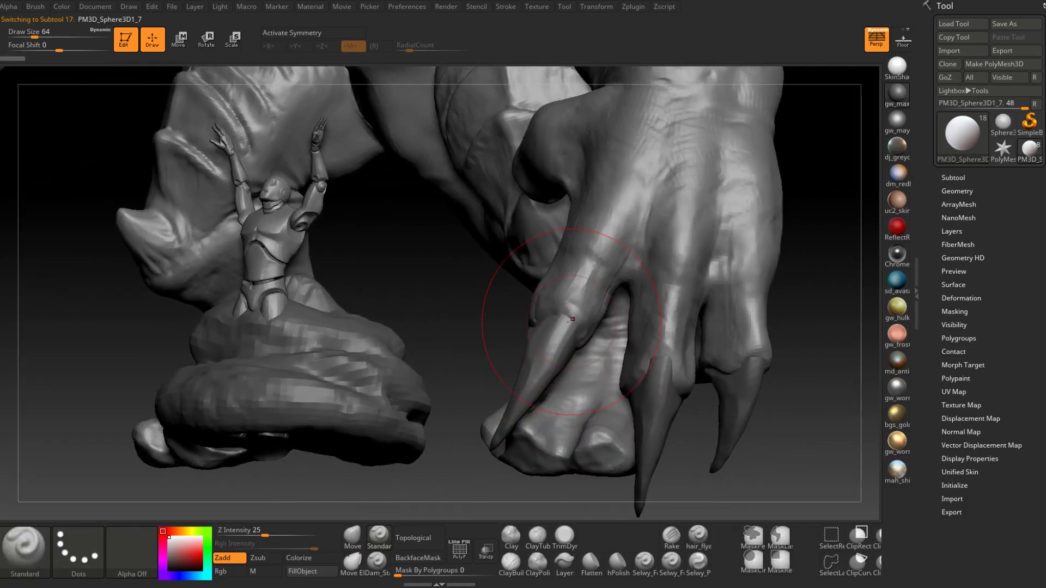
right_click_drag(571, 321, 623, 321)
key("space")
left_click_drag(576, 319, 564, 317)
right_click_drag(564, 317, 564, 311)
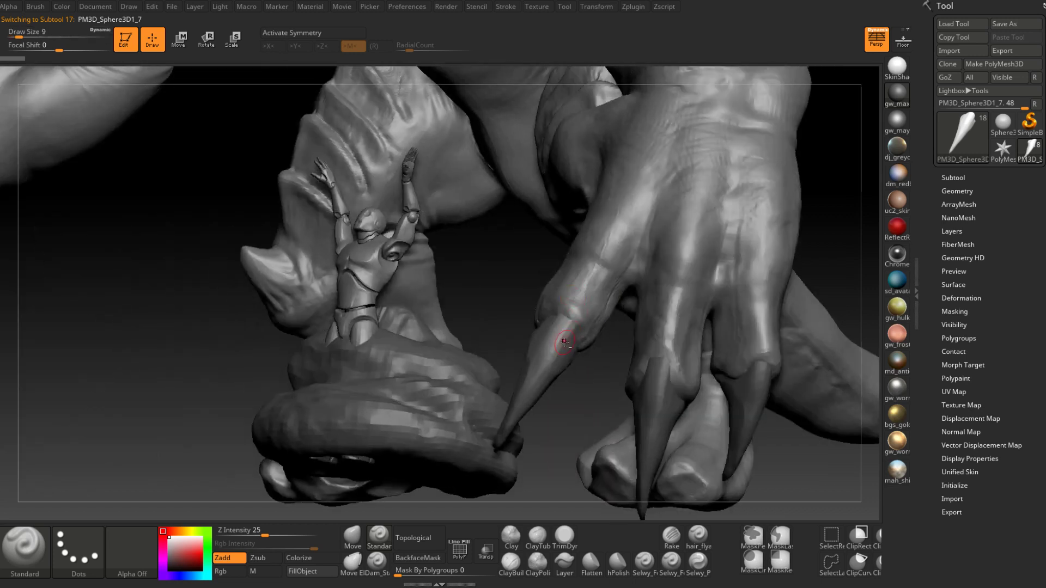
left_click(510, 561)
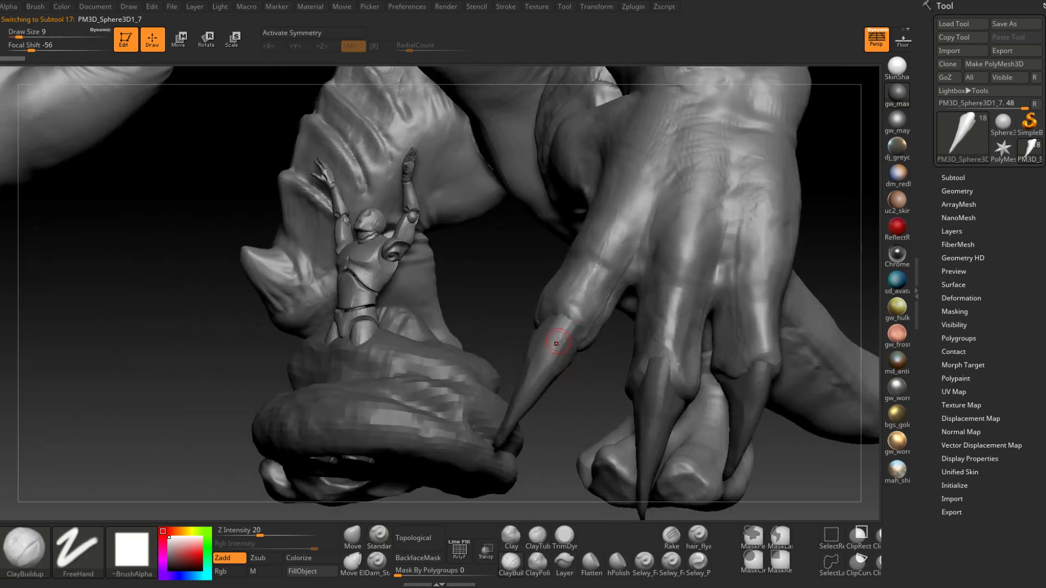
mouse_move(569, 317)
right_mouse_down()
mouse_move(570, 304)
mouse_move(547, 357)
mouse_move(566, 318)
mouse_move(555, 338)
mouse_move(577, 331)
right_mouse_up()
key("bracketright")
key("bracketleft")
Step: Switch to the Boss_High_Body subtool and build up the skin over the base of the claw nearest the thumb at draw size 12
left_click(582, 324, "alt")
key("space")
left_click_drag(578, 335, 576, 347)
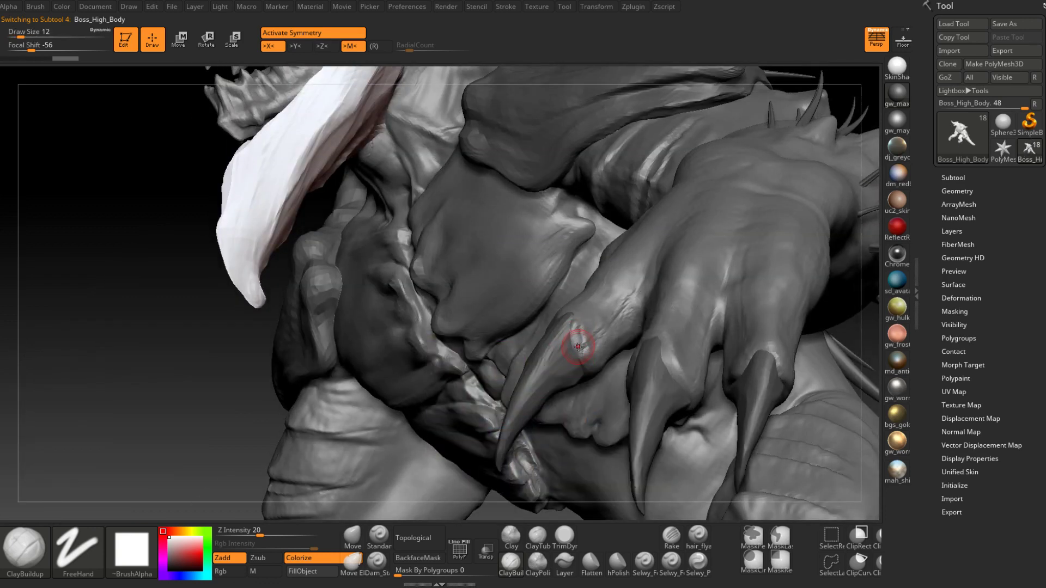
right_click_drag(571, 331, 576, 322)
left_click_drag(575, 320, 576, 312)
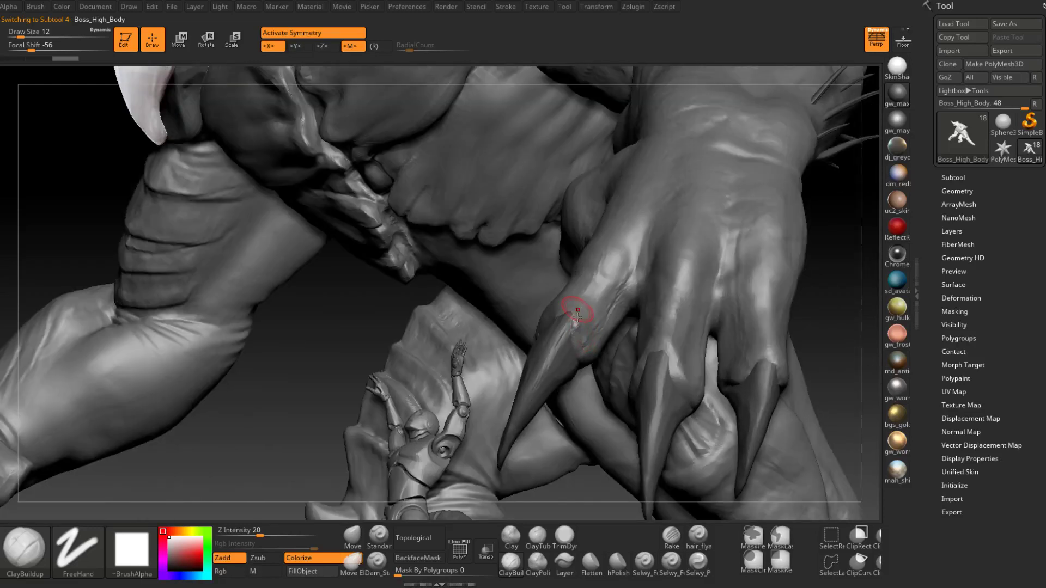
right_click_drag(577, 307, 573, 311)
left_click_drag(573, 318, 573, 308)
right_click_drag(575, 306, 566, 307)
left_click_drag(567, 306, 546, 317)
right_click_drag(564, 306, 548, 316)
mouse_move(563, 308)
left_mouse_down()
mouse_move(556, 317)
mouse_move(567, 303)
left_mouse_up()
right_click_drag(567, 314, 553, 312)
Step: Add volume along the side of the fingertip nearest the thumb with a draw size of 14
key("space")
left_click_drag(565, 309, 566, 309)
right_click_drag(556, 311, 569, 314)
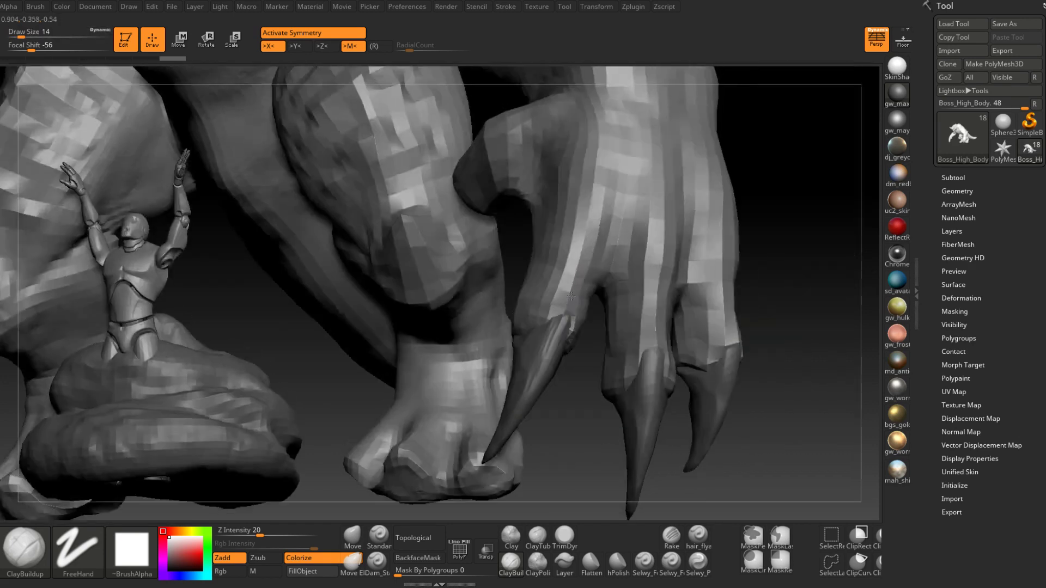
left_click_drag(514, 319, 516, 333)
right_click_drag(516, 333, 544, 321)
left_click_drag(529, 328, 545, 324)
right_click_drag(536, 322, 559, 321)
Step: Refine the skin rim around the base of the claw nearest the thumb using draw size 9
key("space")
left_click_drag(556, 325, 566, 309)
right_click_drag(570, 314, 555, 316)
left_click_drag(567, 307, 572, 315)
right_click_drag(572, 317, 561, 322)
left_click_drag(573, 312, 571, 328)
mouse_move(571, 328)
right_mouse_down()
mouse_move(576, 317)
mouse_move(566, 337)
mouse_move(578, 326)
right_mouse_up()
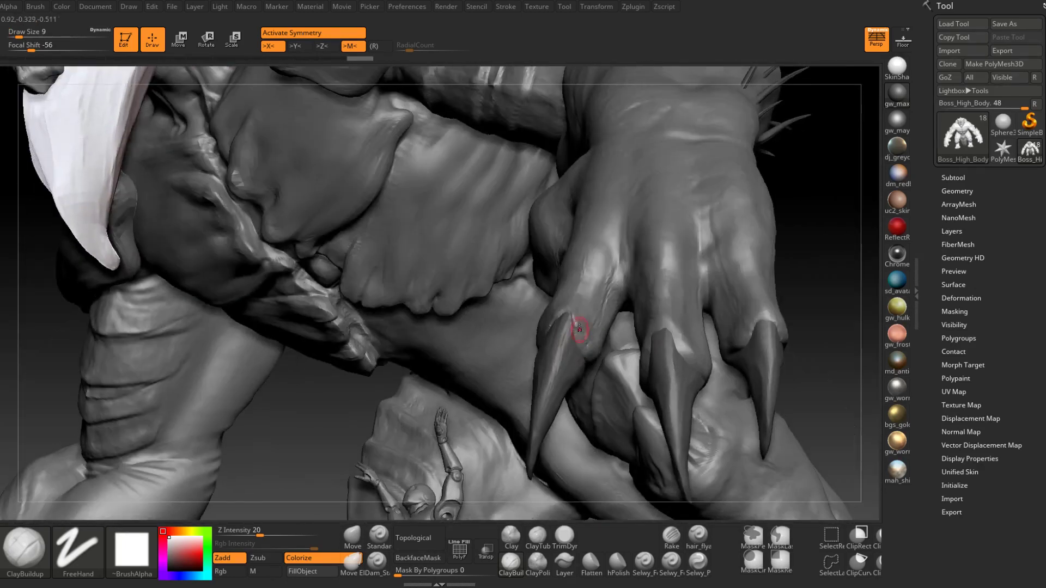
left_click_drag(579, 326, 582, 330)
right_click_drag(581, 330, 585, 333)
left_click_drag(584, 333, 586, 336)
right_click_drag(586, 335, 582, 330)
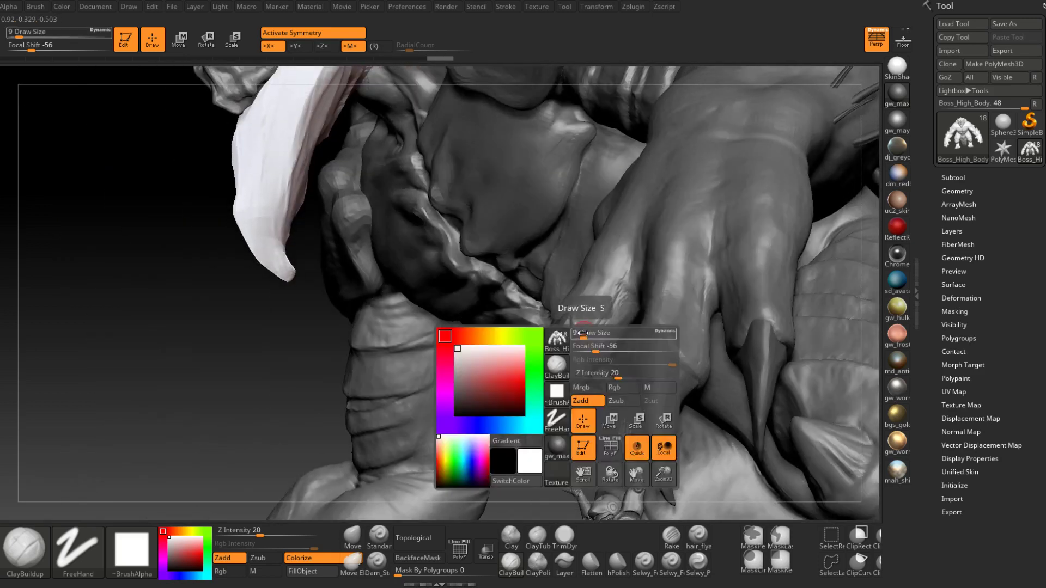
Step: Thicken the skin around the tip of the finger nearest the thumb, including its side, with a draw size of 14
left_click_drag(585, 328, 589, 338)
mouse_move(589, 340)
right_mouse_down()
mouse_move(589, 385)
mouse_move(579, 304)
mouse_move(569, 298)
right_mouse_up()
left_click_drag(572, 299, 575, 295)
right_click_drag(575, 295, 576, 310)
left_click_drag(577, 311, 589, 320)
mouse_move(588, 320)
right_mouse_down()
mouse_move(601, 302)
mouse_move(561, 419)
right_mouse_up()
left_click_drag(561, 419, 563, 389)
right_click_drag(564, 388, 561, 278)
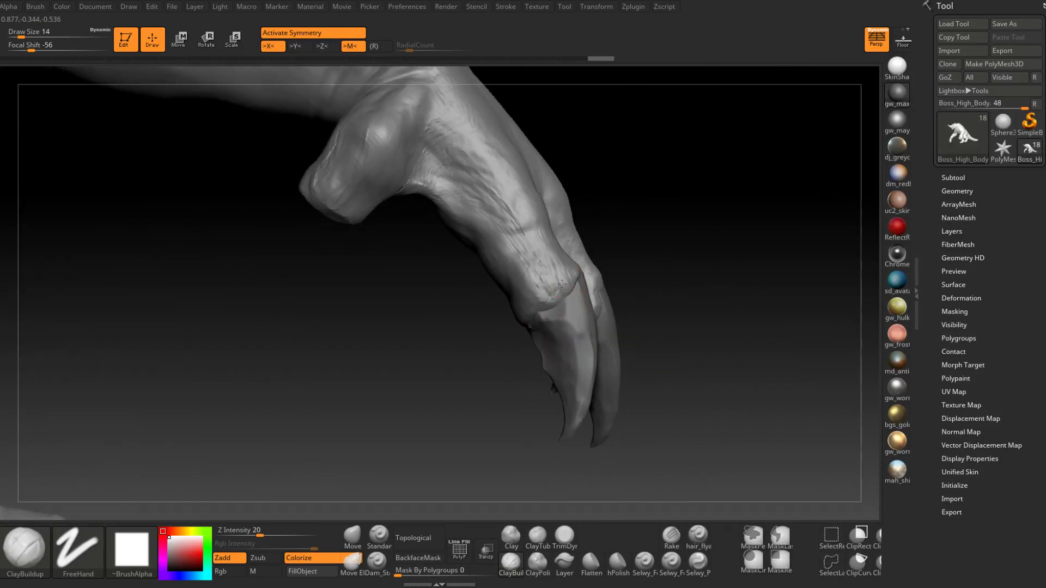
left_click_drag(533, 267, 543, 298)
mouse_move(543, 289)
right_mouse_down()
mouse_move(576, 325)
mouse_move(588, 287)
right_mouse_up()
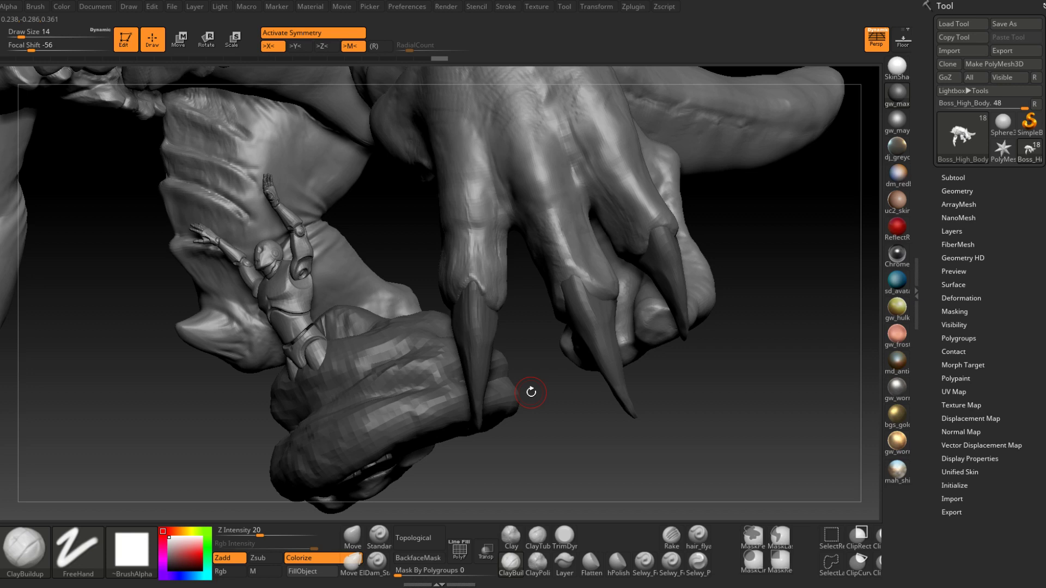
Step: Select the middle finger's claw and build up its base with ClayBuildup at draw size 14
right_click_drag(567, 276, 495, 228)
mouse_move(578, 282)
right_mouse_down()
mouse_move(506, 279)
mouse_move(512, 299)
right_mouse_up()
key("space")
left_click(573, 281)
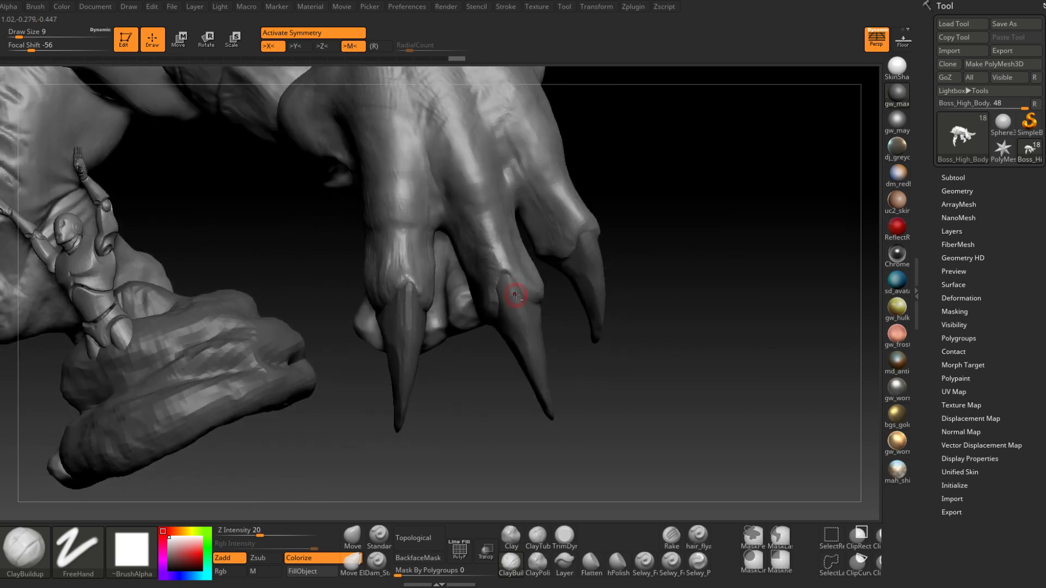
left_click(516, 295, "alt")
key("space")
left_click(517, 305)
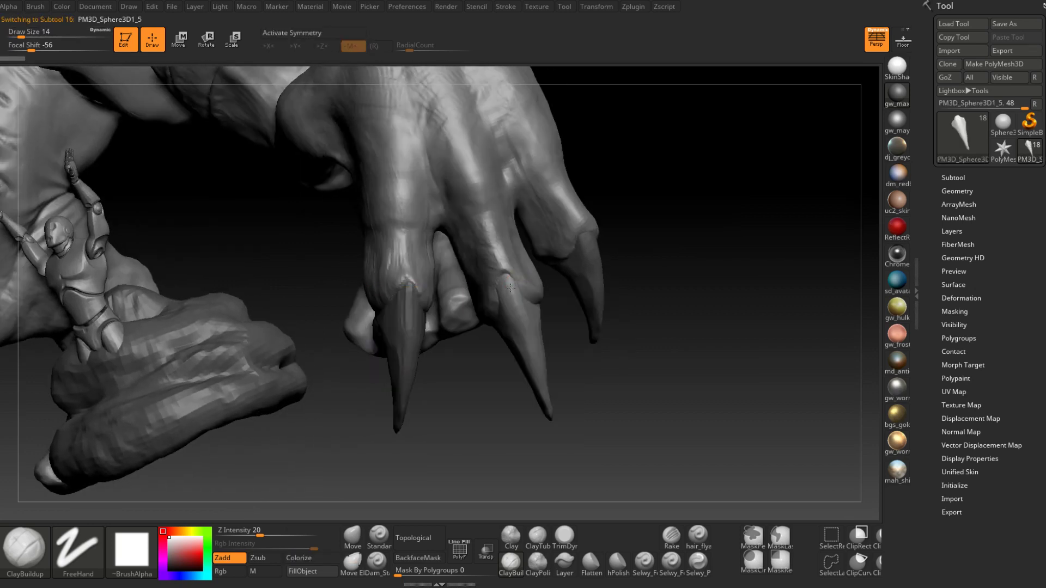
left_click_drag(515, 322, 510, 322)
right_click_drag(529, 358, 516, 309)
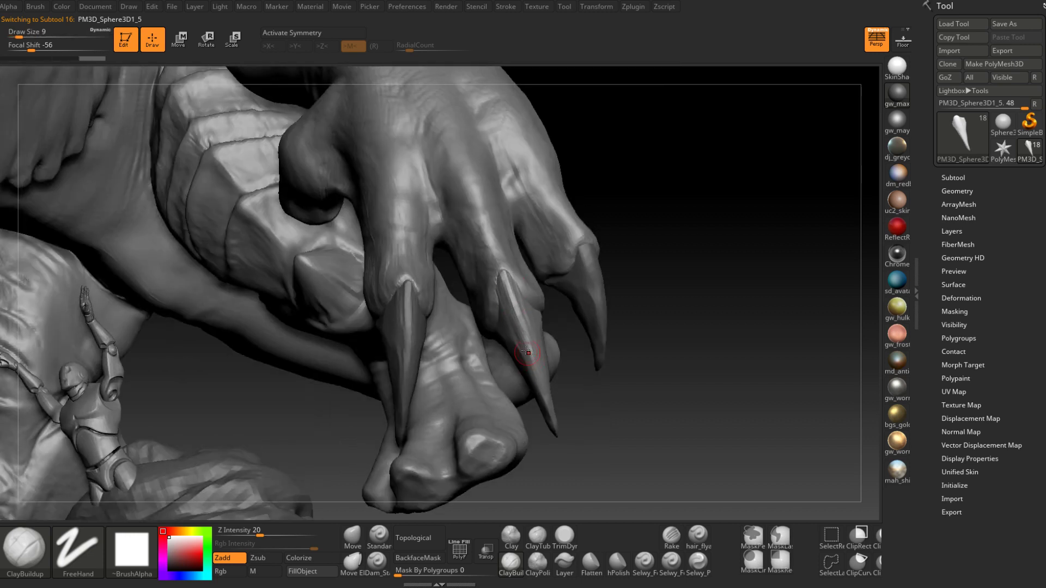
Step: Sculpt a ridge down the length of the middle claw with draw size 9
right_click_drag(527, 353, 510, 303)
left_click_drag(523, 295, 521, 321)
right_click_drag(521, 321, 491, 308)
left_click_drag(508, 282, 543, 366)
right_click_drag(542, 366, 569, 354)
left_click_drag(528, 354, 528, 361)
mouse_move(527, 362)
right_mouse_down()
mouse_move(495, 304)
mouse_move(513, 312)
right_mouse_up()
Step: Switch to the Boss_High_Body subtool and build up the skin fold over the middle claw's base at draw size 9
left_click(492, 310, "alt")
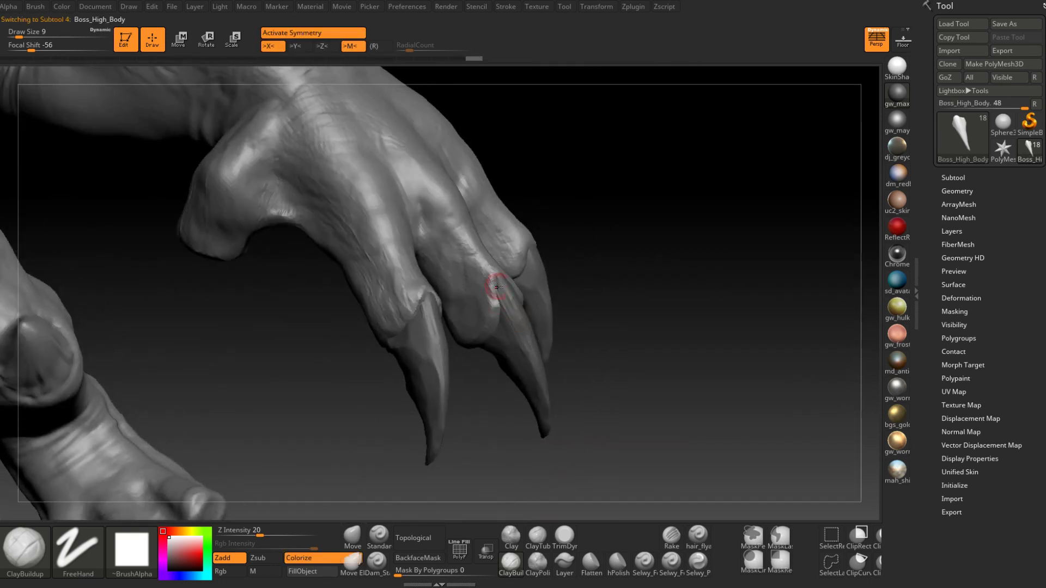
right_click_drag(488, 277, 495, 272)
left_click_drag(491, 267, 498, 283)
right_click_drag(497, 284, 512, 275)
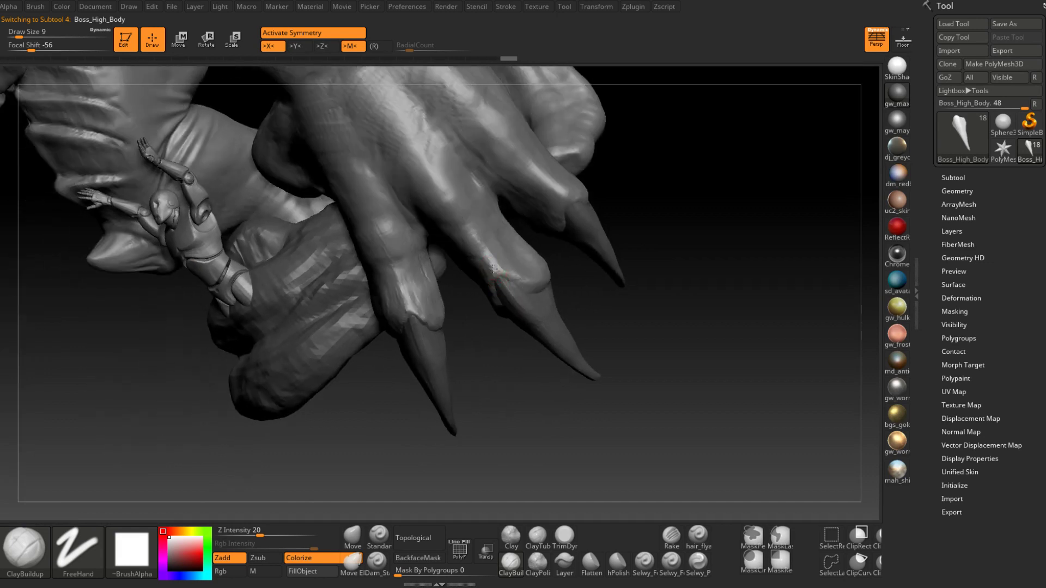
left_click_drag(494, 268, 516, 280)
right_click_drag(516, 280, 497, 265)
left_click_drag(535, 294, 531, 293)
right_click_drag(532, 293, 527, 291)
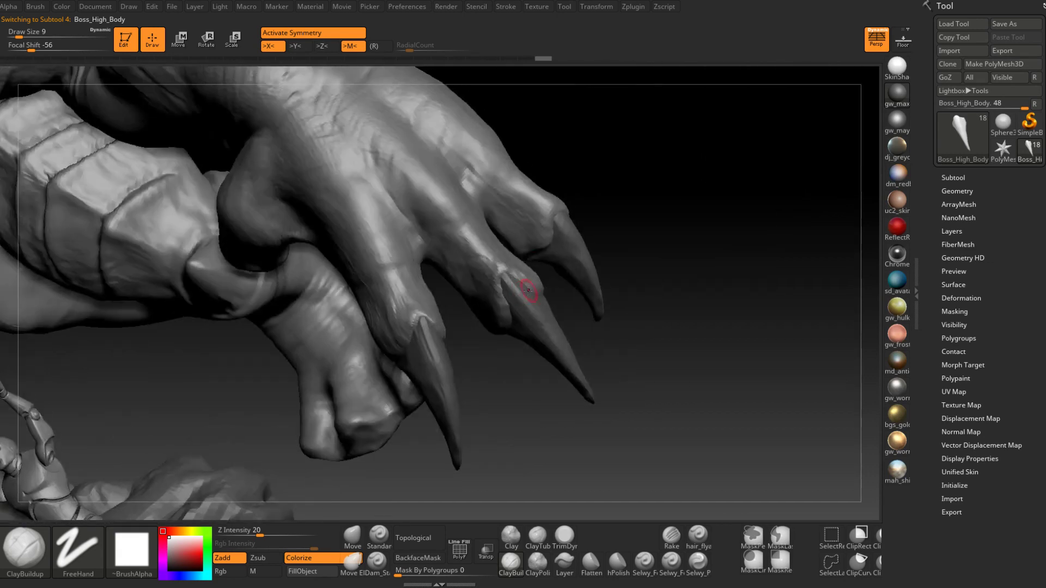
Step: Extend the raised skin rim down the thumb-facing side of the middle claw's base
left_click_drag(501, 303, 496, 289)
right_click_drag(496, 289, 504, 316)
left_click_drag(509, 330, 505, 324)
right_click_drag(506, 324, 502, 318)
left_click_drag(503, 333, 512, 347)
right_click_drag(512, 347, 504, 271)
Step: Build up the top and outer side of the middle fingertip with draw size 13
key("space")
left_click_drag(506, 275, 510, 291)
mouse_move(509, 291)
right_mouse_down()
mouse_move(501, 302)
mouse_move(536, 277)
right_mouse_up()
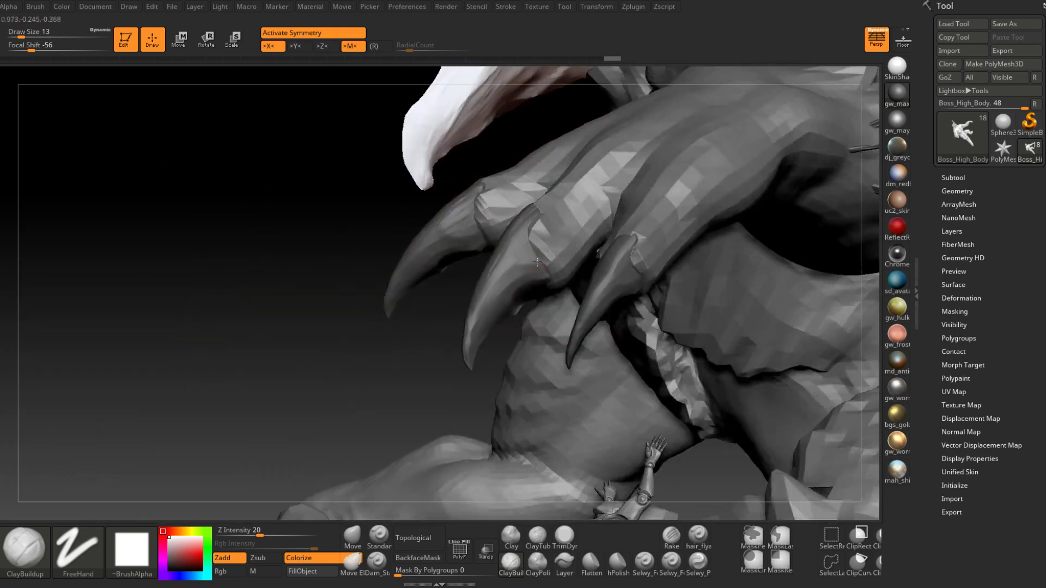
left_click_drag(546, 189, 547, 198)
mouse_move(546, 197)
right_mouse_down()
mouse_move(545, 229)
mouse_move(536, 210)
right_mouse_up()
left_click_drag(538, 206, 536, 263)
right_click_drag(537, 262, 506, 232)
Step: Define the skin rim along the outer side of the middle claw's base with draw size 8
key("space")
left_click_drag(541, 206, 539, 264)
right_click_drag(539, 265, 545, 257)
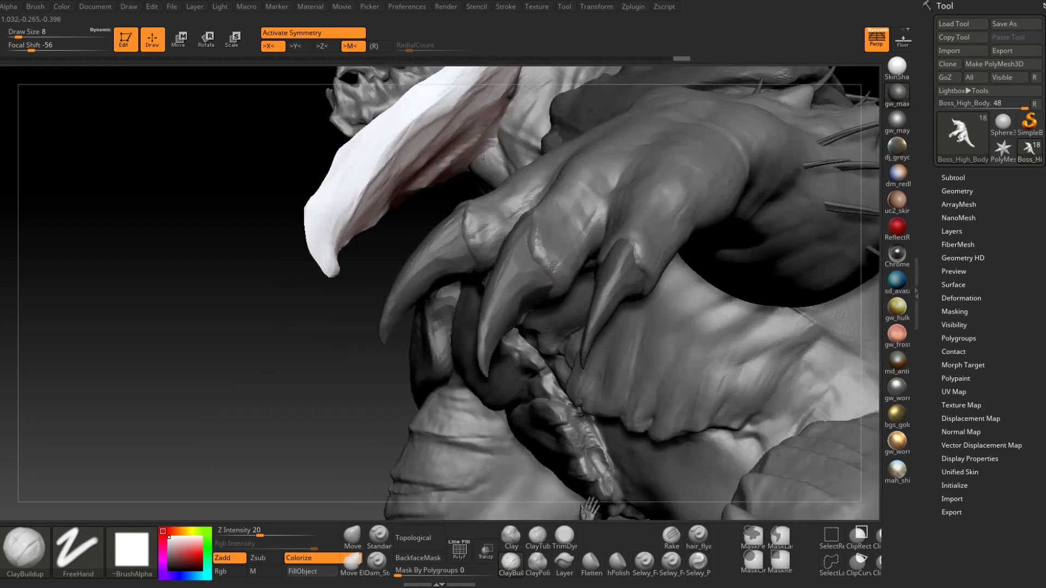
left_click_drag(551, 290, 551, 295)
right_click_drag(551, 295, 559, 281)
left_click_drag(559, 280, 552, 296)
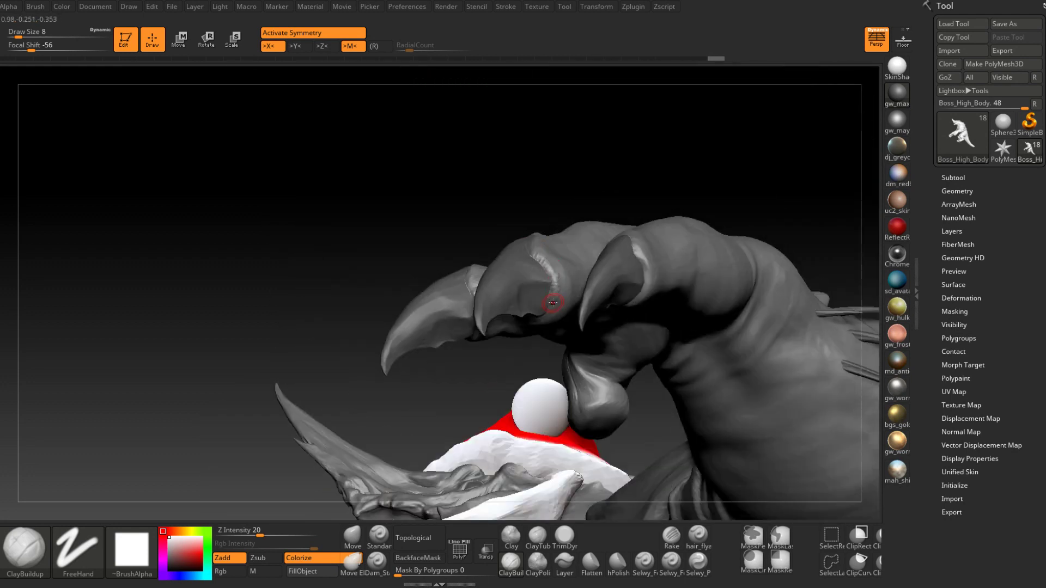
Step: Continue the skin rim around the underside of the middle claw's base
right_click_drag(551, 301, 553, 312)
left_click_drag(552, 305, 515, 321)
right_click_drag(515, 320, 508, 322)
left_click_drag(493, 307, 487, 303)
right_click_drag(487, 303, 502, 303)
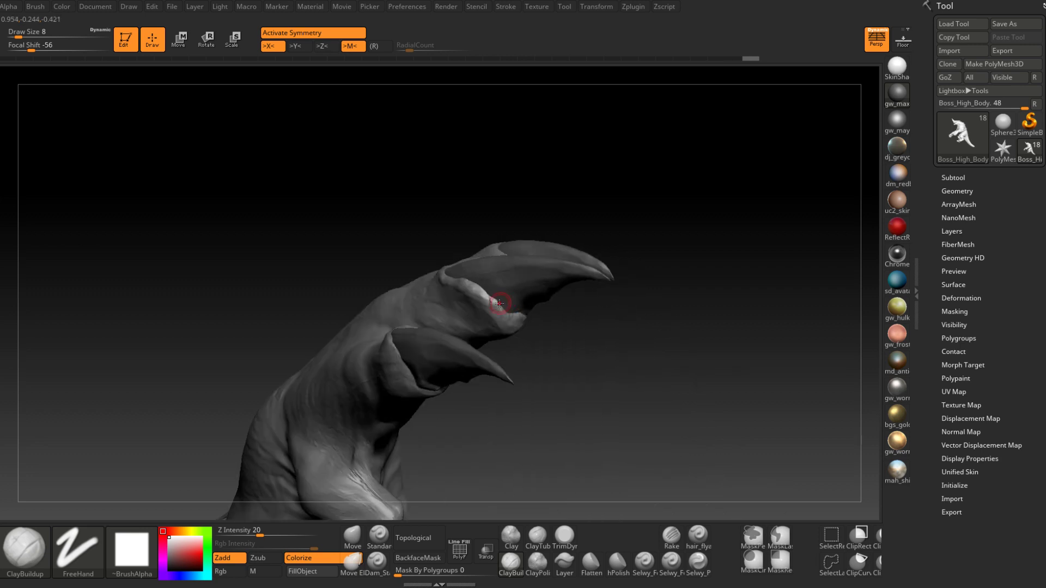
left_click_drag(483, 298, 486, 301)
mouse_move(507, 322)
right_mouse_down()
mouse_move(539, 276)
mouse_move(522, 348)
right_mouse_up()
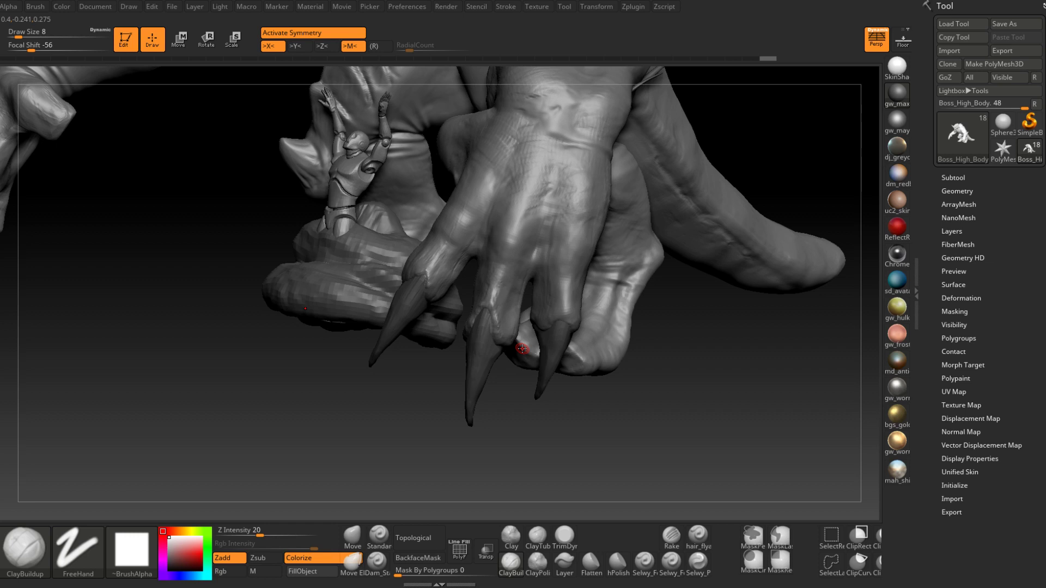
Step: Select the outermost finger's claw and build up its base with ClayBuildup, raising the draw size to 11
mouse_move(555, 306)
right_mouse_down()
mouse_move(565, 306)
mouse_move(541, 276)
mouse_move(553, 252)
right_mouse_up()
key("ctrl")
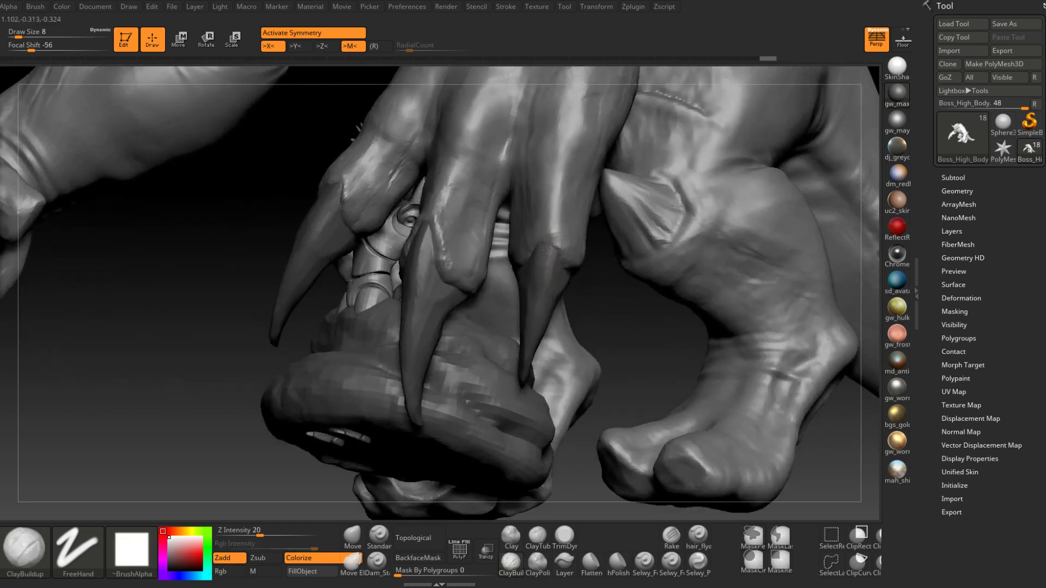
left_click_drag(548, 251, 550, 233)
left_click(549, 255, "alt")
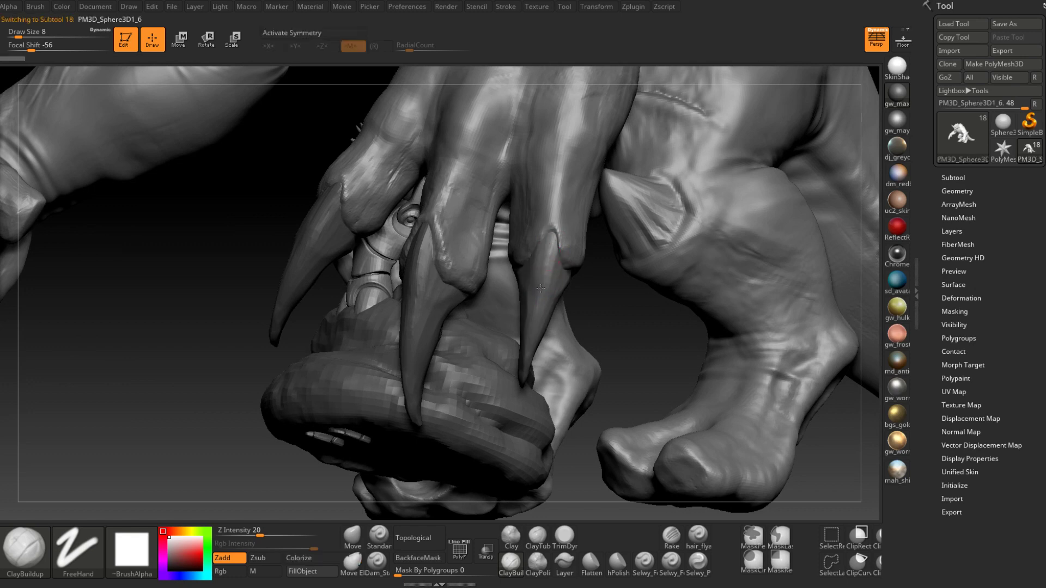
left_click_drag(547, 250, 551, 236)
right_click_drag(532, 296, 544, 262)
key("space")
left_click_drag(544, 261, 548, 261)
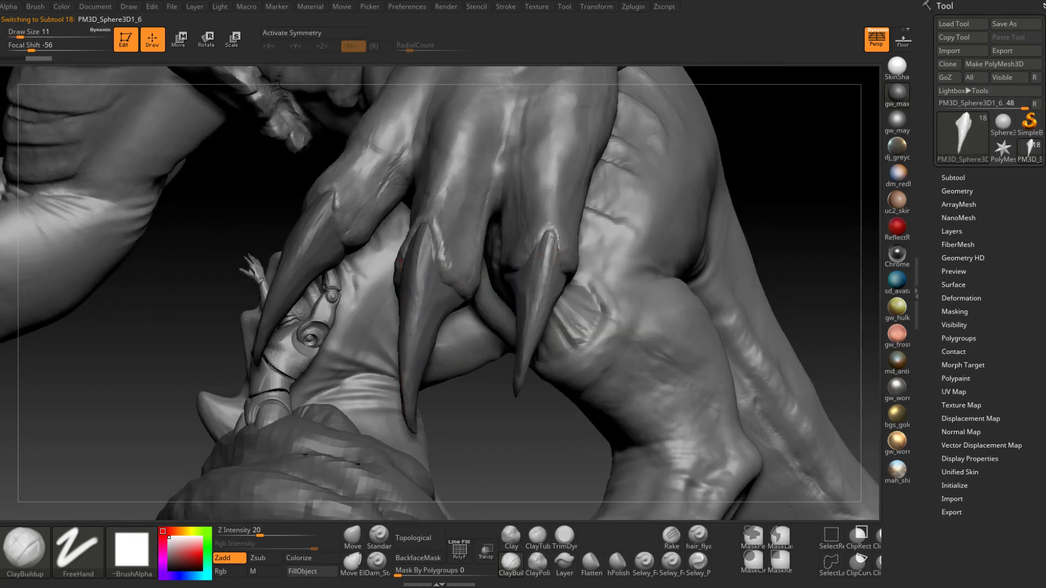
right_click_drag(558, 231, 536, 254)
Step: Switch to the Boss_High_Body subtool and build up the skin over the outermost claw's base with draw sizes 8 and 13
mouse_move(529, 319)
right_mouse_down()
mouse_move(566, 258)
mouse_move(554, 218)
right_mouse_up()
left_click(566, 258, "alt")
key("space")
left_click_drag(566, 220, 554, 213)
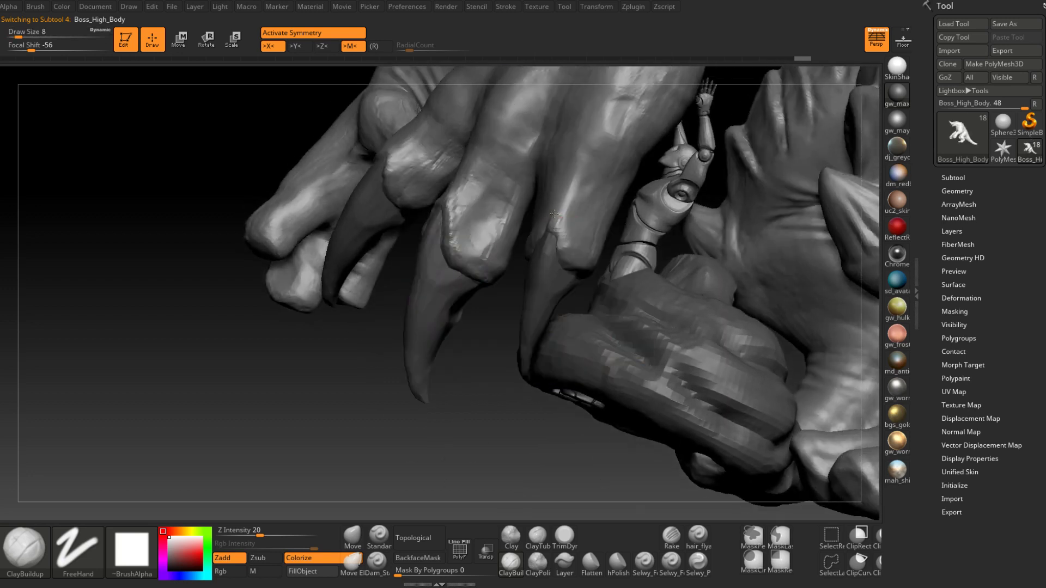
right_click_drag(558, 269, 567, 243)
key("space")
left_click_drag(567, 239, 576, 237)
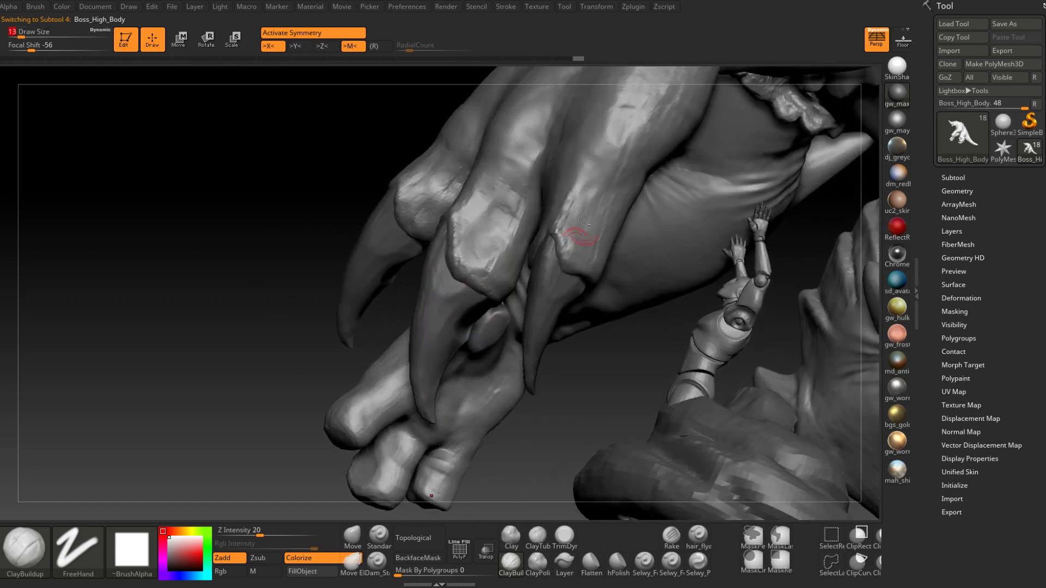
right_click_drag(569, 226, 517, 264)
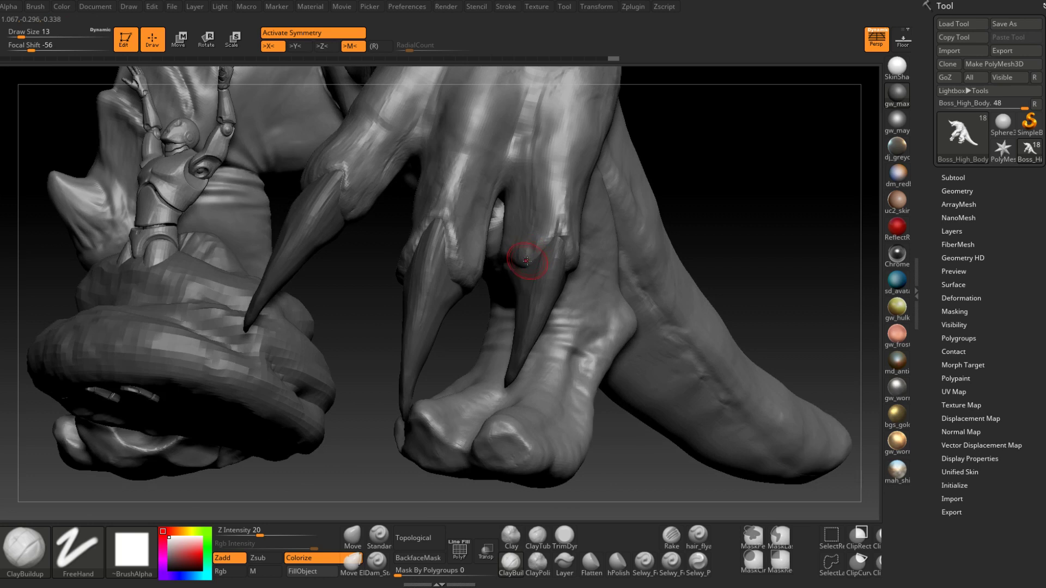
Step: Reduce the draw size to 9 and shape the skin on top of the outermost fingertip around the claw
key("space")
left_click_drag(532, 257, 525, 257)
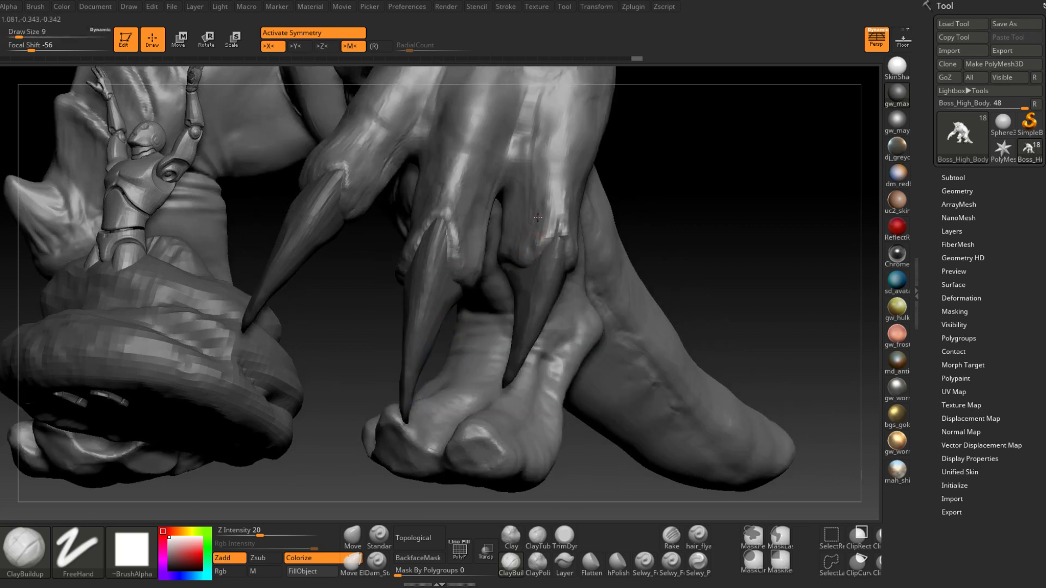
mouse_move(520, 262)
right_mouse_down()
mouse_move(537, 240)
mouse_move(507, 259)
right_mouse_up()
right_click_drag(498, 179, 497, 296)
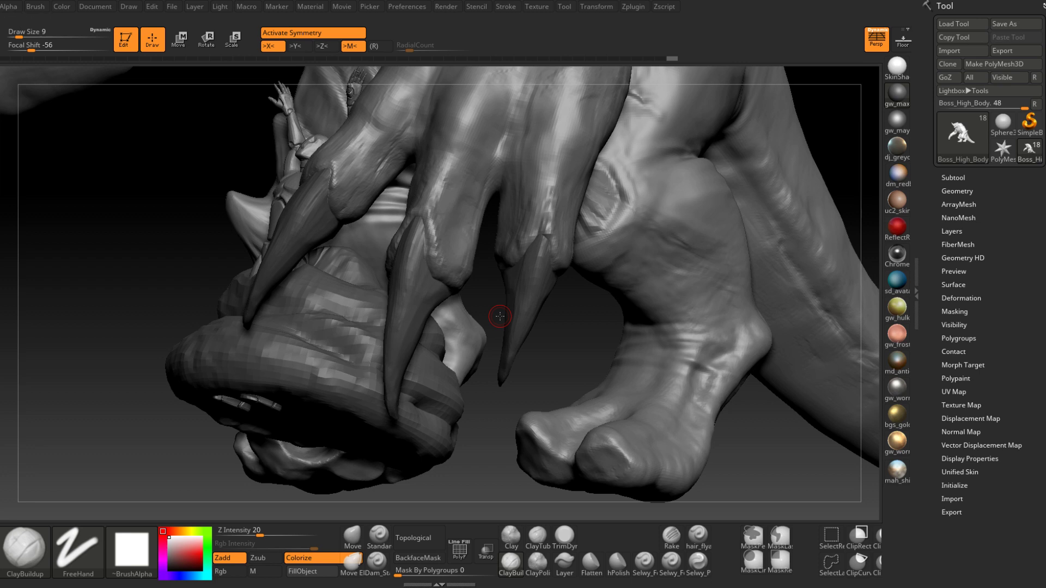
right_click_drag(518, 260, 578, 242)
left_click_drag(535, 222, 524, 232)
right_click_drag(550, 239, 525, 240)
Step: Build up the skin rim from the inner side of the outermost claw's base around to the palm side
mouse_move(530, 241)
left_mouse_down()
mouse_move(512, 252)
mouse_move(508, 241)
left_mouse_up()
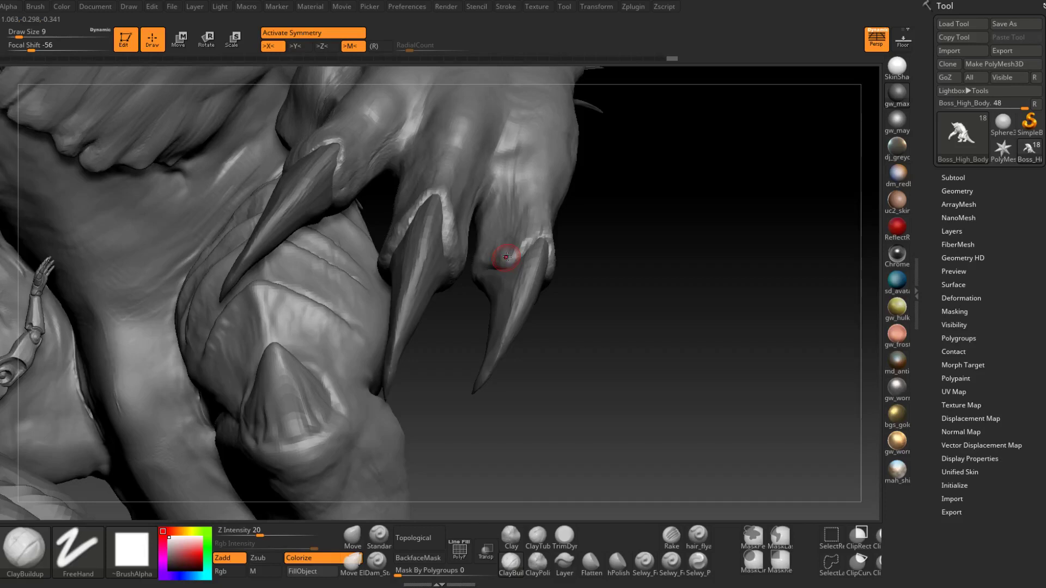
right_click_drag(506, 258, 501, 258)
left_click_drag(495, 243, 498, 266)
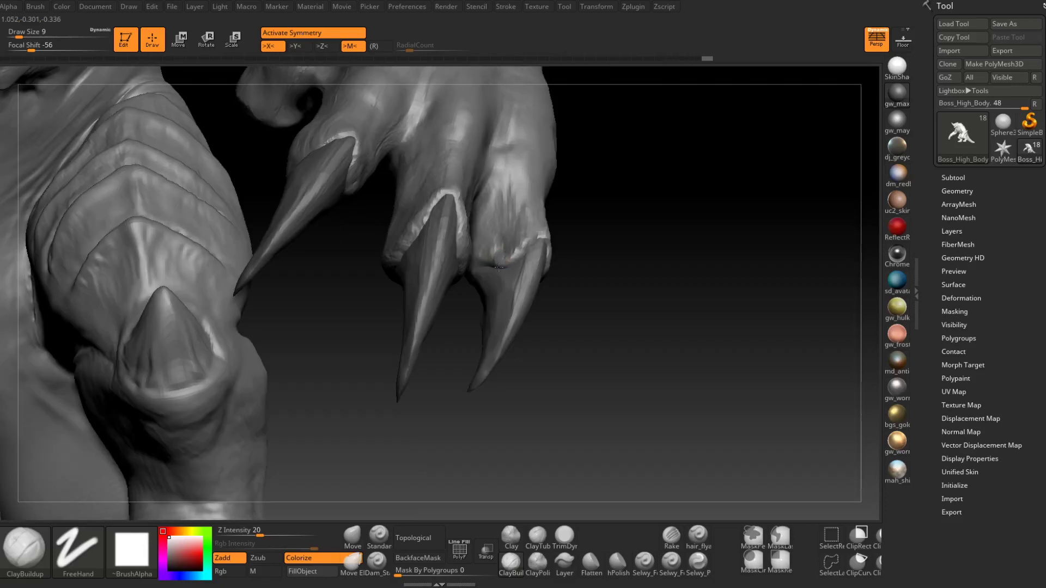
mouse_move(520, 243)
right_mouse_down()
mouse_move(515, 256)
mouse_move(504, 254)
right_mouse_up()
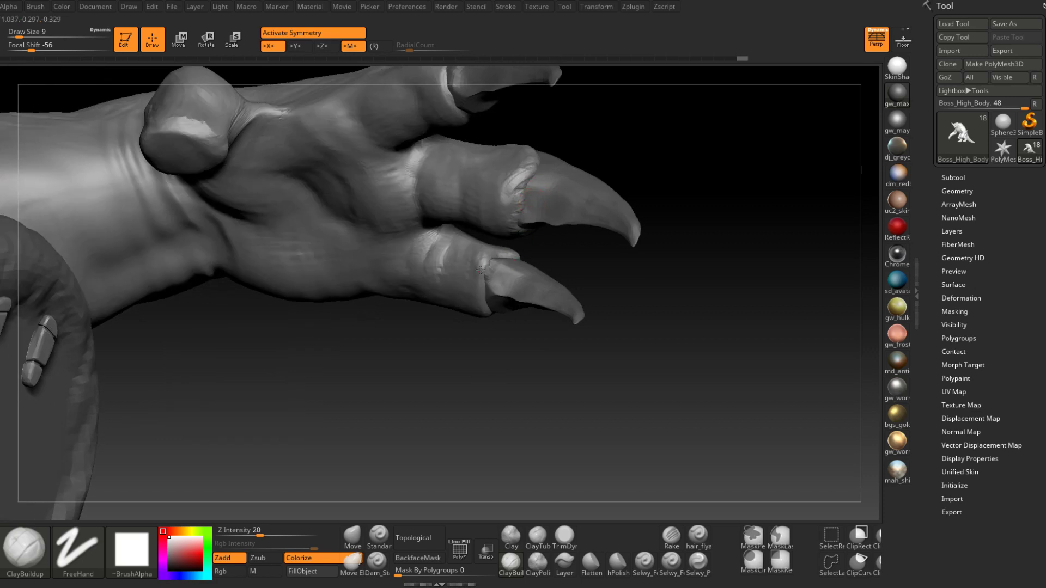
mouse_move(486, 291)
right_mouse_down()
mouse_move(465, 296)
mouse_move(491, 283)
mouse_move(494, 256)
right_mouse_up()
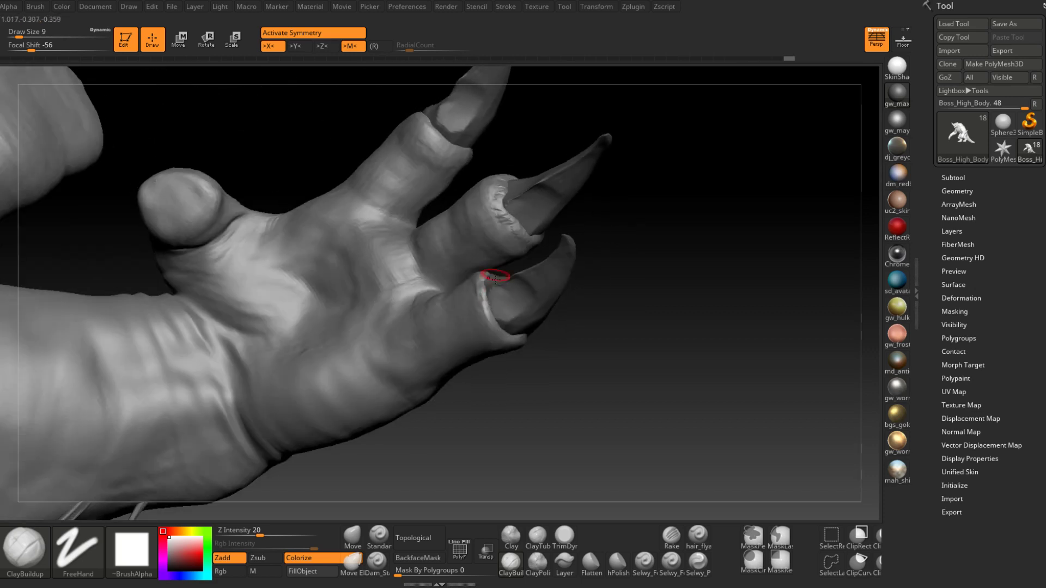
Step: Build up and smooth the skin on top of the outermost claw's base with ClayBuildup at draw sizes 12 and 7
mouse_move(492, 323)
right_mouse_down()
mouse_move(533, 316)
mouse_move(537, 245)
mouse_move(561, 283)
right_mouse_up()
right_click_drag(572, 169, 536, 477, "alt")
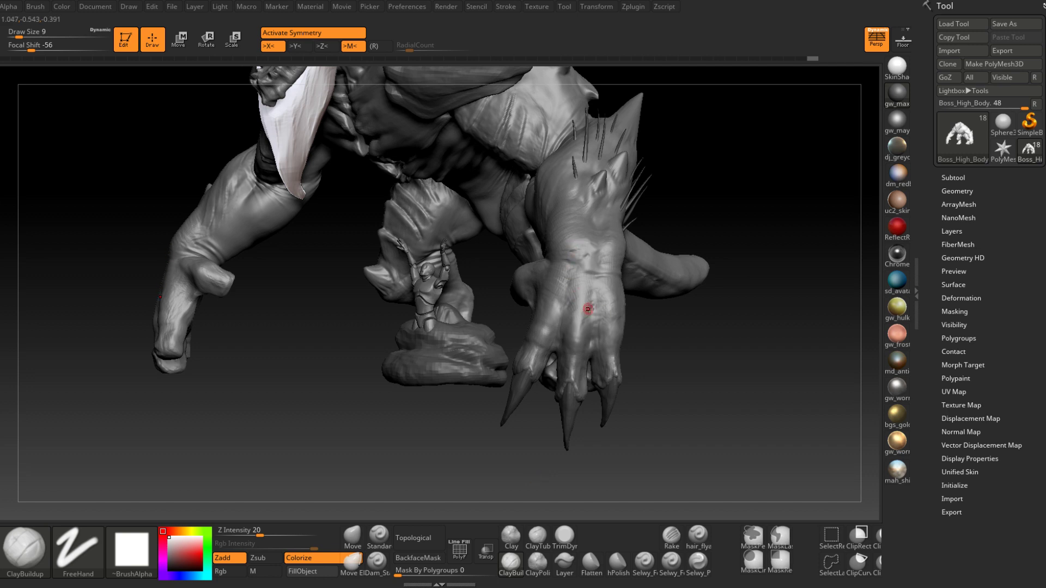
right_click_drag(598, 321, 547, 301, "alt")
key("space")
left_click_drag(546, 301, 549, 300)
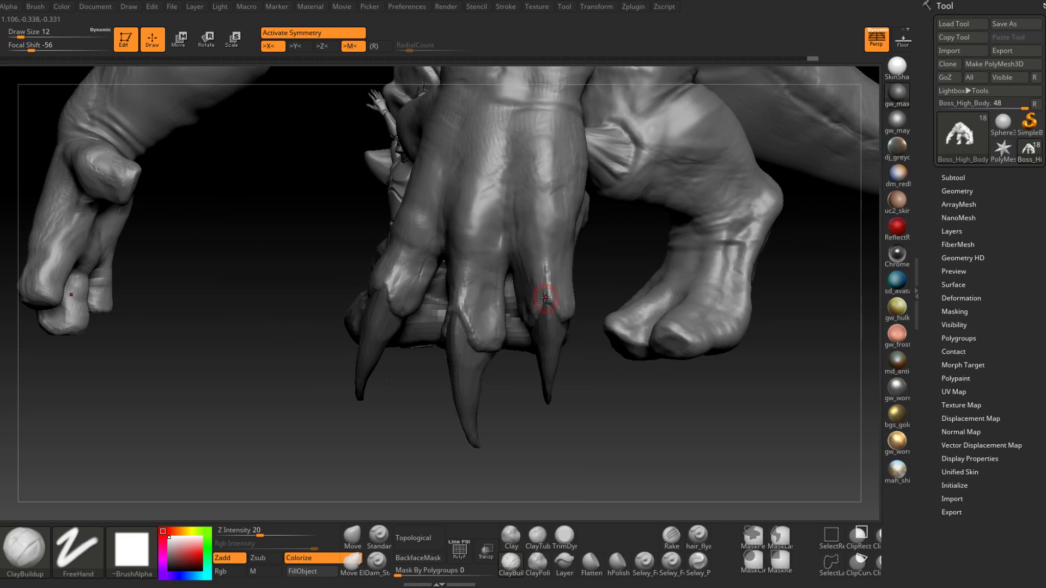
right_click_drag(549, 301, 552, 308, "ctrl")
key("space")
left_click_drag(551, 308, 548, 308)
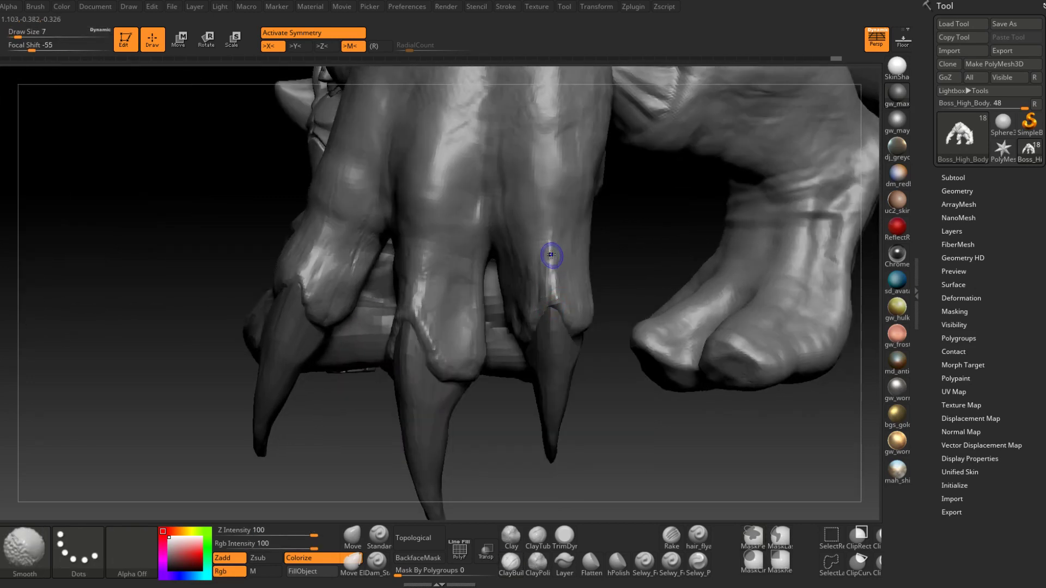
Step: Raise the draw size to 17 and build up the skin on the outermost finger from the claw towards the knuckle
right_click_drag(561, 287, 571, 280)
key("space")
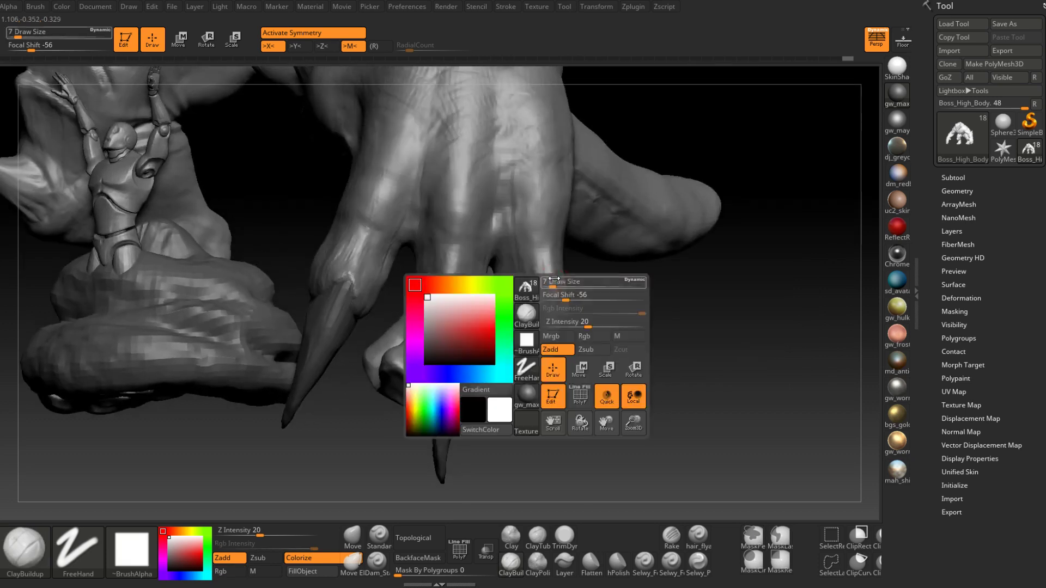
left_click_drag(569, 281, 572, 281)
right_click_drag(571, 281, 561, 287)
right_click_drag(554, 251, 550, 290)
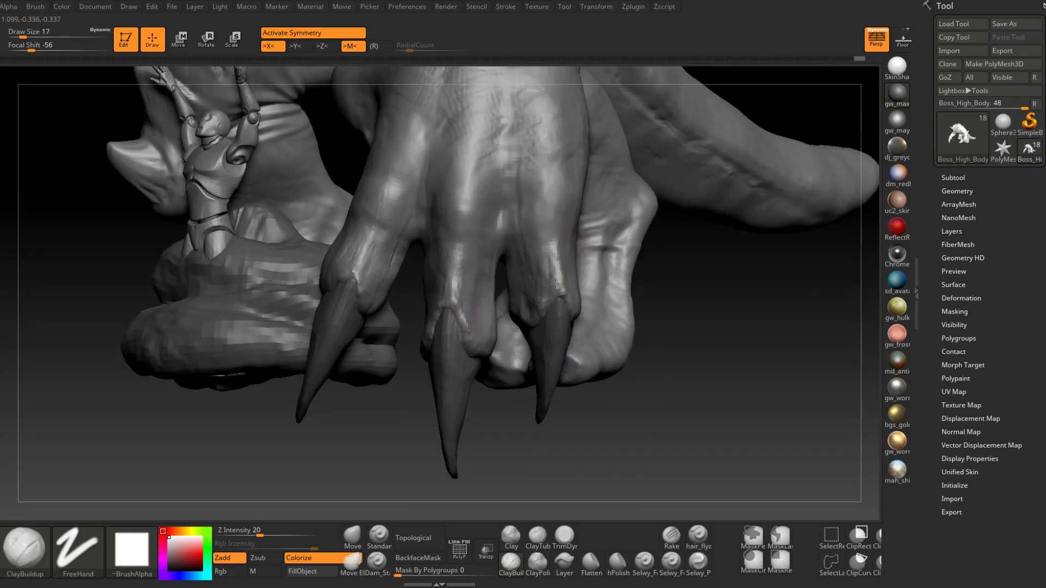
right_click_drag(546, 254, 565, 279)
left_click_drag(560, 275, 560, 283)
right_click_drag(560, 282, 567, 294)
left_click_drag(565, 297, 561, 283)
right_click_drag(561, 283, 557, 263)
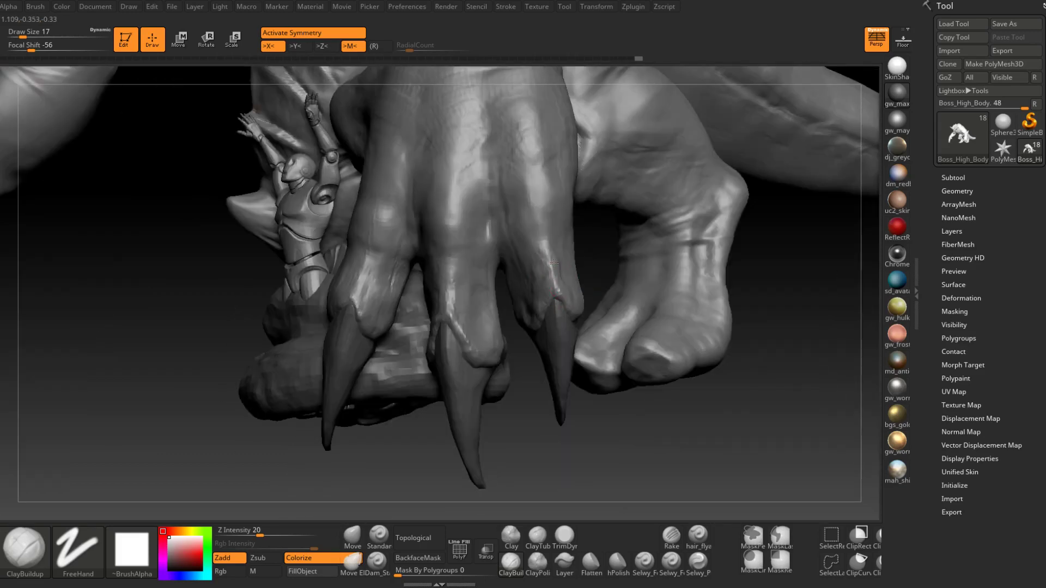
left_click_drag(555, 282, 539, 215)
right_click_drag(532, 250, 529, 260)
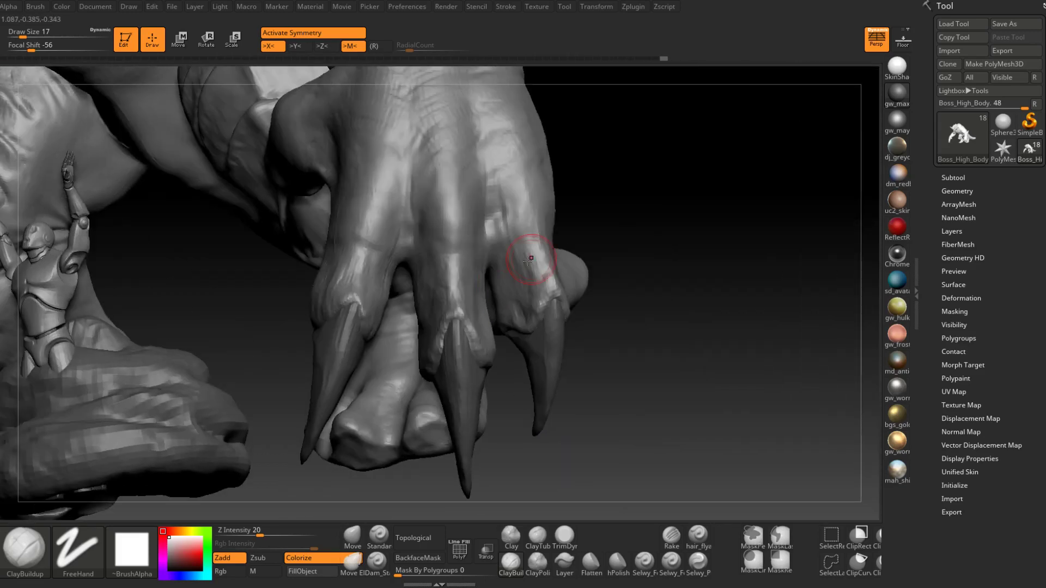
Step: Build up the skin behind the claws of the middle finger and the finger nearest the thumb
left_click_drag(456, 279, 460, 259)
mouse_move(446, 287)
right_mouse_down()
mouse_move(406, 272)
mouse_move(412, 286)
right_mouse_up()
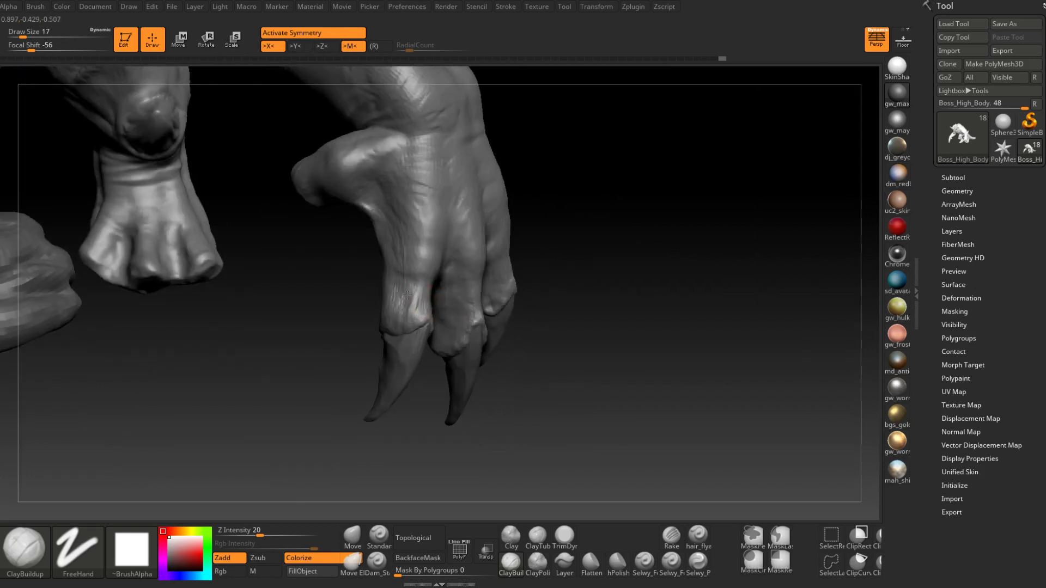
left_click_drag(405, 285, 406, 297)
right_click_drag(417, 291, 379, 289)
left_click_drag(419, 287, 410, 294)
mouse_move(431, 299)
right_mouse_down()
mouse_move(412, 294)
mouse_move(483, 306)
right_mouse_up()
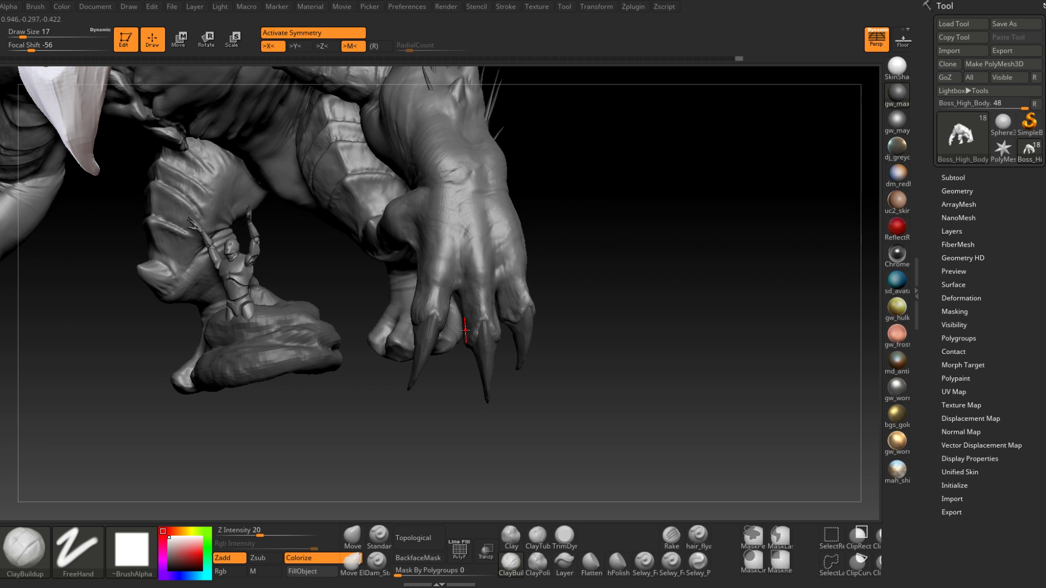
Step: Open the subtool list, select claw PM3D_Sphere3D1_6 and duplicate it as the base for a thumb claw
mouse_move(457, 234)
right_mouse_down()
mouse_move(444, 276)
mouse_move(574, 283)
mouse_move(599, 299)
mouse_move(803, 207)
right_mouse_up()
left_click(952, 178)
right_click_drag(662, 311, 610, 349)
left_click(562, 312, "alt")
right_click_drag(561, 313, 588, 312)
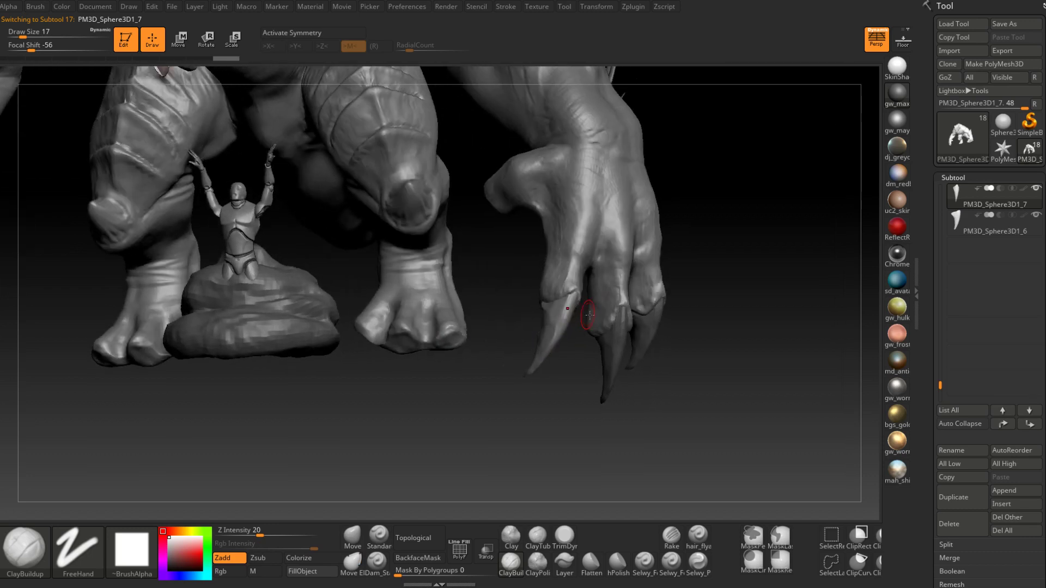
left_click(966, 230)
right_click_drag(726, 337, 790, 309)
left_click(964, 494)
right_click_drag(752, 362, 872, 351)
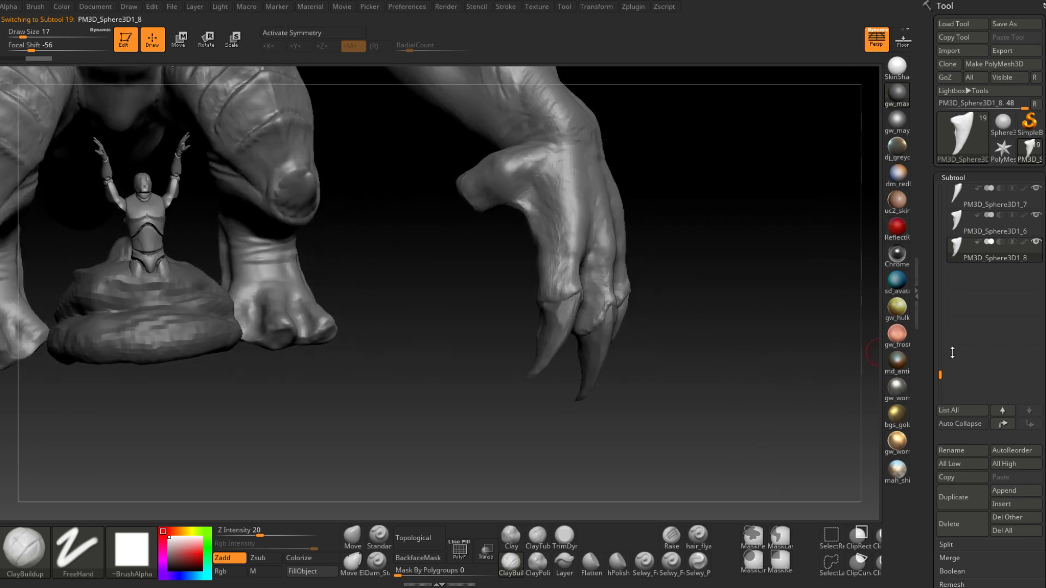
Step: Scale down the duplicated claw, move it to the thumb tip and rotate it about 106 degrees
left_click(234, 41)
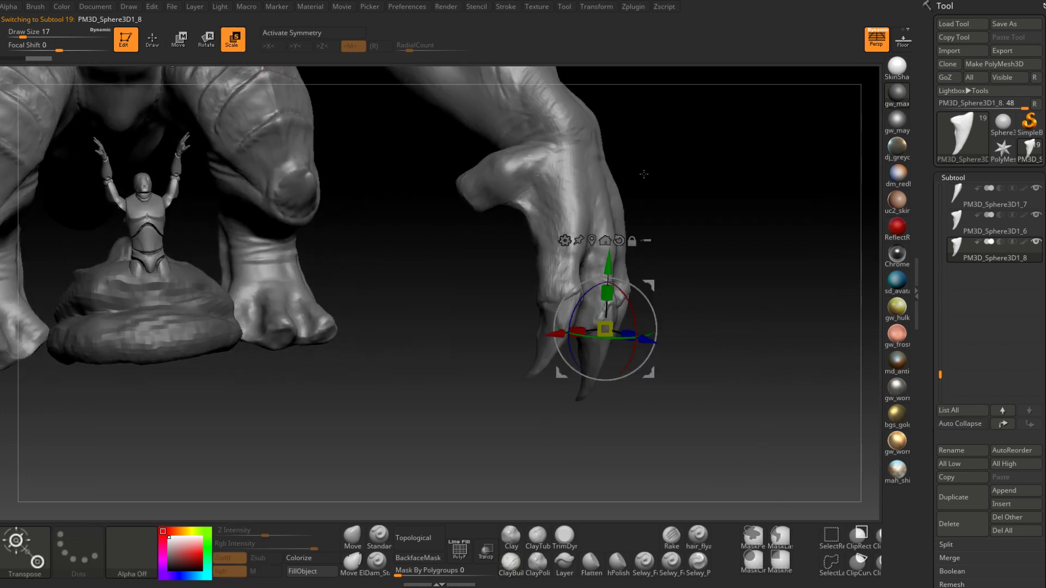
left_click_drag(651, 280, 502, 171)
right_click_drag(502, 171, 523, 215)
mouse_move(428, 231)
left_mouse_down()
mouse_move(397, 230)
mouse_move(432, 234)
left_mouse_up()
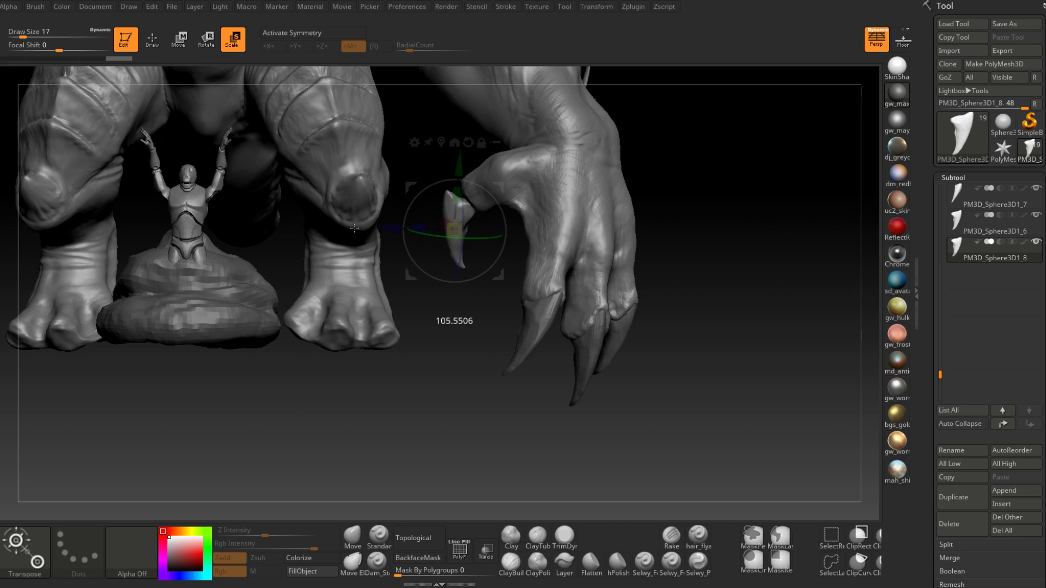
left_click_drag(453, 226, 449, 271)
Step: Fine-tune the claw's rotation, position and size so its base sits in the thumb tip
right_click_drag(534, 262, 510, 215, "alt")
left_click_drag(534, 232, 502, 238)
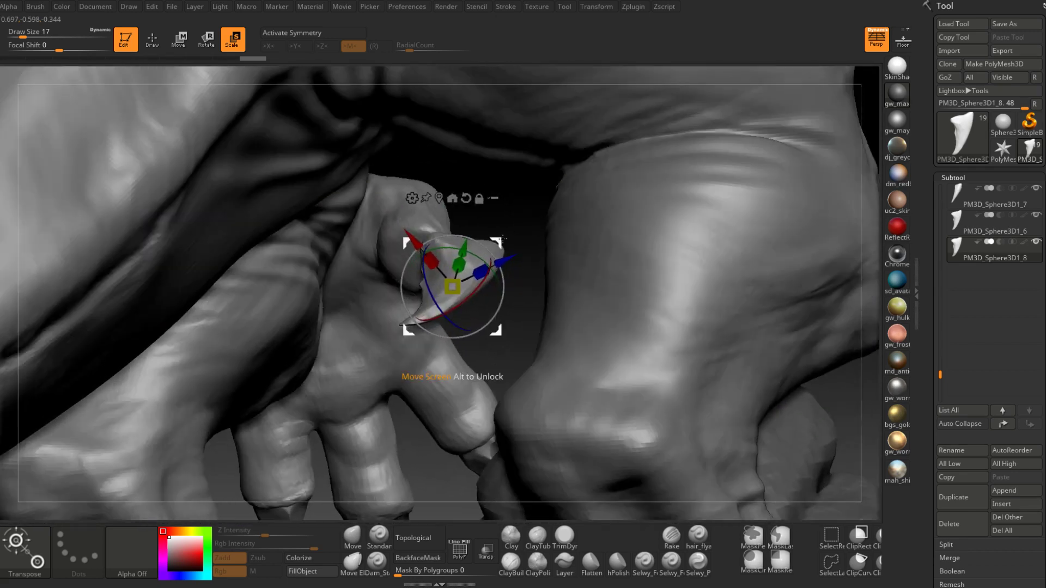
mouse_move(504, 222)
right_mouse_down("ctrl")
mouse_move(495, 234)
mouse_move(501, 270)
right_mouse_up("ctrl")
left_click_drag(501, 270, 531, 223)
left_click_drag(501, 255, 489, 289)
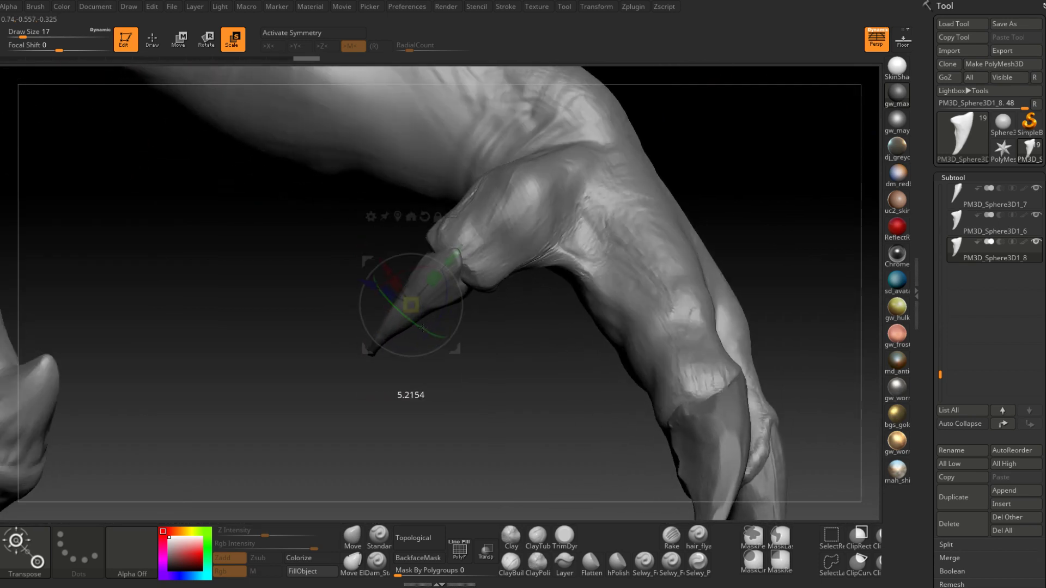
left_click_drag(508, 302, 487, 310)
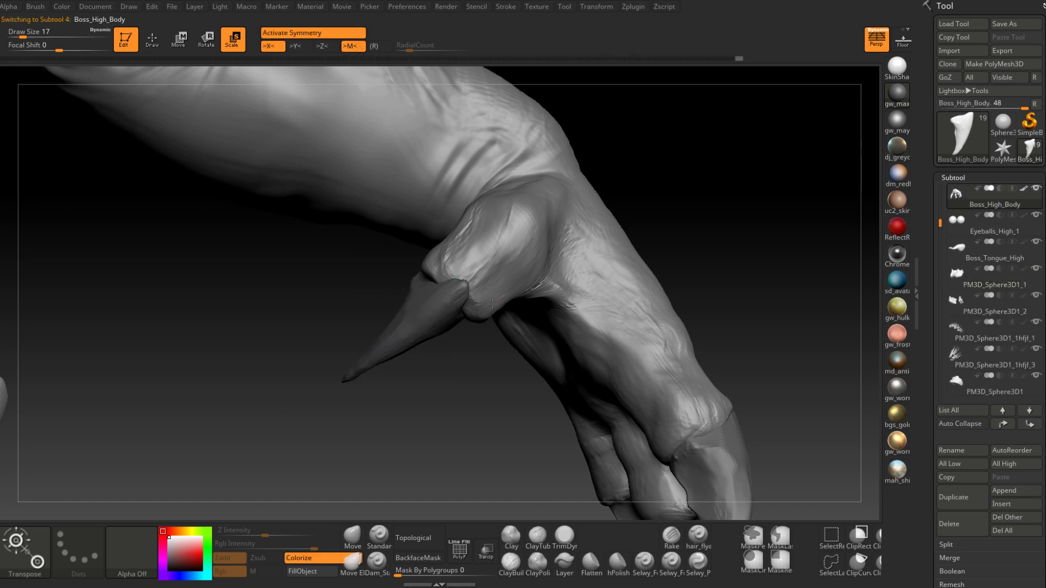
Step: Select the Boss_High_Body subtool and pull the thumb skin around the claw base with the Move brush at draw size 23
right_click_drag(485, 294, 475, 295)
key("q")
mouse_move(411, 415)
right_mouse_down("ctrl")
mouse_move(451, 304)
mouse_move(422, 366)
right_mouse_up("ctrl")
key("space")
left_click_drag(455, 292, 460, 281)
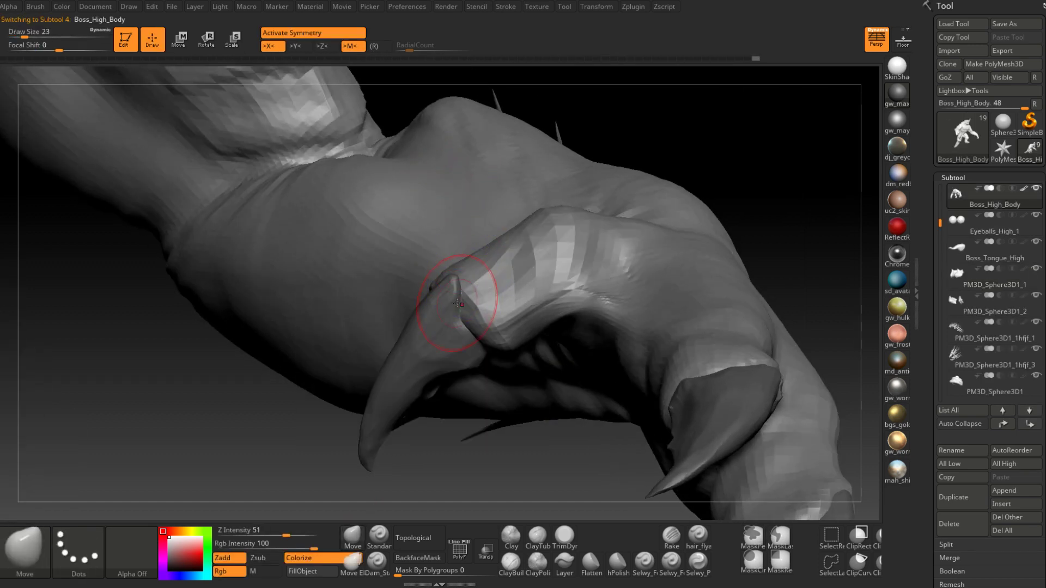
key("space")
left_click(458, 290)
mouse_move(460, 291)
right_mouse_down()
mouse_move(608, 299)
mouse_move(593, 313)
right_mouse_up()
Step: Set the draw size to 25 and shape the thumb's skin rim along the side of the claw
key("space")
left_click(461, 289)
mouse_move(456, 292)
right_mouse_down()
mouse_move(453, 311)
mouse_move(452, 296)
right_mouse_up()
left_click_drag(447, 290, 448, 291)
right_click_drag(448, 291, 451, 293)
key("space")
left_click(451, 293)
left_click_drag(451, 285, 453, 285)
right_click_drag(453, 285, 466, 289)
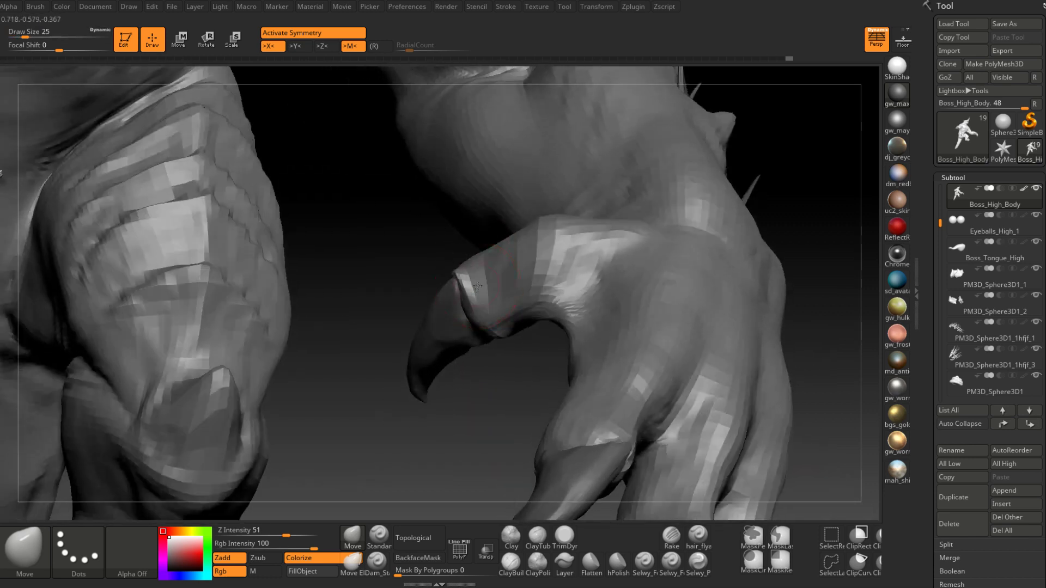
Step: Adjust the Move brush up to draw size 27 and pull the thumb tip's skin around both sides of the claw
key("space")
left_click(467, 286)
left_click_drag(450, 292, 452, 290)
mouse_move(452, 290)
right_mouse_down()
mouse_move(475, 265)
mouse_move(499, 299)
mouse_move(475, 283)
mouse_move(472, 319)
mouse_move(421, 292)
mouse_move(478, 214)
mouse_move(492, 220)
mouse_move(480, 223)
right_mouse_up()
key("s")
left_click(469, 265)
key("s")
left_click(482, 275)
key("space")
left_click(470, 313)
key("space")
left_click(417, 275)
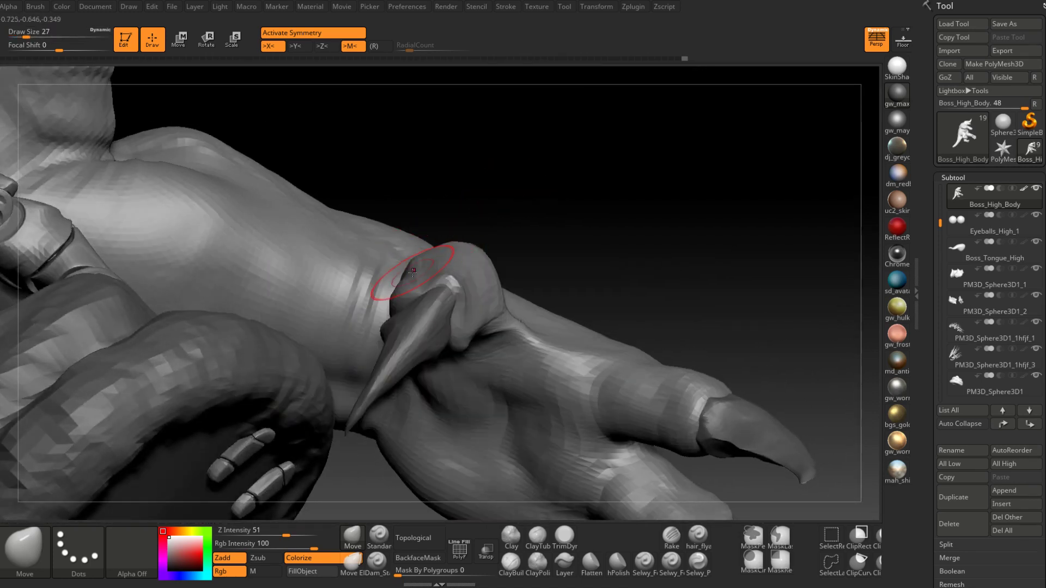
Step: Readjust the Move brush size and shape the far side of the thumb tip where it meets the claw
mouse_move(417, 281)
right_mouse_down()
mouse_move(430, 275)
mouse_move(436, 291)
mouse_move(403, 318)
mouse_move(432, 303)
mouse_move(419, 348)
mouse_move(430, 343)
mouse_move(365, 334)
mouse_move(382, 333)
right_mouse_up()
key("space")
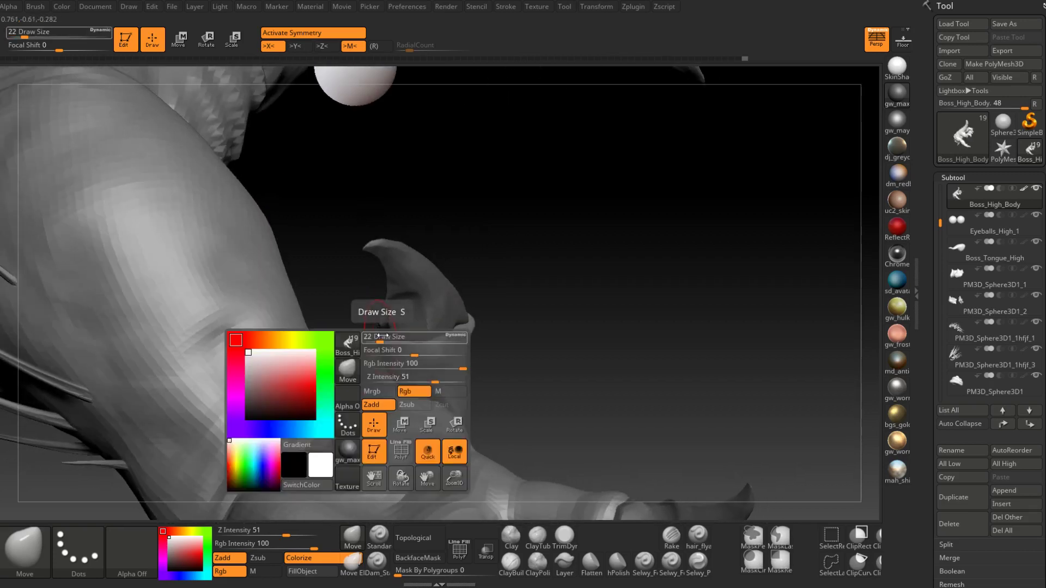
left_click_drag(381, 337, 384, 335)
right_click_drag(380, 331, 416, 294)
mouse_move(412, 390)
right_mouse_down()
mouse_move(501, 318)
mouse_move(455, 345)
right_mouse_up()
Step: Increase the draw size to 37 and reshape the thumb's overall volume between its tip and the palm
right_click(455, 345)
left_click_drag(456, 330, 461, 330)
right_click_drag(461, 330, 472, 301)
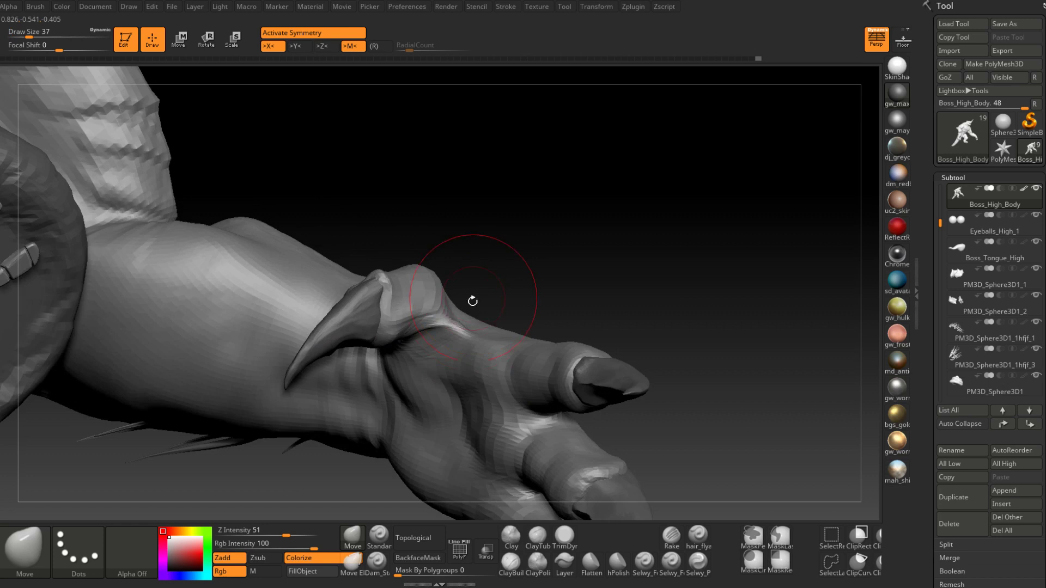
right_click_drag(450, 341, 443, 350)
right_click(443, 351)
left_click_drag(445, 334, 439, 334)
mouse_move(439, 360)
right_mouse_down()
mouse_move(454, 376)
mouse_move(473, 363)
mouse_move(447, 348)
mouse_move(479, 315)
mouse_move(486, 327)
mouse_move(464, 311)
mouse_move(434, 314)
mouse_move(486, 311)
right_mouse_up()
mouse_move(521, 272)
right_mouse_down()
mouse_move(483, 276)
mouse_move(491, 244)
mouse_move(487, 295)
right_mouse_up()
mouse_move(388, 344)
right_mouse_down()
mouse_move(393, 320)
mouse_move(455, 273)
right_mouse_up()
Step: Reduce the draw size to 17 and 12 and refine the thumb's skin edge at the claw with Move and Smooth
key("space")
left_click_drag(454, 272, 447, 267)
mouse_move(455, 250)
right_mouse_down()
mouse_move(432, 233)
mouse_move(467, 241)
mouse_move(452, 225)
right_mouse_up()
key("space")
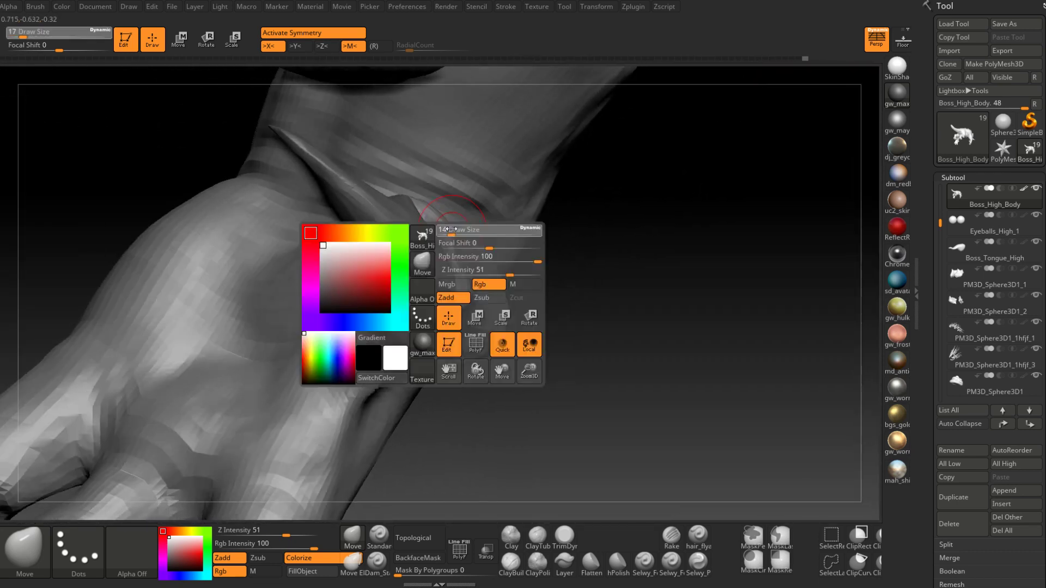
left_click_drag(452, 225, 443, 225)
mouse_move(442, 226)
right_mouse_down()
mouse_move(478, 264)
mouse_move(474, 239)
mouse_move(445, 280)
mouse_move(474, 246)
mouse_move(479, 273)
mouse_move(462, 326)
mouse_move(435, 330)
mouse_move(443, 315)
mouse_move(531, 333)
mouse_move(427, 387)
mouse_move(517, 384)
mouse_move(560, 406)
mouse_move(588, 308)
right_mouse_up()
key("shift")
key("shift")
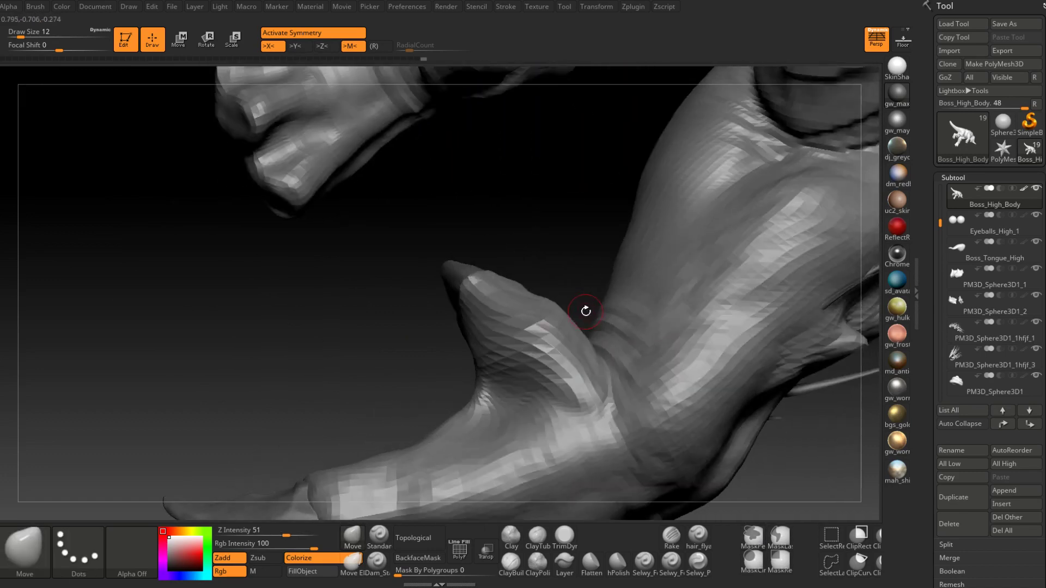
Step: Switch to ClayBuildup, raise the body's subdivision level and build up the thumb skin behind the claw at draw size 16
key("b")
key("c")
key("b")
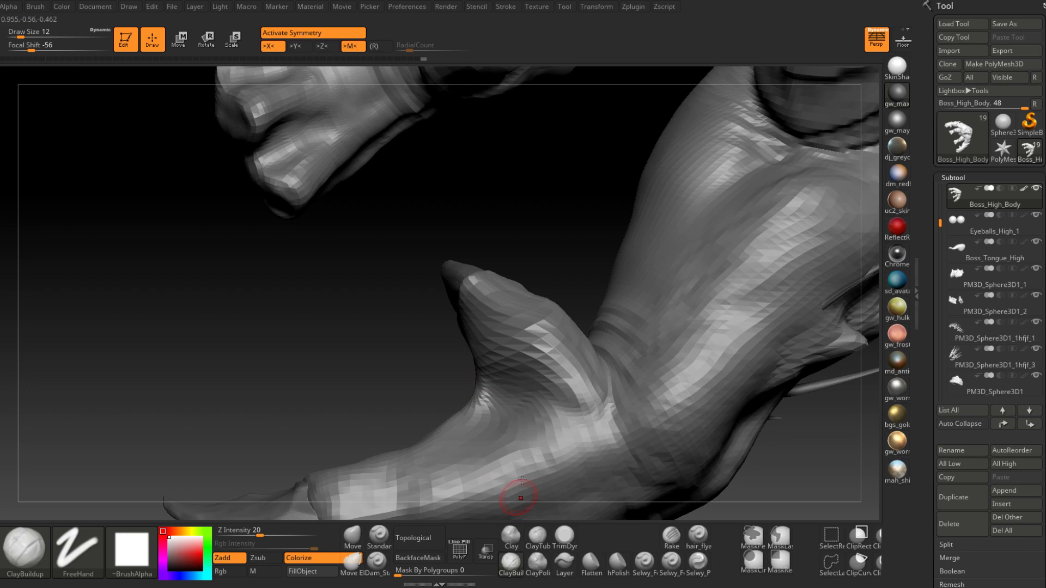
key("d")
mouse_move(498, 345)
right_mouse_down()
mouse_move(525, 338)
mouse_move(430, 340)
mouse_move(444, 335)
mouse_move(426, 312)
mouse_move(429, 323)
right_mouse_up()
key("space")
right_click_drag(386, 351, 429, 327)
left_click_drag(430, 326, 432, 327)
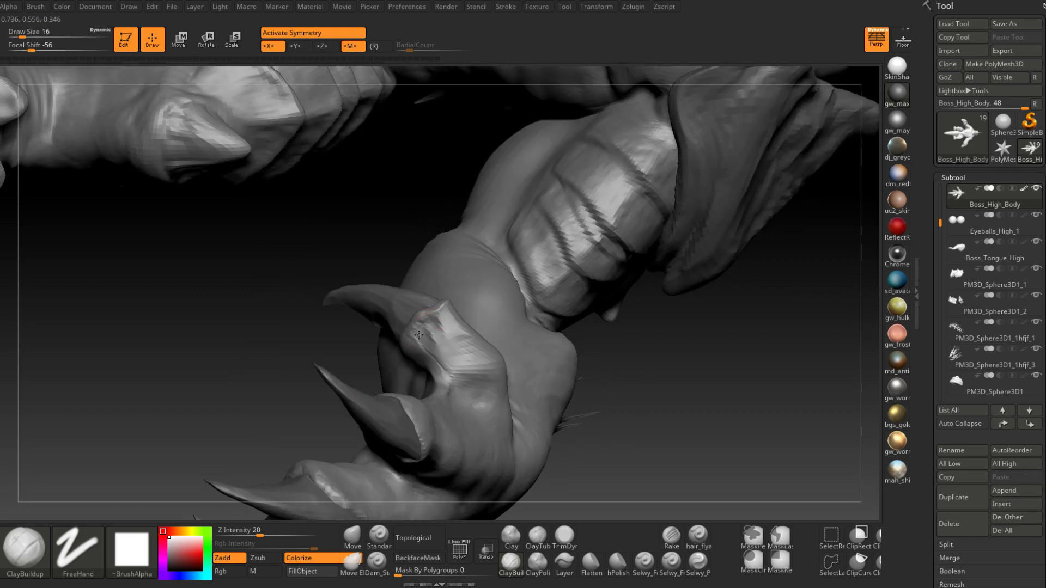
Step: Set the draw size to 18 and sculpt the thumb's inner side down to its base at the palm
right_click_drag(444, 346, 441, 344)
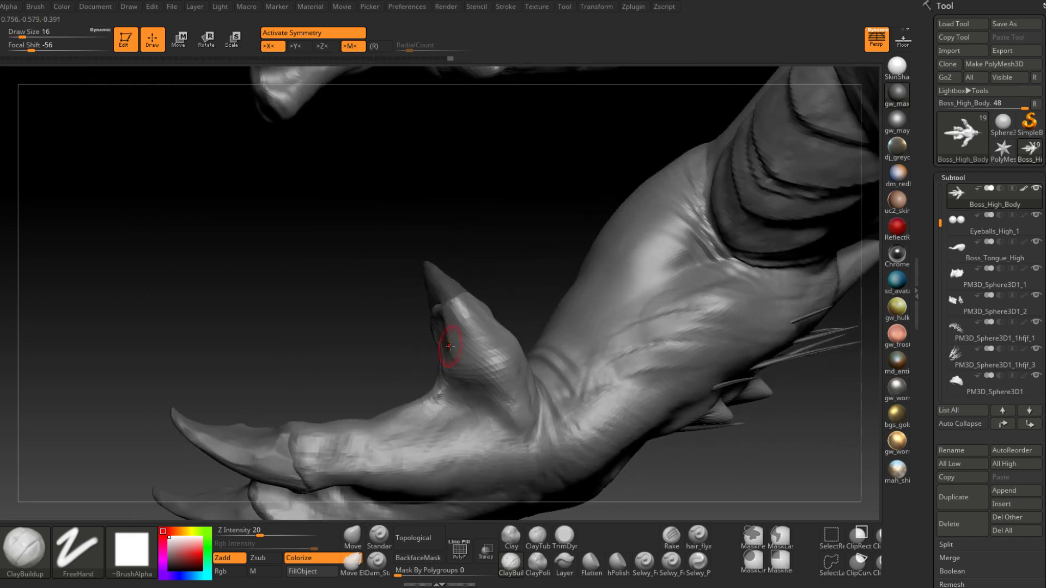
left_click_drag(441, 344, 452, 339)
right_click_drag(444, 334, 450, 379)
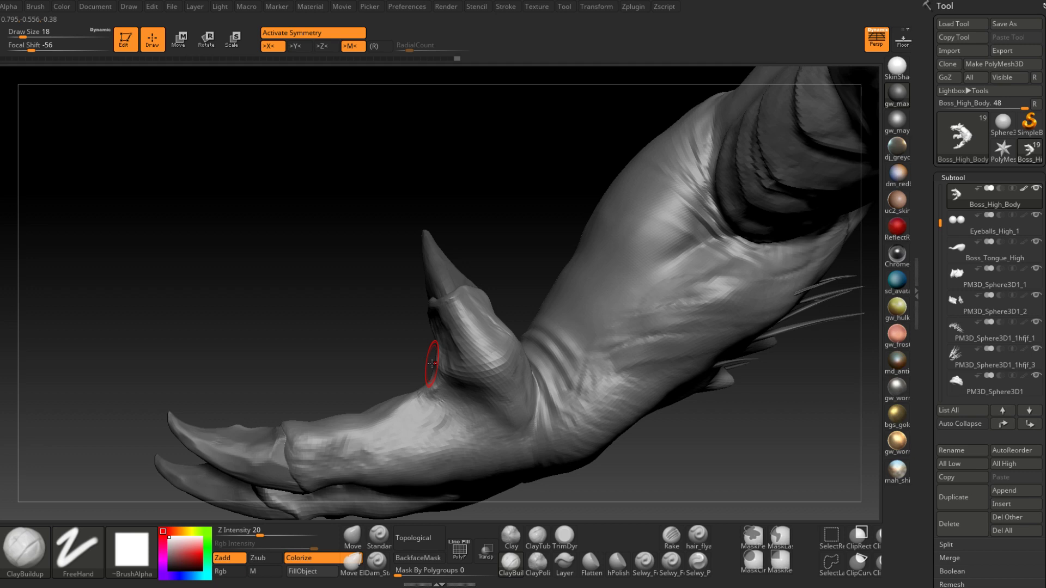
mouse_move(431, 363)
right_mouse_down()
mouse_move(494, 325)
mouse_move(477, 384)
right_mouse_up()
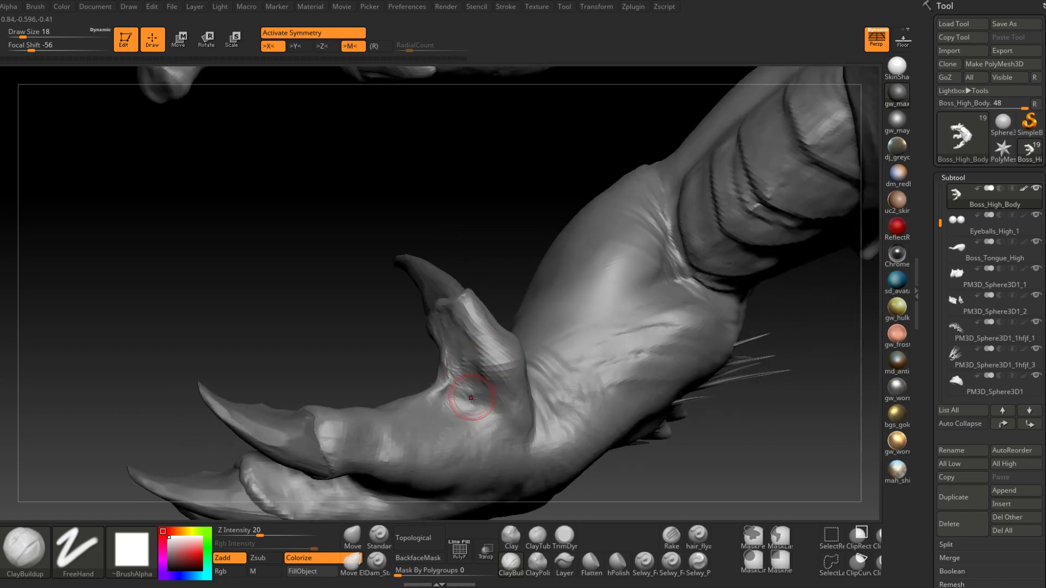
right_click_drag(471, 398, 512, 316)
mouse_move(492, 355)
right_mouse_down()
mouse_move(459, 320)
mouse_move(498, 308)
mouse_move(519, 333)
mouse_move(525, 304)
mouse_move(555, 350)
right_mouse_up()
Step: Smooth the thumb area and adjust the forearm and hand silhouette with the Move brush at draw size 35
key("shift")
mouse_move(564, 392)
right_mouse_down("ctrl")
mouse_move(539, 339)
mouse_move(546, 319)
mouse_move(549, 336)
mouse_move(530, 312)
mouse_move(555, 313)
right_mouse_up("ctrl")
key("space")
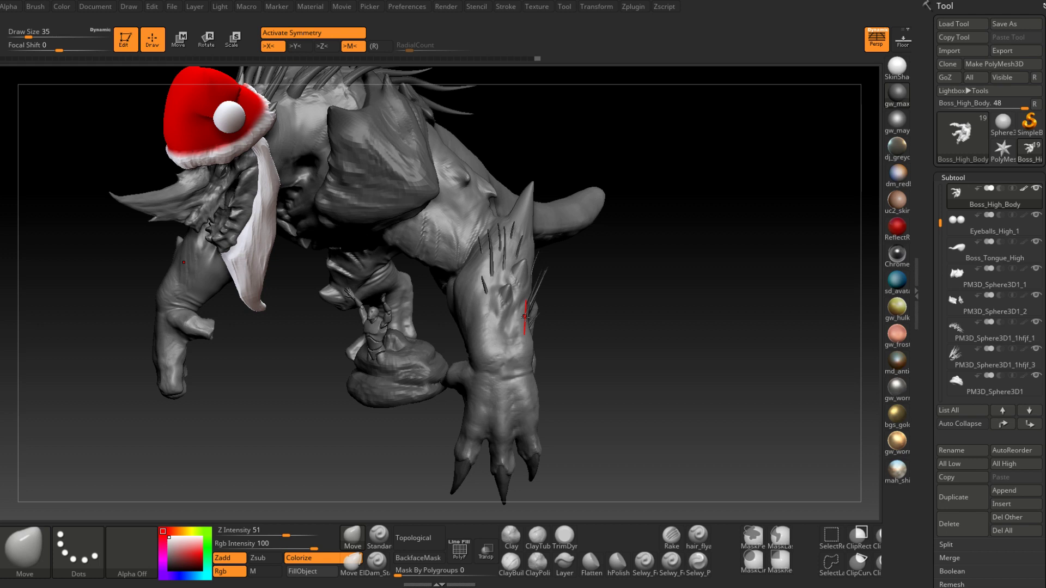
mouse_move(630, 307)
right_mouse_down()
mouse_move(607, 345)
mouse_move(513, 311)
mouse_move(510, 276)
mouse_move(491, 330)
mouse_move(479, 272)
mouse_move(463, 305)
mouse_move(523, 374)
mouse_move(527, 320)
right_mouse_up()
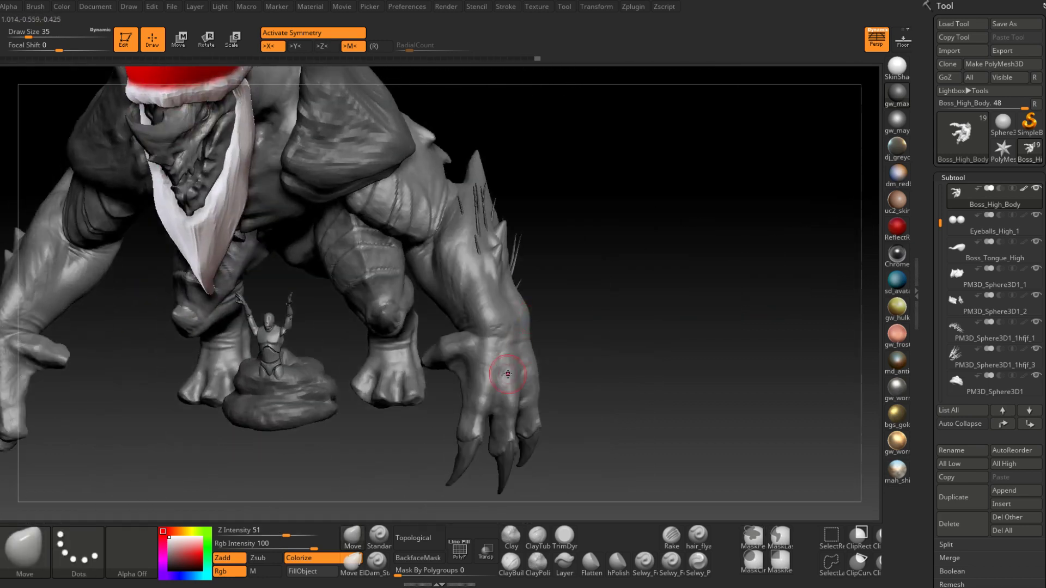
Step: Append a sphere as a new subtool
left_click(1001, 491)
left_click(684, 302)
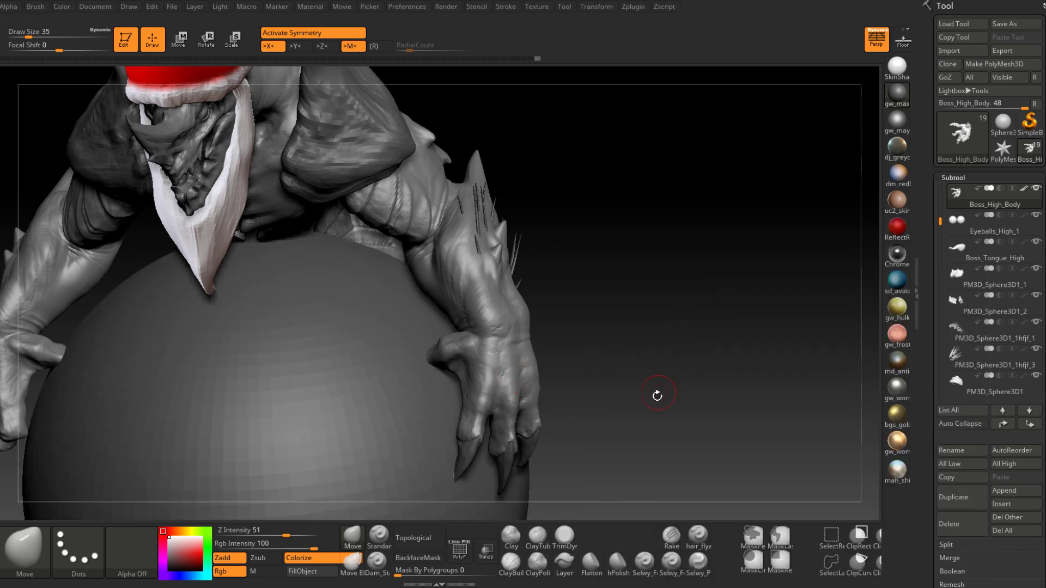
right_click_drag(623, 420, 617, 401)
Step: Merge the four separate claw subtools into one, starting from PM3D_Sphere3D1_5, and skip further confirmation notes until the next restart
left_click_drag(939, 220, 944, 344)
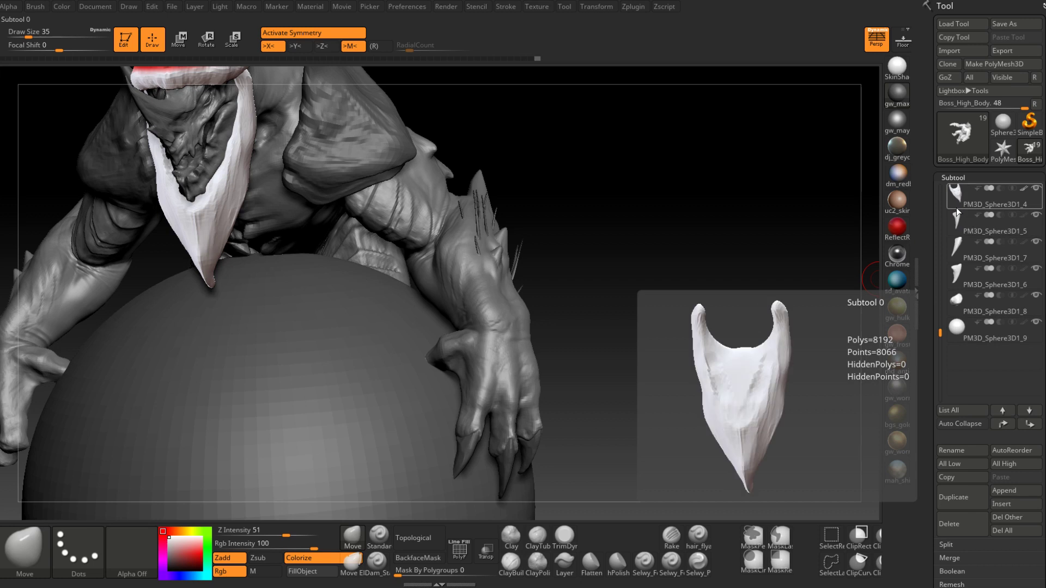
left_click(957, 222)
mouse_move(659, 377)
right_mouse_down()
mouse_move(639, 411)
mouse_move(637, 366)
right_mouse_up()
key("ctrl")
right_click_drag(636, 410, 661, 379)
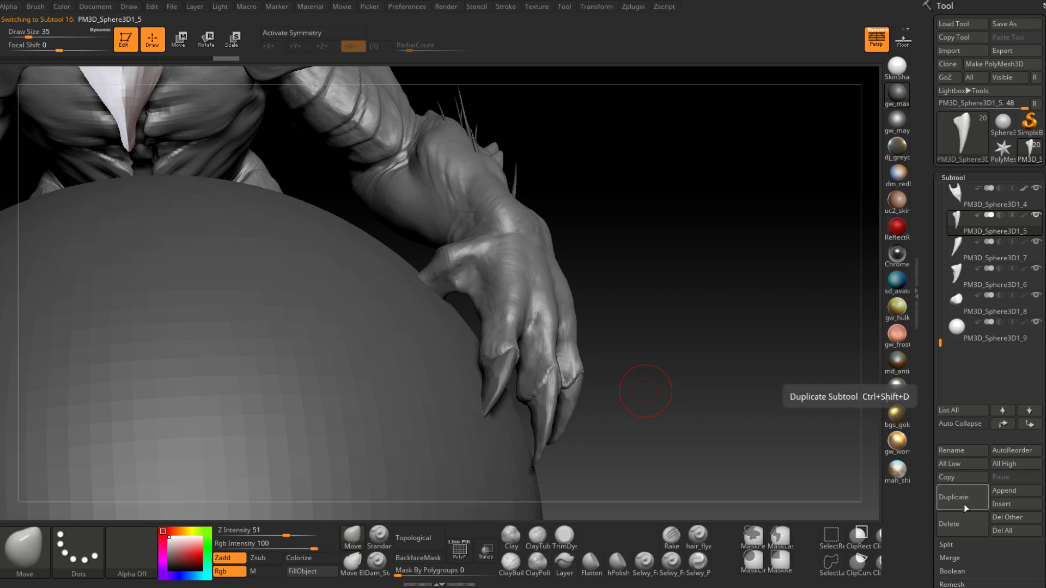
left_click(953, 557)
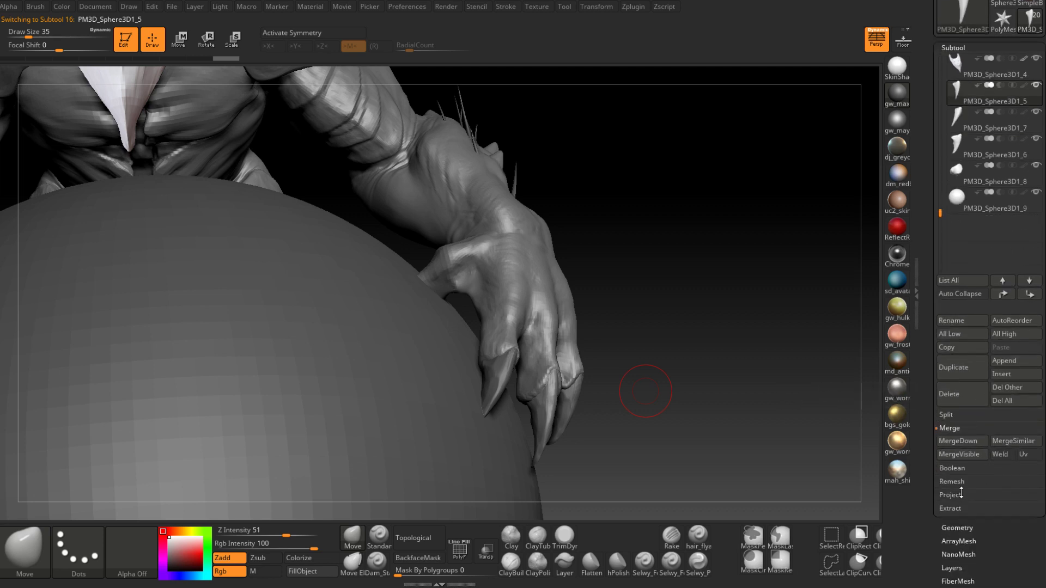
left_click(970, 446)
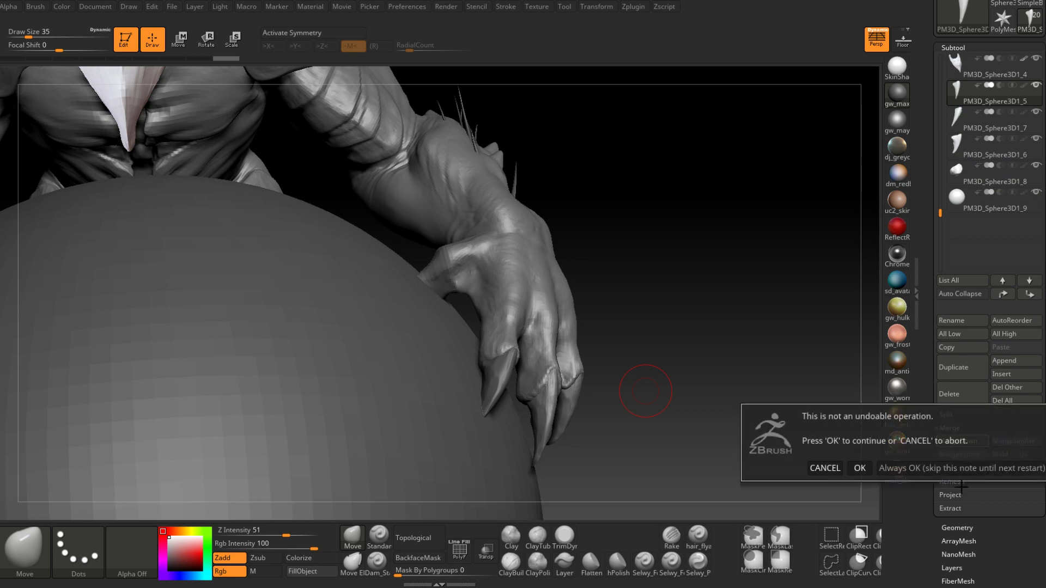
left_click(926, 469)
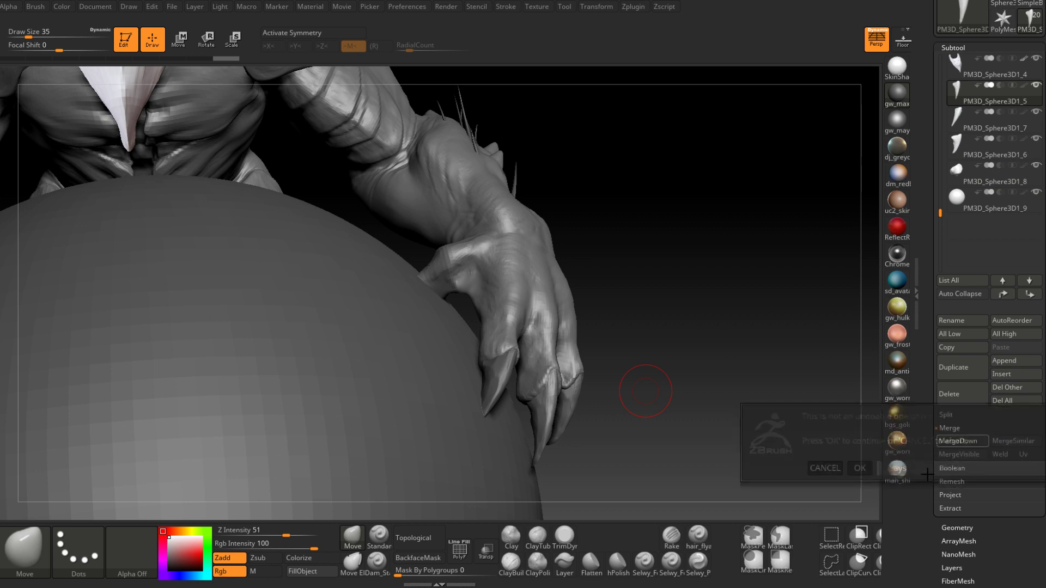
left_click(969, 442)
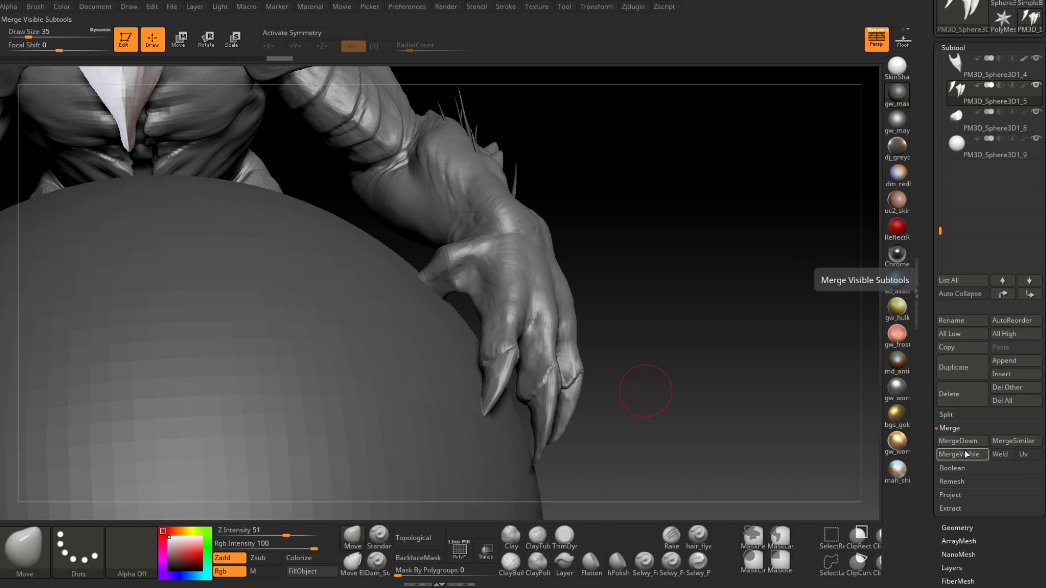
left_click(959, 441)
Step: Rename the merged claw subtool as Claws
right_click_drag(779, 336, 658, 304)
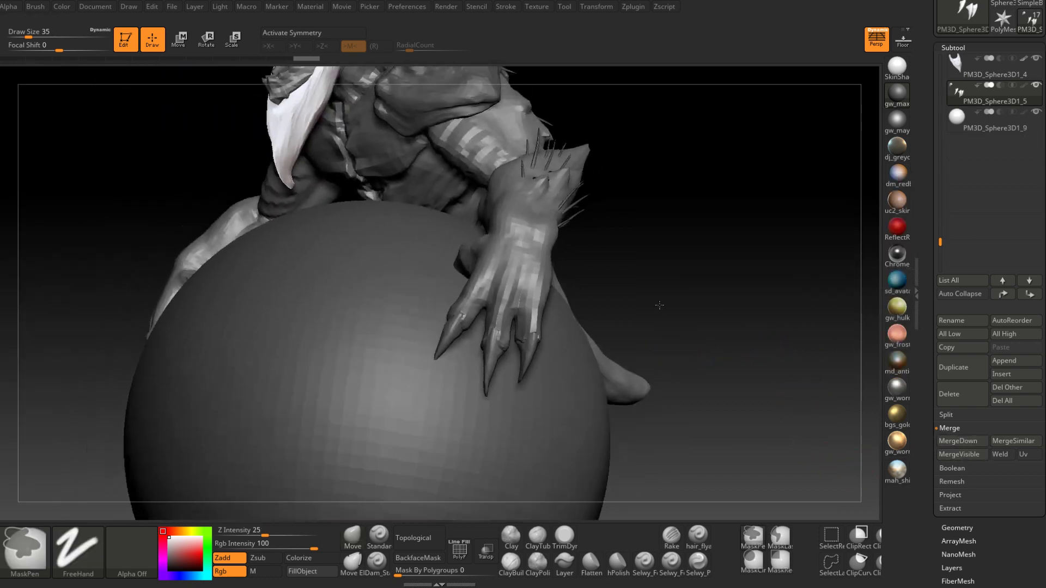
left_click(971, 321)
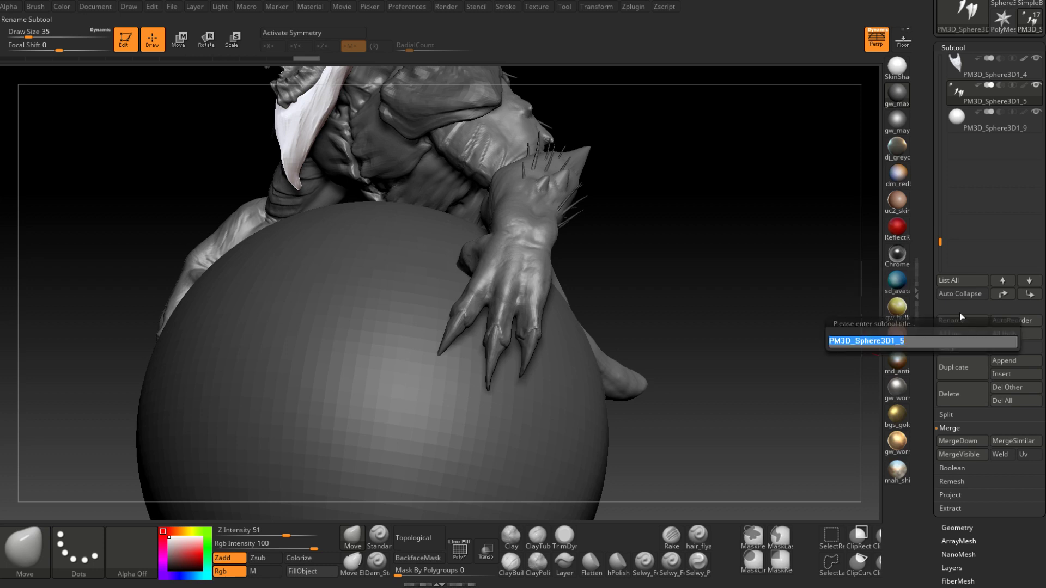
type("Claws")
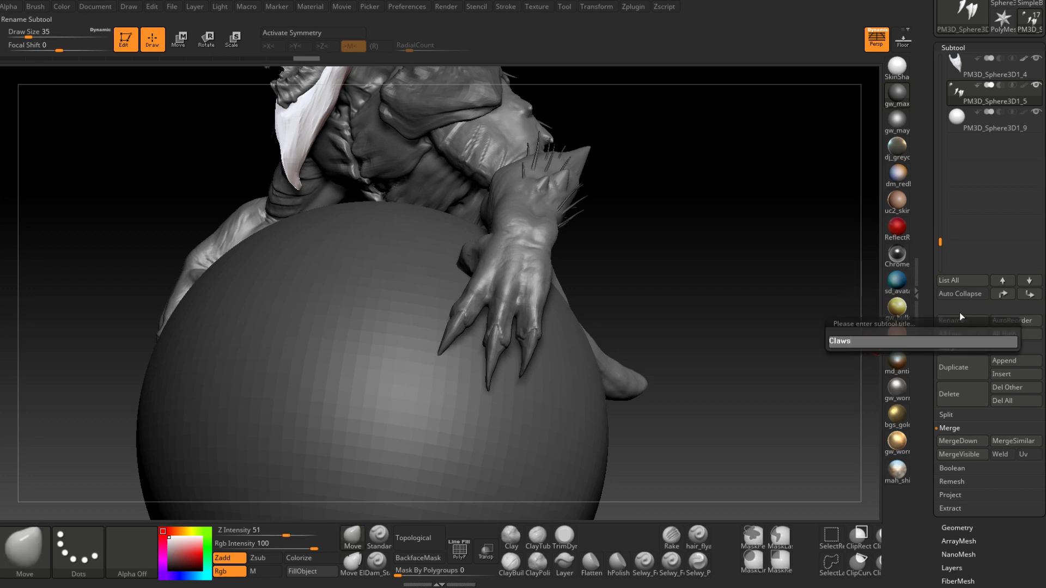
key("Return")
Step: Select the new sphere, scale it down to a small ball and place it on the forearm beside the existing spike bump
right_click_drag(643, 349, 535, 394)
left_click(569, 355, "alt")
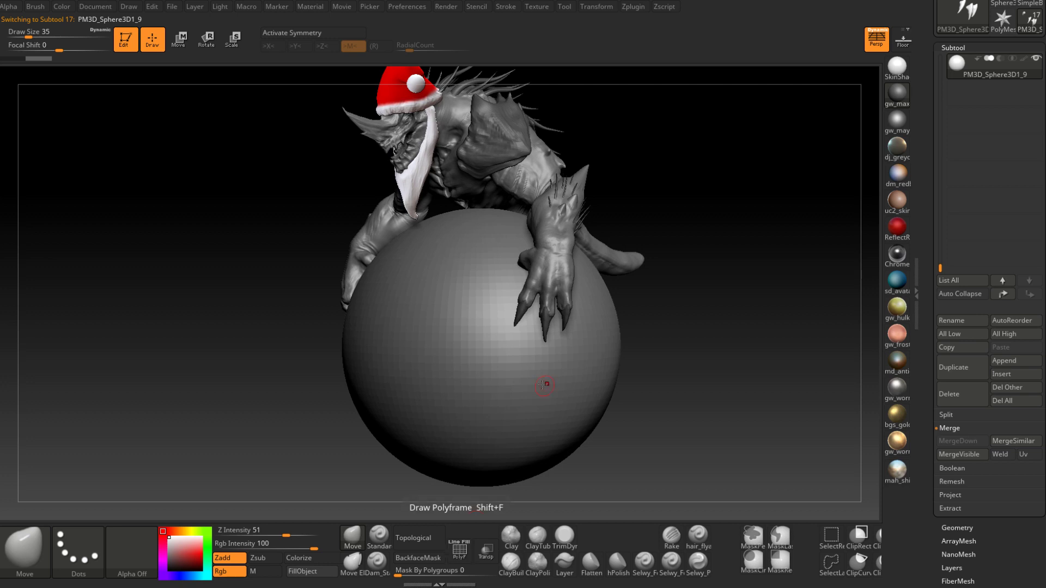
key("e")
left_click_drag(480, 347, 481, 414)
left_click_drag(681, 272, 735, 272, "shift")
mouse_move(481, 347)
left_mouse_down()
mouse_move(534, 242)
mouse_move(618, 192)
mouse_move(698, 214)
mouse_move(593, 256)
mouse_move(566, 248)
mouse_move(597, 266)
mouse_move(561, 265)
mouse_move(625, 231)
mouse_move(610, 255)
left_mouse_up()
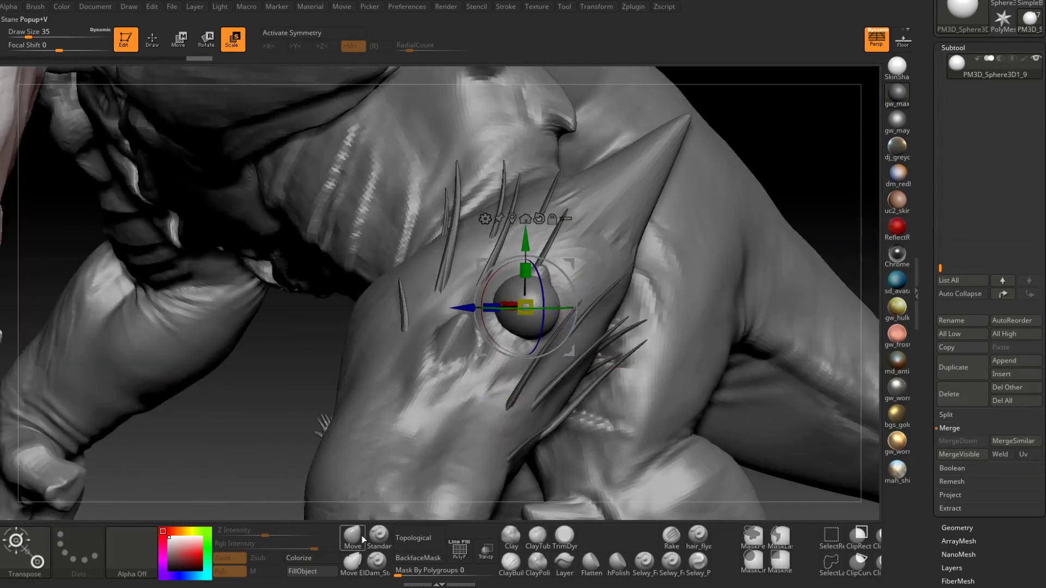
Step: Pull the small sphere into a pointed bump with the Move brush at draw size 23
left_click(356, 536)
mouse_move(526, 304)
left_mouse_down()
mouse_move(553, 304)
mouse_move(522, 349)
left_mouse_up()
key("space")
left_click_drag(547, 286, 550, 286)
mouse_move(550, 285)
right_mouse_down("ctrl")
mouse_move(551, 305)
mouse_move(560, 280)
right_mouse_up("ctrl")
key("space")
left_click_drag(560, 280, 554, 280)
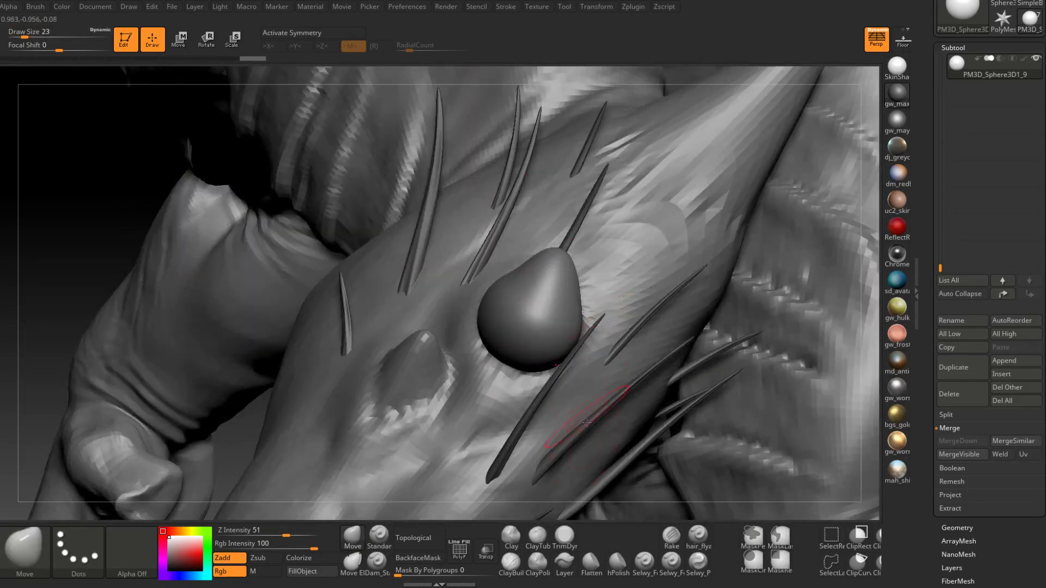
Step: Flatten the bump's sides into planes with TrimDynamic at draw size 17
left_click(565, 536)
right_click_drag(555, 299, 571, 275)
key("space")
left_click_drag(571, 275, 573, 274)
mouse_move(565, 306)
right_mouse_down()
mouse_move(558, 329)
mouse_move(500, 334)
mouse_move(482, 294)
mouse_move(504, 297)
mouse_move(516, 315)
mouse_move(558, 289)
right_mouse_up()
key("space")
left_click_drag(571, 293, 566, 289)
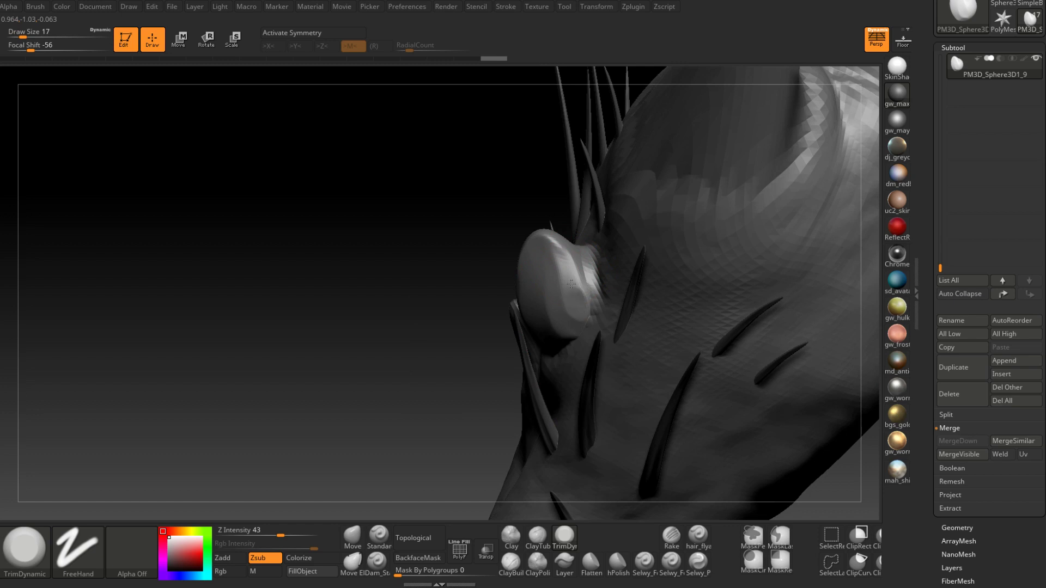
Step: Sharpen the forearm spike's front ridge and lower facets with TrimDynamic at draw size 16
right_click_drag(580, 307, 569, 283)
right_click_drag(568, 331, 551, 275)
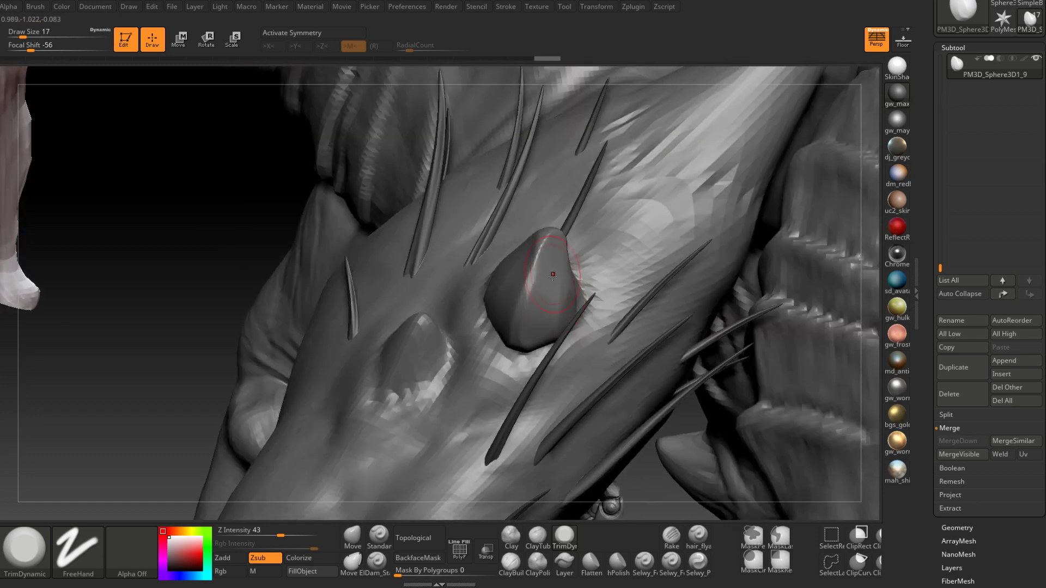
mouse_move(517, 340)
right_mouse_down()
mouse_move(543, 322)
mouse_move(525, 280)
mouse_move(494, 285)
mouse_move(511, 256)
mouse_move(573, 262)
right_mouse_up()
key("space")
left_click(546, 257)
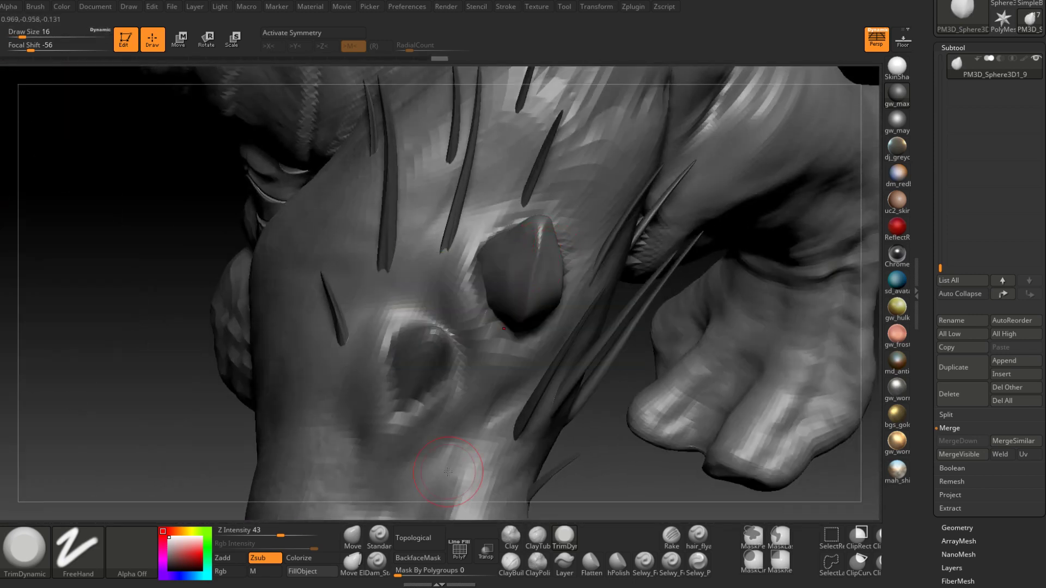
right_click_drag(448, 472, 519, 257)
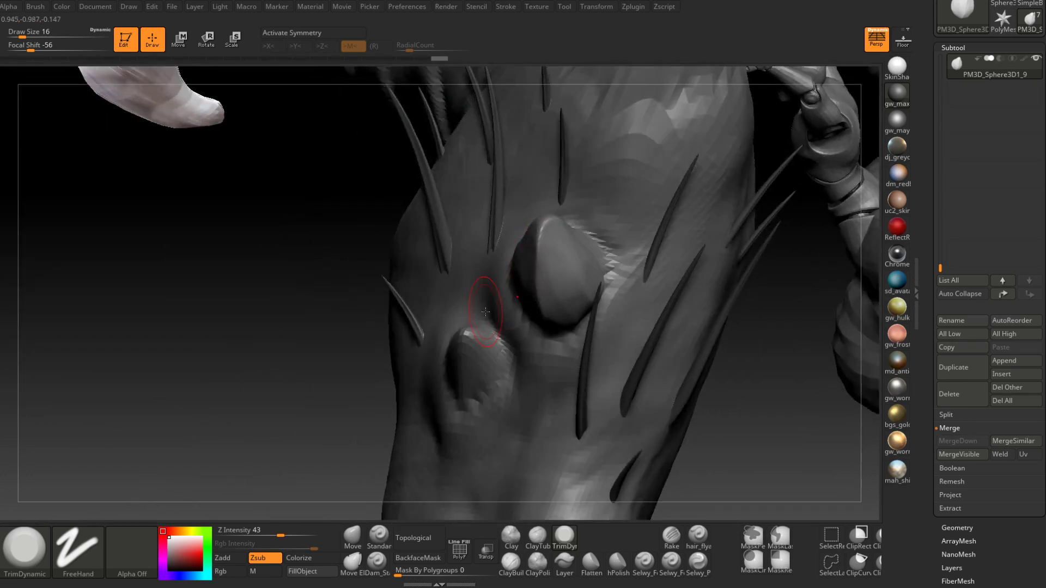
mouse_move(561, 261)
right_mouse_down()
mouse_move(560, 271)
mouse_move(582, 262)
right_mouse_up()
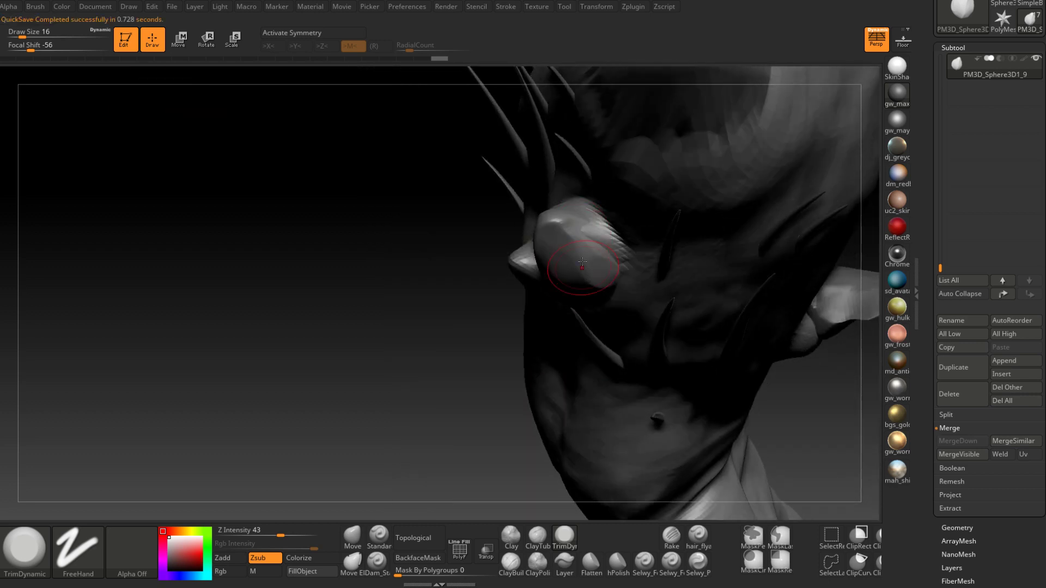
Step: Select the body, reduce the draw size to 14 and smooth the forearm skin around the spike with transparency on
mouse_move(567, 216)
right_mouse_down()
mouse_move(541, 189)
mouse_move(578, 250)
mouse_move(611, 280)
mouse_move(596, 190)
right_mouse_up()
left_click(613, 285, "alt")
right_click_drag(567, 297, 509, 286)
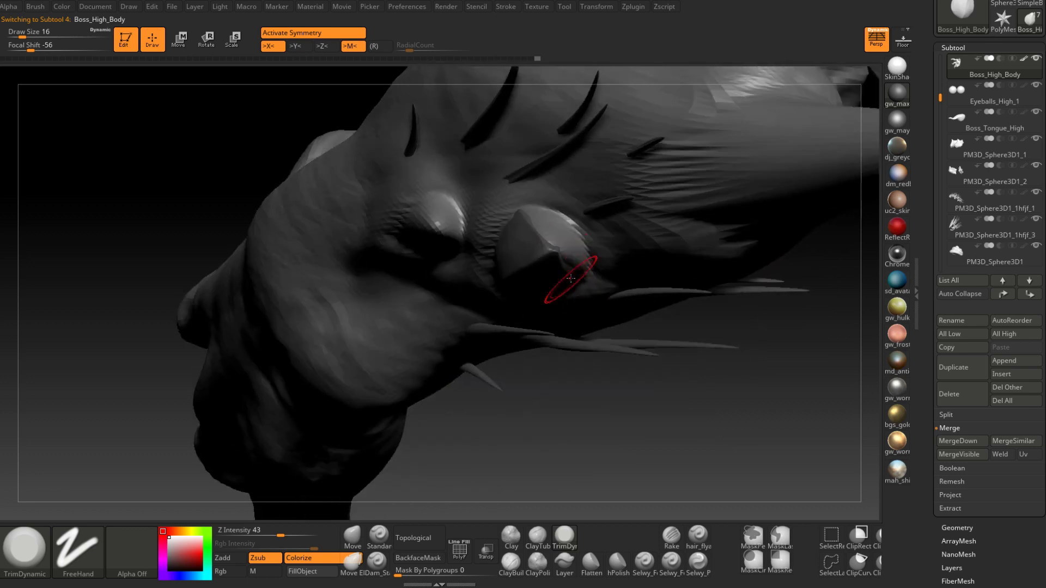
mouse_move(558, 249)
right_mouse_down()
mouse_move(528, 354)
mouse_move(550, 234)
mouse_move(549, 254)
right_mouse_up()
key("space")
left_click_drag(549, 253, 558, 249)
right_click_drag(559, 240, 552, 254)
key("space")
left_click_drag(551, 255, 547, 255)
key("shift")
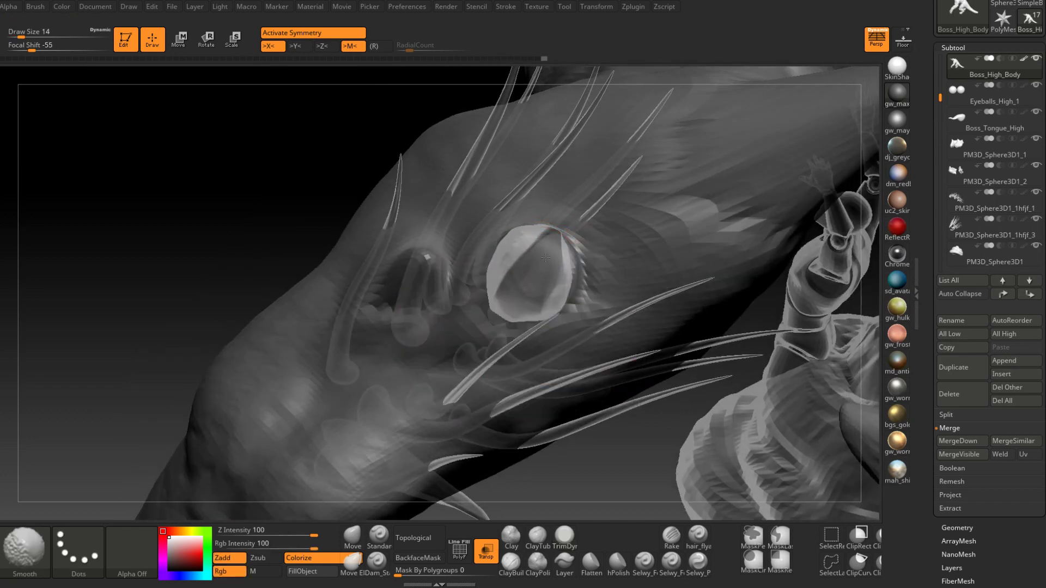
right_click_drag(530, 250, 514, 263)
mouse_move(498, 240)
left_mouse_down("shift")
mouse_move(490, 272)
mouse_move(510, 276)
left_mouse_up("shift")
right_click_drag(540, 263, 479, 262)
Step: Reselect the spike, turn transparency off and reshape its silhouette with the Move brush at draw sizes 44 and 29
left_click(559, 262, "alt")
right_click_drag(559, 262, 579, 304)
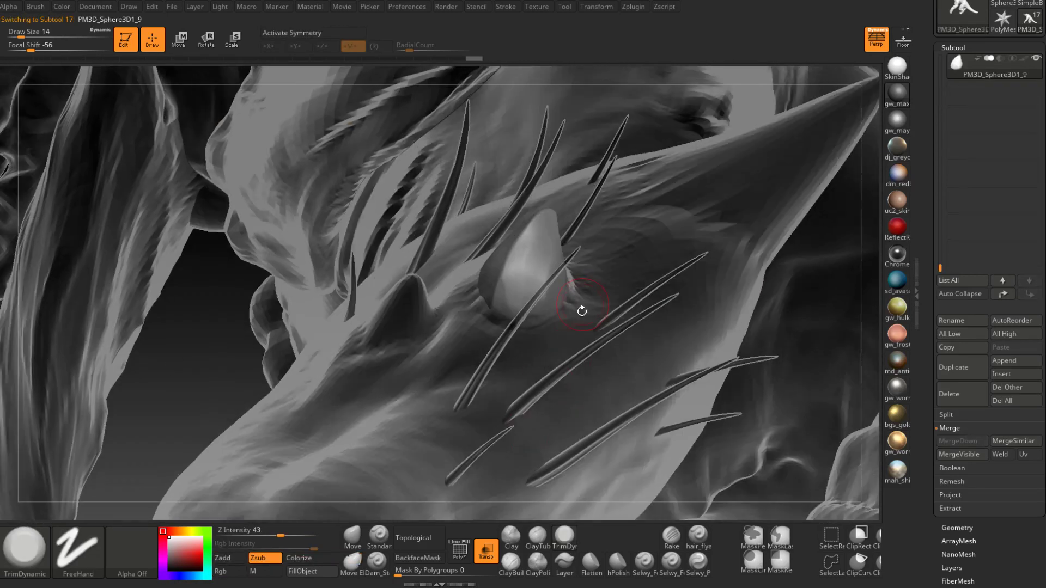
left_click(486, 550)
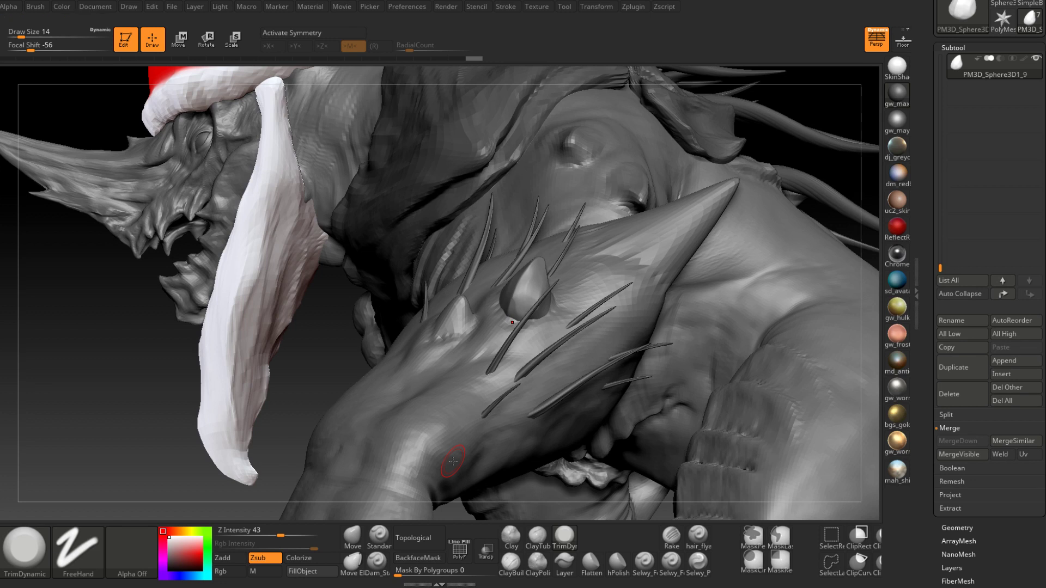
right_click_drag(453, 461, 527, 289)
mouse_move(527, 289)
right_mouse_down("ctrl")
mouse_move(530, 322)
mouse_move(522, 323)
right_mouse_up("ctrl")
left_click(353, 536)
mouse_move(432, 407)
right_mouse_down()
mouse_move(541, 310)
mouse_move(527, 321)
right_mouse_up()
key("space")
left_click_drag(527, 322, 538, 331)
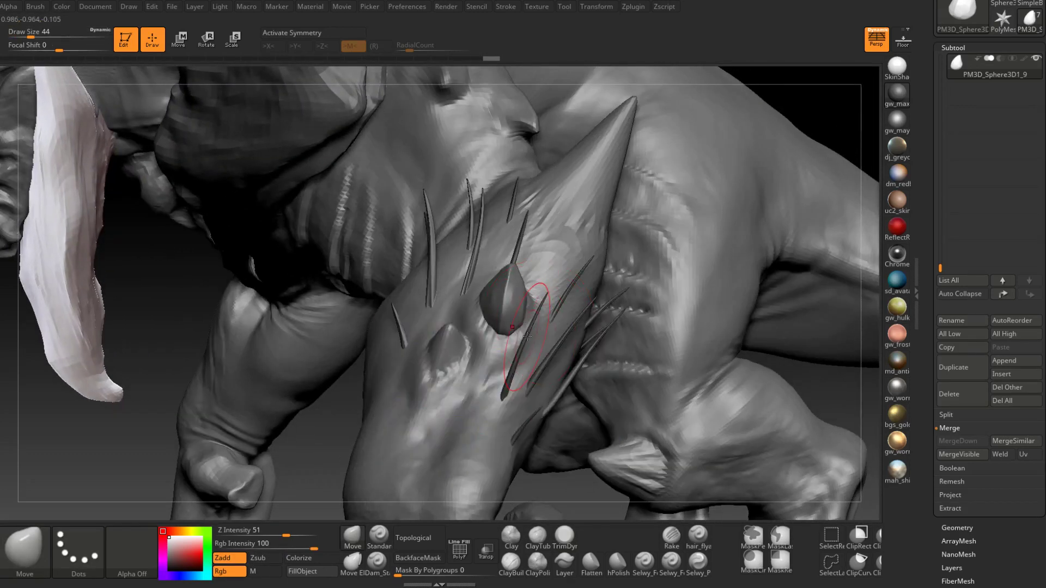
mouse_move(537, 330)
right_mouse_down()
mouse_move(482, 316)
mouse_move(517, 280)
mouse_move(532, 296)
right_mouse_up()
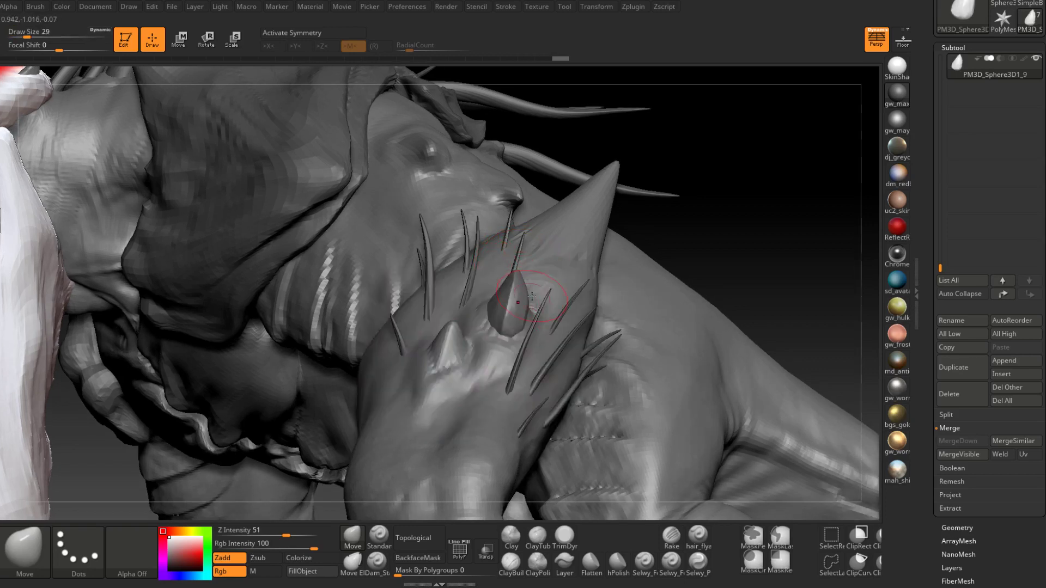
Step: Trim the spike's sides and tip into cleaner planes with TrimDynamic, starting at draw size 18 and going smaller
left_click(567, 533)
mouse_move(571, 458)
right_mouse_down("ctrl")
mouse_move(561, 475)
mouse_move(500, 376)
right_mouse_up("ctrl")
key("space")
left_click(531, 300)
mouse_move(530, 304)
right_mouse_down()
mouse_move(539, 349)
mouse_move(516, 376)
right_mouse_up()
key("space")
left_click(547, 300)
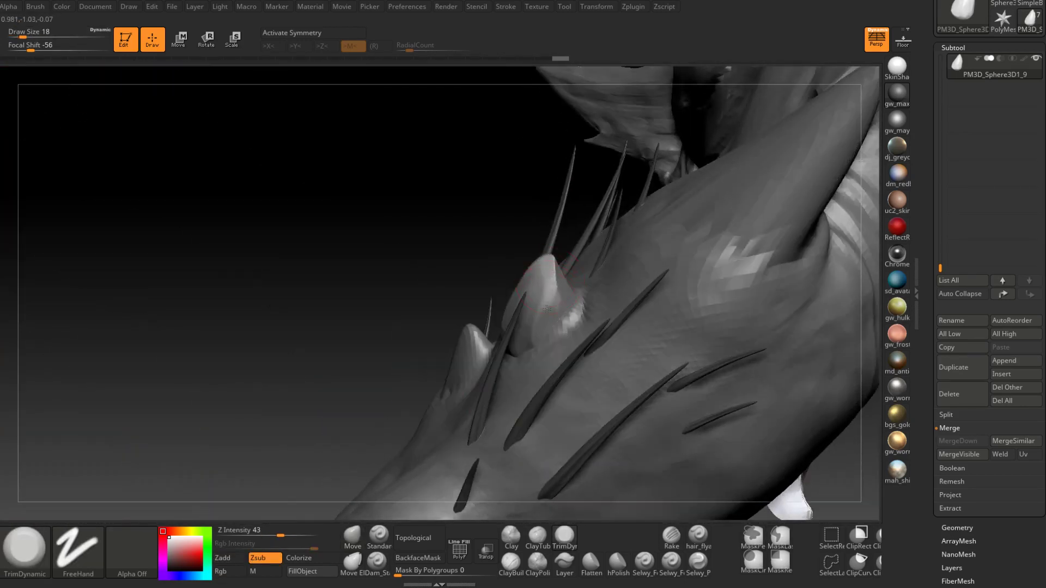
mouse_move(539, 294)
right_mouse_down()
mouse_move(556, 300)
mouse_move(536, 301)
mouse_move(551, 268)
mouse_move(503, 340)
mouse_move(548, 305)
mouse_move(542, 285)
mouse_move(560, 281)
right_mouse_up()
key("space")
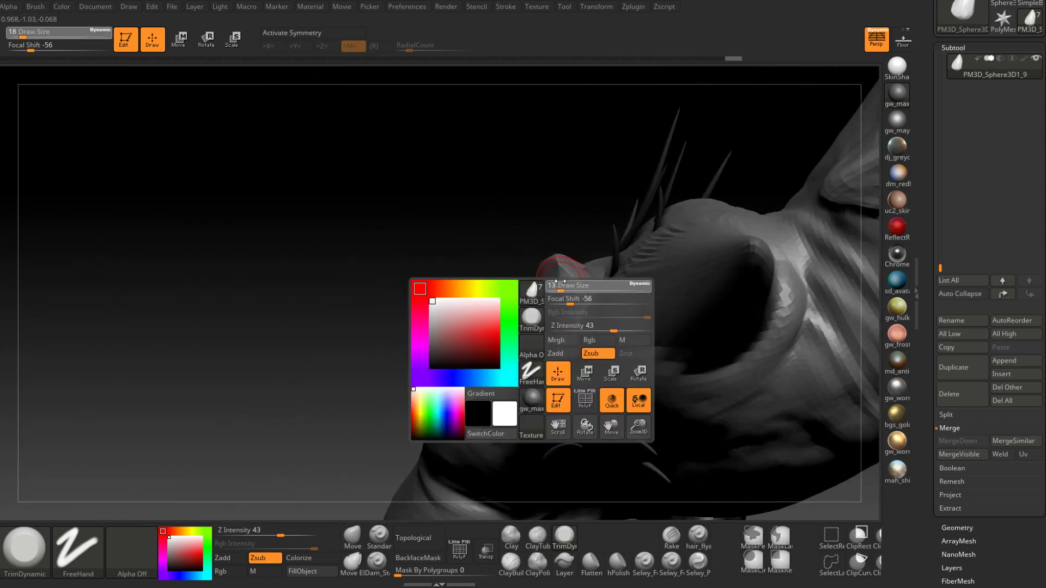
left_click_drag(560, 281, 559, 275)
Step: Switch to the Move brush at draw size 33 and lower the spike's subdivision level by two
mouse_move(572, 308)
right_mouse_down()
mouse_move(576, 283)
mouse_move(552, 270)
mouse_move(582, 240)
mouse_move(548, 341)
mouse_move(387, 478)
mouse_move(568, 310)
mouse_move(567, 297)
right_mouse_up()
key("b")
key("m")
key("v")
left_click_drag(575, 297, 578, 298)
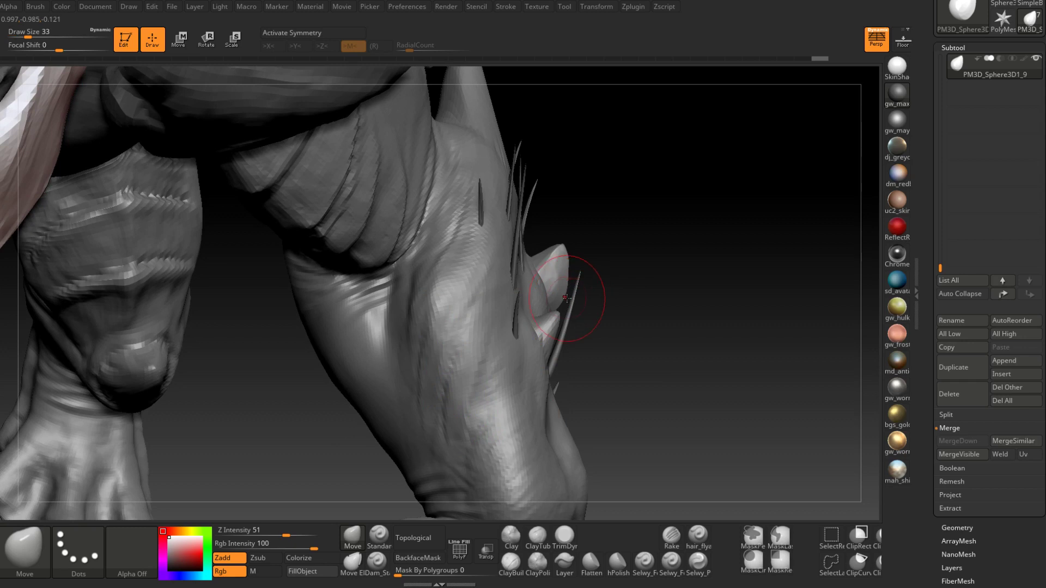
key("shift+d")
key("shift+d")
mouse_move(551, 311)
right_mouse_down()
mouse_move(541, 294)
mouse_move(555, 315)
mouse_move(527, 309)
right_mouse_up()
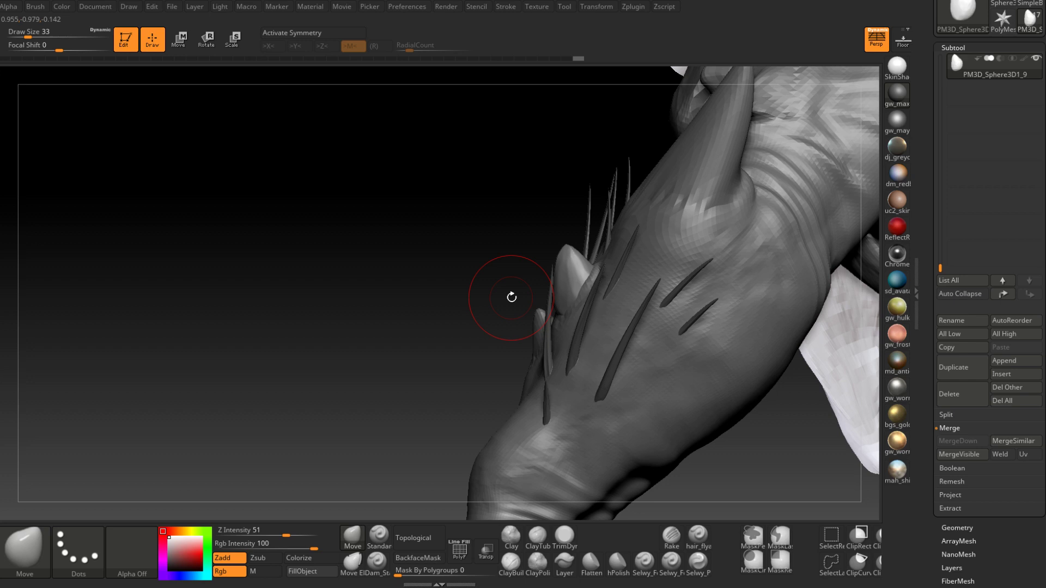
Step: Adjust the spike's profile and seat its base on the forearm with the Move brush at draw size 41
right_click_drag(581, 269, 568, 274)
key("space")
left_click_drag(559, 277, 562, 277)
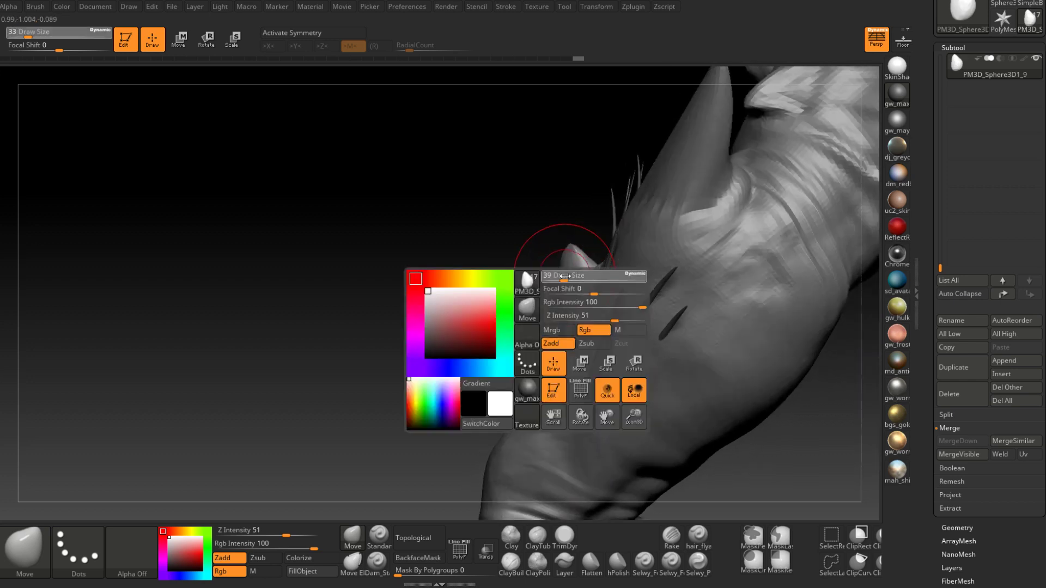
right_click_drag(562, 277, 567, 273)
left_click_drag(563, 283, 573, 303)
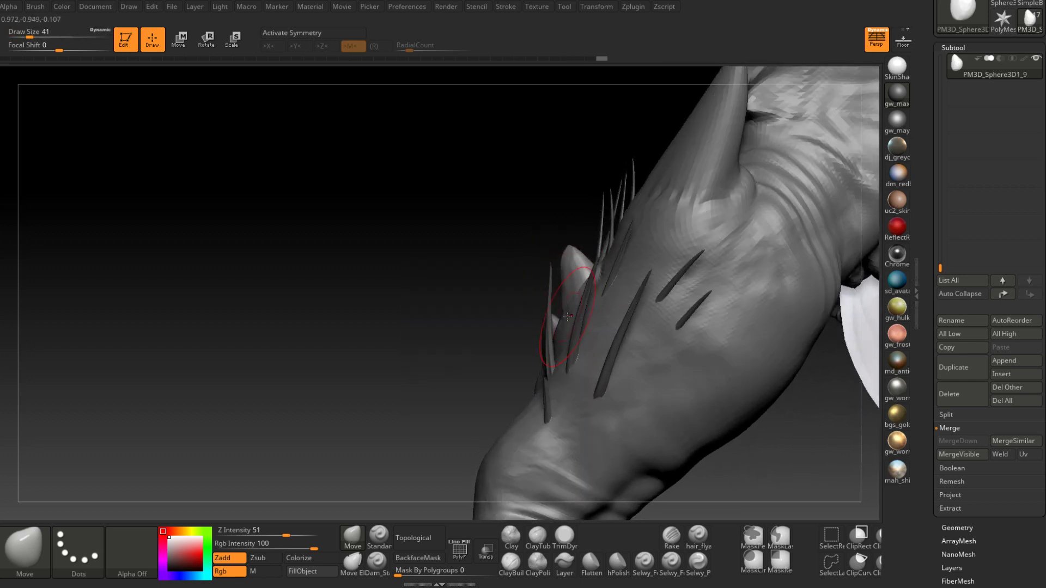
right_click_drag(572, 304, 556, 298)
left_click_drag(556, 298, 561, 301)
Step: Refine the spike's outline into a sharper diamond shape with the Move brush at draw size 20
mouse_move(561, 301)
right_mouse_down()
mouse_move(667, 289)
mouse_move(691, 275)
right_mouse_up()
key("space")
mouse_move(577, 250)
left_mouse_down()
mouse_move(563, 249)
mouse_move(554, 266)
mouse_move(562, 258)
left_mouse_up()
mouse_move(631, 271)
right_mouse_down()
mouse_move(553, 281)
mouse_move(550, 306)
mouse_move(542, 298)
mouse_move(553, 289)
right_mouse_up()
key("space")
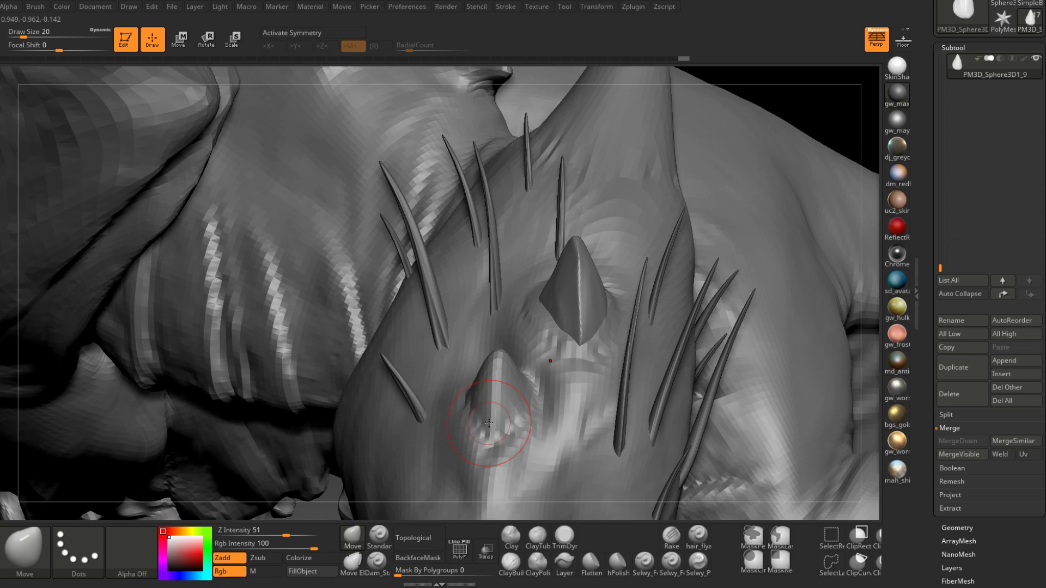
Step: Select the body, raise its subdivision level and build up skin around the spike's base with ClayBuildup at draw size 11
mouse_move(488, 423)
right_mouse_down()
mouse_move(561, 353)
mouse_move(571, 361)
right_mouse_up()
left_click(570, 360, "alt")
key("d")
left_click(511, 560)
right_click_drag(537, 463, 576, 348)
right_click(578, 348)
left_click_drag(578, 348, 573, 348)
right_click(575, 347)
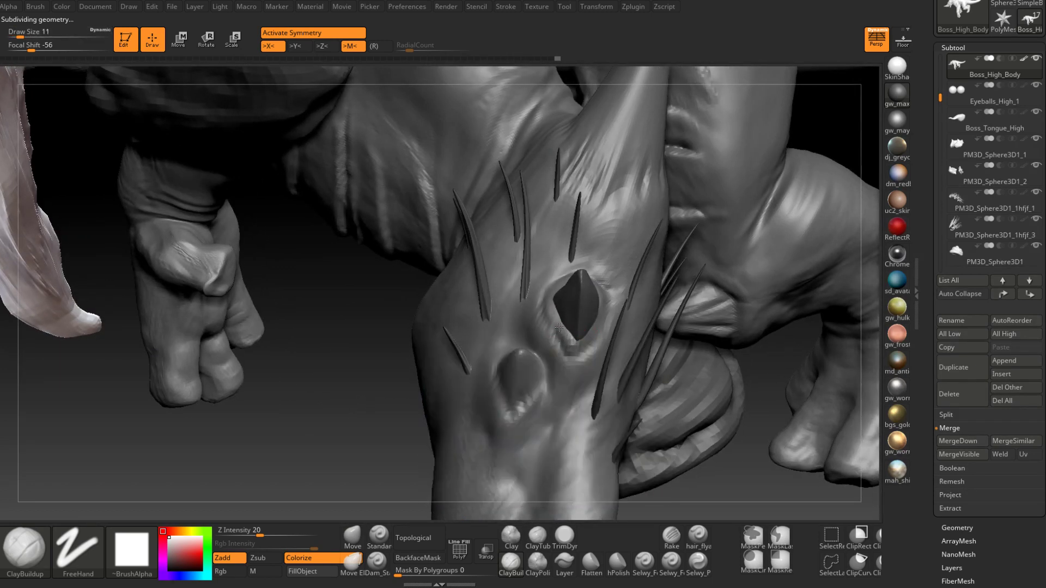
left_click_drag(563, 334, 574, 363)
right_click_drag(575, 363, 574, 343)
mouse_move(575, 345)
left_mouse_down()
mouse_move(575, 371)
mouse_move(591, 340)
left_mouse_up()
Step: Extend the skin rim along the spike's sides and its inner edge with ClayBuildup, reducing the draw size to 8
right_click_drag(591, 341, 566, 356)
key("space")
left_click_drag(573, 349, 599, 324)
right_click_drag(599, 324, 583, 343)
left_click_drag(583, 343, 611, 301)
mouse_move(610, 301)
right_mouse_down()
mouse_move(590, 274)
mouse_move(560, 287)
mouse_move(551, 309)
right_mouse_up()
key("space")
left_click_drag(550, 308, 552, 308)
left_click_drag(551, 306, 519, 351)
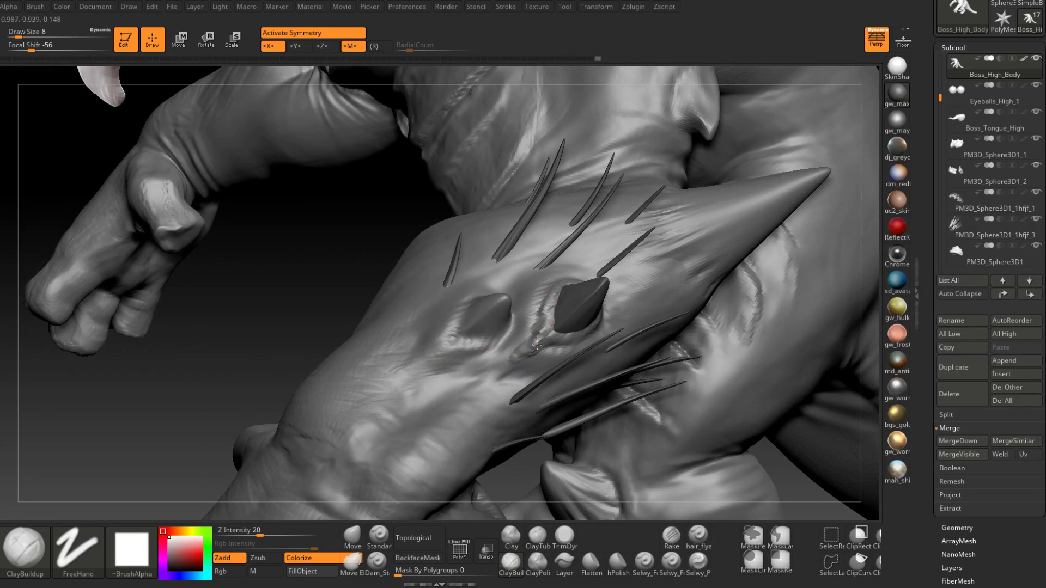
Step: Set the draw size to 12 and build up the skin between the two forearm spikes
right_click_drag(539, 336, 531, 341)
key("space")
left_click_drag(532, 341, 535, 342)
right_click_drag(535, 340, 536, 343)
key("space")
mouse_move(536, 343)
left_mouse_down()
mouse_move(508, 356)
mouse_move(547, 288)
left_mouse_up()
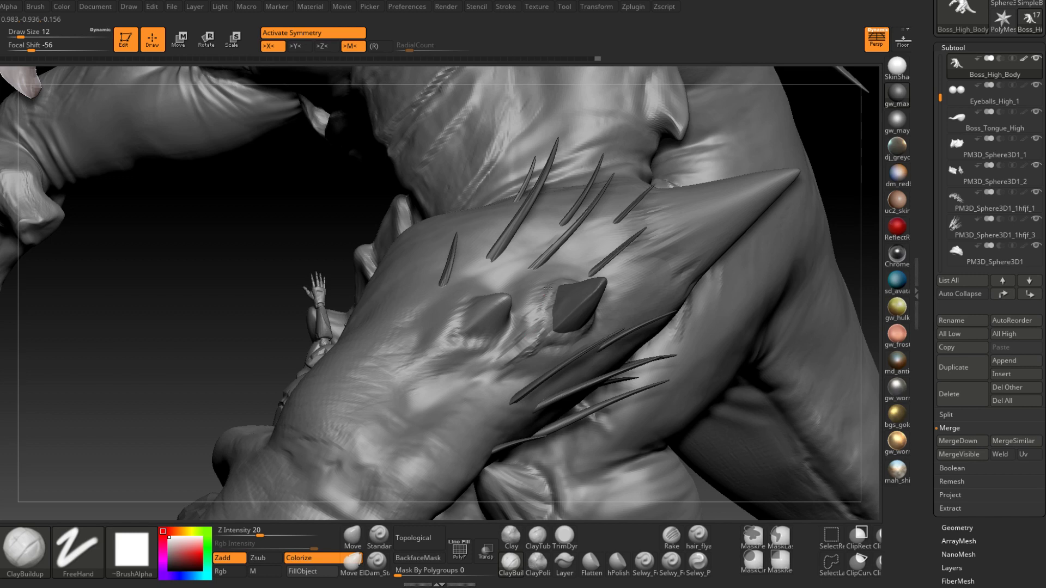
mouse_move(532, 329)
right_mouse_down()
mouse_move(538, 344)
mouse_move(605, 343)
mouse_move(572, 348)
right_mouse_up()
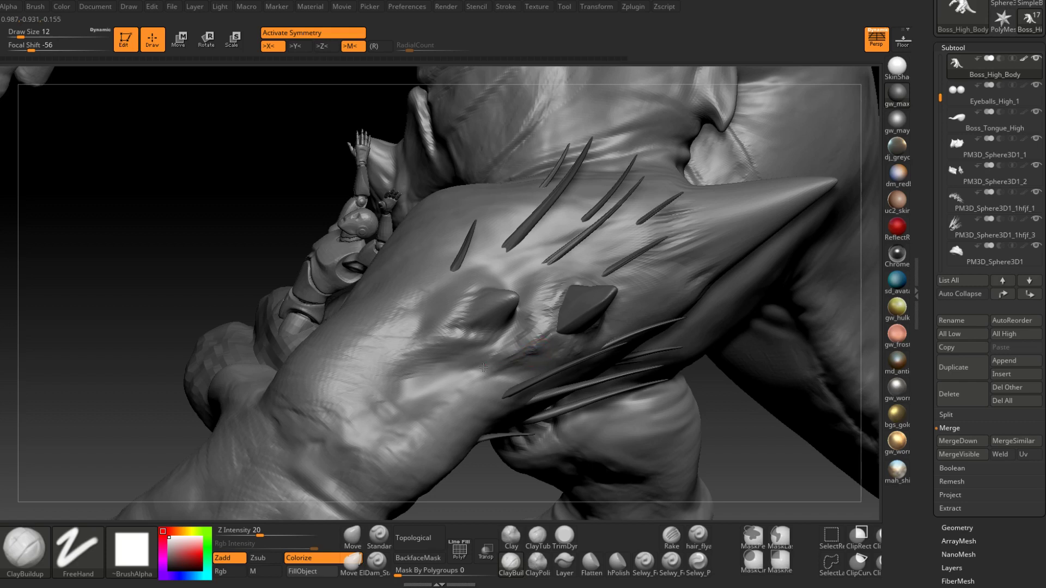
Step: Flatten the built-up skin around the separate forearm spike with TrimDynamic at draw size 12
mouse_move(536, 365)
right_mouse_down()
mouse_move(572, 354)
mouse_move(514, 358)
right_mouse_up()
key("b")
key("t")
key("d")
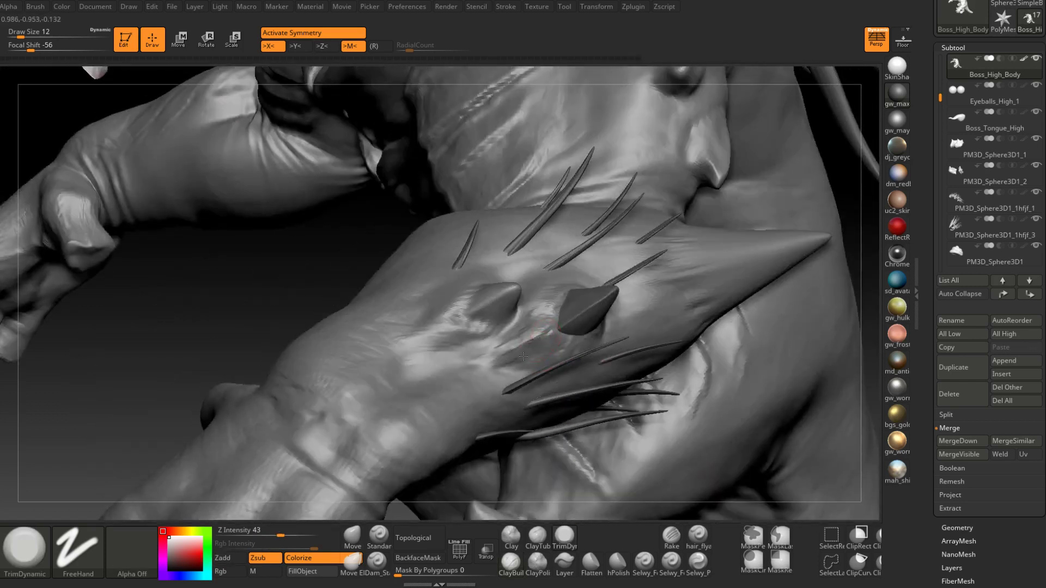
mouse_move(581, 349)
right_mouse_down()
mouse_move(564, 352)
mouse_move(487, 297)
mouse_move(594, 287)
right_mouse_up()
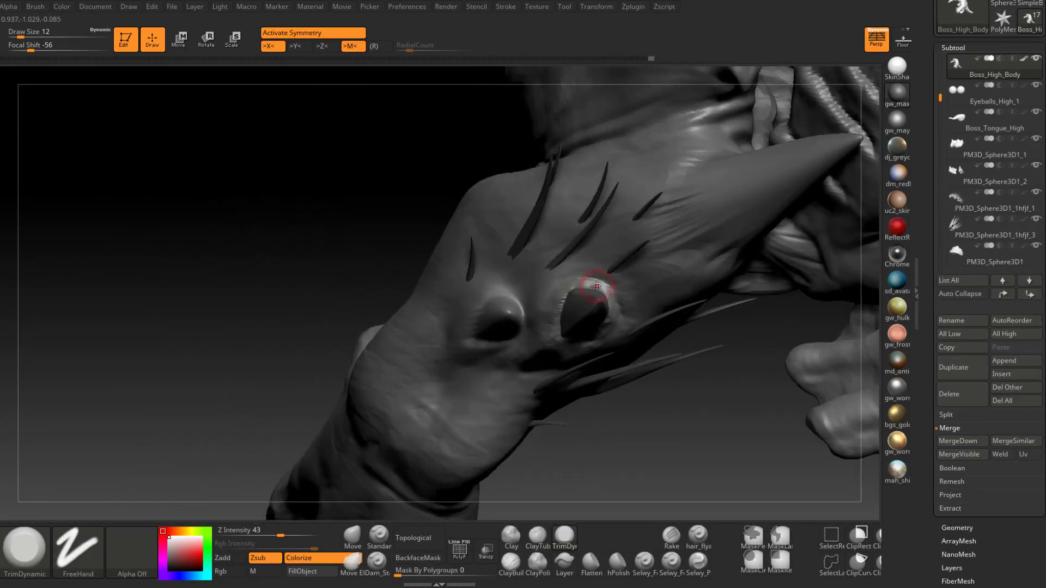
Step: Carve creases into the skin around the two forearm spikes with the Dam_Standard brush at draw size 7
mouse_move(616, 330)
right_mouse_down()
mouse_move(611, 308)
mouse_move(597, 359)
mouse_move(536, 403)
mouse_move(560, 330)
mouse_move(553, 357)
mouse_move(588, 369)
mouse_move(556, 373)
mouse_move(575, 332)
mouse_move(598, 322)
mouse_move(579, 347)
right_mouse_up()
key("b")
key("d")
key("s")
key("bracketleft")
mouse_move(580, 347)
left_mouse_down()
mouse_move(606, 315)
mouse_move(576, 344)
left_mouse_up()
right_click_drag(563, 347, 554, 328)
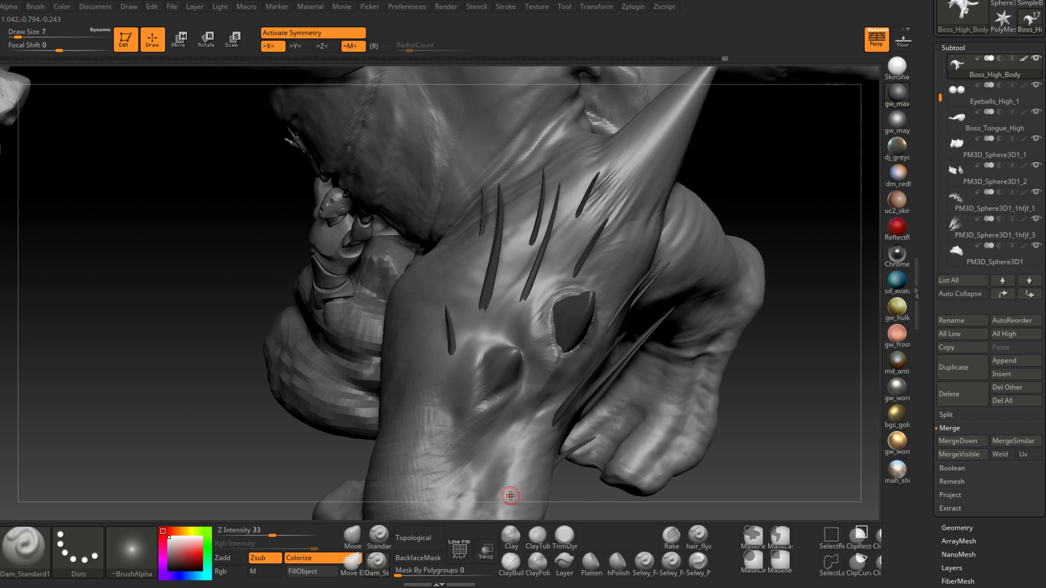
mouse_move(511, 495)
right_mouse_down()
mouse_move(541, 345)
mouse_move(567, 336)
mouse_move(560, 346)
mouse_move(603, 311)
mouse_move(544, 349)
mouse_move(520, 389)
right_mouse_up()
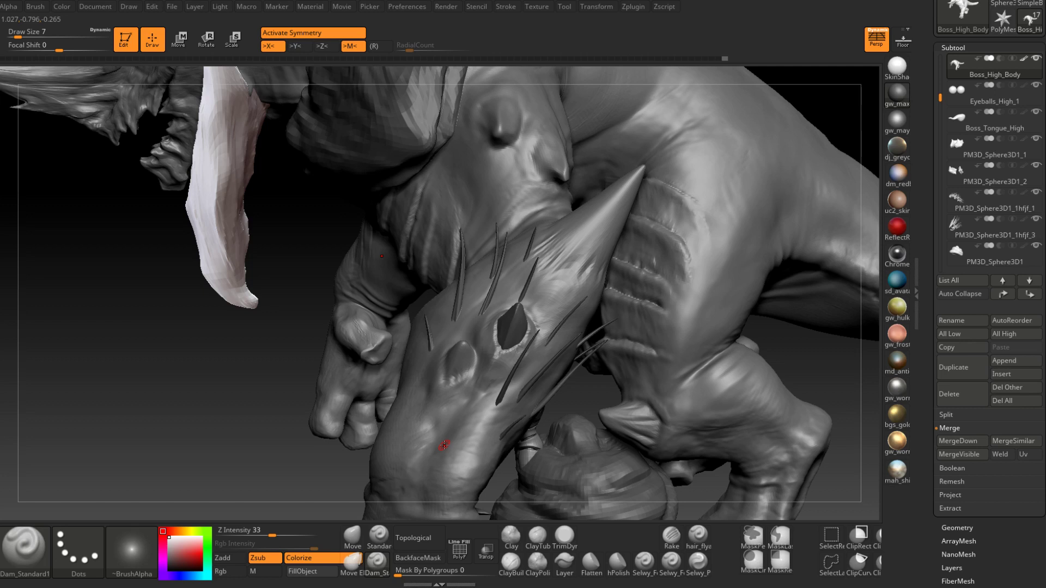
right_click_drag(444, 445, 543, 424)
Step: Select the separate spike and carve fine grooves into its base with Dam_Standard at draw size 3
left_click(516, 326, "alt")
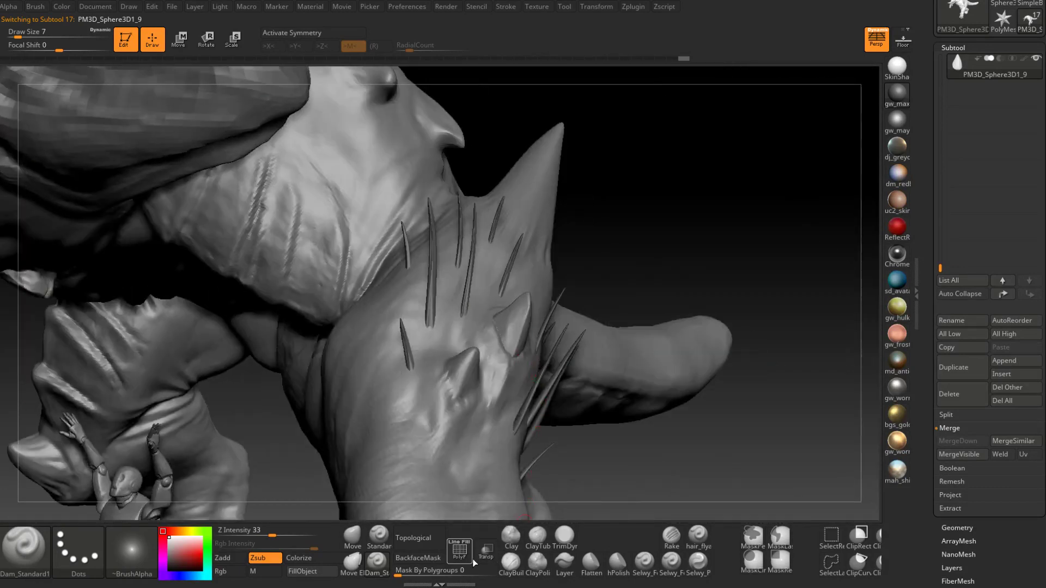
right_click_drag(481, 306, 530, 377, "ctrl")
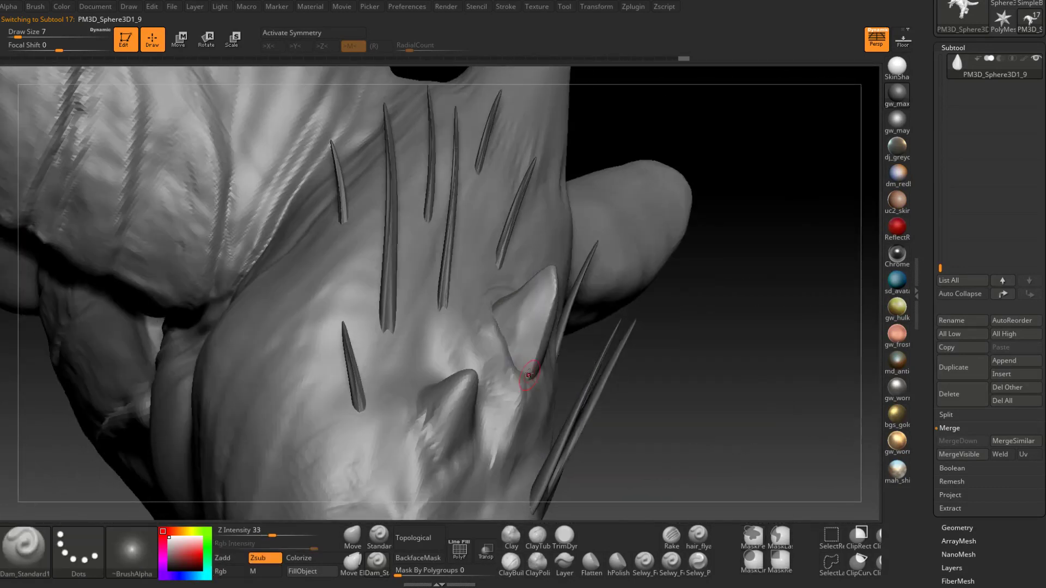
left_click_drag(521, 379, 533, 352)
key("space")
mouse_move(534, 353)
right_mouse_down()
mouse_move(543, 357)
mouse_move(537, 351)
right_mouse_up()
left_click(536, 353)
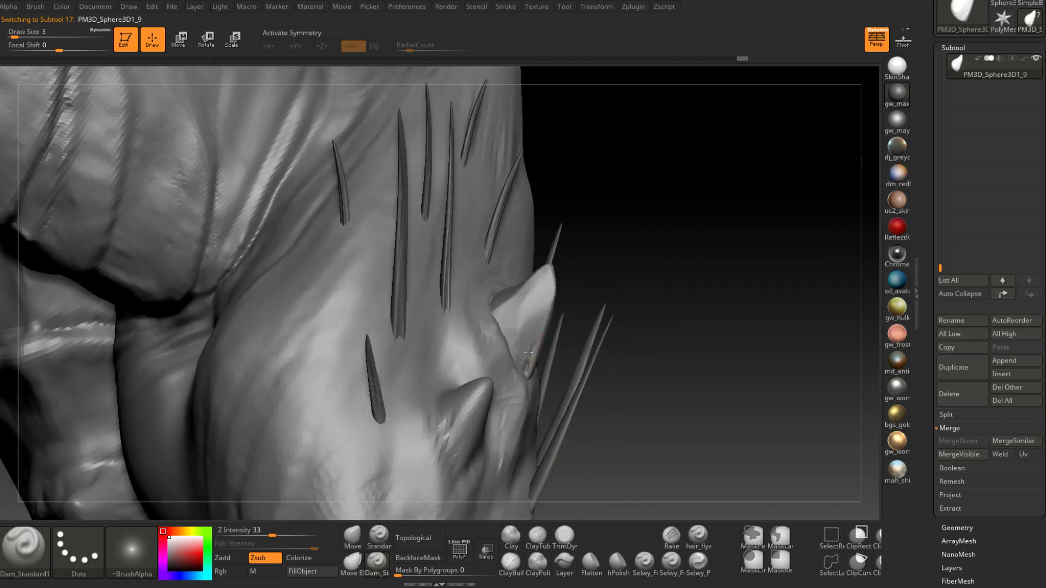
left_click_drag(500, 390, 537, 303)
Step: Plane the spike's side surfaces with the TrimDynamic brush
right_click_drag(537, 303, 549, 342)
left_click(565, 536)
key("space")
left_click_drag(537, 339, 525, 355)
right_click_drag(539, 354, 514, 350)
left_click_drag(514, 351, 530, 350)
mouse_move(529, 350)
right_mouse_down()
mouse_move(503, 364)
mouse_move(520, 376)
right_mouse_up()
Step: Carve lengthwise grooves from the spike's base toward its tip with Dam_Standard at draw size 3
left_click(385, 564)
key("space")
left_click_drag(537, 364, 536, 377)
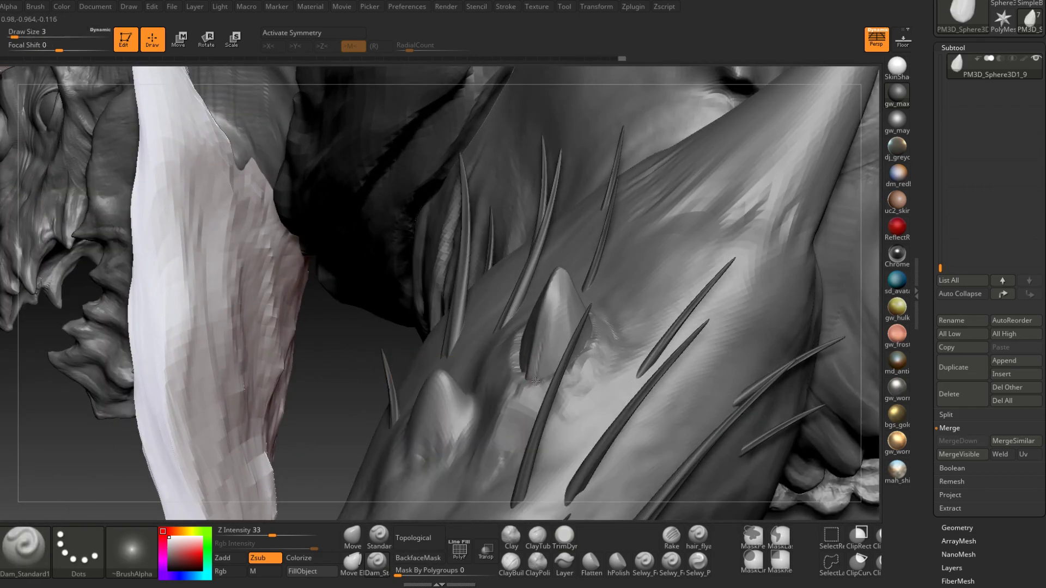
mouse_move(538, 386)
right_mouse_down()
mouse_move(551, 364)
mouse_move(574, 399)
mouse_move(556, 344)
right_mouse_up()
left_click_drag(547, 387, 560, 314)
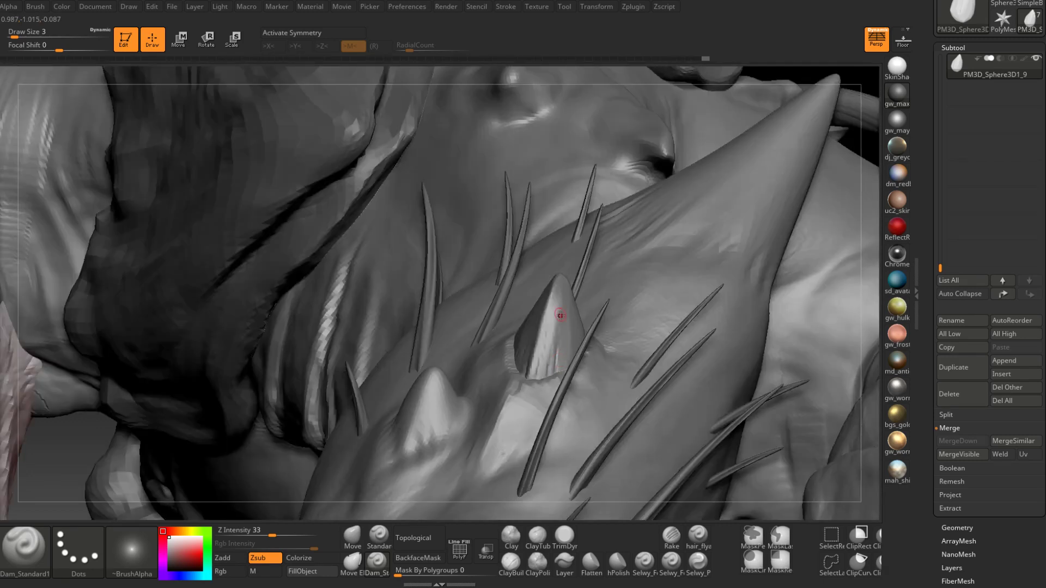
right_click_drag(559, 315, 574, 331)
mouse_move(570, 369)
left_mouse_down()
mouse_move(559, 398)
mouse_move(572, 317)
left_mouse_up()
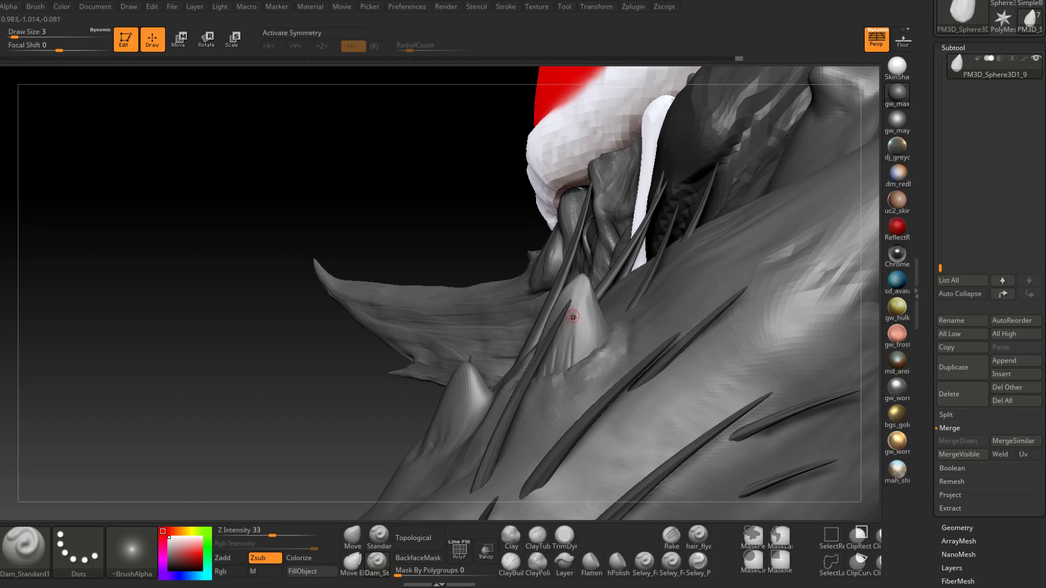
Step: Continue the Dam_Standard grooves around the spike's remaining sides at draw size 3
right_click_drag(573, 317, 583, 351)
mouse_move(582, 307)
right_mouse_down()
mouse_move(593, 299)
mouse_move(612, 330)
right_mouse_up()
left_click_drag(603, 303, 610, 313)
mouse_move(604, 319)
right_mouse_down()
mouse_move(603, 344)
mouse_move(594, 317)
mouse_move(599, 324)
mouse_move(579, 339)
mouse_move(537, 340)
right_mouse_up()
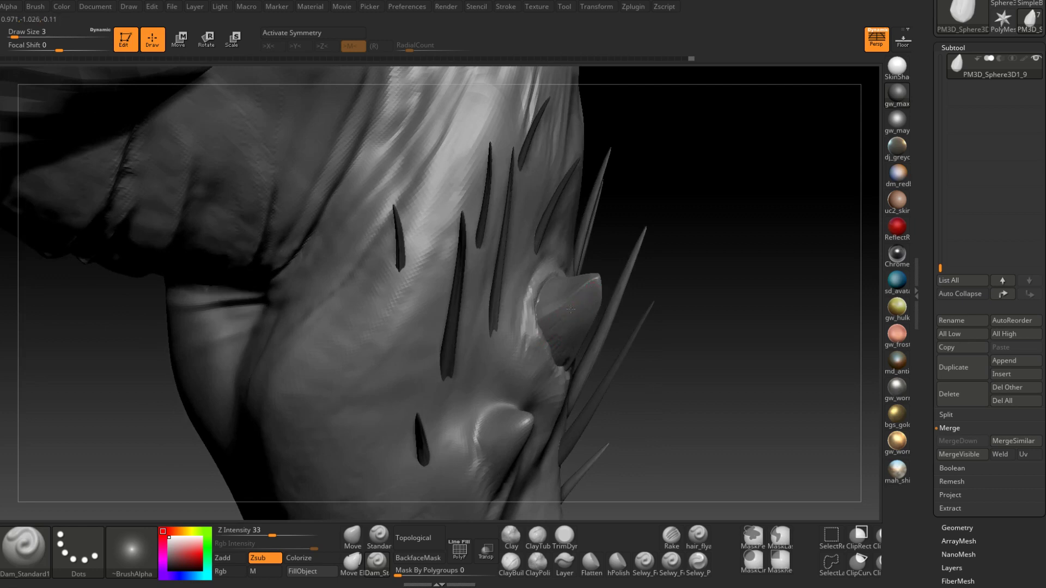
right_click_drag(570, 309, 572, 304)
right_click_drag(518, 341, 598, 396)
right_click_drag(608, 339, 620, 398)
left_click_drag(626, 356, 623, 395)
right_click_drag(624, 412, 629, 452)
Step: Soften the grooved spike's surface and edges with TrimDynamic at draw size 11
left_click(566, 536)
mouse_move(596, 357)
right_mouse_down()
mouse_move(614, 362)
mouse_move(623, 345)
mouse_move(625, 359)
mouse_move(642, 343)
mouse_move(660, 354)
right_mouse_up()
key("space")
left_click(612, 361)
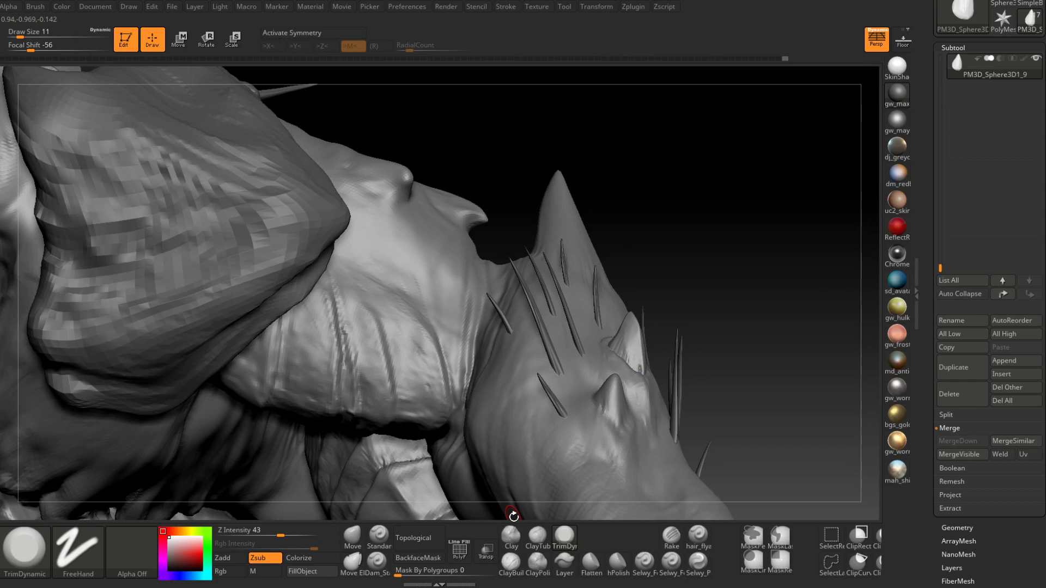
Step: Duplicate the spike and position the copy over the smaller sculpted bump lower on the forearm
left_click(953, 368)
right_click_drag(751, 373, 626, 207)
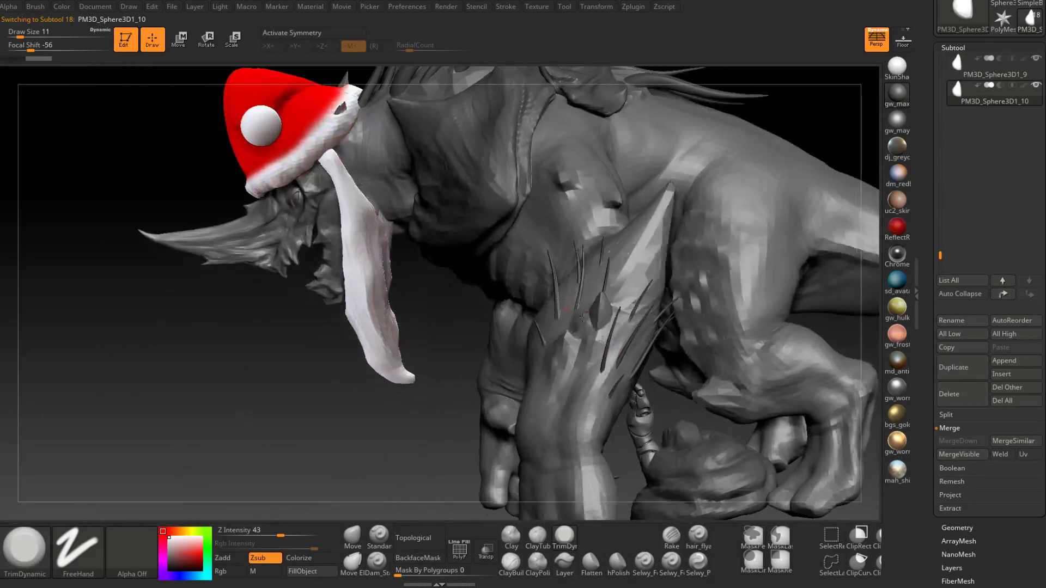
key("w")
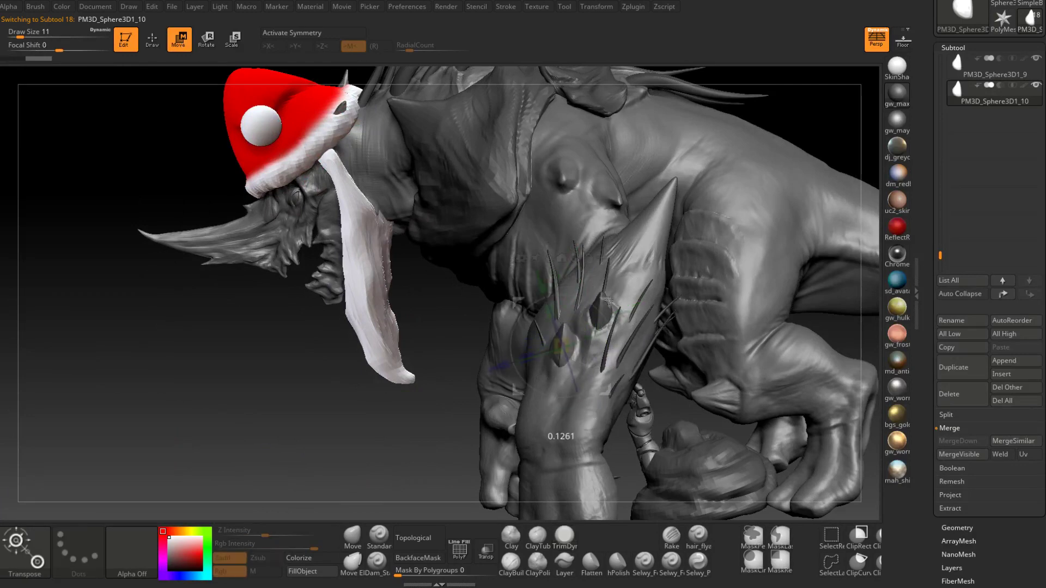
right_click_drag(626, 200, 643, 292)
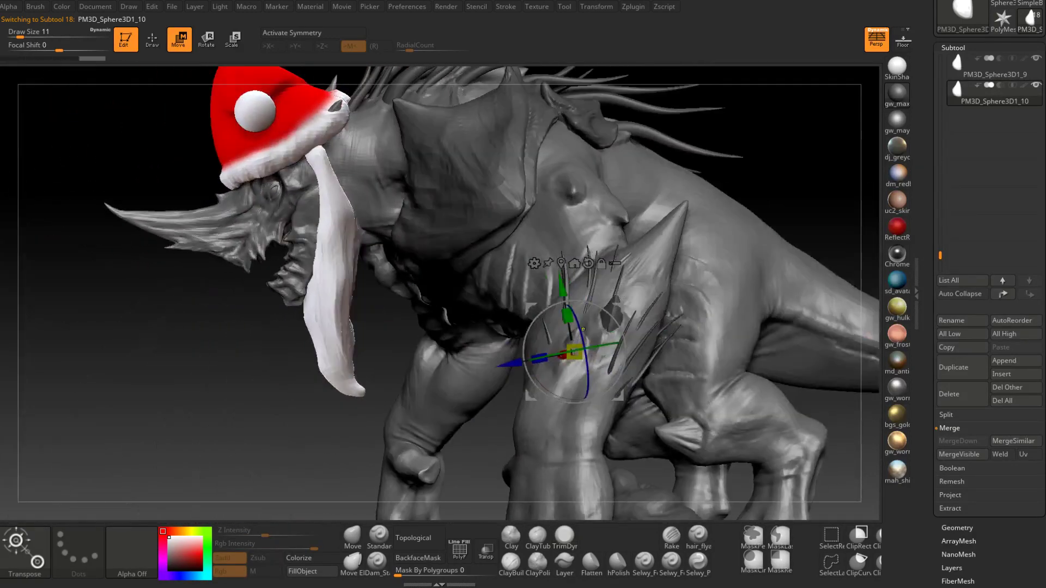
right_click_drag(583, 329, 613, 354, "ctrl")
left_click_drag(624, 327, 610, 320)
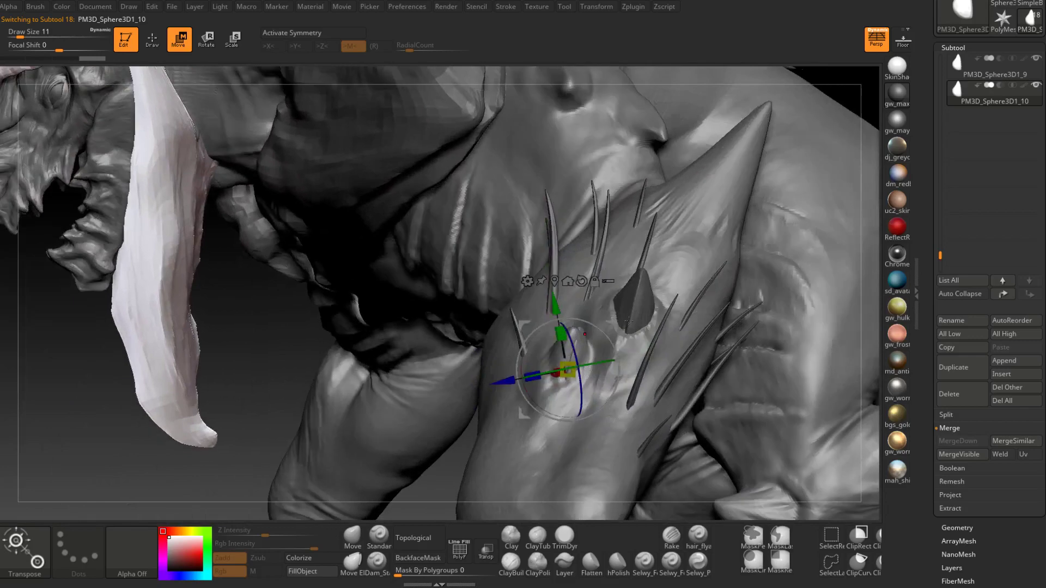
right_click_drag(611, 320, 691, 381)
left_click_drag(598, 316, 604, 321)
right_click_drag(603, 322, 606, 447)
Step: Select the body and trim down the old bump around the duplicated spike with TrimDynamic at draw size 12, checking the fit in transparency
left_click(600, 375, "alt")
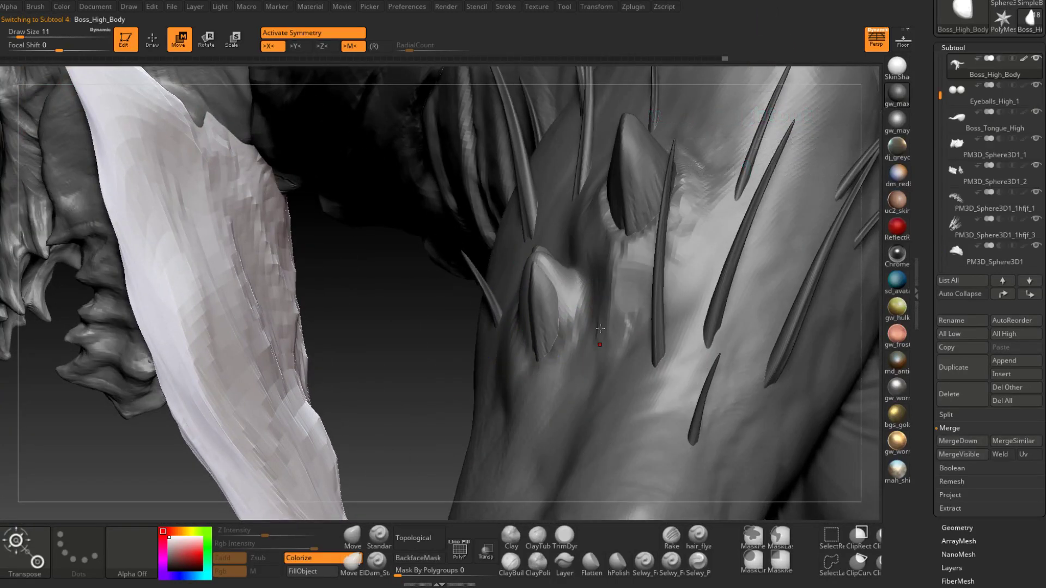
left_click(564, 537)
mouse_move(579, 321)
right_mouse_down()
mouse_move(541, 275)
mouse_move(518, 299)
mouse_move(527, 305)
right_mouse_up()
key("space")
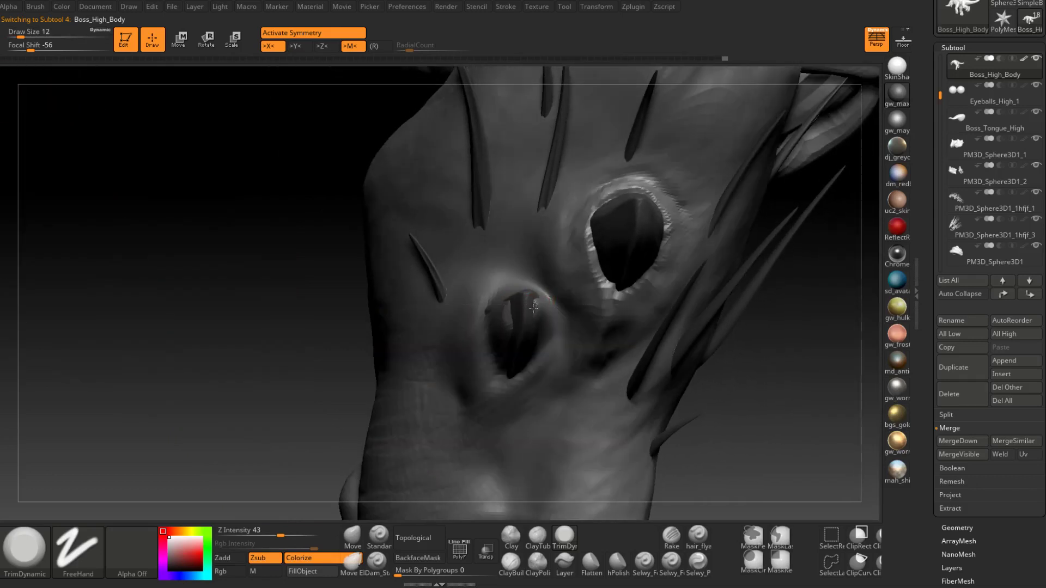
left_click(486, 550)
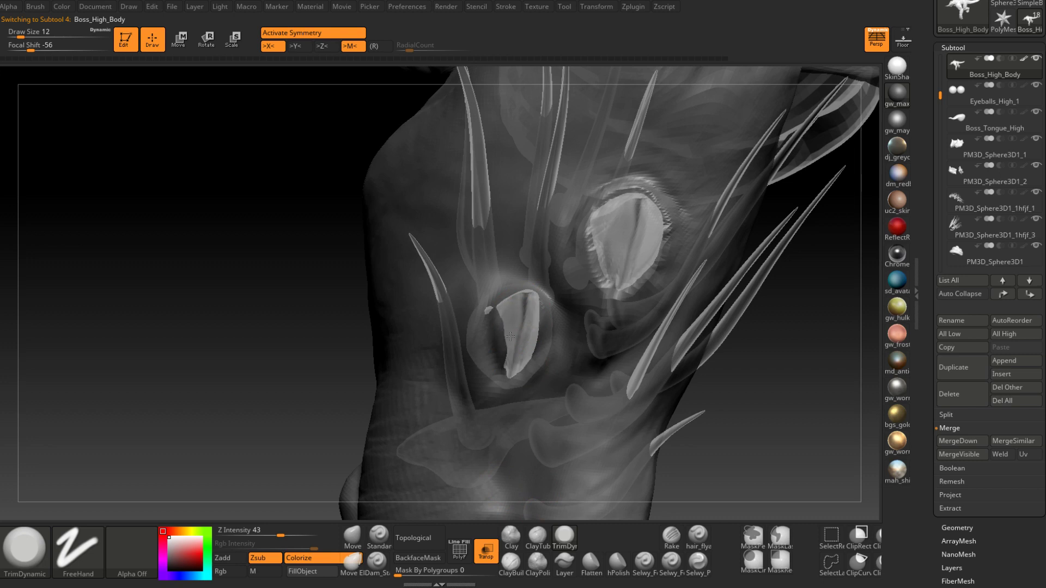
right_click_drag(522, 340, 506, 290)
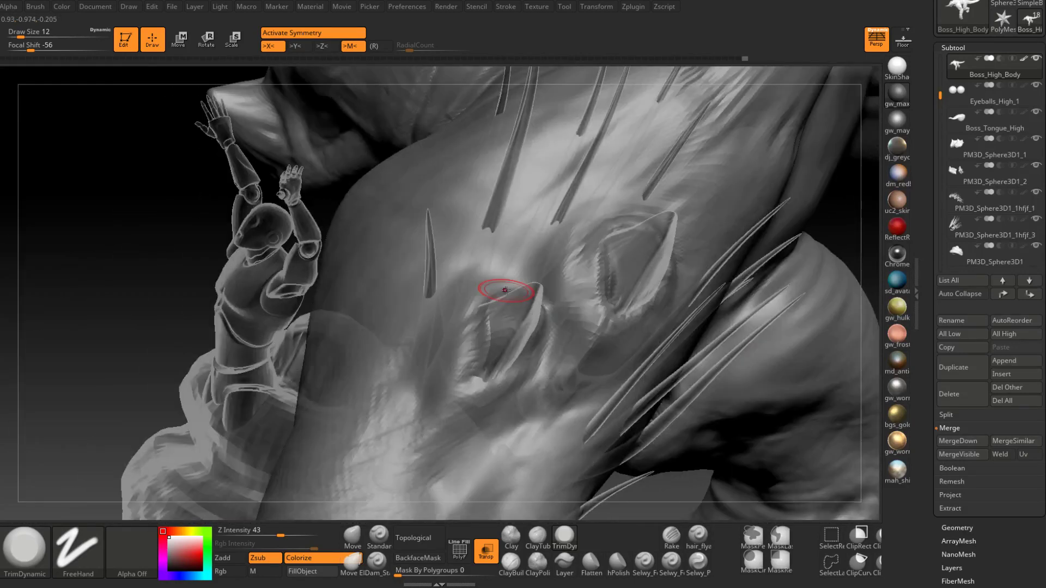
left_click(485, 550)
Step: Build up skin around the lower spike's base with ClayBuildup at draw size 9
left_click(511, 561)
right_click_drag(504, 499, 493, 348)
key("space")
left_click_drag(493, 363, 490, 363)
key("space")
right_click_drag(490, 363, 497, 359)
key("space")
left_click_drag(490, 363, 495, 364)
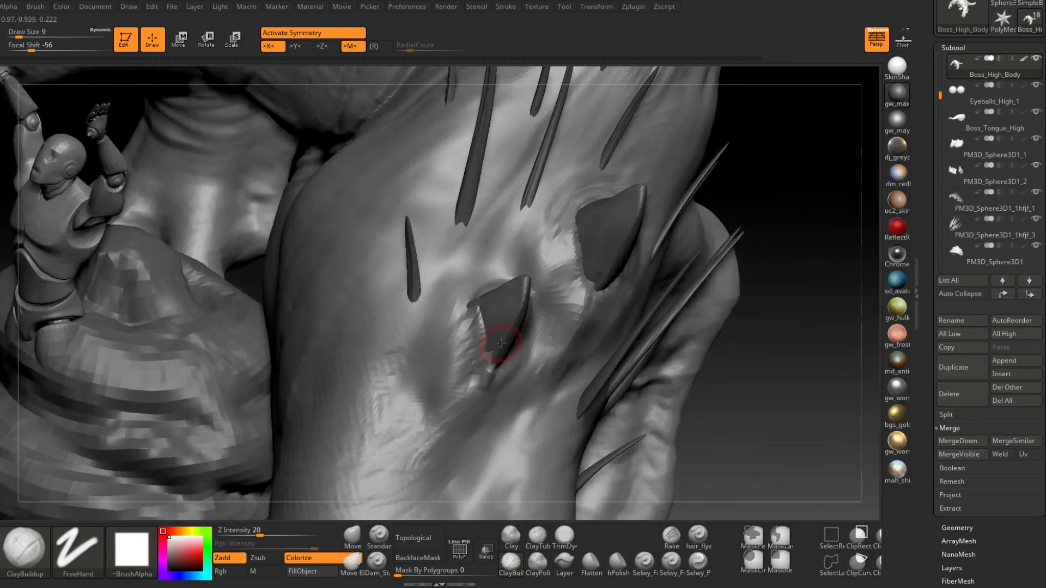
Step: Extend the skin rim below the lower spike and along its sides with ClayBuildup at draw size 9
mouse_move(493, 358)
right_mouse_down()
mouse_move(494, 317)
mouse_move(489, 375)
right_mouse_up()
left_click_drag(488, 375, 534, 340)
right_click_drag(535, 340, 473, 374)
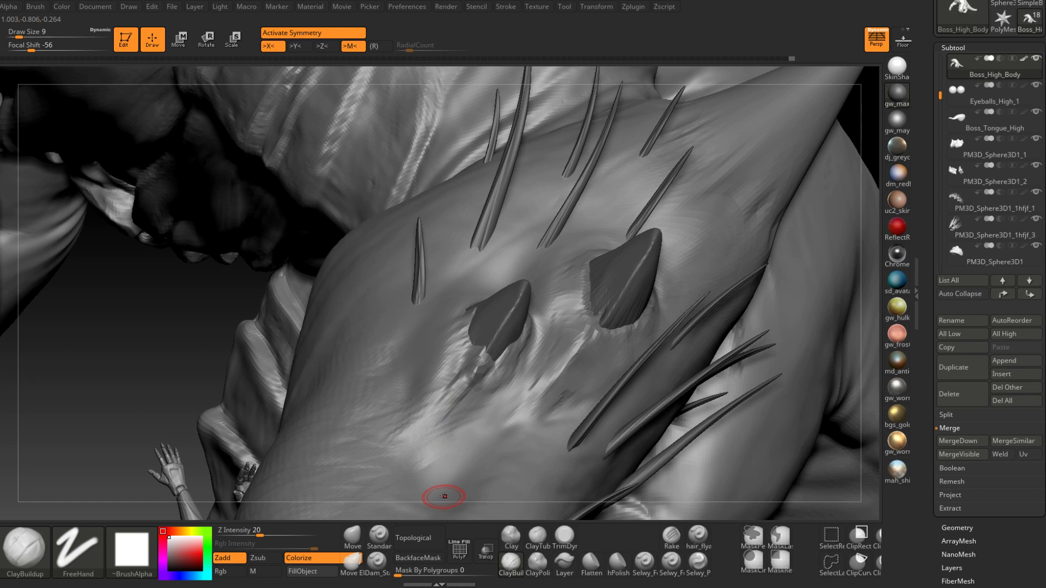
right_click_drag(444, 496, 486, 353)
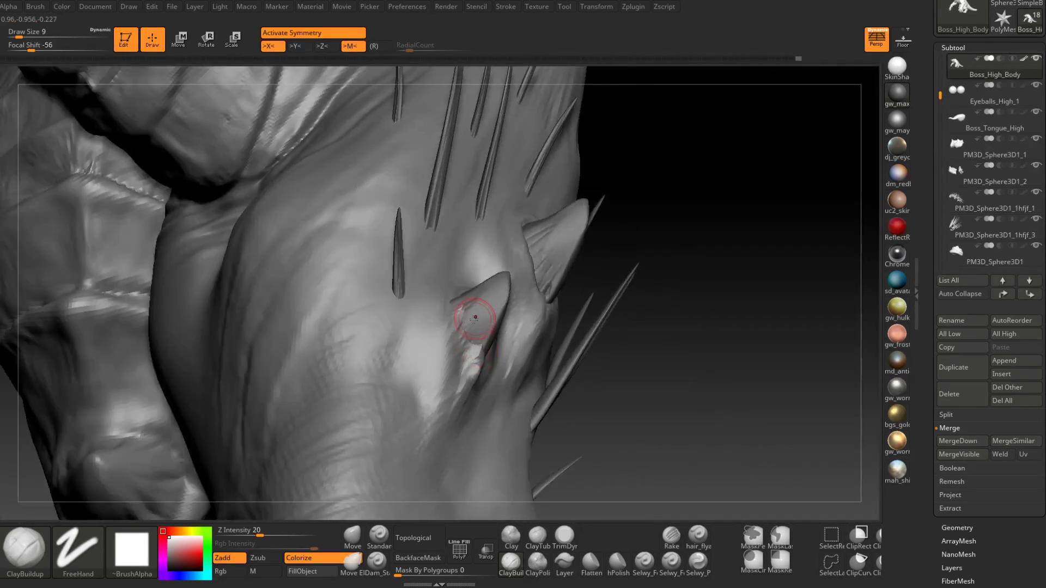
right_click_drag(462, 299, 467, 306)
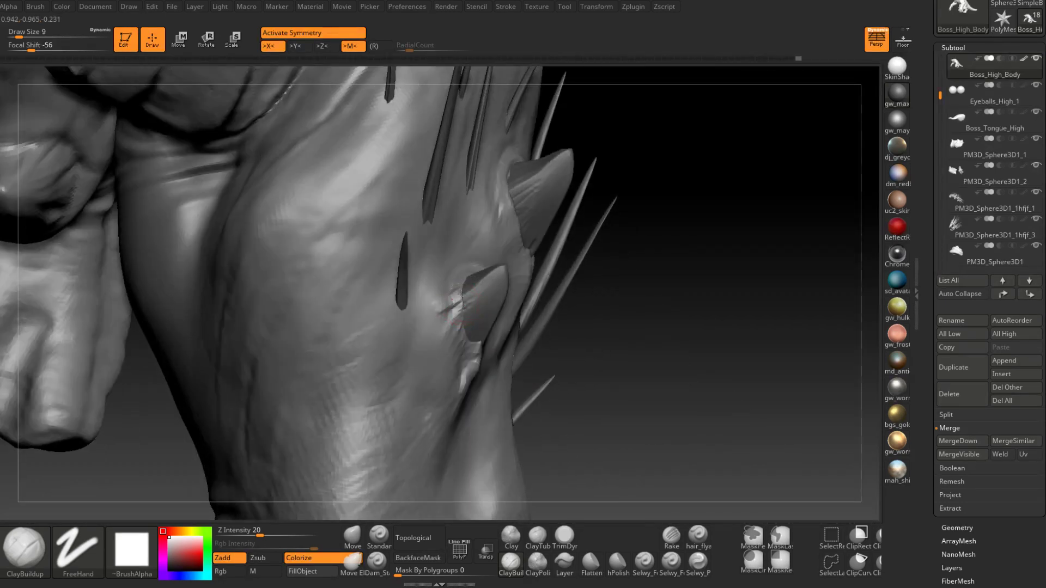
right_click_drag(440, 325, 470, 299)
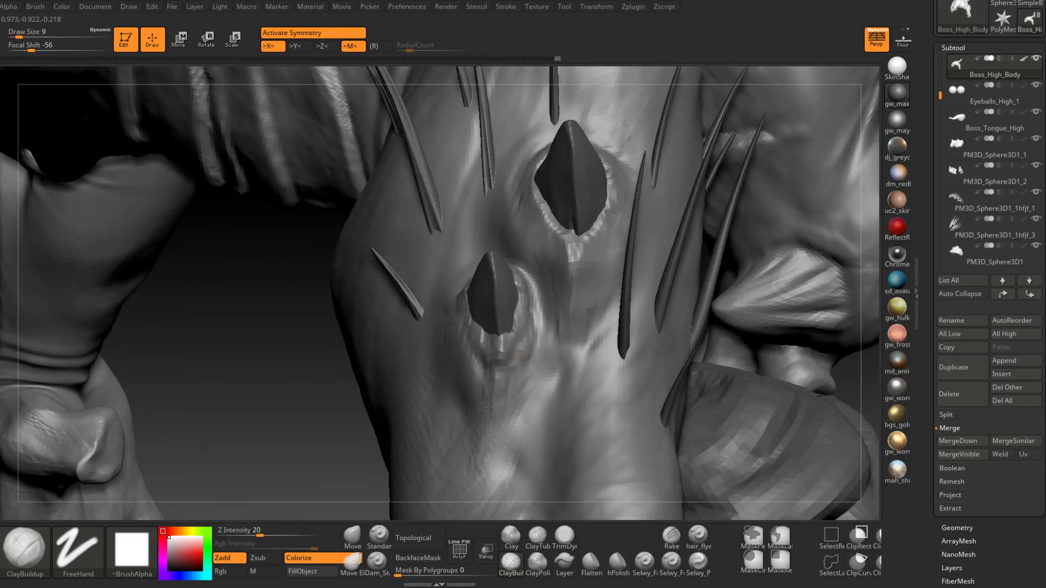
Step: Set the draw size to 11 and thicken the skin folds around and below the lower spike with ClayBuildup
key("space")
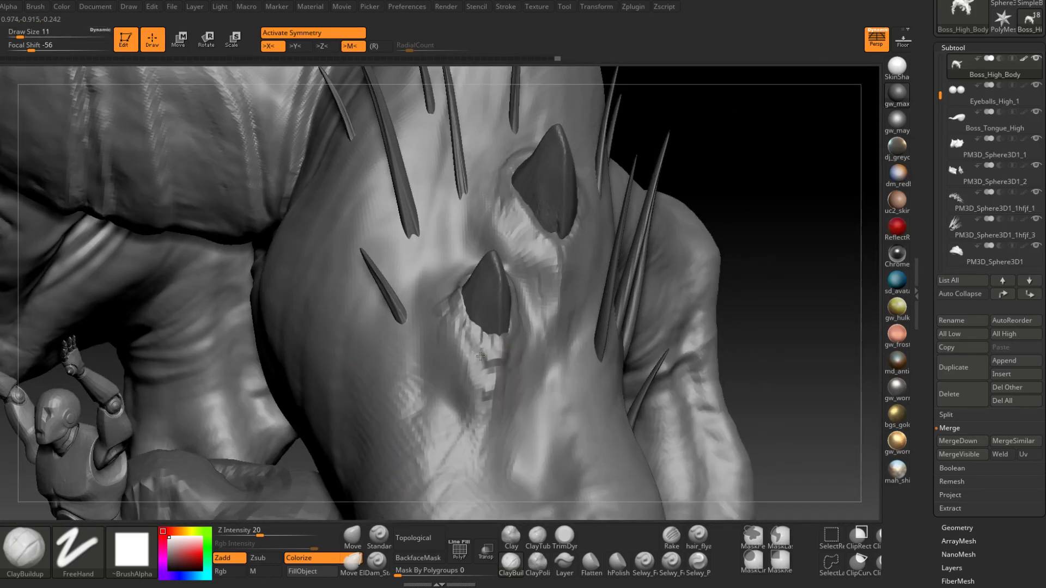
key("shift")
key("ctrl")
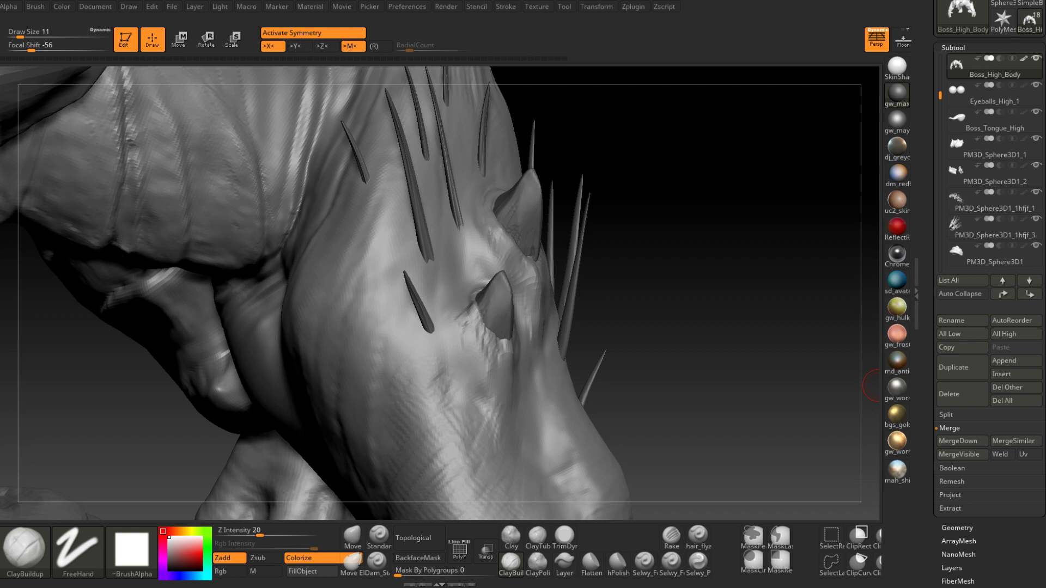
left_click_drag(651, 298, 534, 305)
left_click_drag(234, 262, 251, 327)
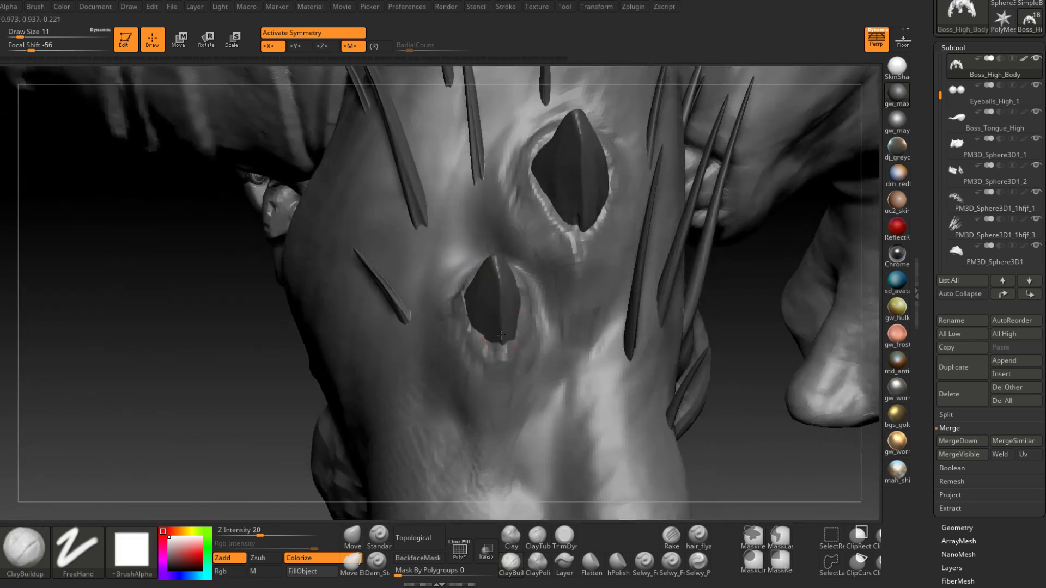
right_click_drag(500, 337, 506, 332)
key("space")
mouse_move(506, 333)
left_mouse_down()
mouse_move(502, 354)
mouse_move(514, 332)
left_mouse_up()
mouse_move(520, 316)
right_mouse_down()
mouse_move(498, 304)
mouse_move(526, 310)
mouse_move(489, 278)
right_mouse_up()
Step: Select the lower spike and reshape its outline with the Move brush, adjusting the draw size between strokes
left_click(497, 294, "alt")
left_click(352, 536)
mouse_move(425, 392)
right_mouse_down()
mouse_move(519, 303)
mouse_move(507, 275)
mouse_move(520, 288)
right_mouse_up()
key("space")
key("space")
left_click(519, 290)
left_click_drag(517, 284, 519, 282)
mouse_move(519, 282)
right_mouse_down()
mouse_move(485, 273)
mouse_move(473, 283)
right_mouse_up()
left_click_drag(519, 283, 527, 284)
mouse_move(522, 293)
right_mouse_down()
mouse_move(496, 291)
mouse_move(522, 306)
right_mouse_up()
key("space")
left_click_drag(524, 306, 518, 306)
mouse_move(517, 306)
right_mouse_down()
mouse_move(524, 331)
mouse_move(547, 319)
mouse_move(525, 310)
mouse_move(542, 299)
right_mouse_up()
Step: Select the body and add finer skin detail around the reshaped lower spike with ClayBuildup at draw size 6
left_click(550, 317, "alt")
left_click(511, 561)
key("space")
left_click_drag(539, 311, 536, 311)
mouse_move(536, 311)
right_mouse_down()
mouse_move(531, 318)
mouse_move(544, 285)
mouse_move(529, 279)
right_mouse_up()
key("space")
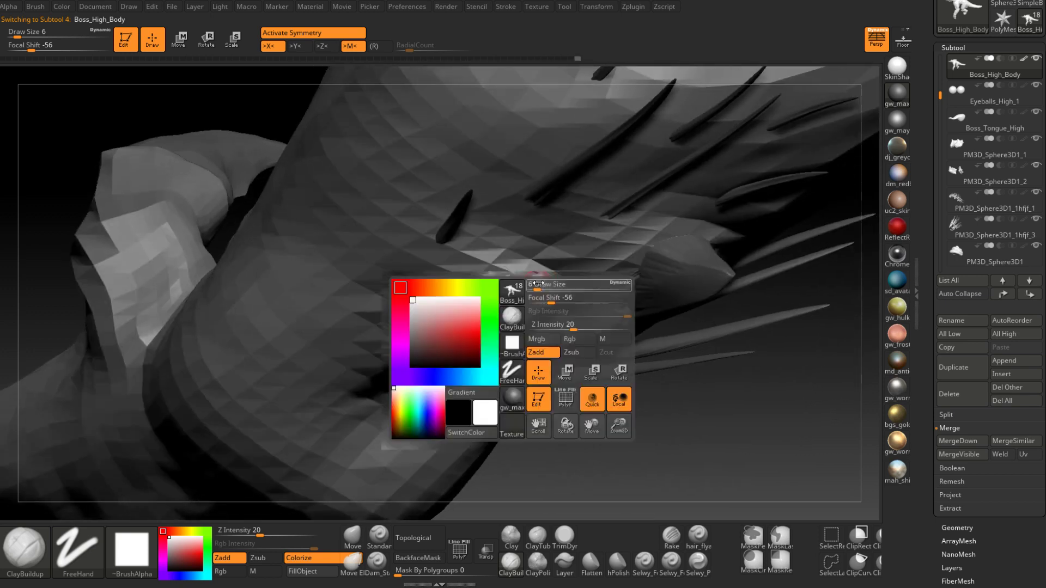
left_click_drag(528, 279, 530, 280)
right_click_drag(515, 274, 493, 271)
Step: Increase the ClayBuildup draw size to 22 and build up broader skin forms around the forearm spikes
key("space")
left_click_drag(493, 271, 497, 271)
mouse_move(497, 270)
right_mouse_down()
mouse_move(526, 264)
mouse_move(482, 321)
right_mouse_up()
key("space")
left_click_drag(480, 324, 484, 323)
mouse_move(484, 323)
right_mouse_down()
mouse_move(444, 349)
mouse_move(456, 350)
right_mouse_up()
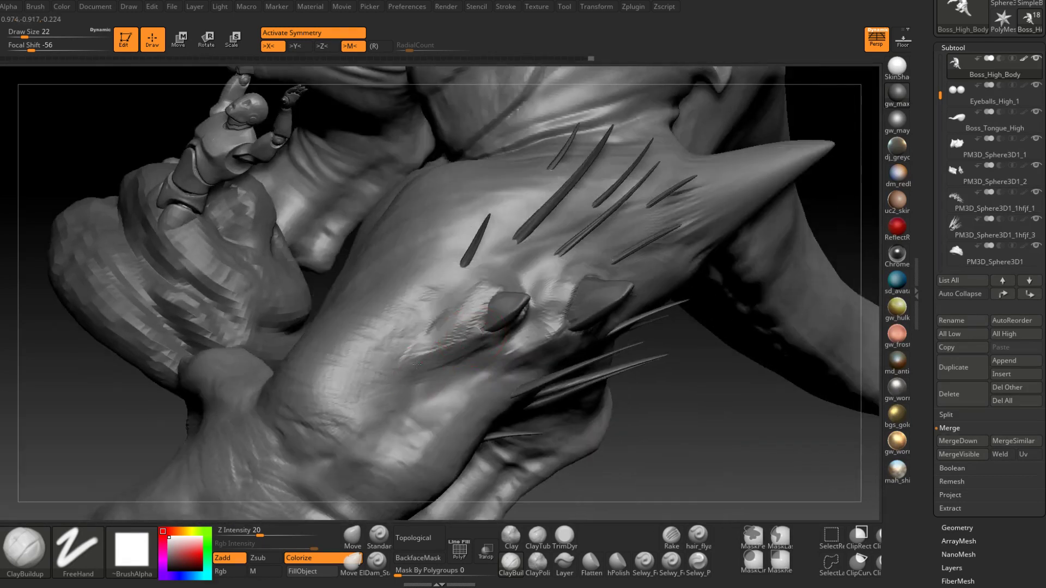
mouse_move(381, 362)
right_mouse_down()
mouse_move(456, 354)
mouse_move(443, 338)
mouse_move(506, 295)
mouse_move(578, 299)
mouse_move(505, 315)
mouse_move(492, 372)
right_mouse_up()
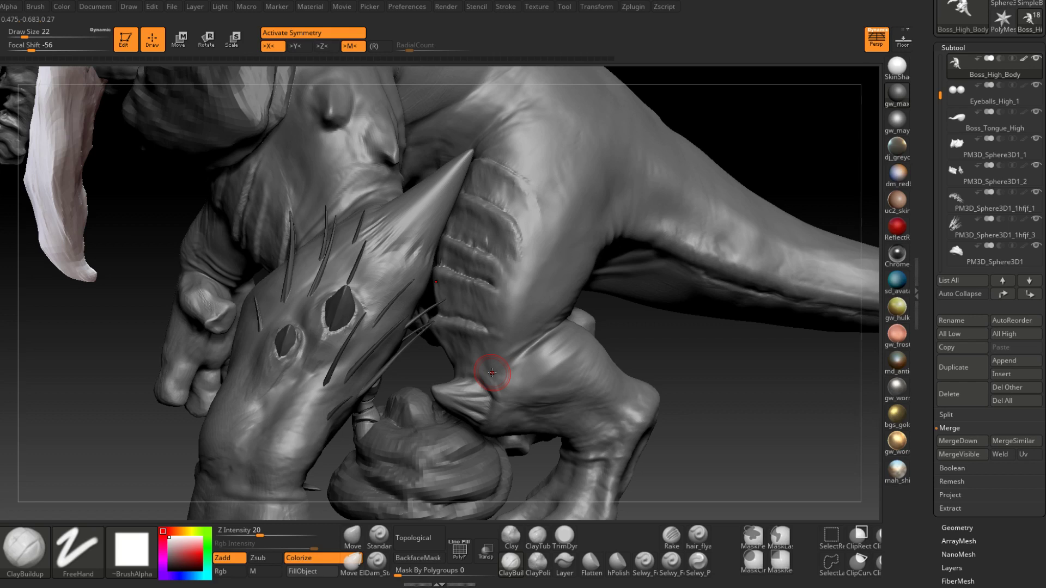
mouse_move(364, 294)
right_mouse_down()
mouse_move(351, 296)
mouse_move(477, 297)
right_mouse_up()
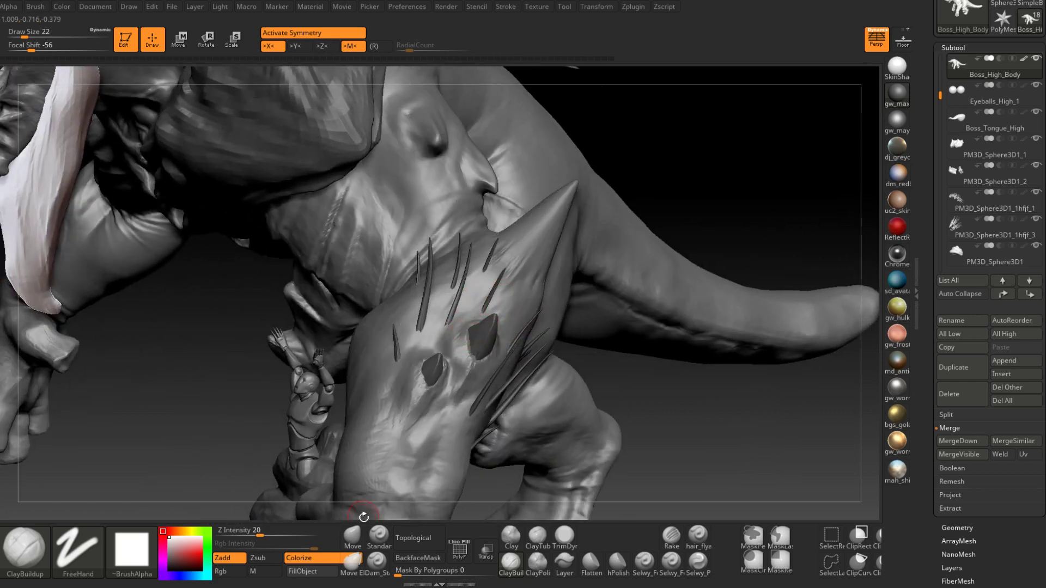
Step: Select the spare spike copy and move it up the forearm to the large body spike at the elbow
right_click_drag(363, 516, 529, 330)
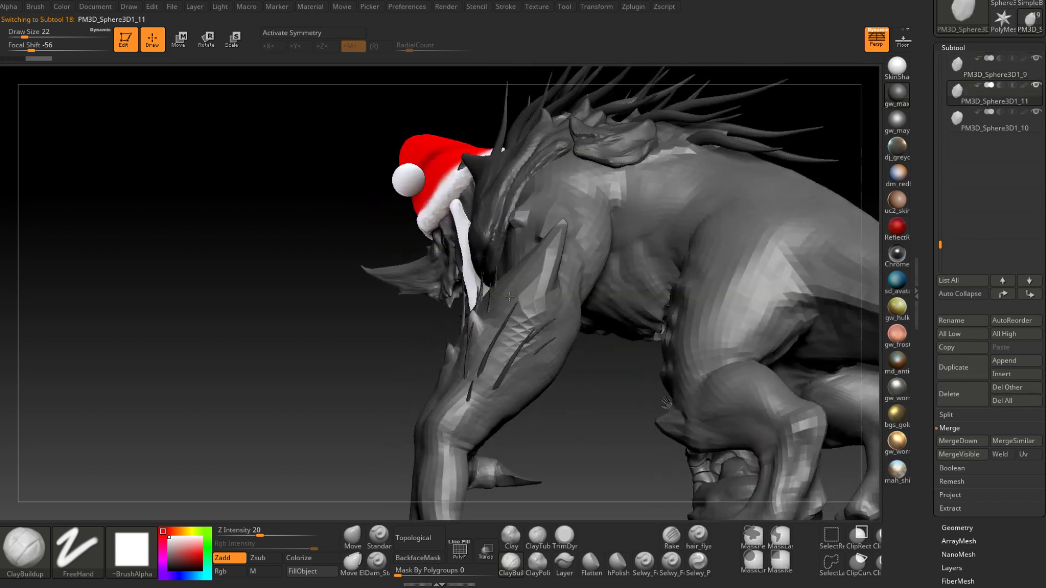
left_click(188, 43)
left_click_drag(520, 282, 532, 247)
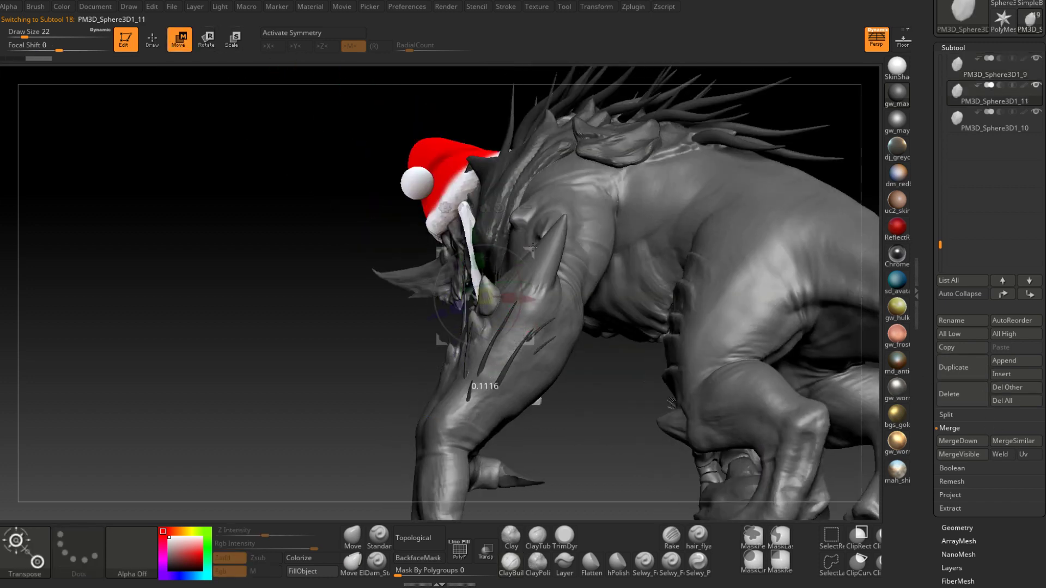
left_click_drag(569, 204, 577, 204)
right_click_drag(578, 205, 622, 245)
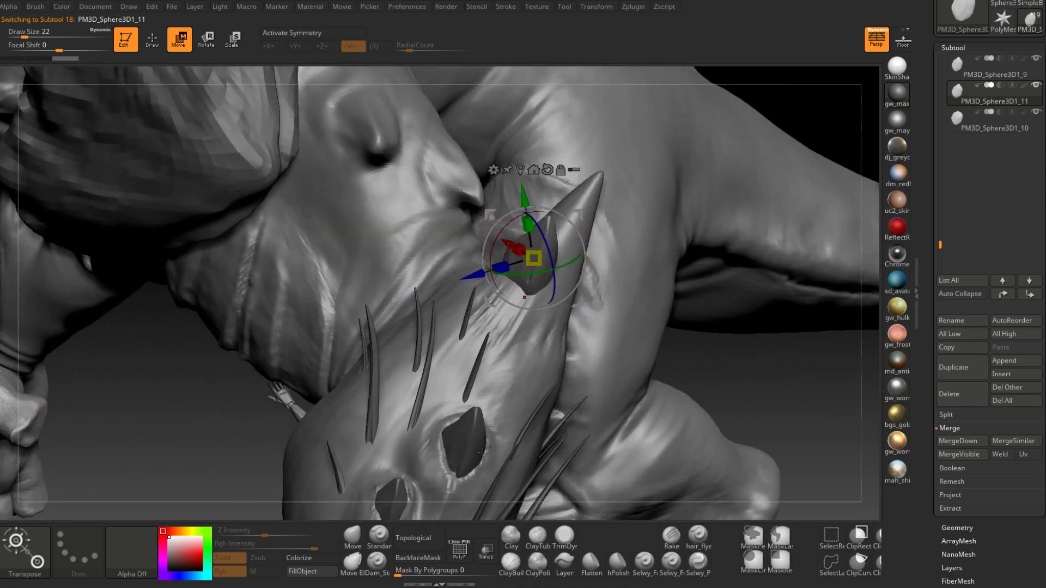
right_click_drag(603, 237, 561, 209)
left_click_drag(561, 210, 524, 195)
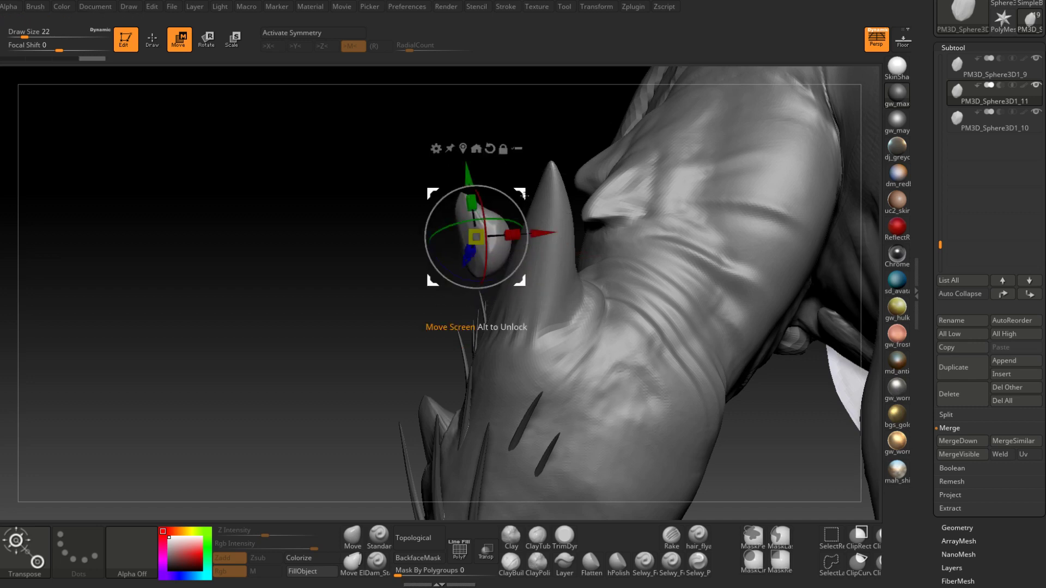
Step: Rotate and enlarge the spike copy, placing it over the body's own elbow spike
left_click_drag(527, 240, 492, 197)
right_click_drag(610, 218, 585, 236)
left_click_drag(585, 256, 586, 256)
right_click_drag(597, 259, 517, 245)
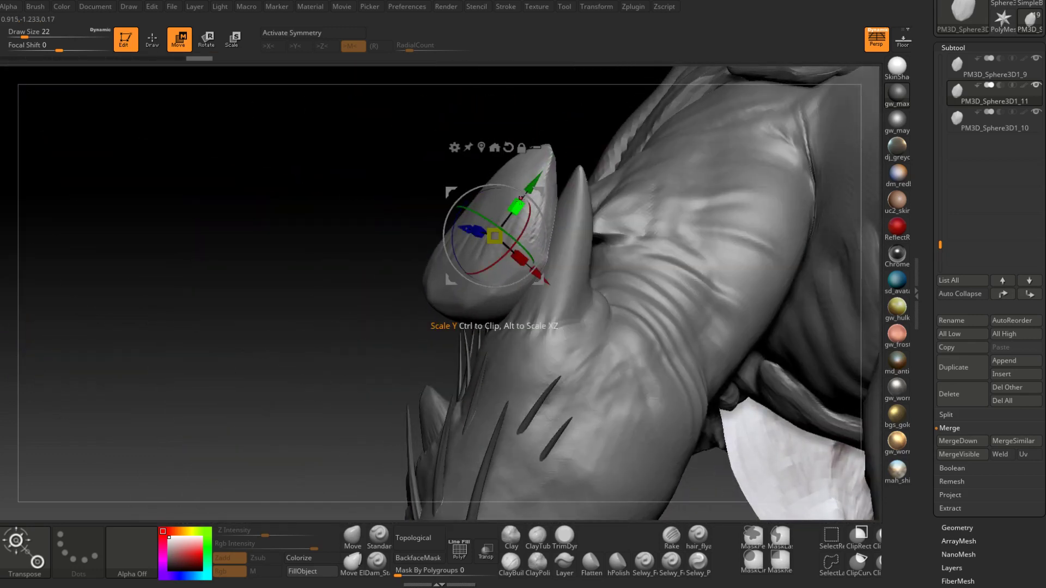
left_click_drag(553, 199, 599, 229)
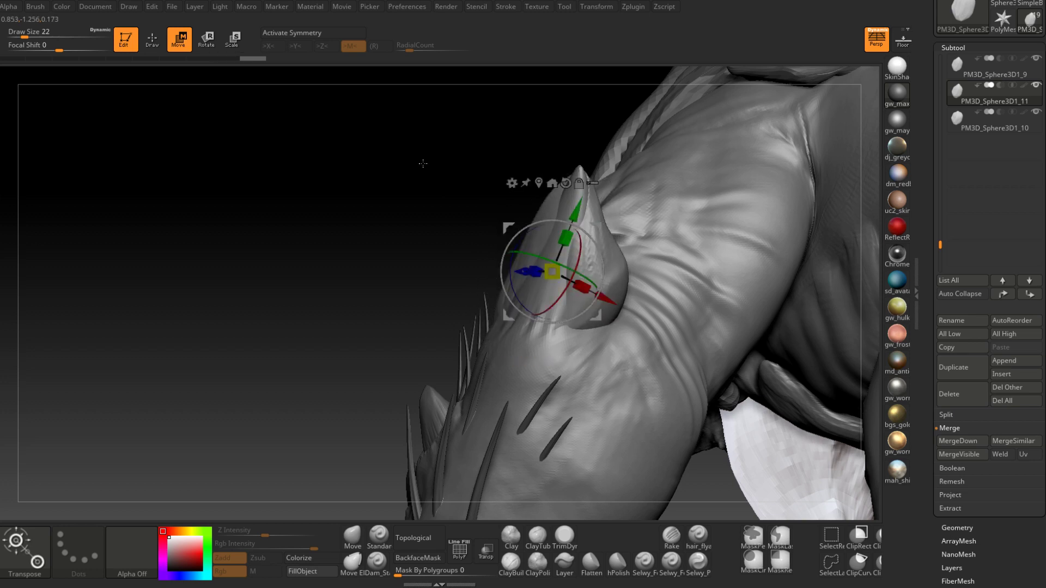
Step: Reshape the enlarged elbow spike with the Move brush and even out its surface with TrimDynamic
key("q")
left_click(352, 535)
mouse_move(594, 283)
right_mouse_down()
mouse_move(662, 275)
mouse_move(579, 287)
mouse_move(587, 323)
right_mouse_up()
left_click(564, 536)
mouse_move(595, 235)
right_mouse_down()
mouse_move(603, 278)
mouse_move(562, 309)
mouse_move(615, 297)
mouse_move(555, 292)
mouse_move(605, 444)
mouse_move(595, 340)
right_mouse_up()
Step: Rotate the elbow spike to align it with the direction of the arm
key("r")
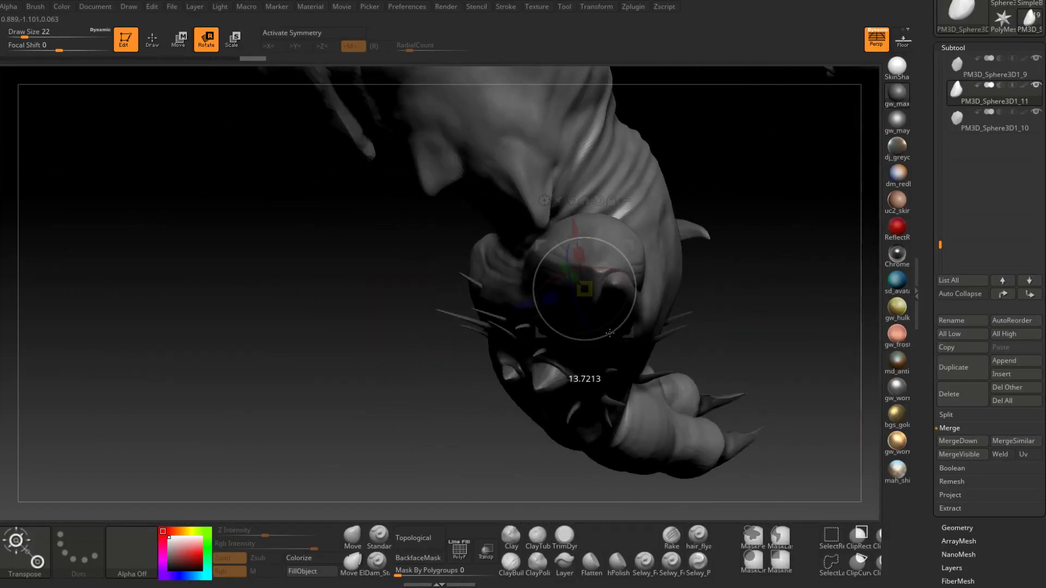
left_click_drag(616, 329, 616, 329)
left_click_drag(633, 240, 648, 250)
right_click_drag(648, 250, 665, 321)
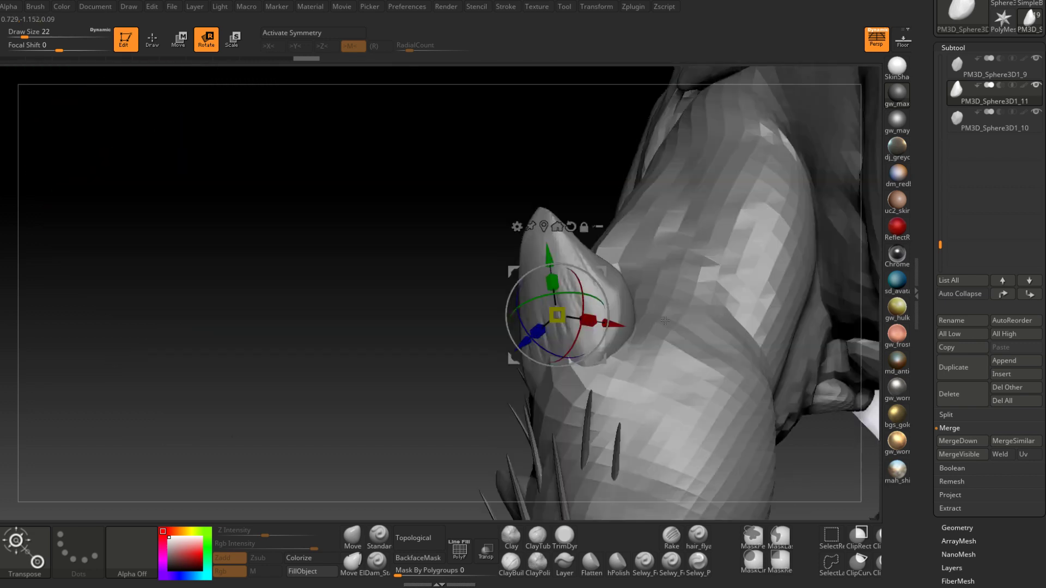
Step: Adjust the elbow spike's overall form with the Move brush at draw sizes 128 and 74
key("q")
key("space")
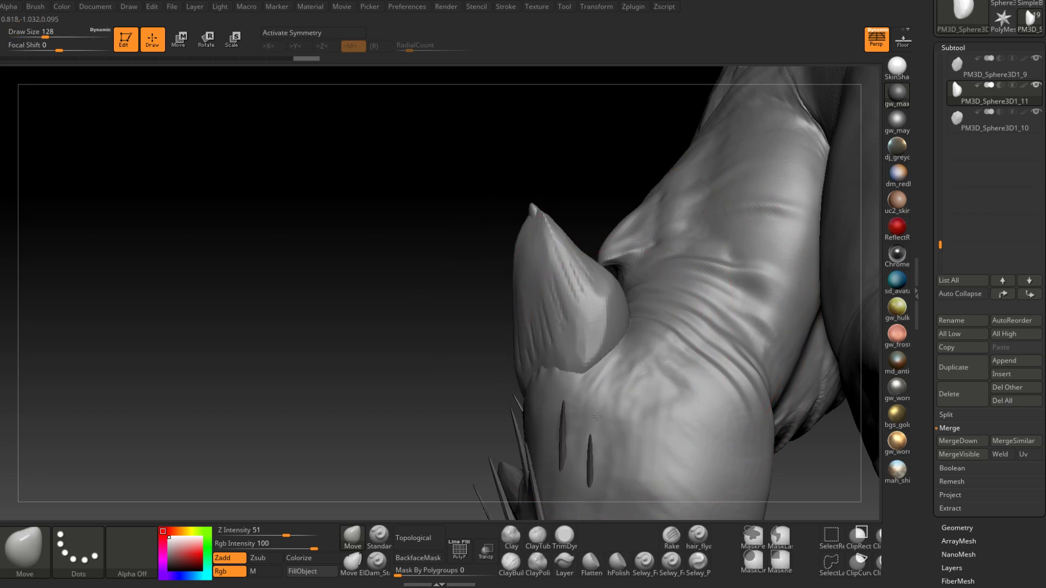
left_click_drag(597, 463, 572, 447)
mouse_move(572, 446)
right_mouse_down()
mouse_move(626, 403)
mouse_move(548, 361)
mouse_move(540, 413)
mouse_move(566, 406)
right_mouse_up()
key("space")
left_click_drag(493, 353, 484, 353)
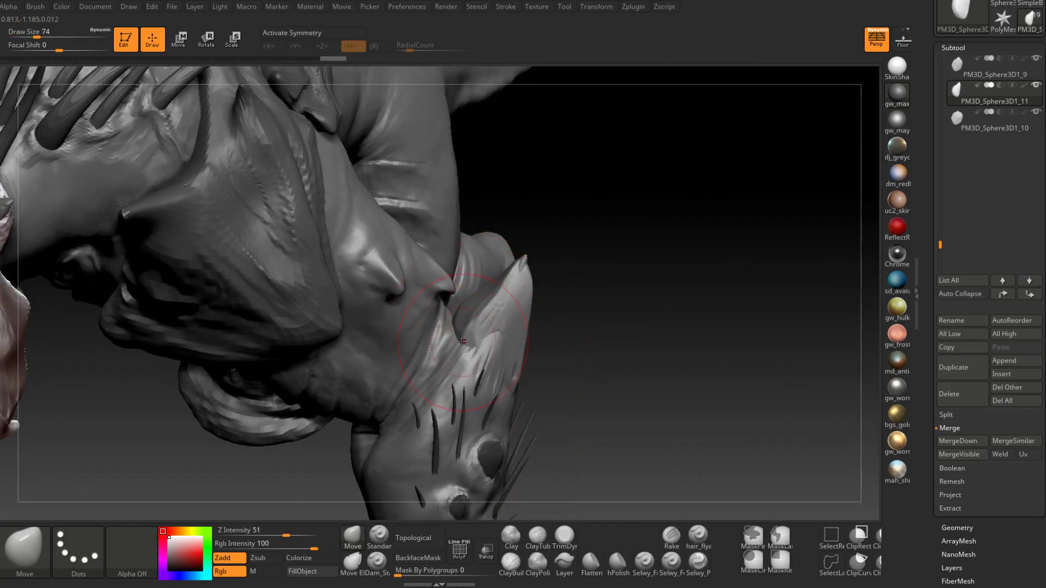
Step: Slim the elbow spike's profile and tip with the Move brush at draw sizes 94 and 37
right_click_drag(459, 361, 496, 365)
key("space")
left_click_drag(494, 365, 513, 399)
right_click_drag(520, 416, 573, 321)
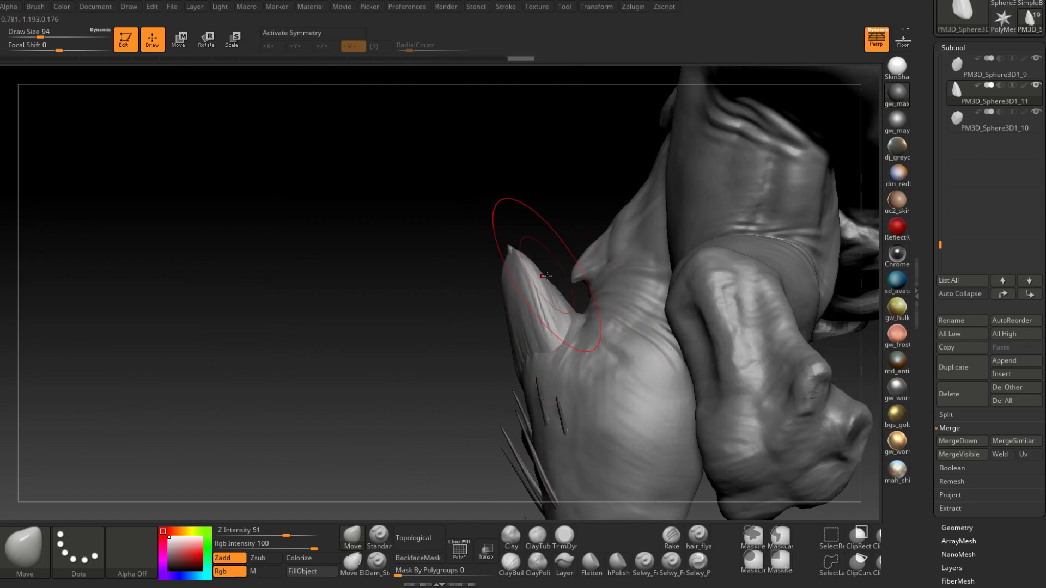
right_click_drag(521, 254, 533, 309)
key("space")
left_click_drag(533, 308, 522, 308)
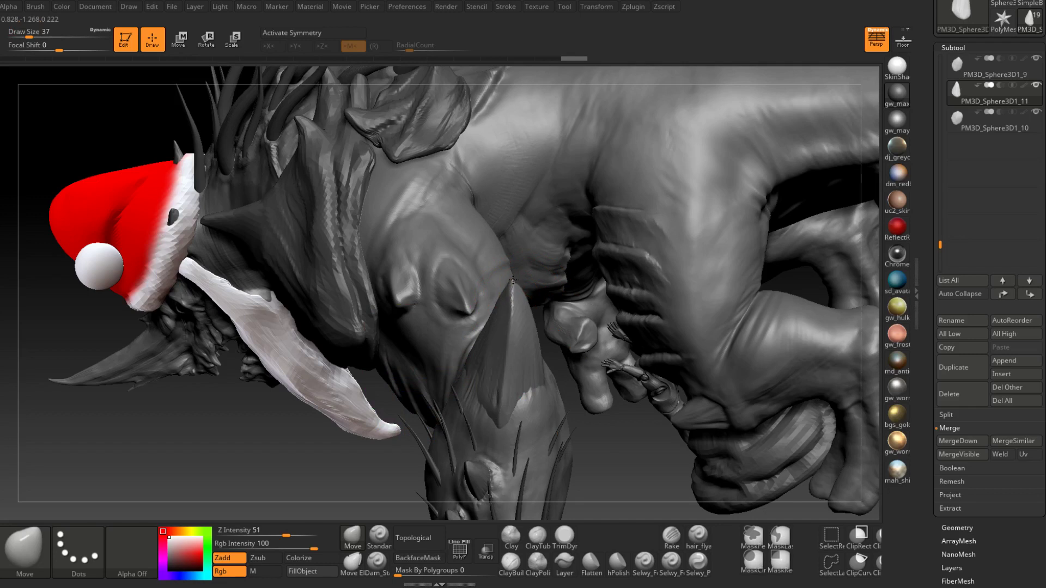
right_click_drag(513, 273, 531, 314)
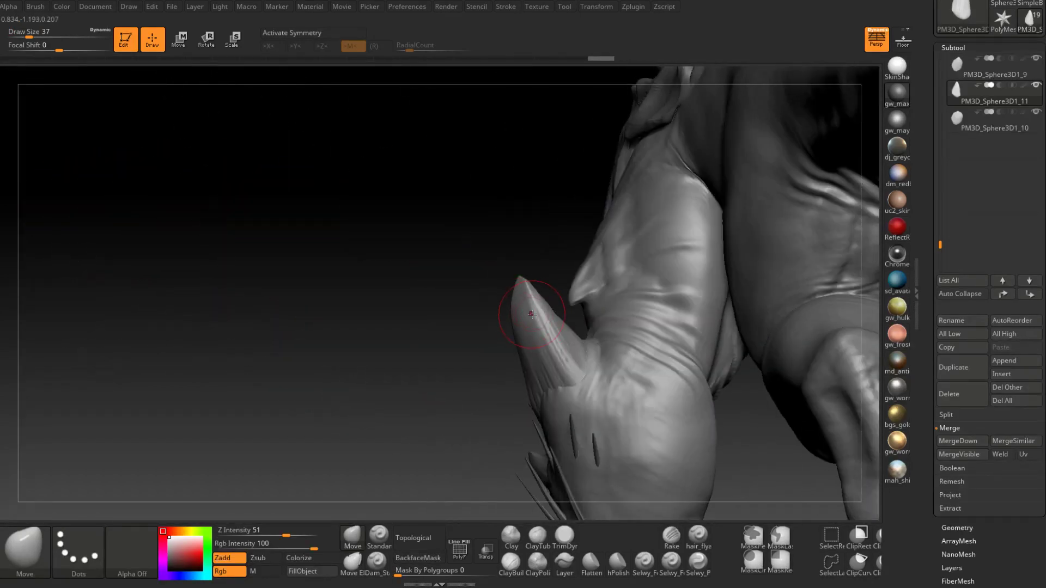
Step: Plane the sides of the elbow spike into flat facets with TrimDynamic at draw sizes 27 and 23
key("b")
key("t")
key("d")
mouse_move(529, 373)
right_mouse_down()
mouse_move(526, 310)
mouse_move(529, 422)
mouse_move(537, 359)
mouse_move(554, 345)
mouse_move(538, 306)
right_mouse_up()
mouse_move(555, 356)
right_mouse_down()
mouse_move(544, 299)
mouse_move(494, 353)
right_mouse_up()
key("space")
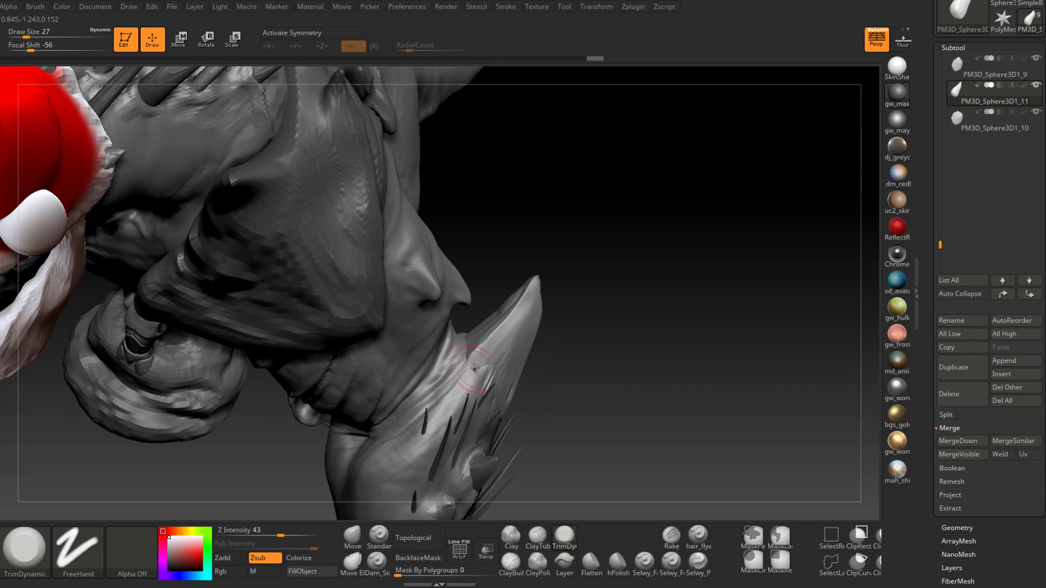
right_click_drag(516, 333, 493, 387)
key("space")
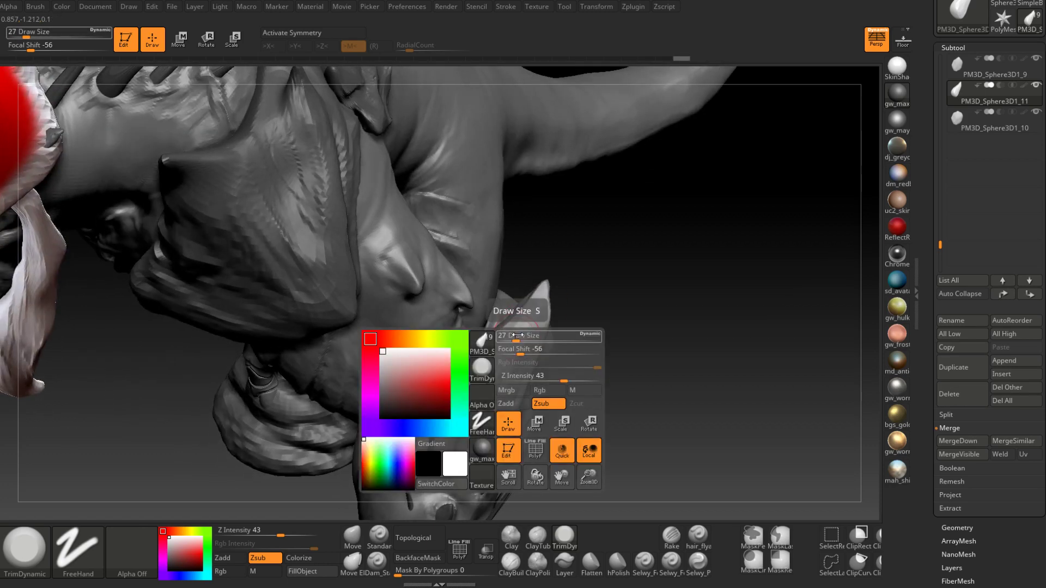
mouse_move(524, 357)
right_mouse_down()
mouse_move(512, 326)
mouse_move(512, 339)
right_mouse_up()
key("s")
mouse_move(476, 377)
right_mouse_down()
mouse_move(508, 313)
mouse_move(550, 284)
right_mouse_up()
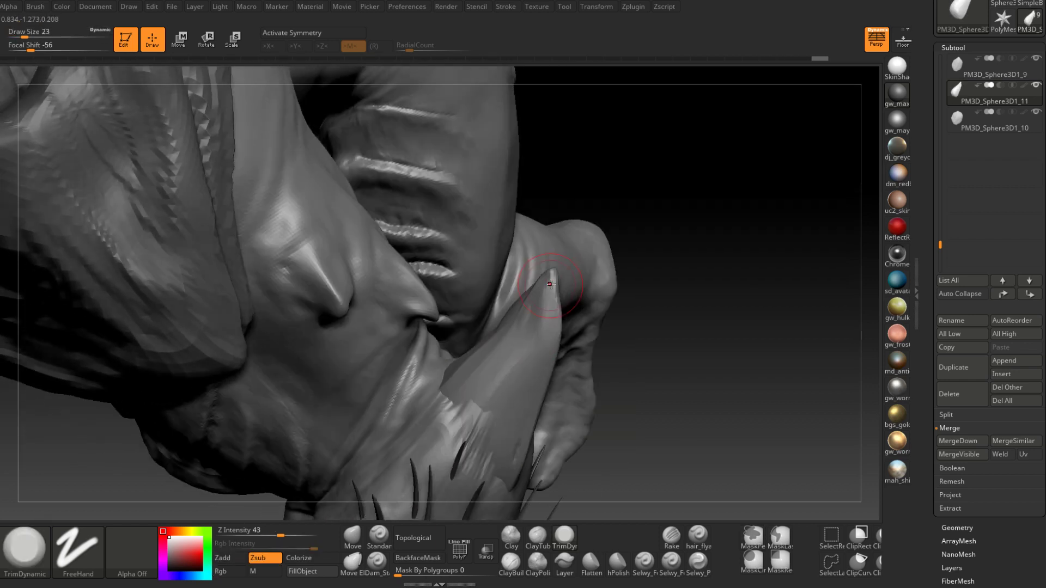
Step: Refine the facets and edges near the elbow spike's tip with TrimDynamic at draw size 16
right_click_drag(496, 371, 541, 296)
key("space")
left_click_drag(541, 295, 538, 296)
mouse_move(538, 295)
right_mouse_down()
mouse_move(522, 354)
mouse_move(479, 350)
mouse_move(501, 374)
mouse_move(542, 283)
right_mouse_up()
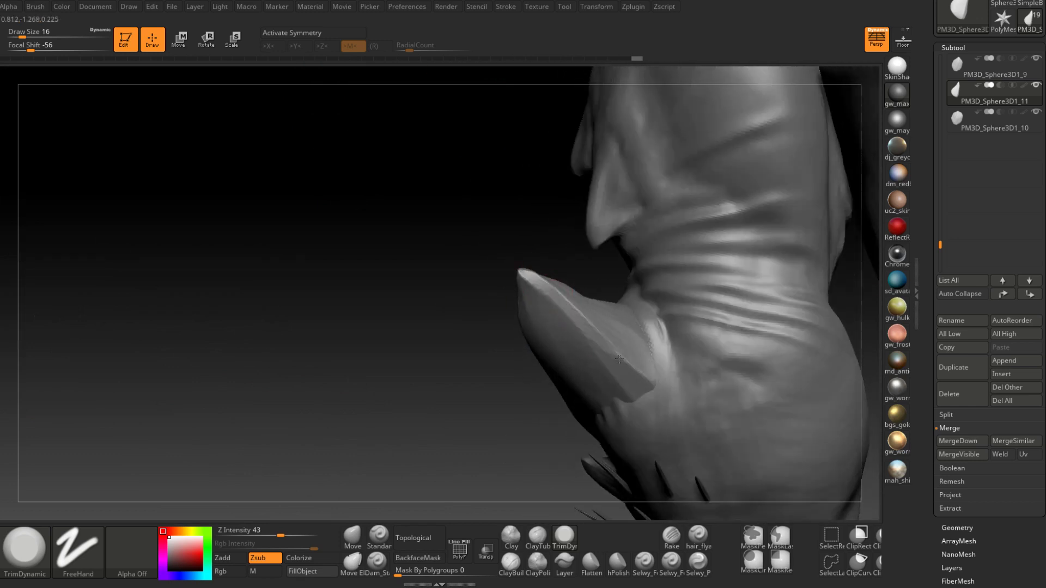
right_click_drag(589, 316, 561, 304)
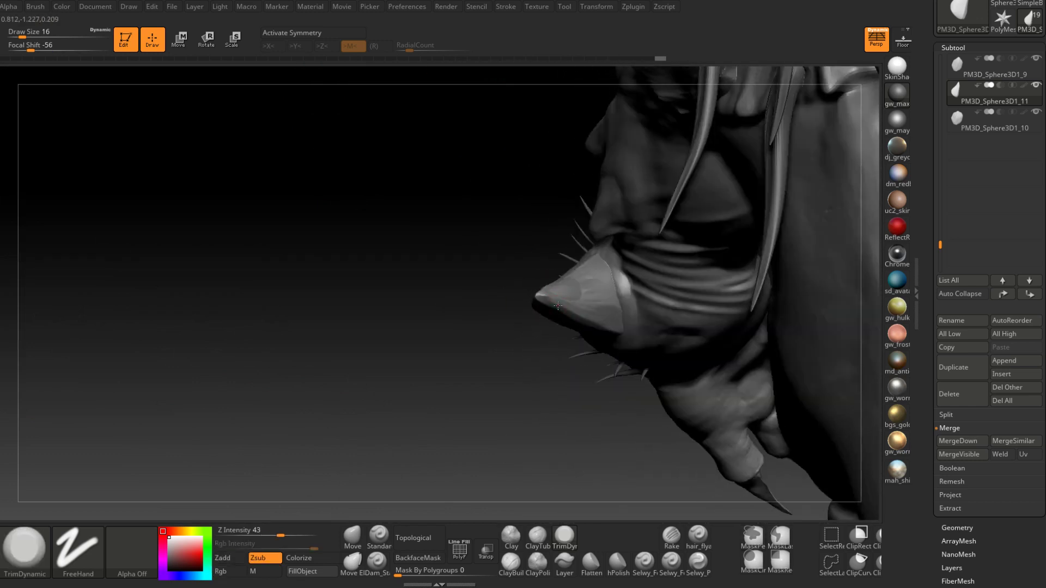
key("space")
left_click_drag(558, 302, 555, 303)
mouse_move(555, 302)
right_mouse_down()
mouse_move(537, 299)
mouse_move(619, 317)
mouse_move(631, 293)
mouse_move(675, 292)
mouse_move(648, 218)
right_mouse_up()
Step: Adjust the elbow spike's curve and tip with the Move brush at draw sizes 44 and 35
left_click(352, 537)
right_click_drag(626, 283, 653, 268)
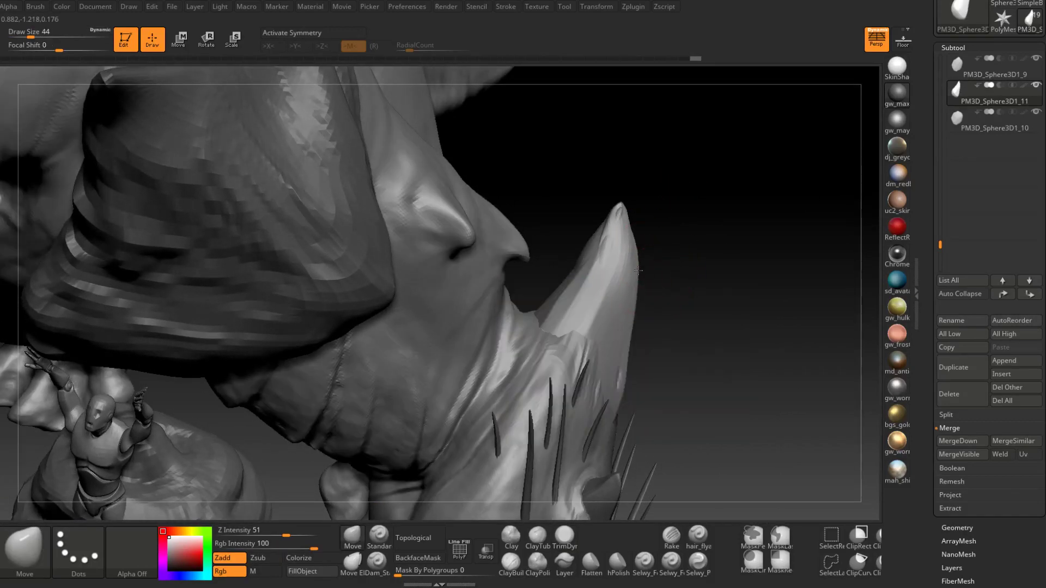
key("[")
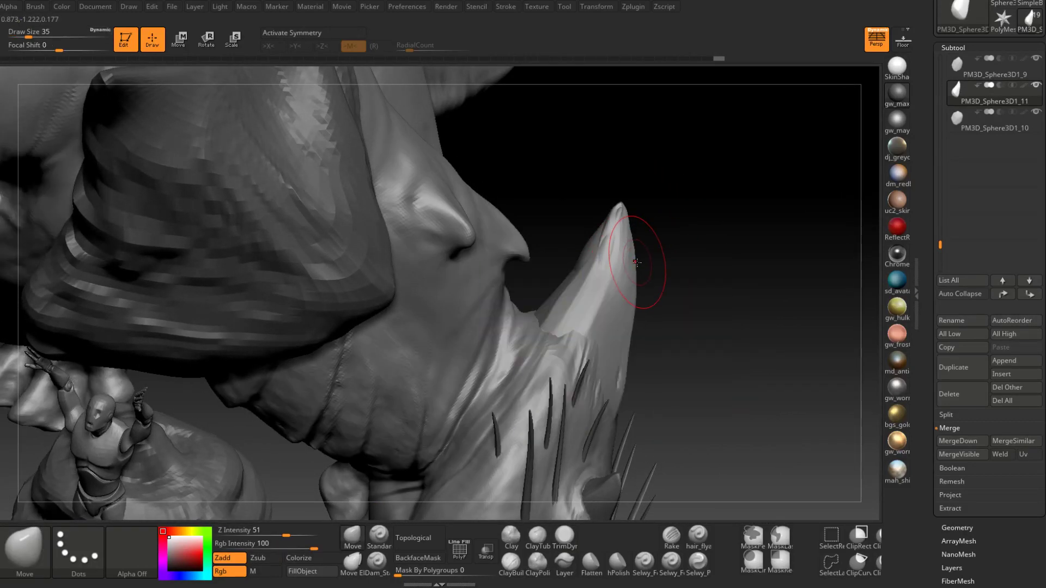
mouse_move(640, 285)
right_mouse_down()
mouse_move(626, 280)
mouse_move(567, 325)
mouse_move(584, 343)
mouse_move(562, 362)
mouse_move(584, 396)
mouse_move(539, 379)
mouse_move(550, 361)
right_mouse_up()
Step: Select the body, turn on transparency and push its old elbow spike inward with the Move brush at draw size 44
left_click(554, 359, "alt")
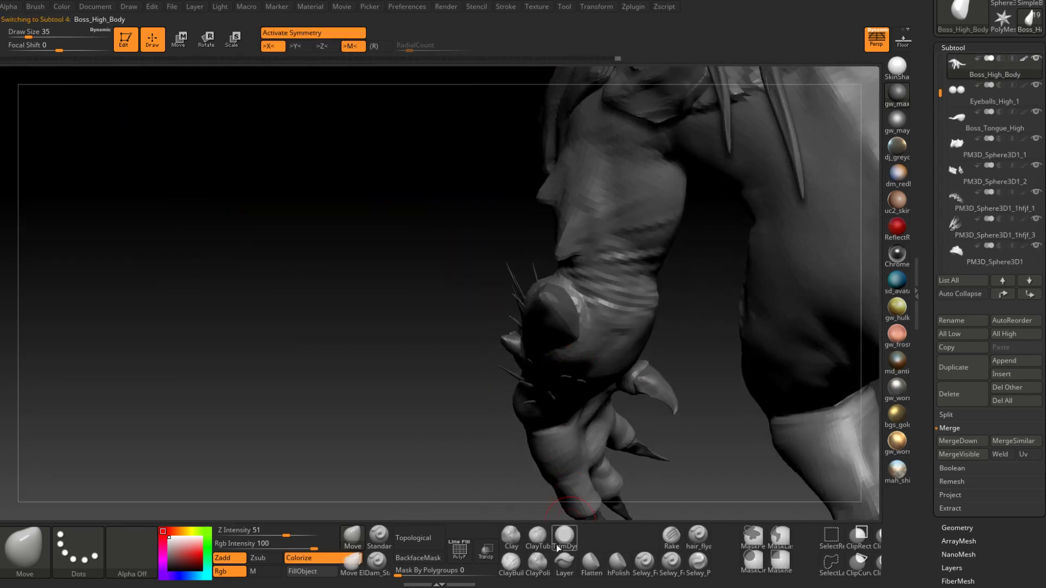
left_click(486, 550)
mouse_move(532, 430)
right_mouse_down()
mouse_move(518, 314)
mouse_move(515, 350)
right_mouse_up()
key("space")
left_click_drag(503, 337, 508, 338)
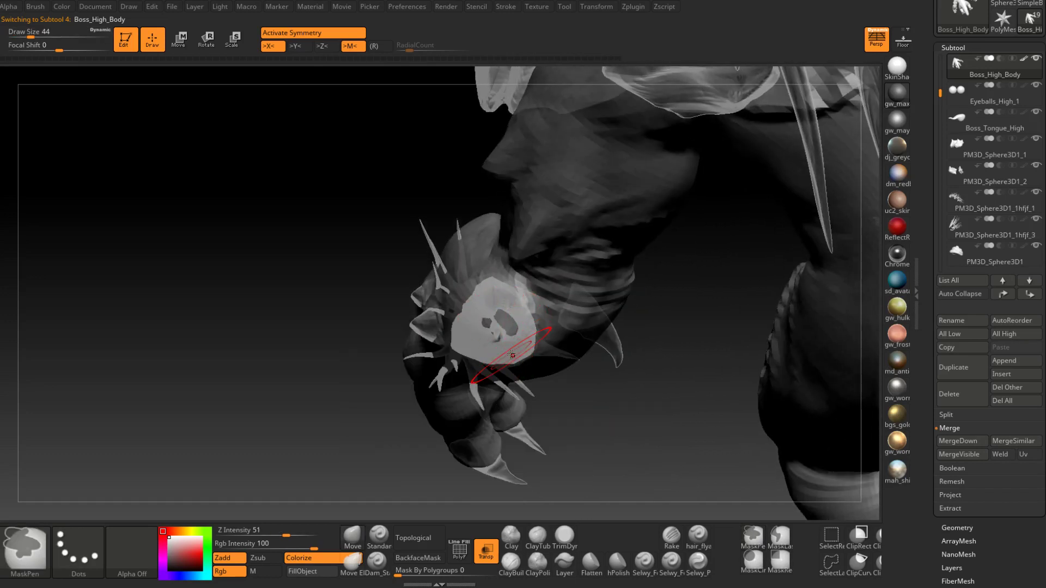
Step: Flatten the old body spike inside the new elbow spike with TrimDynamic at draw sizes 56 and 44
left_click(564, 535)
right_click_drag(479, 303, 491, 313)
key("space")
left_click_drag(504, 330, 506, 329)
right_click_drag(507, 329, 503, 283)
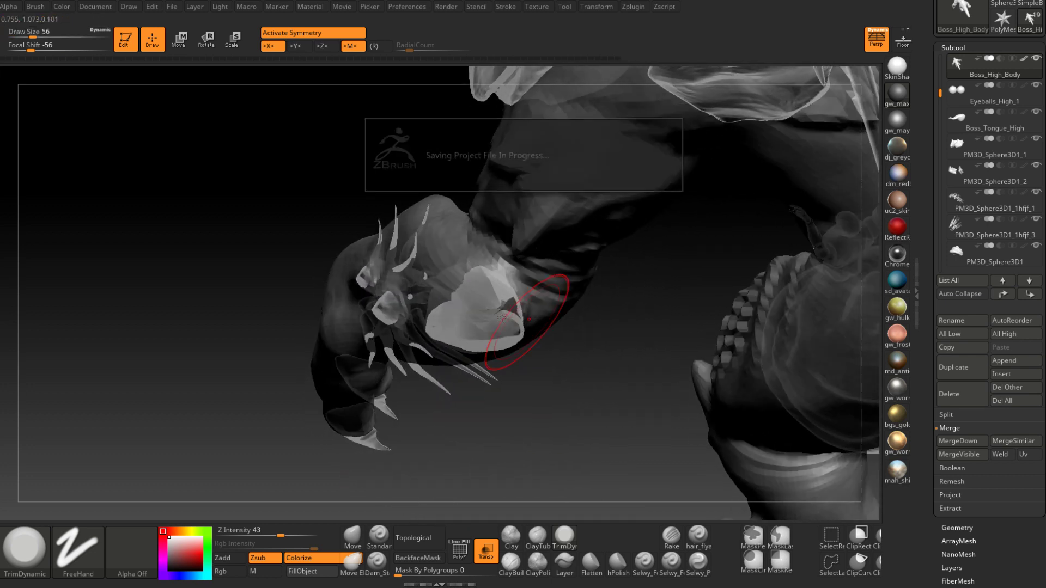
key("space")
left_click_drag(508, 311, 506, 312)
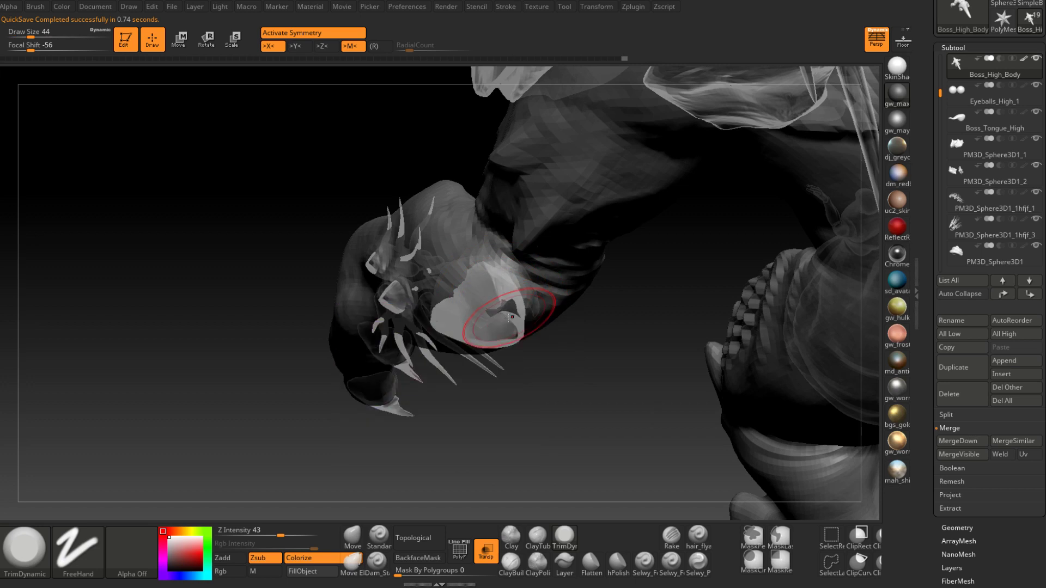
right_click_drag(506, 312, 449, 434)
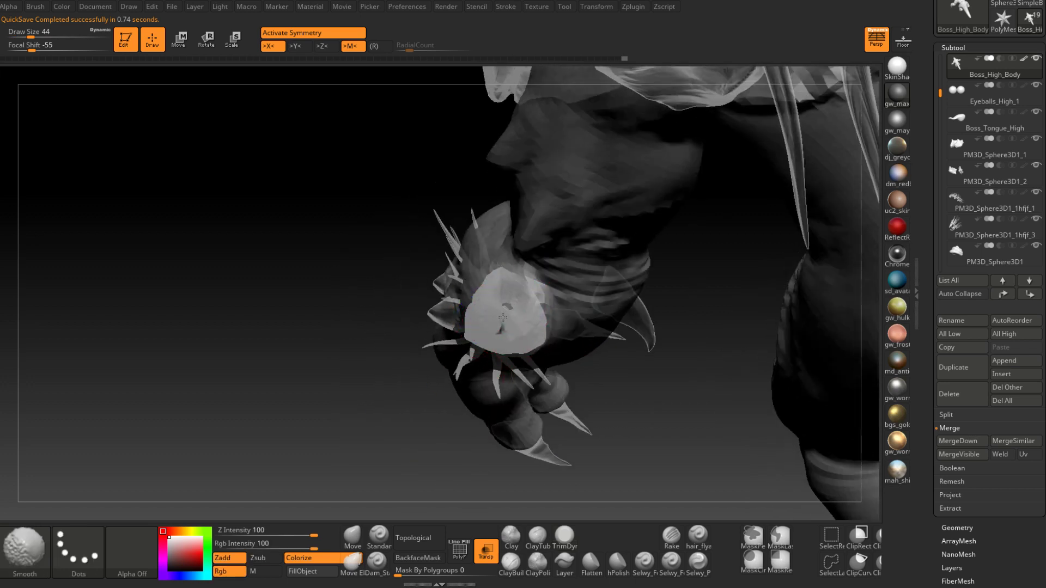
Step: Trim and smooth the remaining stump inside the elbow spike at draw size 39, and turn transparency off
mouse_move(506, 309)
right_mouse_down()
mouse_move(520, 322)
mouse_move(505, 321)
right_mouse_up()
key("space")
left_click_drag(505, 321, 509, 319)
mouse_move(506, 325)
right_mouse_down()
mouse_move(494, 322)
mouse_move(490, 292)
mouse_move(518, 316)
right_mouse_up()
key("space")
left_click_drag(518, 316, 514, 314)
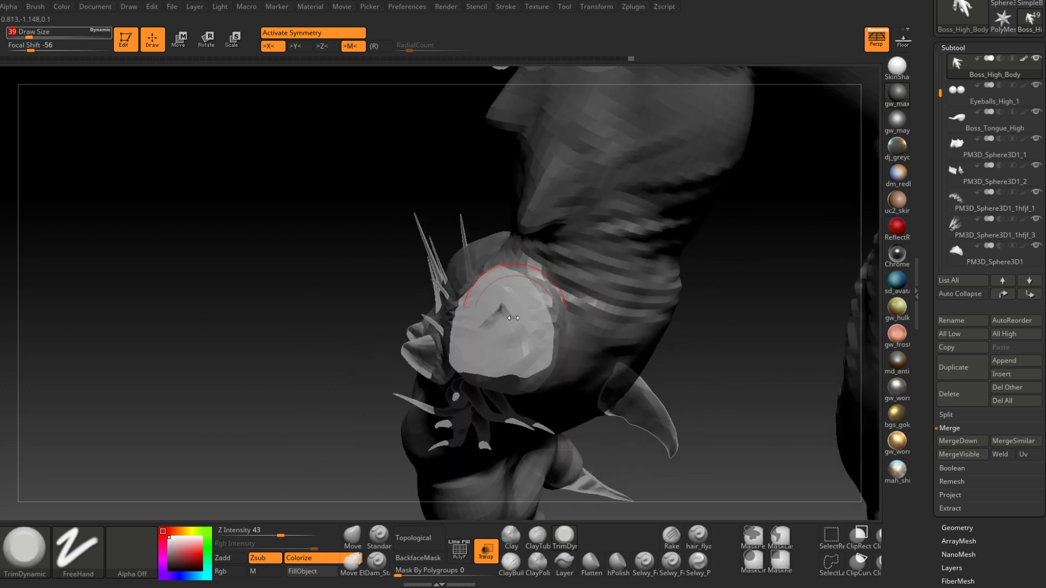
right_click_drag(514, 315, 522, 312)
left_click_drag(523, 312, 512, 310, "shift")
mouse_move(511, 310)
right_mouse_down()
mouse_move(480, 310)
mouse_move(500, 303)
mouse_move(494, 315)
right_mouse_up()
mouse_move(494, 316)
left_mouse_down("shift")
mouse_move(473, 313)
mouse_move(462, 332)
left_mouse_up("shift")
right_click_drag(462, 332, 482, 309)
left_click(486, 551)
Step: Raise the body's subdivision level and pull the skin around the elbow spike's base with the Move brush at draw size 39
mouse_move(475, 376)
right_mouse_down()
mouse_move(478, 348)
mouse_move(501, 351)
right_mouse_up()
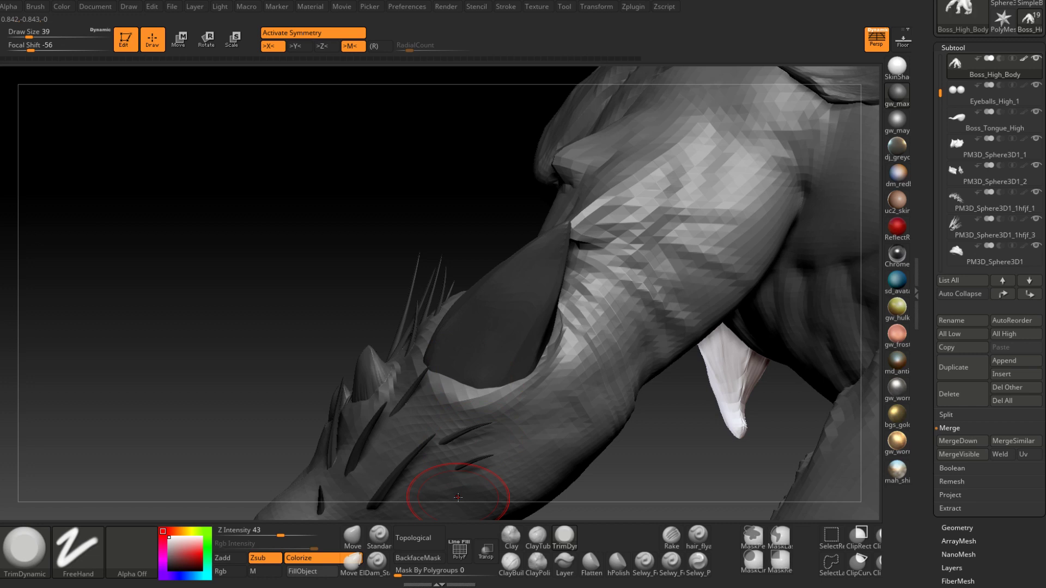
right_click_drag(457, 497, 502, 375)
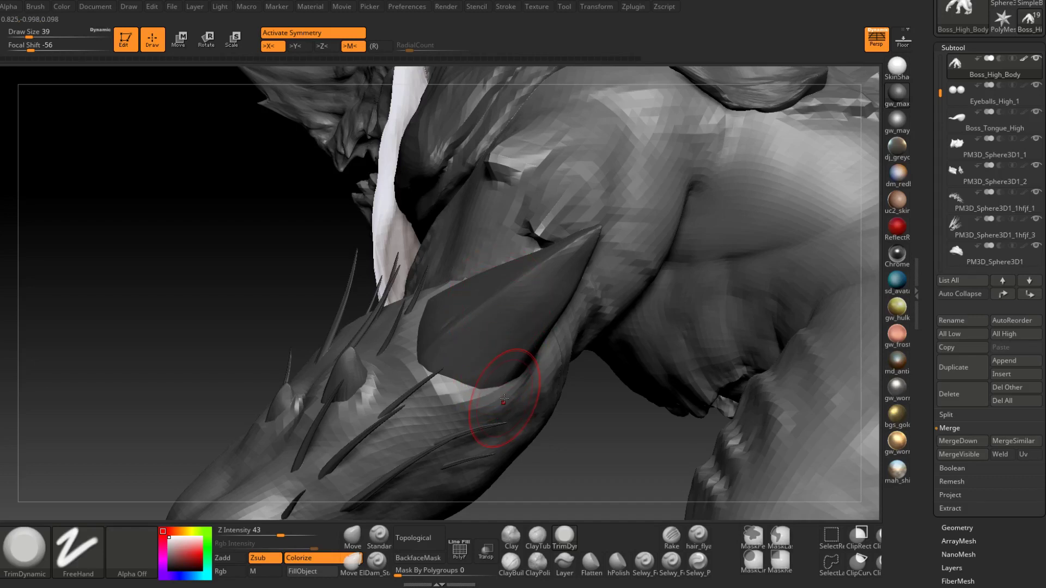
key("d")
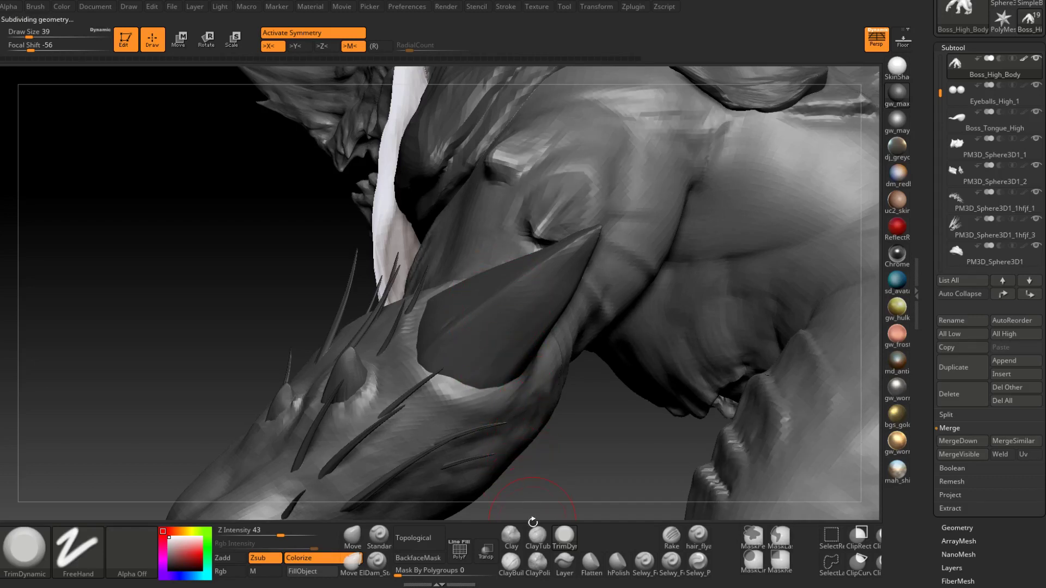
left_click(353, 536)
mouse_move(303, 479)
right_mouse_down()
mouse_move(467, 385)
mouse_move(439, 308)
mouse_move(468, 288)
mouse_move(436, 329)
mouse_move(512, 287)
right_mouse_up()
key("space")
left_click_drag(513, 277, 511, 273)
right_click_drag(466, 262, 511, 275)
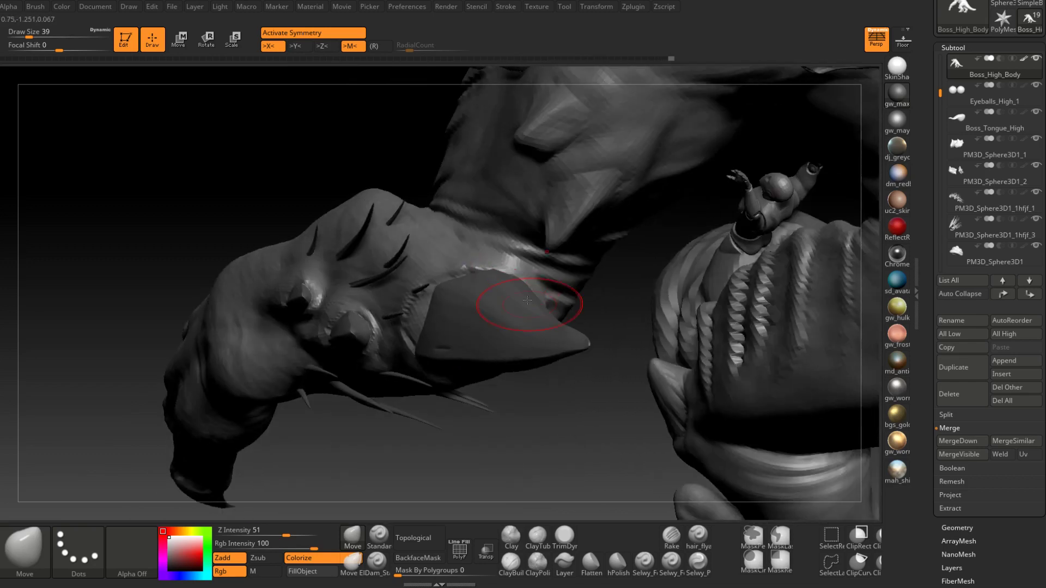
key("space")
left_click_drag(513, 278, 507, 274)
right_click_drag(490, 265, 538, 294)
Step: Fit the skin closer to the elbow spike's base with the Move brush at draw size 46, smoothing the rim
key("shift")
key("space")
key("space")
left_click_drag(537, 294, 541, 294)
mouse_move(541, 294)
right_mouse_down()
mouse_move(523, 286)
mouse_move(564, 319)
mouse_move(537, 320)
mouse_move(549, 345)
right_mouse_up()
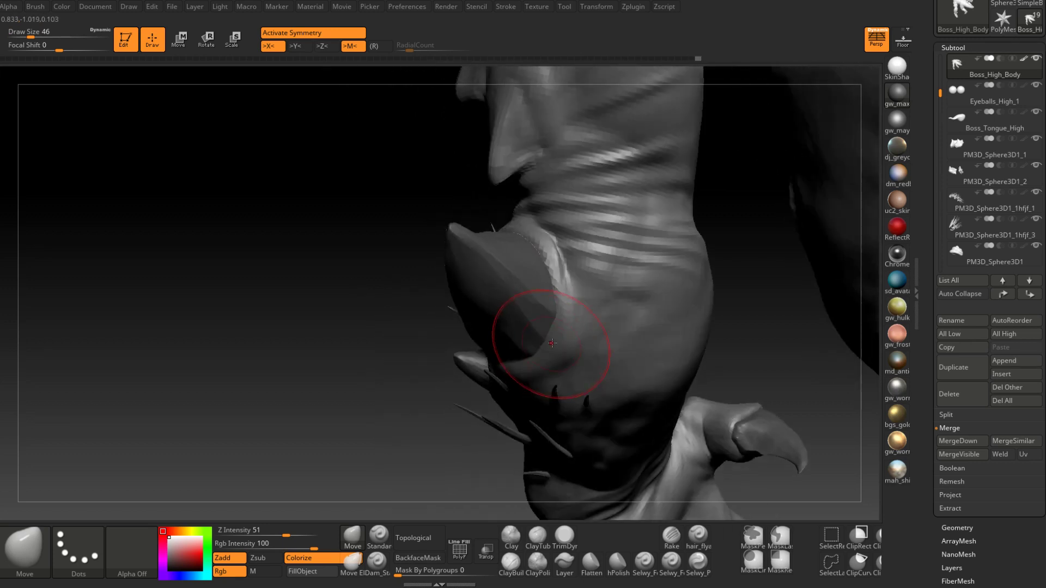
key("shift")
mouse_move(530, 308)
right_mouse_down()
mouse_move(509, 272)
mouse_move(466, 290)
right_mouse_up()
key("shift")
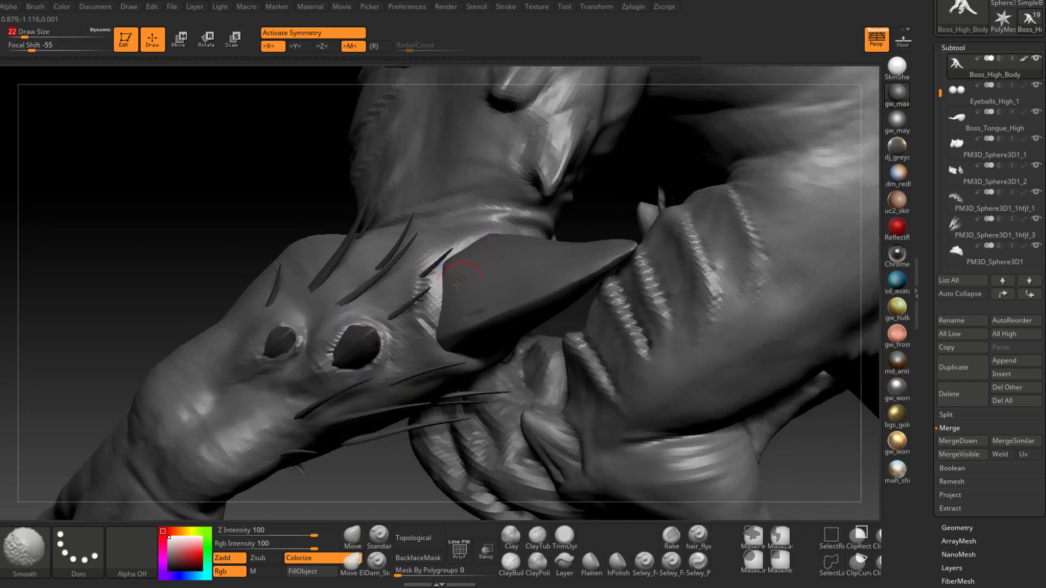
Step: Build up skin around the elbow spike's base with ClayBuildup at draw size 16
right_click_drag(441, 332, 503, 274)
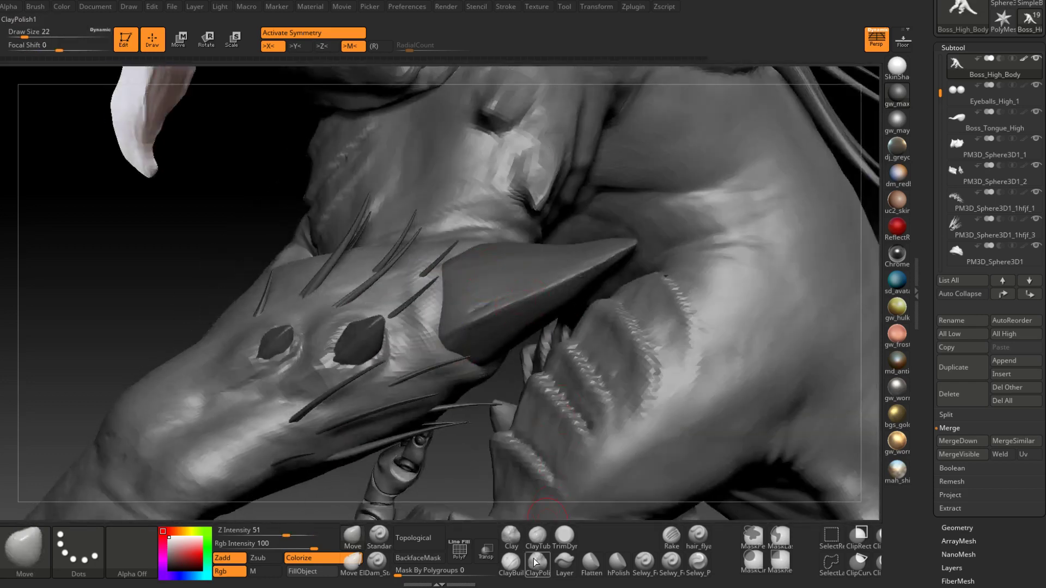
left_click(510, 561)
right_click_drag(443, 304, 444, 336)
key("space")
left_click_drag(444, 336, 437, 343)
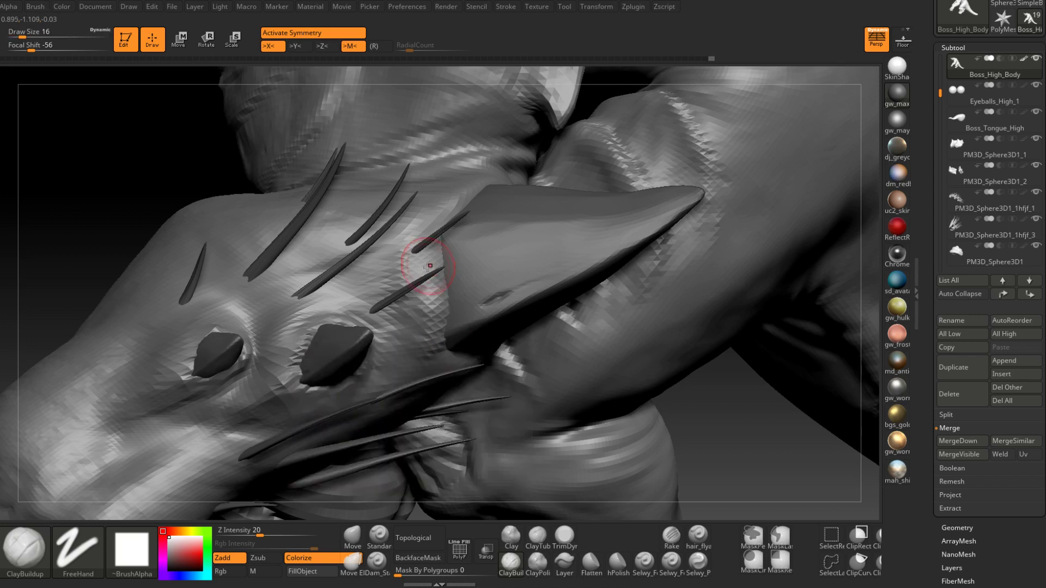
right_click_drag(430, 265, 416, 264)
mouse_move(397, 275)
right_mouse_down()
mouse_move(431, 231)
mouse_move(435, 205)
right_mouse_up()
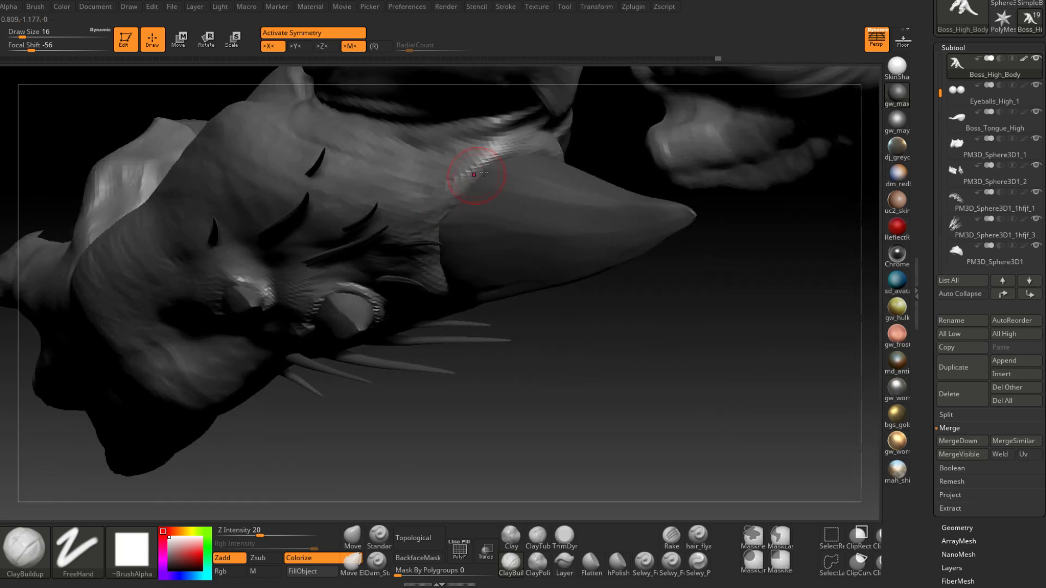
Step: Extend the skin build-up around the elbow spike's base with ClayBuildup at draw size 12
right_click_drag(478, 175, 434, 275, "alt")
mouse_move(402, 350)
right_mouse_down()
mouse_move(462, 350)
mouse_move(466, 323)
right_mouse_up()
mouse_move(433, 283)
right_mouse_down()
mouse_move(425, 294)
mouse_move(411, 285)
mouse_move(451, 295)
right_mouse_up()
key("bracketright")
key("space")
left_click_drag(452, 296, 444, 295)
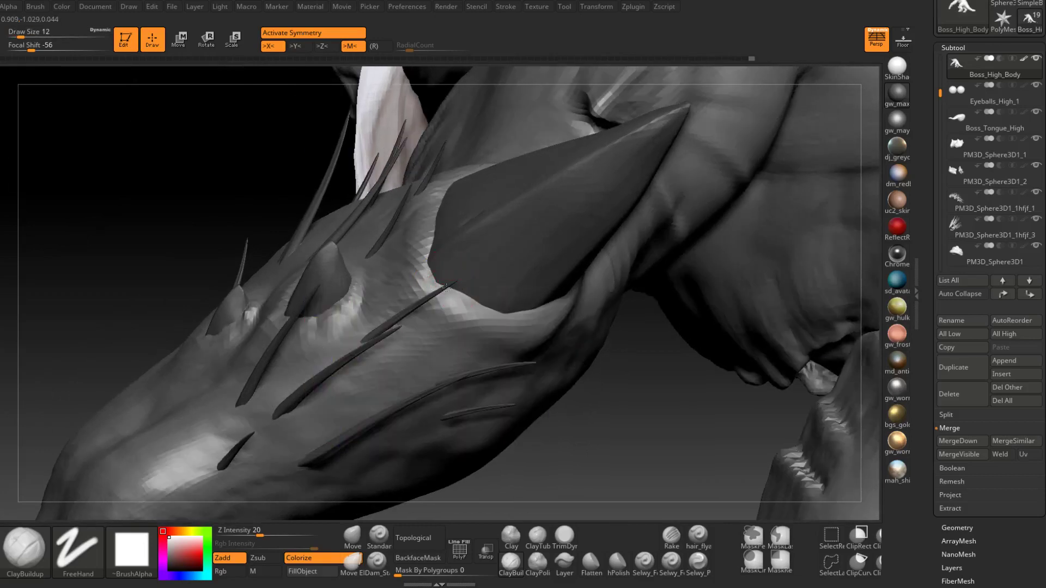
Step: Examine the spiked forearm and the elbow spike's fit from the side, front and back of the arm
mouse_move(510, 311)
right_mouse_down()
mouse_move(425, 281)
mouse_move(380, 315)
mouse_move(510, 279)
mouse_move(512, 297)
mouse_move(538, 299)
mouse_move(515, 307)
mouse_move(524, 316)
mouse_move(504, 349)
right_mouse_up()
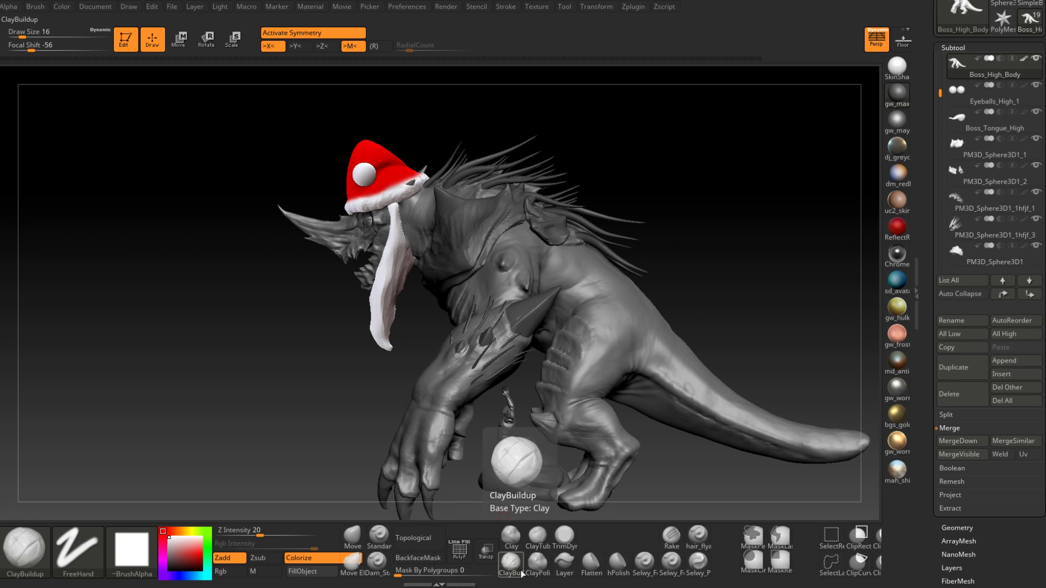
mouse_move(550, 381)
right_mouse_down()
mouse_move(572, 345)
mouse_move(542, 327)
mouse_move(464, 344)
mouse_move(488, 343)
mouse_move(537, 368)
mouse_move(420, 472)
right_mouse_up()
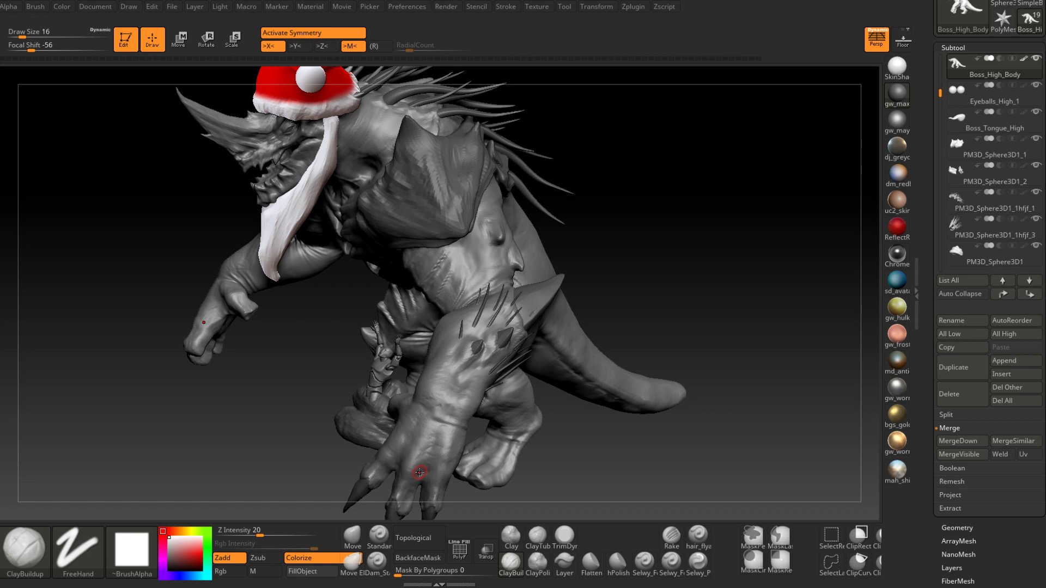
mouse_move(419, 471)
left_mouse_down()
mouse_move(526, 273)
mouse_move(534, 226)
mouse_move(604, 362)
mouse_move(533, 324)
mouse_move(630, 350)
mouse_move(497, 311)
mouse_move(593, 296)
mouse_move(567, 316)
mouse_move(479, 317)
left_mouse_up()
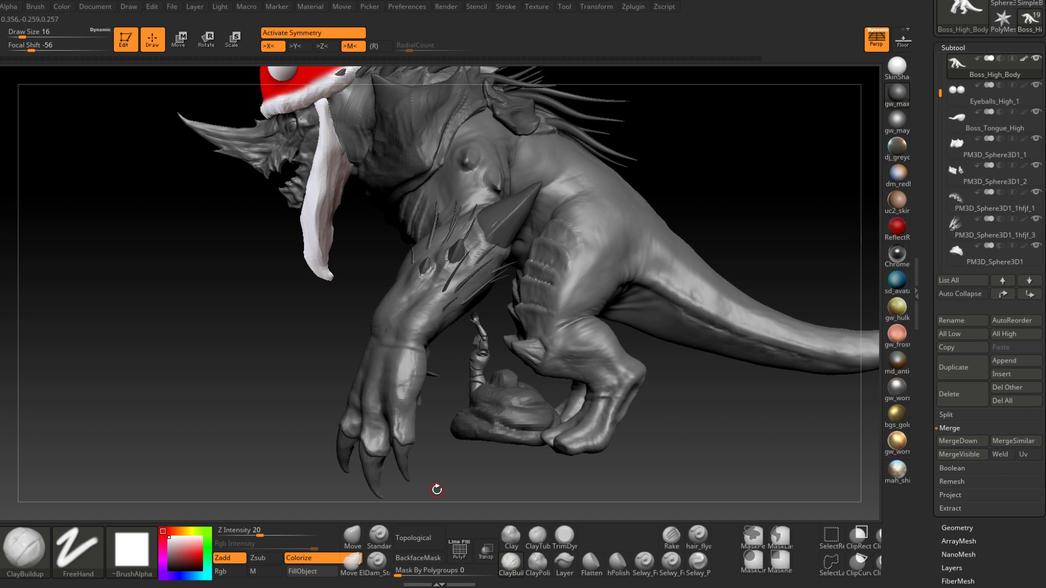
left_click_drag(436, 489, 449, 316)
left_click(507, 220, "alt")
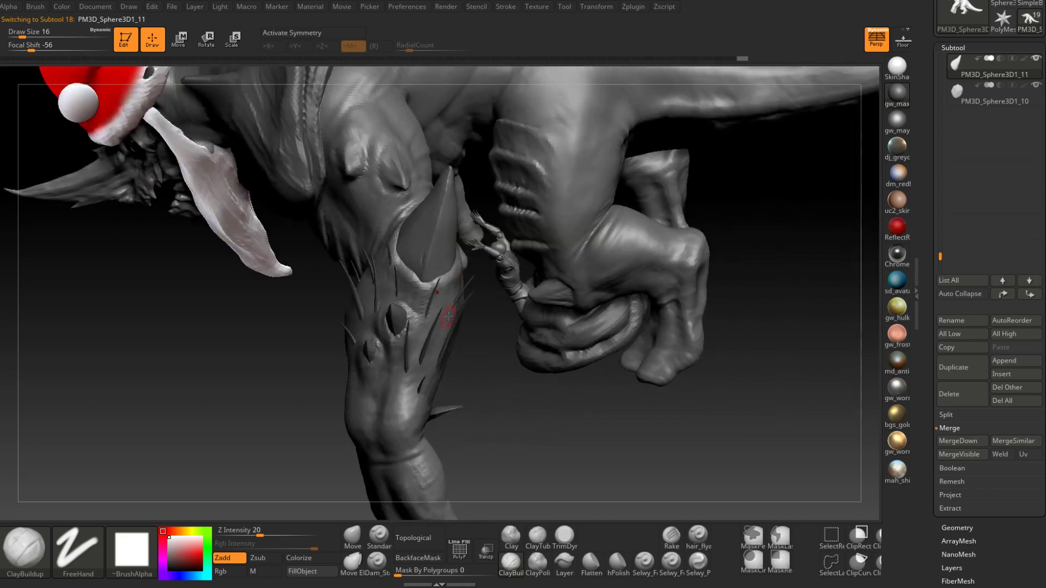
left_click_drag(473, 322, 451, 353)
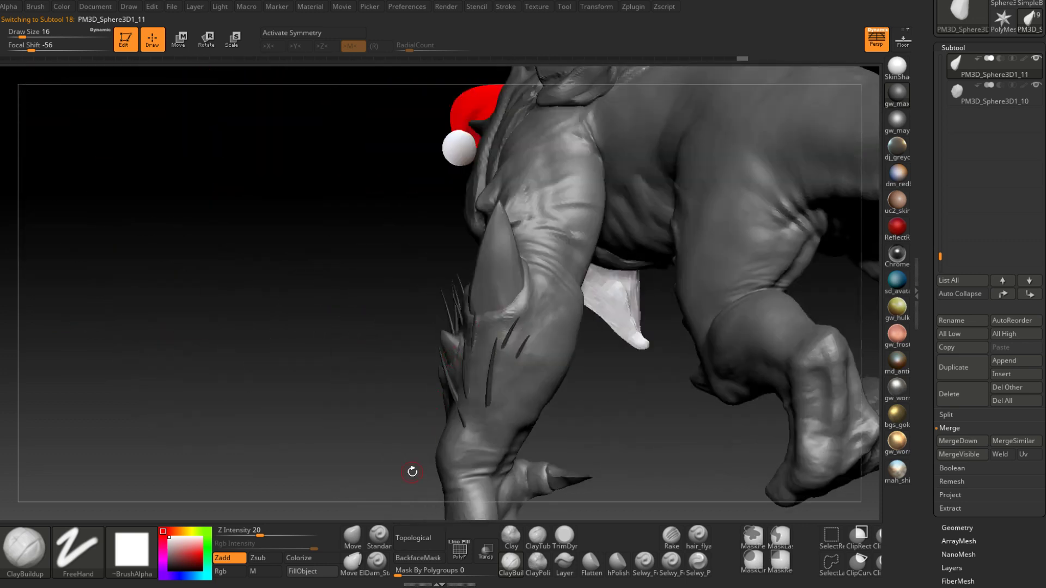
right_click_drag(527, 284, 530, 321, "ctrl")
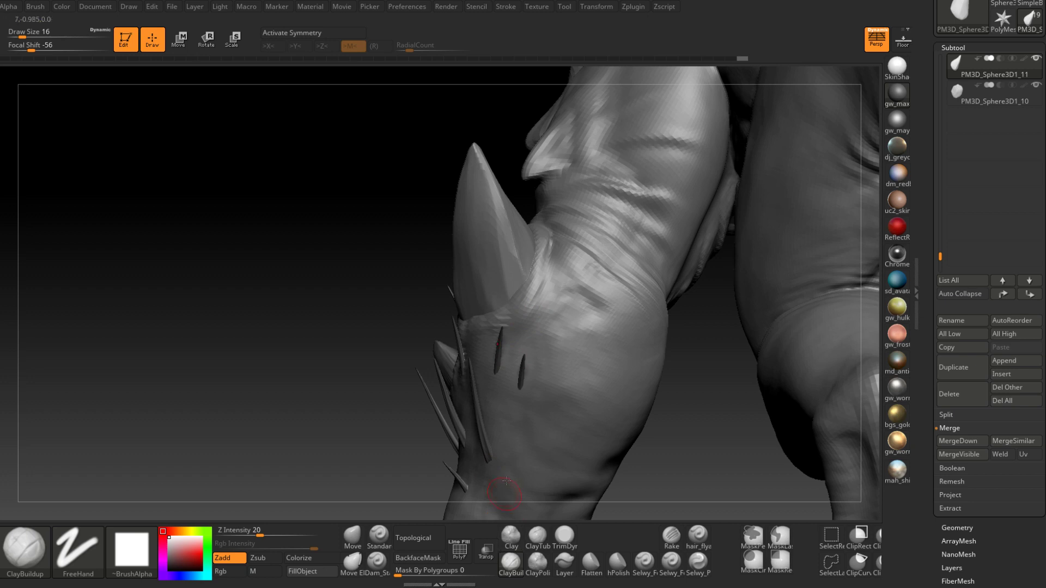
Step: Select the body and build up the skin on the inner side of the elbow spike's base with ClayBuildup
left_click(553, 346, "alt")
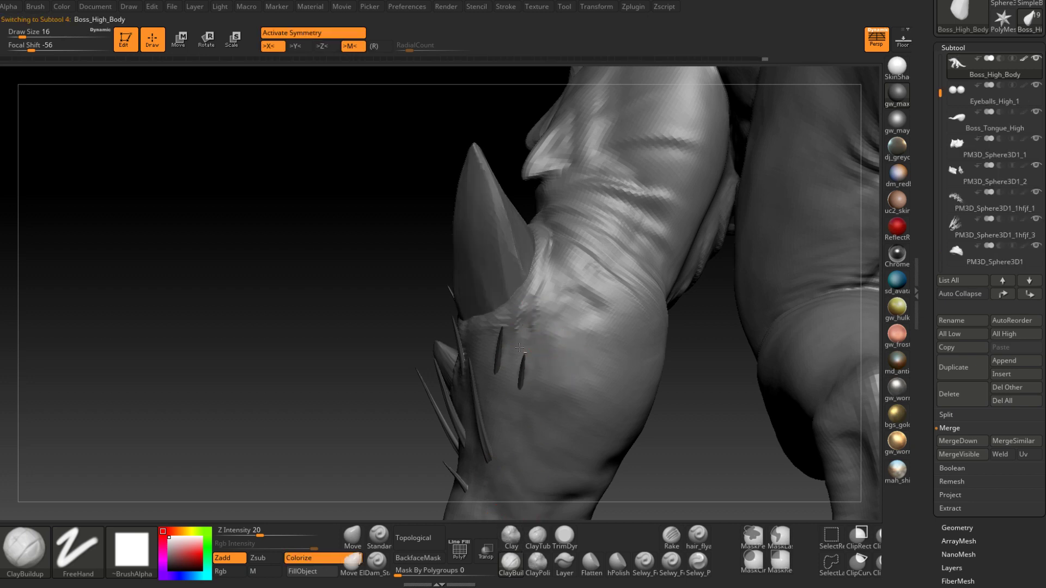
right_click_drag(529, 313, 534, 311)
key("s")
left_click_drag(534, 310, 536, 308)
mouse_move(523, 313)
right_mouse_down("ctrl")
mouse_move(514, 310)
mouse_move(548, 313)
mouse_move(520, 316)
right_mouse_up("ctrl")
left_click_drag(521, 313, 510, 330)
mouse_move(506, 337)
right_mouse_down()
mouse_move(523, 340)
mouse_move(492, 353)
right_mouse_up()
left_click_drag(491, 354, 531, 333)
right_click_drag(491, 349, 512, 339)
Step: Fill out the forearm skin beside the elbow spike with ClayBuildup at draw size 31 and smooth it
key("space")
left_click_drag(512, 339, 518, 339)
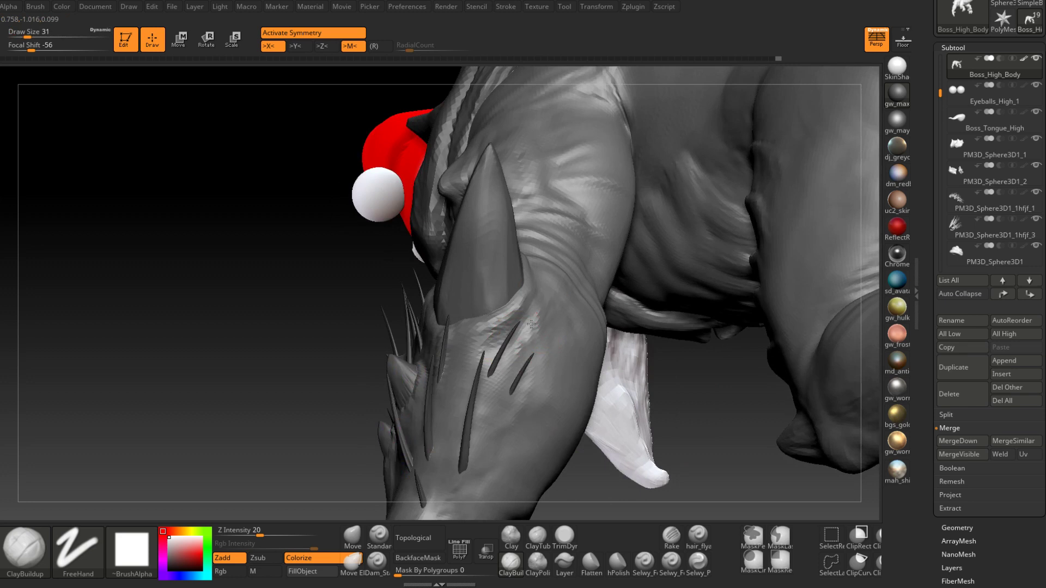
right_click_drag(531, 324, 503, 328)
mouse_move(545, 321)
left_mouse_down()
mouse_move(554, 360)
mouse_move(585, 366)
left_mouse_up()
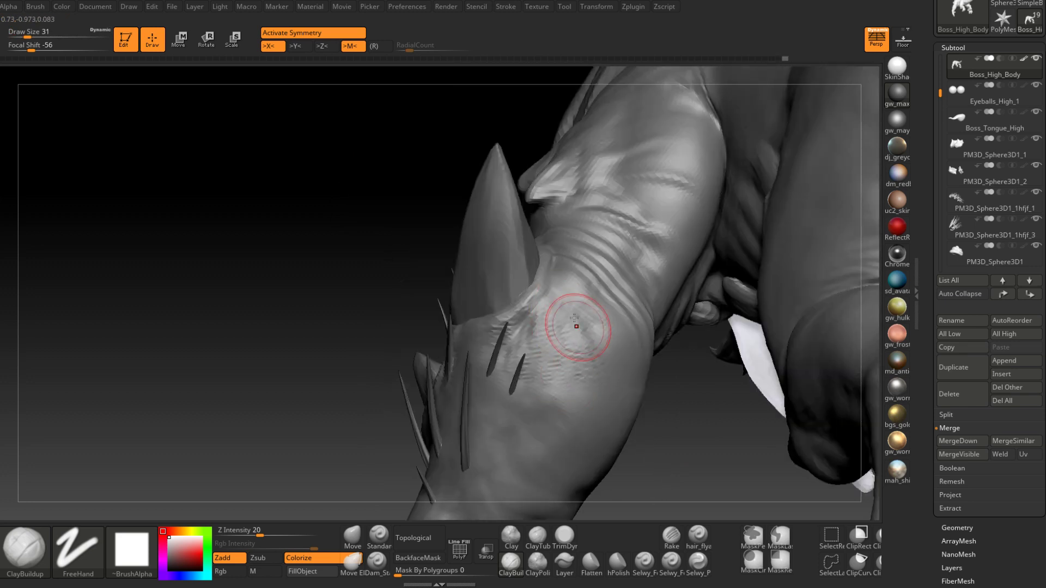
right_click_drag(533, 436, 509, 358)
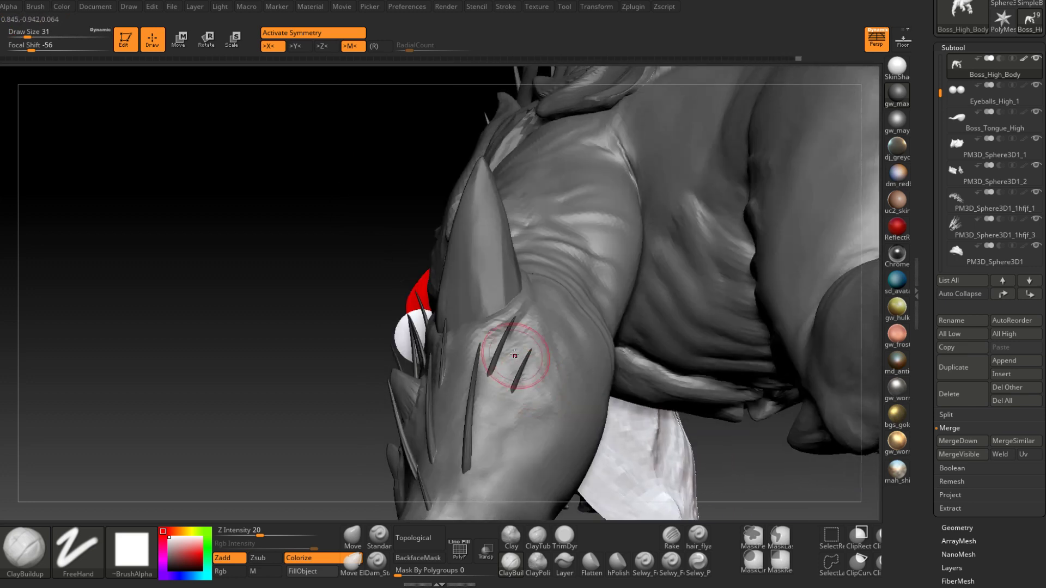
key("ctrl")
mouse_move(536, 427)
right_mouse_down()
mouse_move(527, 350)
mouse_move(518, 343)
mouse_move(504, 370)
mouse_move(520, 376)
mouse_move(537, 366)
mouse_move(478, 342)
mouse_move(606, 324)
right_mouse_up()
Step: Build up skin around the bases of the thin spines below the elbow spike with ClayBuildup at draw size 12
key("space")
mouse_move(605, 320)
left_mouse_down()
mouse_move(596, 314)
mouse_move(604, 306)
left_mouse_up()
mouse_move(600, 307)
right_mouse_down()
mouse_move(611, 318)
mouse_move(603, 308)
right_mouse_up()
key("space")
left_click_drag(604, 307, 602, 307)
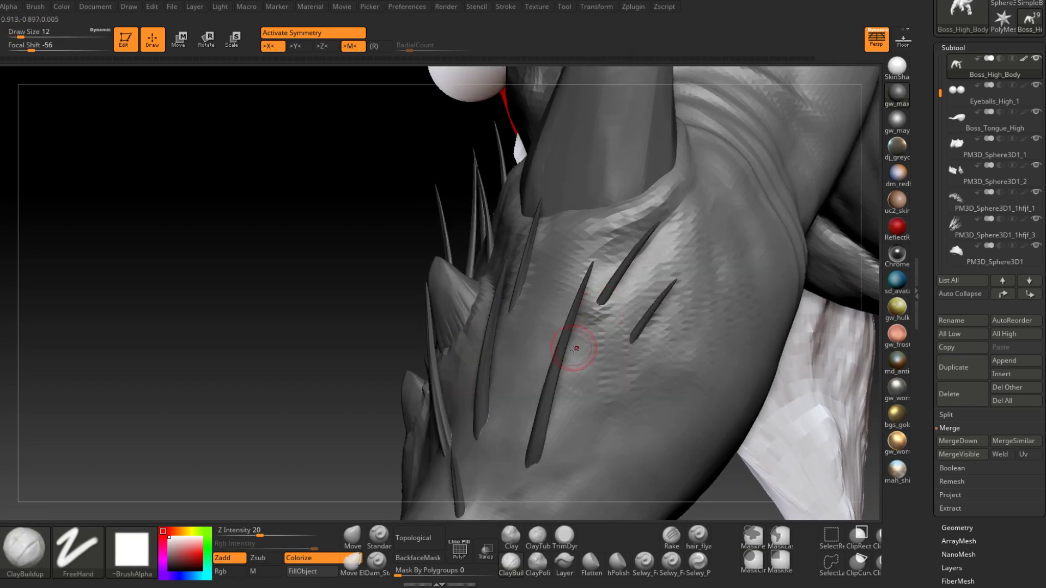
right_click_drag(629, 351, 635, 262)
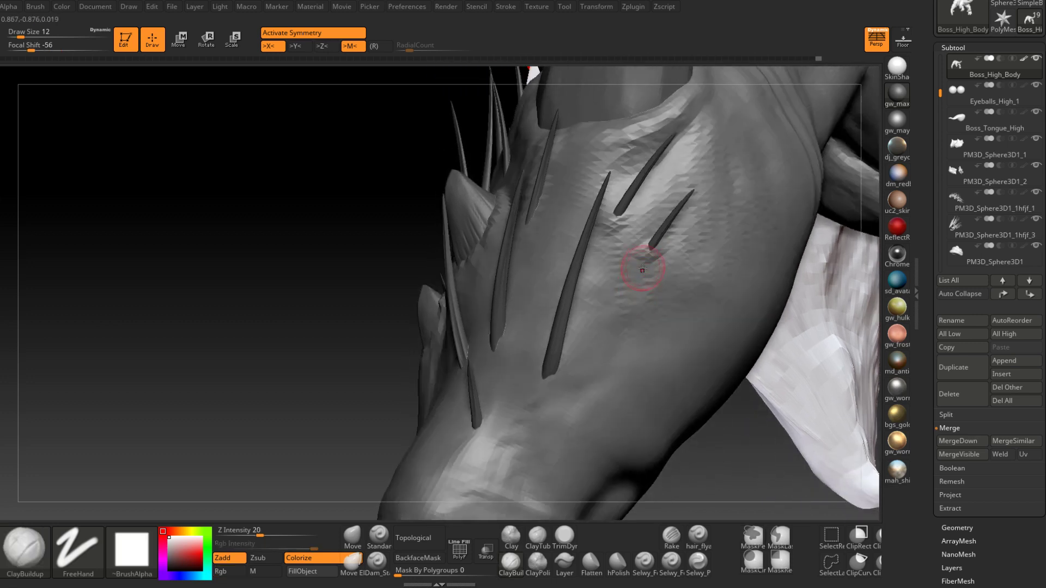
right_click_drag(614, 210, 548, 372)
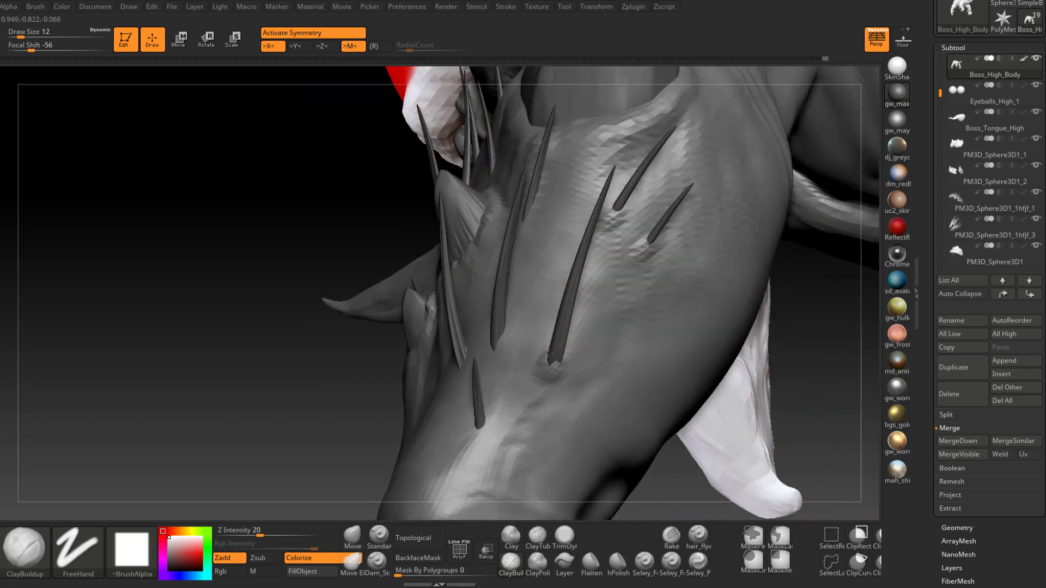
left_click_drag(550, 379, 540, 406)
mouse_move(539, 406)
right_mouse_down()
mouse_move(546, 381)
mouse_move(488, 423)
mouse_move(494, 429)
right_mouse_up()
mouse_move(516, 330)
right_mouse_down()
mouse_move(503, 349)
mouse_move(480, 343)
mouse_move(488, 335)
mouse_move(503, 344)
mouse_move(531, 326)
right_mouse_up()
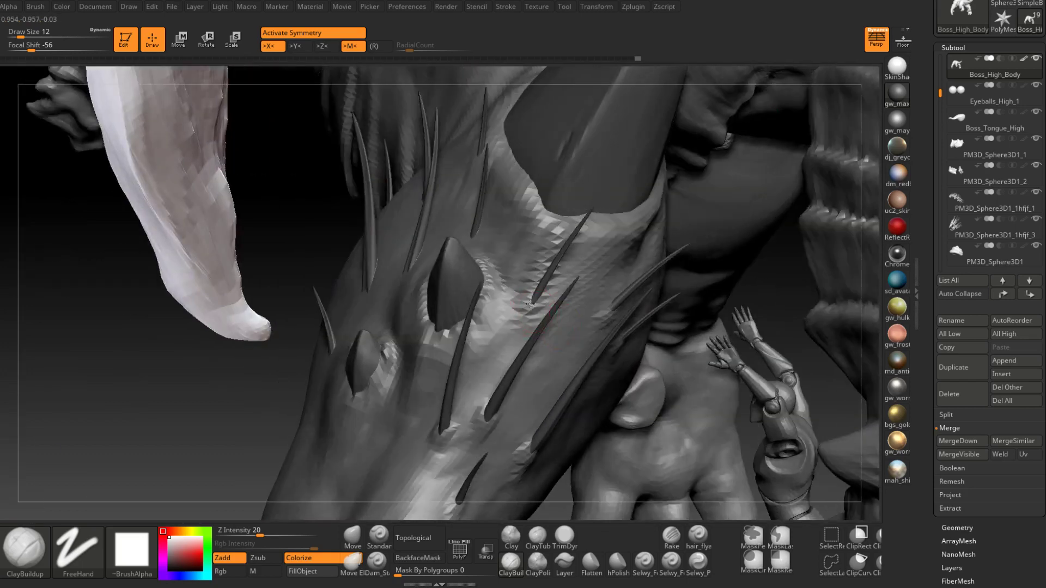
Step: Raise the skin around the thin spines on the outer forearm with ClayBuildup at draw size 12
mouse_move(524, 318)
right_mouse_down()
mouse_move(528, 296)
mouse_move(509, 339)
mouse_move(537, 374)
mouse_move(493, 337)
mouse_move(479, 286)
right_mouse_up()
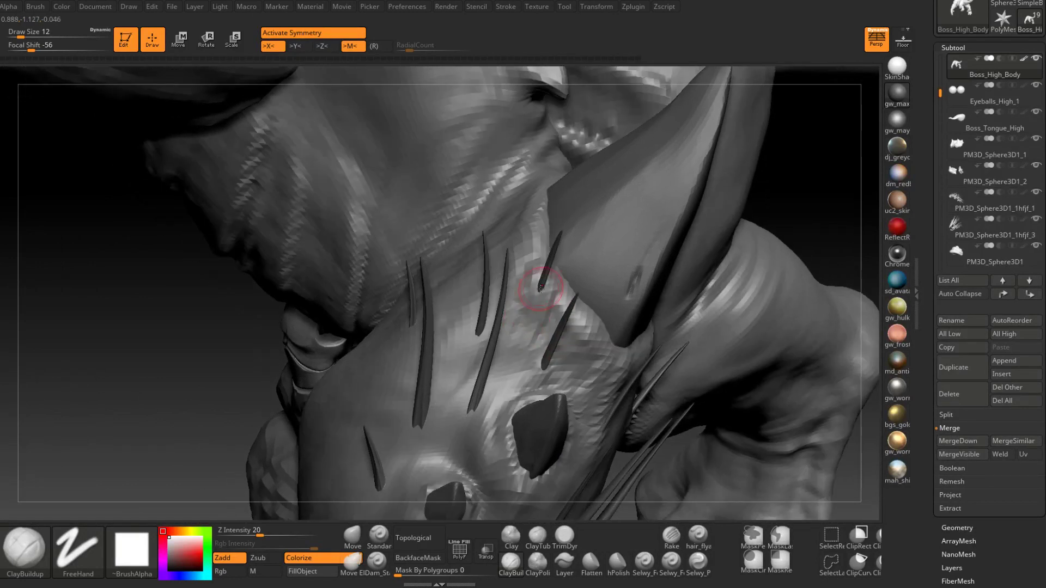
left_click_drag(531, 315, 534, 307)
right_click_drag(534, 306, 534, 298)
left_click_drag(482, 414, 476, 406)
mouse_move(467, 420)
right_mouse_down()
mouse_move(476, 340)
mouse_move(427, 406)
mouse_move(443, 280)
mouse_move(452, 370)
right_mouse_up()
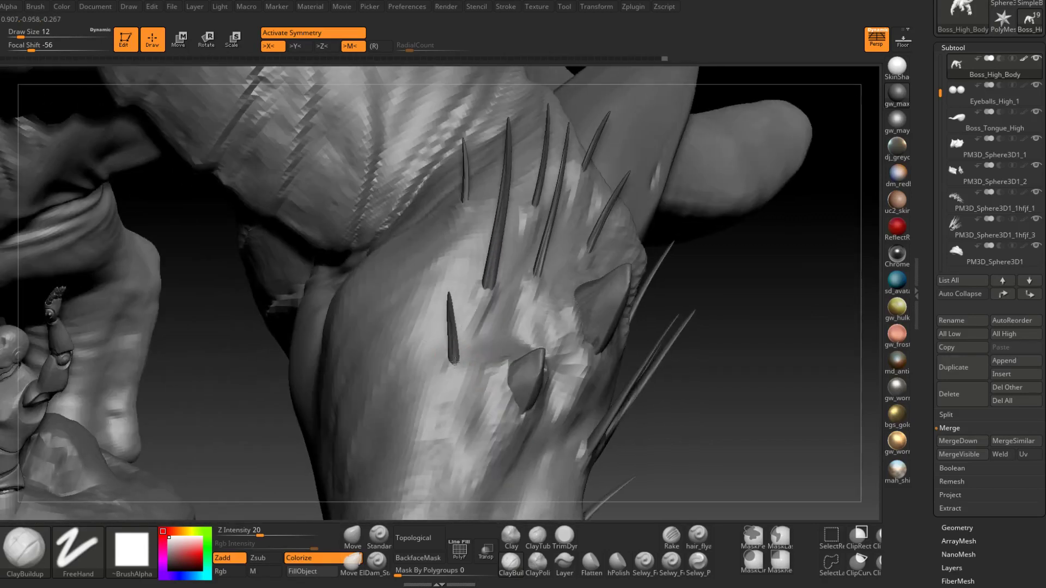
right_click_drag(431, 413, 537, 329, "ctrl")
mouse_move(463, 363)
right_mouse_down()
mouse_move(511, 381)
mouse_move(483, 378)
mouse_move(528, 411)
mouse_move(469, 479)
right_mouse_up()
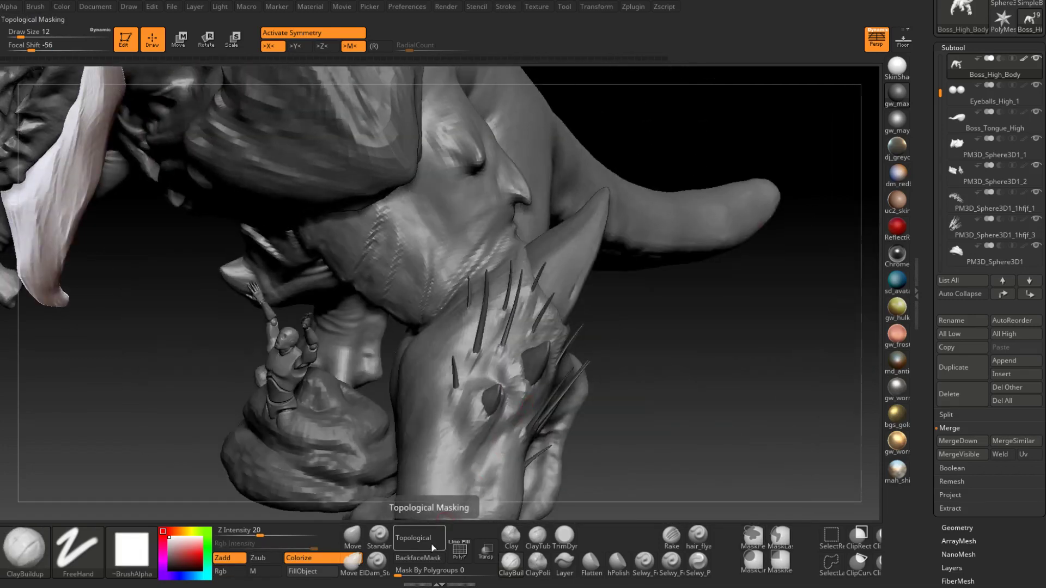
Step: Sculpt the pointed bump on the upper arm above the elbow spike with ClayBuildup at draw size 12
mouse_move(430, 490)
right_mouse_down()
mouse_move(305, 296)
mouse_move(497, 358)
mouse_move(527, 354)
mouse_move(498, 367)
right_mouse_up()
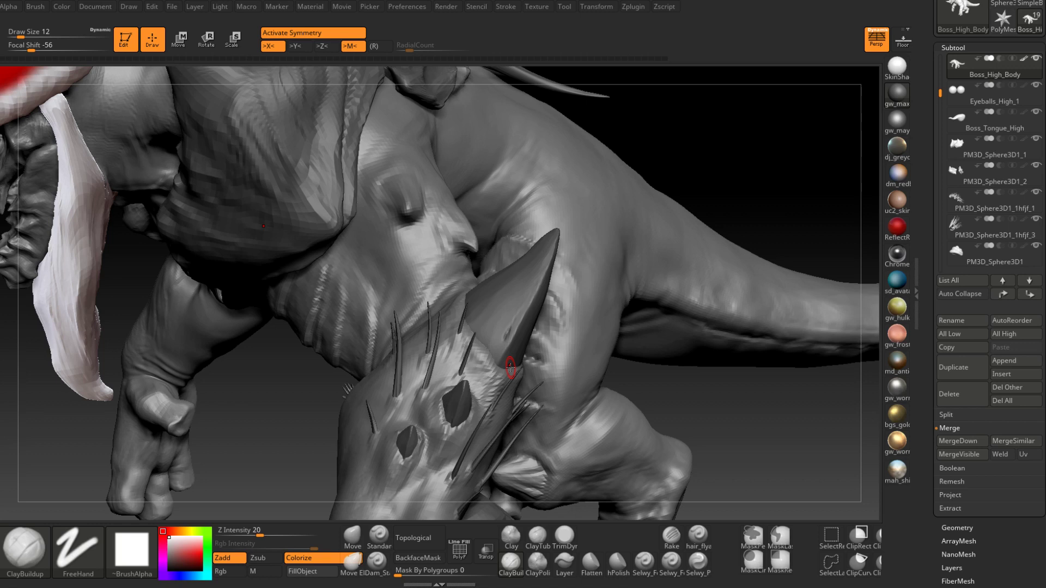
right_click_drag(510, 368, 501, 317)
right_click_drag(552, 291, 508, 341)
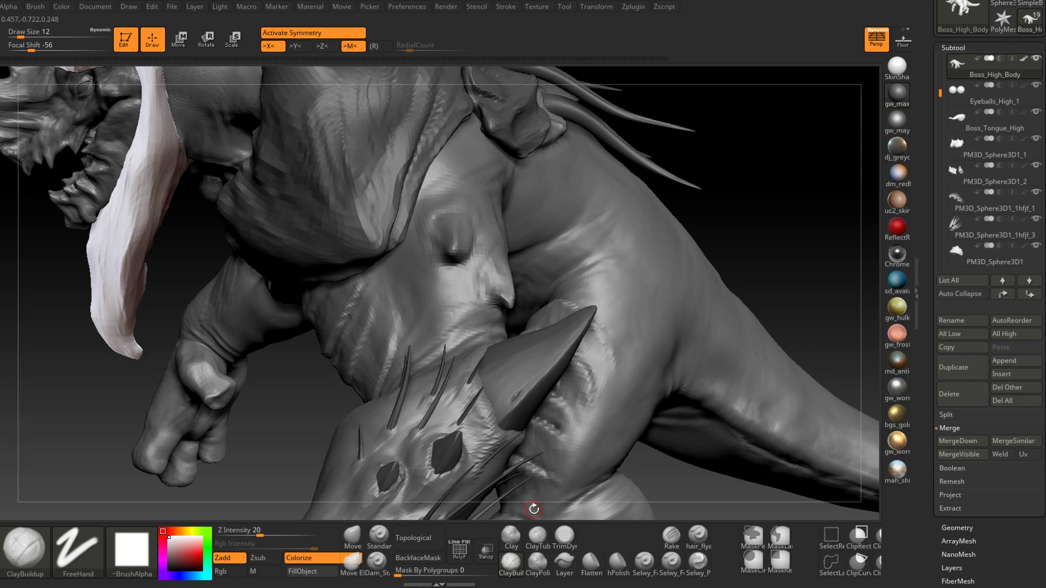
mouse_move(498, 268)
left_mouse_down()
mouse_move(515, 261)
mouse_move(506, 308)
left_mouse_up()
right_click_drag(506, 309, 516, 301)
left_click_drag(516, 302, 508, 305)
mouse_move(508, 305)
right_mouse_down()
mouse_move(537, 287)
mouse_move(510, 305)
mouse_move(531, 303)
mouse_move(521, 341)
mouse_move(512, 295)
mouse_move(590, 245)
mouse_move(535, 273)
mouse_move(563, 305)
mouse_move(615, 252)
right_mouse_up()
Step: Duplicate the larger of the small forearm spikes and move the copy onto the upper arm's pointed bump
left_click(410, 416, "alt")
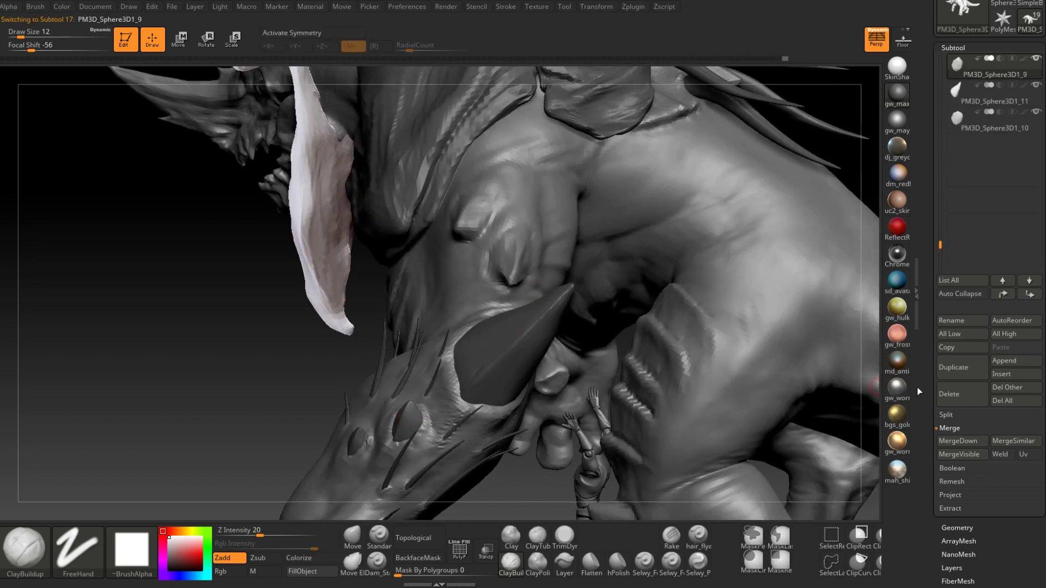
left_click(952, 372)
right_click_drag(749, 337, 279, 59)
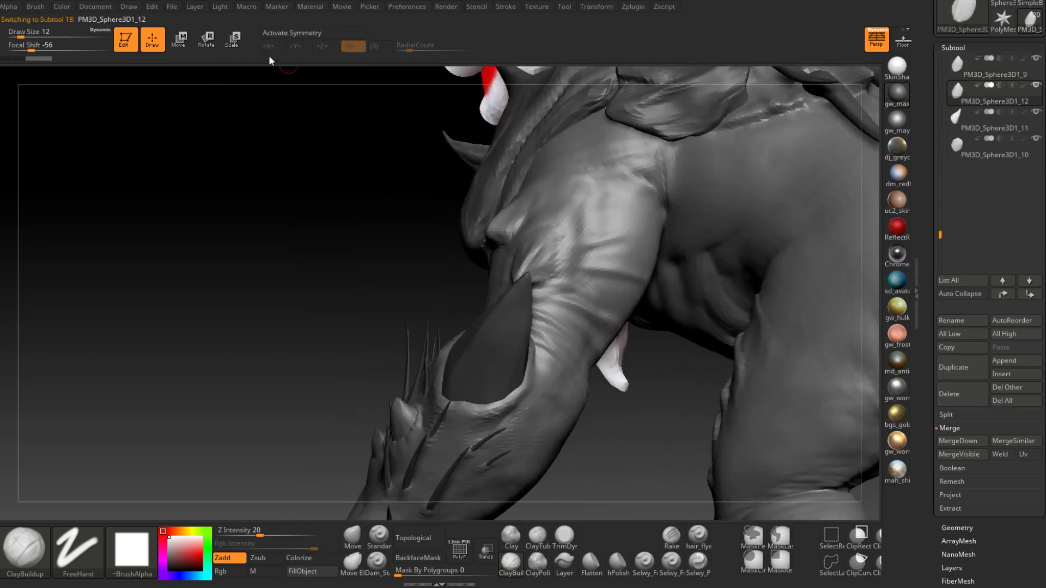
left_click(234, 41)
left_click_drag(446, 377, 559, 186)
right_click_drag(578, 206, 556, 218)
Step: Rotate the spike copy so it points down along the upper arm and set it into the pointed bump
left_click_drag(555, 301, 528, 327)
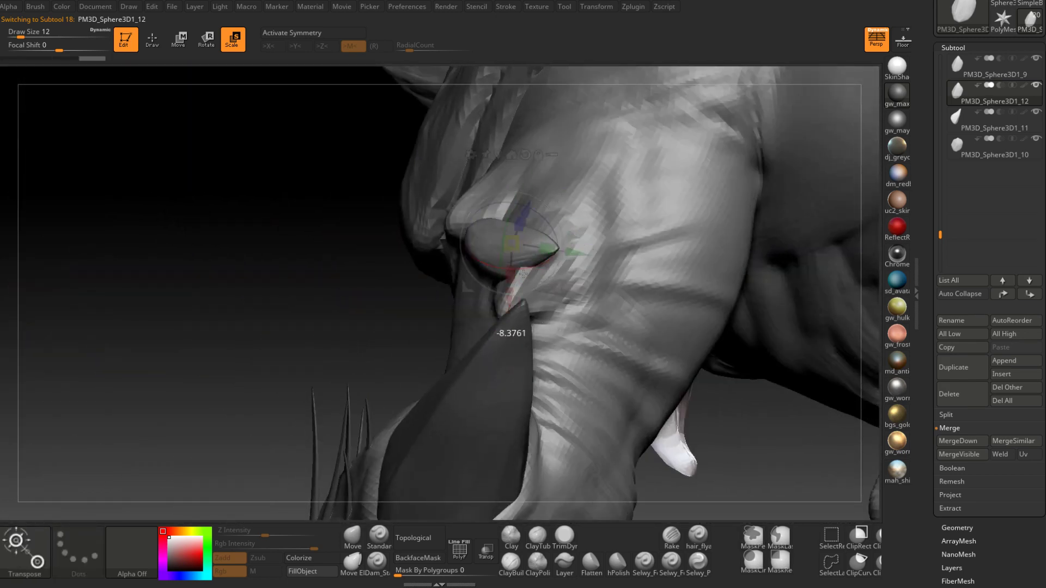
left_click_drag(459, 296, 460, 295)
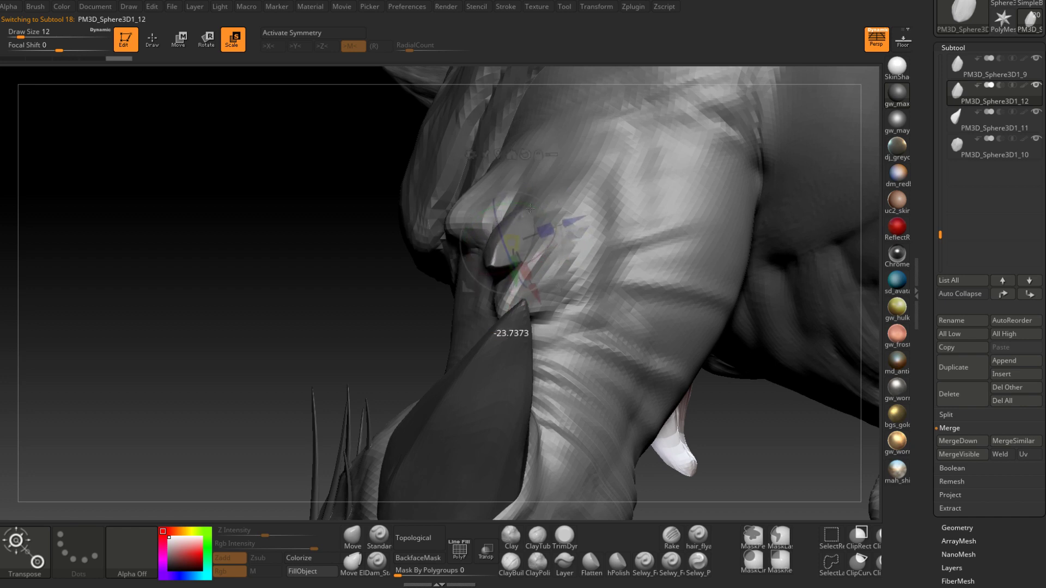
left_click_drag(527, 210, 526, 212)
left_click_drag(503, 250, 514, 272)
left_click_drag(528, 216, 544, 251)
left_click_drag(273, 229, 326, 207)
left_click_drag(569, 256, 567, 281)
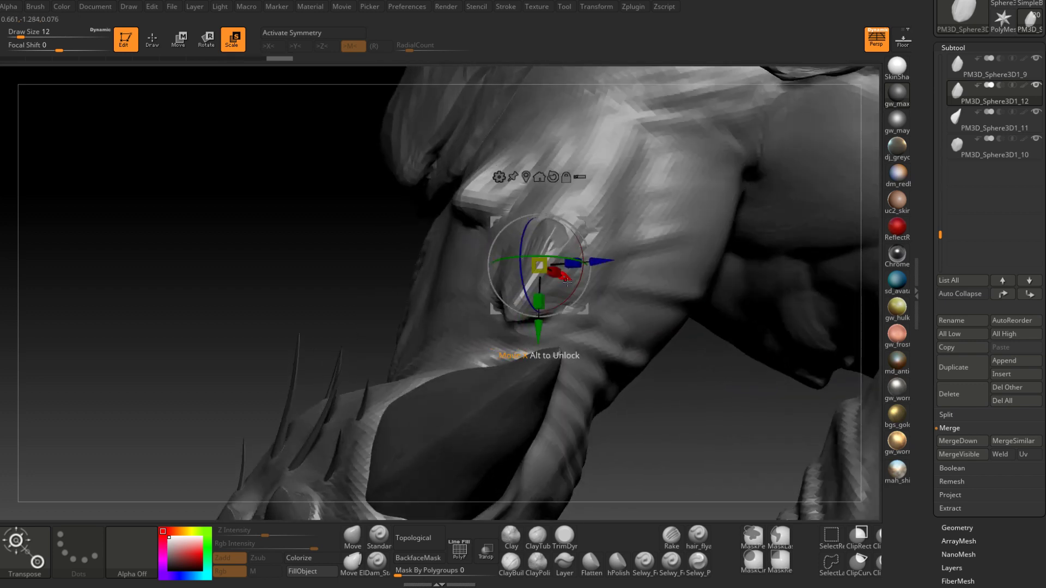
Step: Scale, rotate and reposition the upper-arm spike copy so it sits on the arm's surface above the elbow spike
left_click_drag(560, 226, 604, 229)
right_click_drag(604, 229, 629, 253)
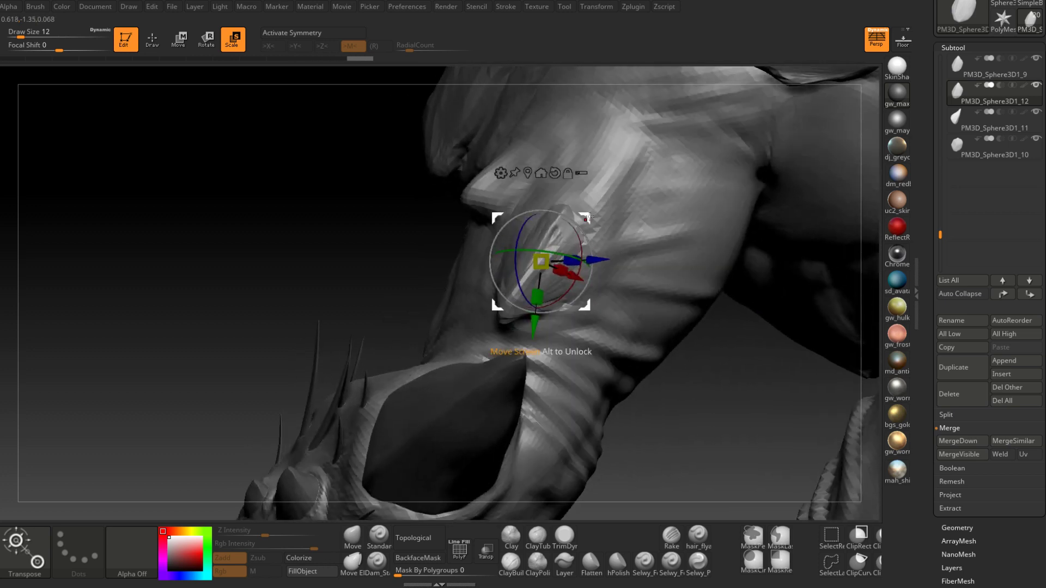
left_click_drag(596, 222, 583, 270)
left_click_drag(552, 315, 573, 257)
left_click_drag(574, 256, 619, 278)
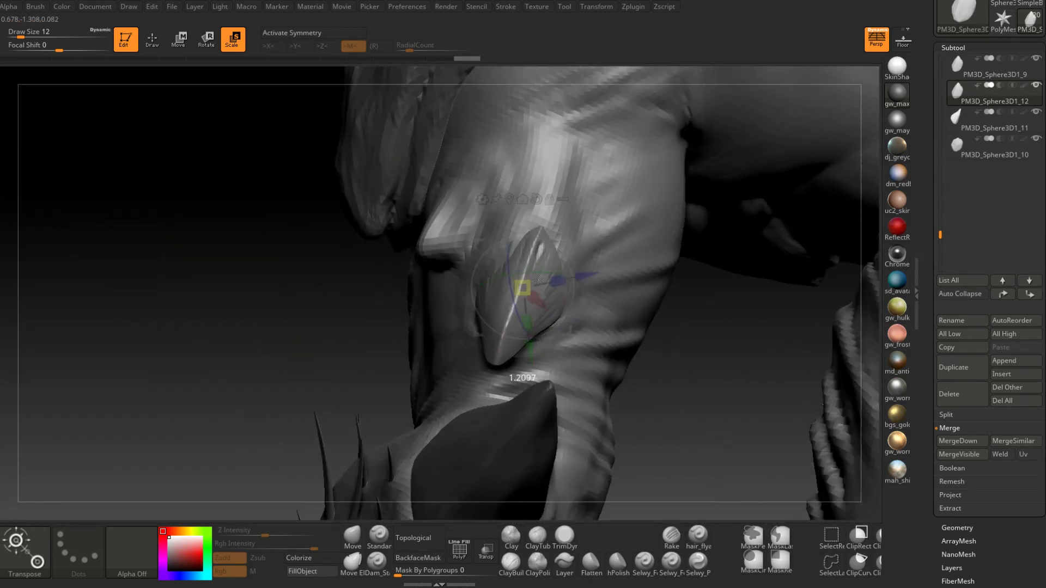
left_click_drag(536, 282, 536, 283)
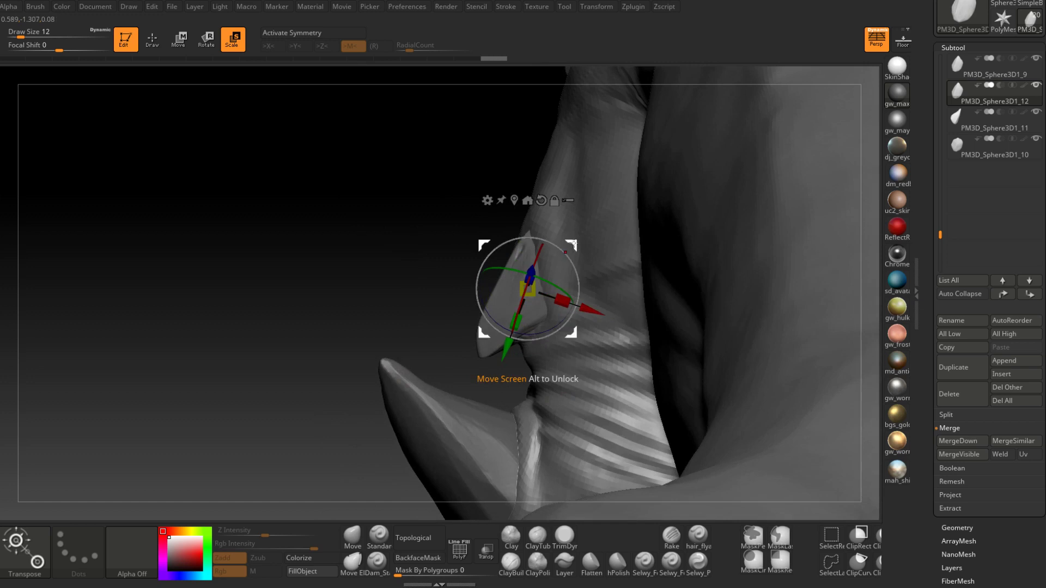
mouse_move(578, 241)
left_mouse_down()
mouse_move(604, 339)
mouse_move(537, 326)
mouse_move(541, 305)
mouse_move(589, 303)
mouse_move(579, 324)
mouse_move(567, 299)
mouse_move(598, 323)
left_mouse_up()
Step: Reshape the upper-arm spike copy with the Move brush, adjusting the draw size between strokes
key("q")
key("space")
key("space")
right_click_drag(596, 289, 591, 288)
key("space")
left_click_drag(592, 288, 578, 290)
mouse_move(599, 258)
right_mouse_down()
mouse_move(588, 254)
mouse_move(594, 236)
mouse_move(598, 304)
right_mouse_up()
key("bracketright")
key("space")
left_click_drag(599, 306, 590, 307)
mouse_move(591, 316)
right_mouse_down()
mouse_move(593, 327)
mouse_move(586, 313)
mouse_move(646, 310)
mouse_move(630, 300)
mouse_move(619, 313)
right_mouse_up()
Step: Select the body and smooth and pull the skin around the upper-arm spike at draw size 18
left_click(650, 310, "alt")
key("space")
left_click_drag(618, 313, 614, 313)
left_click_drag(616, 323, 618, 330, "shift")
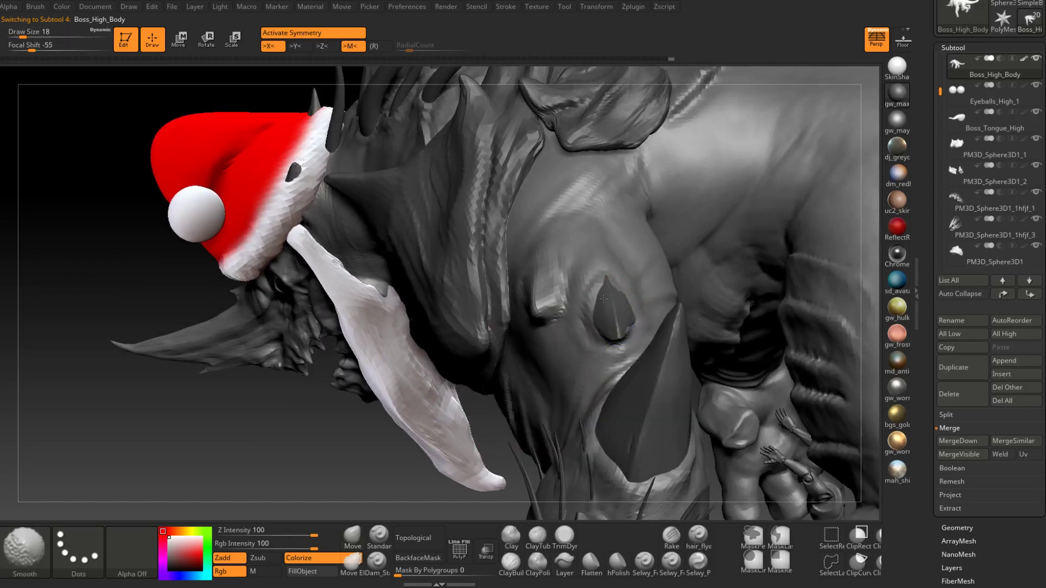
right_click_drag(604, 309, 601, 324)
right_click_drag(600, 289, 605, 308)
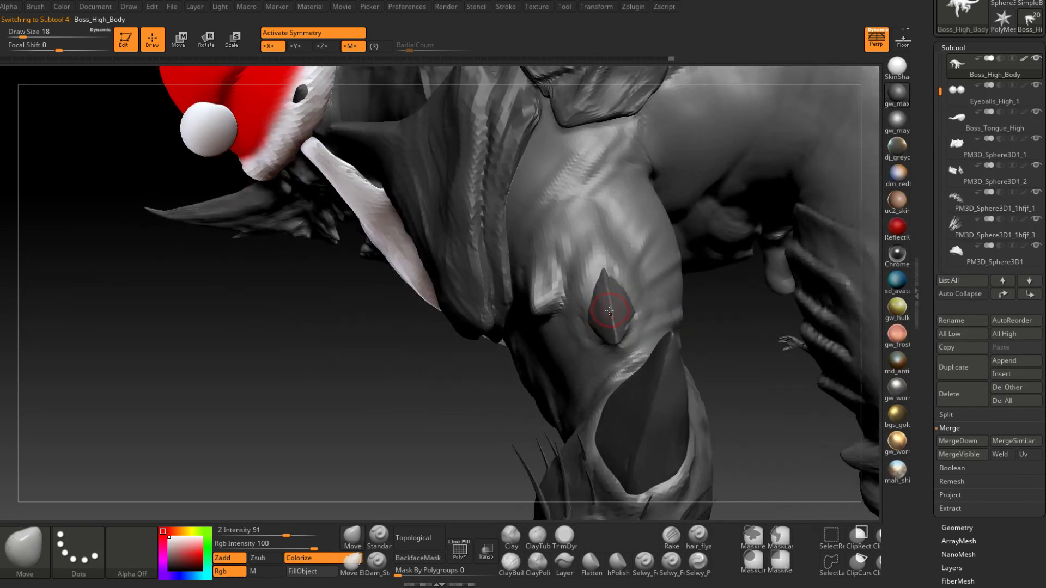
Step: Select the upper-arm spike and adjust its overall shape with the Move brush at draw size 65
left_click(605, 329, "alt")
mouse_move(512, 373)
right_mouse_down()
mouse_move(588, 309)
mouse_move(567, 294)
right_mouse_up()
key("space")
left_click_drag(567, 292, 584, 291)
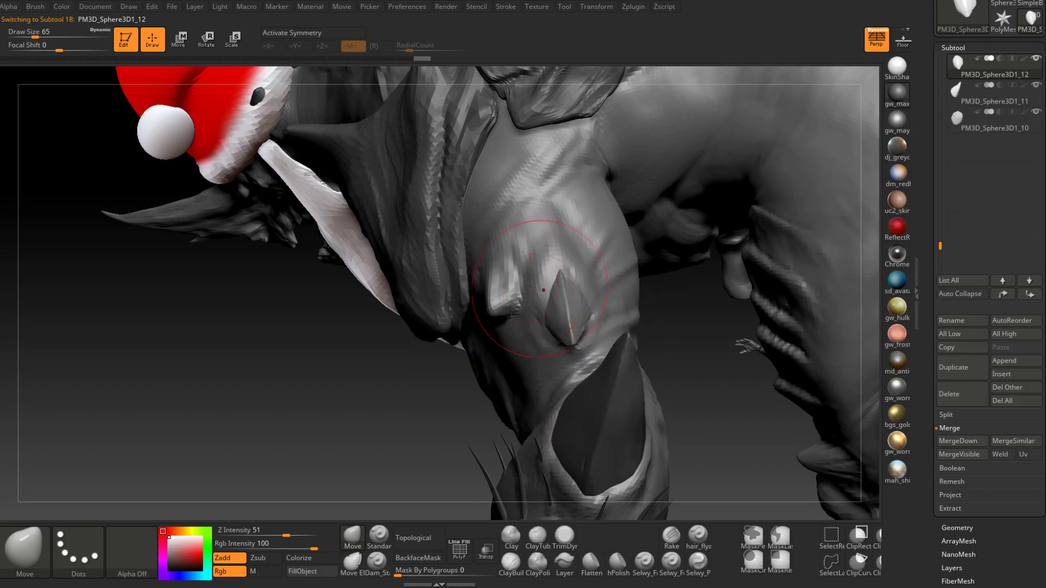
left_click_drag(537, 256, 528, 246)
Step: Select the body and pull the skin closer to the upper-arm spike with the Move brush at draw size 25
mouse_move(526, 284)
right_mouse_down()
mouse_move(545, 278)
mouse_move(600, 296)
mouse_move(556, 300)
mouse_move(545, 342)
mouse_move(562, 307)
mouse_move(600, 303)
mouse_move(578, 299)
right_mouse_up()
left_click(581, 305, "alt")
right_click(579, 299)
left_click_drag(578, 298, 561, 299)
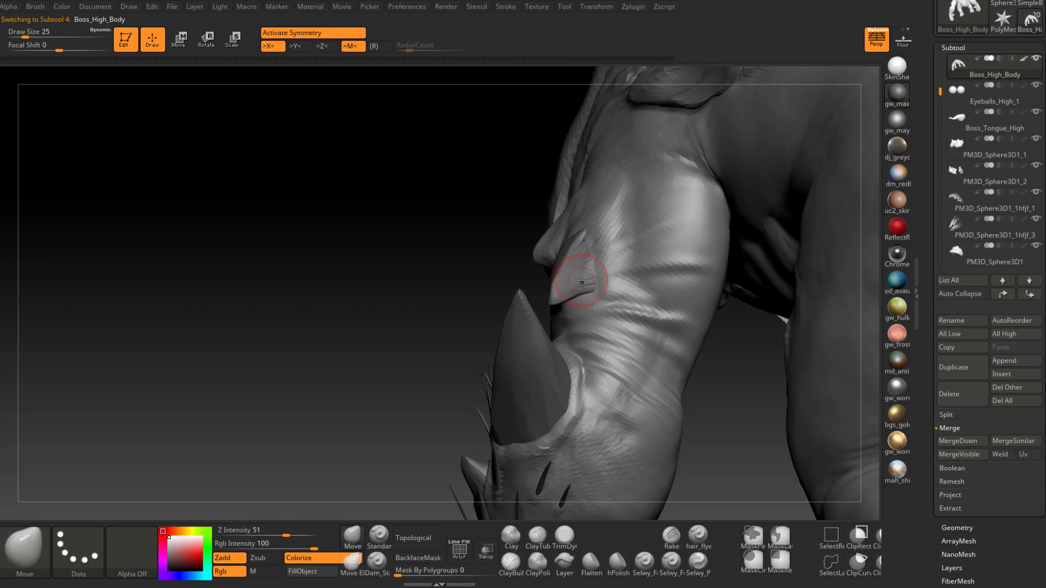
right_click_drag(553, 280, 603, 241)
Step: Build up skin around the upper-arm spike's base with ClayBuildup at draw size 17 and smooth the transition
left_click(511, 562)
right_click_drag(606, 299, 573, 294)
right_click(573, 294)
left_click_drag(573, 295, 567, 293)
mouse_move(576, 288)
right_mouse_down()
mouse_move(569, 228)
mouse_move(536, 261)
mouse_move(550, 281)
mouse_move(543, 298)
right_mouse_up()
left_click_drag(543, 298, 524, 261, "shift")
right_click_drag(531, 267, 561, 245)
left_click_drag(565, 236, 563, 286, "shift")
right_click_drag(563, 286, 567, 263)
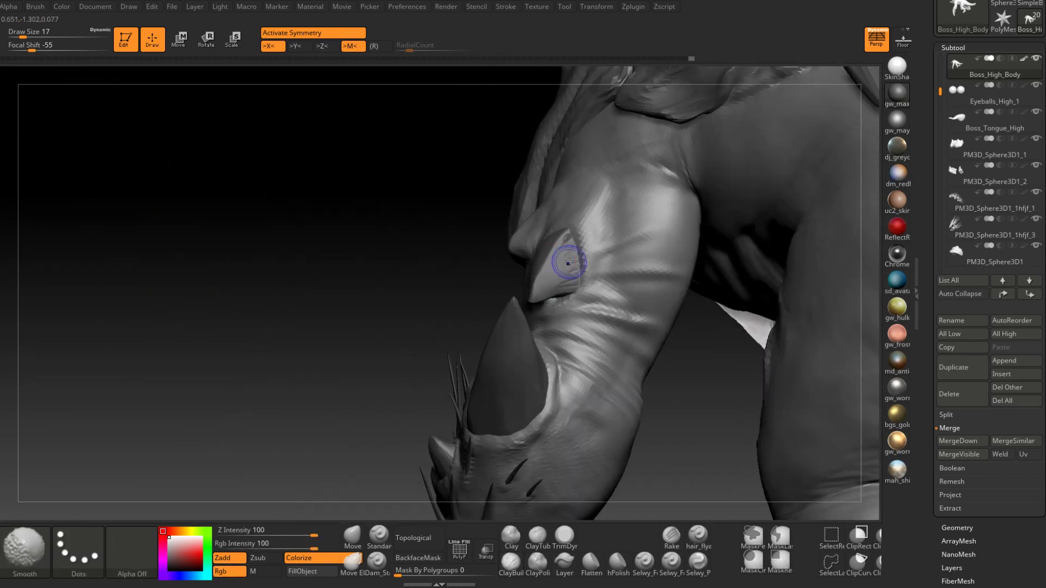
right_click_drag(548, 296, 569, 321)
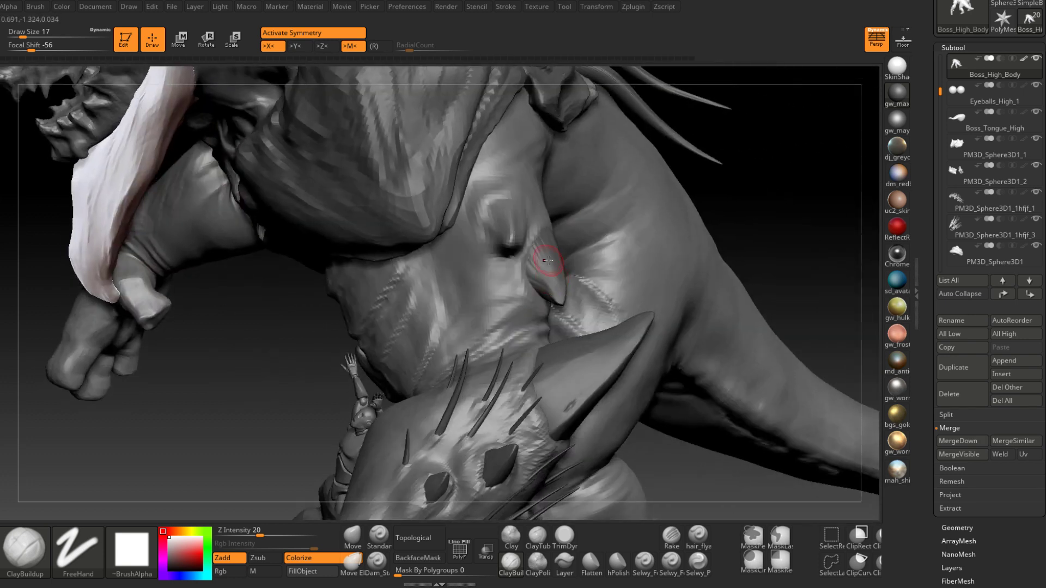
right_click_drag(539, 296, 510, 330, "alt")
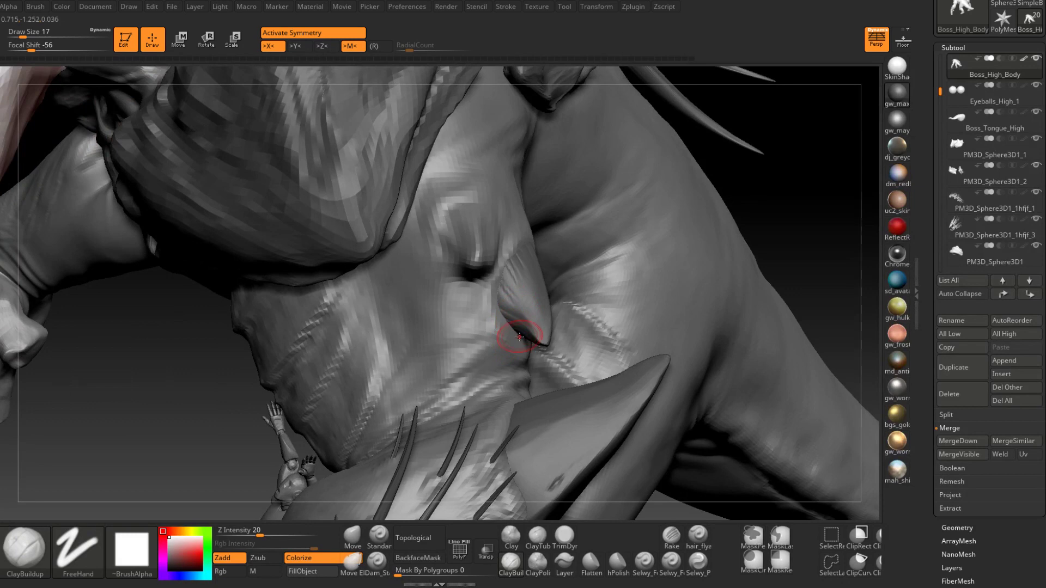
Step: Sculpt skin folds around the base of the upper-arm spike with ClayBuildup at draw size 14
mouse_move(520, 414)
right_mouse_down()
mouse_move(506, 325)
mouse_move(479, 334)
mouse_move(532, 310)
right_mouse_up()
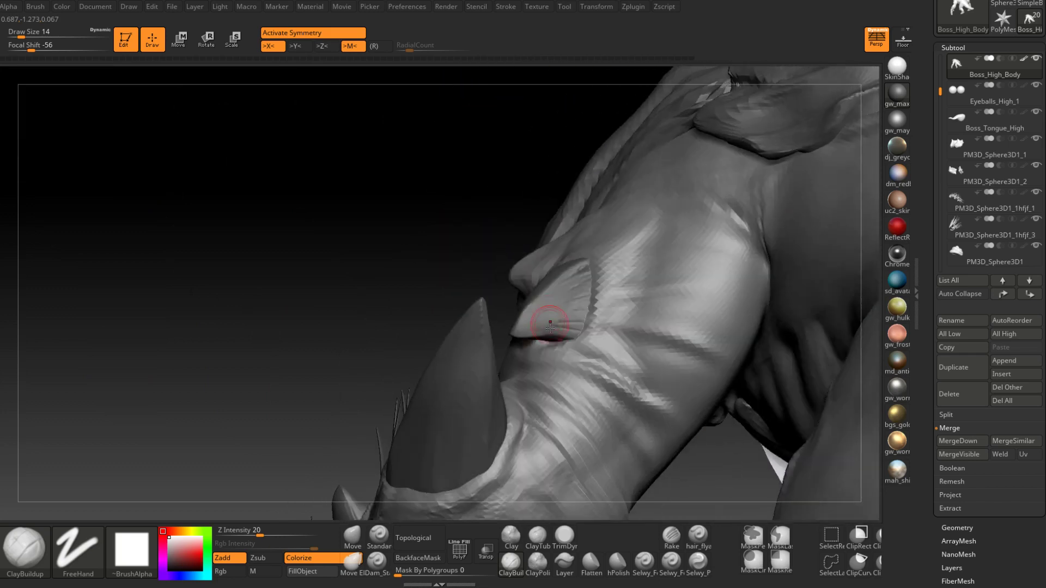
mouse_move(546, 347)
right_mouse_down()
mouse_move(427, 351)
mouse_move(546, 349)
mouse_move(463, 333)
mouse_move(564, 322)
mouse_move(539, 355)
mouse_move(605, 336)
right_mouse_up()
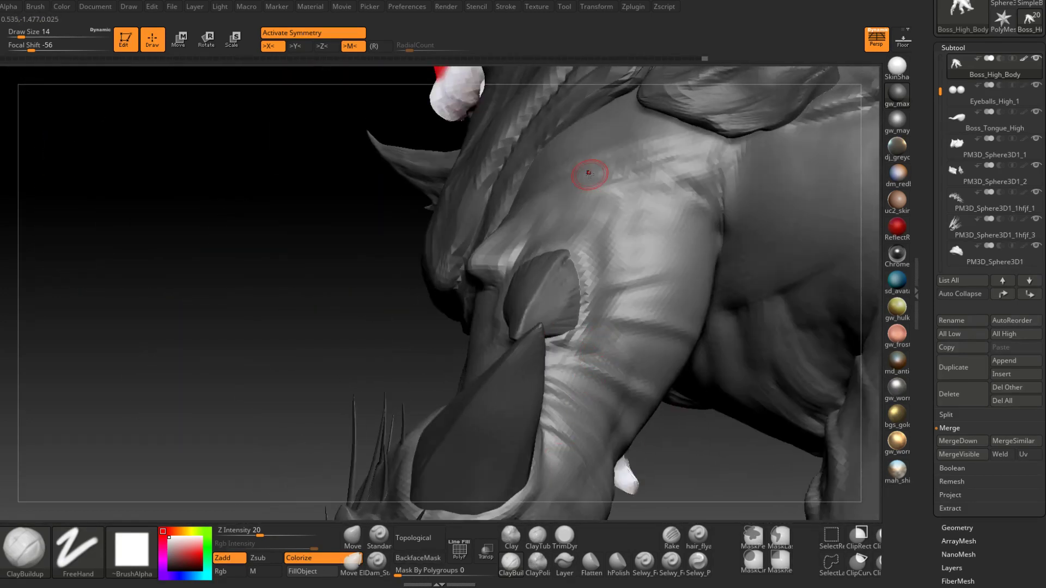
right_click_drag(589, 170, 563, 339)
mouse_move(591, 272)
right_mouse_down()
mouse_move(583, 229)
mouse_move(643, 272)
mouse_move(610, 289)
mouse_move(539, 283)
mouse_move(530, 315)
mouse_move(532, 327)
mouse_move(538, 297)
mouse_move(633, 329)
mouse_move(597, 344)
right_mouse_up()
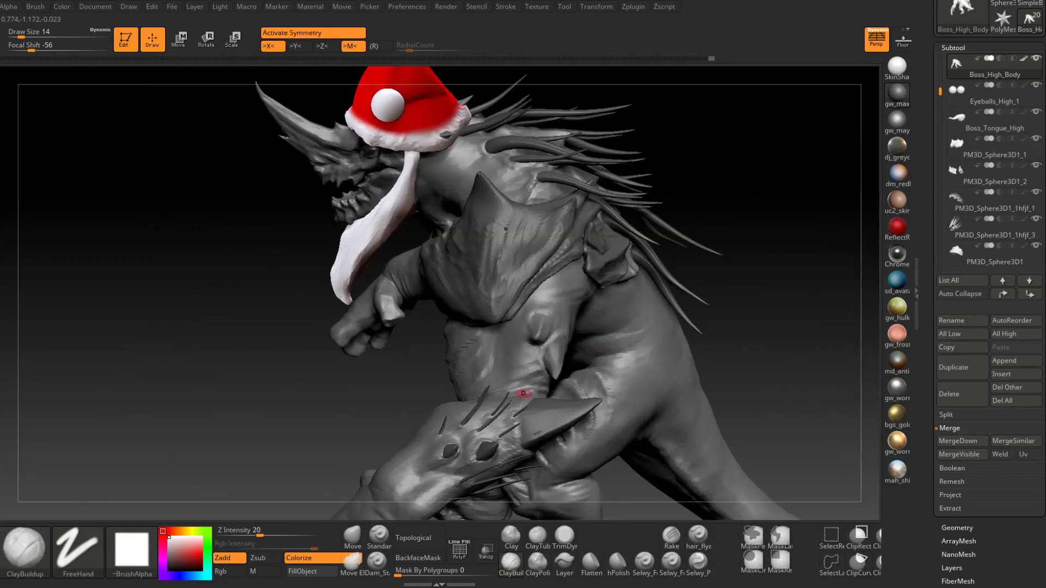
mouse_move(499, 372)
right_mouse_down()
mouse_move(490, 376)
mouse_move(519, 361)
right_mouse_up()
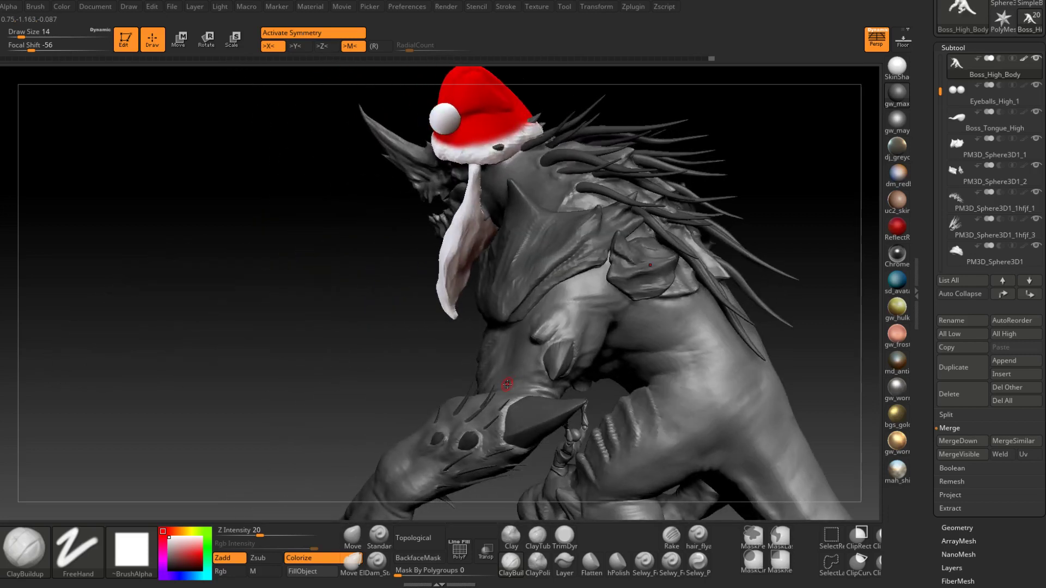
Step: Duplicate the Santa hat's white pompom and move the copy down over the hat's fur trim
mouse_move(579, 329)
right_mouse_down()
mouse_move(576, 285)
mouse_move(555, 378)
mouse_move(584, 402)
mouse_move(631, 335)
mouse_move(647, 369)
mouse_move(609, 368)
mouse_move(520, 271)
mouse_move(610, 321)
mouse_move(569, 306)
mouse_move(685, 348)
right_mouse_up()
left_click(559, 376, "alt")
right_click_drag(410, 311, 550, 283)
left_click(529, 178, "alt")
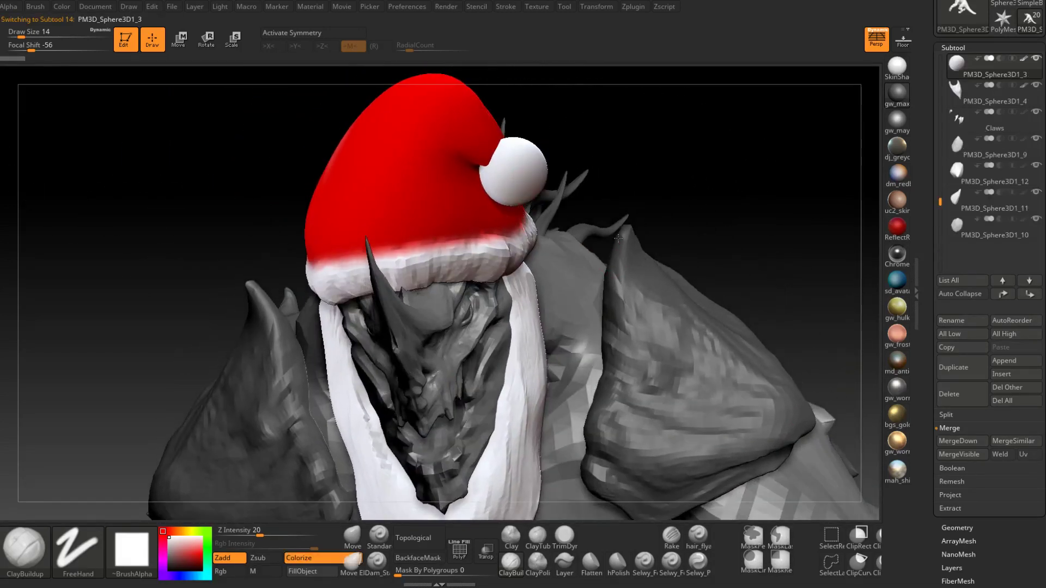
right_click_drag(618, 240, 853, 302)
left_click(963, 368)
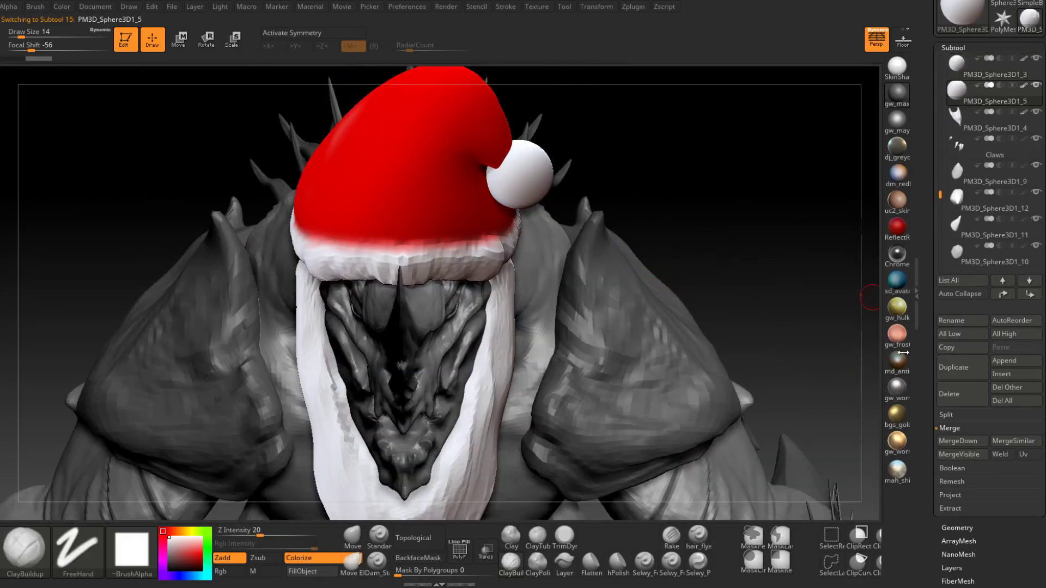
key("w")
left_click_drag(518, 174, 510, 209)
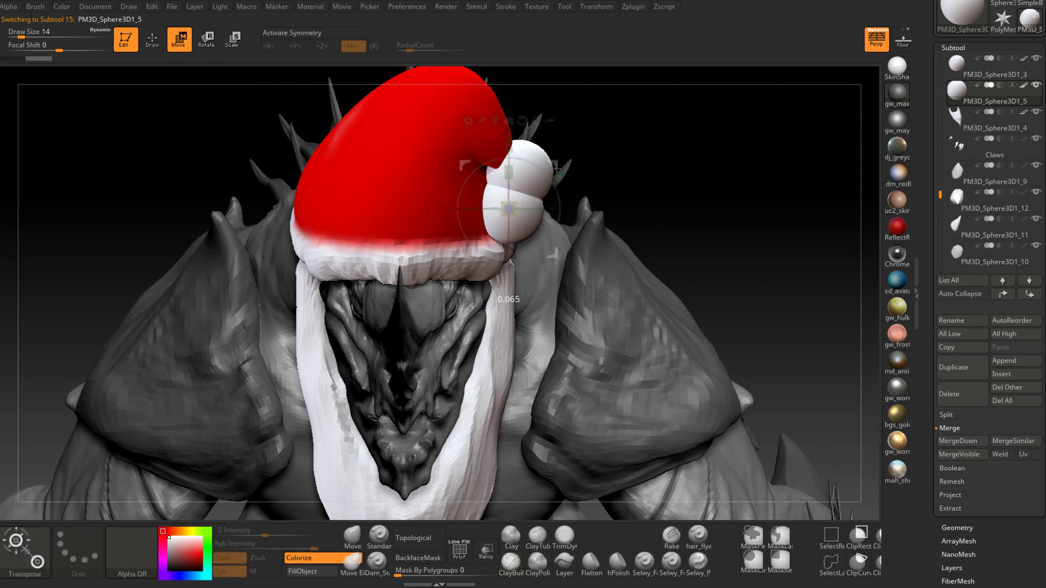
Step: Shrink the pompom copy and position it above the creature's eye, just under the hat's brim
right_click_drag(536, 229, 439, 200)
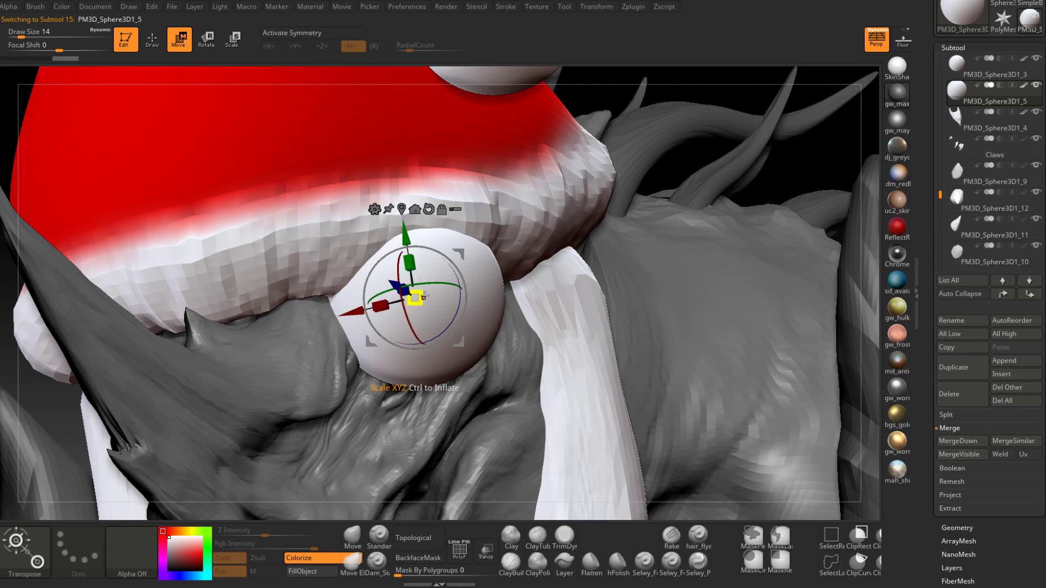
right_click_drag(485, 332, 443, 258)
left_click_drag(412, 284, 408, 287)
mouse_move(414, 291)
right_mouse_down()
mouse_move(473, 330)
mouse_move(505, 385)
mouse_move(418, 342)
right_mouse_up()
Step: Pull the small white sphere into an oval along the brow with the Move brush at draw size 29
key("q")
left_click_drag(418, 342, 362, 345)
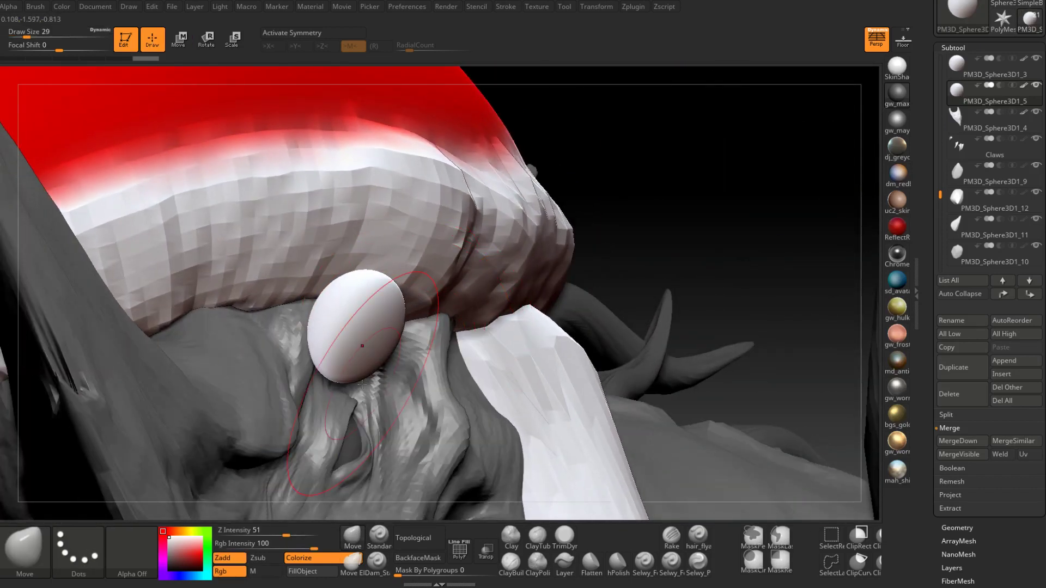
right_click_drag(256, 397, 403, 356)
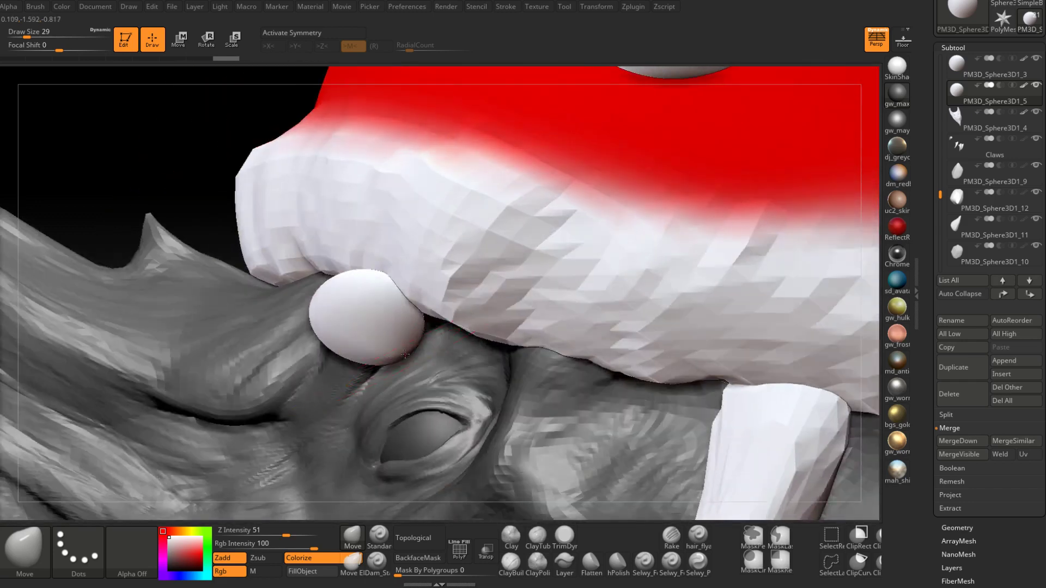
right_click_drag(429, 298, 364, 337)
left_click_drag(432, 276, 406, 294)
mouse_move(406, 294)
right_mouse_down()
mouse_move(387, 269)
mouse_move(407, 280)
right_mouse_up()
left_click_drag(422, 296, 418, 308)
Step: Stretch the white shape into an elongated eyebrow above the eye with the Move brush at draw size 18
key("space")
left_click(416, 315)
right_click_drag(416, 315, 418, 299)
left_click_drag(415, 306, 414, 294)
right_click_drag(406, 298, 427, 308)
left_click_drag(417, 308, 413, 298)
left_click_drag(334, 321, 325, 338)
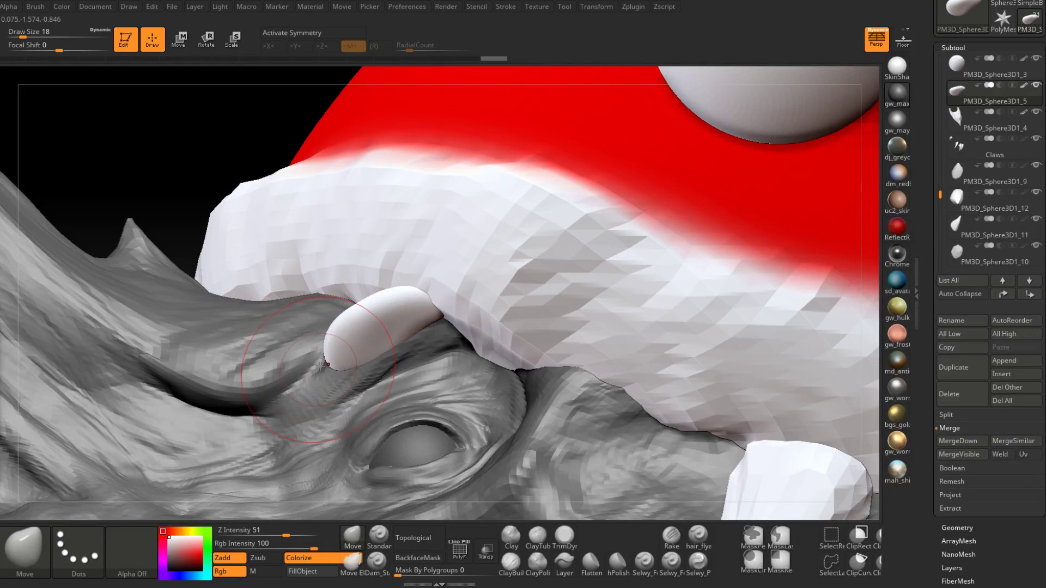
Step: Flatten and sharpen the white eyebrow's surface with TrimDynamic at draw size 11
mouse_move(320, 366)
right_mouse_down()
mouse_move(455, 338)
mouse_move(405, 354)
mouse_move(437, 355)
right_mouse_up()
left_click(564, 536)
left_click_drag(381, 313, 357, 340)
key("space")
left_click_drag(366, 336, 372, 336)
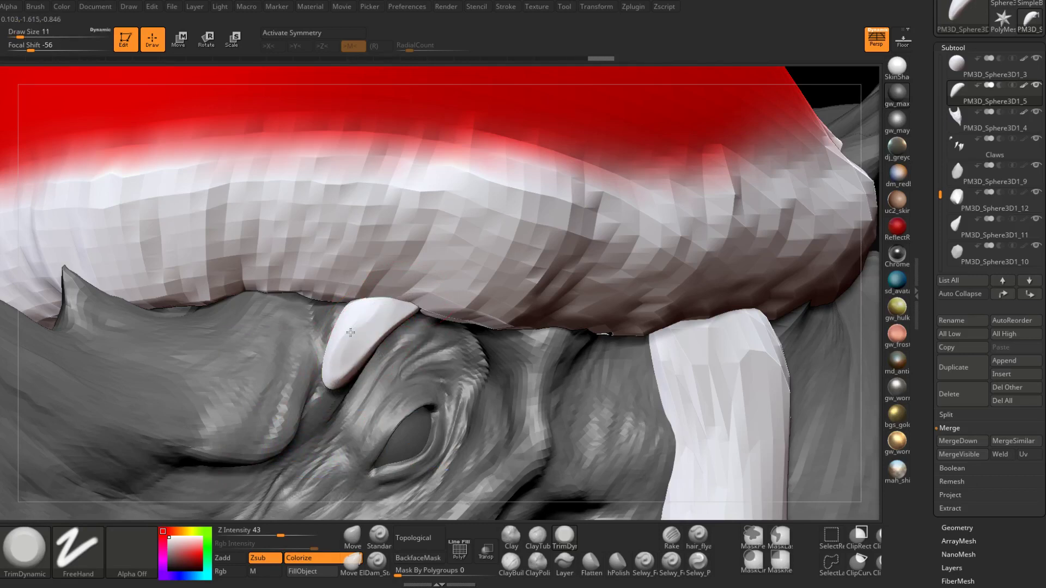
right_click_drag(364, 312, 400, 332)
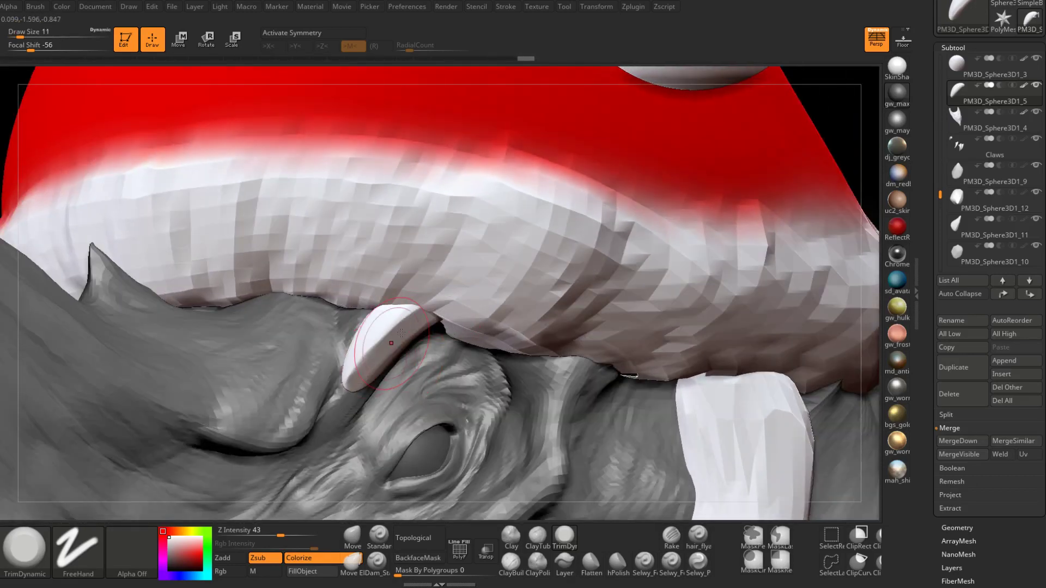
right_click_drag(372, 354, 514, 375)
Step: Duplicate the upper-arm spike and place the copy beside the original on the upper arm
left_click(452, 267, "alt")
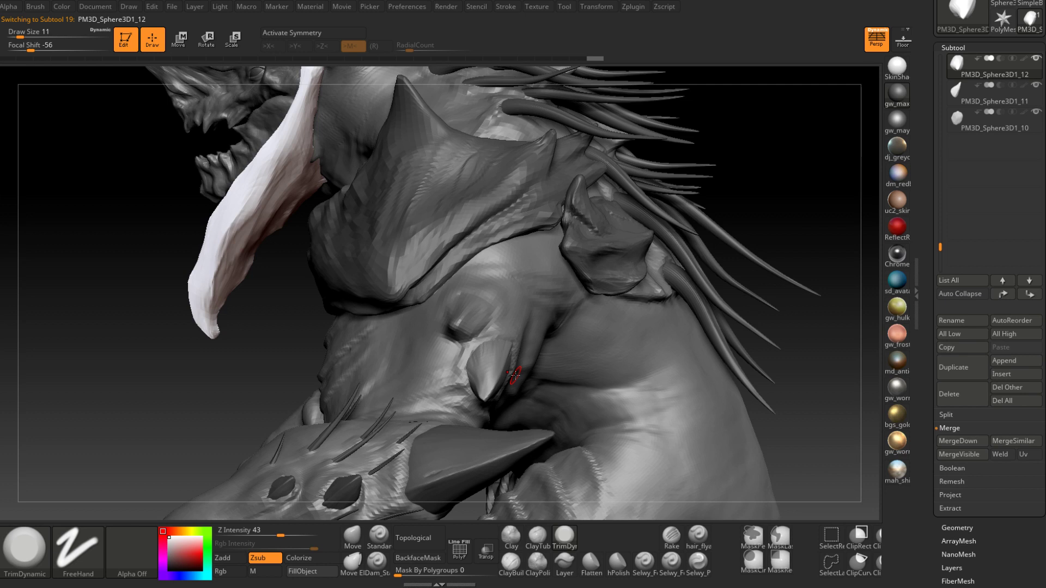
left_click(954, 367)
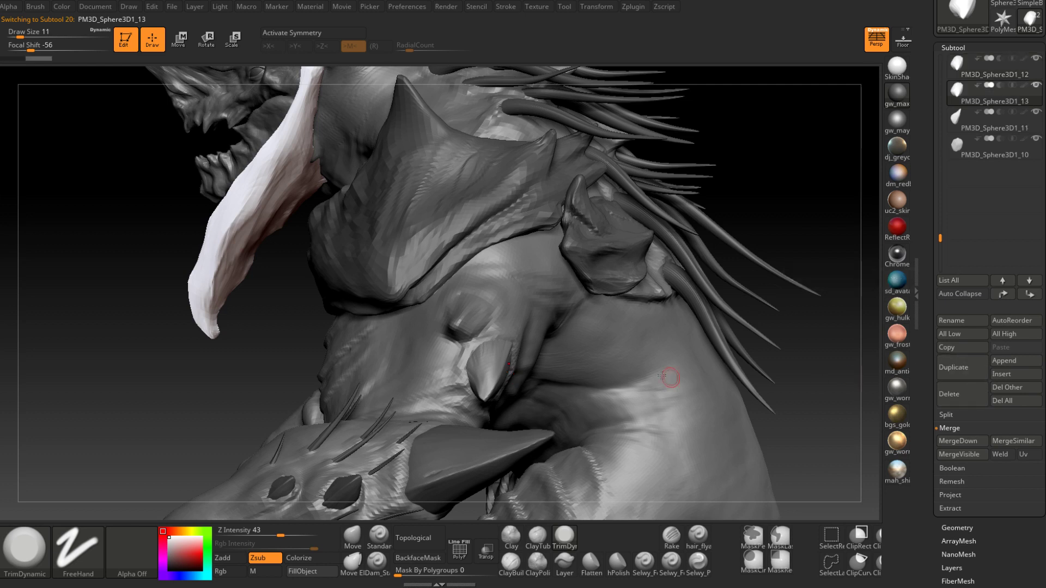
right_click_drag(669, 376, 583, 325)
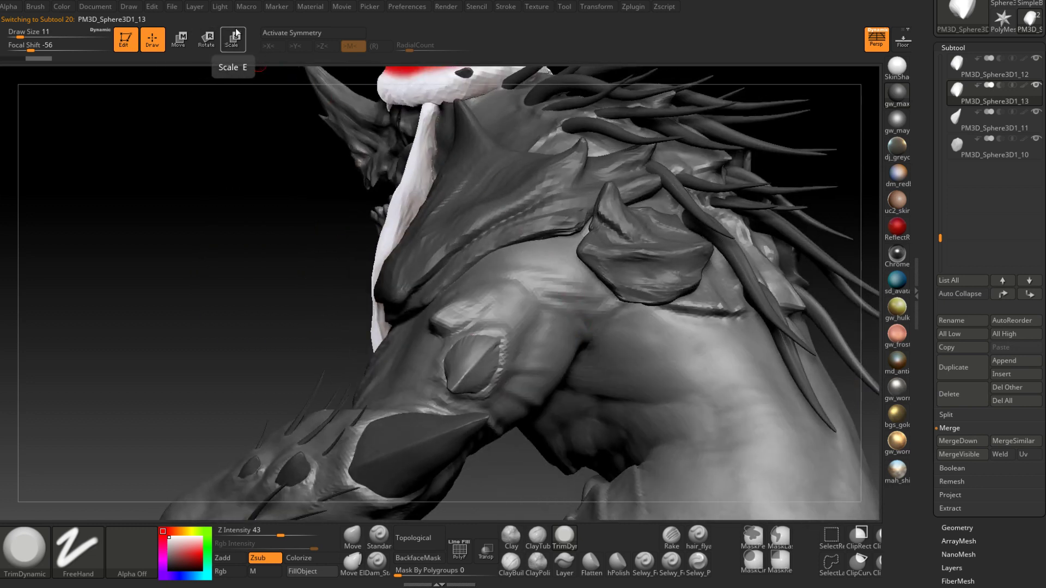
left_click(236, 41)
right_click_drag(479, 283, 506, 348)
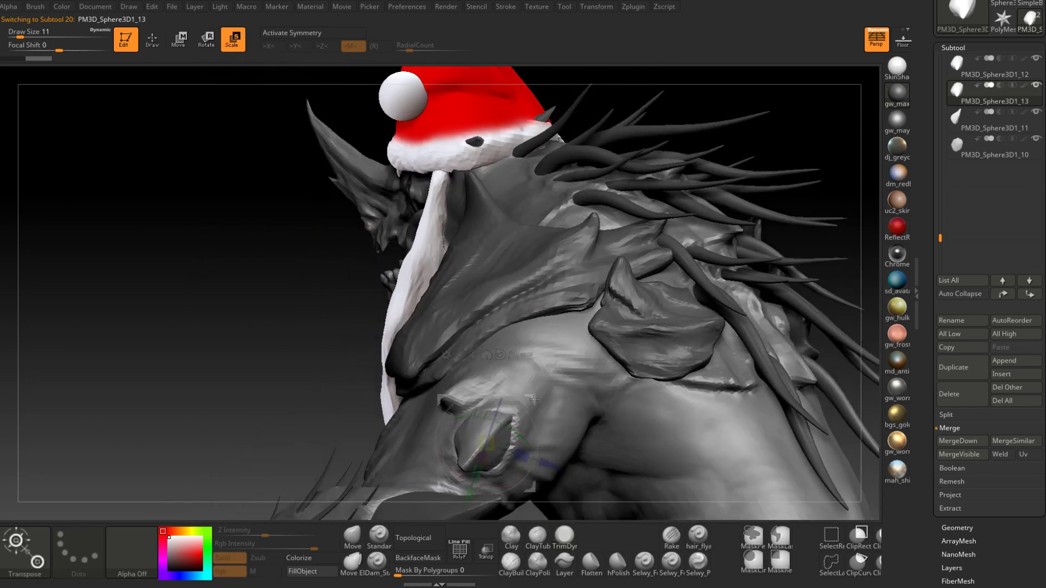
mouse_move(516, 349)
right_mouse_down()
mouse_move(531, 344)
mouse_move(498, 403)
mouse_move(561, 358)
mouse_move(526, 333)
mouse_move(490, 376)
right_mouse_up()
Step: Reshape the new upper-arm spike copy with the Move brush, raising the draw size to 54
left_click(353, 536)
mouse_move(414, 381)
right_mouse_down()
mouse_move(442, 403)
mouse_move(457, 399)
right_mouse_up()
key("space")
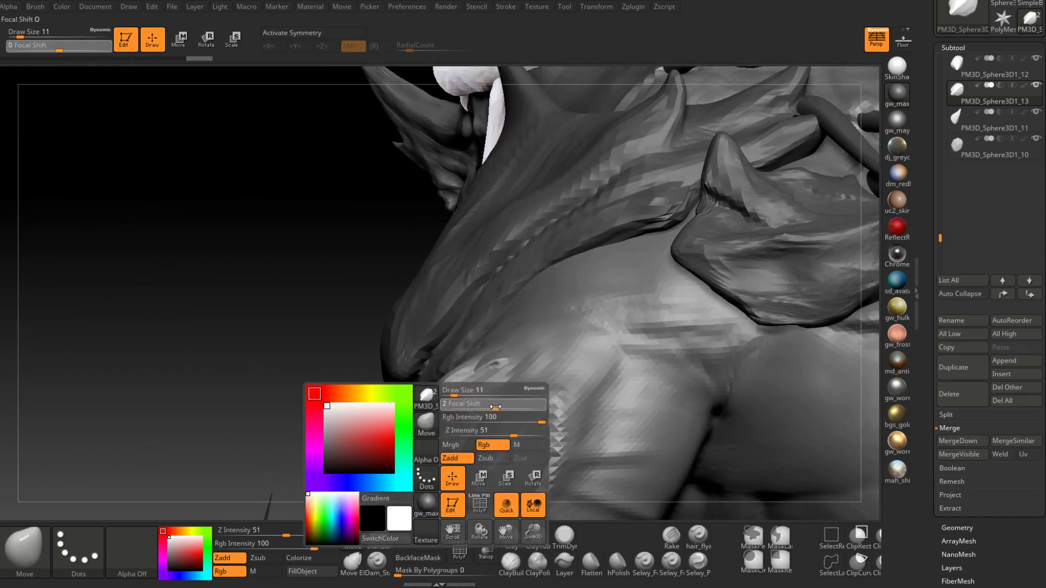
key("space")
left_click_drag(474, 399, 485, 399)
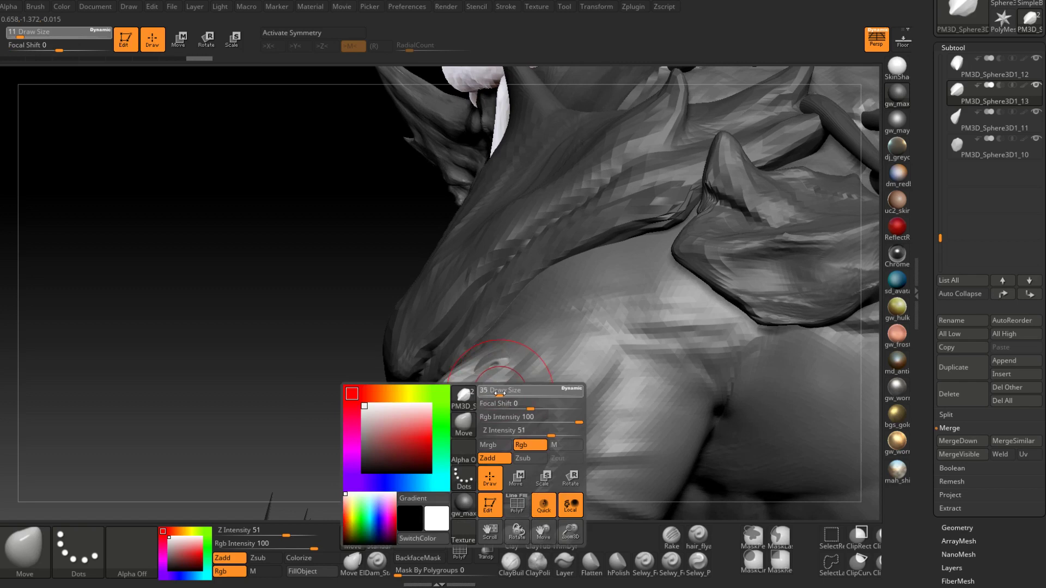
left_click_drag(394, 390, 391, 388)
mouse_move(381, 398)
right_mouse_down()
mouse_move(277, 416)
mouse_move(217, 462)
mouse_move(194, 512)
right_mouse_up()
left_click_drag(433, 393, 429, 401)
mouse_move(428, 401)
right_mouse_down()
mouse_move(478, 387)
mouse_move(469, 380)
right_mouse_up()
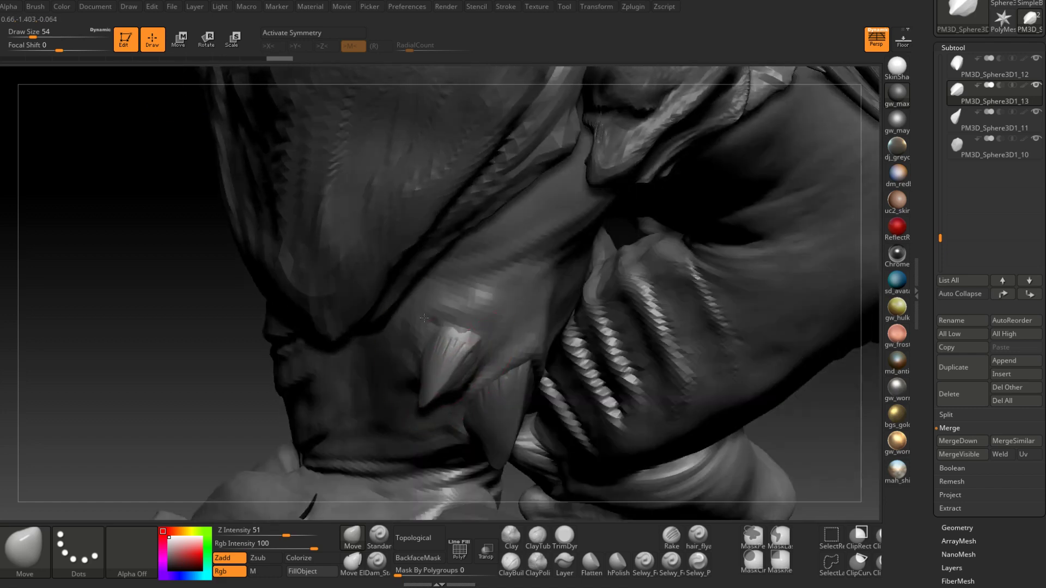
mouse_move(449, 323)
right_mouse_down()
mouse_move(463, 380)
mouse_move(449, 370)
mouse_move(442, 305)
mouse_move(474, 264)
mouse_move(462, 337)
right_mouse_up()
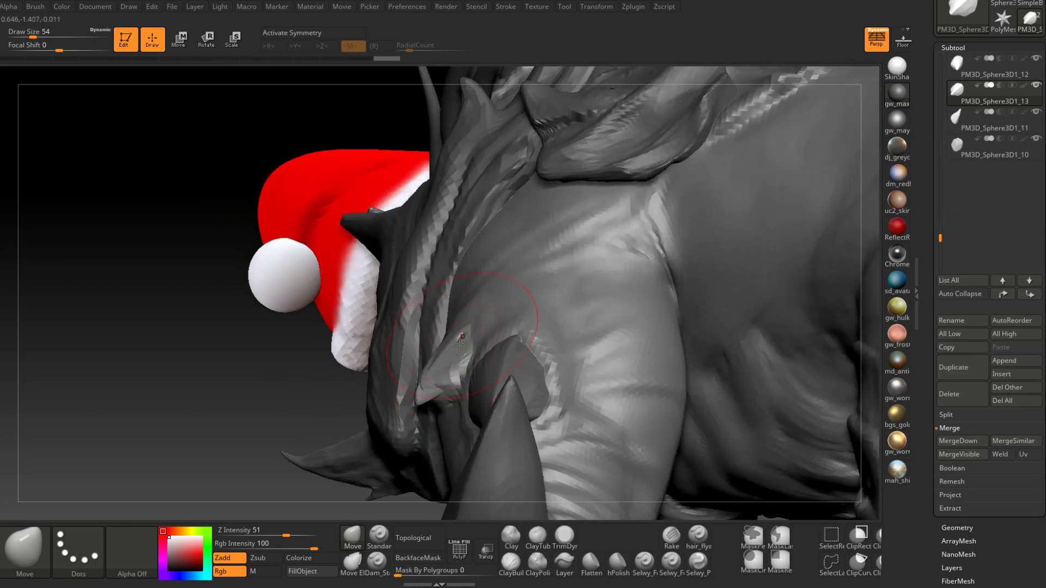
mouse_move(428, 393)
right_mouse_down()
mouse_move(447, 381)
mouse_move(476, 405)
right_mouse_up()
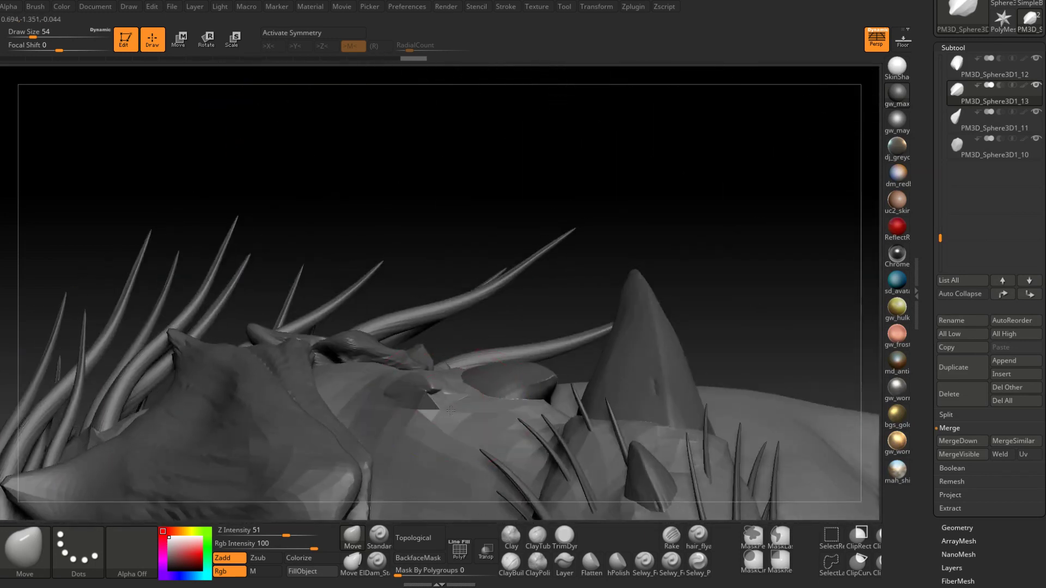
Step: Adjust the spike copy with the Move brush at focal shift -61 and set the focal shift back to 0
key("space")
left_click_drag(475, 404, 442, 404)
right_click_drag(442, 404, 476, 406)
key("space")
left_click_drag(446, 404, 478, 409)
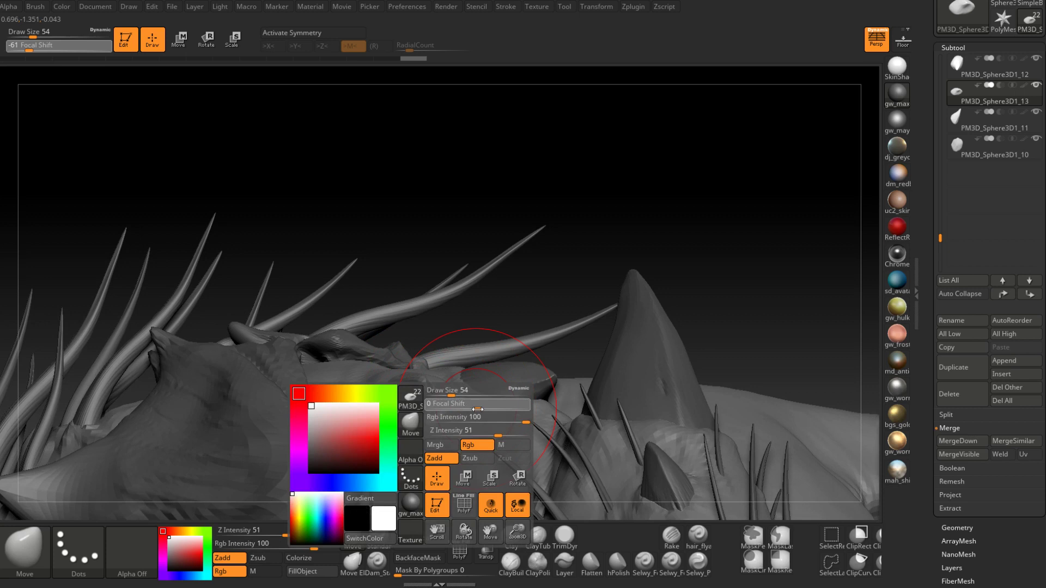
Step: Select the body, pull the skin around the new spike at draw size 22 and smooth it at draw size 17
mouse_move(479, 409)
right_mouse_down()
mouse_move(476, 430)
mouse_move(496, 349)
right_mouse_up()
left_click(472, 411, "alt")
key("space")
left_click_drag(496, 347, 487, 346)
right_click_drag(492, 300, 496, 309)
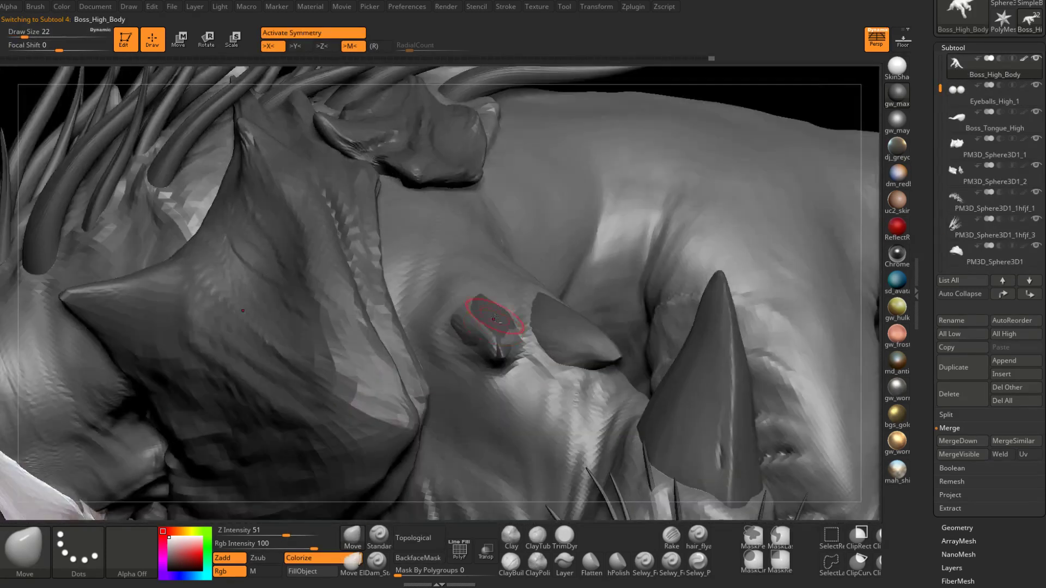
key("shift")
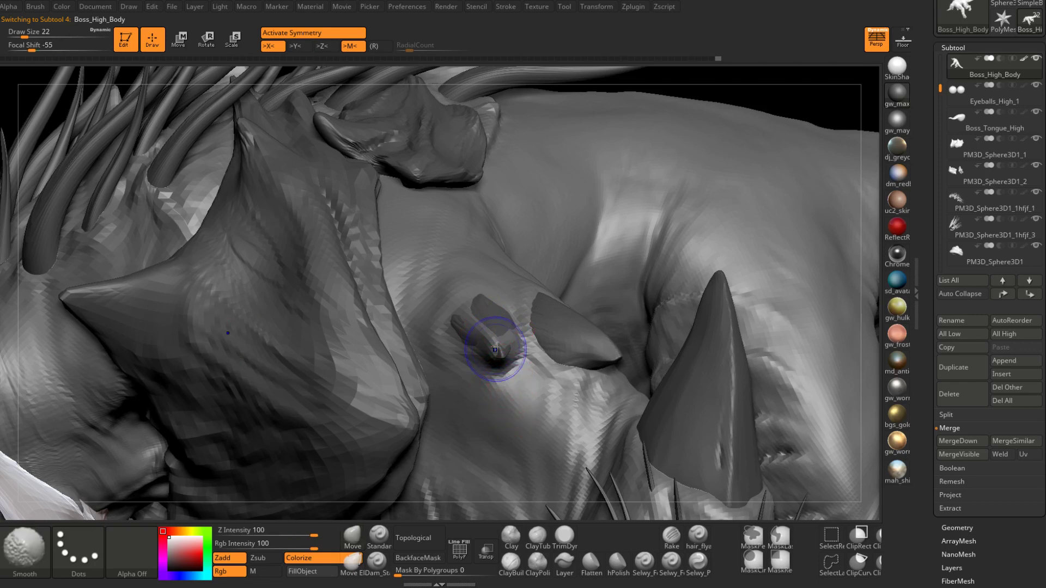
mouse_move(491, 339)
right_mouse_down()
mouse_move(480, 345)
mouse_move(498, 352)
right_mouse_up()
key("space")
left_click_drag(499, 351, 494, 351)
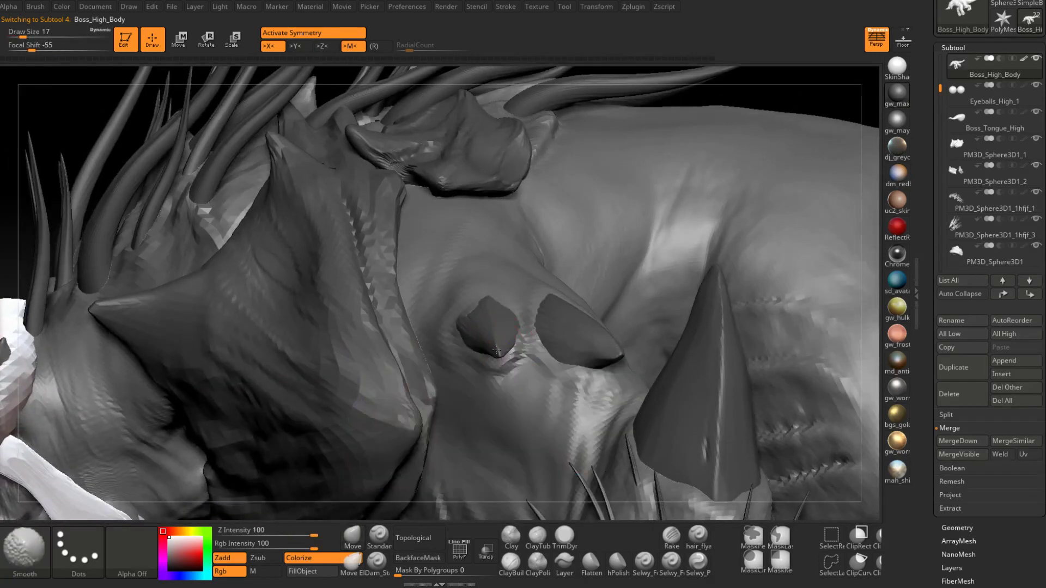
Step: Build up skin around the new upper-arm spike with ClayBuildup at draw sizes 17 and 23
right_click_drag(500, 333, 517, 378)
key("b")
key("c")
key("b")
mouse_move(482, 278)
right_mouse_down("alt")
mouse_move(475, 327)
mouse_move(487, 283)
mouse_move(459, 326)
mouse_move(473, 353)
mouse_move(523, 348)
mouse_move(499, 363)
mouse_move(475, 348)
mouse_move(462, 307)
mouse_move(508, 298)
right_mouse_up("alt")
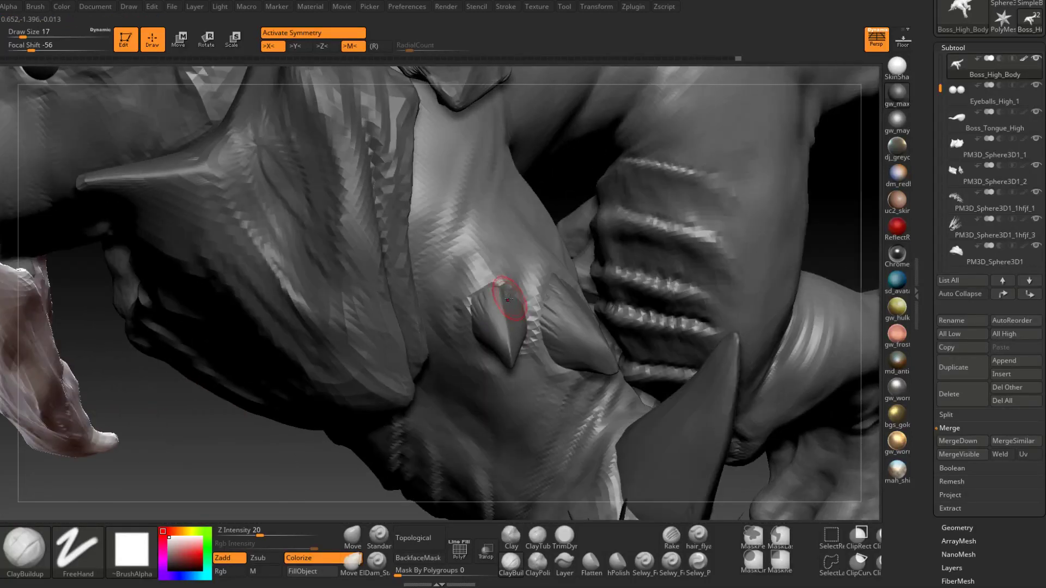
right_click_drag(471, 331, 458, 316)
key("space")
left_click_drag(458, 313, 462, 313)
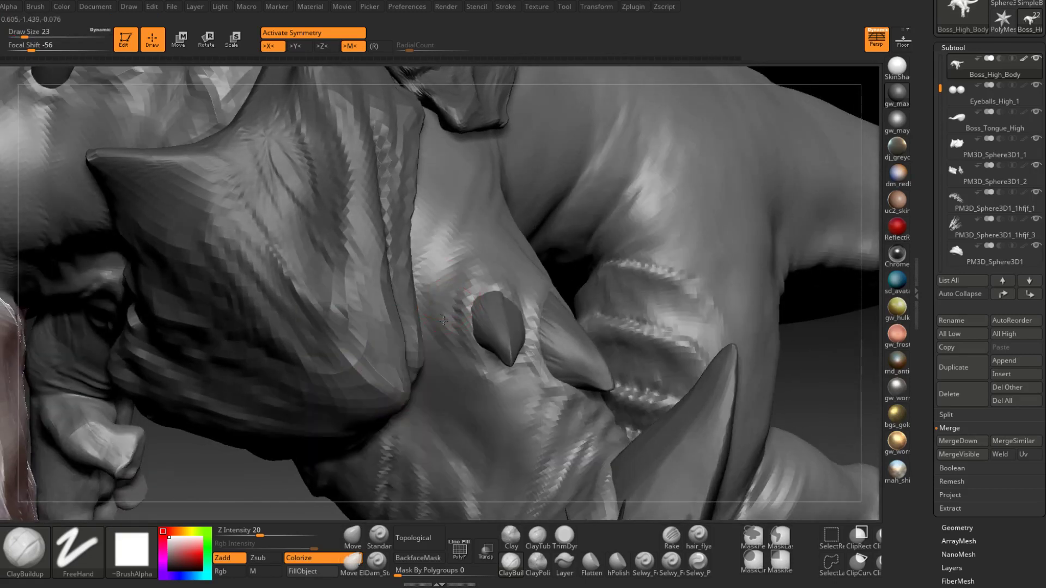
right_click_drag(456, 353, 466, 297)
Step: Build up the upper arm's surface above the two spikes with ClayBuildup at draw size 29
mouse_move(480, 245)
right_mouse_down()
mouse_move(486, 273)
mouse_move(489, 262)
right_mouse_up()
key("s")
left_click_drag(491, 260, 492, 261)
mouse_move(491, 256)
right_mouse_down()
mouse_move(501, 275)
mouse_move(495, 261)
mouse_move(488, 267)
right_mouse_up()
key("space")
left_click_drag(489, 267, 487, 267)
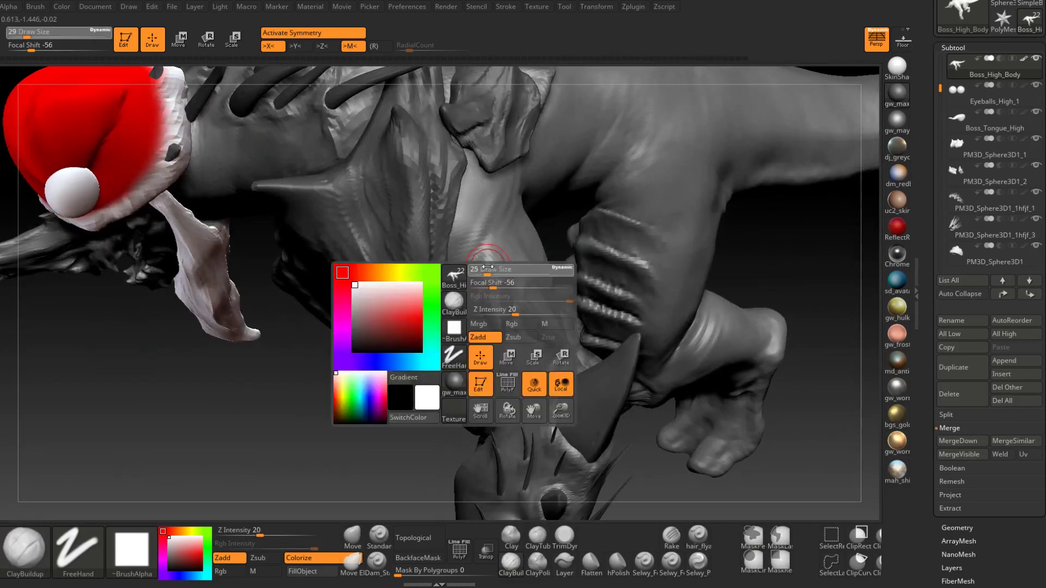
mouse_move(489, 278)
right_mouse_down()
mouse_move(501, 260)
mouse_move(503, 272)
right_mouse_up()
Step: Refine the skin between and above the two upper-arm spikes with ClayBuildup at draw size 22
key("ctrl")
key("space")
left_click_drag(502, 269, 497, 260)
mouse_move(496, 261)
right_mouse_down()
mouse_move(513, 251)
mouse_move(458, 289)
right_mouse_up()
key("ctrl")
mouse_move(459, 354)
right_mouse_down()
mouse_move(458, 424)
mouse_move(511, 435)
mouse_move(493, 424)
right_mouse_up()
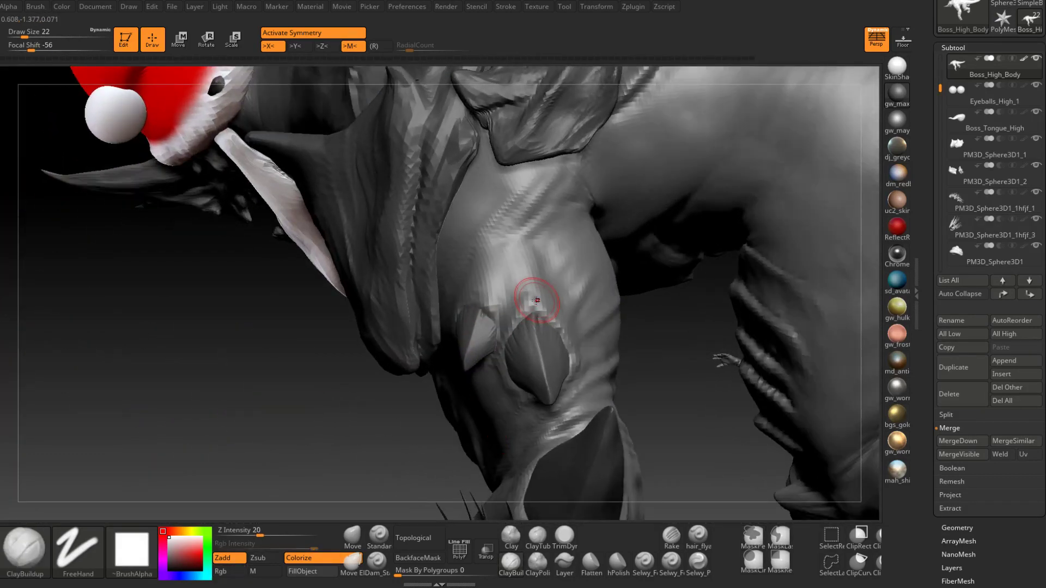
Step: Add clay at draw size 20 above the upper-arm spikes and smooth it into the surrounding skin
right_click_drag(536, 300, 533, 300)
left_click_drag(534, 301, 532, 300)
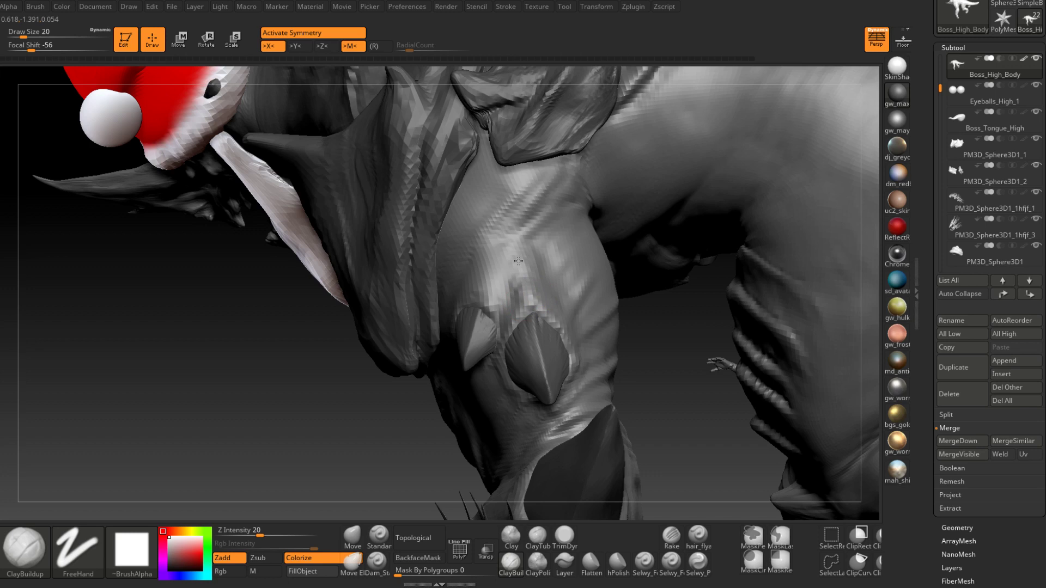
key("shift")
left_click_drag(530, 270, 531, 292, "shift")
mouse_move(550, 305)
right_mouse_down()
mouse_move(523, 321)
mouse_move(517, 313)
mouse_move(539, 306)
mouse_move(527, 330)
mouse_move(535, 294)
mouse_move(525, 281)
right_mouse_up()
key("shift")
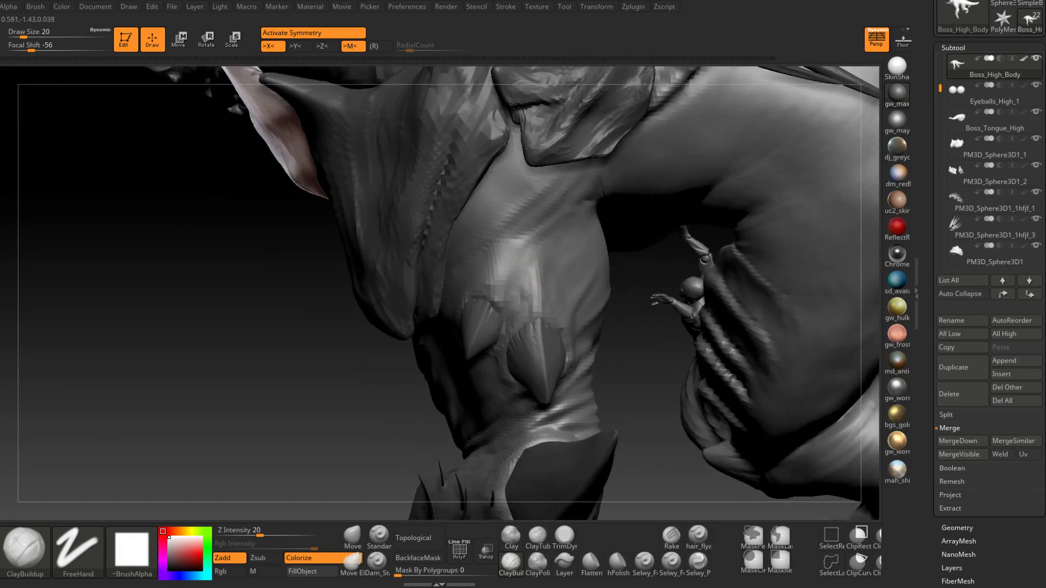
right_click_drag(518, 325, 498, 315)
left_click_drag(525, 282, 552, 291, "shift")
mouse_move(552, 291)
right_mouse_down()
mouse_move(611, 313)
mouse_move(592, 325)
mouse_move(593, 312)
mouse_move(553, 285)
mouse_move(577, 322)
mouse_move(508, 364)
right_mouse_up()
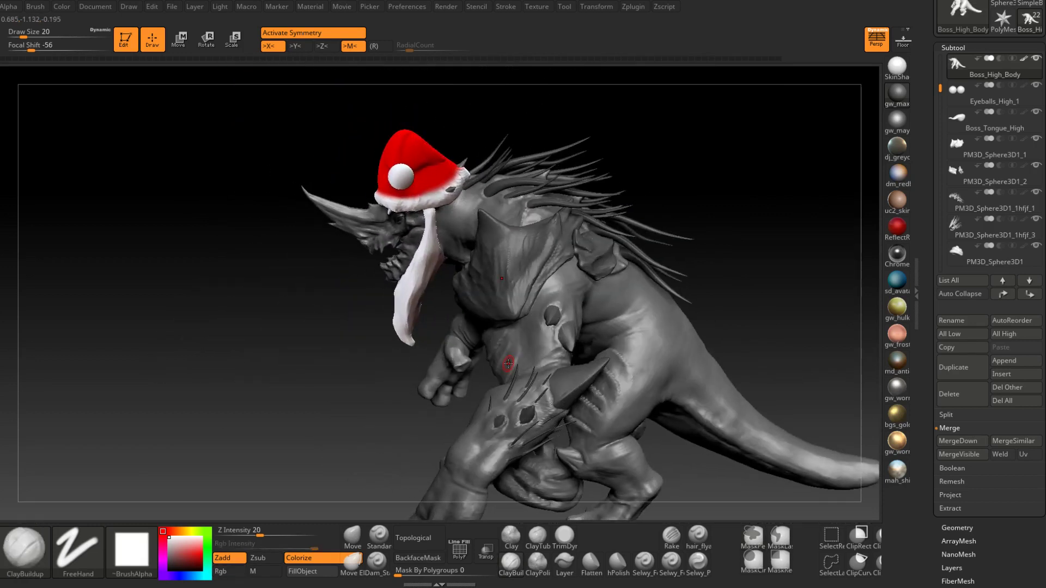
mouse_move(508, 364)
right_mouse_down()
mouse_move(626, 351)
mouse_move(658, 336)
mouse_move(616, 322)
right_mouse_up()
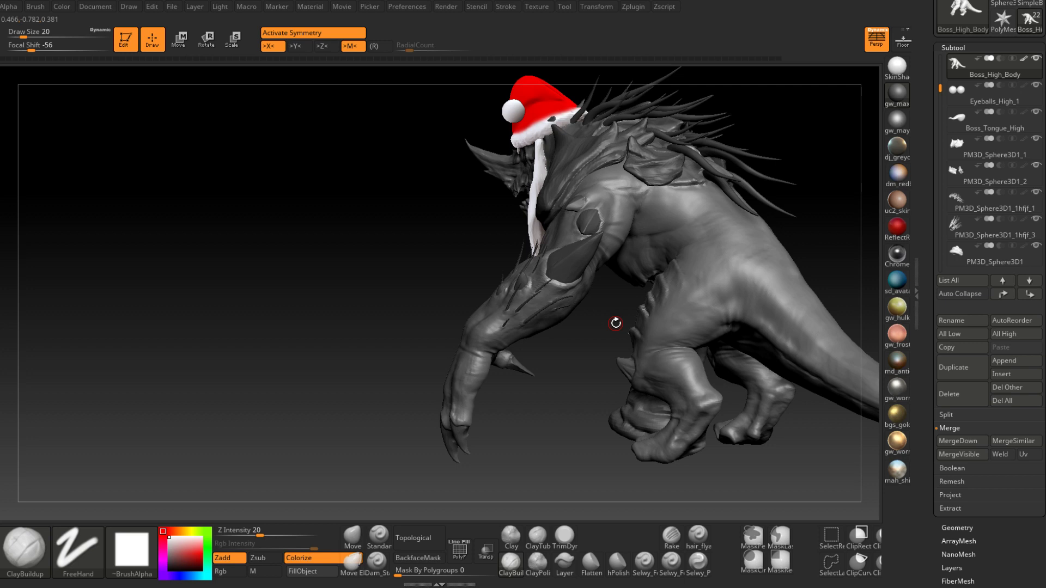
right_click_drag(616, 323, 728, 258)
right_click_drag(707, 270, 617, 266, "alt")
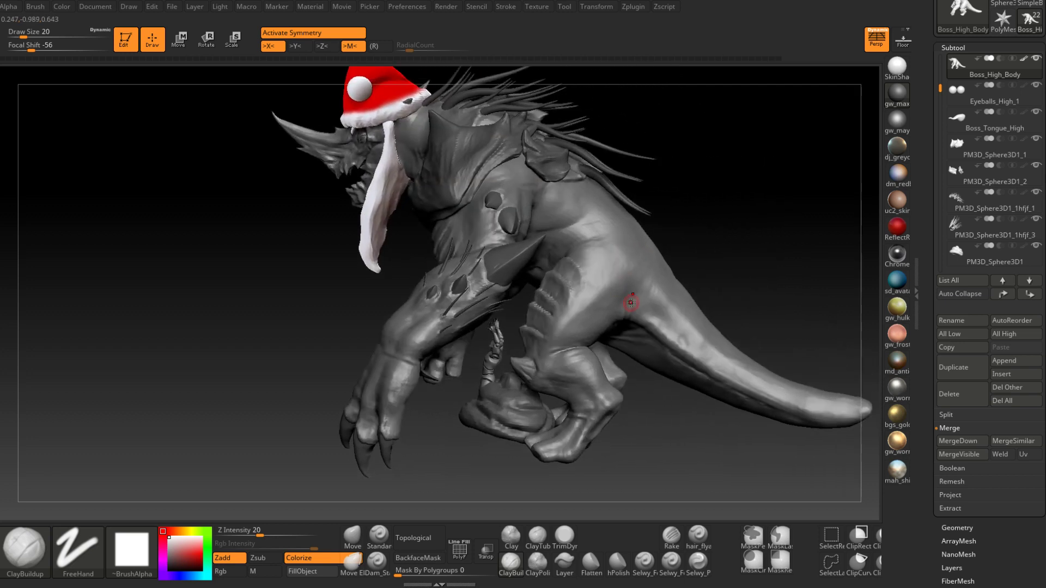
Step: Merge the separate arm spike subtools, from PM3D_Sphere3D1_9 down through PM3D_Sphere3D1_10, into one subtool
mouse_move(599, 300)
right_mouse_down()
mouse_move(570, 295)
mouse_move(641, 323)
mouse_move(583, 357)
mouse_move(603, 368)
mouse_move(658, 303)
mouse_move(562, 418)
right_mouse_up()
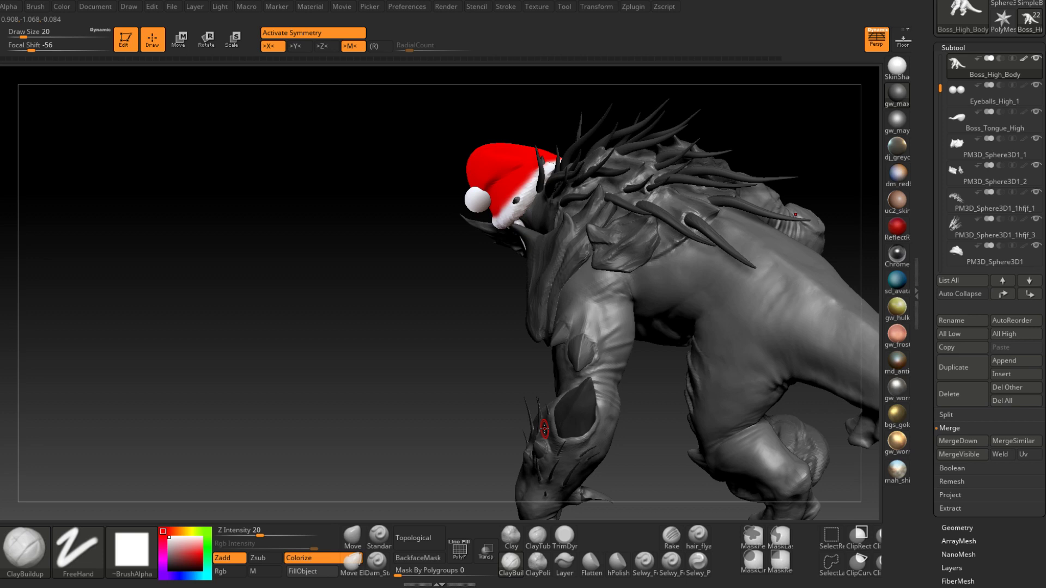
left_click_drag(544, 429, 607, 256)
mouse_move(633, 297)
right_mouse_down("ctrl")
mouse_move(648, 316)
mouse_move(675, 322)
mouse_move(659, 314)
mouse_move(658, 292)
mouse_move(648, 343)
mouse_move(656, 337)
mouse_move(626, 360)
mouse_move(599, 343)
mouse_move(645, 362)
mouse_move(555, 373)
mouse_move(598, 367)
mouse_move(611, 260)
mouse_move(591, 317)
right_mouse_up("ctrl")
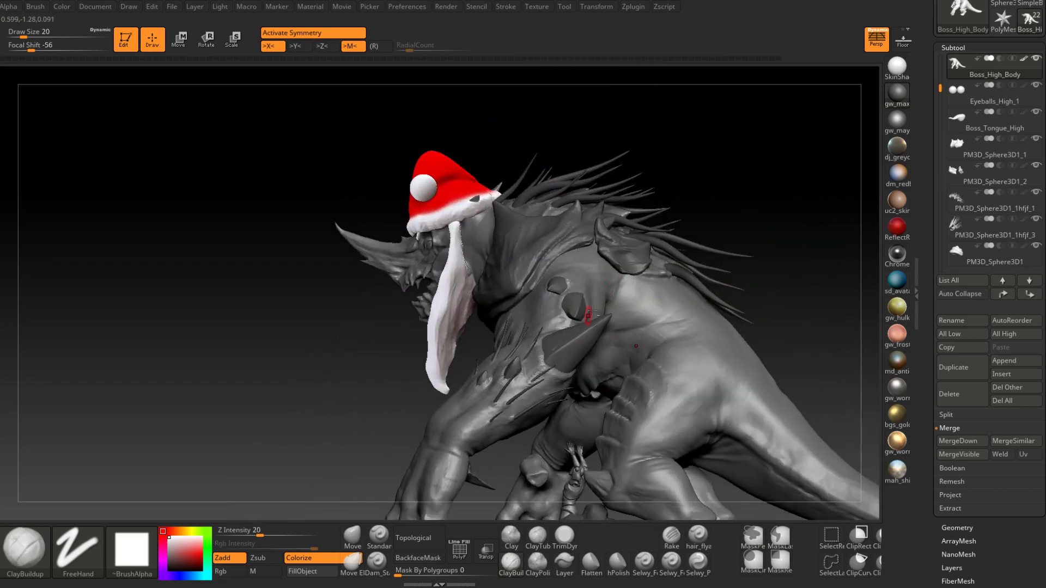
left_click_drag(939, 88, 941, 194)
left_click(980, 146)
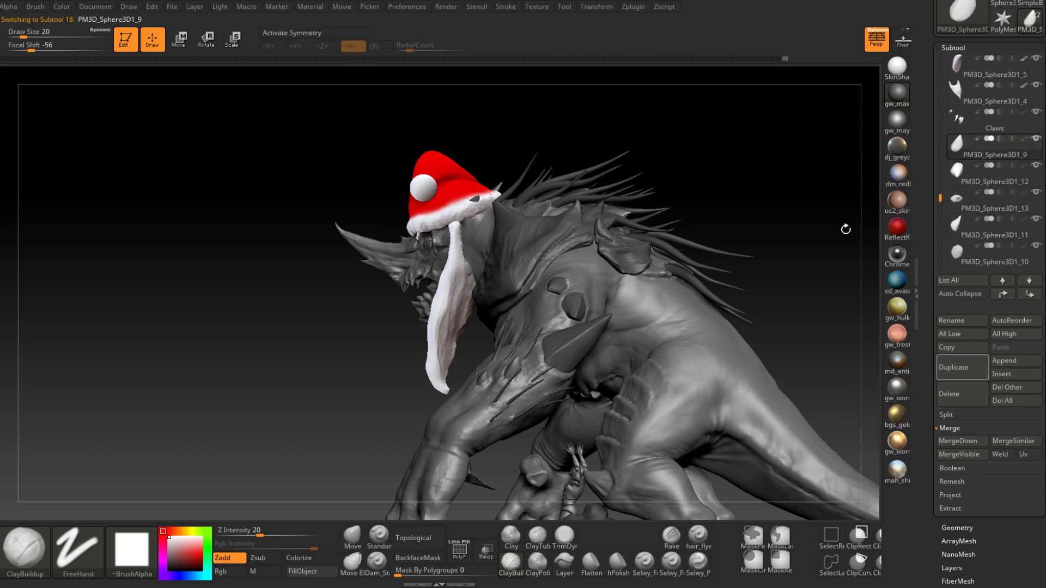
right_click_drag(873, 207, 808, 238)
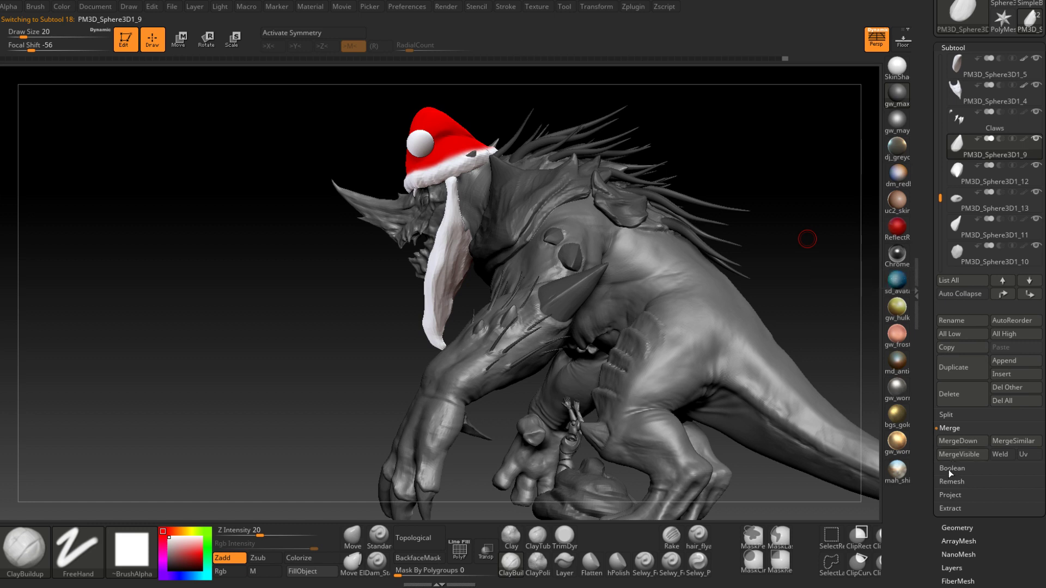
left_click(967, 442)
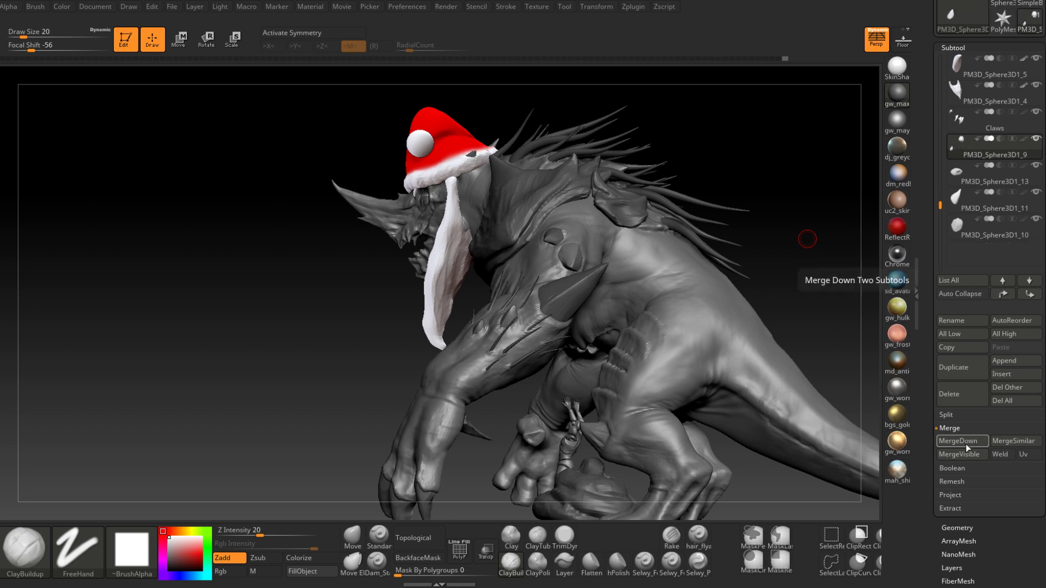
left_click(967, 442)
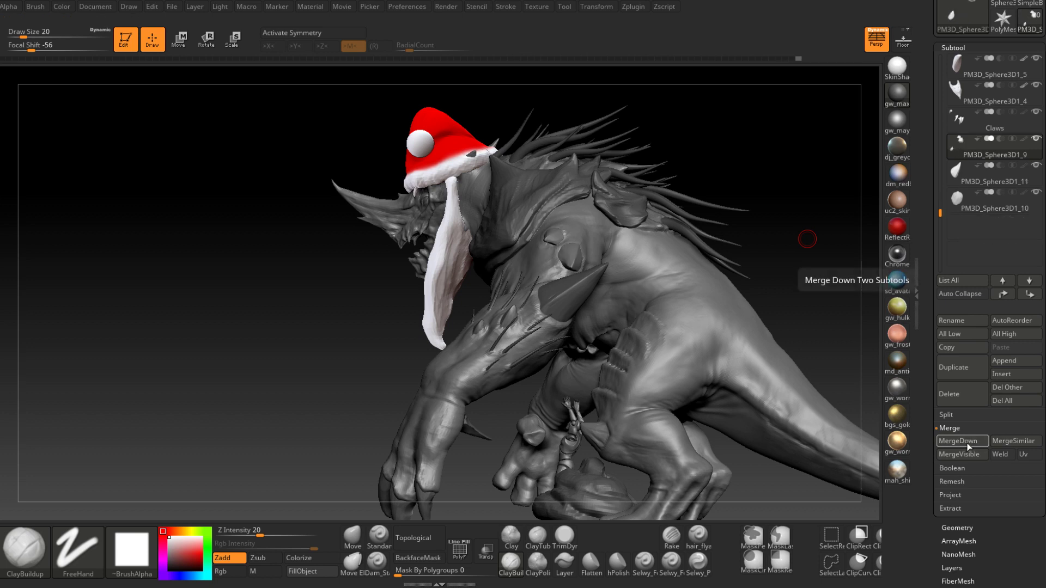
left_click(968, 442)
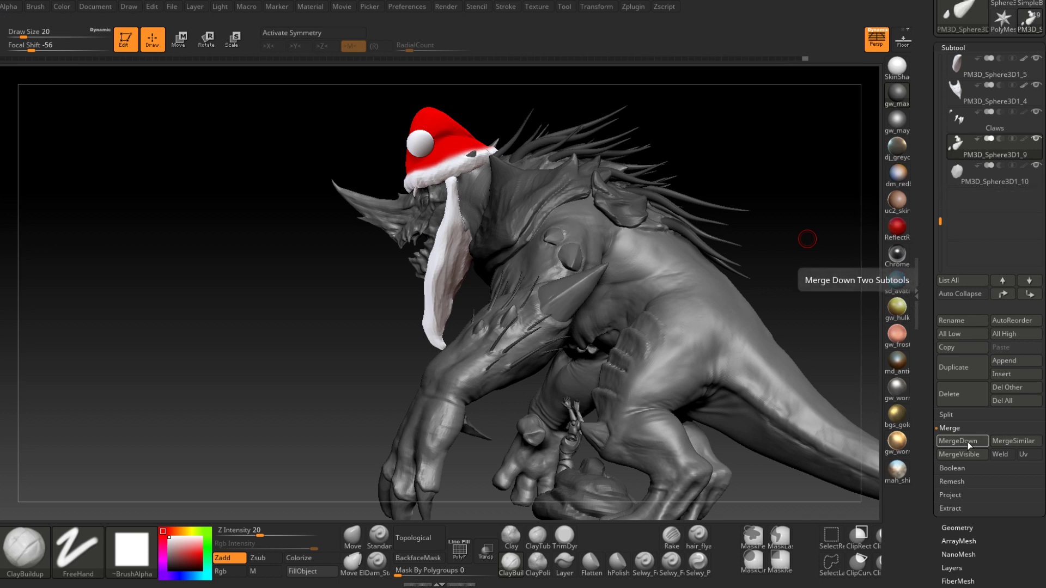
left_click(967, 441)
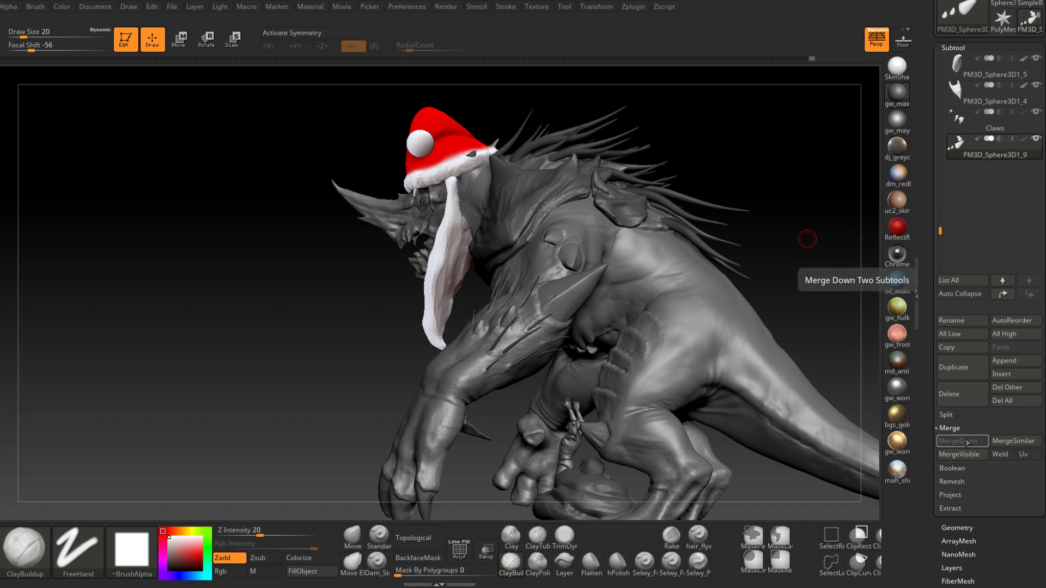
Step: Rename the merged arm spike subtool as Spikes
mouse_move(680, 296)
right_mouse_down()
mouse_move(701, 320)
mouse_move(691, 327)
mouse_move(730, 331)
mouse_move(768, 318)
mouse_move(691, 371)
right_mouse_up()
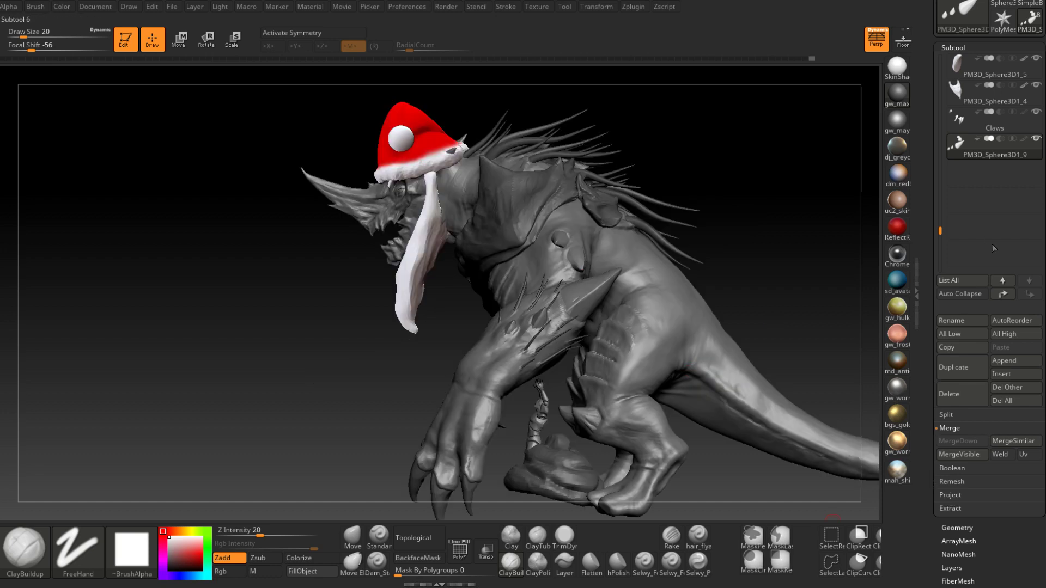
left_click(968, 321)
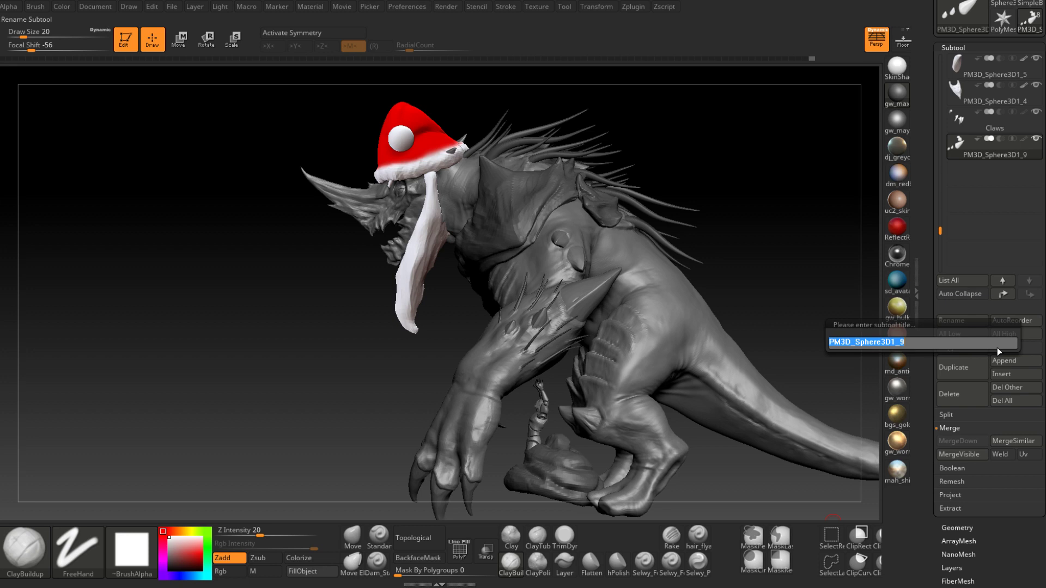
type("Spikes")
key("Return")
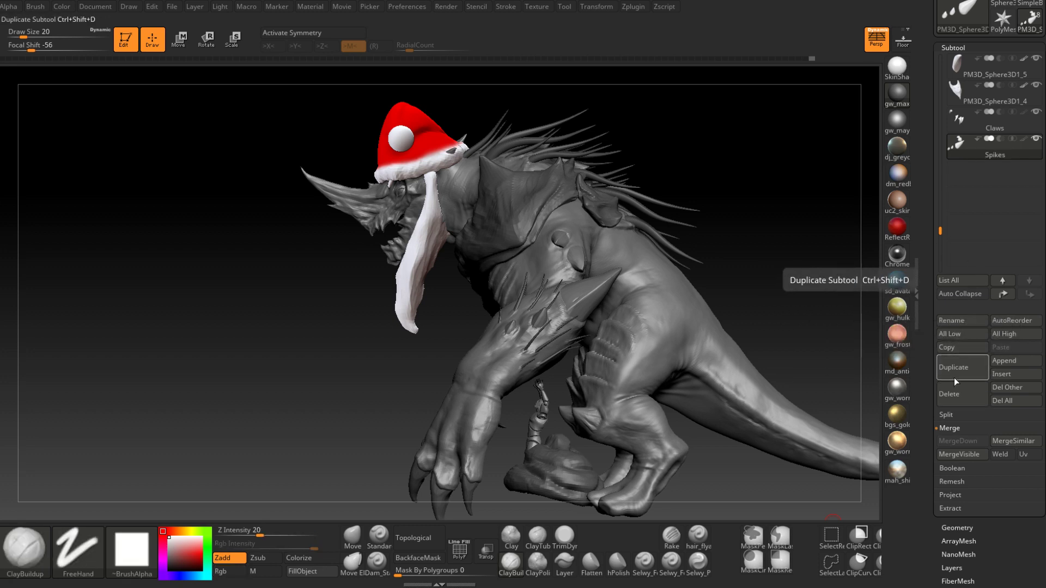
Step: Mirror the Spikes subtool across the X axis with SubTool Master, merging the result into one subtool
left_click(631, 6)
left_click(672, 173)
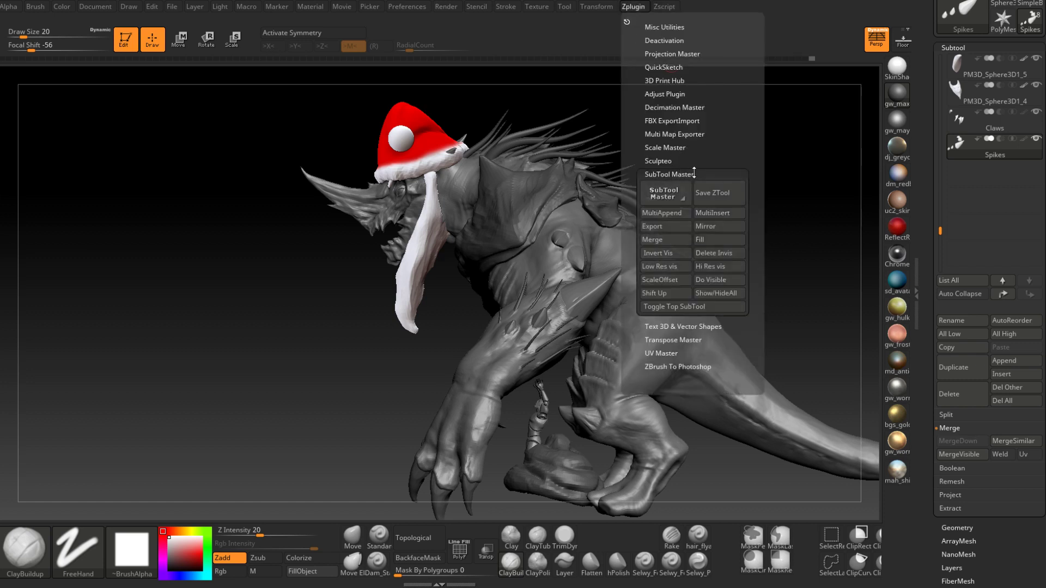
left_click(721, 225)
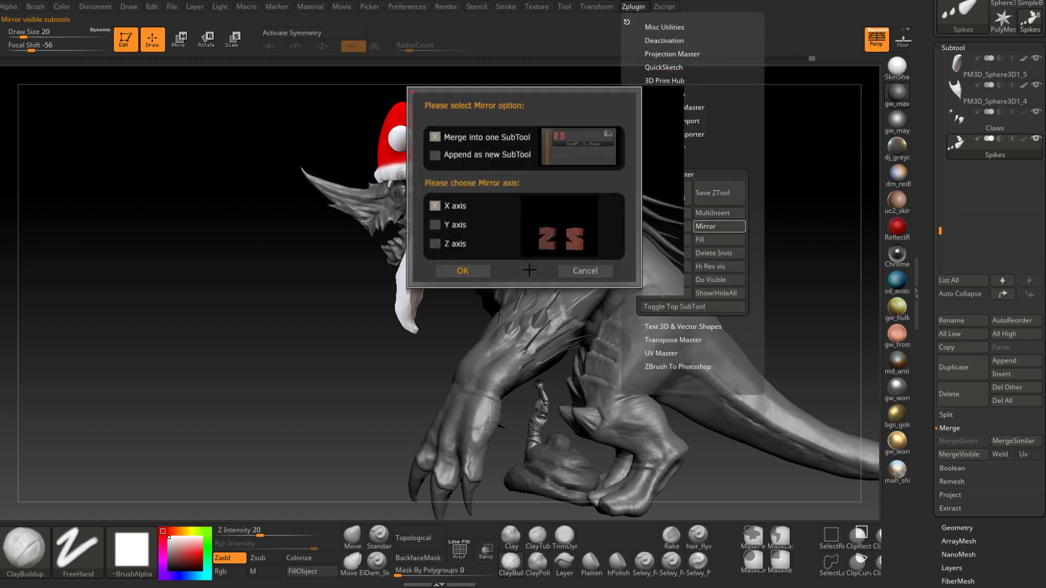
left_click(477, 270)
left_click_drag(479, 283, 611, 351)
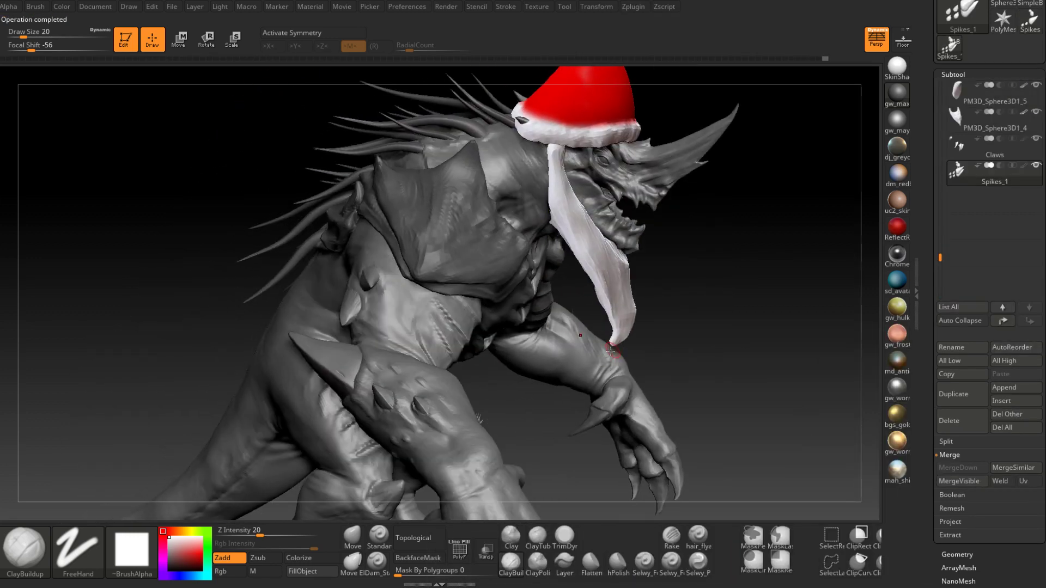
mouse_move(487, 432)
left_mouse_down()
mouse_move(420, 382)
mouse_move(414, 250)
mouse_move(392, 258)
mouse_move(690, 327)
mouse_move(719, 360)
mouse_move(655, 350)
left_mouse_up()
Step: Mirror the Claws subtool across the X axis, merging into one subtool, and check the claws on both hands
left_click(717, 363, "alt")
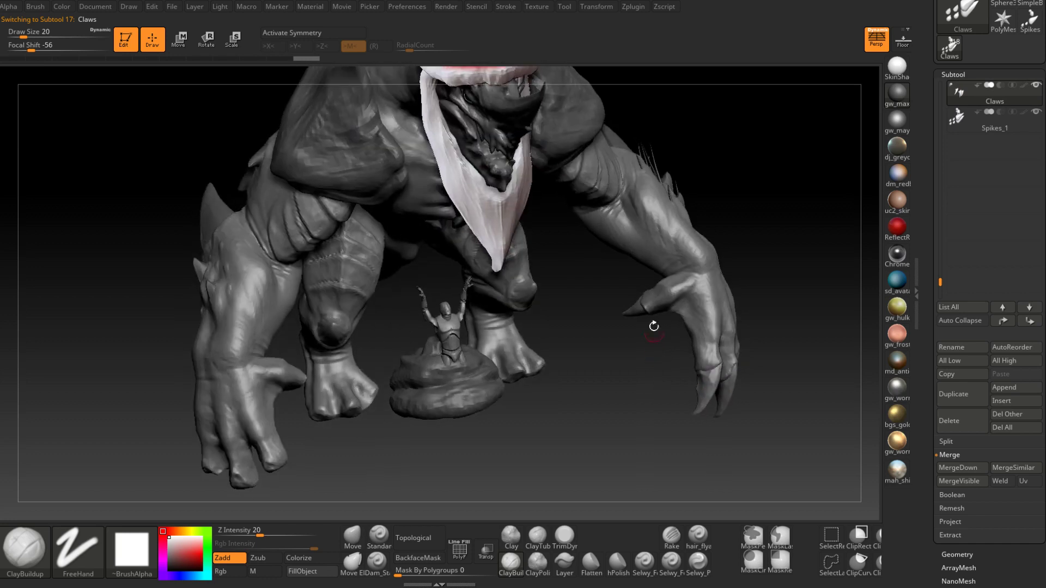
left_click(632, 7)
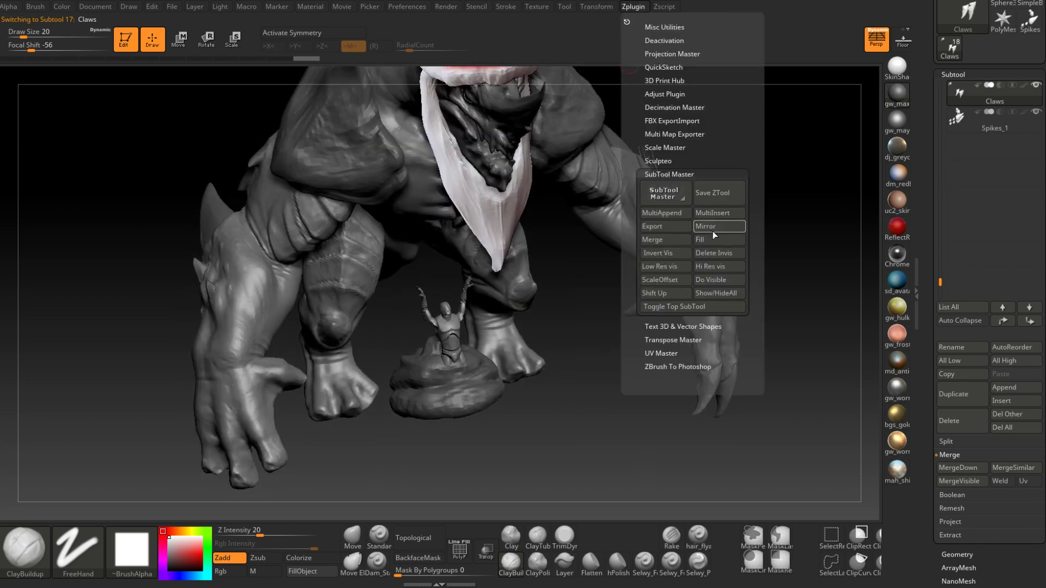
left_click(713, 233)
left_click(463, 269)
left_click_drag(630, 373, 572, 383)
right_click_drag(572, 382, 656, 357)
right_click_drag(605, 381, 650, 370)
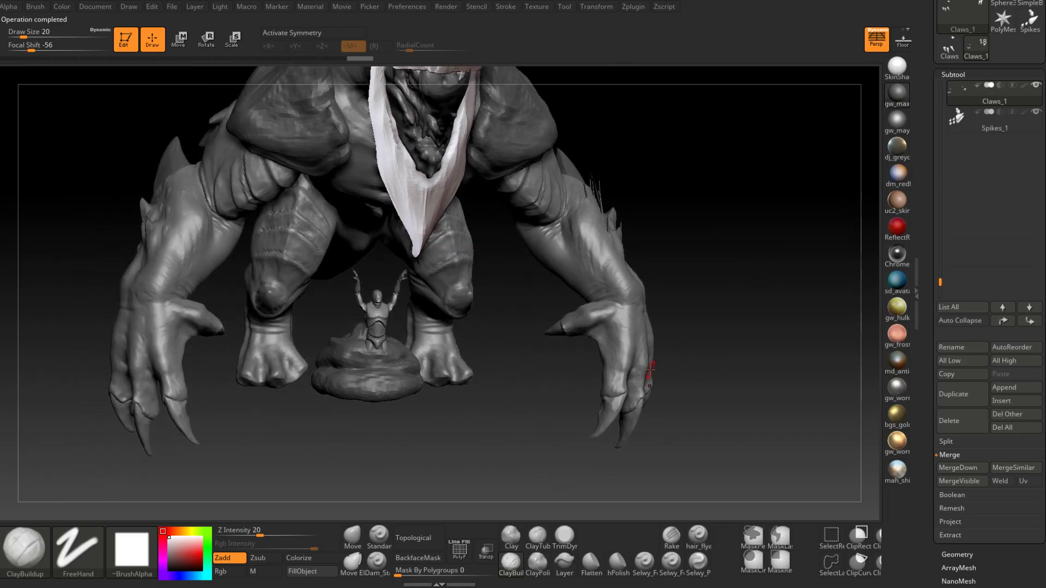
right_click_drag(650, 370, 625, 306)
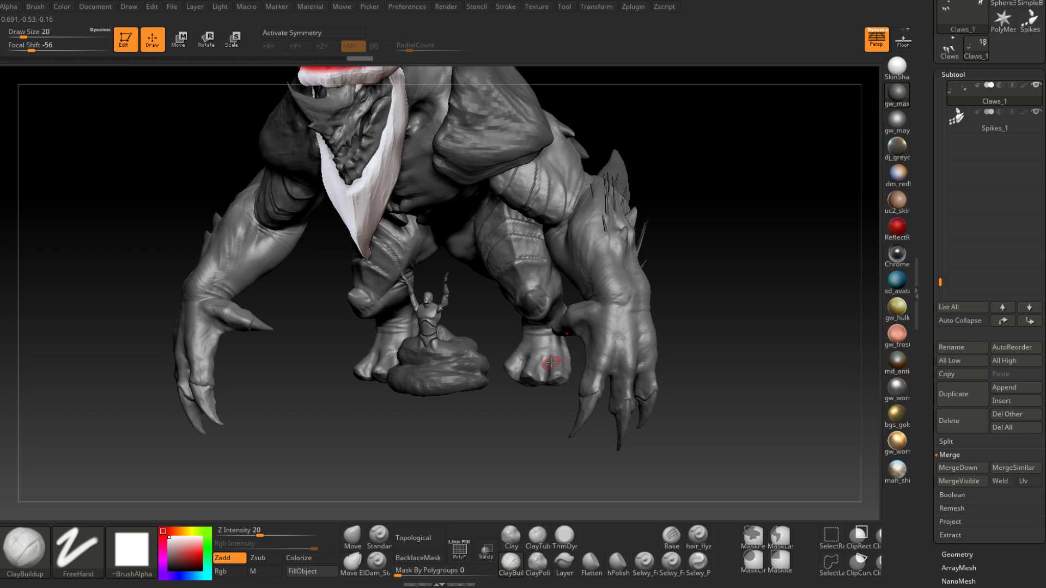
right_click_drag(620, 274, 640, 271)
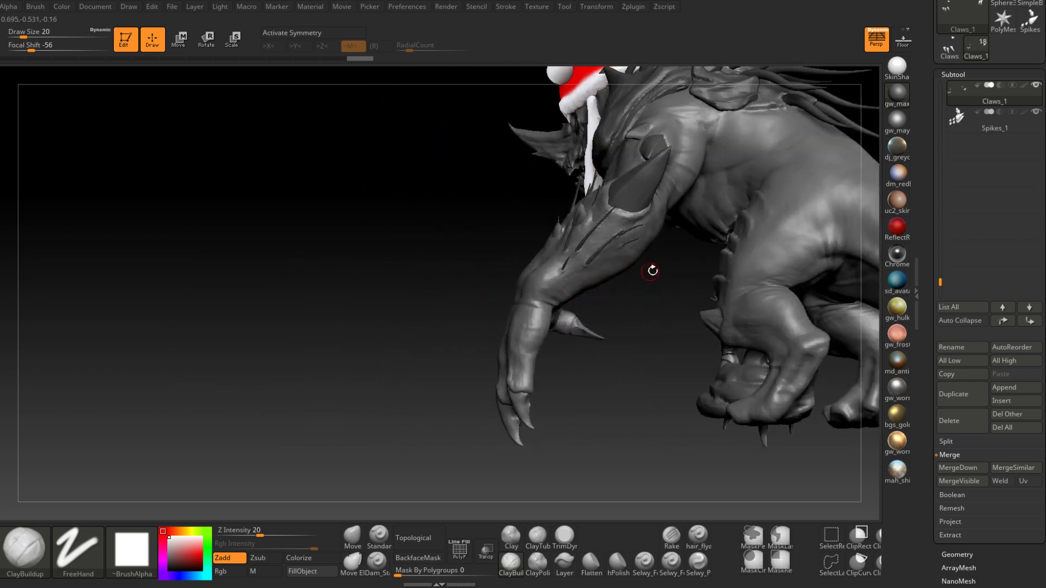
right_click_drag(748, 264, 558, 325)
Step: Adjust the outer finger of the clawed hand on Boss_High_Body with the Move brush at draw sizes 51 and 41
left_click(354, 537)
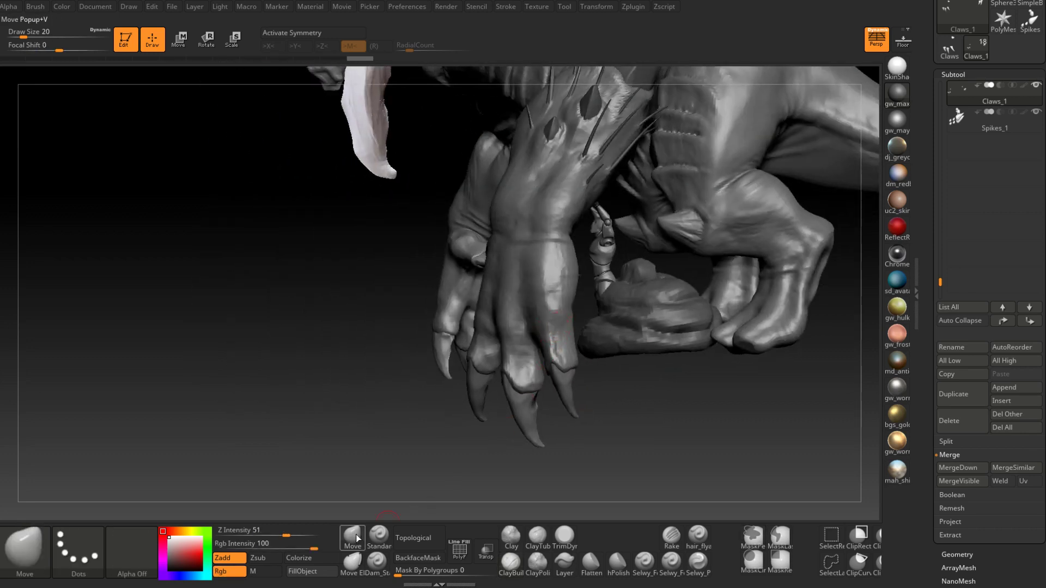
right_click_drag(568, 283, 551, 348)
key("space")
left_click_drag(551, 347, 563, 341)
right_click_drag(563, 341, 563, 298)
key("space")
left_click_drag(563, 298, 568, 298)
right_click_drag(568, 299, 561, 294)
key("space")
left_click_drag(560, 294, 571, 293)
right_click_drag(566, 293, 571, 295)
key("space")
left_click_drag(570, 294, 569, 292)
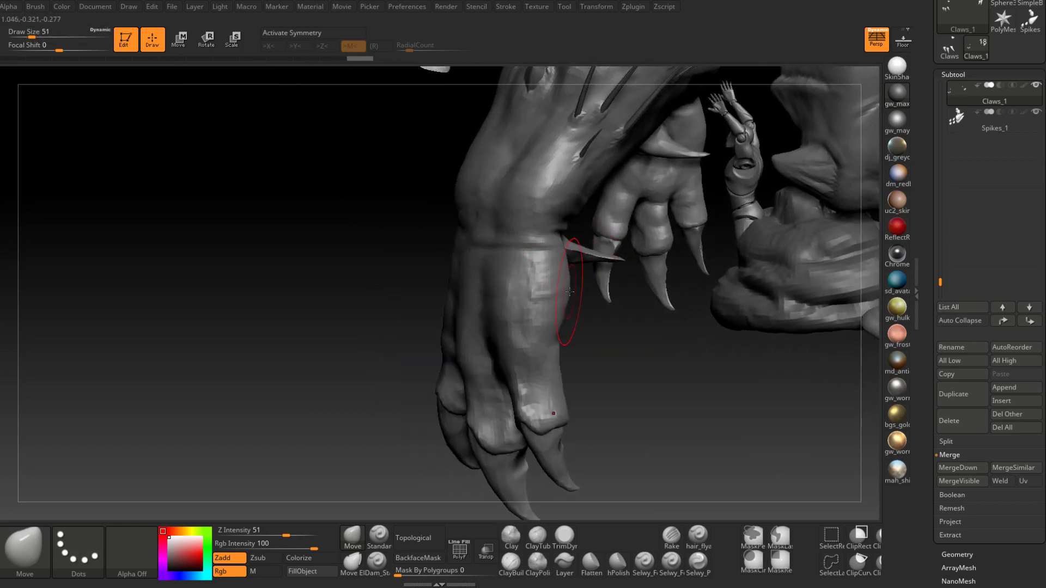
left_click(568, 291, "alt")
right_click_drag(564, 293, 560, 327)
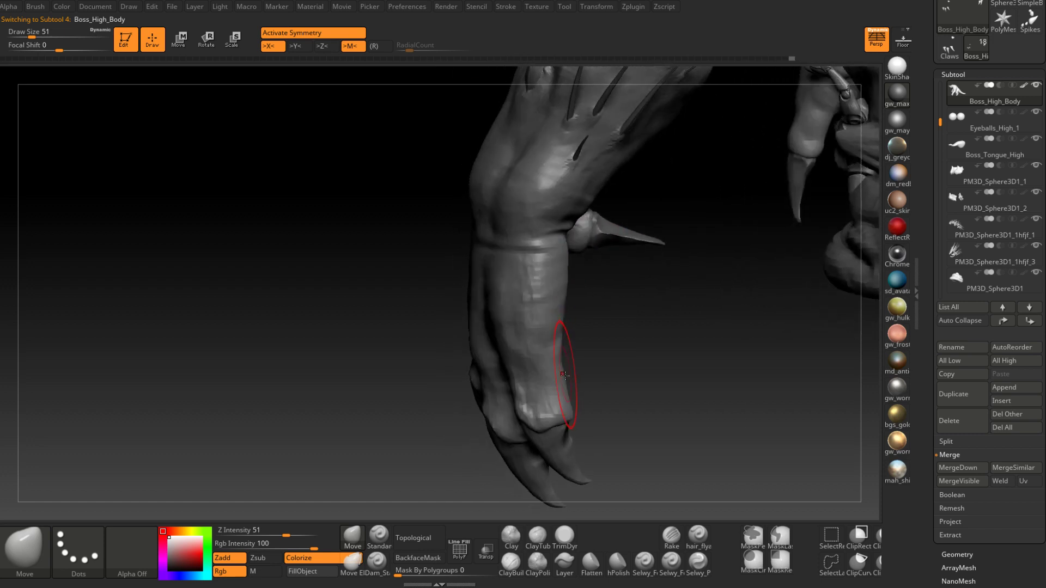
key("space")
left_click_drag(566, 372, 563, 372)
mouse_move(562, 372)
right_mouse_down()
mouse_move(570, 378)
mouse_move(567, 315)
mouse_move(590, 317)
mouse_move(541, 355)
mouse_move(532, 321)
mouse_move(517, 330)
mouse_move(515, 296)
mouse_move(561, 332)
mouse_move(678, 280)
right_mouse_up()
Step: Rename the thin forearm spines subtool PM3D_Sphere3D1_1hfjf_3 as Armspines
left_click(517, 313, "alt")
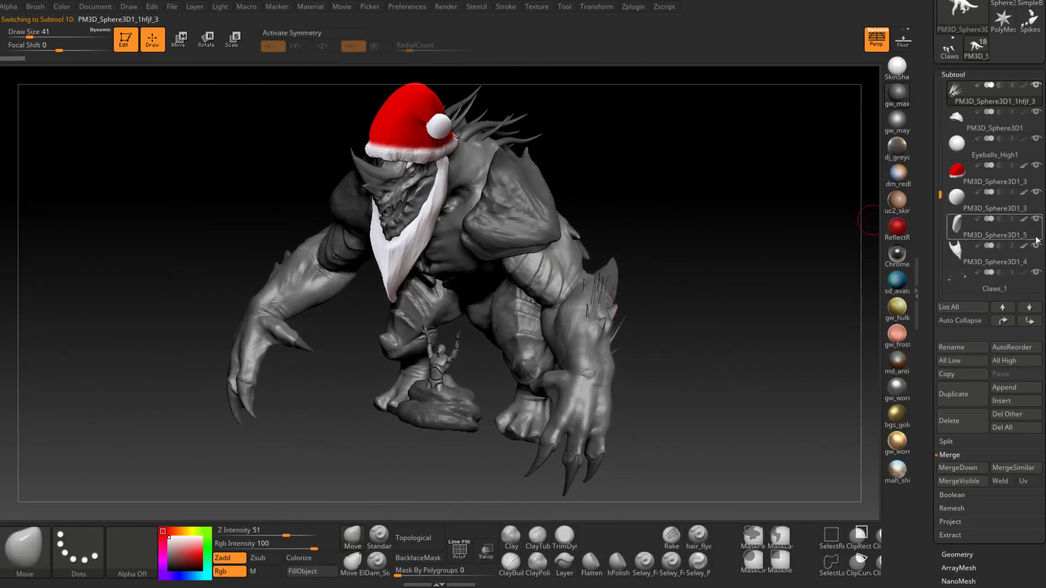
left_click(956, 348)
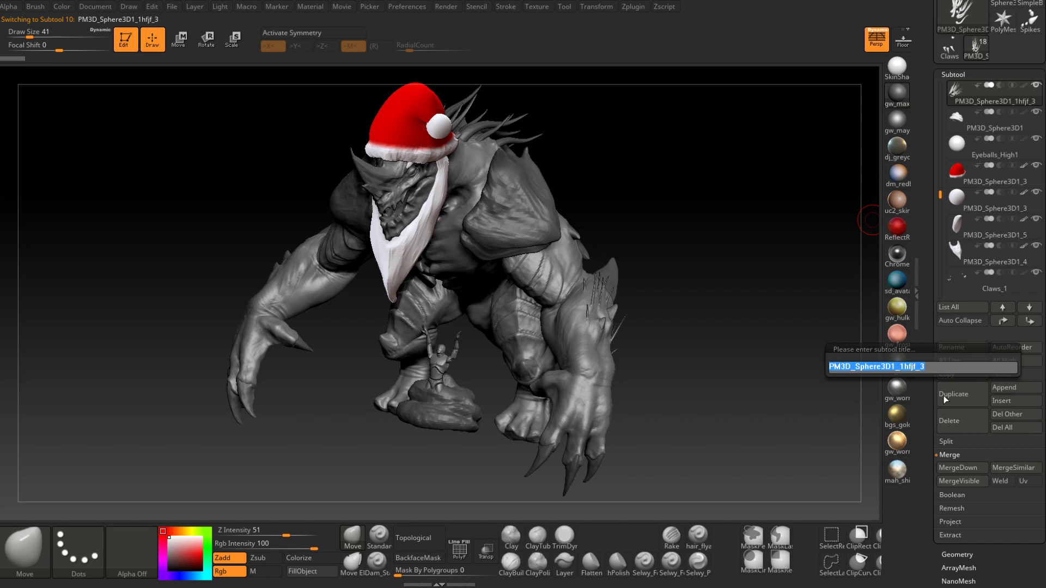
type("armspines")
key("Return")
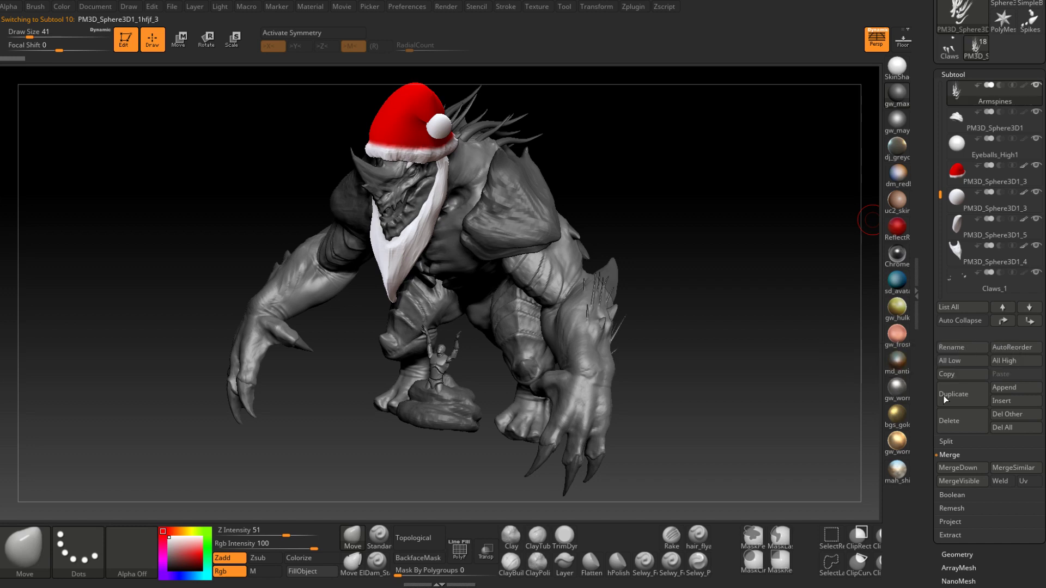
right_click_drag(704, 219, 773, 303)
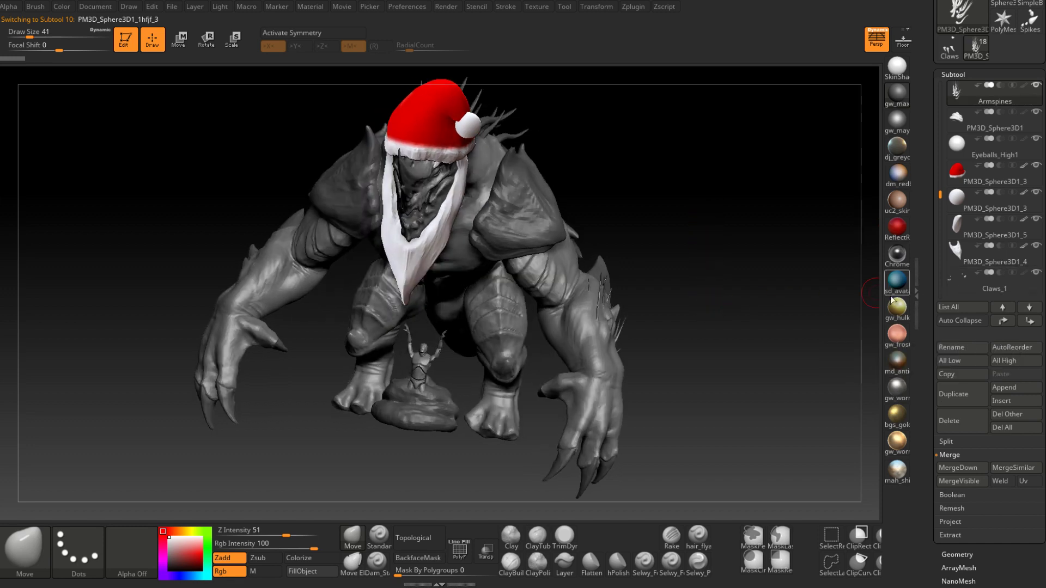
Step: Mirror the Armspines subtool across the X axis with SubTool Master, merging the result into one subtool
left_click(633, 7)
left_click(720, 226)
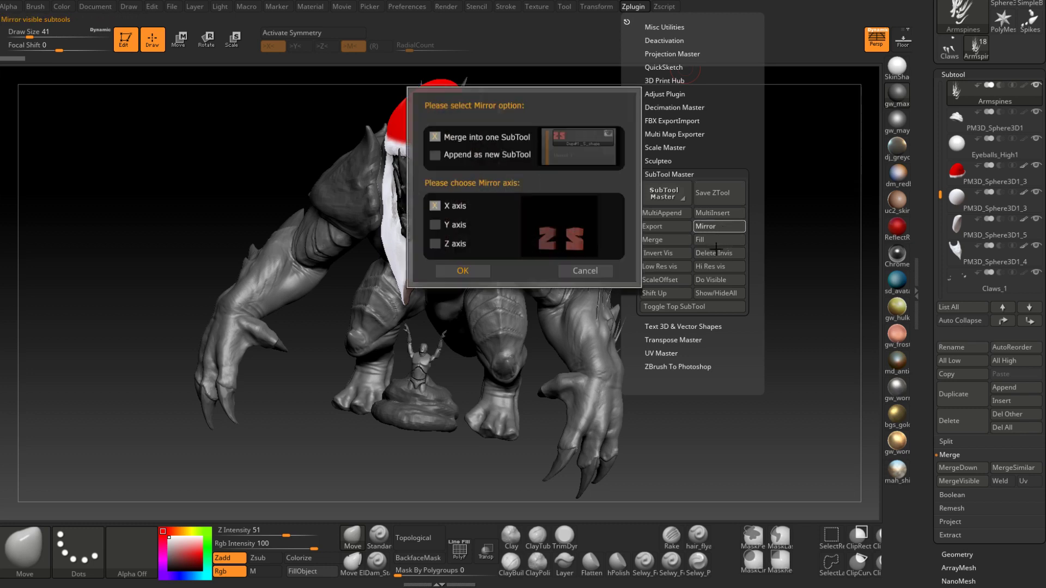
left_click(475, 271)
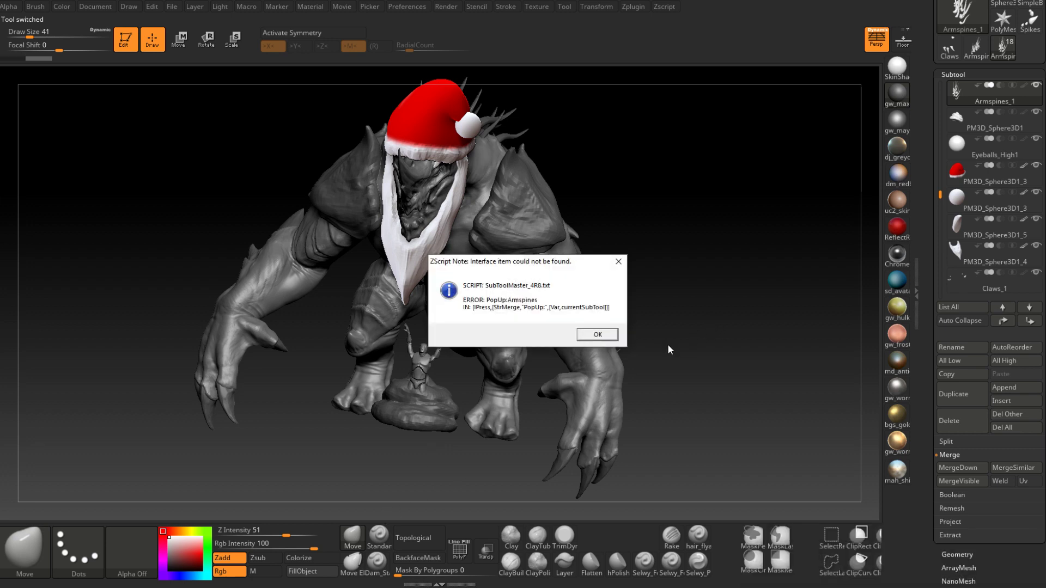
left_click(611, 335)
left_click_drag(621, 343, 721, 322)
Step: Save the creature tool to a file with Save As
left_click_drag(926, 182, 929, 313)
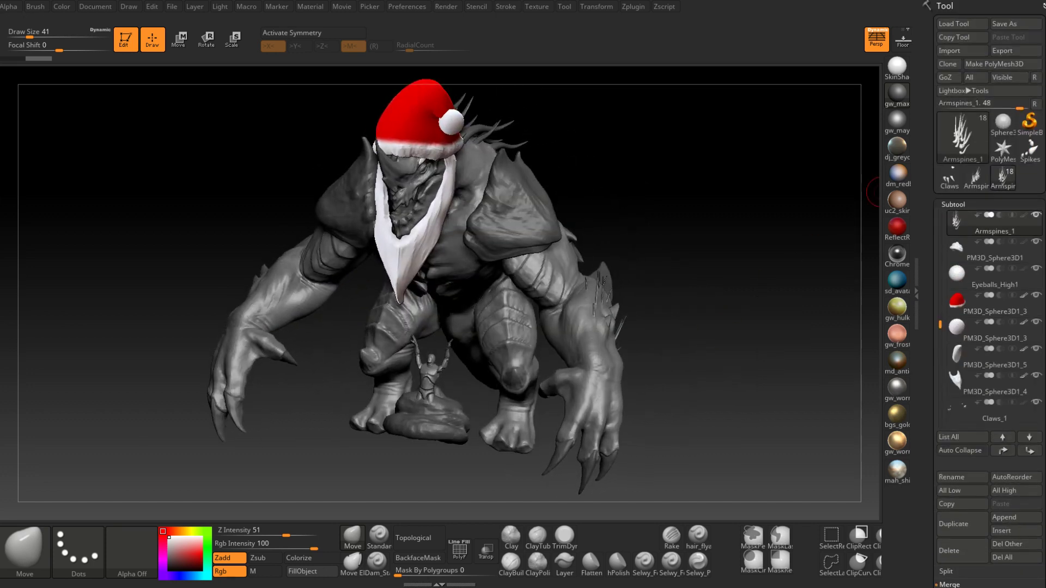
left_click(1015, 24)
left_click(440, 273)
left_click(555, 297)
mouse_move(685, 355)
left_mouse_down()
mouse_move(711, 335)
mouse_move(705, 359)
mouse_move(700, 310)
mouse_move(688, 324)
mouse_move(598, 343)
mouse_move(648, 338)
mouse_move(658, 321)
mouse_move(657, 354)
mouse_move(614, 353)
mouse_move(626, 376)
mouse_move(654, 324)
mouse_move(656, 363)
mouse_move(647, 322)
mouse_move(602, 384)
mouse_move(629, 344)
mouse_move(637, 359)
mouse_move(613, 452)
mouse_move(620, 356)
mouse_move(635, 371)
left_mouse_up()
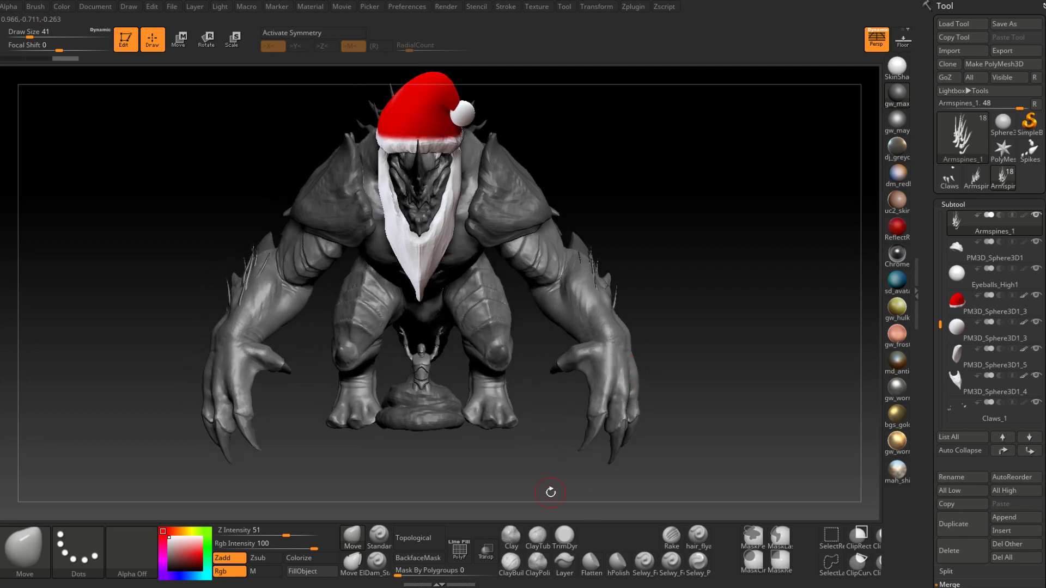
Step: Restore the symmetry of Boss_High_Body across the X axis with the Smart ReSym deformation
left_click(600, 384, "alt")
left_click_drag(925, 506, 935, 403)
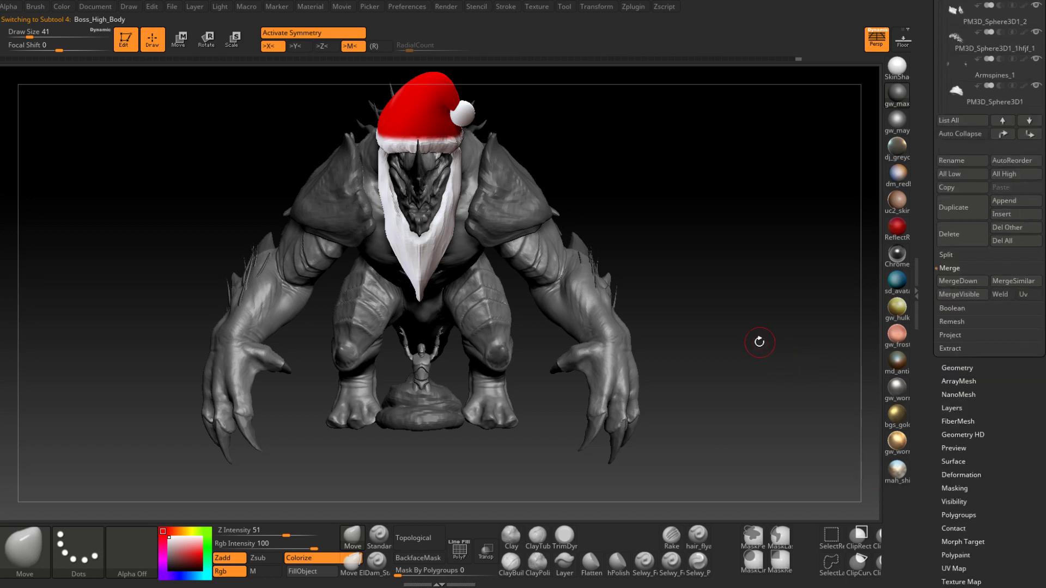
left_click(966, 474)
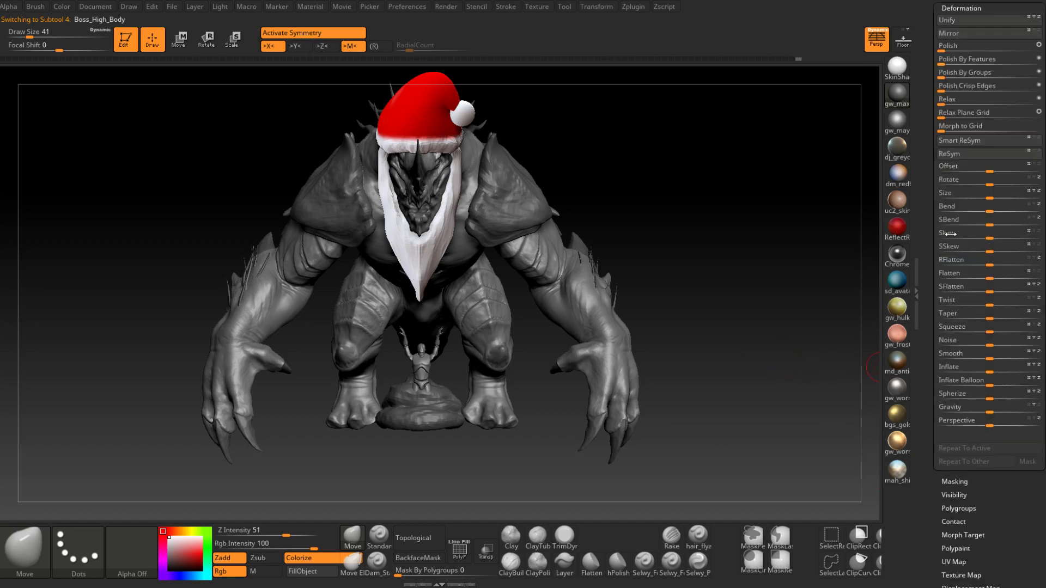
left_click(978, 143)
left_click_drag(684, 320, 521, 382)
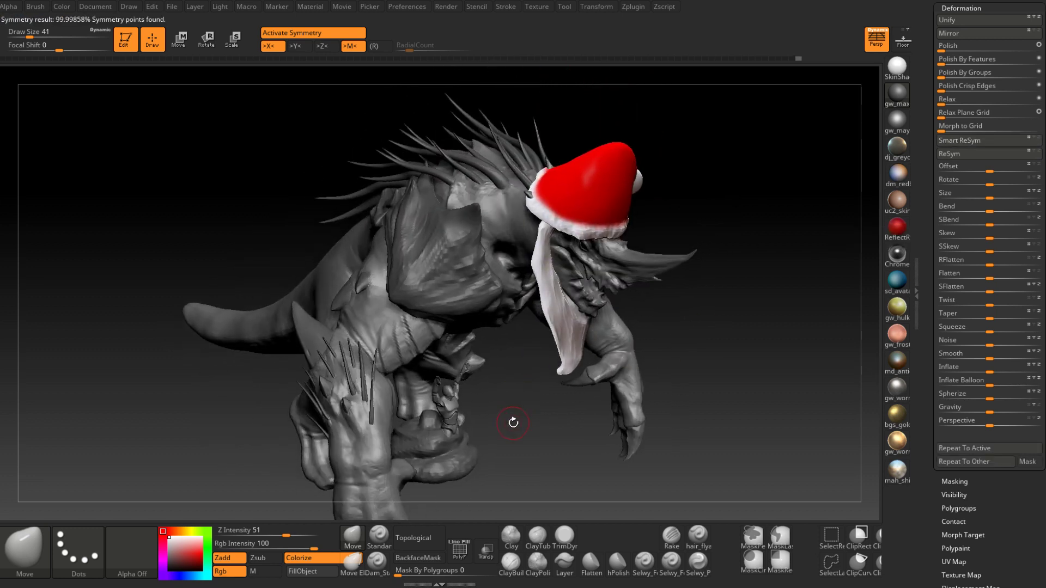
Step: Select the mirrored forearm spines subtool and hide the spines on the creature's right arm
left_click_drag(513, 422, 446, 322)
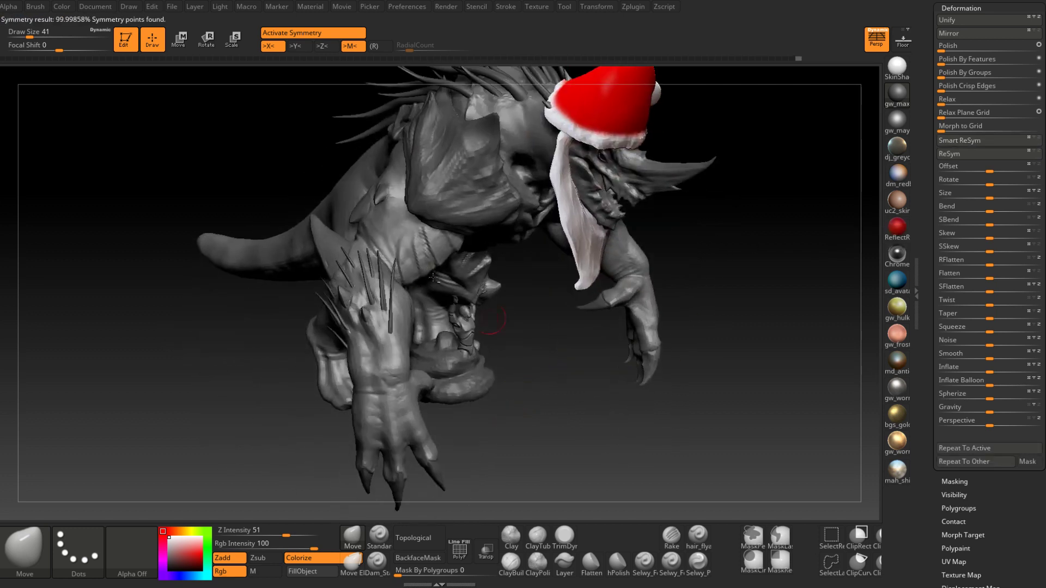
left_click(380, 291, "alt")
left_click_drag(536, 345, 495, 327)
left_click_drag(274, 170, 516, 486, "ctrl+alt+shift")
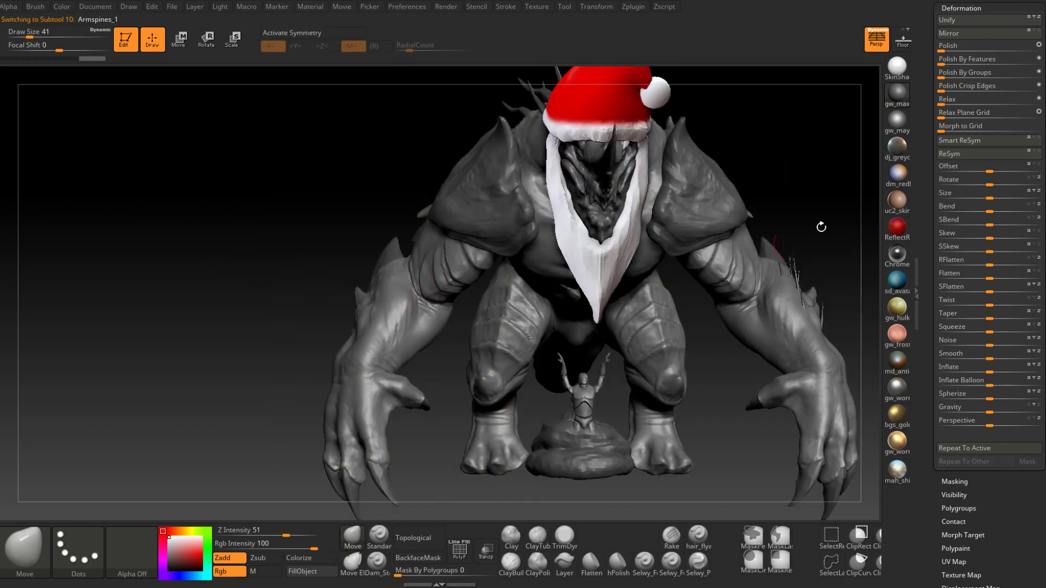
Step: Delete the hidden right-arm spines from the Armspines_1 subtool with Del Hidden
left_click_drag(826, 179, 800, 175, "alt")
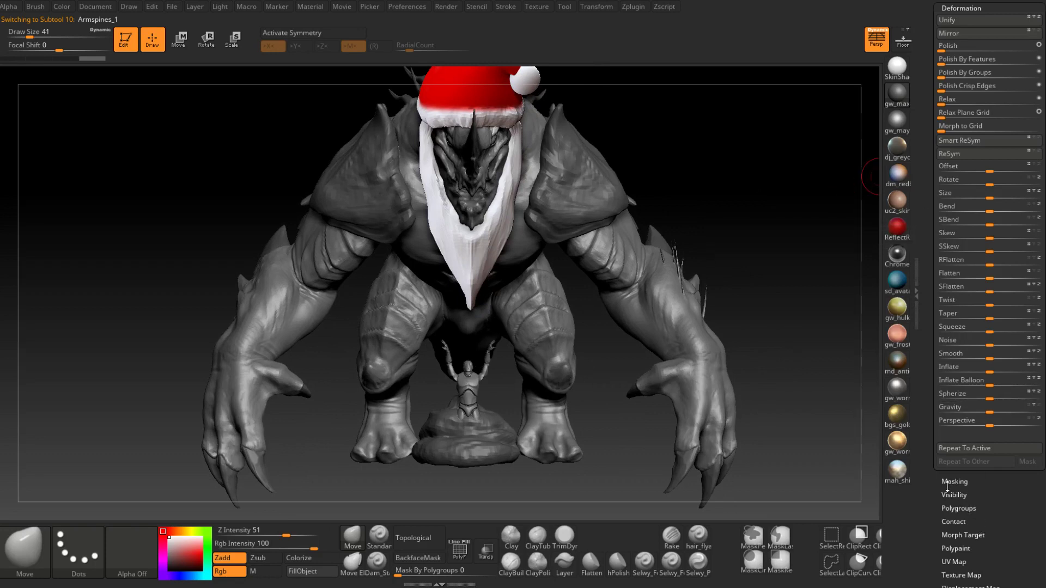
scroll(1008, 47, "up", 3)
left_click(954, 60)
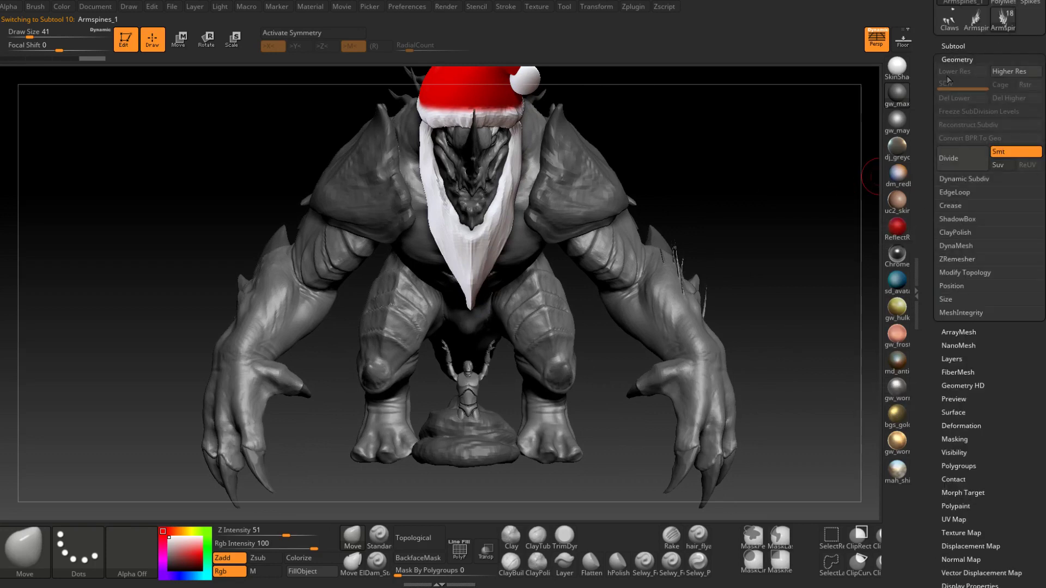
left_click(946, 259)
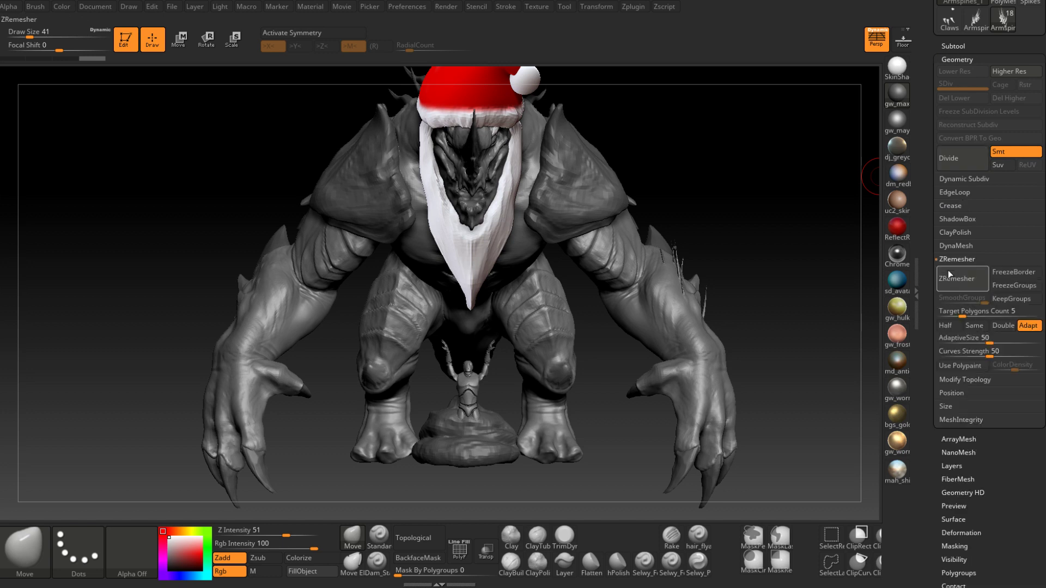
left_click(965, 379)
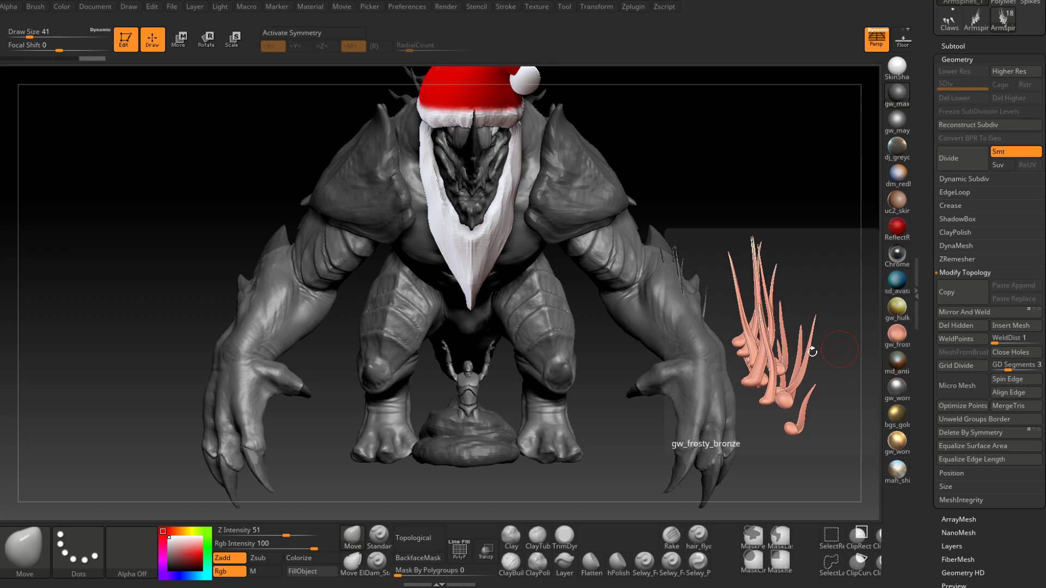
Step: Mirror the remaining forearm spines across the X axis with SubTool Master, merging the result into one subtool
left_click_drag(801, 236, 746, 254)
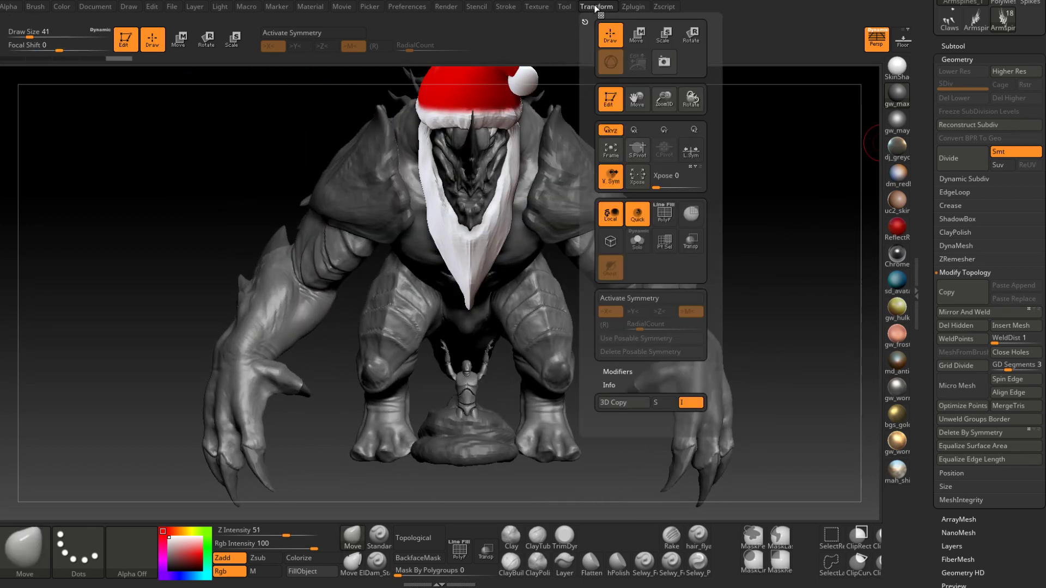
mouse_move(636, 11)
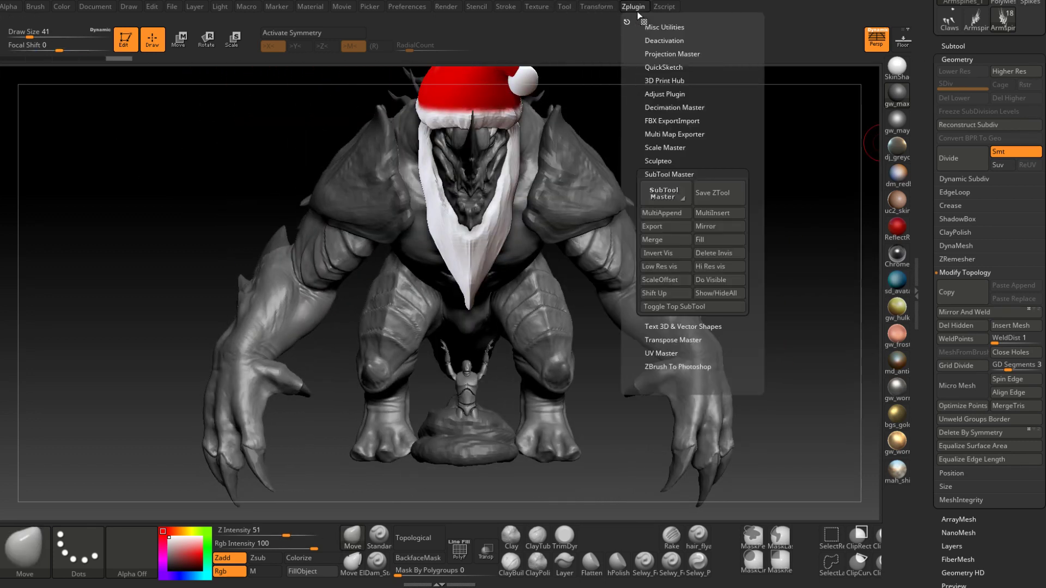
left_click(716, 225)
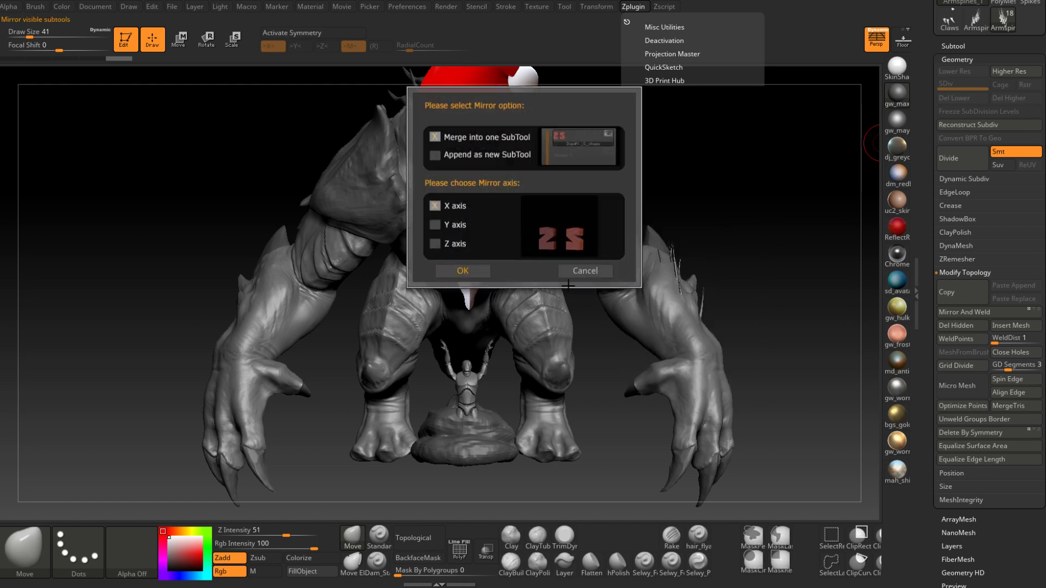
left_click(468, 271)
left_click_drag(717, 199, 651, 262)
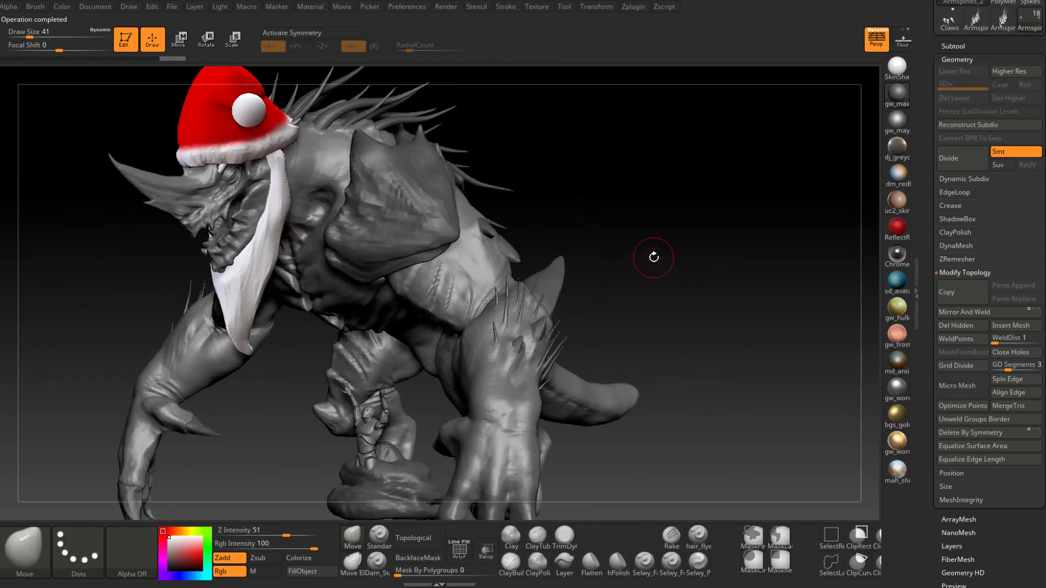
mouse_move(653, 257)
left_mouse_down()
mouse_move(631, 305)
mouse_move(637, 271)
mouse_move(647, 273)
left_mouse_up()
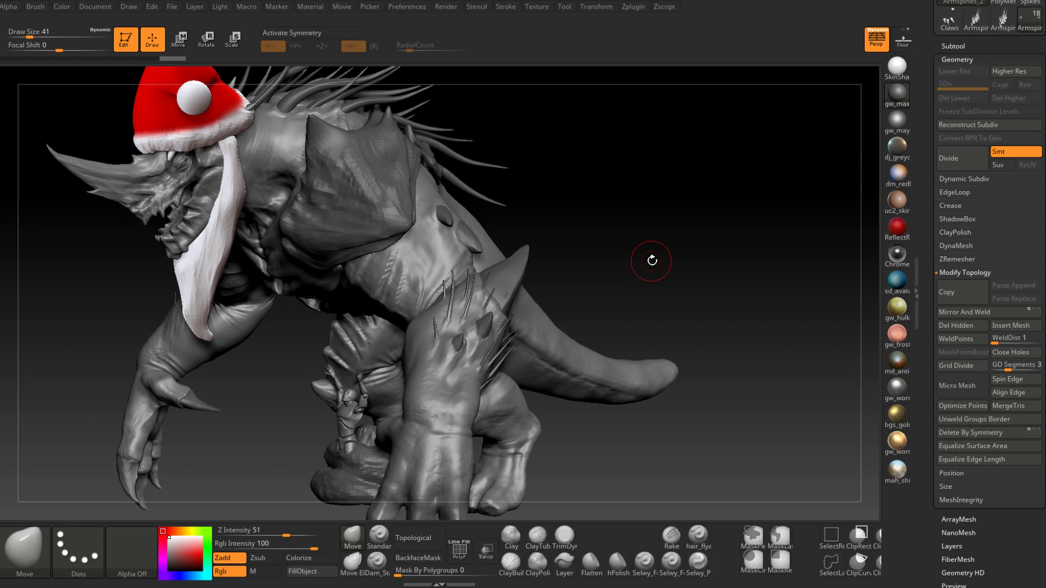
mouse_move(652, 261)
left_mouse_down()
mouse_move(635, 281)
mouse_move(601, 282)
left_mouse_up()
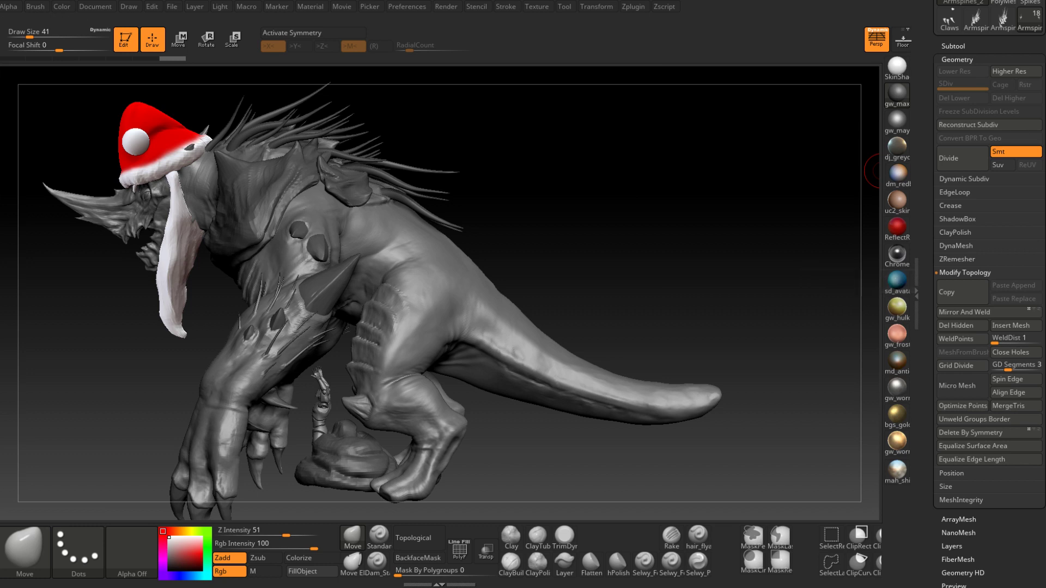
Step: Save the creature tool as JungleBoss.ztl in the Boss folder, overwriting the existing file
scroll(1033, 48, "up", 5)
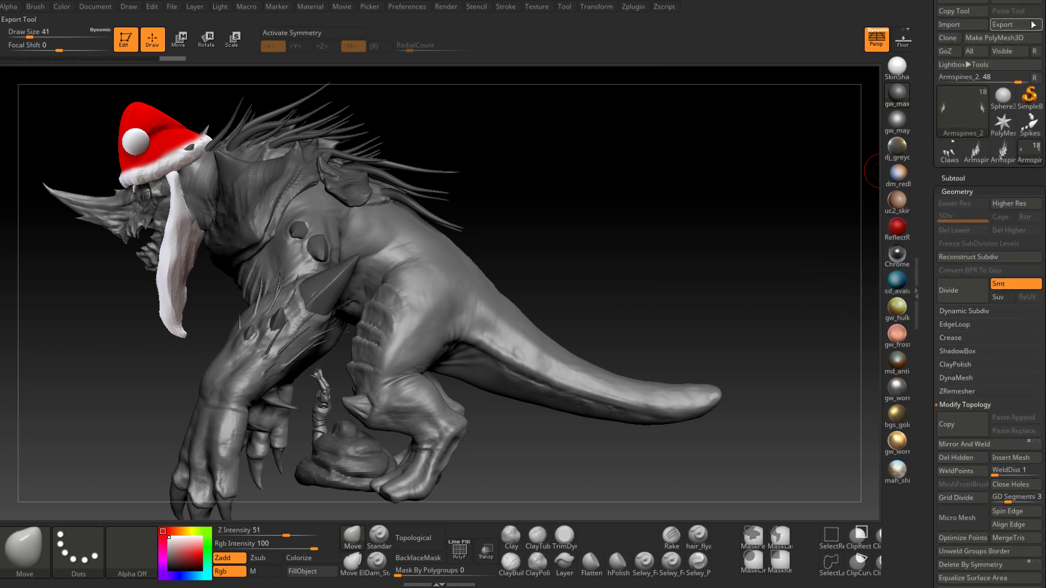
scroll(1033, 48, "up", 2)
left_click(1014, 25)
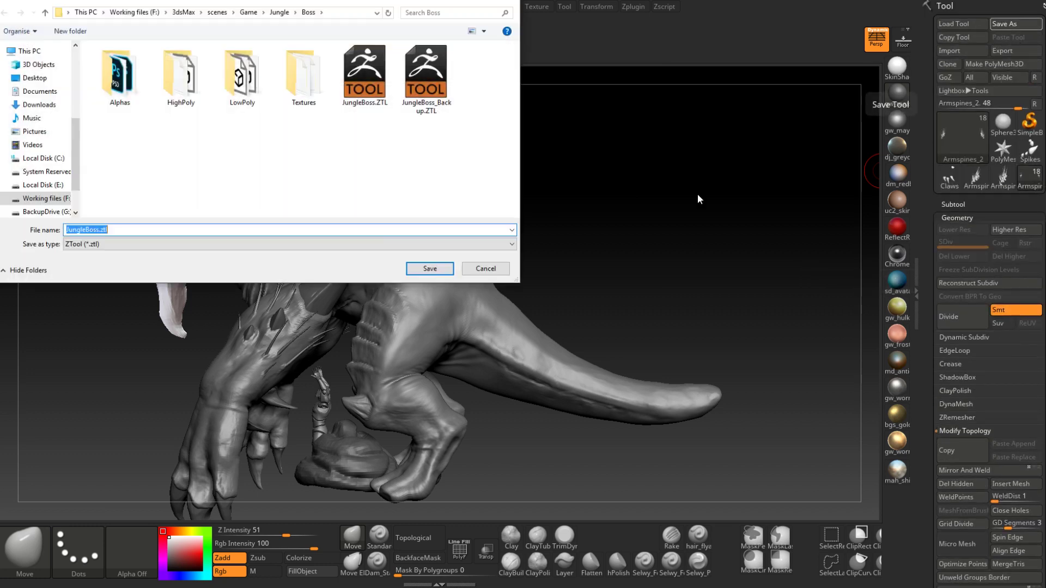
left_click(425, 265)
left_click(556, 298)
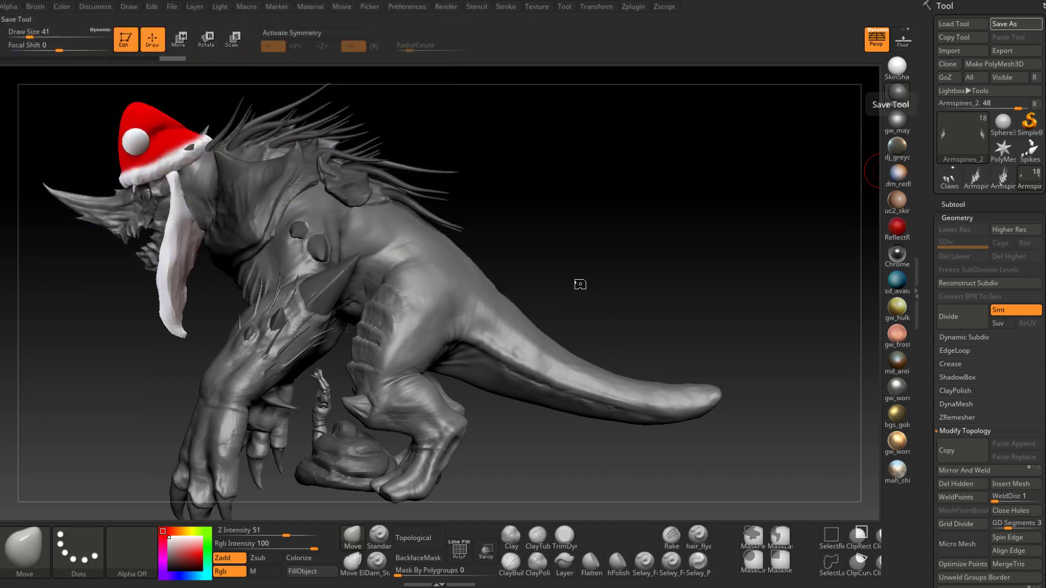
Step: Duplicate the Armspines_2 subtool and move the copy back to the tip of the tail
left_click_drag(601, 334, 641, 311)
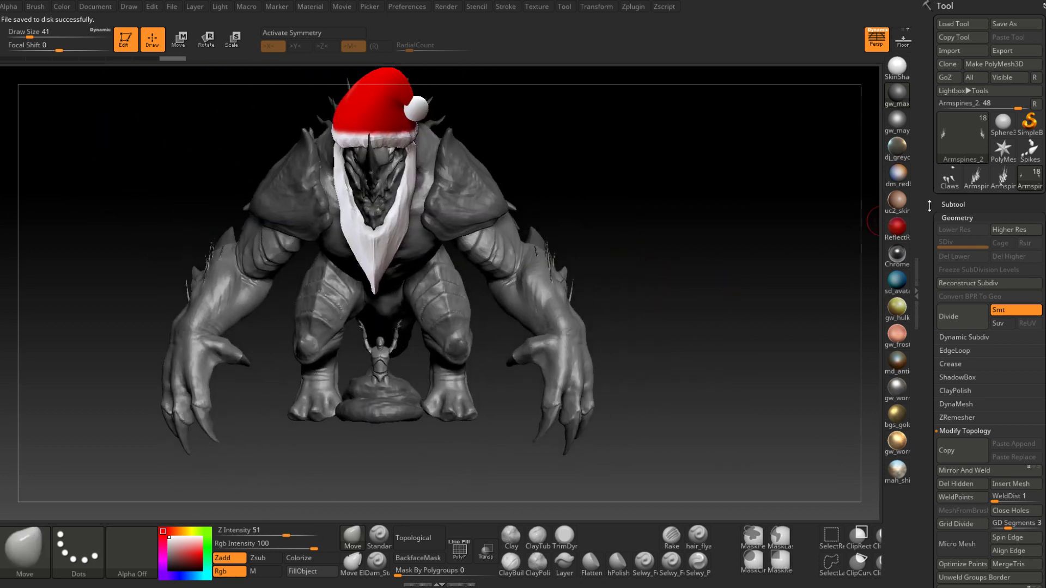
left_click(952, 205)
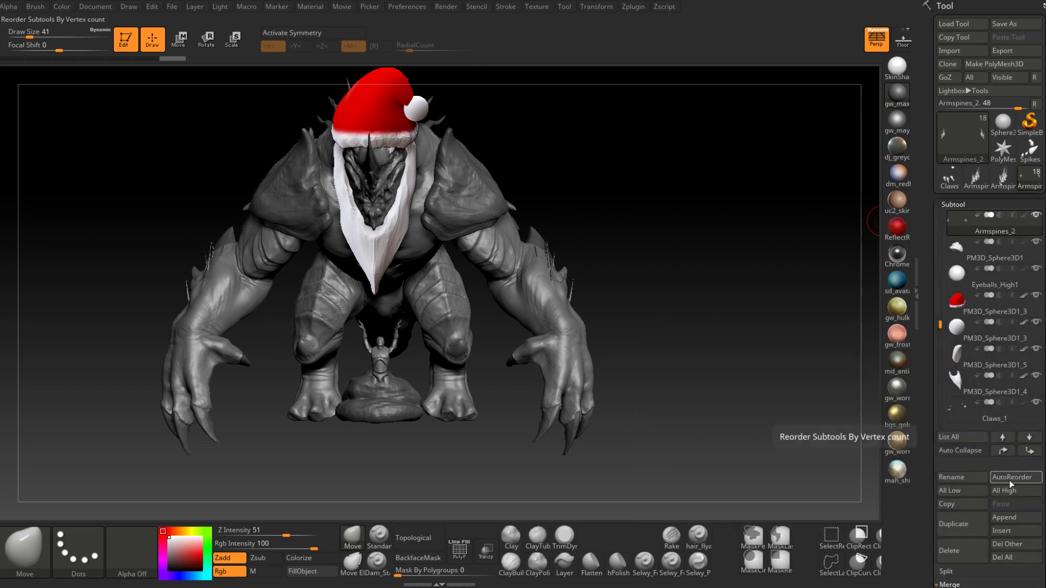
left_click(960, 523)
left_click_drag(703, 241, 626, 243)
left_click(189, 46)
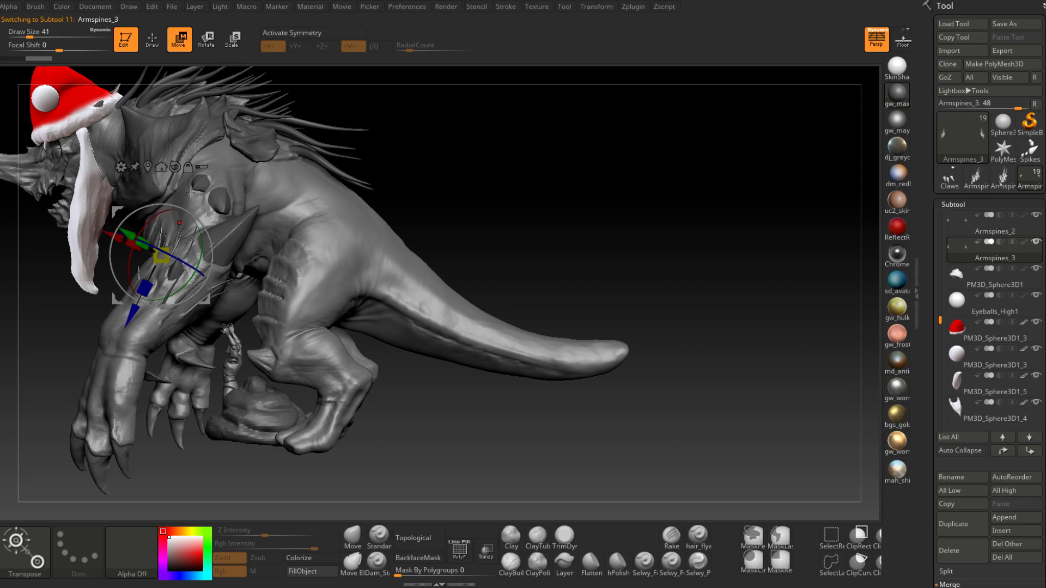
left_click_drag(205, 212, 581, 278)
left_click_drag(621, 318, 354, 228, "alt")
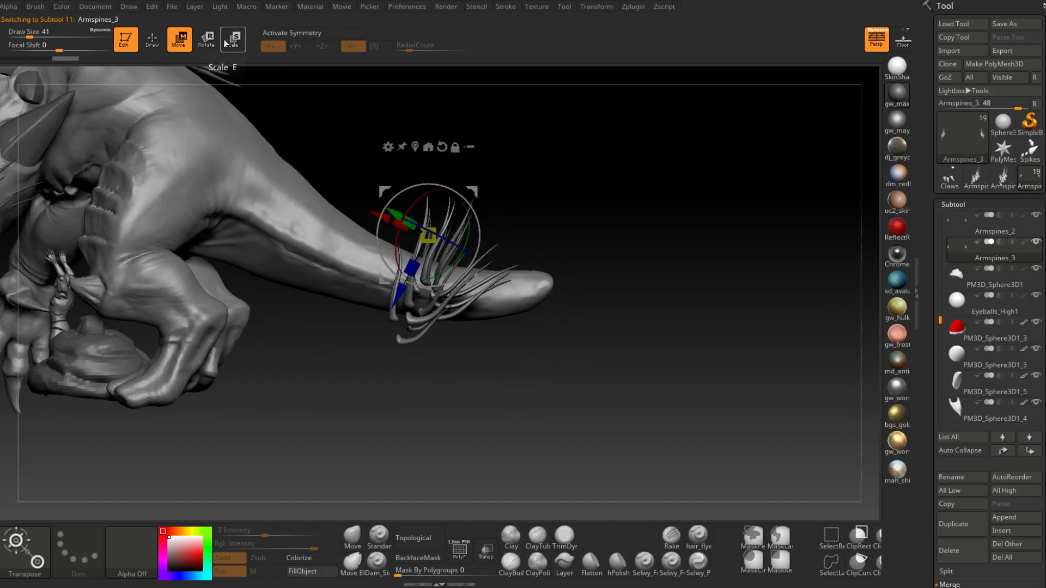
Step: Turn on X symmetry and try to rotate and fit the duplicated spines around the tail tip
left_click_drag(305, 120, 599, 136)
left_click_drag(501, 234, 267, 256, "alt")
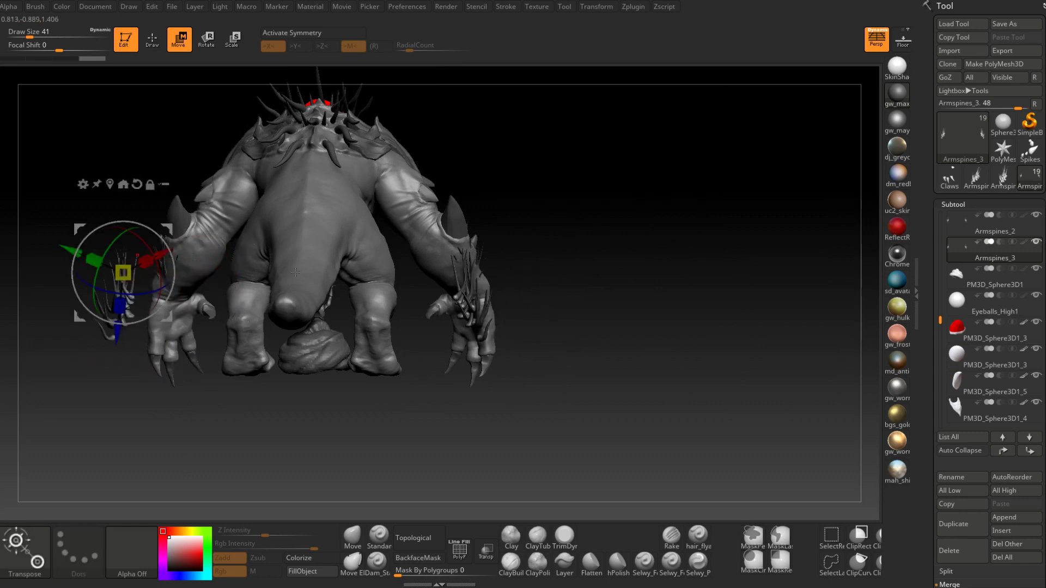
key("x")
left_click_drag(165, 223, 297, 218)
left_click_drag(742, 175, 607, 228)
left_click_drag(371, 456, 493, 430)
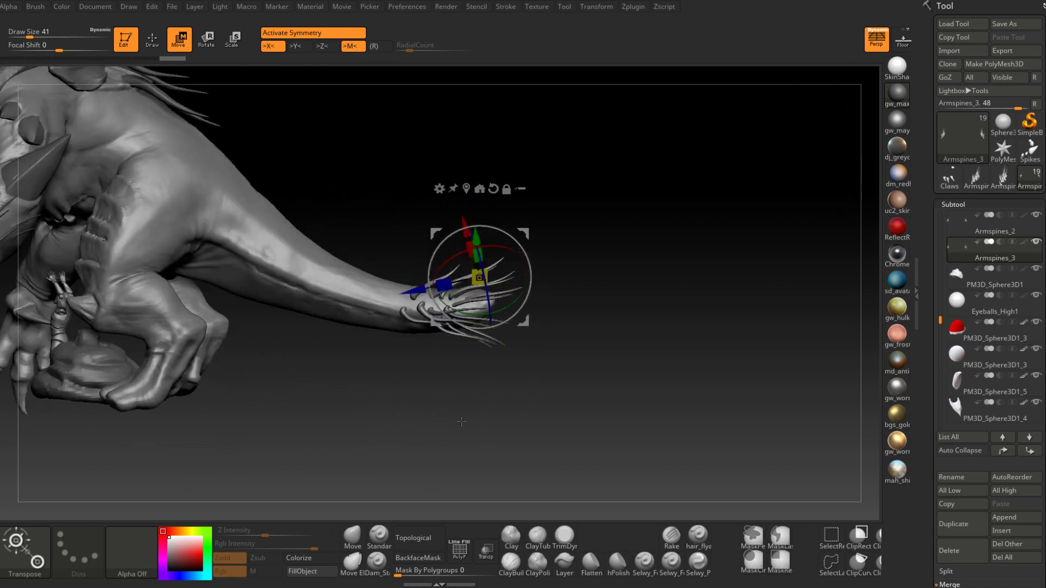
Step: Delete the duplicated Armspines_3 subtool from the tail
left_click(970, 545)
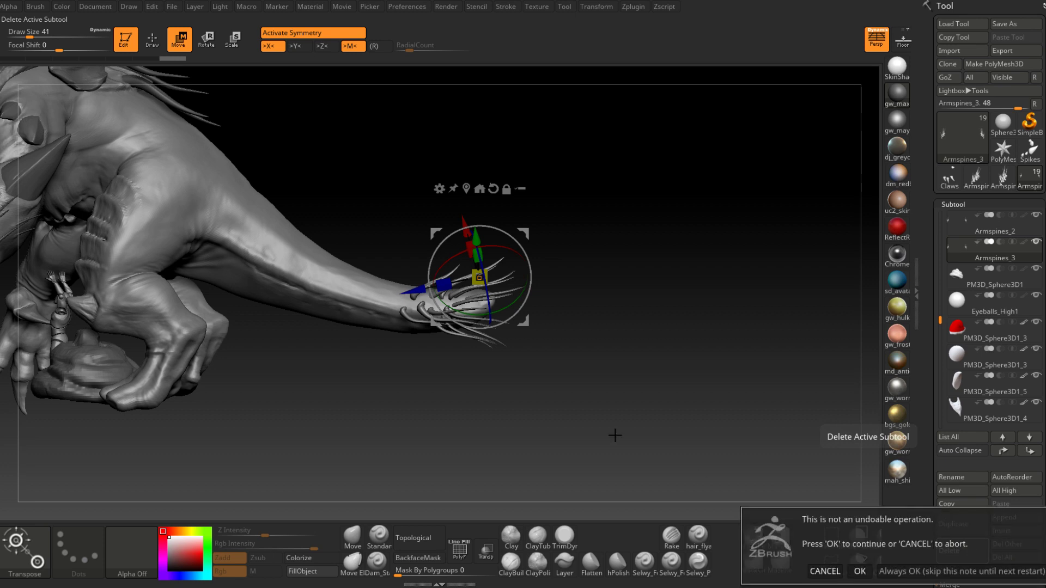
left_click(859, 571)
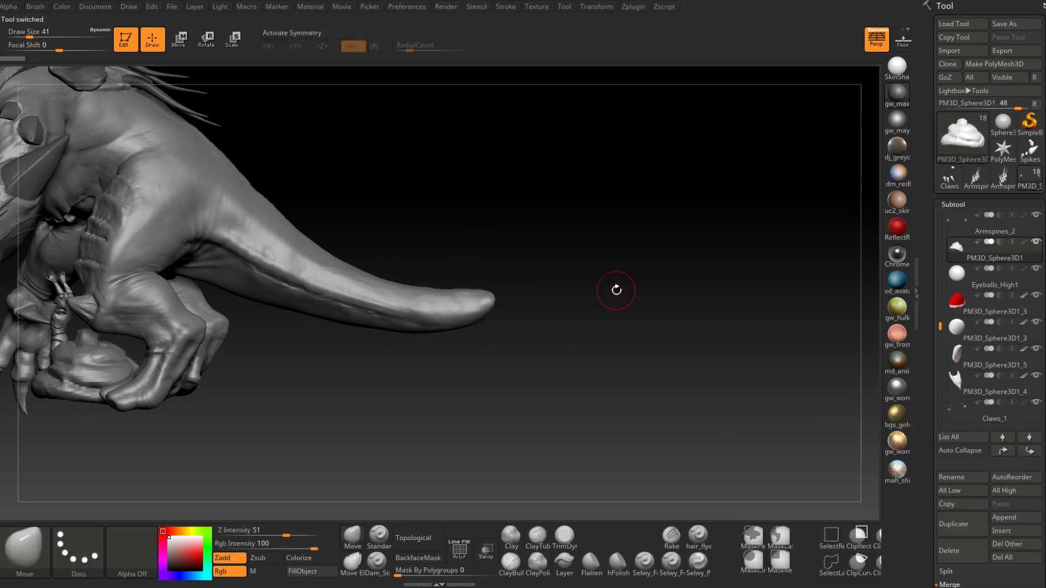
Step: Append a Sphere3D as a new subtool and make it the active one
left_click_drag(616, 290, 577, 421)
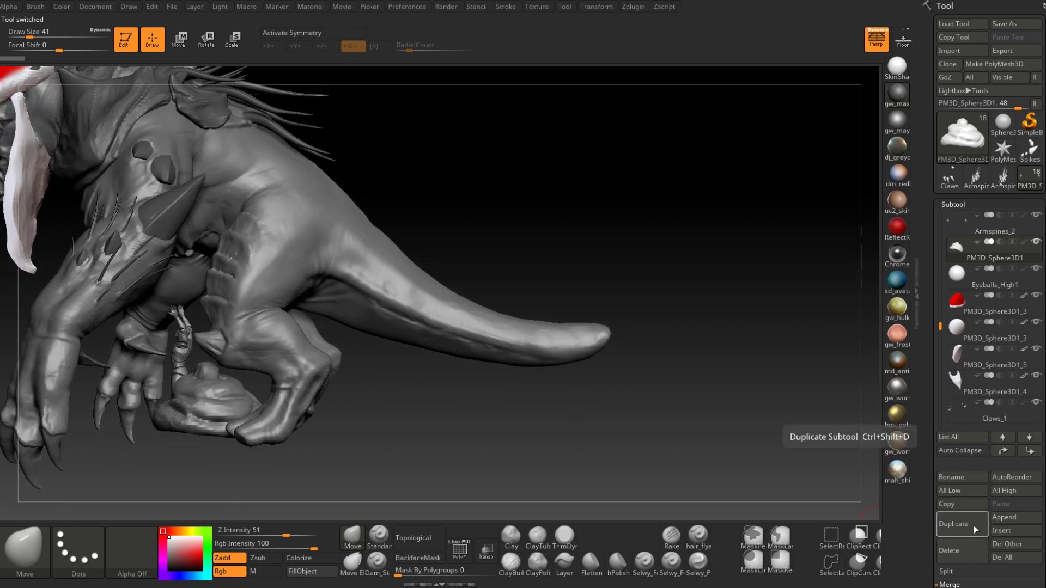
scroll(958, 490, "down", 5)
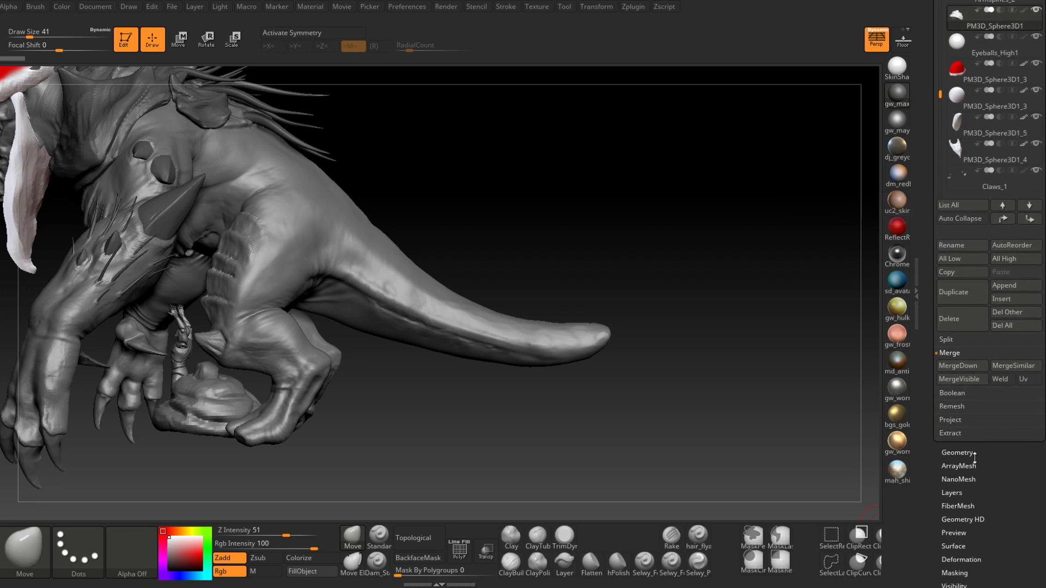
left_click(993, 301)
left_click(1011, 281)
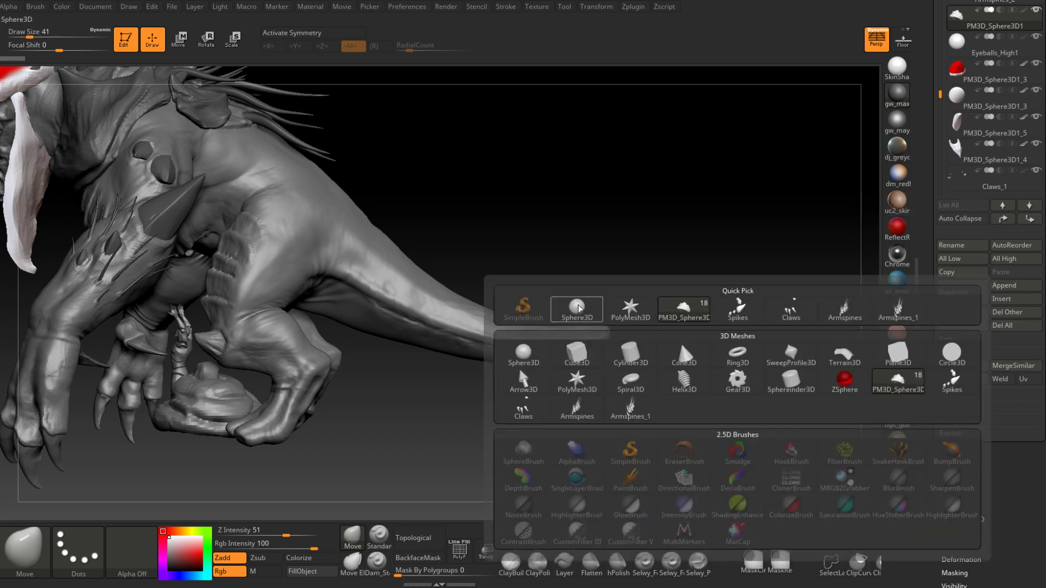
left_click(679, 341)
left_click(391, 419, "alt")
right_click_drag(442, 444, 481, 383, "alt")
Step: Scale the appended sphere down uniformly to about 0.12 and move it to the tail tip
left_click(238, 47)
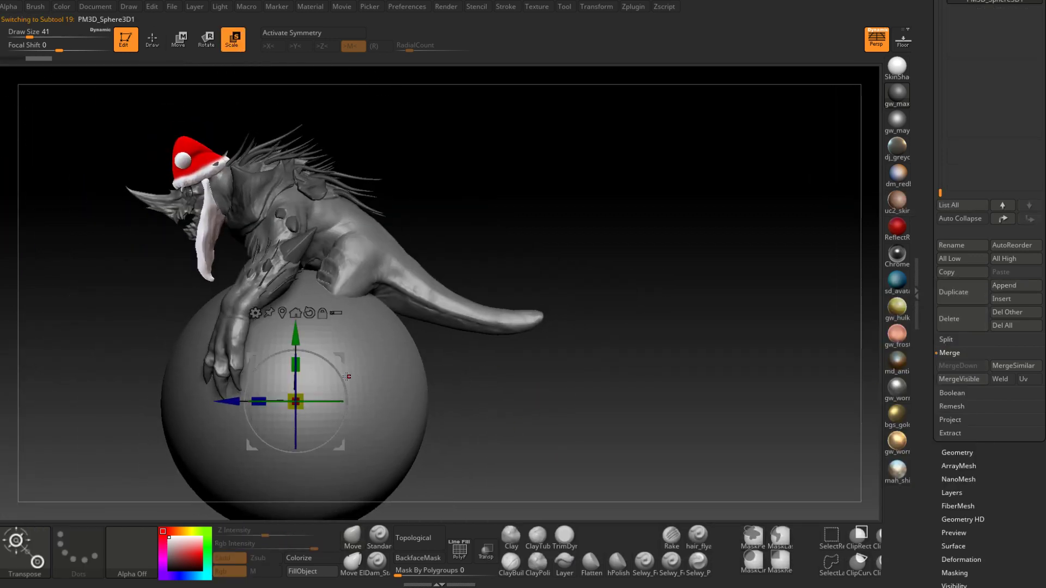
left_click_drag(295, 402, 241, 493)
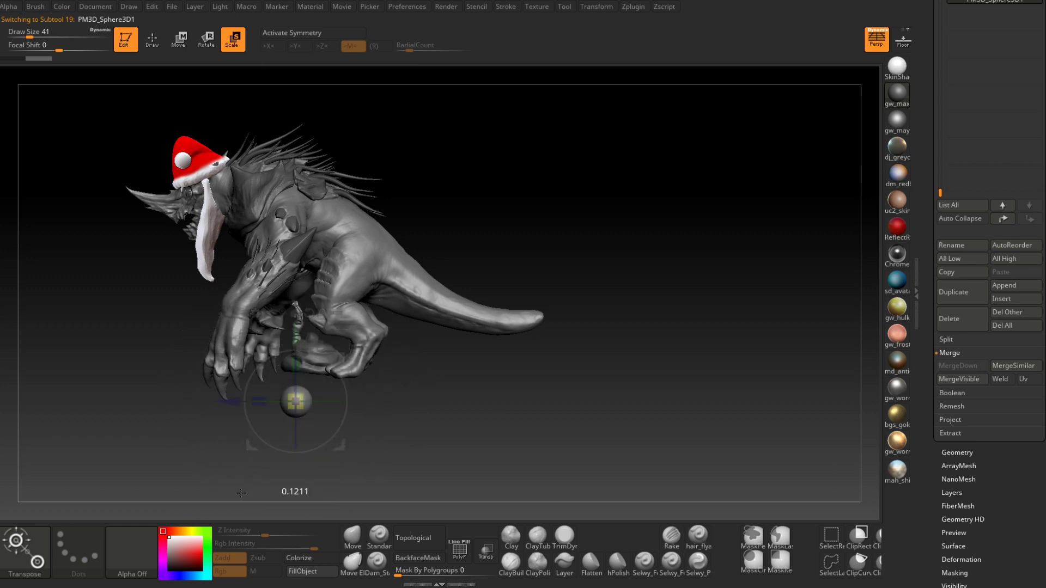
left_click_drag(343, 361, 569, 274)
left_click_drag(649, 299, 539, 540, "shift")
left_click_drag(450, 341, 444, 350)
left_click_drag(489, 303, 462, 309)
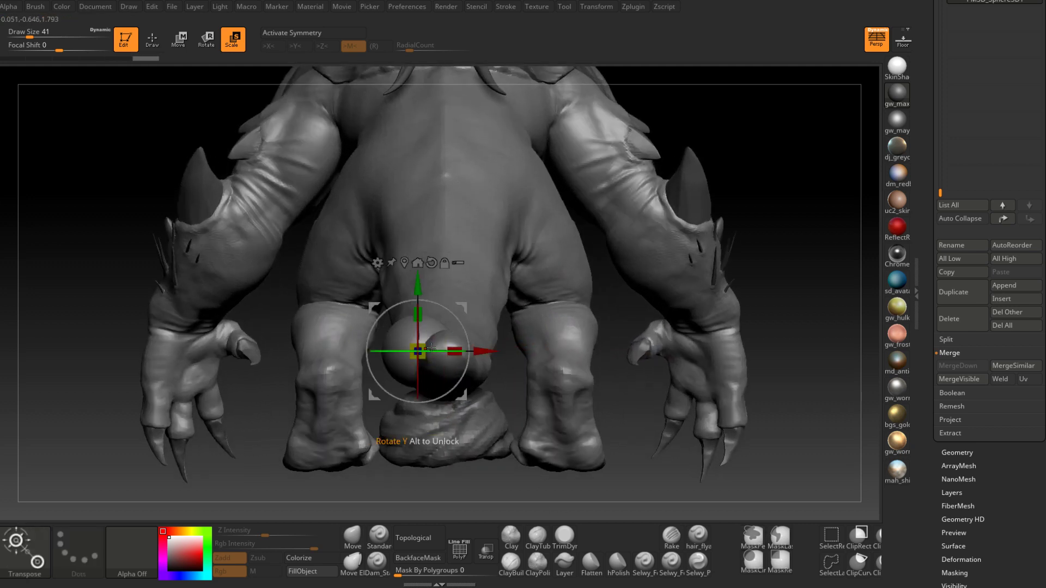
Step: Shrink the sphere further, stretch it into a narrow spike and angle it outward beneath the tail tip
left_click_drag(420, 352, 415, 357)
mouse_move(400, 473)
left_mouse_down()
mouse_move(417, 483)
mouse_move(349, 483)
mouse_move(416, 483)
left_mouse_up()
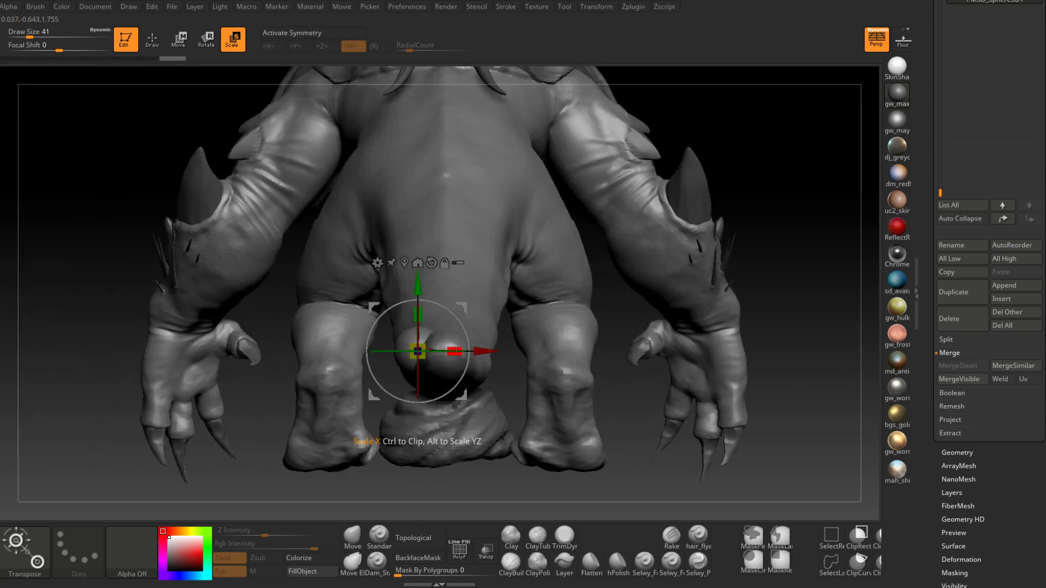
left_click_drag(452, 346, 511, 351)
left_click_drag(421, 342, 419, 357)
left_click_drag(375, 395, 361, 410)
left_click_drag(396, 443, 520, 446)
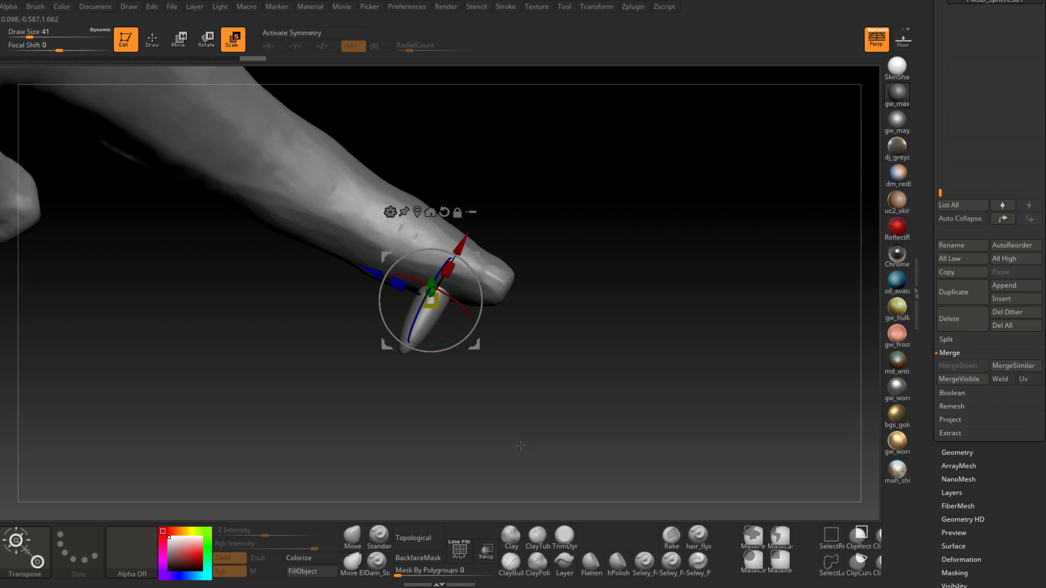
Step: Widen the spike's base into a tapered shape with the Move brush, undoing the last stroke
left_click(354, 536)
mouse_move(472, 322)
left_mouse_down()
mouse_move(428, 319)
mouse_move(451, 319)
mouse_move(444, 269)
left_mouse_up()
key("space")
left_click_drag(431, 314, 452, 314)
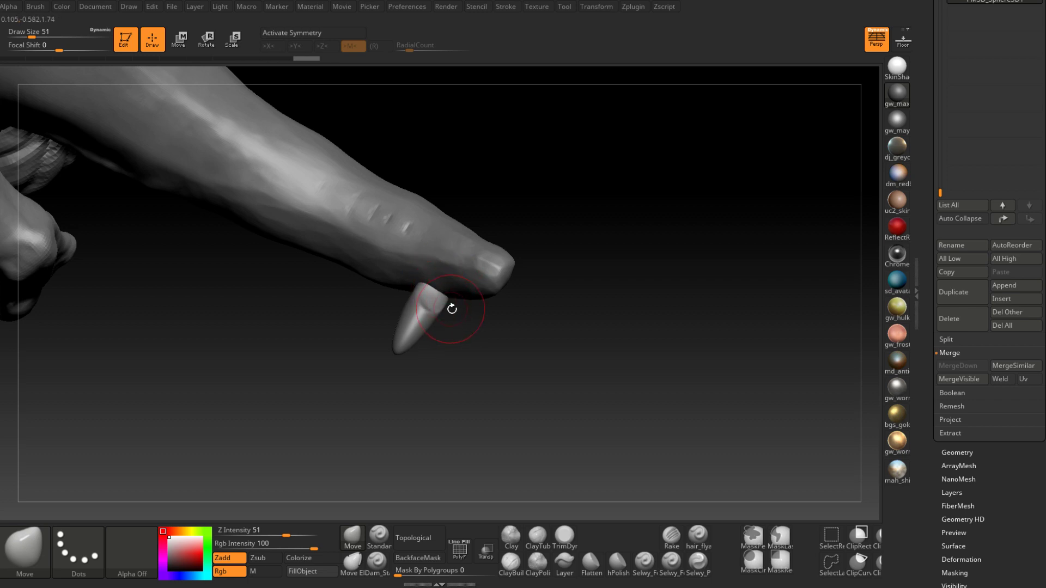
key("ctrl+z")
Step: Flatten the spike's base and outer side with the TrimDynamic brush, reducing the draw size to 29
key("b")
key("t")
key("d")
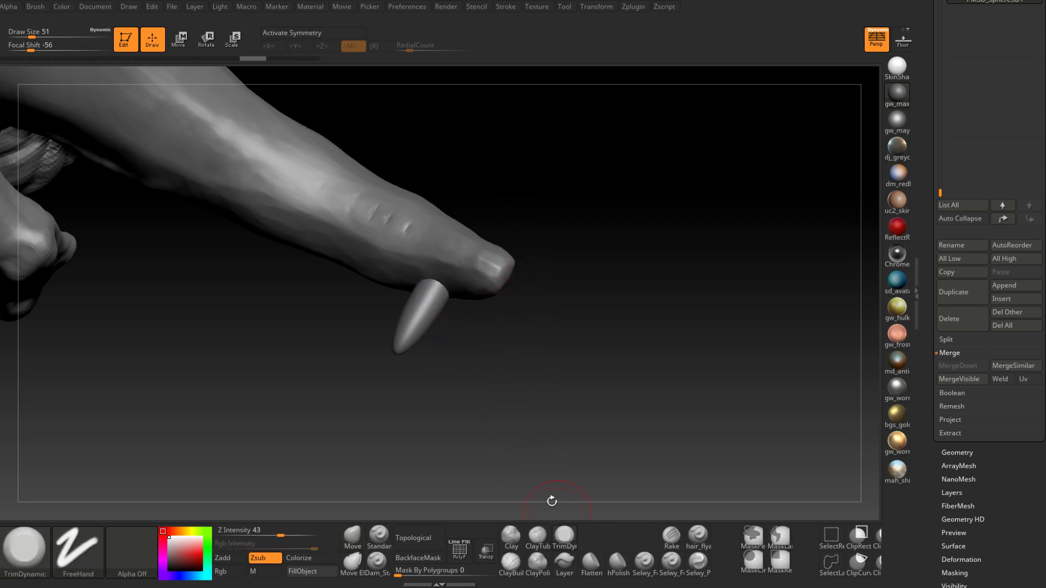
left_click_drag(429, 294, 420, 313)
right_click_drag(423, 320, 423, 348, "ctrl")
right_click_drag(424, 349, 430, 322)
key("space")
left_click_drag(430, 321, 422, 321)
left_click_drag(425, 268, 420, 280)
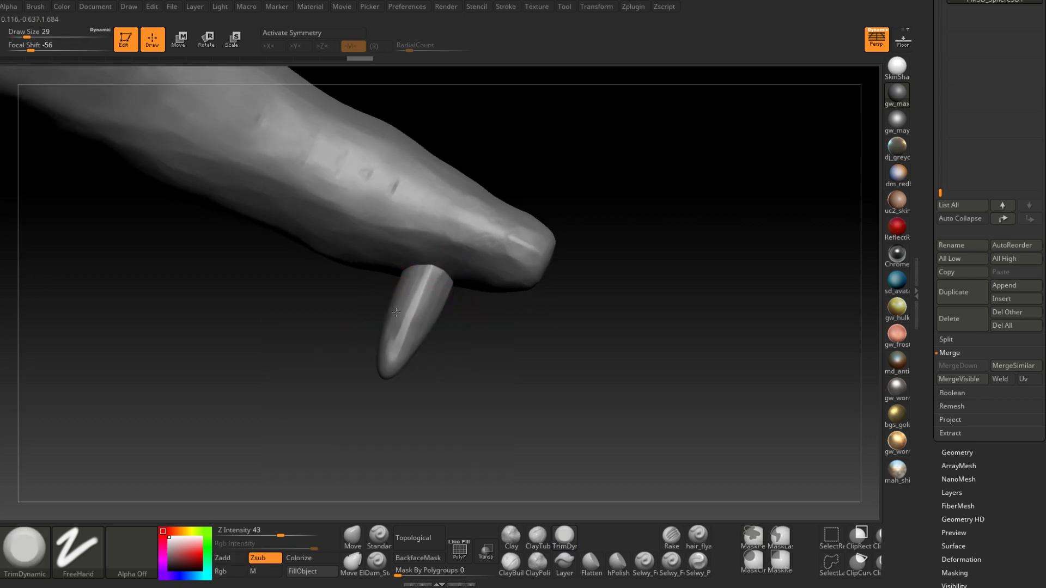
Step: Trim planes around the spike's remaining sides and sharpen its tip with the TrimDynamic brush
mouse_move(385, 331)
right_mouse_down()
mouse_move(399, 322)
mouse_move(373, 296)
mouse_move(360, 300)
right_mouse_up()
right_click_drag(360, 336, 385, 351)
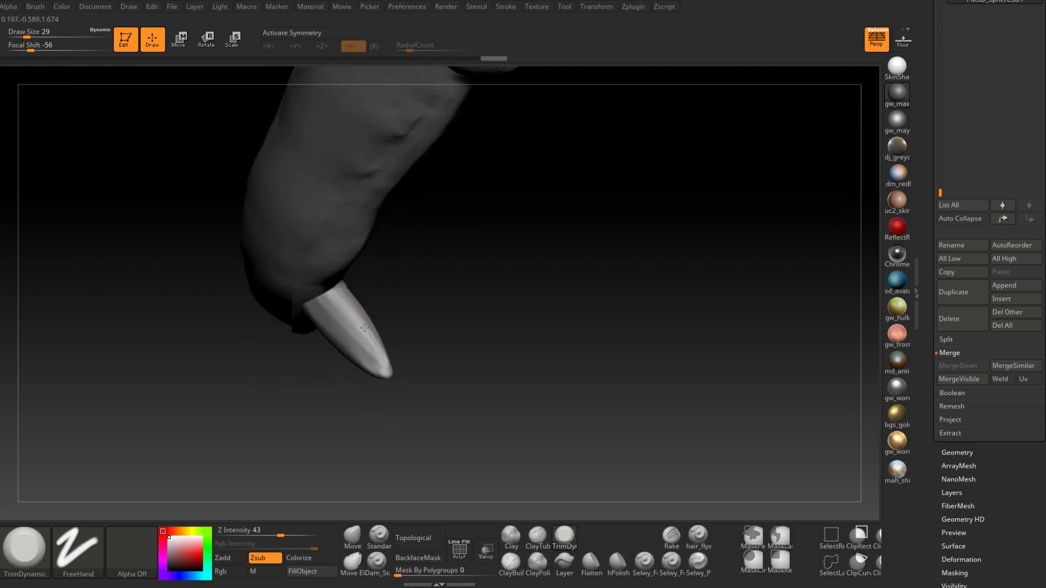
right_click_drag(326, 287, 317, 315)
mouse_move(373, 364)
right_mouse_down()
mouse_move(327, 318)
mouse_move(298, 342)
mouse_move(278, 312)
right_mouse_up()
right_click_drag(347, 406, 319, 392)
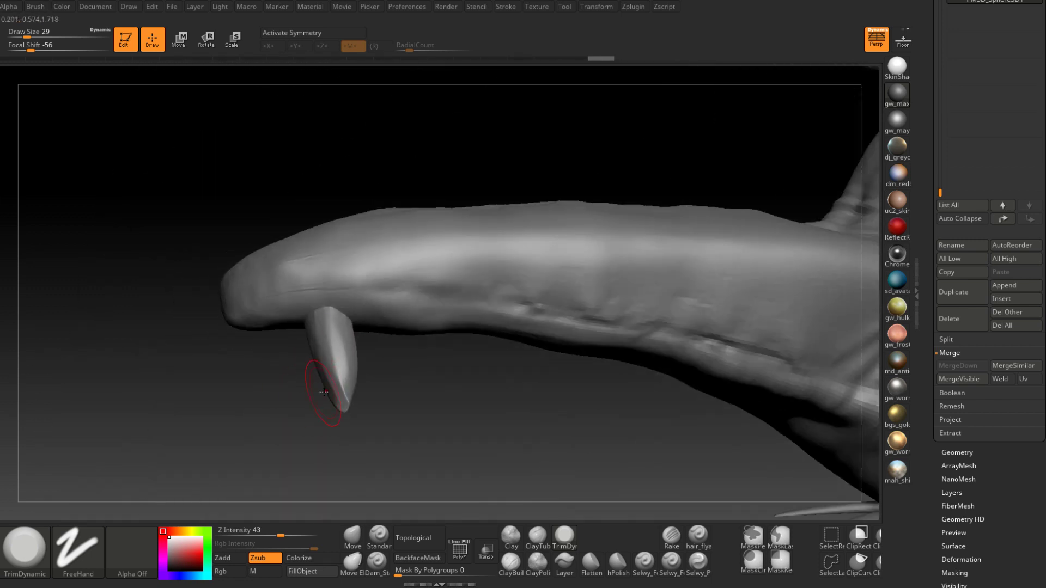
mouse_move(346, 429)
right_mouse_down()
mouse_move(327, 429)
mouse_move(343, 392)
right_mouse_up()
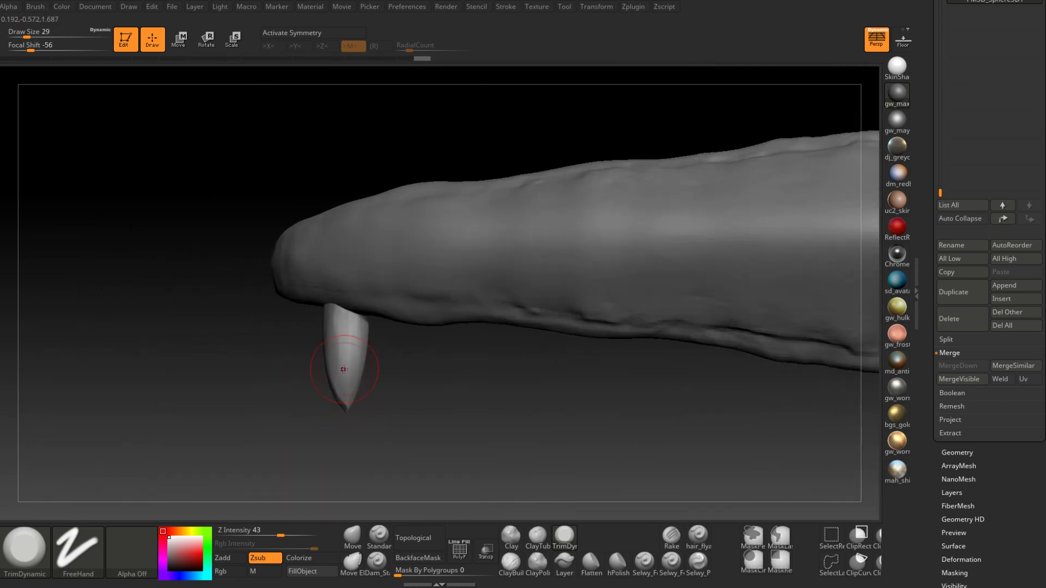
Step: Trim the spike's side planes and refine its tip with the TrimDynamic brush, reducing the draw size to 17
mouse_move(364, 352)
right_mouse_down()
mouse_move(399, 400)
mouse_move(384, 348)
mouse_move(346, 354)
right_mouse_up()
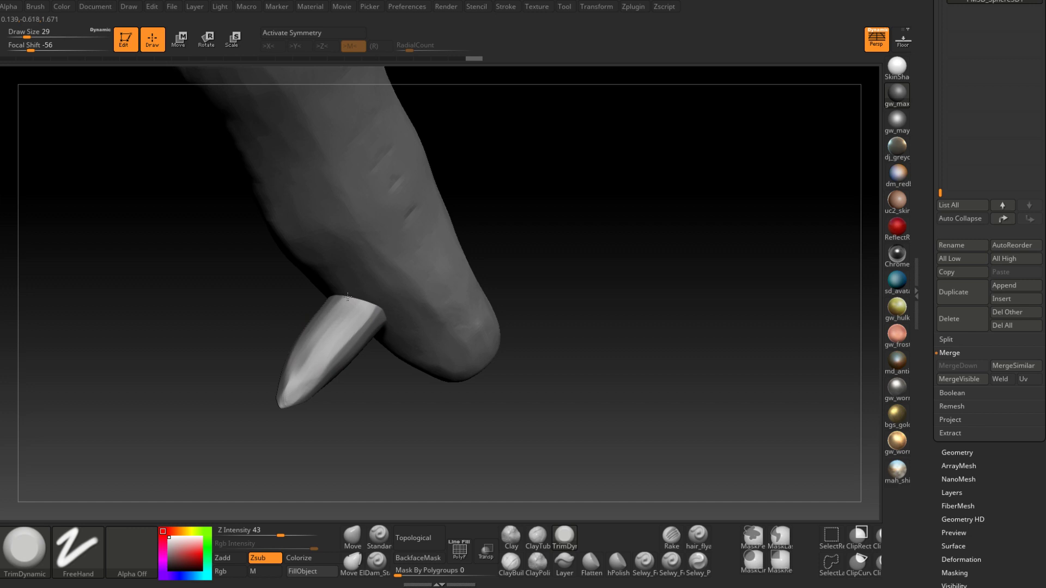
mouse_move(305, 383)
right_mouse_down()
mouse_move(336, 352)
mouse_move(400, 318)
right_mouse_up()
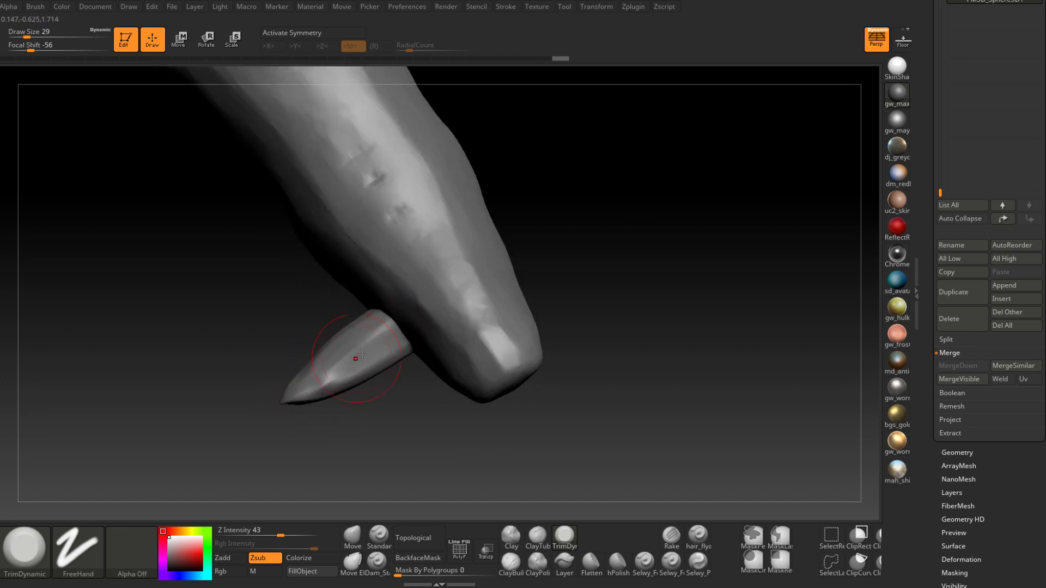
right_click_drag(347, 363, 398, 330)
right_click_drag(311, 375, 304, 373)
key("space")
left_click_drag(304, 373, 308, 380)
right_click_drag(304, 388, 299, 391)
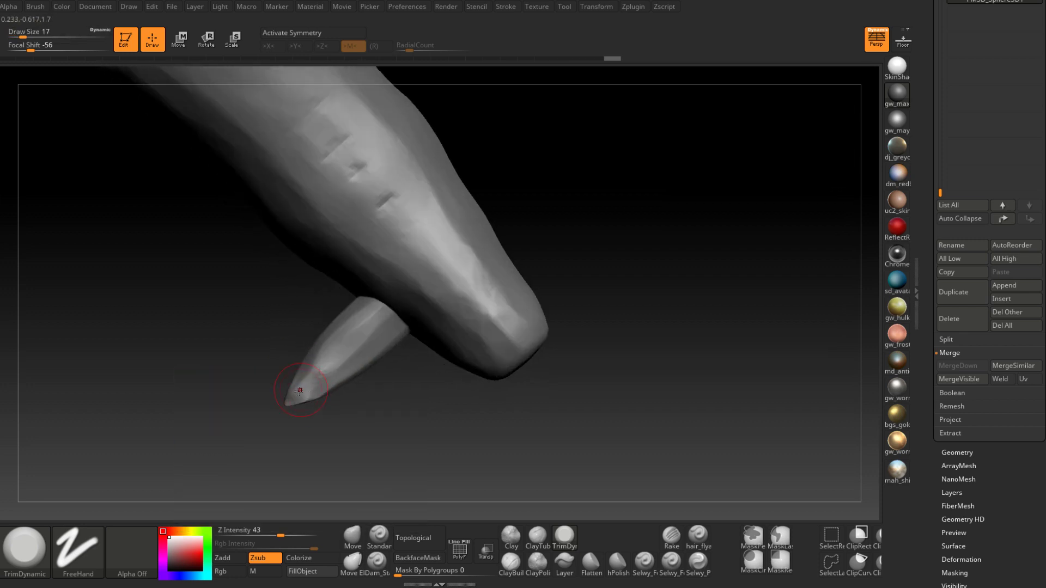
right_click_drag(378, 336, 339, 358)
mouse_move(421, 322)
right_mouse_down()
mouse_move(373, 366)
mouse_move(351, 364)
mouse_move(358, 354)
mouse_move(337, 377)
mouse_move(352, 378)
right_mouse_up()
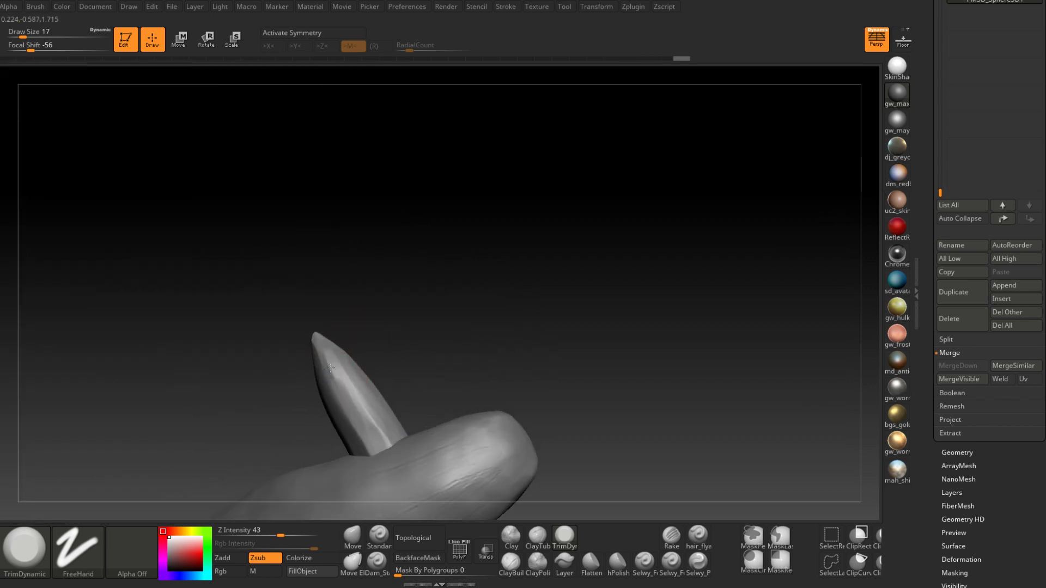
mouse_move(356, 433)
right_mouse_down()
mouse_move(348, 445)
mouse_move(371, 420)
mouse_move(343, 369)
right_mouse_up()
mouse_move(356, 412)
right_mouse_down()
mouse_move(330, 409)
mouse_move(369, 425)
mouse_move(359, 420)
mouse_move(361, 434)
mouse_move(334, 444)
mouse_move(473, 385)
right_mouse_up()
Step: Bend the spike into a slight curve with the Move brush, adjusting the draw size to suit
left_click(357, 531)
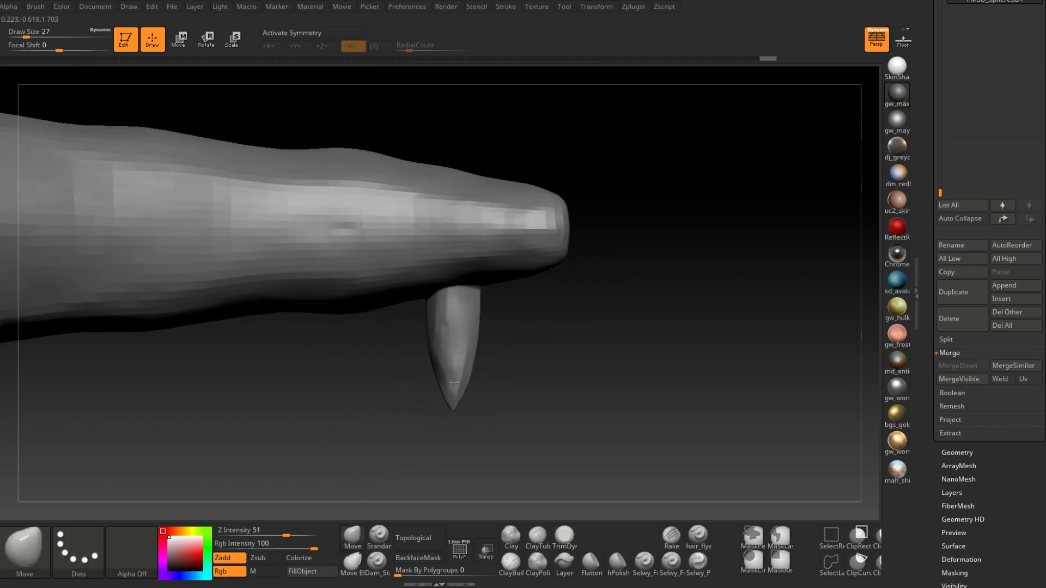
right_click(419, 455)
mouse_move(455, 385)
left_mouse_down()
mouse_move(466, 385)
mouse_move(475, 347)
mouse_move(472, 385)
left_mouse_up()
right_click(456, 399)
left_click_drag(503, 329, 496, 328)
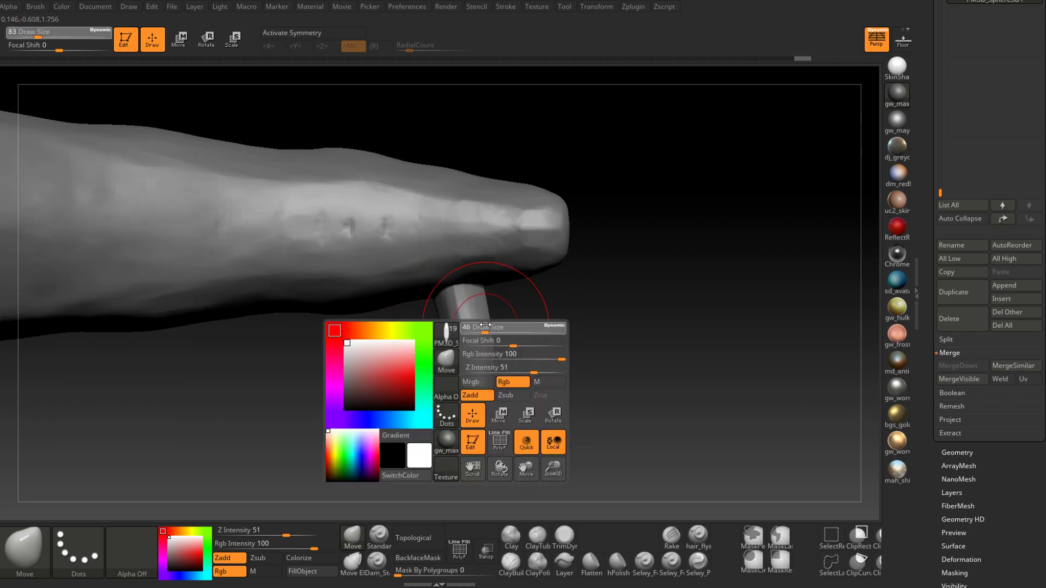
right_click_drag(494, 302, 477, 354, "ctrl")
right_click(459, 392)
Step: Pull a small barb out of the spike's outer edge near its base with the Move brush
left_click_drag(500, 322, 494, 320)
mouse_move(524, 350)
right_mouse_down()
mouse_move(462, 348)
mouse_move(521, 347)
right_mouse_up()
right_click(490, 300)
left_click_drag(490, 302, 493, 290)
right_click_drag(494, 305, 496, 296)
right_click(494, 301)
left_click_drag(494, 301, 490, 301)
Step: Smooth the spike's surface around the new barb near its base
left_click_drag(485, 319, 494, 327, "shift")
mouse_move(418, 351)
right_mouse_down()
mouse_move(428, 348)
mouse_move(335, 333)
right_mouse_up()
left_click_drag(511, 322, 517, 305, "shift")
right_click_drag(469, 321, 507, 312)
left_click_drag(497, 320, 507, 308, "shift")
right_click_drag(490, 310, 545, 308)
left_click_drag(477, 299, 488, 313, "shift")
mouse_move(490, 305)
right_mouse_down()
mouse_move(514, 345)
mouse_move(500, 340)
mouse_move(490, 372)
right_mouse_up()
Step: Curve the spike's tip inward with the Move brush at draw size 51 and raise a second barb on the inner edge
key("space")
left_click_drag(474, 377, 485, 380)
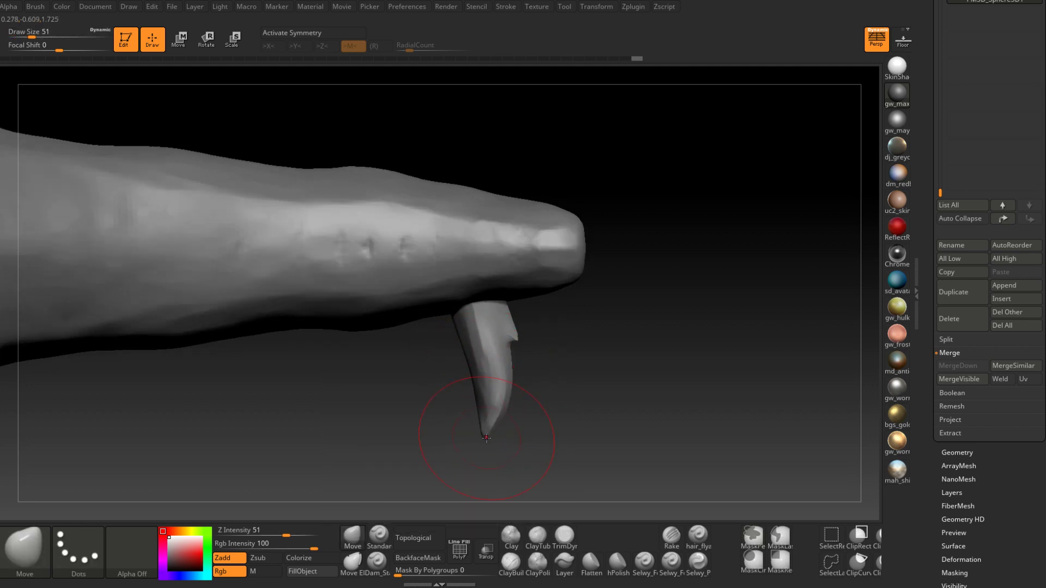
key("space")
left_click_drag(479, 380, 467, 376)
mouse_move(466, 374)
right_mouse_down("ctrl")
mouse_move(463, 384)
mouse_move(498, 340)
mouse_move(544, 330)
right_mouse_up("ctrl")
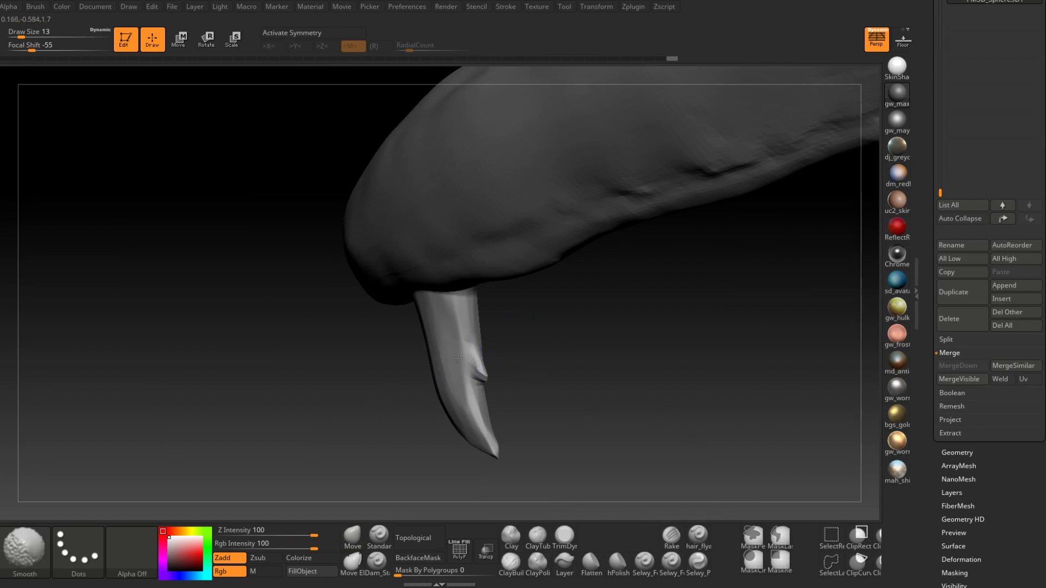
Step: Smooth the spike's surface around the inner-edge barb at draw size 13
left_click_drag(463, 367, 475, 371, "shift")
right_click_drag(478, 370, 463, 367)
left_click_drag(471, 352, 475, 374, "shift")
mouse_move(475, 372)
right_mouse_down()
mouse_move(437, 368)
mouse_move(467, 373)
right_mouse_up()
left_click_drag(467, 373, 474, 371, "shift")
mouse_move(475, 370)
right_mouse_down()
mouse_move(488, 360)
mouse_move(418, 429)
right_mouse_up()
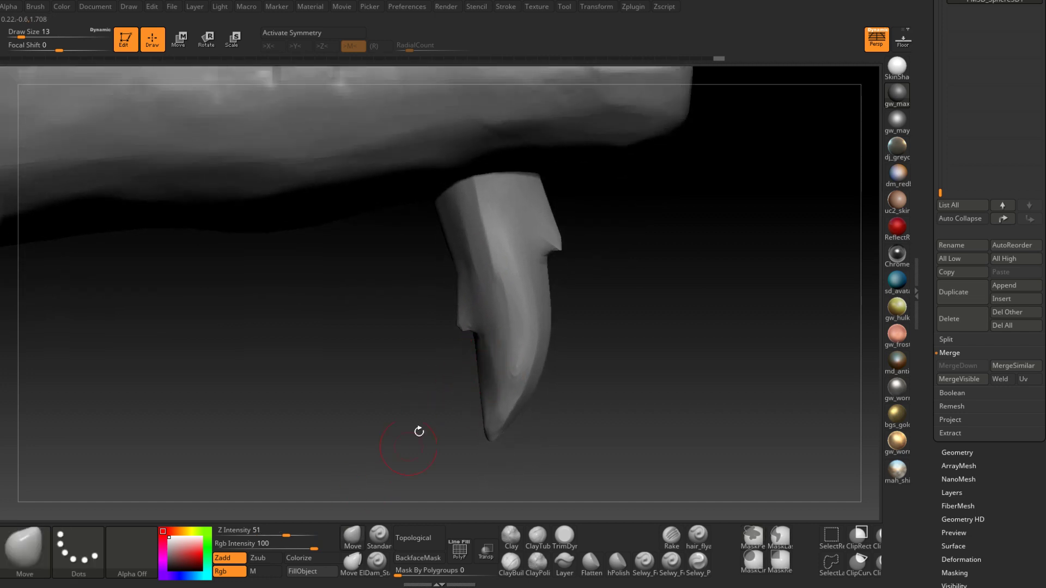
Step: Pull the inner-edge barb to a sharper point with the Move brush at draw size 5
key("space")
left_click_drag(468, 342, 461, 341)
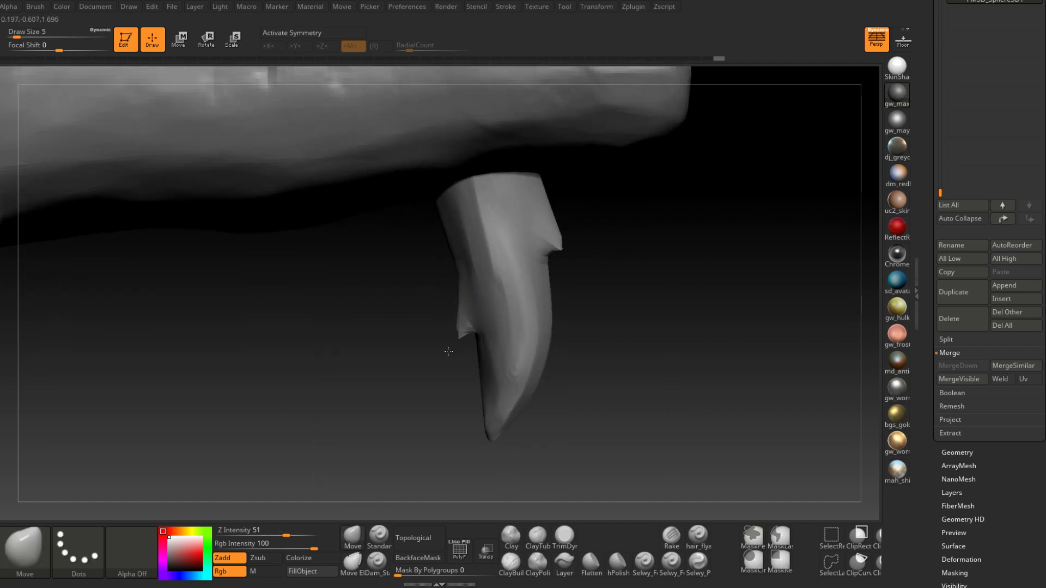
mouse_move(439, 356)
right_mouse_down()
mouse_move(490, 299)
mouse_move(494, 336)
mouse_move(510, 352)
mouse_move(500, 357)
mouse_move(499, 318)
mouse_move(473, 365)
right_mouse_up()
key("space")
left_click(463, 356)
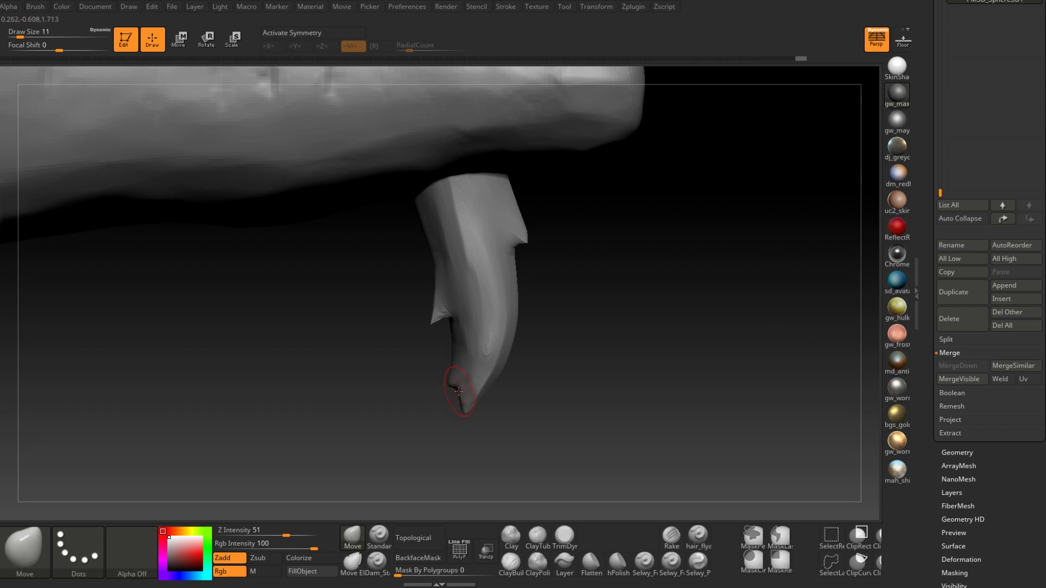
Step: Shape a third barb on the inner edge near the spike's tip with the Move brush at draw sizes 3 and 7
mouse_move(456, 391)
right_mouse_down()
mouse_move(540, 338)
mouse_move(466, 367)
mouse_move(463, 382)
mouse_move(451, 367)
mouse_move(490, 373)
mouse_move(460, 387)
right_mouse_up()
key("shift")
key("ctrl")
key("space")
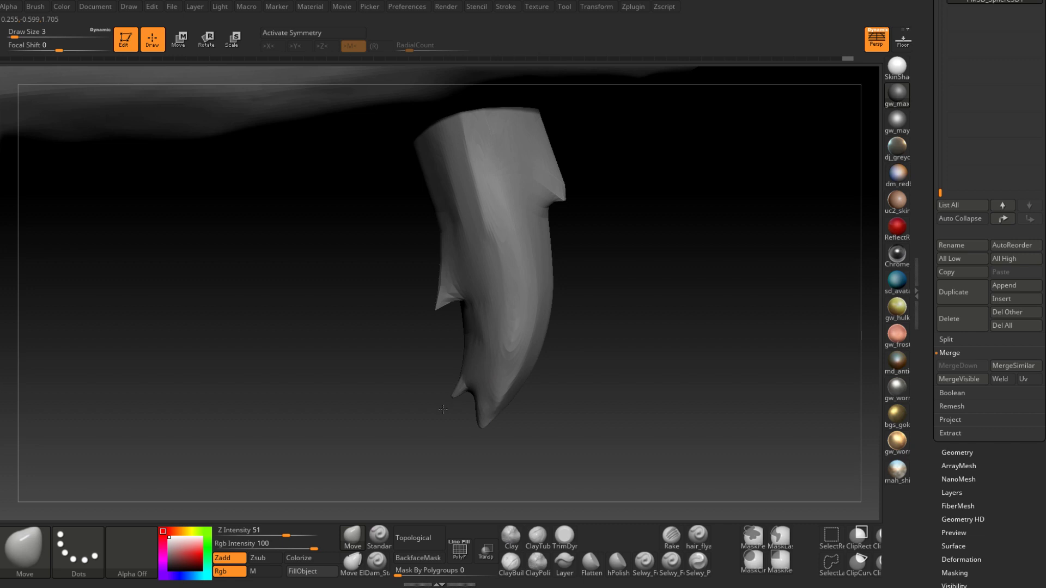
key("space")
key("shift")
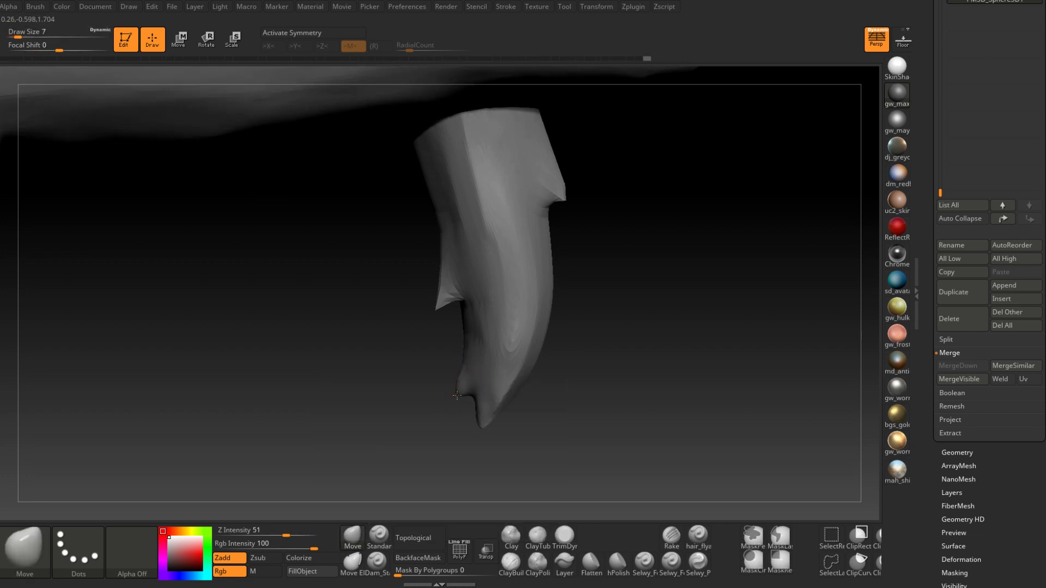
mouse_move(467, 381)
left_mouse_down()
mouse_move(485, 385)
mouse_move(455, 392)
mouse_move(479, 439)
mouse_move(551, 378)
left_mouse_up()
key("shift")
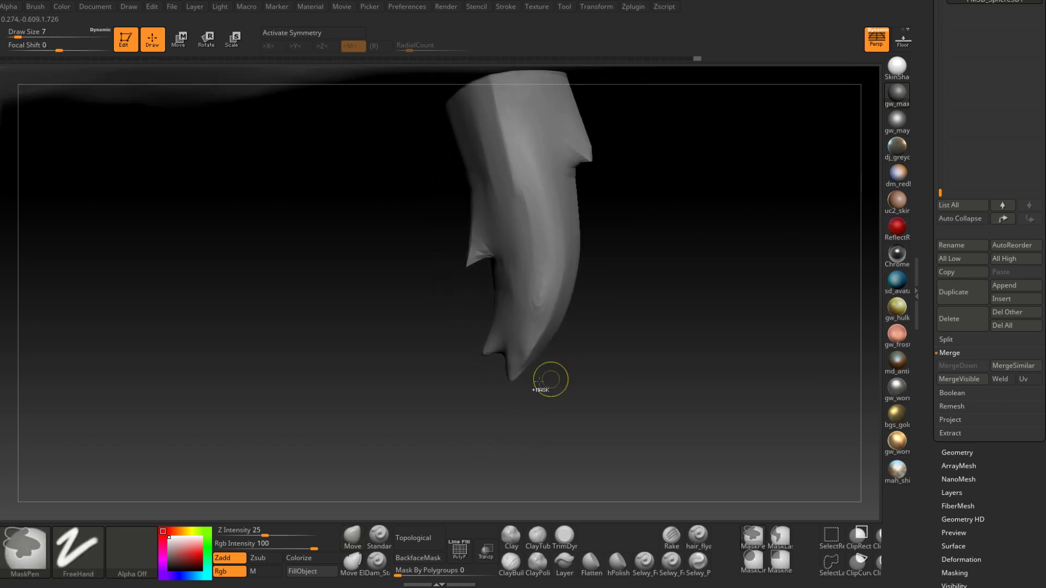
Step: Draw the spike's tip into a longer point with the Move brush at draw size 16 and smooth the front face
key("space")
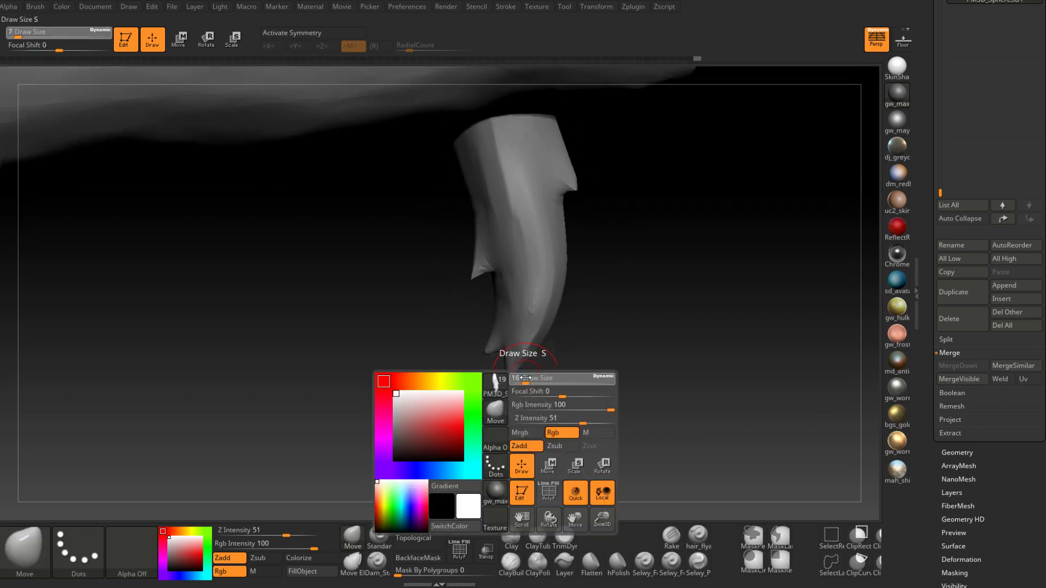
key("shift")
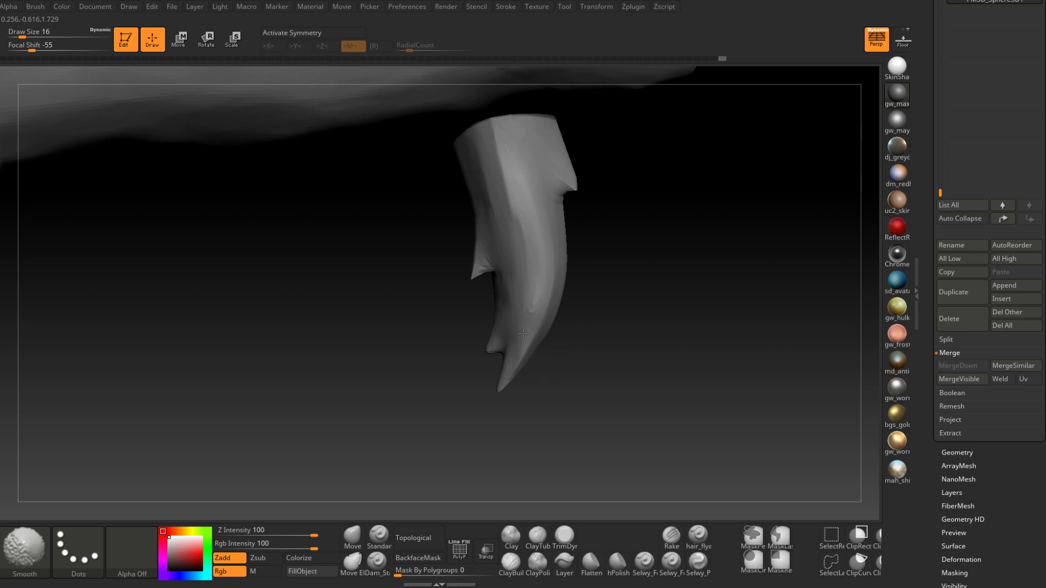
left_click_drag(534, 318, 535, 228, "shift")
key("space")
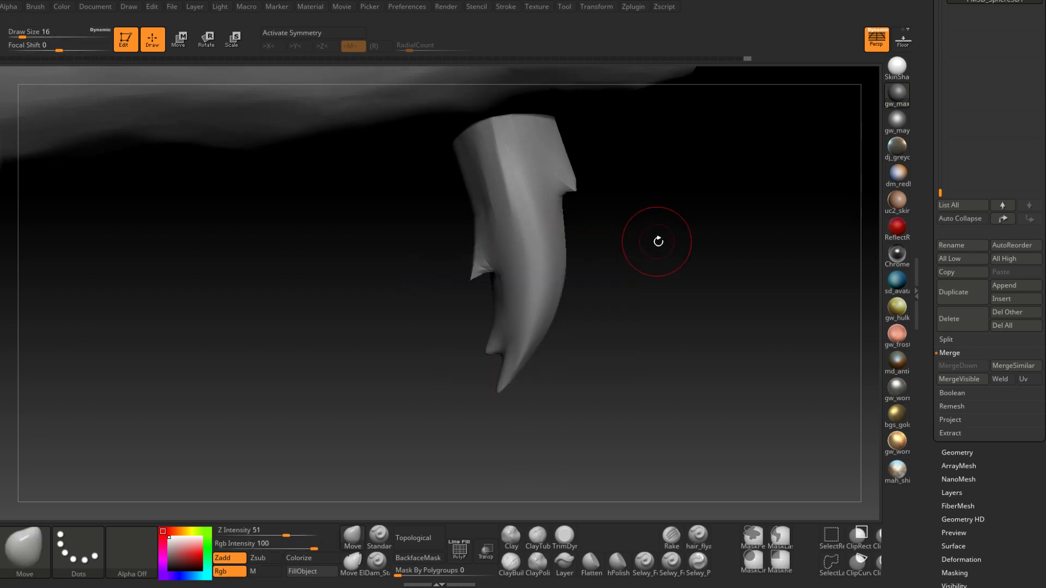
Step: Flatten long planes down the spike's front face with the TrimDynamic brush at draw size 18
left_click(564, 537)
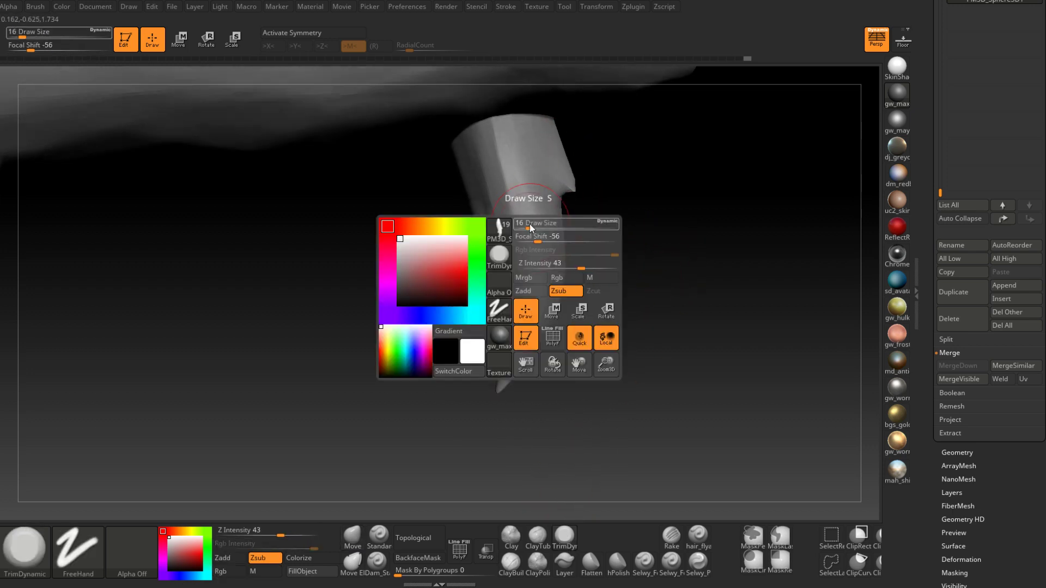
left_click_drag(533, 188, 533, 305)
right_click_drag(531, 239, 539, 246)
key("space")
left_click_drag(537, 220, 541, 300)
left_click_drag(547, 199, 550, 278)
left_click_drag(547, 229, 536, 326)
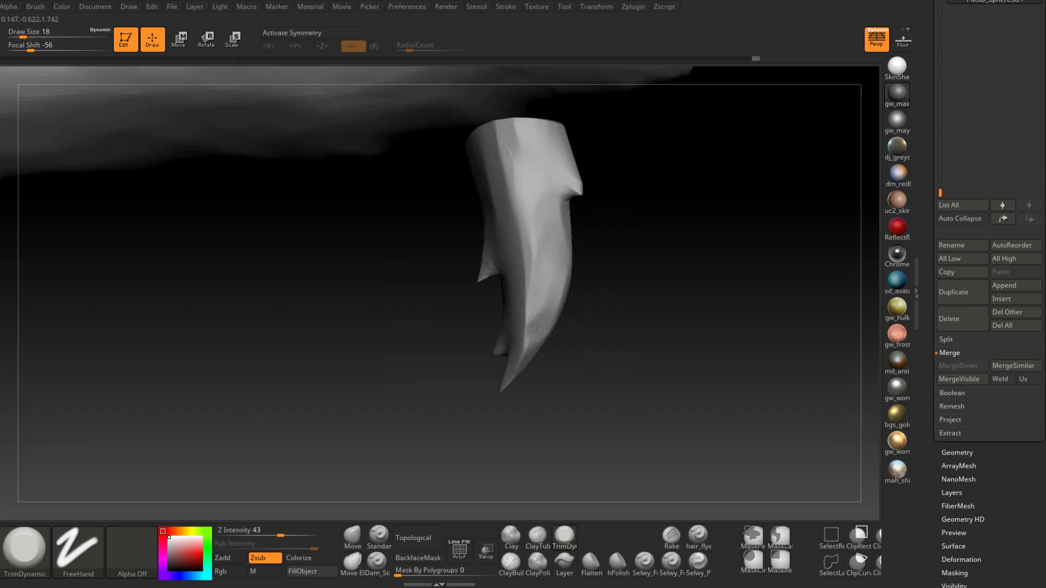
Step: Trim the spike's lower end and front ridge with the TrimDynamic brush, reducing the draw size to 13
right_click_drag(545, 305, 551, 294)
key("space")
left_click_drag(551, 293, 546, 293)
mouse_move(518, 364)
right_mouse_down()
mouse_move(525, 342)
mouse_move(521, 351)
mouse_move(508, 319)
mouse_move(516, 299)
right_mouse_up()
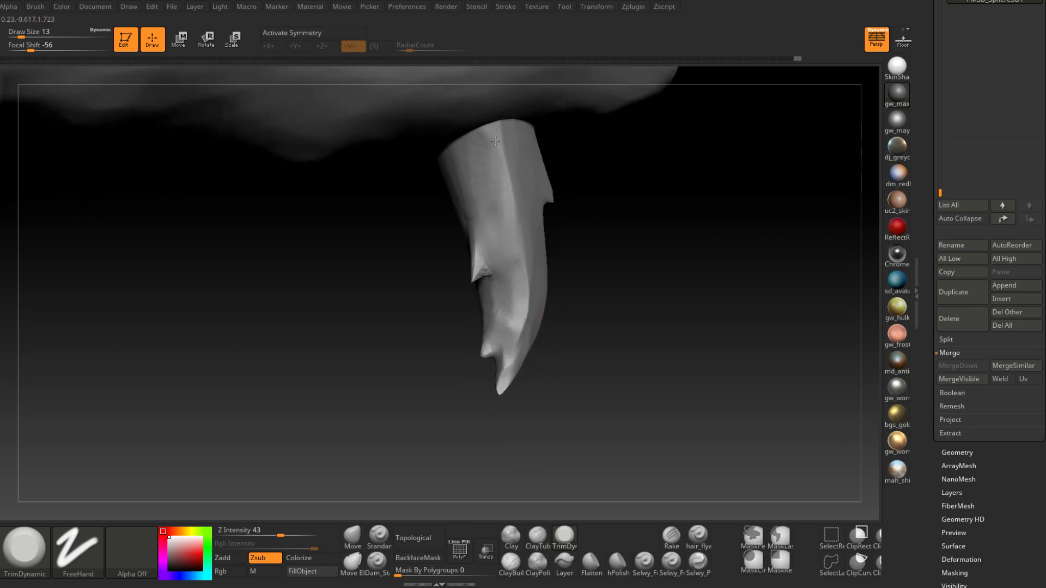
right_click_drag(492, 143, 512, 151)
mouse_move(512, 150)
left_mouse_down()
mouse_move(536, 267)
mouse_move(525, 289)
left_mouse_up()
key("space")
left_click_drag(532, 192, 535, 191)
left_click_drag(523, 150, 527, 305)
Step: Cut additional planes around the spike's base and upper front with the TrimDynamic brush
mouse_move(519, 144)
left_mouse_down()
mouse_move(556, 171)
mouse_move(498, 168)
left_mouse_up()
right_click_drag(520, 146, 504, 147)
mouse_move(505, 147)
left_mouse_down()
mouse_move(486, 158)
mouse_move(502, 150)
mouse_move(522, 236)
left_mouse_up()
right_click_drag(504, 222, 469, 215)
left_click_drag(539, 160, 542, 215)
left_click_drag(527, 137, 526, 177)
right_click_drag(525, 166, 547, 163)
key("space")
left_click_drag(547, 163, 557, 178)
right_click_drag(547, 205, 571, 234)
key("space")
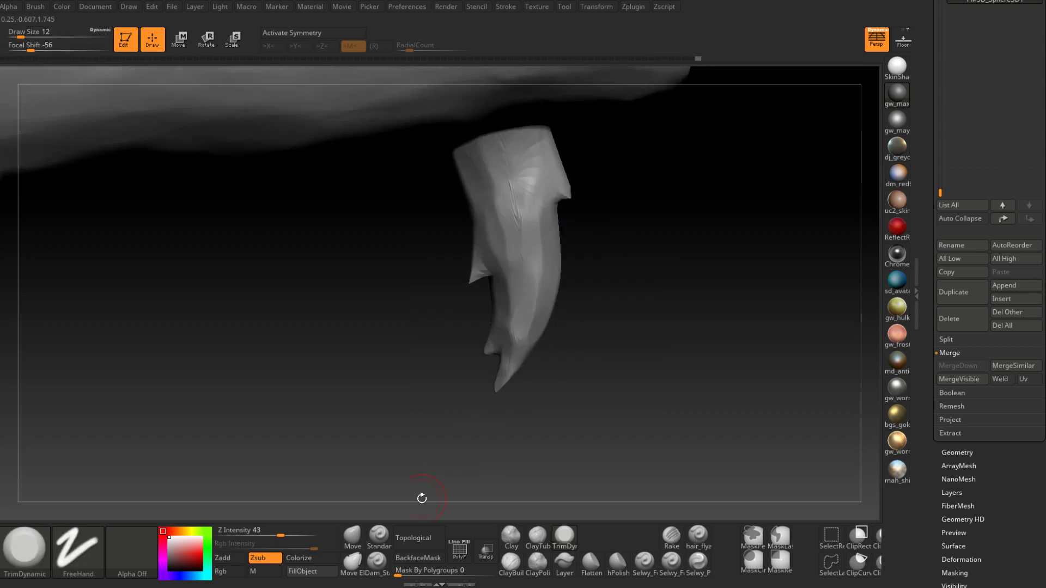
Step: Pull a fourth barb out of the lower outer edge of the spike with the Move brush at draw size 12
left_click(353, 537)
key("space")
left_click_drag(576, 263, 571, 262)
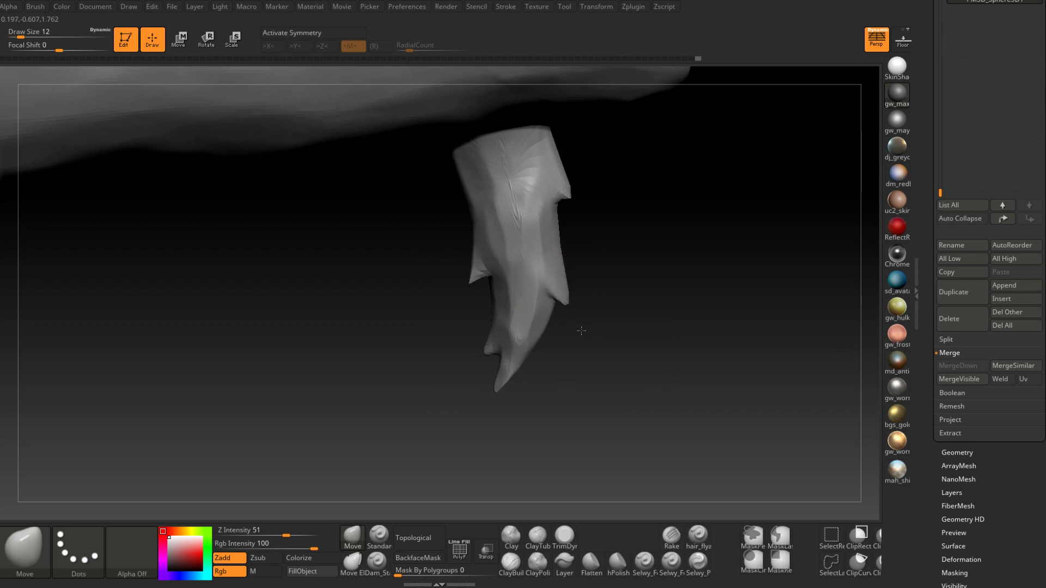
right_click_drag(565, 297, 540, 275)
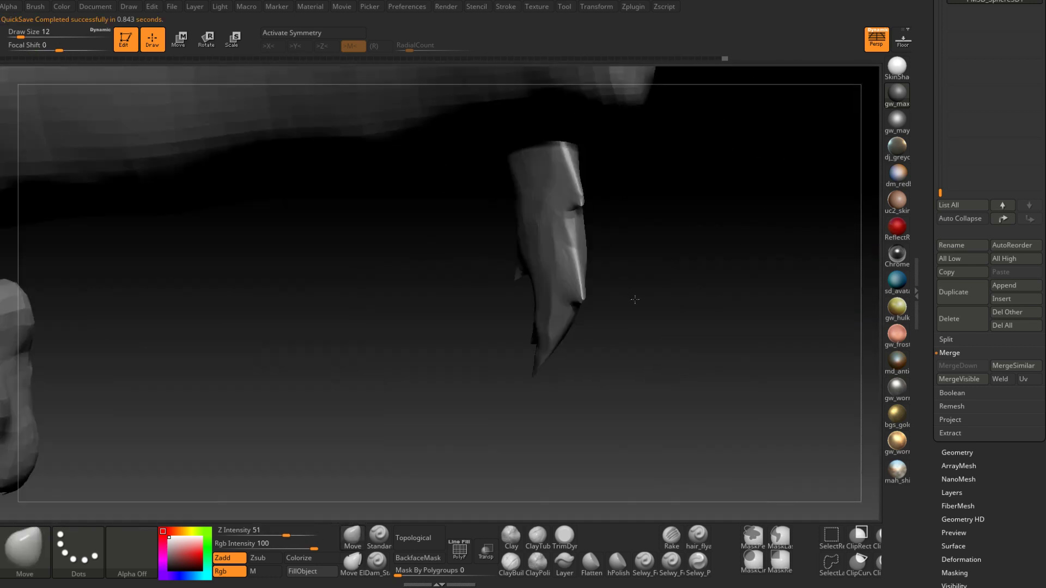
Step: Sharpen the lower outer barb with the Move brush at draw size 6 and widen the outer edge above it at draw size 25
mouse_move(635, 299)
left_mouse_down()
mouse_move(646, 296)
mouse_move(596, 303)
left_mouse_up()
key("space")
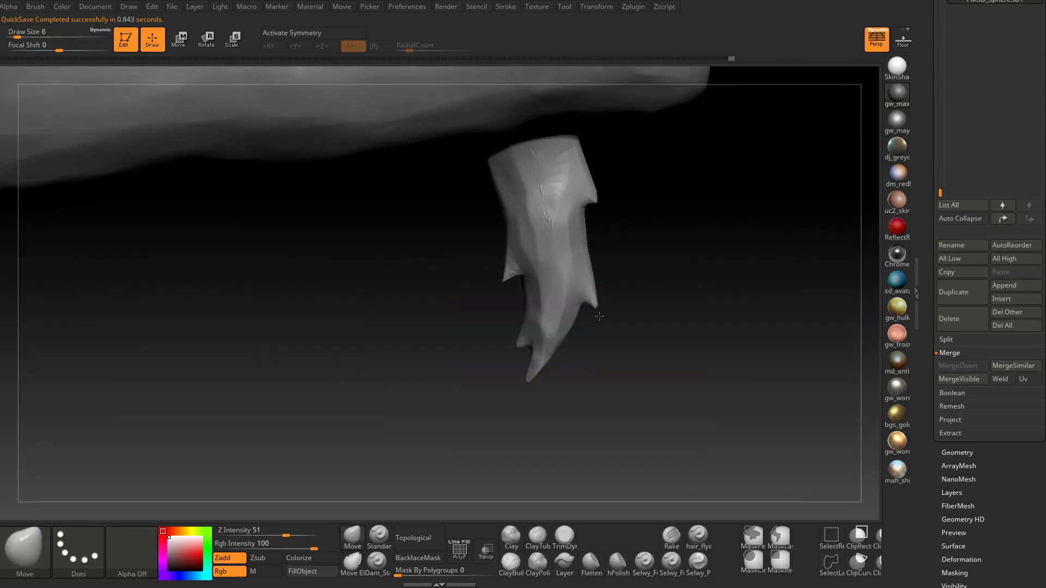
key("space")
left_click_drag(592, 254, 601, 255)
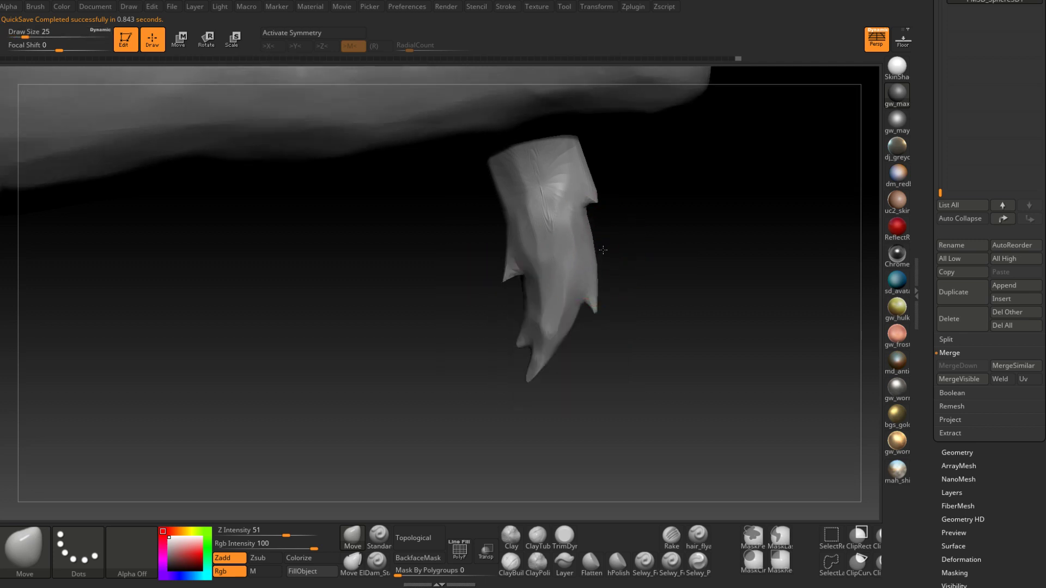
mouse_move(611, 280)
left_mouse_down()
mouse_move(603, 453)
mouse_move(529, 378)
left_mouse_up()
Step: Flatten the surface around the lower outer barb with the TrimDynamic brush, reducing the draw size from 14 to 9
left_click(564, 536)
key("space")
left_click_drag(560, 300, 555, 300)
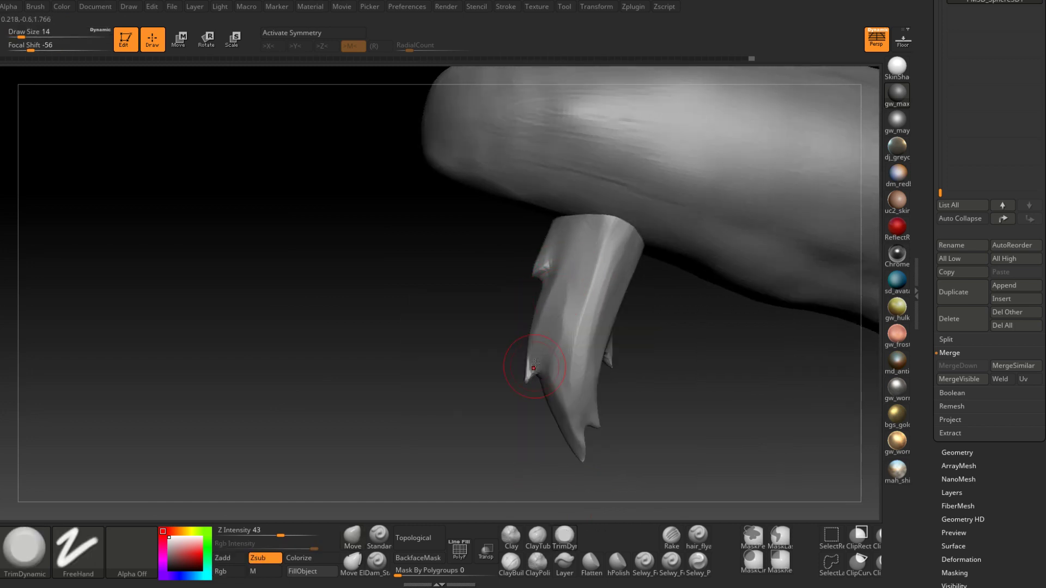
right_click_drag(535, 363, 544, 343)
key("space")
left_click_drag(546, 341, 533, 361)
right_click_drag(534, 362, 522, 373)
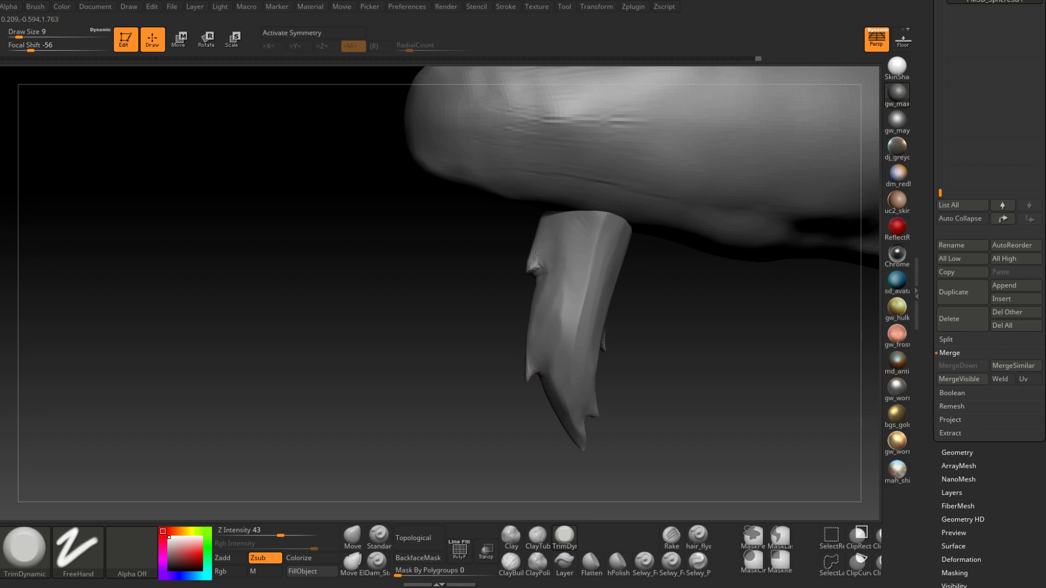
Step: Trim the upper outer barb, and flatten the adjacent face near the spike's base at draw size 16
left_click_drag(534, 256, 536, 253)
right_click_drag(536, 255, 521, 253)
key("space")
left_click_drag(578, 257, 582, 257)
right_click_drag(573, 249, 588, 238)
left_click_drag(588, 238, 570, 241)
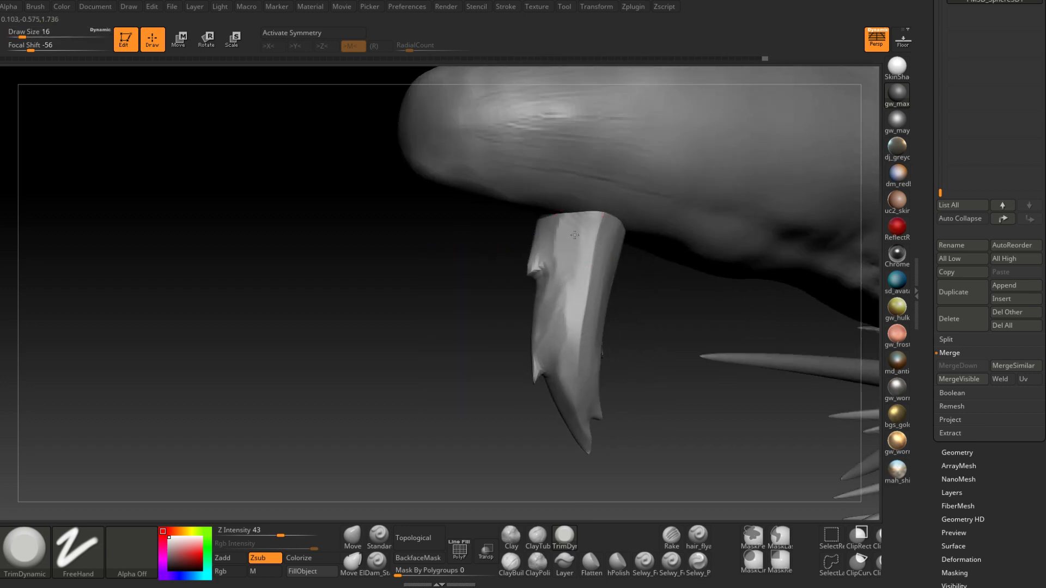
Step: Carve planes along the spike's back from its base to the lower barb with the TrimDynamic brush
right_click_drag(577, 313, 599, 299)
left_click_drag(611, 234, 606, 280)
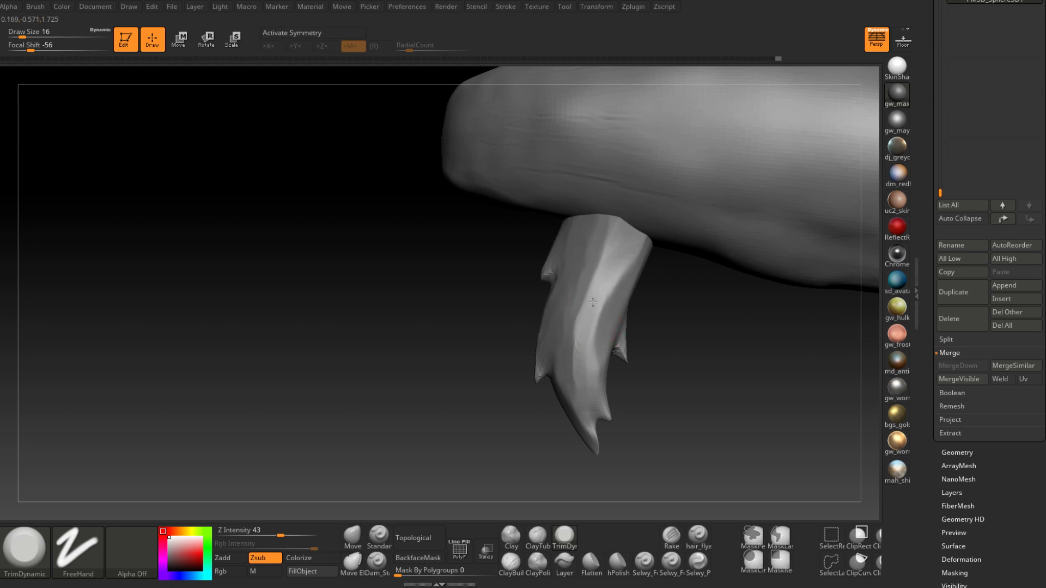
right_click_drag(590, 311, 614, 305)
left_click_drag(622, 281, 610, 305)
mouse_move(609, 305)
right_mouse_down()
mouse_move(596, 313)
mouse_move(604, 322)
right_mouse_up()
key("space")
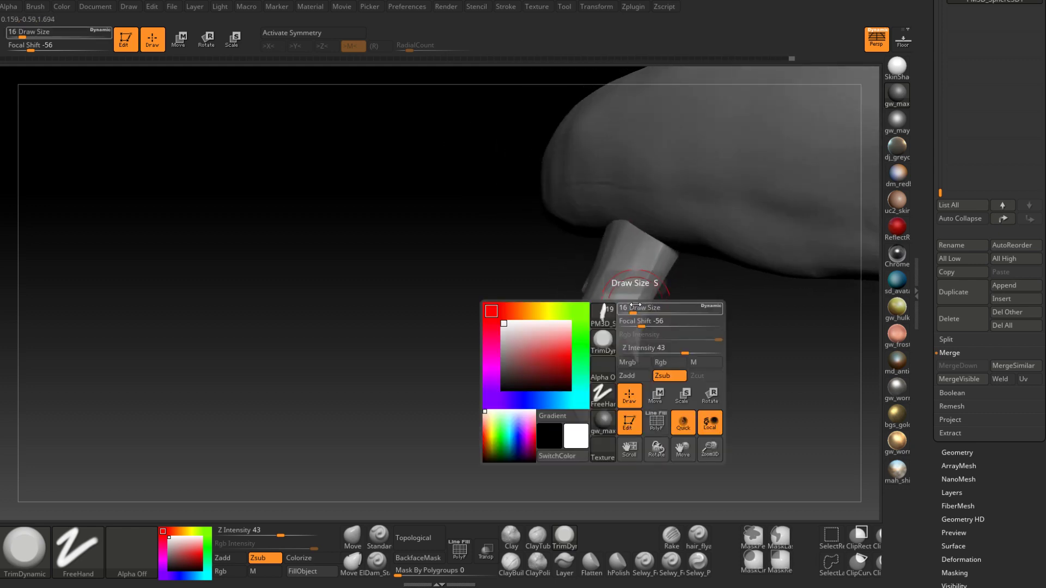
left_click_drag(654, 261, 588, 323)
right_click_drag(575, 342, 571, 326)
mouse_move(561, 359)
left_mouse_down()
mouse_move(572, 297)
mouse_move(590, 322)
mouse_move(571, 376)
left_mouse_up()
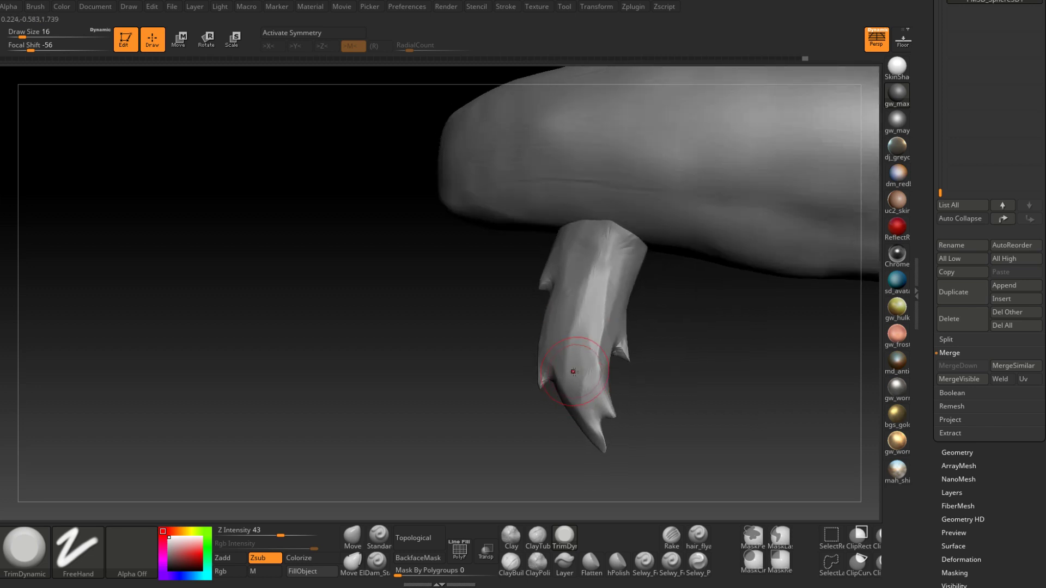
Step: Trim the spike's lower back toward its tip with the TrimDynamic brush at draw size 14
right_click_drag(572, 375, 577, 381)
key("space")
left_click_drag(594, 326, 592, 379)
mouse_move(584, 406)
right_mouse_down()
mouse_move(590, 430)
mouse_move(582, 423)
right_mouse_up()
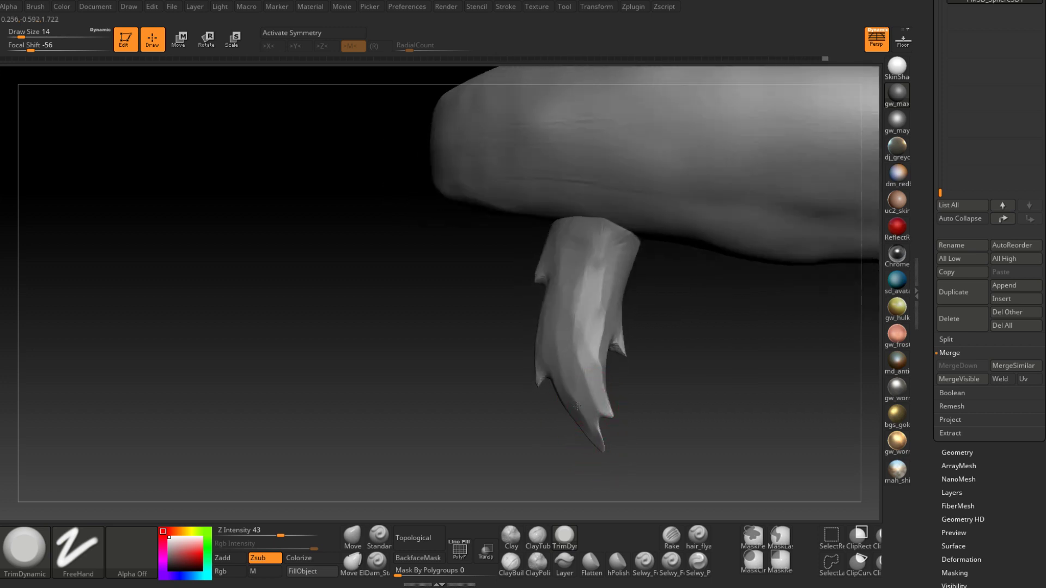
mouse_move(571, 386)
right_mouse_down()
mouse_move(577, 302)
mouse_move(567, 313)
mouse_move(600, 334)
mouse_move(569, 389)
mouse_move(566, 353)
mouse_move(555, 392)
right_mouse_up()
Step: Scale the barbed spike at the tail tip to make it wider
key("ctrl")
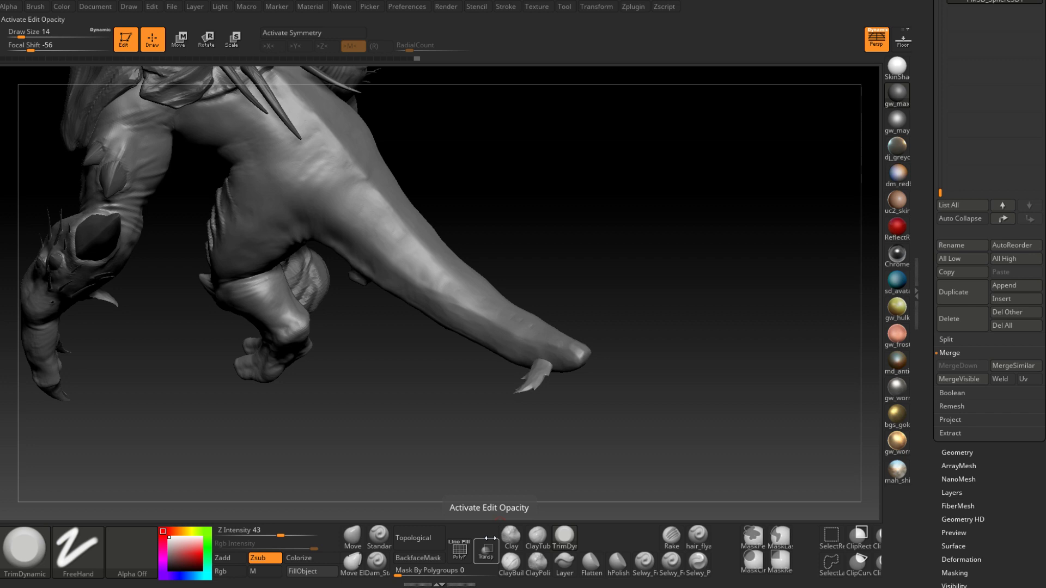
mouse_move(550, 392)
left_mouse_down()
mouse_move(593, 338)
mouse_move(559, 329)
mouse_move(620, 341)
left_mouse_up()
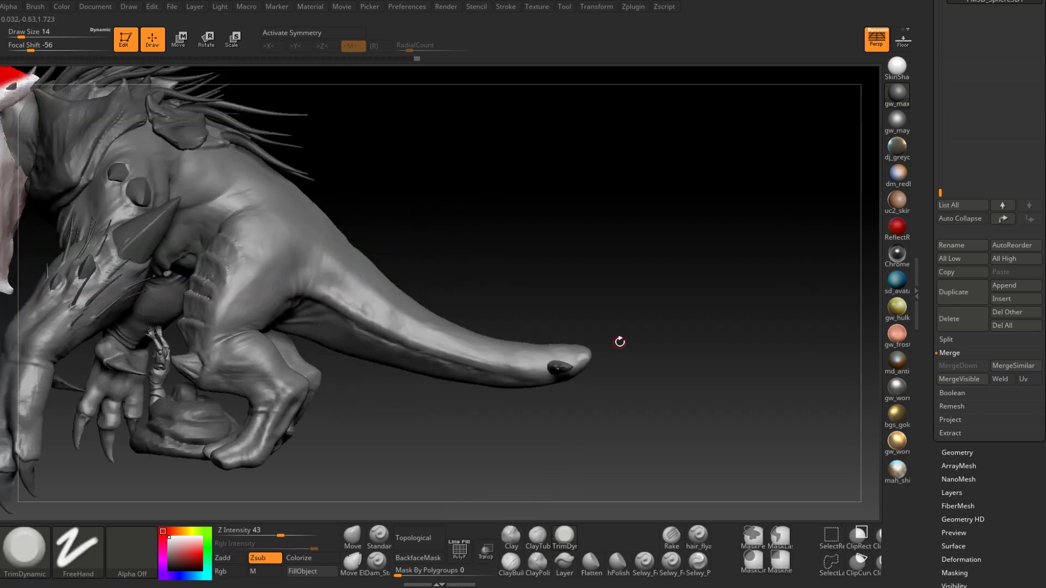
left_click(231, 39)
right_click_drag(645, 406, 647, 427, "ctrl")
left_click_drag(604, 351, 609, 333)
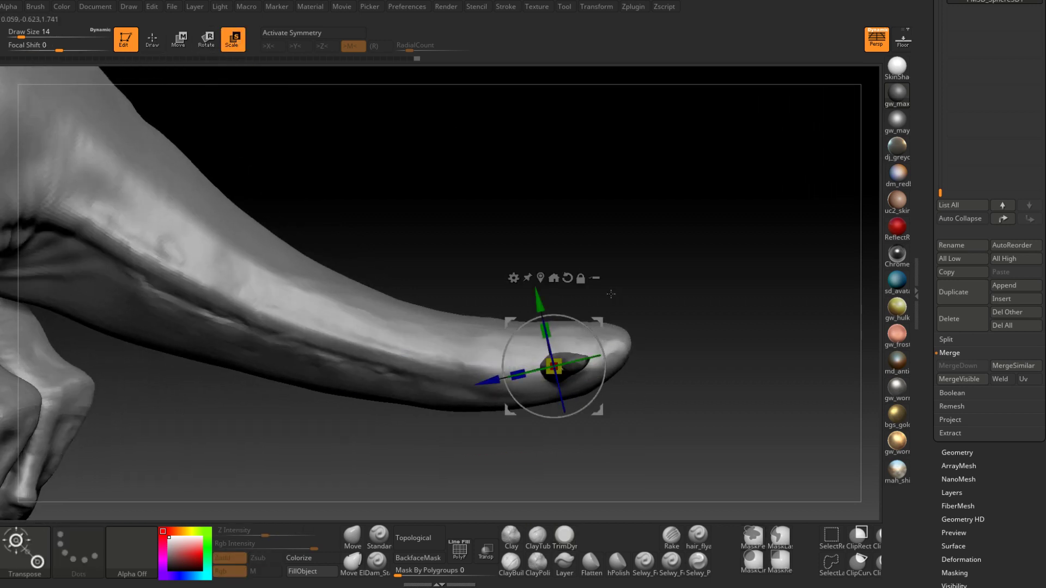
mouse_move(602, 381)
left_mouse_down()
mouse_move(631, 439)
mouse_move(602, 307)
left_mouse_up()
key("q")
Step: Reshape the spike's lower end and barbs with the Move brush, reducing the draw size from 163 to 104
left_click_drag(562, 309, 575, 307)
mouse_move(574, 305)
right_mouse_down()
mouse_move(570, 320)
mouse_move(586, 327)
mouse_move(605, 290)
right_mouse_up()
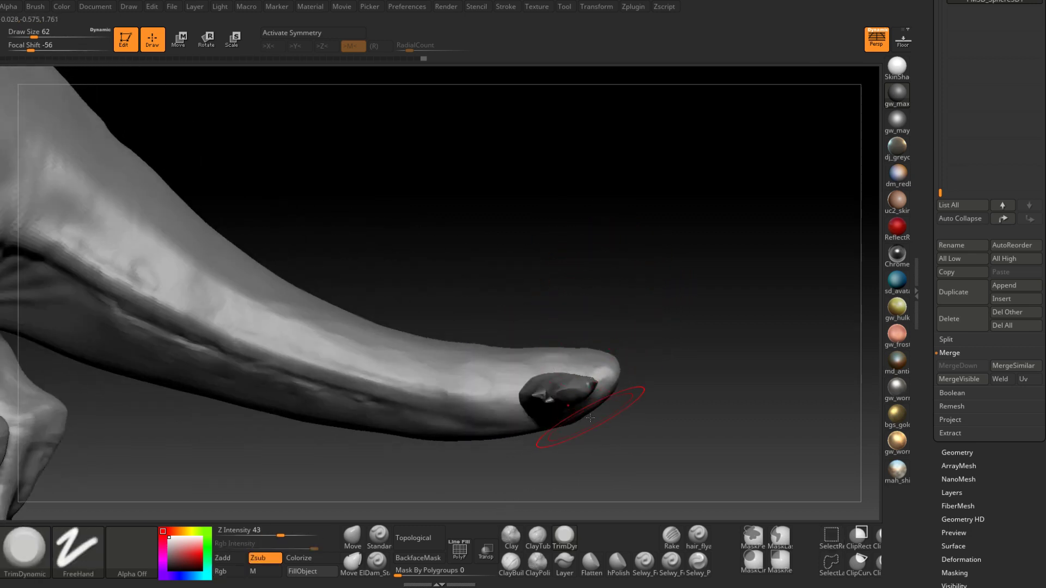
mouse_move(546, 394)
right_mouse_down()
mouse_move(581, 401)
mouse_move(577, 372)
right_mouse_up()
left_click(356, 537)
key("space")
left_click_drag(579, 369, 593, 368)
right_click_drag(580, 387, 578, 374)
key("space")
left_click_drag(578, 374, 587, 371)
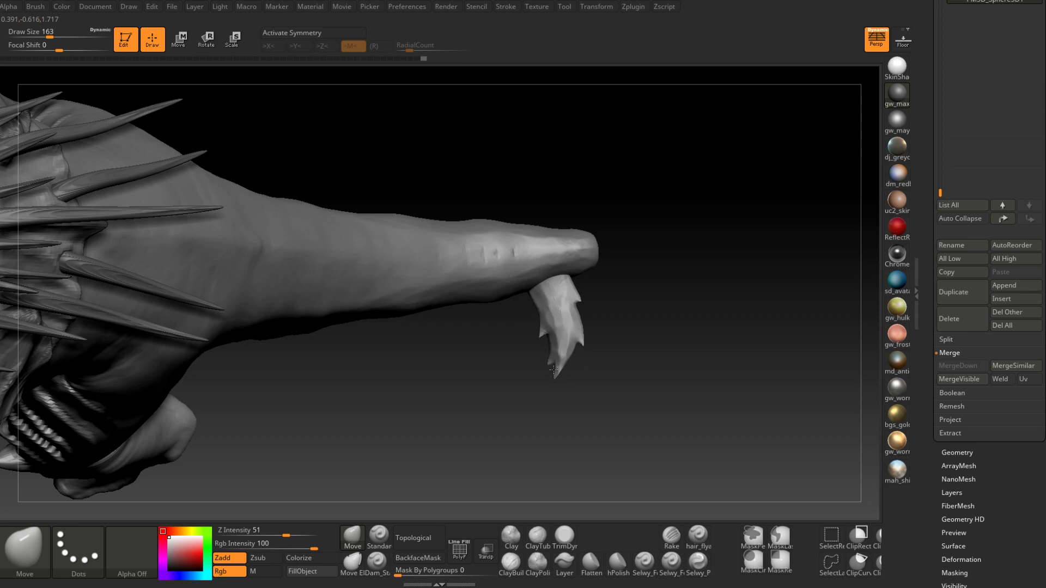
right_click_drag(569, 343, 574, 348)
key("space")
left_click_drag(574, 349, 561, 349)
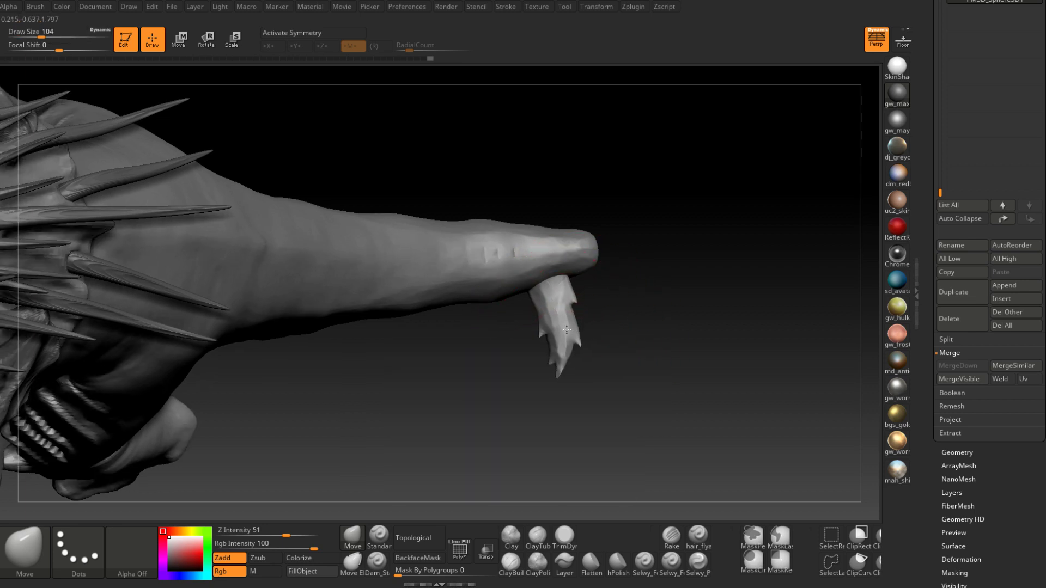
mouse_move(583, 327)
right_mouse_down()
mouse_move(574, 275)
mouse_move(614, 285)
mouse_move(588, 333)
mouse_move(550, 370)
mouse_move(479, 351)
mouse_move(411, 389)
right_mouse_up()
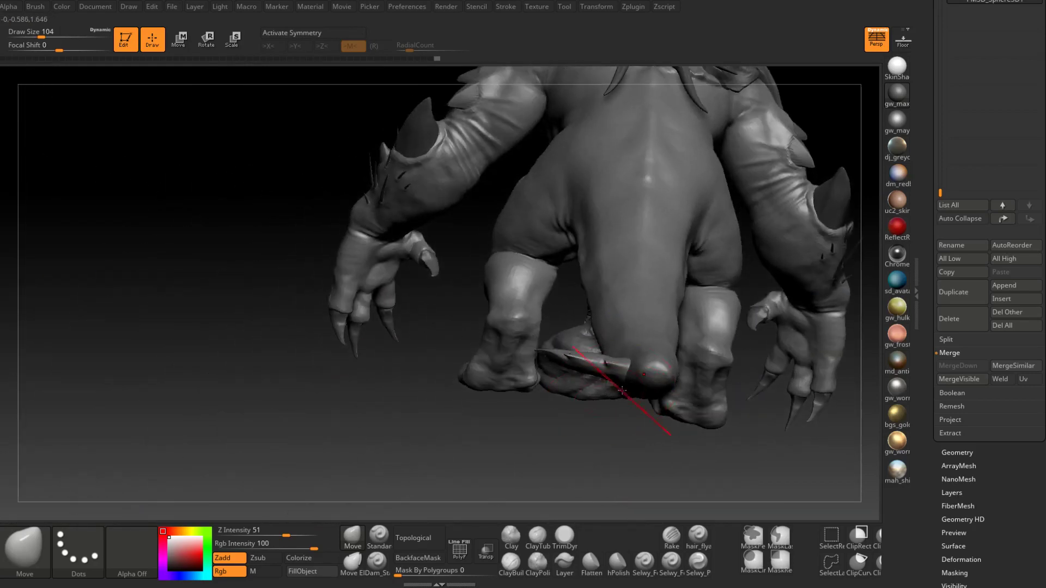
Step: Flatten the barbed spike along its thickness with the Scale gizmo
left_click(233, 39)
right_click_drag(605, 372, 500, 437, "alt")
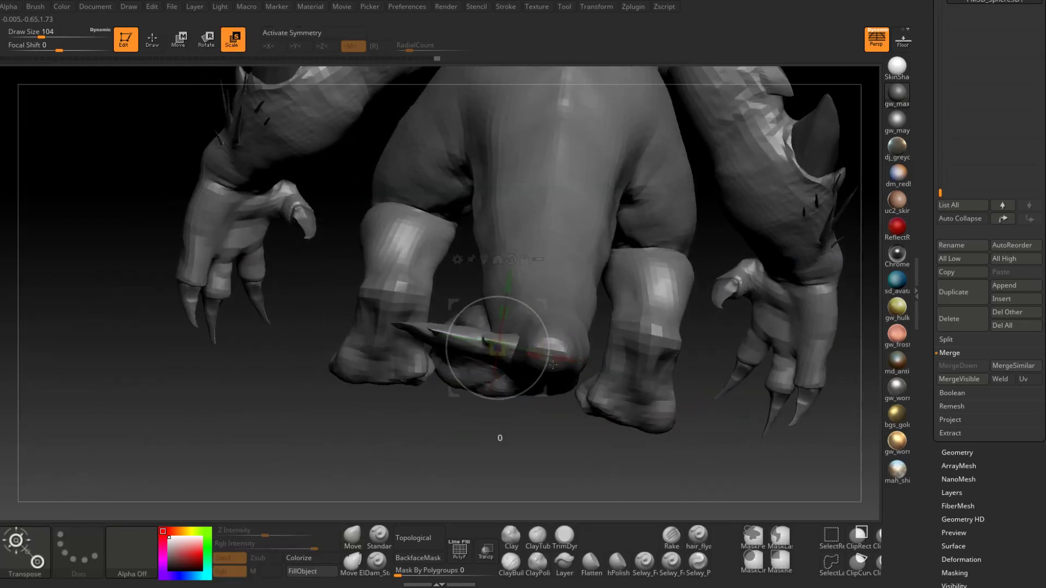
left_click_drag(506, 311, 501, 332)
right_click_drag(509, 343, 566, 316)
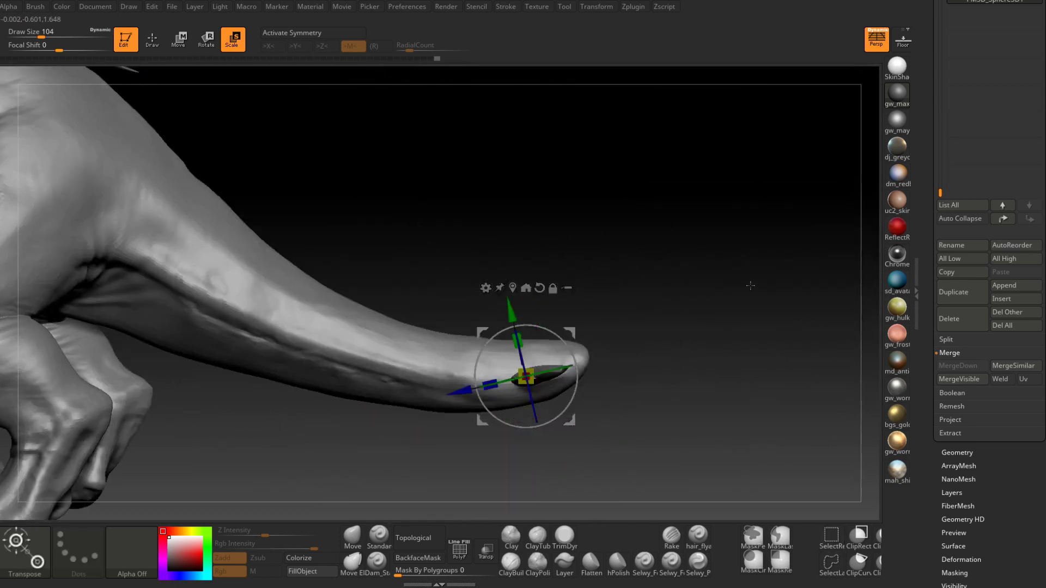
Step: Duplicate the barbed spike, then shrink and reposition the copy beside the original near the tail tip
left_click(960, 296)
right_click_drag(844, 313, 809, 326, "alt")
left_click_drag(535, 346, 508, 350)
right_click_drag(512, 362, 496, 408)
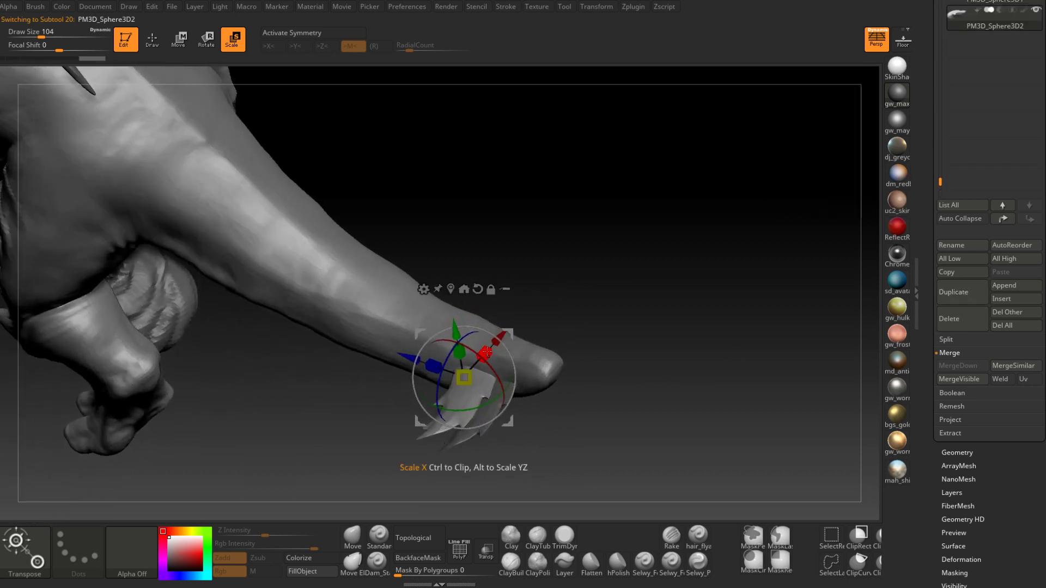
left_click_drag(482, 363, 463, 366)
right_click_drag(447, 375, 480, 403)
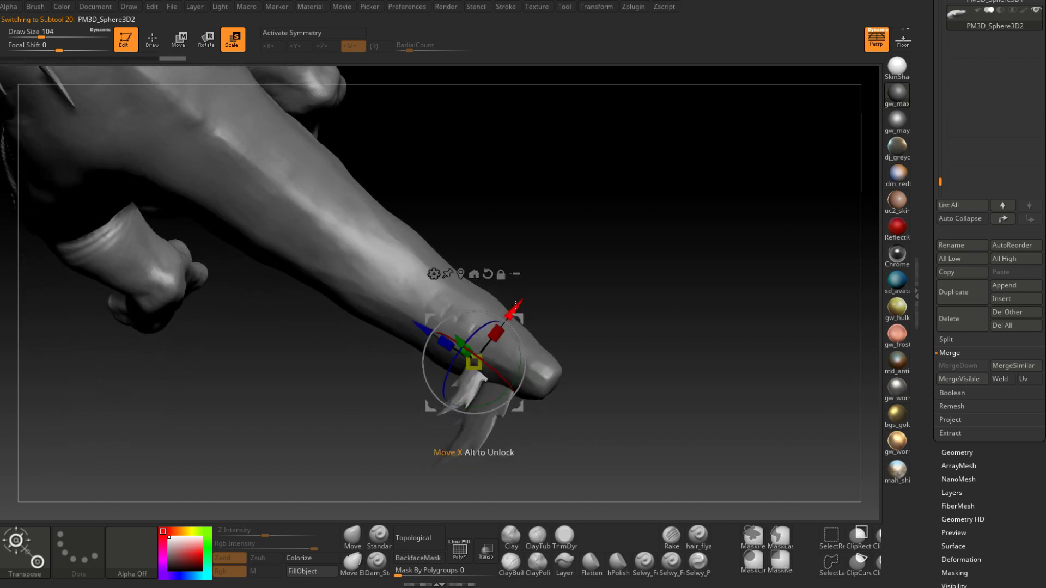
mouse_move(479, 405)
left_mouse_down()
mouse_move(490, 408)
mouse_move(479, 404)
left_mouse_up()
right_click_drag(480, 404, 493, 414)
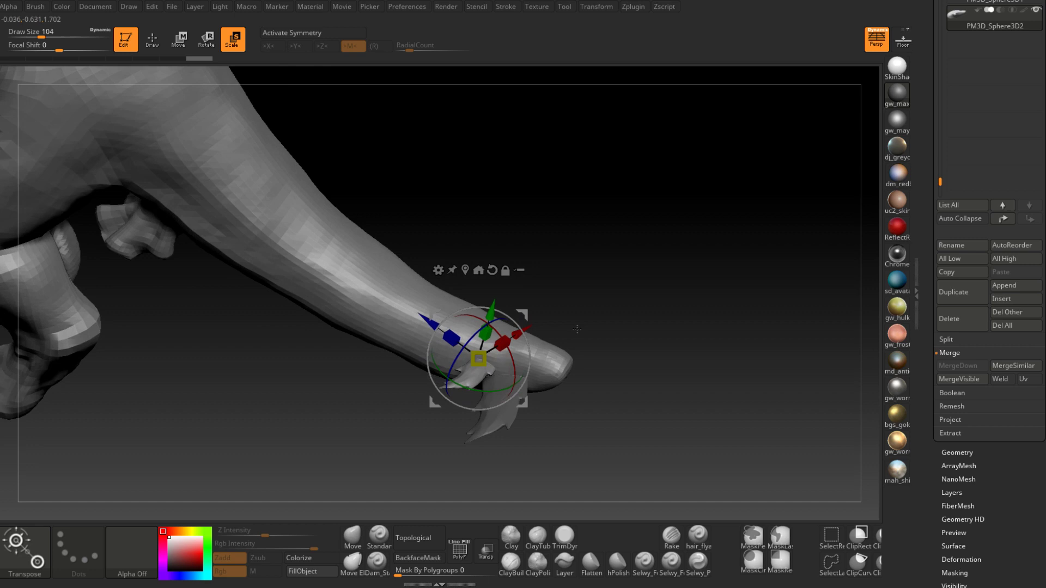
left_click_drag(479, 409, 480, 409)
right_click_drag(479, 410, 589, 341)
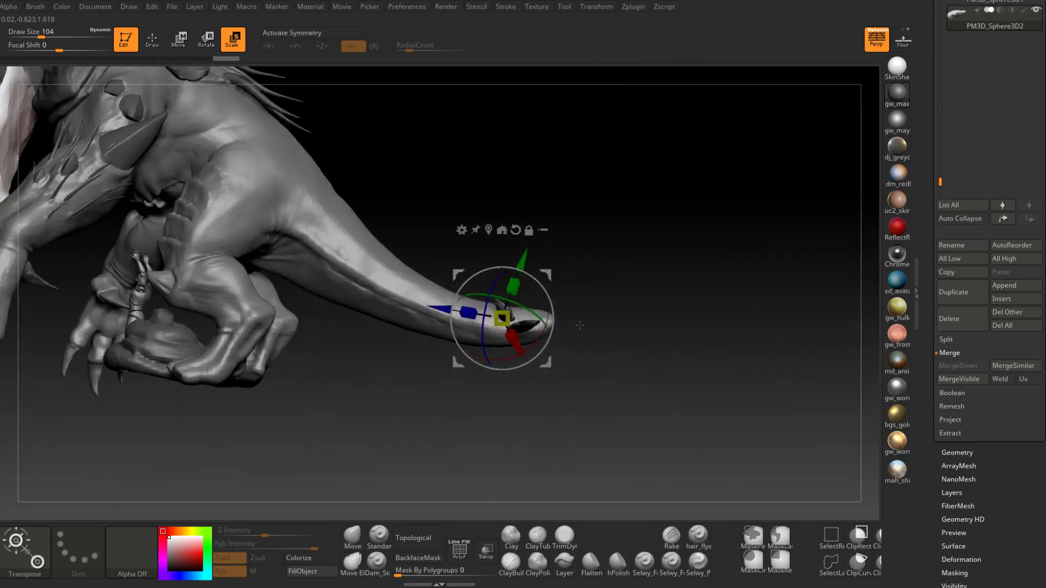
Step: Delete both the duplicated spike and the original barbed spike from the tail
left_click(961, 320)
left_click(859, 348)
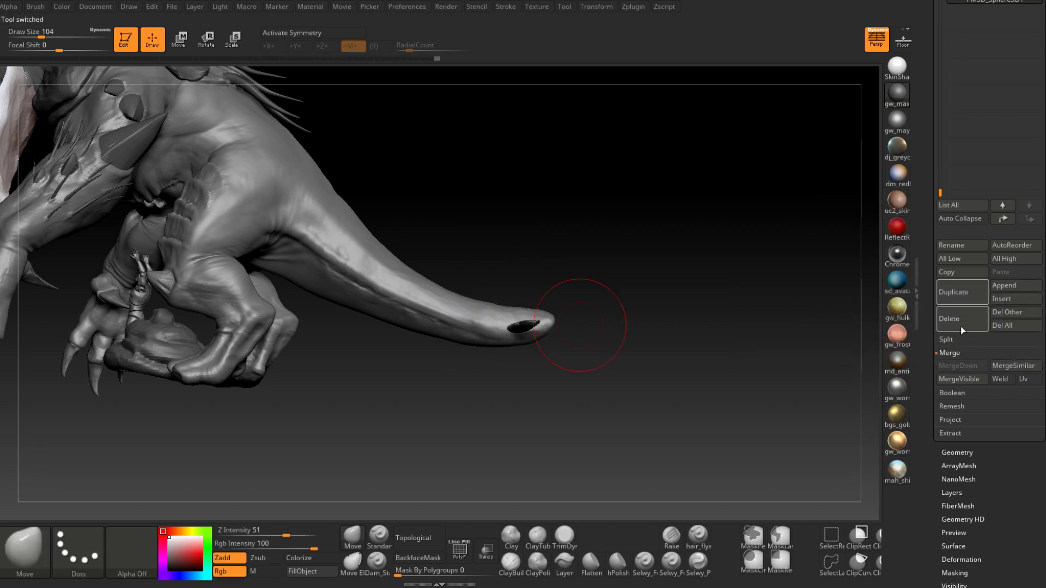
left_click(958, 324)
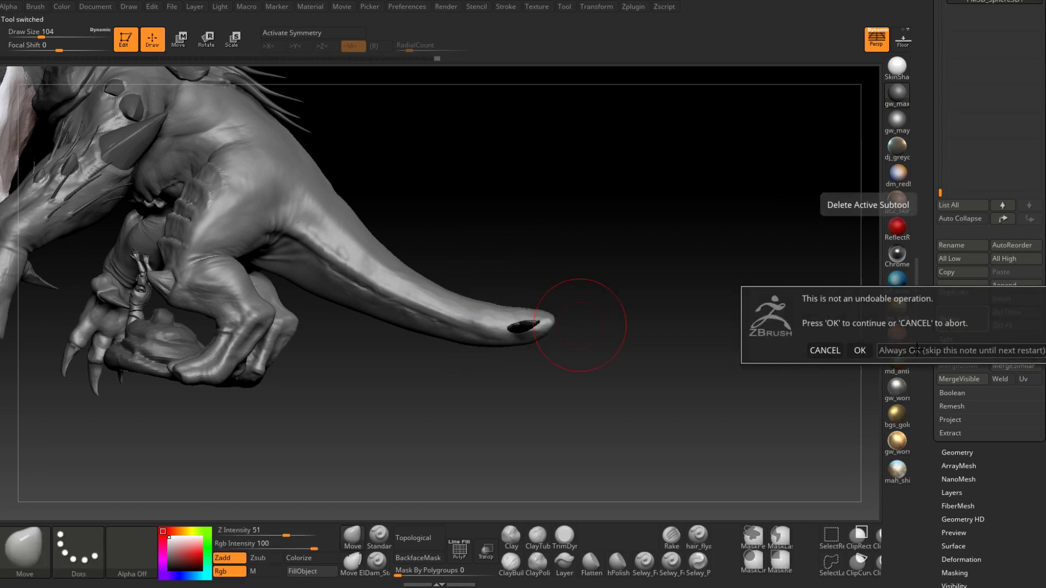
left_click(859, 350)
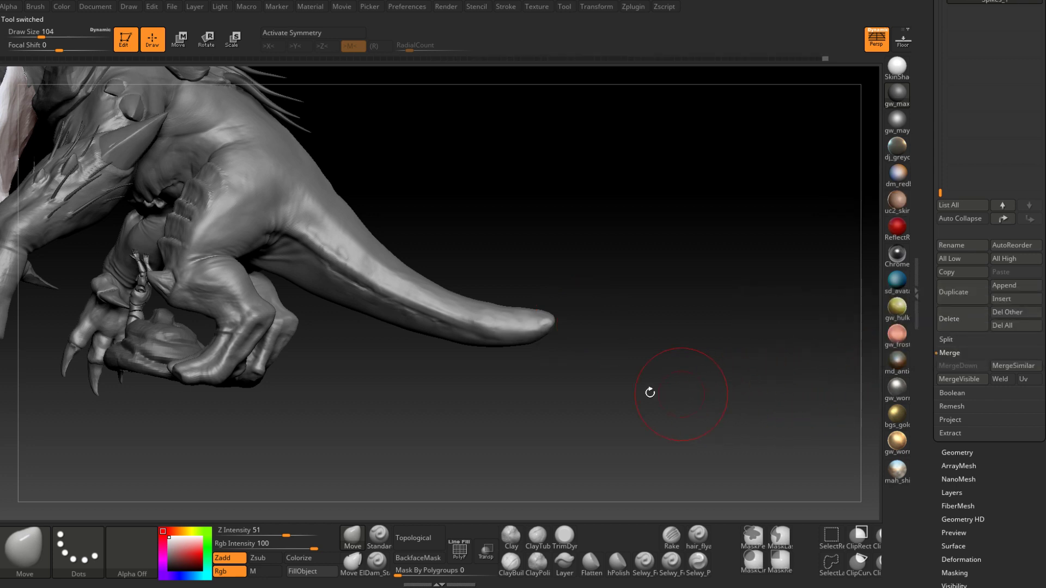
Step: Select the body and carve a crease below the shoulder plate with the Dam_Standard brush at draw size 16
left_click_drag(680, 394, 749, 420, "alt")
left_click_drag(594, 286, 485, 297)
left_click_drag(602, 346, 561, 396, "alt")
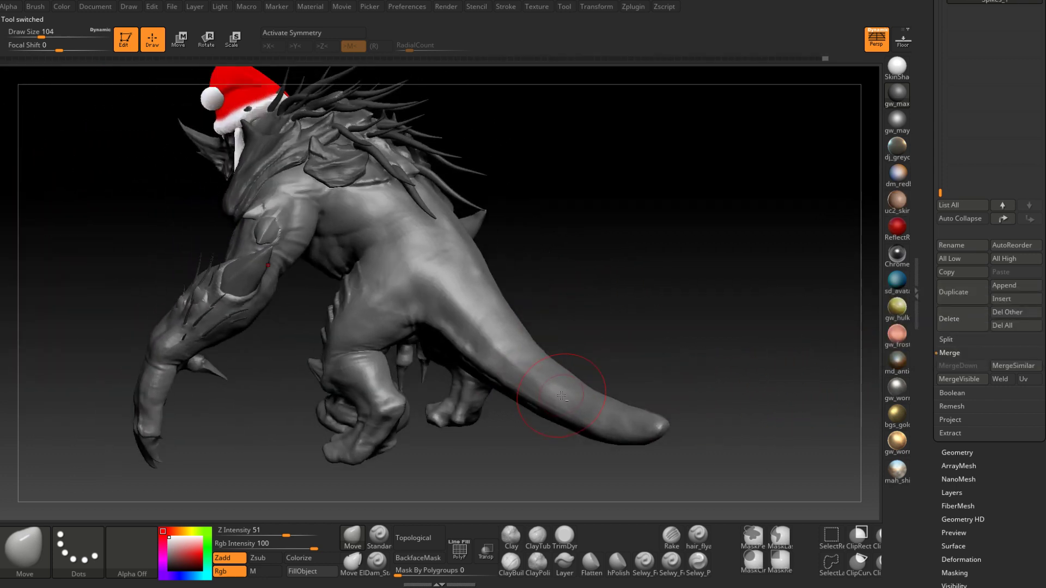
left_click(567, 391, "alt")
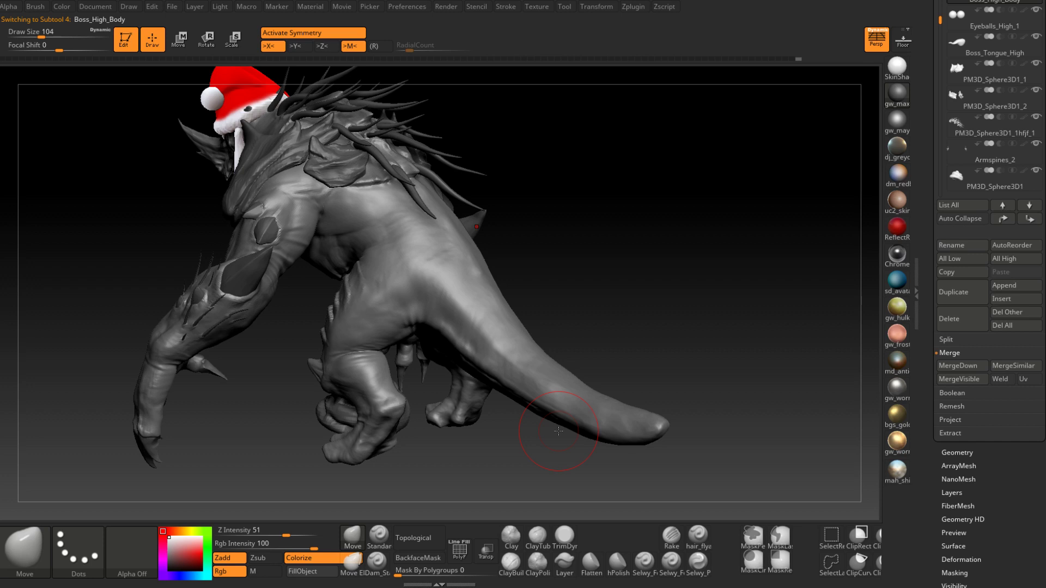
left_click(380, 567)
mouse_move(388, 312)
right_mouse_down("alt")
mouse_move(454, 394)
mouse_move(472, 324)
right_mouse_up("alt")
right_click(472, 324)
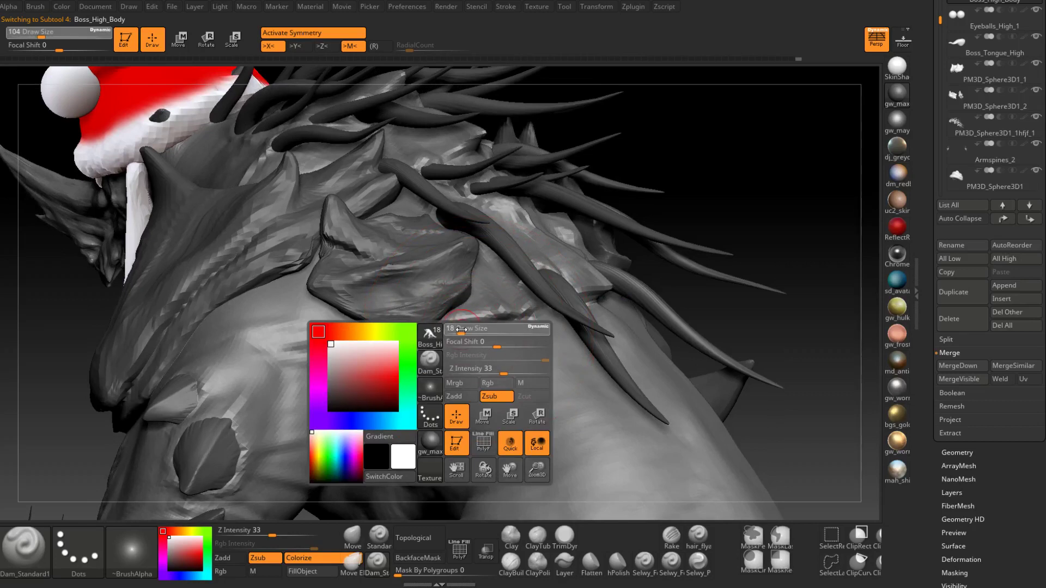
left_click_drag(461, 329, 432, 327)
right_click_drag(480, 329, 472, 330)
right_click(472, 330)
left_click_drag(449, 331, 515, 327)
right_click_drag(511, 329, 509, 305)
left_click_drag(450, 328, 517, 318)
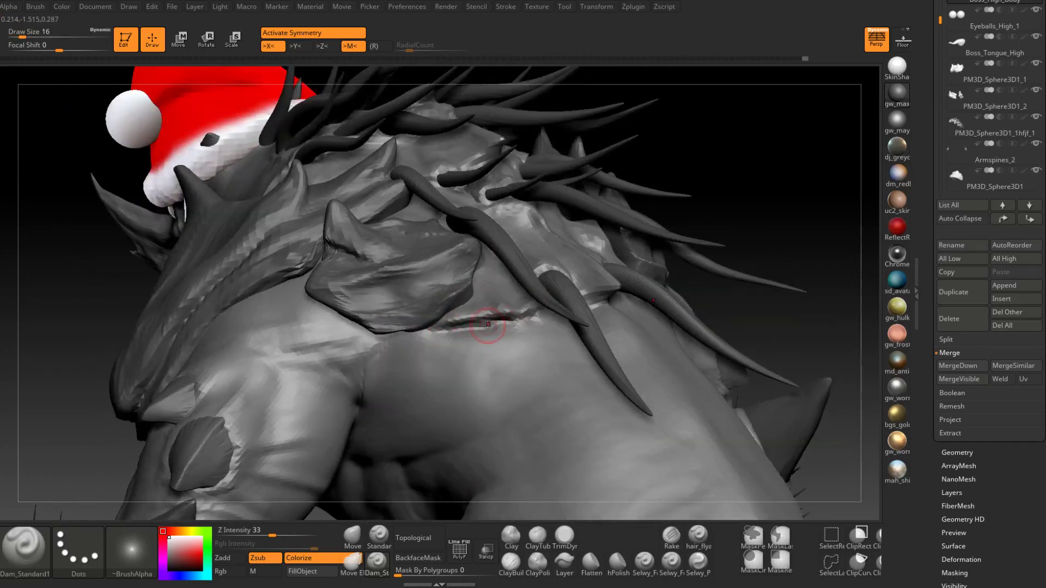
Step: Extend the carved crease along the lower edge of the back's raised skin toward the spine
mouse_move(518, 322)
right_mouse_down()
mouse_move(532, 323)
mouse_move(552, 281)
mouse_move(667, 311)
right_mouse_up()
left_click_drag(667, 311, 579, 316)
mouse_move(579, 316)
right_mouse_down()
mouse_move(691, 290)
mouse_move(629, 322)
mouse_move(657, 302)
mouse_move(681, 354)
mouse_move(653, 385)
mouse_move(648, 369)
mouse_move(530, 432)
right_mouse_up()
key("ctrl")
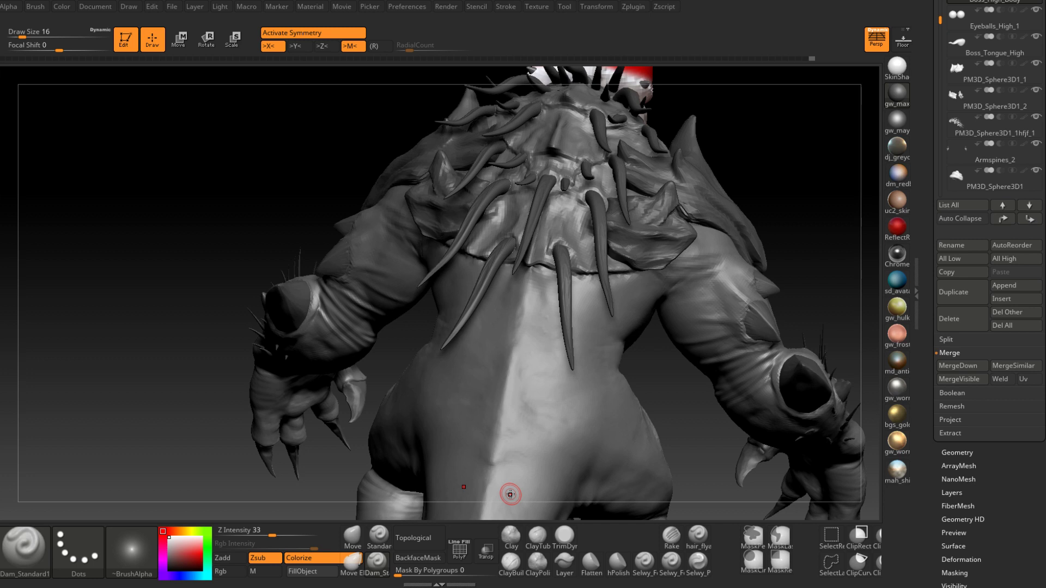
mouse_move(510, 494)
right_mouse_down()
mouse_move(541, 304)
mouse_move(552, 340)
mouse_move(527, 341)
mouse_move(491, 381)
mouse_move(460, 443)
right_mouse_up()
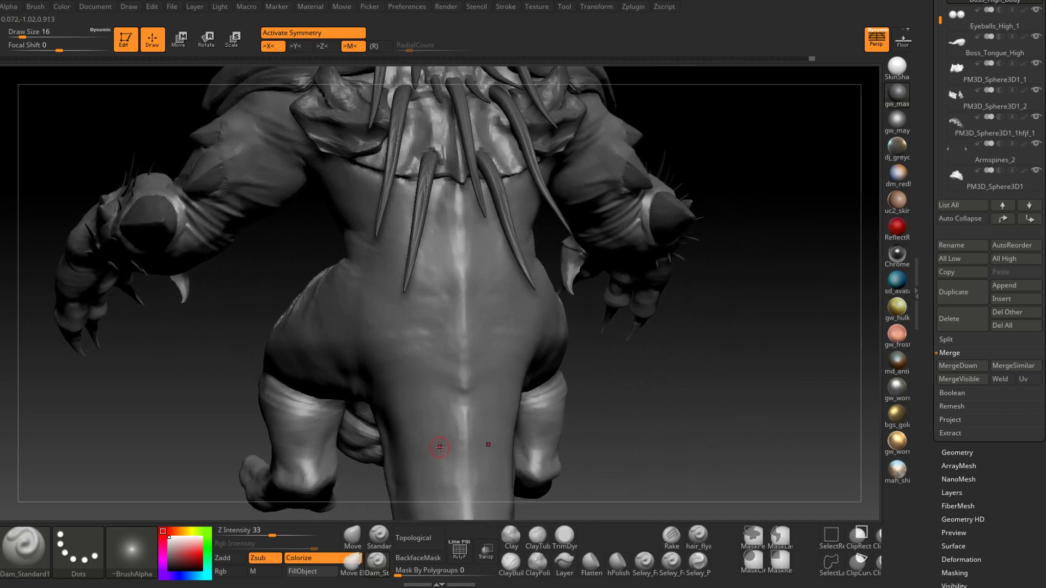
Step: Build up the spine on the lower back just below the armor shell using ClayBuildup at draw size 27
right_click_drag(439, 447, 486, 337)
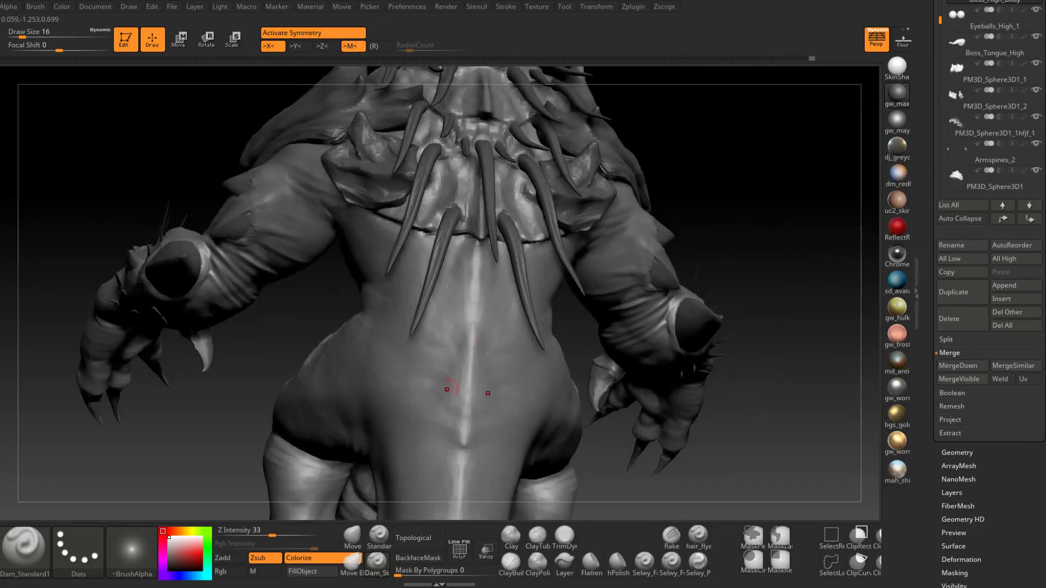
key("b")
key("c")
key("b")
right_click_drag(495, 294, 451, 357)
key("space")
left_click_drag(480, 287, 486, 286)
mouse_move(486, 286)
right_mouse_down()
mouse_move(474, 294)
mouse_move(478, 281)
right_mouse_up()
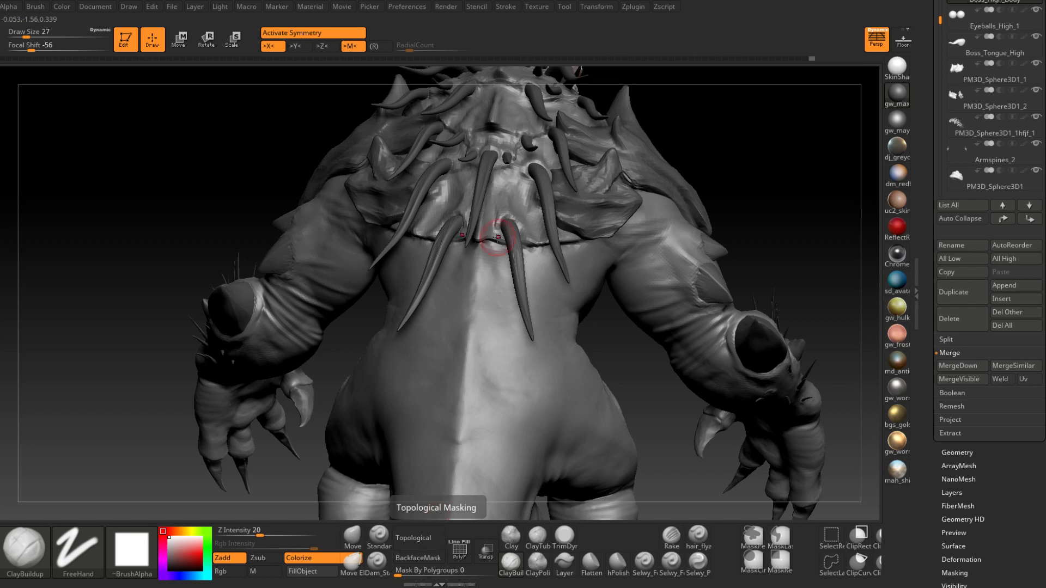
right_click_drag(479, 280, 498, 223)
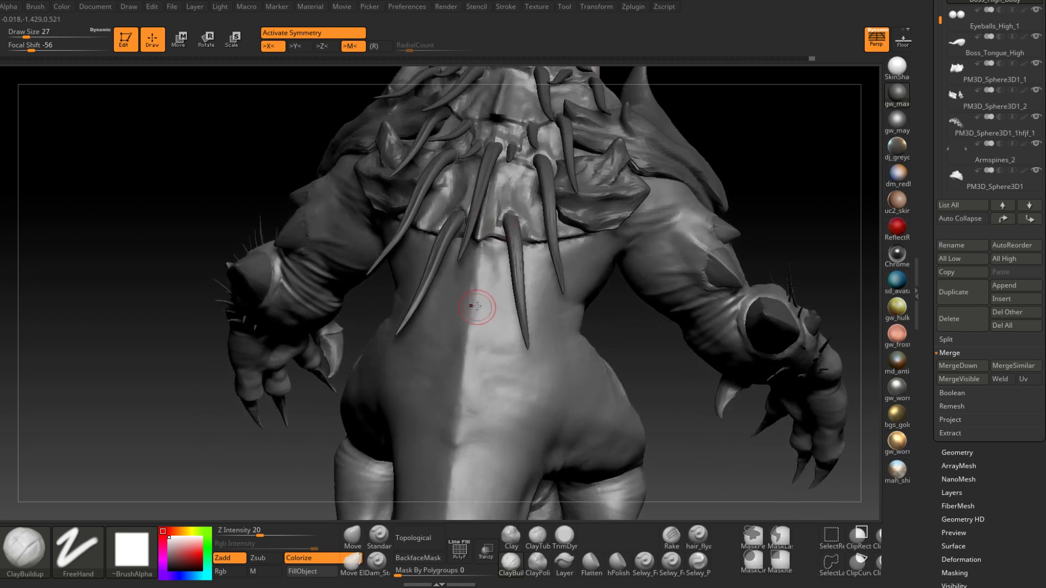
right_click_drag(473, 308, 472, 303)
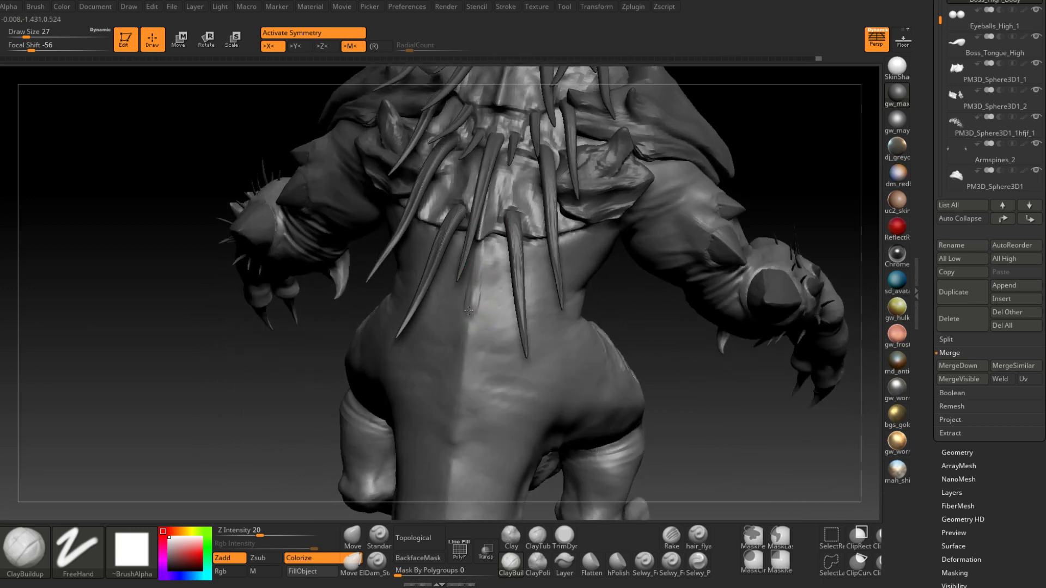
left_click_drag(474, 317, 473, 324)
mouse_move(472, 324)
right_mouse_down()
mouse_move(496, 308)
mouse_move(474, 303)
right_mouse_up()
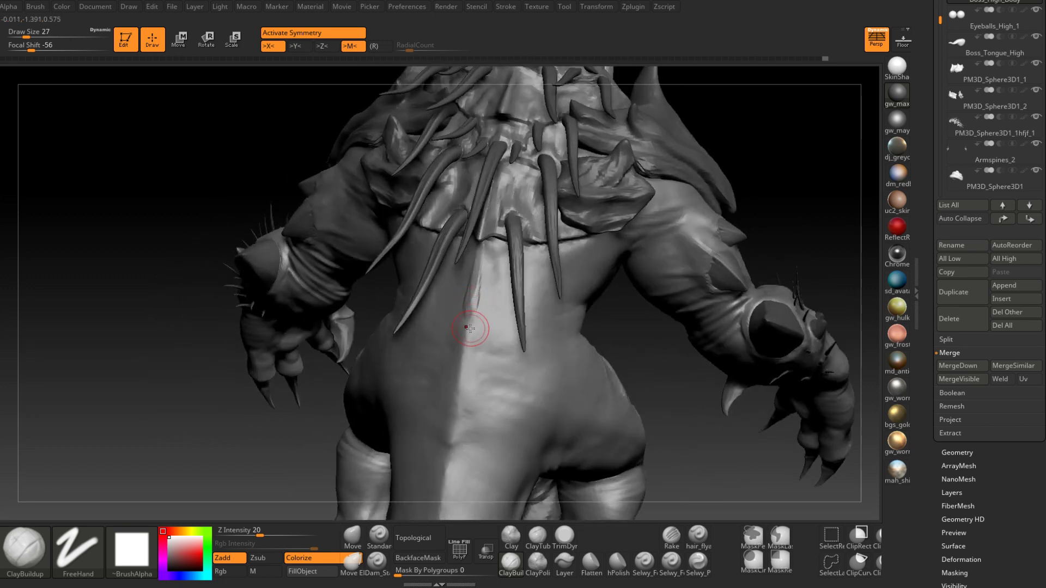
mouse_move(477, 304)
right_mouse_down()
mouse_move(476, 279)
mouse_move(495, 303)
mouse_move(485, 297)
mouse_move(534, 296)
mouse_move(496, 290)
right_mouse_up()
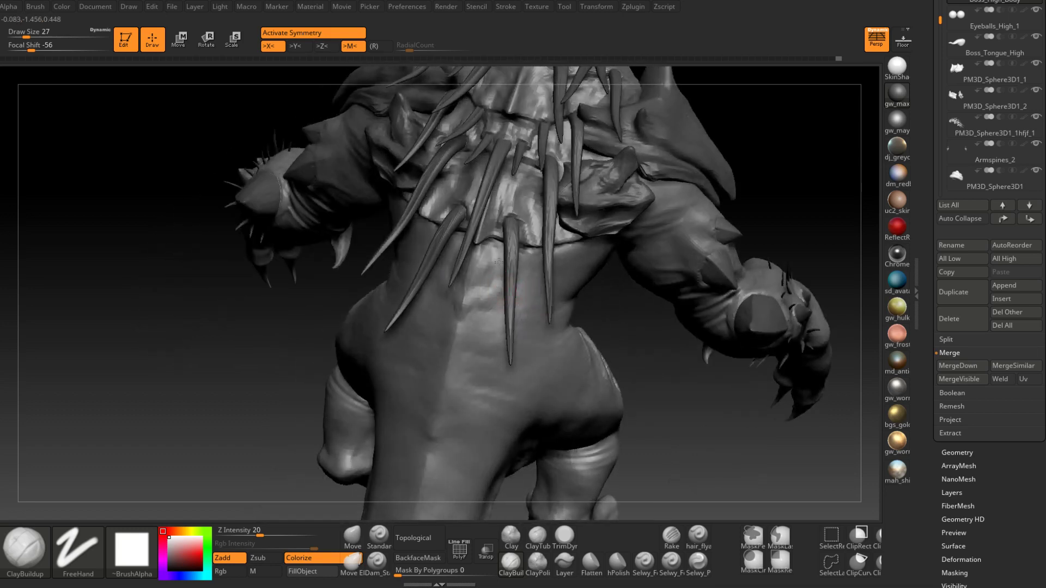
Step: Add ClayBuildup strokes at draw size 23 along the upper spine and the flank beneath the shell's edge
key("space")
right_click_drag(462, 296, 470, 295)
key("space")
left_click_drag(469, 295, 466, 295)
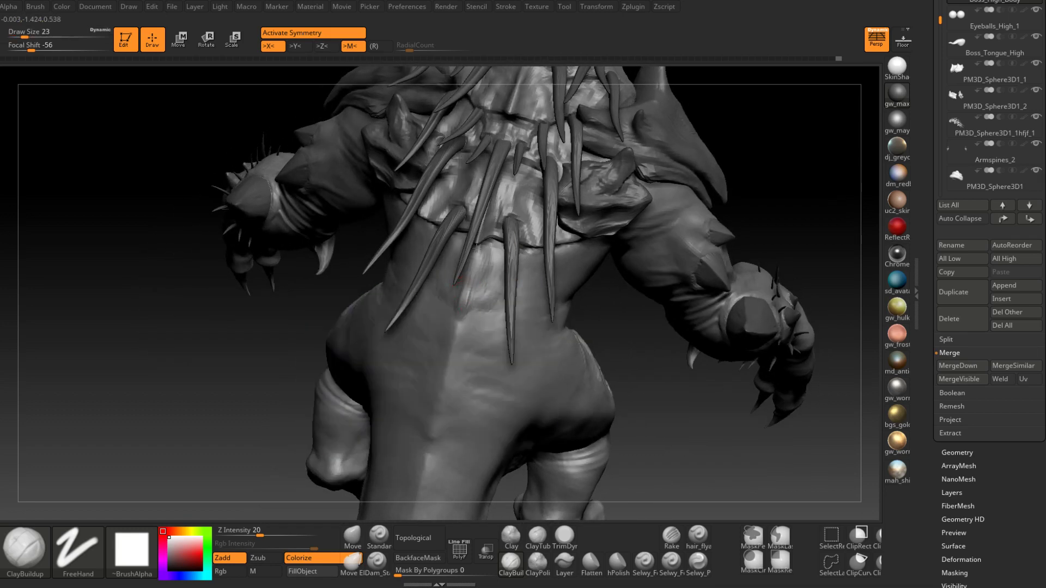
right_click_drag(476, 294, 494, 296)
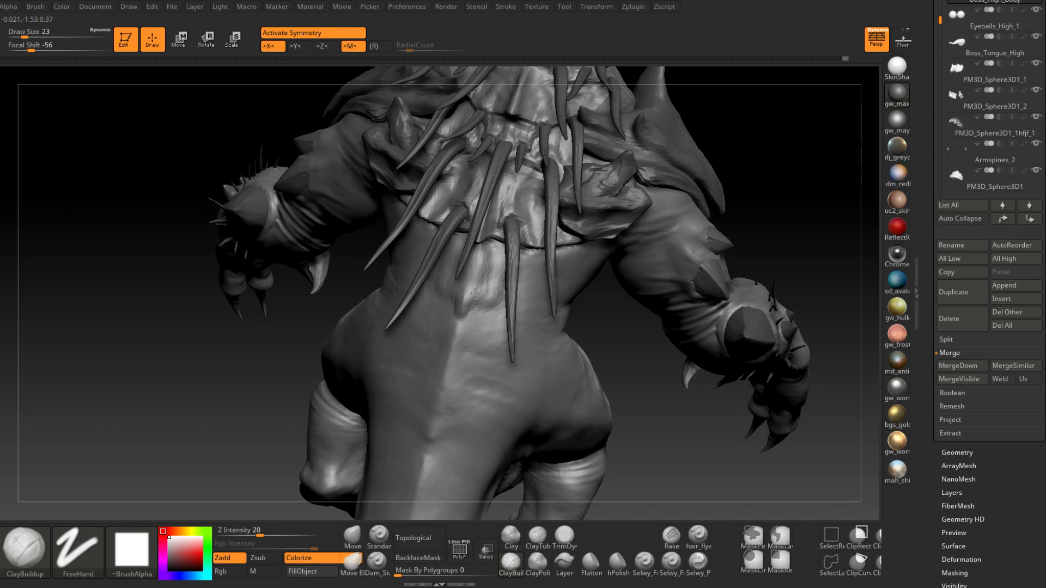
mouse_move(489, 293)
right_mouse_down()
mouse_move(535, 298)
mouse_move(580, 268)
right_mouse_up()
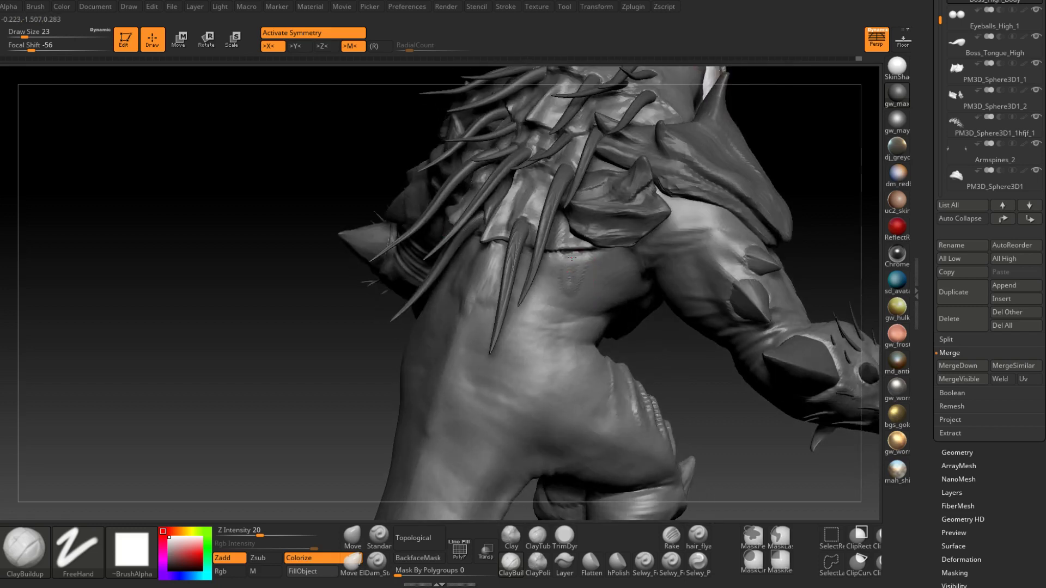
left_click_drag(549, 267, 577, 268)
mouse_move(566, 277)
right_mouse_down()
mouse_move(568, 269)
mouse_move(494, 338)
mouse_move(390, 488)
right_mouse_up()
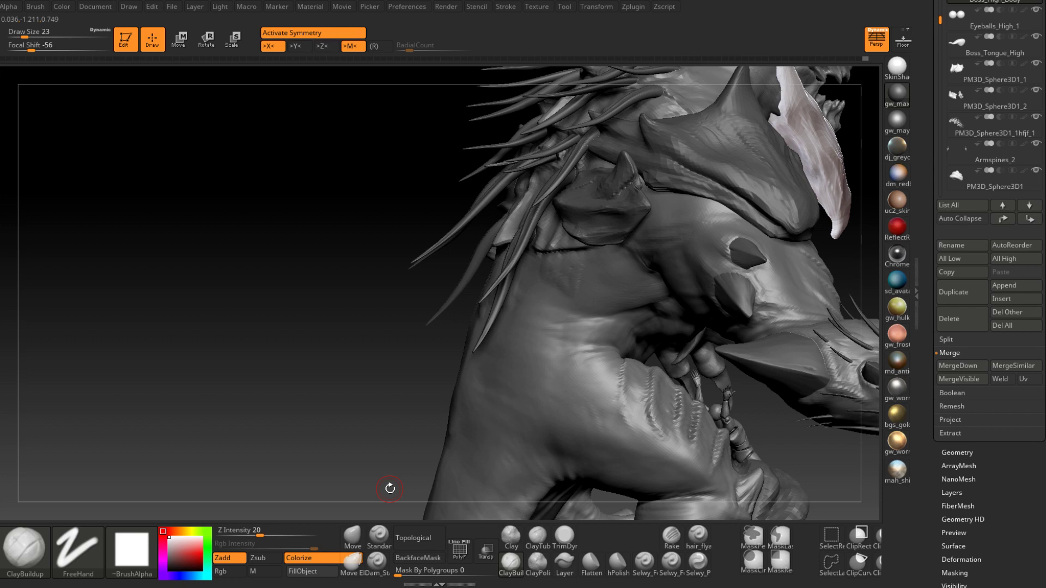
Step: Carve the outline of a side plate beneath the shell's edge using Dam_Standard at draw size 17
left_click(377, 563)
mouse_move(492, 373)
right_mouse_down("ctrl")
mouse_move(569, 280)
mouse_move(562, 271)
right_mouse_up("ctrl")
key("bracketleft")
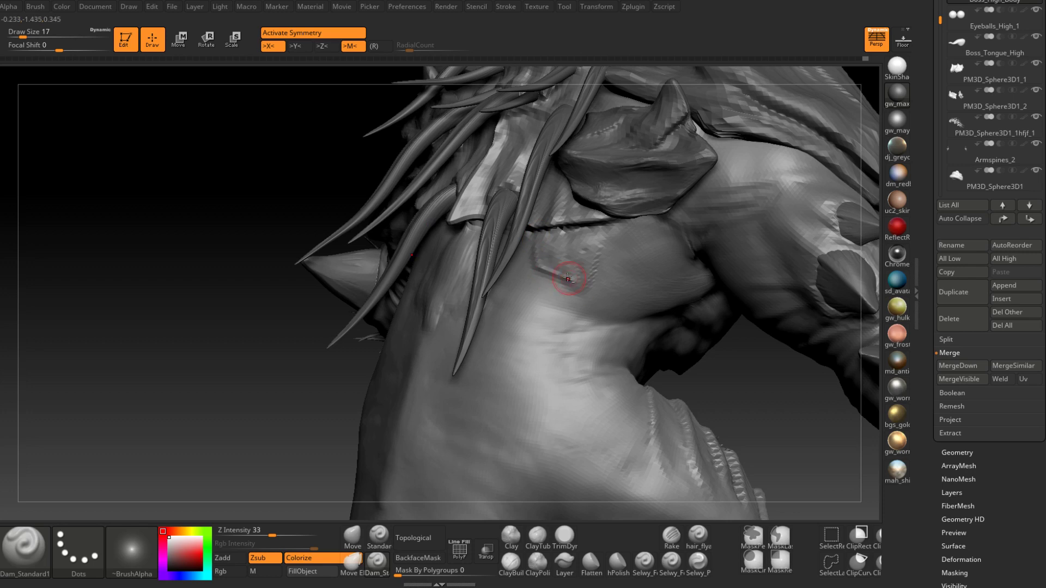
left_click_drag(563, 272, 591, 289)
right_click_drag(593, 284, 611, 246)
left_click_drag(591, 289, 611, 244)
right_click_drag(612, 245, 594, 258)
left_click_drag(589, 281, 613, 227)
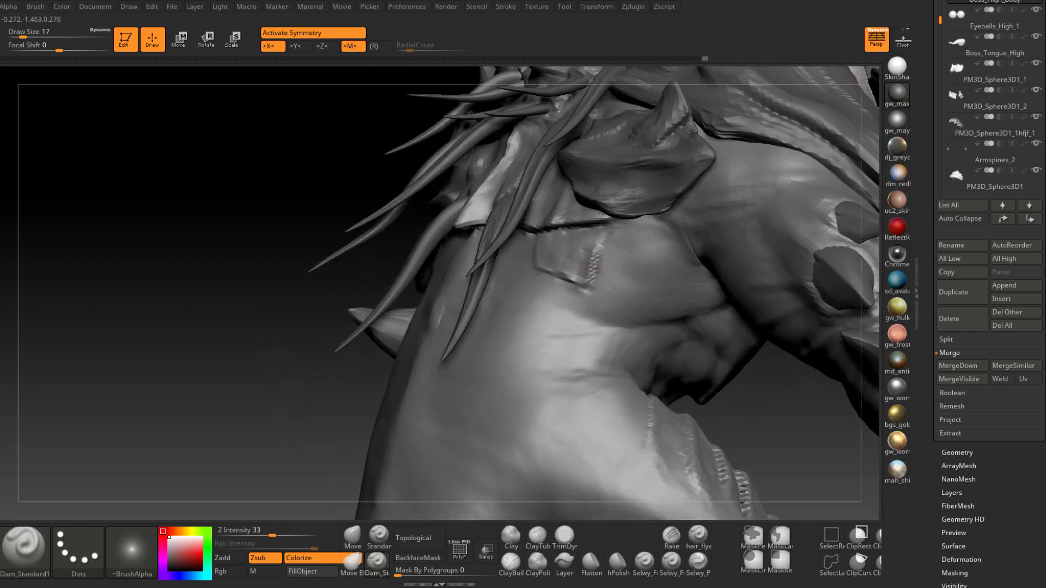
Step: Carve the notched lower edge of the central plate over the spine with Dam_Standard and refine it with ClayBuildup
mouse_move(617, 229)
right_mouse_down()
mouse_move(635, 241)
mouse_move(588, 327)
mouse_move(525, 299)
mouse_move(539, 348)
mouse_move(518, 350)
right_mouse_up()
mouse_move(467, 362)
left_mouse_down()
mouse_move(479, 355)
mouse_move(479, 367)
mouse_move(479, 352)
mouse_move(420, 348)
mouse_move(506, 355)
left_mouse_up()
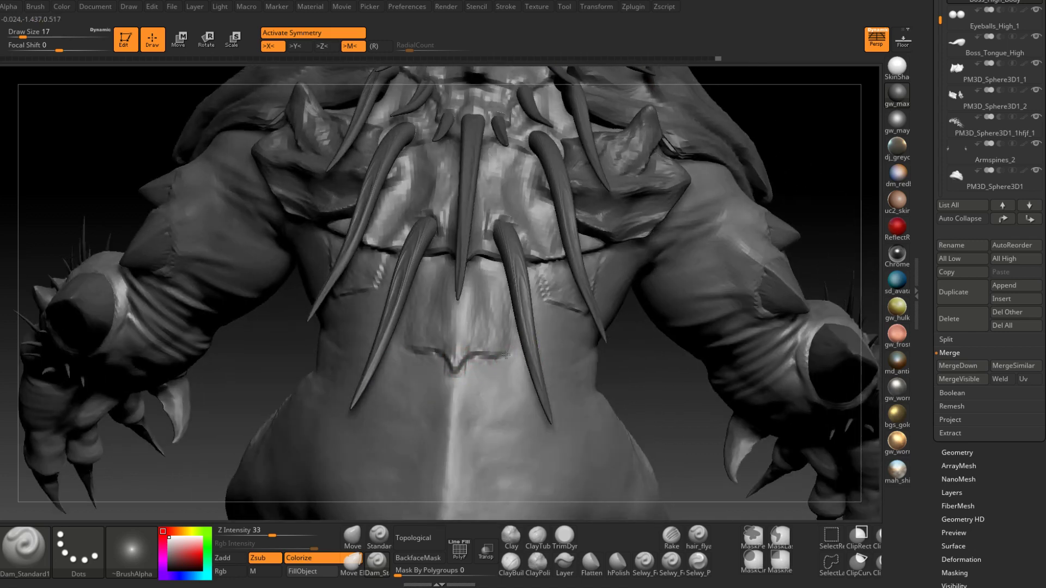
mouse_move(506, 355)
right_mouse_down()
mouse_move(515, 338)
mouse_move(545, 348)
mouse_move(528, 372)
right_mouse_up()
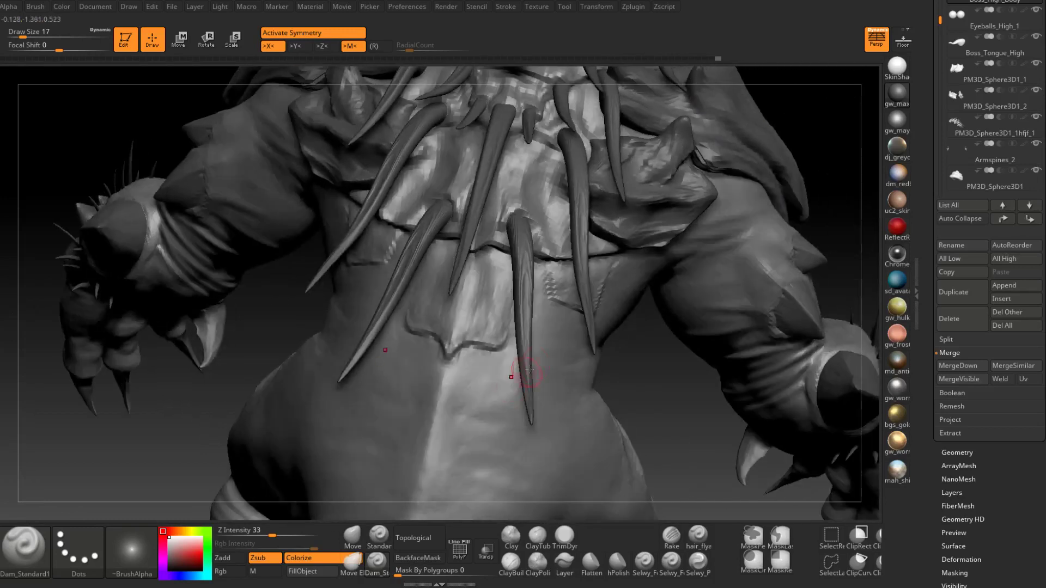
left_click(510, 561)
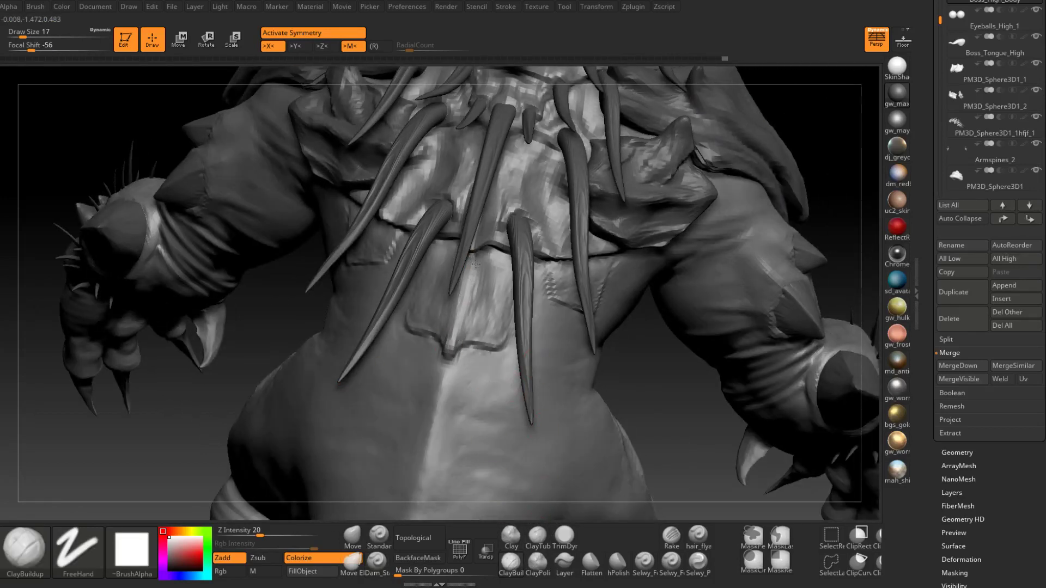
right_click_drag(505, 349, 547, 426, "ctrl")
left_click(376, 563)
right_click_drag(504, 397, 463, 381)
mouse_move(491, 340)
right_mouse_down()
mouse_move(537, 350)
mouse_move(513, 383)
mouse_move(529, 436)
right_mouse_up()
Step: Build up the skin between the central and side plates using ClayBuildup at draw sizes 25 and 20
left_click(510, 561)
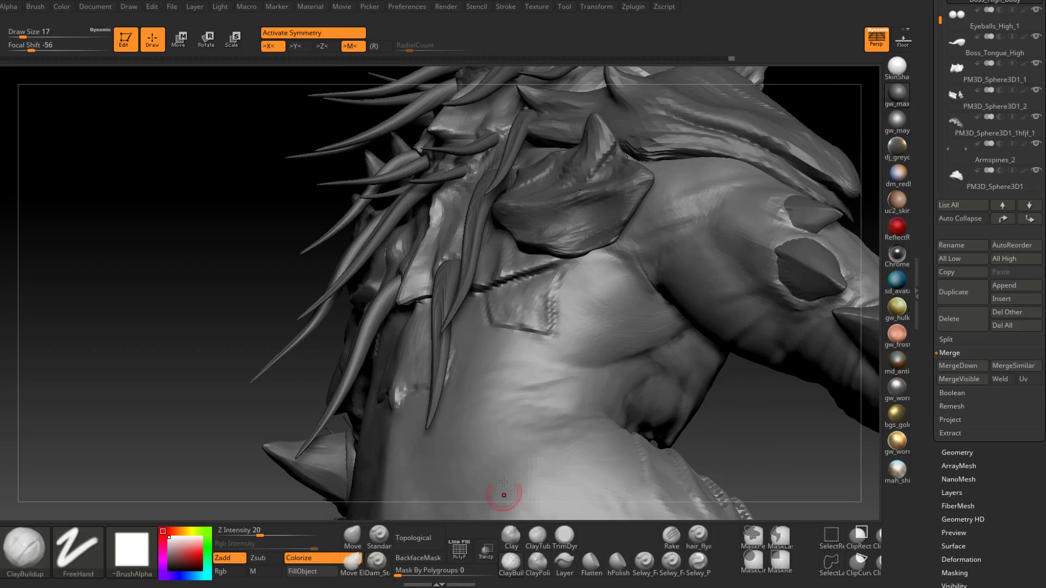
key("space")
left_click(478, 337)
mouse_move(473, 336)
right_mouse_down()
mouse_move(479, 349)
mouse_move(478, 323)
mouse_move(473, 348)
mouse_move(455, 360)
mouse_move(463, 340)
right_mouse_up()
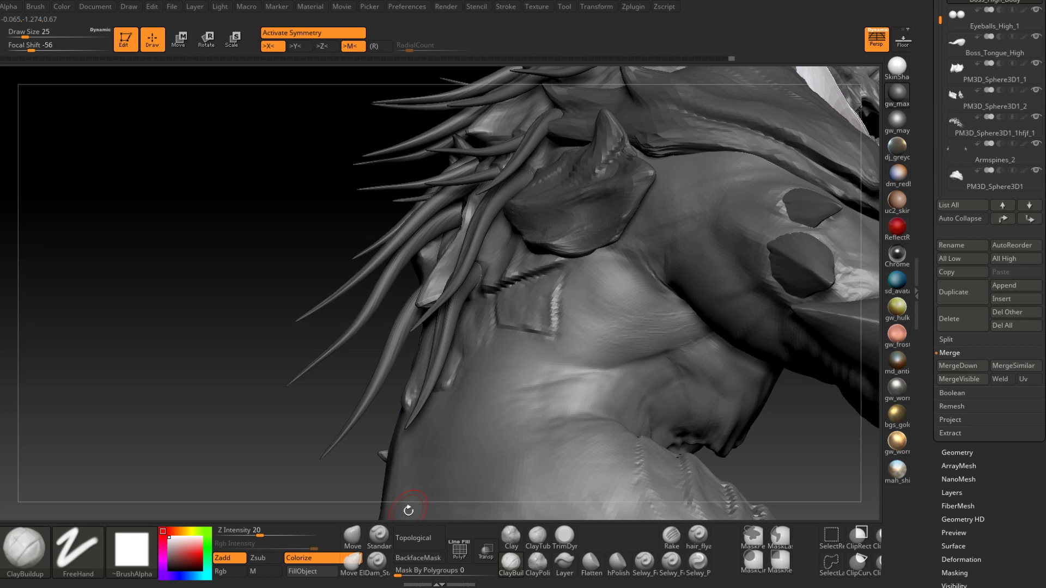
mouse_move(533, 461)
right_mouse_down()
mouse_move(479, 345)
mouse_move(514, 352)
right_mouse_up()
key("space")
left_click(527, 354)
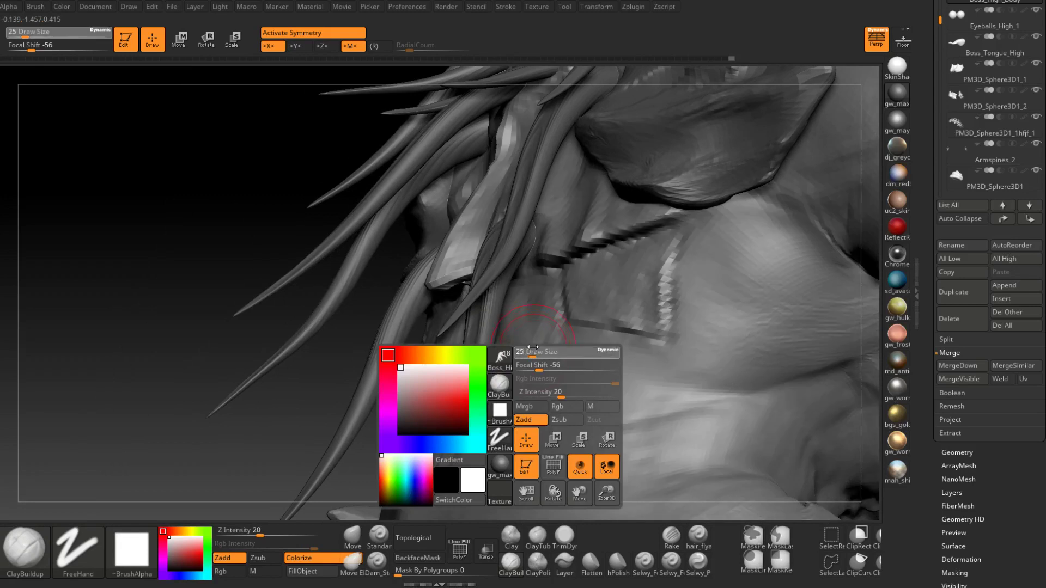
mouse_move(507, 314)
right_mouse_down()
mouse_move(536, 332)
mouse_move(523, 348)
right_mouse_up()
left_click_drag(504, 329, 494, 351)
right_click_drag(493, 350, 488, 309)
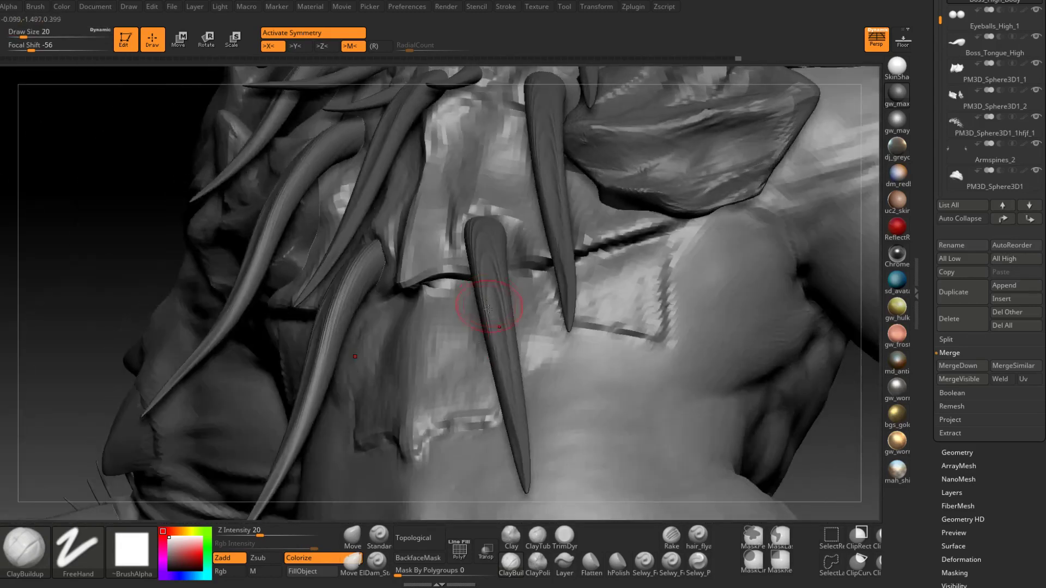
Step: Carve a rounded plate between the central and side plates and sharpen their borders using Dam_Standard at draw size 11
left_click(377, 561)
mouse_move(457, 343)
right_mouse_down()
mouse_move(464, 319)
mouse_move(472, 362)
right_mouse_up()
key("space")
left_click(470, 360)
left_click_drag(464, 299, 480, 355)
mouse_move(529, 356)
right_mouse_down()
mouse_move(541, 405)
mouse_move(543, 379)
right_mouse_up()
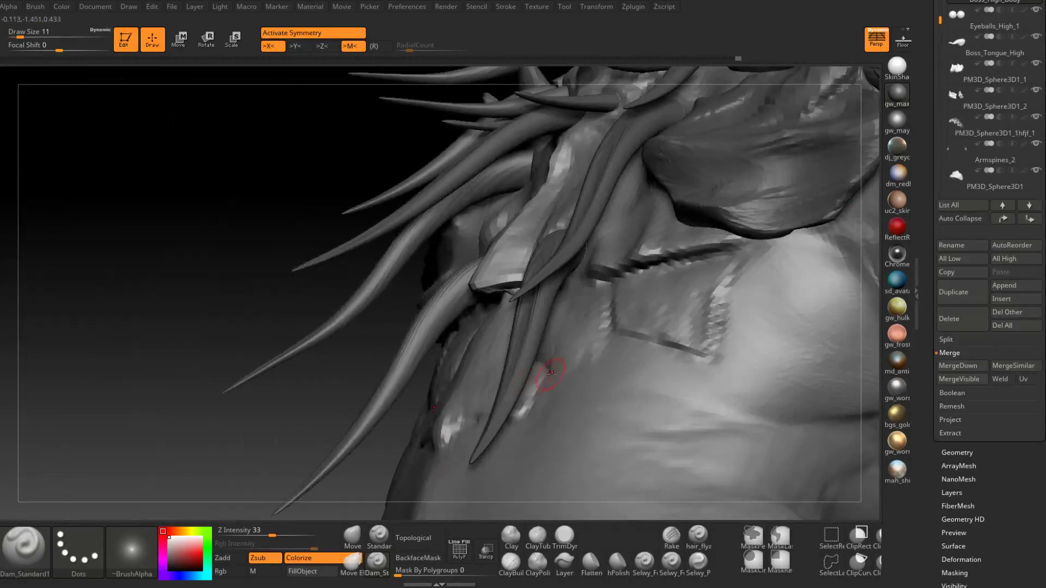
right_click_drag(608, 336, 531, 317)
right_click_drag(570, 368, 539, 352)
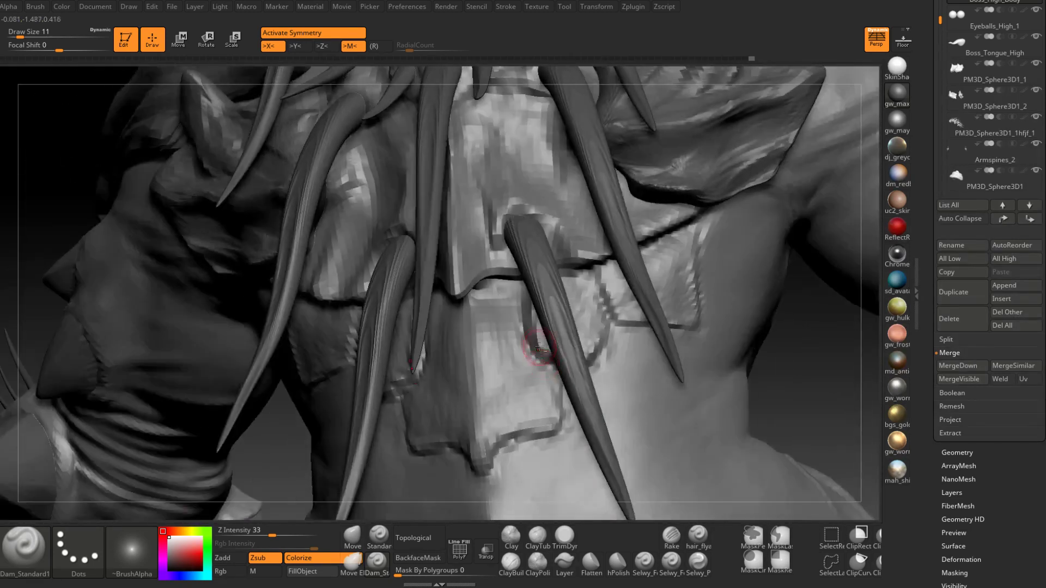
right_click_drag(520, 297, 516, 394)
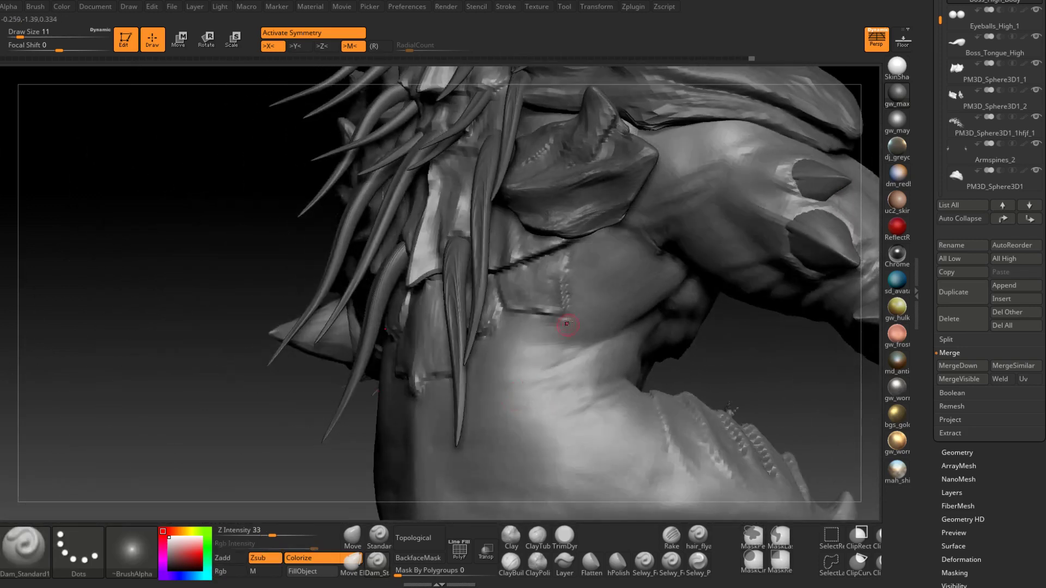
Step: Refine the borders of the side plates below the shell using ClayBuildup at draw size 11
left_click(513, 564)
mouse_move(532, 348)
right_mouse_down()
mouse_move(509, 358)
mouse_move(501, 408)
right_mouse_up()
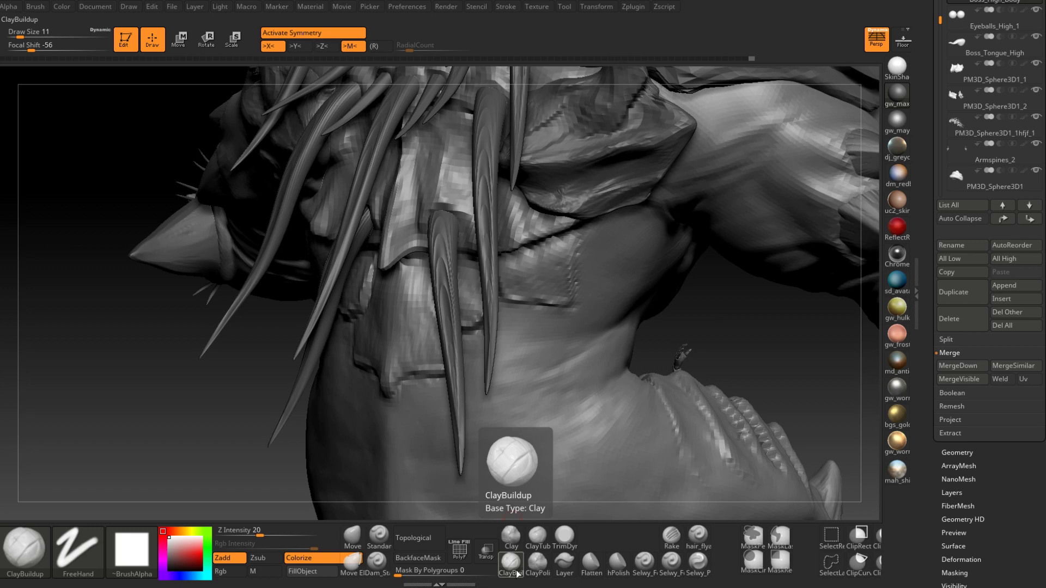
mouse_move(544, 348)
right_mouse_down()
mouse_move(570, 299)
mouse_move(651, 299)
mouse_move(498, 345)
mouse_move(428, 303)
mouse_move(461, 324)
right_mouse_up()
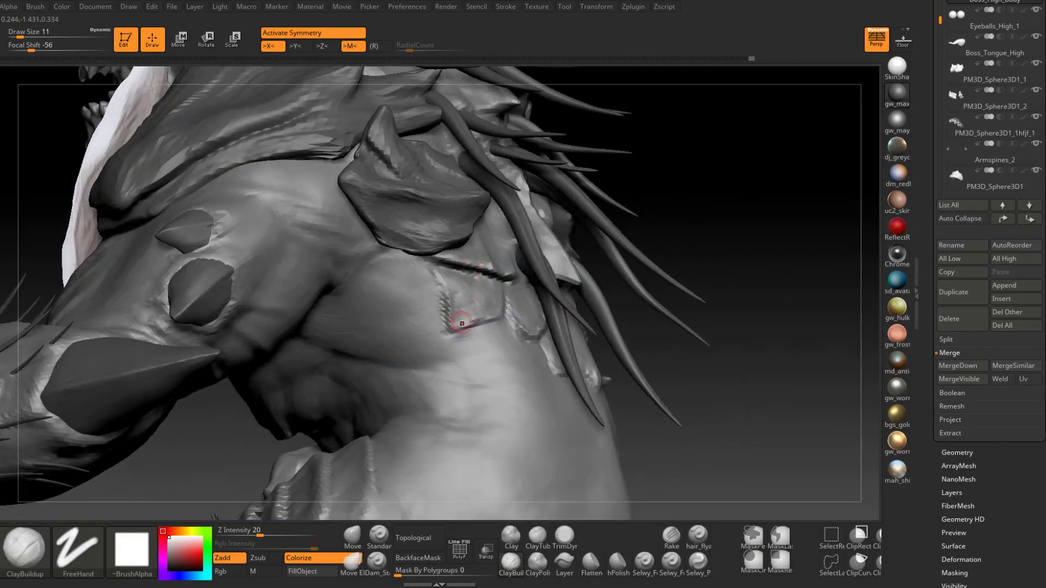
right_click_drag(467, 387, 466, 354)
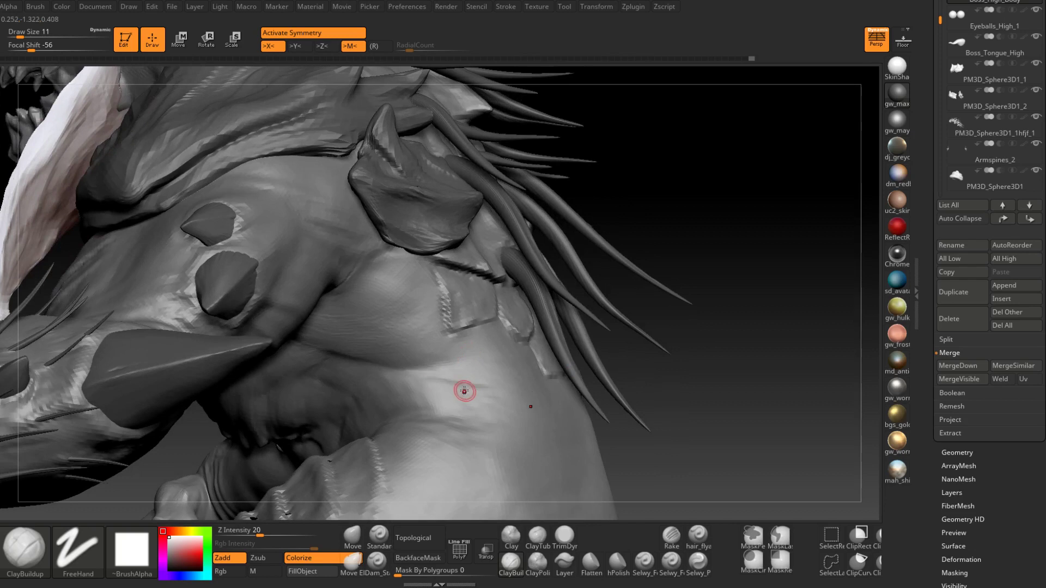
Step: Build up a small raised patch outside the side plate, under the shoulder spike, using ClayBuildup at draw size 23
key("space")
mouse_move(381, 306)
left_mouse_down()
mouse_move(403, 306)
mouse_move(410, 284)
left_mouse_up()
key("space")
key("space")
right_click_drag(400, 278, 430, 283)
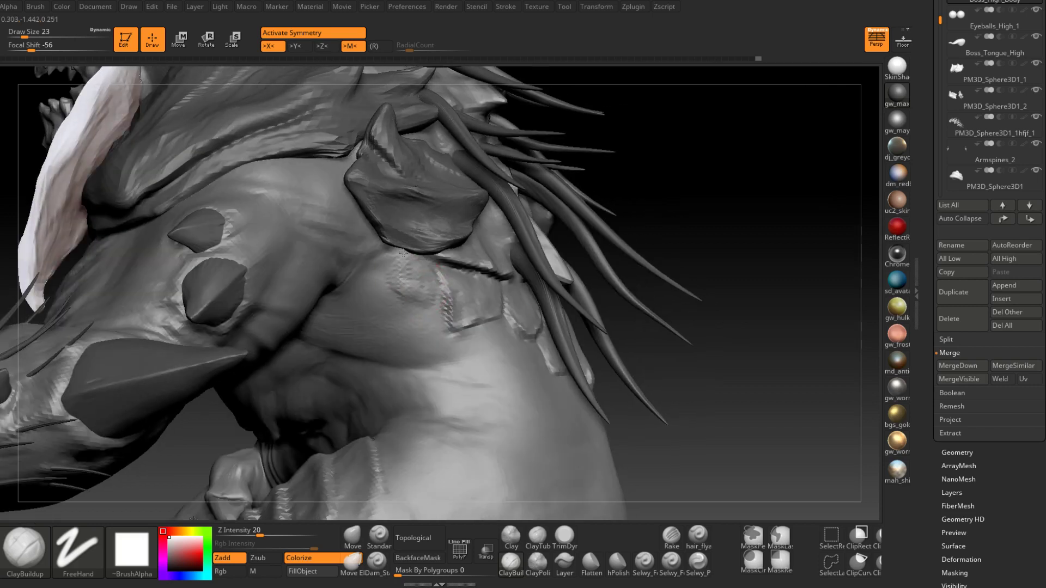
right_click_drag(415, 303, 428, 295)
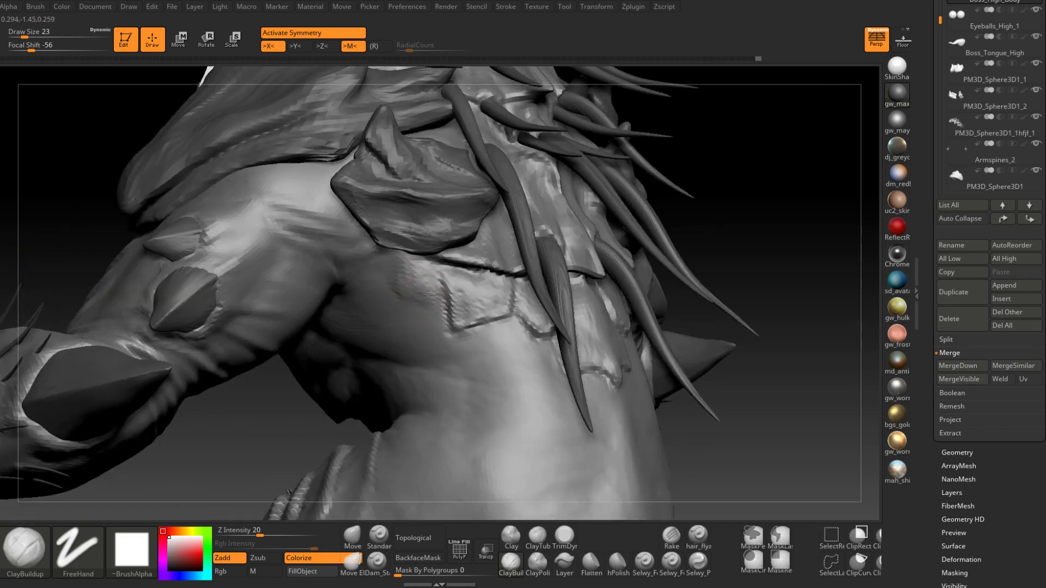
Step: Carve the outline of the small outer plate under the shoulder spike using Dam_Standard at draw size 14
key("b")
key("d")
key("s")
right_click_drag(403, 490, 435, 327)
key("space")
left_click_drag(452, 288, 435, 300)
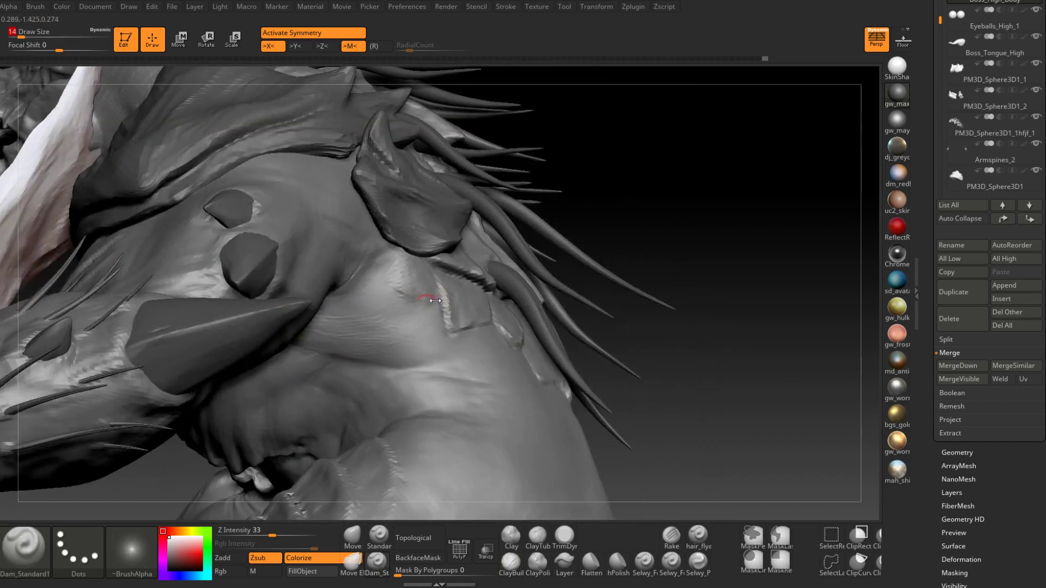
mouse_move(393, 291)
right_mouse_down()
mouse_move(400, 278)
mouse_move(408, 292)
mouse_move(395, 290)
mouse_move(424, 257)
mouse_move(441, 285)
mouse_move(445, 327)
mouse_move(463, 332)
mouse_move(450, 348)
mouse_move(458, 374)
mouse_move(490, 415)
mouse_move(480, 376)
mouse_move(537, 426)
mouse_move(457, 361)
mouse_move(466, 292)
mouse_move(547, 257)
mouse_move(545, 332)
right_mouse_up()
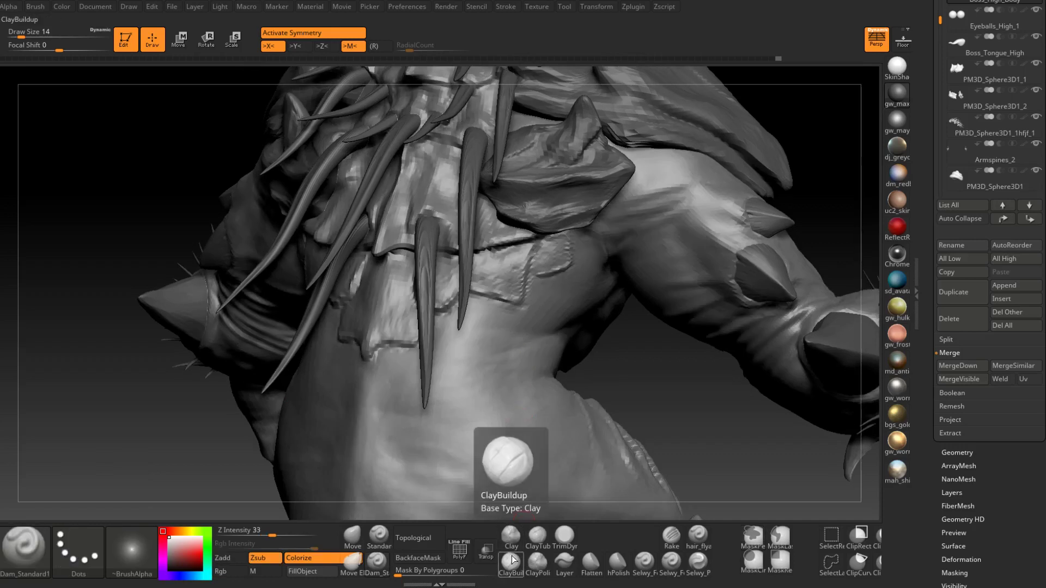
mouse_move(576, 372)
right_mouse_down()
mouse_move(537, 361)
mouse_move(550, 319)
mouse_move(541, 409)
right_mouse_up()
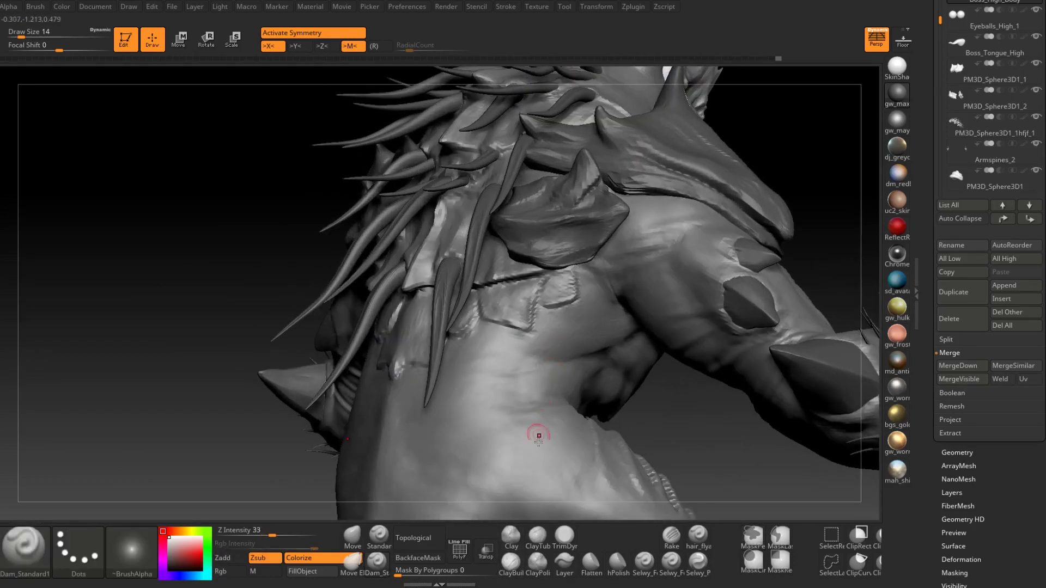
Step: Sharpen the creases around the outer side plates using Dam_Standard at draw size 9
left_click(510, 561)
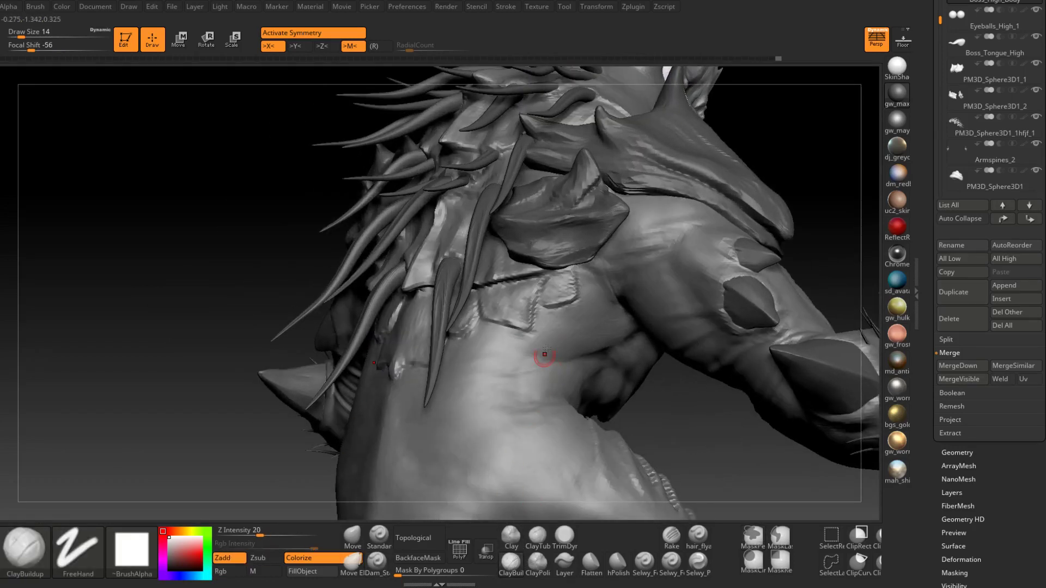
left_click(376, 561)
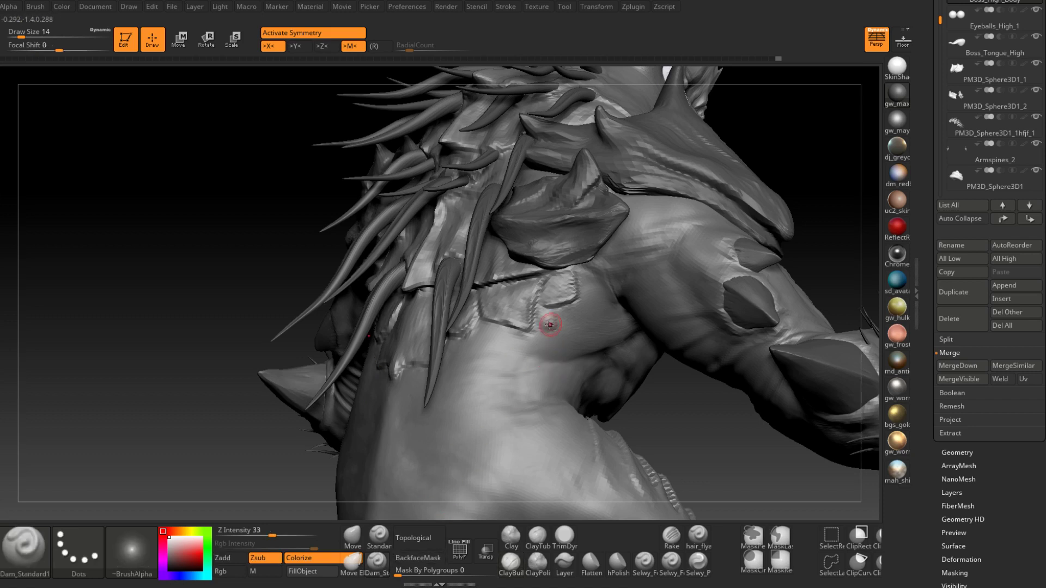
right_click_drag(540, 326, 550, 322)
key("space")
left_click_drag(551, 321, 547, 321)
mouse_move(547, 325)
right_mouse_down()
mouse_move(560, 308)
mouse_move(560, 333)
mouse_move(537, 327)
mouse_move(552, 357)
mouse_move(511, 332)
mouse_move(527, 413)
mouse_move(513, 387)
right_mouse_up()
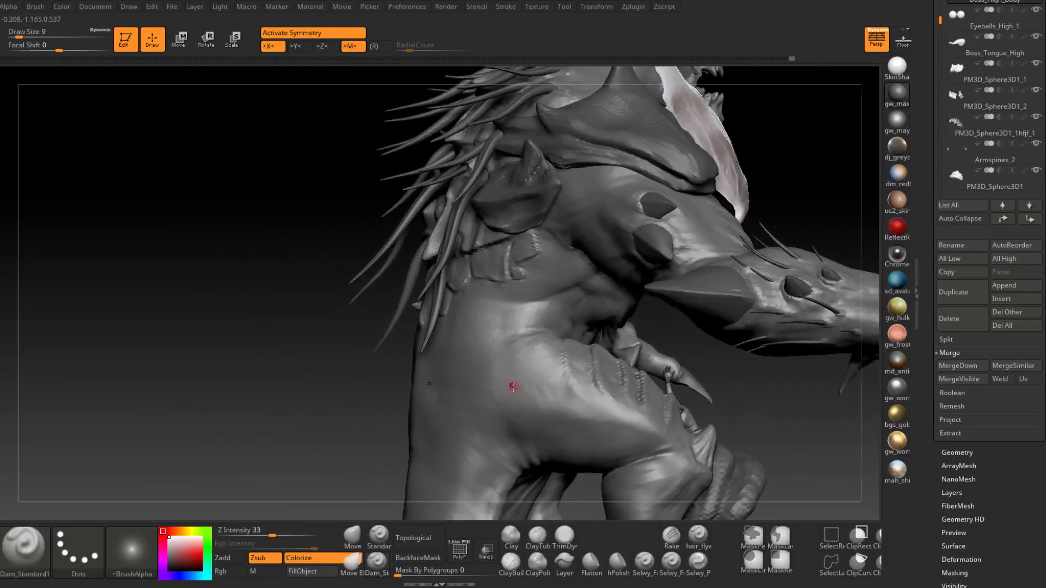
Step: Mask the lower back around and beneath the centre plate using MaskPen at draw sizes 18 and 31
right_click_drag(412, 488, 478, 355)
right_click_drag(452, 298, 445, 339)
key("space")
left_click_drag(421, 344, 439, 344, "ctrl")
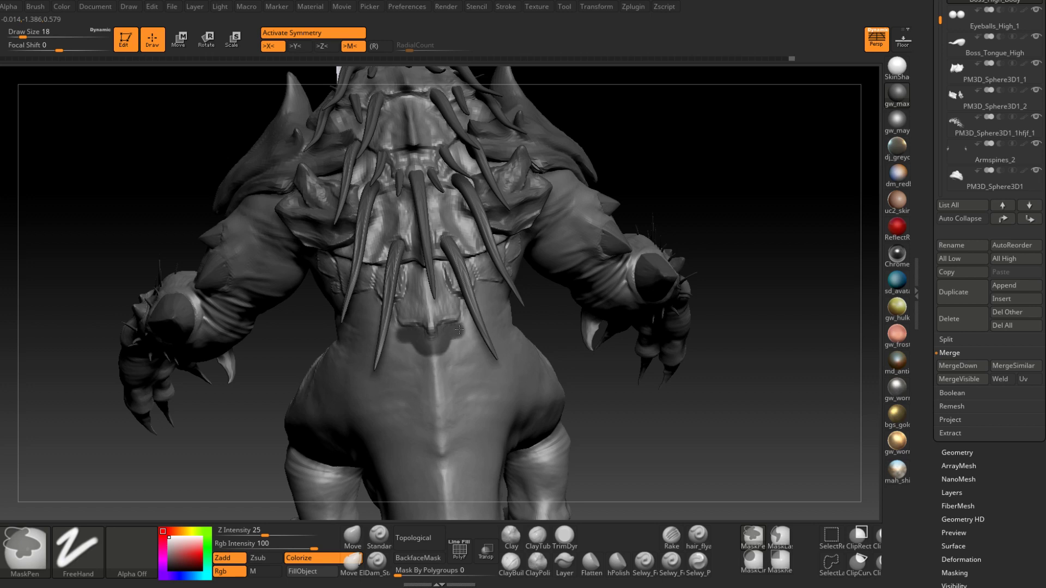
mouse_move(469, 314)
right_mouse_down()
mouse_move(474, 329)
mouse_move(479, 318)
mouse_move(466, 327)
right_mouse_up()
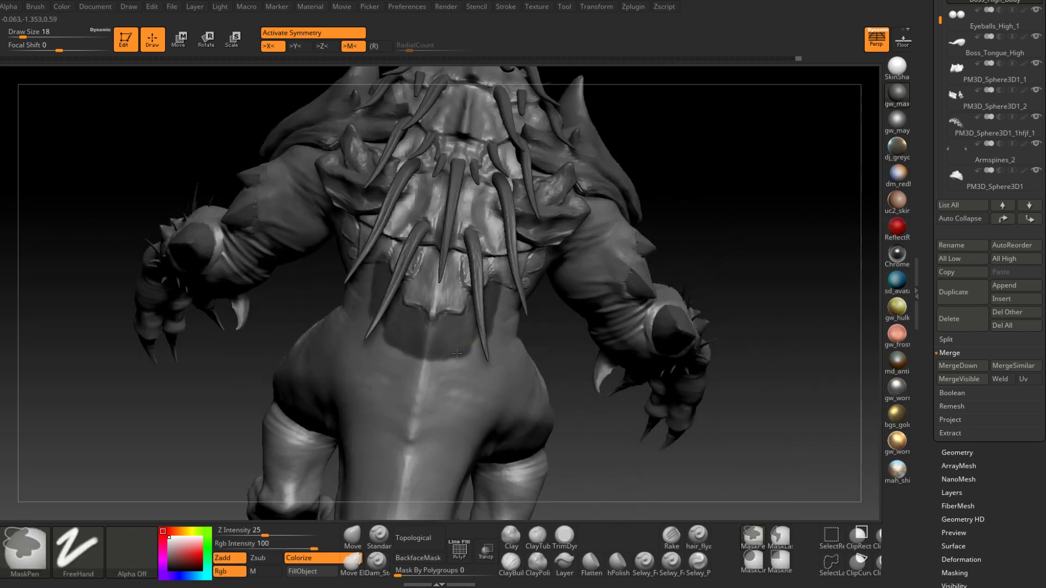
left_click_drag(457, 354, 505, 360, "ctrl")
right_click_drag(505, 360, 473, 357)
key("space")
left_click_drag(474, 356, 480, 358)
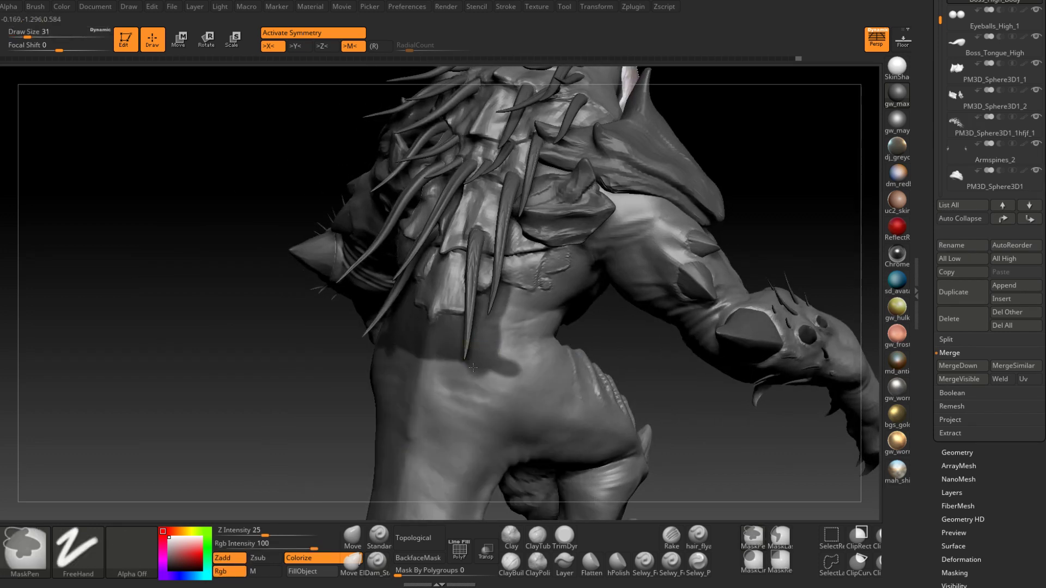
Step: Pull the unmasked lower edge of the centre plate into shape using the Move brush at draw sizes 25 and 37
mouse_move(485, 351)
right_mouse_down()
mouse_move(520, 335)
mouse_move(427, 311)
mouse_move(463, 369)
mouse_move(327, 376)
right_mouse_up()
left_click(357, 534)
mouse_move(440, 382)
right_mouse_down()
mouse_move(480, 365)
mouse_move(464, 392)
mouse_move(470, 352)
right_mouse_up()
key("space")
left_click_drag(469, 347, 435, 340)
key("space")
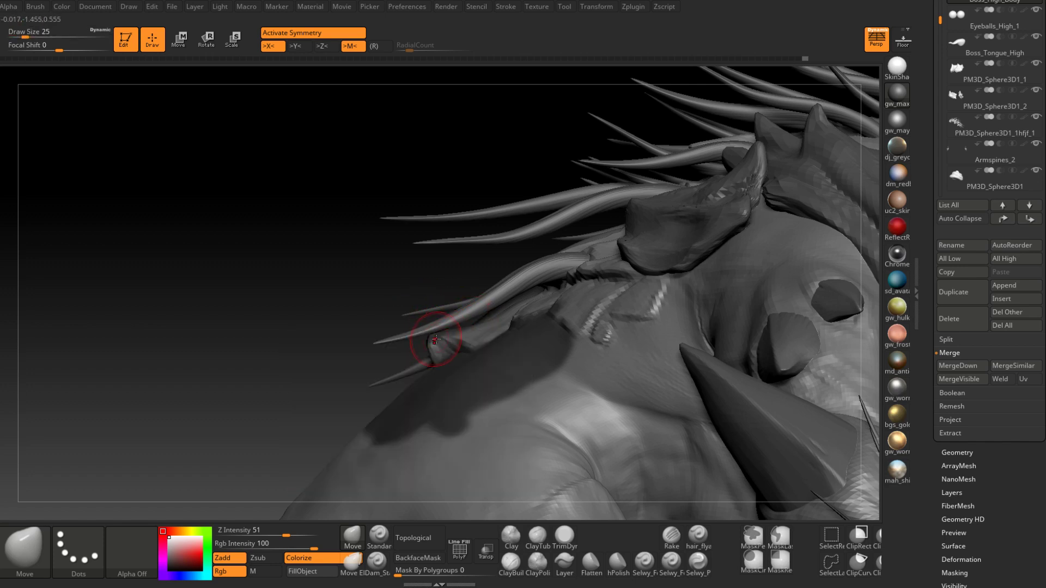
mouse_move(440, 341)
right_mouse_down()
mouse_move(414, 348)
mouse_move(479, 334)
mouse_move(472, 348)
right_mouse_up()
key("space")
left_click_drag(472, 349, 476, 352)
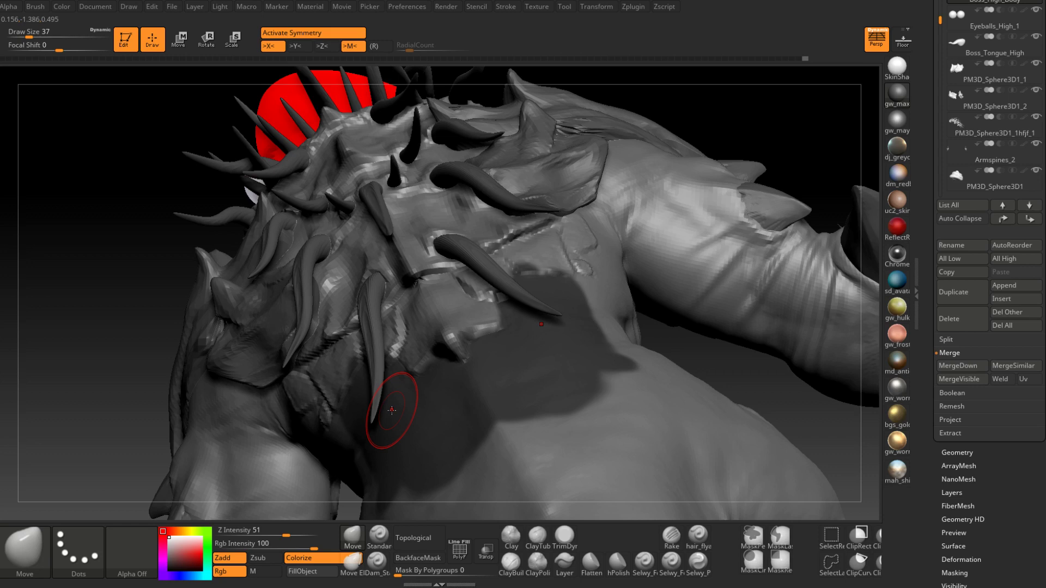
right_click_drag(453, 371, 485, 328)
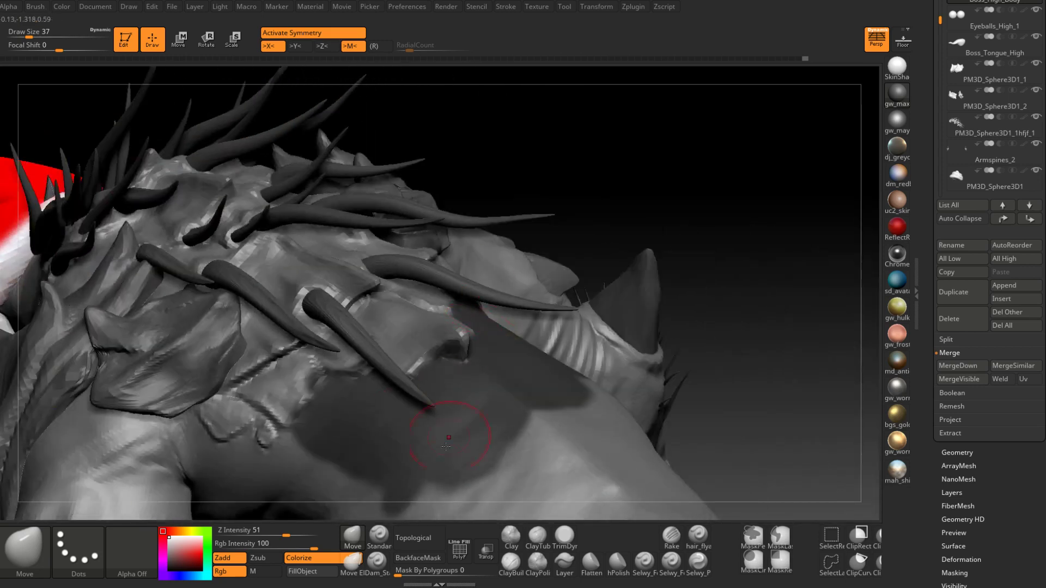
Step: Carve the crease along the masked border under the centre plate using Dam_Standard
left_click(377, 562)
right_click_drag(406, 382, 396, 431)
key("space")
left_click(435, 362)
mouse_move(422, 333)
right_mouse_down()
mouse_move(420, 360)
mouse_move(403, 366)
right_mouse_up()
mouse_move(462, 336)
right_mouse_down()
mouse_move(385, 345)
mouse_move(436, 349)
mouse_move(488, 329)
mouse_move(457, 326)
mouse_move(506, 268)
mouse_move(469, 297)
mouse_move(461, 282)
right_mouse_up()
Step: Build up the centre plate near its lower edge using ClayBuildup at draw size 20, and clear the mask
key("b")
key("c")
key("b")
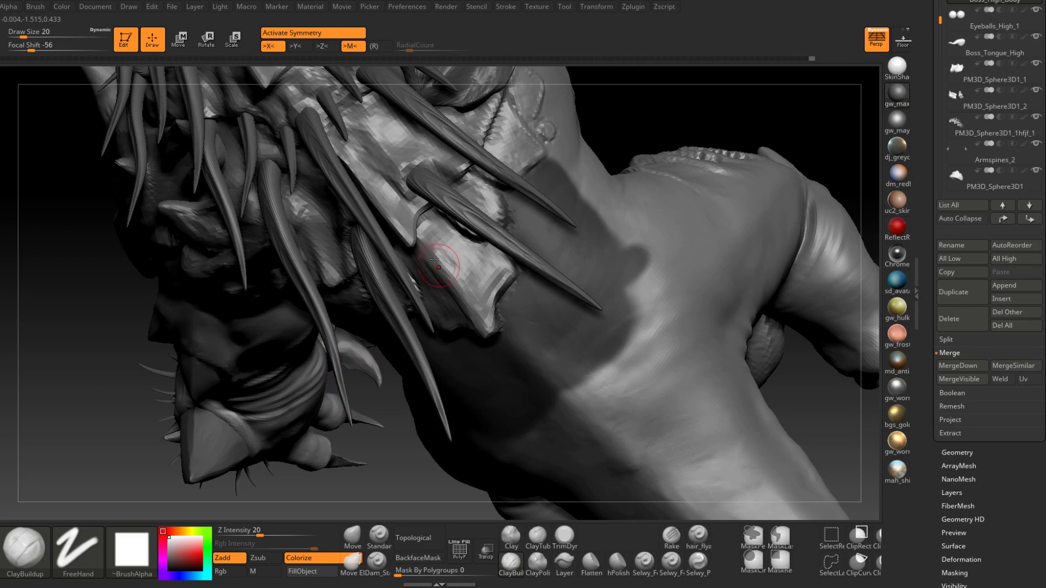
mouse_move(476, 293)
right_mouse_down()
mouse_move(452, 258)
mouse_move(463, 261)
mouse_move(455, 227)
mouse_move(487, 309)
mouse_move(467, 233)
mouse_move(439, 290)
mouse_move(532, 298)
mouse_move(535, 343)
mouse_move(571, 330)
right_mouse_up()
key("ctrl")
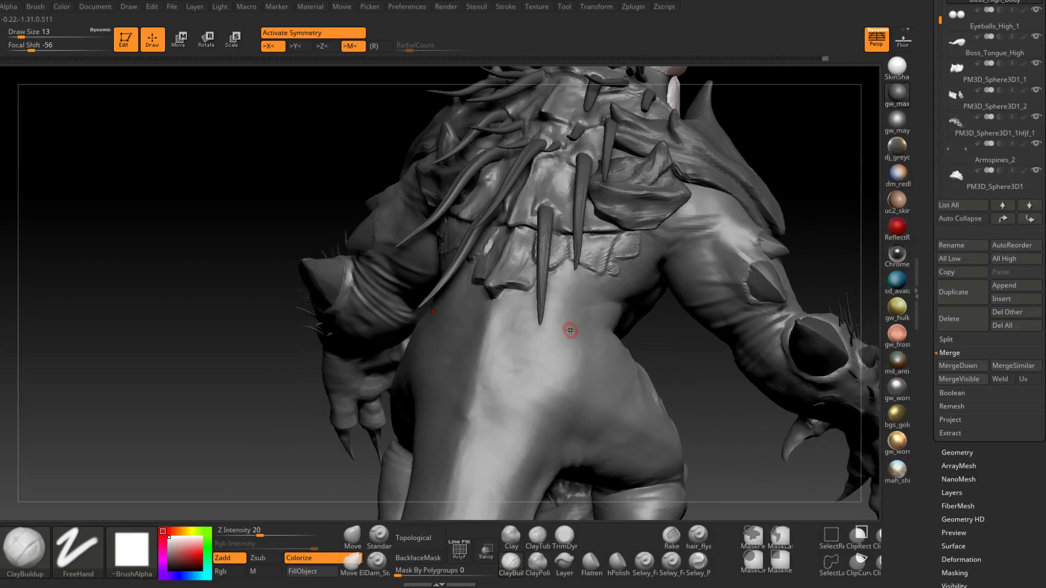
Step: Refine and smooth the lower tip of the centre plate using ClayBuildup at draw size 13
right_click_drag(570, 330, 509, 317)
mouse_move(492, 360)
right_mouse_down()
mouse_move(493, 349)
mouse_move(453, 346)
mouse_move(484, 308)
mouse_move(451, 291)
mouse_move(463, 305)
right_mouse_up()
key("shift")
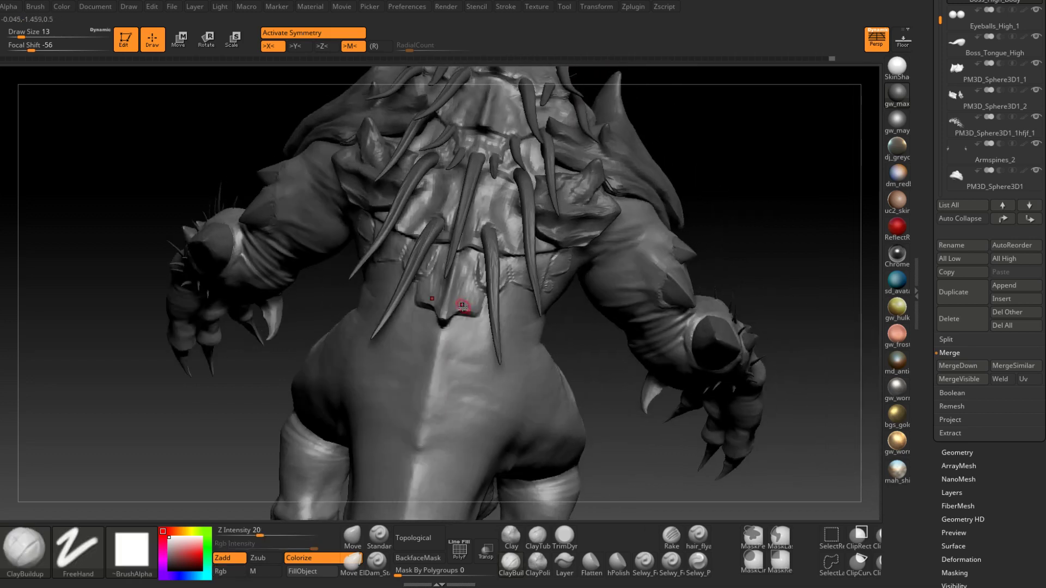
right_click_drag(453, 353, 366, 520)
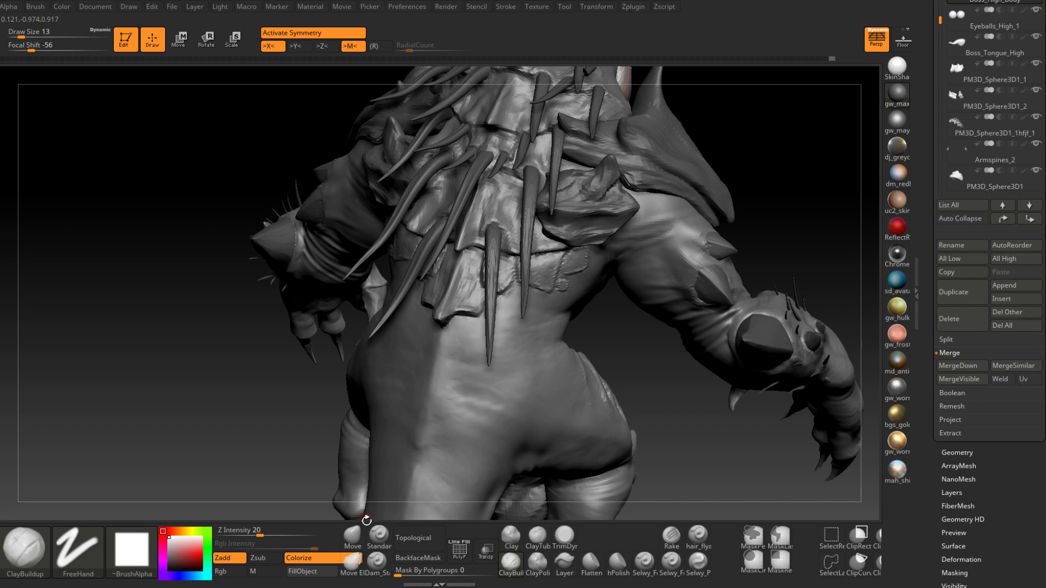
Step: Sharpen the lower and side edges of the centre plate using Dam_Standard at draw size 13
left_click(376, 561)
mouse_move(456, 372)
right_mouse_down()
mouse_move(435, 326)
mouse_move(486, 313)
mouse_move(509, 353)
mouse_move(473, 305)
mouse_move(468, 321)
right_mouse_up()
left_click(377, 564)
right_click_drag(440, 386, 495, 297, "ctrl")
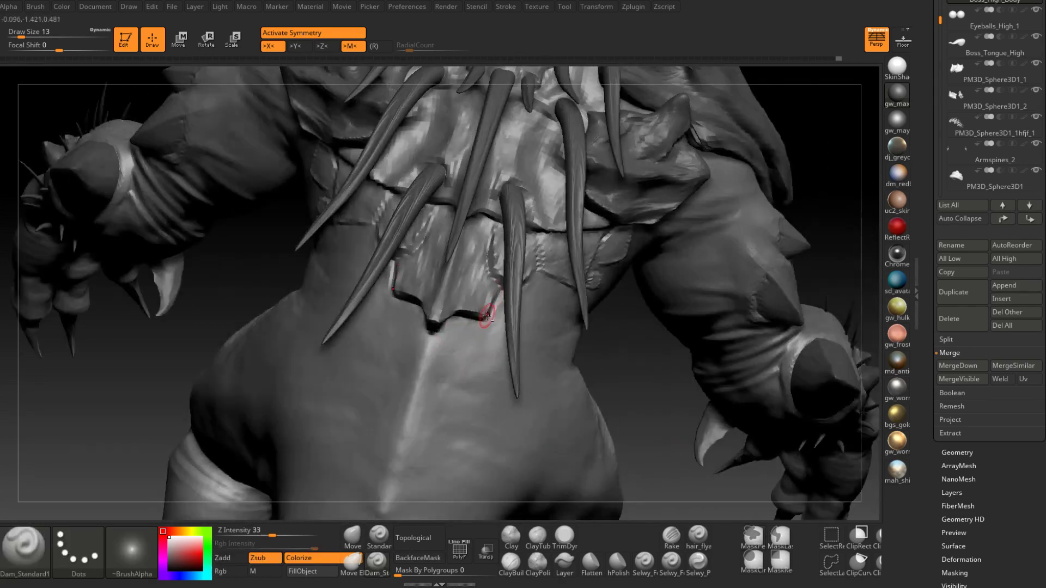
mouse_move(454, 327)
right_mouse_down()
mouse_move(427, 368)
mouse_move(472, 291)
right_mouse_up()
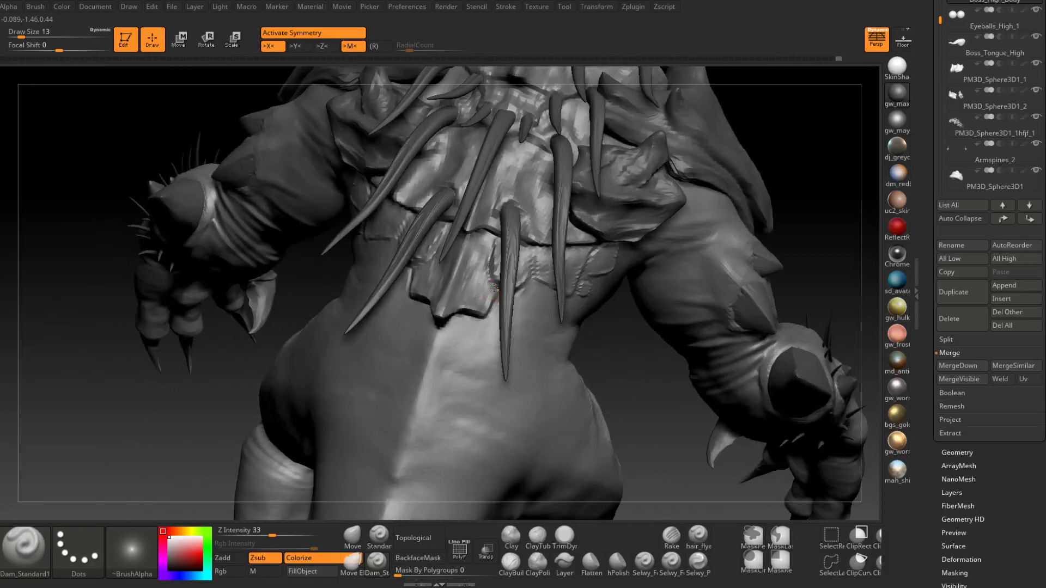
right_click_drag(442, 234, 524, 434)
Step: Thicken the rim and surface ridges of the centre plate using ClayBuildup at draw size 13
key("b")
key("c")
key("b")
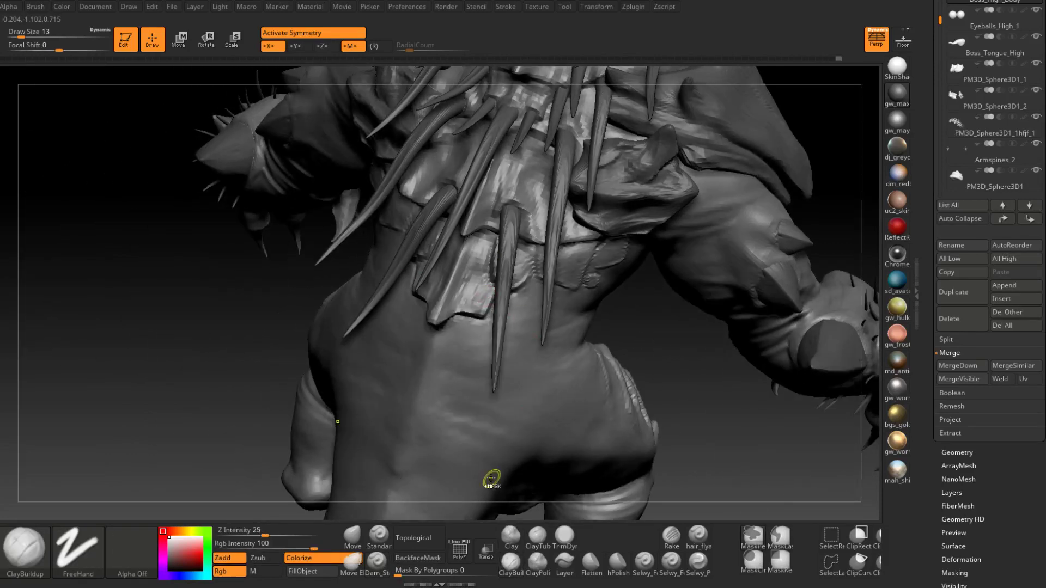
right_click_drag(478, 497, 478, 273, "ctrl")
right_click_drag(485, 308, 485, 279)
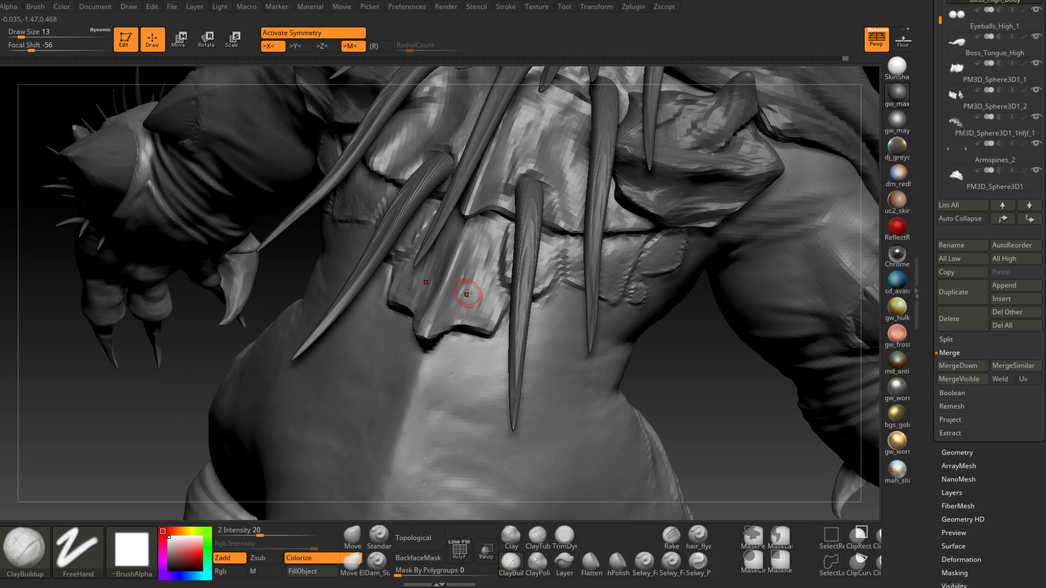
right_click_drag(467, 294, 490, 403)
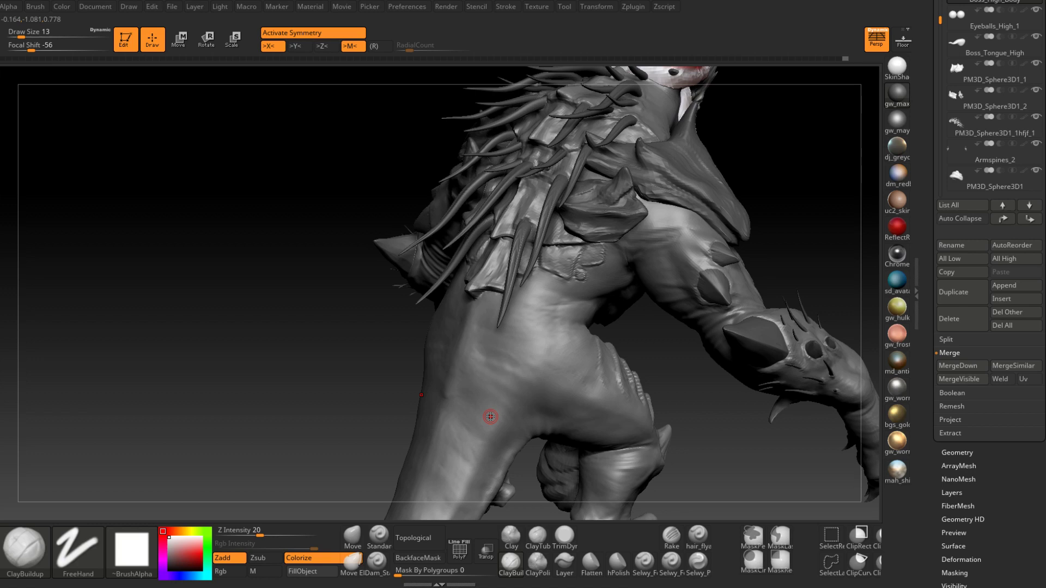
right_click_drag(490, 417, 459, 369)
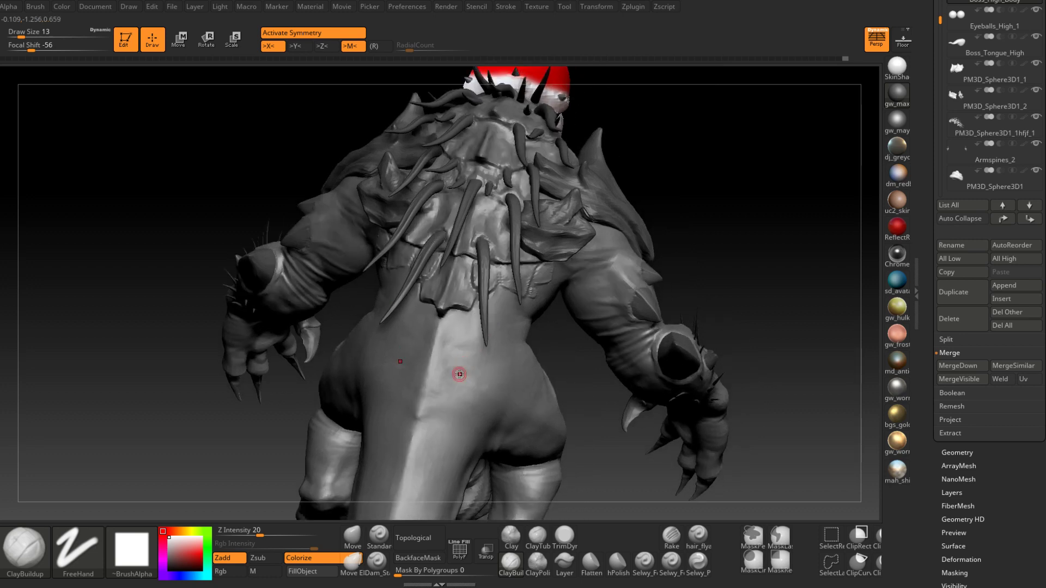
Step: Build up a pointed plate beside the centre plate, below the side plates, using ClayBuildup at draw size 18
right_click_drag(497, 457, 499, 312)
key("space")
mouse_move(499, 312)
left_mouse_down()
mouse_move(501, 296)
mouse_move(472, 334)
left_mouse_up()
right_click_drag(473, 333, 497, 297)
left_click_drag(497, 297, 469, 343)
mouse_move(469, 343)
right_mouse_down()
mouse_move(479, 362)
mouse_move(472, 328)
right_mouse_up()
left_click_drag(466, 331, 445, 354)
right_click_drag(445, 354, 449, 312)
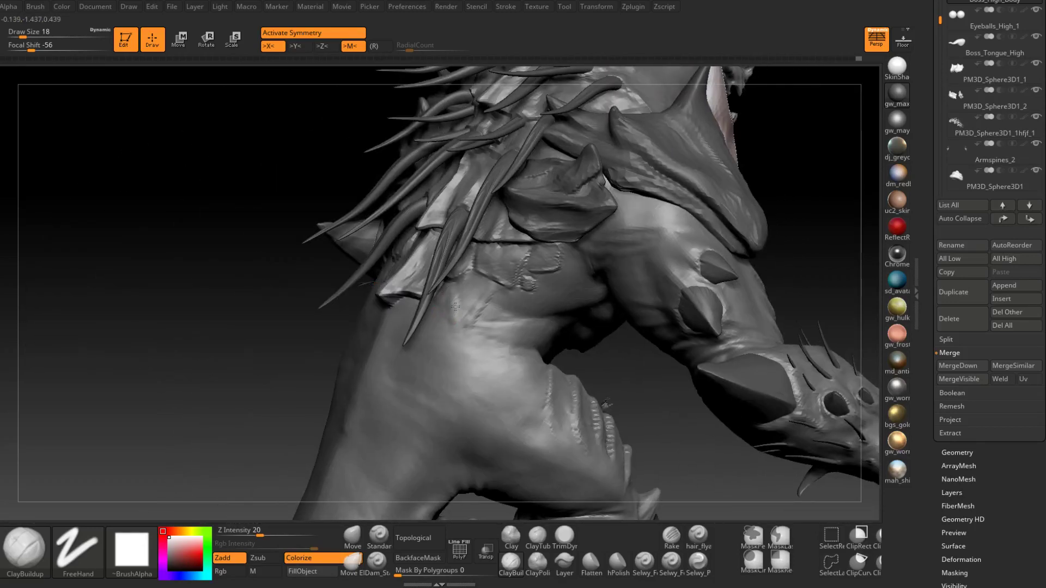
mouse_move(467, 324)
right_mouse_down()
mouse_move(462, 298)
mouse_move(479, 308)
mouse_move(500, 299)
mouse_move(488, 317)
mouse_move(450, 286)
right_mouse_up()
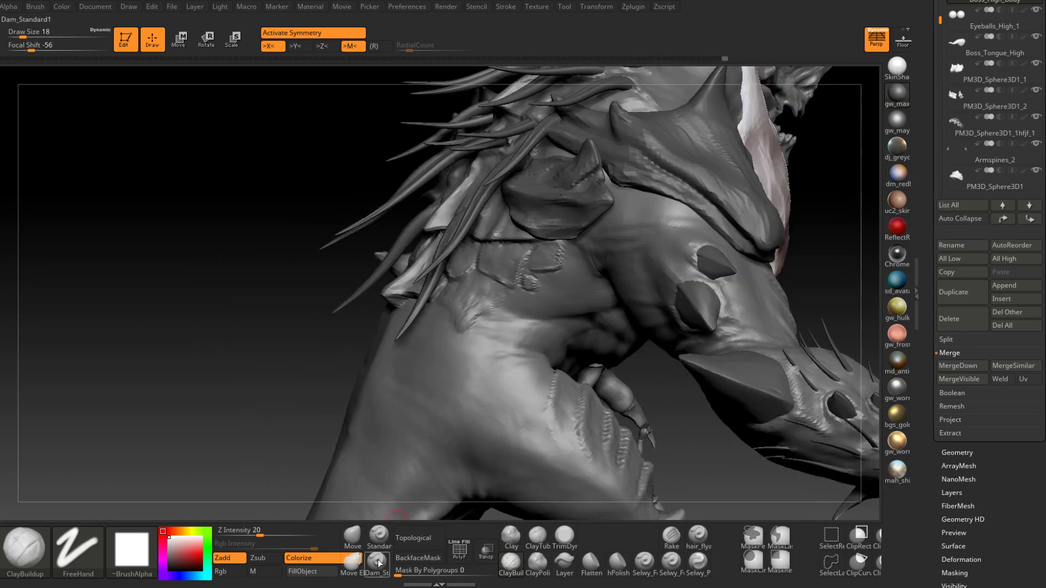
Step: Carve the outline of the pointed plate beside the centre plate using Dam_Standard at draw sizes 18 and 12
key("b")
key("d")
key("s")
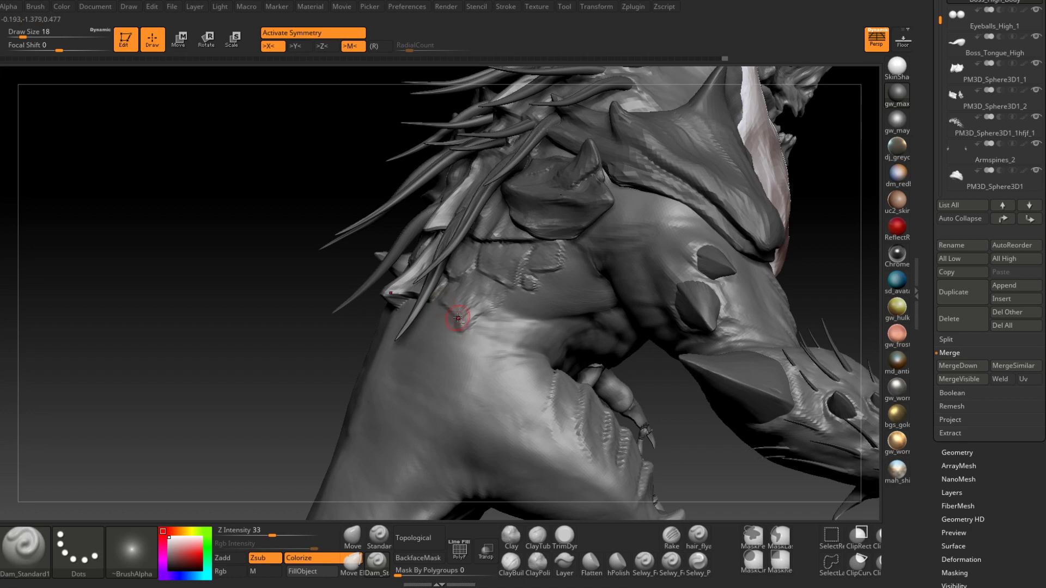
mouse_move(513, 296)
right_mouse_down()
mouse_move(499, 284)
mouse_move(482, 317)
mouse_move(446, 326)
right_mouse_up()
left_click_drag(445, 327, 435, 318)
right_click_drag(436, 317, 474, 304)
left_click_drag(437, 303, 413, 305)
right_click_drag(410, 312, 425, 303)
mouse_move(464, 333)
right_mouse_down()
mouse_move(381, 297)
mouse_move(420, 306)
mouse_move(436, 292)
mouse_move(424, 300)
mouse_move(431, 324)
right_mouse_up()
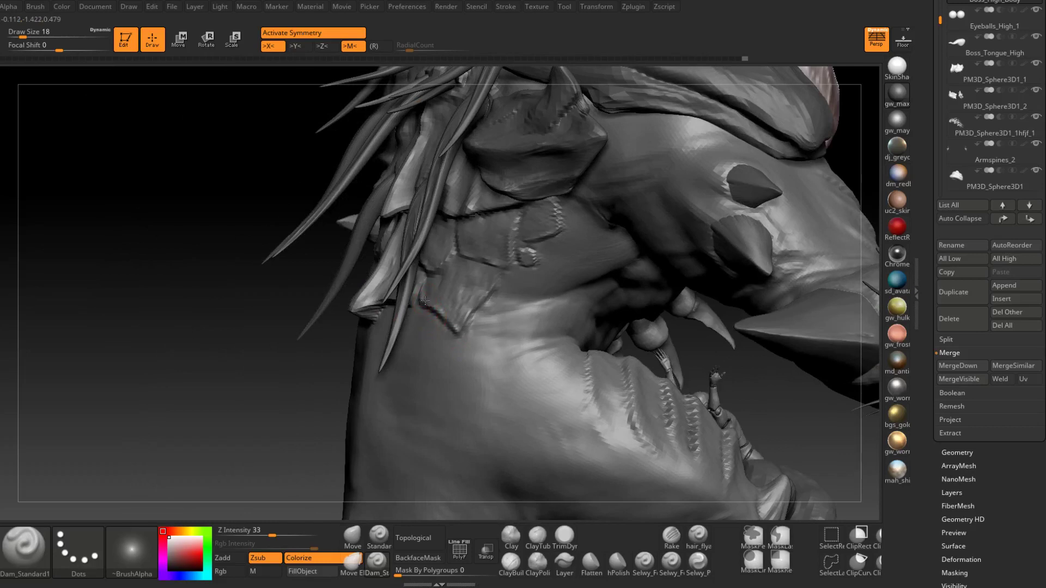
mouse_move(466, 258)
right_mouse_down()
mouse_move(445, 303)
mouse_move(457, 294)
right_mouse_up()
key("bracketleft")
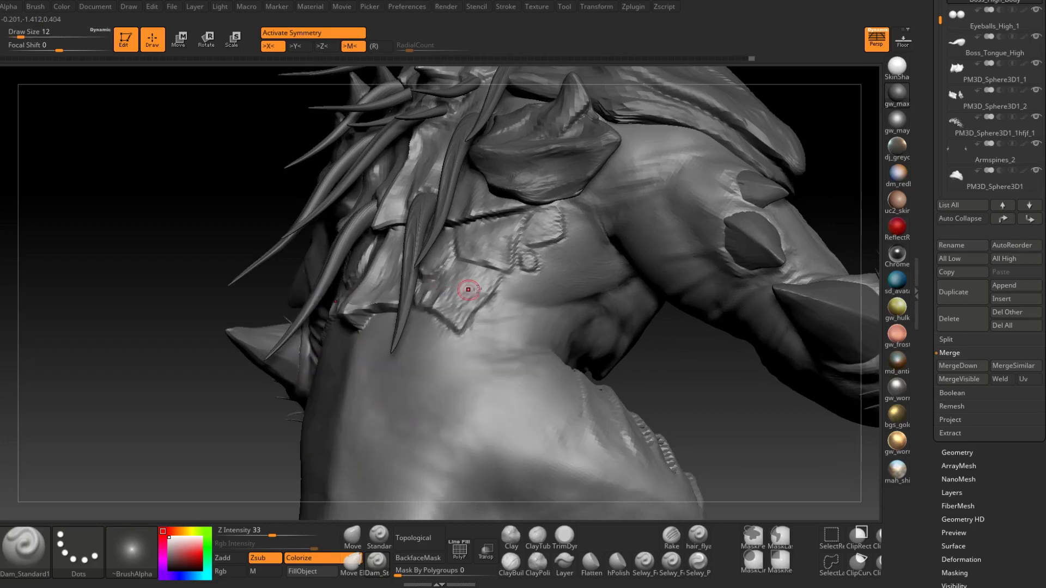
Step: Flatten the surfaces of the side plates on the lower back using TrimDynamic at draw size 12, and quick-save the project
left_click(564, 535)
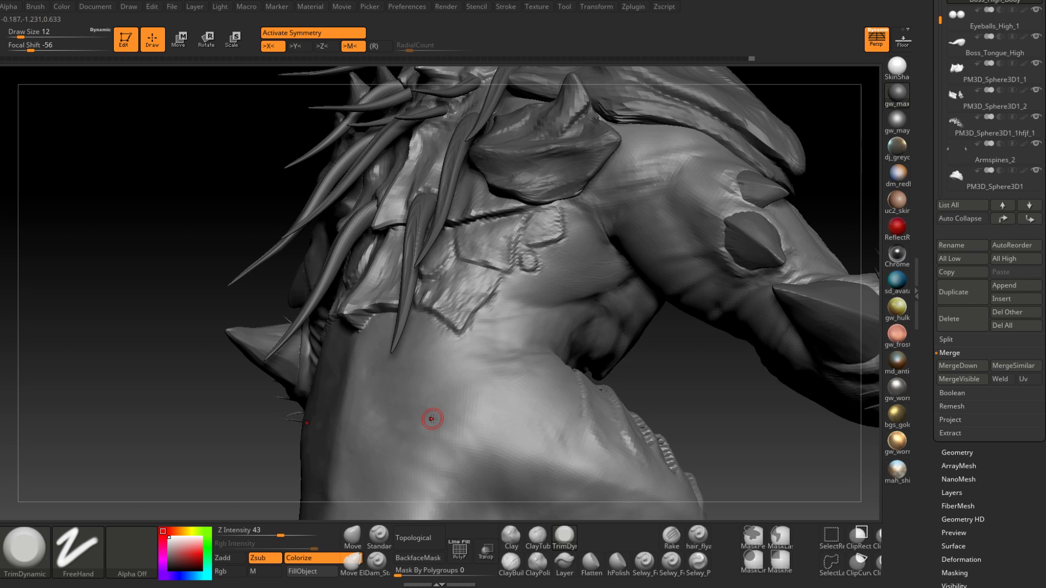
right_click_drag(489, 258, 507, 384)
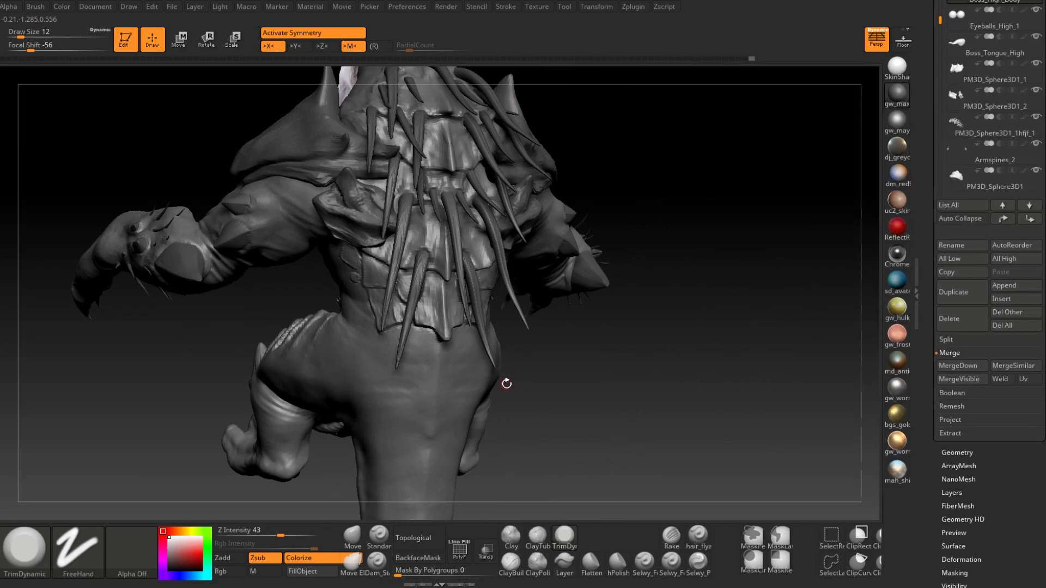
mouse_move(507, 384)
right_mouse_down()
mouse_move(460, 423)
mouse_move(478, 354)
mouse_move(394, 429)
right_mouse_up()
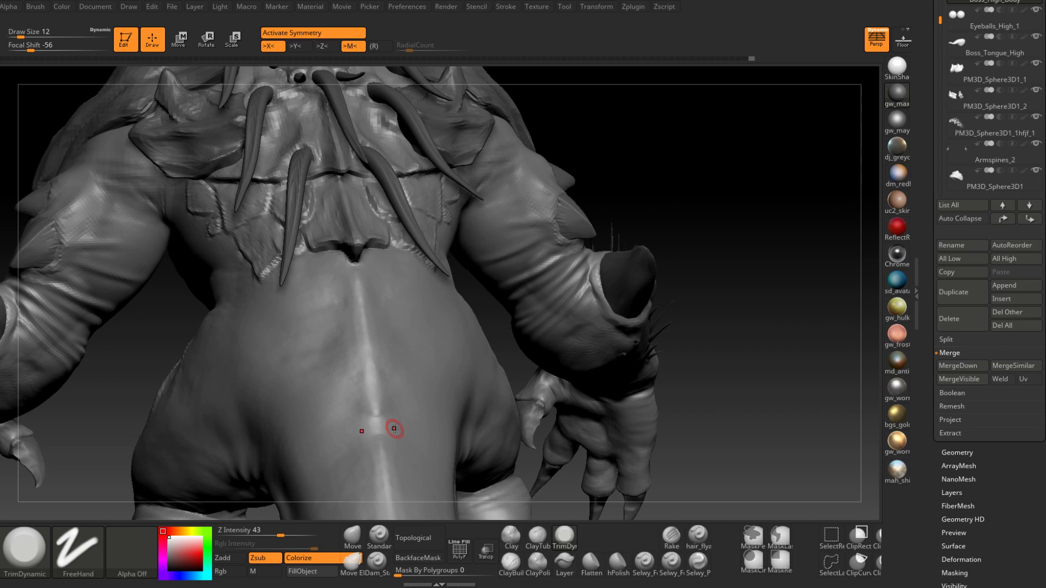
right_click_drag(394, 428, 375, 345)
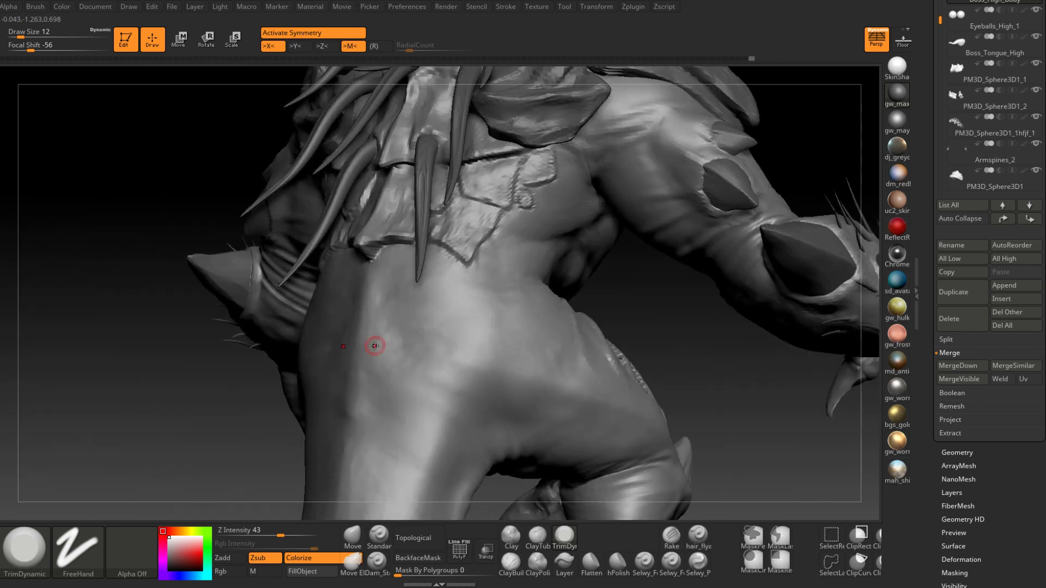
mouse_move(762, 354)
right_mouse_down()
mouse_move(707, 358)
mouse_move(436, 308)
right_mouse_up()
mouse_move(305, 308)
right_mouse_down()
mouse_move(507, 398)
mouse_move(470, 385)
mouse_move(479, 443)
mouse_move(483, 385)
mouse_move(504, 405)
right_mouse_up()
key("ctrl+s")
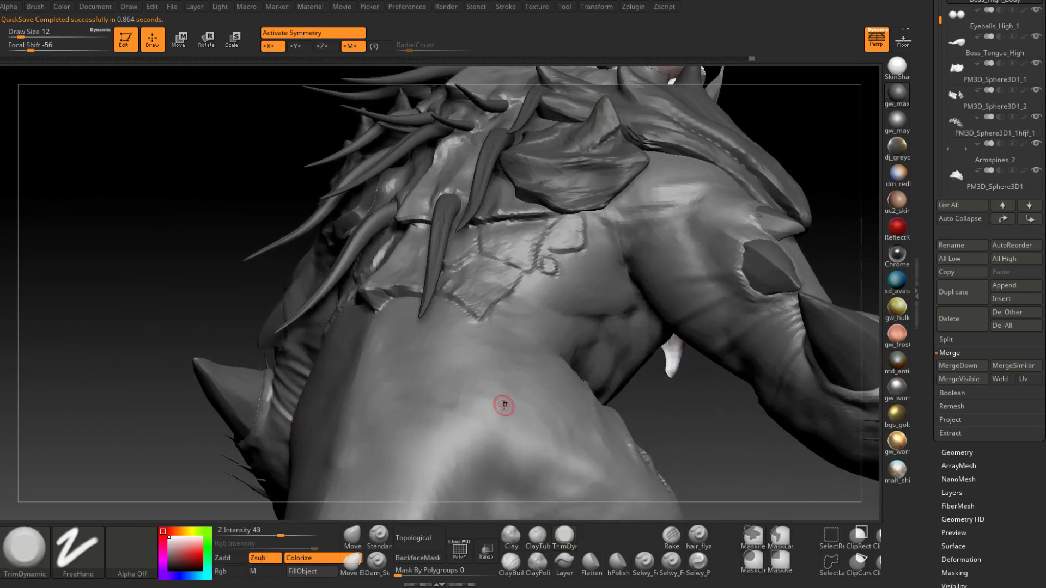
Step: Build up the lower back and tail base beneath the plates using ClayBuildup at draw size 25
left_click(510, 561)
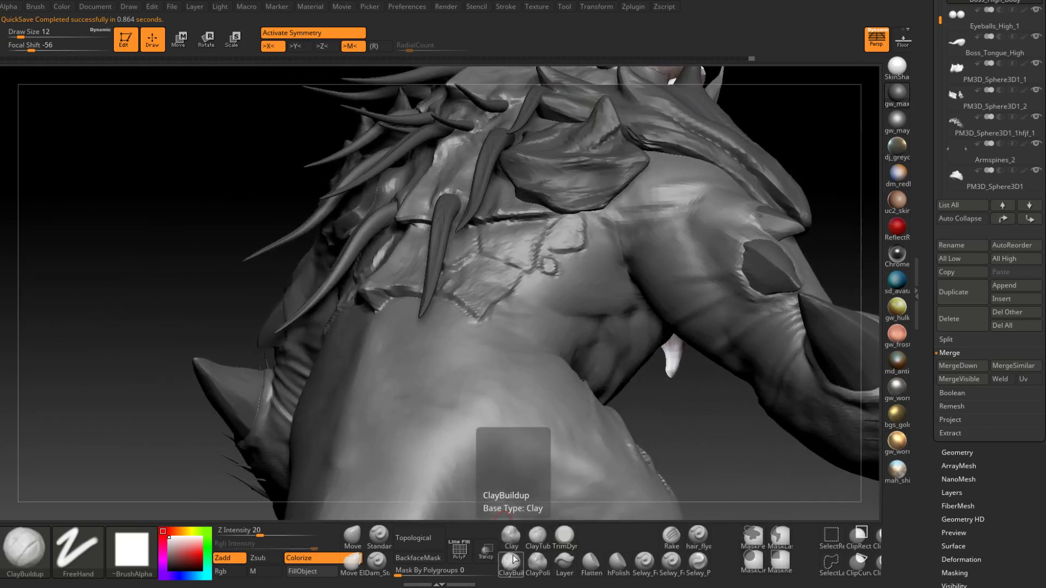
mouse_move(456, 396)
right_mouse_down()
mouse_move(389, 383)
mouse_move(401, 346)
right_mouse_up()
key("space")
left_click_drag(401, 345, 406, 346)
mouse_move(401, 385)
right_mouse_down()
mouse_move(427, 357)
mouse_move(418, 339)
right_mouse_up()
key("space")
left_click_drag(418, 339, 425, 337)
right_click_drag(425, 337, 443, 292)
right_click_drag(419, 352, 427, 341)
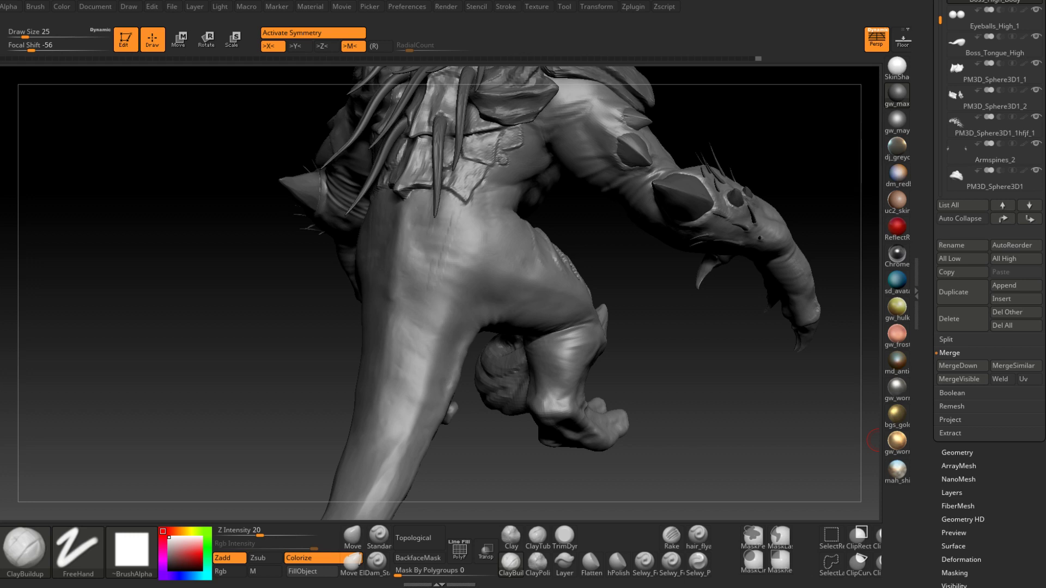
mouse_move(874, 440)
left_mouse_down()
mouse_move(443, 275)
mouse_move(439, 263)
mouse_move(637, 357)
mouse_move(464, 332)
mouse_move(498, 316)
mouse_move(500, 369)
mouse_move(528, 358)
mouse_move(512, 379)
mouse_move(524, 332)
mouse_move(479, 345)
mouse_move(493, 349)
mouse_move(465, 374)
mouse_move(434, 361)
mouse_move(434, 313)
mouse_move(423, 320)
mouse_move(455, 402)
mouse_move(470, 403)
mouse_move(507, 363)
mouse_move(517, 311)
mouse_move(511, 353)
mouse_move(484, 361)
left_mouse_up()
mouse_move(483, 361)
right_mouse_down()
mouse_move(485, 343)
mouse_move(537, 359)
mouse_move(449, 327)
mouse_move(528, 391)
right_mouse_up()
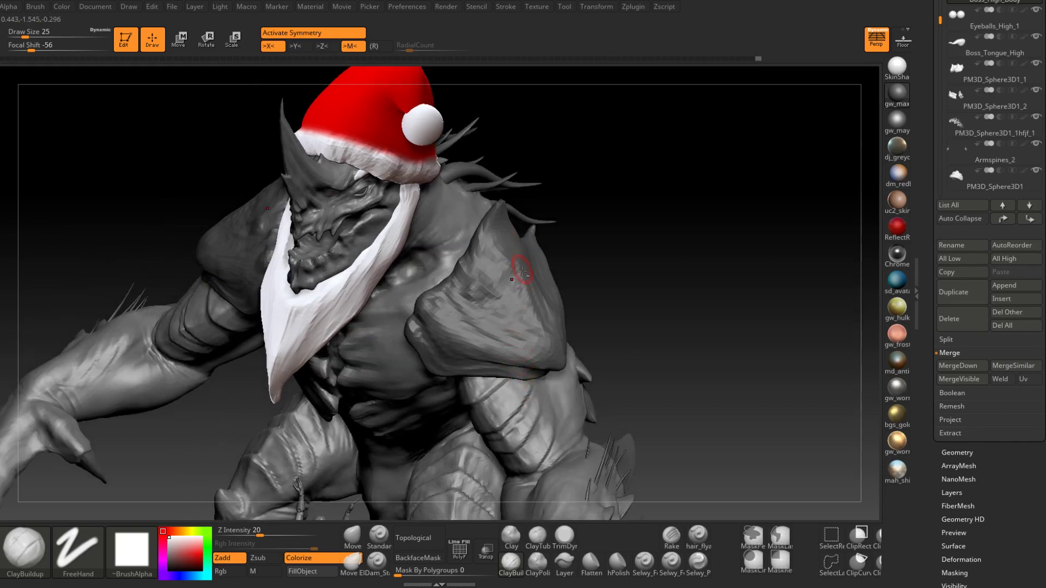
Step: Make the shoulder armor the active subtool, enable Rgb and Colorize, and set the color to black
left_click(506, 324, "alt")
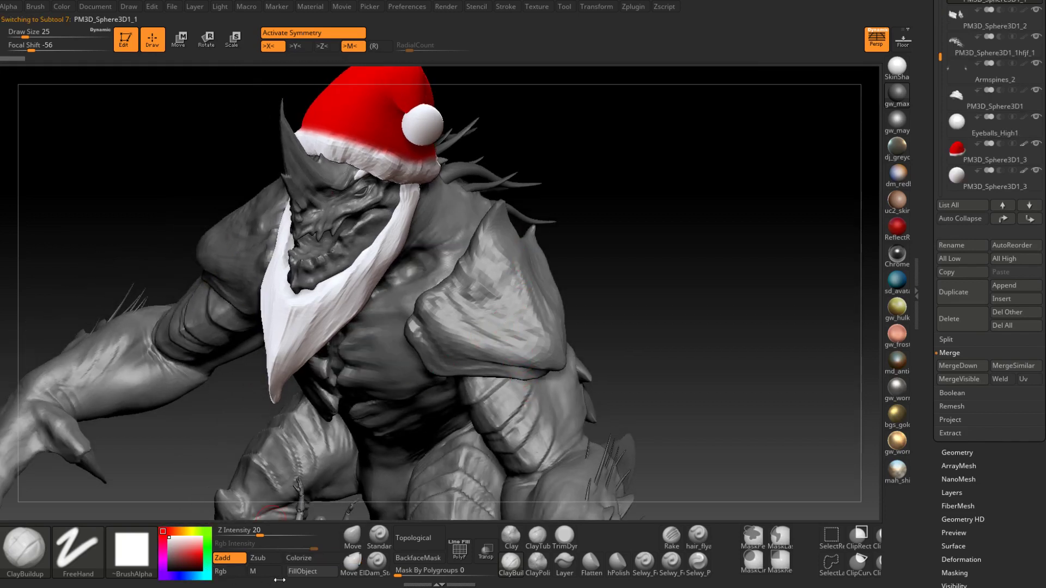
left_click(234, 572)
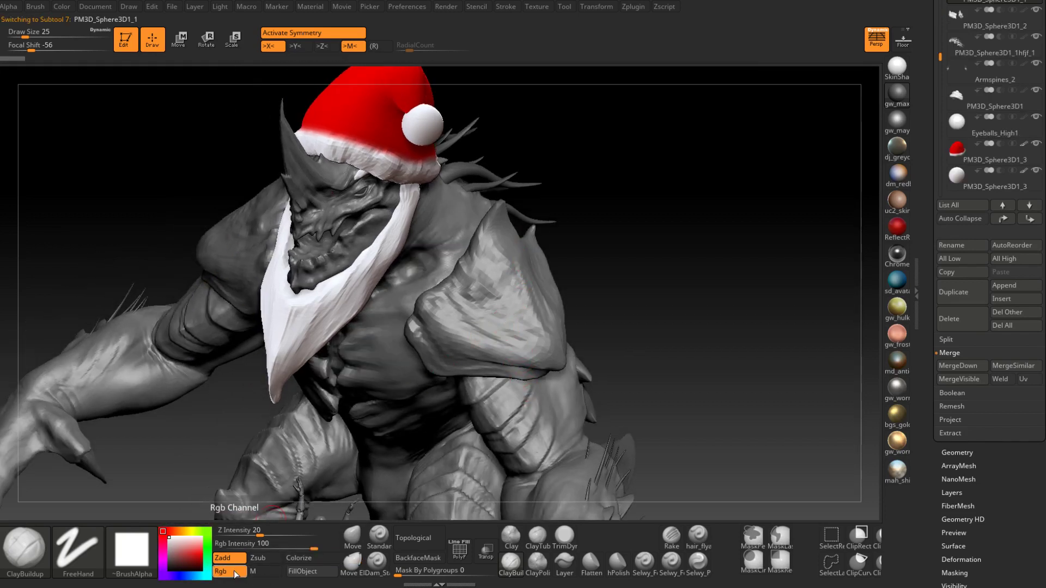
left_click(299, 557)
left_click(169, 568)
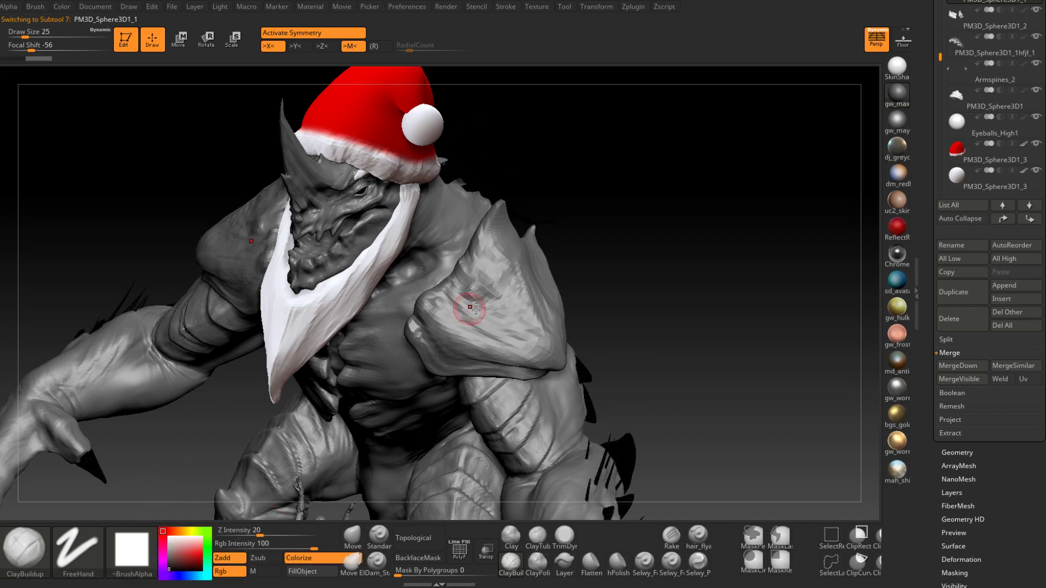
Step: Set up the Standard brush at draw size 12 to paint only Rgb color, with Zadd turned off
key("space")
left_click_drag(487, 301, 484, 302)
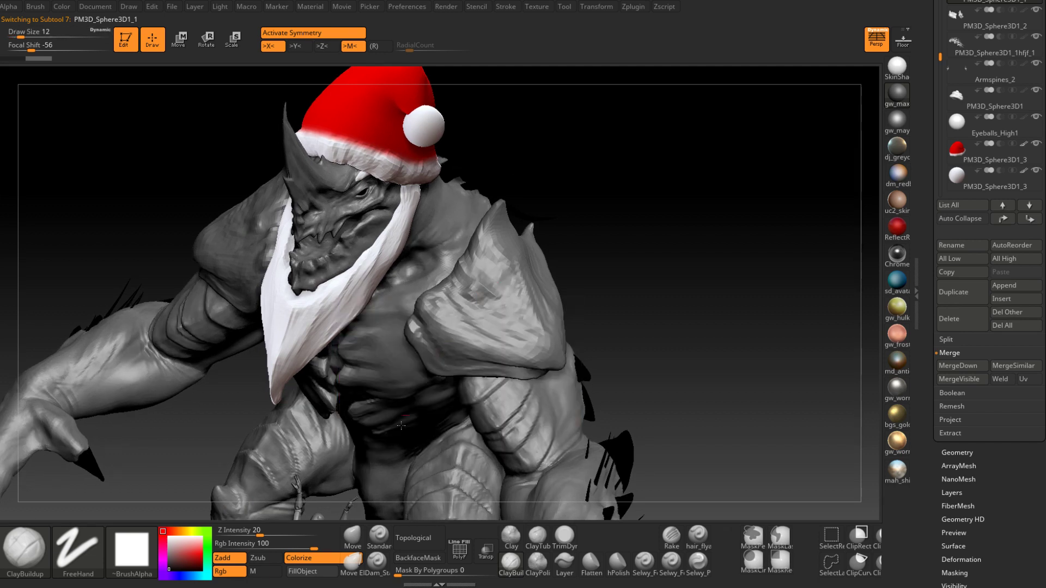
left_click(243, 571)
left_click(378, 536)
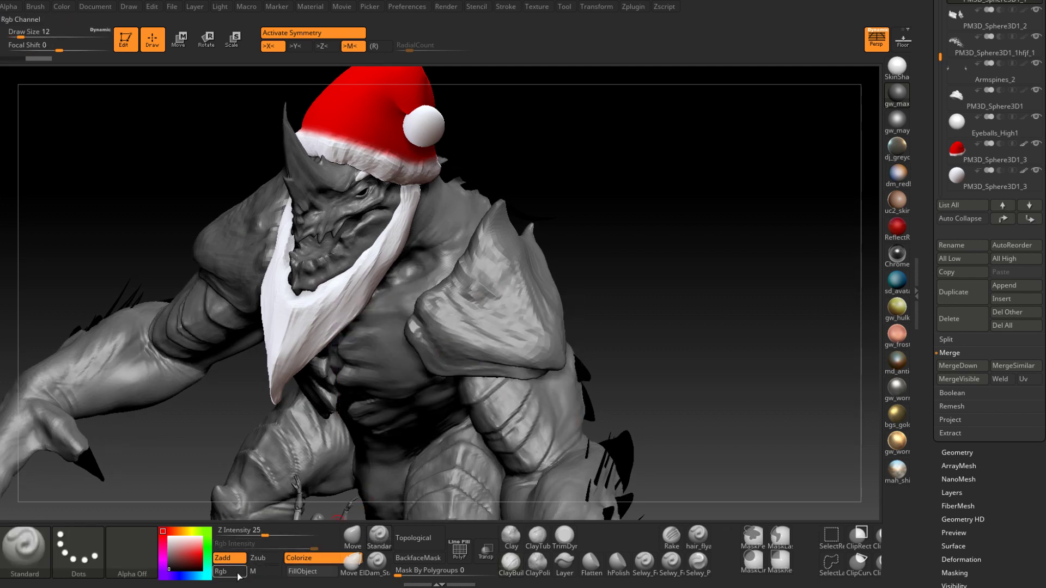
left_click(231, 558)
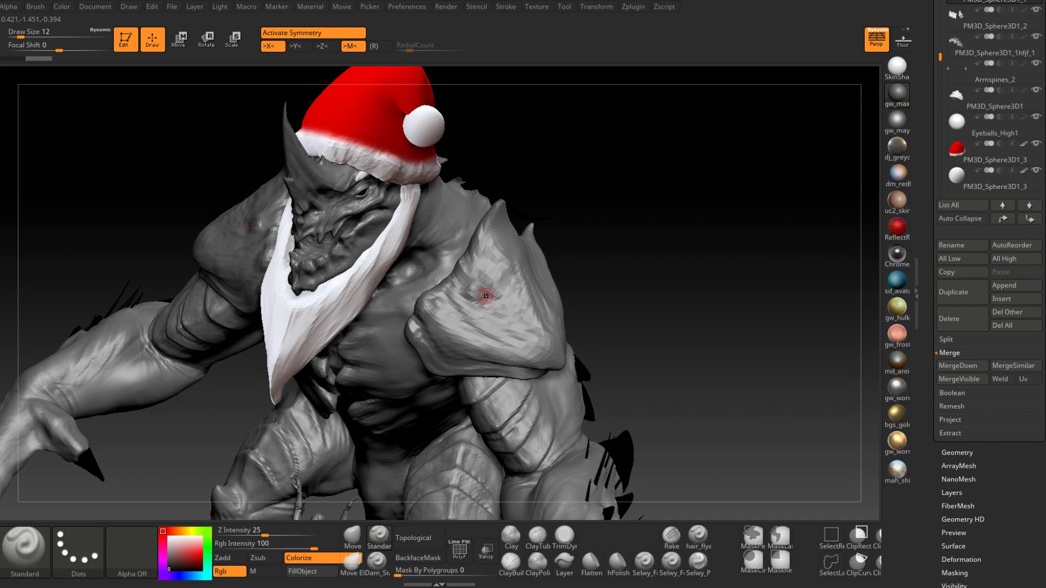
Step: Paint freehand black lettering with a heart below it on the shoulder armor, mirrored with X symmetry
mouse_move(461, 308)
left_mouse_down()
mouse_move(524, 262)
mouse_move(542, 284)
left_mouse_up()
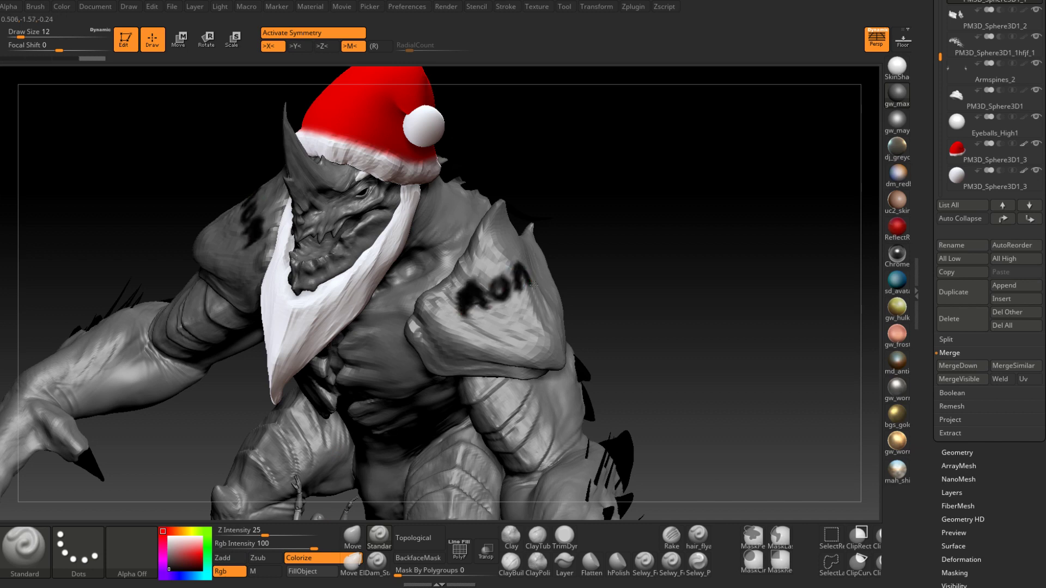
left_click_drag(594, 237, 566, 239)
left_click_drag(519, 289, 538, 284)
right_click_drag(538, 284, 488, 334)
mouse_move(518, 351)
left_mouse_down()
mouse_move(500, 349)
mouse_move(490, 315)
mouse_move(518, 304)
mouse_move(548, 315)
mouse_move(526, 352)
mouse_move(512, 353)
left_mouse_up()
mouse_move(563, 286)
left_mouse_down()
mouse_move(542, 321)
mouse_move(491, 358)
left_mouse_up()
right_click_drag(491, 357, 539, 321)
left_click_drag(541, 300, 556, 281)
right_click_drag(550, 312, 525, 310)
mouse_move(545, 305)
left_mouse_down()
mouse_move(555, 312)
mouse_move(572, 294)
left_mouse_up()
right_click_drag(576, 284, 579, 290)
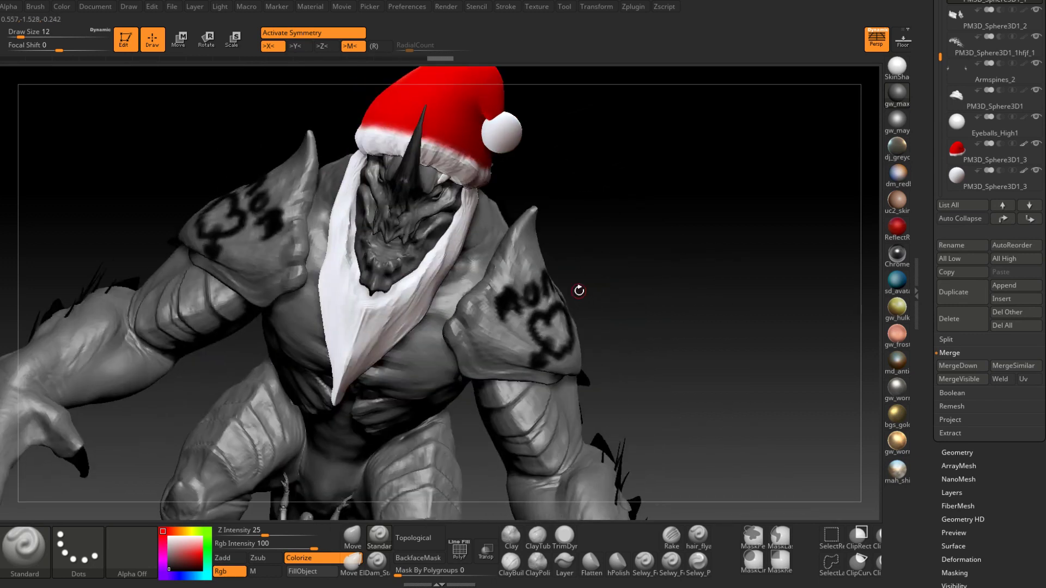
Step: Turn off symmetry, set the color to white, and paint over the mirrored black marks on the opposite shoulder armor at draw size 49
key("x")
left_click_drag(183, 545, 161, 524)
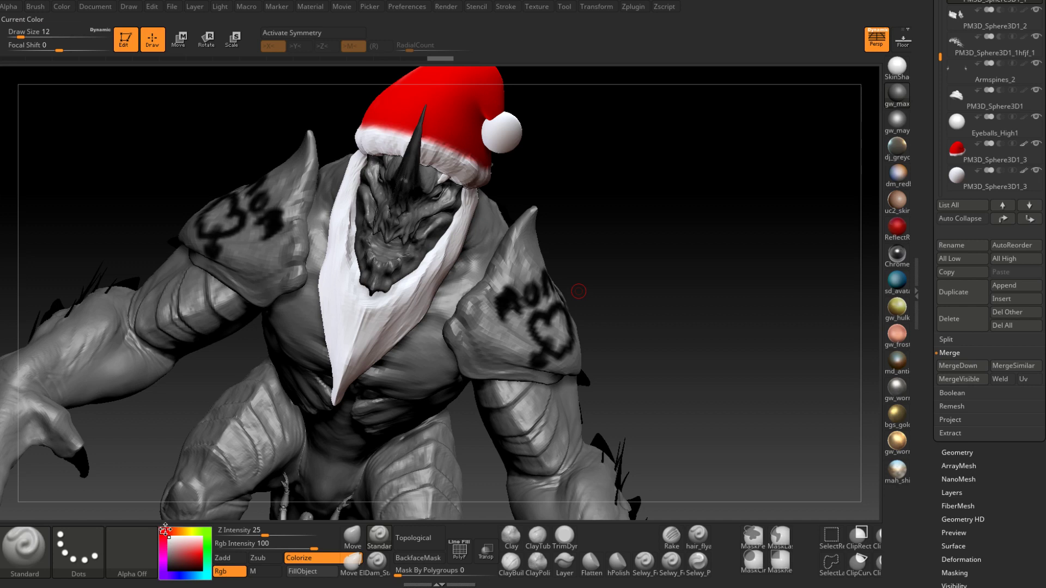
right_click_drag(223, 344, 285, 289)
key("space")
left_click_drag(286, 289, 297, 289)
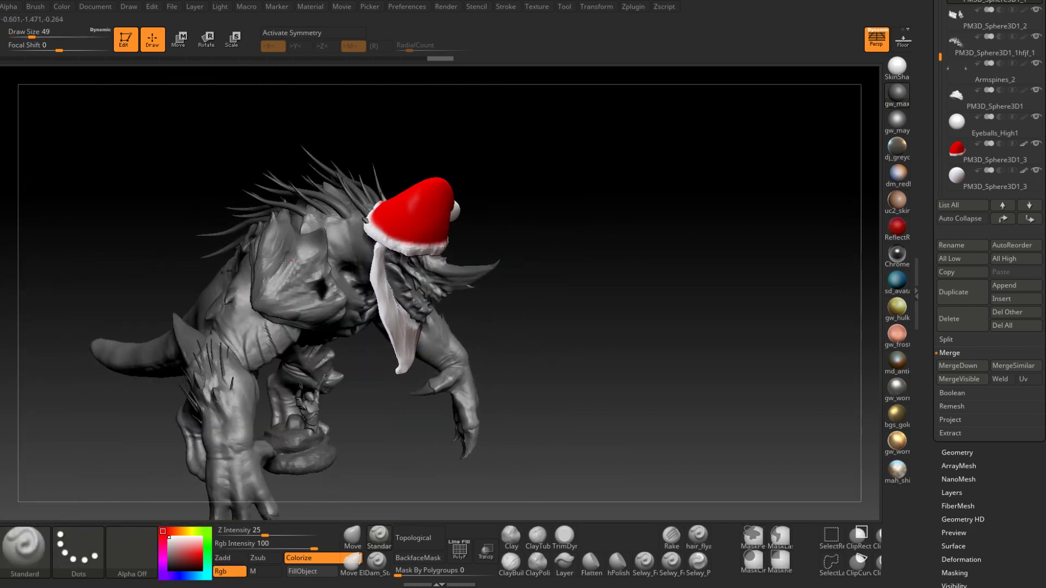
Step: Make the body the active subtool and carve outlines around the side plates on the lower back using Dam_Standard at draw size 8
right_click_drag(294, 276, 482, 384)
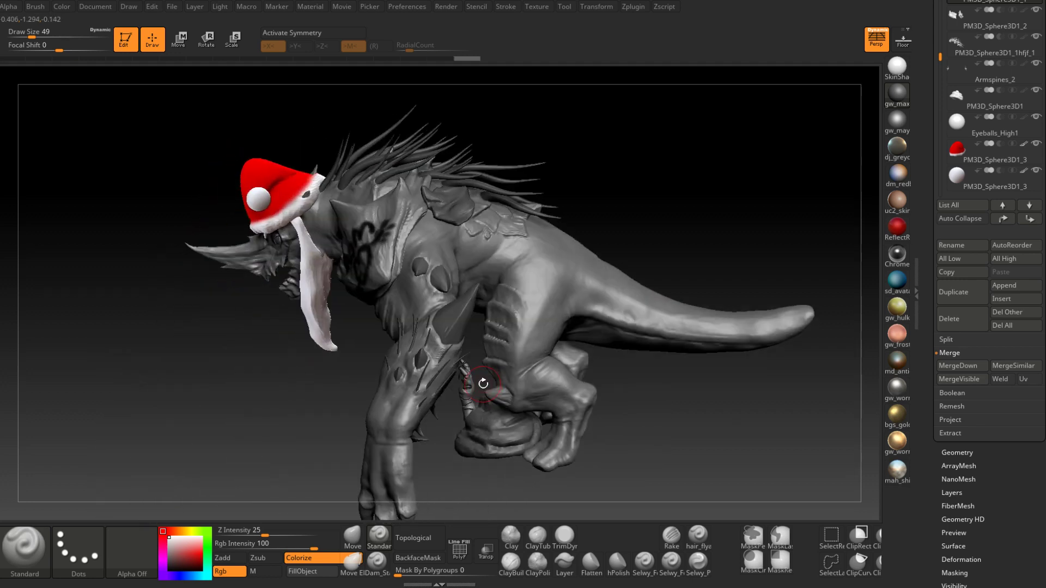
left_click(567, 302, "alt")
right_click_drag(603, 243, 523, 415, "ctrl")
left_click(376, 562)
mouse_move(416, 339)
right_mouse_down("alt")
mouse_move(483, 409)
mouse_move(479, 359)
right_mouse_up("alt")
mouse_move(435, 272)
right_mouse_down("ctrl")
mouse_move(460, 349)
mouse_move(463, 325)
right_mouse_up("ctrl")
key("space")
left_click_drag(462, 329, 448, 329)
mouse_move(481, 315)
right_mouse_down()
mouse_move(503, 302)
mouse_move(479, 283)
mouse_move(464, 328)
mouse_move(433, 325)
right_mouse_up()
key("space")
left_click_drag(435, 326, 431, 316)
right_click_drag(432, 316, 453, 304)
left_click_drag(456, 273, 442, 285)
mouse_move(446, 306)
right_mouse_down()
mouse_move(420, 324)
mouse_move(447, 284)
mouse_move(427, 309)
right_mouse_up()
mouse_move(469, 252)
right_mouse_down()
mouse_move(406, 436)
mouse_move(454, 285)
mouse_move(427, 313)
mouse_move(502, 307)
mouse_move(479, 299)
mouse_move(469, 358)
right_mouse_up()
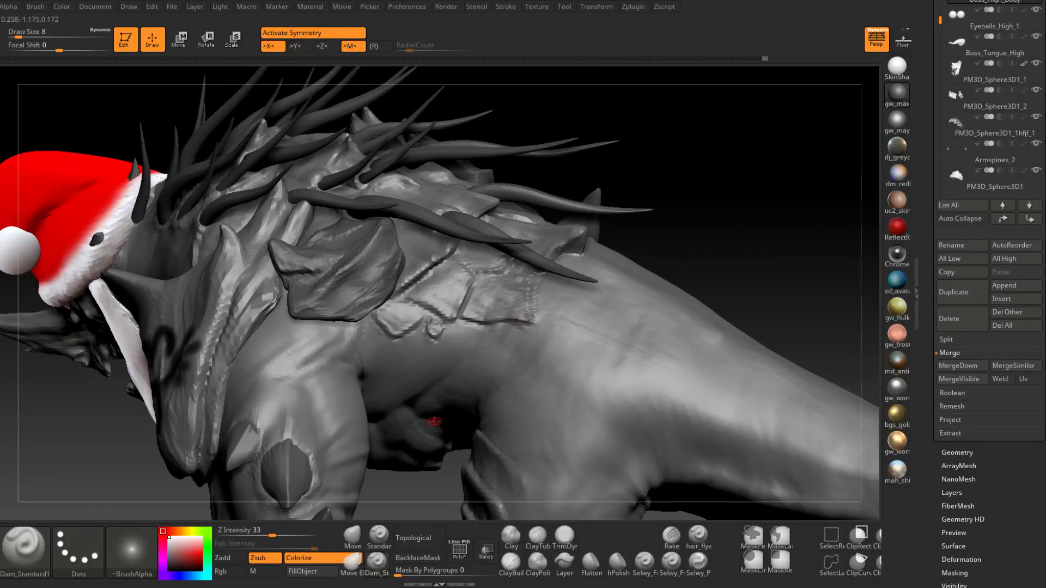
right_click_drag(435, 421, 518, 417)
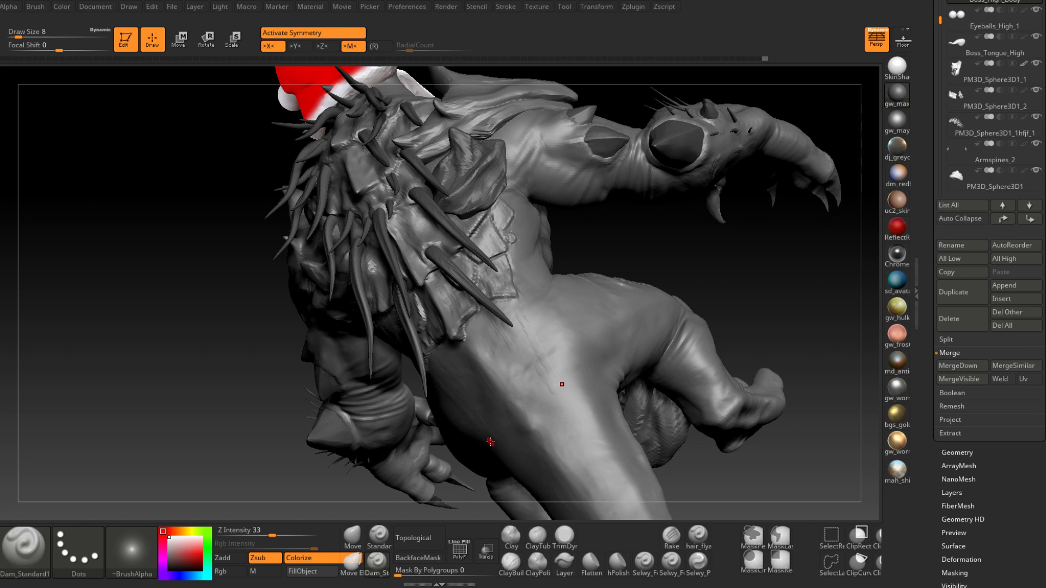
Step: Build up the lower back and tail base below the plates using ClayBuildup at draw size 27
mouse_move(490, 442)
right_mouse_down()
mouse_move(542, 389)
mouse_move(531, 354)
mouse_move(539, 305)
mouse_move(528, 348)
mouse_move(549, 304)
right_mouse_up()
left_click(510, 563)
key("]")
key("]")
left_click_drag(563, 265, 546, 304)
right_click_drag(519, 371, 544, 305)
left_click_drag(544, 307, 501, 425)
right_click_drag(500, 426, 524, 376)
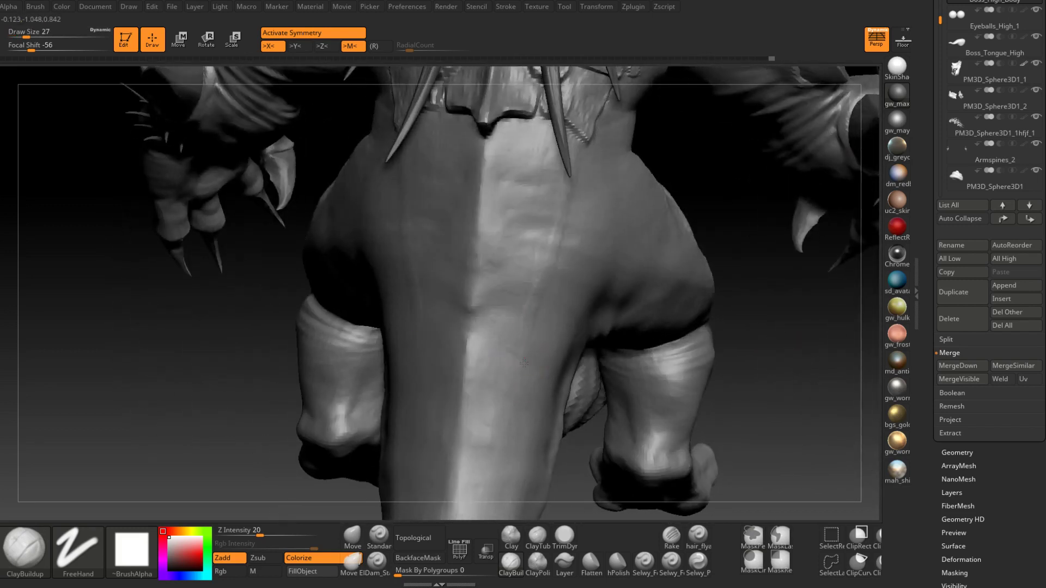
Step: Build up a central ridge down the length of the tail using ClayBuildup at draw size 39
right_click_drag(489, 403, 486, 424)
right_click_drag(492, 374, 502, 283)
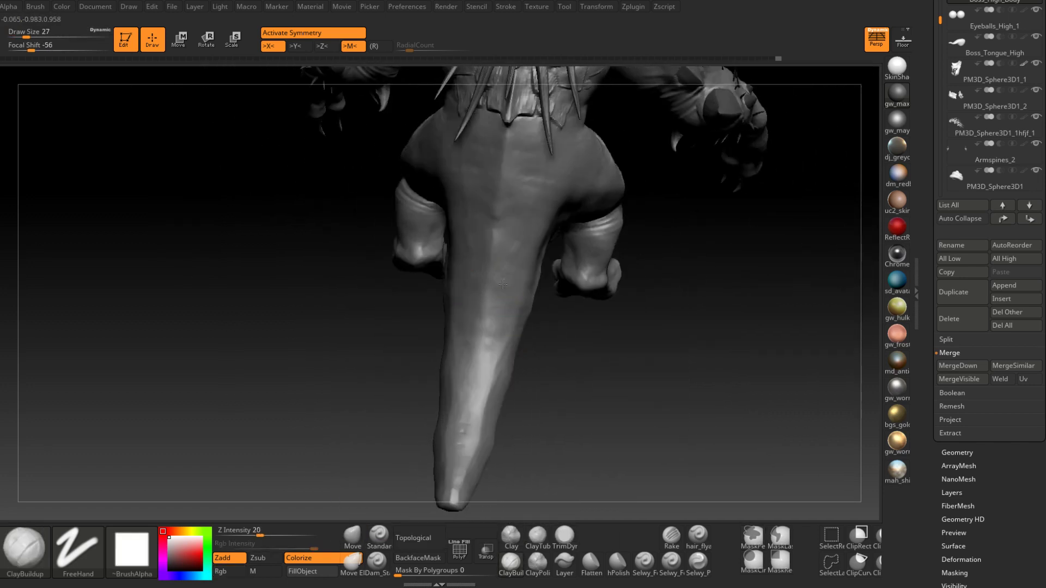
right_click_drag(499, 323, 502, 280)
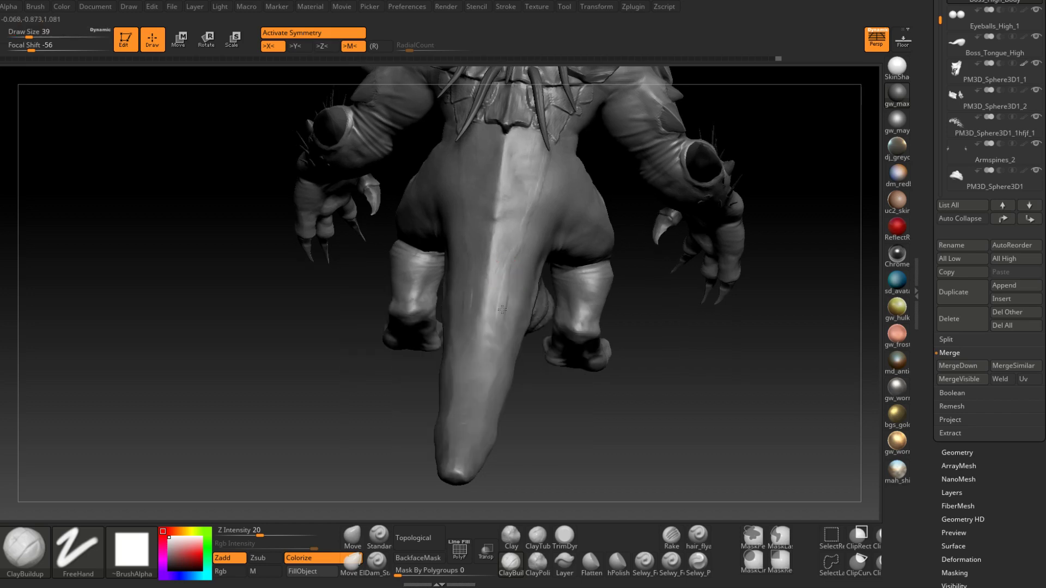
mouse_move(478, 355)
right_mouse_down()
mouse_move(491, 358)
mouse_move(484, 314)
right_mouse_up()
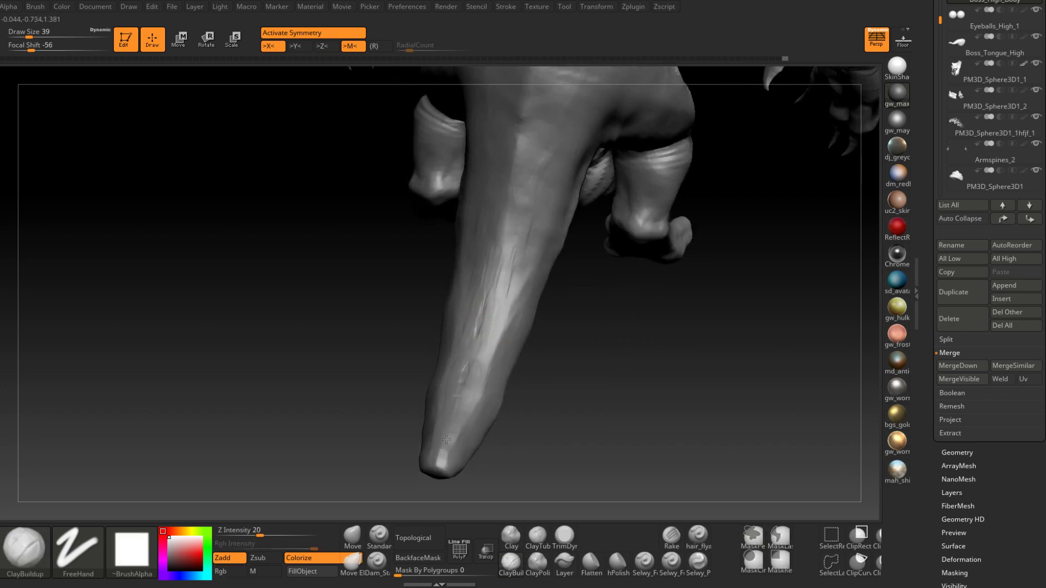
mouse_move(470, 375)
left_mouse_down()
mouse_move(476, 318)
mouse_move(496, 302)
mouse_move(512, 245)
left_mouse_up()
right_click_drag(512, 245, 498, 336)
right_click_drag(547, 227, 511, 308)
mouse_move(522, 249)
right_mouse_down()
mouse_move(533, 248)
mouse_move(534, 224)
mouse_move(506, 243)
mouse_move(526, 232)
mouse_move(493, 224)
right_mouse_up()
Step: Reduce ClayBuildup to draw size 25 and build up the spine and surrounding surface just below the central back plate
key("space")
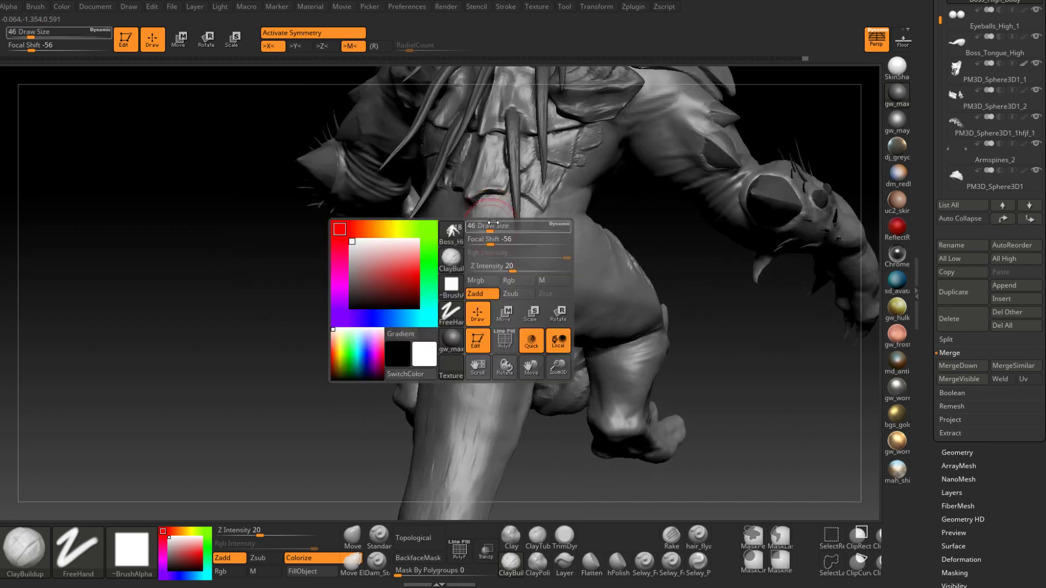
left_click_drag(493, 223, 495, 224)
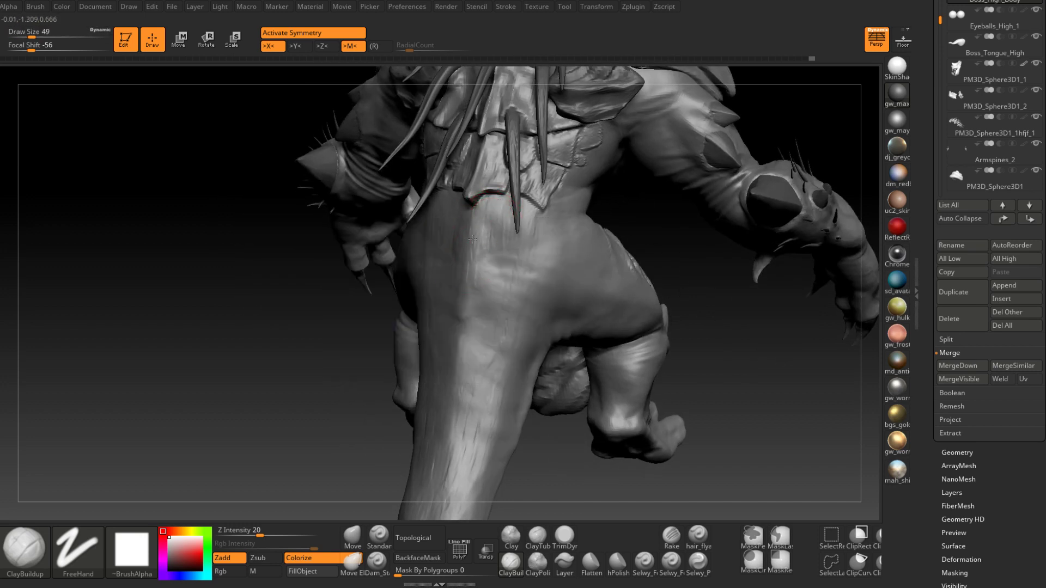
right_click_drag(479, 245, 474, 247)
key("space")
left_click_drag(474, 246, 471, 246)
right_click_drag(478, 245, 473, 246)
key("space")
left_click_drag(475, 246, 472, 246)
right_click_drag(468, 240, 470, 243)
key("space")
left_click_drag(471, 246, 469, 243)
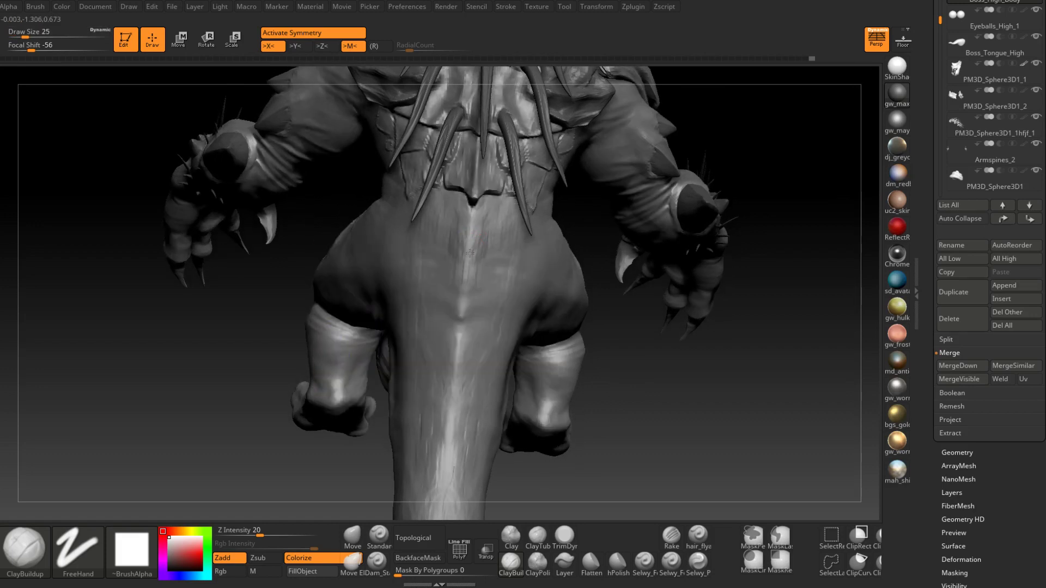
mouse_move(477, 260)
right_mouse_down()
mouse_move(478, 240)
mouse_move(506, 315)
mouse_move(492, 322)
right_mouse_up()
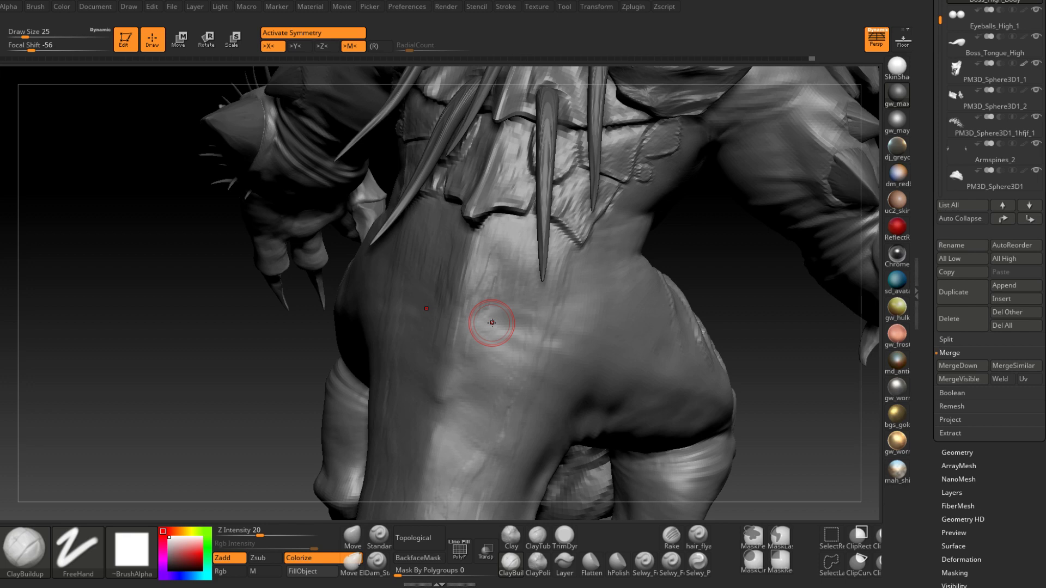
Step: Sculpt a new row of plates beneath the central back plate using ClayBuildup at draw size 16
right_click_drag(465, 305, 478, 259)
right_click_drag(487, 297, 488, 325, "ctrl")
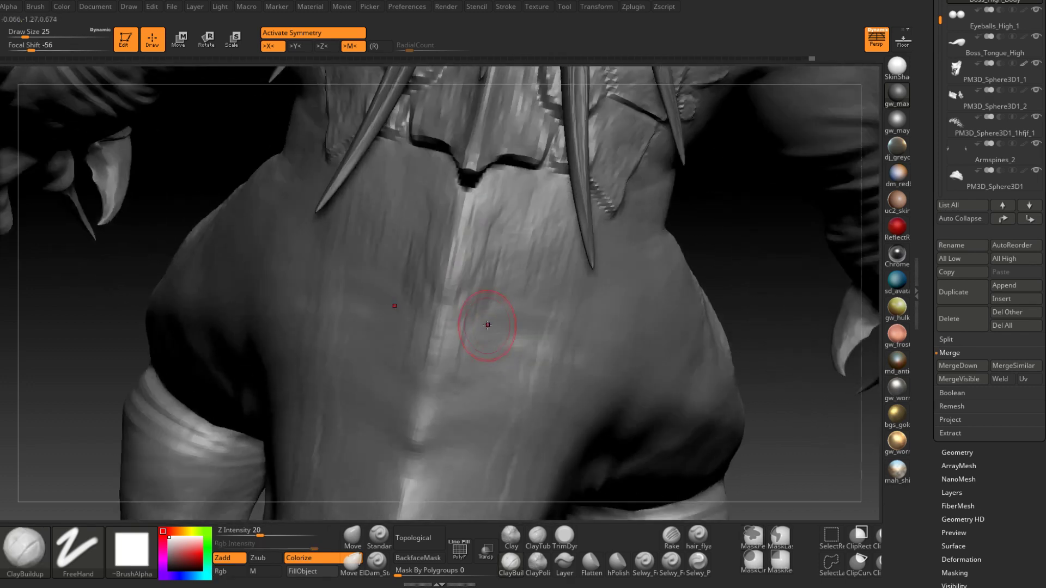
right_click_drag(454, 252, 472, 338, "alt")
key("space")
left_click(470, 344)
mouse_move(486, 286)
left_mouse_down()
mouse_move(467, 368)
mouse_move(491, 289)
mouse_move(491, 340)
left_mouse_up()
mouse_move(510, 329)
right_mouse_down()
mouse_move(532, 343)
mouse_move(532, 364)
mouse_move(558, 285)
right_mouse_up()
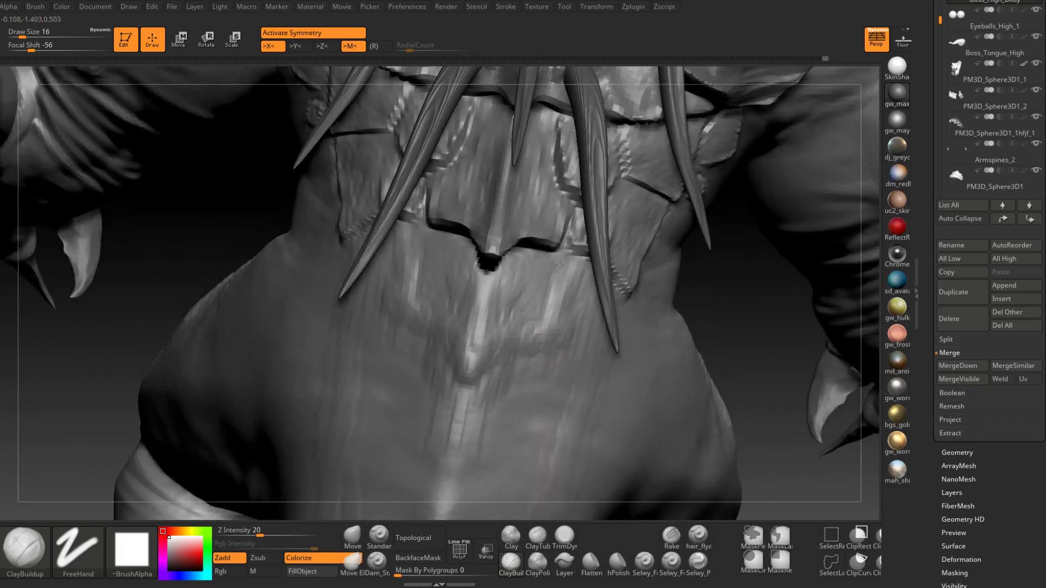
right_click_drag(499, 326, 476, 357)
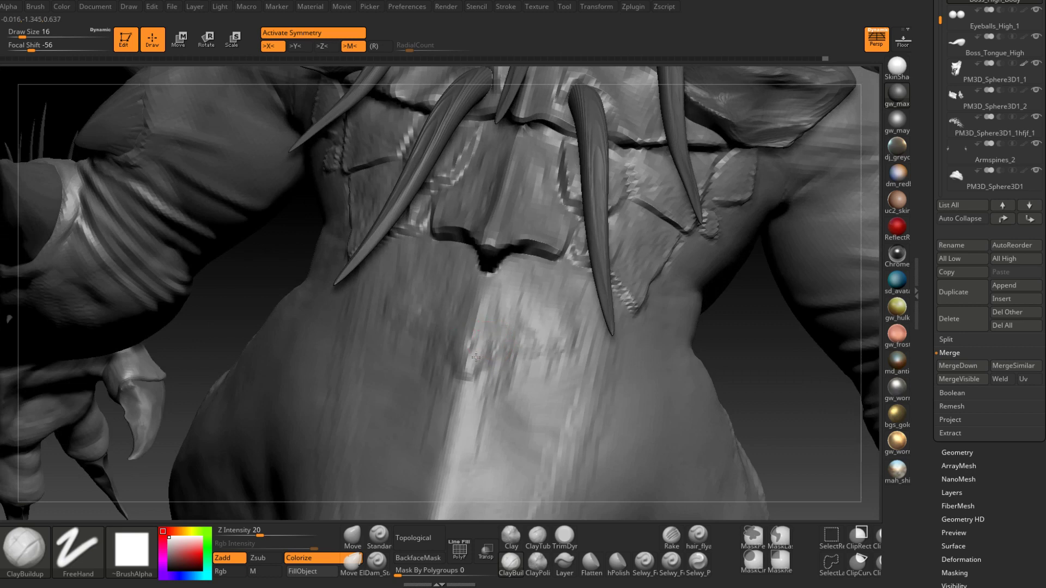
right_click_drag(524, 319, 594, 349)
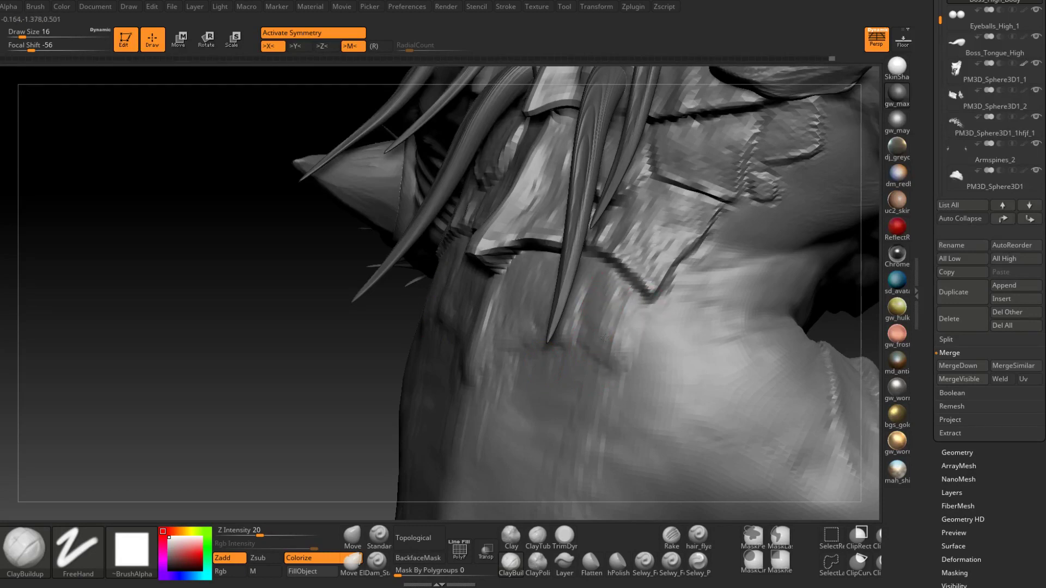
right_click_drag(618, 346, 658, 310)
Step: Cut the lower and side edges of the new plate row using Dam_Standard at draw size 16
left_click(563, 537)
right_click_drag(593, 381, 612, 300)
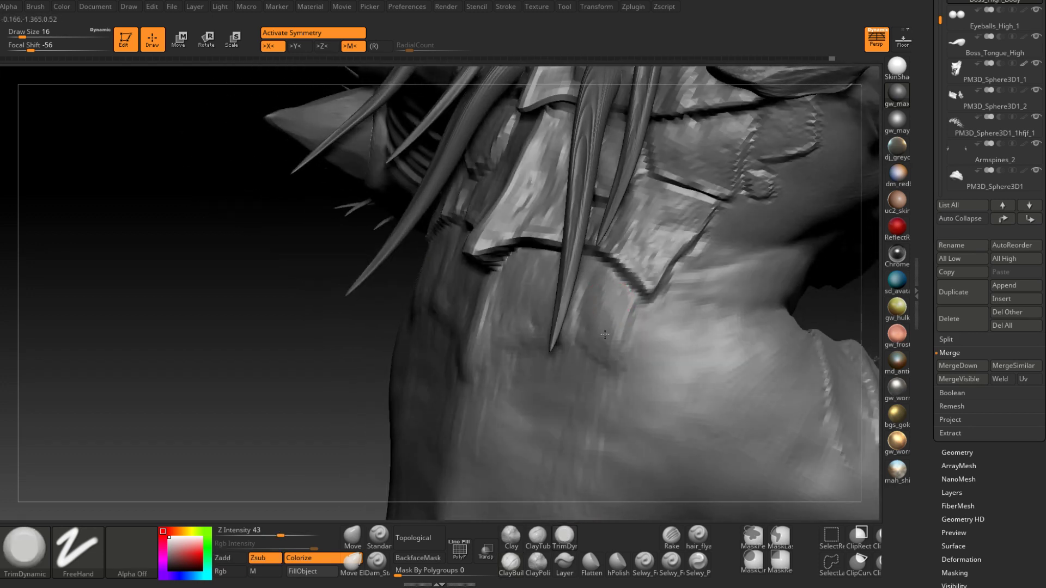
left_click(376, 560)
left_click_drag(618, 297, 628, 330)
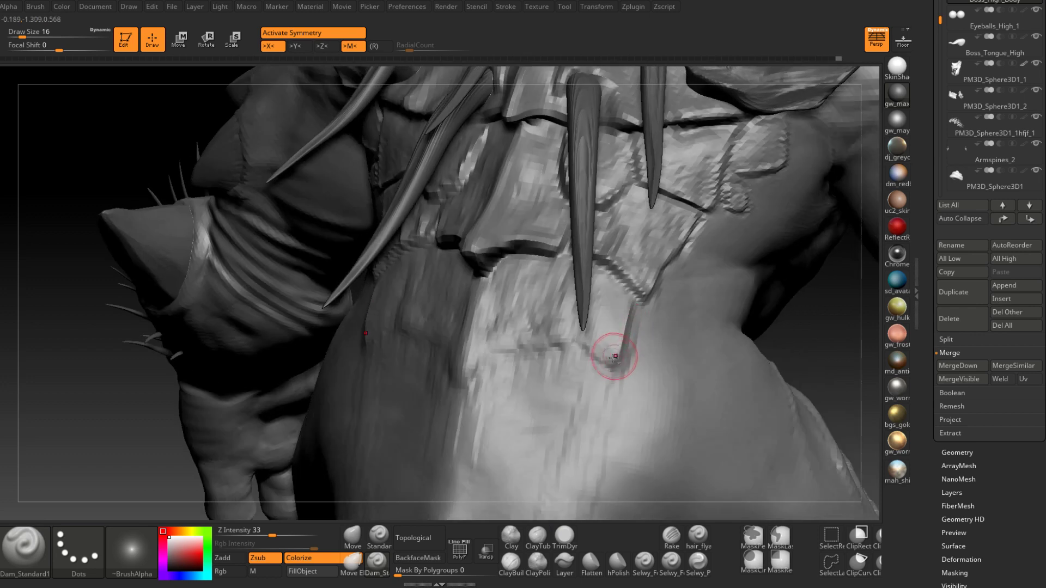
left_click_drag(611, 350, 588, 359)
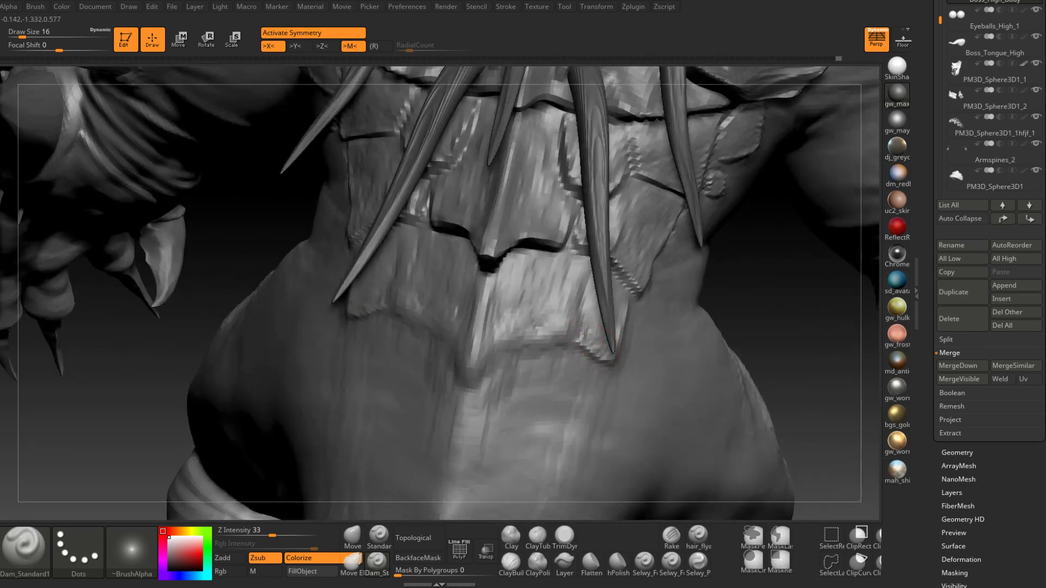
mouse_move(582, 327)
left_mouse_down()
mouse_move(572, 305)
mouse_move(581, 280)
left_mouse_up()
left_click_drag(594, 352, 485, 358)
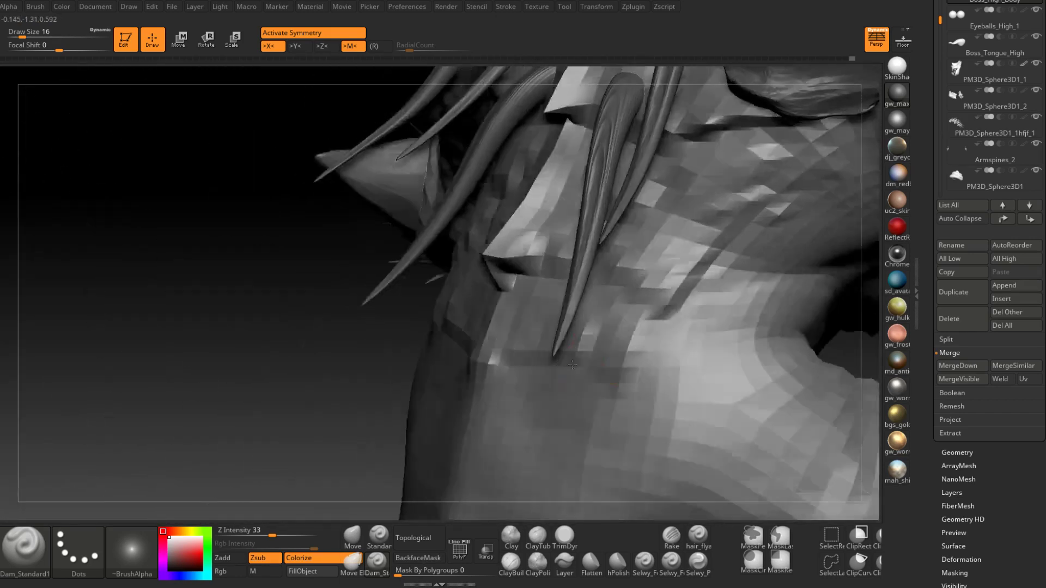
Step: Sharpen the seams and lower edge of the new plate row using Dam_Standard at draw size 11
key("space")
left_click(594, 352)
left_click_drag(594, 351, 580, 361)
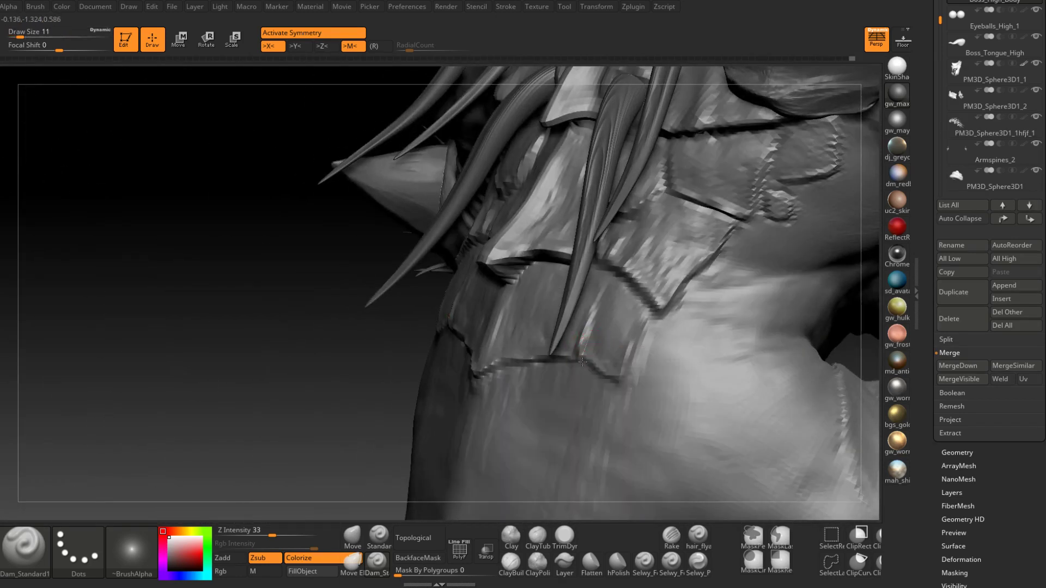
right_click_drag(582, 361, 538, 350)
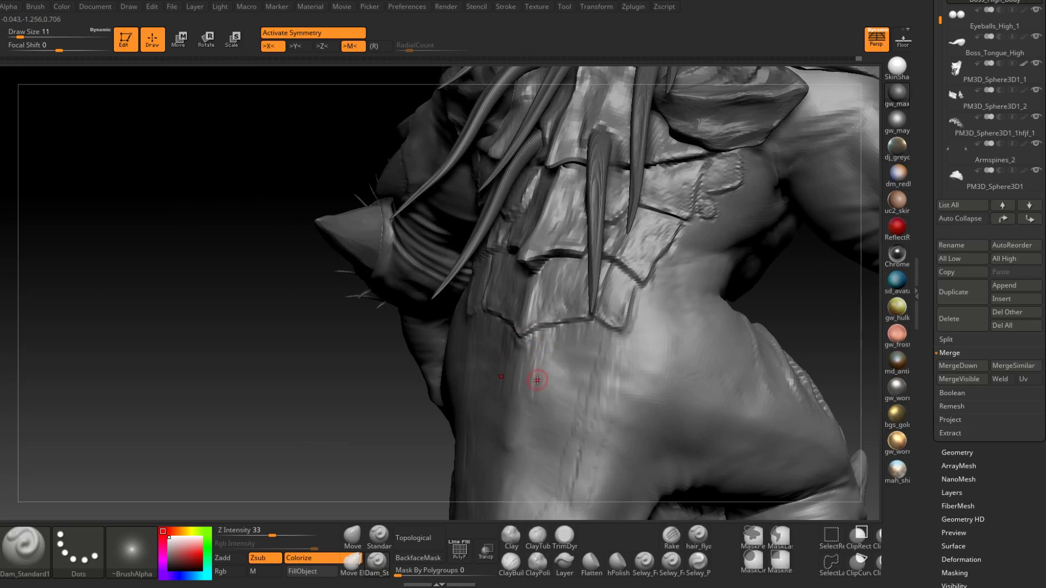
Step: Adjust the profile of the central back plates using the Move brush at draw size 41
key("b")
key("m")
key("v")
mouse_move(432, 393)
right_mouse_down()
mouse_move(542, 240)
mouse_move(539, 231)
right_mouse_up()
key("space")
left_click_drag(538, 231, 553, 231)
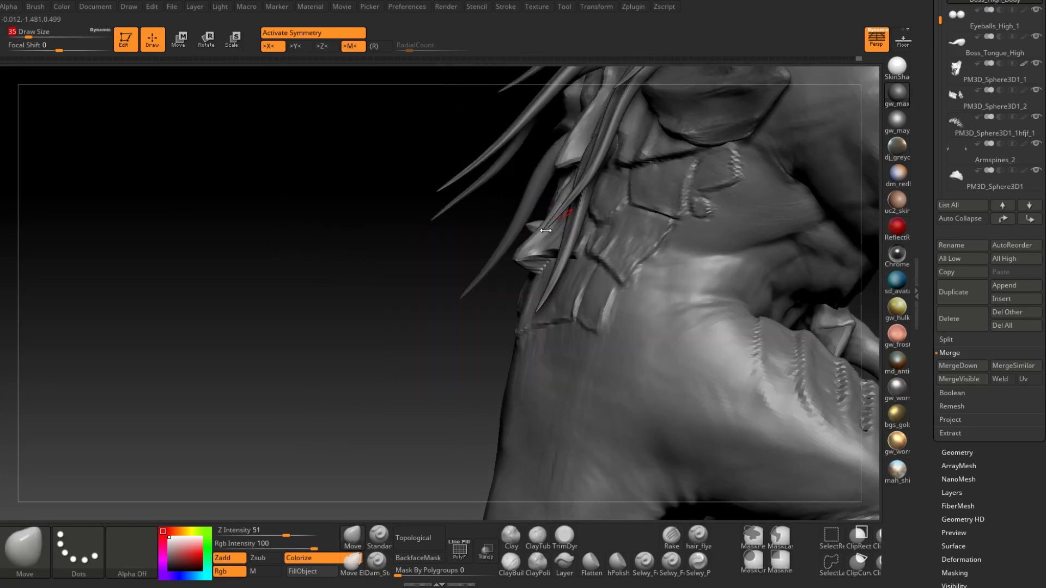
right_click_drag(553, 231, 539, 220)
key("space")
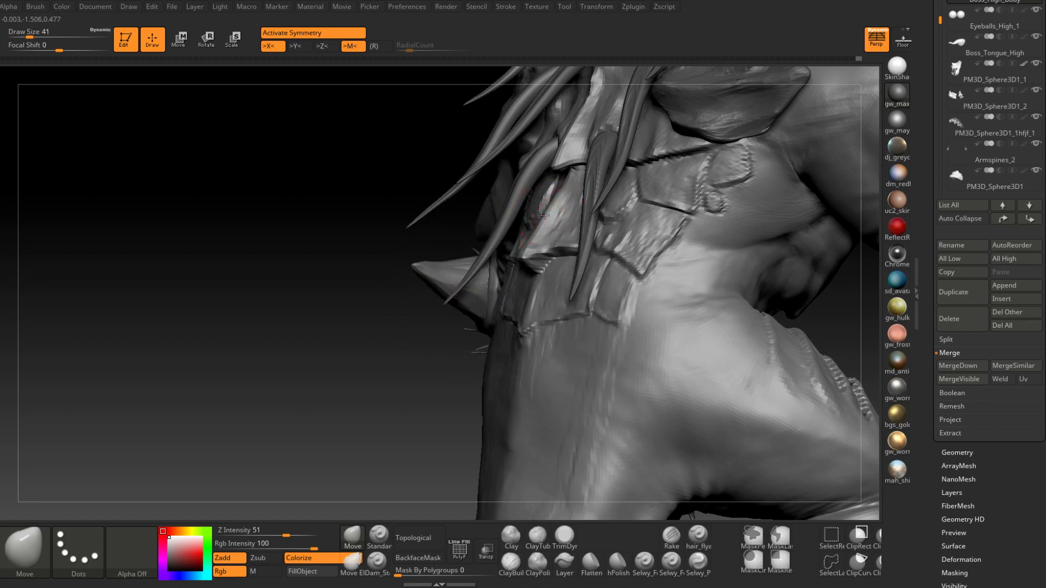
right_click_drag(517, 255, 518, 340)
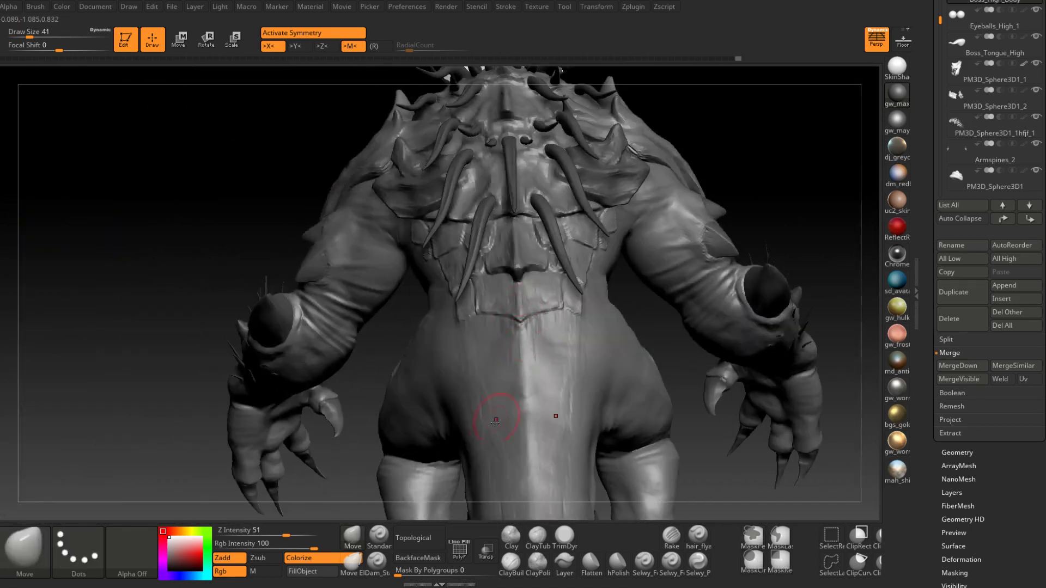
Step: Refine the shape of the lower back plates using the Move brush at draw size 31
right_click_drag(536, 410, 550, 297)
right_click_drag(550, 297, 546, 277)
key("space")
left_click_drag(546, 278, 537, 275)
right_click_drag(549, 267, 562, 265)
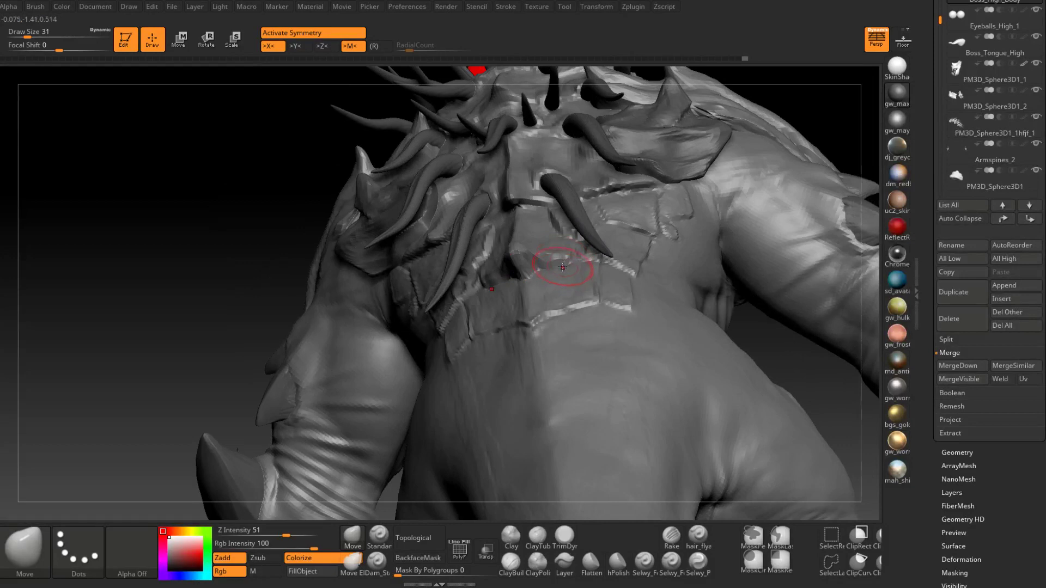
Step: Mask the skin directly below the new plate row's lower edge using MaskPen at draw size 20
right_click_drag(550, 325, 537, 330)
key("space")
mouse_move(538, 333)
left_mouse_down()
mouse_move(533, 342)
mouse_move(589, 301)
left_mouse_up()
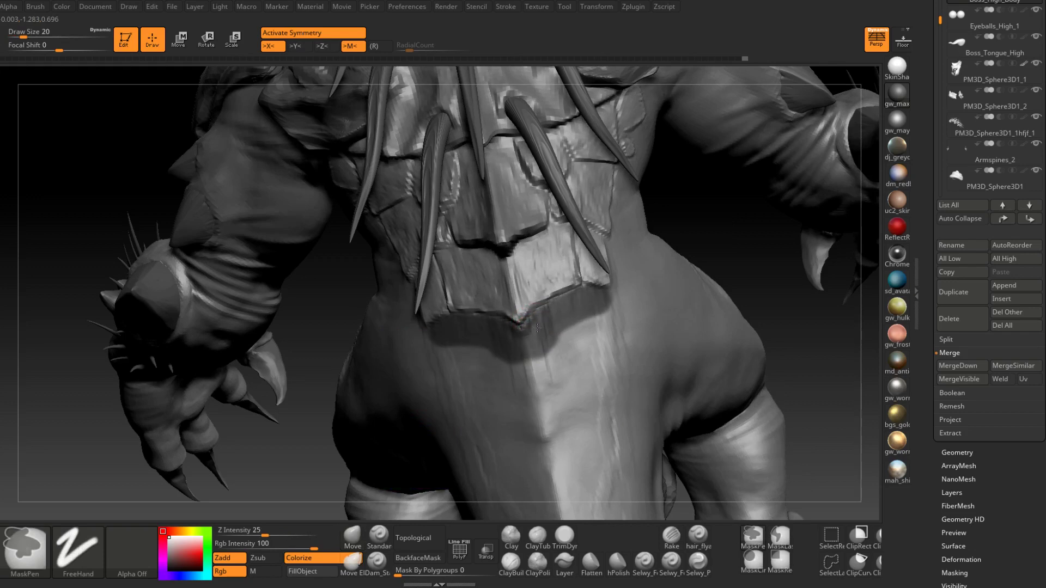
mouse_move(537, 354)
left_mouse_down("ctrl")
mouse_move(582, 343)
mouse_move(540, 389)
left_mouse_up("ctrl")
right_click_drag(522, 354, 544, 340)
key("ctrl")
left_click(574, 335, "ctrl")
left_click(536, 343, "ctrl")
left_click(585, 329, "ctrl")
Step: Pull the new plate row's lower edge outward over the masked skin using the Move brush at draw size 39
right_click_drag(583, 327, 555, 314)
key("space")
left_click_drag(556, 314, 572, 313)
right_click_drag(555, 311, 558, 310)
key("space")
left_click_drag(558, 310, 534, 277)
right_click_drag(545, 272, 272, 283)
left_click_drag(554, 284, 559, 292)
mouse_move(528, 302)
right_mouse_down()
mouse_move(567, 320)
mouse_move(536, 350)
mouse_move(597, 251)
right_mouse_up()
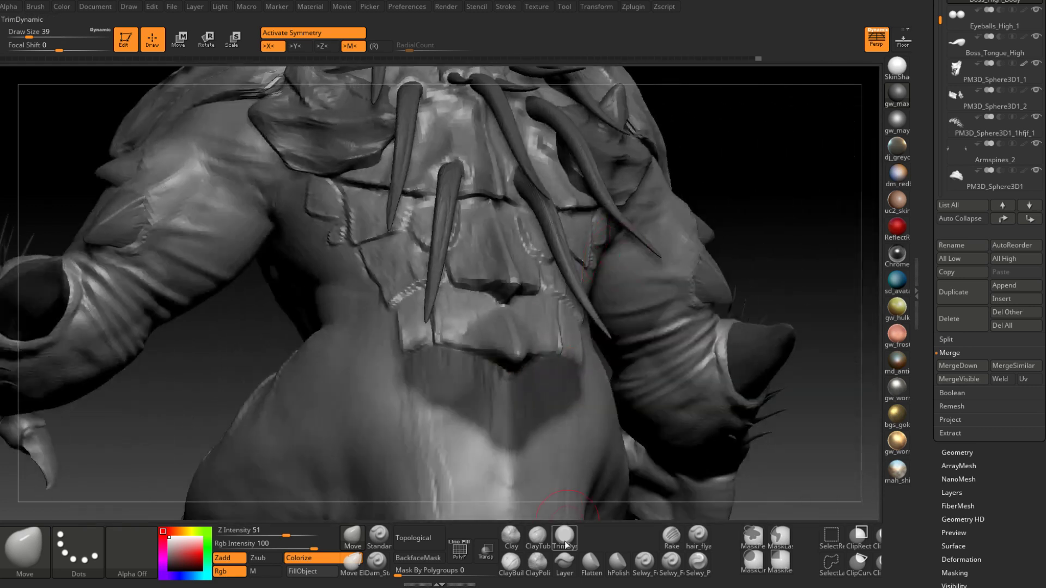
Step: Build up the surface and central ridge of the new plate row using ClayBuildup, reducing the draw size from 23 to 17
left_click(511, 564)
right_click_drag(610, 375, 512, 325)
key("space")
left_click_drag(520, 325, 514, 326)
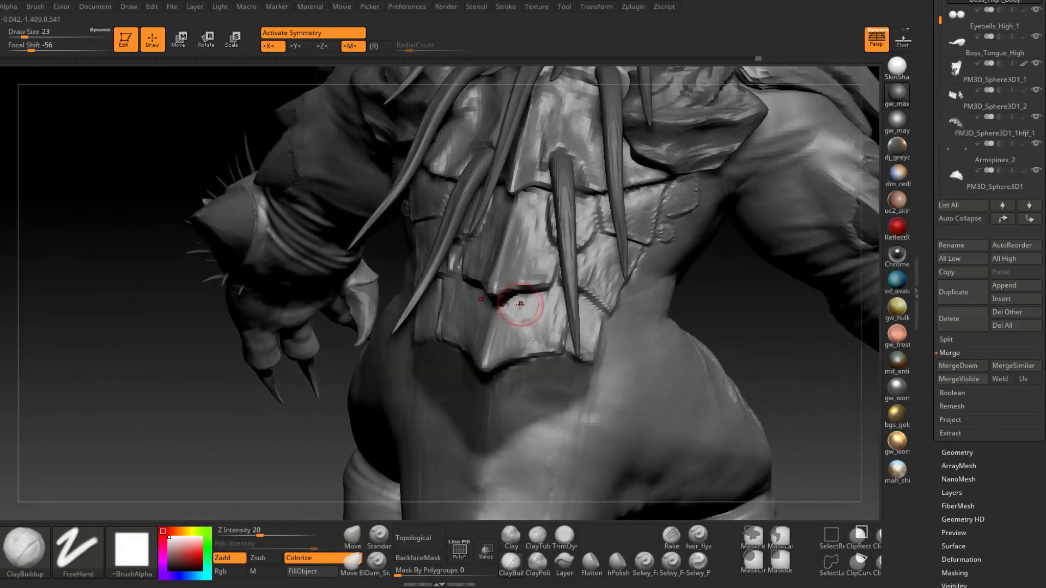
mouse_move(506, 341)
right_mouse_down()
mouse_move(515, 309)
mouse_move(520, 334)
mouse_move(540, 333)
right_mouse_up()
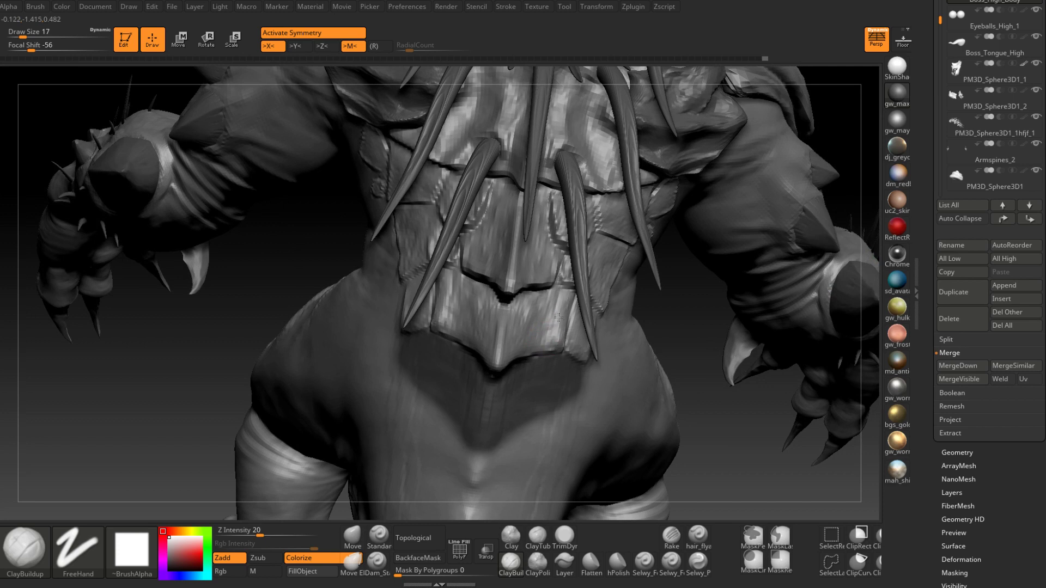
mouse_move(547, 351)
right_mouse_down()
mouse_move(552, 344)
mouse_move(535, 343)
mouse_move(575, 325)
mouse_move(558, 357)
right_mouse_up()
Step: Clear the mask and build up the tail base beneath the plates using ClayBuildup, ending at draw size 13
left_click_drag(747, 245, 724, 215, "ctrl")
mouse_move(490, 338)
right_mouse_down()
mouse_move(479, 365)
mouse_move(520, 381)
mouse_move(531, 369)
mouse_move(503, 443)
mouse_move(508, 373)
right_mouse_up()
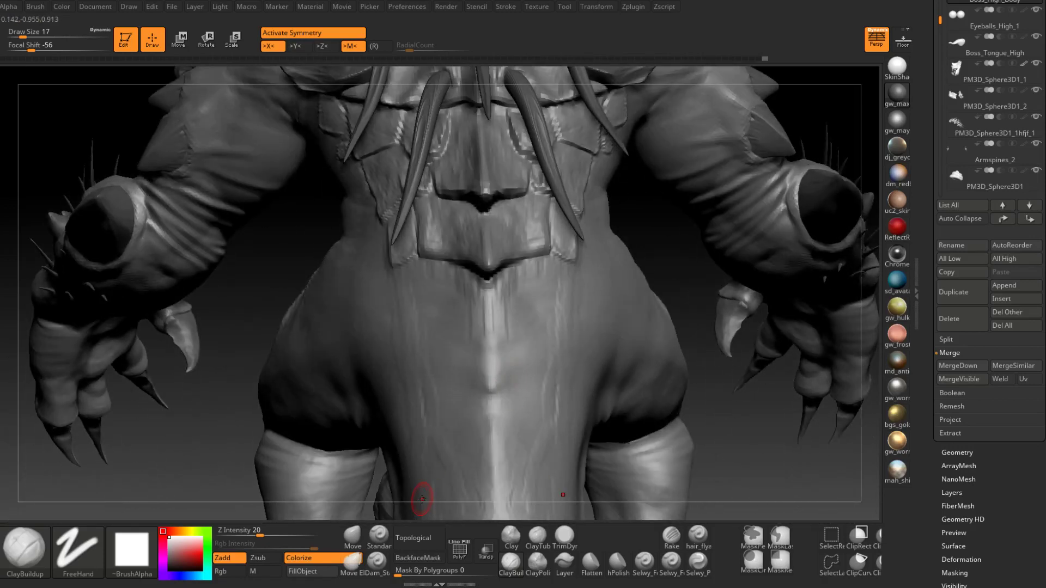
mouse_move(422, 499)
right_mouse_down()
mouse_move(507, 349)
mouse_move(511, 319)
mouse_move(549, 327)
mouse_move(561, 309)
mouse_move(605, 330)
mouse_move(604, 312)
mouse_move(560, 281)
mouse_move(608, 278)
mouse_move(596, 294)
mouse_move(654, 337)
mouse_move(647, 357)
mouse_move(619, 374)
mouse_move(608, 349)
mouse_move(586, 367)
mouse_move(604, 341)
mouse_move(580, 301)
right_mouse_up()
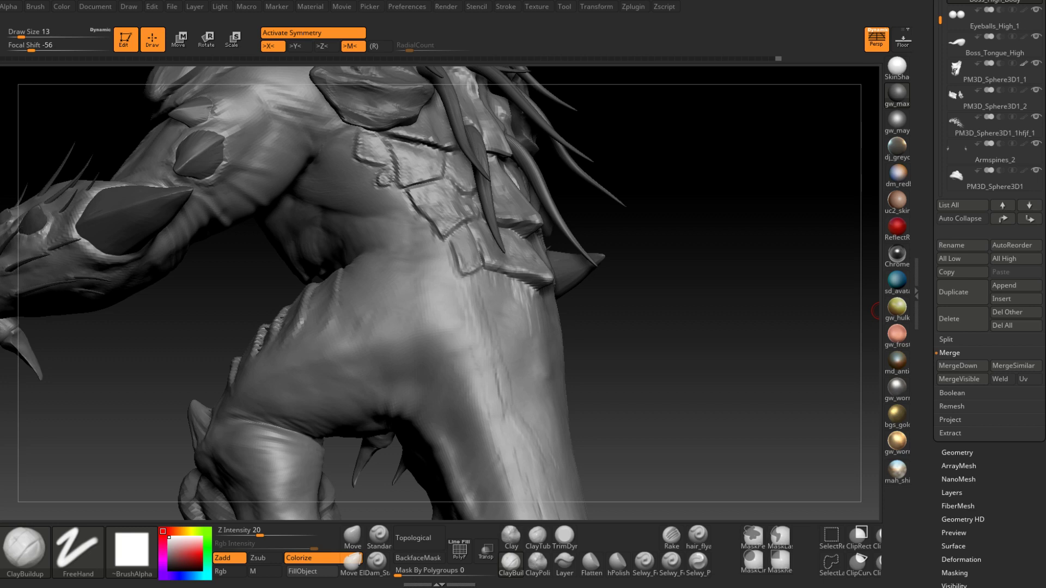
Step: Mask a curved band of skin around the tail base below the lowest plate row using MaskPen at draw size 23
left_click_drag(874, 310, 544, 387)
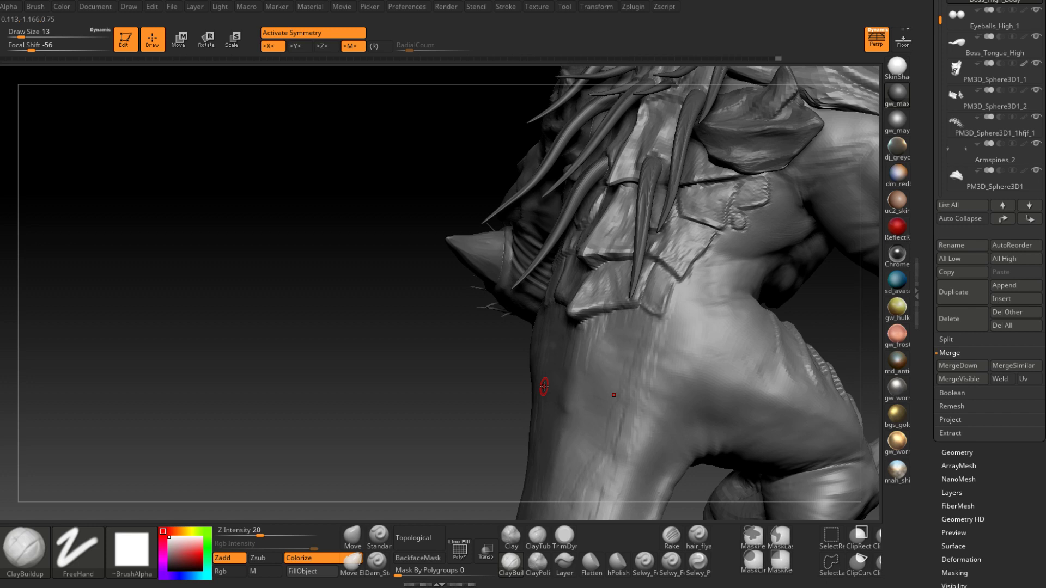
mouse_move(595, 350)
right_mouse_down("ctrl")
mouse_move(684, 358)
mouse_move(674, 315)
mouse_move(619, 314)
mouse_move(592, 324)
mouse_move(575, 377)
mouse_move(560, 345)
mouse_move(581, 338)
mouse_move(560, 334)
mouse_move(599, 341)
mouse_move(596, 321)
mouse_move(583, 333)
mouse_move(570, 322)
mouse_move(588, 331)
mouse_move(528, 361)
mouse_move(551, 385)
mouse_move(551, 359)
right_mouse_up("ctrl")
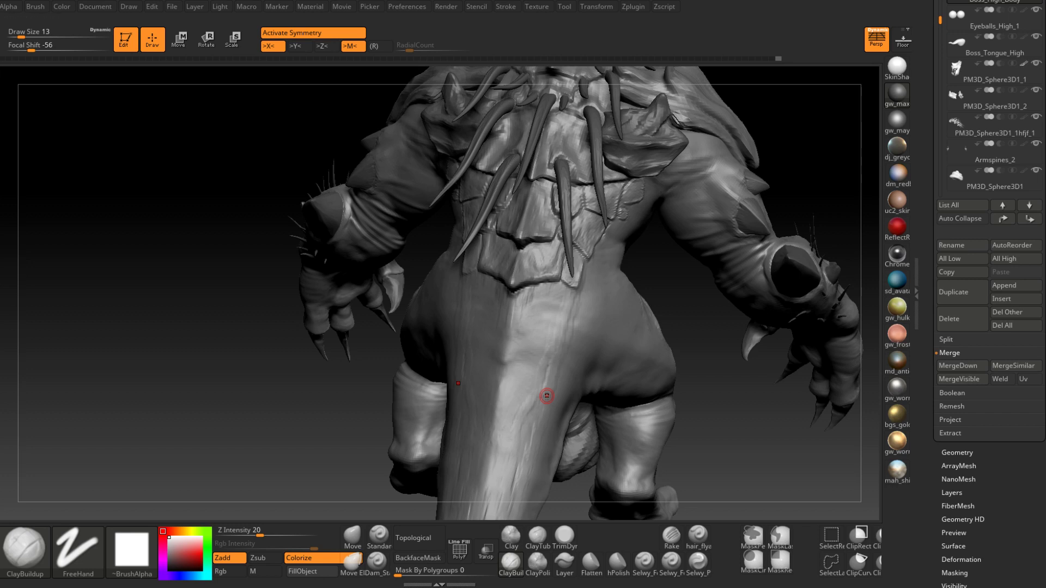
right_click_drag(547, 396, 513, 354)
mouse_move(514, 355)
left_mouse_down("ctrl")
mouse_move(487, 350)
mouse_move(545, 347)
mouse_move(505, 355)
mouse_move(569, 333)
mouse_move(578, 284)
left_mouse_up("ctrl")
right_click_drag(553, 326, 540, 296)
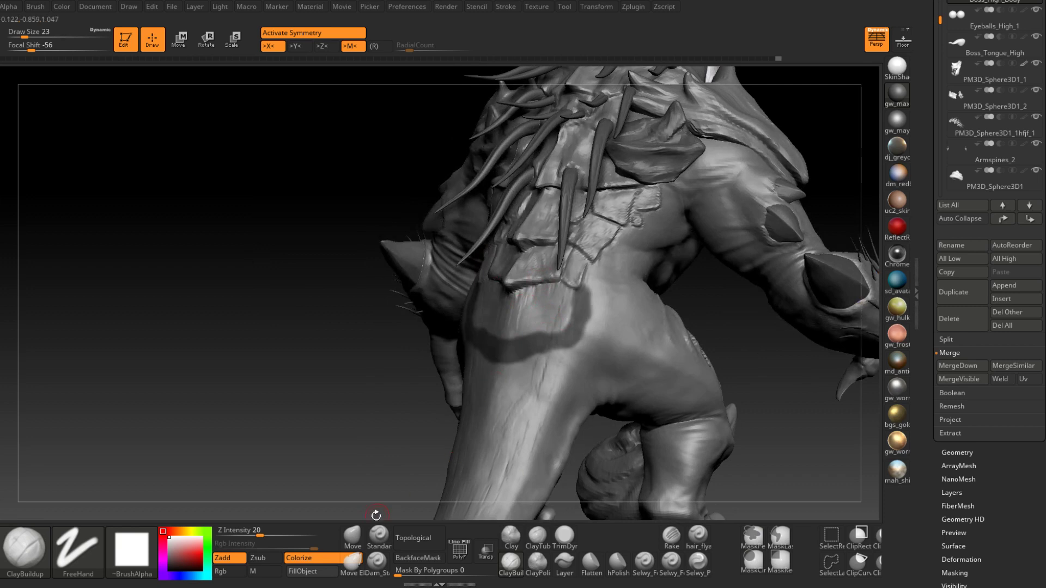
right_click_drag(441, 376, 512, 331)
left_click(505, 363, "ctrl")
Step: Pull the unmasked area below the lowest plate row outward into a new plate using the Move brush at draw size 27
key("b")
key("m")
key("v")
key("space")
left_click_drag(512, 332, 514, 331)
mouse_move(502, 330)
right_mouse_down()
mouse_move(180, 90)
mouse_move(530, 327)
right_mouse_up()
key("space")
left_click_drag(550, 336, 536, 338)
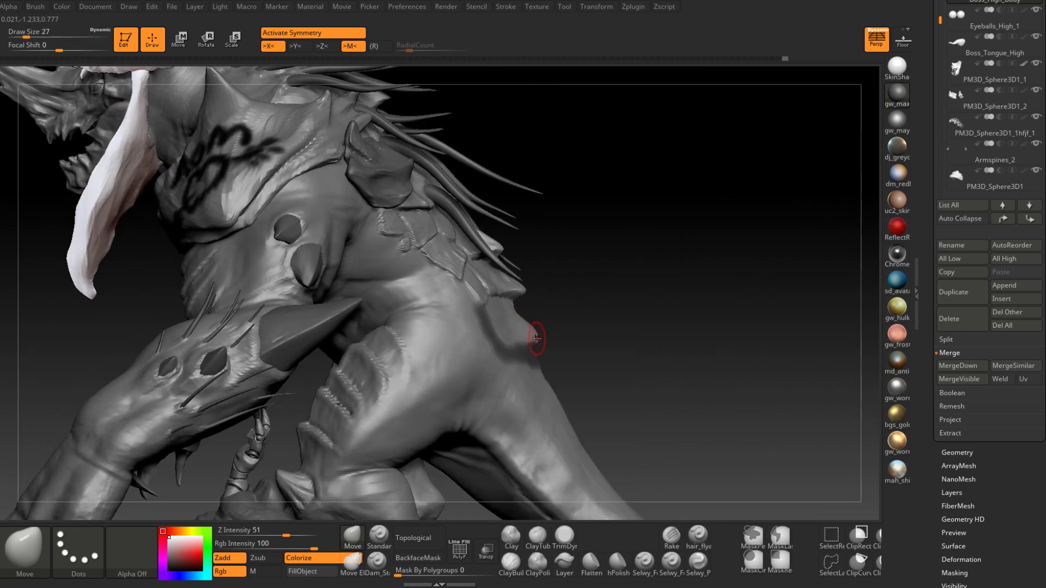
Step: Build up the new plate's surface and edges over the tail base using ClayBuildup at draw size 27
mouse_move(542, 340)
right_mouse_down()
mouse_move(595, 329)
mouse_move(528, 322)
mouse_move(641, 240)
right_mouse_up()
left_click(510, 563)
mouse_move(599, 327)
right_mouse_down()
mouse_move(621, 322)
mouse_move(593, 315)
right_mouse_up()
key("space")
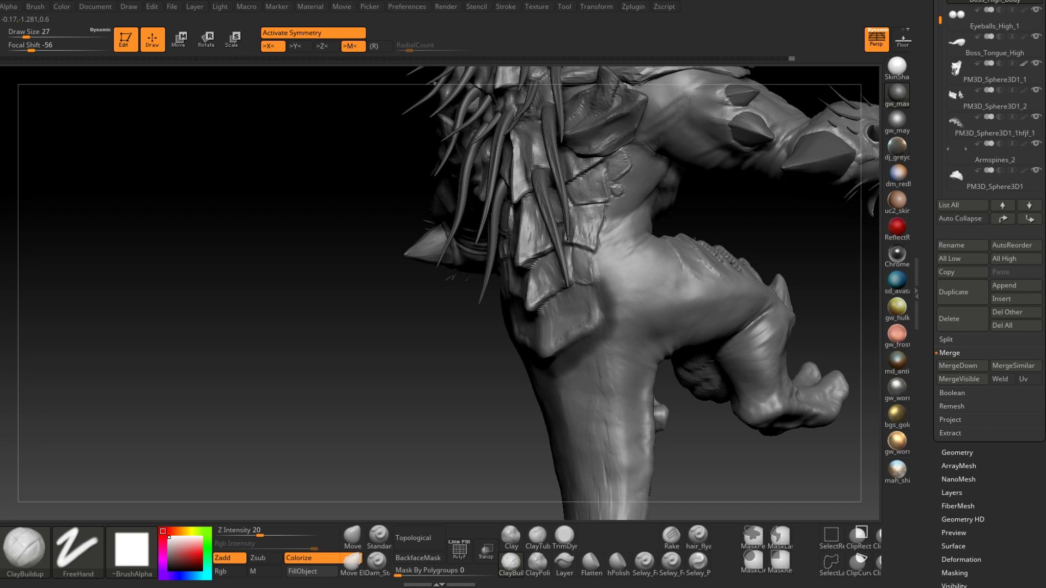
right_click_drag(593, 320, 485, 372)
mouse_move(485, 373)
left_mouse_down()
mouse_move(478, 353)
mouse_move(469, 360)
mouse_move(512, 363)
left_mouse_up()
mouse_move(512, 363)
right_mouse_down()
mouse_move(516, 351)
mouse_move(494, 394)
mouse_move(554, 354)
mouse_move(599, 343)
right_mouse_up()
key("space")
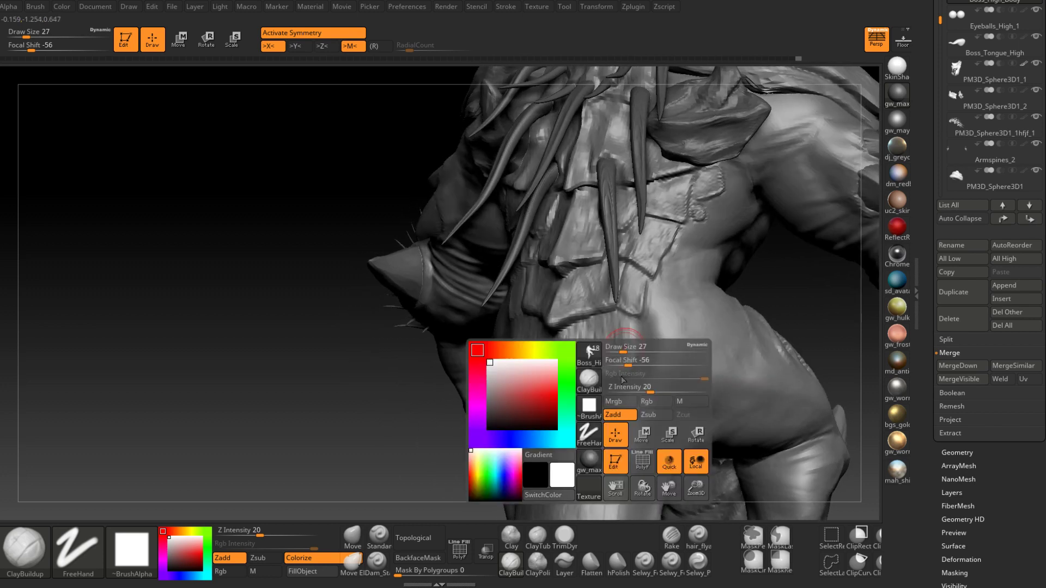
Step: Clear the mask and carve a crease along the new plate's lower edge using Dam_Standard at draw size 20
left_click(379, 561)
right_click_drag(623, 369, 545, 381)
left_click_drag(449, 462, 462, 475, "ctrl")
key("space")
left_click_drag(643, 339, 640, 334)
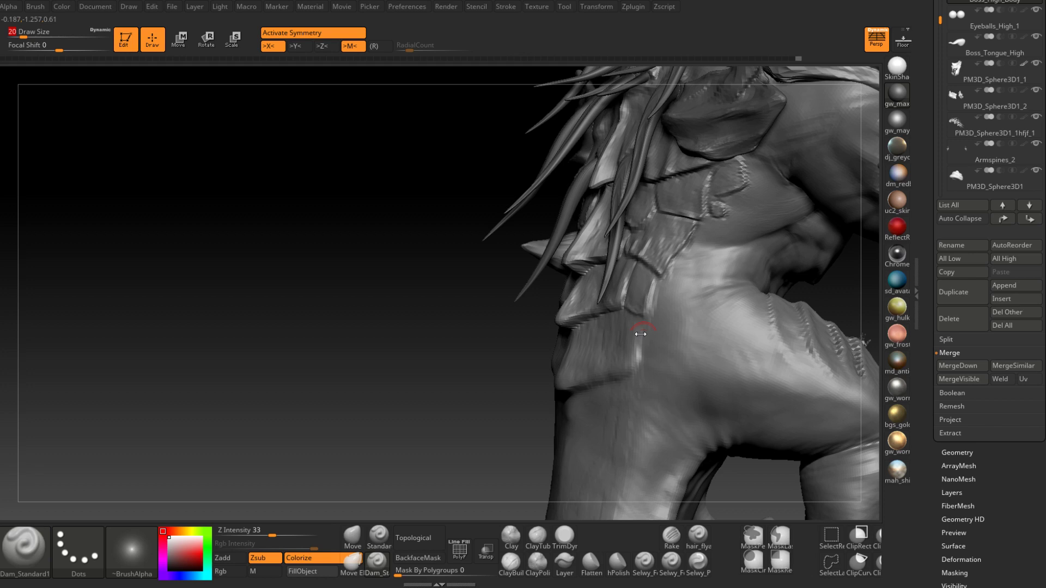
right_click_drag(640, 333, 697, 349)
left_click_drag(558, 400, 620, 383)
mouse_move(518, 406)
right_mouse_down()
mouse_move(590, 397)
mouse_move(520, 403)
right_mouse_up()
left_click_drag(518, 402, 584, 395)
mouse_move(583, 395)
right_mouse_down()
mouse_move(553, 396)
mouse_move(584, 395)
right_mouse_up()
right_click_drag(658, 344, 600, 380)
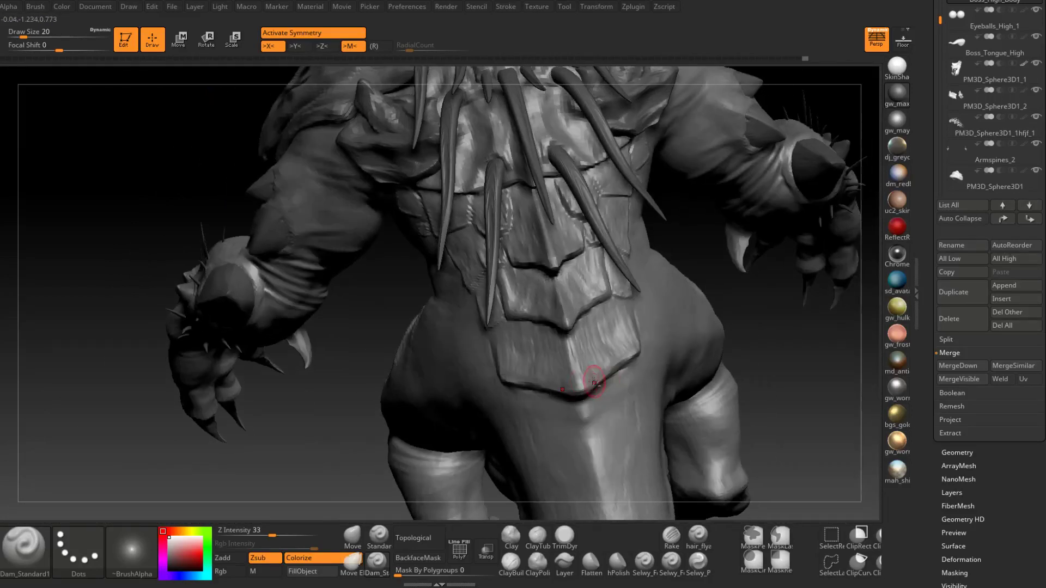
Step: Sharpen the new plate's side edge and outer corner using Dam_Standard at draw size 11
mouse_move(601, 369)
right_mouse_down()
mouse_move(580, 366)
mouse_move(611, 343)
mouse_move(639, 385)
mouse_move(655, 340)
mouse_move(656, 355)
mouse_move(642, 350)
right_mouse_up()
key("b")
key("t")
key("d")
left_click(376, 562)
key("space")
left_click_drag(642, 350, 623, 319)
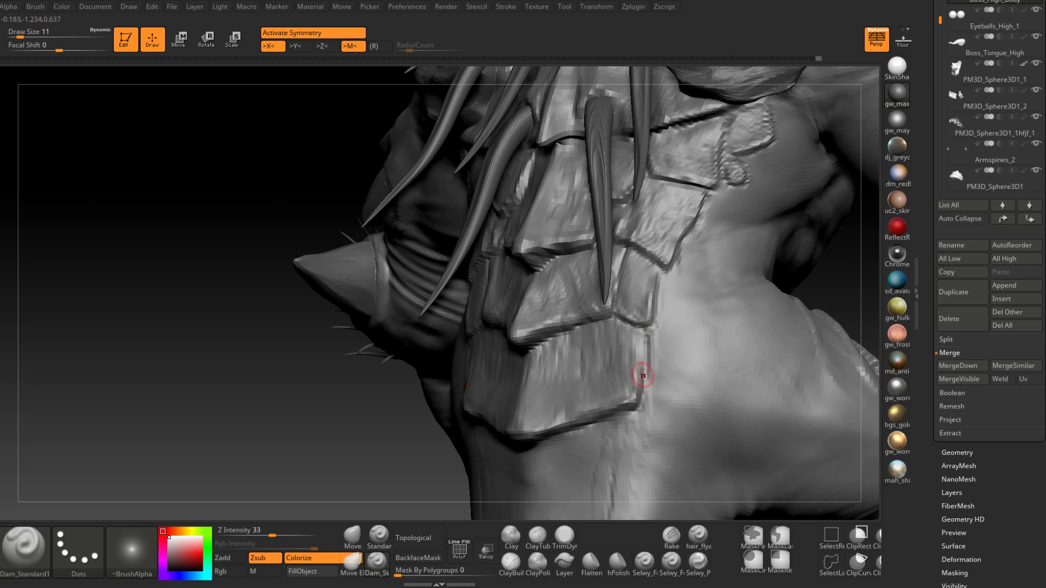
right_click_drag(638, 374, 639, 335)
right_click_drag(646, 376, 550, 361)
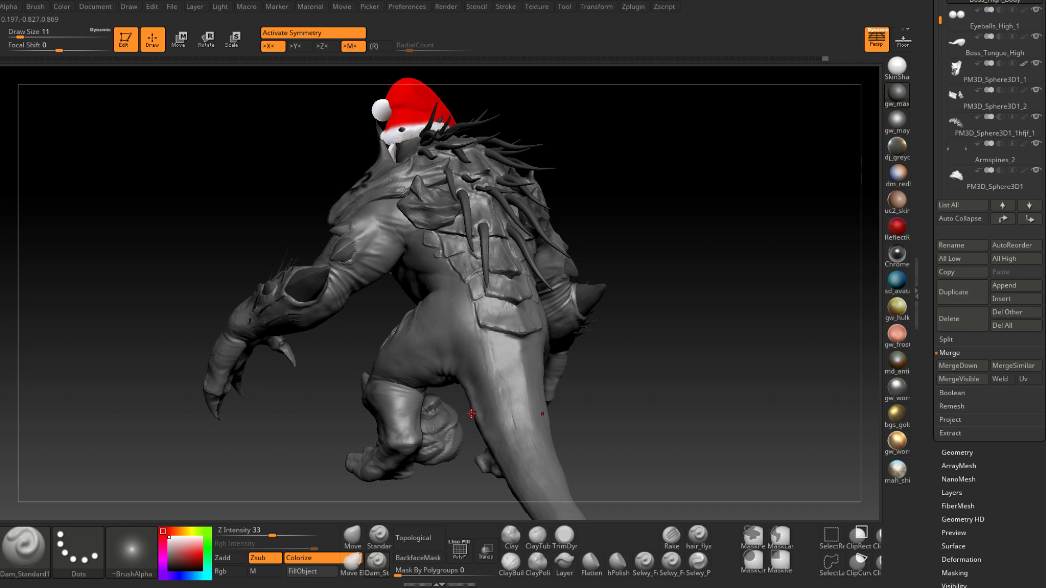
Step: Raise a central ridge on the tail below the lowest plate using ClayBuildup, reducing the draw size from 39 to 27
mouse_move(471, 414)
right_mouse_down()
mouse_move(524, 349)
mouse_move(572, 354)
mouse_move(510, 361)
mouse_move(525, 397)
mouse_move(506, 361)
mouse_move(532, 367)
mouse_move(490, 366)
mouse_move(539, 431)
mouse_move(493, 389)
mouse_move(492, 400)
mouse_move(512, 376)
mouse_move(502, 390)
mouse_move(491, 372)
right_mouse_up()
left_click(510, 563)
key("space")
left_click_drag(468, 346, 478, 346)
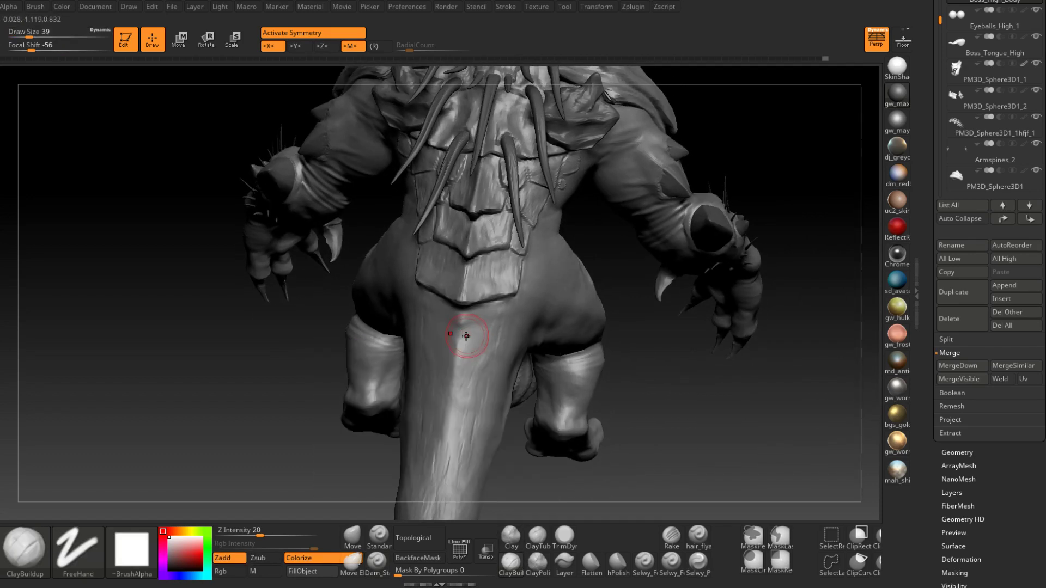
right_click_drag(462, 336, 460, 348)
key("space")
left_click_drag(468, 350, 457, 350)
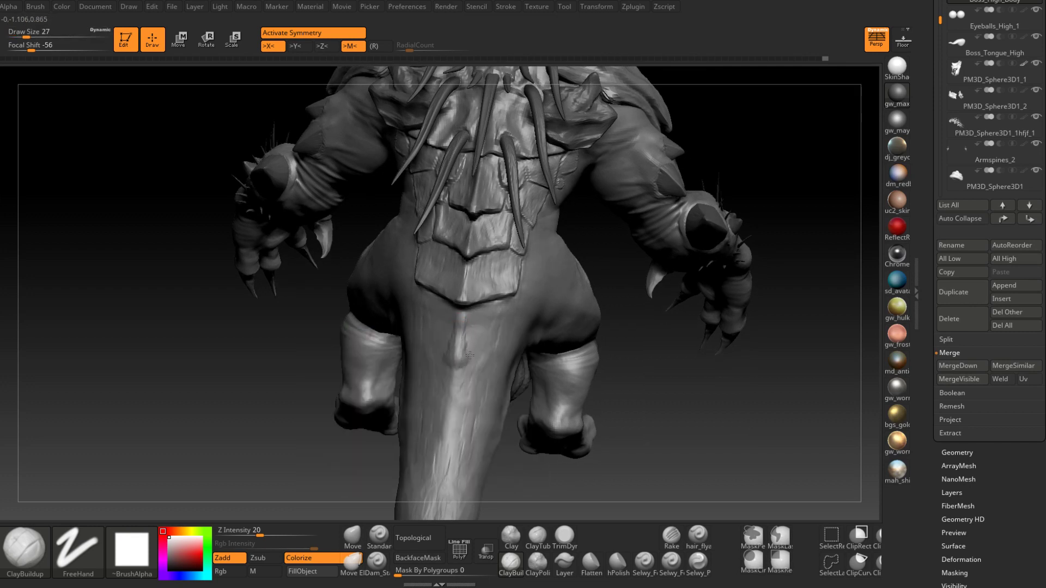
Step: Shape another plate with a V-shaped lower edge on the tail using ClayBuildup at draw sizes 18 and 25
right_click_drag(477, 352, 504, 335)
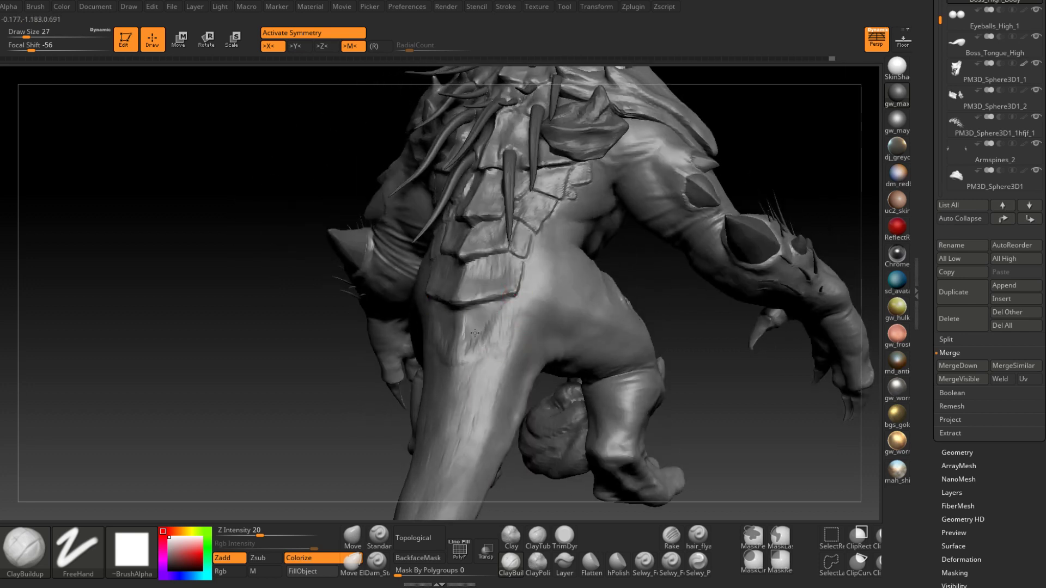
right_click(457, 352)
left_click(454, 354)
left_click_drag(464, 331, 452, 360)
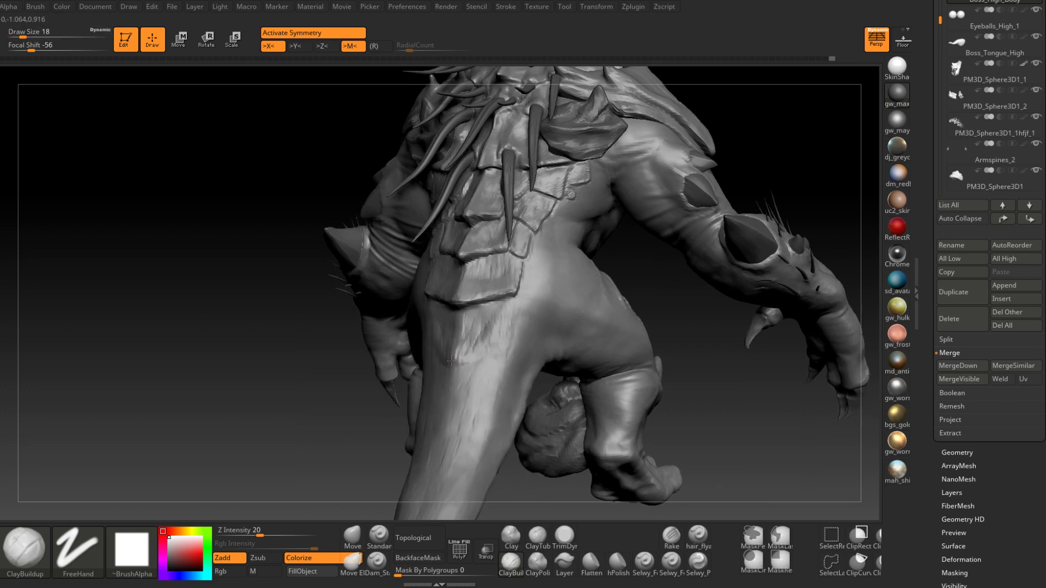
left_click_drag(459, 317, 457, 352)
mouse_move(477, 362)
right_mouse_down()
mouse_move(459, 332)
mouse_move(478, 349)
mouse_move(513, 320)
mouse_move(490, 321)
right_mouse_up()
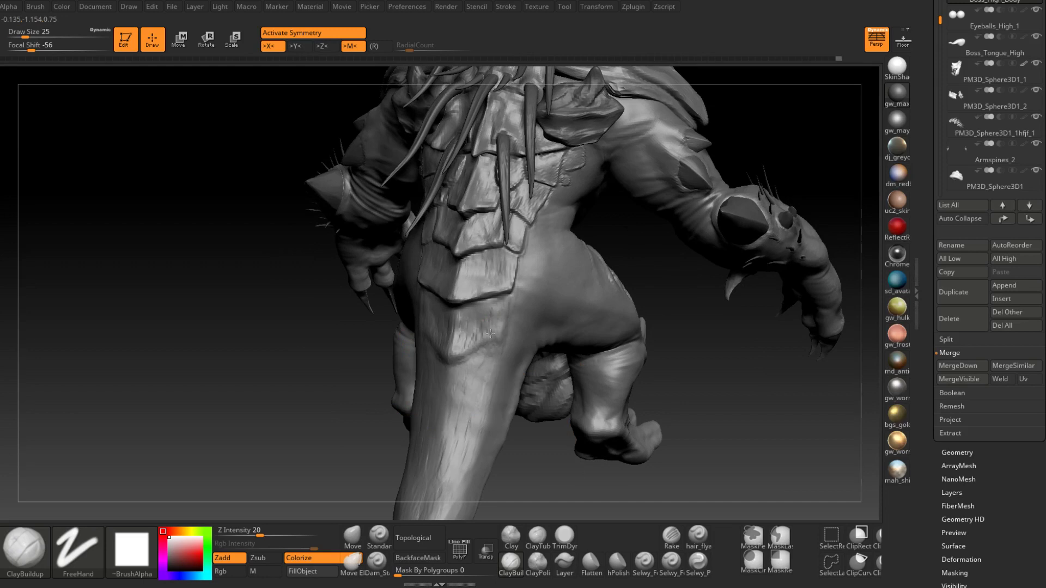
right_click_drag(496, 302, 507, 339)
Step: Carve the V-shaped lower edge and sides of the newest tail plate using Dam_Standard at draw size 14
mouse_move(593, 338)
right_mouse_down()
mouse_move(473, 305)
mouse_move(460, 315)
mouse_move(463, 348)
mouse_move(438, 360)
mouse_move(464, 336)
mouse_move(462, 357)
right_mouse_up()
left_click(376, 564)
key("space")
left_click_drag(463, 374, 458, 375)
right_click_drag(458, 376, 453, 387)
left_click_drag(451, 377, 472, 376)
right_click_drag(461, 376, 459, 387)
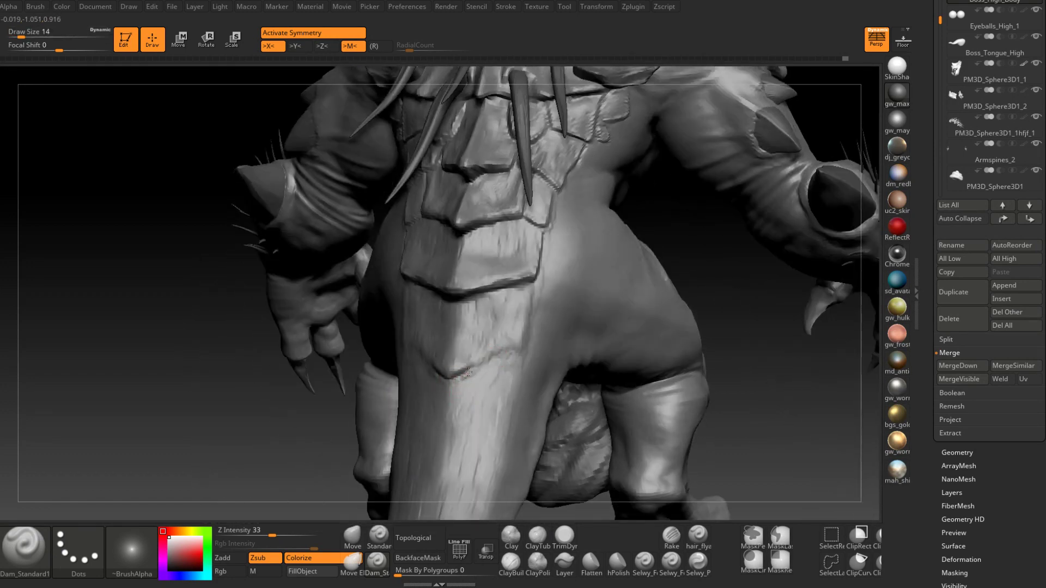
right_click_drag(522, 349, 506, 357)
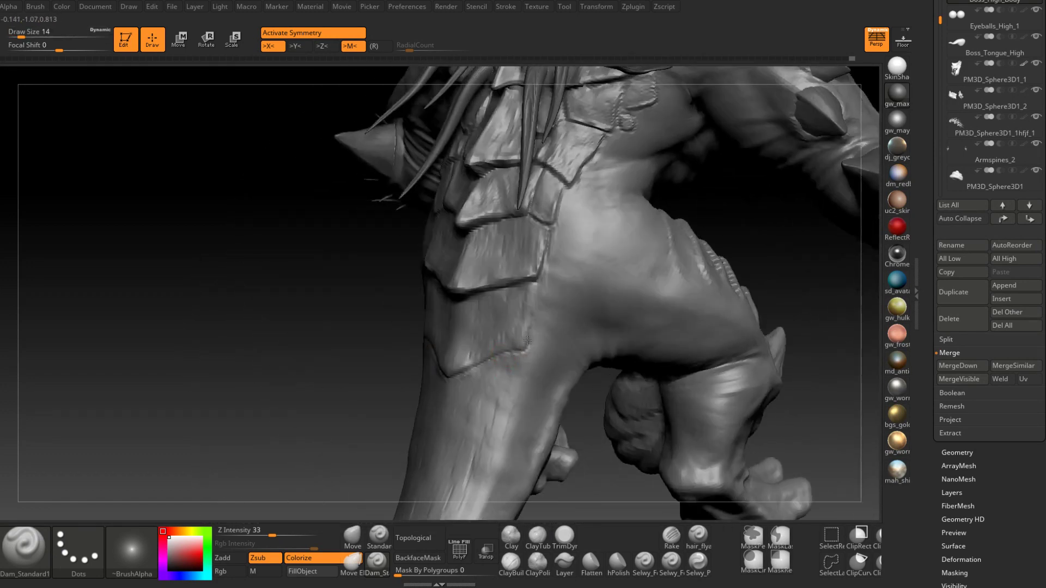
right_click_drag(543, 272, 549, 291)
mouse_move(533, 342)
right_mouse_down()
mouse_move(479, 345)
mouse_move(534, 313)
mouse_move(555, 257)
mouse_move(523, 370)
mouse_move(465, 357)
mouse_move(518, 358)
right_mouse_up()
Step: Mask the tail skin below and beside the newest plate using MaskPen, enlarging the draw size from 14 to 35
key("shift")
key("ctrl")
left_click_drag(489, 347, 544, 310, "ctrl")
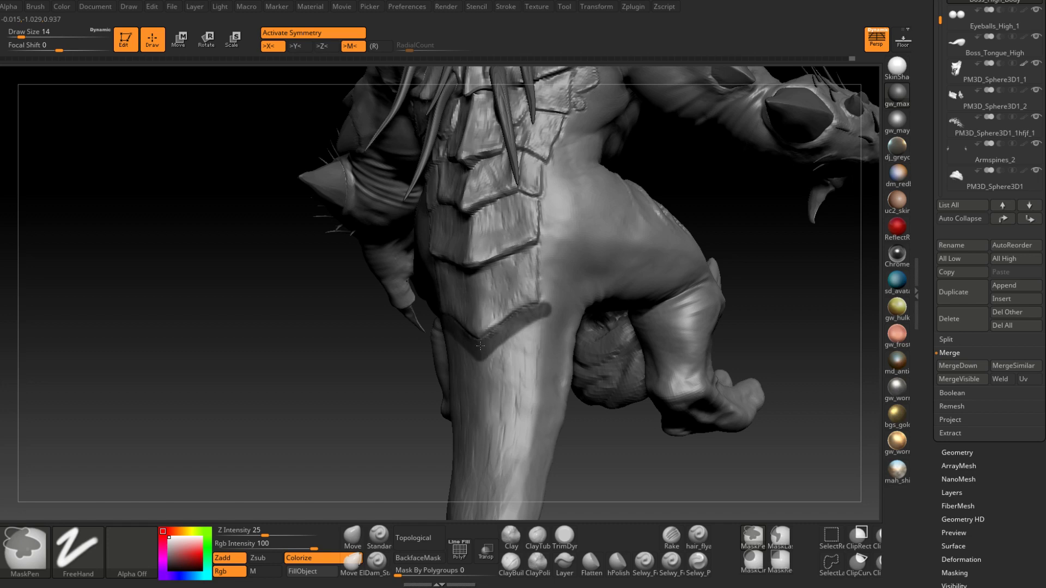
right_click_drag(515, 331, 510, 351)
key("bracketright")
mouse_move(489, 382)
left_mouse_down("ctrl")
mouse_move(551, 327)
mouse_move(523, 419)
mouse_move(551, 353)
left_mouse_up("ctrl")
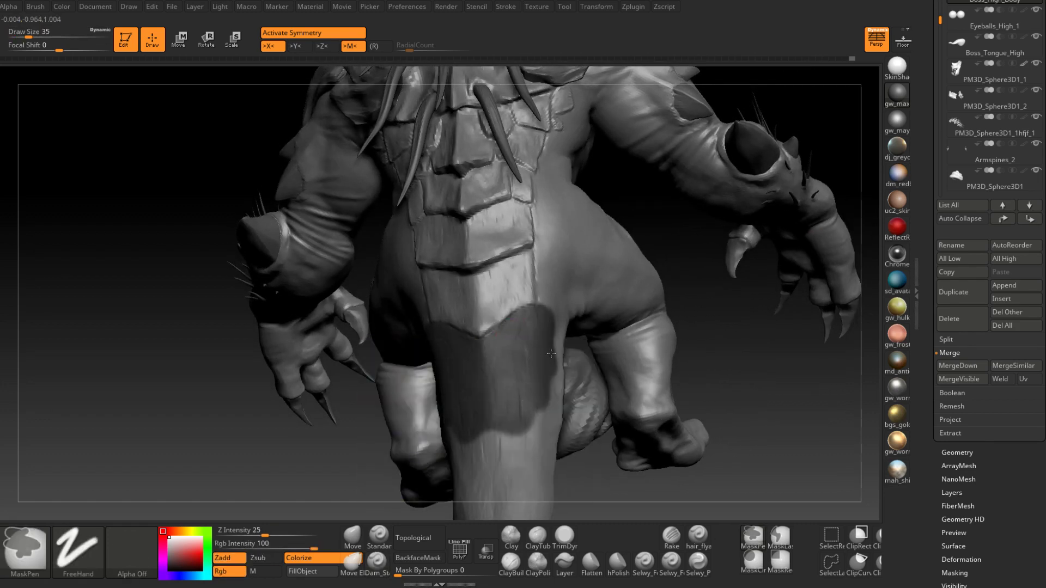
right_click_drag(551, 354, 518, 343)
mouse_move(554, 309)
left_mouse_down("ctrl")
mouse_move(556, 261)
mouse_move(558, 365)
mouse_move(564, 348)
mouse_move(539, 420)
mouse_move(512, 415)
mouse_move(473, 458)
left_mouse_up("ctrl")
mouse_move(482, 430)
right_mouse_down()
mouse_move(536, 414)
mouse_move(543, 382)
mouse_move(579, 392)
mouse_move(518, 370)
mouse_move(538, 386)
mouse_move(462, 373)
mouse_move(483, 378)
right_mouse_up()
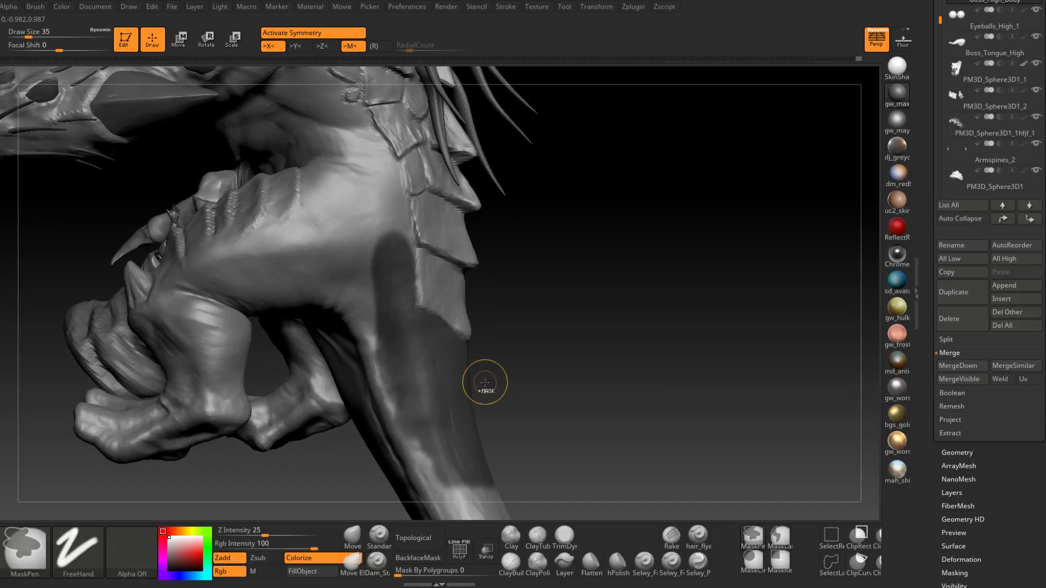
left_click(486, 375, "ctrl")
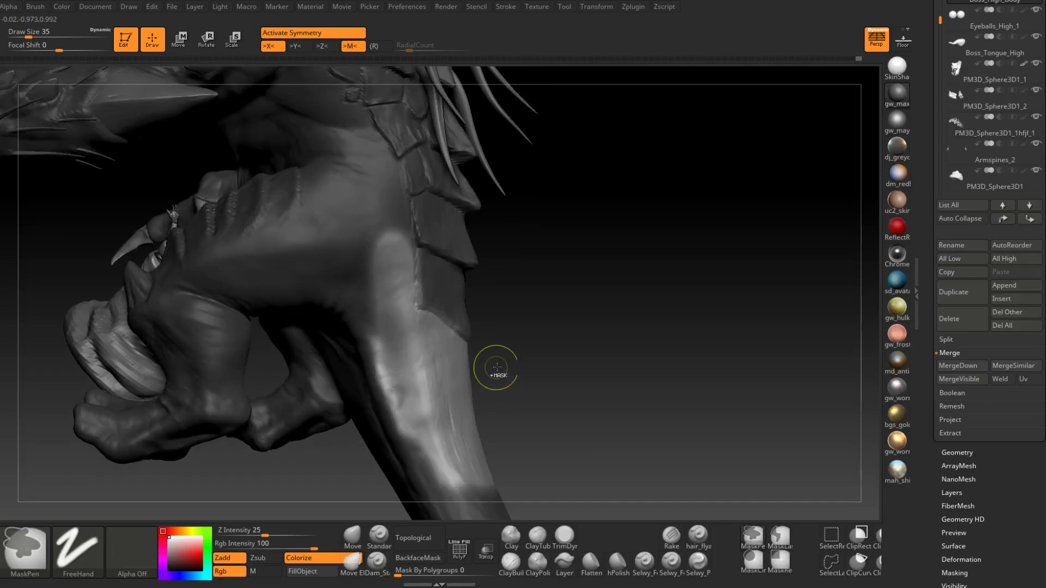
left_click(495, 369, "ctrl")
Step: Pull the newest plate's pointed lower edge out over the masked tail using the Move brush at draw size 59
mouse_move(410, 422)
right_mouse_down()
mouse_move(490, 334)
mouse_move(479, 329)
right_mouse_up()
key("space")
left_click_drag(457, 329, 475, 328)
mouse_move(478, 334)
right_mouse_down()
mouse_move(443, 330)
mouse_move(525, 303)
mouse_move(512, 327)
right_mouse_up()
key("space")
left_click_drag(512, 327, 502, 340)
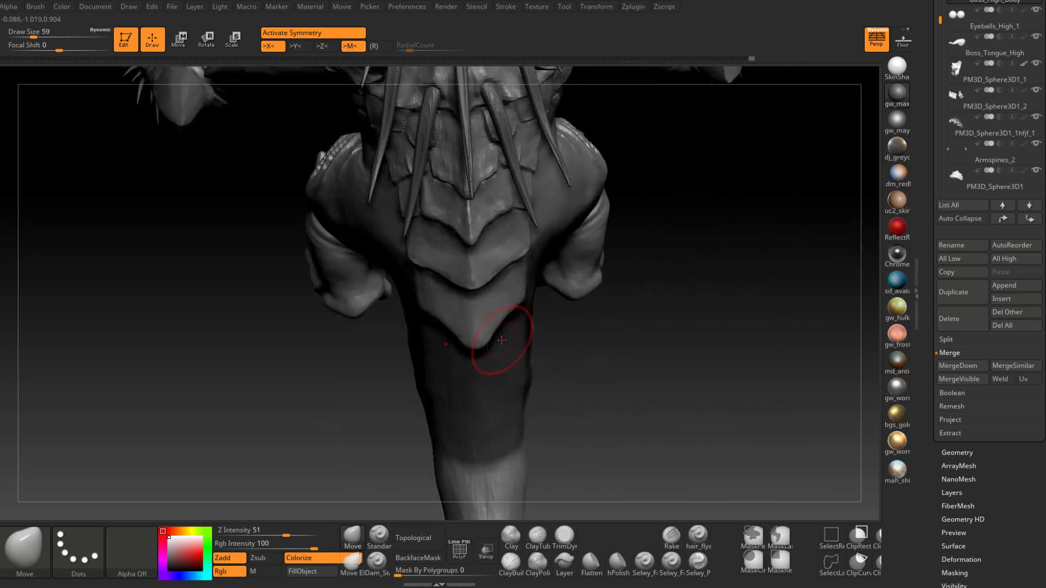
right_click_drag(505, 358, 523, 324)
Step: Thicken the newest plate using ClayBuildup at draw size 22 and flatten its faces using TrimDynamic at draw size 29
mouse_move(516, 497)
right_mouse_down("ctrl")
mouse_move(502, 316)
mouse_move(536, 324)
right_mouse_up("ctrl")
key("space")
left_click_drag(537, 327, 535, 295)
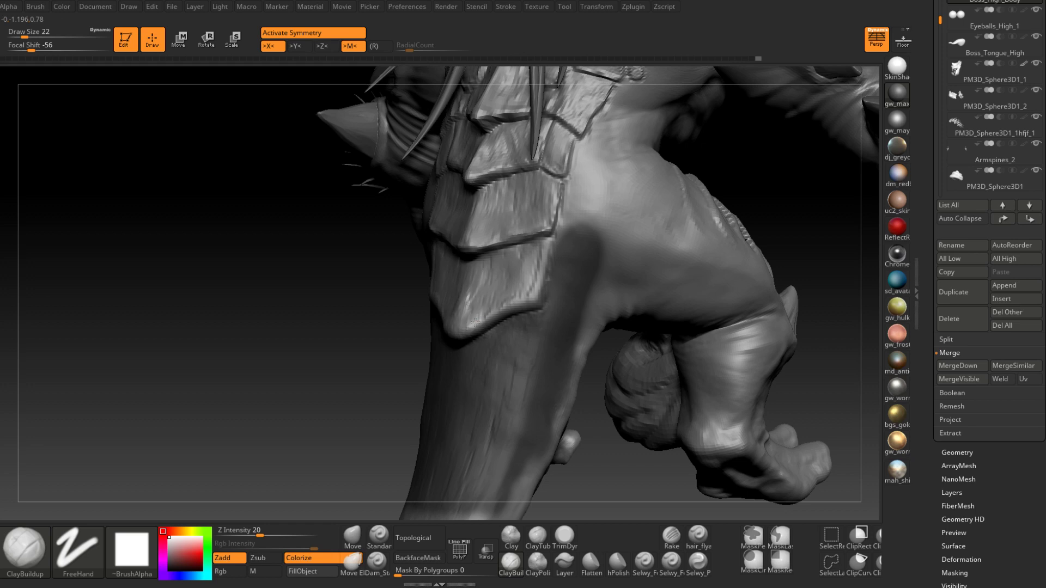
right_click_drag(477, 309, 495, 301, "shift")
left_click(564, 534)
right_click_drag(430, 326, 464, 324)
key("space")
left_click_drag(464, 324, 467, 317)
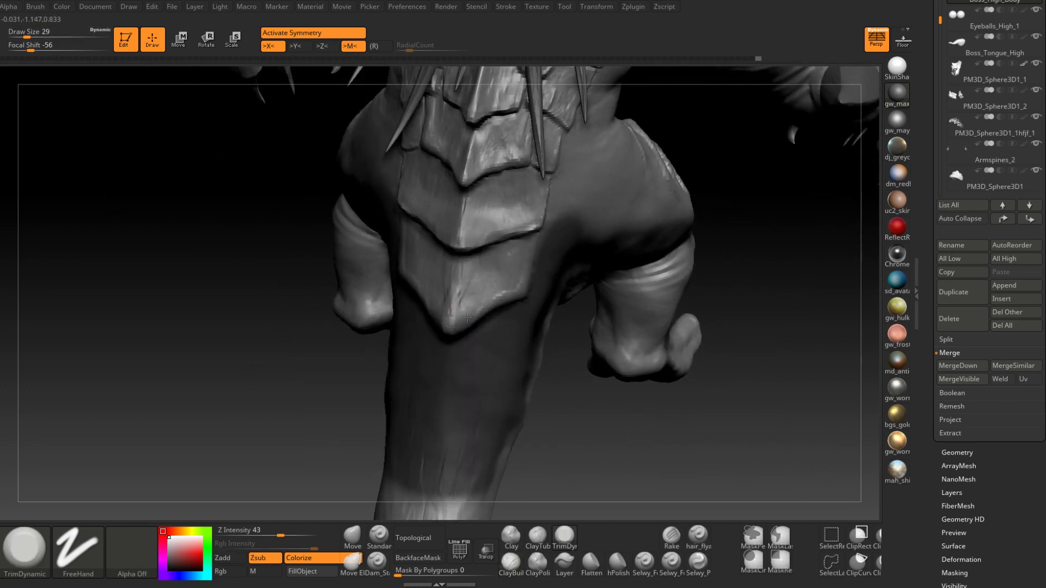
mouse_move(473, 315)
right_mouse_down()
mouse_move(448, 330)
mouse_move(471, 328)
mouse_move(515, 294)
mouse_move(432, 502)
mouse_move(468, 332)
right_mouse_up()
Step: Define the newest plate's central ridge and pointed tip using Dam_Standard and TrimDynamic at draw size 29
key("b")
key("d")
key("s")
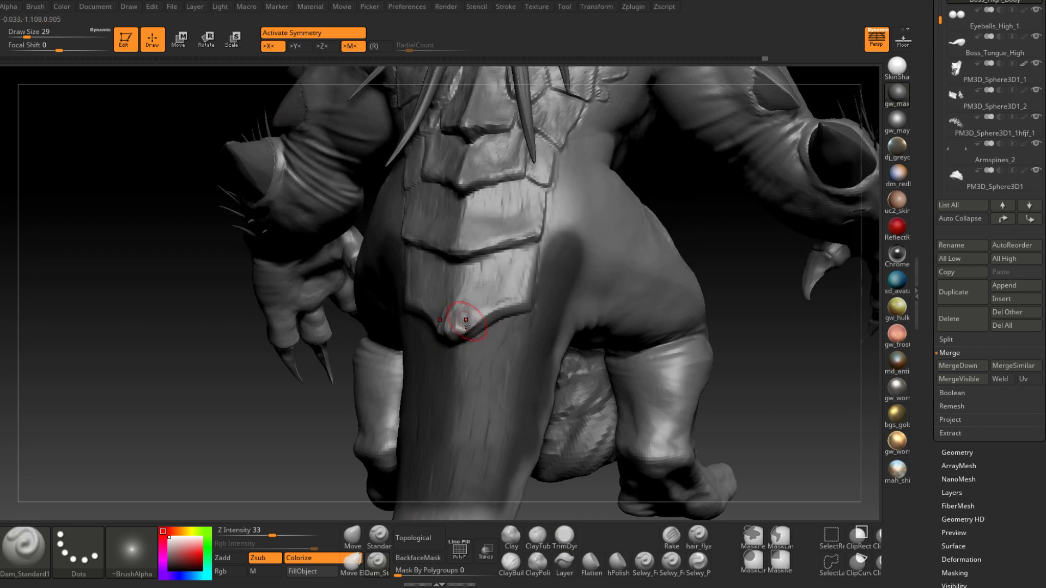
right_click_drag(460, 302, 475, 320)
mouse_move(515, 282)
right_mouse_down()
mouse_move(488, 312)
mouse_move(509, 310)
mouse_move(511, 339)
mouse_move(471, 304)
mouse_move(466, 332)
mouse_move(530, 234)
mouse_move(508, 299)
right_mouse_up()
key("ctrl")
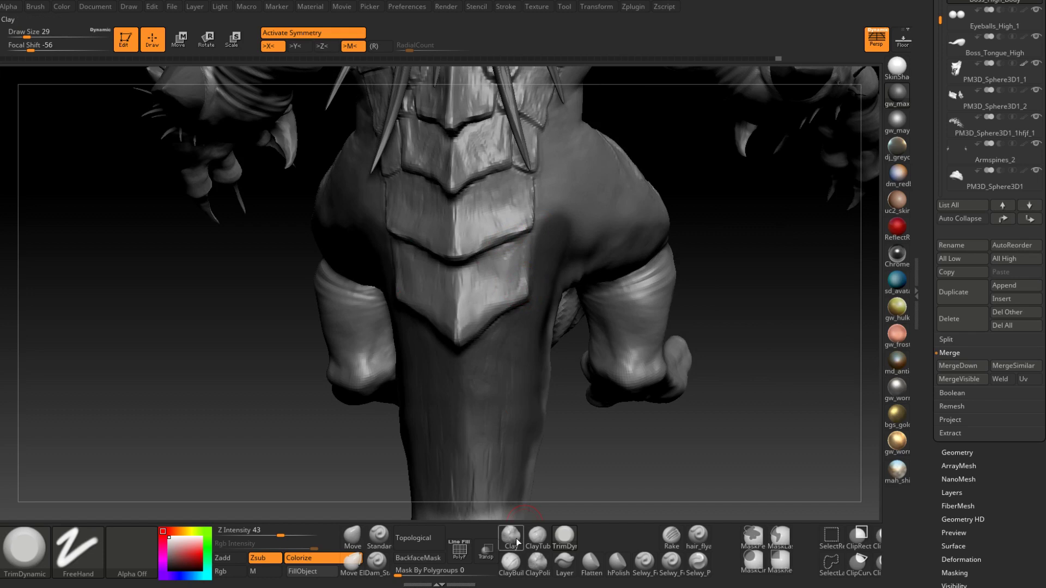
Step: Build up the newest plate's surface toward its lower edge using ClayBuildup at draw size 22
left_click(511, 561)
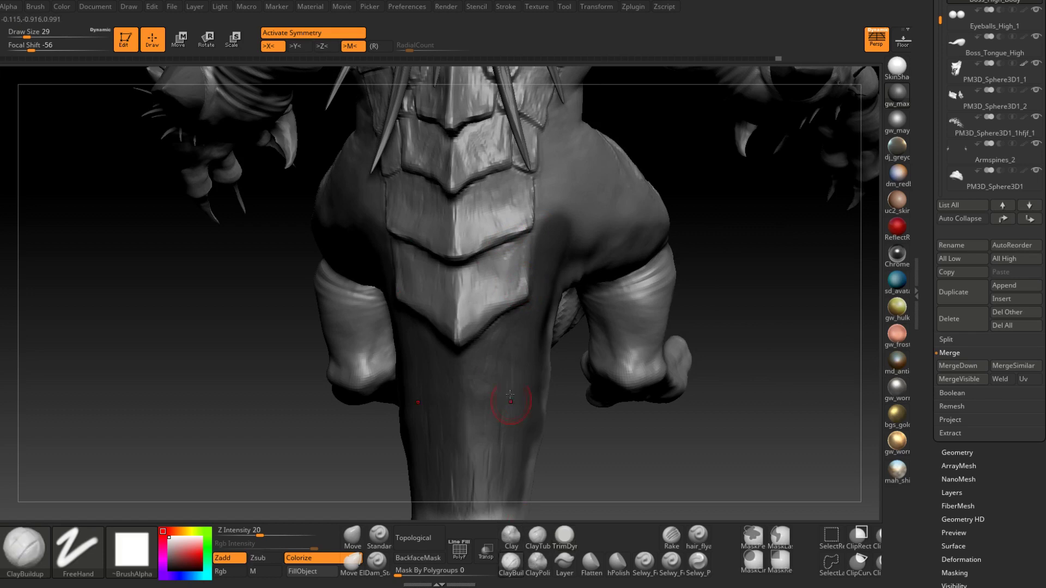
right_click_drag(467, 326, 461, 326)
key("space")
left_click(461, 326)
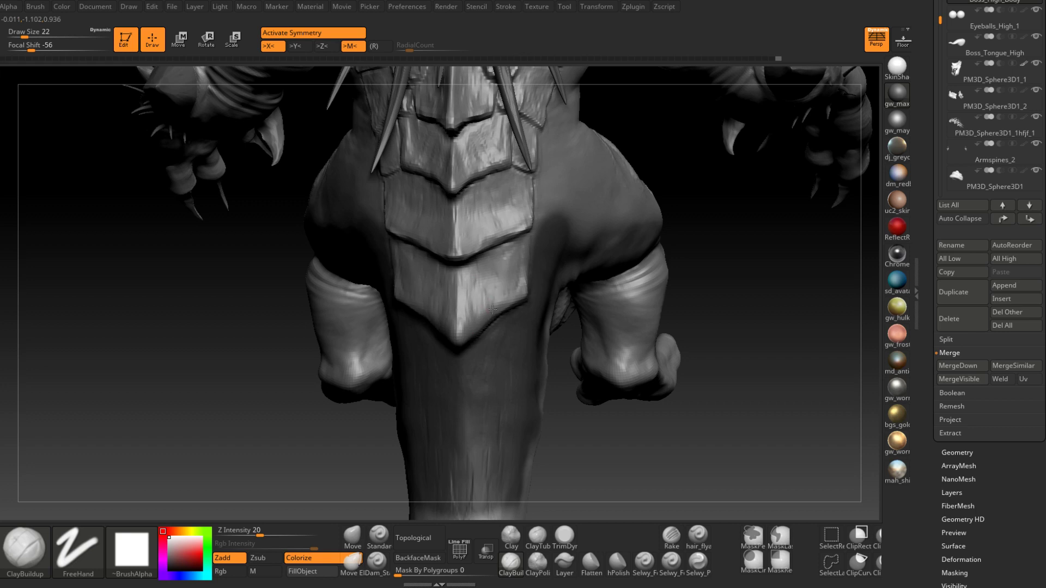
right_click_drag(507, 298, 515, 300)
Step: Clear the mask and carve the newest plate's side edge and outer corner using Dam_Standard at draw size 22
right_click_drag(521, 256, 465, 339)
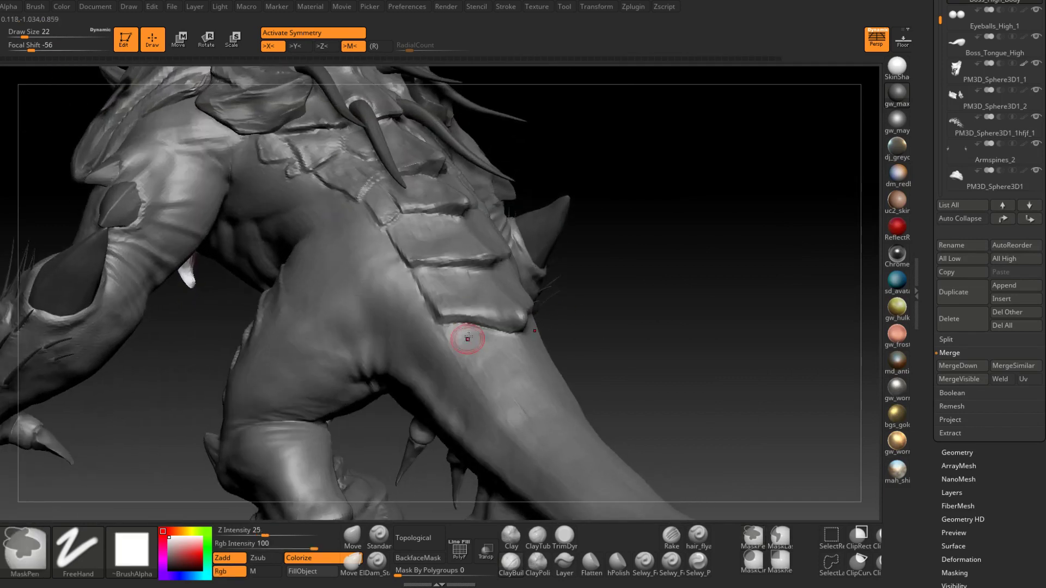
left_click(376, 561)
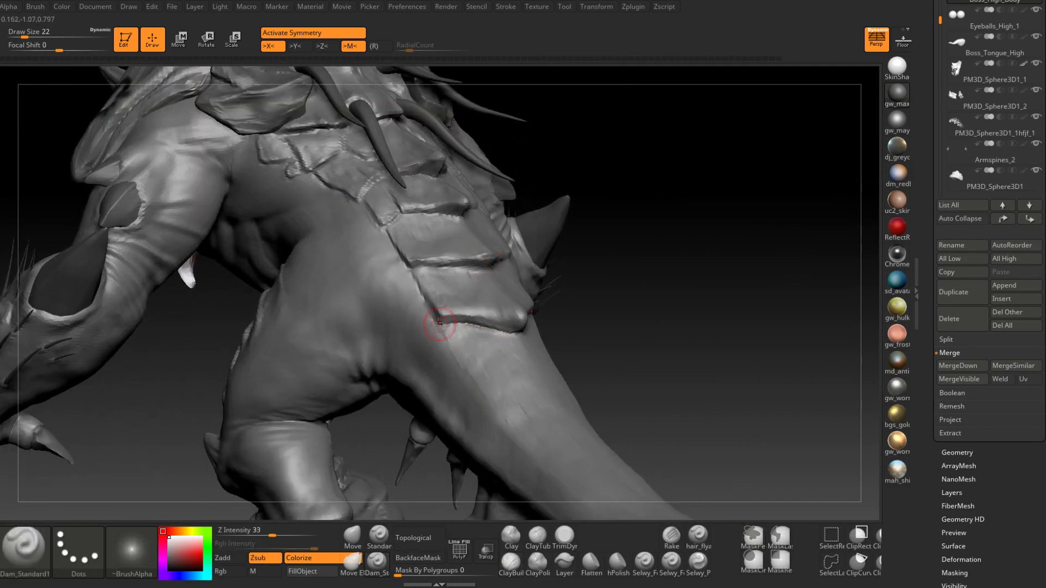
right_click_drag(456, 324, 469, 510)
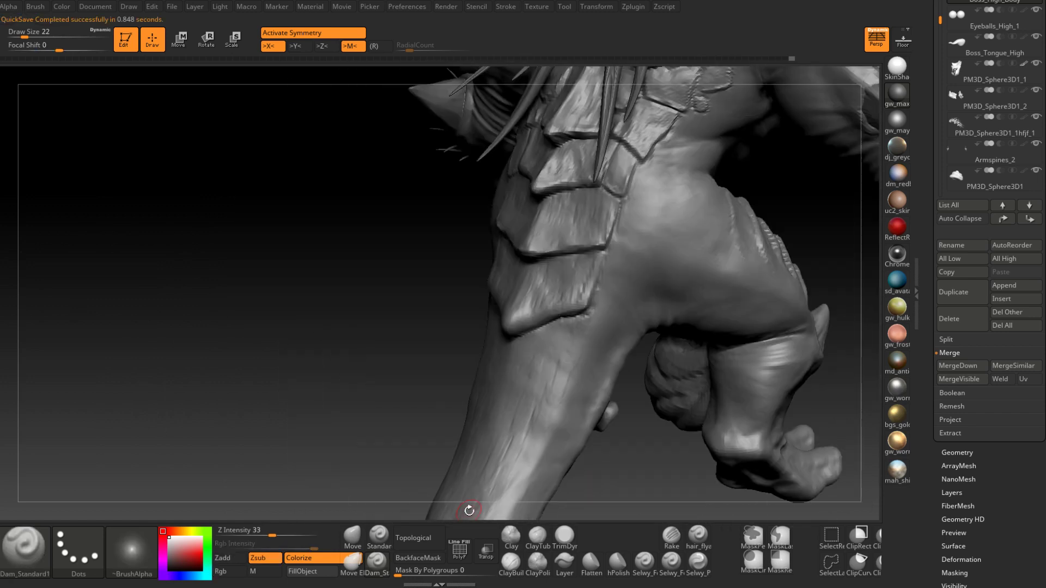
Step: Smooth the newest plate's lower outer corner where it meets the tail
right_click_drag(597, 320, 591, 312)
mouse_move(593, 313)
left_mouse_down("shift")
mouse_move(590, 325)
mouse_move(598, 309)
left_mouse_up("shift")
mouse_move(598, 310)
right_mouse_down()
mouse_move(572, 321)
mouse_move(597, 316)
right_mouse_up()
mouse_move(596, 316)
right_mouse_down("ctrl")
mouse_move(594, 294)
mouse_move(509, 345)
mouse_move(517, 297)
mouse_move(511, 359)
right_mouse_up("ctrl")
Step: Refine the newest plate's central ridge and lower edge using ClayBuildup, increasing the draw size from 14 to 17
left_click(513, 563)
key("space")
left_click_drag(516, 336, 511, 336)
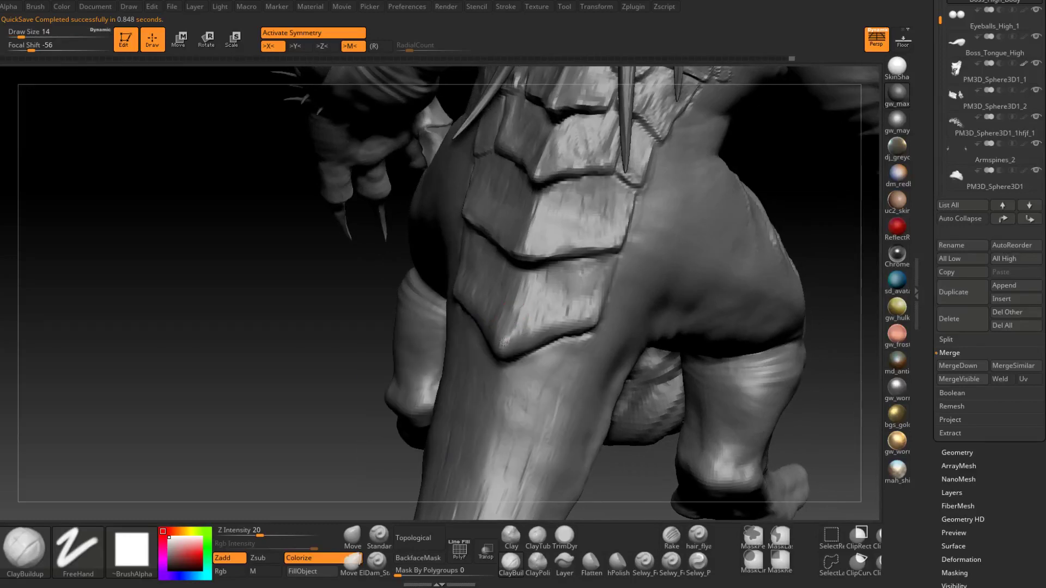
mouse_move(517, 320)
right_mouse_down()
mouse_move(510, 302)
mouse_move(512, 333)
right_mouse_up()
key("shift+d")
mouse_move(512, 333)
left_mouse_down()
mouse_move(506, 346)
mouse_move(541, 320)
left_mouse_up()
right_click_drag(541, 320, 521, 330)
left_click_drag(517, 334, 520, 311)
right_click_drag(520, 311, 530, 282)
left_click_drag(530, 294, 521, 333)
mouse_move(530, 322)
right_mouse_down()
mouse_move(569, 317)
mouse_move(569, 349)
mouse_move(528, 365)
right_mouse_up()
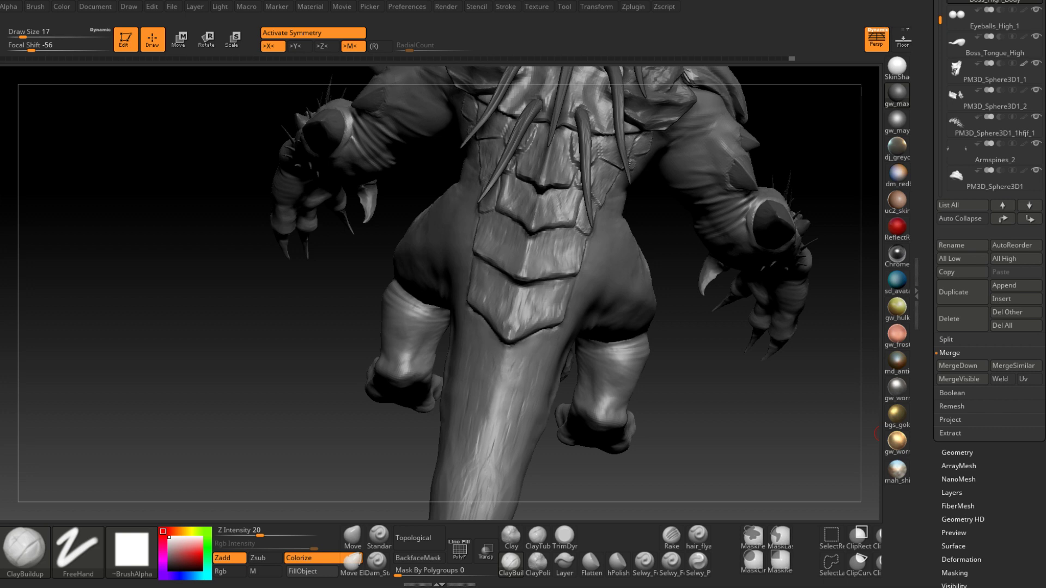
Step: Adjust the lowest plate's shape where it meets the tail using the Move brush at draw size 94
mouse_move(684, 382)
left_mouse_down()
mouse_move(611, 305)
mouse_move(498, 303)
mouse_move(535, 345)
mouse_move(524, 367)
mouse_move(670, 376)
mouse_move(433, 381)
left_mouse_up()
left_click(353, 536)
key("space")
left_click_drag(548, 349, 563, 351)
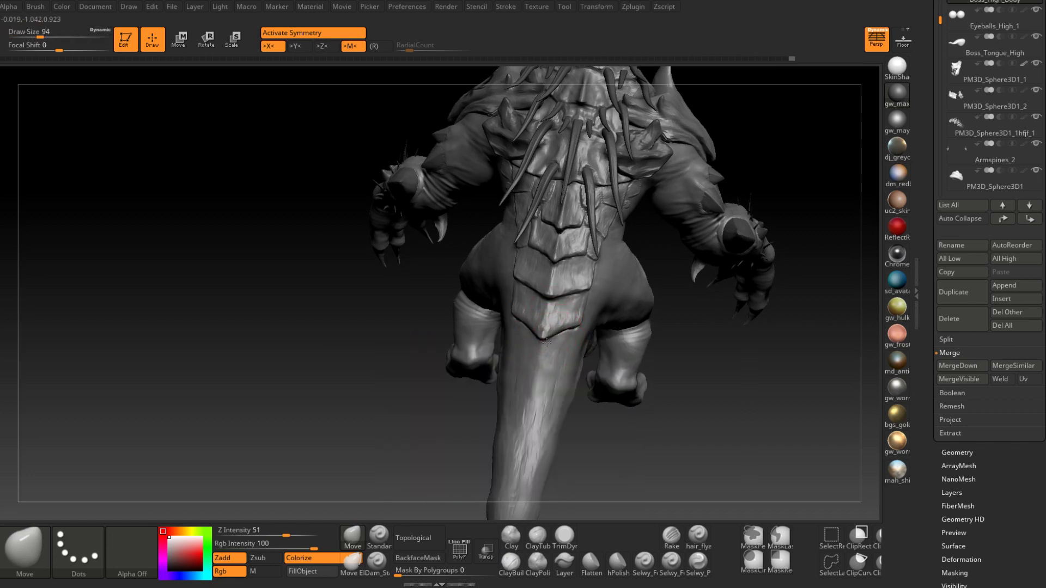
mouse_move(554, 341)
right_mouse_down()
mouse_move(586, 318)
mouse_move(531, 365)
mouse_move(571, 350)
mouse_move(545, 335)
mouse_move(565, 363)
mouse_move(590, 352)
mouse_move(531, 366)
right_mouse_up()
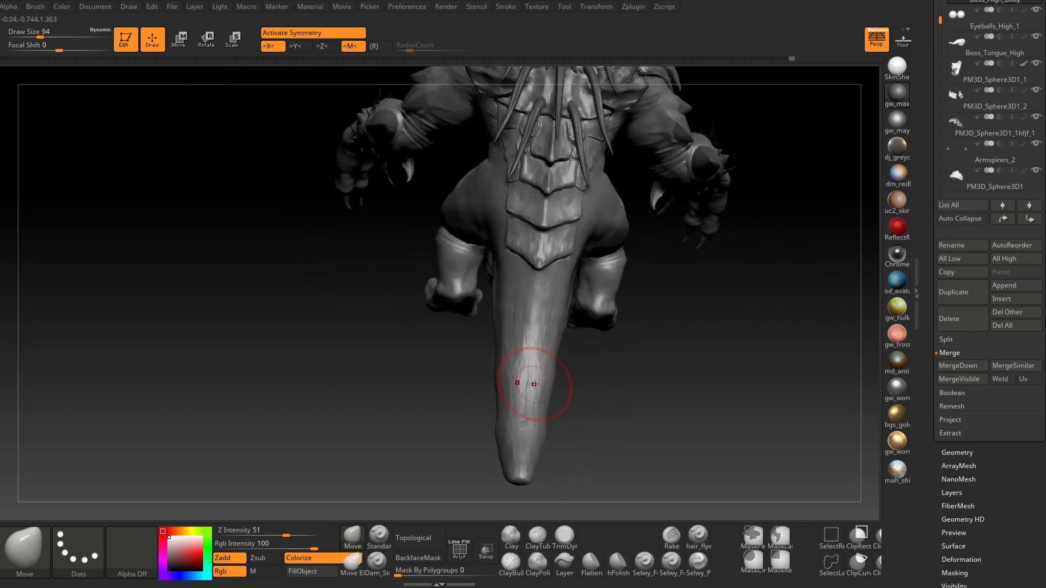
mouse_move(534, 383)
right_mouse_down()
mouse_move(560, 366)
mouse_move(510, 341)
mouse_move(528, 348)
right_mouse_up()
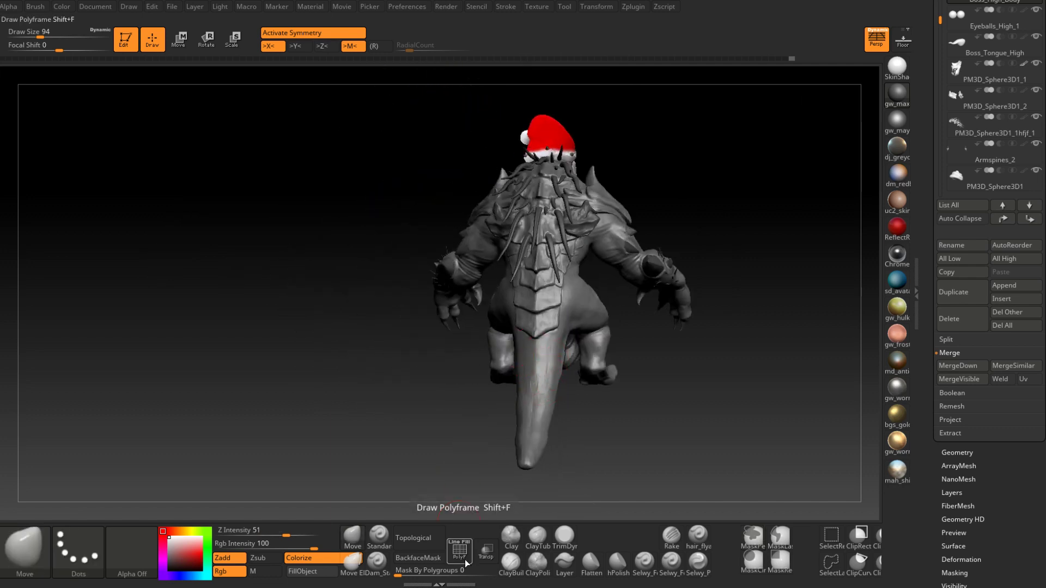
Step: Mask the flank skin beside and below the upper side plate at draw size 13
mouse_move(627, 267)
right_mouse_down()
mouse_move(583, 252)
mouse_move(594, 259)
right_mouse_up()
key("s")
left_click_drag(595, 260, 584, 259)
right_click_drag(587, 247, 572, 267)
mouse_move(572, 267)
right_mouse_down("ctrl")
mouse_move(540, 298)
mouse_move(543, 315)
mouse_move(546, 294)
right_mouse_up("ctrl")
key("d")
key("d")
key("s")
mouse_move(546, 294)
left_mouse_down()
mouse_move(534, 250)
mouse_move(521, 289)
mouse_move(547, 236)
mouse_move(549, 294)
mouse_move(561, 260)
mouse_move(493, 365)
mouse_move(510, 381)
mouse_move(477, 321)
mouse_move(463, 319)
mouse_move(506, 307)
mouse_move(453, 290)
left_mouse_up()
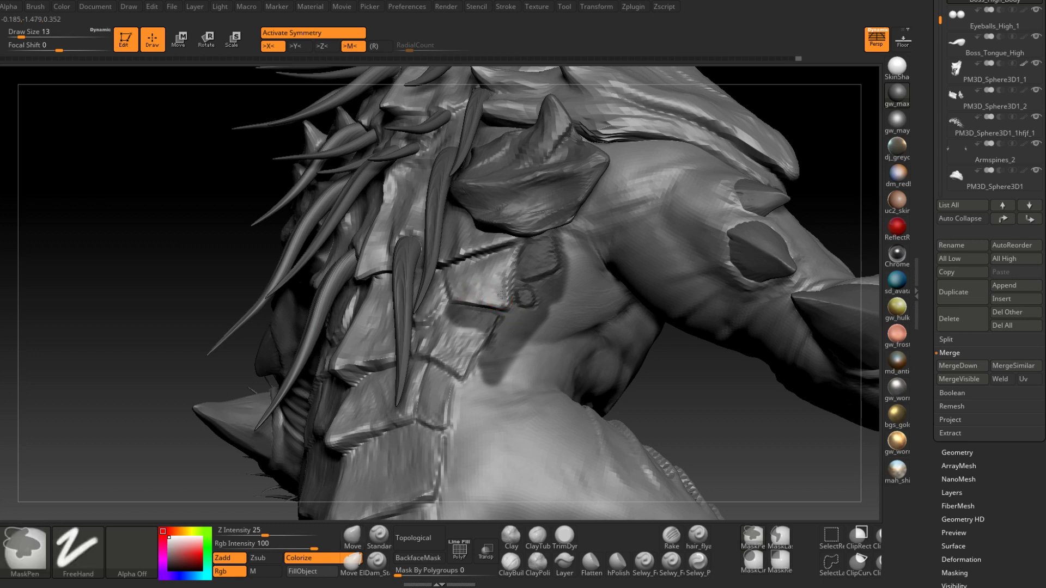
Step: Extend the mask over the lower side plate and across the surrounding flank
mouse_move(509, 285)
right_mouse_down()
mouse_move(493, 291)
mouse_move(504, 305)
right_mouse_up()
key("space")
left_click_drag(510, 305, 506, 306)
mouse_move(506, 306)
right_mouse_down()
mouse_move(515, 291)
mouse_move(488, 294)
mouse_move(485, 329)
right_mouse_up()
key("space")
mouse_move(485, 342)
left_mouse_down()
mouse_move(496, 342)
mouse_move(449, 348)
mouse_move(531, 340)
mouse_move(567, 251)
left_mouse_up()
Step: Pull the upper side plate's outer edge away from the masked flank using the Move brush at draw size 31
mouse_move(555, 315)
right_mouse_down()
mouse_move(588, 279)
mouse_move(534, 350)
mouse_move(502, 327)
right_mouse_up()
key("s")
left_click_drag(499, 328, 505, 329)
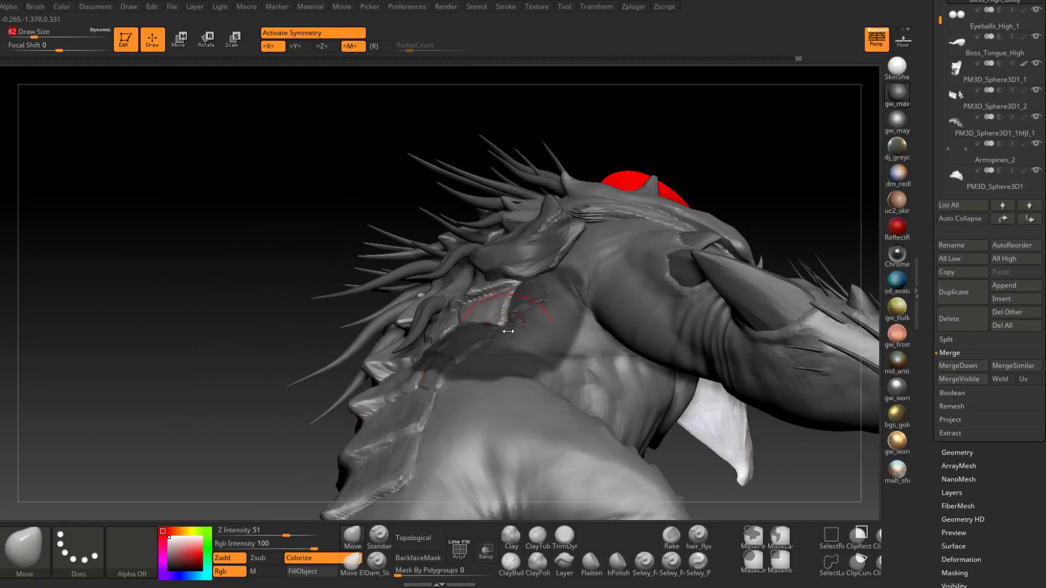
right_click_drag(505, 329, 528, 321)
mouse_move(506, 322)
right_mouse_down()
mouse_move(522, 335)
mouse_move(512, 316)
mouse_move(491, 339)
mouse_move(484, 307)
mouse_move(508, 324)
right_mouse_up()
key("bracketleft")
key("bracketleft")
key("bracketright")
key("space")
left_click_drag(508, 323, 500, 324)
right_click_drag(500, 324, 498, 319, "ctrl")
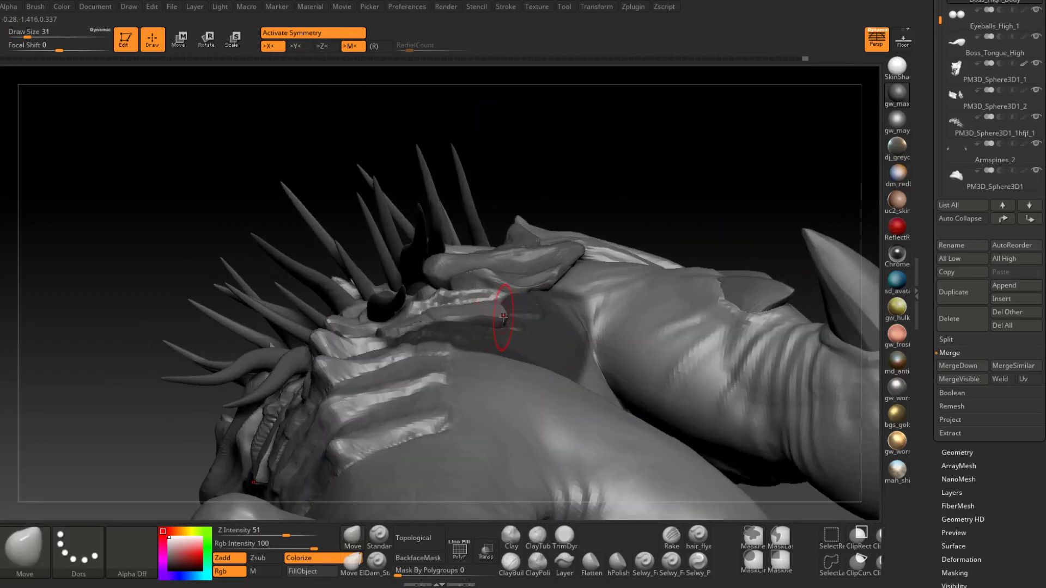
Step: Reshape the upper side plate's lower edge with the Move brush and smooth it at draw size 18
key("space")
left_click_drag(503, 316, 496, 319)
right_click_drag(496, 318, 495, 323)
key("space")
left_click_drag(495, 322, 501, 322)
mouse_move(501, 322)
right_mouse_down()
mouse_move(517, 328)
mouse_move(499, 358)
mouse_move(461, 341)
mouse_move(467, 326)
mouse_move(464, 338)
right_mouse_up()
key("space")
left_click_drag(464, 338, 450, 339)
key("shift")
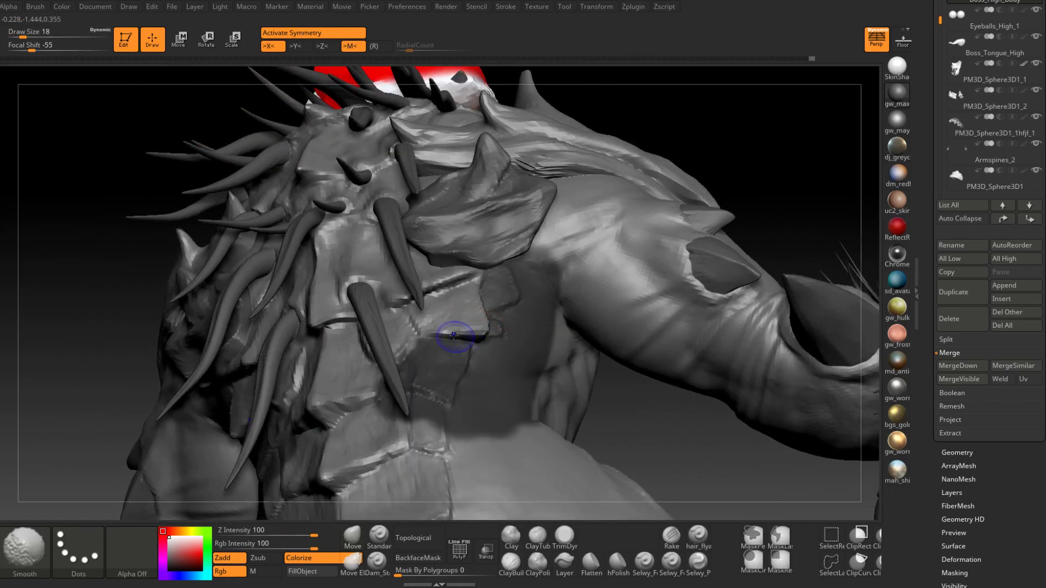
Step: Lift the upper side plate's lower outer corner with the Move brush, using draw sizes 44, 59 and 29
mouse_move(442, 334)
right_mouse_down()
mouse_move(479, 350)
mouse_move(493, 377)
mouse_move(472, 348)
right_mouse_up()
key("space")
left_click_drag(471, 348, 478, 347)
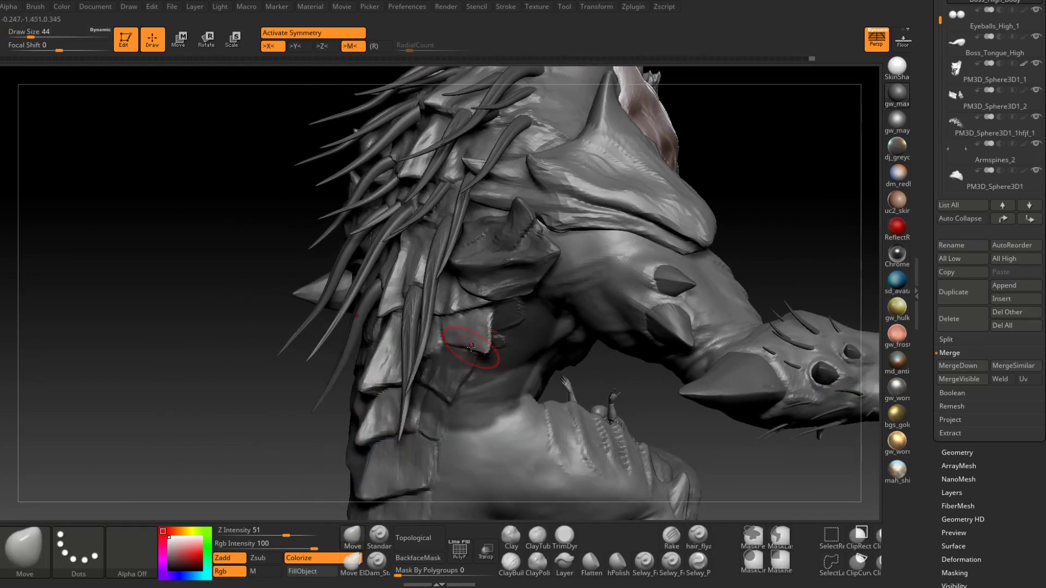
mouse_move(470, 358)
right_mouse_down()
mouse_move(489, 357)
mouse_move(468, 348)
mouse_move(477, 370)
mouse_move(482, 340)
right_mouse_up()
key("space")
left_click_drag(479, 342, 487, 342)
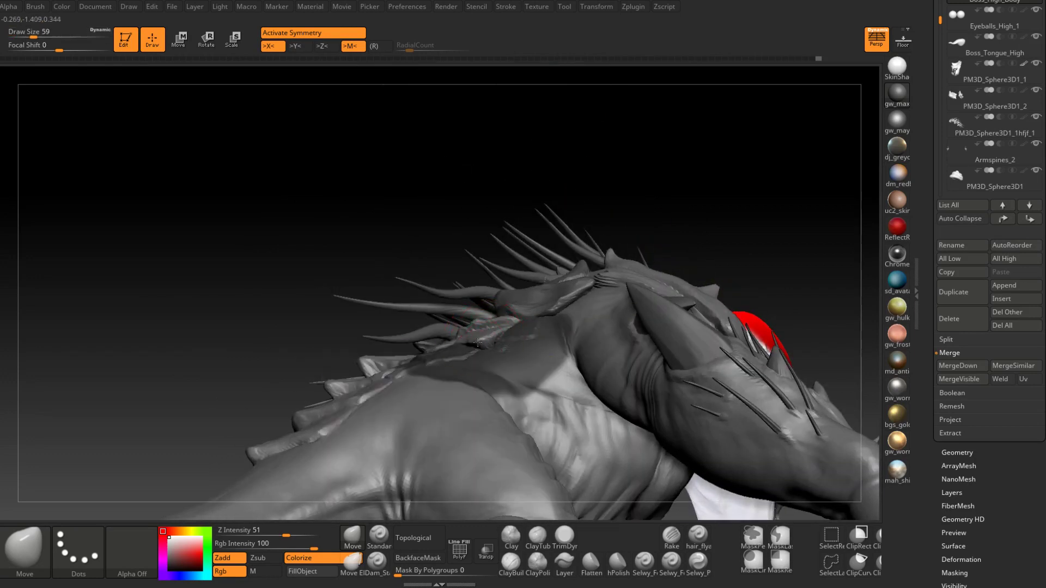
right_click_drag(474, 338, 478, 342)
key("space")
left_click_drag(478, 342, 468, 329)
key("space")
mouse_move(469, 329)
right_mouse_down()
mouse_move(465, 351)
mouse_move(852, 350)
mouse_move(490, 343)
mouse_move(805, 350)
mouse_move(487, 351)
mouse_move(499, 368)
right_mouse_up()
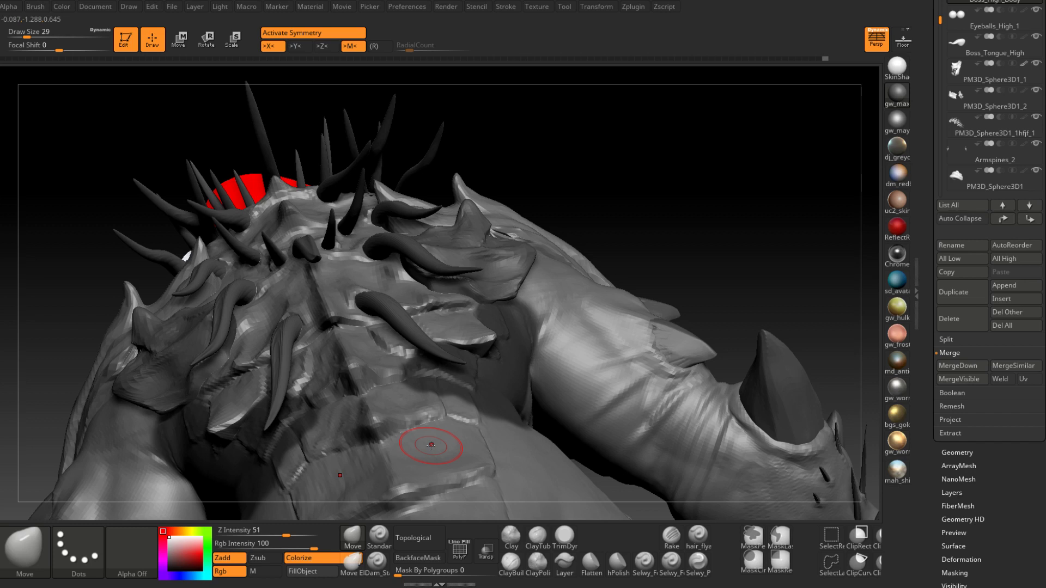
Step: Build up the upper side plate's surface using ClayBuildup at draw size 22
key("b")
key("c")
key("b")
mouse_move(430, 445)
right_mouse_down()
mouse_move(479, 345)
mouse_move(516, 349)
right_mouse_up()
right_click(516, 349)
left_click_drag(516, 348, 515, 350)
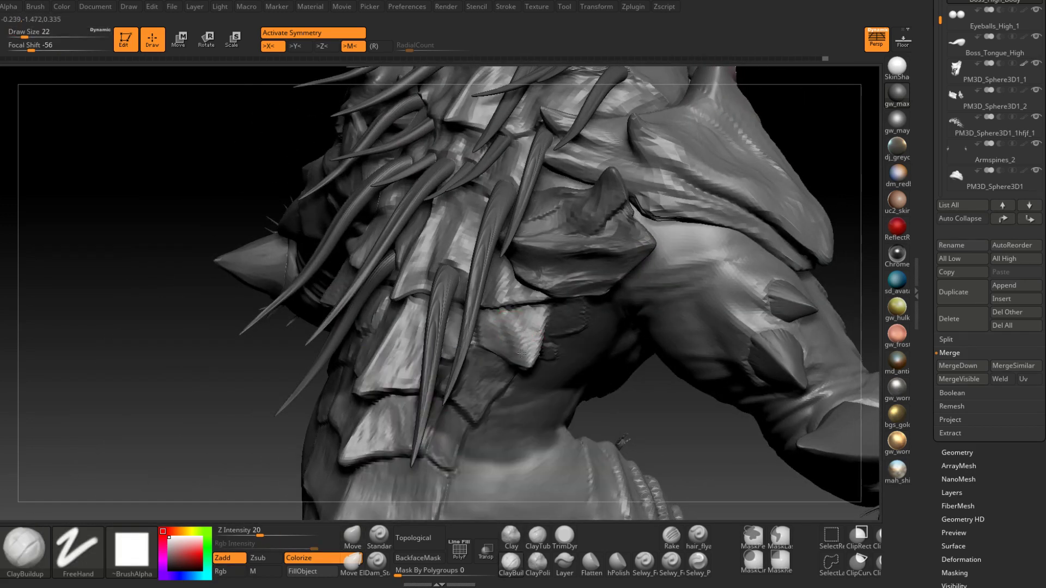
Step: Flatten the upper side plate's surface using TrimDynamic at draw size 22
right_click_drag(529, 358, 536, 325)
key("b")
key("t")
key("d")
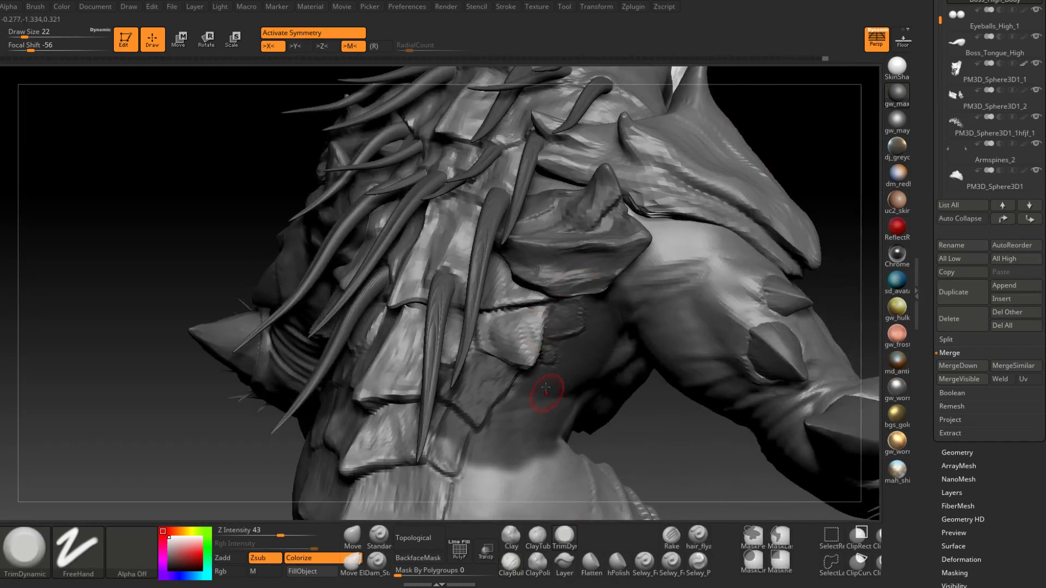
right_click_drag(530, 325, 490, 395)
left_click_drag(515, 333, 521, 358)
right_click_drag(521, 359, 554, 340)
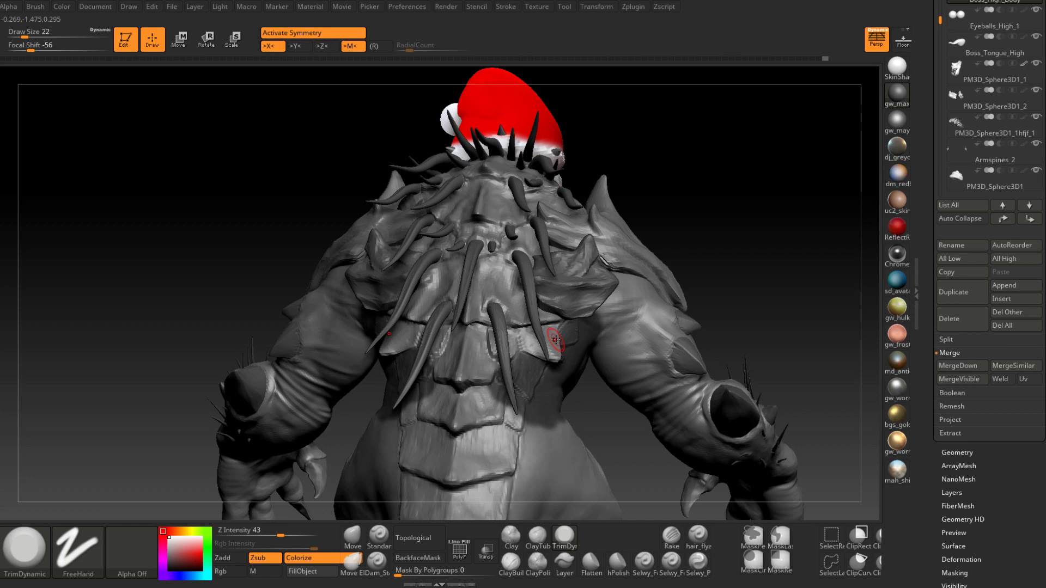
right_click_drag(555, 382, 698, 287)
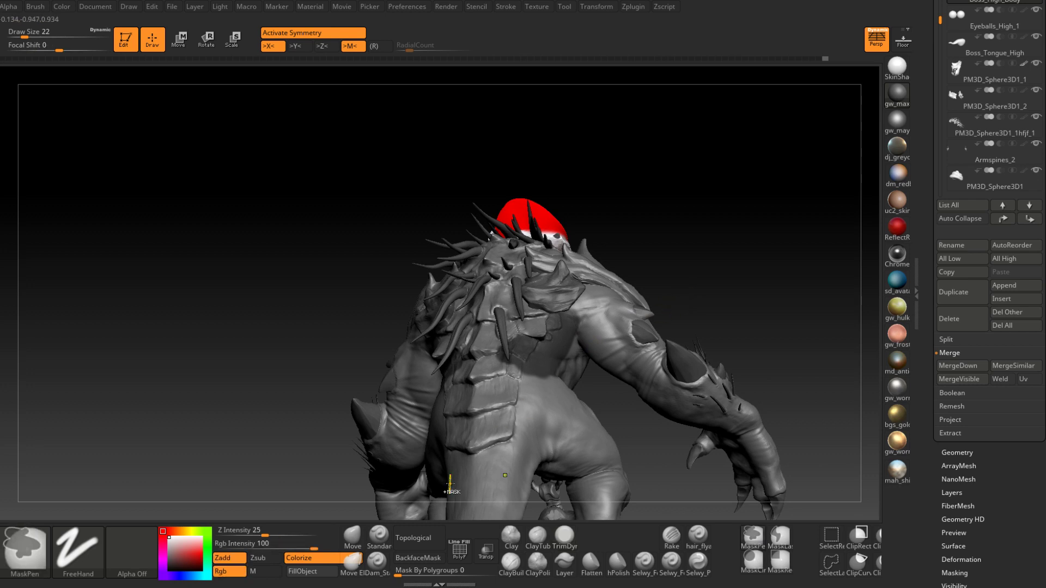
Step: Mask the flank and back plates below the second side plate, enlarging the draw size to 49
mouse_move(738, 261)
right_mouse_down()
mouse_move(522, 392)
mouse_move(578, 294)
right_mouse_up()
left_click_drag(581, 286, 544, 330, "ctrl")
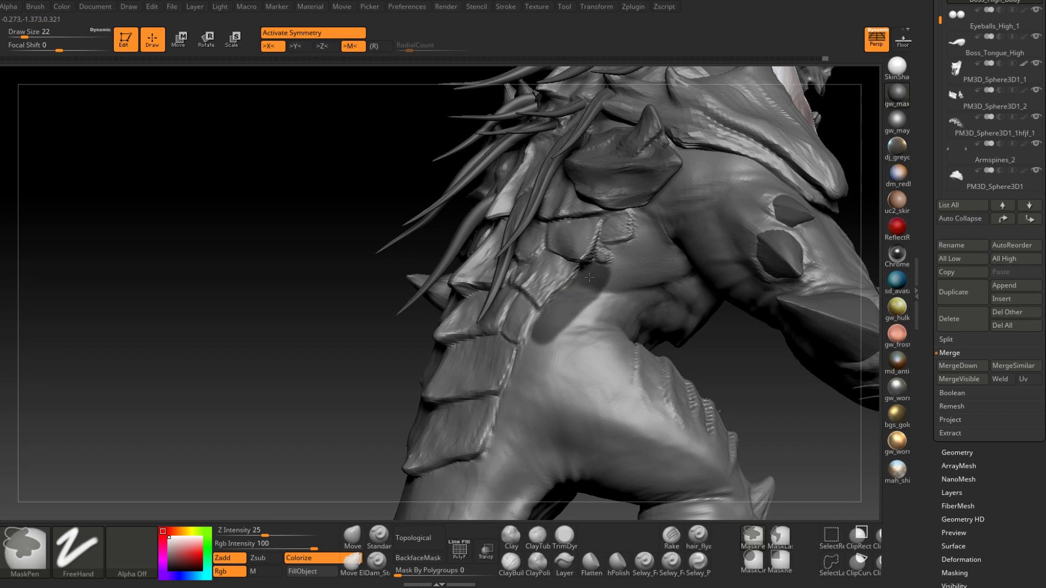
right_click_drag(551, 320, 543, 337, "ctrl")
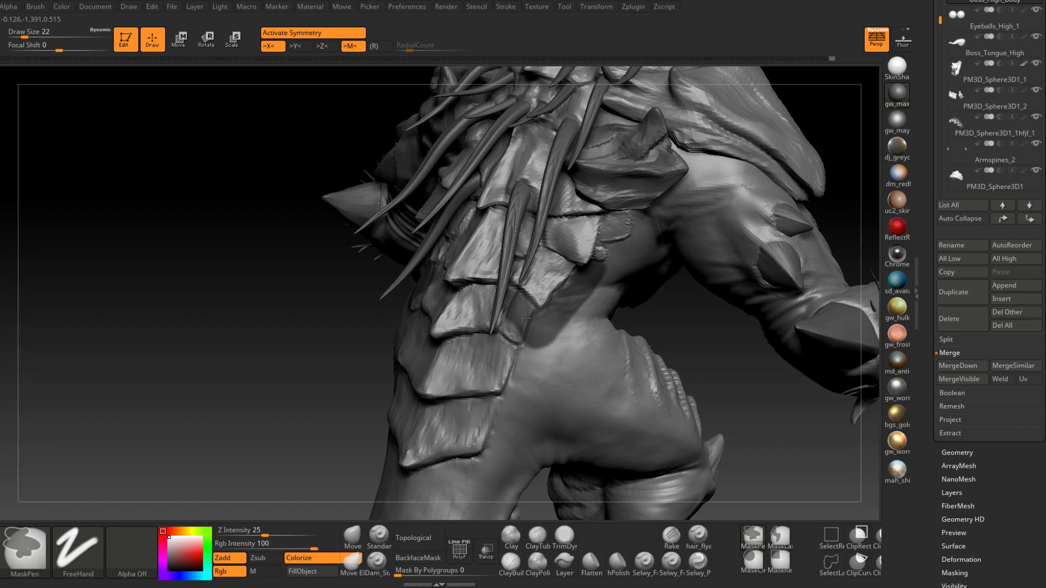
mouse_move(509, 316)
left_mouse_down("ctrl")
mouse_move(542, 370)
mouse_move(588, 305)
mouse_move(556, 365)
mouse_move(490, 344)
left_mouse_up("ctrl")
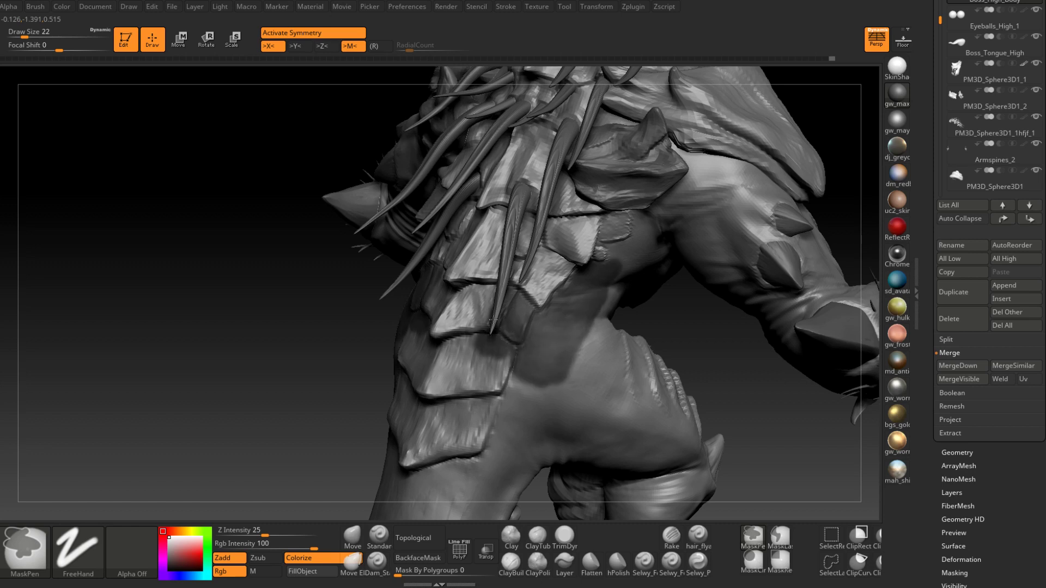
right_click_drag(507, 346, 515, 350)
key("s")
mouse_move(514, 349)
left_mouse_down("ctrl")
mouse_move(420, 348)
mouse_move(442, 289)
mouse_move(531, 387)
mouse_move(616, 312)
left_mouse_up("ctrl")
right_click_drag(618, 327, 672, 327)
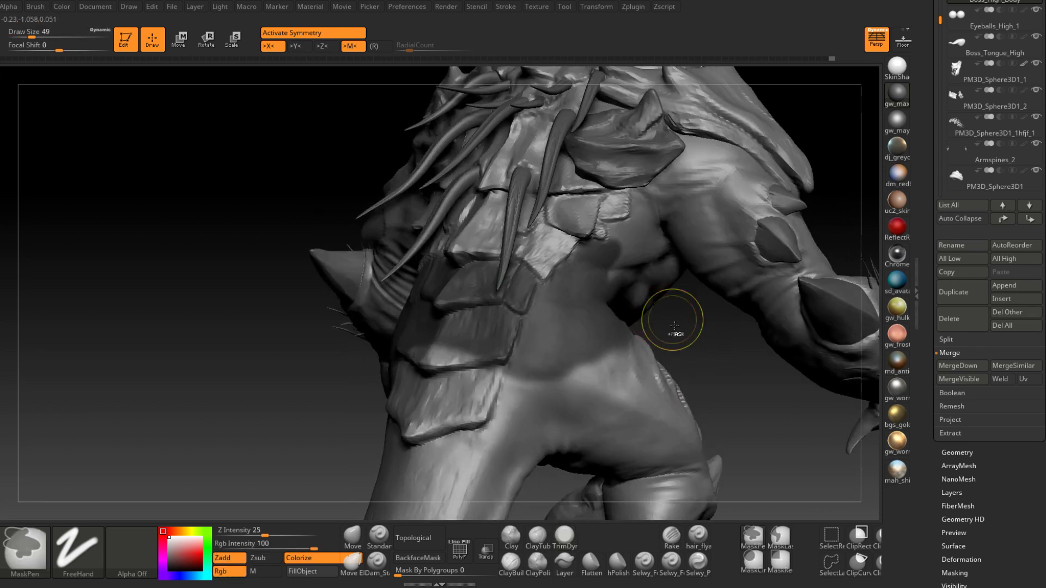
left_click(687, 348, "ctrl")
right_click_drag(607, 334, 598, 302)
Step: Pull the second side plate's lower edge out over the masked flank using the Move brush, reducing the draw size to 35
left_click(352, 536)
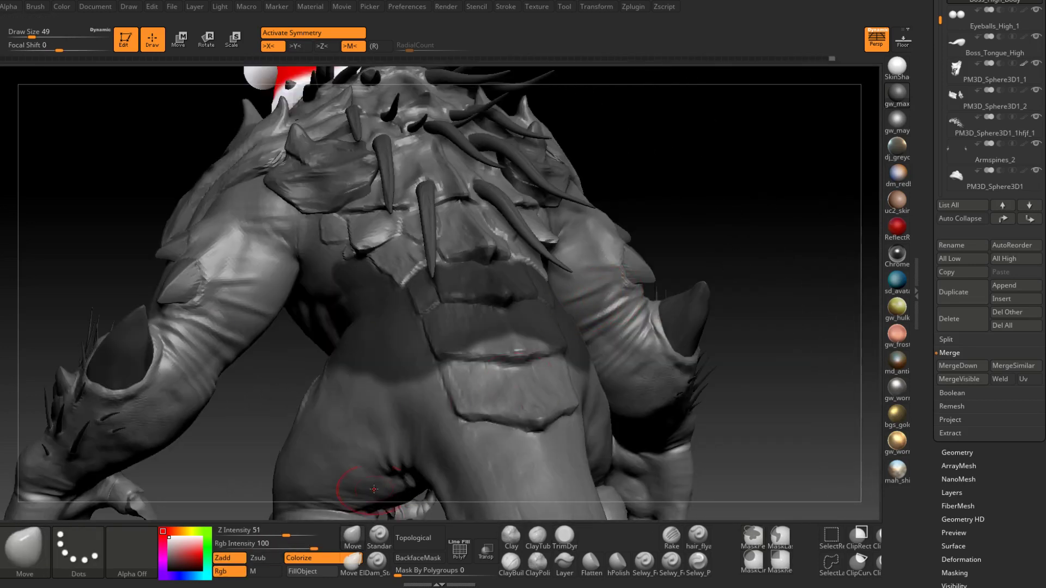
right_click(549, 283)
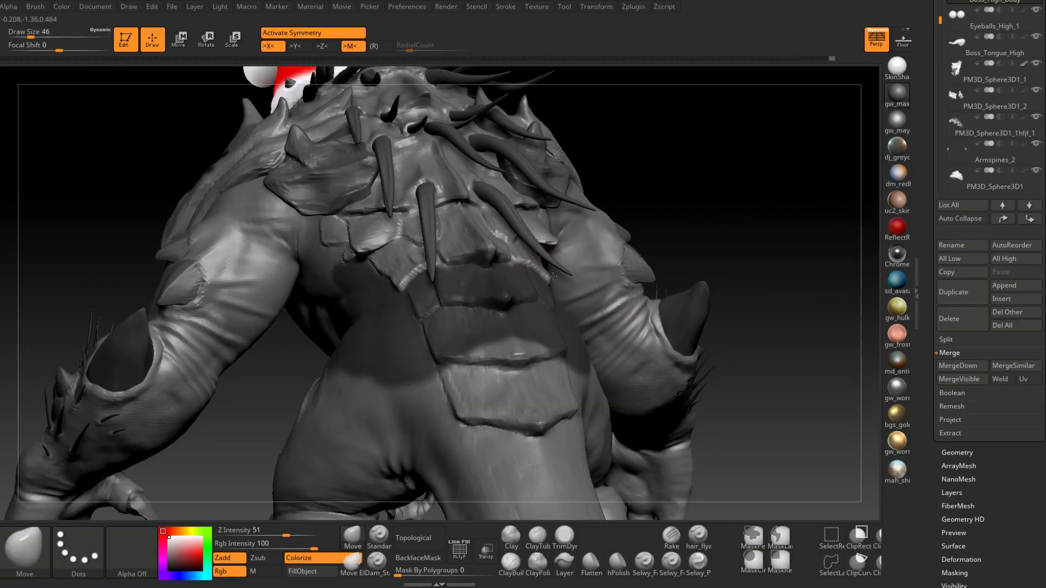
mouse_move(547, 280)
right_mouse_down()
mouse_move(429, 292)
mouse_move(478, 326)
right_mouse_up()
right_click(479, 326)
left_click_drag(479, 326, 476, 326)
right_click_drag(484, 348, 477, 324)
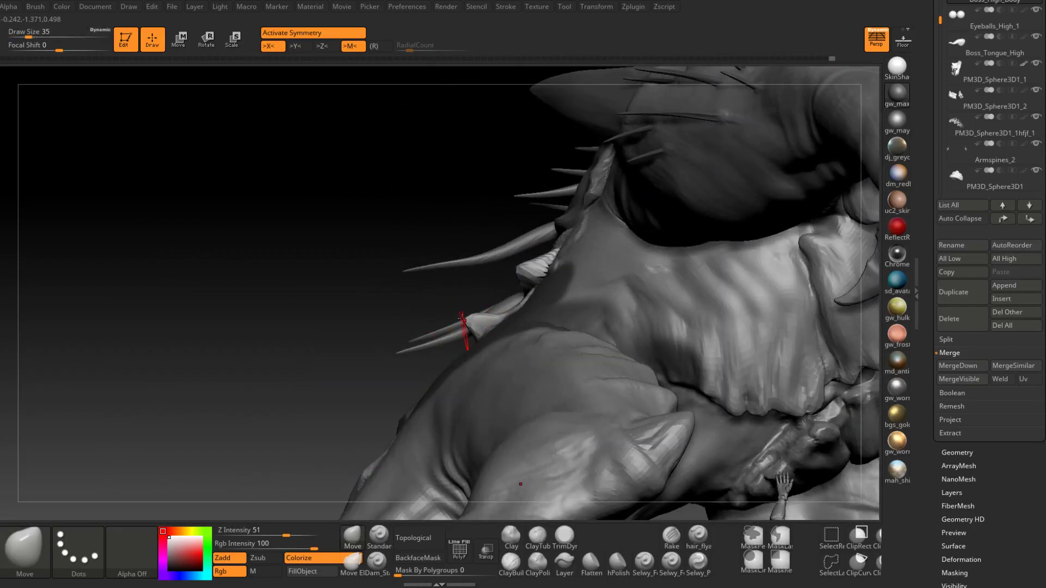
mouse_move(469, 320)
right_mouse_down()
mouse_move(436, 316)
mouse_move(425, 328)
mouse_move(349, 302)
mouse_move(387, 337)
mouse_move(443, 332)
right_mouse_up()
key("space")
left_click_drag(445, 322, 440, 323)
Step: Smooth the second side plate's inner edge and surface at draw size 33
mouse_move(440, 338)
right_mouse_down()
mouse_move(444, 372)
mouse_move(462, 355)
mouse_move(526, 378)
mouse_move(519, 368)
mouse_move(550, 370)
mouse_move(586, 297)
right_mouse_up()
key("space")
key("shift")
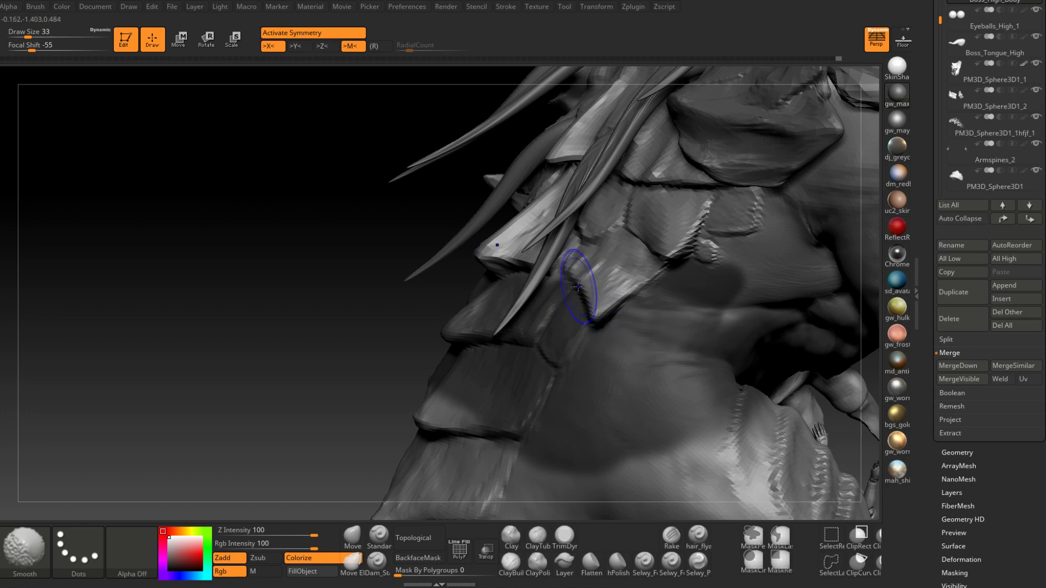
right_click_drag(598, 333, 614, 303)
left_click_drag(614, 304, 635, 299, "shift")
mouse_move(635, 299)
right_mouse_down()
mouse_move(611, 322)
mouse_move(601, 310)
right_mouse_up()
Step: Refine the second side plate's lower tip using the Move brush at draw size 29 and clear the mask
key("space")
left_click_drag(600, 310, 603, 311)
mouse_move(571, 295)
right_mouse_down()
mouse_move(591, 297)
mouse_move(579, 300)
mouse_move(593, 325)
right_mouse_up()
key("s")
left_click_drag(593, 325, 587, 332)
key("space")
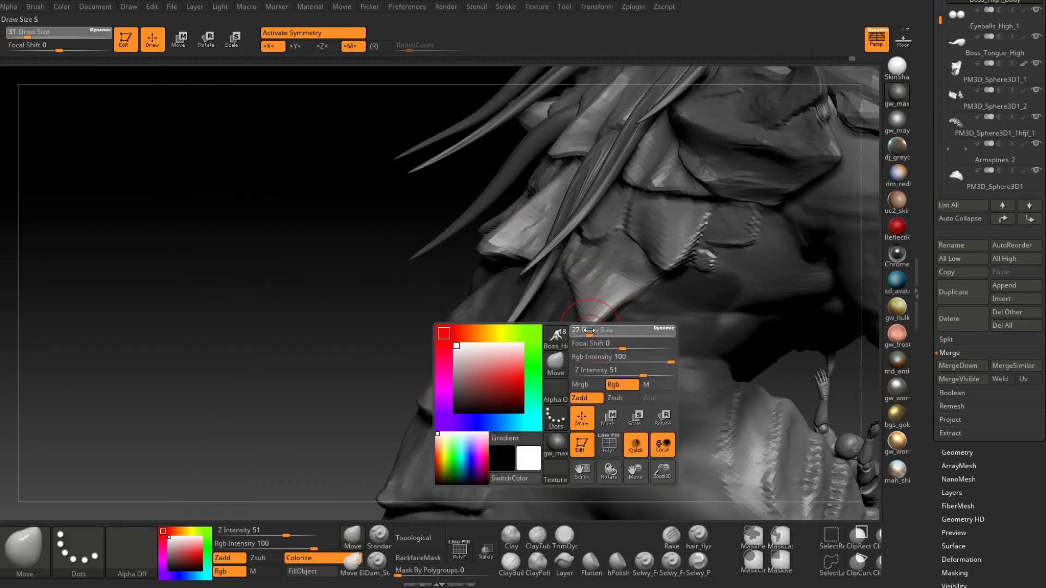
mouse_move(585, 333)
right_mouse_down()
mouse_move(611, 309)
mouse_move(620, 320)
mouse_move(634, 343)
mouse_move(603, 355)
right_mouse_up()
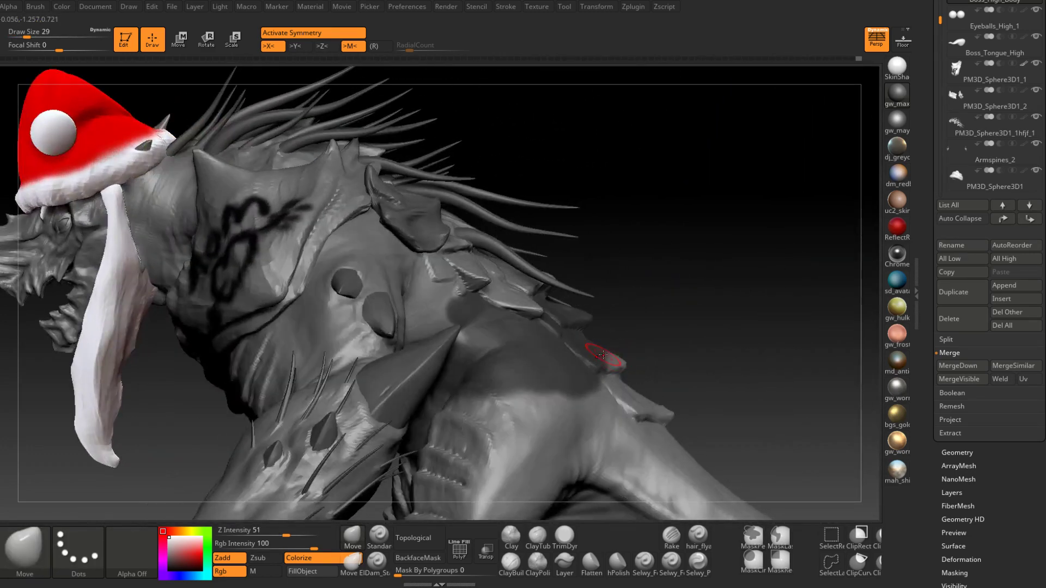
mouse_move(644, 321)
right_mouse_down()
mouse_move(577, 358)
mouse_move(561, 408)
right_mouse_up()
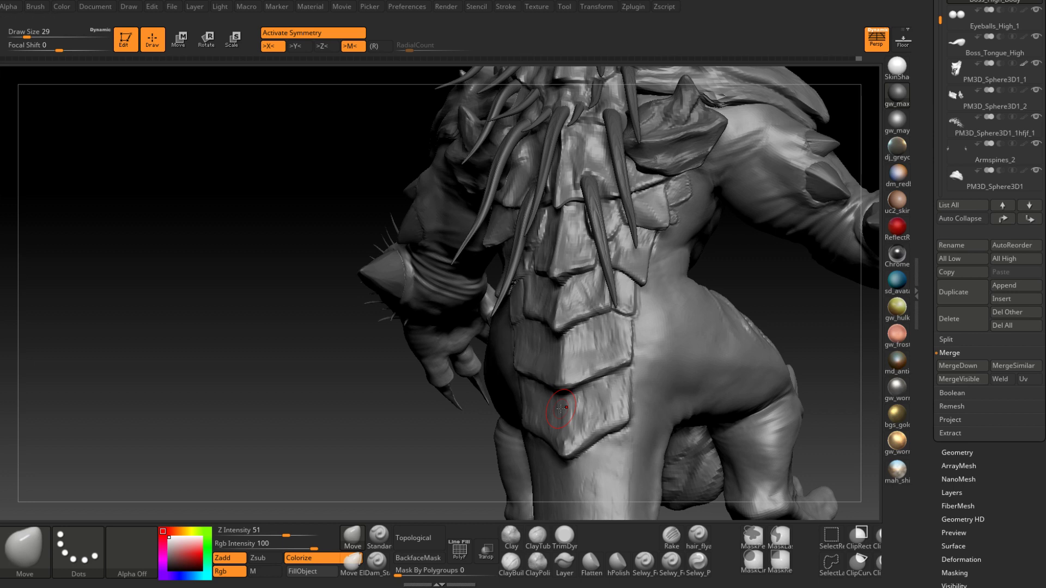
right_click_drag(740, 270, 546, 427)
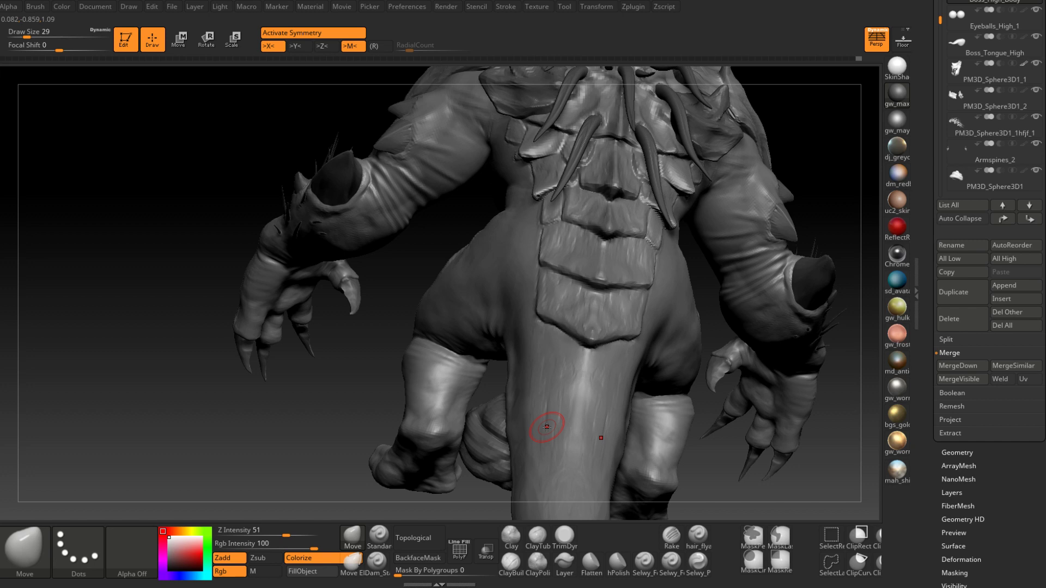
Step: Build up the second side plate's surface toward its lower tip using ClayBuildup at draw size 23
mouse_move(546, 427)
right_mouse_down()
mouse_move(603, 329)
mouse_move(646, 310)
mouse_move(610, 329)
mouse_move(602, 414)
right_mouse_up()
left_click(511, 563)
right_click_drag(612, 291, 580, 294)
key("bracketleft")
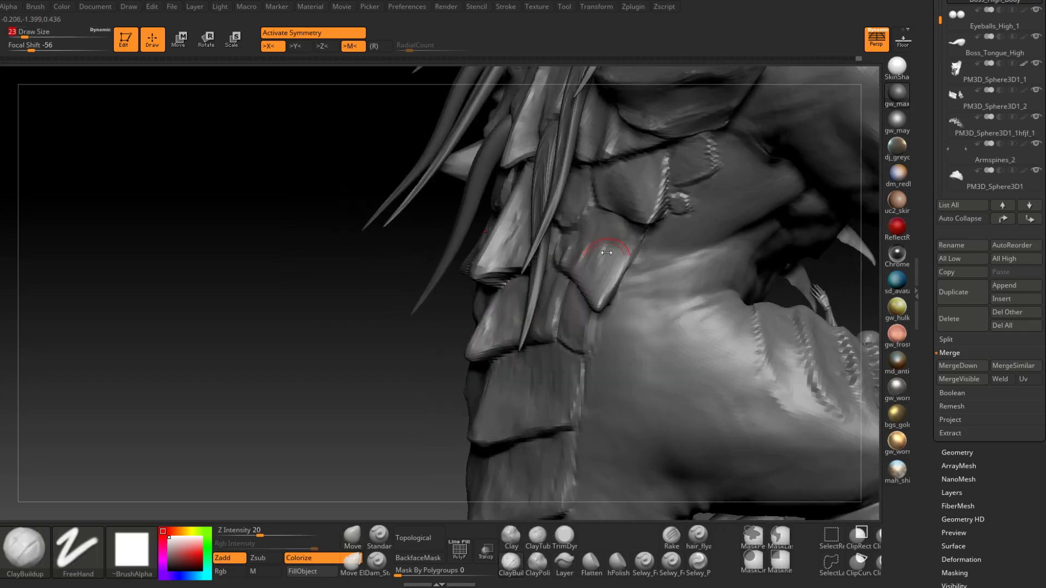
left_click_drag(620, 231, 607, 276)
right_click_drag(613, 267, 752, 297)
left_click_drag(606, 232, 593, 281)
right_click_drag(681, 267, 594, 241)
mouse_move(595, 241)
left_mouse_down()
mouse_move(585, 266)
mouse_move(622, 242)
left_mouse_up()
mouse_move(624, 252)
right_mouse_down()
mouse_move(609, 253)
mouse_move(648, 273)
mouse_move(691, 256)
mouse_move(591, 406)
right_mouse_up()
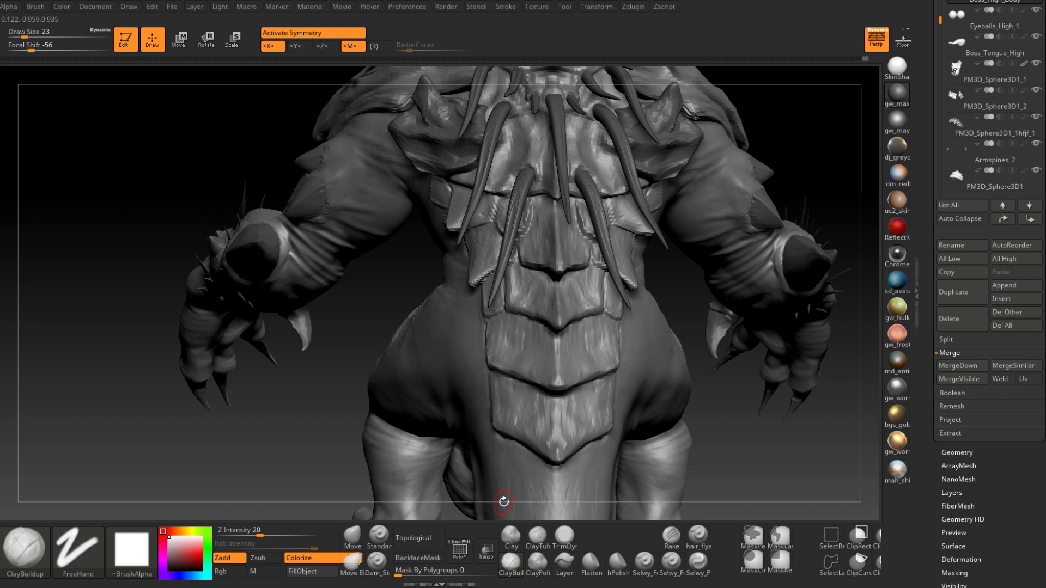
Step: Mask the flank and neighbouring plates around the small third side plate
mouse_move(503, 501)
left_mouse_down()
mouse_move(625, 256)
mouse_move(572, 325)
mouse_move(548, 327)
mouse_move(586, 314)
mouse_move(591, 327)
left_mouse_up()
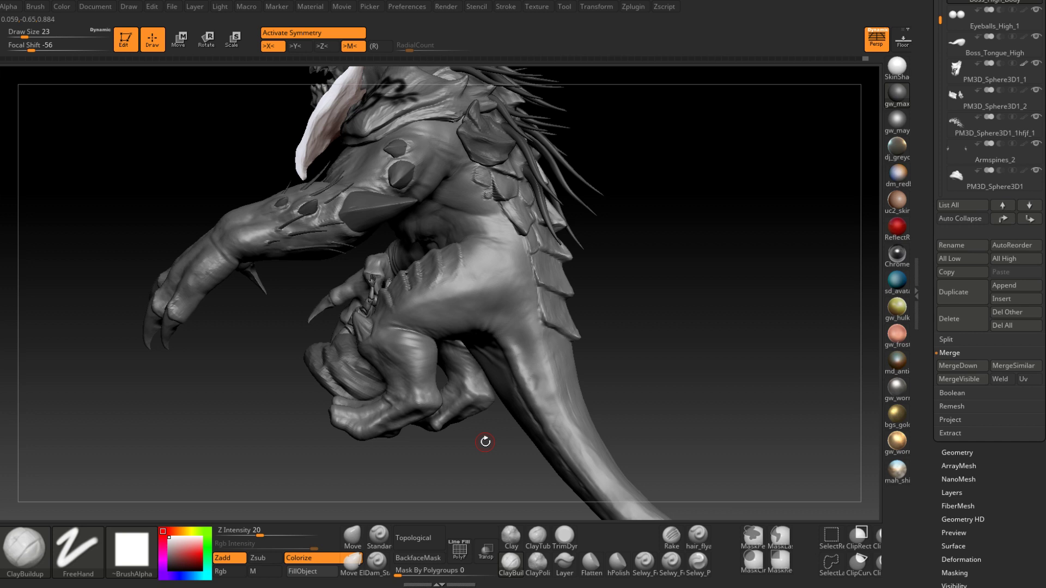
mouse_move(485, 442)
left_mouse_down()
mouse_move(528, 328)
mouse_move(532, 297)
mouse_move(512, 318)
mouse_move(517, 294)
mouse_move(555, 327)
mouse_move(570, 310)
left_mouse_up()
scroll(542, 285, "up", 5)
mouse_move(578, 263)
left_mouse_down("ctrl")
mouse_move(594, 272)
mouse_move(550, 343)
mouse_move(425, 343)
mouse_move(593, 365)
mouse_move(508, 331)
mouse_move(616, 381)
mouse_move(430, 420)
mouse_move(626, 327)
mouse_move(653, 403)
mouse_move(691, 381)
mouse_move(708, 272)
mouse_move(605, 202)
mouse_move(592, 206)
mouse_move(611, 177)
left_mouse_up("ctrl")
mouse_move(525, 256)
right_mouse_down()
mouse_move(567, 211)
mouse_move(523, 213)
right_mouse_up()
mouse_move(523, 207)
left_mouse_down("ctrl")
mouse_move(572, 221)
mouse_move(600, 180)
mouse_move(536, 164)
mouse_move(542, 198)
left_mouse_up("ctrl")
mouse_move(542, 197)
right_mouse_down()
mouse_move(583, 205)
mouse_move(534, 229)
right_mouse_up()
right_click_drag(545, 275, 547, 237, "ctrl")
mouse_move(525, 283)
right_mouse_down()
mouse_move(578, 299)
mouse_move(508, 278)
right_mouse_up()
Step: Pull the third side plate's lower edge outward from the masked flank using the Move brush at draw size 31
key("b")
key("m")
key("v")
mouse_move(404, 455)
right_mouse_down()
mouse_move(574, 252)
mouse_move(569, 239)
mouse_move(586, 238)
mouse_move(544, 245)
mouse_move(577, 227)
mouse_move(591, 243)
mouse_move(620, 234)
mouse_move(571, 297)
right_mouse_up()
key("bracketright")
key("bracketright")
key("bracketright")
key("bracketright")
key("bracketleft")
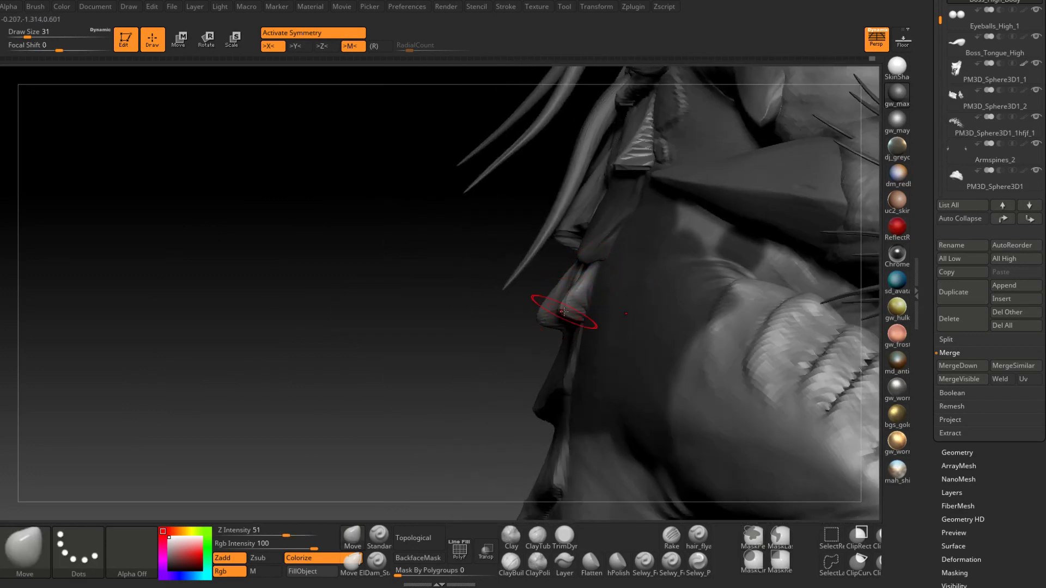
mouse_move(555, 316)
right_mouse_down()
mouse_move(376, 300)
mouse_move(567, 303)
mouse_move(568, 321)
mouse_move(568, 287)
mouse_move(575, 300)
mouse_move(561, 355)
mouse_move(541, 318)
mouse_move(597, 311)
mouse_move(589, 300)
mouse_move(580, 308)
mouse_move(595, 298)
mouse_move(610, 304)
mouse_move(569, 344)
right_mouse_up()
key("space")
key("ctrl")
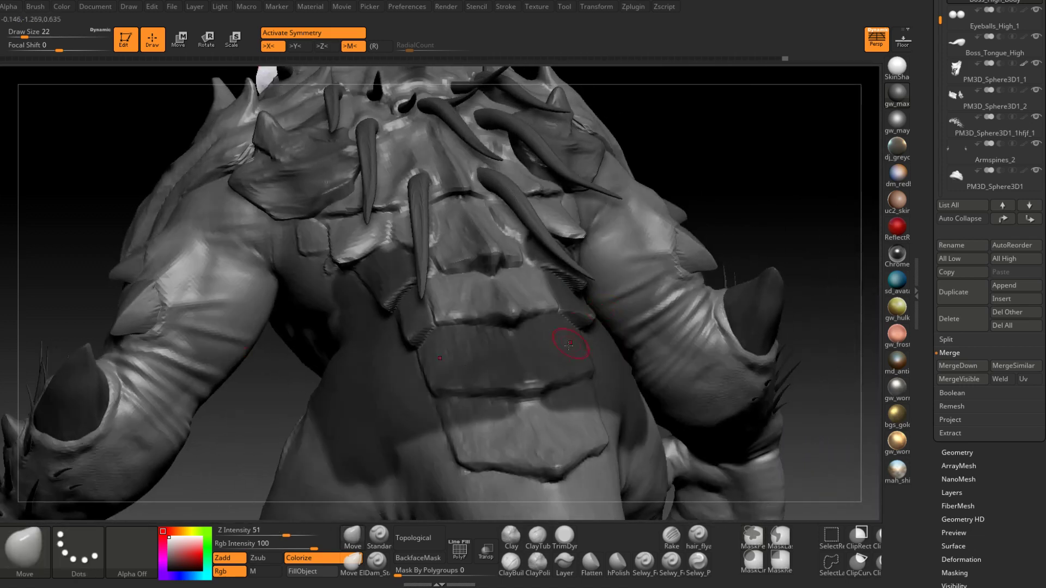
Step: Refine the outer corner where the third side plate joins the central back plate using the Move brush, and clear the mask
right_click_drag(401, 471, 526, 381)
key("space")
left_click(558, 305)
mouse_move(558, 305)
right_mouse_down()
mouse_move(490, 304)
mouse_move(555, 309)
mouse_move(573, 342)
mouse_move(543, 322)
mouse_move(529, 326)
mouse_move(543, 320)
right_mouse_up()
key("space")
left_click_drag(544, 320, 542, 319)
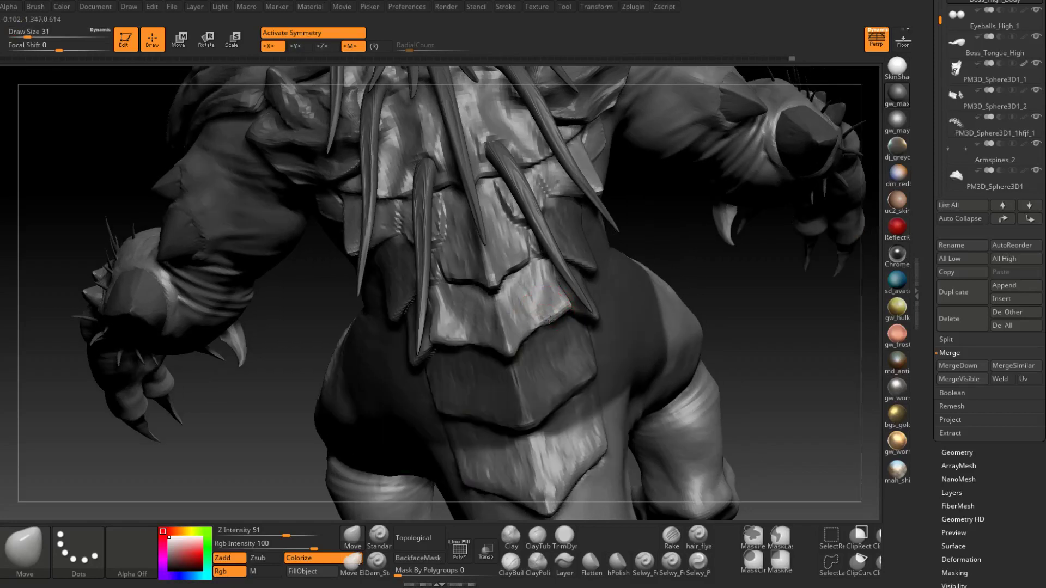
mouse_move(531, 331)
right_mouse_down()
mouse_move(556, 345)
mouse_move(599, 303)
right_mouse_up()
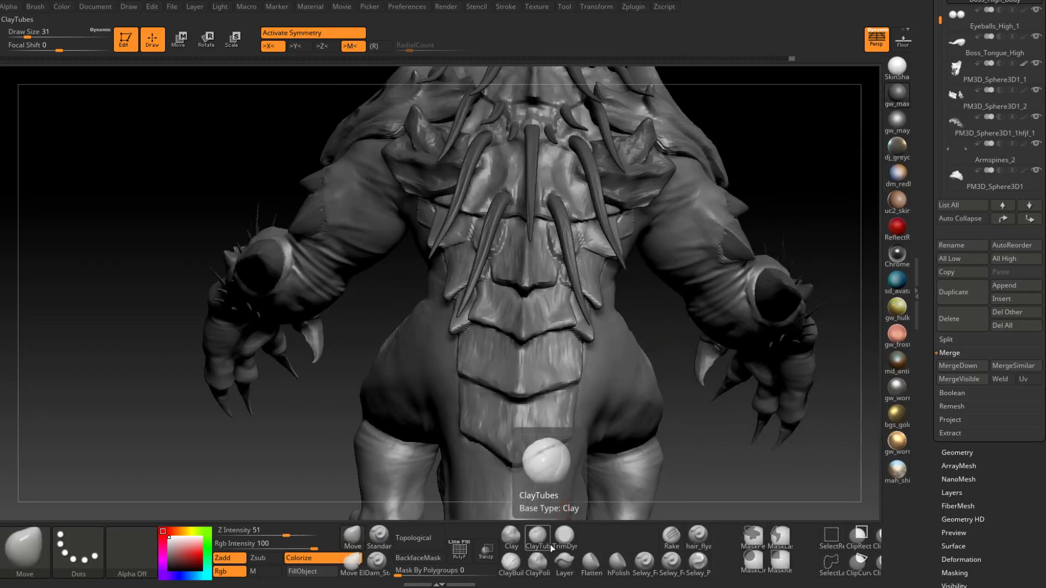
right_click_drag(555, 490, 526, 502)
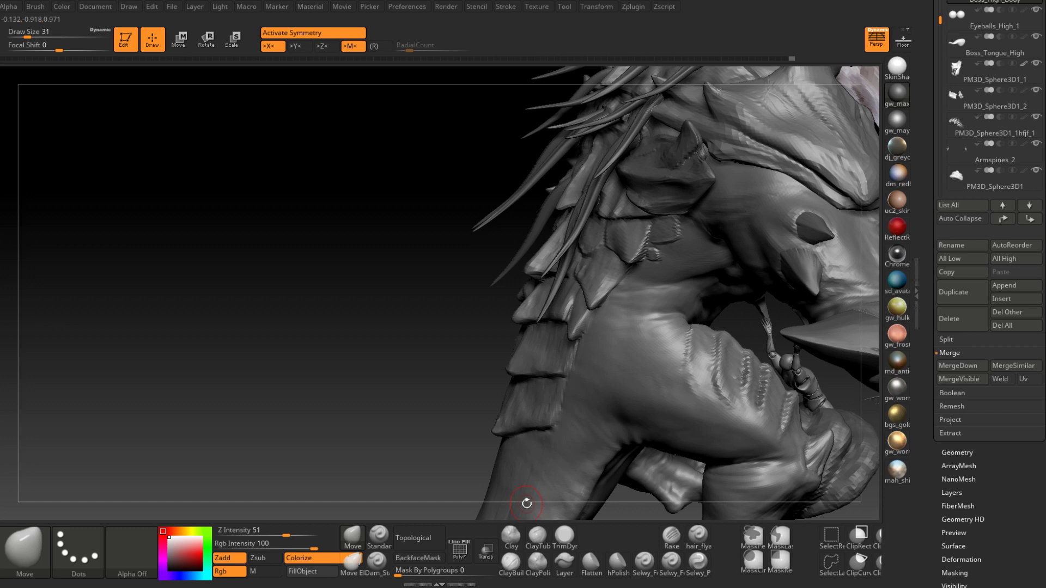
mouse_move(526, 502)
right_mouse_down()
mouse_move(601, 306)
mouse_move(628, 306)
mouse_move(599, 416)
right_mouse_up()
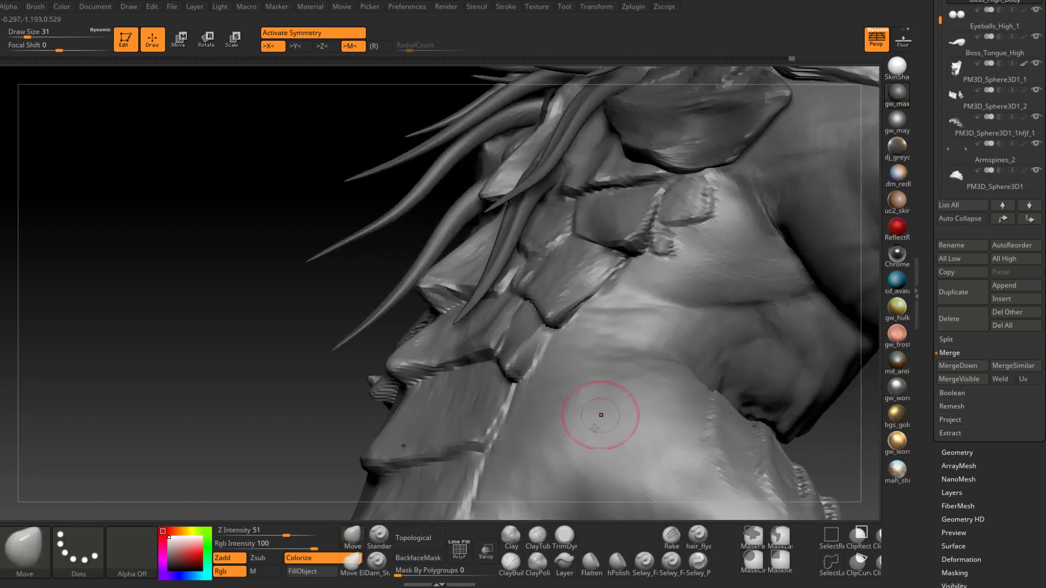
Step: Build up the small side plates beside the central back plates using ClayBuildup at draw size 22
left_click(509, 561)
mouse_move(584, 306)
right_mouse_down()
mouse_move(584, 320)
mouse_move(597, 294)
right_mouse_up()
key("space")
left_click_drag(598, 295, 592, 295)
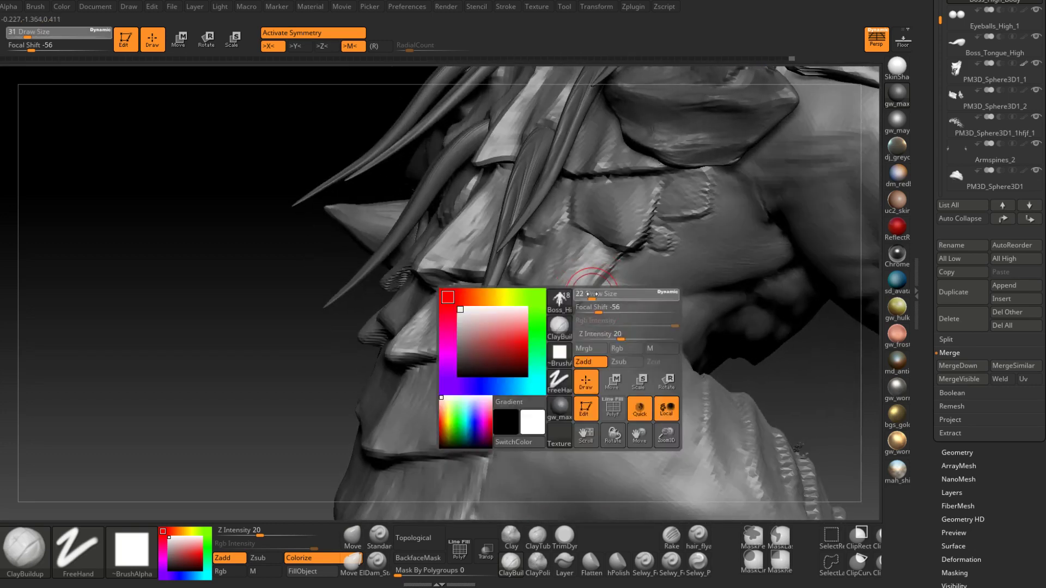
right_click_drag(566, 303, 597, 280)
key("space")
mouse_move(589, 278)
left_mouse_down()
mouse_move(615, 256)
mouse_move(578, 288)
mouse_move(589, 266)
left_mouse_up()
right_click_drag(588, 267, 619, 279)
mouse_move(586, 277)
left_mouse_down()
mouse_move(567, 297)
mouse_move(594, 243)
left_mouse_up()
Step: Flatten the built-up side plates into harder planes along the flank using the TrimDynamic brush
key("b")
key("t")
key("d")
left_click_drag(572, 283, 585, 271)
right_click_drag(584, 270, 571, 289)
key("space")
left_click_drag(571, 289, 553, 304)
mouse_move(552, 304)
right_mouse_down()
mouse_move(581, 277)
mouse_move(555, 299)
mouse_move(590, 287)
right_mouse_up()
Step: Sharpen the seams and edges of the side plates using Dam_Standard, reducing the draw size to 11
left_click(376, 561)
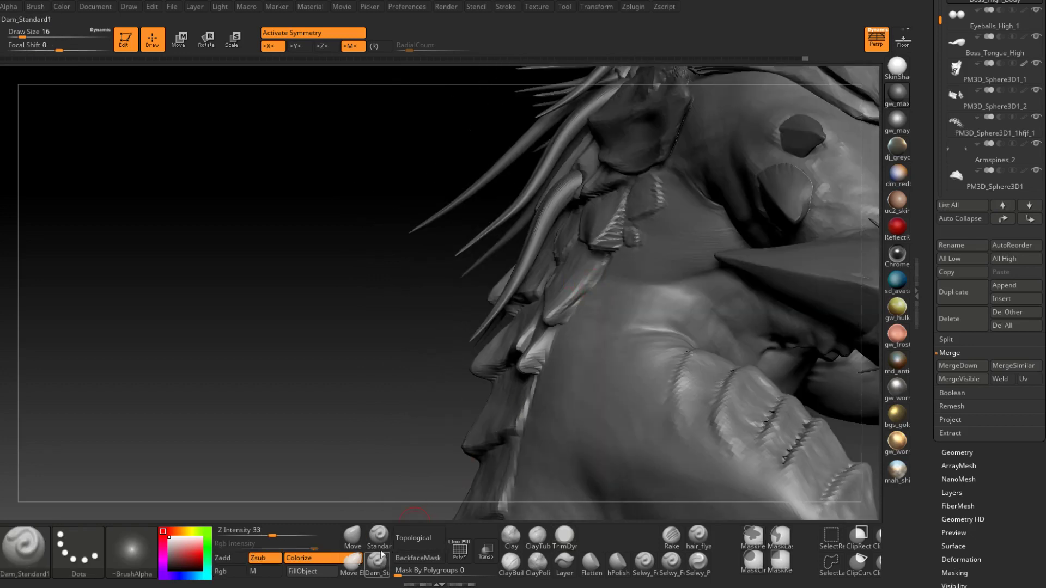
mouse_move(534, 327)
right_mouse_down()
mouse_move(589, 328)
mouse_move(596, 287)
mouse_move(566, 452)
mouse_move(601, 469)
mouse_move(630, 275)
right_mouse_up()
key("ctrl")
mouse_move(536, 290)
right_mouse_down()
mouse_move(577, 299)
mouse_move(567, 335)
mouse_move(542, 326)
mouse_move(432, 373)
mouse_move(479, 343)
right_mouse_up()
mouse_move(544, 401)
right_mouse_down("ctrl")
mouse_move(609, 379)
mouse_move(569, 360)
mouse_move(572, 376)
mouse_move(590, 369)
mouse_move(553, 388)
mouse_move(581, 357)
mouse_move(531, 348)
mouse_move(560, 337)
mouse_move(562, 324)
mouse_move(632, 381)
mouse_move(652, 420)
mouse_move(635, 328)
mouse_move(609, 337)
mouse_move(626, 308)
mouse_move(602, 354)
mouse_move(599, 397)
right_mouse_up("ctrl")
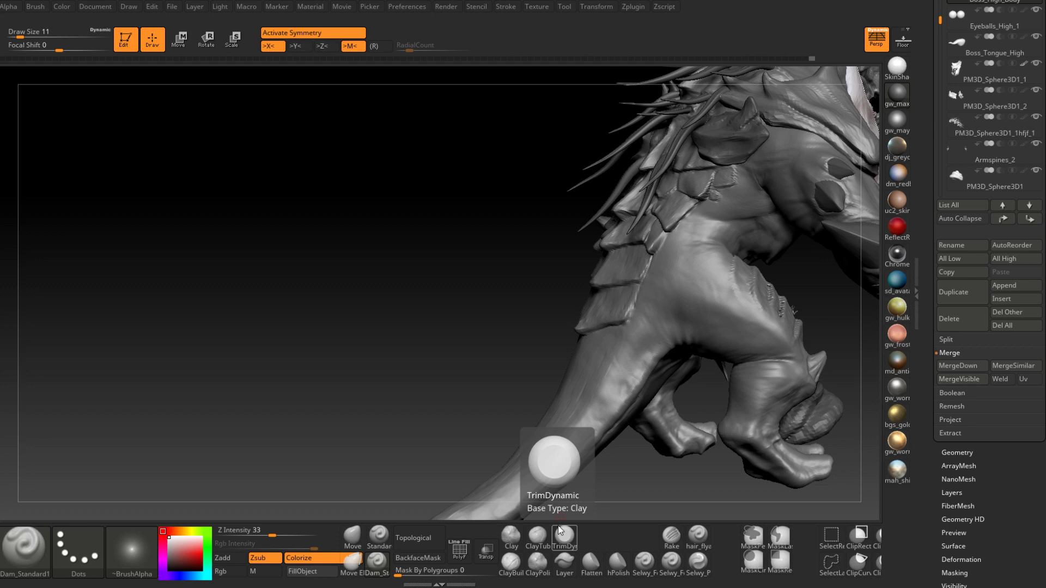
Step: Append a sphere as a new subtool and scale it down to a small ball
right_click_drag(523, 403, 614, 332)
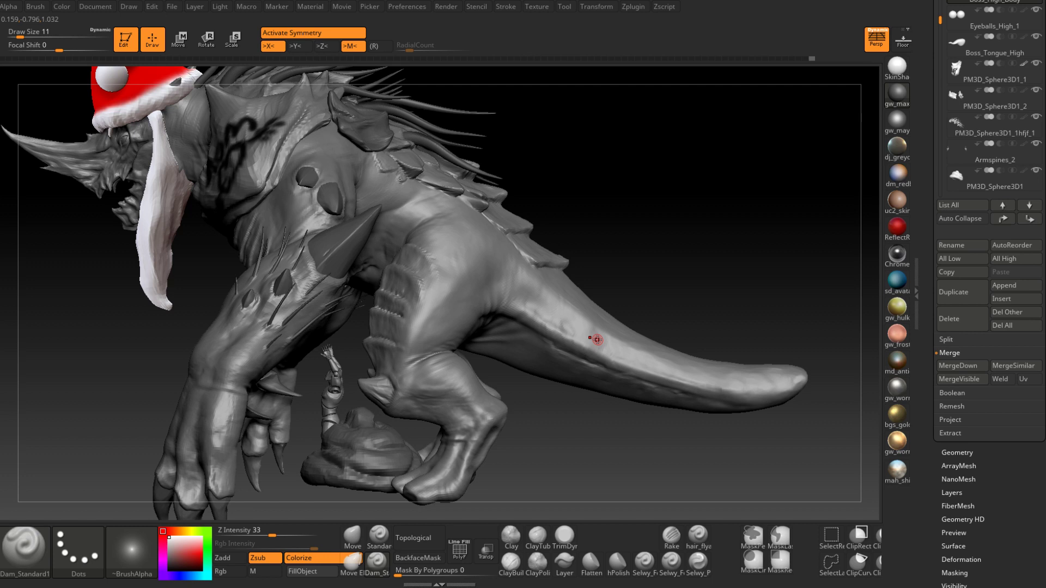
right_click_drag(598, 340, 553, 404)
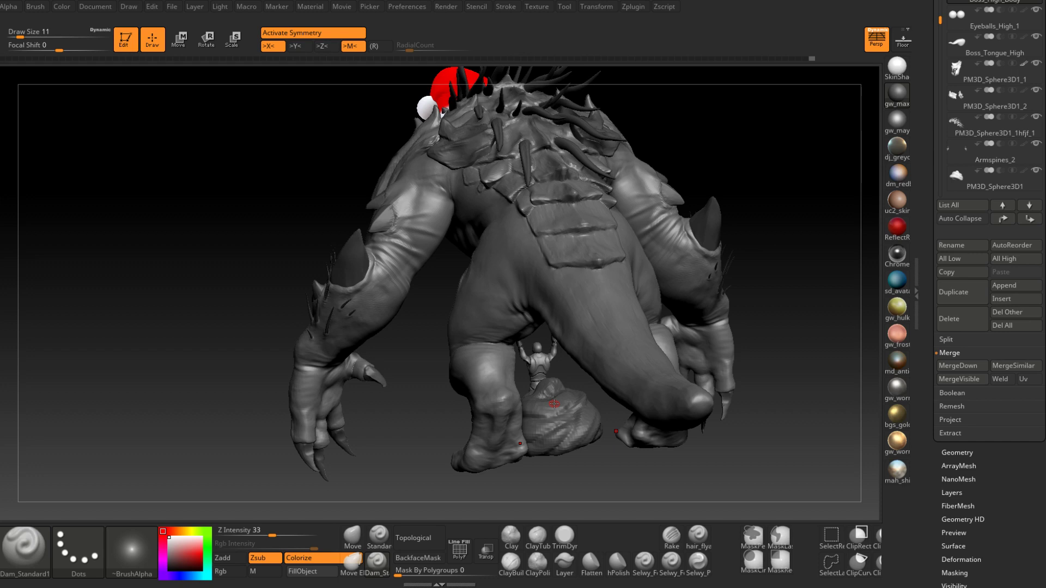
mouse_move(554, 404)
right_mouse_down()
mouse_move(632, 285)
mouse_move(567, 313)
mouse_move(574, 294)
right_mouse_up()
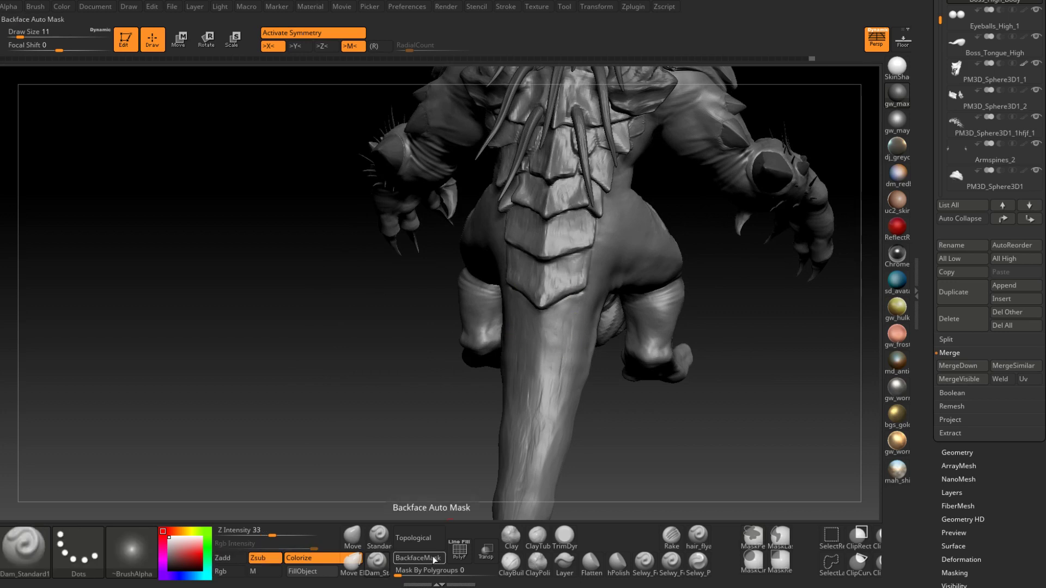
right_click_drag(468, 414, 520, 484)
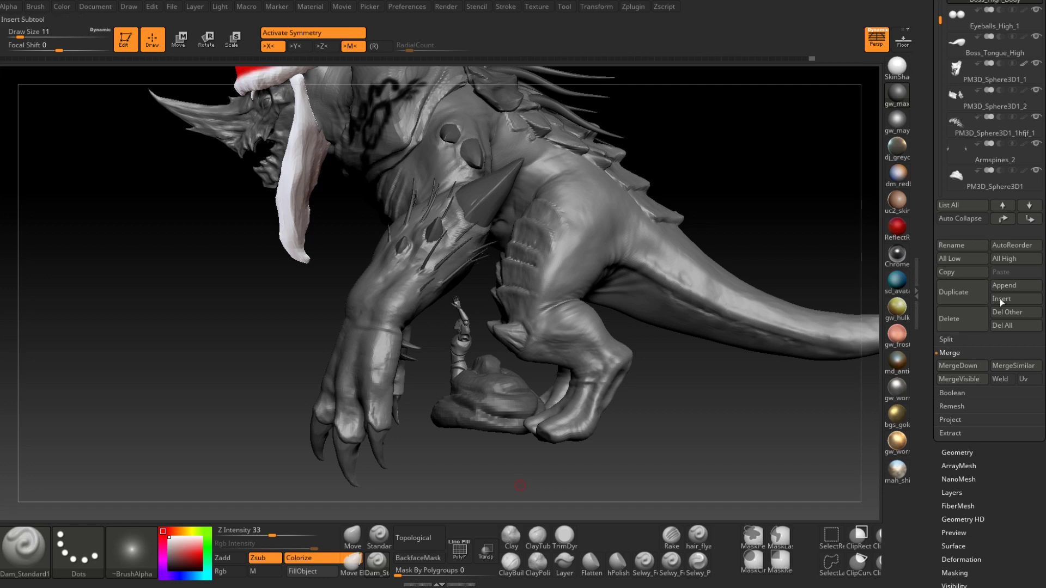
left_click(1012, 289)
left_click(576, 308)
right_click_drag(669, 345, 597, 316, "ctrl")
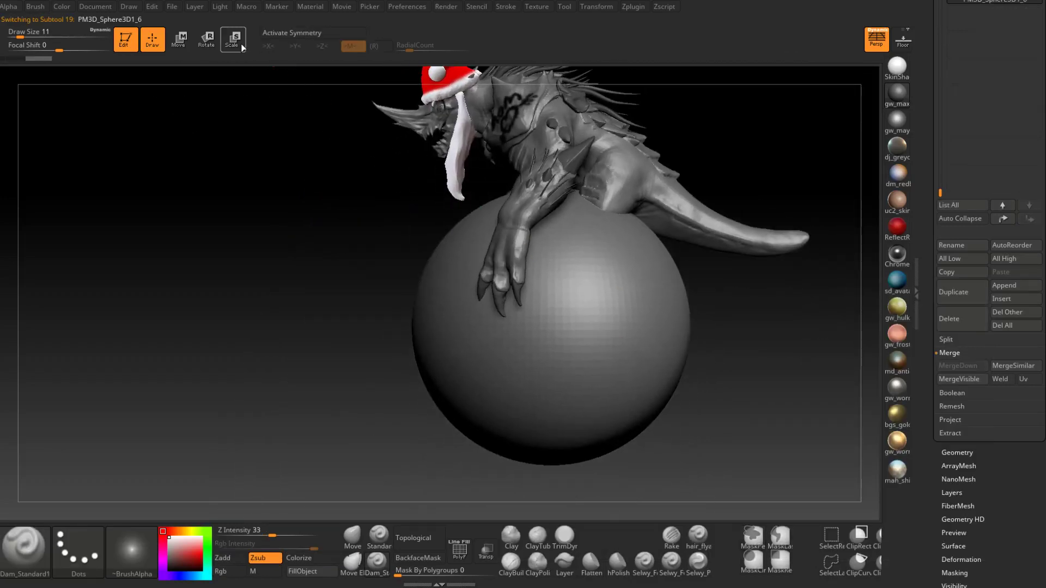
left_click(233, 39)
left_click_drag(549, 325, 544, 415)
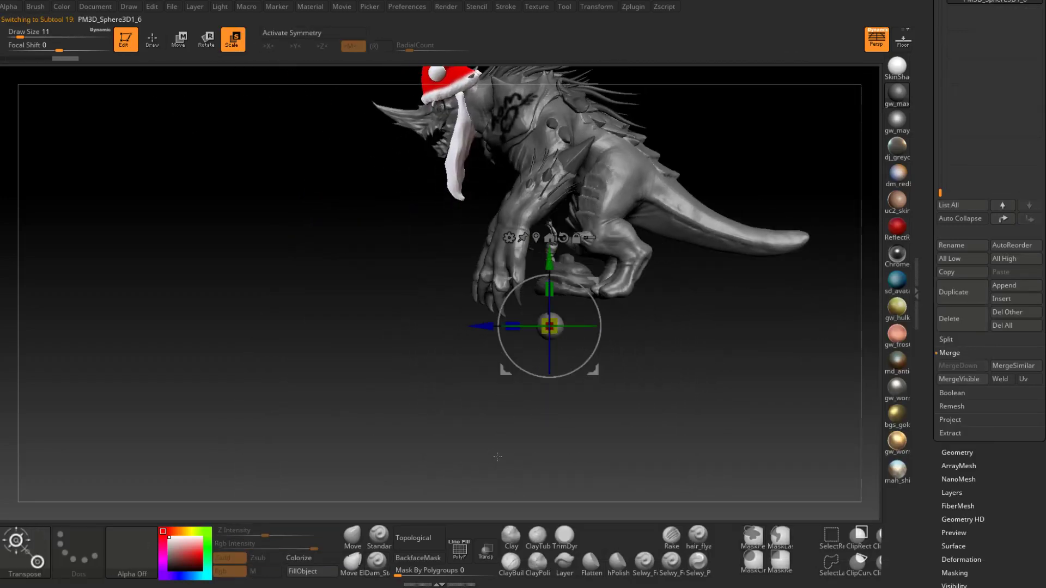
Step: Position the small sphere at the front of the creature's knee and scale it to fit the joint
right_click_drag(617, 294, 590, 281)
left_click_drag(589, 281, 660, 206)
left_click_drag(628, 329, 572, 469)
left_click_drag(558, 267, 574, 257)
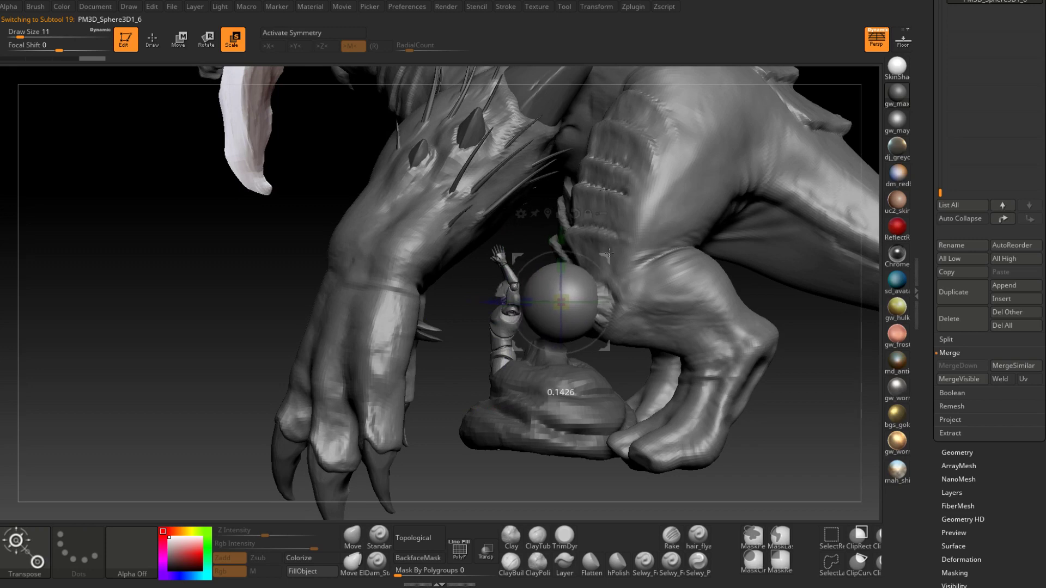
mouse_move(626, 252)
right_mouse_down()
mouse_move(728, 285)
mouse_move(655, 443)
right_mouse_up()
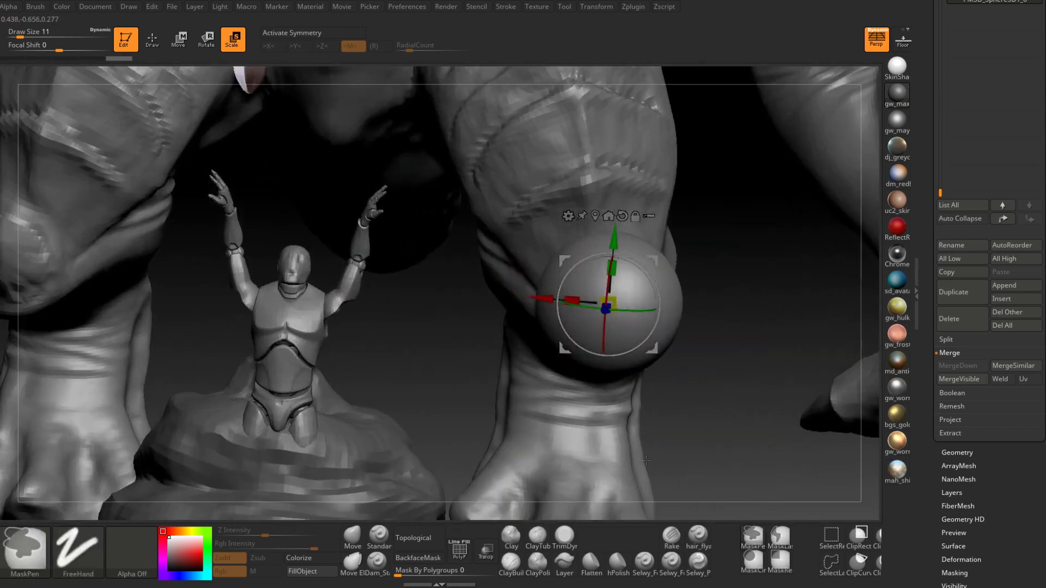
Step: Trim the knee sphere into a faceted, tapered block using TrimDynamic at draw size 51
key("q")
mouse_move(603, 465)
right_mouse_down("ctrl")
mouse_move(644, 350)
mouse_move(610, 308)
mouse_move(602, 316)
right_mouse_up("ctrl")
key("space")
left_click_drag(630, 313, 646, 313)
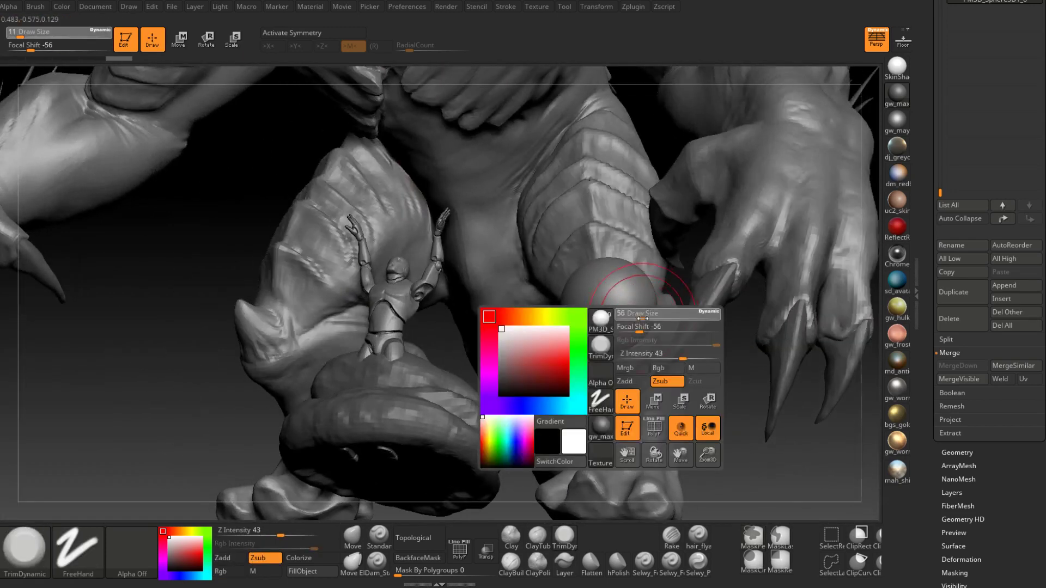
right_click_drag(624, 320, 597, 300)
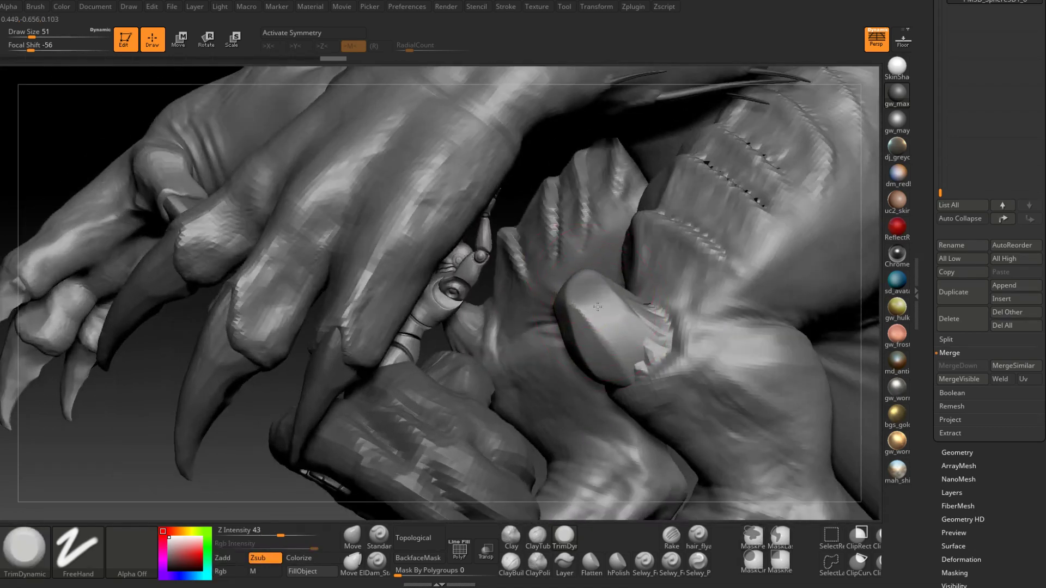
right_click_drag(599, 336, 592, 282)
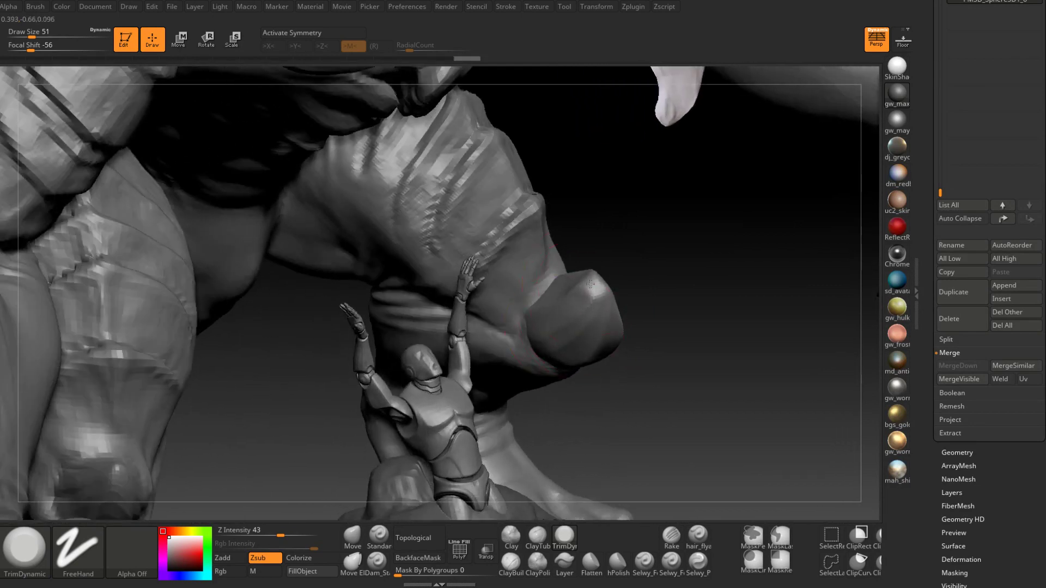
Step: Refine the facets of the knee piece using TrimDynamic at draw size 33
mouse_move(567, 327)
right_mouse_down()
mouse_move(543, 386)
mouse_move(578, 380)
mouse_move(641, 326)
mouse_move(672, 348)
mouse_move(673, 283)
mouse_move(639, 287)
mouse_move(653, 278)
mouse_move(637, 288)
mouse_move(644, 297)
mouse_move(563, 303)
mouse_move(672, 365)
mouse_move(641, 264)
mouse_move(628, 349)
mouse_move(636, 322)
mouse_move(675, 305)
mouse_move(651, 326)
right_mouse_up()
key("space")
key("space")
left_click_drag(646, 318, 634, 291)
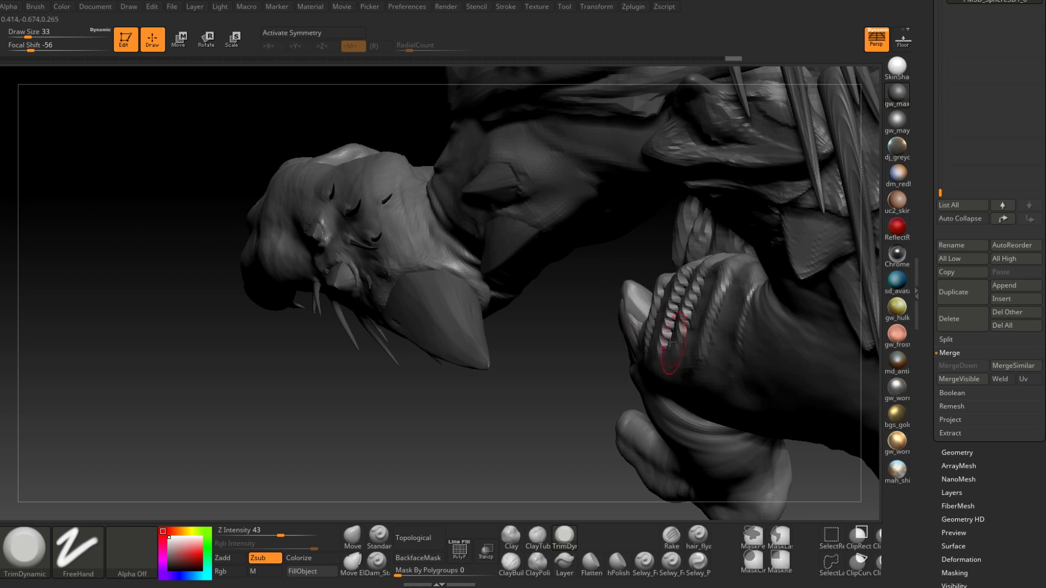
mouse_move(671, 342)
right_mouse_down()
mouse_move(693, 341)
mouse_move(681, 333)
right_mouse_up()
Step: Pull the knee piece into a pointed spike shape using the Move brush
left_click(353, 537)
key("space")
left_click_drag(666, 350, 693, 350)
right_click_drag(676, 311, 662, 354)
key("bracketleft")
right_click_drag(595, 357, 715, 335)
key("space")
left_click_drag(716, 336, 715, 328)
mouse_move(718, 328)
right_mouse_down()
mouse_move(683, 312)
mouse_move(699, 332)
mouse_move(693, 359)
mouse_move(667, 379)
mouse_move(671, 338)
mouse_move(633, 254)
mouse_move(640, 269)
right_mouse_up()
key("space")
Step: Select the body subtool and smooth the skin around the knee spike's base with transparency on, at draw size 31
left_click(671, 338, "alt")
key("shift")
key("shift")
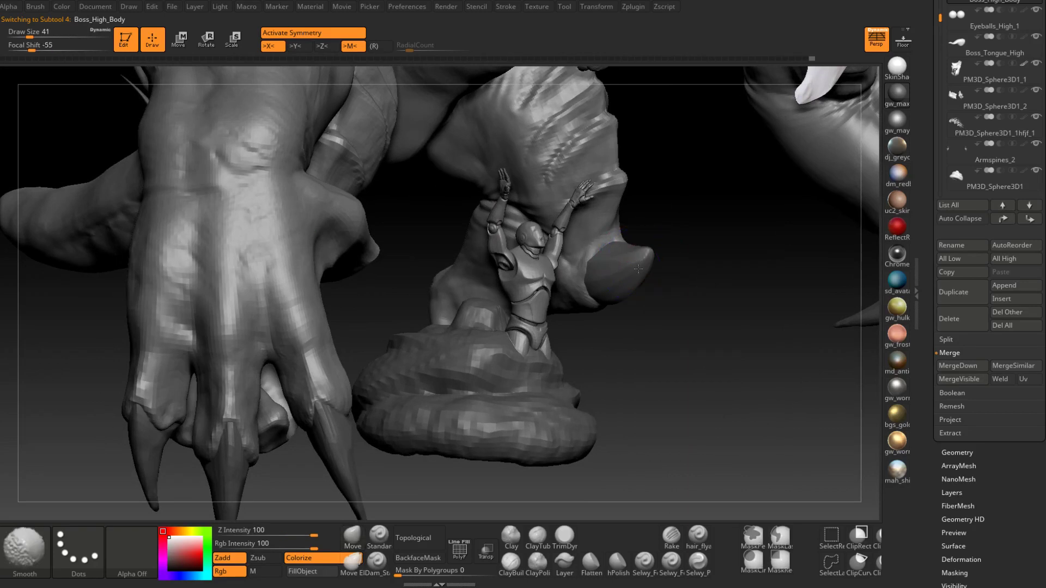
key("shift+t")
mouse_move(613, 261)
right_mouse_down()
mouse_move(635, 311)
mouse_move(620, 235)
mouse_move(619, 297)
right_mouse_up()
key("space")
left_click_drag(619, 297, 614, 297)
right_click_drag(614, 297, 628, 315)
key("shift")
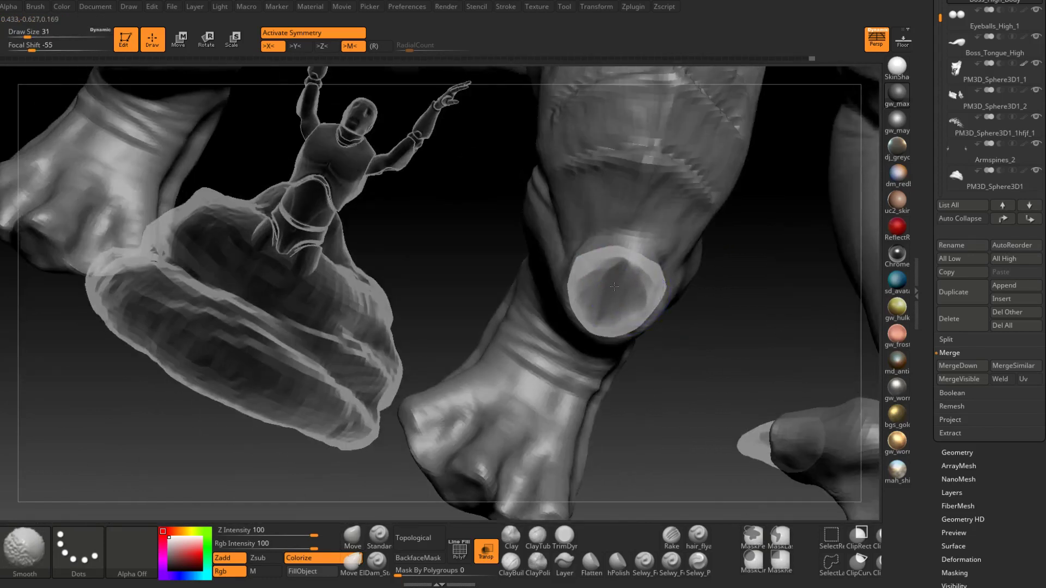
right_click_drag(620, 280, 624, 289)
mouse_move(635, 327)
right_mouse_down()
mouse_move(591, 407)
mouse_move(601, 316)
mouse_move(599, 338)
right_mouse_up()
key("shift+t")
Step: Build up a skin rim on the body around the knee spike's base using ClayBuildup at draw sizes 23 and 18
left_click(510, 564)
key("space")
left_click_drag(597, 338, 583, 332)
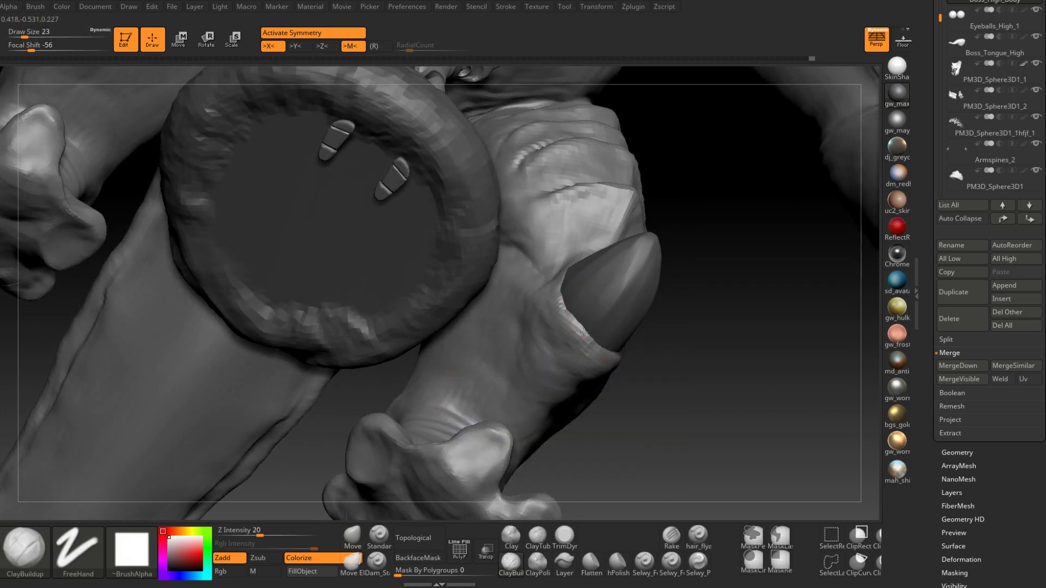
mouse_move(581, 342)
right_mouse_down()
mouse_move(653, 360)
mouse_move(693, 345)
mouse_move(693, 354)
mouse_move(699, 292)
right_mouse_up()
key("[")
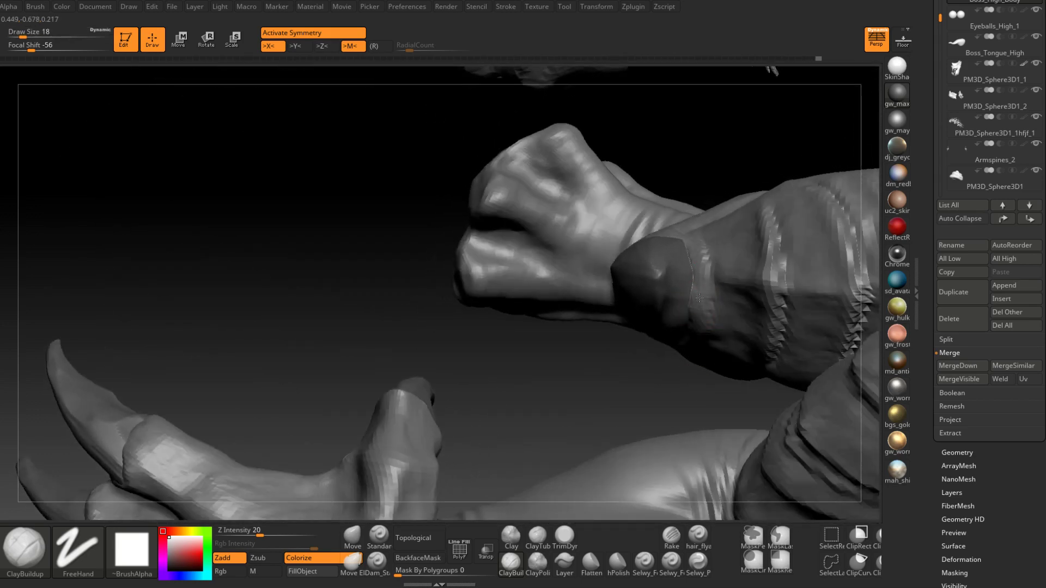
Step: Save the creature tool to disk, overwriting the existing file
right_click_drag(693, 240, 774, 302)
right_click_drag(780, 261, 787, 169)
right_click_drag(670, 460, 630, 329)
right_click_drag(633, 368, 654, 293, "alt")
right_click_drag(673, 344, 656, 334)
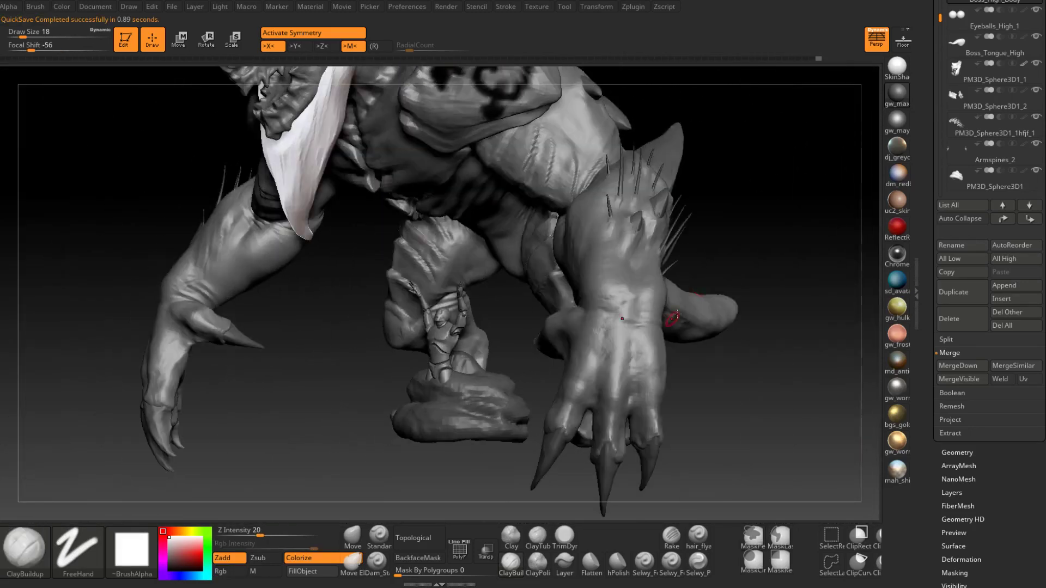
scroll(1013, 109, "up", 5)
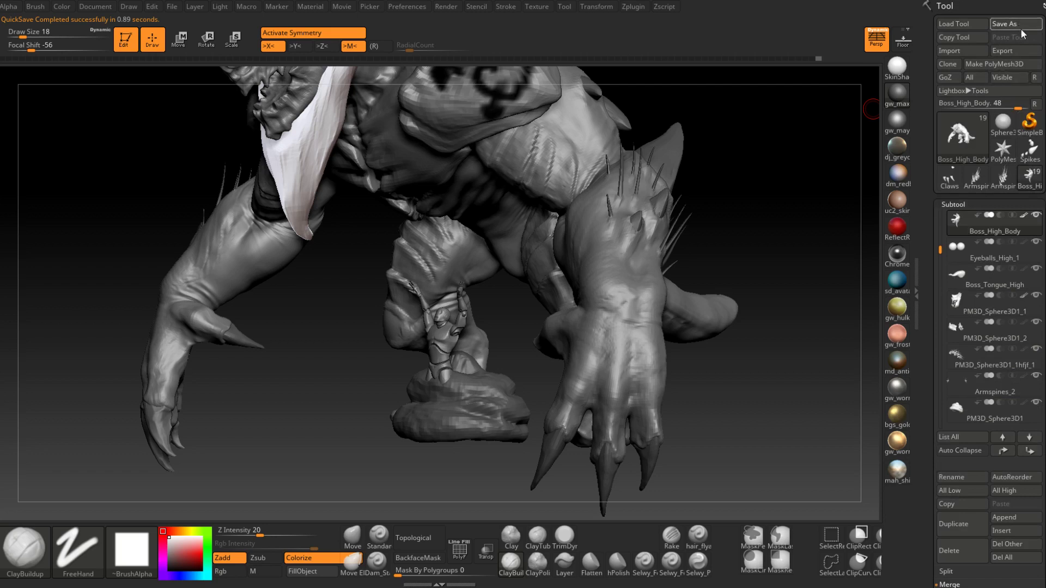
left_click(1020, 28)
left_click(427, 264)
left_click(566, 295)
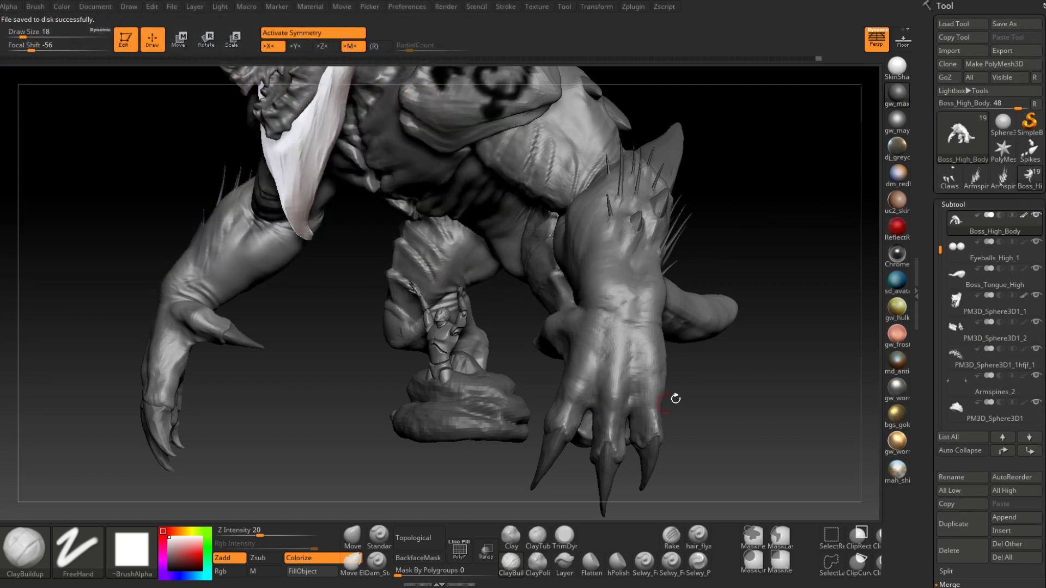
Step: Build up and smooth the knee and lower leg behind the knee spike using ClayBuildup at draw sizes 104 and 23
mouse_move(722, 393)
left_mouse_down()
mouse_move(693, 417)
mouse_move(567, 276)
mouse_move(567, 303)
left_mouse_up()
mouse_move(566, 331)
right_mouse_down("ctrl")
mouse_move(583, 374)
mouse_move(537, 321)
mouse_move(539, 301)
mouse_move(520, 308)
mouse_move(520, 273)
right_mouse_up("ctrl")
mouse_move(518, 296)
left_mouse_down()
mouse_move(511, 327)
mouse_move(496, 329)
mouse_move(537, 307)
left_mouse_up()
right_click_drag(542, 306, 520, 337)
left_click_drag(520, 333, 536, 322, "shift")
right_click_drag(556, 327, 564, 332)
key("space")
left_click_drag(564, 332, 582, 328)
right_click_drag(583, 327, 580, 323)
key("space")
left_click_drag(580, 324, 565, 324)
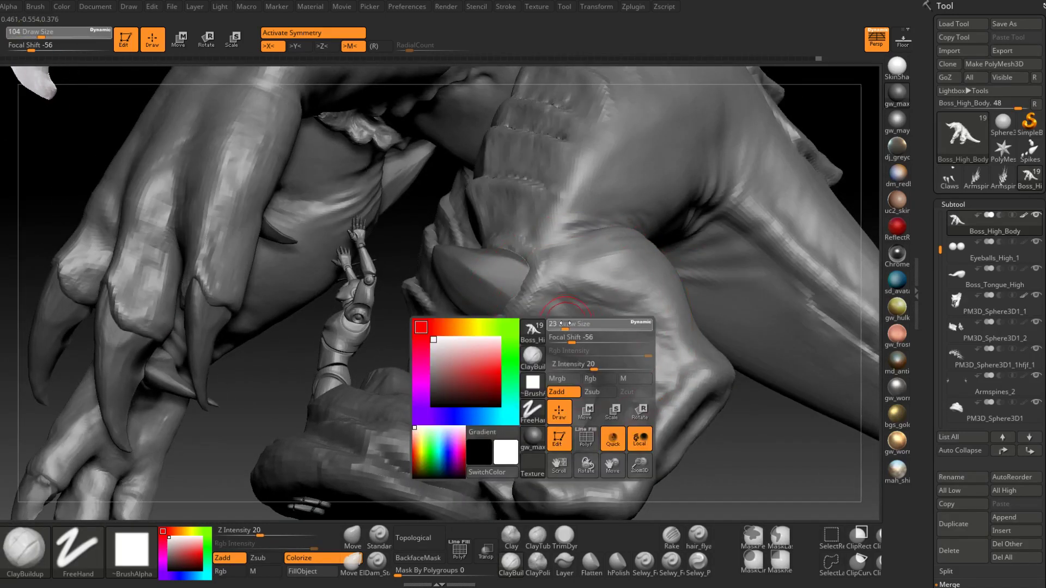
mouse_move(583, 292)
right_mouse_down()
mouse_move(633, 248)
mouse_move(769, 183)
right_mouse_up()
Step: Exit without saving the project, and load the saved creature tool from the Boss folder in a fresh session
left_click(1040, 6)
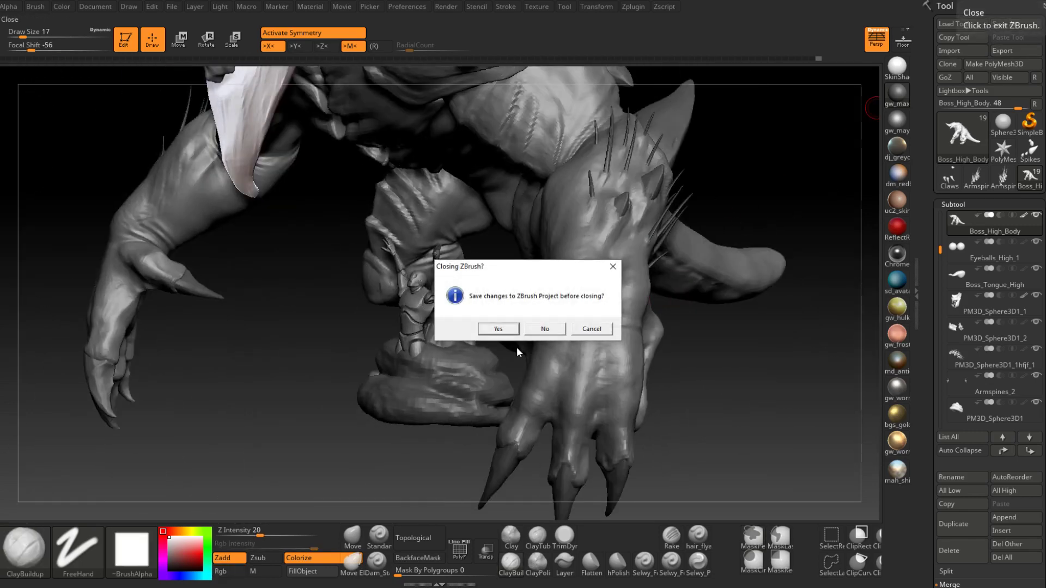
left_click(545, 329)
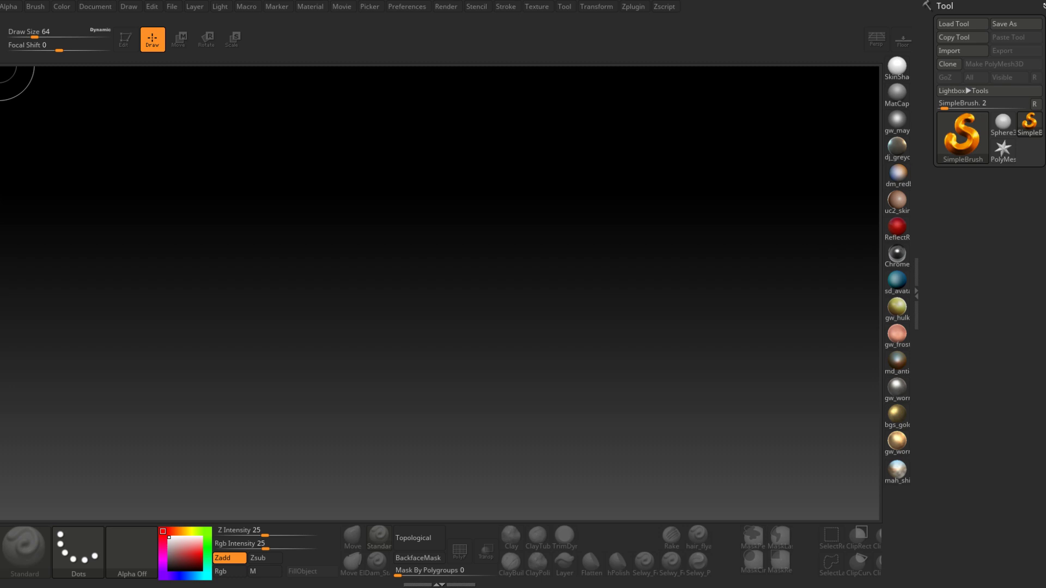
left_click(962, 26)
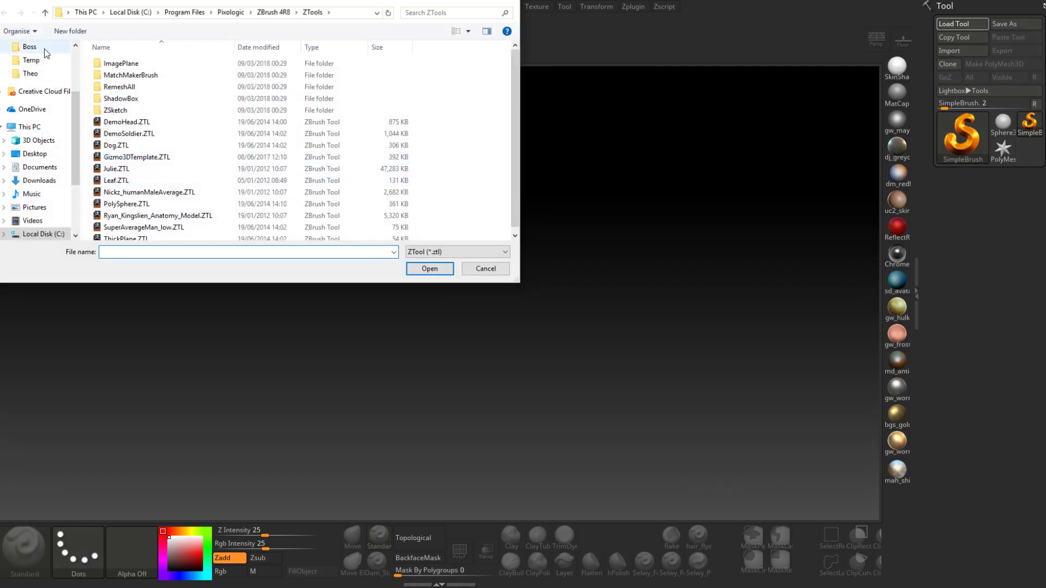
left_click(30, 47)
double_click(426, 93)
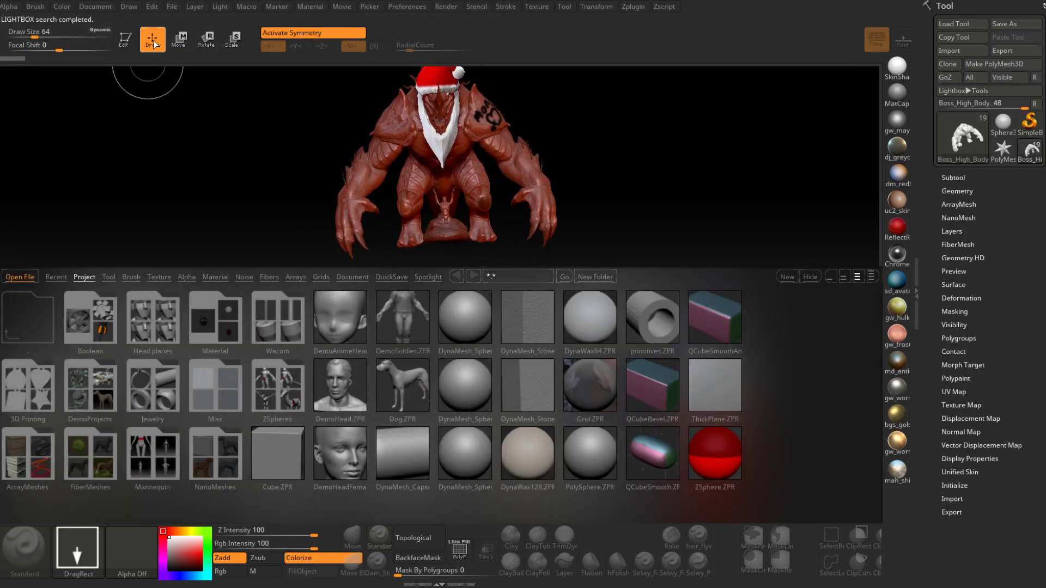
Step: Put the loaded creature in Edit mode, apply the gw_max material and hide LightBox
left_click(124, 37)
left_click(898, 91)
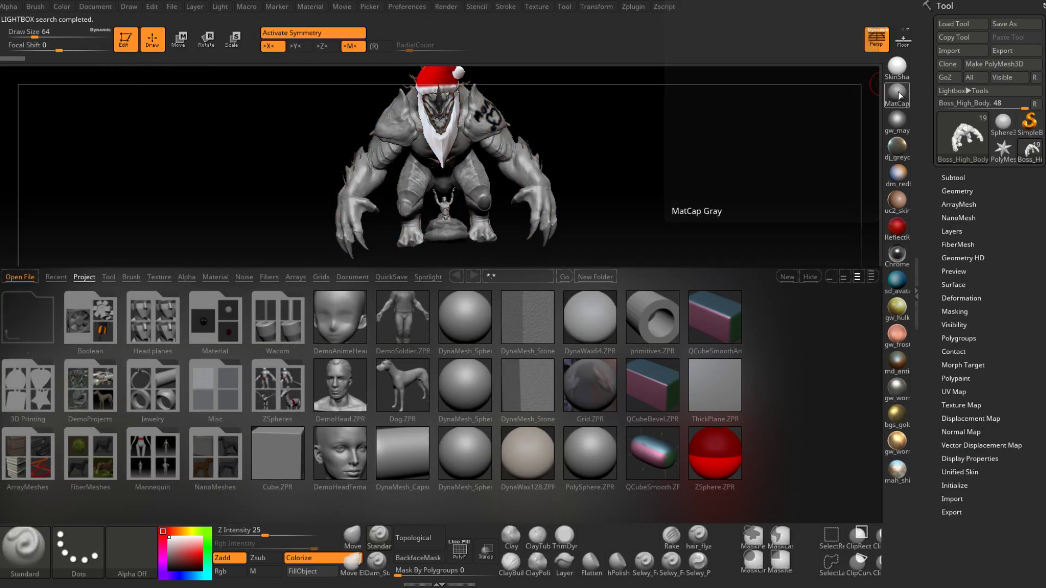
left_click(897, 91)
left_click(834, 332)
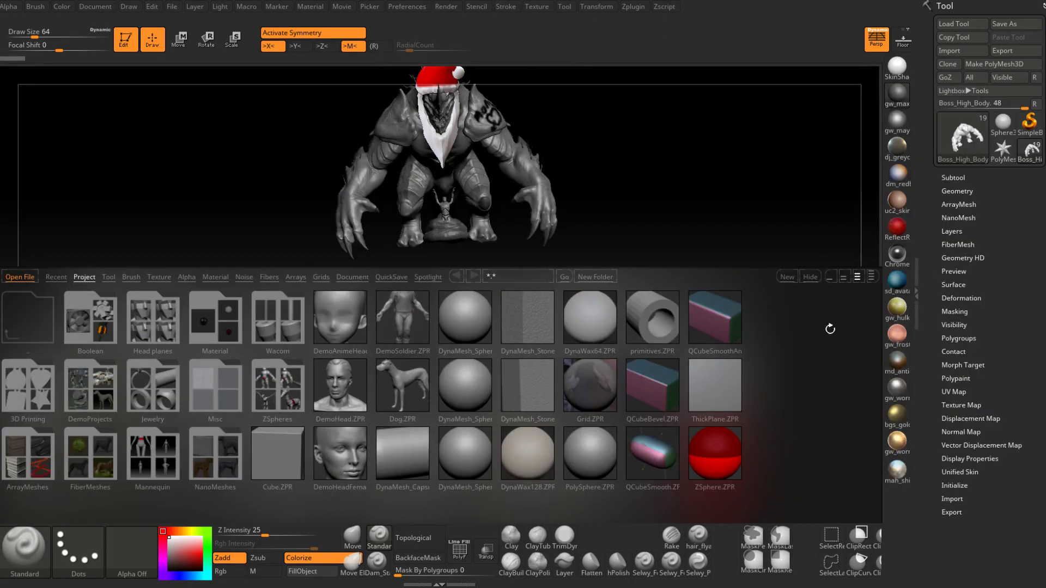
left_click(806, 276)
Step: Build up the body's skin at the knee spike's base using the ClayBuildup brush
mouse_move(682, 248)
right_mouse_down("ctrl")
mouse_move(656, 285)
mouse_move(540, 362)
right_mouse_up("ctrl")
left_click_drag(751, 262, 665, 243)
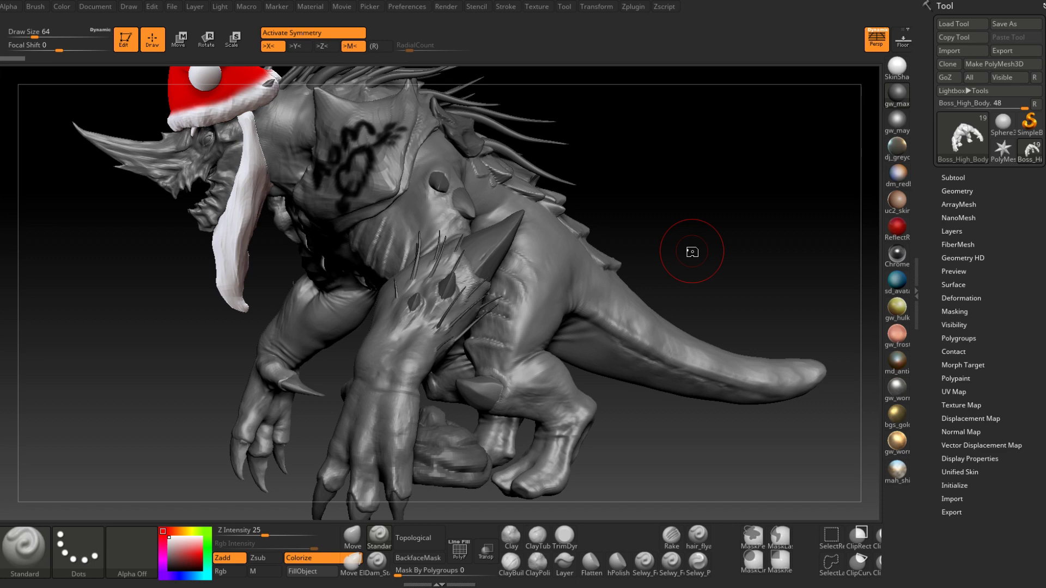
mouse_move(692, 251)
left_mouse_down()
mouse_move(560, 327)
mouse_move(555, 292)
mouse_move(635, 248)
left_mouse_up()
left_click_drag(610, 327, 594, 360)
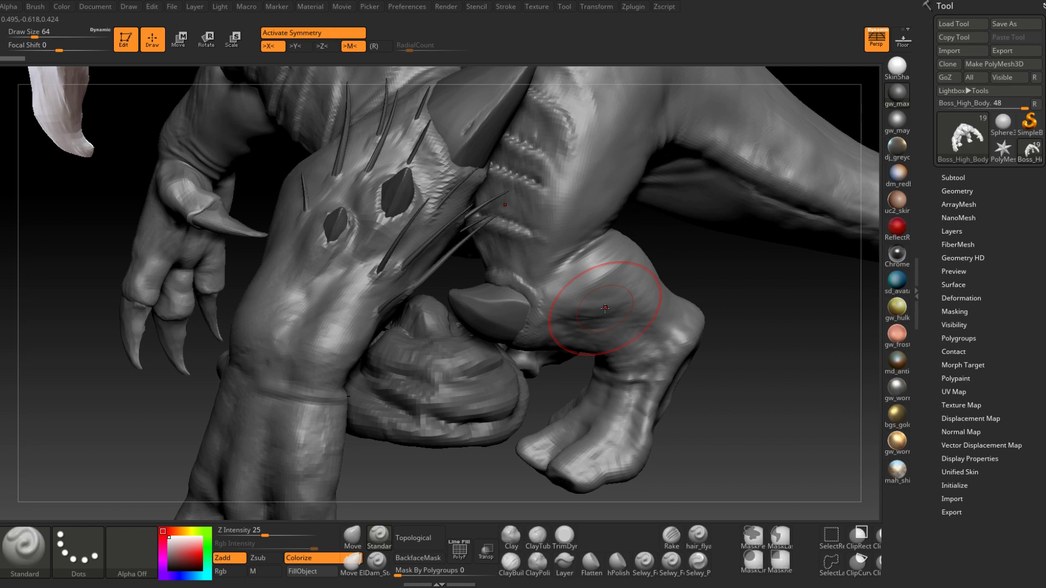
mouse_move(604, 308)
right_mouse_down()
mouse_move(534, 348)
mouse_move(567, 236)
right_mouse_up()
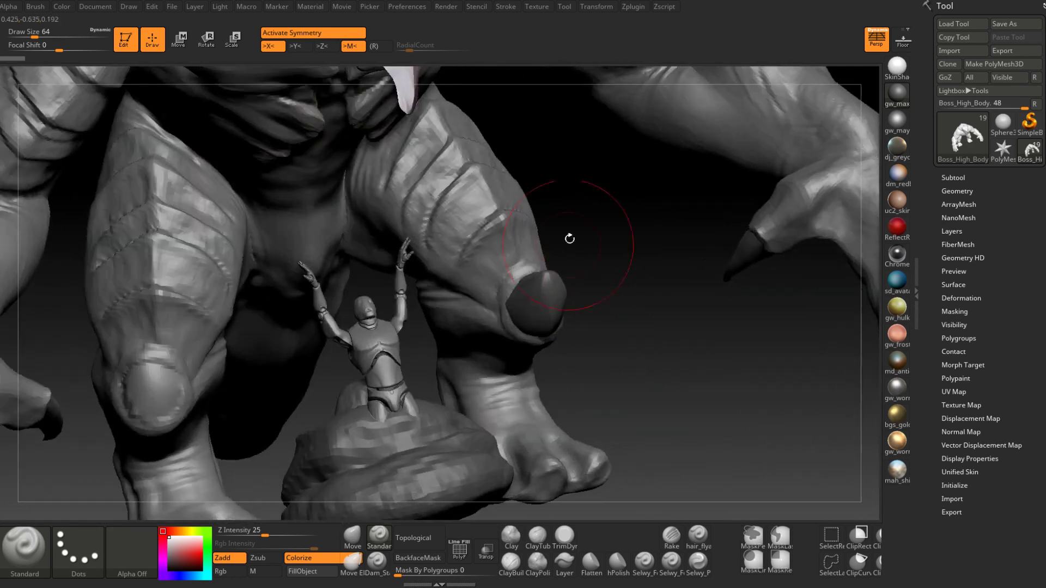
left_click(515, 561)
mouse_move(525, 381)
right_mouse_down()
mouse_move(521, 313)
mouse_move(512, 321)
right_mouse_up()
key("space")
left_click_drag(515, 325, 508, 324)
Step: Extend the raised skin rim around the outer side of the knee spike using ClayBuildup at draw size 17
right_click_drag(498, 318, 526, 316)
key("space")
mouse_move(507, 315)
left_mouse_down()
mouse_move(486, 301)
mouse_move(486, 318)
mouse_move(500, 323)
left_mouse_up()
right_click_drag(512, 332, 493, 313)
left_click_drag(494, 314, 522, 342)
mouse_move(531, 350)
right_mouse_down()
mouse_move(511, 353)
mouse_move(523, 376)
mouse_move(632, 332)
mouse_move(599, 334)
right_mouse_up()
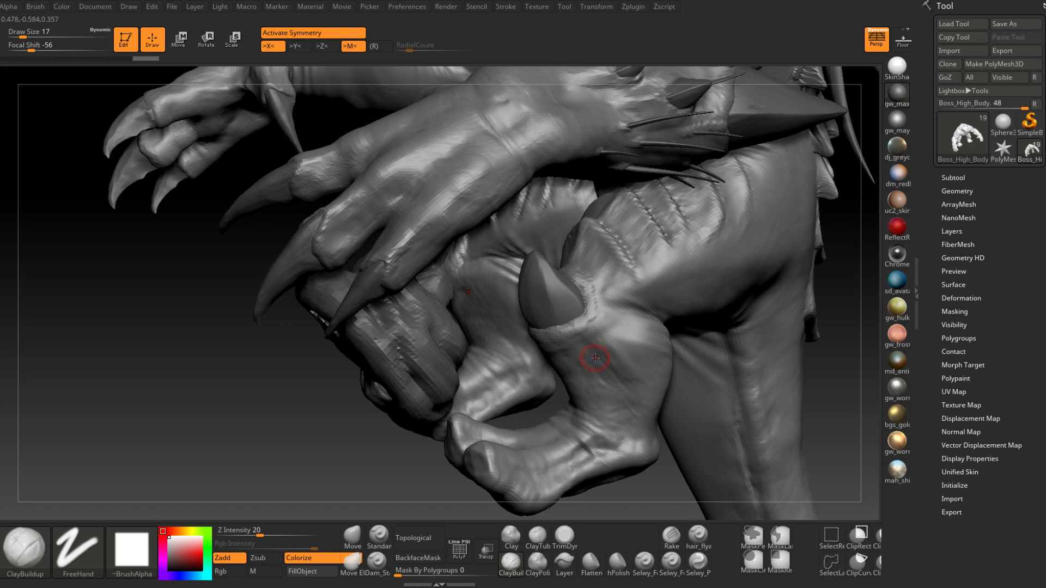
Step: Build up the skin rim on the inner side of the knee spike using ClayBuildup at draw size 20
mouse_move(594, 357)
right_mouse_down()
mouse_move(596, 300)
mouse_move(604, 305)
mouse_move(560, 332)
mouse_move(565, 352)
mouse_move(483, 315)
mouse_move(470, 269)
right_mouse_up()
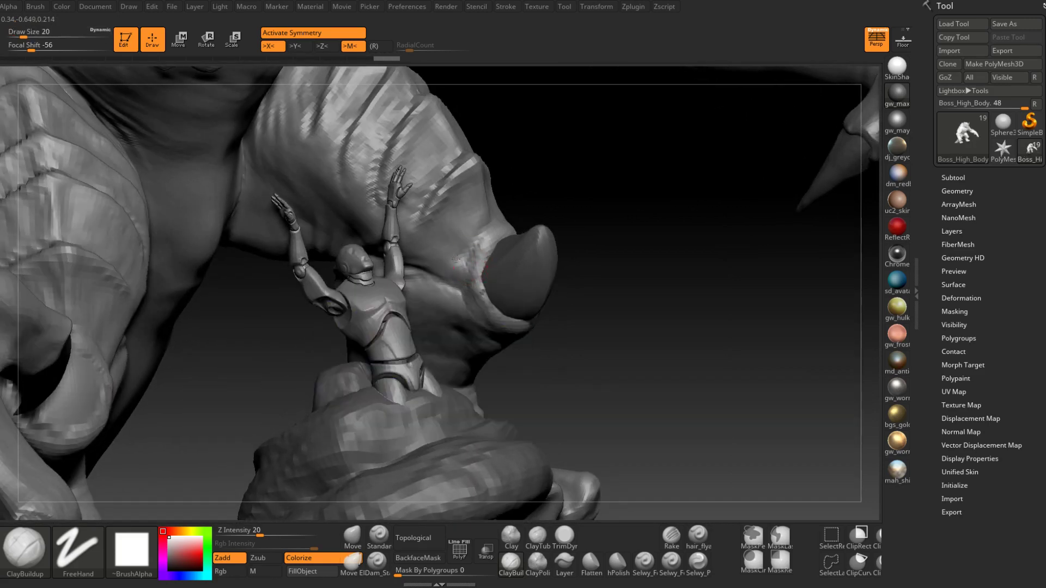
left_click_drag(472, 240, 479, 238)
right_click_drag(475, 240, 458, 265)
left_click_drag(470, 240, 473, 252)
left_click_drag(478, 242, 475, 262)
mouse_move(476, 263)
right_mouse_down()
mouse_move(483, 278)
mouse_move(447, 261)
mouse_move(470, 256)
right_mouse_up()
left_click_drag(487, 240, 477, 251)
right_click_drag(479, 248, 473, 261)
Step: Build up the skin rim along the upper and outer base of the knee spike using ClayBuildup at draw size 9
key("space")
left_click(483, 267)
mouse_move(507, 231)
right_mouse_down()
mouse_move(534, 273)
mouse_move(515, 304)
mouse_move(524, 235)
right_mouse_up()
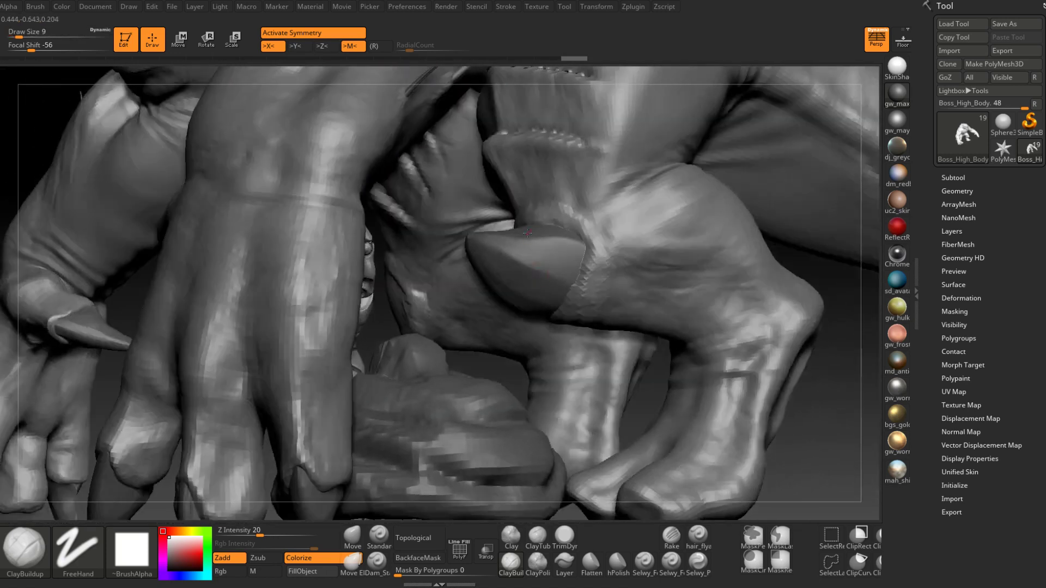
left_click_drag(569, 227, 576, 241)
mouse_move(578, 245)
right_mouse_down()
mouse_move(612, 247)
mouse_move(551, 219)
right_mouse_up()
key("space")
left_click(519, 230)
left_click_drag(509, 216, 496, 226)
Step: Thicken the raised skin above and on the inner side of the knee spike using ClayBuildup at draw size 17
mouse_move(479, 245)
right_mouse_down()
mouse_move(517, 232)
mouse_move(494, 228)
mouse_move(509, 213)
mouse_move(549, 203)
right_mouse_up()
key("space")
left_click(498, 230)
left_click_drag(569, 211, 577, 210)
mouse_move(621, 210)
right_mouse_down()
mouse_move(564, 213)
mouse_move(598, 202)
right_mouse_up()
mouse_move(598, 203)
left_mouse_down()
mouse_move(519, 237)
mouse_move(548, 205)
left_mouse_up()
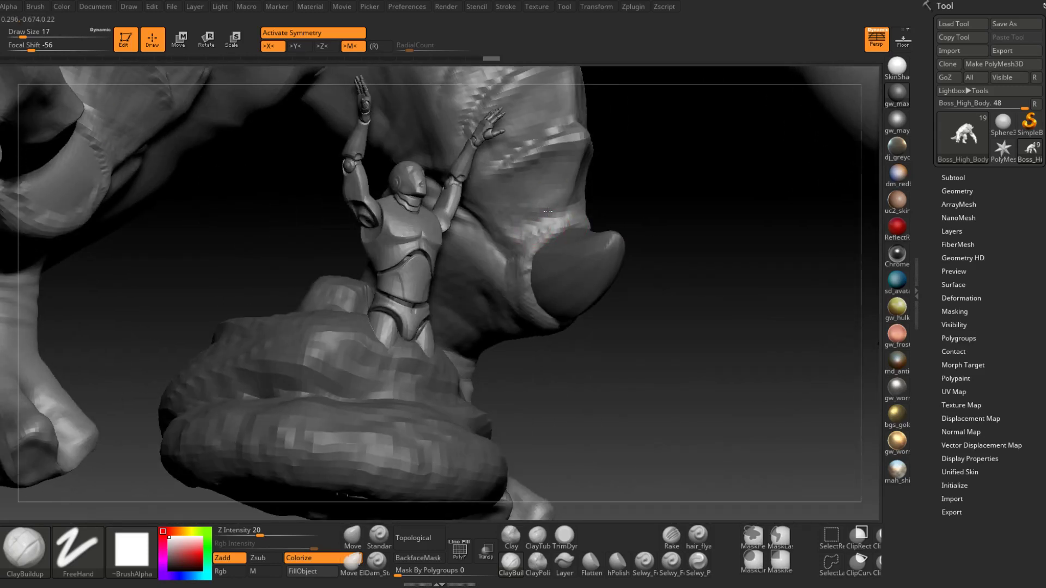
left_click_drag(547, 211, 523, 239)
mouse_move(523, 239)
right_mouse_down()
mouse_move(541, 233)
mouse_move(560, 253)
mouse_move(545, 262)
mouse_move(537, 248)
mouse_move(513, 252)
mouse_move(642, 264)
mouse_move(577, 292)
mouse_move(595, 330)
mouse_move(586, 333)
mouse_move(567, 303)
mouse_move(550, 344)
right_mouse_up()
mouse_move(618, 246)
right_mouse_down()
mouse_move(566, 270)
mouse_move(533, 302)
mouse_move(523, 291)
mouse_move(571, 303)
mouse_move(584, 285)
mouse_move(567, 320)
right_mouse_up()
Step: Sculpt the skin on the knee's outer side behind the spike using ClayBuildup at draw size 41
key("s")
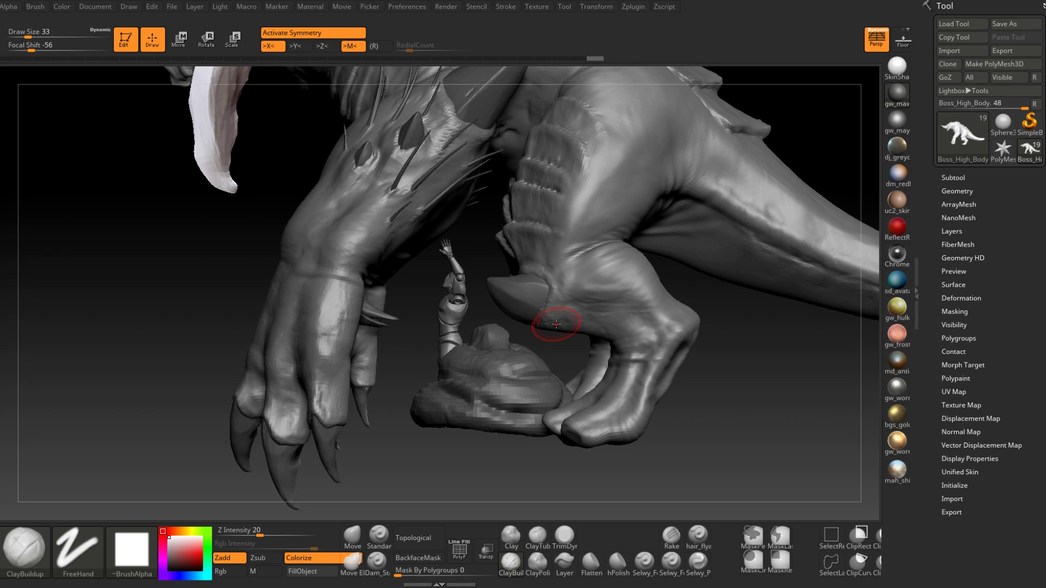
mouse_move(601, 259)
right_mouse_down()
mouse_move(592, 291)
mouse_move(490, 261)
mouse_move(506, 310)
mouse_move(543, 290)
right_mouse_up()
mouse_move(490, 310)
right_mouse_down()
mouse_move(502, 303)
mouse_move(454, 331)
right_mouse_up()
mouse_move(539, 327)
right_mouse_down()
mouse_move(524, 312)
mouse_move(546, 286)
mouse_move(541, 303)
mouse_move(532, 262)
right_mouse_up()
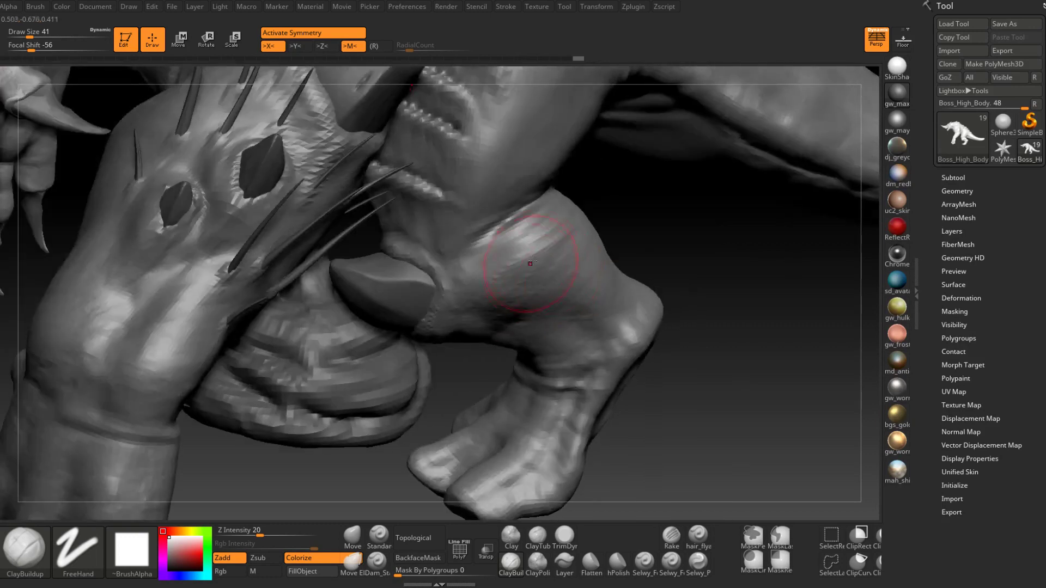
mouse_move(468, 279)
right_mouse_down()
mouse_move(495, 252)
mouse_move(590, 262)
mouse_move(560, 296)
mouse_move(602, 300)
mouse_move(600, 310)
mouse_move(532, 299)
mouse_move(564, 322)
mouse_move(472, 321)
mouse_move(450, 420)
right_mouse_up()
mouse_move(546, 490)
right_mouse_down()
mouse_move(587, 462)
mouse_move(571, 374)
mouse_move(572, 408)
mouse_move(609, 496)
mouse_move(491, 321)
mouse_move(501, 251)
mouse_move(516, 327)
right_mouse_up()
Step: Select the knee spike and sculpt lengthwise ridges along its outer side using ClayBuildup at draw size 17
left_click(518, 343, "alt")
key("space")
left_click_drag(516, 326, 461, 289)
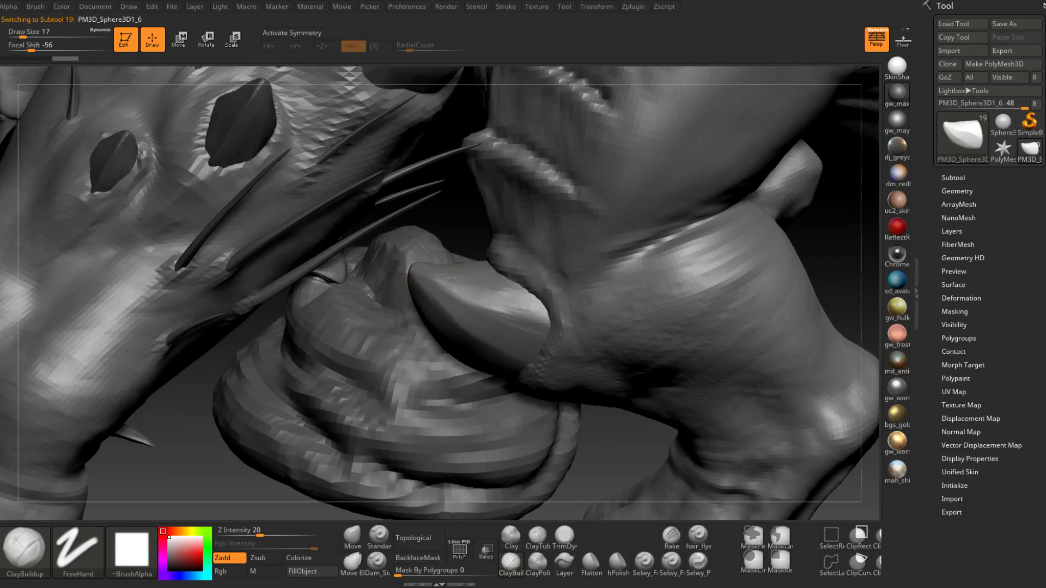
left_click_drag(451, 277, 547, 301)
left_click_drag(470, 285, 550, 322)
right_click_drag(553, 349, 540, 305)
mouse_move(460, 296)
left_mouse_down()
mouse_move(544, 322)
mouse_move(549, 363)
left_mouse_up()
left_click_drag(453, 323, 521, 361)
mouse_move(512, 356)
right_mouse_down()
mouse_move(545, 335)
mouse_move(594, 338)
right_mouse_up()
left_click_drag(446, 325, 522, 366)
Step: Continue the lengthwise ridges around the underside and top of the knee spike
left_click_drag(460, 345, 479, 397)
right_click_drag(479, 397, 413, 316)
mouse_move(413, 316)
left_mouse_down()
mouse_move(475, 423)
mouse_move(450, 402)
mouse_move(444, 376)
mouse_move(496, 403)
left_mouse_up()
mouse_move(496, 403)
right_mouse_down()
mouse_move(467, 390)
mouse_move(479, 370)
right_mouse_up()
left_click_drag(463, 348, 504, 362)
mouse_move(504, 362)
right_mouse_down()
mouse_move(498, 348)
mouse_move(517, 354)
mouse_move(526, 382)
mouse_move(542, 337)
right_mouse_up()
mouse_move(505, 283)
left_mouse_down()
mouse_move(552, 349)
mouse_move(550, 319)
left_mouse_up()
mouse_move(550, 319)
right_mouse_down()
mouse_move(579, 329)
mouse_move(532, 363)
right_mouse_up()
left_click_drag(490, 283, 456, 373)
right_click_drag(498, 276, 594, 305)
left_click_drag(478, 282, 484, 301)
right_click_drag(483, 301, 447, 348)
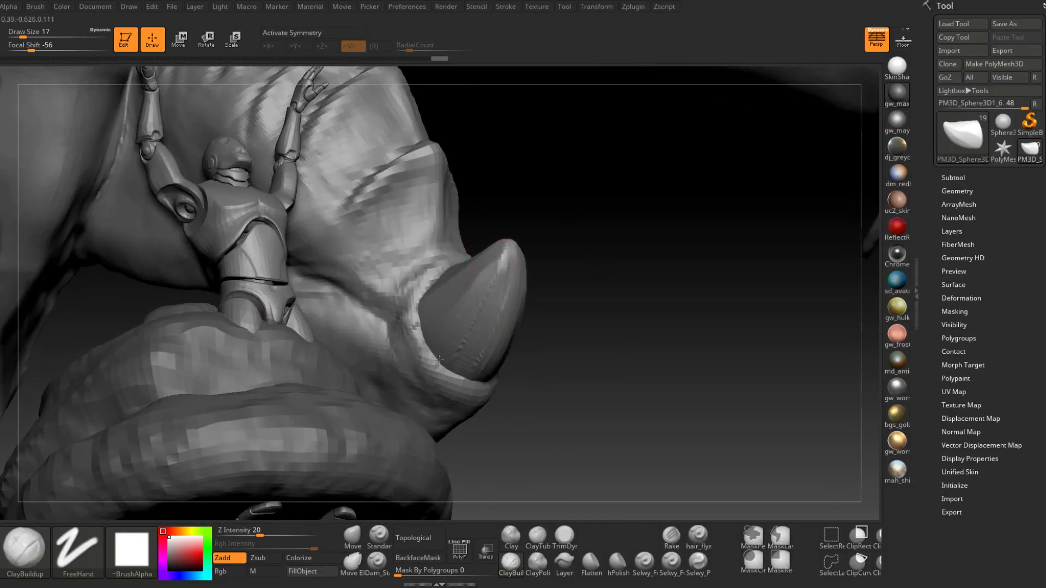
Step: Sculpt ridges on the knee spike's inner side, starting from its base at the skin rim
left_click_drag(425, 338, 423, 322)
right_click_drag(424, 321, 443, 329)
left_click_drag(423, 296, 424, 304)
mouse_move(425, 304)
right_mouse_down()
mouse_move(441, 287)
mouse_move(376, 269)
right_mouse_up()
mouse_move(438, 278)
left_mouse_down()
mouse_move(451, 294)
mouse_move(479, 226)
left_mouse_up()
right_click_drag(479, 226, 552, 182)
Step: Add ridge strokes over the knee spike's front and towards its tip
mouse_move(531, 197)
left_mouse_down()
mouse_move(572, 229)
mouse_move(505, 249)
left_mouse_up()
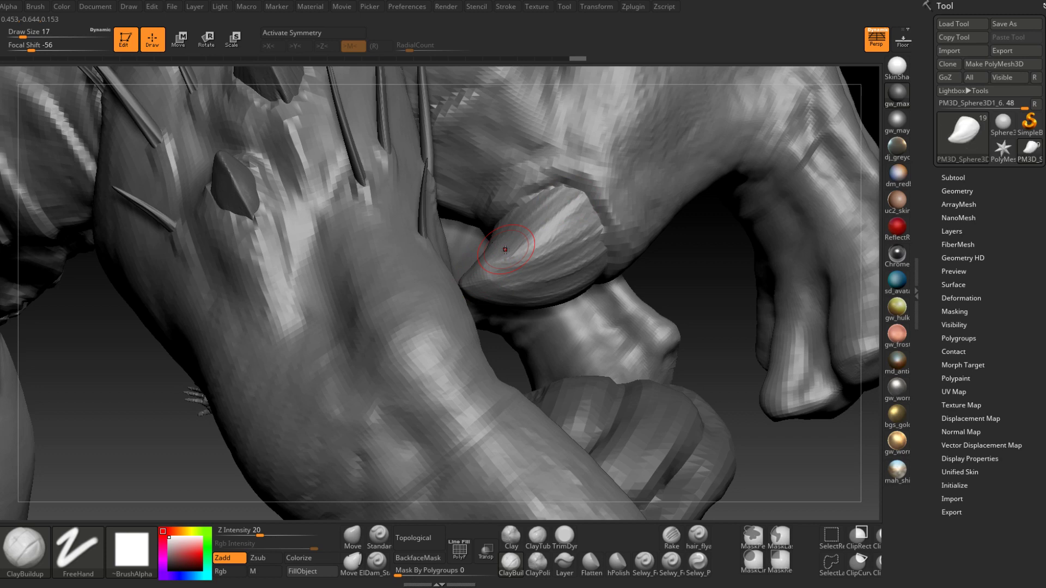
mouse_move(556, 201)
left_mouse_down()
mouse_move(572, 211)
mouse_move(515, 250)
left_mouse_up()
right_click_drag(545, 234, 518, 229)
mouse_move(517, 229)
right_mouse_down("ctrl")
mouse_move(519, 240)
mouse_move(512, 218)
right_mouse_up("ctrl")
right_click_drag(512, 218, 534, 240)
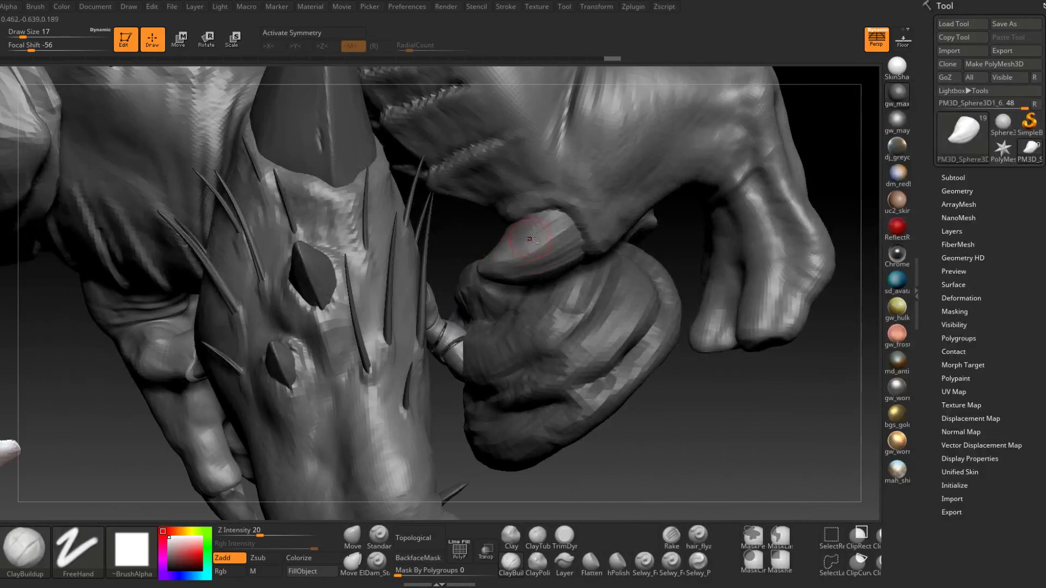
left_click_drag(526, 254, 545, 232)
right_click_drag(545, 231, 594, 230)
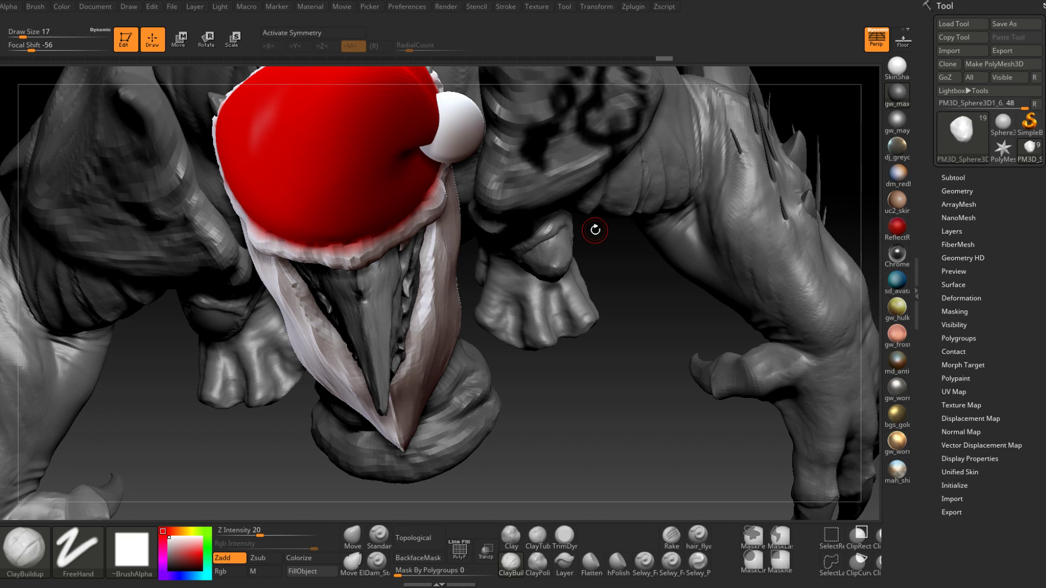
Step: Duplicate the knee spike subtool and make the copy PM3D_Sphere3D1_7 active
mouse_move(594, 230)
left_mouse_down()
mouse_move(652, 329)
mouse_move(654, 304)
left_mouse_up()
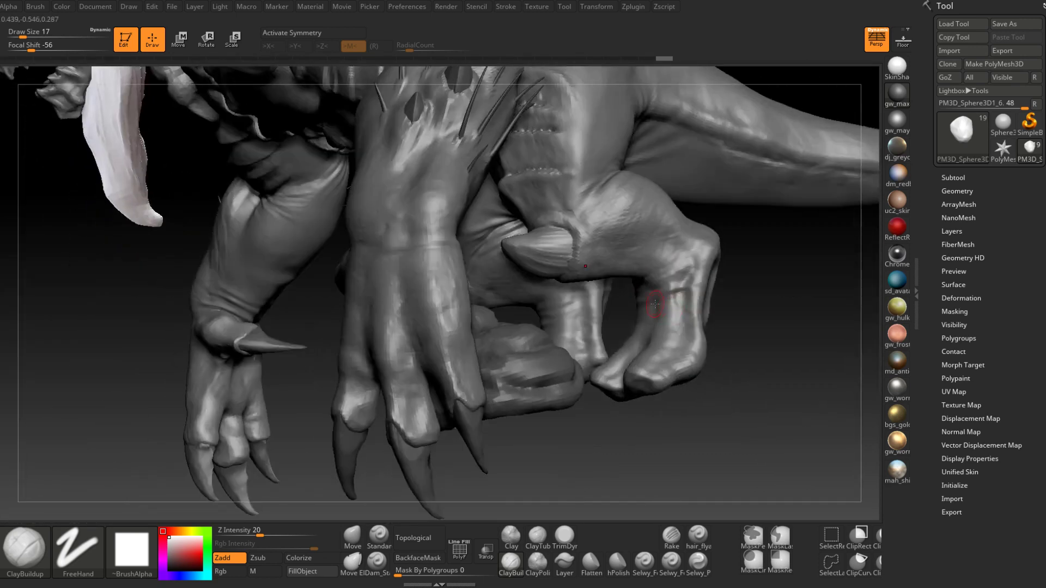
mouse_move(672, 261)
right_mouse_down()
mouse_move(654, 282)
mouse_move(700, 297)
mouse_move(520, 362)
mouse_move(604, 272)
mouse_move(588, 316)
mouse_move(566, 304)
mouse_move(612, 304)
mouse_move(647, 320)
mouse_move(579, 326)
mouse_move(504, 362)
right_mouse_up()
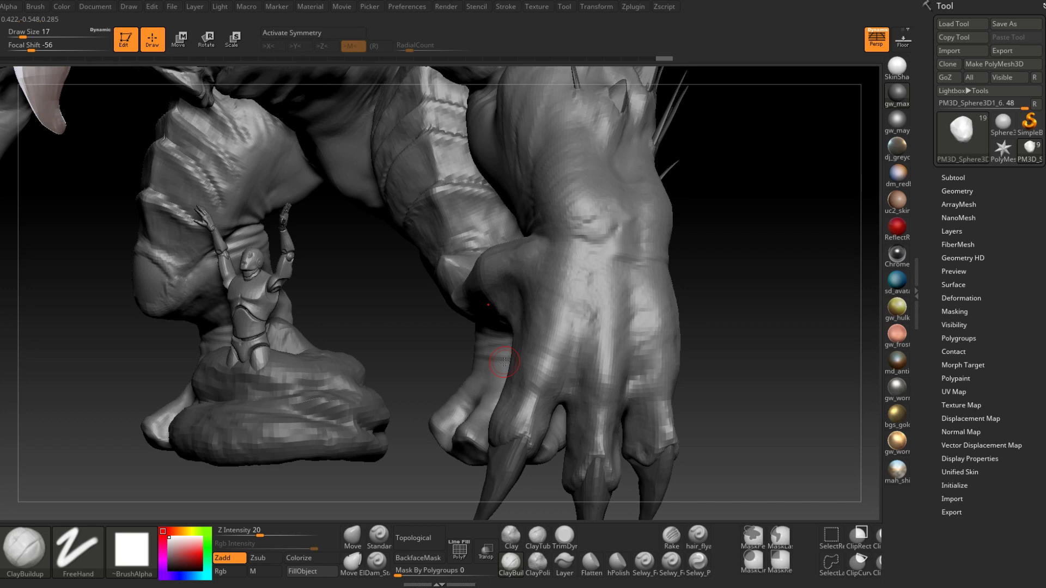
right_click_drag(504, 362, 631, 284)
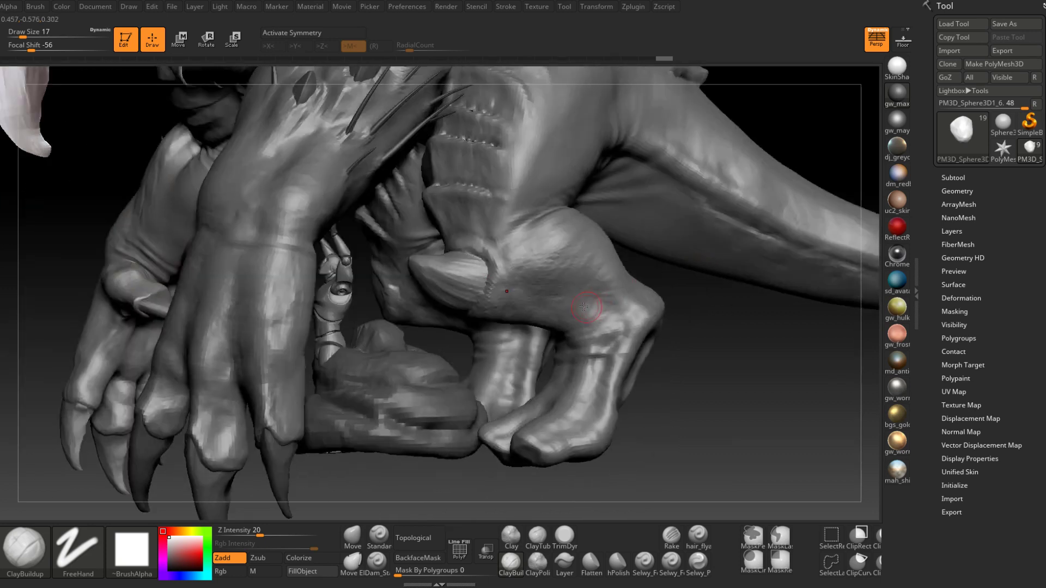
right_click_drag(584, 306, 869, 180)
left_click(953, 178)
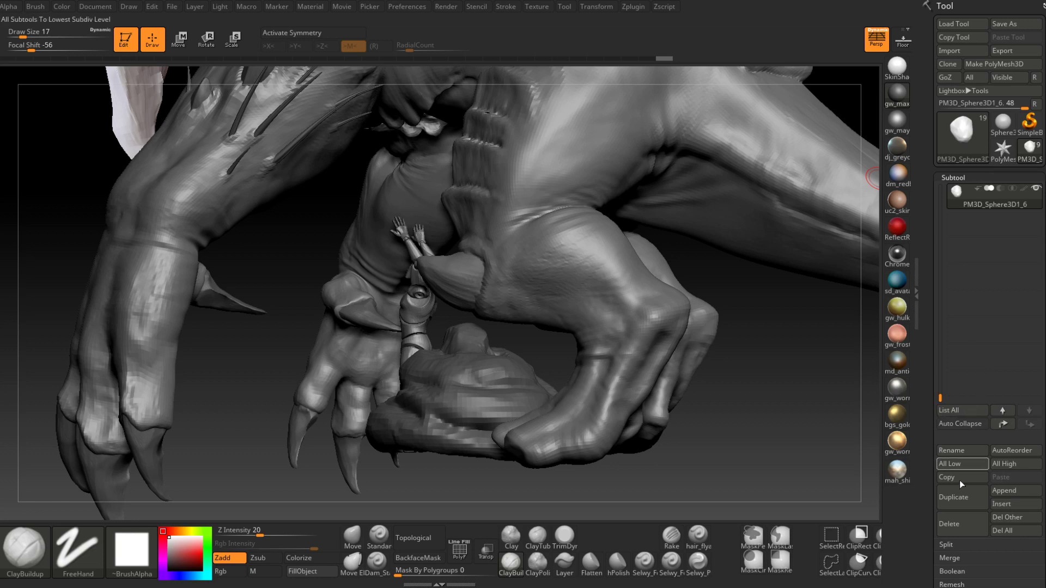
left_click(960, 495)
right_click_drag(643, 291, 573, 262)
key("ctrl+shift")
right_click_drag(619, 312, 215, 221)
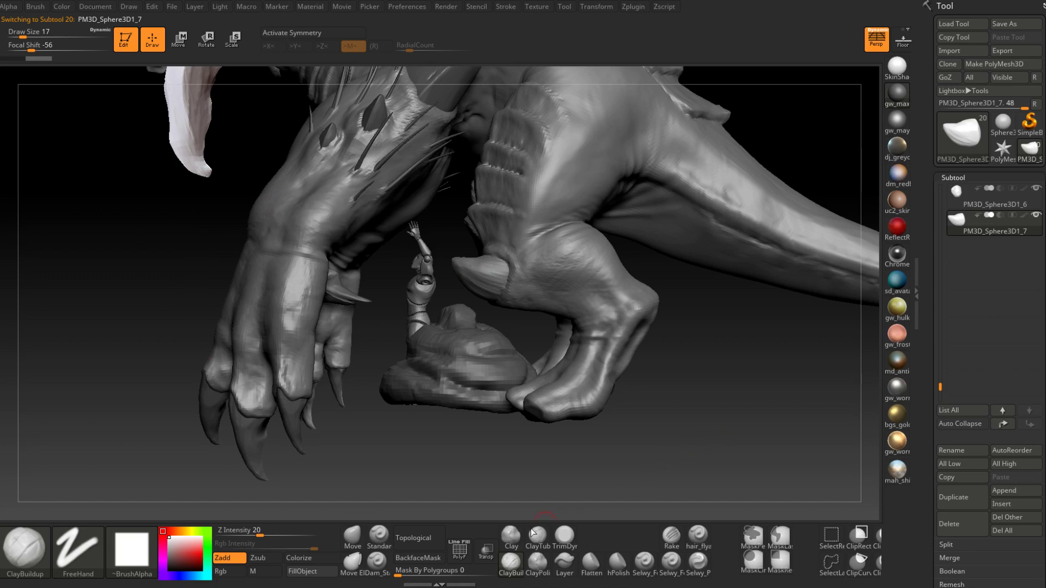
Step: Move the duplicated spike down to the outer toe of the hind foot and rotate it into a claw orientation
left_click(231, 40)
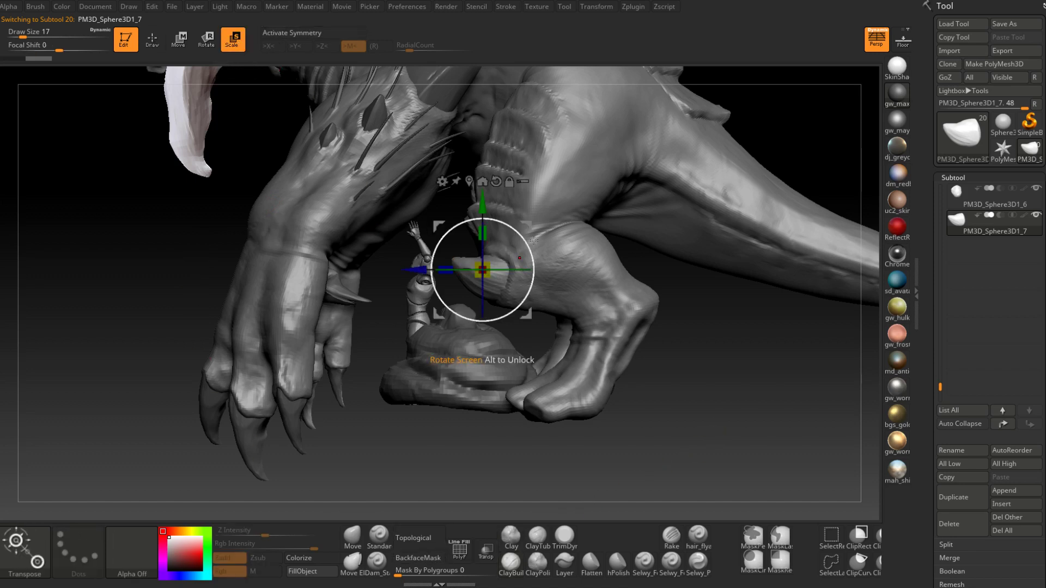
right_click_drag(566, 341, 599, 313)
left_click_drag(544, 320, 594, 349)
right_click_drag(593, 349, 655, 276)
mouse_move(605, 344)
left_mouse_down()
mouse_move(605, 361)
mouse_move(606, 352)
left_mouse_up()
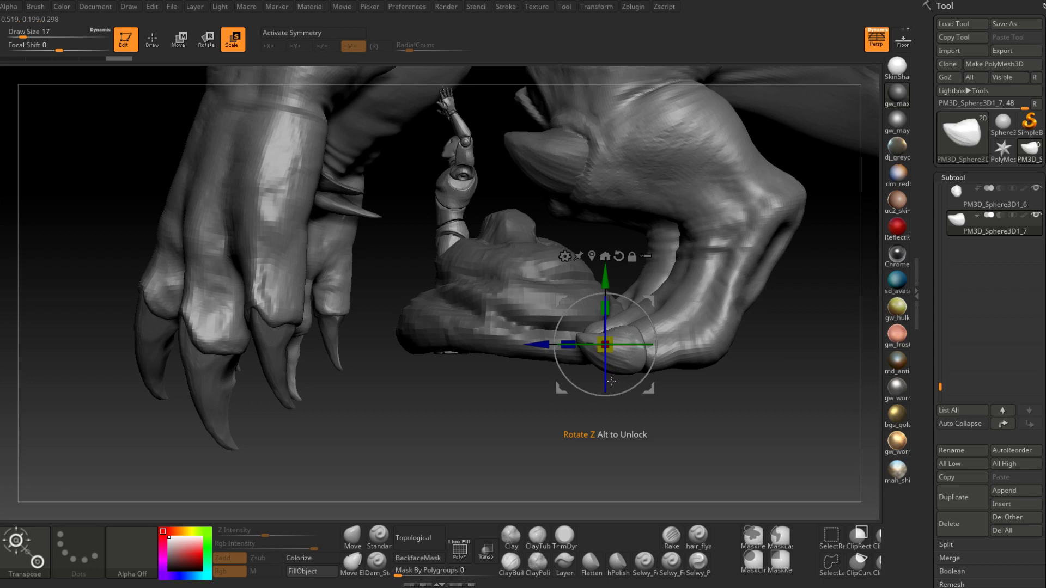
left_click_drag(606, 387, 621, 284)
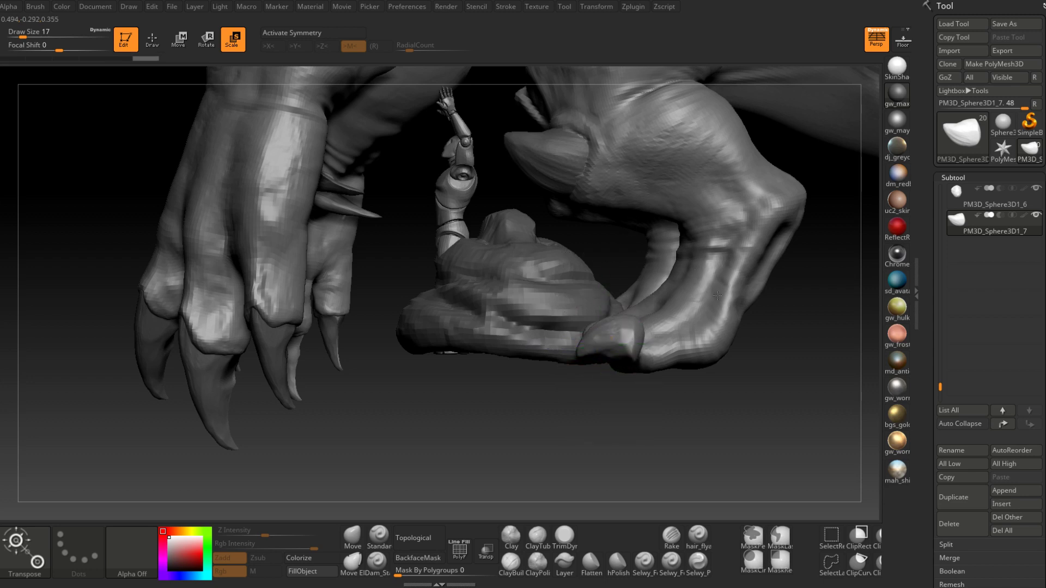
Step: Align the toe claw with the end of the outer toe from the front by moving and rotating it
left_click_drag(629, 233, 758, 292, "shift")
left_click_drag(676, 343, 702, 342)
left_click_drag(827, 322, 626, 343)
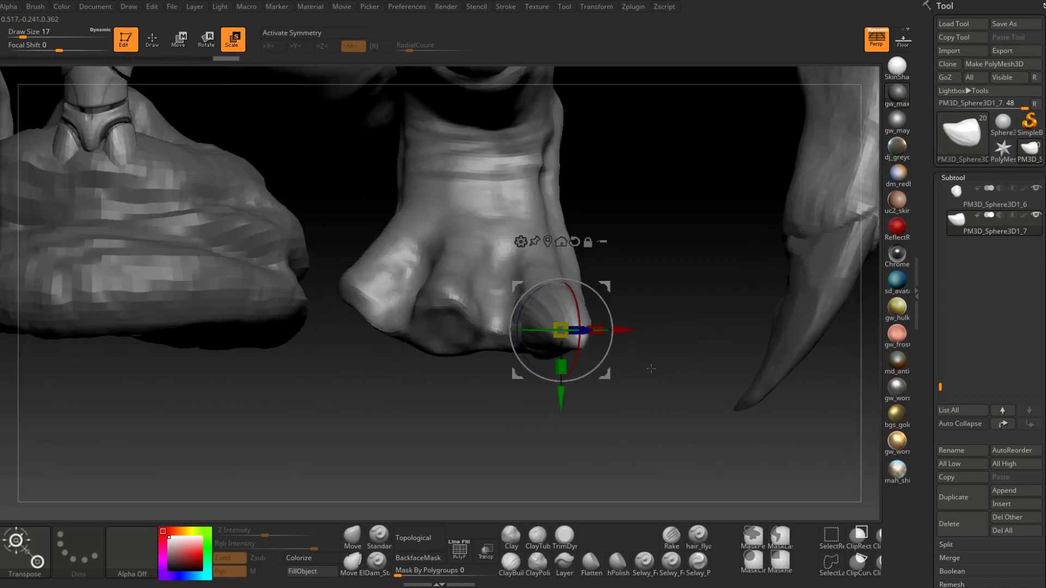
left_click_drag(656, 398, 621, 383)
left_click_drag(599, 332, 591, 337)
mouse_move(653, 400)
left_mouse_down()
mouse_move(549, 403)
mouse_move(563, 369)
left_mouse_up()
Step: Reshape the toe claw with the Move brush so that it fits the outer toe
left_click(352, 536)
mouse_move(354, 452)
left_mouse_down()
mouse_move(397, 441)
mouse_move(409, 424)
left_mouse_up()
key("space")
left_click_drag(535, 337, 543, 338)
key("space")
mouse_move(480, 351)
left_mouse_down()
mouse_move(518, 305)
mouse_move(541, 299)
mouse_move(558, 314)
mouse_move(544, 321)
mouse_move(523, 283)
mouse_move(534, 344)
mouse_move(582, 332)
mouse_move(505, 284)
mouse_move(501, 333)
mouse_move(498, 303)
mouse_move(486, 325)
left_mouse_up()
Step: Select the body and pull the outer toe's skin around the claw's base with the Move brush
left_click(581, 340, "alt")
key("space")
key("space")
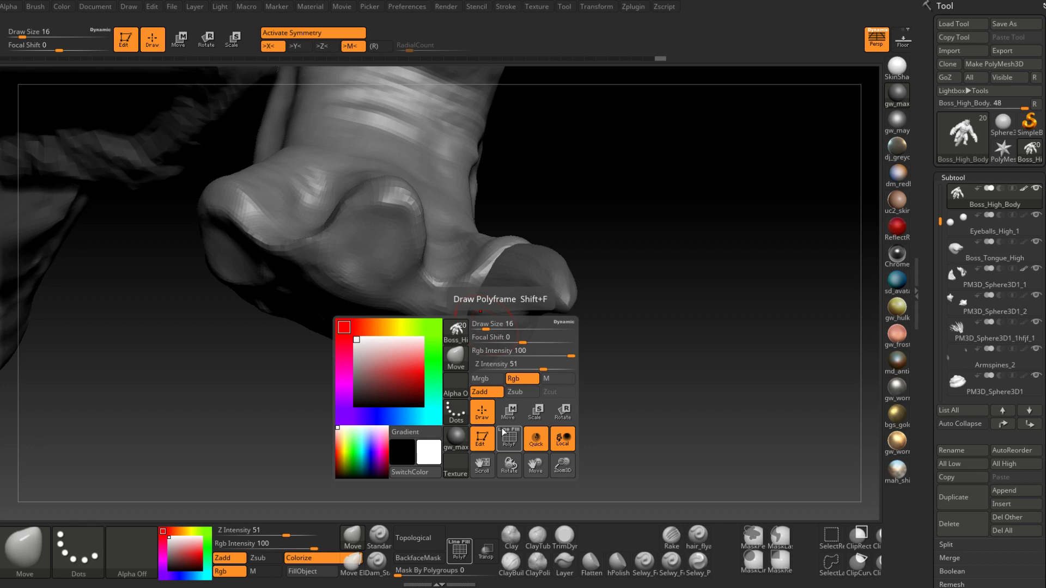
mouse_move(646, 219)
left_mouse_down()
mouse_move(507, 343)
mouse_move(501, 316)
mouse_move(502, 332)
mouse_move(490, 315)
mouse_move(466, 338)
mouse_move(478, 345)
mouse_move(479, 305)
mouse_move(498, 325)
left_mouse_up()
Step: Select the toe claw and sculpt lengthwise ridges on its top using ClayBuildup at draw size 9
left_click(506, 320, "alt")
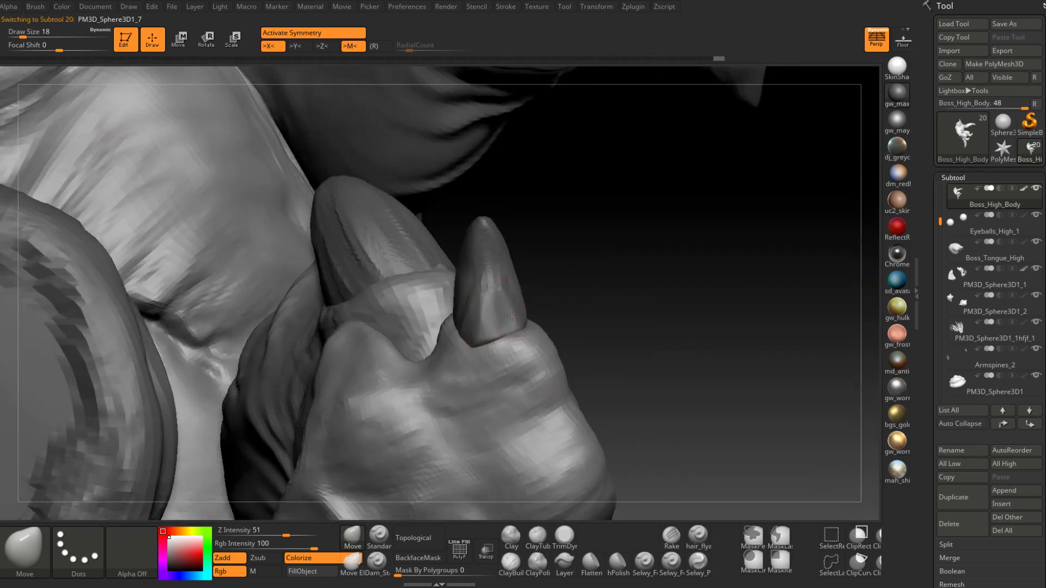
left_click(511, 562)
key("space")
left_click_drag(483, 303, 482, 303)
mouse_move(483, 304)
right_mouse_down()
mouse_move(494, 307)
mouse_move(479, 305)
right_mouse_up()
key("space")
left_click_drag(480, 304, 477, 303)
mouse_move(463, 332)
right_mouse_down()
mouse_move(498, 317)
mouse_move(492, 253)
mouse_move(483, 276)
mouse_move(476, 252)
mouse_move(477, 280)
right_mouse_up()
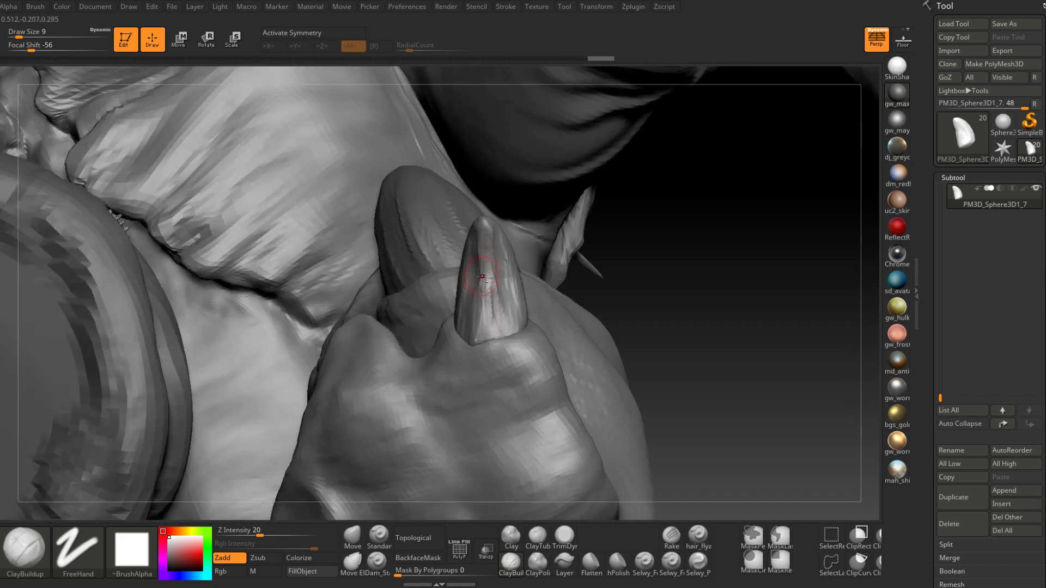
Step: Sculpt ridges along the side of the toe claw using ClayBuildup at draw size 13
right_click_drag(488, 225, 514, 274)
left_click_drag(514, 274, 521, 294)
right_click_drag(520, 294, 497, 336)
key("space")
left_click_drag(532, 278, 535, 277)
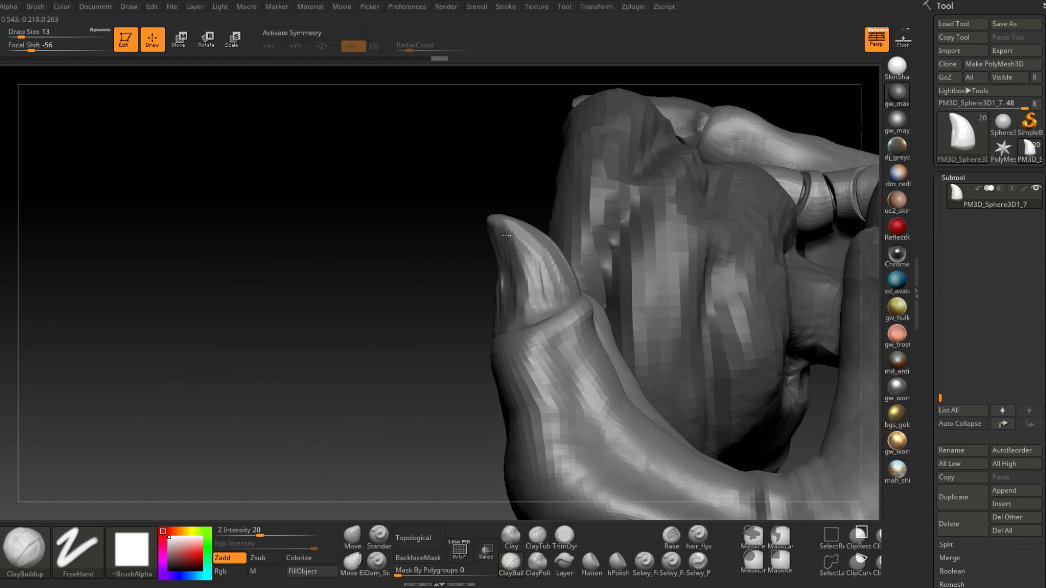
Step: Add finer ridges around the toe claw up to its tip using ClayBuildup at draw size 9
mouse_move(523, 249)
right_mouse_down()
mouse_move(545, 256)
mouse_move(534, 270)
right_mouse_up()
key("space")
left_click_drag(534, 270, 531, 270)
mouse_move(530, 270)
right_mouse_down()
mouse_move(517, 238)
mouse_move(531, 255)
mouse_move(517, 275)
mouse_move(511, 225)
right_mouse_up()
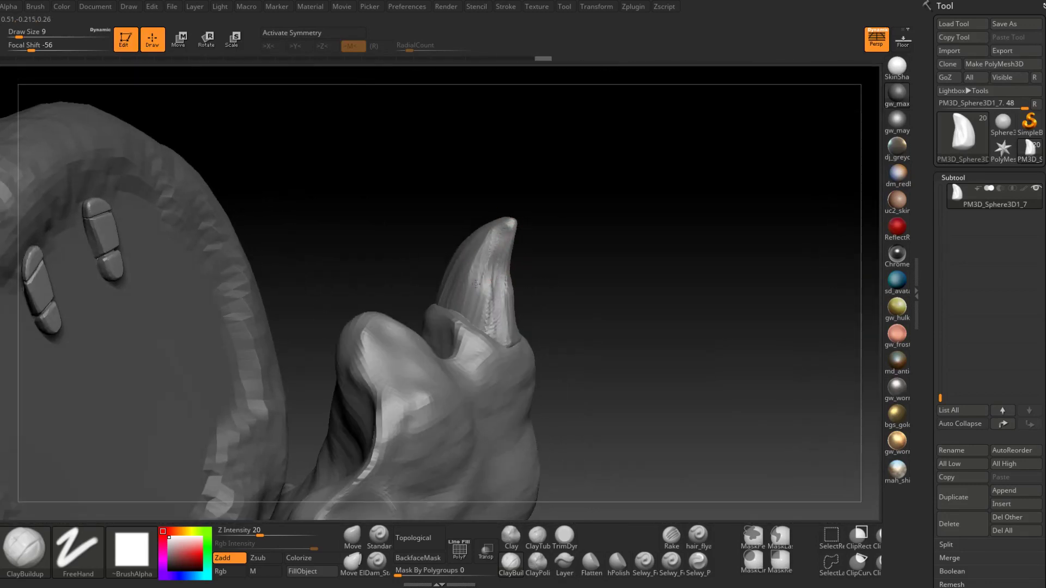
right_click_drag(486, 311, 494, 235)
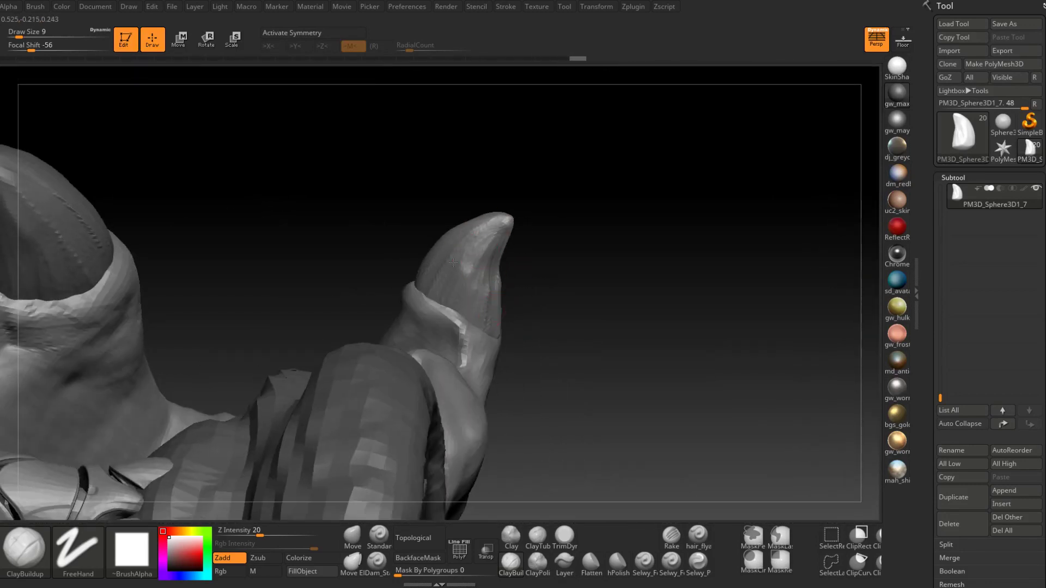
left_click_drag(495, 225, 486, 239)
Step: Rotate the toe claw and adjust its placement in the toe's skin socket
right_click_drag(486, 299, 518, 246)
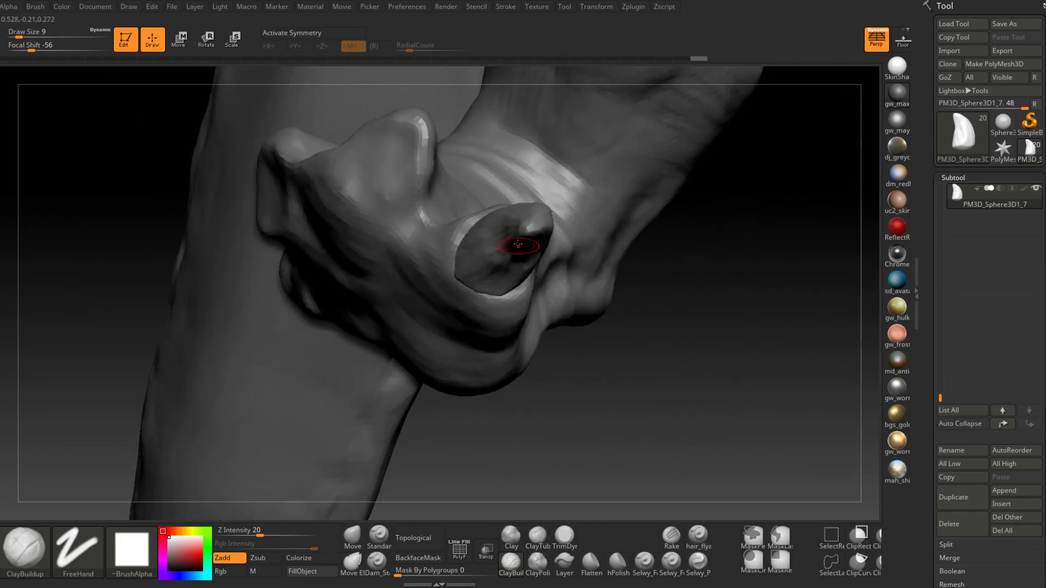
left_click(207, 43)
left_click_drag(518, 284, 563, 276)
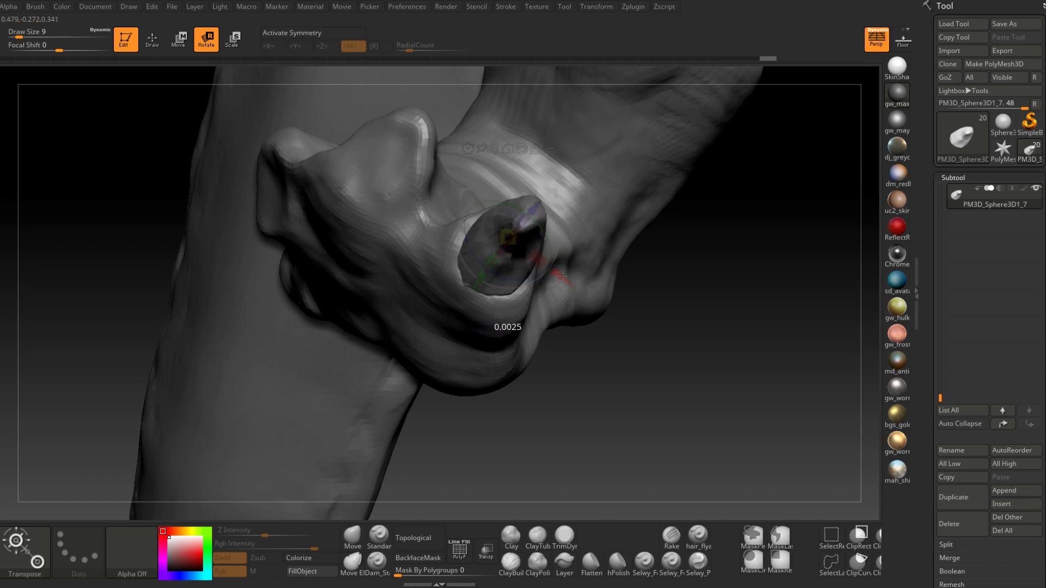
right_click_drag(602, 253, 583, 217)
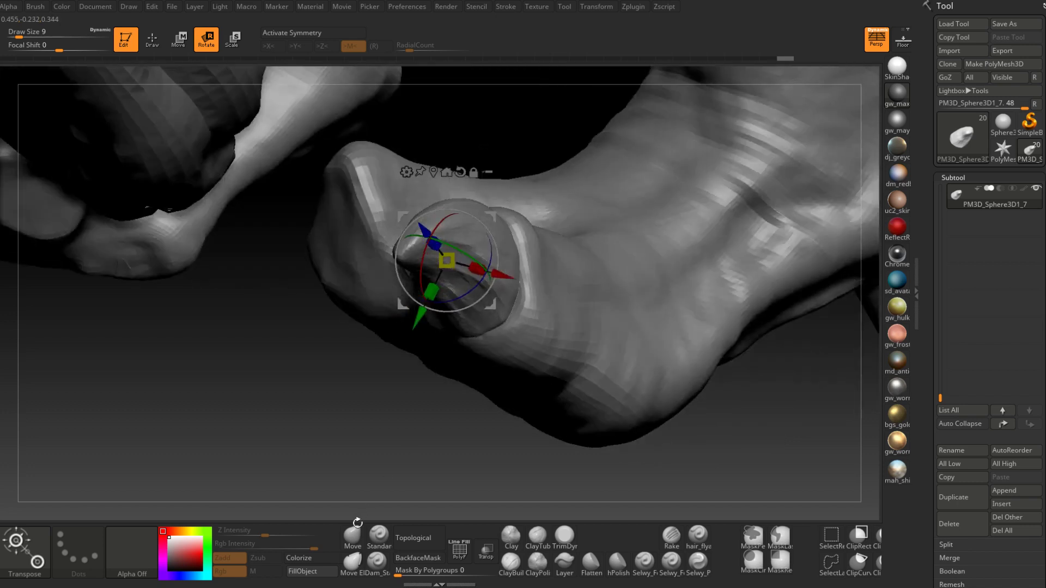
Step: Pull the toe claw's side towards the surrounding skin using the Move brush at draw size 23
left_click(353, 536)
right_click_drag(517, 263, 556, 267)
key("space")
left_click_drag(514, 275, 517, 272)
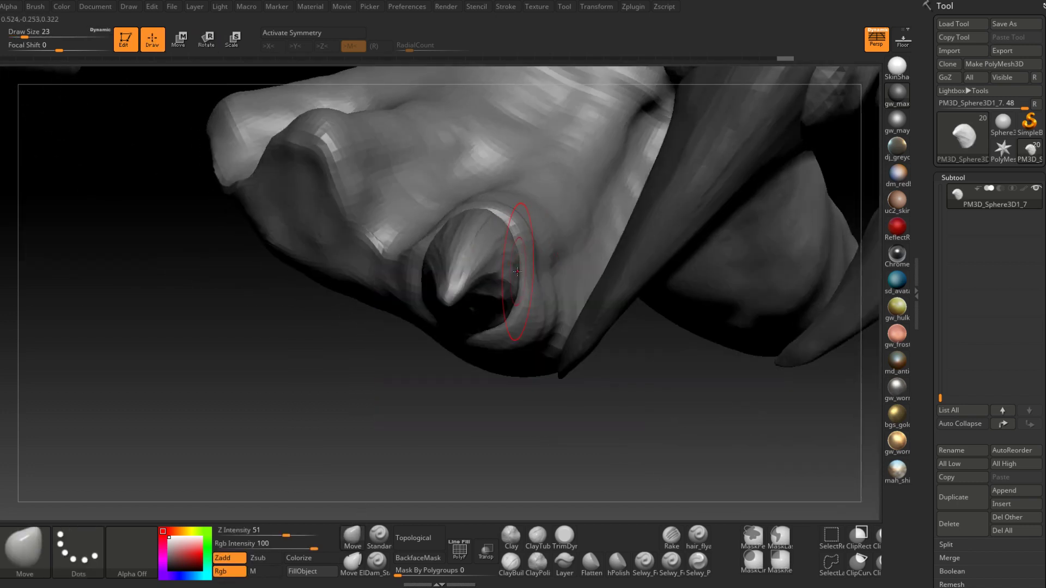
mouse_move(516, 272)
right_mouse_down()
mouse_move(539, 278)
mouse_move(523, 297)
right_mouse_up()
key("space")
left_click_drag(522, 297, 530, 296)
Step: Refine the toe claw's curved silhouette and base using the Move brush at draw size 27
right_click_drag(528, 299, 529, 297)
key("space")
left_click_drag(530, 298, 527, 298)
mouse_move(512, 332)
right_mouse_down()
mouse_move(476, 301)
mouse_move(577, 339)
mouse_move(572, 330)
mouse_move(559, 339)
right_mouse_up()
key("space")
left_click_drag(560, 338, 554, 339)
mouse_move(553, 339)
right_mouse_down()
mouse_move(540, 327)
mouse_move(532, 346)
mouse_move(479, 372)
mouse_move(497, 362)
right_mouse_up()
key("space")
right_click_drag(546, 311, 574, 300)
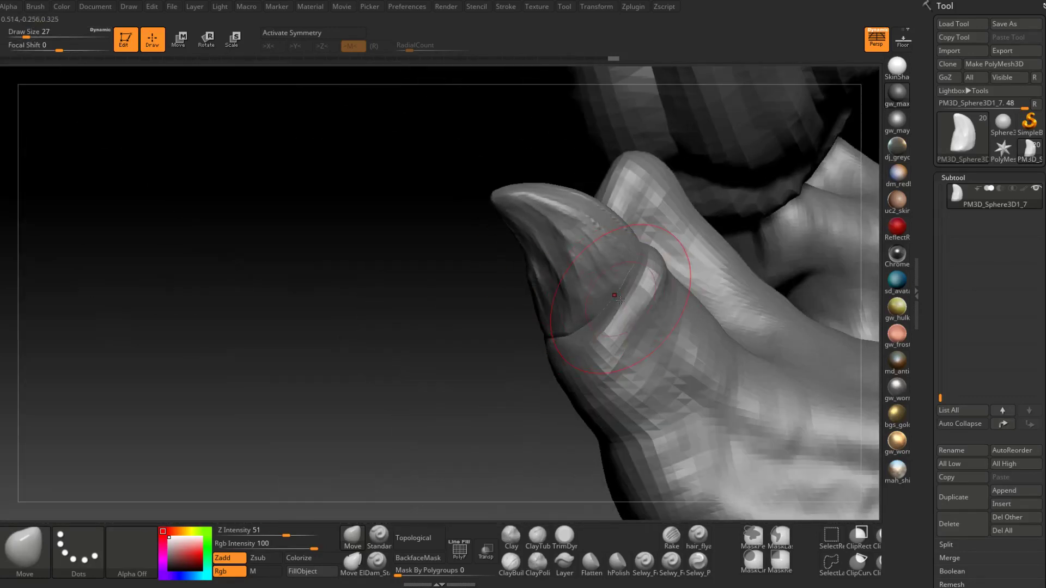
Step: Adjust the toe's skin around the claw and the claw itself with the Move brush
left_click(622, 329, "alt")
mouse_move(623, 330)
right_mouse_down()
mouse_move(572, 316)
mouse_move(602, 245)
mouse_move(585, 219)
mouse_move(630, 233)
mouse_move(674, 210)
mouse_move(526, 404)
right_mouse_up()
key("space")
left_click(594, 234)
key("space")
left_click(676, 229)
left_click(597, 324, "alt")
mouse_move(600, 295)
right_mouse_down()
mouse_move(567, 226)
mouse_move(536, 240)
mouse_move(523, 301)
right_mouse_up()
Step: Select the body and build up skin ridges over the toe claw's base using ClayBuildup at draw size 8
left_click(536, 261, "alt")
left_click(511, 564)
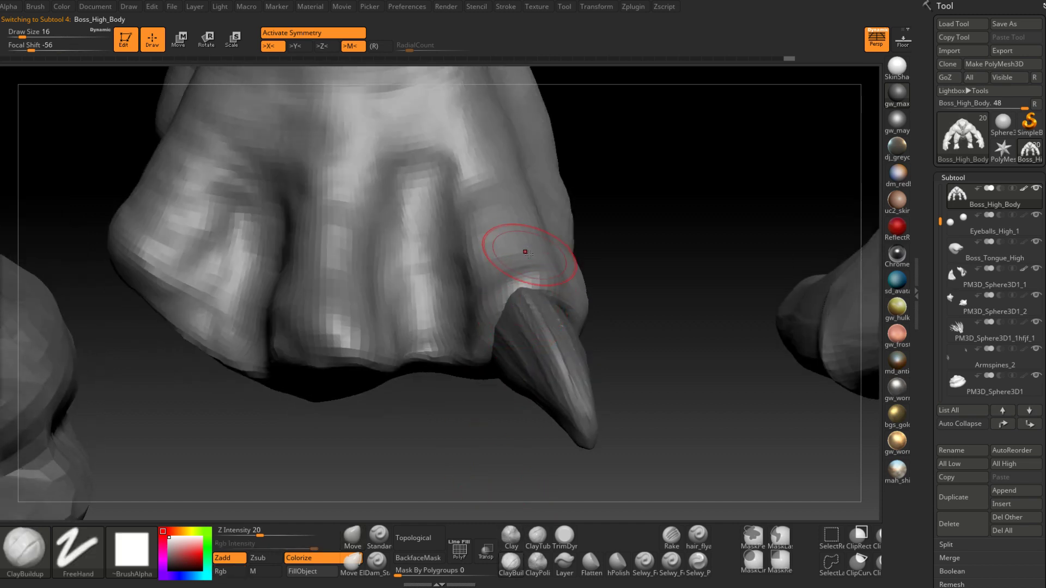
right_click_drag(537, 270, 536, 286)
key("space")
left_click_drag(536, 287, 530, 287)
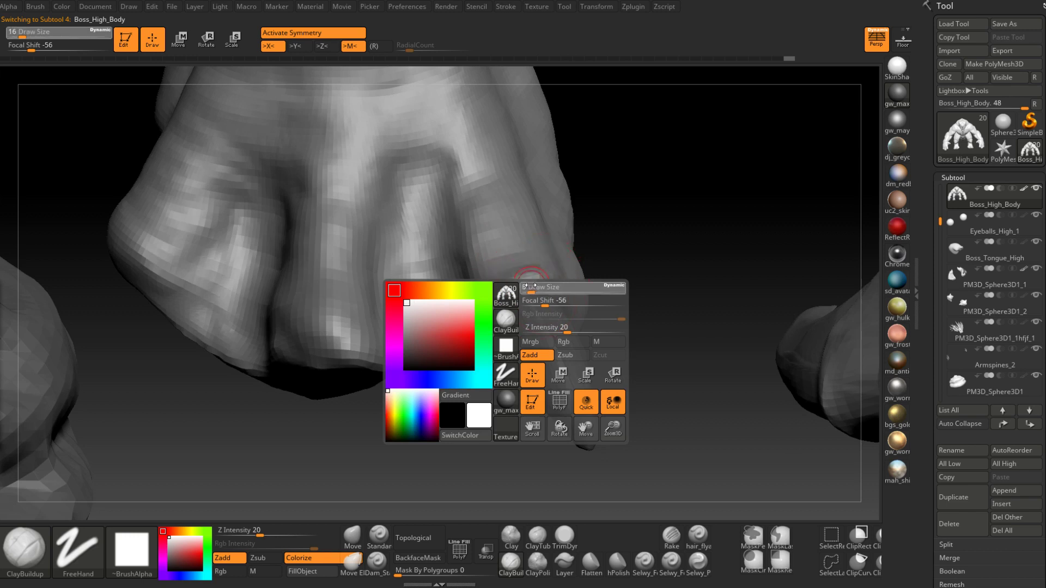
right_click_drag(532, 284, 532, 287)
key("space")
left_click_drag(531, 287, 535, 287)
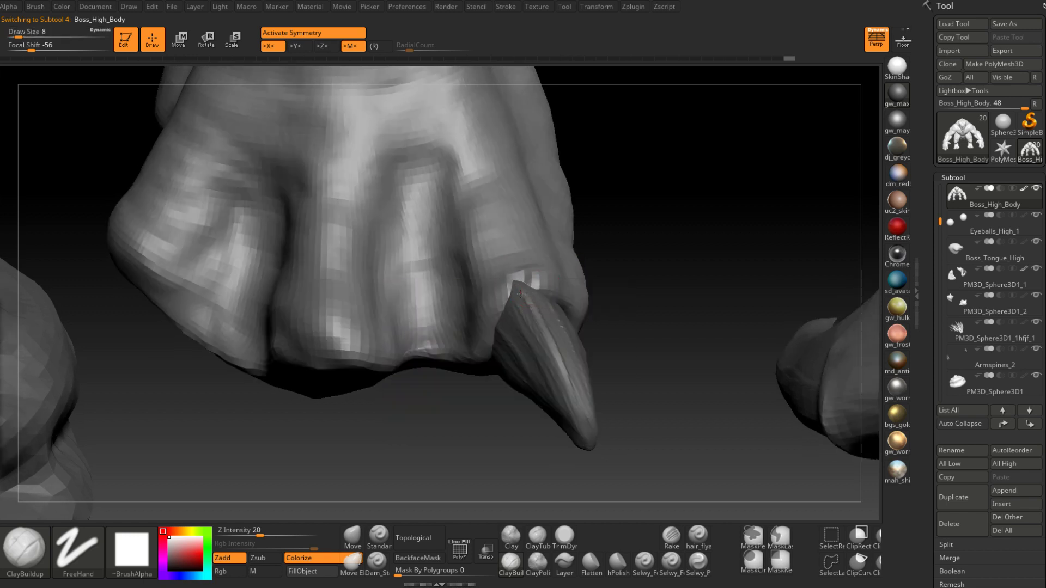
Step: Raise the skin rim around the sides of the toe claw using ClayBuildup at draw size 13, and activate the Move brush
mouse_move(520, 297)
right_mouse_down()
mouse_move(529, 284)
mouse_move(529, 305)
mouse_move(521, 283)
mouse_move(540, 299)
mouse_move(530, 273)
mouse_move(535, 284)
right_mouse_up()
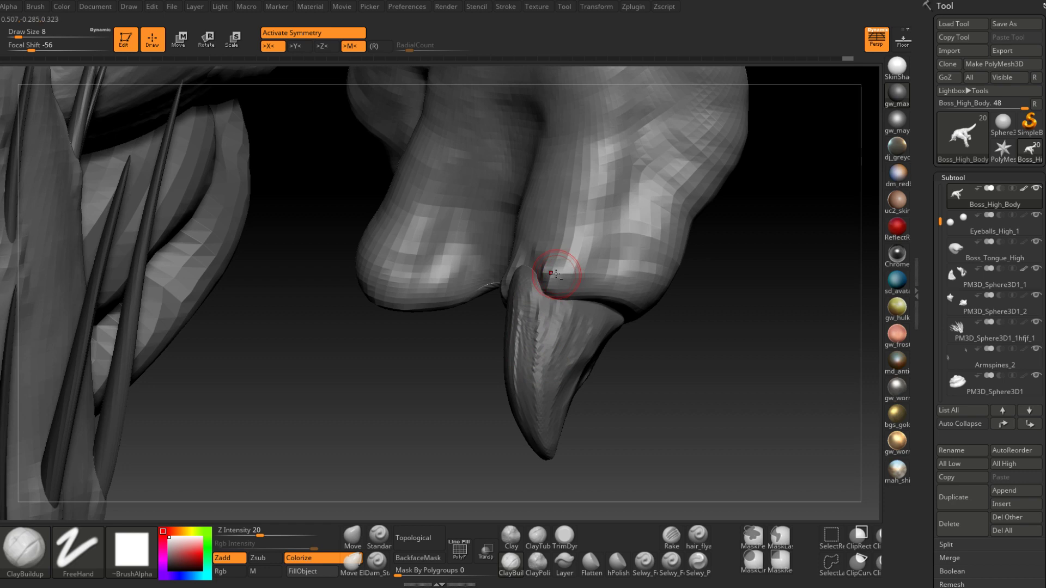
mouse_move(569, 269)
right_mouse_down()
mouse_move(594, 260)
mouse_move(561, 233)
mouse_move(593, 251)
mouse_move(583, 276)
right_mouse_up()
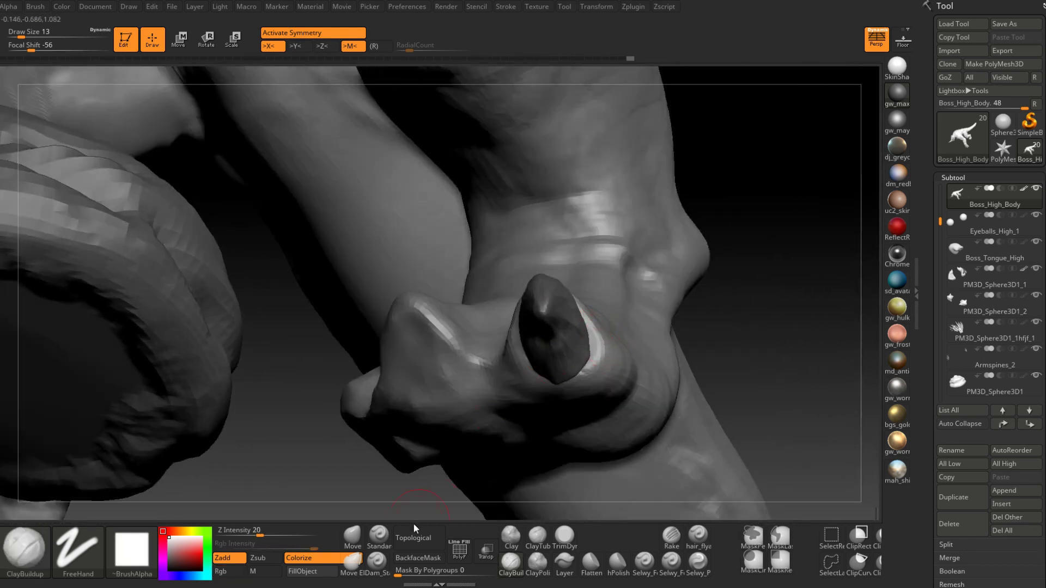
left_click(353, 537)
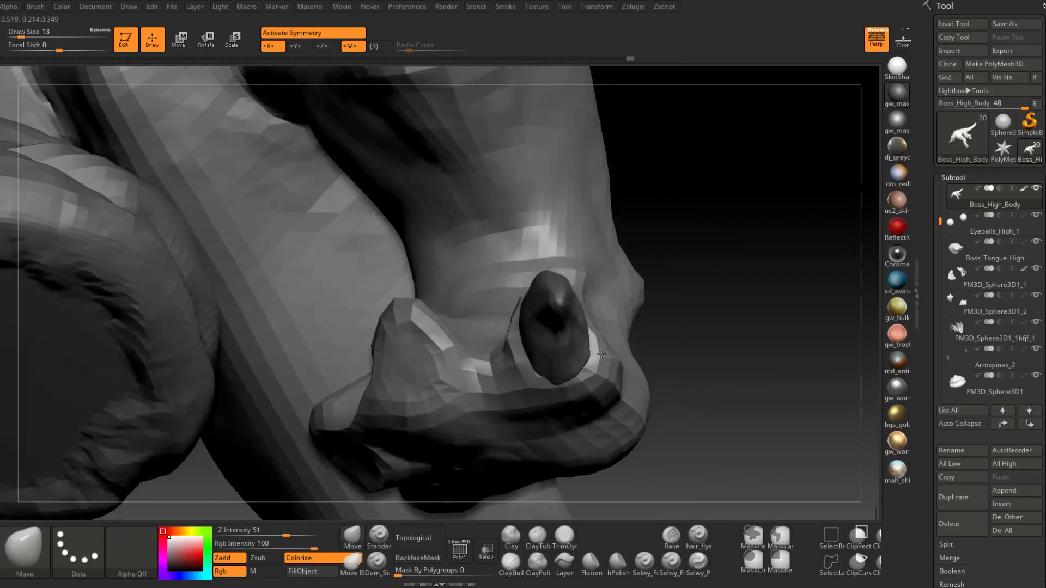
Step: Reshape the outer toe's skin around its claw with the Move brush at draw size 37
key("space")
left_click_drag(578, 349, 604, 349)
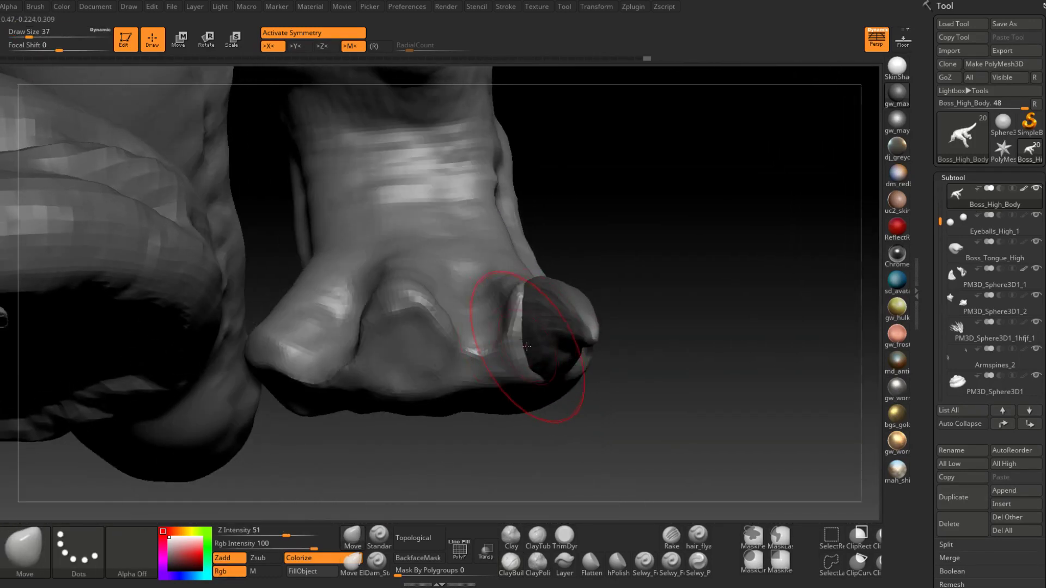
key("space")
left_click_drag(526, 346, 509, 346)
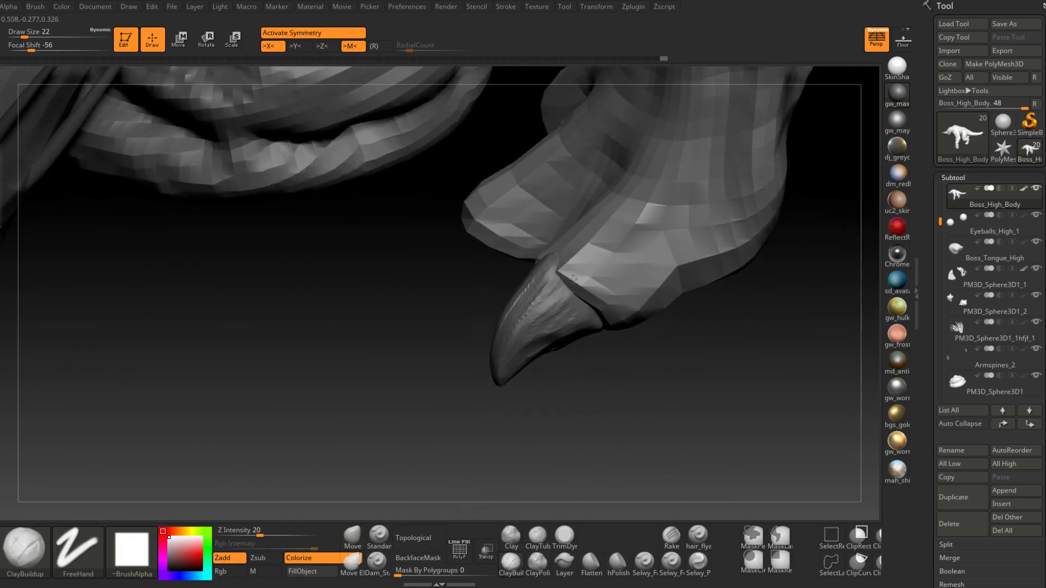
Step: Build up small skin folds over the outer toe claw's base using ClayBuildup at draw size 7
key("space")
left_click(564, 278)
mouse_move(550, 256)
right_mouse_down()
mouse_move(577, 256)
mouse_move(556, 269)
right_mouse_up()
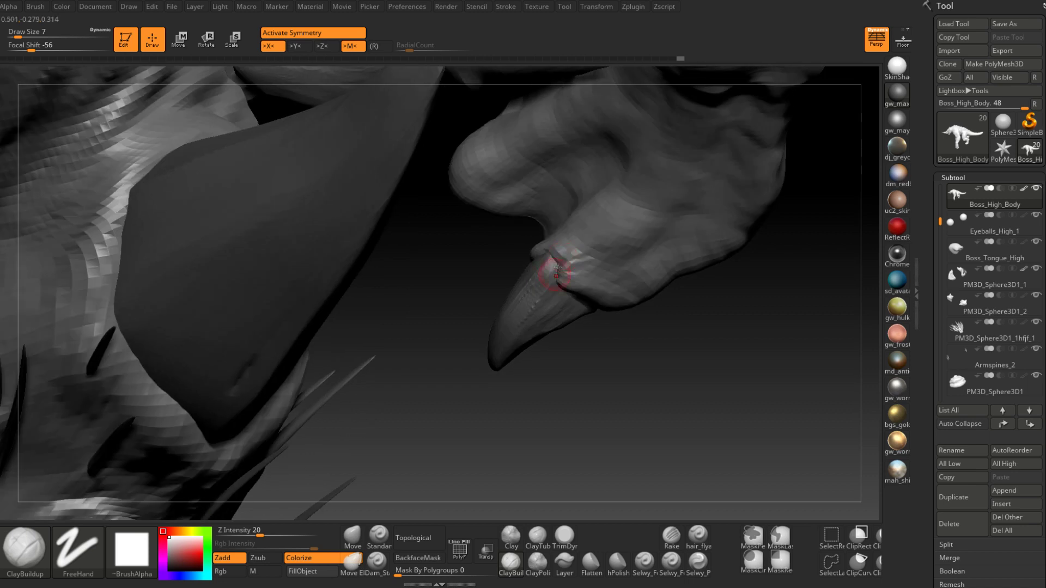
right_click_drag(524, 319, 545, 323)
key("space")
left_click(570, 247)
right_click_drag(588, 226, 577, 229)
Step: Thicken the skin on top of the outer toe behind the claw using ClayBuildup at draw size 14
key("bracketright")
mouse_move(564, 271)
right_mouse_down()
mouse_move(607, 304)
mouse_move(545, 294)
mouse_move(568, 275)
mouse_move(556, 241)
mouse_move(534, 224)
right_mouse_up()
mouse_move(645, 249)
right_mouse_down()
mouse_move(600, 234)
mouse_move(528, 291)
mouse_move(552, 334)
mouse_move(540, 288)
right_mouse_up()
key("space")
left_click_drag(542, 289, 540, 289)
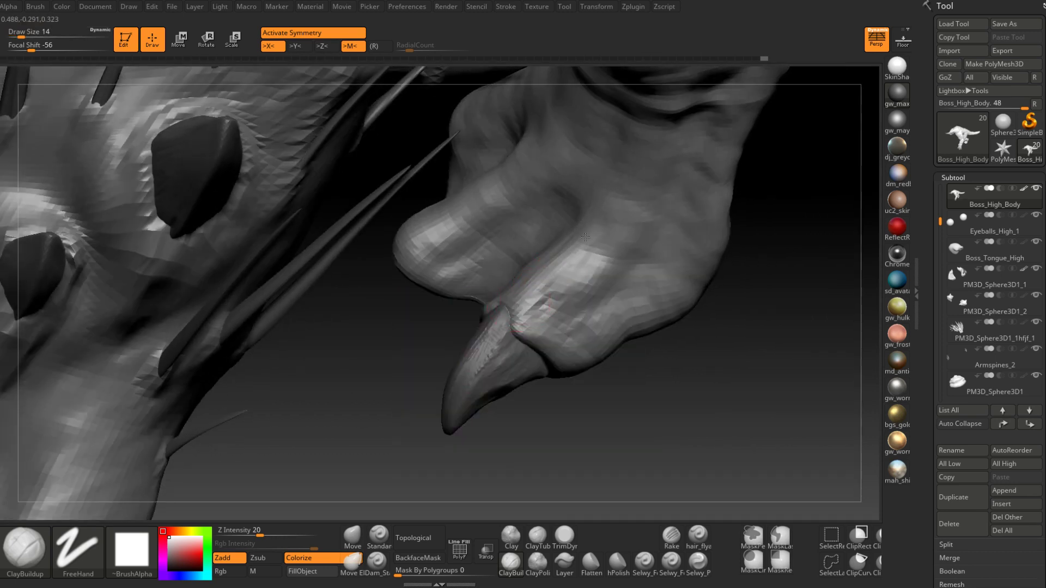
mouse_move(512, 324)
right_mouse_down()
mouse_move(511, 313)
mouse_move(509, 348)
mouse_move(547, 309)
right_mouse_up()
mouse_move(590, 268)
right_mouse_down()
mouse_move(536, 305)
mouse_move(545, 330)
mouse_move(621, 263)
mouse_move(558, 390)
right_mouse_up()
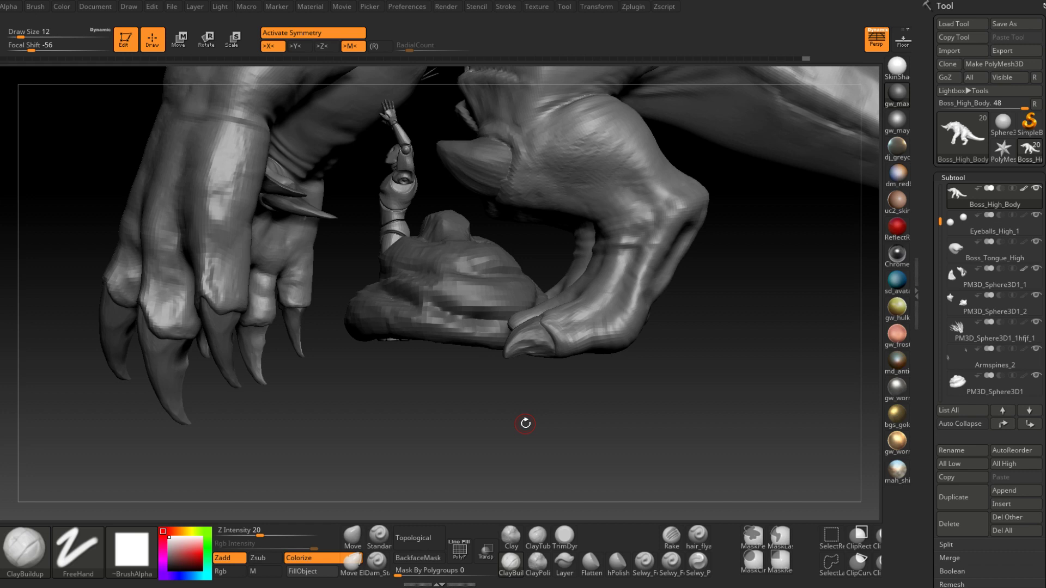
Step: Select the outer toe claw, duplicate it, and reset the copy's gizmo orientation
left_click_drag(616, 395, 714, 397)
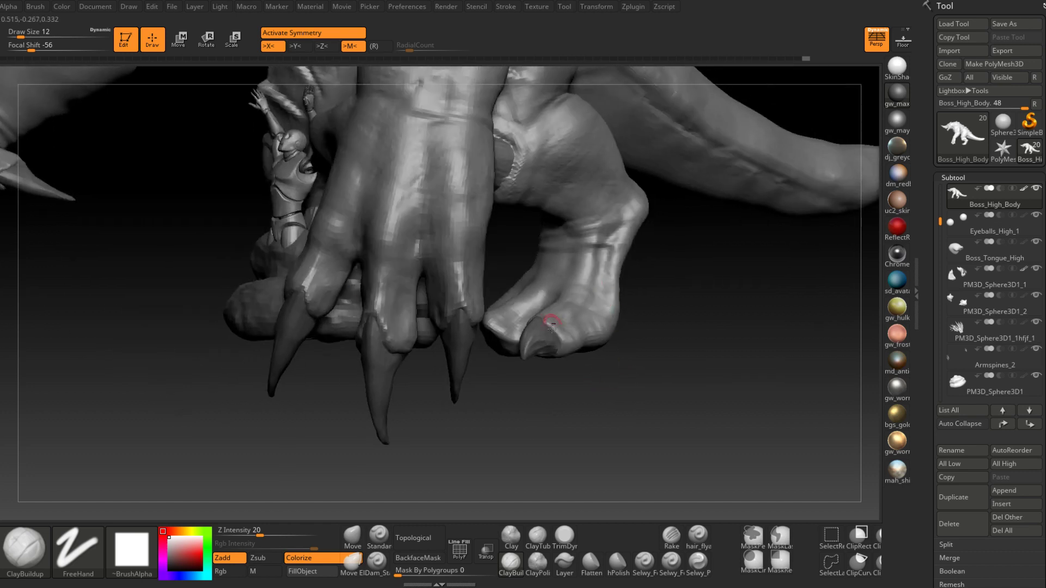
left_click(544, 344, "alt")
left_click_drag(544, 345, 567, 402)
left_click(954, 497)
key("e")
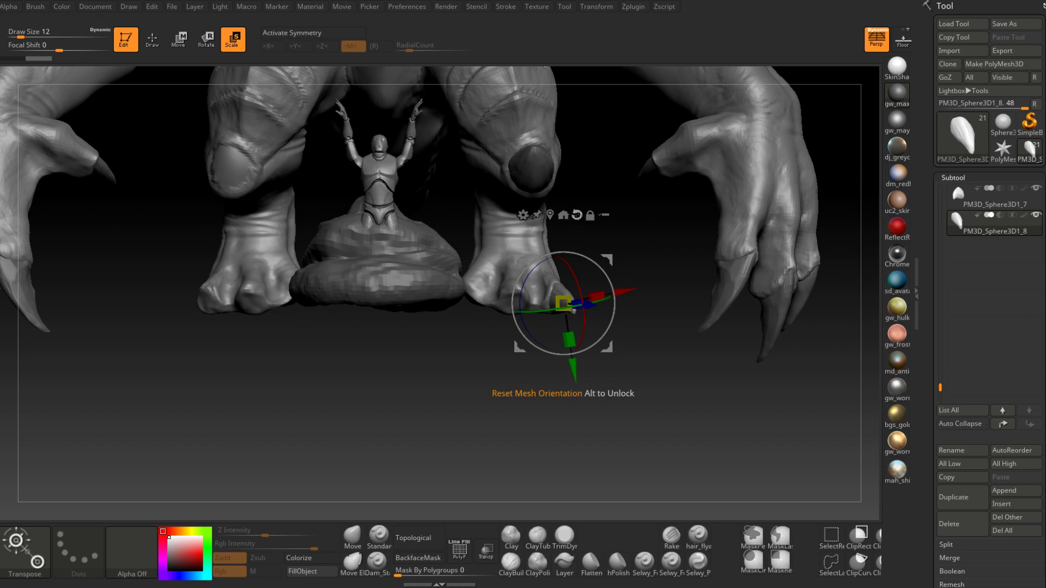
left_click(577, 215)
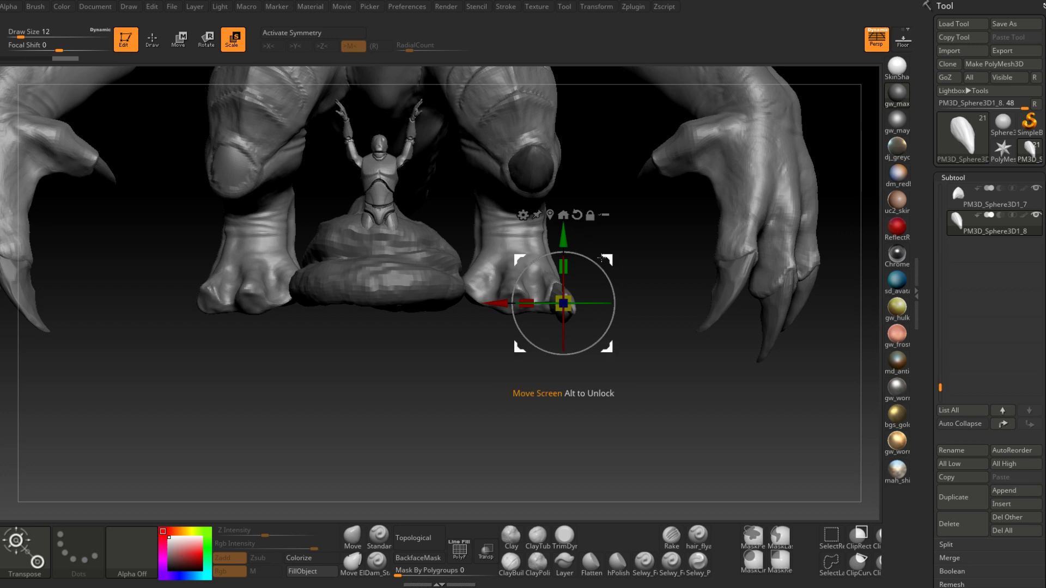
key("ctrl+z")
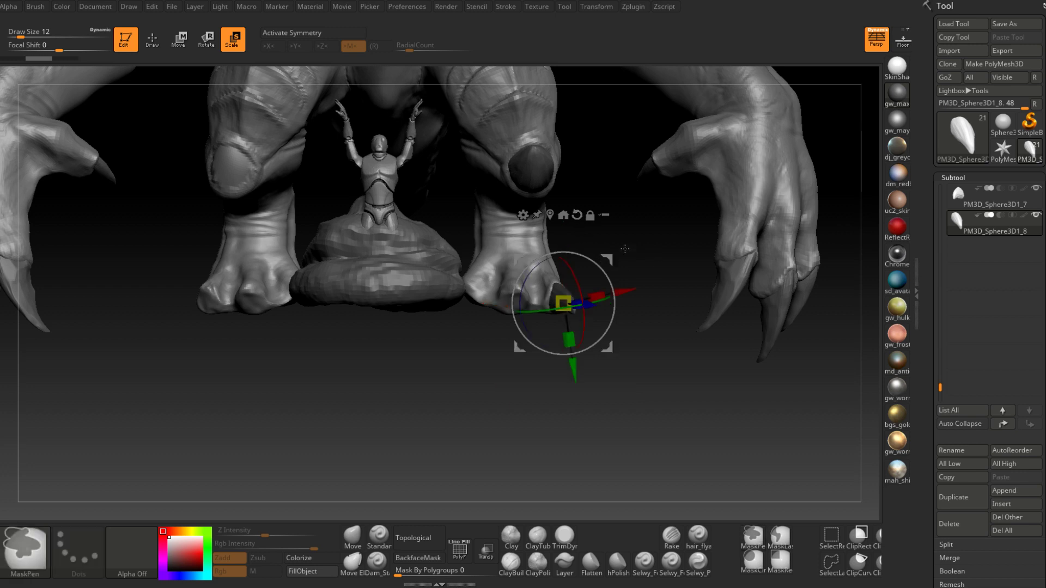
left_click(576, 215)
Step: Move the duplicated claw sideways to the middle toe and turn it to point forward
left_click_drag(644, 262, 547, 259, "ctrl")
right_click_drag(551, 256, 608, 294)
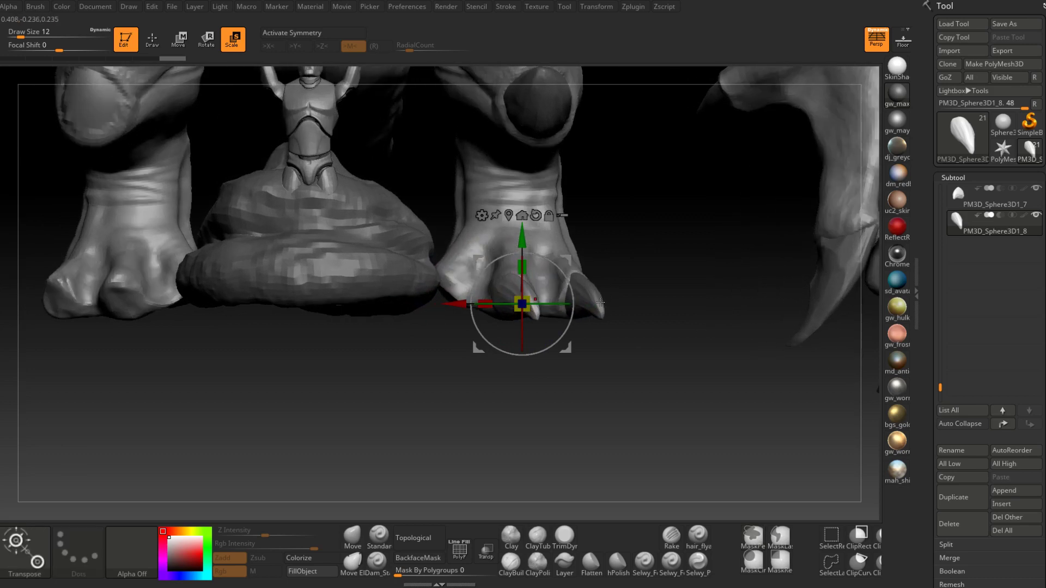
mouse_move(600, 304)
right_mouse_down()
mouse_move(595, 347)
mouse_move(599, 302)
right_mouse_up()
left_click_drag(556, 301, 531, 302)
mouse_move(623, 285)
right_mouse_down()
mouse_move(623, 313)
mouse_move(618, 288)
mouse_move(598, 288)
mouse_move(623, 288)
right_mouse_up()
left_click_drag(463, 305, 445, 306)
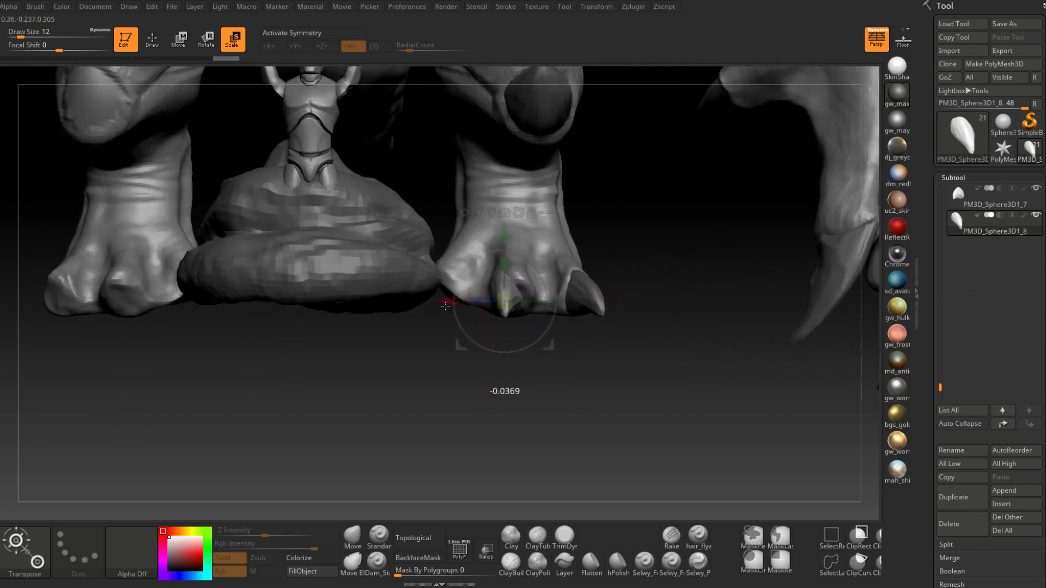
right_click_drag(615, 265, 598, 288)
Step: Fit the duplicated claw into the front of the middle toe by adjusting its rotation, depth and scale
left_click_drag(557, 256, 535, 257)
right_click_drag(535, 256, 622, 329)
left_click_drag(575, 280, 577, 286)
right_click_drag(599, 269, 572, 232)
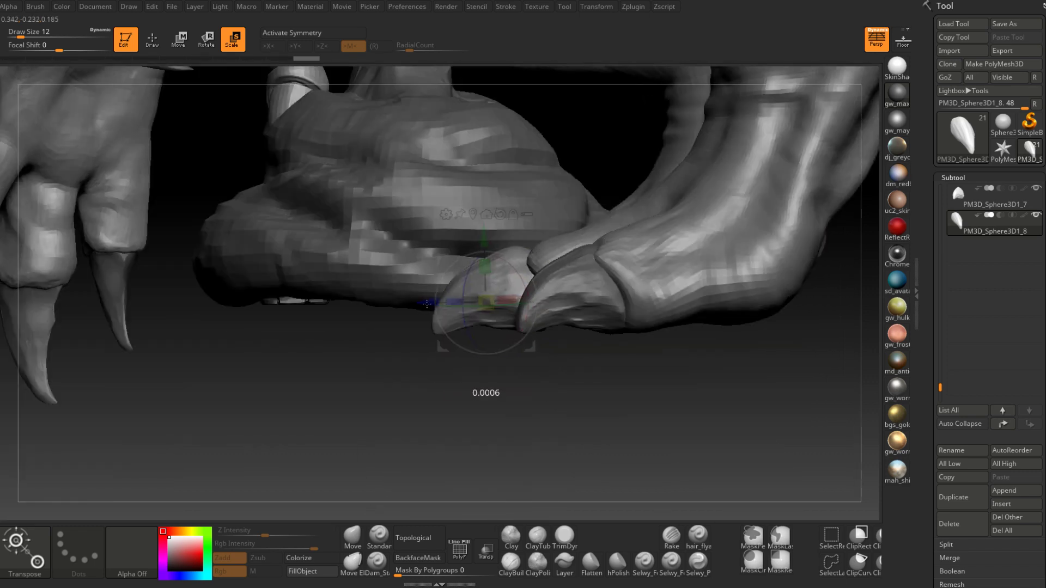
left_click_drag(426, 305, 430, 305)
right_click_drag(450, 408, 518, 407)
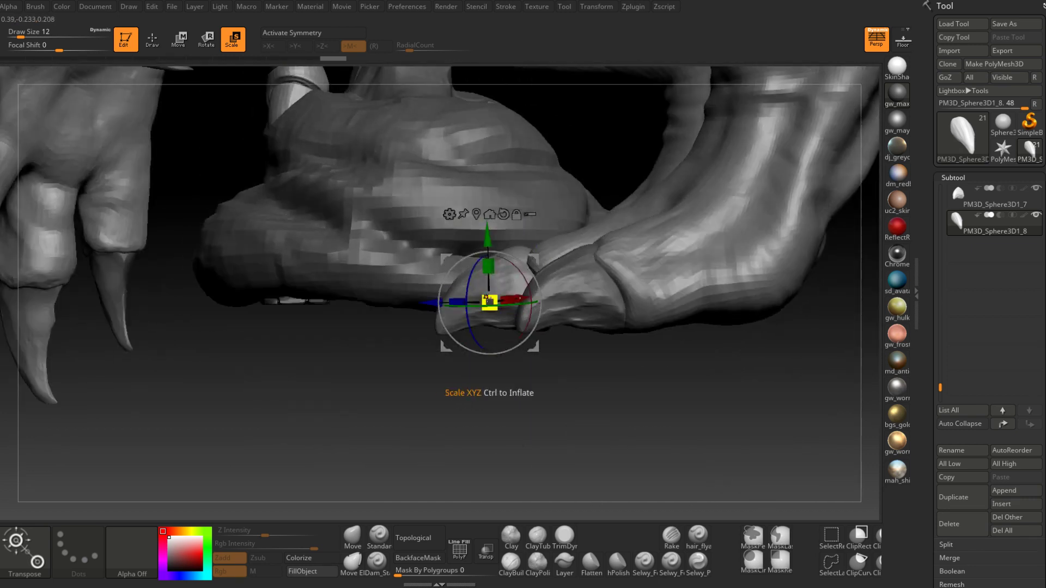
left_click_drag(491, 385, 492, 389)
left_click(492, 393, "ctrl")
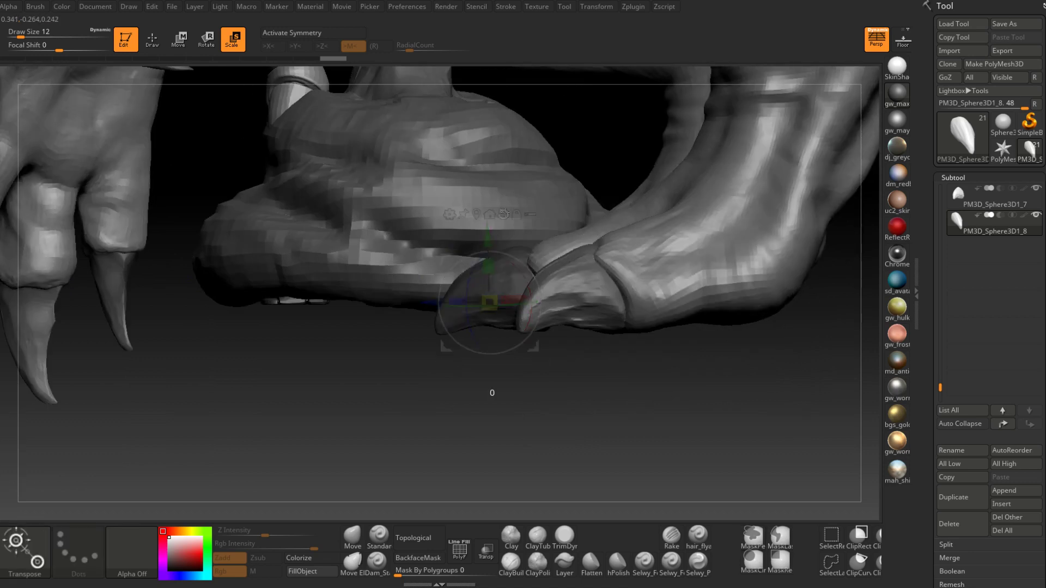
left_click_drag(491, 298, 441, 308)
left_click_drag(444, 360, 444, 309)
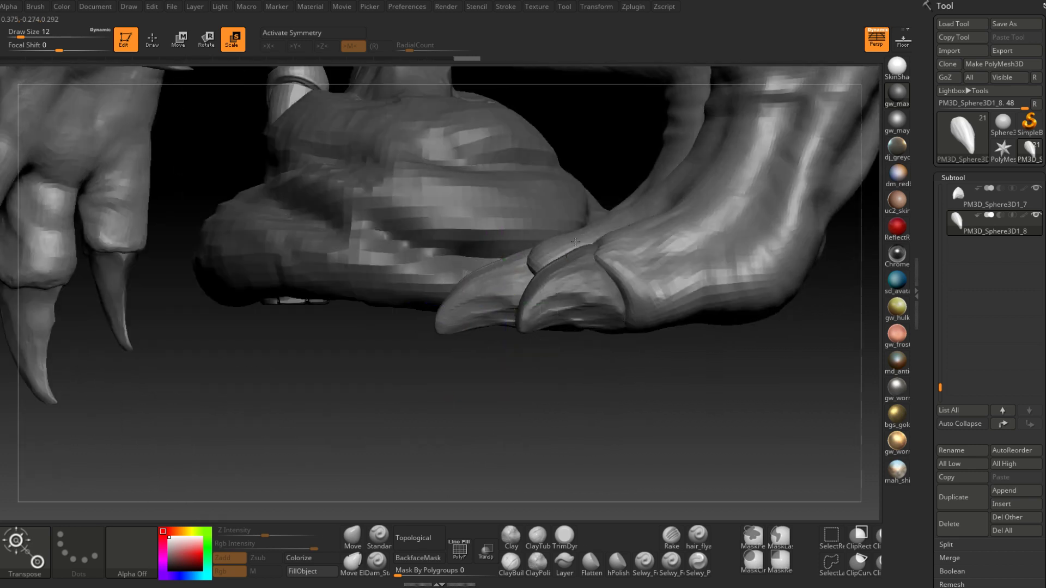
Step: Select the body and pull the middle toe's skin around its new claw with the Move brush at draw size 22
left_click(575, 242, "alt")
right_click_drag(579, 239, 555, 228)
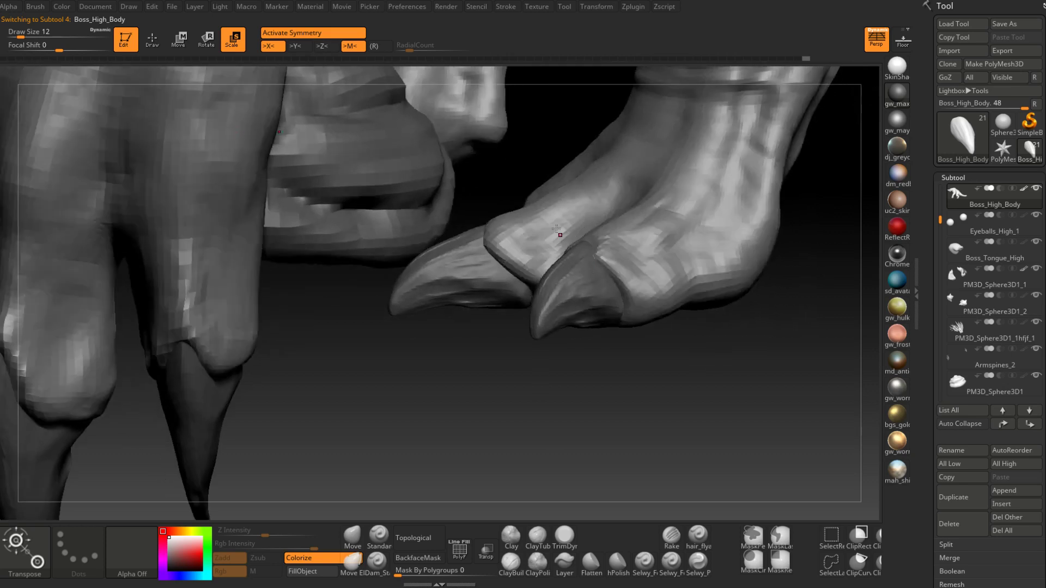
left_click(360, 534)
mouse_move(479, 245)
right_mouse_down()
mouse_move(479, 235)
mouse_move(490, 240)
right_mouse_up()
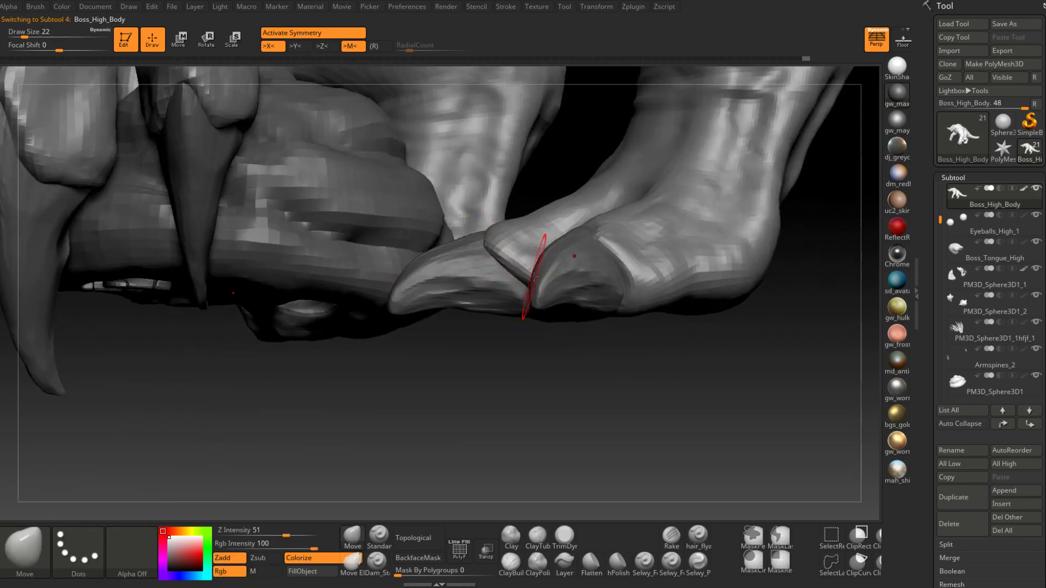
right_click_drag(483, 245, 490, 240)
key("space")
left_click_drag(490, 240, 496, 241)
Step: Refine the skin opening around the front of the middle toe claw with the Move brush at draw size 23
right_click_drag(381, 235, 481, 235)
key("space")
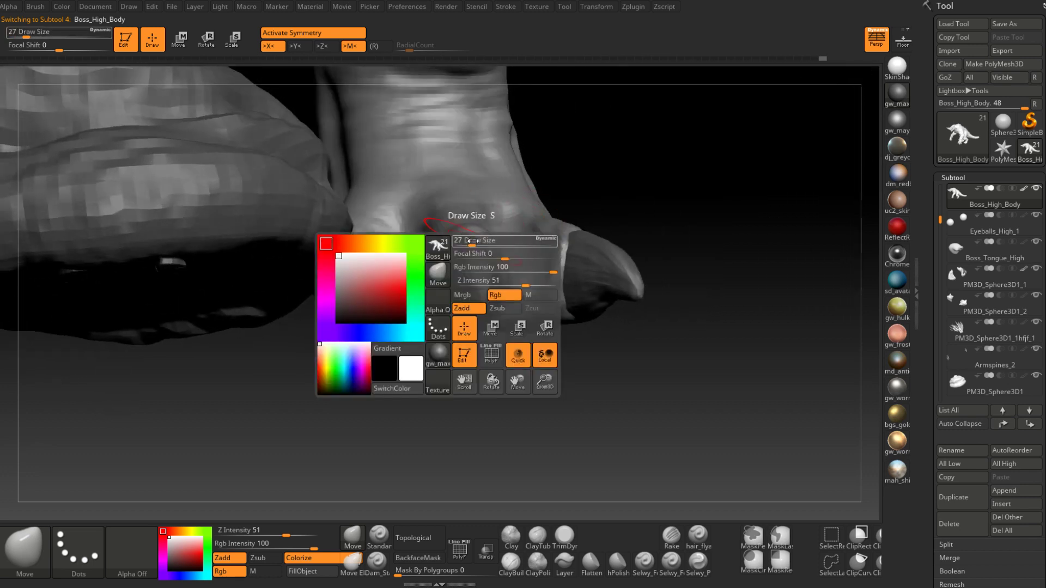
left_click_drag(483, 232, 464, 246)
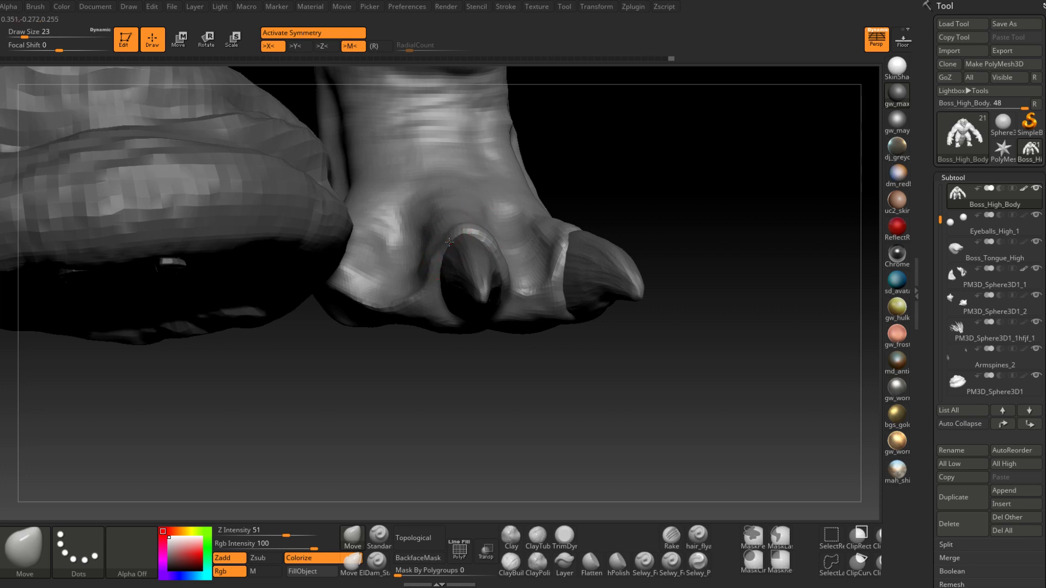
mouse_move(440, 246)
right_mouse_down()
mouse_move(510, 251)
mouse_move(468, 255)
mouse_move(512, 266)
mouse_move(512, 290)
right_mouse_up()
Step: Fit the skin around the sides and underside of the middle toe claw with the Move brush, ending at draw size 18
key("]")
key("space")
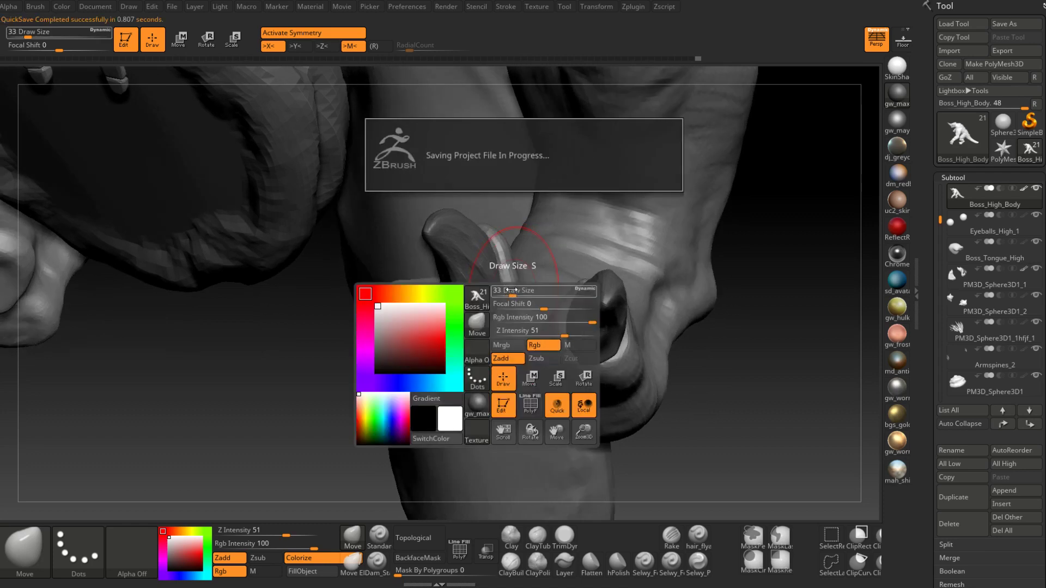
left_click_drag(511, 290, 507, 289)
mouse_move(508, 286)
right_mouse_down()
mouse_move(468, 312)
mouse_move(499, 294)
mouse_move(480, 317)
mouse_move(450, 317)
right_mouse_up()
key("[")
left_click_drag(449, 317, 446, 308)
mouse_move(420, 309)
right_mouse_down()
mouse_move(479, 305)
mouse_move(437, 292)
mouse_move(432, 276)
mouse_move(470, 274)
mouse_move(458, 287)
mouse_move(528, 276)
right_mouse_up()
right_click(470, 274)
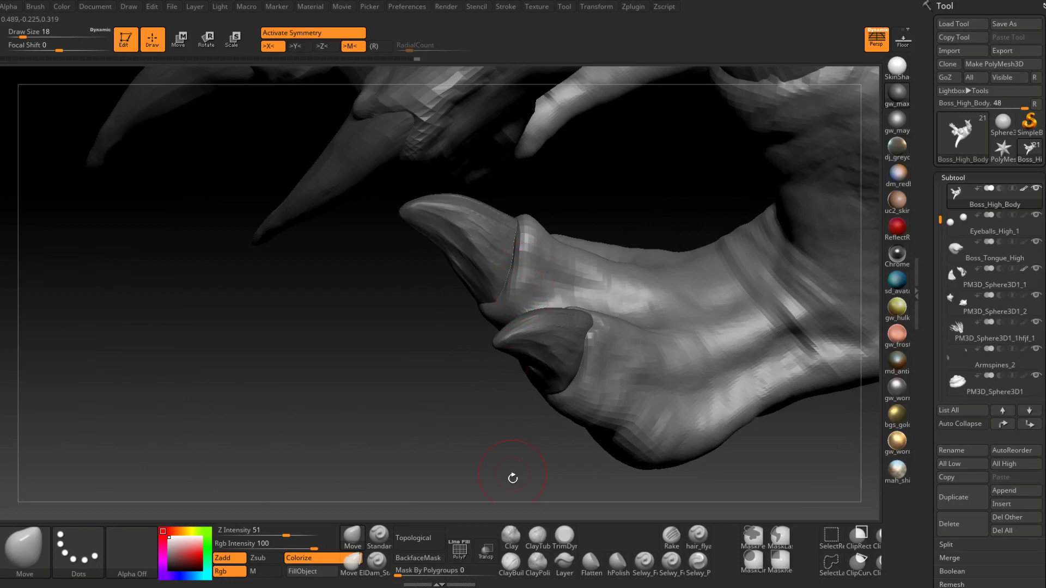
Step: Build up a raised skin rim around the middle toe claw's base using ClayBuildup at draw size 12
key("b")
key("c")
key("b")
right_click_drag(512, 478, 512, 291)
left_click_drag(529, 282, 527, 285)
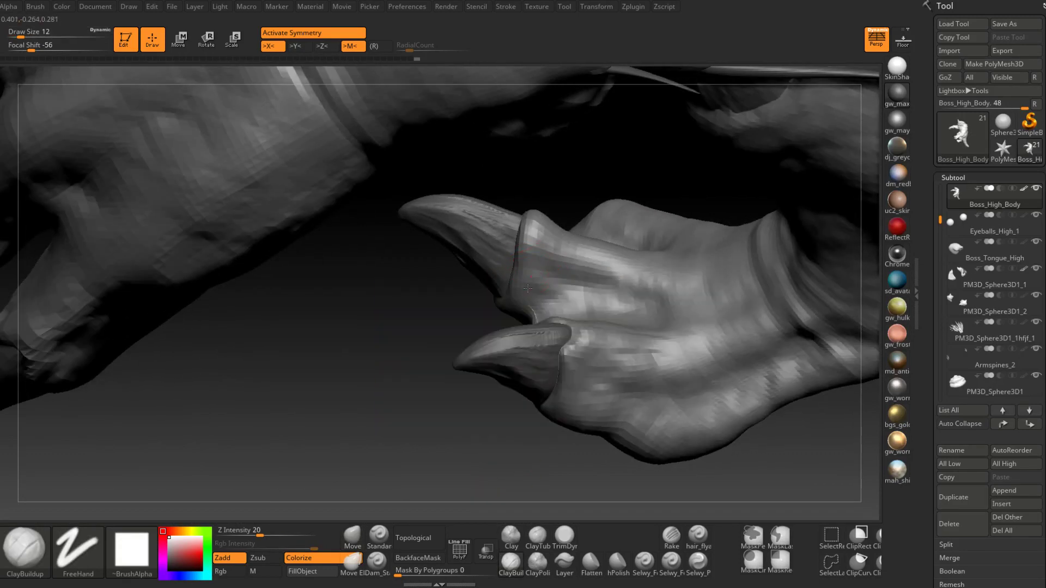
mouse_move(546, 297)
right_mouse_down()
mouse_move(552, 258)
mouse_move(520, 292)
mouse_move(539, 261)
mouse_move(527, 262)
right_mouse_up()
left_click_drag(528, 261, 548, 245)
right_click_drag(548, 245, 552, 252)
key("space")
mouse_move(552, 252)
left_mouse_down()
mouse_move(540, 229)
mouse_move(554, 264)
left_mouse_up()
mouse_move(554, 264)
right_mouse_down()
mouse_move(563, 240)
mouse_move(572, 247)
mouse_move(545, 325)
right_mouse_up()
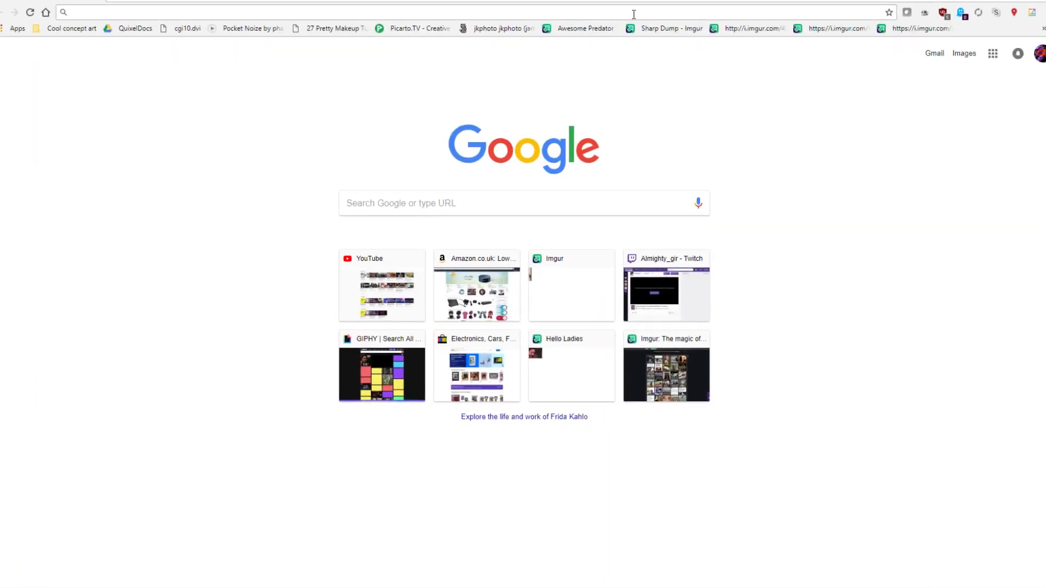
Step: In the web browser, search Google for "the origin of the potato chip" and check the place of origin in Wikipedia's Potato chip article
type("the ori")
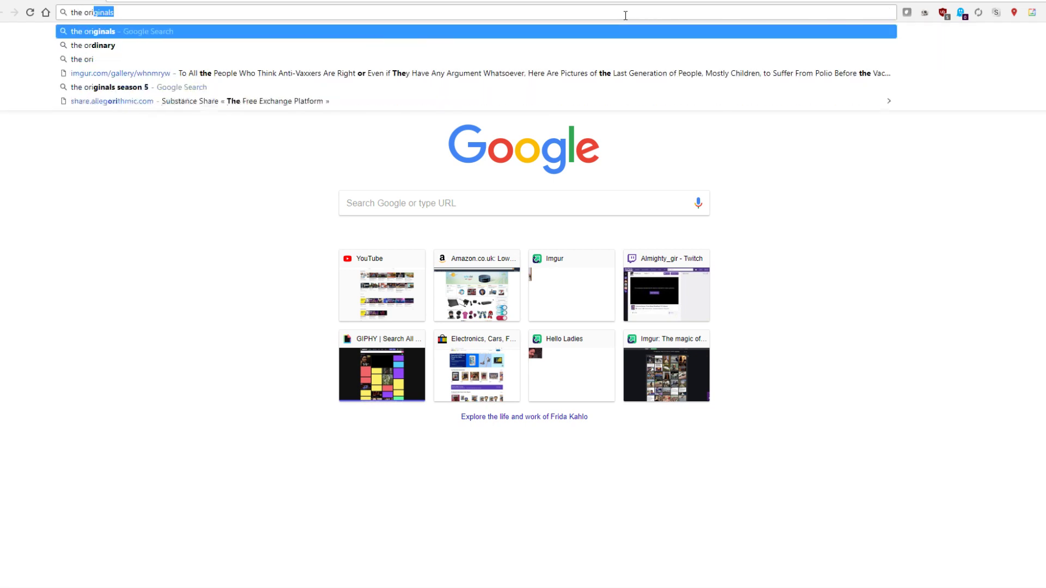
type("gin of the po")
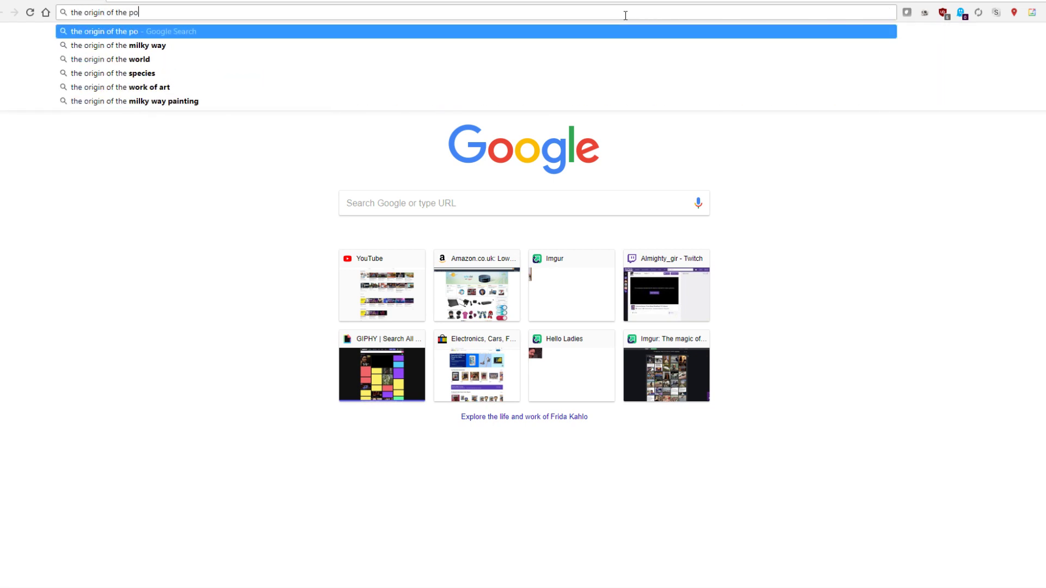
type("tato chip")
key("Return")
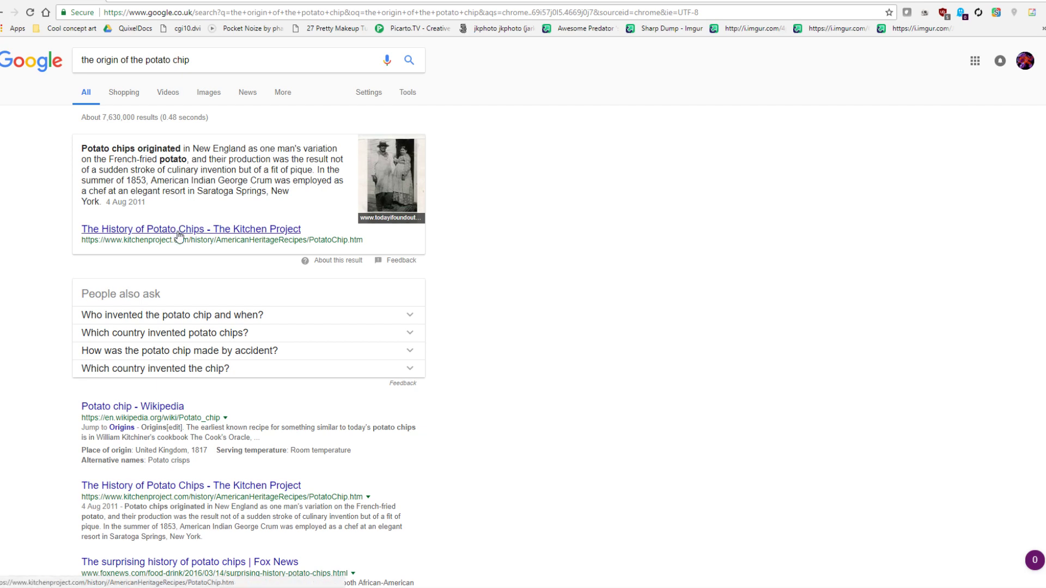
left_click(157, 409)
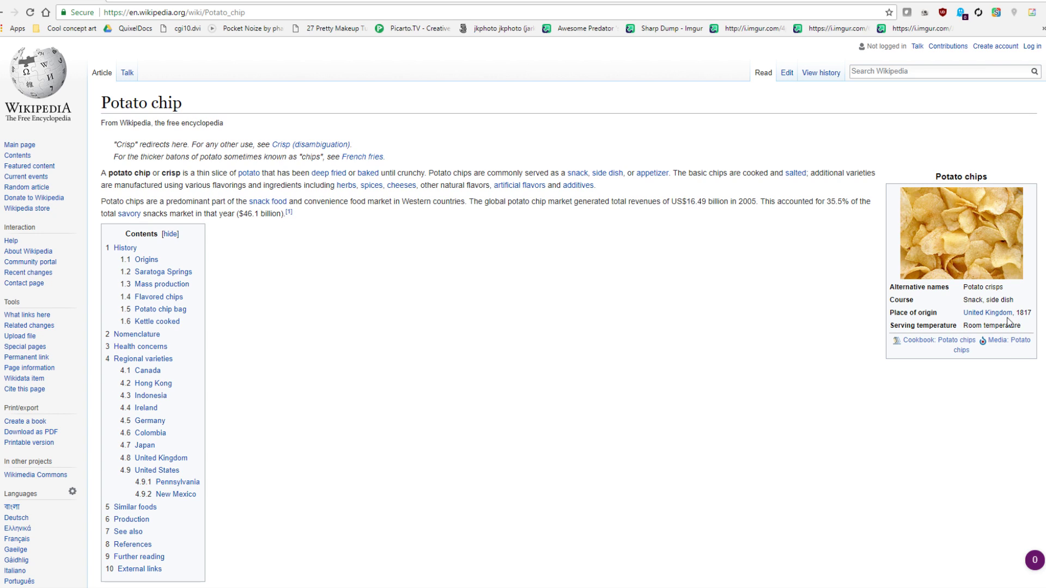
mouse_move(990, 317)
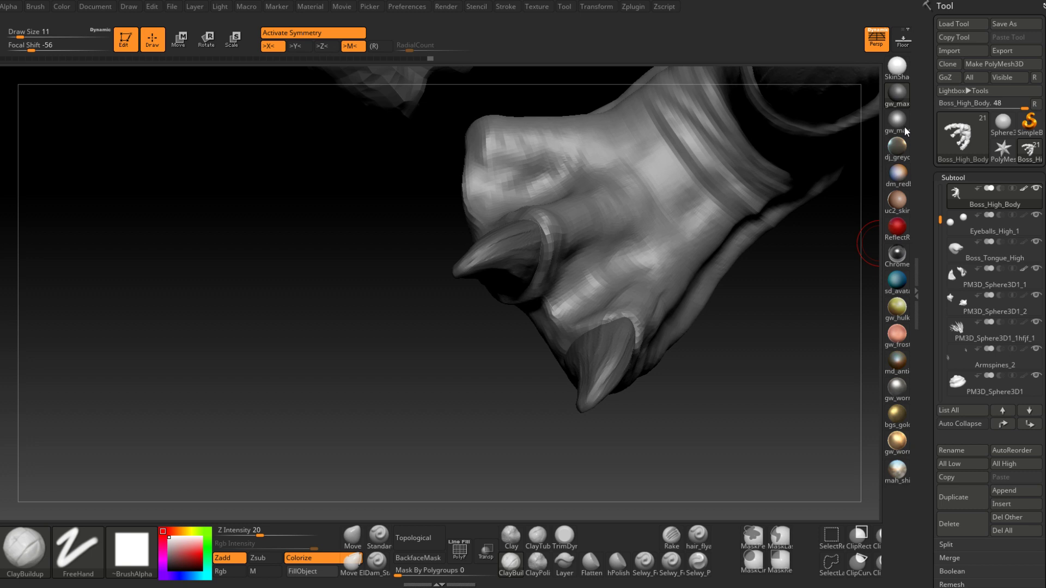
Step: Back in ZBrush, build up the skin above the middle toe claw and ridges along the toes using ClayBuildup at draw sizes 16 and 20
mouse_move(485, 248)
right_mouse_down()
mouse_move(576, 261)
mouse_move(544, 256)
mouse_move(548, 283)
mouse_move(561, 280)
mouse_move(513, 301)
mouse_move(495, 269)
mouse_move(532, 270)
mouse_move(562, 248)
mouse_move(547, 239)
mouse_move(554, 249)
right_mouse_up()
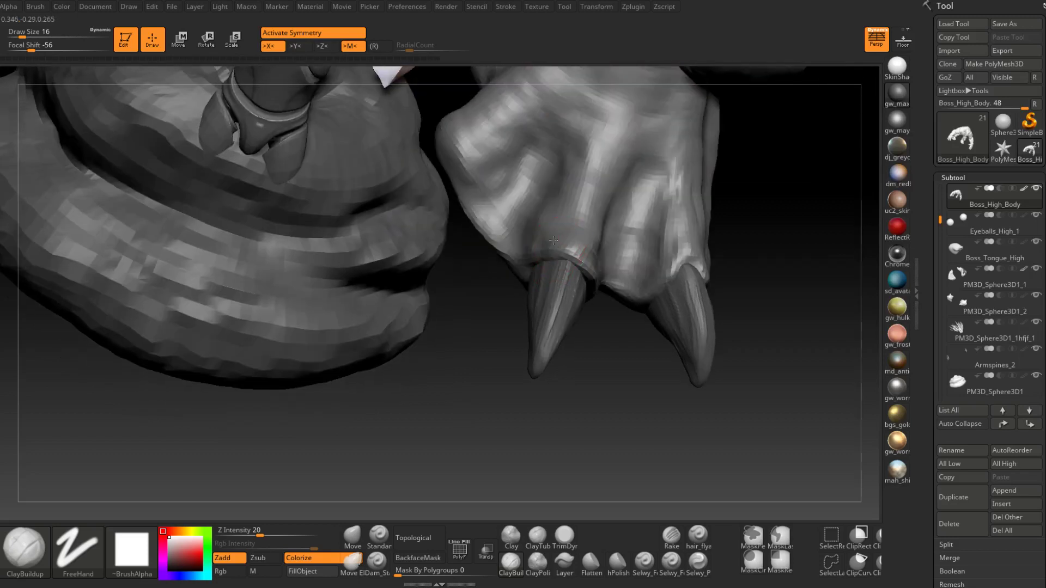
mouse_move(537, 209)
right_mouse_down()
mouse_move(598, 237)
mouse_move(577, 240)
mouse_move(560, 214)
mouse_move(556, 269)
mouse_move(544, 276)
mouse_move(575, 325)
mouse_move(612, 304)
mouse_move(602, 309)
mouse_move(616, 278)
right_mouse_up()
right_click(616, 279)
mouse_move(613, 278)
left_mouse_down()
mouse_move(631, 215)
mouse_move(612, 282)
mouse_move(645, 255)
mouse_move(661, 273)
left_mouse_up()
right_click_drag(660, 273, 632, 280)
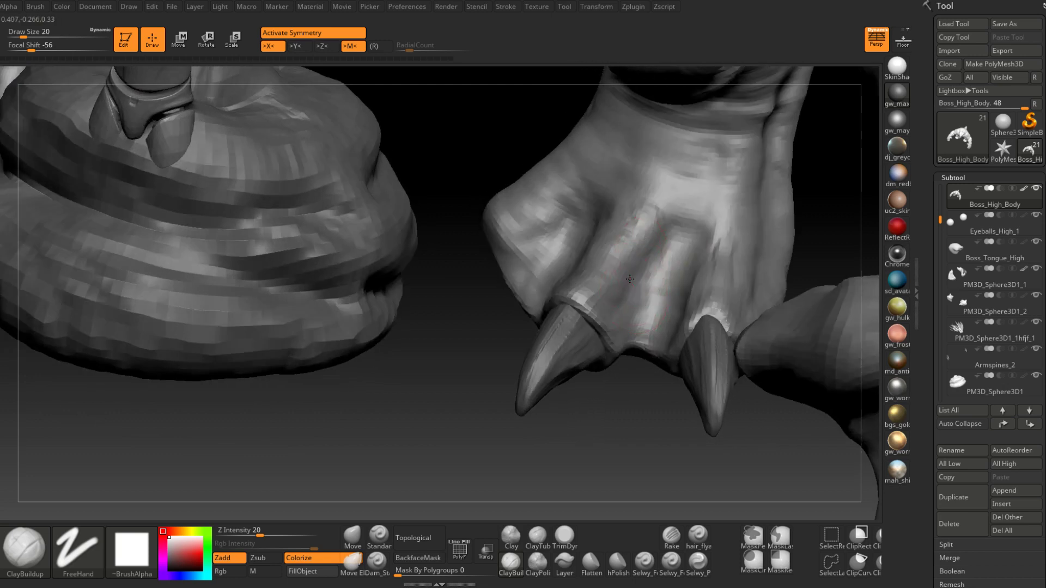
mouse_move(670, 229)
right_mouse_down()
mouse_move(665, 247)
mouse_move(612, 221)
mouse_move(635, 217)
right_mouse_up()
key("ctrl")
mouse_move(644, 254)
right_mouse_down("ctrl")
mouse_move(677, 261)
mouse_move(672, 234)
right_mouse_up("ctrl")
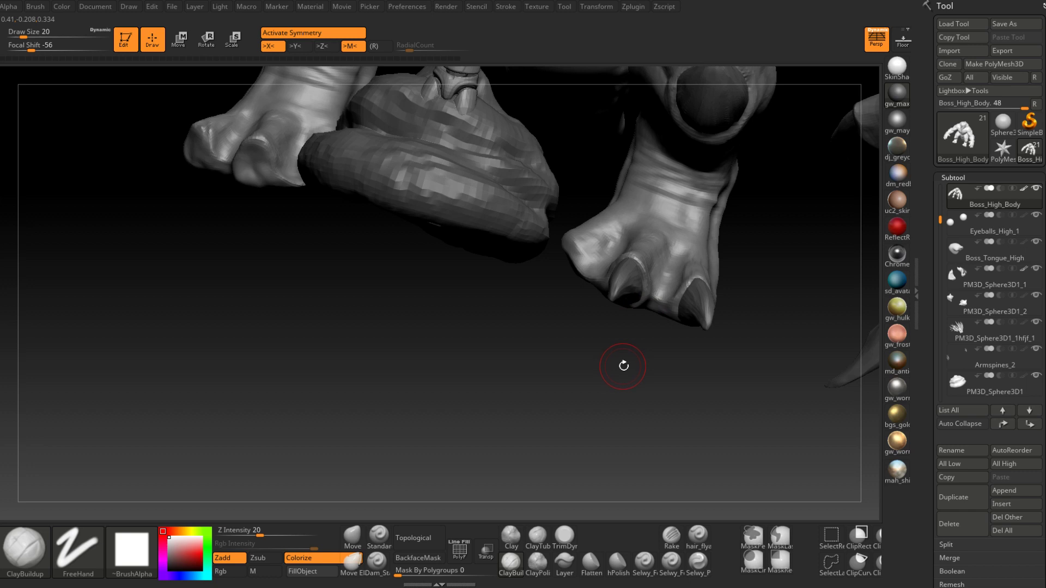
mouse_move(627, 352)
left_mouse_down()
mouse_move(675, 348)
mouse_move(629, 349)
left_mouse_up()
mouse_move(627, 387)
left_mouse_down()
mouse_move(624, 354)
mouse_move(621, 393)
mouse_move(619, 363)
mouse_move(602, 354)
mouse_move(624, 387)
mouse_move(630, 371)
mouse_move(665, 361)
left_mouse_up()
left_click(621, 319, "alt")
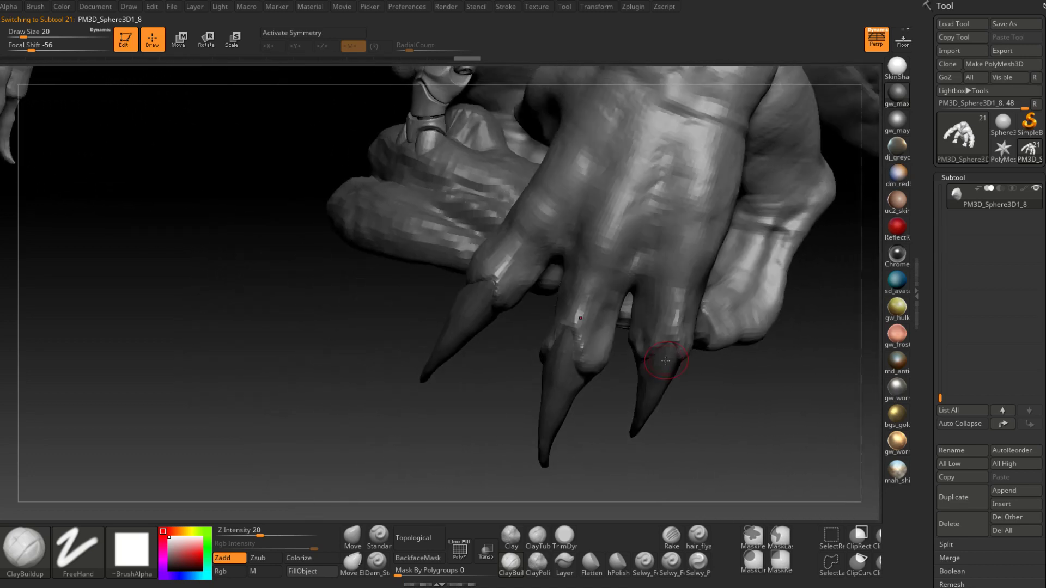
left_click_drag(599, 457, 633, 357)
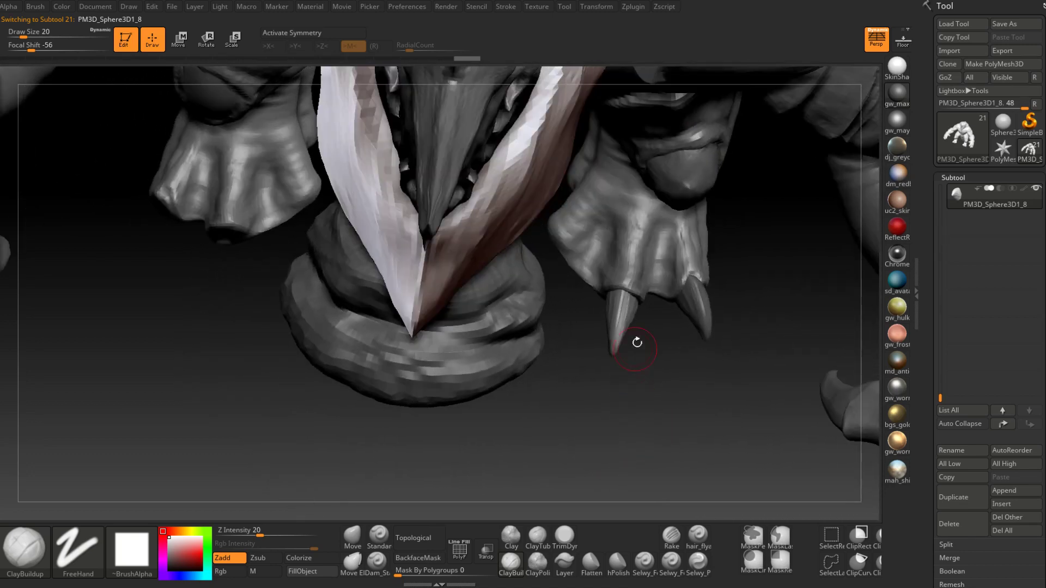
Step: Select the body and build up the skin between the middle and outer toe claws using ClayBuildup at draw sizes 16 and 13
left_click(632, 287, "alt")
left_click_drag(625, 292, 543, 409, "alt")
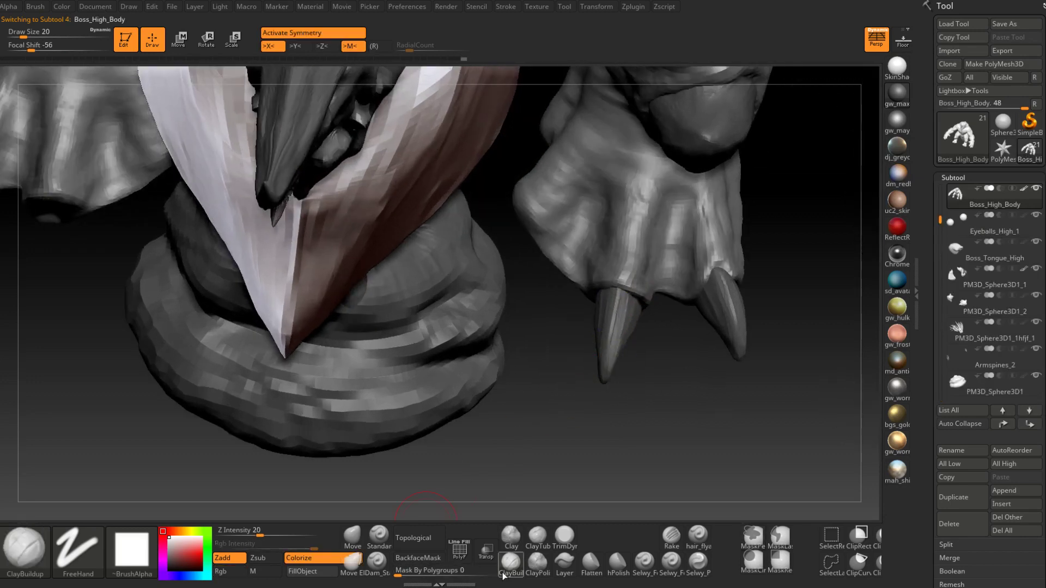
key("b")
right_click_drag(632, 299, 640, 295)
left_click_drag(640, 294, 634, 293)
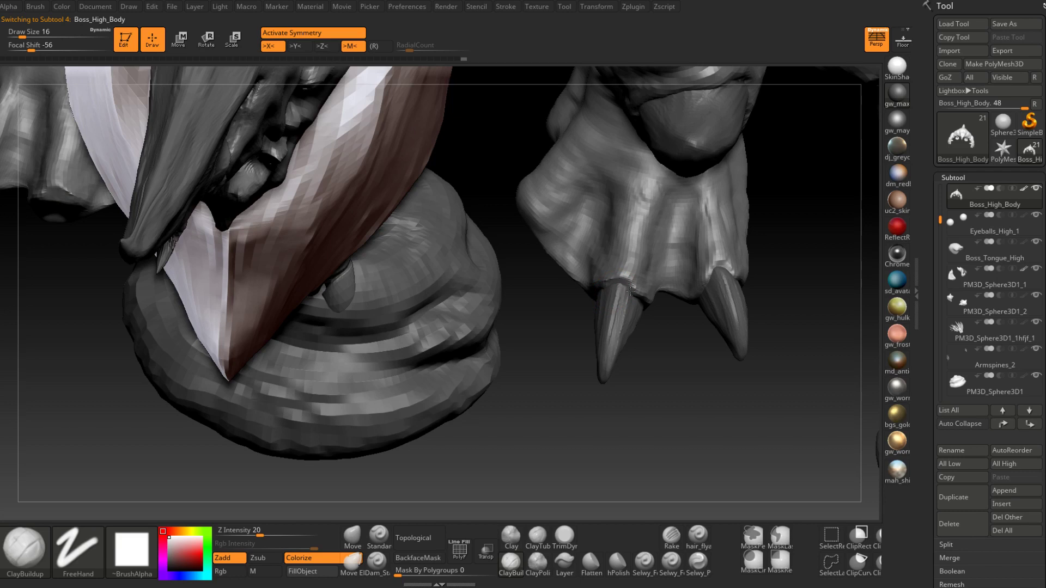
mouse_move(639, 298)
right_mouse_down()
mouse_move(614, 280)
mouse_move(651, 285)
mouse_move(653, 309)
mouse_move(640, 295)
mouse_move(611, 331)
mouse_move(648, 341)
right_mouse_up()
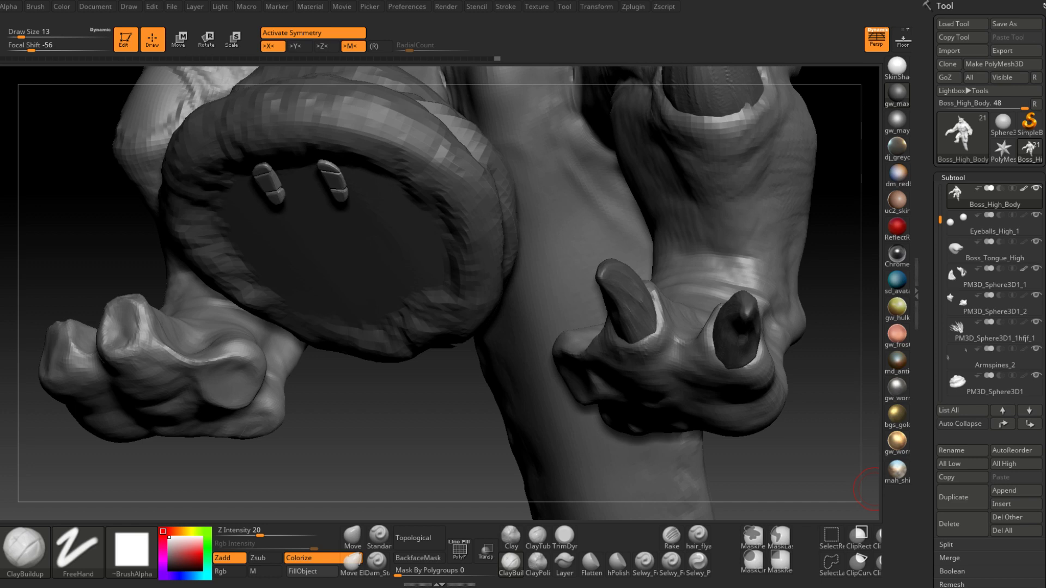
left_click_drag(674, 301, 670, 349)
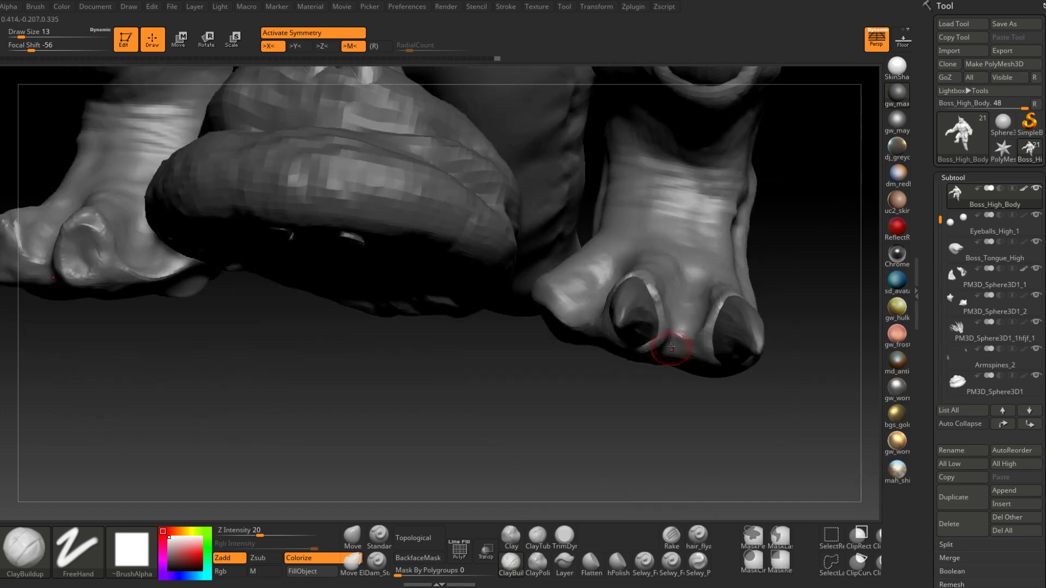
Step: Duplicate the middle toe claw and move the copy across to the inner toe
left_click(645, 323, "alt")
left_click_drag(700, 419, 706, 426)
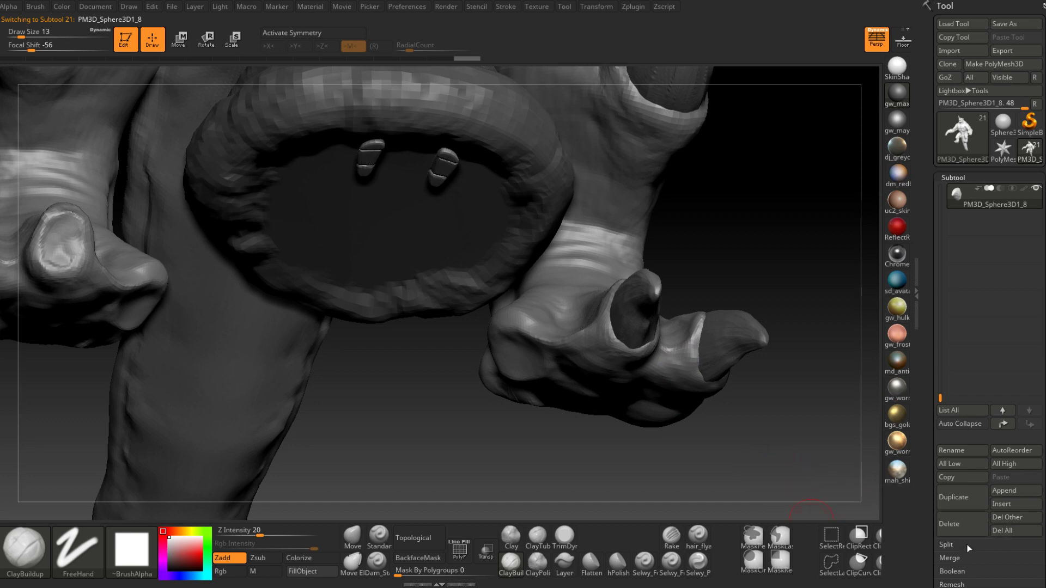
left_click(953, 497)
key("r")
left_click_drag(627, 381, 665, 324)
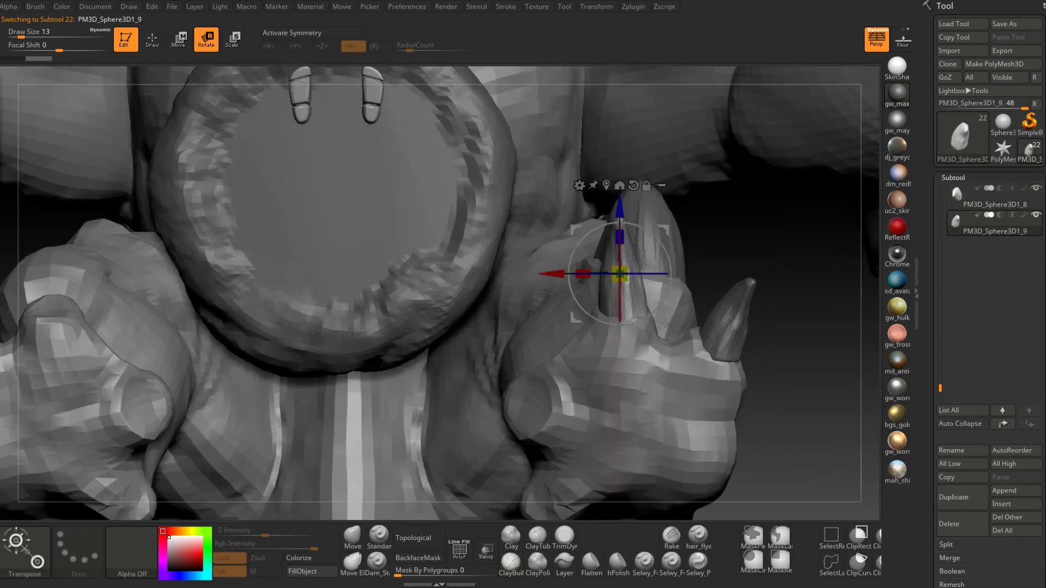
mouse_move(619, 274)
left_mouse_down()
mouse_move(533, 360)
mouse_move(578, 333)
mouse_move(557, 320)
mouse_move(582, 289)
mouse_move(609, 287)
left_mouse_up()
left_click_drag(597, 407, 599, 354, "alt")
Step: Rotate and position the duplicated claw so it seats into the tip of the inner toe
left_click_drag(545, 258, 571, 234)
left_click_drag(538, 203, 571, 410)
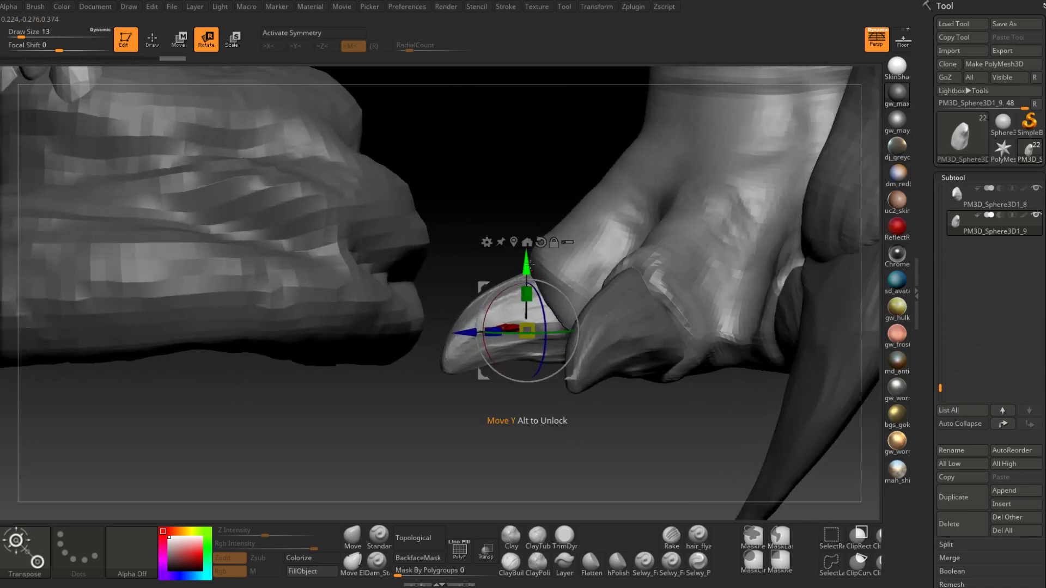
left_click_drag(526, 234, 582, 285)
right_click_drag(582, 284, 596, 192)
left_click_drag(563, 325, 537, 327)
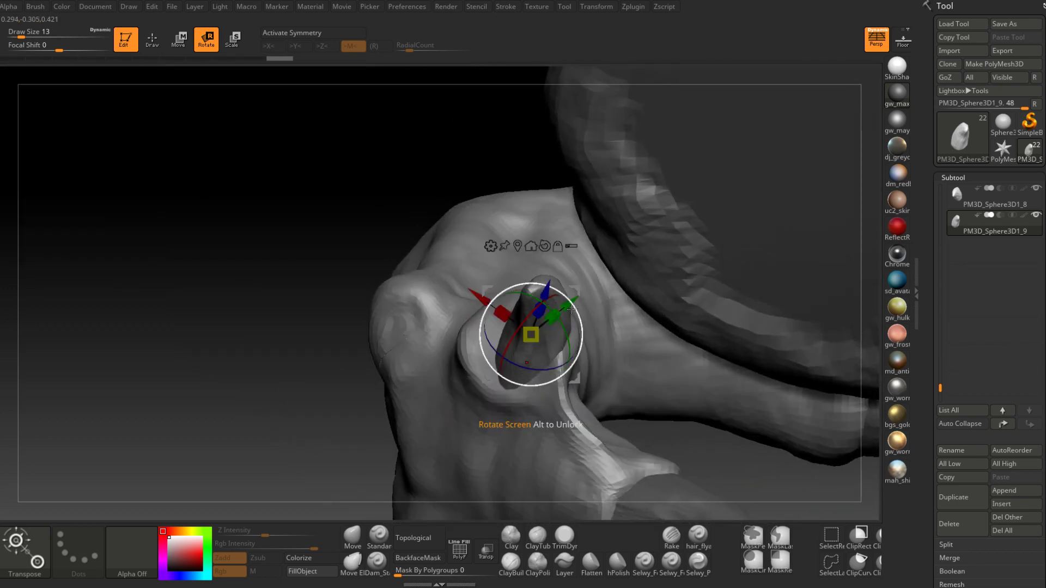
left_click_drag(470, 291, 469, 290)
Step: Select the body and pull the skin around the inner toe claw's base with the Move brush at draw size 23
mouse_move(579, 348)
right_mouse_down()
mouse_move(592, 415)
mouse_move(615, 373)
mouse_move(598, 440)
right_mouse_up()
left_click(592, 433, "alt")
left_click(358, 536)
mouse_move(507, 425)
right_mouse_down()
mouse_move(554, 323)
mouse_move(549, 313)
mouse_move(555, 328)
mouse_move(598, 297)
mouse_move(598, 242)
right_mouse_up()
key("space")
left_click(551, 321)
key("space")
left_click(554, 327)
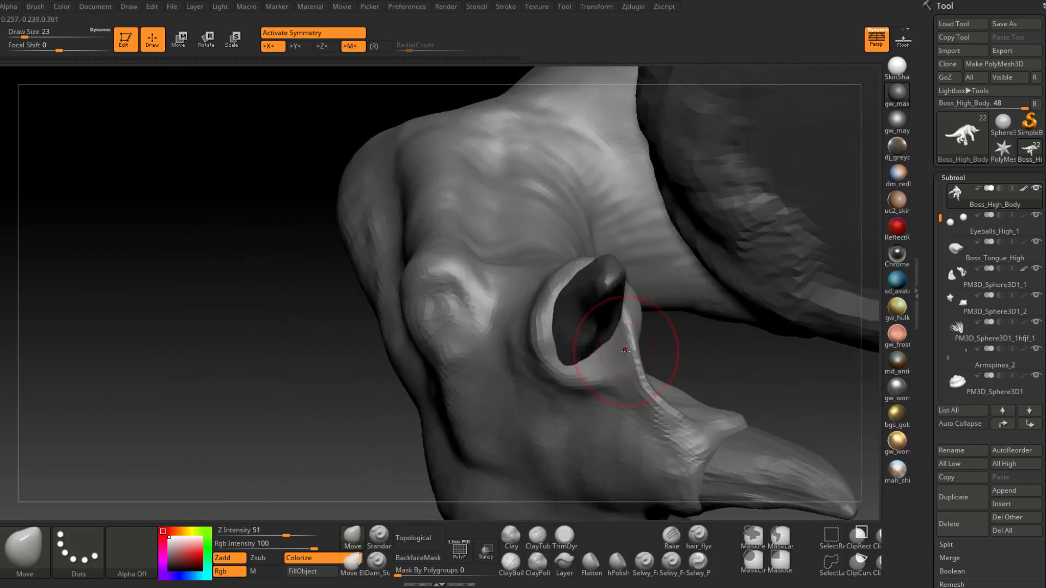
mouse_move(621, 341)
right_mouse_down()
mouse_move(602, 359)
mouse_move(563, 345)
mouse_move(626, 338)
right_mouse_up()
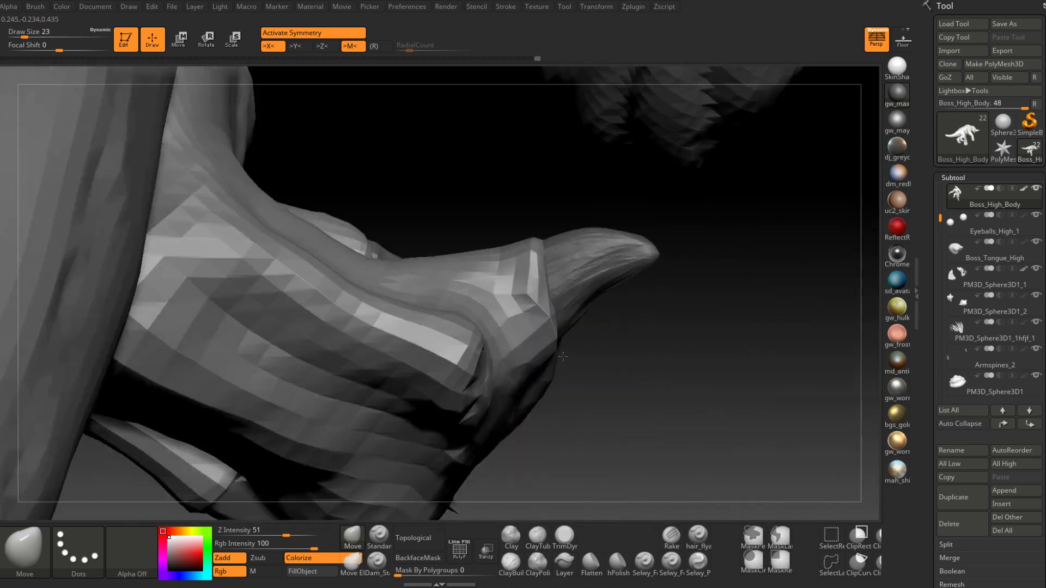
Step: Refine the skin opening around the inner toe claw from several sides with the Move brush, ending at draw size 20
key("space")
left_click_drag(561, 335, 554, 333)
mouse_move(559, 332)
right_mouse_down("ctrl")
mouse_move(556, 322)
mouse_move(515, 376)
right_mouse_up("ctrl")
key("space")
left_click_drag(543, 300, 546, 298)
right_click_drag(520, 272, 533, 303)
key("space")
left_click_drag(533, 303, 535, 299)
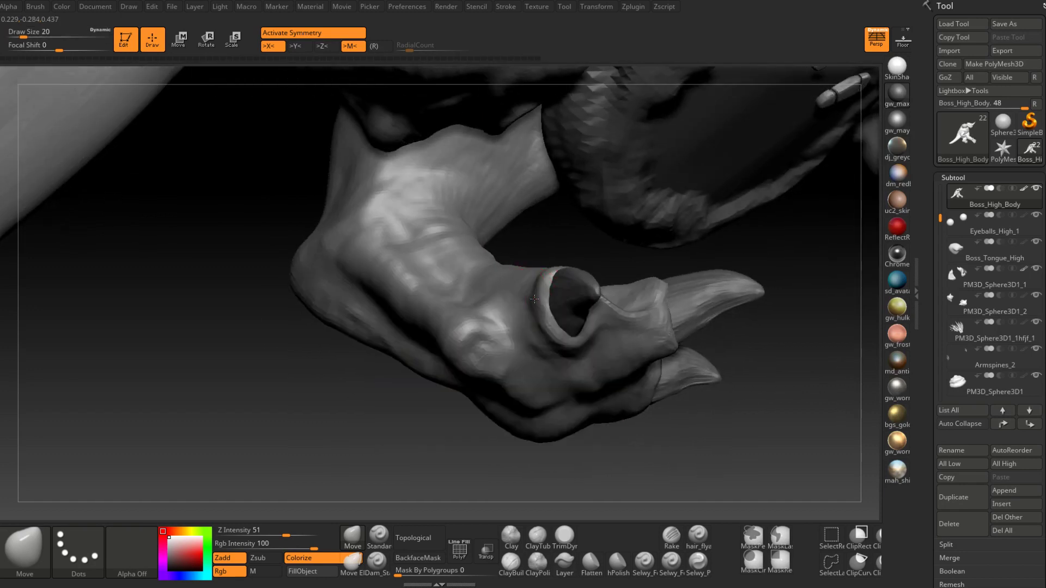
Step: Flatten the skin above and beside the inner toe claw using TrimDynamic at draw size 18
mouse_move(536, 287)
right_mouse_down()
mouse_move(567, 272)
mouse_move(553, 292)
mouse_move(586, 265)
mouse_move(595, 276)
mouse_move(596, 289)
mouse_move(566, 272)
mouse_move(572, 431)
mouse_move(605, 232)
mouse_move(596, 273)
right_mouse_up()
key("b")
key("t")
key("d")
key("[")
key("[")
left_click_drag(595, 273, 621, 250)
mouse_move(621, 251)
right_mouse_down()
mouse_move(632, 277)
mouse_move(553, 220)
mouse_move(537, 257)
right_mouse_up()
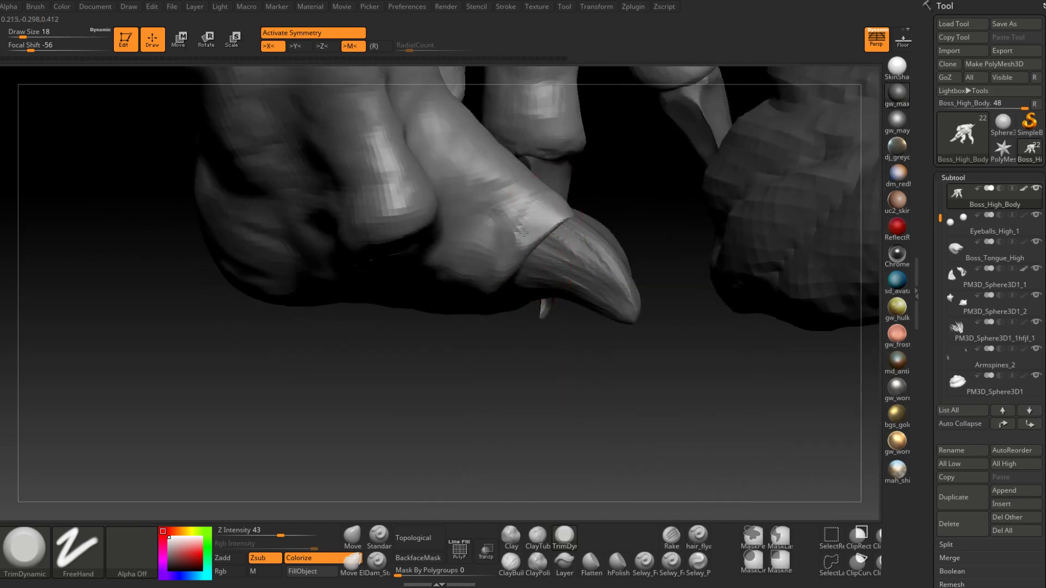
right_click_drag(527, 256, 517, 246)
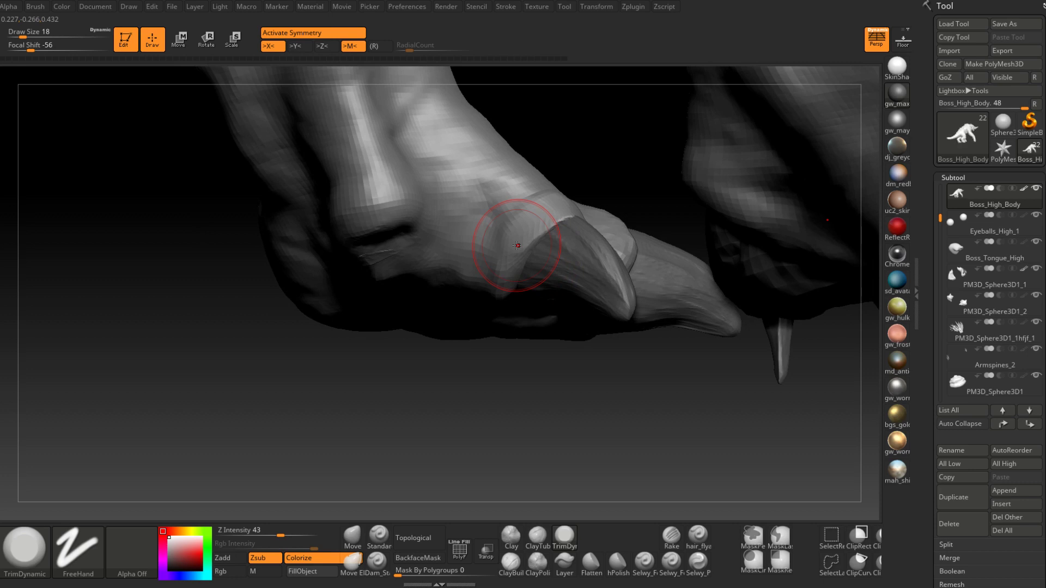
Step: Build up a raised skin rim around the inner toe claw's base using ClayBuildup at draw size 9
left_click(510, 561)
mouse_move(523, 349)
right_mouse_down()
mouse_move(541, 229)
mouse_move(528, 245)
mouse_move(528, 261)
mouse_move(544, 229)
mouse_move(532, 234)
mouse_move(573, 212)
right_mouse_up()
key("space")
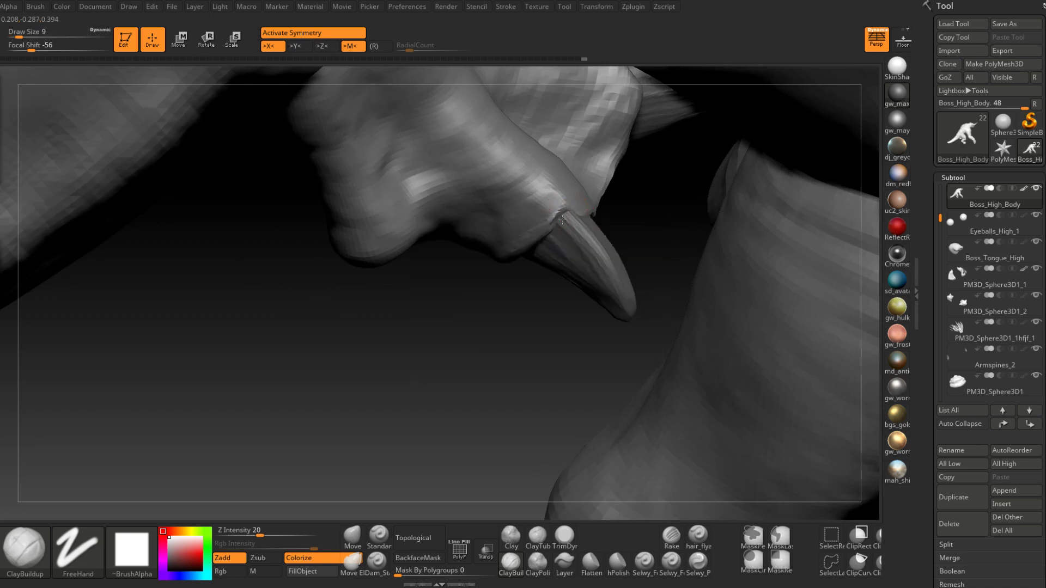
mouse_move(524, 233)
right_mouse_down()
mouse_move(525, 242)
mouse_move(532, 221)
right_mouse_up()
right_click_drag(497, 264, 490, 286)
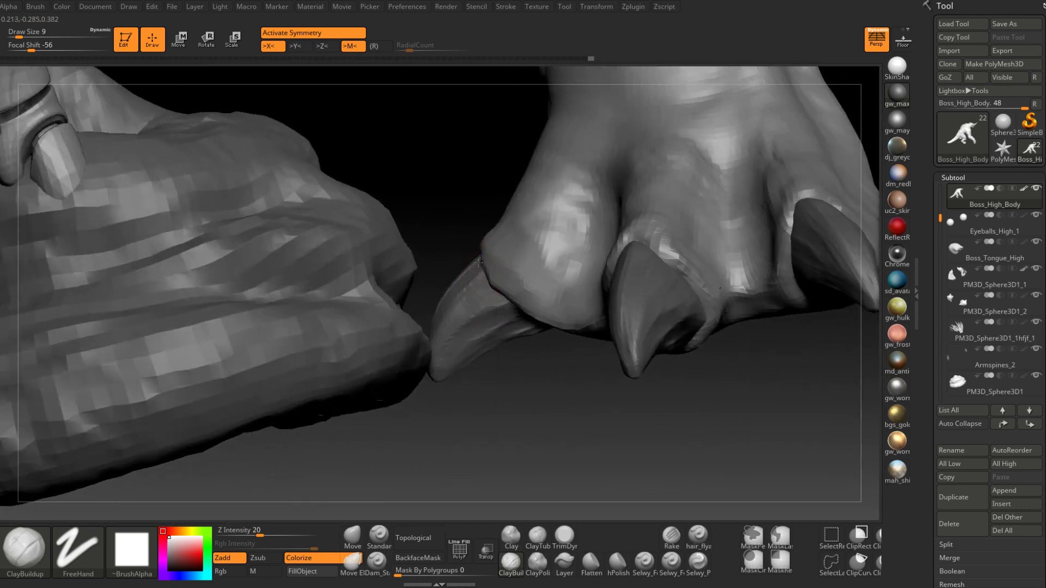
mouse_move(514, 286)
right_mouse_down()
mouse_move(543, 234)
mouse_move(541, 341)
mouse_move(520, 293)
right_mouse_up()
right_click_drag(518, 368, 532, 350)
Step: Build up skin folds below and beside the inner toe claw using ClayBuildup at draw sizes 13 and 20, finishing at 7
key("bracketright")
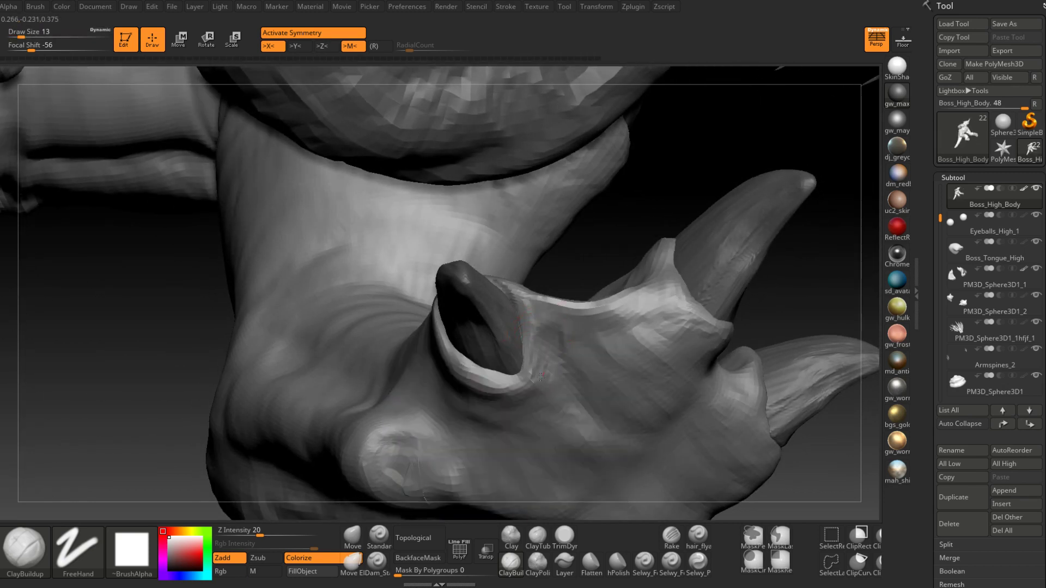
right_click_drag(467, 384, 478, 350)
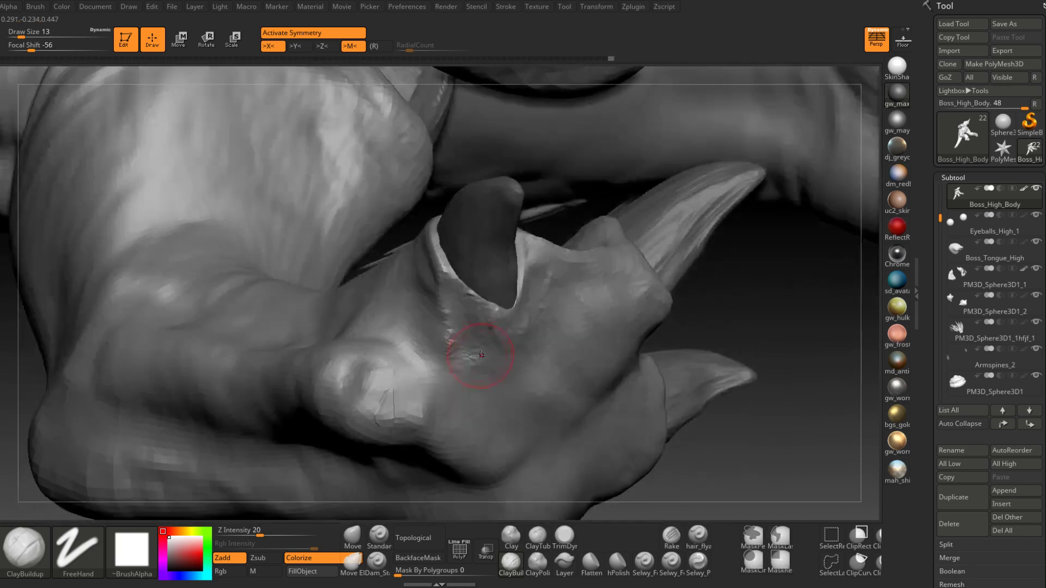
key("space")
left_click_drag(483, 342, 481, 337)
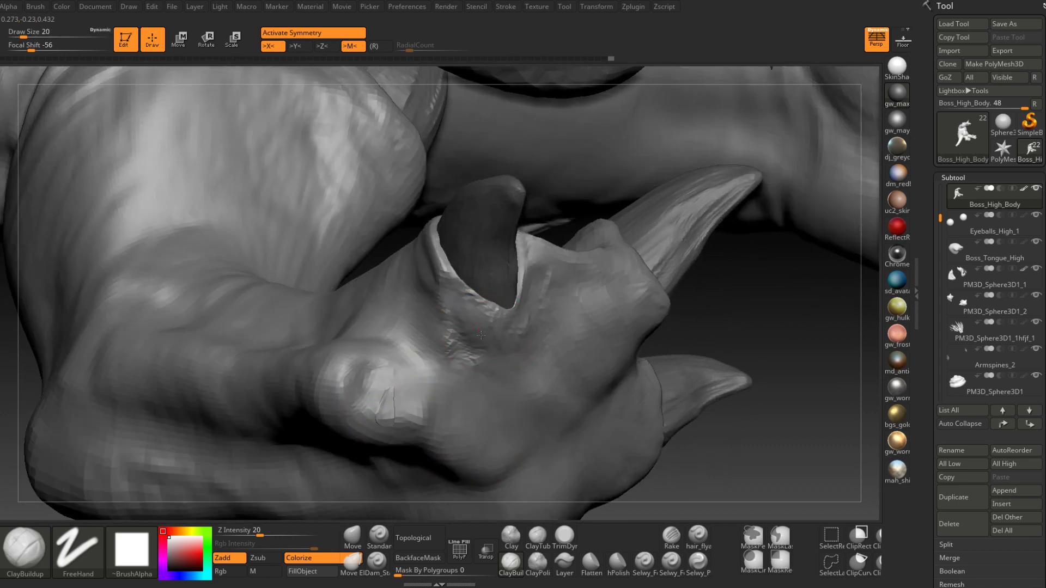
right_click_drag(452, 308, 467, 327)
key("space")
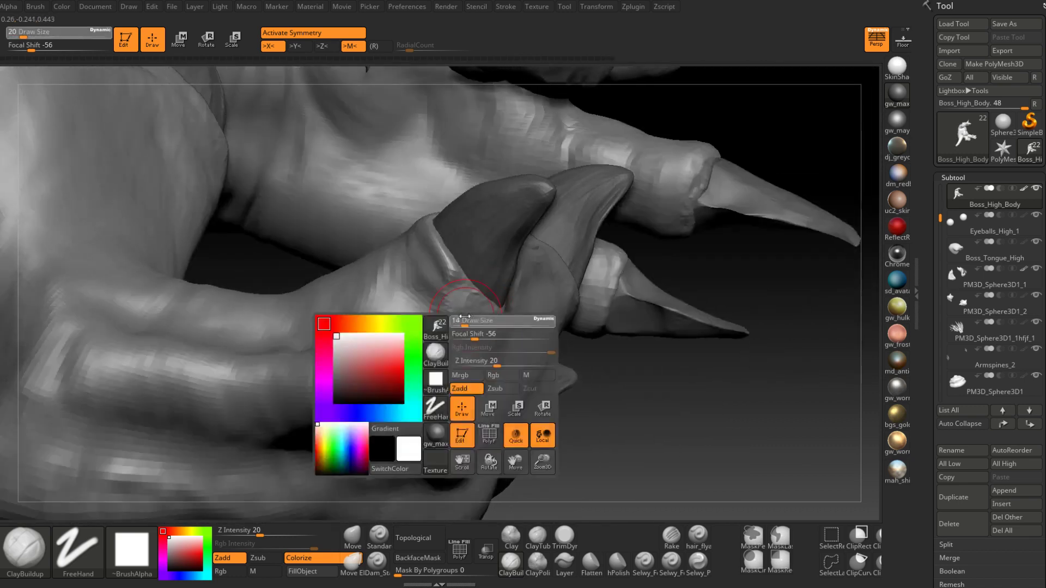
left_click_drag(470, 321, 462, 321)
right_click_drag(462, 327, 463, 322)
key("space")
left_click_drag(463, 322, 459, 321)
mouse_move(459, 322)
right_mouse_down()
mouse_move(474, 305)
mouse_move(442, 317)
mouse_move(560, 306)
mouse_move(567, 330)
mouse_move(575, 289)
mouse_move(600, 329)
mouse_move(562, 360)
mouse_move(677, 349)
mouse_move(586, 275)
mouse_move(528, 343)
mouse_move(611, 438)
right_mouse_up()
Step: Select the inner toe claw, adjust its rotation in the toe, and reselect the body
mouse_move(538, 322)
right_mouse_down()
mouse_move(493, 417)
mouse_move(551, 236)
mouse_move(513, 331)
mouse_move(538, 280)
right_mouse_up()
left_click(511, 348, "alt")
key("r")
left_click_drag(548, 287, 568, 261)
left_click(496, 366, "alt")
right_click_drag(498, 366, 524, 394)
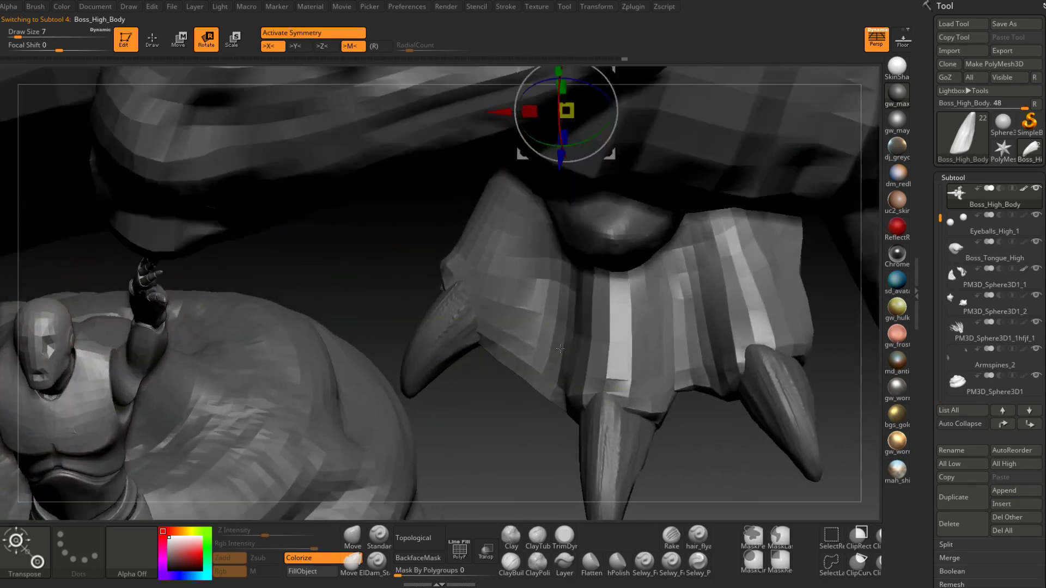
Step: Fit the skin rim around the reoriented inner toe claw with the Move brush at draw sizes 35 and 23
key("q")
mouse_move(478, 345)
right_mouse_down()
mouse_move(497, 299)
mouse_move(508, 299)
right_mouse_up()
key("space")
left_click_drag(509, 299, 514, 299)
mouse_move(490, 311)
right_mouse_down()
mouse_move(589, 295)
mouse_move(509, 259)
right_mouse_up()
key("space")
left_click_drag(496, 268, 490, 268)
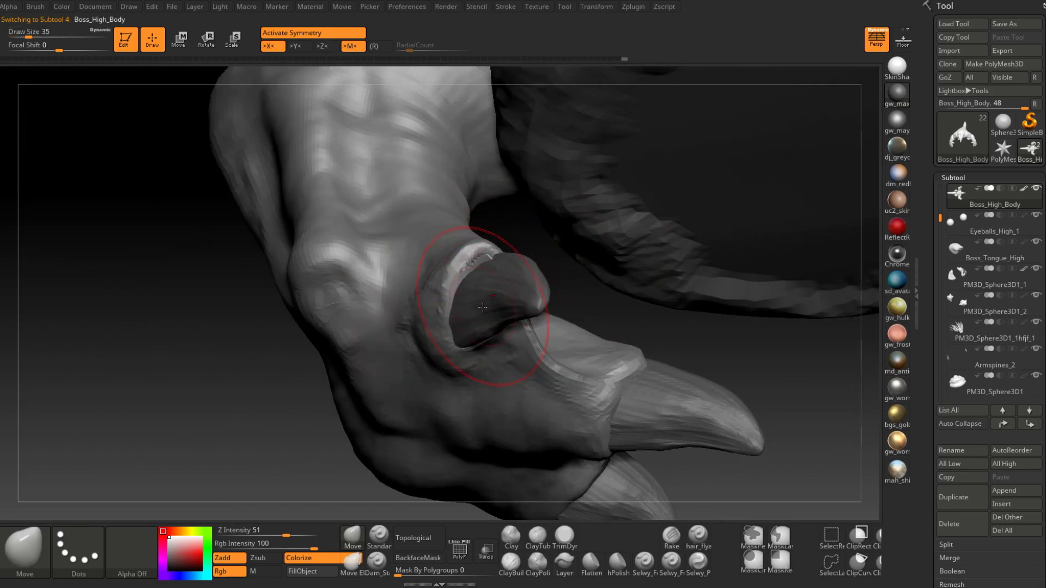
right_click_drag(491, 315, 525, 379, "alt")
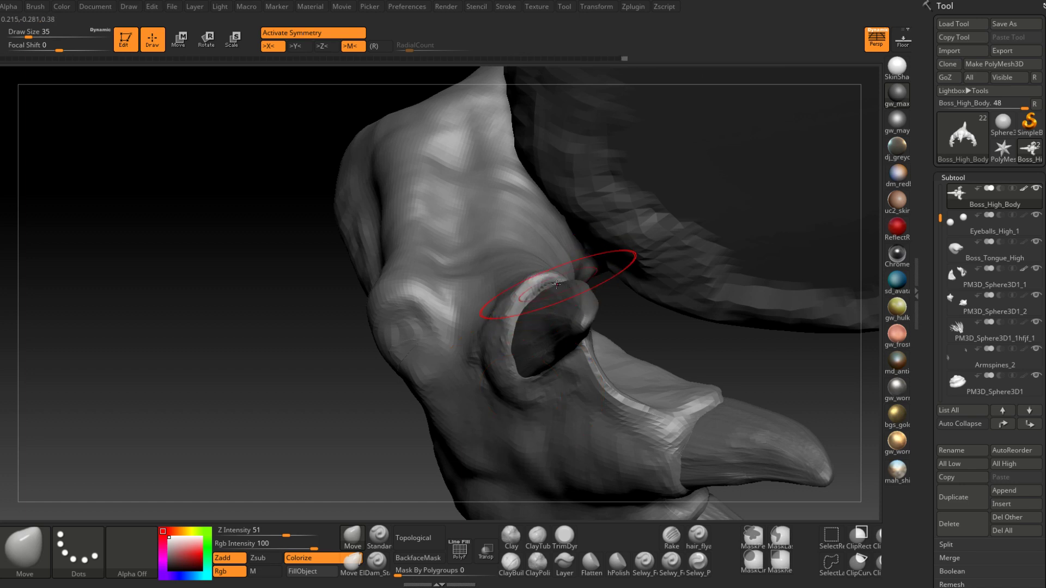
mouse_move(547, 282)
right_mouse_down()
mouse_move(541, 295)
mouse_move(578, 342)
mouse_move(558, 327)
mouse_move(605, 321)
mouse_move(619, 272)
mouse_move(611, 327)
mouse_move(578, 363)
mouse_move(474, 299)
mouse_move(532, 327)
right_mouse_up()
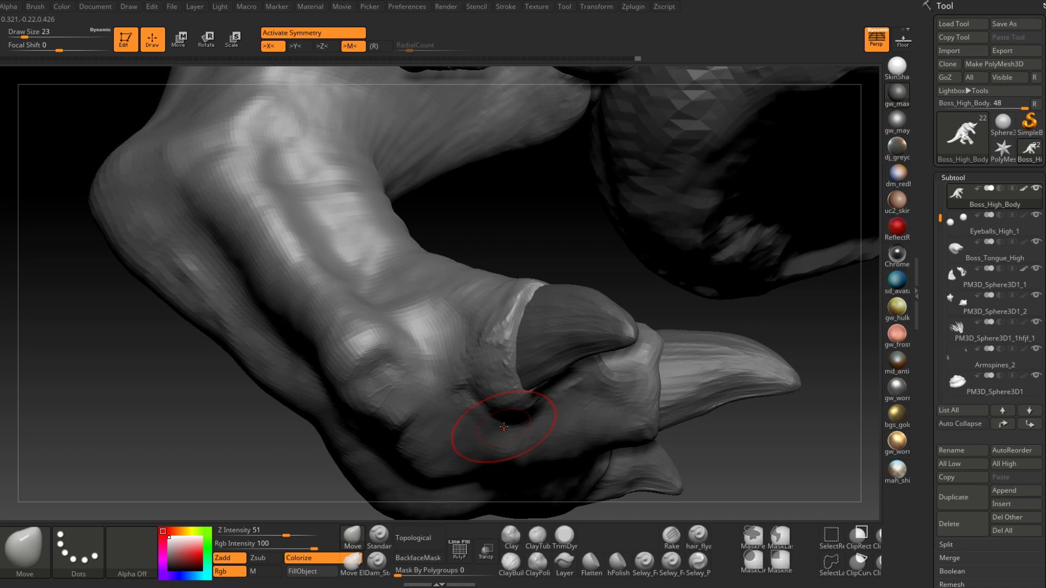
Step: Reshape the neighbouring clawless toe tip with the Move brush at draw size 27, and smooth its surface at draw size 11
mouse_move(503, 426)
right_mouse_down()
mouse_move(531, 332)
mouse_move(523, 305)
mouse_move(548, 233)
mouse_move(541, 274)
mouse_move(505, 275)
mouse_move(525, 305)
mouse_move(572, 288)
mouse_move(607, 215)
right_mouse_up()
mouse_move(466, 355)
right_mouse_down()
mouse_move(434, 412)
mouse_move(548, 331)
mouse_move(456, 362)
mouse_move(474, 308)
mouse_move(415, 288)
mouse_move(381, 327)
mouse_move(406, 357)
mouse_move(427, 299)
mouse_move(469, 332)
mouse_move(430, 349)
mouse_move(408, 283)
right_mouse_up()
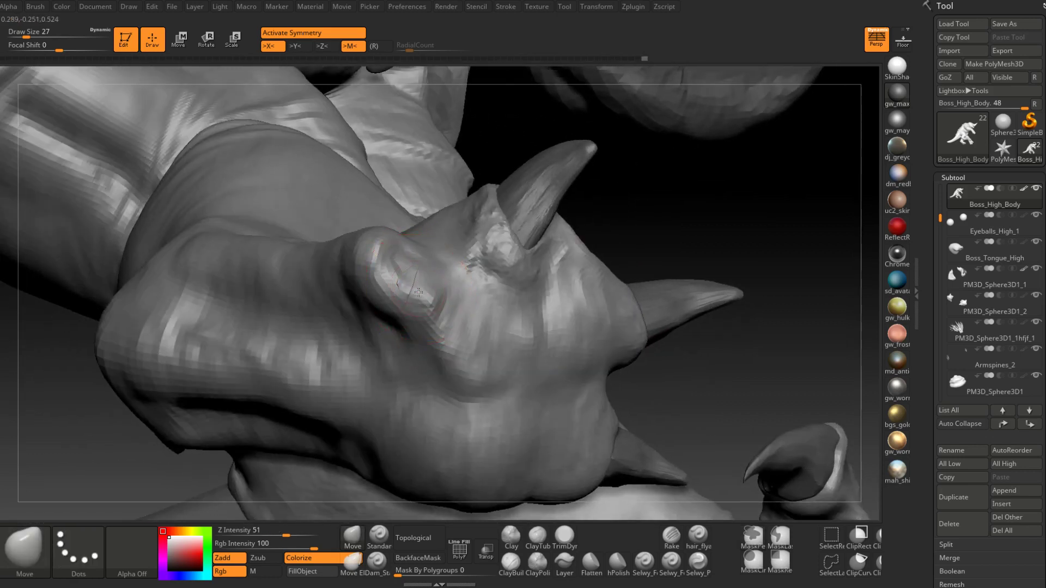
key("space")
left_click_drag(418, 292, 405, 294)
key("shift")
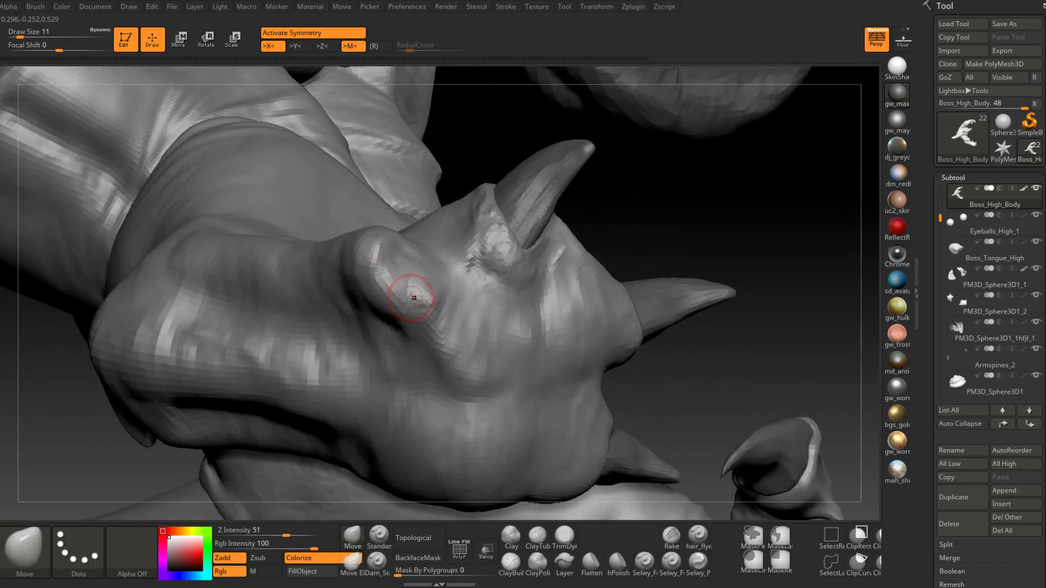
right_click_drag(411, 301, 406, 275)
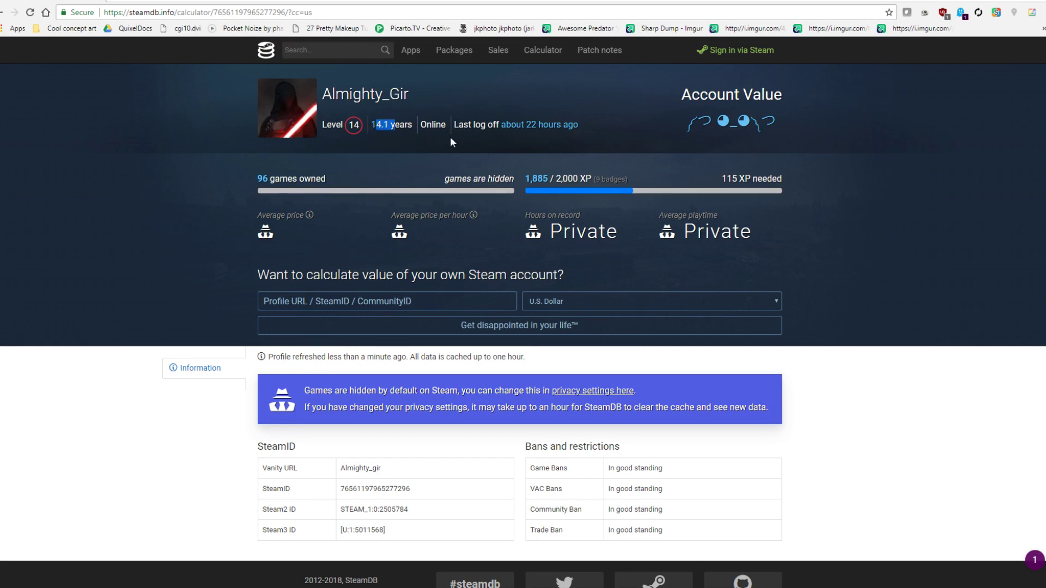
Step: In the web browser, examine the account age, games owned and privacy notice on the SteamDB calculator profile page
scroll(485, 144, "down", 1)
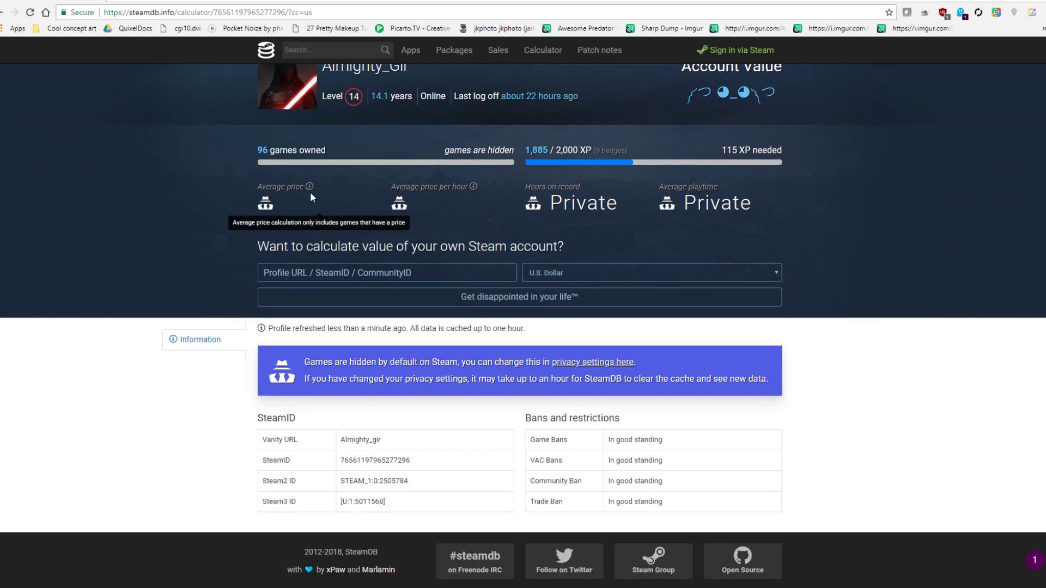
scroll(322, 193, "up", 1)
left_click_drag(250, 184, 263, 178)
left_click(260, 180)
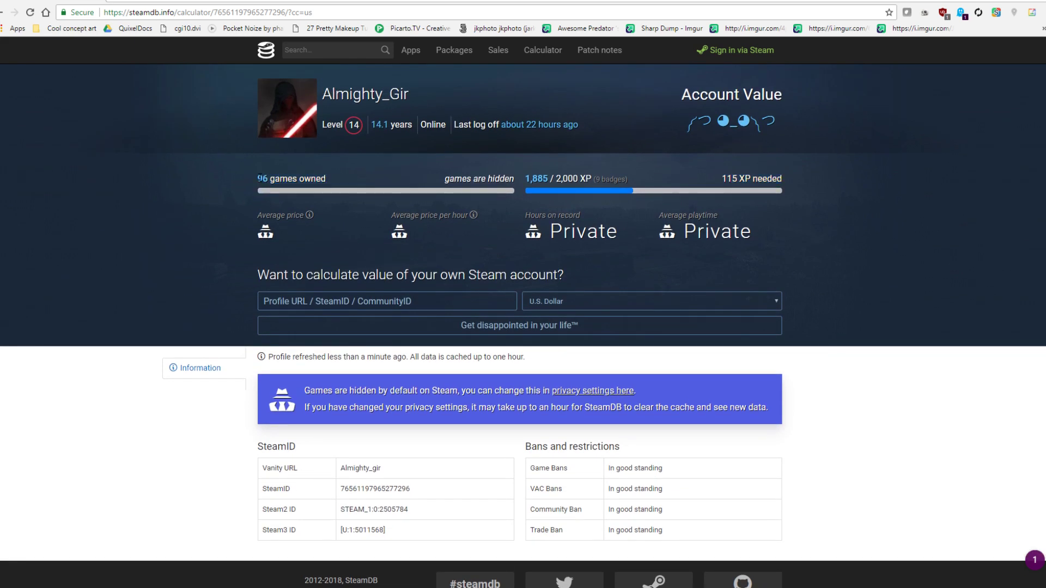
left_click_drag(259, 179, 257, 180)
scroll(395, 306, "down", 1)
scroll(395, 305, "up", 1)
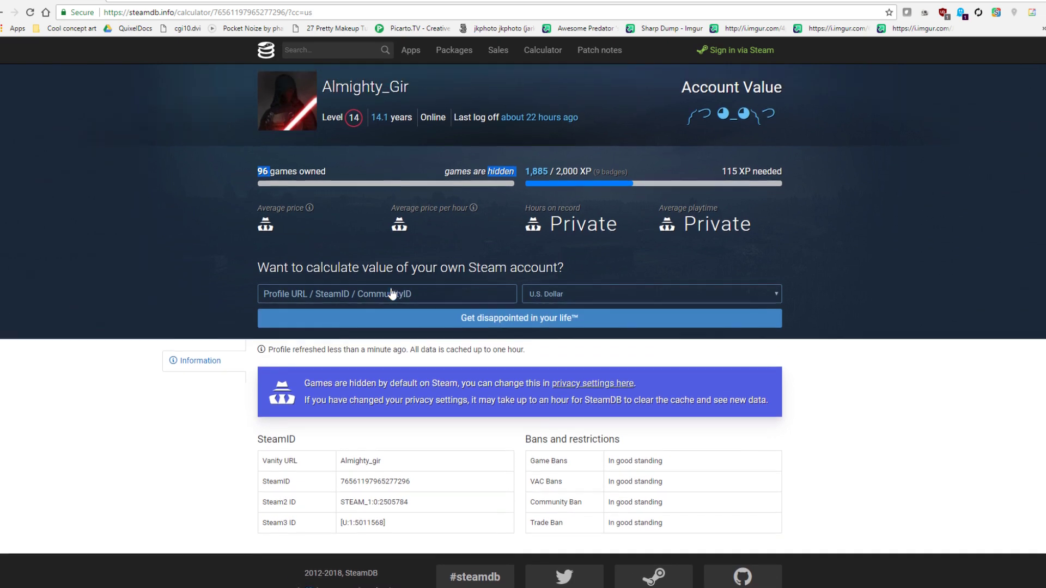
scroll(523, 285, "down", 1)
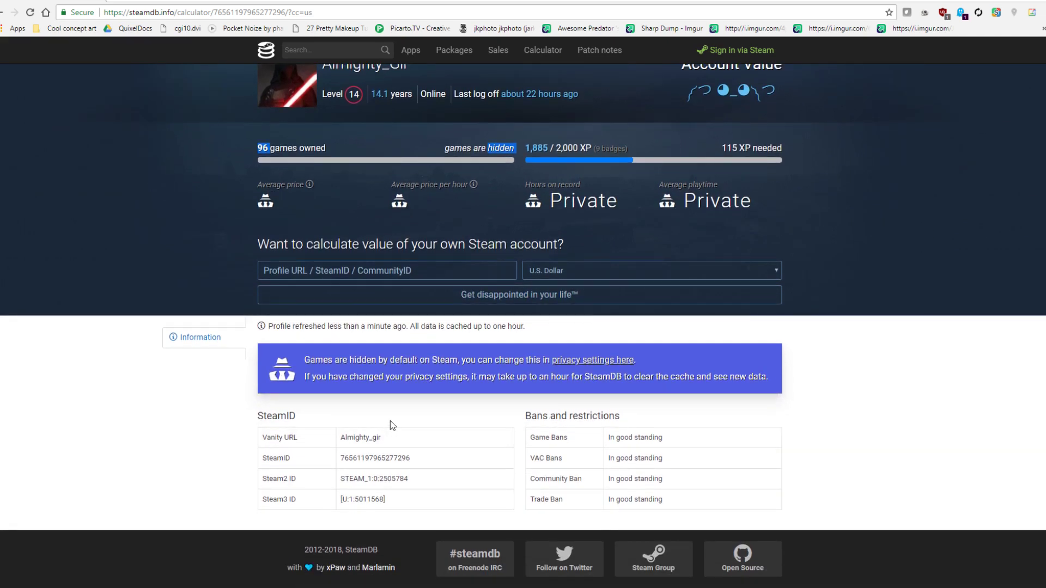
scroll(287, 364, "up", 1)
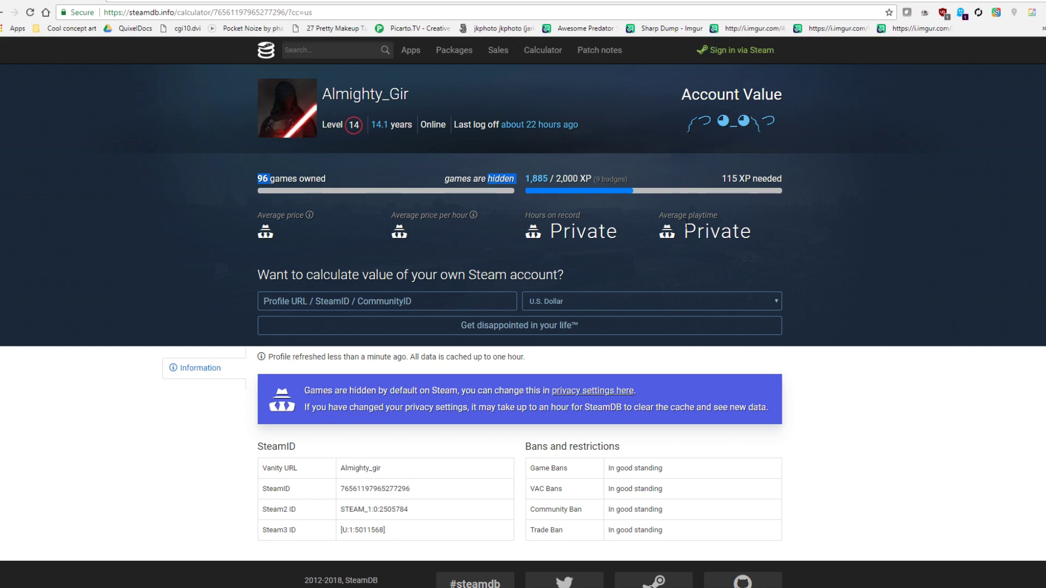
mouse_move(399, 235)
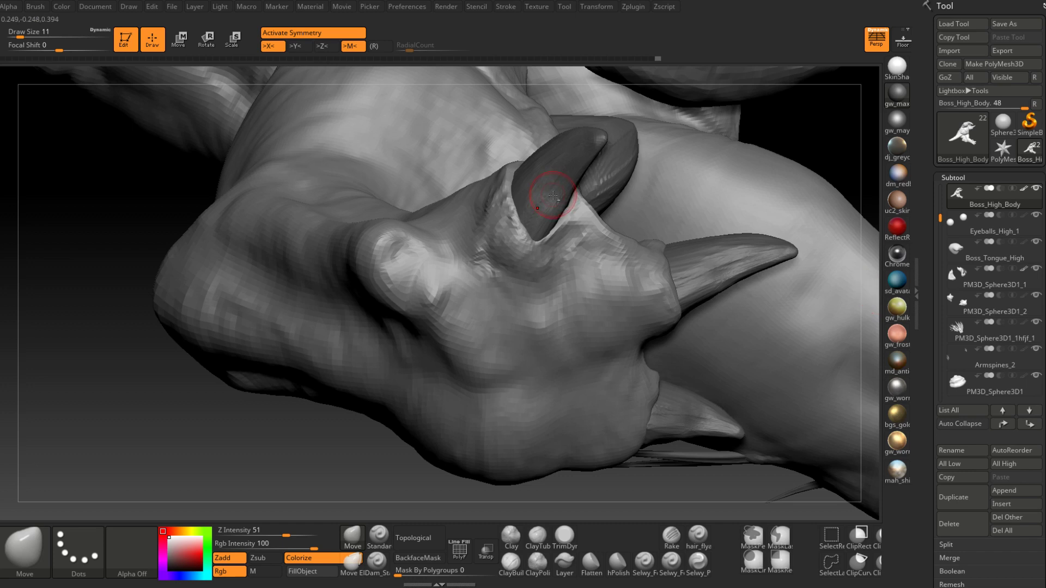
Step: Duplicate the inner toe claw and move the copy to the neighbouring clawless toe
left_click(569, 212, "alt")
left_click_drag(589, 237, 534, 284)
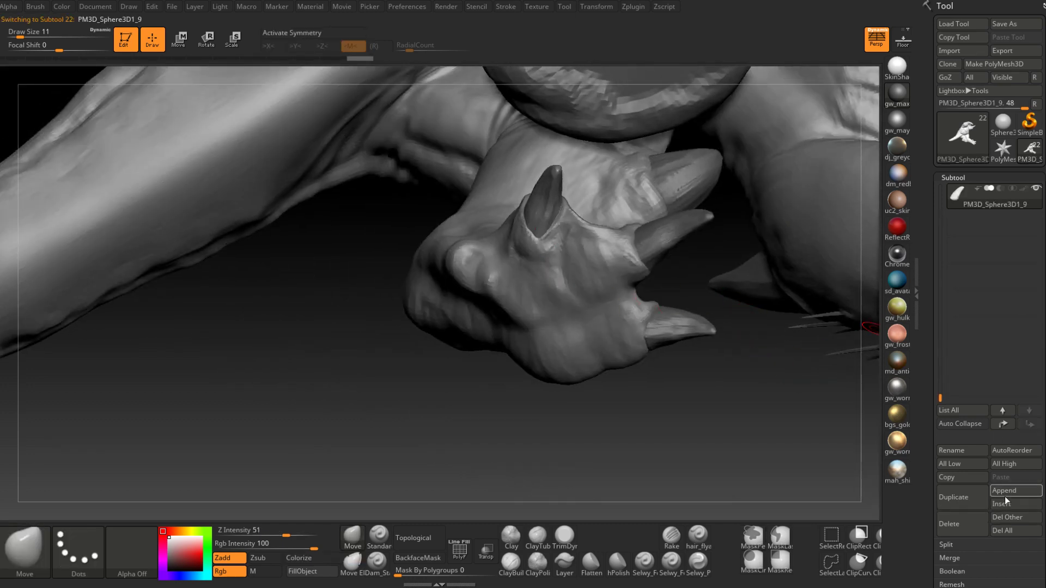
left_click(959, 497)
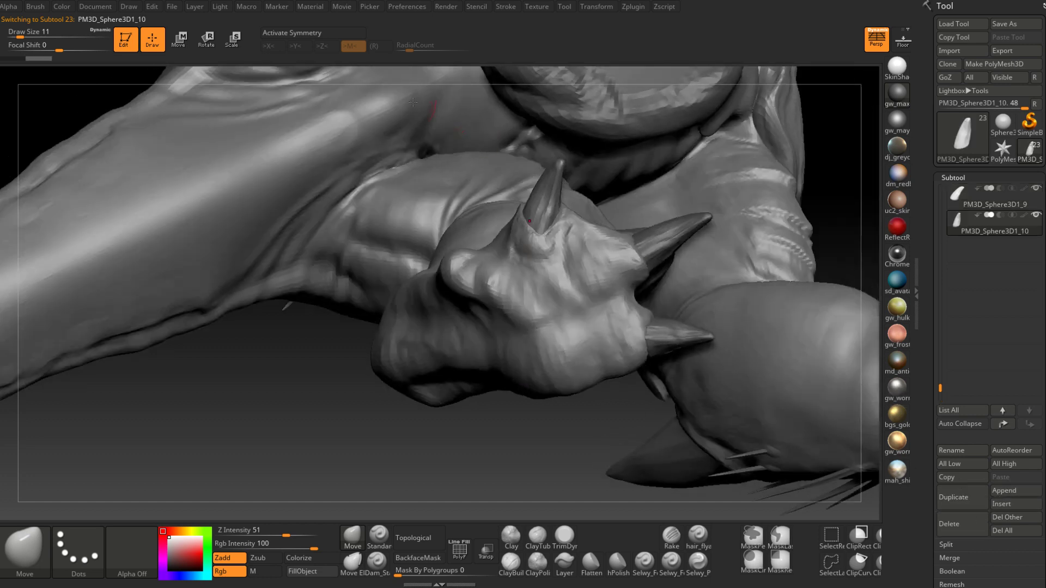
left_click(233, 40)
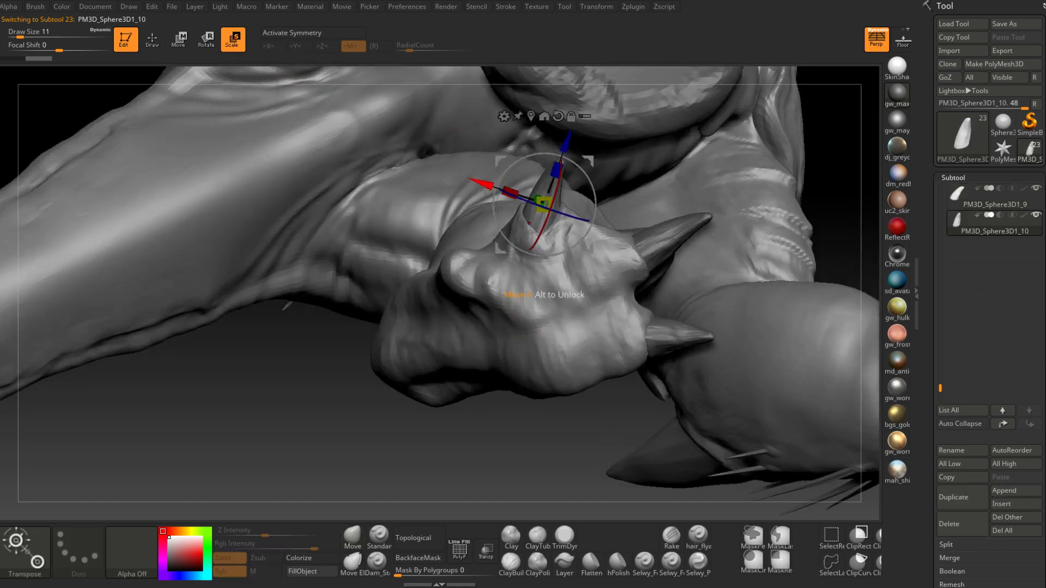
right_click_drag(581, 306, 535, 304)
left_click_drag(569, 218, 562, 238)
mouse_move(497, 207)
left_mouse_down()
mouse_move(498, 221)
mouse_move(509, 213)
left_mouse_up()
mouse_move(510, 211)
right_mouse_down()
mouse_move(553, 165)
mouse_move(512, 210)
right_mouse_up()
left_click_drag(556, 172, 535, 175)
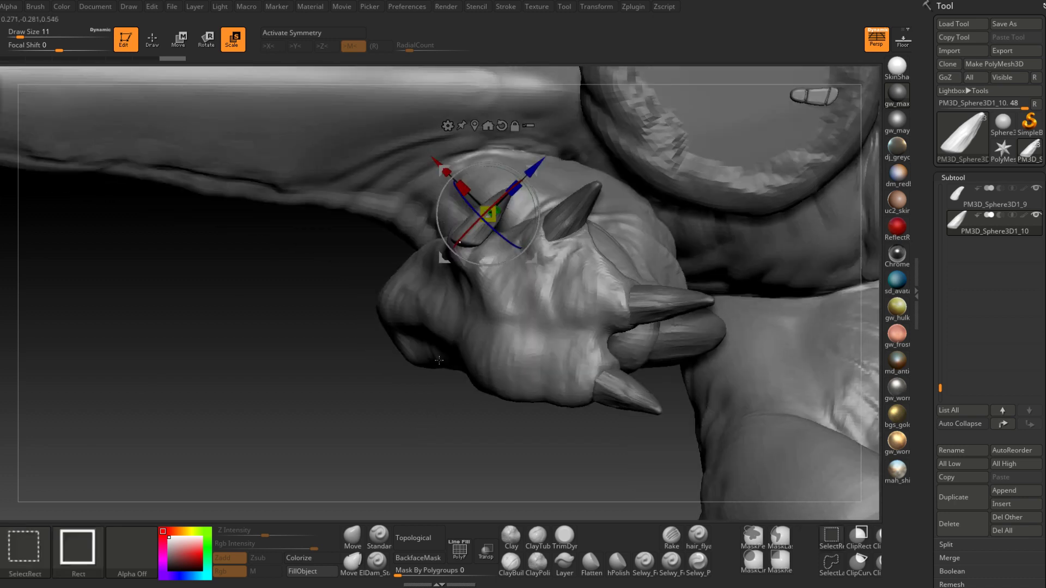
Step: Rotate, scale and position the duplicated claw so that its base sits in the clawless toe tip
mouse_move(525, 304)
right_mouse_down("ctrl")
mouse_move(515, 345)
mouse_move(481, 394)
right_mouse_up("ctrl")
left_click_drag(507, 271, 486, 223)
right_click_drag(486, 223, 577, 231)
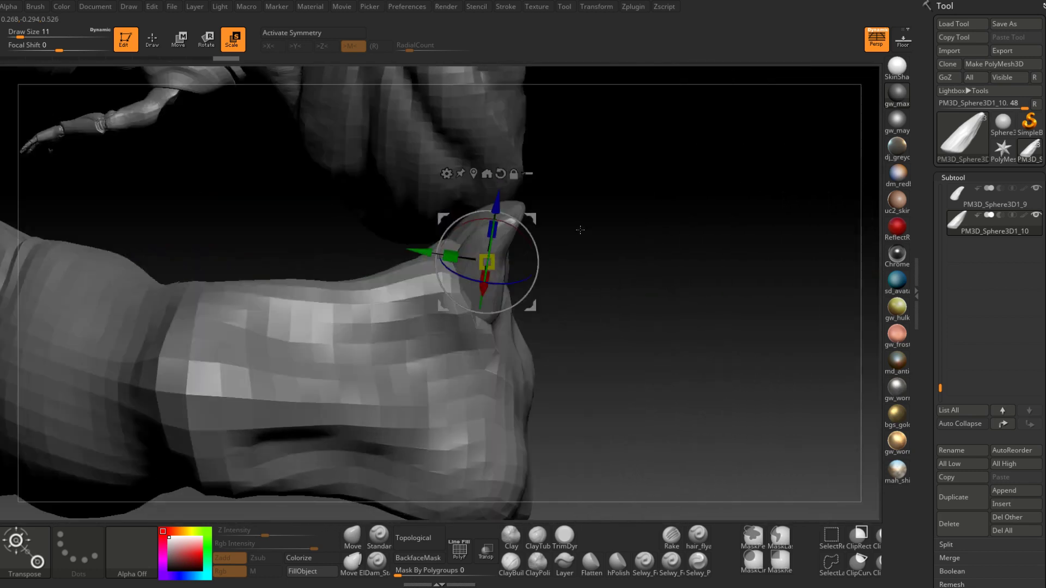
left_click_drag(531, 219, 550, 259)
right_click_drag(550, 259, 513, 227)
left_click_drag(514, 228, 526, 276)
right_click_drag(527, 276, 562, 322)
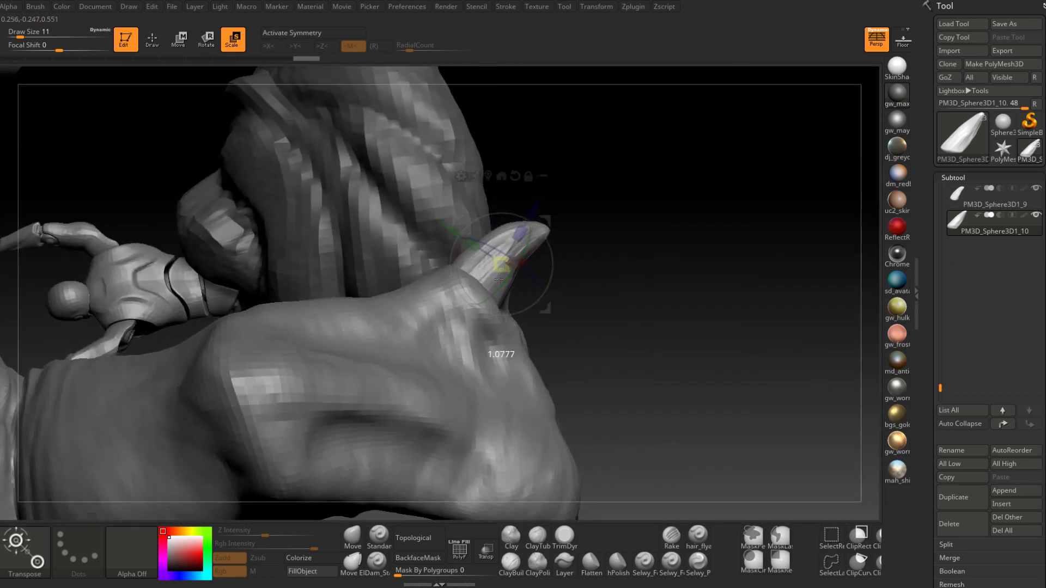
left_click_drag(499, 276, 498, 278)
right_click_drag(593, 250, 573, 232)
left_click_drag(547, 226, 539, 248)
right_click_drag(544, 256, 598, 376)
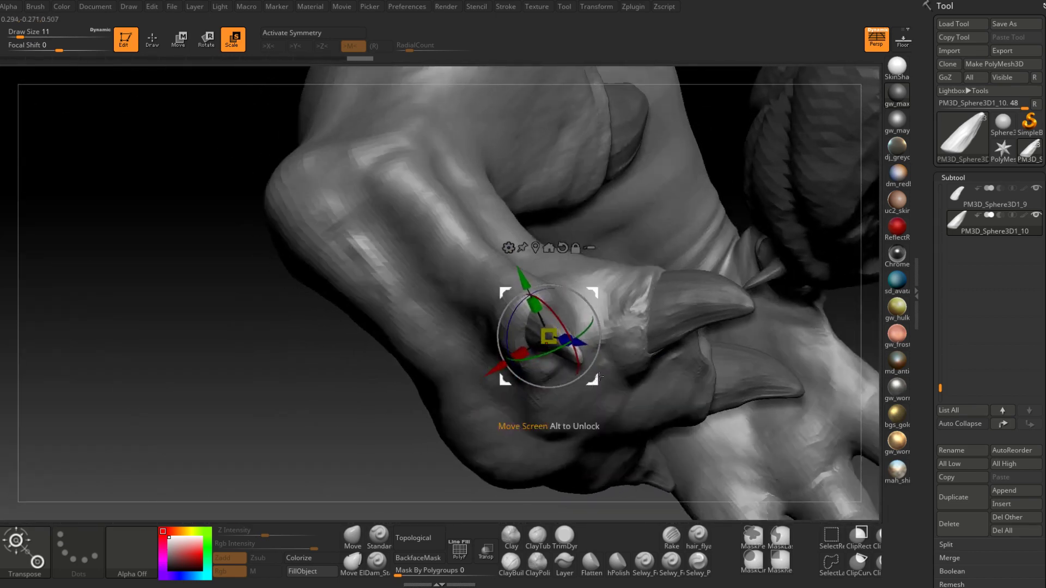
Step: Select the body and fit the toe skin around the new claw's base with the Move brush at draw size 8
left_click(560, 402, "alt")
right_click_drag(355, 494, 262, 463)
left_click(353, 539)
right_click_drag(509, 331, 497, 400)
key("space")
left_click_drag(528, 320, 532, 321)
right_click_drag(545, 382, 536, 328)
left_click_drag(536, 327, 527, 316)
mouse_move(527, 316)
right_mouse_down()
mouse_move(515, 376)
mouse_move(531, 316)
right_mouse_up()
key("space")
left_click_drag(530, 316, 528, 318)
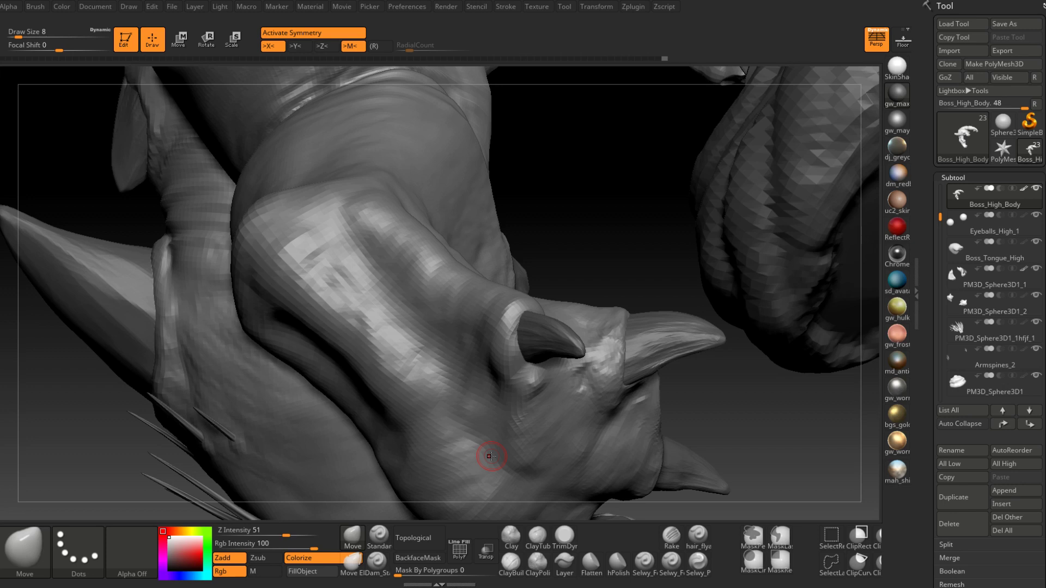
Step: Reshape the toe tip around the new claw with the Move brush at draw sizes 14 and 23
right_click_drag(490, 456, 508, 345)
key("space")
left_click_drag(515, 342, 524, 340)
right_click_drag(524, 340, 518, 342)
key("space")
left_click_drag(517, 342, 526, 342)
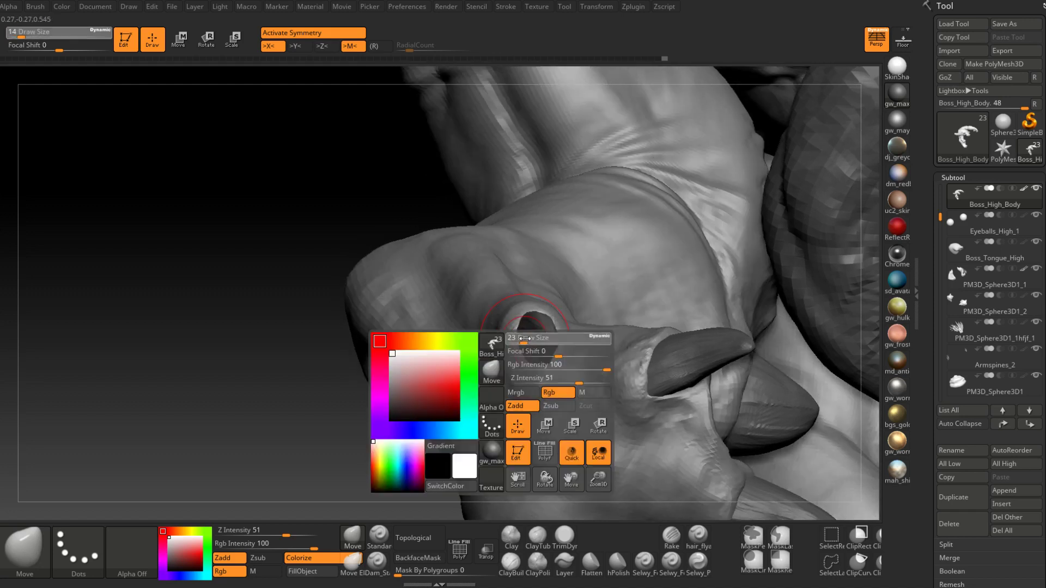
mouse_move(534, 372)
right_mouse_down()
mouse_move(555, 328)
mouse_move(547, 316)
mouse_move(576, 289)
mouse_move(555, 287)
mouse_move(548, 311)
mouse_move(522, 330)
mouse_move(533, 326)
right_mouse_up()
right_click(575, 289)
Step: Build up the skin above the new claw's base with the ClayBuildup brush at draw size 12
left_click(511, 562)
key("space")
left_click_drag(544, 330, 536, 330)
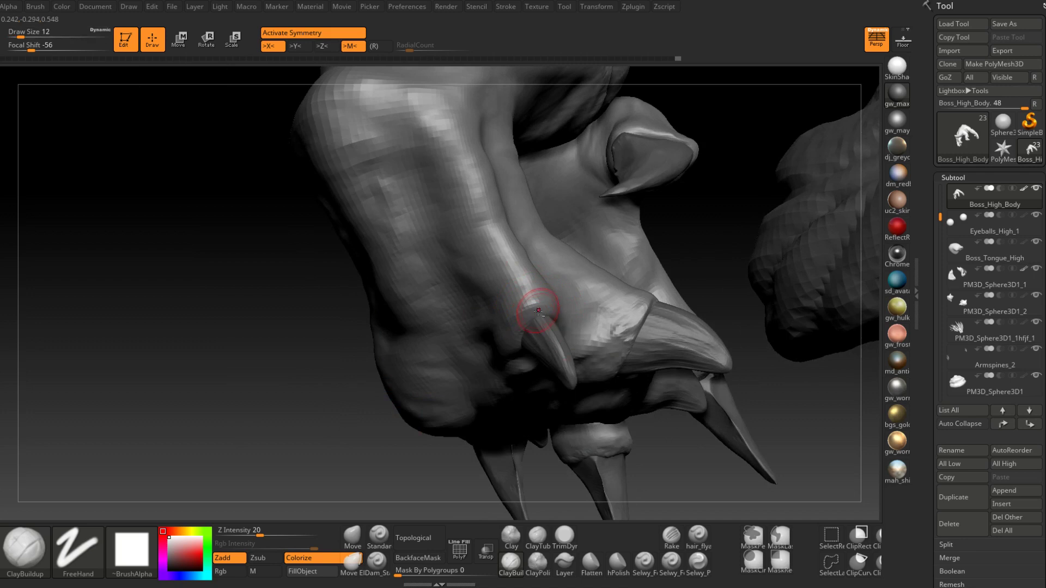
right_click_drag(540, 312, 525, 331)
mouse_move(524, 294)
right_mouse_down()
mouse_move(513, 322)
mouse_move(535, 288)
mouse_move(509, 303)
mouse_move(561, 307)
mouse_move(548, 294)
mouse_move(518, 334)
mouse_move(521, 291)
right_mouse_up()
Step: Select the new claw and adjust its shape in the toe with the Move brush at draw size 33
left_click(512, 321, "alt")
key("b")
key("m")
key("v")
key("space")
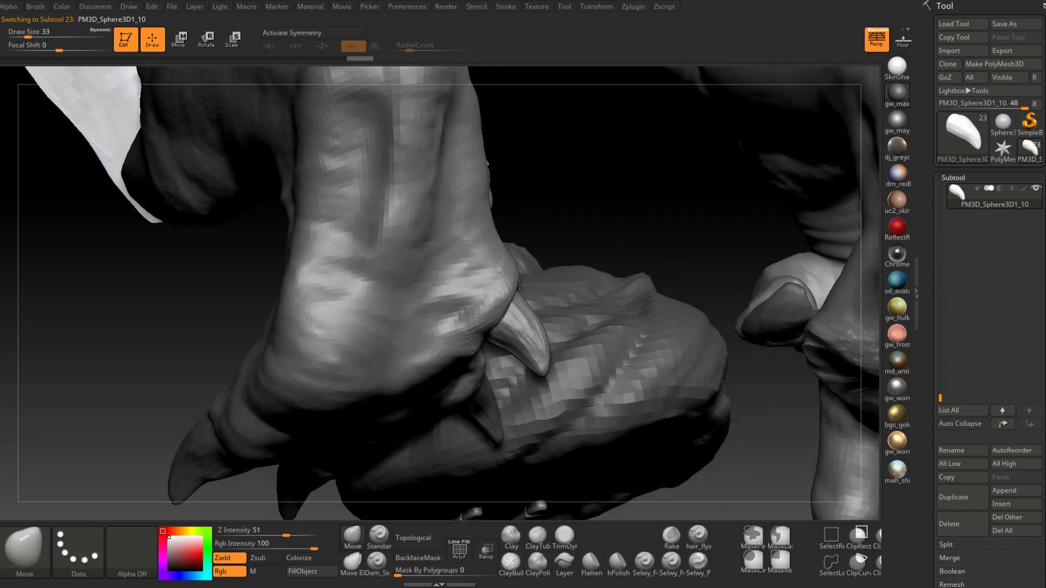
mouse_move(525, 279)
right_mouse_down()
mouse_move(522, 318)
mouse_move(543, 365)
mouse_move(525, 362)
mouse_move(549, 359)
mouse_move(519, 396)
right_mouse_up()
Step: Merge the toe claw subtools PM3D_Sphere3D1_7 to PM3D_Sphere3D1_10 into one subtool
scroll(956, 328, "up", 4)
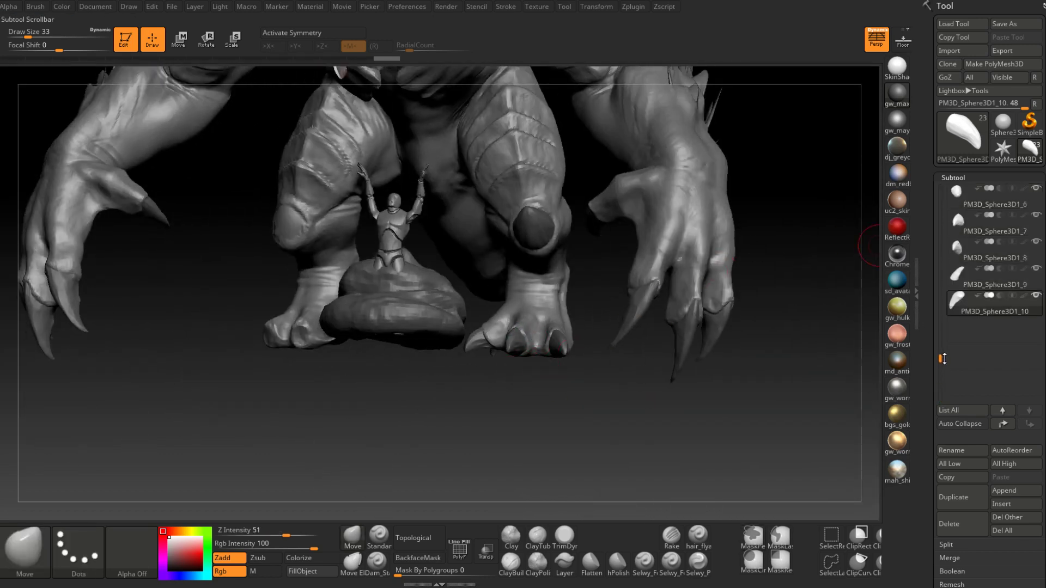
left_click(980, 225)
left_click_drag(669, 402, 660, 409)
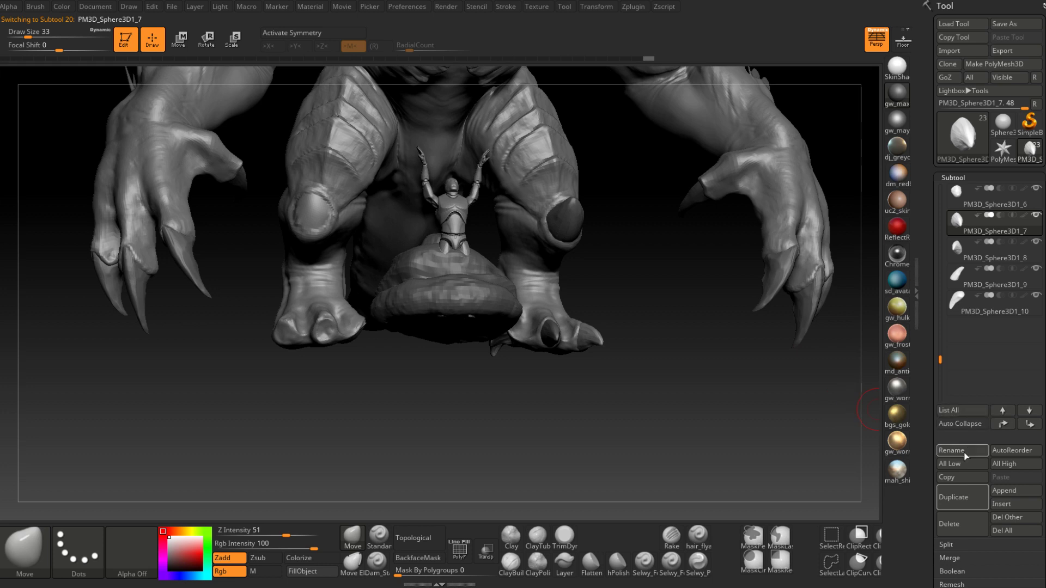
left_click(954, 559)
left_click(955, 524)
left_click(962, 549)
left_click(963, 526)
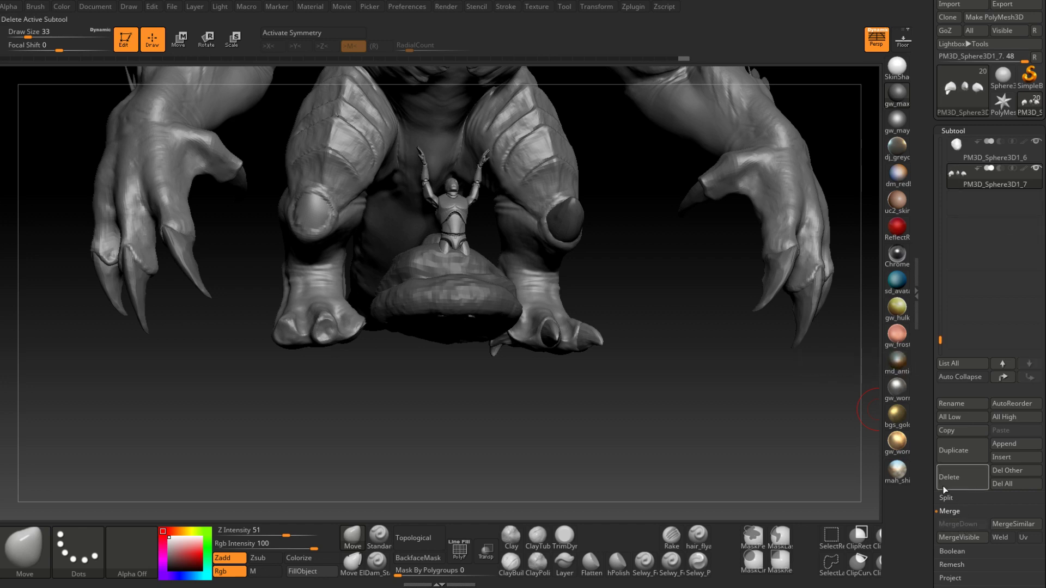
left_click_drag(562, 390, 602, 392)
mouse_move(521, 418)
left_mouse_down()
mouse_move(556, 415)
mouse_move(501, 410)
mouse_move(530, 414)
left_mouse_up()
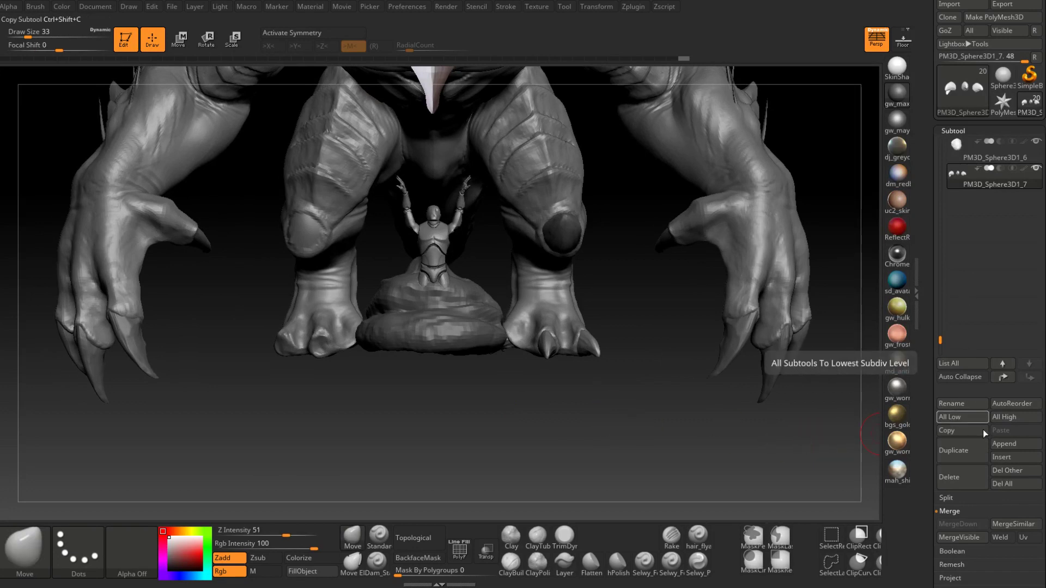
Step: Rename the merged toe claw subtool to FootClaws
left_click(961, 407)
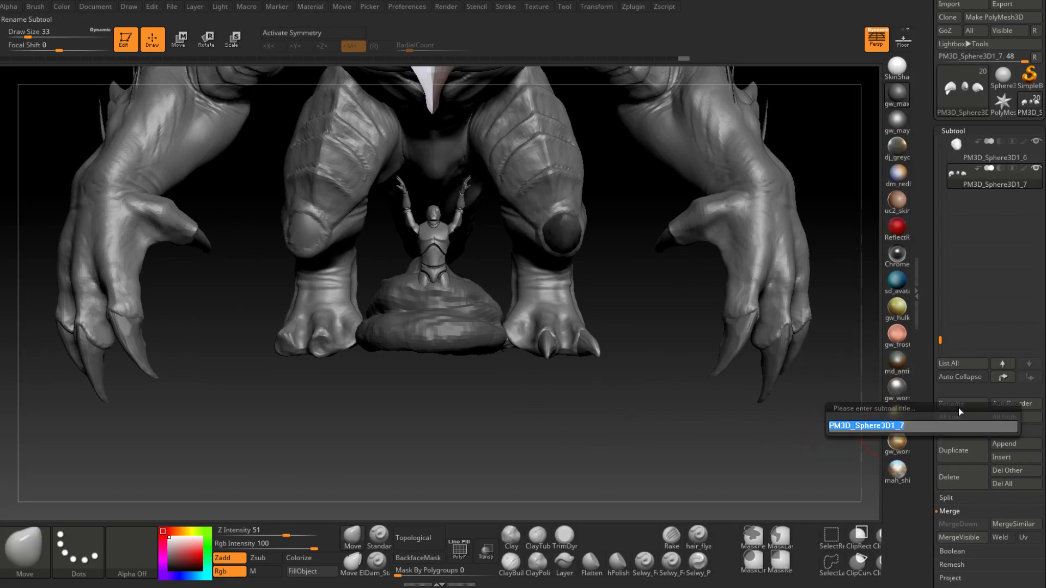
type("FootClaws")
key("Return")
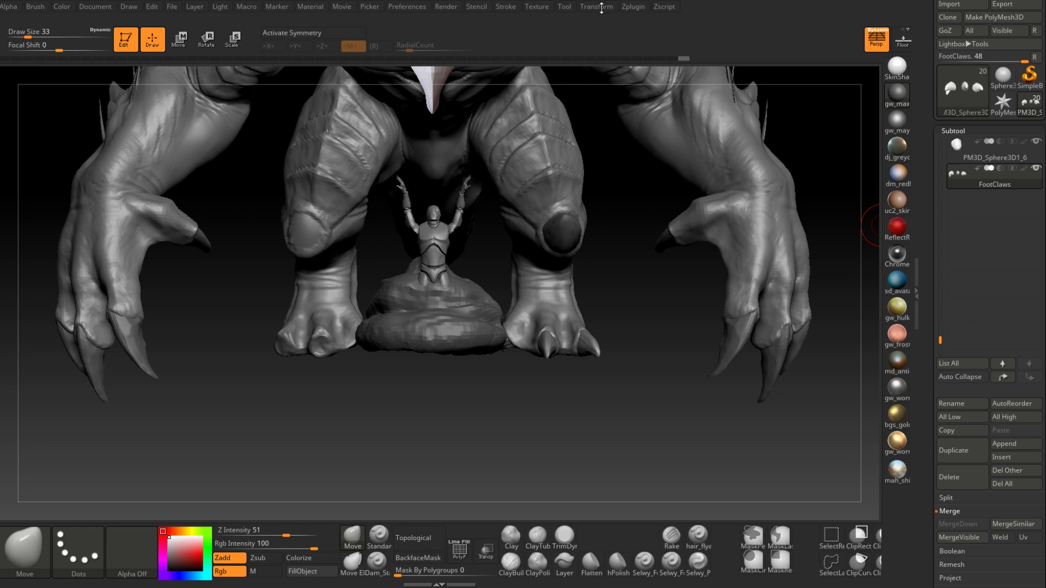
Step: Mirror the foot claws across the X axis with SubTool Master, merging the result into one subtool
mouse_move(637, 10)
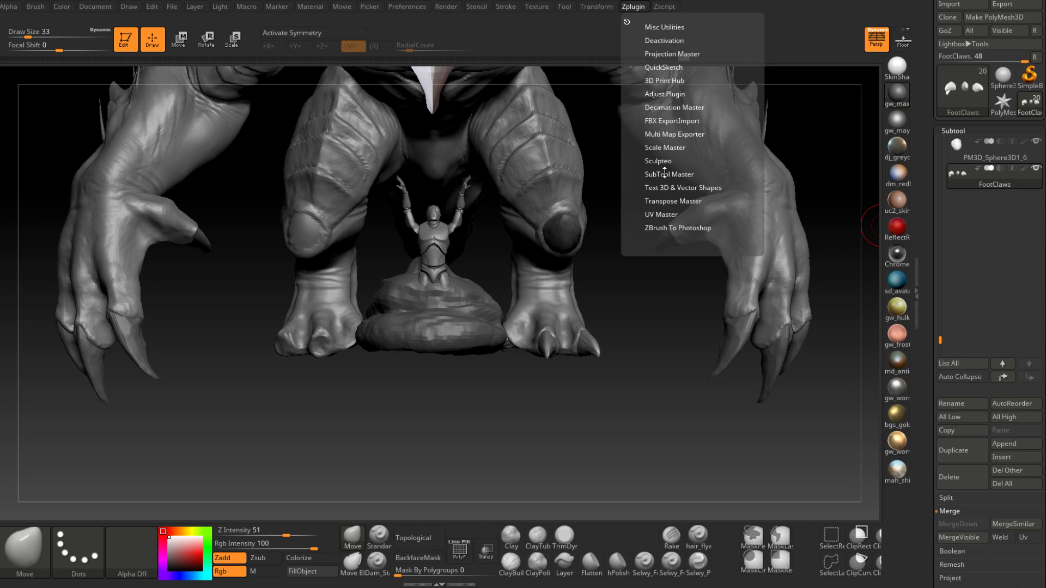
left_click(665, 172)
left_click(709, 223)
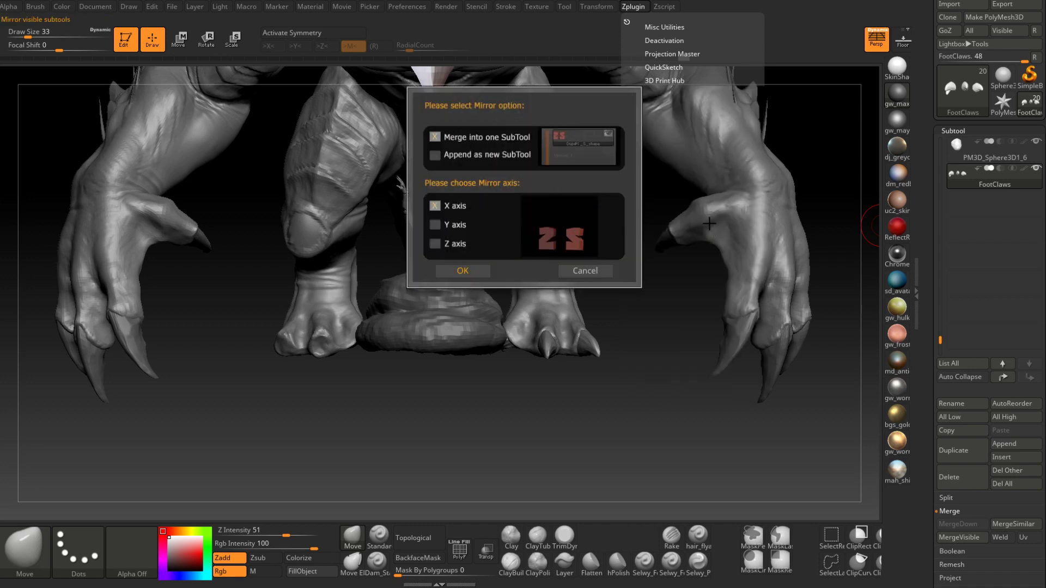
left_click(463, 271)
mouse_move(432, 397)
left_mouse_down("alt")
mouse_move(468, 427)
mouse_move(612, 472)
mouse_move(539, 448)
mouse_move(611, 451)
mouse_move(496, 454)
mouse_move(574, 440)
mouse_move(502, 415)
left_mouse_up("alt")
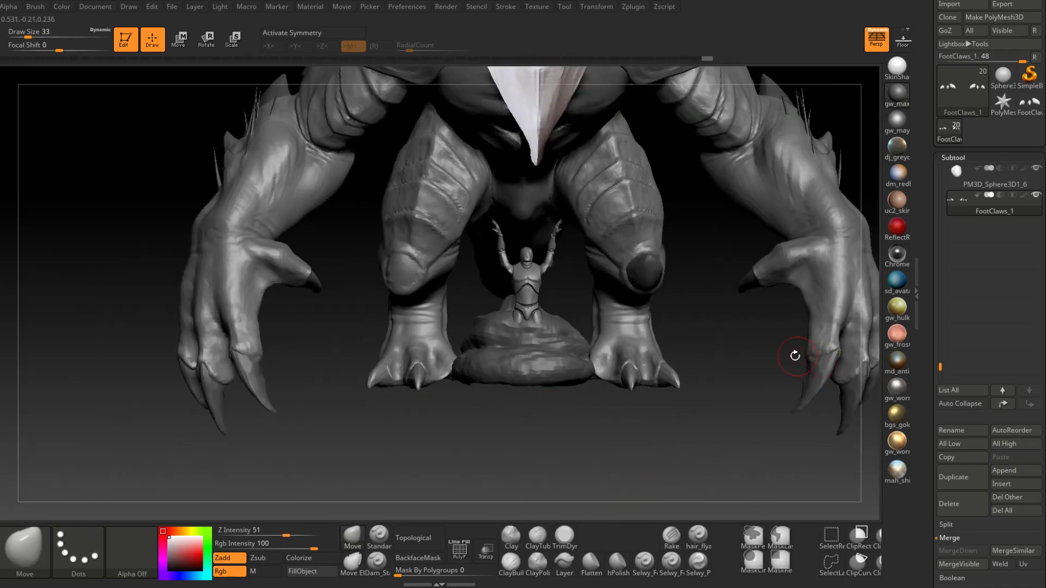
Step: Select the knee spike and rename its subtool to Kneespike
left_click(646, 270, "alt")
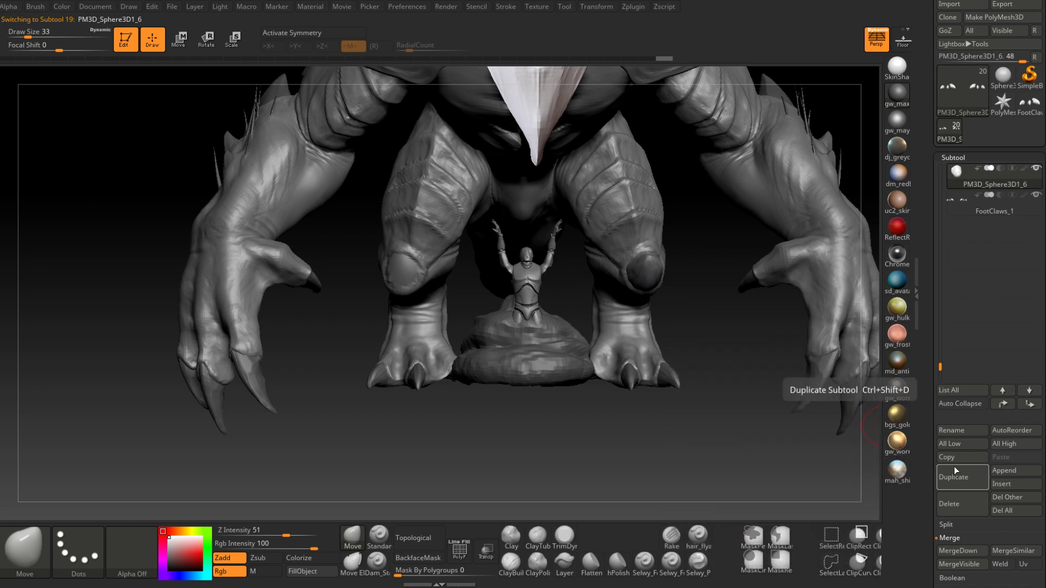
left_click(962, 430)
type("kne")
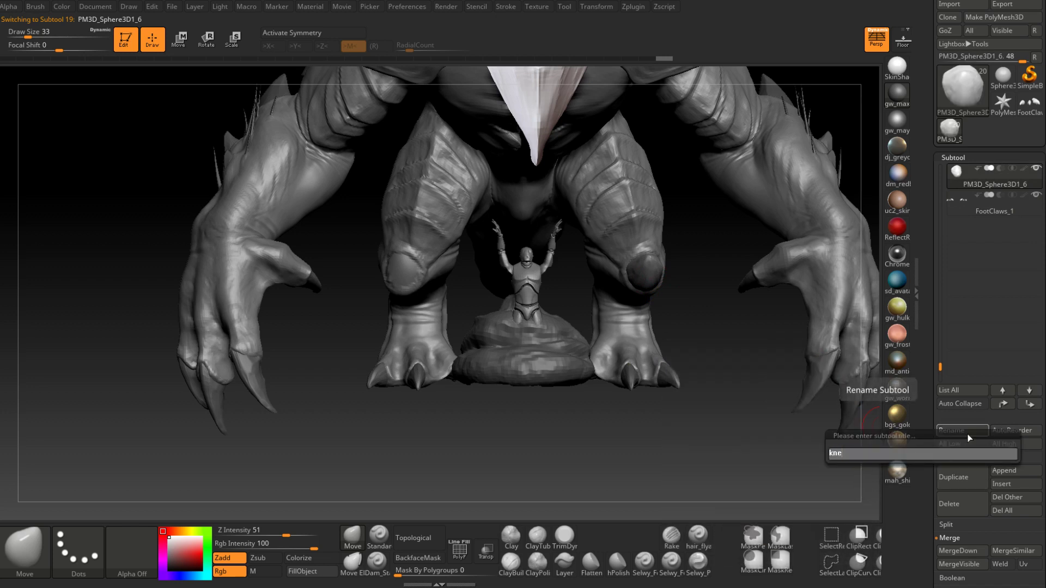
type("espike")
key("Return")
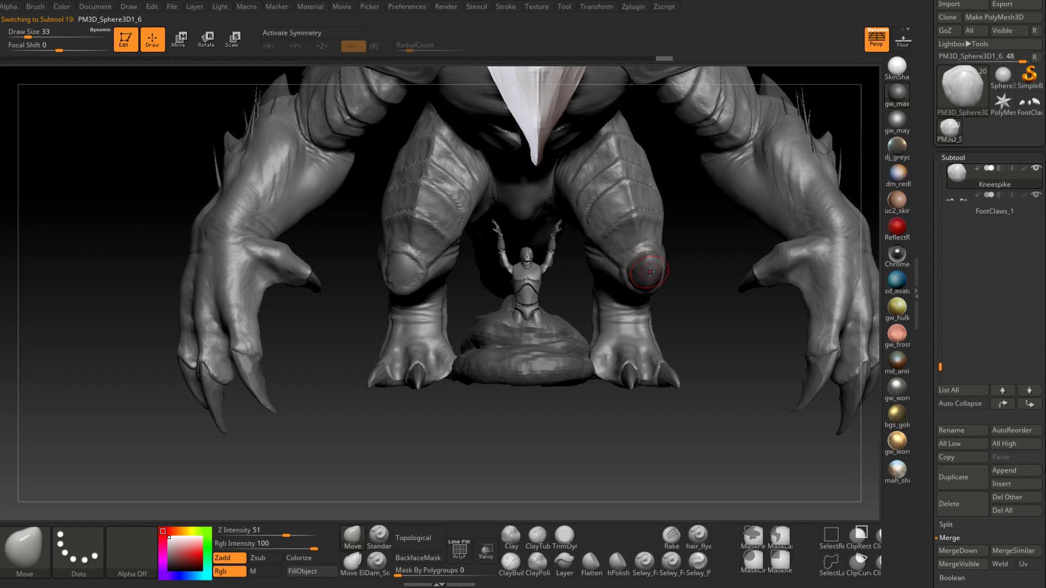
Step: Mirror the knee spike across the X axis with SubTool Master, merging both spikes into one subtool
mouse_move(628, 10)
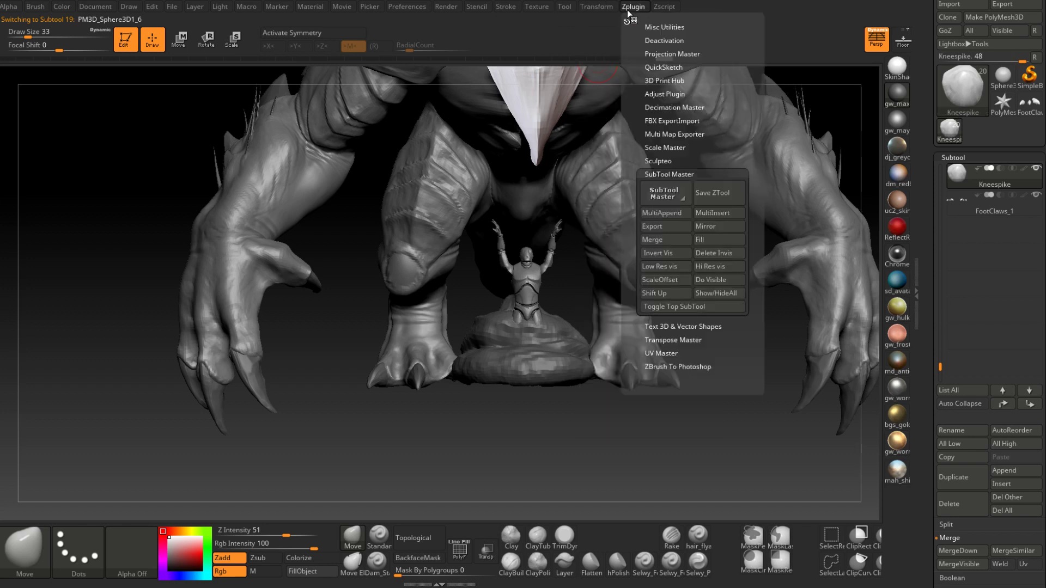
left_click(718, 227)
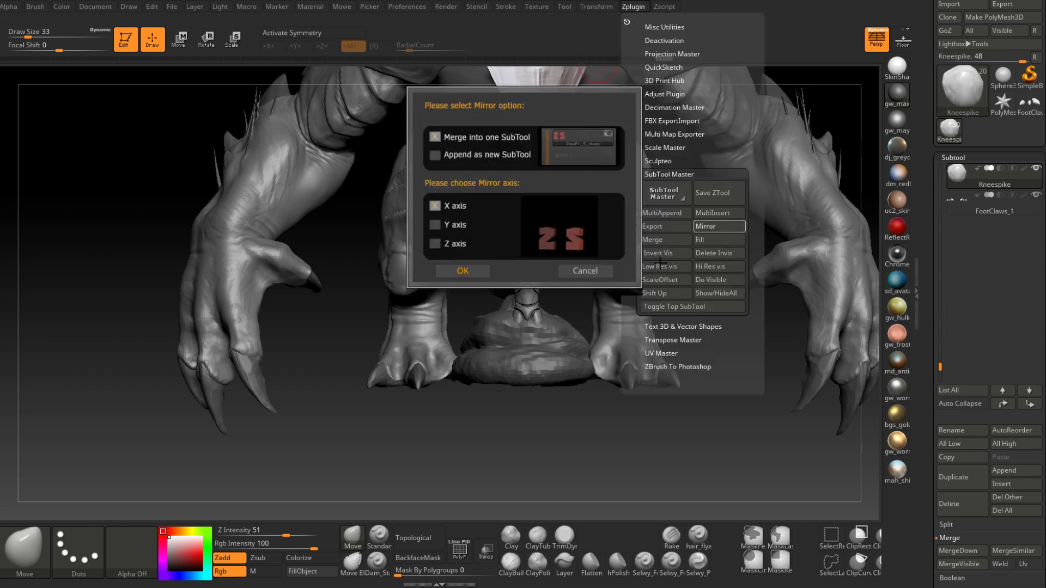
left_click(462, 270)
left_click_drag(697, 381, 602, 426)
right_click_drag(601, 426, 722, 366, "shift")
mouse_move(724, 366)
left_mouse_down()
mouse_move(708, 305)
mouse_move(721, 283)
mouse_move(758, 325)
mouse_move(670, 280)
mouse_move(645, 238)
mouse_move(771, 276)
mouse_move(741, 283)
mouse_move(715, 352)
mouse_move(639, 427)
mouse_move(588, 414)
mouse_move(721, 392)
mouse_move(704, 362)
mouse_move(708, 301)
mouse_move(609, 397)
mouse_move(599, 425)
mouse_move(588, 417)
mouse_move(618, 453)
mouse_move(648, 436)
left_mouse_up()
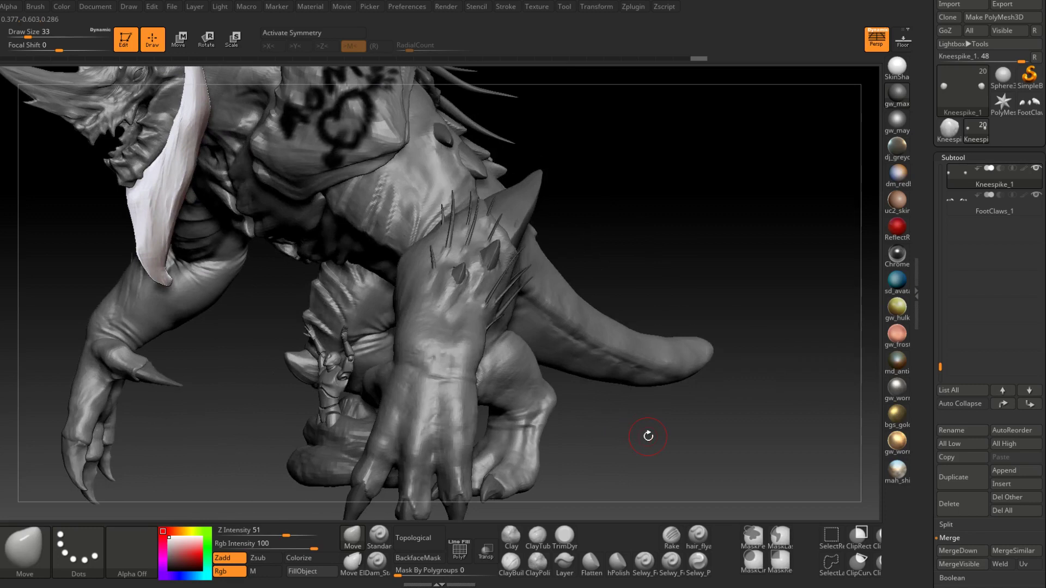
mouse_move(648, 436)
right_mouse_down()
mouse_move(660, 439)
mouse_move(649, 430)
mouse_move(653, 447)
right_mouse_up()
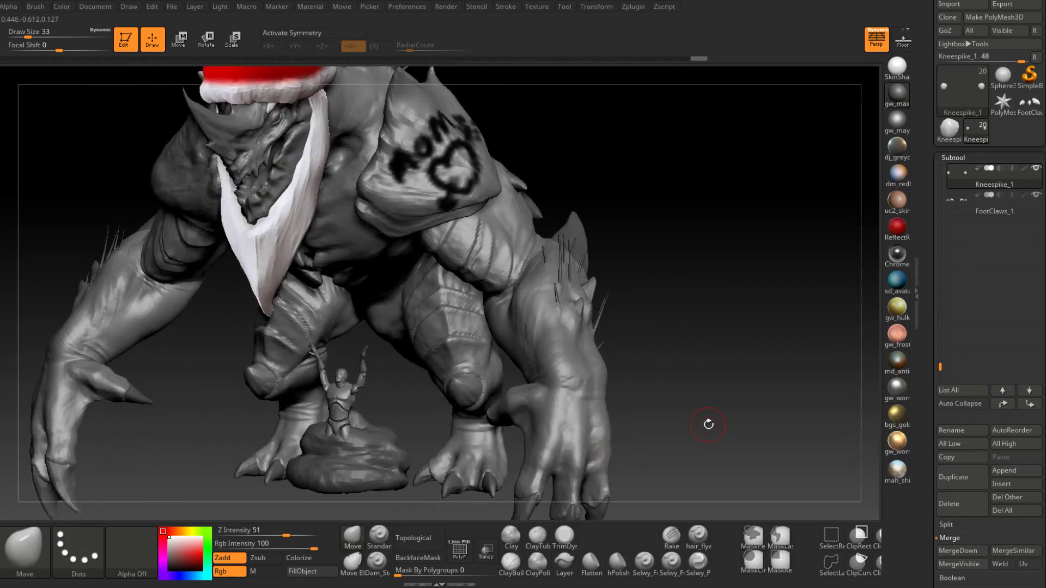
right_click_drag(708, 424, 587, 422)
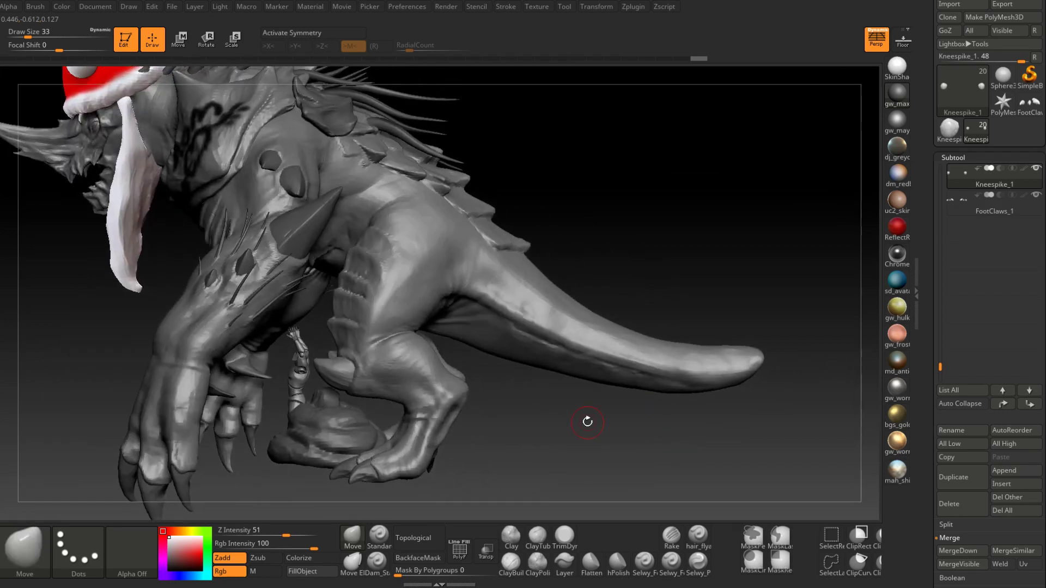
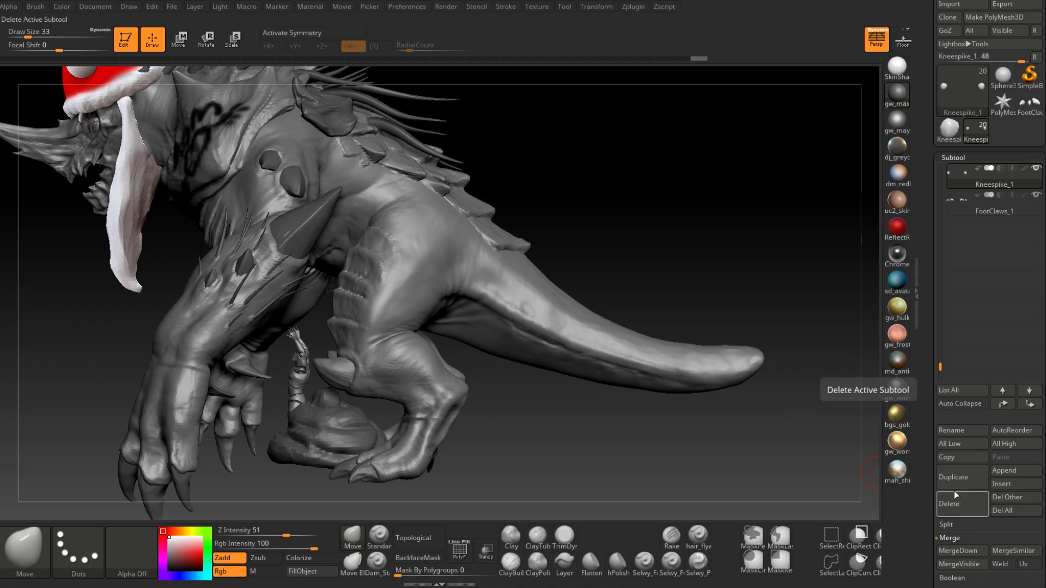
Step: Select the body and build up a new armor plate below the last back plate with ClayBuildup at draw size 33
left_click_drag(658, 259, 461, 307)
left_click(463, 314, "alt")
mouse_move(460, 327)
right_mouse_down()
mouse_move(439, 322)
mouse_move(411, 252)
mouse_move(473, 270)
mouse_move(429, 325)
mouse_move(450, 240)
right_mouse_up()
mouse_move(448, 284)
right_mouse_down()
mouse_move(434, 278)
mouse_move(430, 334)
mouse_move(434, 297)
right_mouse_up()
mouse_move(466, 296)
left_mouse_down()
mouse_move(459, 307)
mouse_move(417, 306)
mouse_move(420, 324)
mouse_move(449, 286)
left_mouse_up()
left_click(510, 540)
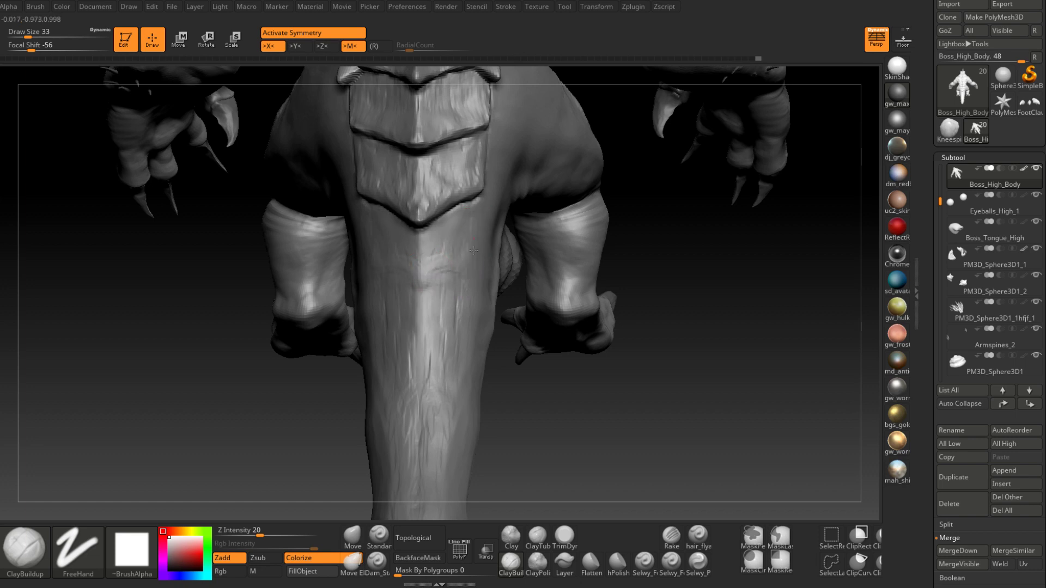
right_click_drag(523, 256, 470, 218)
left_click_drag(475, 216, 471, 250)
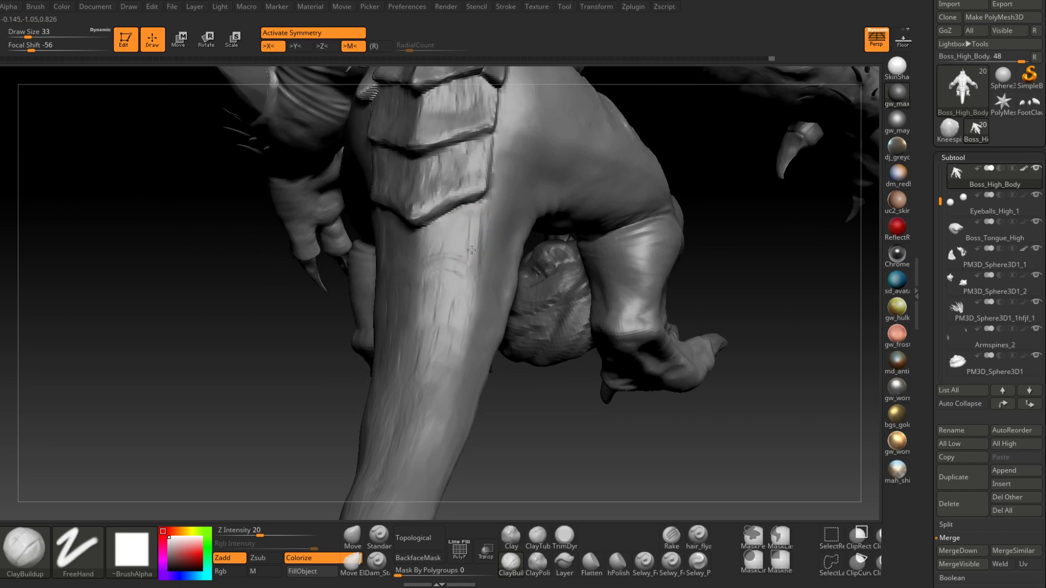
mouse_move(457, 214)
left_mouse_down()
mouse_move(459, 255)
mouse_move(426, 275)
left_mouse_up()
mouse_move(428, 256)
right_mouse_down()
mouse_move(474, 262)
mouse_move(484, 248)
right_mouse_up()
Step: Define the new tail plate's lower edge with the ClayBuildup brush at draw size 23
key("space")
left_click_drag(431, 267, 419, 278)
mouse_move(442, 241)
right_mouse_down()
mouse_move(430, 259)
mouse_move(457, 269)
mouse_move(434, 265)
mouse_move(469, 216)
mouse_move(421, 272)
mouse_move(427, 225)
right_mouse_up()
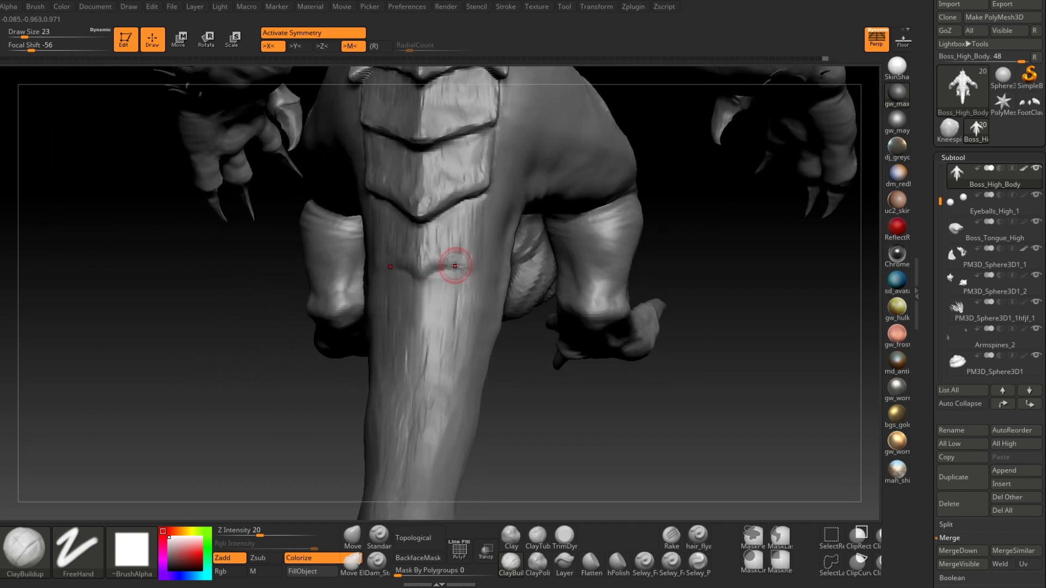
right_click_drag(442, 264, 449, 262)
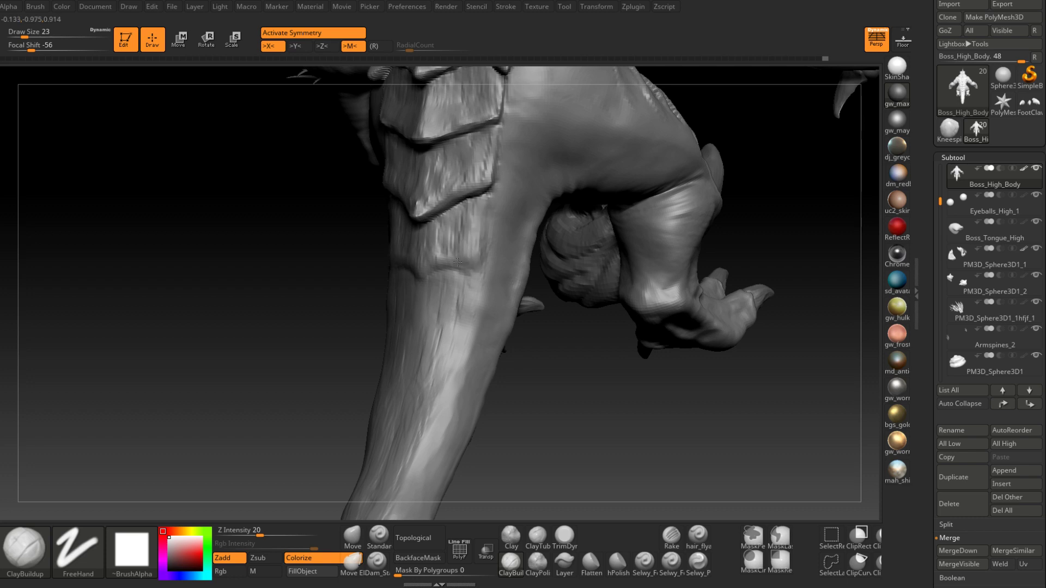
left_click_drag(430, 221, 437, 256)
key("ctrl+z")
key("ctrl+z")
key("ctrl+z")
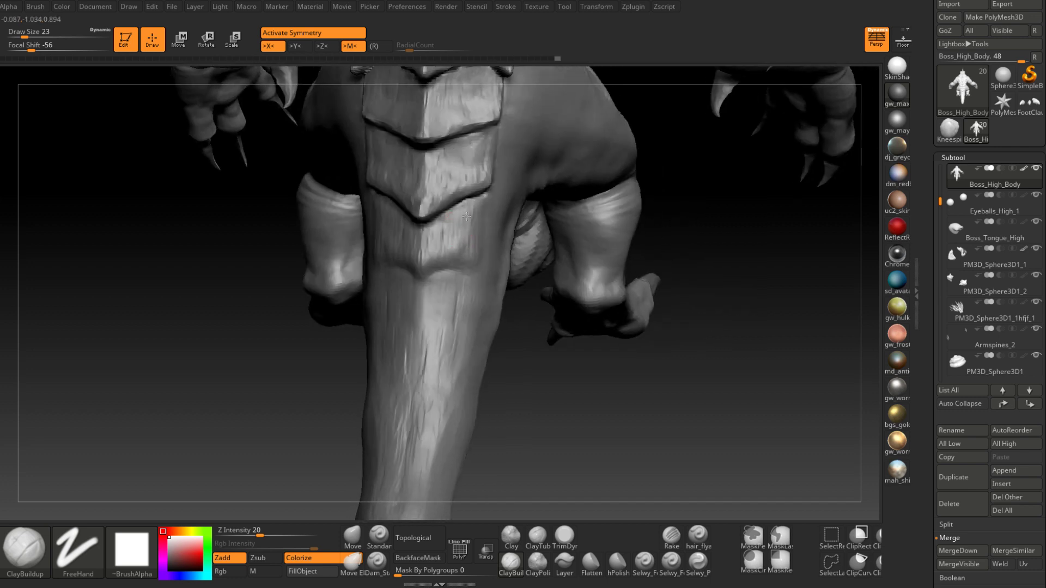
Step: Carve the lower edge and side contour of the new tail plate with the Dam_Standard brush at draw size 23
left_click(377, 561)
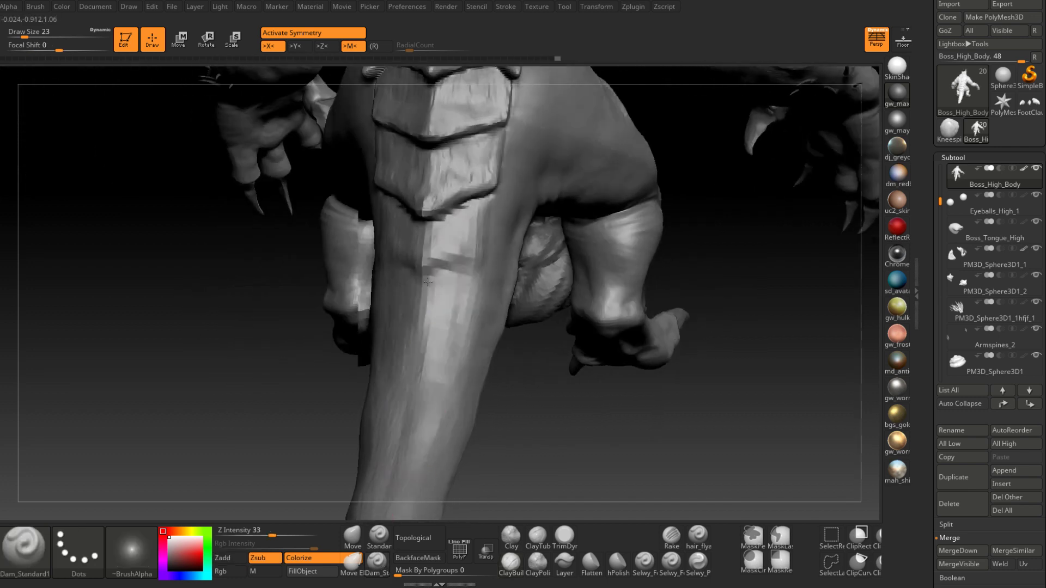
right_click_drag(430, 306, 427, 276)
left_click_drag(434, 270, 484, 272)
right_click_drag(483, 273, 463, 265)
mouse_move(466, 265)
left_mouse_down()
mouse_move(488, 268)
mouse_move(515, 193)
left_mouse_up()
right_click_drag(516, 191, 499, 231)
right_click_drag(480, 265, 435, 263)
mouse_move(385, 263)
left_mouse_down()
mouse_move(489, 266)
mouse_move(475, 272)
left_mouse_up()
right_click_drag(476, 272, 443, 299)
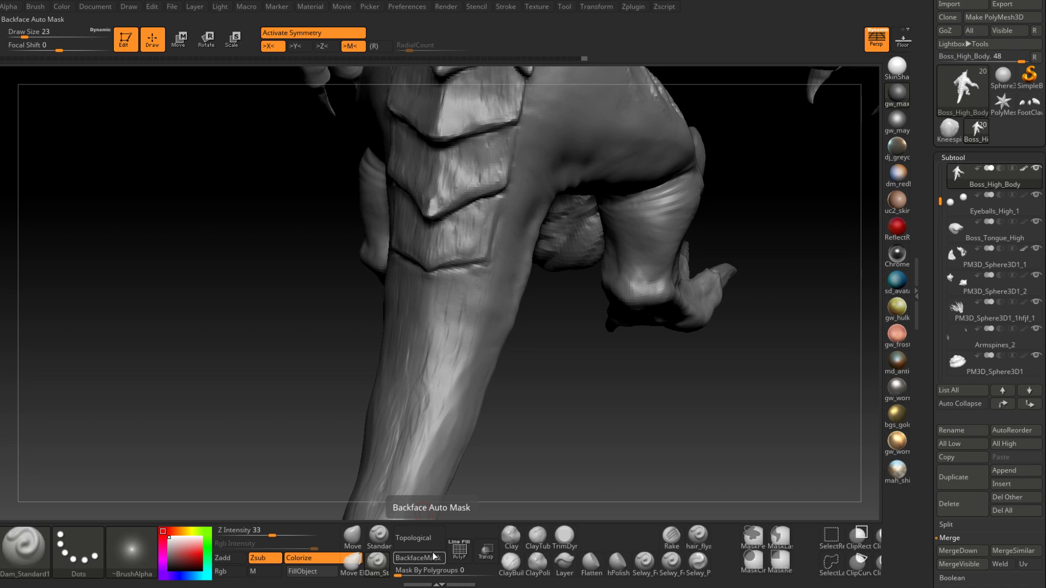
Step: Mask the tail surface beneath and beside the new plate to protect it
mouse_move(479, 273)
right_mouse_down()
mouse_move(467, 250)
mouse_move(460, 354)
mouse_move(459, 337)
mouse_move(441, 358)
right_mouse_up()
left_click_drag(441, 358, 497, 339, "ctrl")
right_click_drag(496, 339, 471, 353)
mouse_move(472, 353)
left_mouse_down("ctrl")
mouse_move(473, 370)
mouse_move(490, 376)
mouse_move(517, 294)
mouse_move(515, 239)
mouse_move(505, 362)
left_mouse_up("ctrl")
mouse_move(519, 263)
left_mouse_down("ctrl")
mouse_move(476, 394)
mouse_move(430, 417)
mouse_move(465, 436)
mouse_move(501, 360)
left_mouse_up("ctrl")
right_click_drag(502, 360, 537, 321)
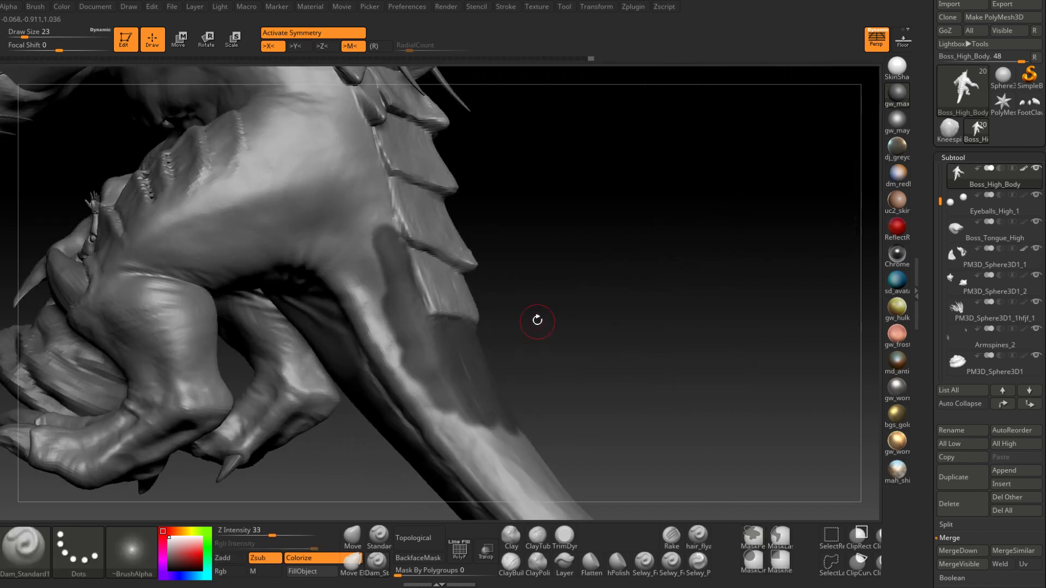
Step: Pull the new plate's lower edge outward with the Move brush so it overhangs the tail, and clear the mask
right_click_drag(380, 475, 483, 315)
key("space")
left_click_drag(479, 318, 486, 317)
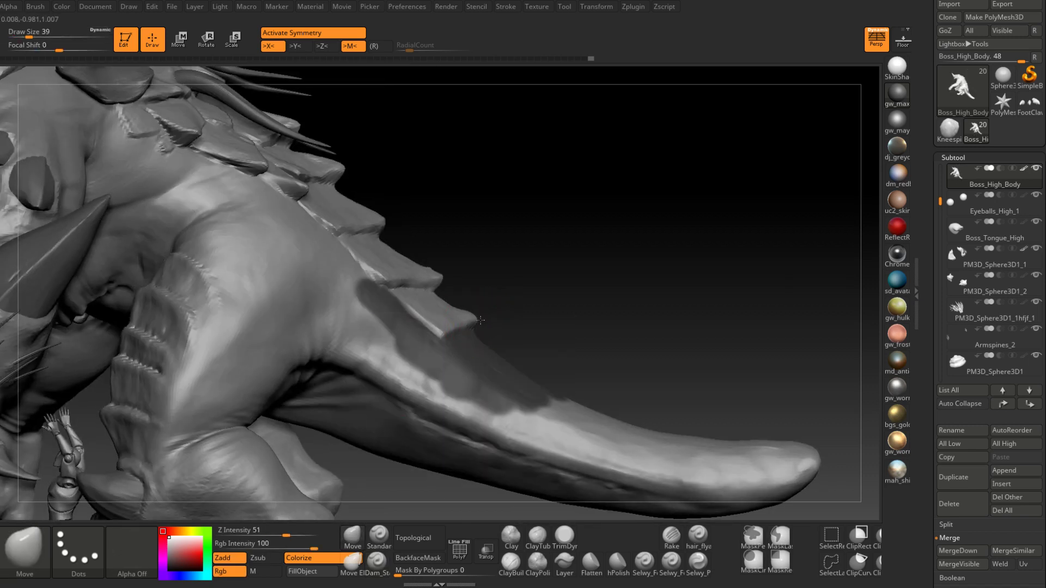
mouse_move(478, 316)
right_mouse_down()
mouse_move(515, 311)
mouse_move(513, 337)
mouse_move(540, 335)
mouse_move(502, 376)
mouse_move(509, 328)
right_mouse_up()
key("space")
left_click_drag(509, 324, 501, 324)
mouse_move(502, 329)
right_mouse_down()
mouse_move(511, 350)
mouse_move(514, 329)
right_mouse_up()
key("space")
left_click_drag(513, 327, 518, 324)
mouse_move(520, 326)
right_mouse_down()
mouse_move(478, 367)
mouse_move(558, 409)
right_mouse_up()
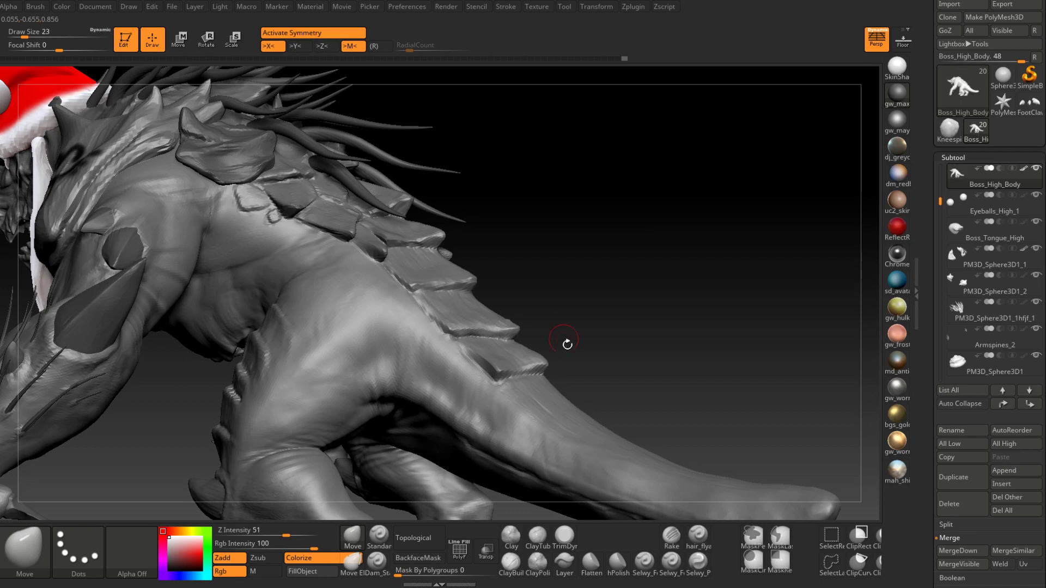
Step: Sharpen the crease under the new plate's lower edge with Dam_Standard at draw size 13
left_click(375, 560)
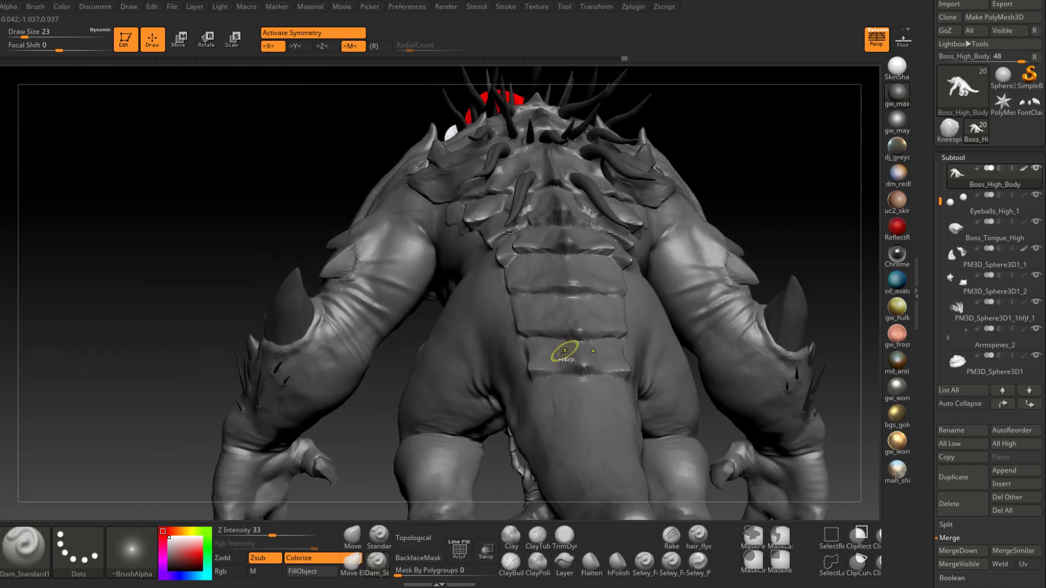
mouse_move(565, 351)
right_mouse_down("ctrl")
mouse_move(635, 374)
mouse_move(520, 344)
mouse_move(483, 345)
right_mouse_up("ctrl")
key("space")
left_click_drag(487, 338, 481, 338)
right_click_drag(460, 334, 508, 333)
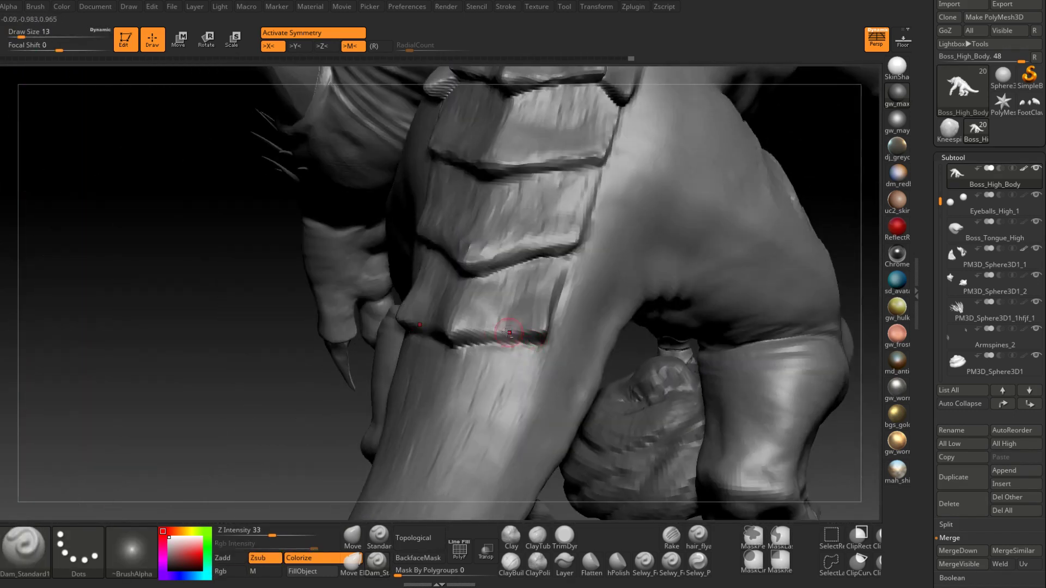
left_click_drag(449, 339, 538, 338)
mouse_move(538, 337)
right_mouse_down()
mouse_move(480, 352)
mouse_move(479, 367)
mouse_move(537, 303)
right_mouse_up()
mouse_move(553, 224)
right_mouse_down()
mouse_move(569, 263)
mouse_move(545, 216)
mouse_move(541, 245)
mouse_move(514, 274)
right_mouse_up()
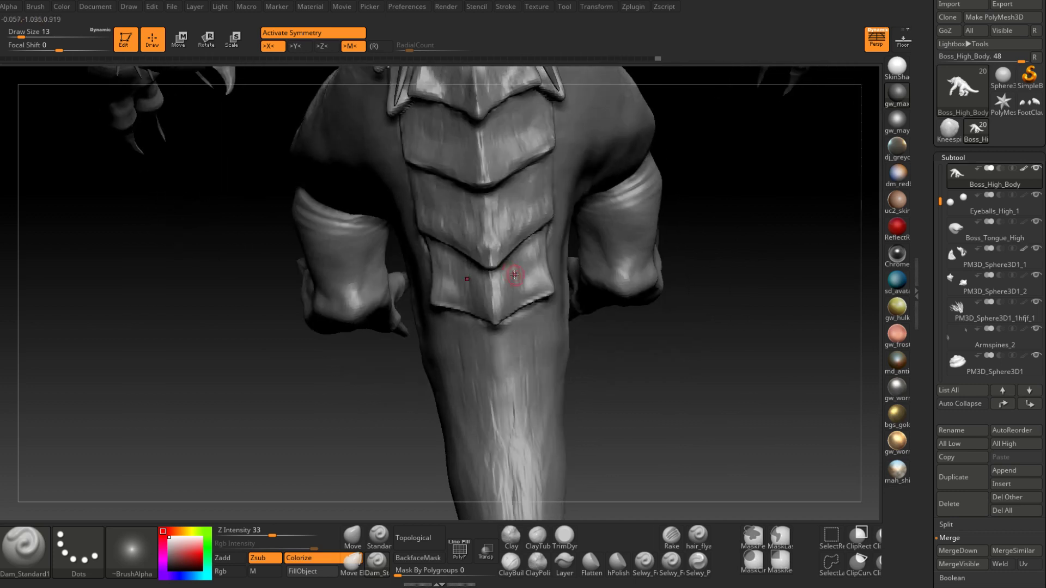
Step: Smooth the plates' central ridge and build up their side edges with ClayBuildup at draw size 17
right_click_drag(512, 236, 502, 229)
left_click_drag(502, 229, 502, 246, "shift")
left_click(564, 536)
mouse_move(526, 421)
right_mouse_down()
mouse_move(494, 246)
mouse_move(516, 222)
right_mouse_up()
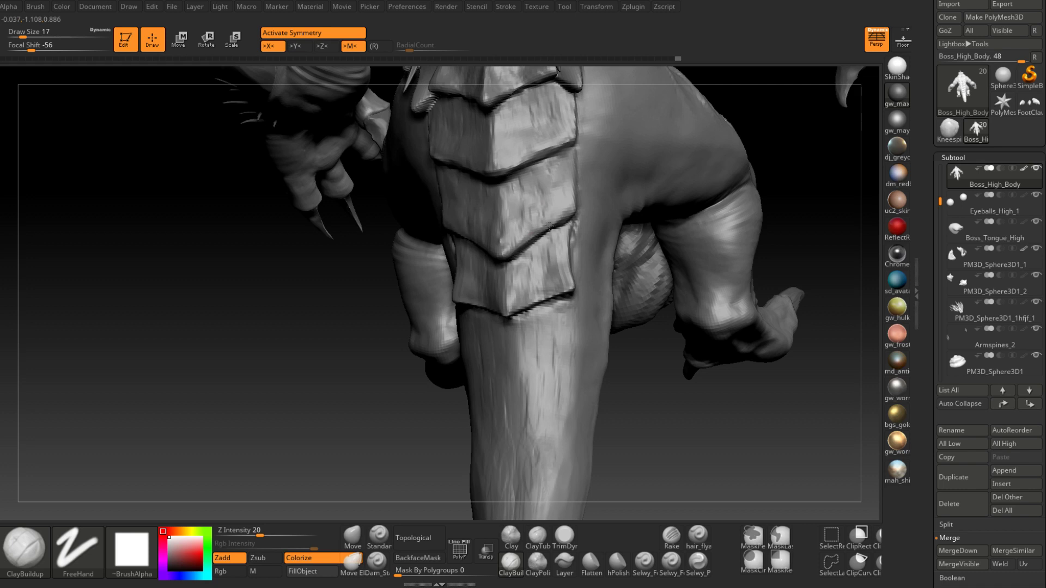
left_click_drag(564, 183, 571, 210)
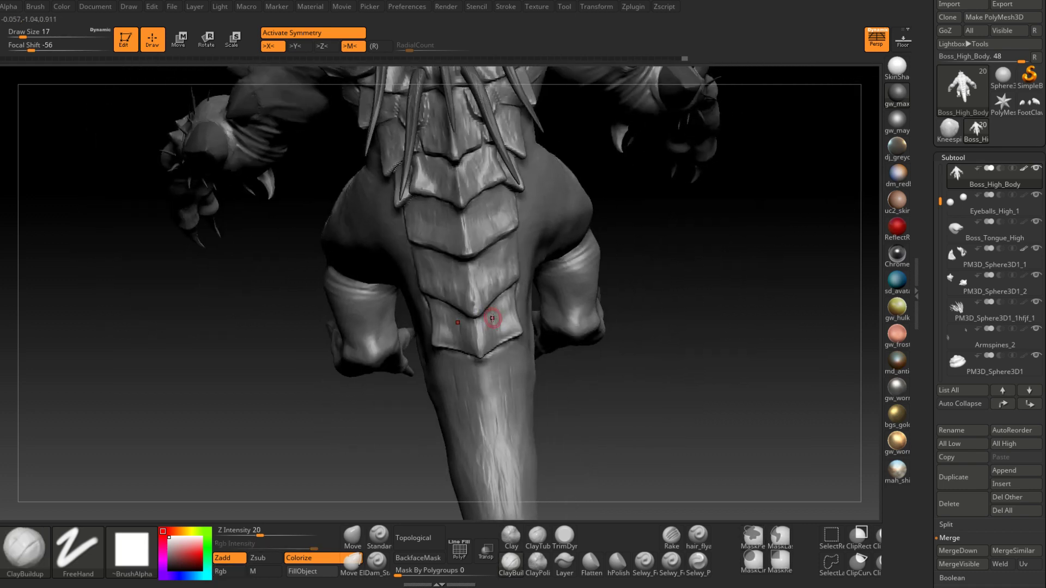
Step: Reshape the lower edges of the tail plates with the Move brush, using draw sizes 62 and 46
key("b")
key("m")
key("v")
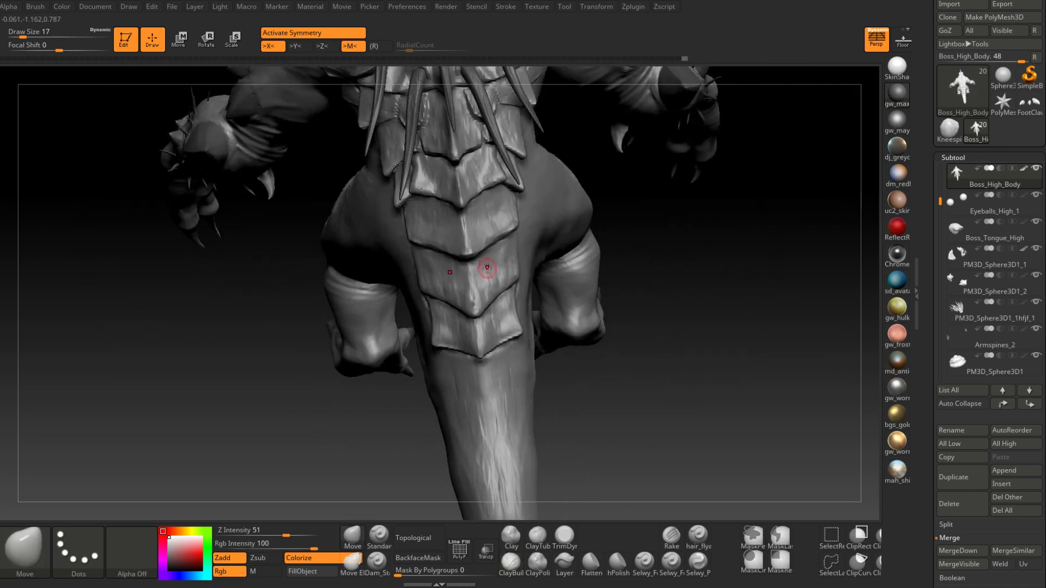
key("space")
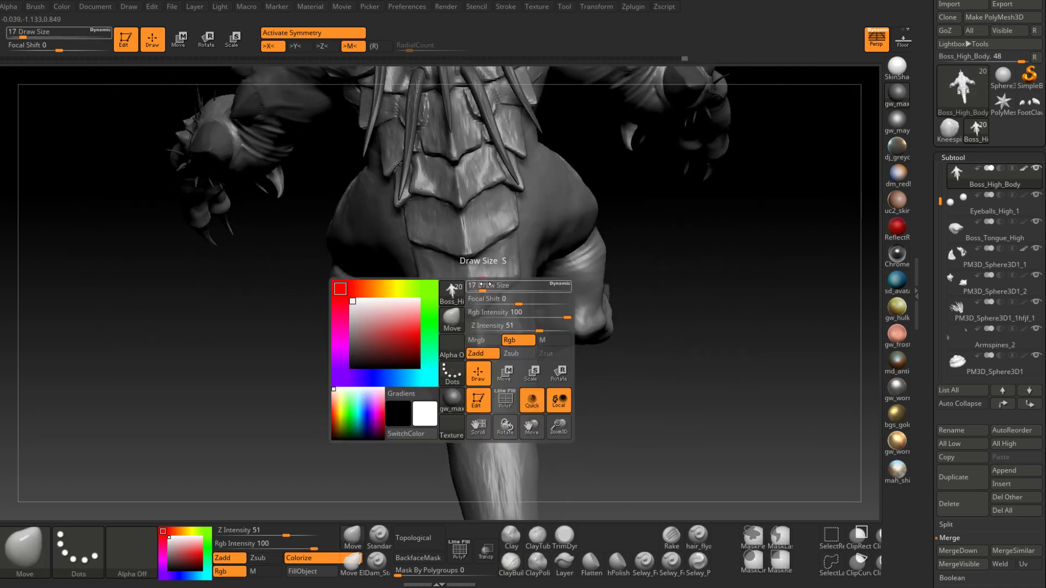
left_click_drag(485, 284, 490, 285)
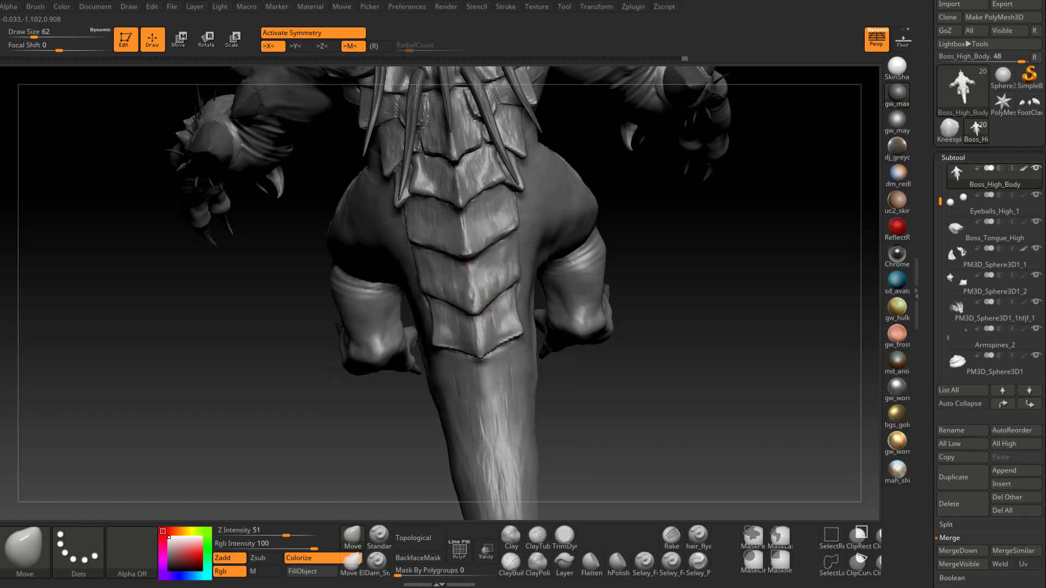
key("space")
left_click_drag(492, 296, 490, 295)
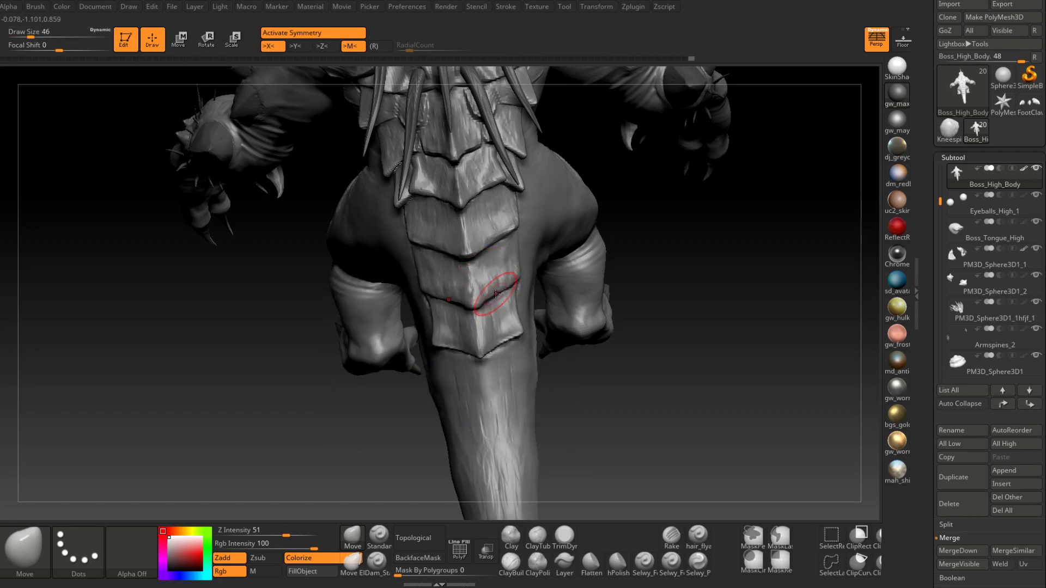
right_click_drag(500, 286, 514, 284)
key("space")
left_click_drag(515, 283, 511, 283)
Step: Refine the corners and tips of the tail plates with the Move brush, reducing the draw size to 22
right_click_drag(525, 277, 522, 288, "ctrl")
right_click_drag(522, 287, 466, 287)
key("space")
left_click_drag(511, 286, 507, 286)
right_click_drag(507, 286, 507, 253)
mouse_move(503, 289)
right_mouse_down()
mouse_move(518, 260)
mouse_move(506, 297)
mouse_move(528, 329)
mouse_move(478, 299)
mouse_move(550, 270)
mouse_move(566, 283)
mouse_move(505, 253)
mouse_move(482, 291)
mouse_move(491, 292)
right_mouse_up()
key("space")
left_click(504, 289)
key("space")
left_click(548, 278)
key("space")
left_click(491, 292)
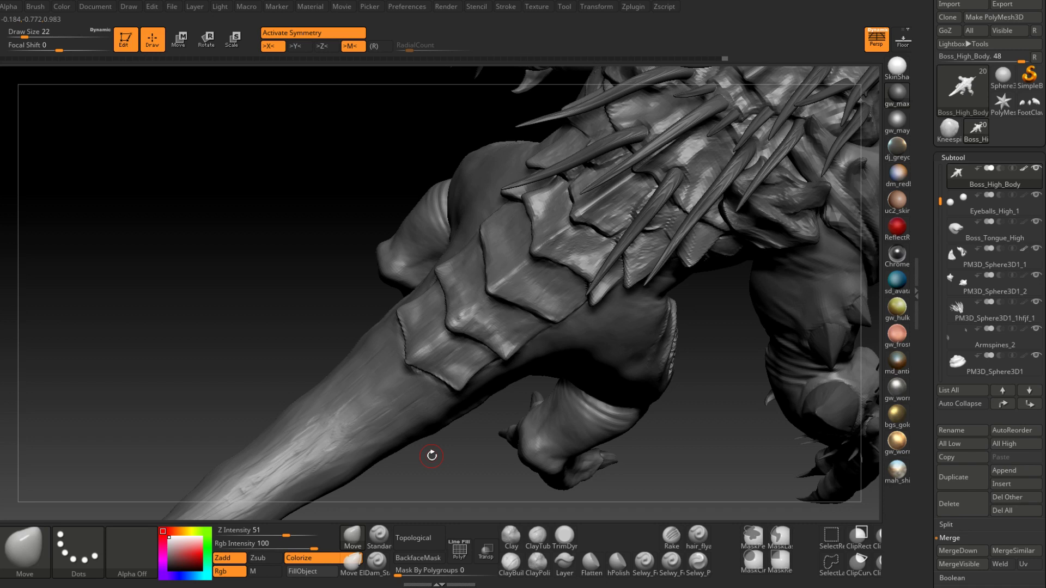
right_click_drag(431, 456, 481, 373)
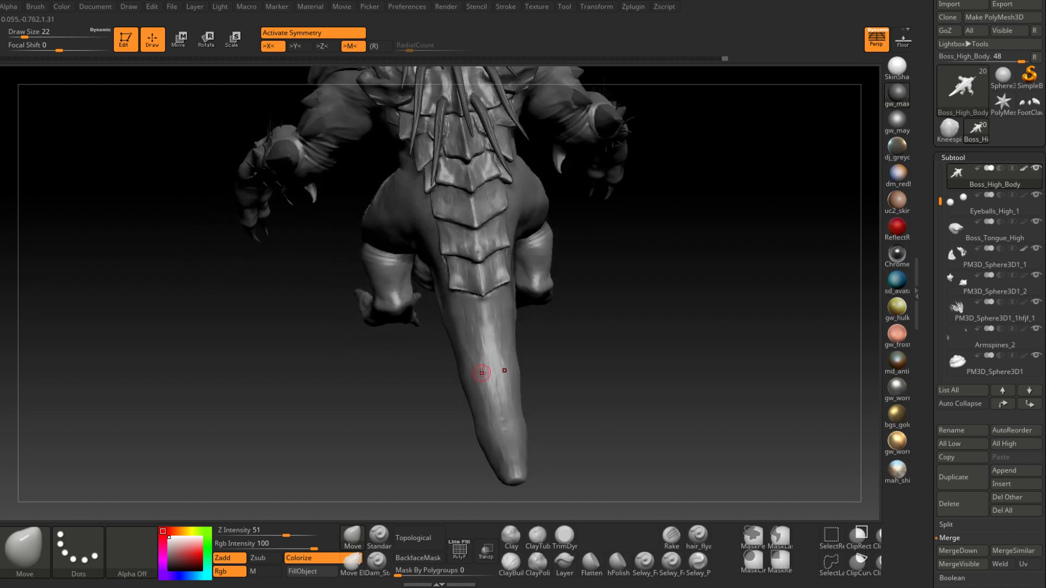
Step: Mask the tail around a pointed plate shape below the last plate, leaving only that shape unmasked
mouse_move(482, 373)
right_mouse_down("ctrl")
mouse_move(473, 334)
mouse_move(479, 354)
mouse_move(467, 343)
right_mouse_up("ctrl")
left_click(468, 349, "ctrl")
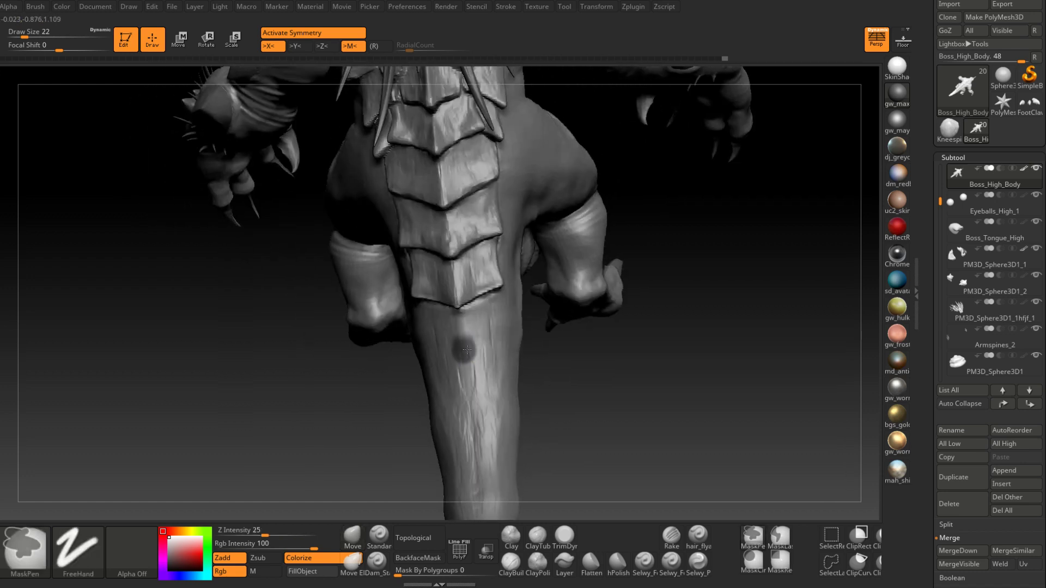
key("ctrl+z")
mouse_move(465, 340)
left_mouse_down("ctrl")
mouse_move(487, 311)
mouse_move(482, 338)
mouse_move(467, 318)
left_mouse_up("ctrl")
left_click_drag(534, 365, 506, 385)
mouse_move(451, 366)
left_mouse_down()
mouse_move(502, 327)
mouse_move(493, 354)
left_mouse_up()
right_click(502, 327)
right_click_drag(494, 356, 474, 353)
left_click_drag(508, 351, 502, 361)
mouse_move(498, 359)
right_mouse_down()
mouse_move(520, 347)
mouse_move(520, 330)
mouse_move(539, 328)
mouse_move(501, 350)
mouse_move(512, 381)
mouse_move(542, 348)
right_mouse_up()
Step: Build up the unmasked pointed plate with ClayBuildup at draw size 23
left_click(511, 563)
key("space")
mouse_move(545, 352)
left_mouse_down()
mouse_move(531, 357)
mouse_move(581, 341)
left_mouse_up()
left_click_drag(600, 297, 584, 330)
mouse_move(600, 293)
left_mouse_down()
mouse_move(572, 330)
mouse_move(578, 321)
left_mouse_up()
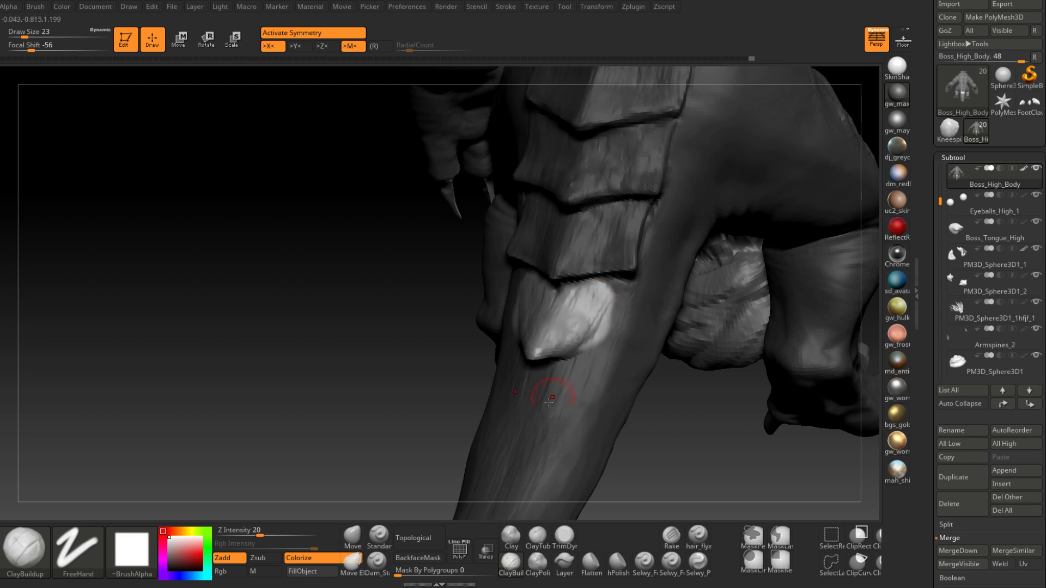
Step: Cut in the tip and lower edge of the pointed plate with Dam_Standard at draw size 23
left_click(385, 561)
right_click_drag(536, 384, 564, 354)
left_click_drag(561, 360, 546, 365)
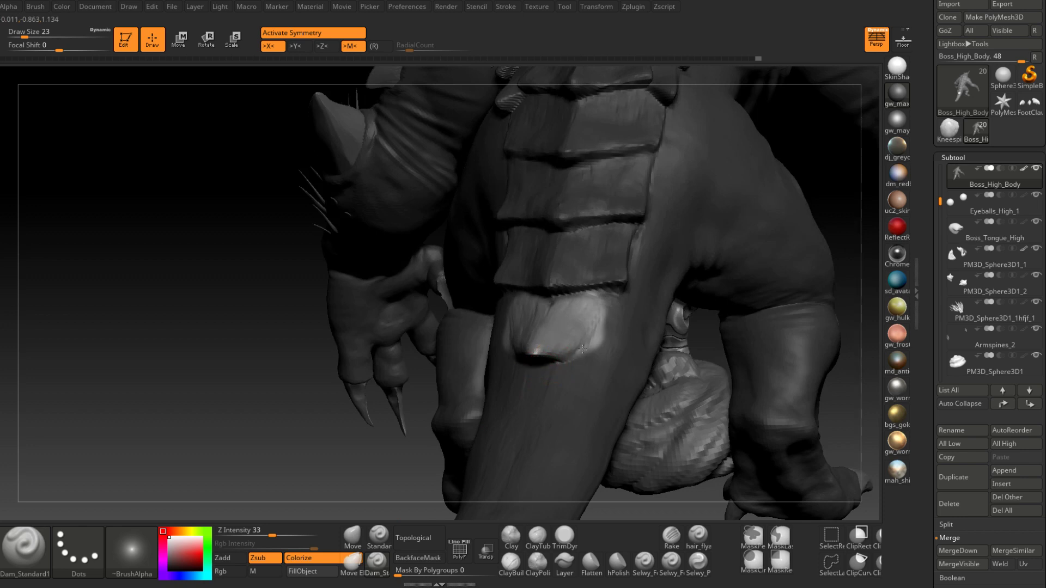
right_click_drag(582, 349, 565, 362)
right_click_drag(597, 329, 594, 305)
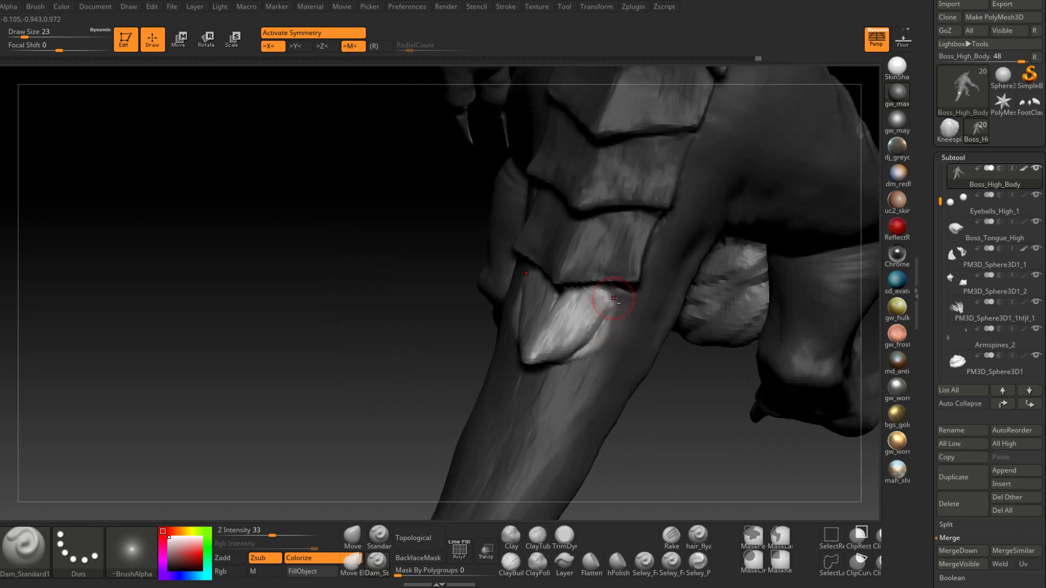
Step: Clear the mask and carve a crisp outline around the pointed plate with Dam_Standard at draw size 13
mouse_move(538, 365)
right_mouse_down()
mouse_move(578, 374)
mouse_move(575, 354)
mouse_move(615, 328)
right_mouse_up()
key("space")
left_click_drag(616, 328, 611, 325)
right_click_drag(618, 318, 619, 318)
right_click_drag(597, 353, 613, 319)
mouse_move(567, 360)
right_mouse_down()
mouse_move(576, 358)
mouse_move(559, 374)
mouse_move(582, 362)
right_mouse_up()
Step: Build up the pointed plate's edge and central ridge with ClayBuildup at draw sizes 13 and 18
left_click(510, 561)
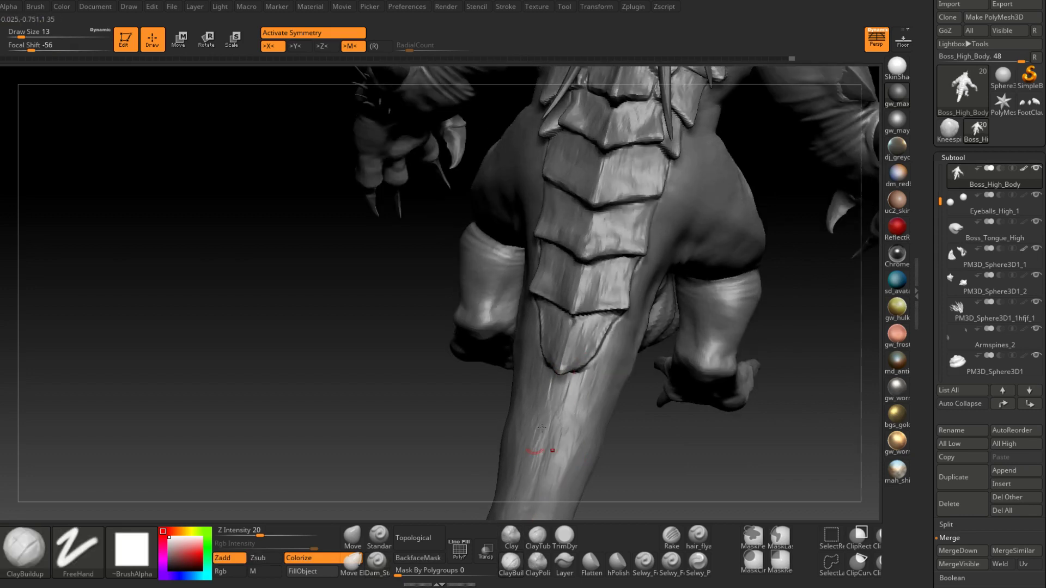
right_click_drag(578, 365, 576, 364)
left_click_drag(578, 364, 596, 342)
right_click_drag(595, 341, 577, 360)
key("space")
left_click_drag(576, 358, 578, 359)
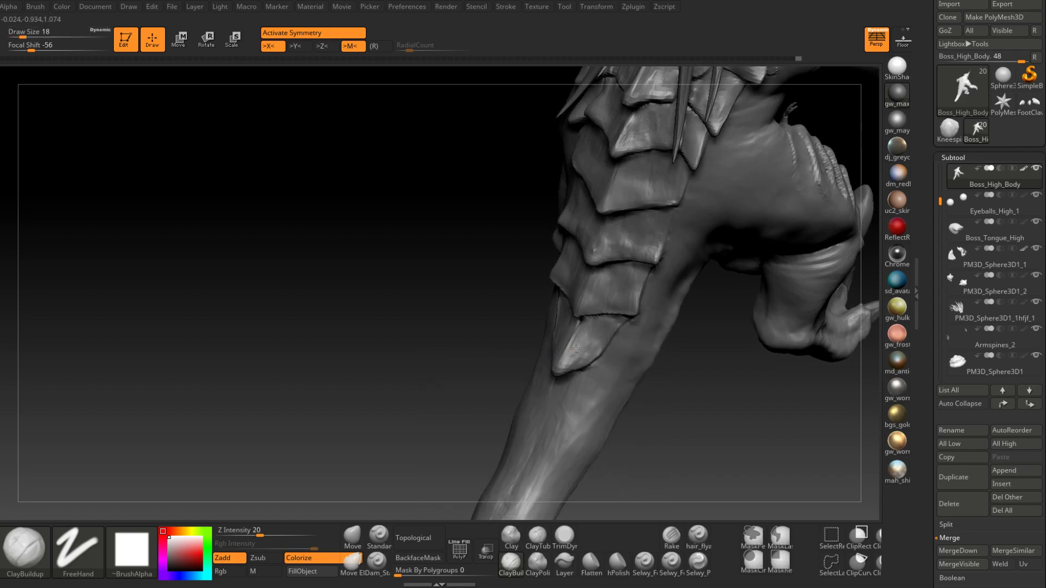
right_click_drag(577, 352, 584, 344)
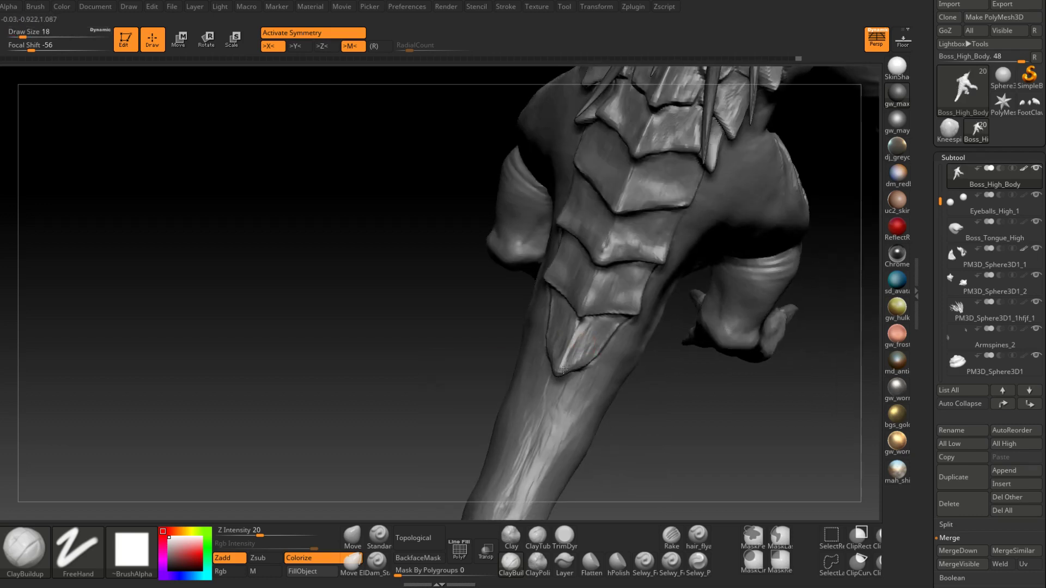
Step: Mask a pointed scale shape on the tail just below the last back plate, then invert the mask
right_click_drag(584, 332, 582, 330)
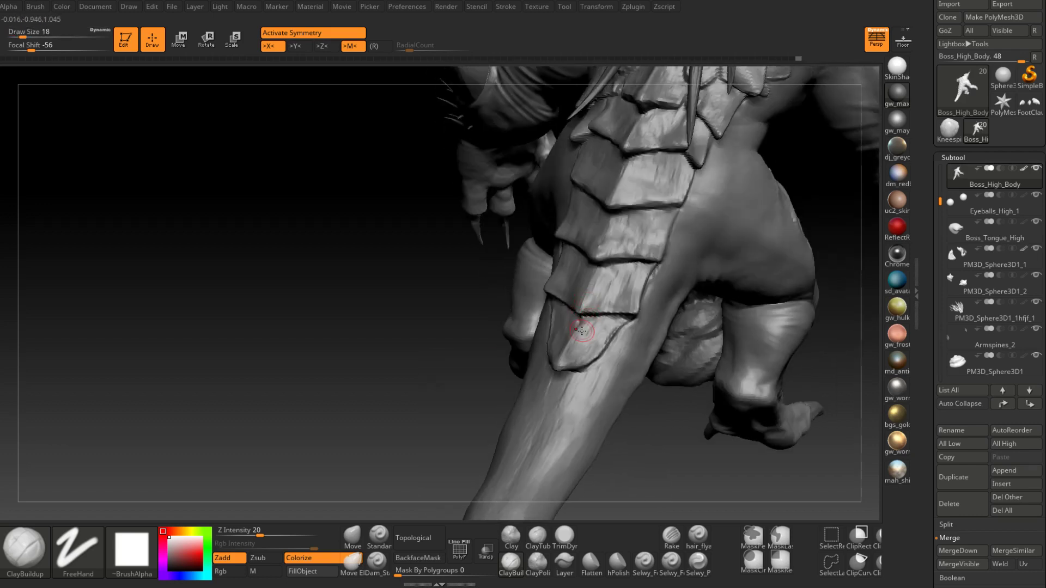
right_click_drag(500, 492, 516, 498)
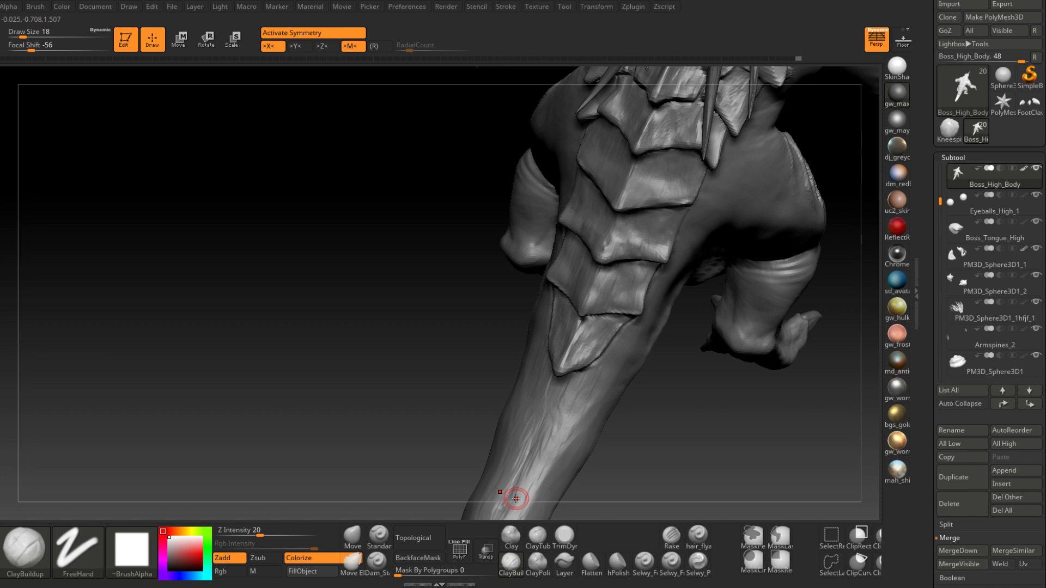
mouse_move(531, 499)
right_mouse_down()
mouse_move(546, 308)
mouse_move(528, 322)
mouse_move(504, 289)
right_mouse_up()
right_click(511, 301)
mouse_move(512, 303)
left_mouse_down("ctrl")
mouse_move(507, 315)
mouse_move(517, 281)
mouse_move(533, 280)
left_mouse_up("ctrl")
right_click_drag(558, 287, 492, 334)
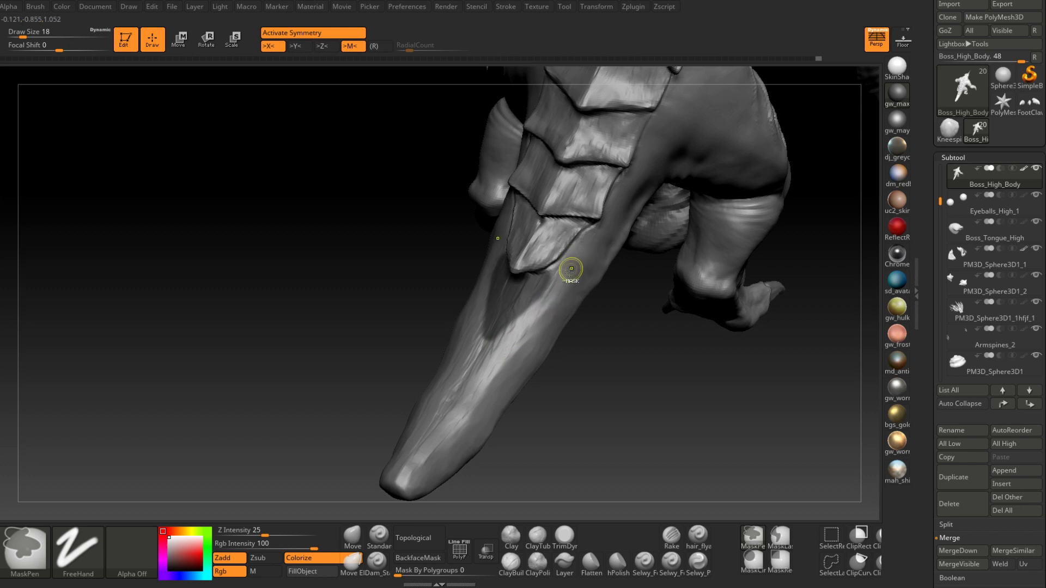
right_click_drag(570, 269, 551, 263)
left_click(557, 402, "ctrl")
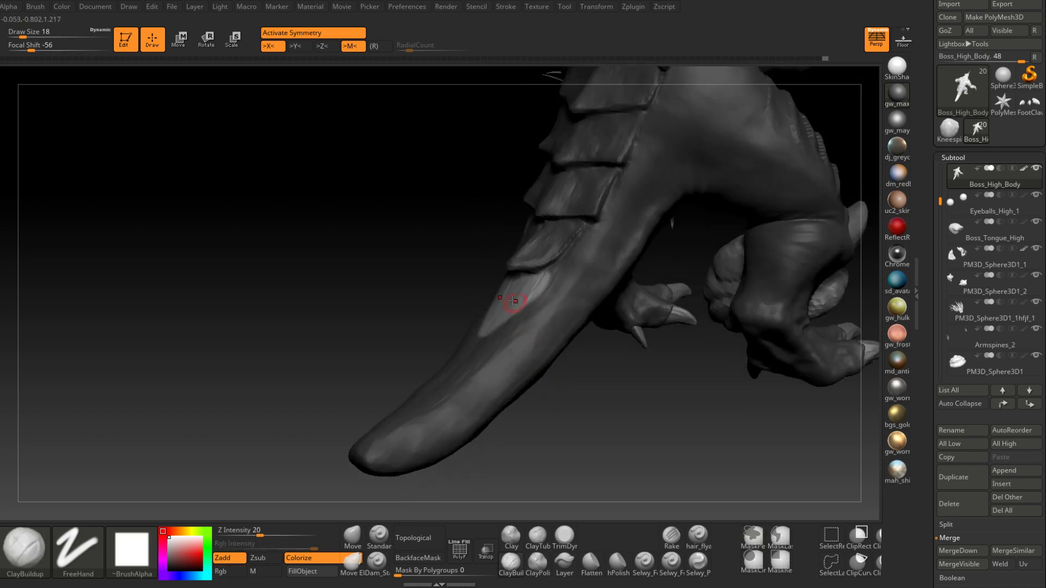
Step: Pull the unmasked patch outward into a new pointed tail scale with the Move brush at draw size 41, and smooth its tip
left_click(364, 531)
right_click_drag(436, 362, 491, 322)
key("space")
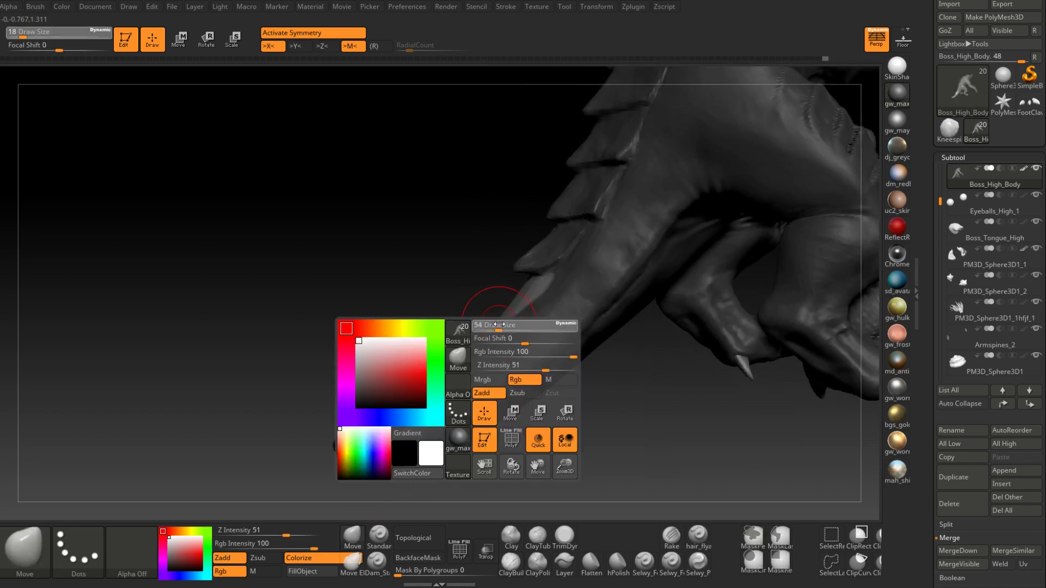
key("space")
left_click_drag(478, 316, 472, 313)
key("space")
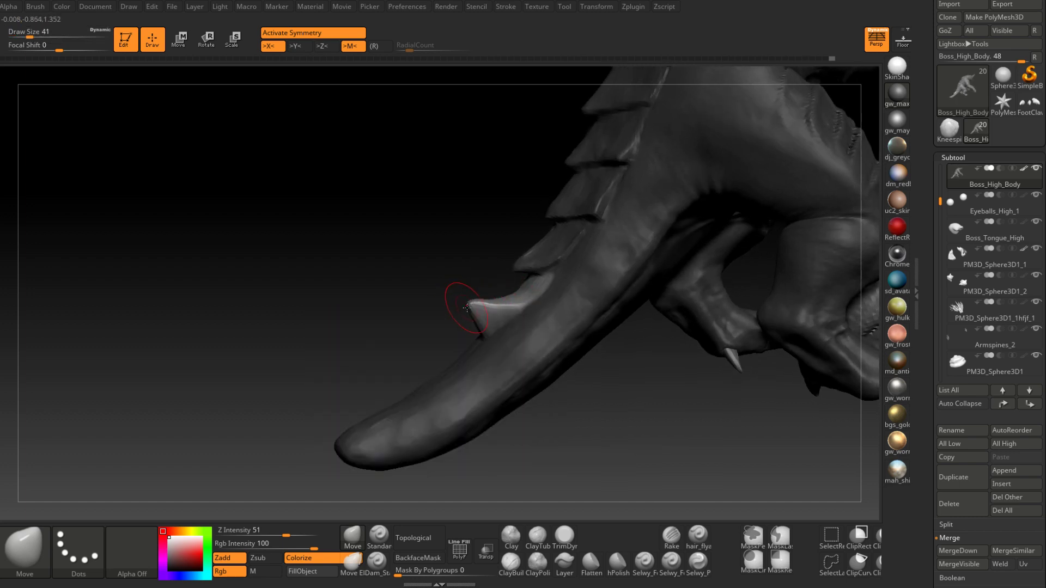
key("shift")
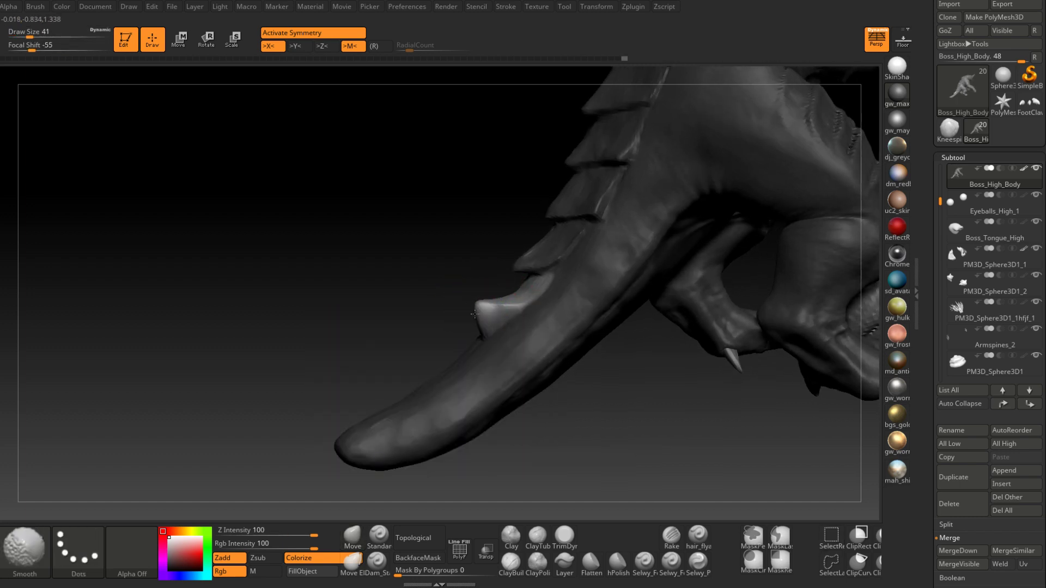
Step: Build up ridges and sharper edges on the new tail scale with the ClayBuildup brush at draw size 23, and clear the mask
mouse_move(523, 301)
right_mouse_down()
mouse_move(487, 307)
mouse_move(513, 321)
mouse_move(488, 327)
right_mouse_up()
type("bcbs23")
key("Return")
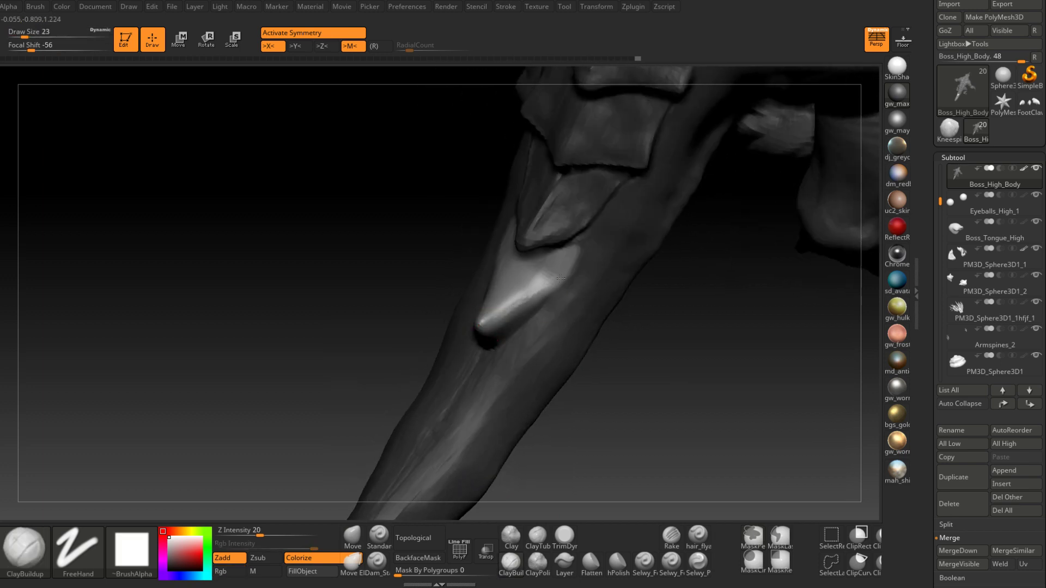
left_click_drag(546, 279, 544, 287)
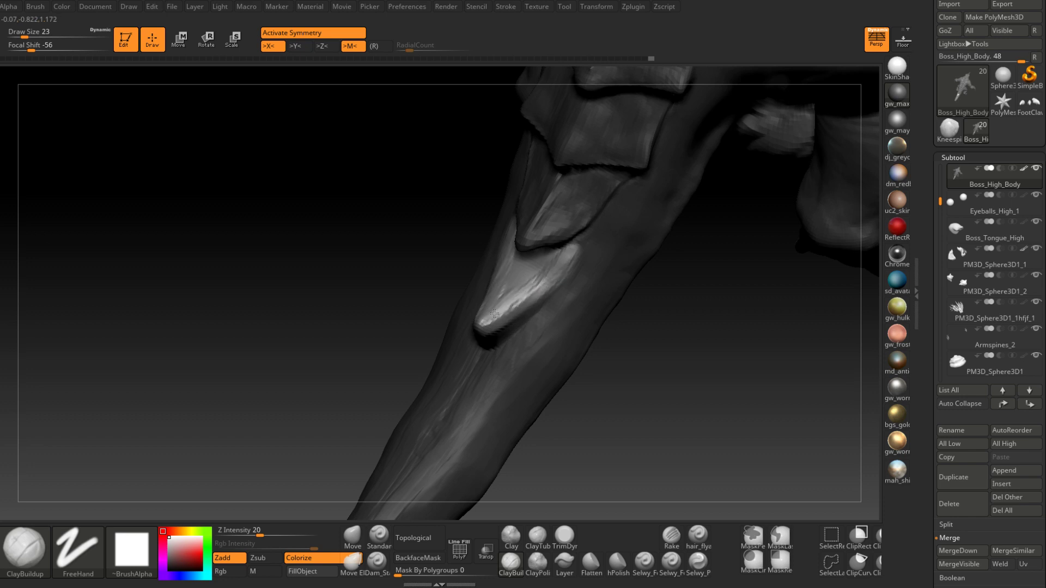
mouse_move(484, 328)
right_mouse_down()
mouse_move(527, 334)
mouse_move(522, 347)
mouse_move(528, 329)
mouse_move(479, 346)
mouse_move(463, 330)
mouse_move(486, 347)
mouse_move(485, 335)
mouse_move(522, 323)
right_mouse_up()
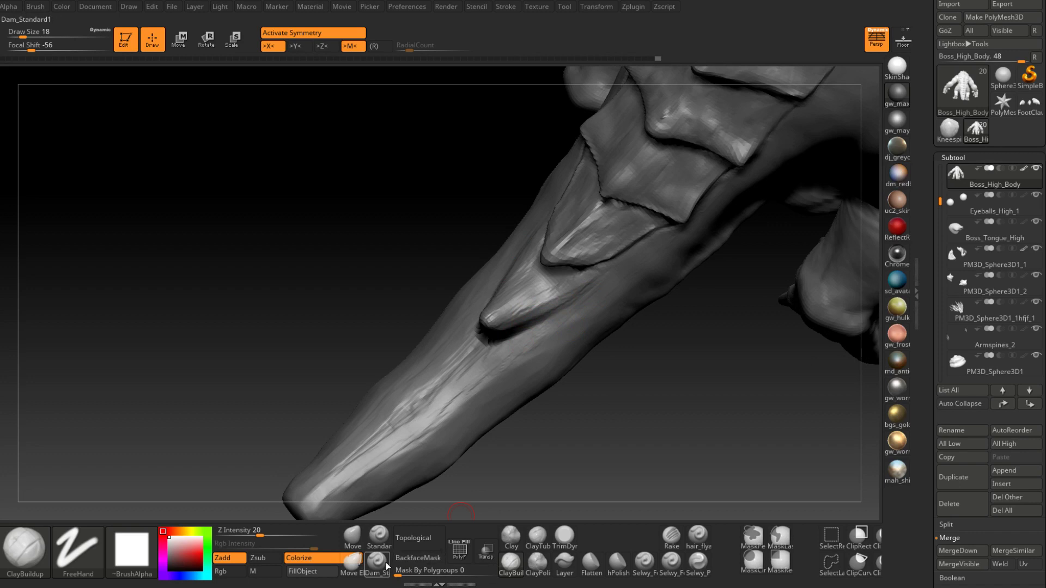
Step: Carve a crease along the new tail scale's side edge with the Dam_Standard brush, reducing the draw size to 16
key("b")
key("d")
key("s")
right_click_drag(590, 297, 597, 281)
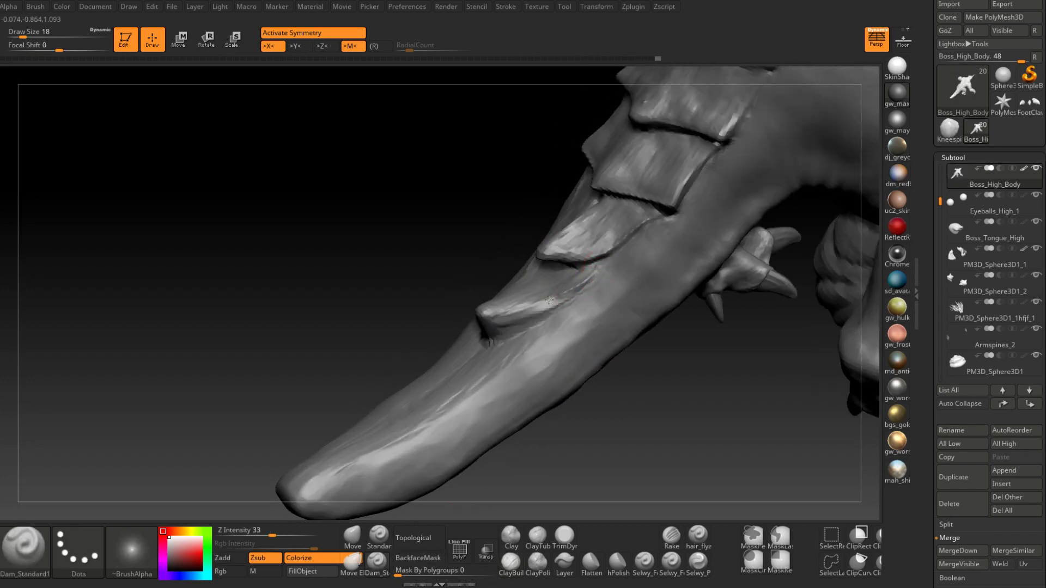
right_click_drag(520, 311, 567, 313)
right_click_drag(610, 272, 597, 276)
key("s")
left_click_drag(598, 275, 596, 275)
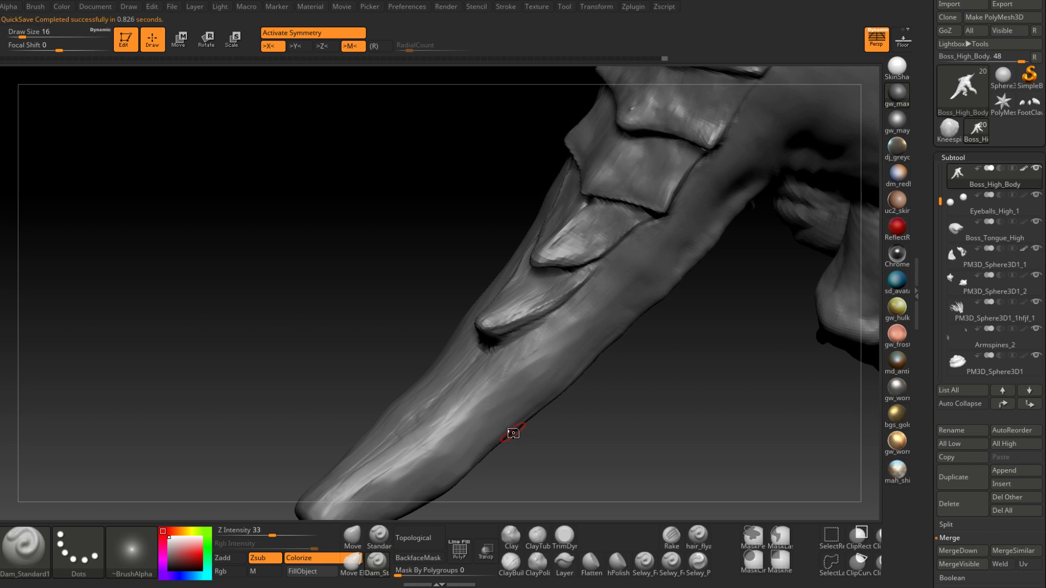
Step: Add volume to the tip and edges of the new tail scale with the ClayBuildup brush at draw size 16
mouse_move(512, 433)
right_mouse_down()
mouse_move(535, 357)
mouse_move(497, 303)
right_mouse_up()
key("b")
key("c")
key("b")
right_click_drag(507, 363, 492, 300)
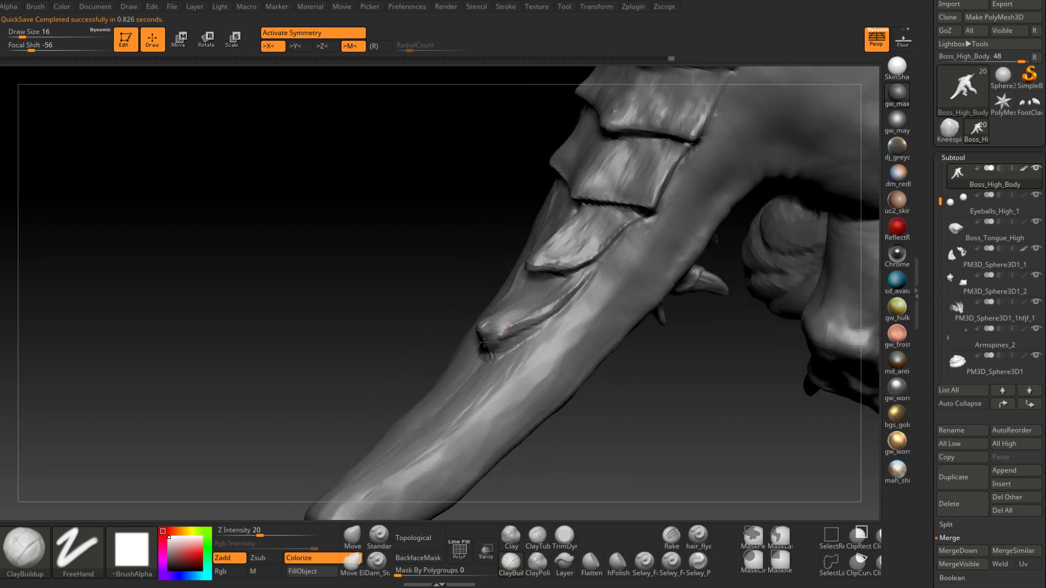
mouse_move(521, 332)
right_mouse_down()
mouse_move(479, 348)
mouse_move(504, 338)
mouse_move(498, 320)
right_mouse_up()
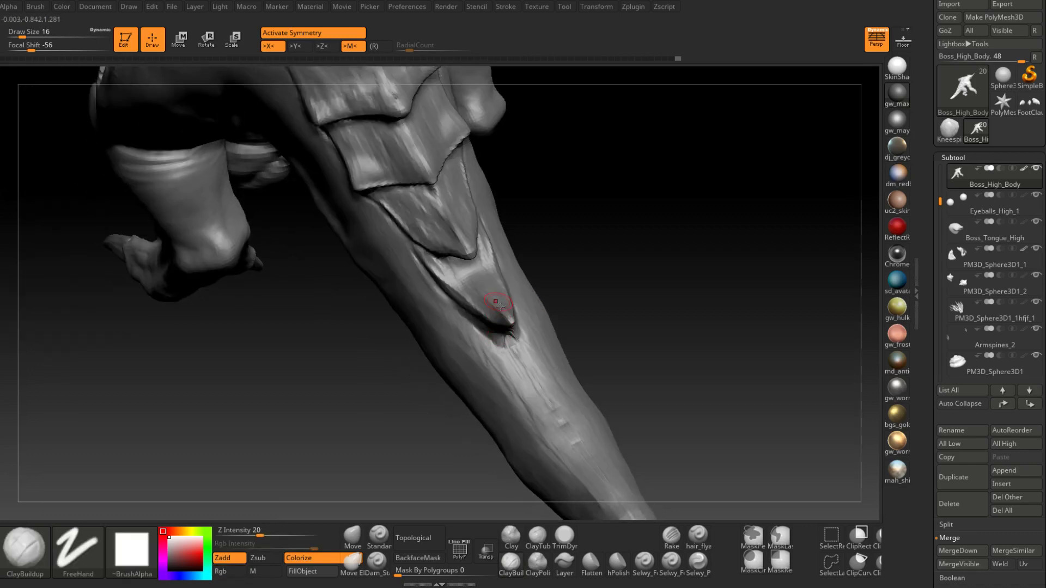
Step: Deepen the undercut beneath the new tail scale's tip with the Dam_Standard brush at draw size 22
mouse_move(491, 281)
right_mouse_down()
mouse_move(495, 249)
mouse_move(474, 287)
mouse_move(533, 326)
mouse_move(490, 374)
right_mouse_up()
key("b")
key("d")
key("s")
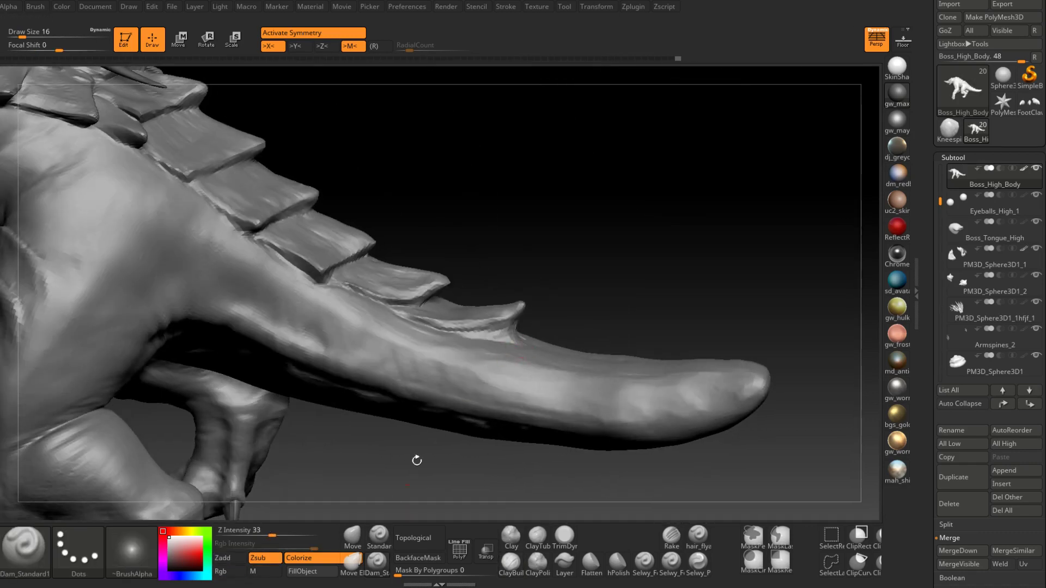
right_click_drag(394, 501, 506, 342)
key("space")
left_click_drag(510, 342, 517, 338)
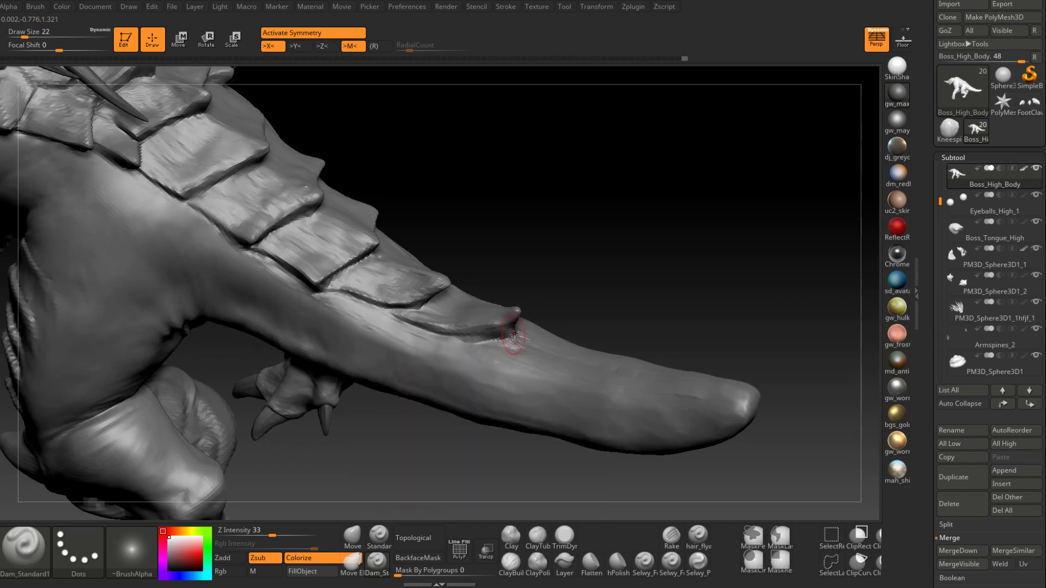
Step: Refine the creases around the last two tail scales and smooth the surface beside them
mouse_move(471, 341)
right_mouse_down()
mouse_move(513, 340)
mouse_move(566, 248)
mouse_move(559, 339)
mouse_move(534, 362)
mouse_move(559, 344)
mouse_move(519, 346)
mouse_move(564, 345)
right_mouse_up()
right_click_drag(597, 297, 582, 340)
mouse_move(515, 481)
right_mouse_down()
mouse_move(575, 354)
mouse_move(603, 343)
mouse_move(608, 361)
mouse_move(612, 339)
mouse_move(555, 350)
mouse_move(556, 390)
mouse_move(561, 376)
mouse_move(584, 389)
right_mouse_up()
key("shift")
key("shift")
key("shift")
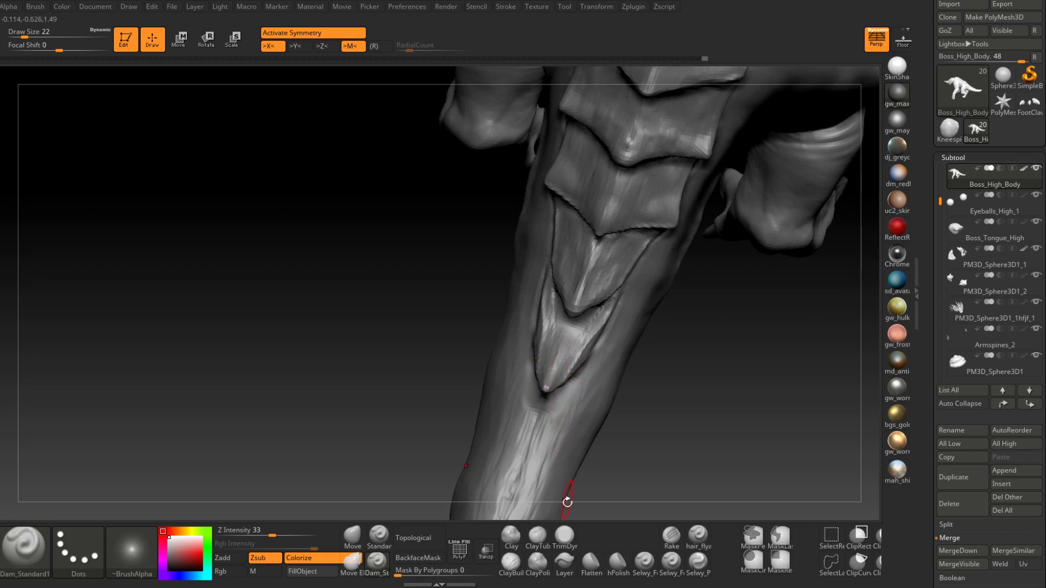
Step: Flatten the surface of the lowest tail scales with the TrimDynamic brush
left_click(565, 535)
mouse_move(565, 347)
right_mouse_down()
mouse_move(602, 369)
mouse_move(550, 355)
right_mouse_up()
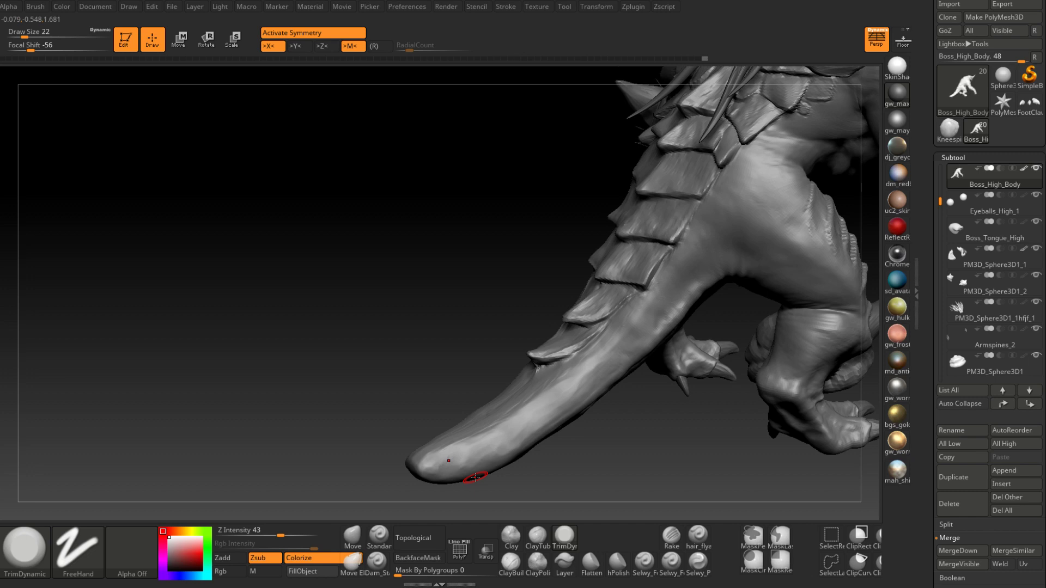
mouse_move(598, 323)
right_mouse_down()
mouse_move(612, 254)
mouse_move(609, 350)
mouse_move(626, 306)
mouse_move(614, 380)
right_mouse_up()
Step: Mask a small oval beside the second-to-last tail scale at draw size 14 and invert the mask
key("space")
left_click(627, 316)
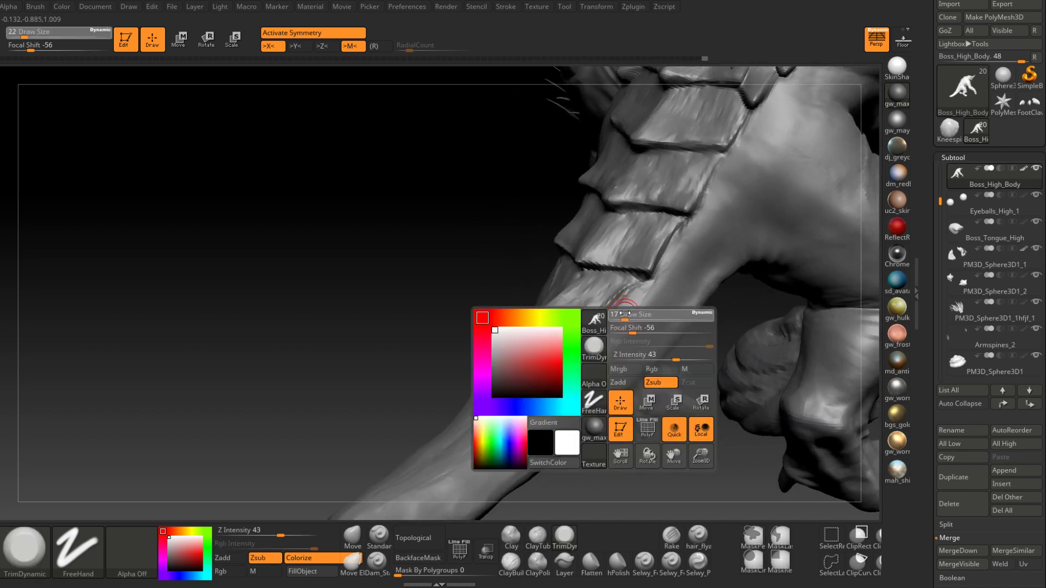
mouse_move(630, 303)
left_mouse_down()
mouse_move(615, 318)
mouse_move(632, 304)
left_mouse_up()
mouse_move(628, 303)
right_mouse_down()
mouse_move(618, 407)
mouse_move(605, 361)
mouse_move(478, 456)
right_mouse_up()
left_click(617, 440, "ctrl")
Step: Pull the unmasked oval outward into a symmetrical pair of side spikes with the Move brush, enlarging it to draw size 33
left_click(352, 536)
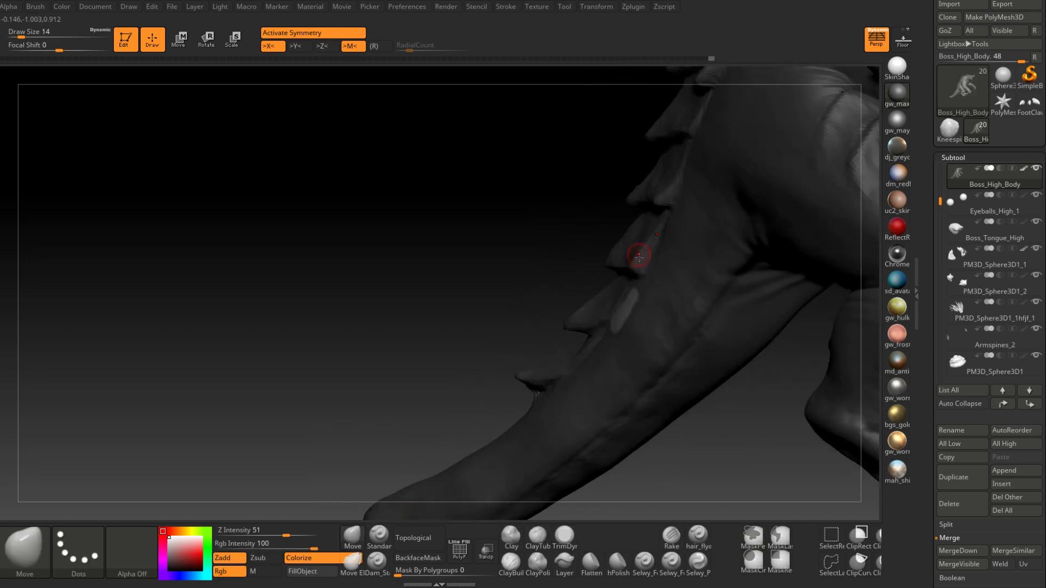
right_click_drag(633, 249, 620, 318)
key("space")
left_click_drag(618, 320, 635, 321)
right_click_drag(634, 322, 617, 333)
key("space")
left_click_drag(618, 336, 625, 339)
right_click_drag(603, 333, 636, 333)
key("space")
left_click_drag(636, 332, 633, 335)
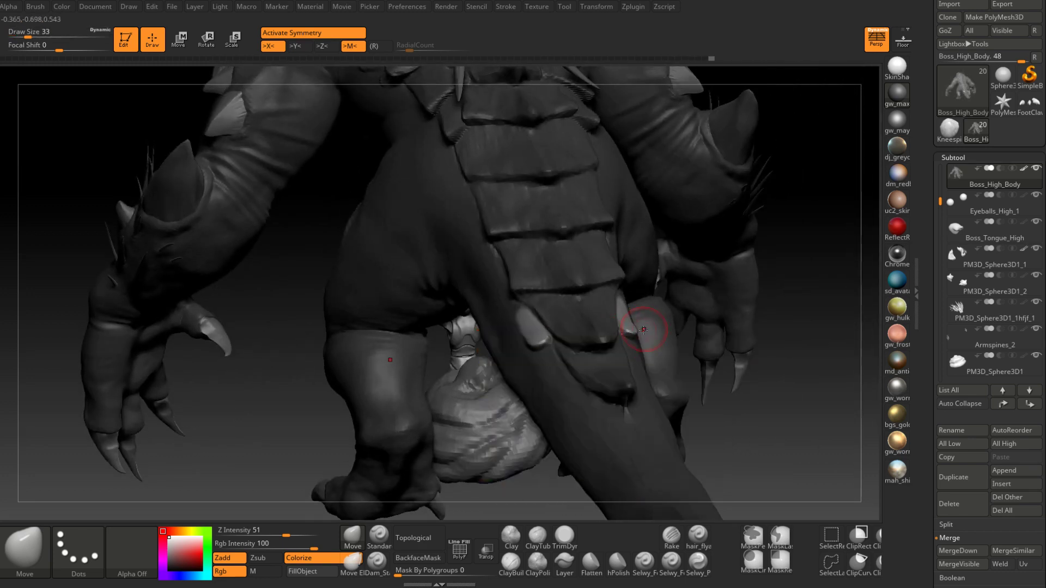
Step: Smooth the side spikes and shape their tips into points with the Move brush at draw size 22
mouse_move(644, 327)
right_mouse_down()
mouse_move(624, 312)
mouse_move(642, 313)
mouse_move(666, 295)
mouse_move(646, 318)
mouse_move(661, 311)
mouse_move(568, 315)
mouse_move(590, 300)
right_mouse_up()
key("shift")
key("[")
right_click(576, 317)
left_click_drag(576, 317, 569, 322)
right_click_drag(569, 317, 595, 258)
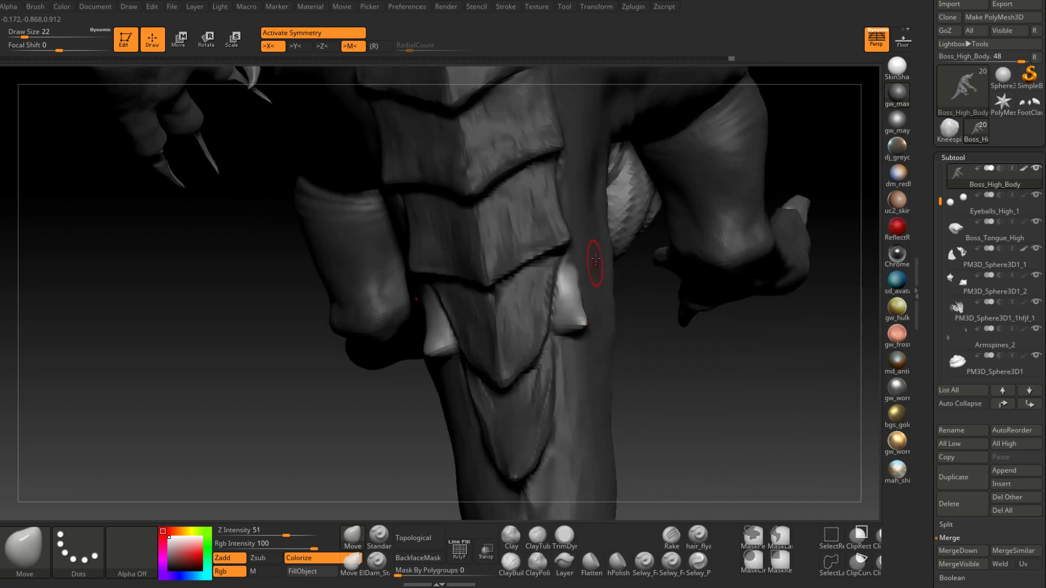
Step: Build up the surface and edges of the side spikes with the ClayBuildup brush
left_click(516, 563)
mouse_move(595, 271)
right_mouse_down()
mouse_move(547, 270)
mouse_move(566, 271)
right_mouse_up()
right_click_drag(566, 323, 547, 327)
left_click_drag(556, 280, 561, 303)
mouse_move(563, 299)
right_mouse_down()
mouse_move(536, 296)
mouse_move(588, 289)
mouse_move(577, 286)
mouse_move(596, 309)
mouse_move(534, 350)
mouse_move(563, 388)
right_mouse_up()
Step: Clear the mask and carve creases around the side spikes with the Dam_Standard brush at draw size 16
left_click(376, 563)
key("ctrl")
right_click_drag(678, 343, 538, 399)
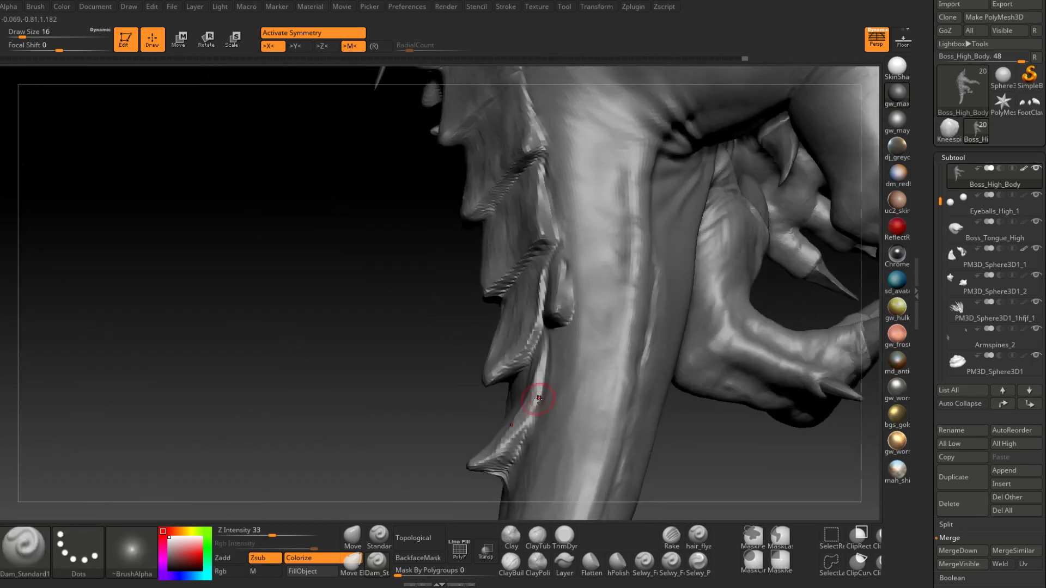
right_click_drag(538, 398, 469, 485)
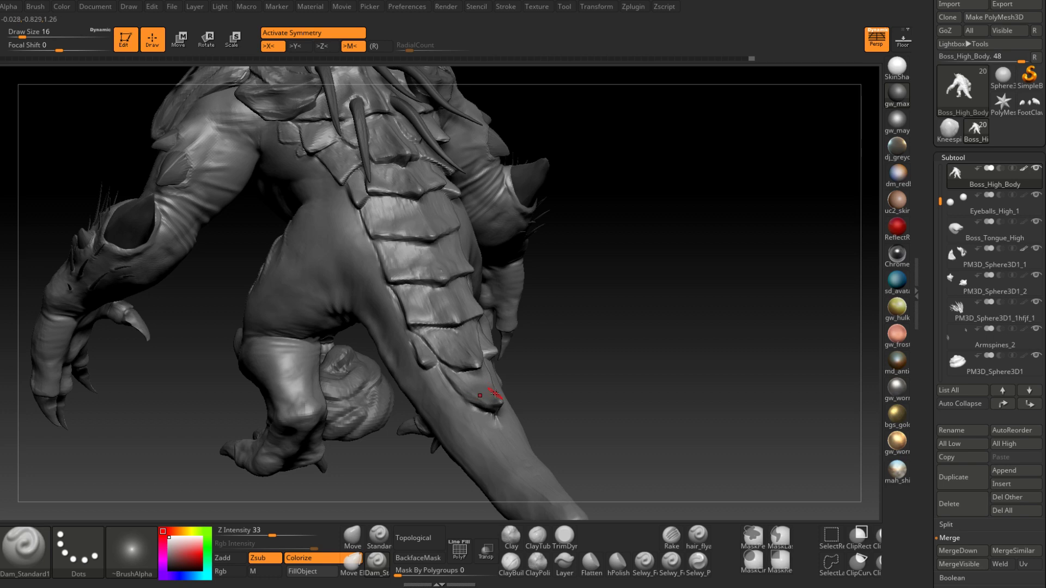
Step: Mask a second small patch beside the lowest tail scale, just below the first side spike, and invert the mask
right_click_drag(469, 329, 551, 259)
key("ctrl")
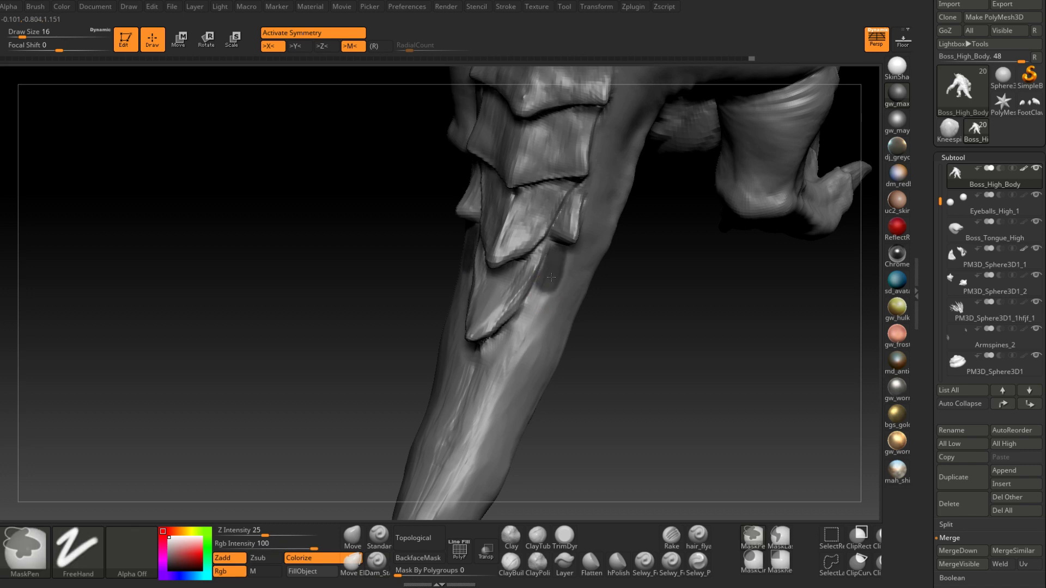
right_click_drag(562, 265, 543, 242)
right_click_drag(518, 301, 544, 302)
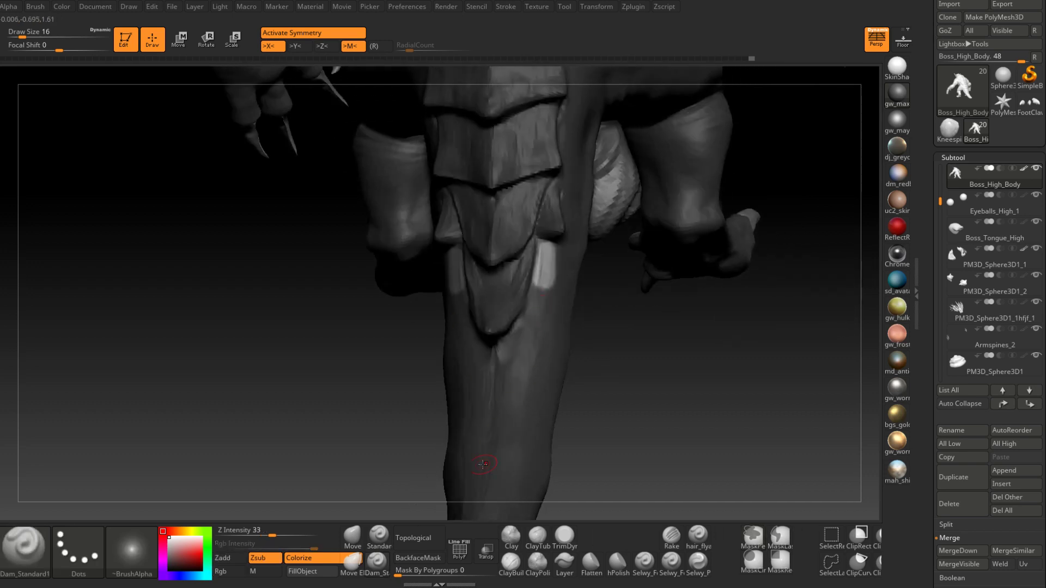
Step: Pull the second unmasked patch out from the tail with the Move brush at draw size 59
left_click(353, 537)
right_click_drag(551, 257, 532, 300)
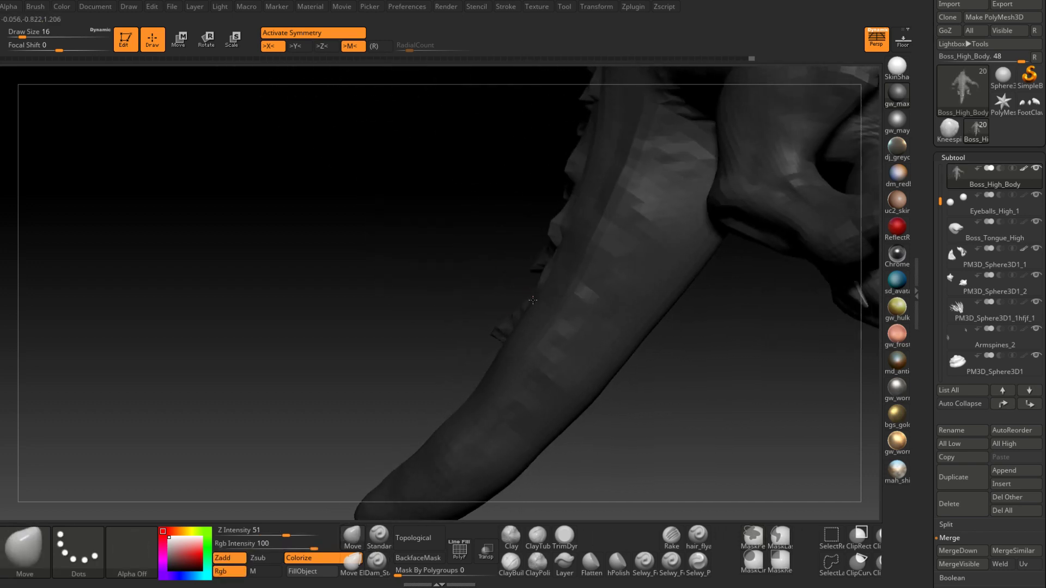
key("space")
left_click_drag(533, 300, 543, 299)
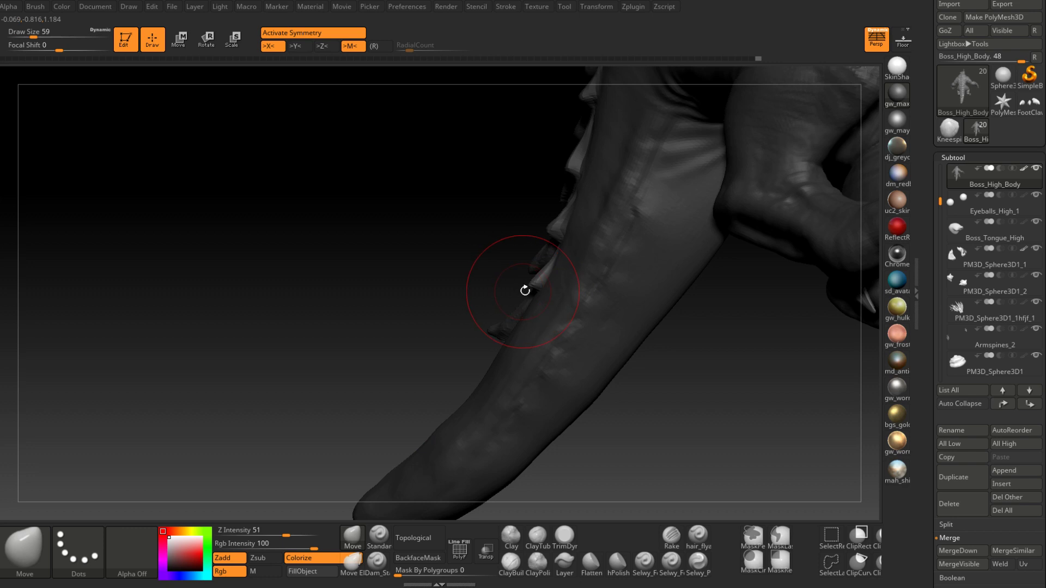
Step: Shape the second pair of side spikes into outward-curving points with the Move brush, reducing it to draw size 20
mouse_move(523, 285)
right_mouse_down()
mouse_move(545, 283)
mouse_move(539, 297)
right_mouse_up()
key("space")
left_click_drag(539, 298, 531, 300)
right_click_drag(531, 300, 544, 289)
key("space")
left_click_drag(544, 289, 542, 289)
right_click_drag(541, 289, 548, 293)
key("space")
left_click_drag(548, 293, 561, 308)
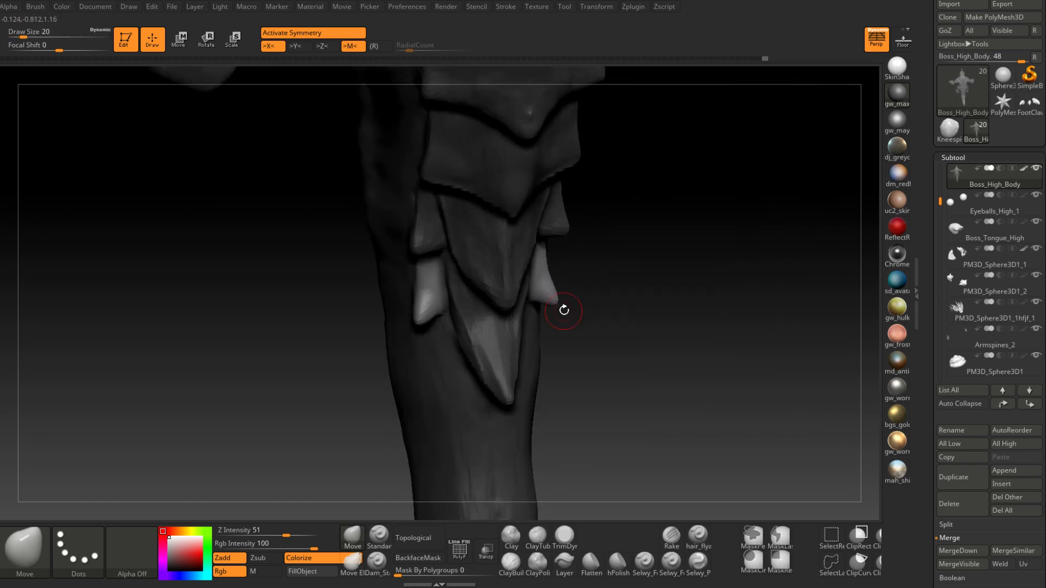
right_click_drag(563, 308, 559, 305)
left_click_drag(556, 306, 551, 297)
mouse_move(560, 297)
right_mouse_down()
mouse_move(545, 284)
mouse_move(567, 296)
mouse_move(560, 419)
mouse_move(557, 301)
right_mouse_up()
Step: Build up the second pair of side spikes with the ClayBuildup brush, clear the mask and sharpen the tips at draw size 11
key("b")
key("c")
key("b")
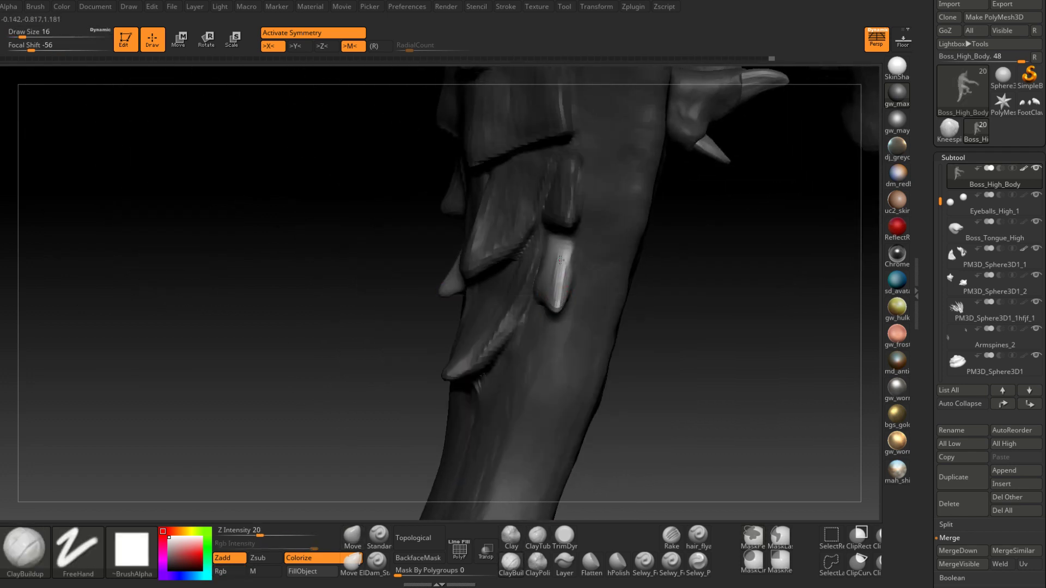
key("shift+d")
key("shift+d")
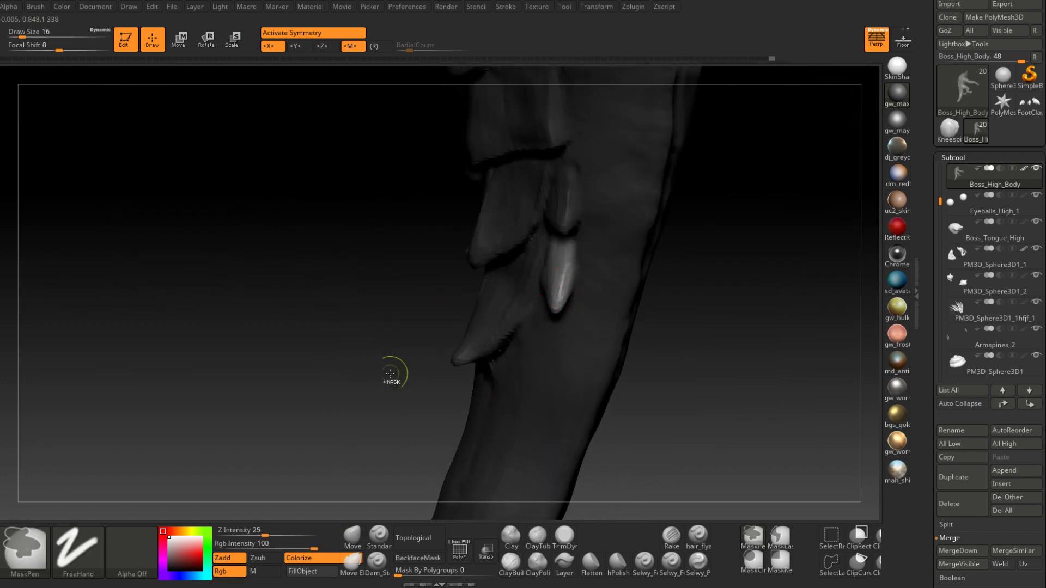
key("d")
key("d")
key("space")
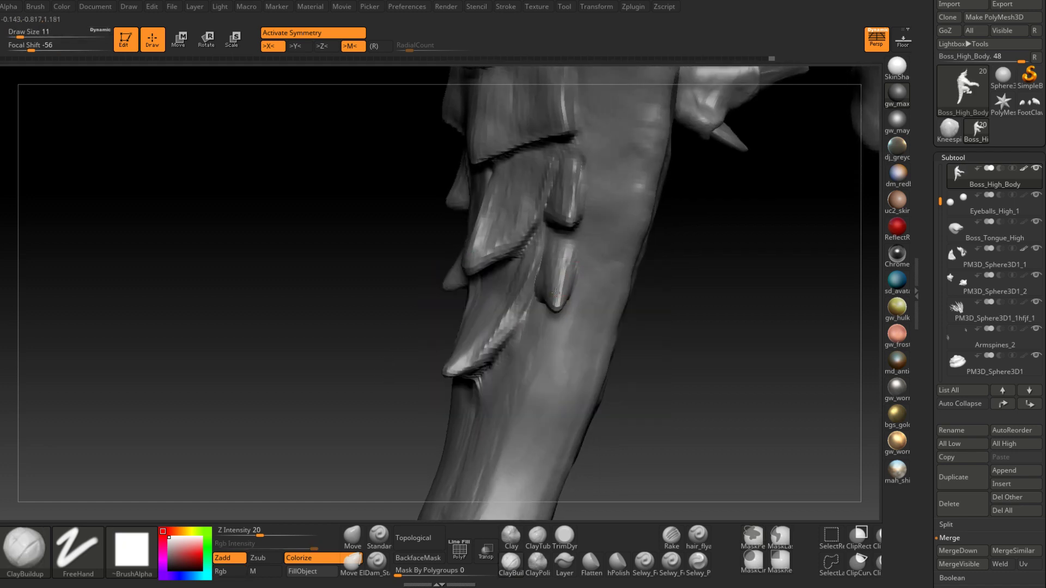
right_click_drag(557, 310, 544, 353)
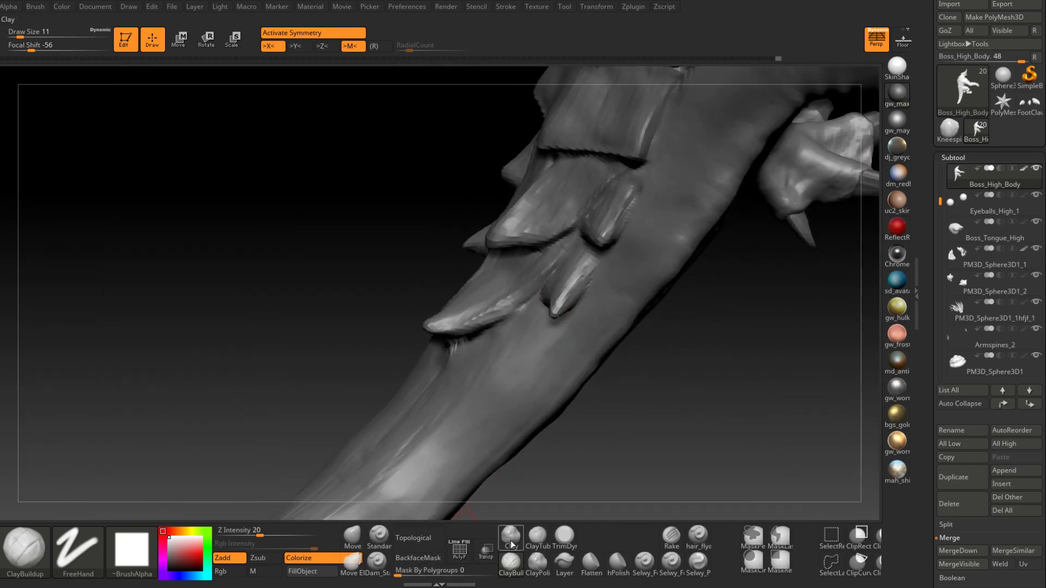
Step: Carve creases between the lower side spike and the lowest tail scale with the Dam_Standard brush at draw size 11
left_click(375, 561)
mouse_move(598, 256)
right_mouse_down()
mouse_move(567, 316)
mouse_move(545, 287)
right_mouse_up()
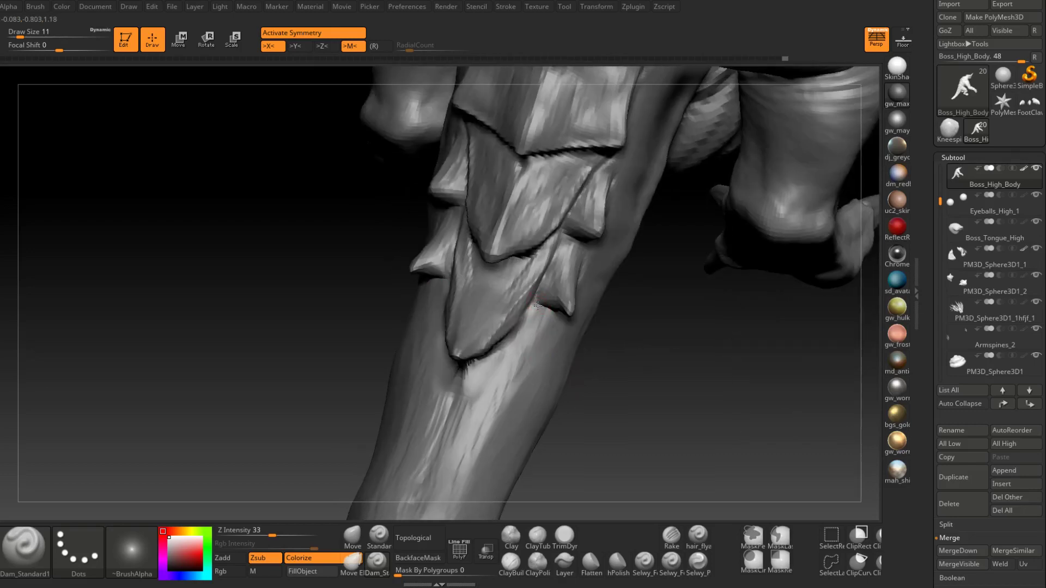
right_click_drag(561, 249, 566, 268)
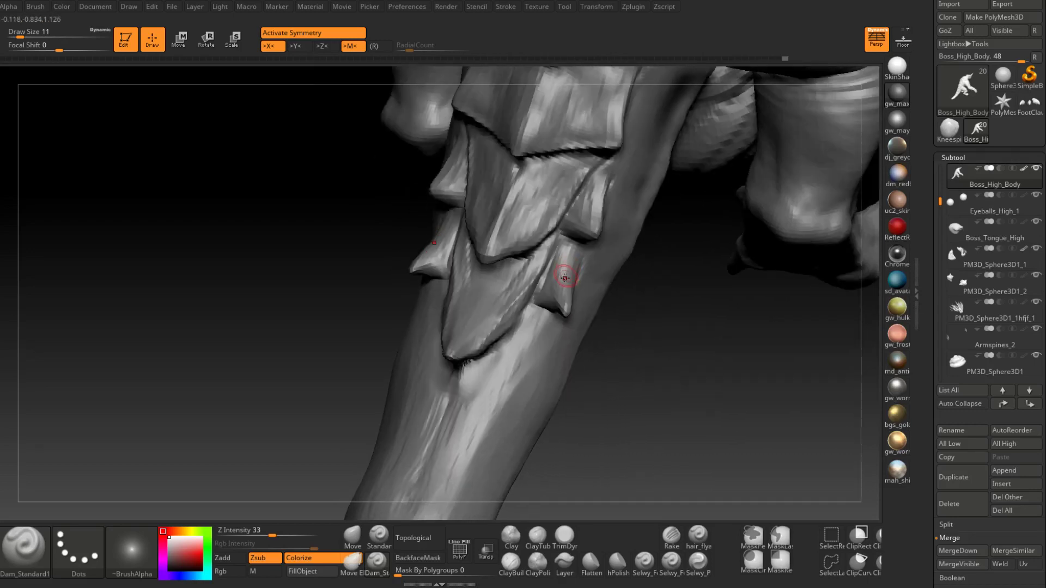
Step: Mask a patch on each side of the lowest tail scale, below the second side spikes, at draw size 12 and invert the mask
right_click_drag(551, 293, 579, 273)
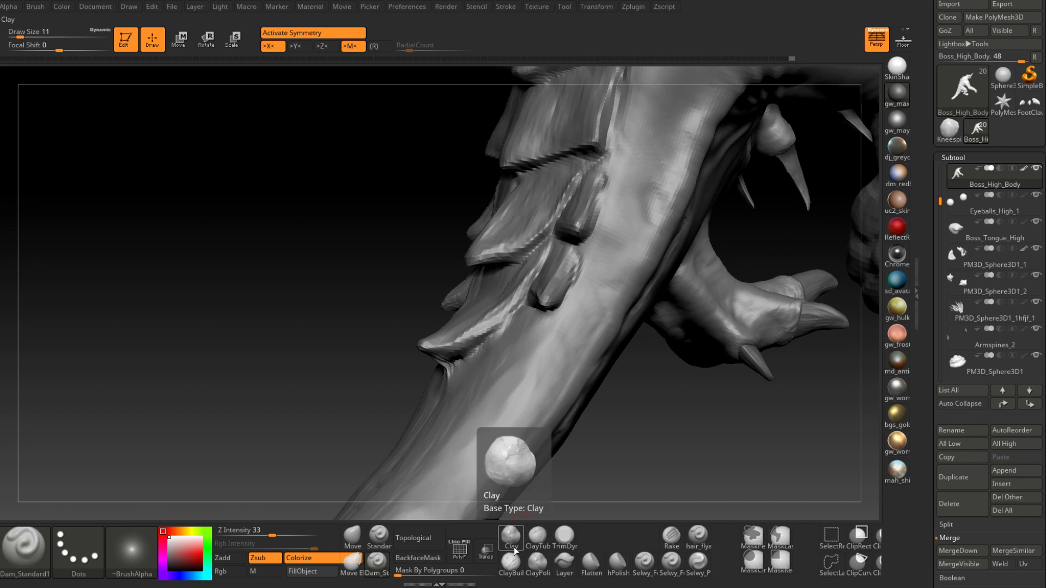
right_click_drag(602, 374, 570, 354)
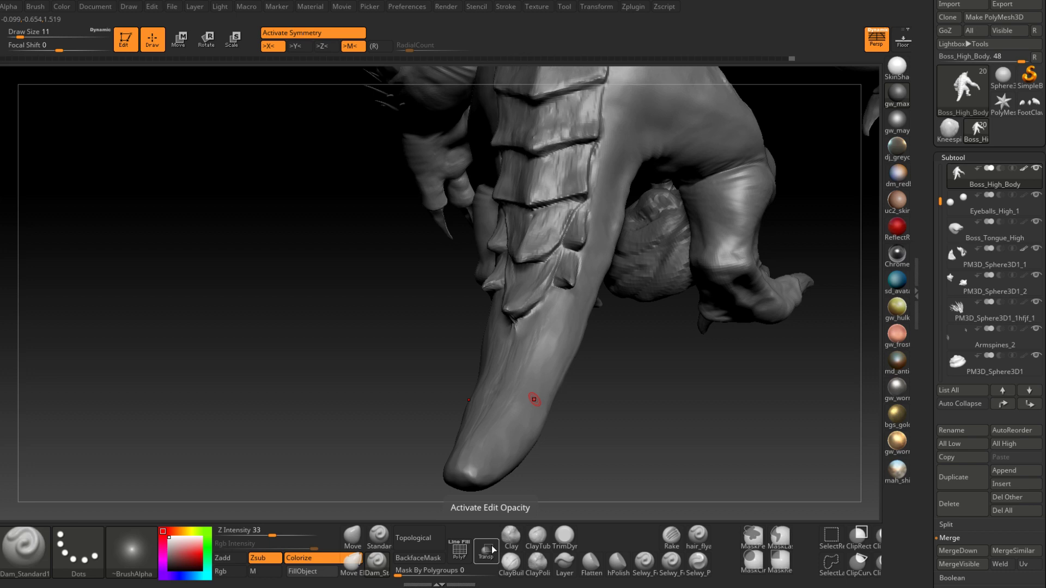
right_click_drag(566, 381, 471, 317)
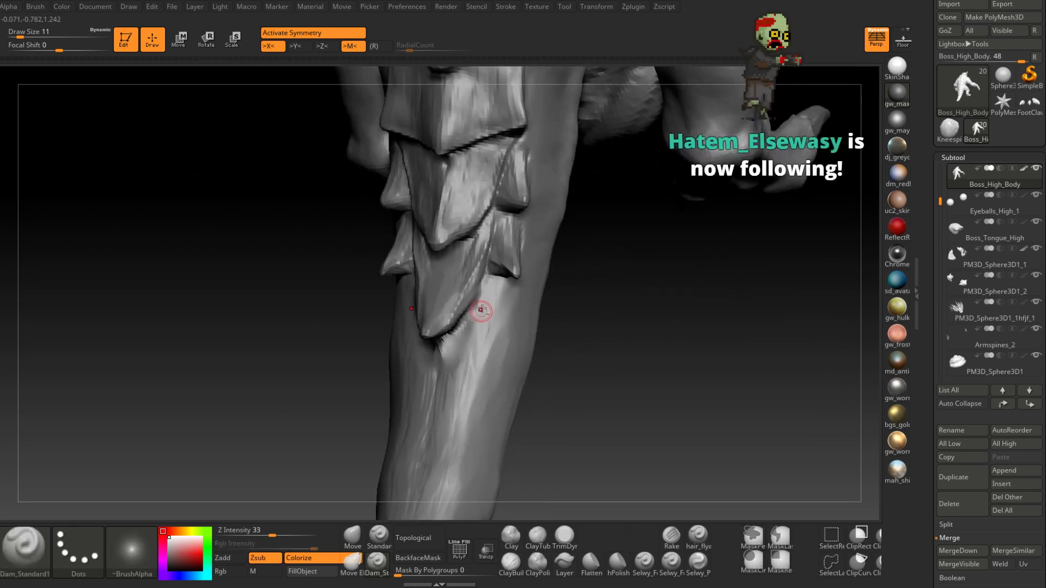
key("space")
left_click(490, 299, "ctrl")
left_click_drag(492, 307, 497, 287, "ctrl")
key("space")
mouse_move(497, 286)
right_mouse_down("ctrl")
mouse_move(474, 335)
mouse_move(537, 361)
mouse_move(511, 348)
right_mouse_up("ctrl")
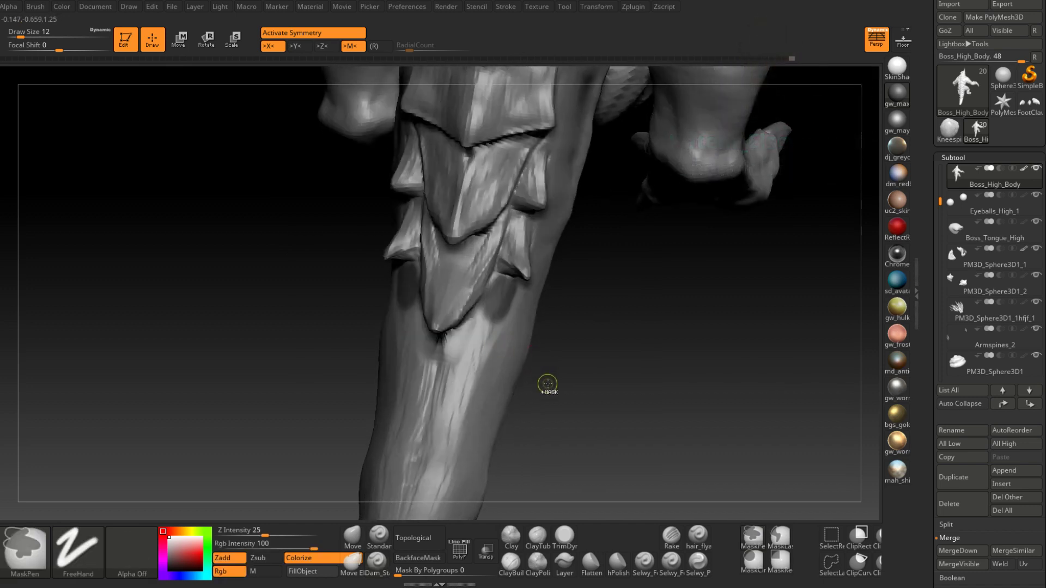
left_click(547, 376, "ctrl")
Step: Pull the unmasked patches below the second side spikes out from the tail with the Move brush at draw size 33
key("b")
key("m")
key("v")
mouse_move(433, 416)
right_mouse_down()
mouse_move(532, 322)
mouse_move(518, 361)
right_mouse_up()
key("space")
left_click_drag(526, 340, 521, 331)
right_click_drag(521, 330, 510, 341)
left_click_drag(502, 337, 499, 358)
right_click_drag(561, 344, 487, 348)
right_click_drag(550, 347, 479, 342)
key("space")
left_click_drag(501, 336, 496, 336)
right_click_drag(492, 339, 509, 299)
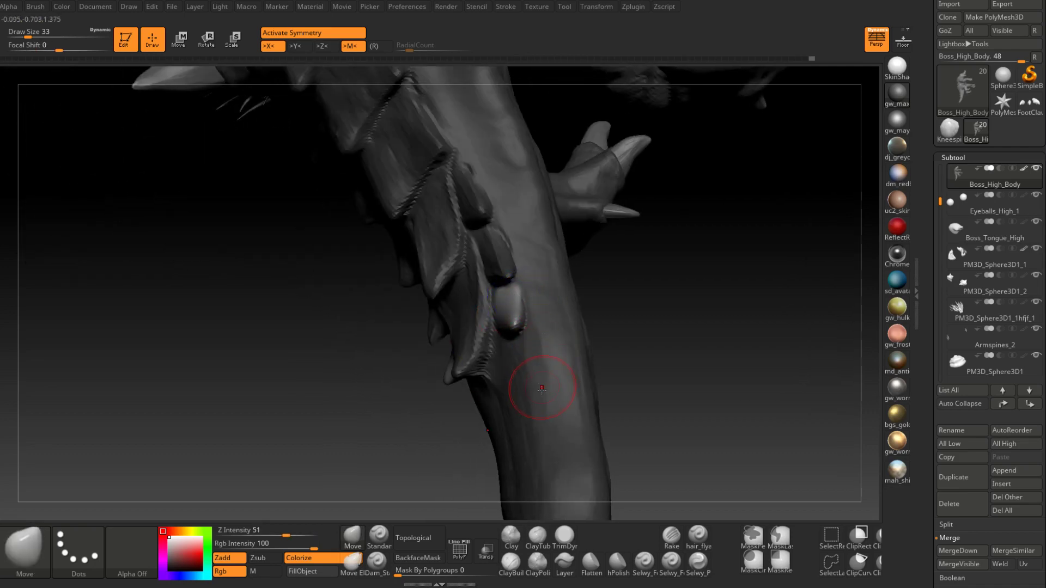
Step: Shape the third pair of side spikes into outward-curving points with the Move brush
right_click_drag(502, 502, 520, 325, "ctrl")
key("space")
left_click_drag(519, 326, 511, 323)
mouse_move(511, 318)
right_mouse_down()
mouse_move(518, 299)
mouse_move(510, 334)
mouse_move(537, 311)
mouse_move(583, 316)
mouse_move(565, 298)
right_mouse_up()
key("space")
left_click_drag(552, 309, 555, 311)
mouse_move(554, 311)
right_mouse_down()
mouse_move(567, 302)
mouse_move(553, 343)
mouse_move(565, 319)
mouse_move(560, 333)
right_mouse_up()
left_click(352, 536)
key("space")
Step: Flatten the surfaces of the third pair of side spikes with the TrimDynamic brush at draw size 14 and clear the mask
left_click(572, 532)
mouse_move(518, 299)
right_mouse_down()
mouse_move(559, 310)
mouse_move(548, 274)
mouse_move(586, 296)
mouse_move(545, 357)
right_mouse_up()
key("space")
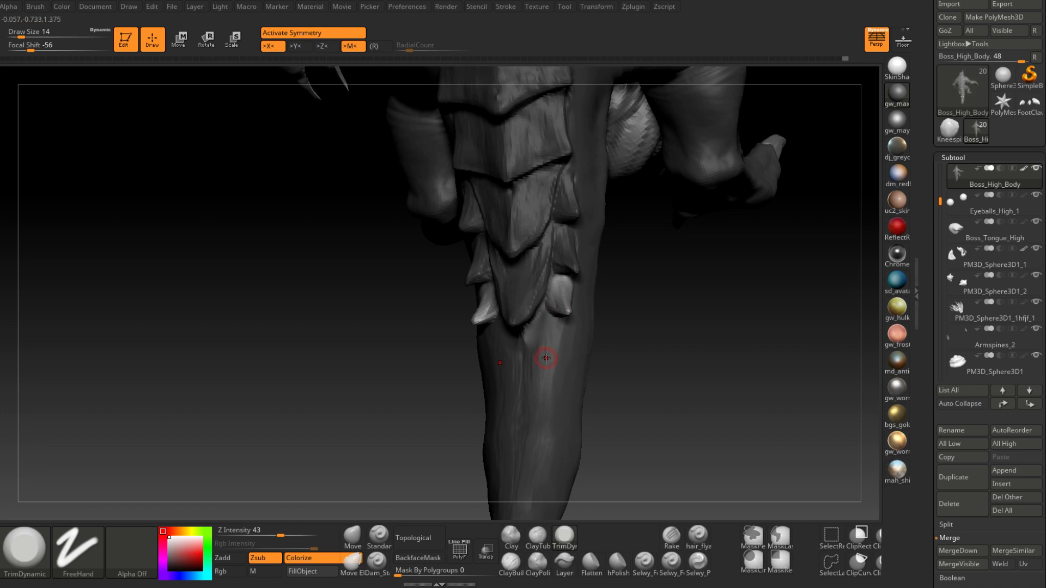
right_click_drag(546, 357, 556, 283)
mouse_move(549, 216)
left_mouse_down("ctrl")
mouse_move(555, 258)
mouse_move(538, 226)
left_mouse_up("ctrl")
Step: Mask a scale-shaped patch on the tail below the lowest scale at draw size 20 and invert the mask
right_click_drag(554, 272, 553, 310)
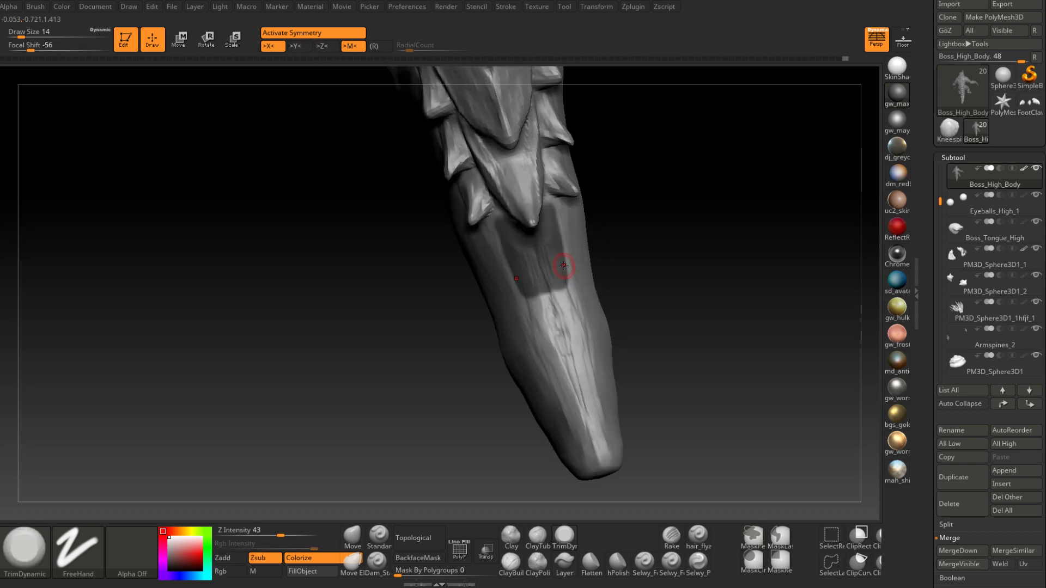
key("space")
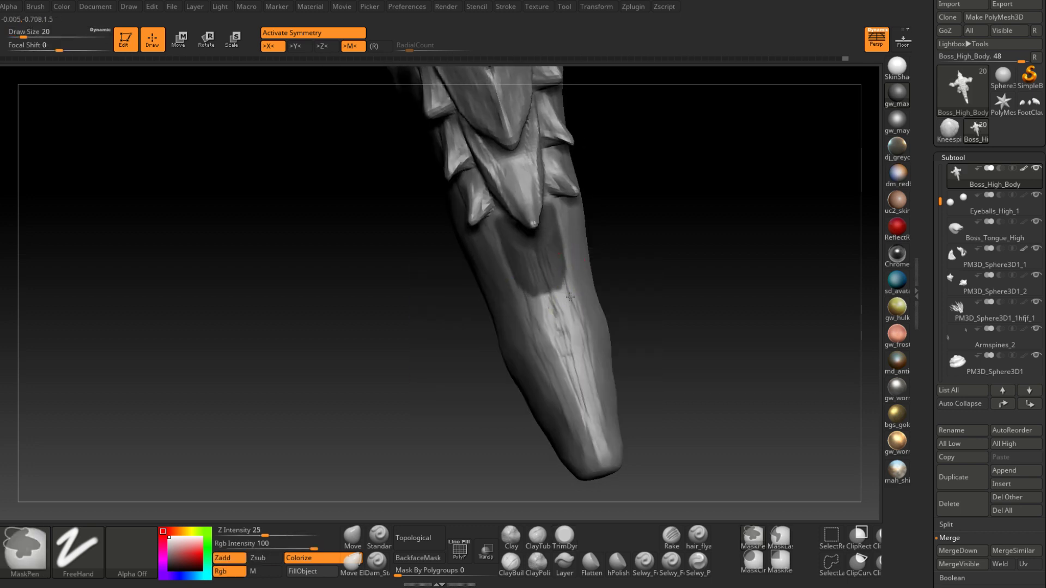
mouse_move(574, 223)
right_mouse_down()
mouse_move(560, 250)
mouse_move(553, 245)
mouse_move(626, 221)
mouse_move(514, 305)
mouse_move(544, 250)
mouse_move(562, 317)
mouse_move(537, 301)
right_mouse_up()
Step: Pull the unmasked patch out into a new pointed tail scale with the Move brush at draw size 49
left_click(354, 536)
key("space")
left_click(547, 290)
key("space")
left_click(547, 293)
left_click_drag(537, 301, 536, 292)
mouse_move(531, 293)
right_mouse_down()
mouse_move(545, 275)
mouse_move(557, 288)
mouse_move(554, 261)
mouse_move(559, 289)
right_mouse_up()
key("shift")
left_click_drag(552, 276, 556, 272)
mouse_move(556, 272)
right_mouse_down()
mouse_move(551, 307)
mouse_move(564, 311)
right_mouse_up()
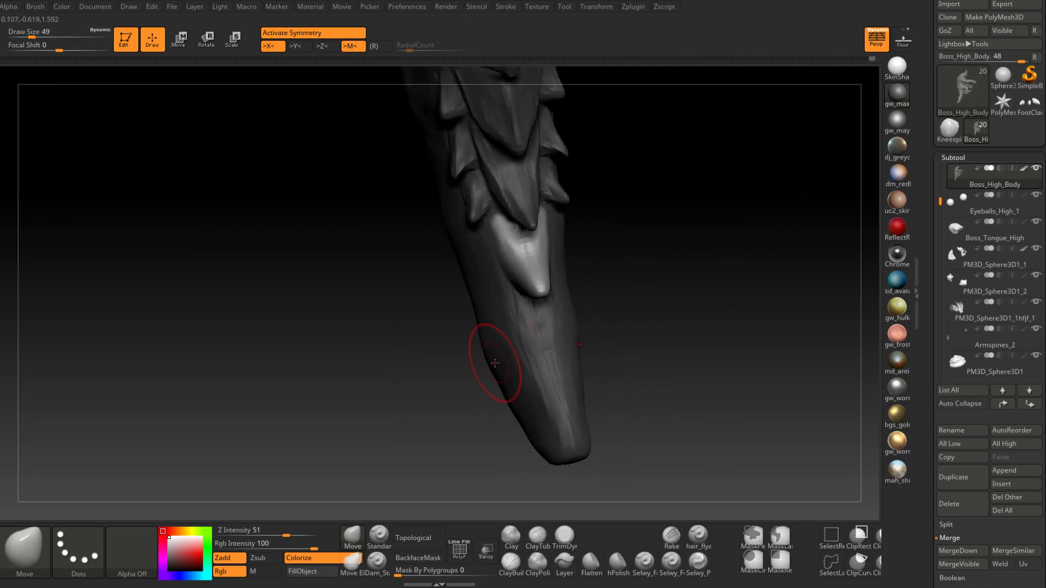
Step: Build up the surface and tip of the new tail scale with the ClayBuildup brush at draw size 12
left_click(511, 560)
mouse_move(563, 286)
right_mouse_down()
mouse_move(490, 289)
mouse_move(463, 307)
right_mouse_up()
key("space")
left_click(449, 305)
left_click_drag(449, 305, 456, 302)
right_click_drag(448, 294, 460, 298)
key("space")
left_click_drag(461, 299, 456, 299)
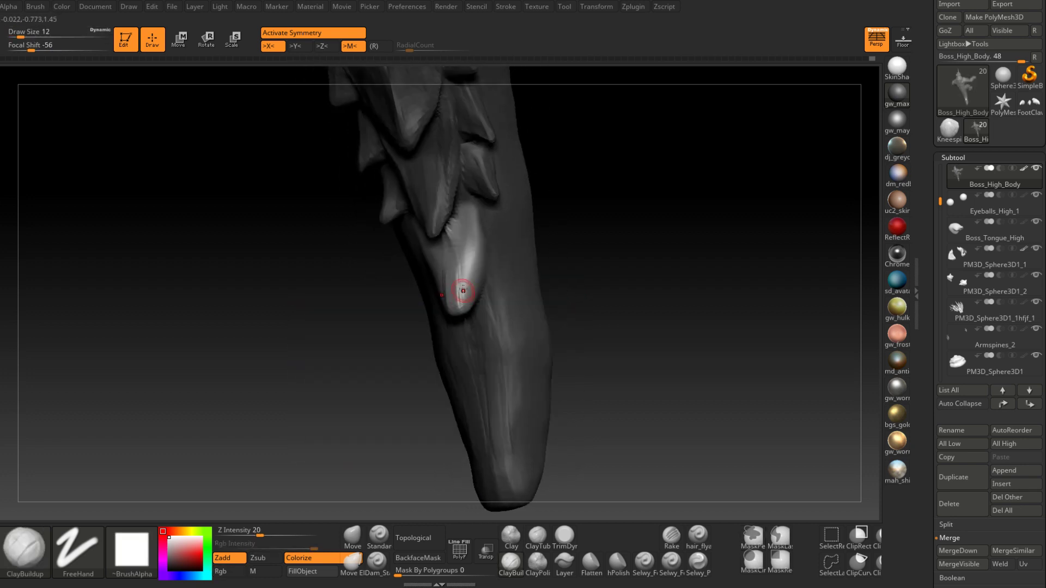
Step: Smooth the new tail scale and add more ClayBuildup strokes along its side at draw size 12
right_click_drag(478, 290, 465, 290)
left_click_drag(465, 290, 465, 269, "shift")
right_click_drag(463, 285, 459, 297)
left_click_drag(467, 267, 466, 280)
right_click_drag(467, 280, 467, 246)
key("space")
left_click(473, 283)
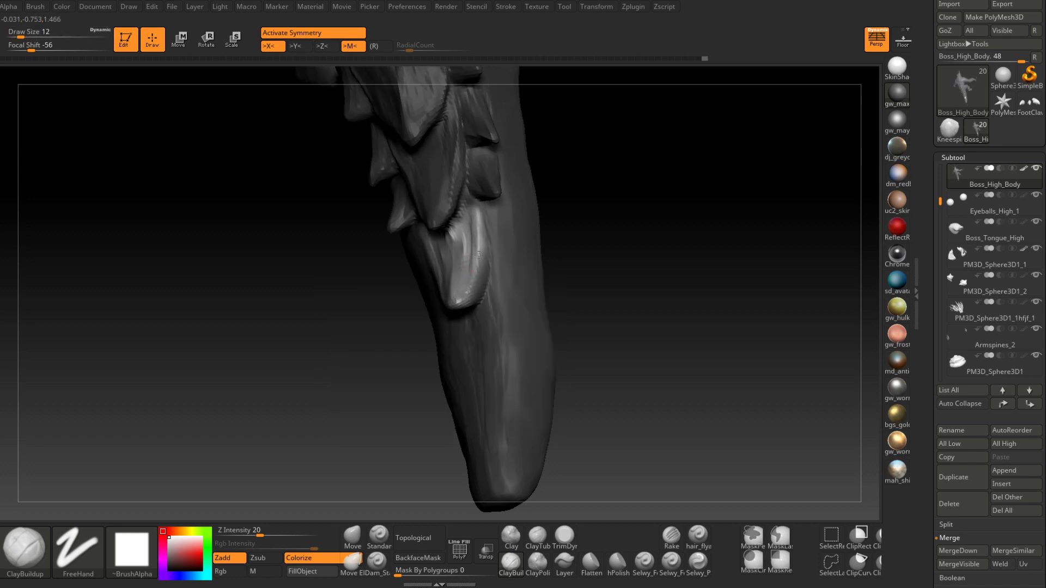
Step: Flatten the sides of the new tail scale with the TrimDynamic brush at draw size 20
mouse_move(463, 312)
right_mouse_down()
mouse_move(478, 280)
mouse_move(495, 311)
mouse_move(499, 363)
right_mouse_up()
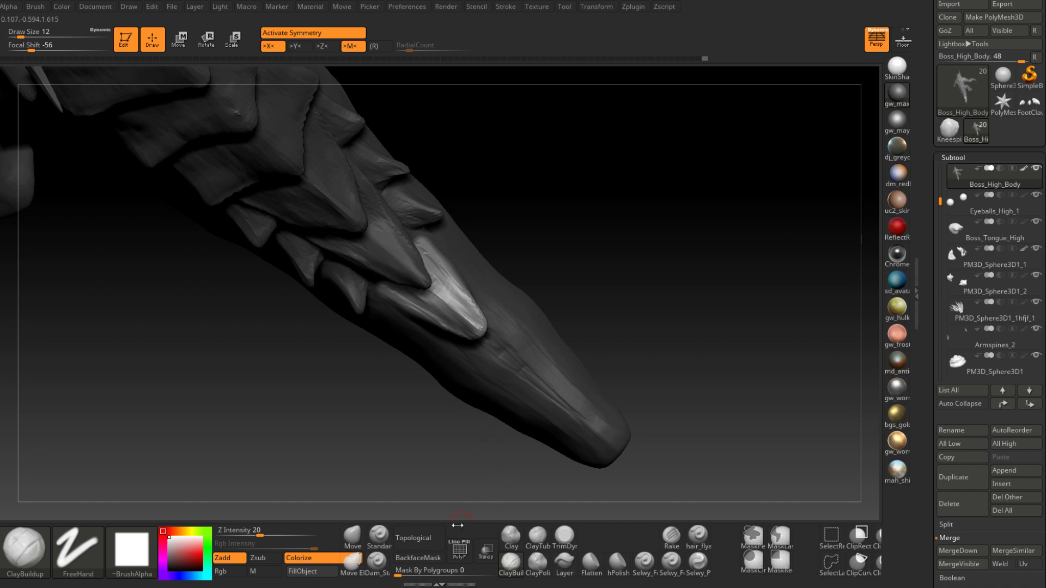
left_click(562, 531)
key("space")
left_click_drag(460, 324, 467, 325)
mouse_move(467, 326)
right_mouse_down()
mouse_move(473, 246)
mouse_move(468, 273)
right_mouse_up()
right_click_drag(452, 312, 453, 343)
Step: Detail the centre and tip of the new tail scale with the ClayBuildup brush at draw size 8 and clear the mask
left_click(511, 564)
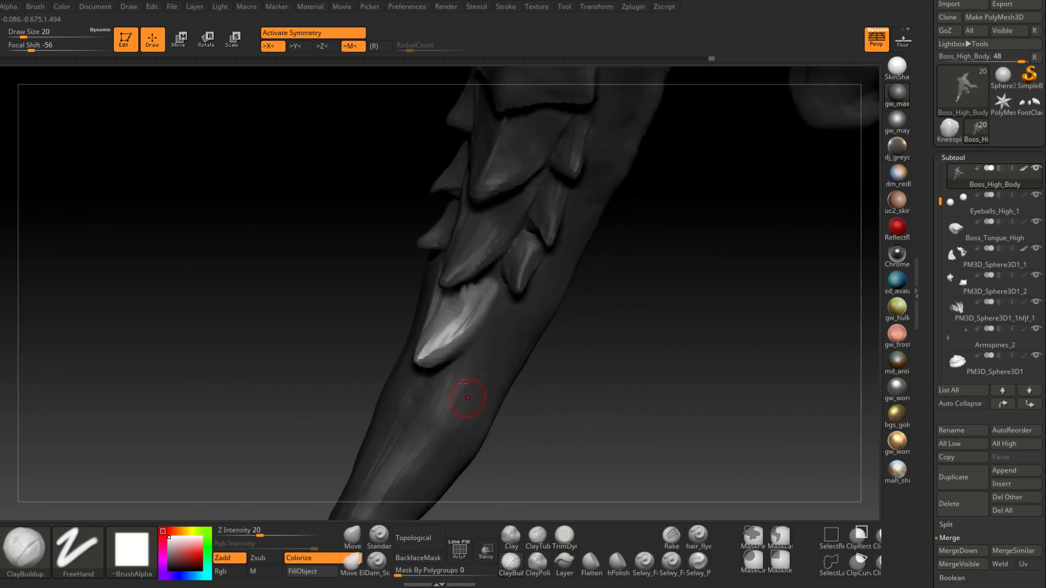
right_click_drag(467, 397, 503, 389)
key("space")
left_click_drag(457, 332, 439, 332)
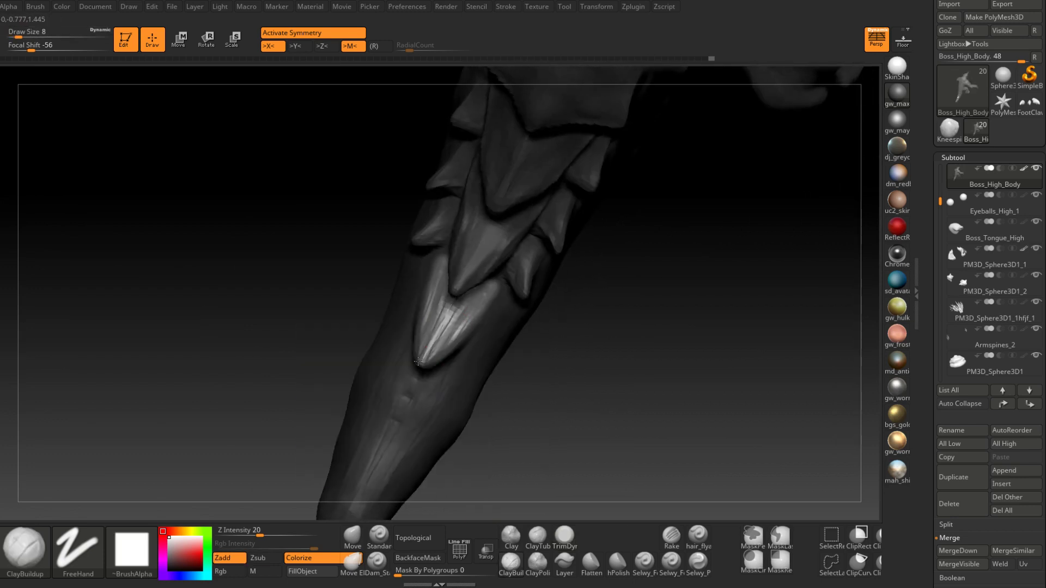
right_click_drag(458, 334, 431, 348)
key("space")
left_click_drag(431, 349, 492, 294)
mouse_move(438, 351)
right_mouse_down()
mouse_move(470, 344)
mouse_move(451, 374)
mouse_move(510, 388)
right_mouse_up()
left_click_drag(511, 388, 524, 402, "ctrl")
Step: Carve the crease under the new tail scale's edge with the Dam_Standard brush at draw size 17
mouse_move(524, 402)
right_mouse_down()
mouse_move(461, 345)
mouse_move(470, 339)
mouse_move(464, 361)
right_mouse_up()
left_click(377, 564)
key("s")
left_click_drag(465, 340, 439, 368)
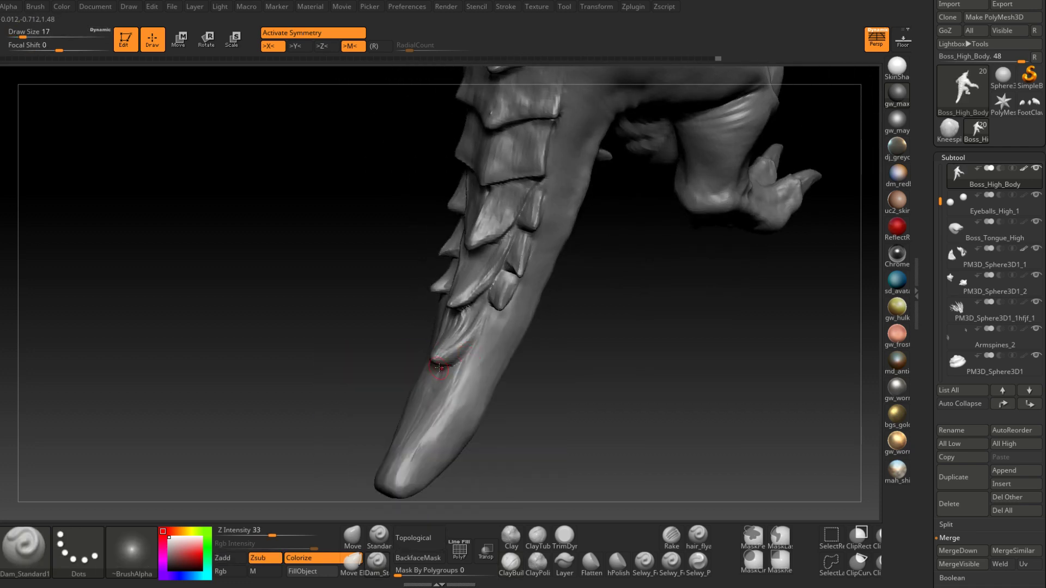
mouse_move(449, 364)
right_mouse_down()
mouse_move(474, 350)
mouse_move(461, 349)
right_mouse_up()
left_click_drag(469, 325, 459, 341)
mouse_move(458, 341)
right_mouse_down()
mouse_move(511, 365)
mouse_move(433, 362)
mouse_move(462, 345)
mouse_move(466, 400)
mouse_move(445, 475)
right_mouse_up()
key("shift")
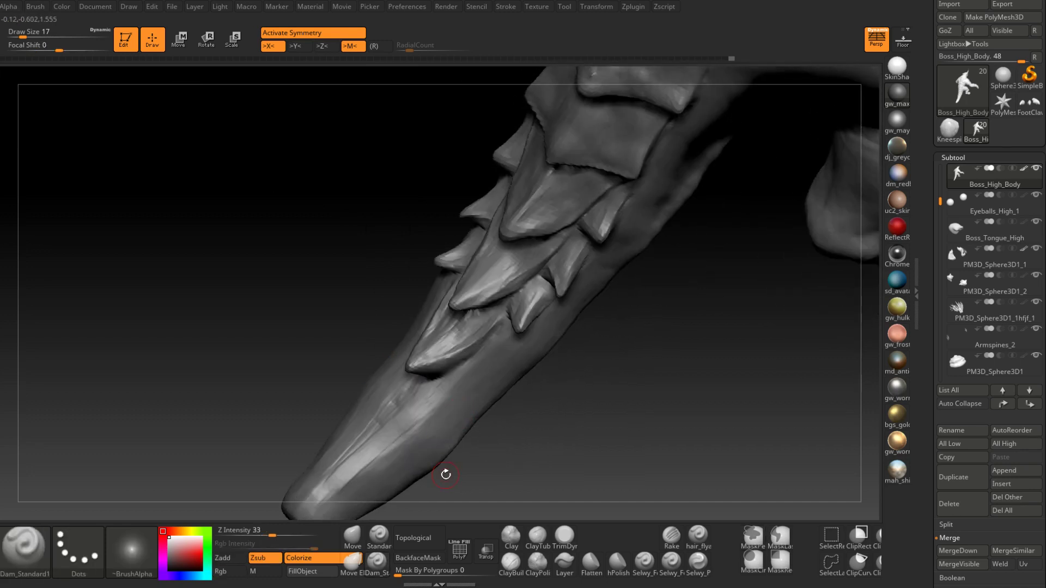
Step: Select the ClayBuildup brush and save the tool over the existing JungleBoss.ztl file
key("b")
key("c")
key("b")
mouse_move(434, 319)
right_mouse_down()
mouse_move(486, 339)
mouse_move(494, 286)
mouse_move(501, 361)
right_mouse_up()
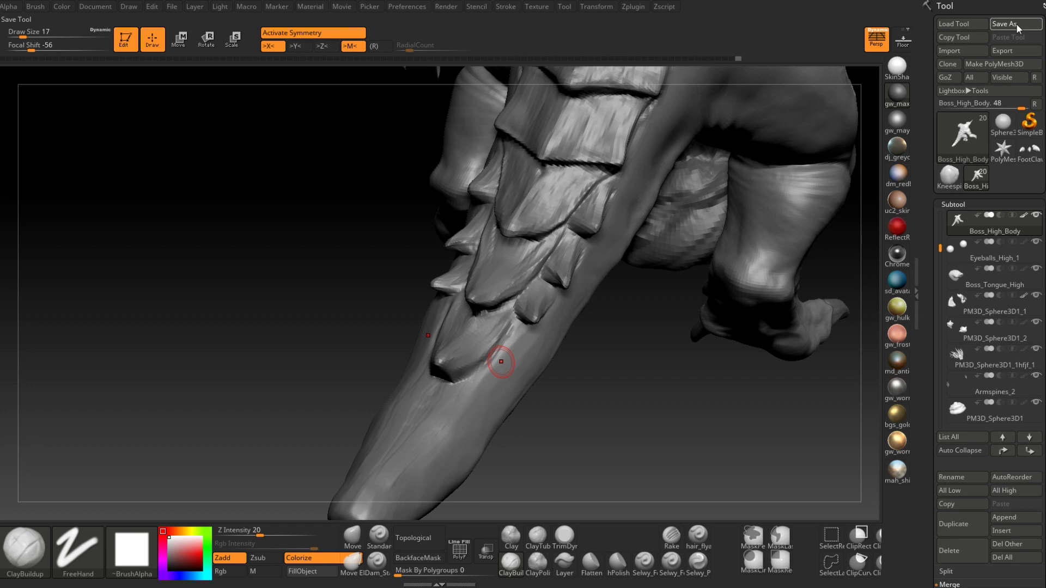
left_click(1015, 23)
left_click(433, 269)
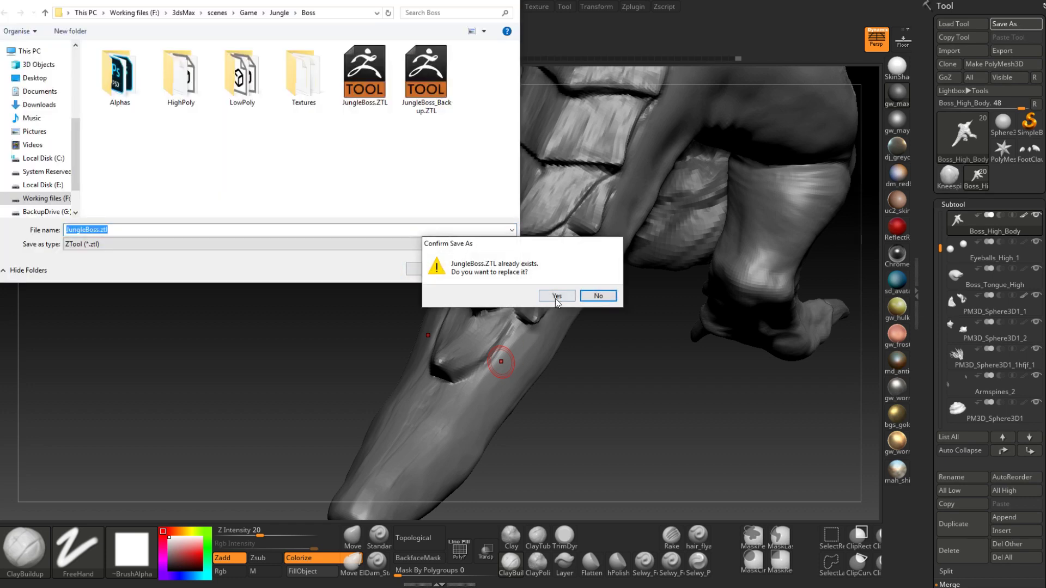
left_click(560, 300)
Step: Carve creases around the third pair of side spikes with the Dam_Standard brush at draw size 11
mouse_move(509, 365)
right_mouse_down()
mouse_move(473, 369)
mouse_move(455, 416)
right_mouse_up()
key("b")
key("d")
key("s")
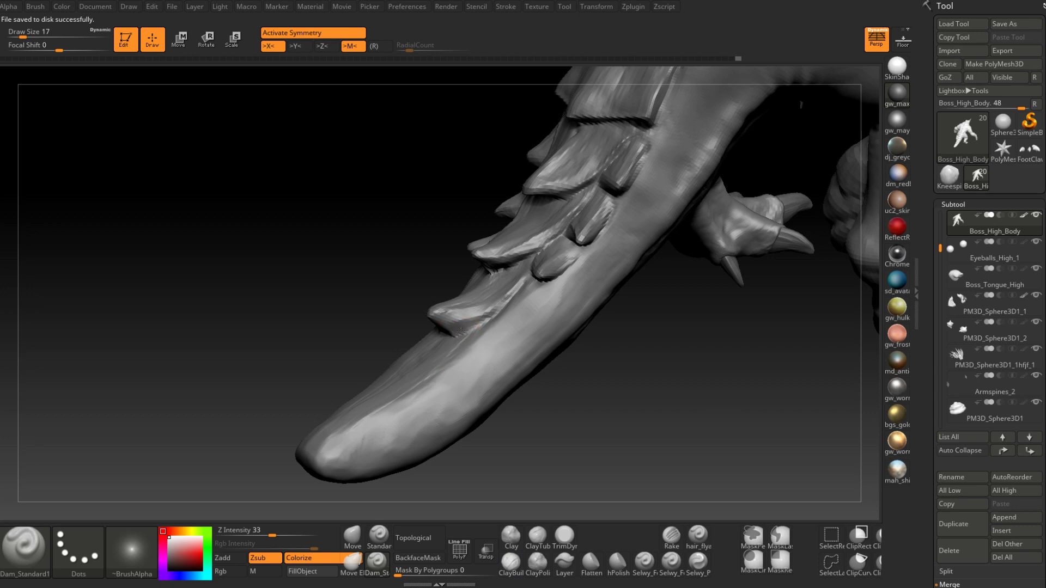
right_click_drag(479, 325, 501, 326)
mouse_move(479, 273)
right_mouse_down()
mouse_move(533, 276)
mouse_move(527, 289)
right_mouse_up()
key("space")
left_click_drag(536, 287, 520, 281)
mouse_move(520, 281)
right_mouse_down()
mouse_move(452, 338)
mouse_move(472, 355)
mouse_move(468, 326)
mouse_move(459, 385)
right_mouse_up()
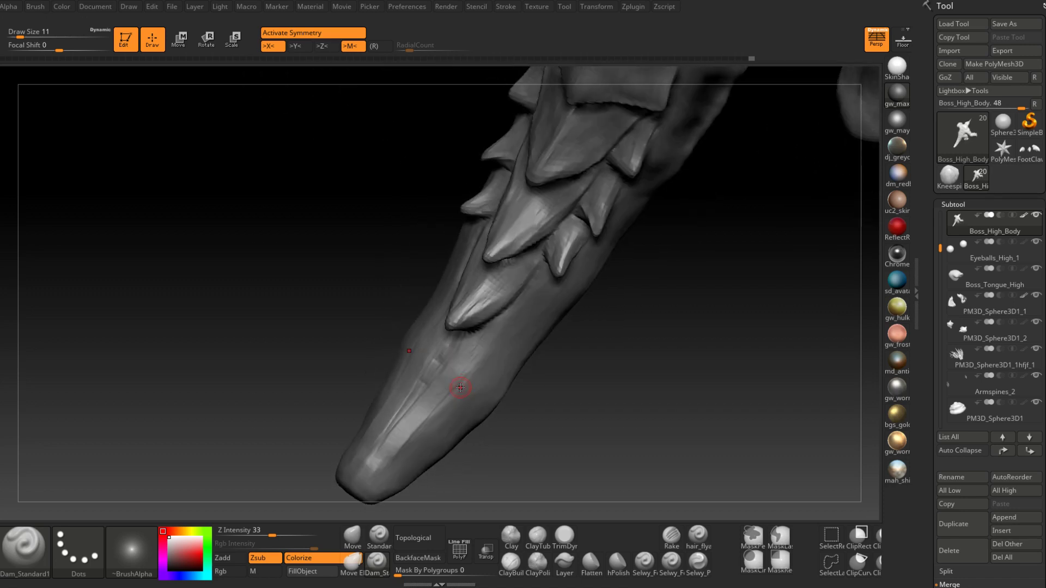
Step: Deepen the crease between the third side spike and the lowest scale with the Dam_Standard brush at draw size 17
mouse_move(551, 301)
right_mouse_down()
mouse_move(551, 269)
mouse_move(532, 292)
mouse_move(567, 278)
right_mouse_up()
key("s")
left_click(545, 270)
mouse_move(546, 270)
left_mouse_down("ctrl")
mouse_move(537, 286)
mouse_move(544, 267)
left_mouse_up("ctrl")
right_click_drag(544, 267, 536, 272)
Step: Mask a patch below each of the third side spikes at draw size 11 and invert the mask
key("s")
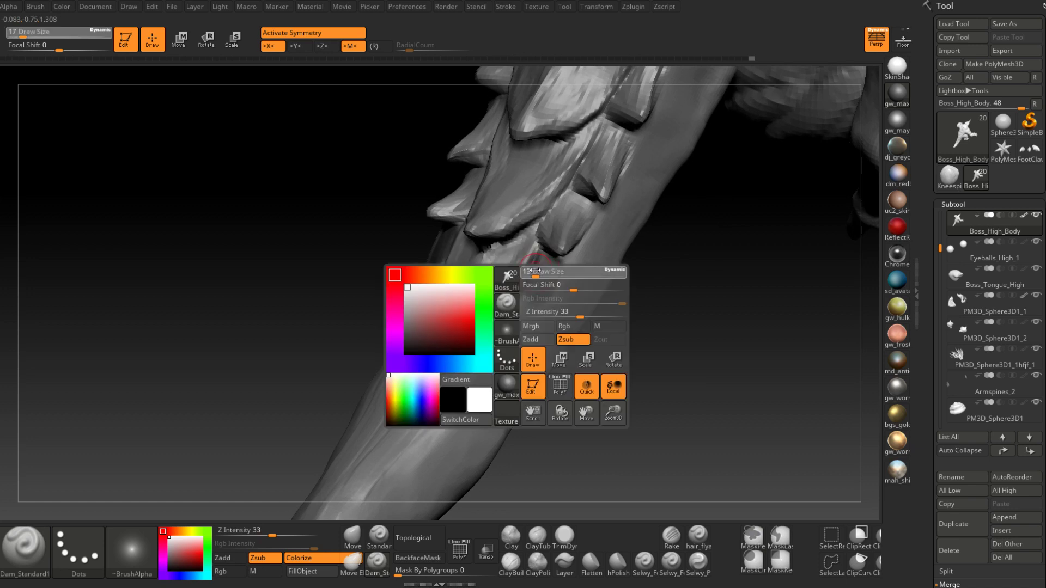
left_click(536, 271)
left_click_drag(535, 252, 532, 275, "ctrl+alt")
right_click_drag(538, 283, 504, 341)
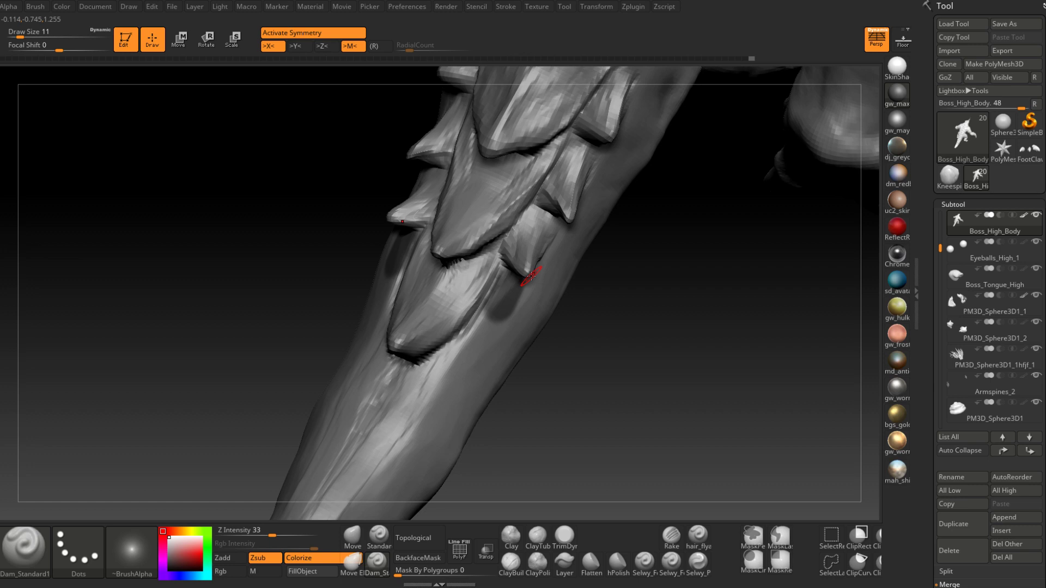
mouse_move(574, 350)
left_mouse_down()
mouse_move(588, 346)
mouse_move(505, 292)
mouse_move(479, 334)
mouse_move(478, 311)
mouse_move(498, 320)
mouse_move(491, 326)
mouse_move(479, 327)
mouse_move(512, 305)
mouse_move(490, 292)
mouse_move(521, 312)
left_mouse_up()
Step: Pull the unmasked patches out into a fourth pair of side spikes with the Move brush at draw size 25
left_click(361, 541)
key("space")
key("space")
right_click_drag(522, 312, 512, 308)
key("space")
mouse_move(512, 298)
left_mouse_down()
mouse_move(494, 282)
mouse_move(506, 286)
left_mouse_up()
mouse_move(561, 280)
right_mouse_down()
mouse_move(526, 279)
mouse_move(525, 269)
mouse_move(560, 265)
mouse_move(537, 326)
right_mouse_up()
key("space")
left_click_drag(531, 281, 545, 281)
mouse_move(544, 289)
right_mouse_down()
mouse_move(560, 299)
mouse_move(524, 330)
right_mouse_up()
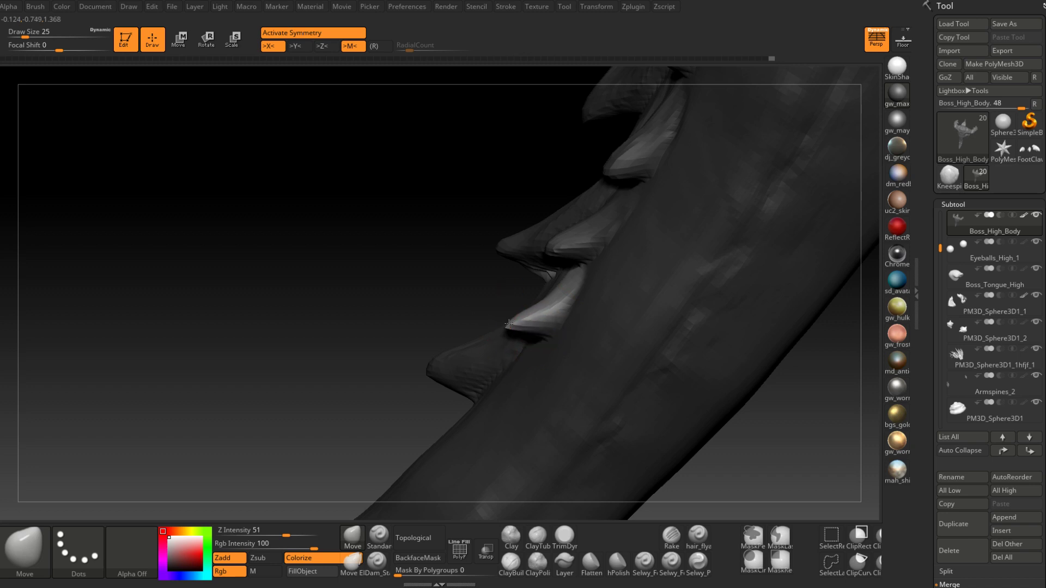
Step: Refine the outward curve and tips of the fourth pair of side spikes with the Move brush
key("space")
left_click_drag(541, 306, 538, 306)
mouse_move(541, 306)
right_mouse_down()
mouse_move(547, 298)
mouse_move(558, 333)
right_mouse_up()
key("space")
mouse_move(535, 290)
right_mouse_down()
mouse_move(488, 296)
mouse_move(564, 304)
mouse_move(591, 329)
mouse_move(550, 327)
right_mouse_up()
Step: Build up the fourth pair of side spikes with the ClayBuildup brush at draw size 13 and clear the mask
left_click(513, 564)
key("space")
left_click_drag(577, 312, 554, 334)
mouse_move(545, 354)
right_mouse_down()
mouse_move(603, 310)
mouse_move(417, 239)
mouse_move(598, 319)
mouse_move(642, 434)
mouse_move(596, 356)
right_mouse_up()
key("bracketright")
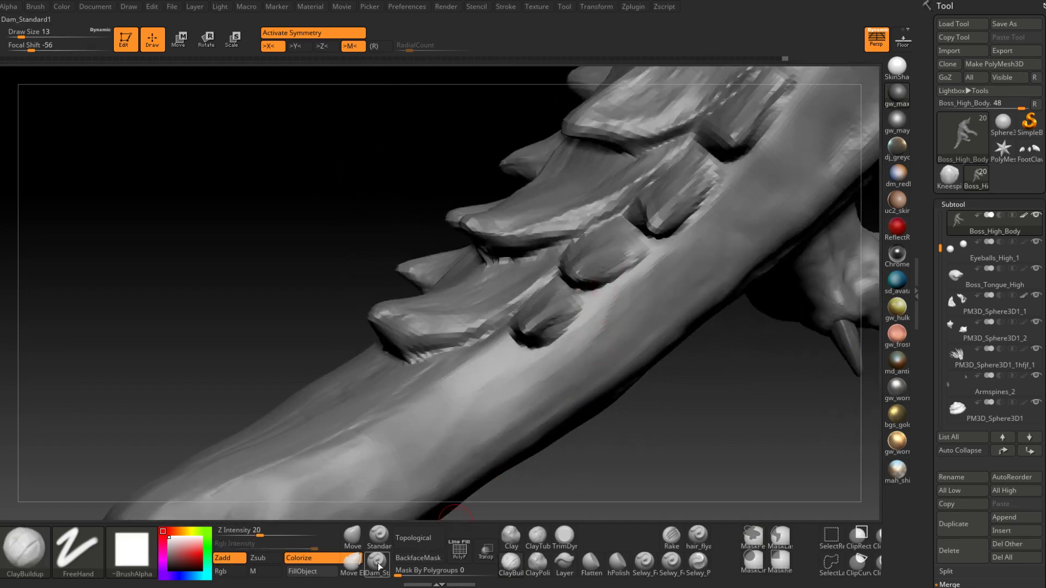
Step: Carve creases around the fourth pair of side spikes with the Dam_Standard brush at draw size 7
left_click(377, 562)
right_click_drag(513, 338, 539, 330)
key("space")
left_click_drag(544, 342, 539, 342)
right_click_drag(539, 349, 535, 322)
left_click_drag(503, 331, 525, 344)
mouse_move(526, 344)
right_mouse_down()
mouse_move(578, 307)
mouse_move(637, 323)
mouse_move(635, 279)
mouse_move(665, 235)
mouse_move(670, 311)
mouse_move(603, 388)
mouse_move(581, 363)
mouse_move(592, 325)
right_mouse_up()
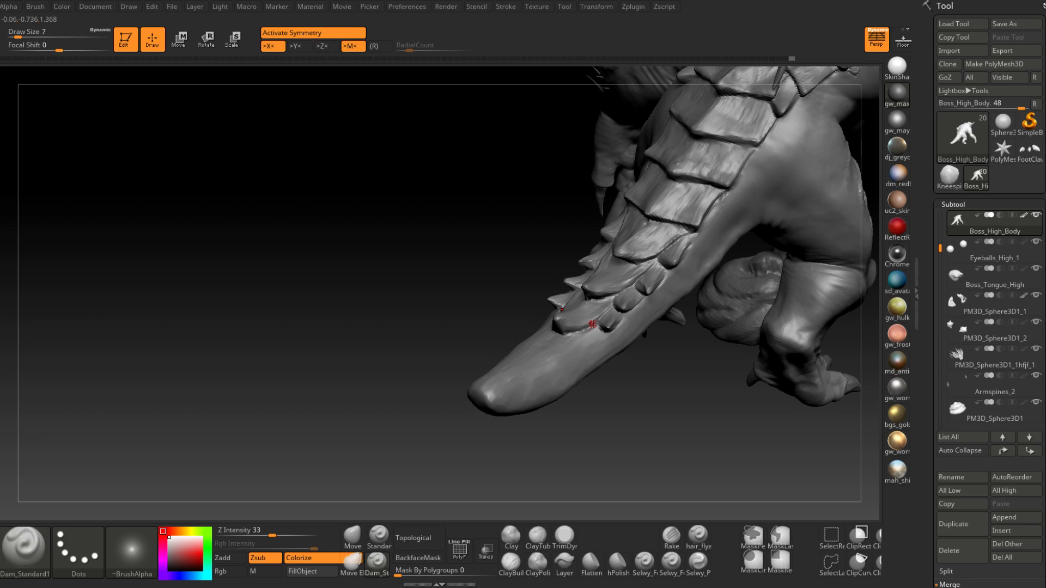
Step: Mask a patch below each of the fourth side spikes beside the lowest scale at draw size 14 and invert the mask
right_click_drag(637, 285, 553, 372)
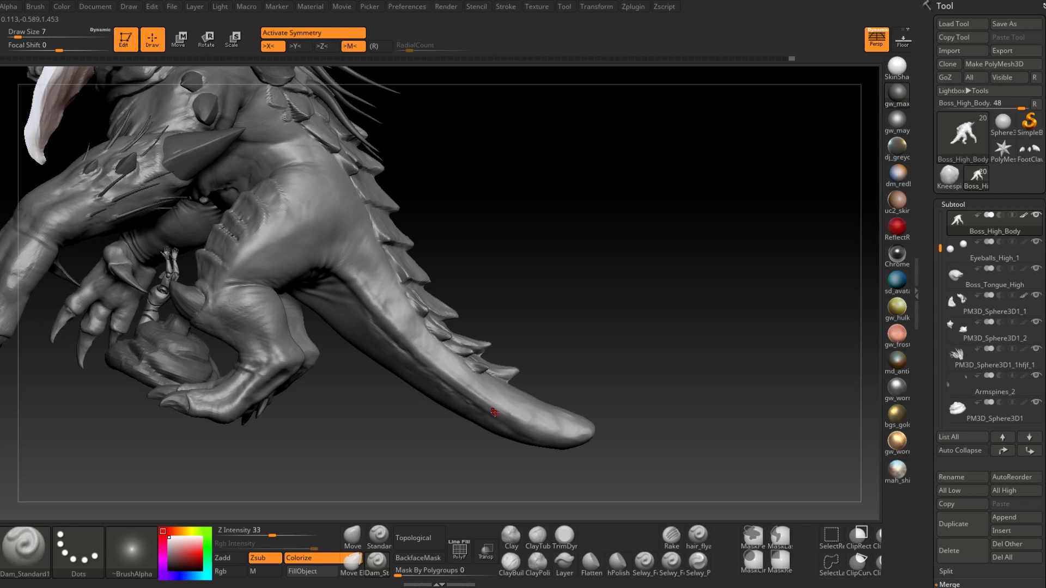
right_click_drag(494, 413, 515, 368)
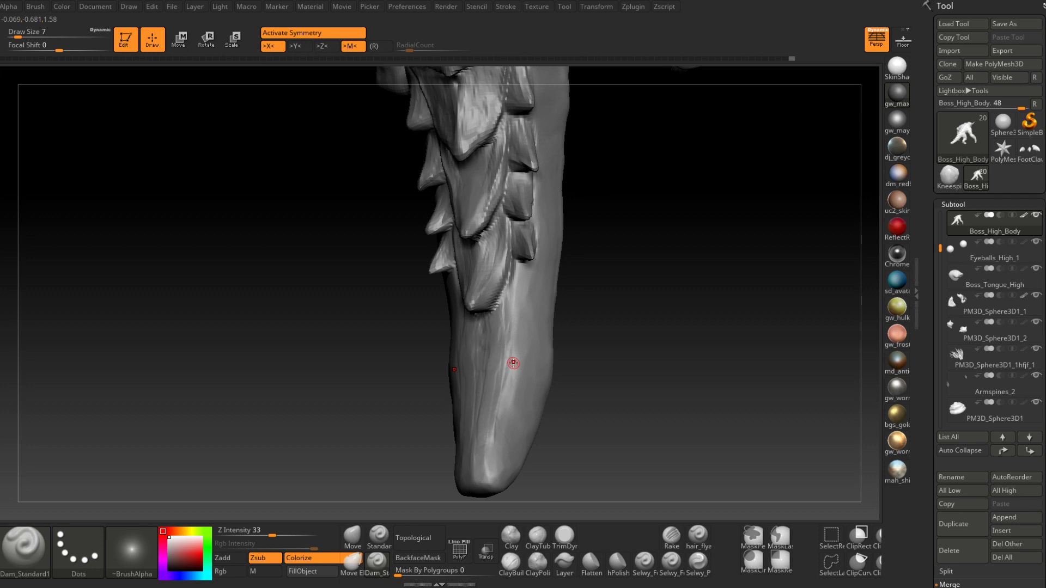
mouse_move(528, 287)
right_mouse_down()
mouse_move(519, 289)
mouse_move(498, 366)
right_mouse_up()
key("space")
mouse_move(523, 298)
left_mouse_down()
mouse_move(520, 307)
mouse_move(524, 266)
left_mouse_up()
key("space")
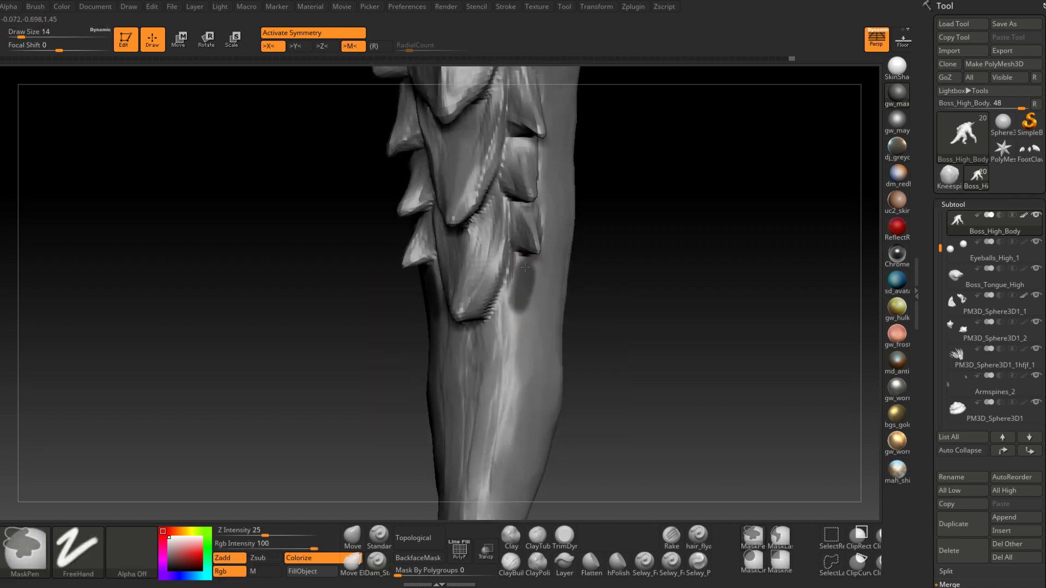
right_click_drag(532, 269, 524, 279)
left_click_drag(525, 268, 520, 291, "ctrl")
mouse_move(520, 292)
right_mouse_down()
mouse_move(546, 238)
mouse_move(525, 303)
mouse_move(569, 338)
mouse_move(380, 469)
right_mouse_up()
key("ctrl")
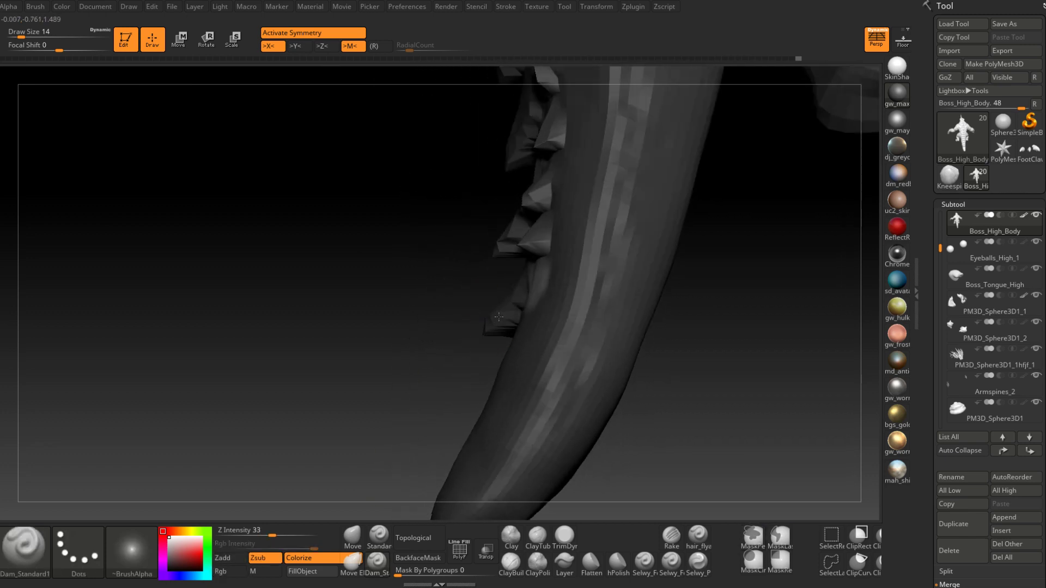
Step: Pull the unmasked patches out into a fifth pair of side spikes with the Move brush at draw size 22
left_click(352, 536)
key("space")
mouse_move(514, 313)
left_mouse_down()
mouse_move(532, 313)
mouse_move(511, 318)
left_mouse_up()
right_click_drag(511, 319, 643, 311)
key("space")
left_click_drag(550, 301, 541, 300)
right_click_drag(557, 289, 541, 303)
key("space")
left_click_drag(553, 300, 538, 293)
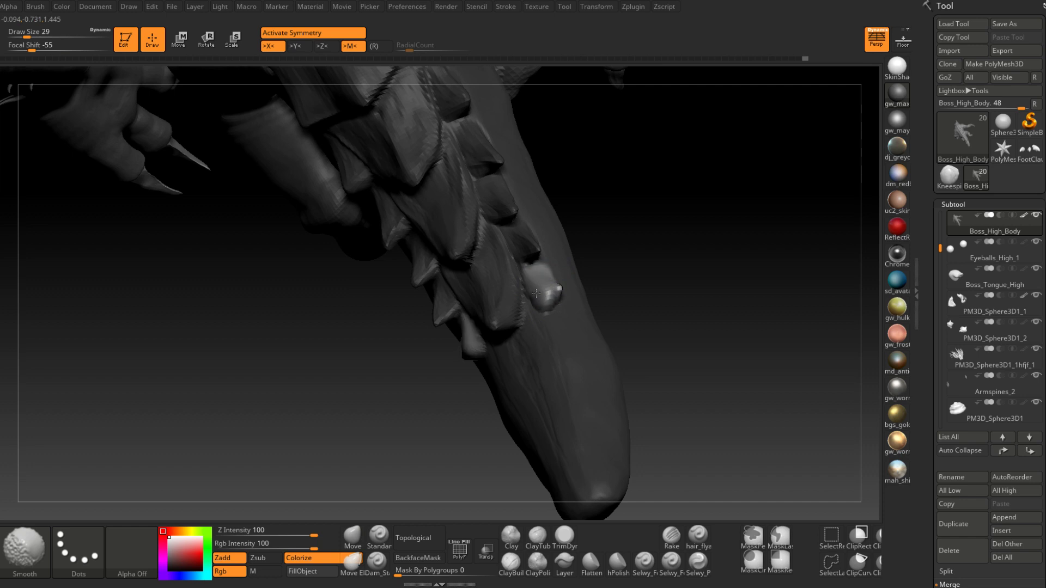
right_click_drag(535, 292, 547, 304)
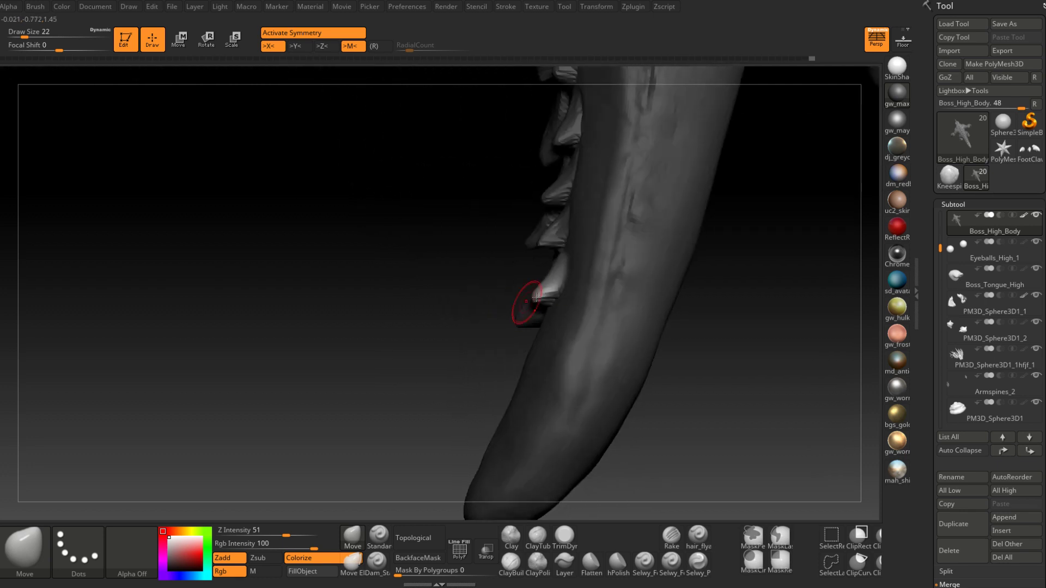
Step: Reshape the fifth pair of side spikes with the Move brush at draw size 27 and flatten their faces with TrimDynamic at draw size 12
key("space")
mouse_move(548, 281)
left_mouse_down()
mouse_move(572, 280)
mouse_move(570, 323)
left_mouse_up()
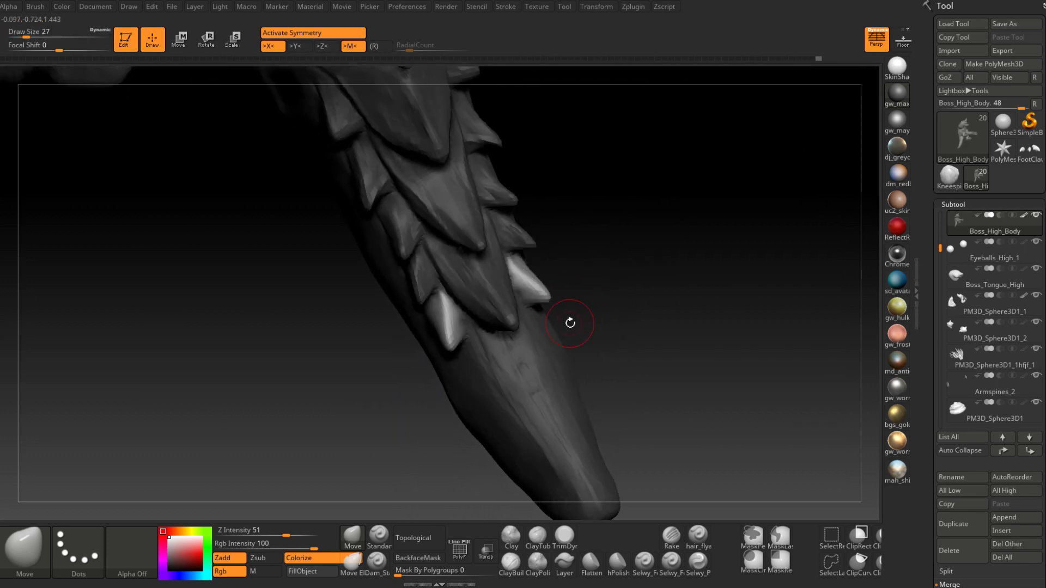
left_click(565, 536)
left_click_drag(582, 262, 533, 304)
right_click_drag(534, 304, 560, 279, "ctrl")
key("space")
left_click(555, 280)
mouse_move(546, 245)
left_mouse_down()
mouse_move(556, 284)
mouse_move(546, 238)
left_mouse_up()
right_click_drag(546, 245, 569, 252)
left_click_drag(527, 256, 537, 306)
mouse_move(569, 294)
right_mouse_down()
mouse_move(546, 287)
mouse_move(554, 275)
mouse_move(599, 358)
right_mouse_up()
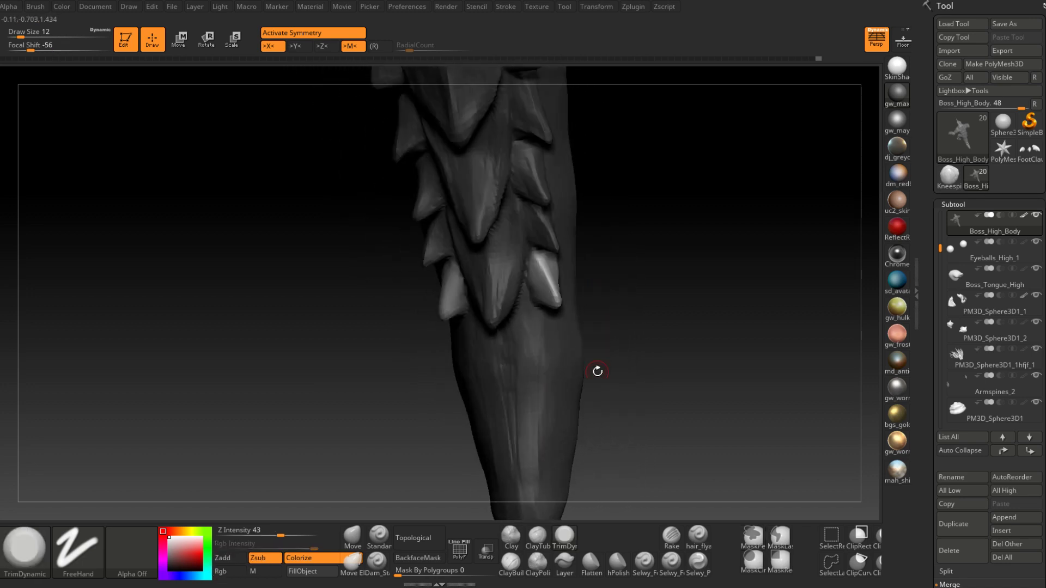
Step: Clear the mask and refine the sides of the fifth pair of side spikes with the TrimDynamic brush at draw size 12
left_click(508, 534)
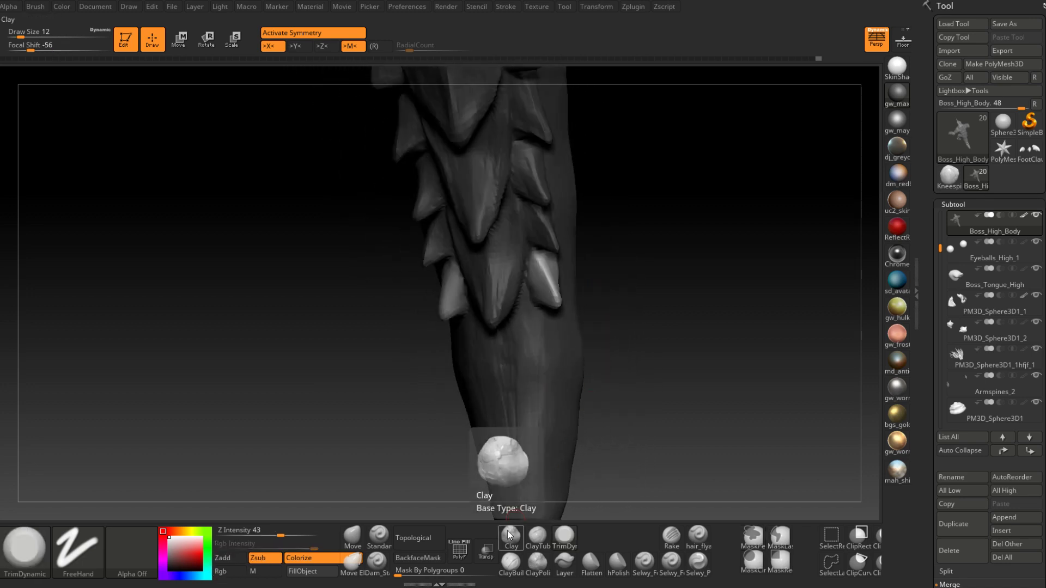
right_click_drag(572, 322, 519, 329, "alt")
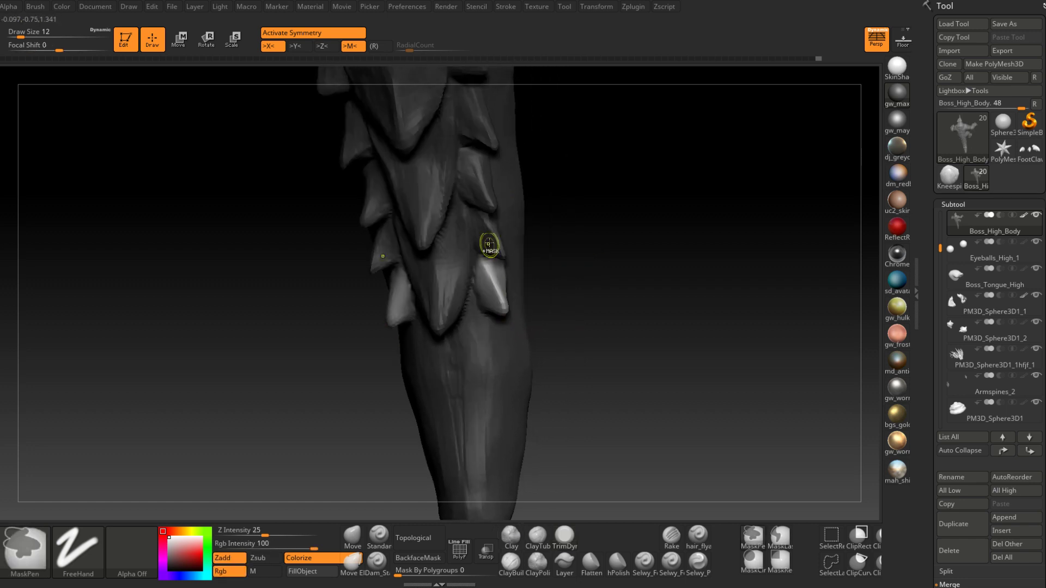
right_click_drag(489, 243, 493, 272, "ctrl")
right_click_drag(493, 273, 473, 284)
left_click_drag(514, 336, 502, 298)
right_click_drag(515, 336, 514, 327)
left_click_drag(518, 350, 525, 329)
mouse_move(525, 329)
right_mouse_down()
mouse_move(524, 310)
mouse_move(533, 336)
right_mouse_up()
left_click_drag(533, 338, 504, 321)
right_click_drag(511, 347, 539, 255, "ctrl")
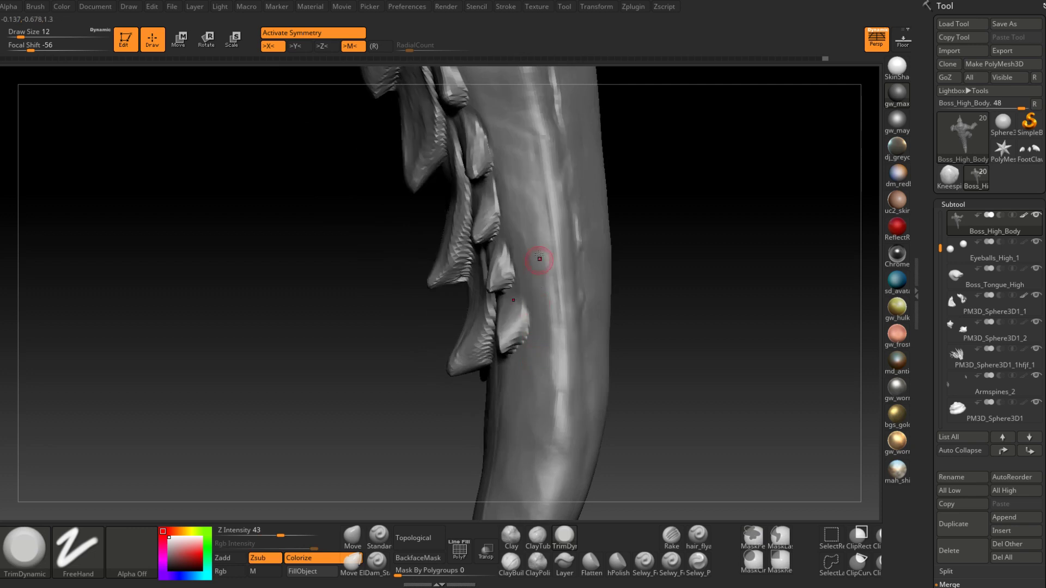
Step: Carve creases around the fifth pair of side spikes with the Dam_Standard brush at draw size 7
left_click(375, 564)
right_click_drag(469, 373, 527, 317)
key("space")
left_click_drag(528, 312, 526, 311)
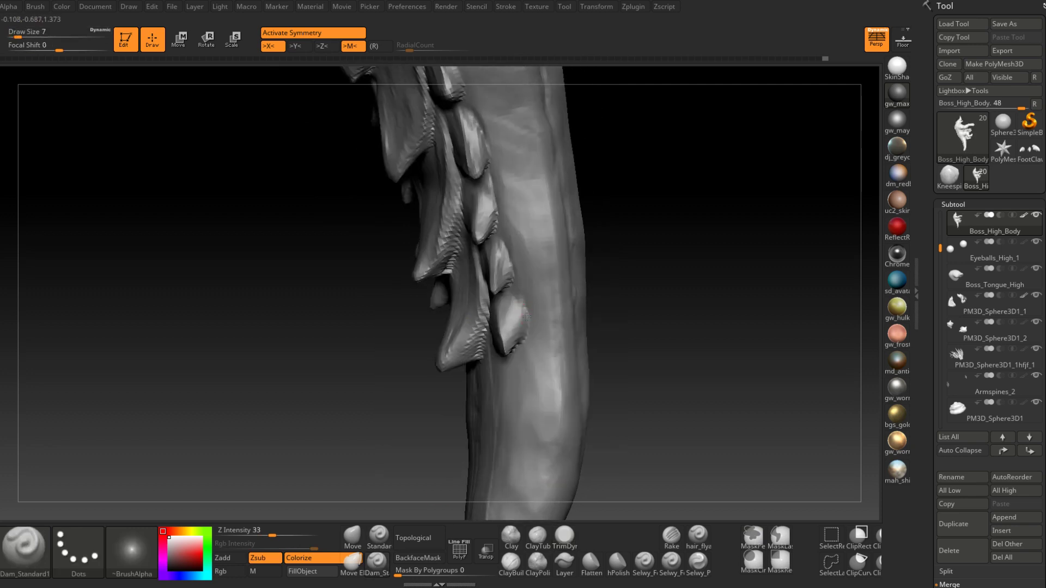
right_click_drag(525, 331, 524, 315)
mouse_move(494, 369)
right_mouse_down()
mouse_move(523, 328)
mouse_move(508, 300)
mouse_move(515, 308)
mouse_move(490, 337)
mouse_move(508, 361)
mouse_move(491, 425)
mouse_move(469, 392)
mouse_move(474, 323)
right_mouse_up()
Step: Mask a patch on each side of the tail directly below the lowest scale at draw size 13 and invert the mask
key("space")
key("space")
key("ctrl")
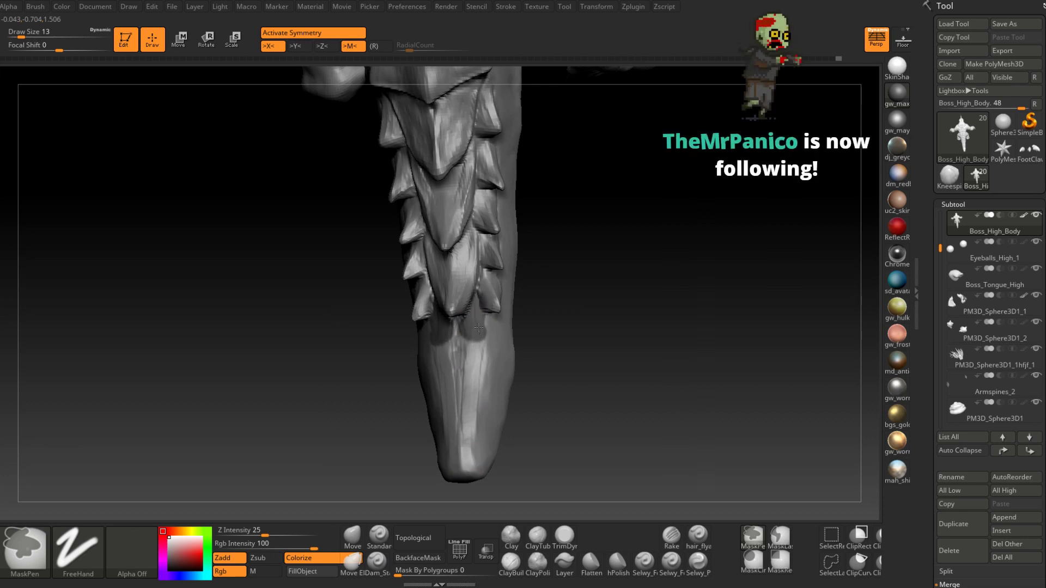
key("space")
mouse_move(482, 322)
right_mouse_down("ctrl")
mouse_move(494, 288)
mouse_move(497, 319)
mouse_move(439, 311)
right_mouse_up("ctrl")
key("space")
key("ctrl")
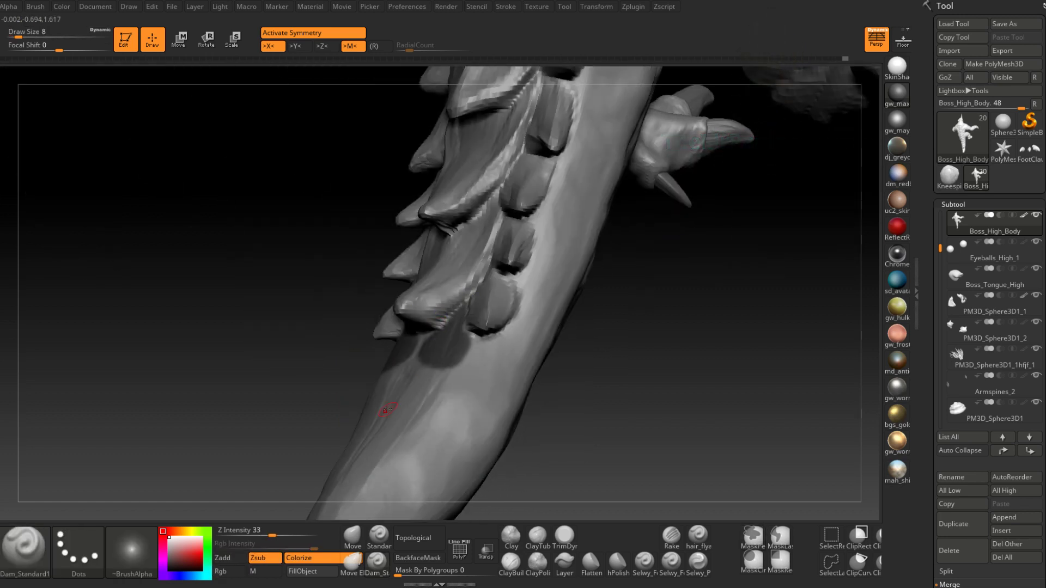
right_click_drag(386, 409, 532, 393)
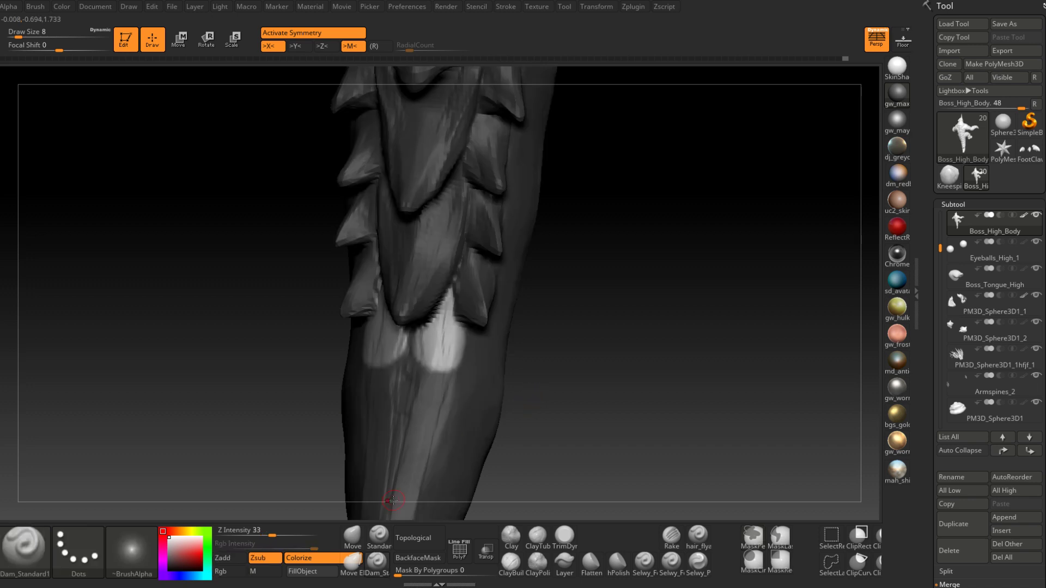
Step: Pull the unmasked patches out into a sixth pair of spikes with the Move brush, using draw sizes 17 and 46
left_click(352, 536)
mouse_move(362, 513)
right_mouse_down()
mouse_move(469, 299)
mouse_move(463, 351)
mouse_move(432, 381)
right_mouse_up()
key("space")
mouse_move(461, 349)
right_mouse_down()
mouse_move(425, 330)
mouse_move(456, 364)
mouse_move(467, 359)
mouse_move(432, 350)
mouse_move(439, 333)
mouse_move(420, 351)
mouse_move(456, 327)
mouse_move(462, 349)
mouse_move(432, 335)
right_mouse_up()
key("space")
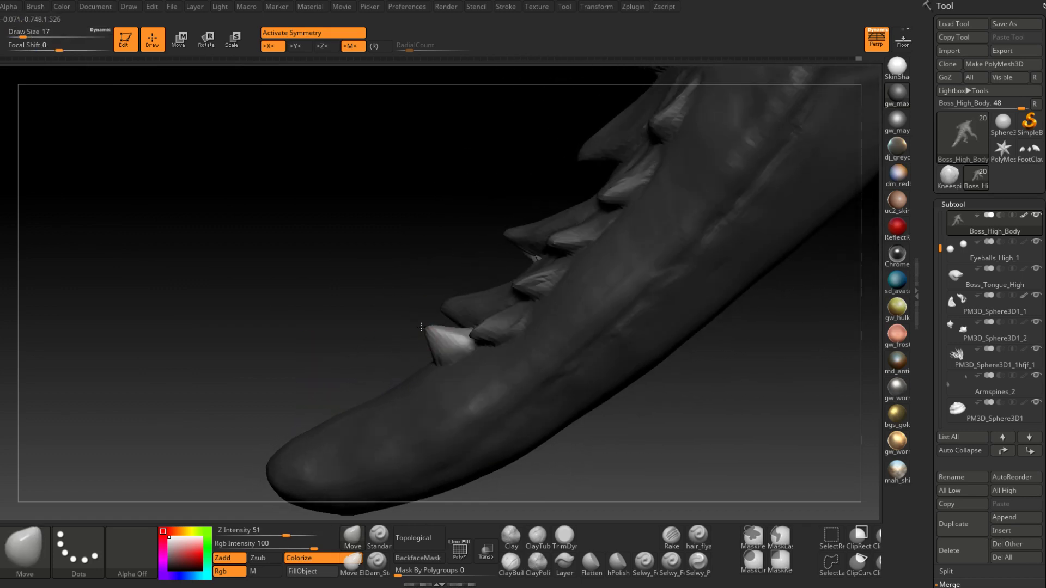
key("space")
left_click_drag(426, 332, 441, 330)
right_click_drag(429, 338, 544, 301)
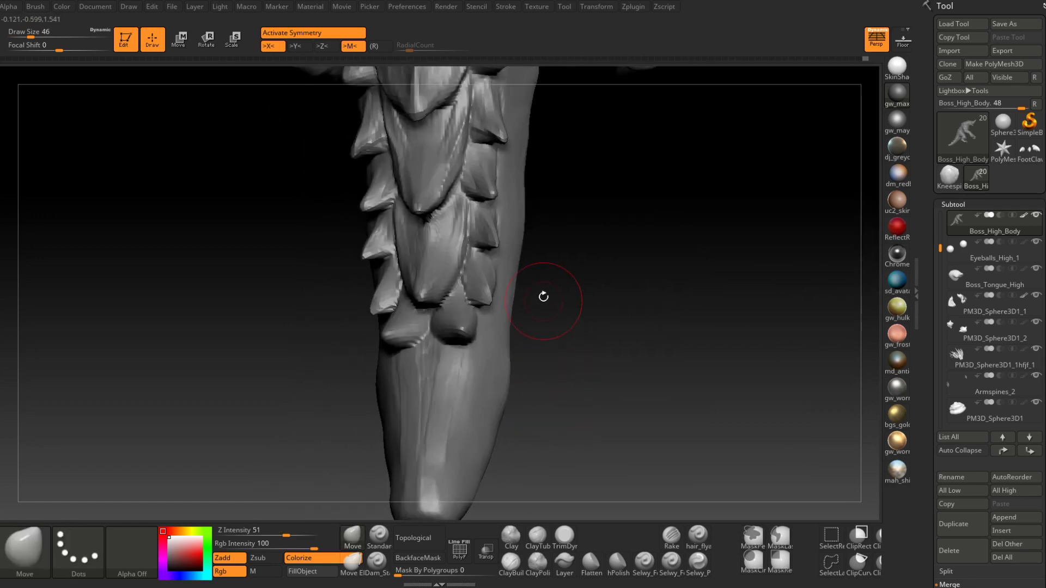
Step: Carve creases around the sixth pair of spikes with the Dam_Standard brush at draw size 14 and quick-save the project
left_click(376, 561)
right_click_drag(443, 373, 443, 335)
key("space")
left_click_drag(457, 339, 433, 339)
right_click_drag(434, 342, 498, 361)
key("space")
right_click_drag(471, 306, 479, 326)
left_click(474, 315)
left_click_drag(484, 333, 486, 328)
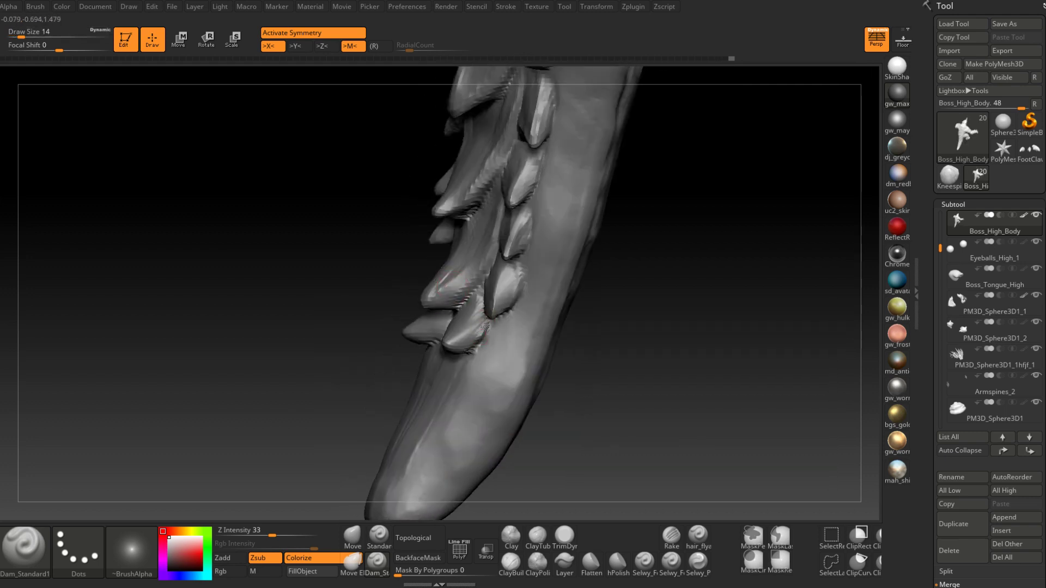
right_click_drag(469, 342, 445, 336)
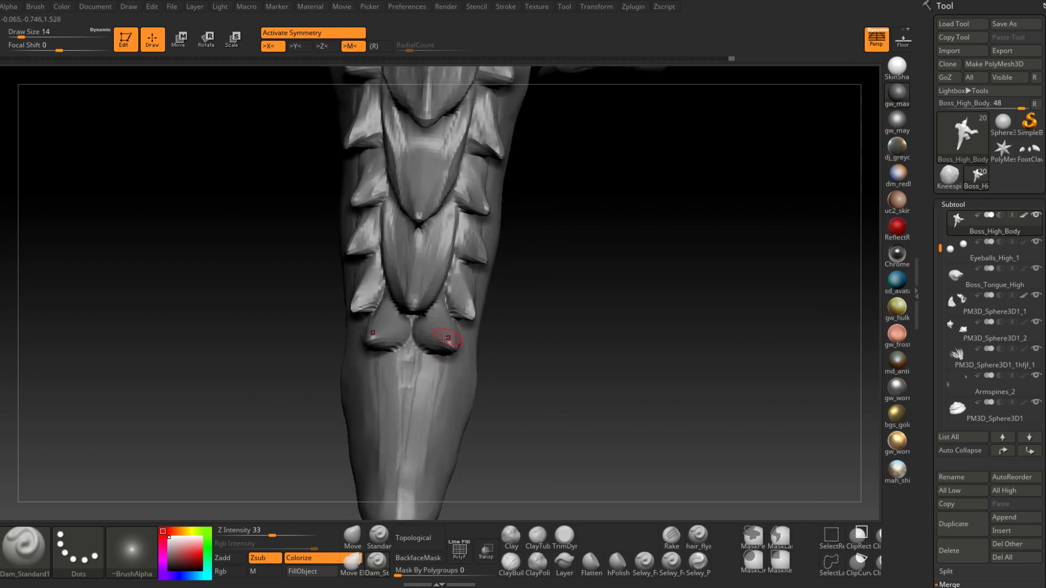
left_click_drag(416, 326, 455, 349)
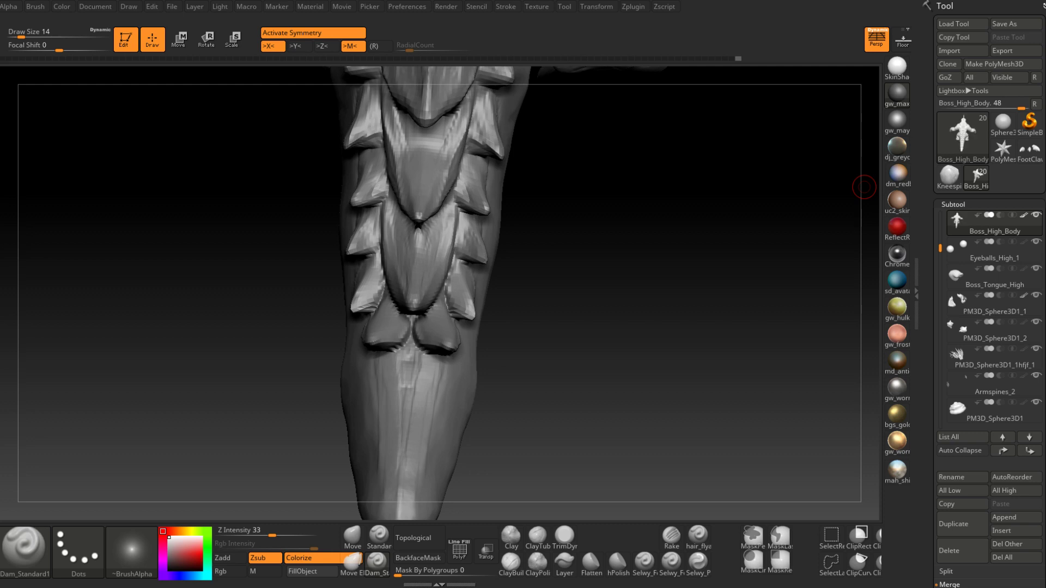
key("ctrl+s")
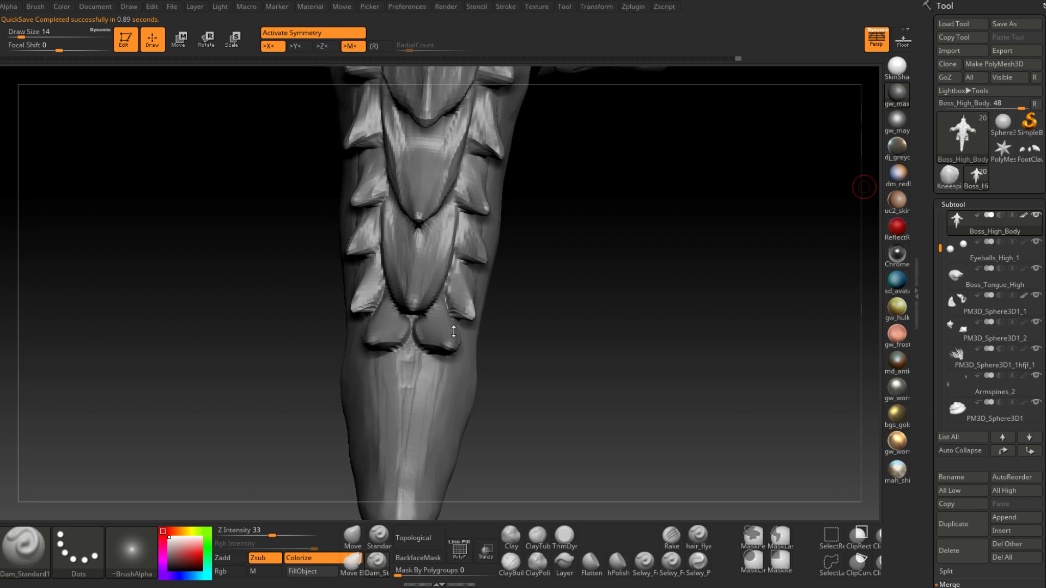
Step: Smooth the sixth pair of spikes and build up their surfaces with the ClayBuildup brush at draw size 14
left_click_drag(439, 327, 452, 308, "shift")
left_click_drag(473, 430, 477, 447)
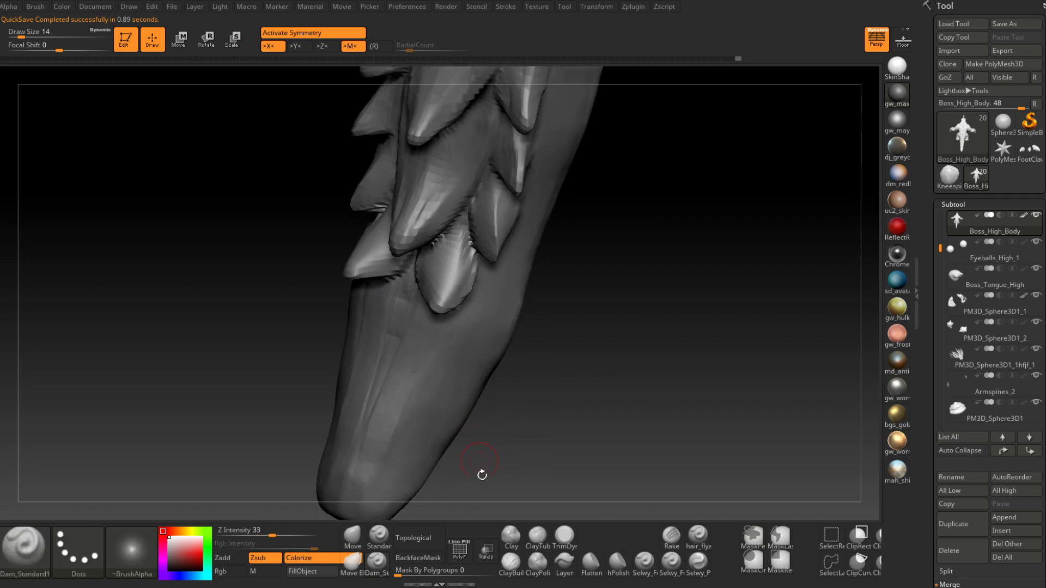
left_click(511, 561)
mouse_move(452, 297)
left_mouse_down()
mouse_move(460, 250)
mouse_move(462, 283)
left_mouse_up()
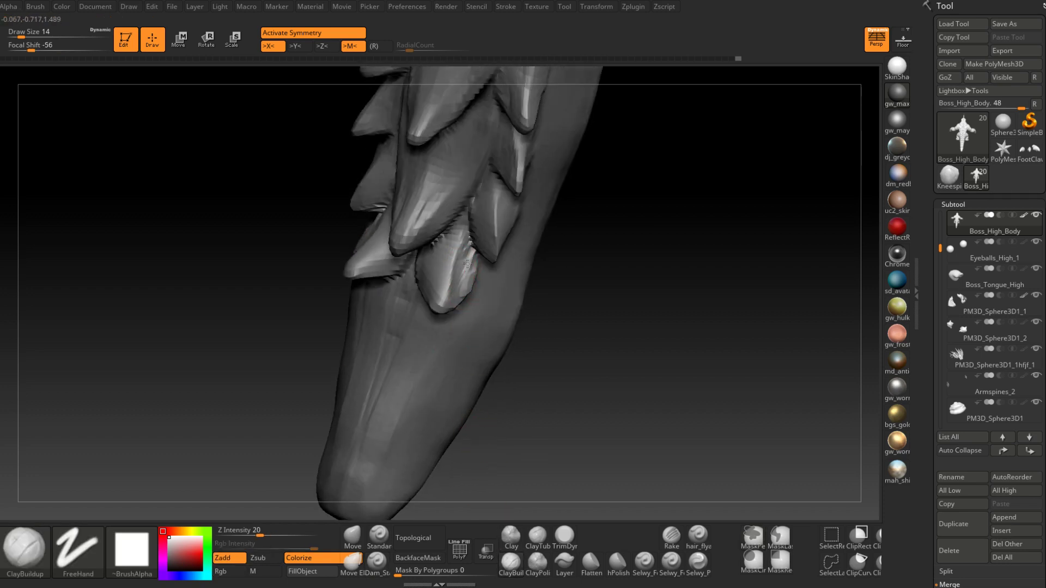
left_click_drag(539, 332, 566, 328)
mouse_move(455, 254)
left_mouse_down()
mouse_move(451, 300)
mouse_move(432, 262)
left_mouse_up()
left_click_drag(545, 327, 577, 321)
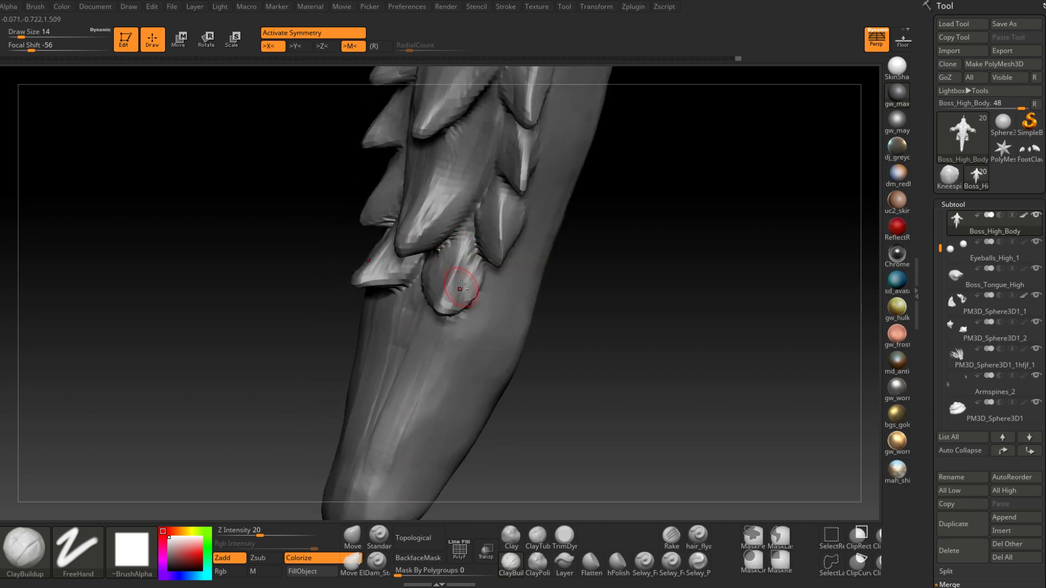
left_click_drag(453, 320, 455, 292)
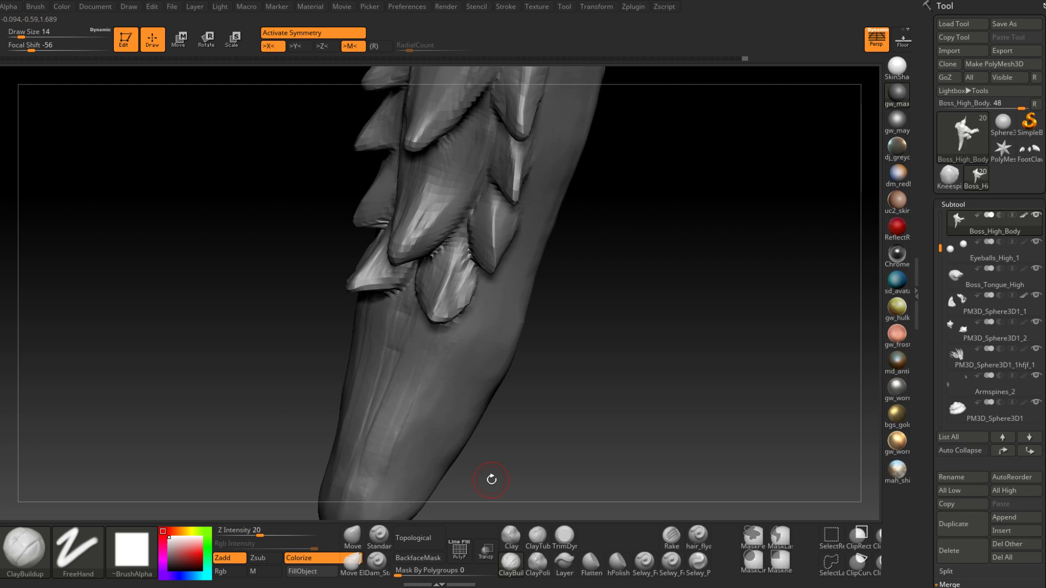
mouse_move(490, 479)
left_mouse_down()
mouse_move(466, 285)
mouse_move(505, 287)
mouse_move(465, 340)
mouse_move(477, 367)
left_mouse_up()
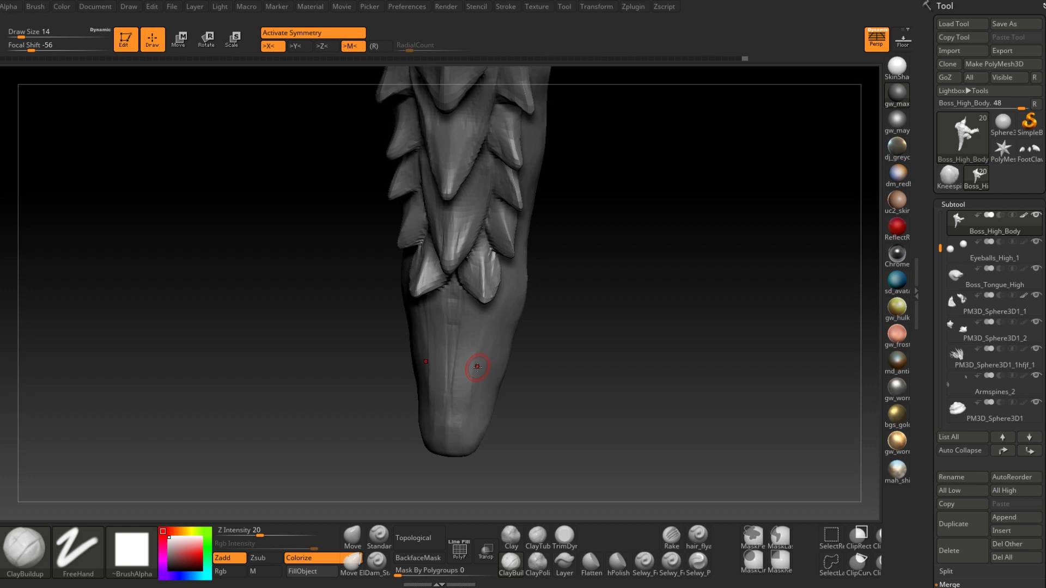
Step: Adjust the profile of the sixth pair of spikes from the side with the Move brush at draw size 29
mouse_move(477, 367)
right_mouse_down()
mouse_move(474, 273)
mouse_move(487, 308)
mouse_move(441, 350)
right_mouse_up()
mouse_move(447, 391)
right_mouse_down()
mouse_move(478, 345)
mouse_move(497, 399)
right_mouse_up()
mouse_move(507, 285)
right_mouse_down()
mouse_move(453, 351)
mouse_move(453, 330)
right_mouse_up()
key("b")
key("m")
key("v")
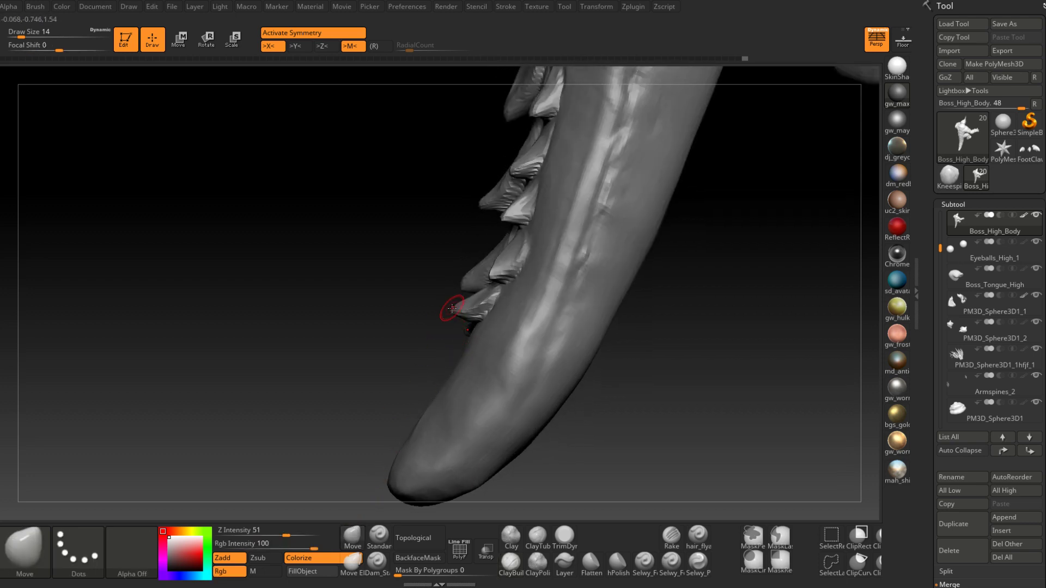
key("space")
mouse_move(439, 315)
right_mouse_down()
mouse_move(450, 308)
mouse_move(449, 326)
mouse_move(461, 323)
mouse_move(502, 292)
right_mouse_up()
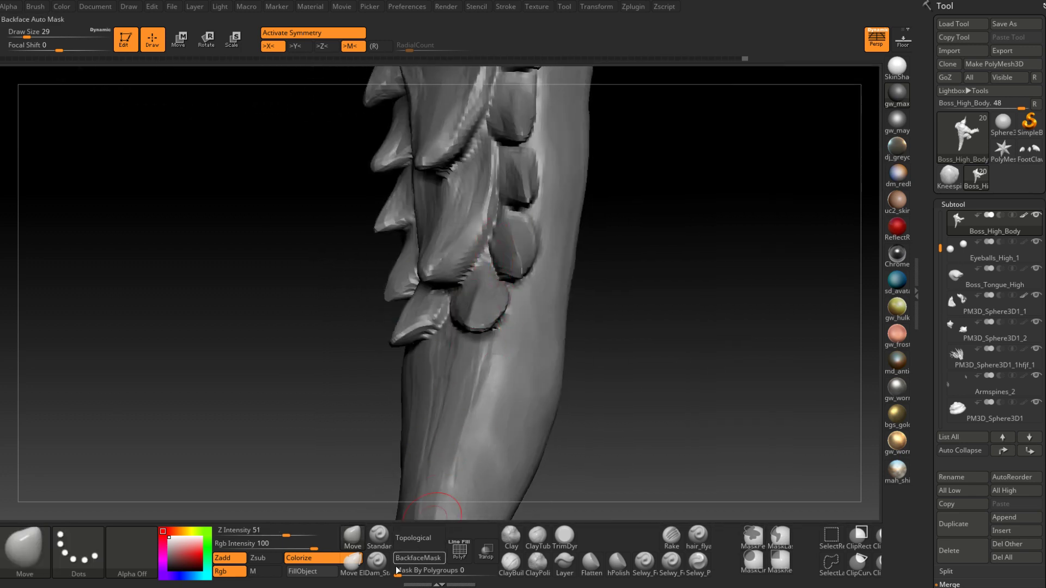
Step: Deepen the creases between the lowest scale and the sixth pair of spikes with the Dam_Standard brush at draw size 12
left_click(375, 560)
right_click_drag(432, 374, 467, 291)
key("space")
left_click_drag(468, 294, 462, 294)
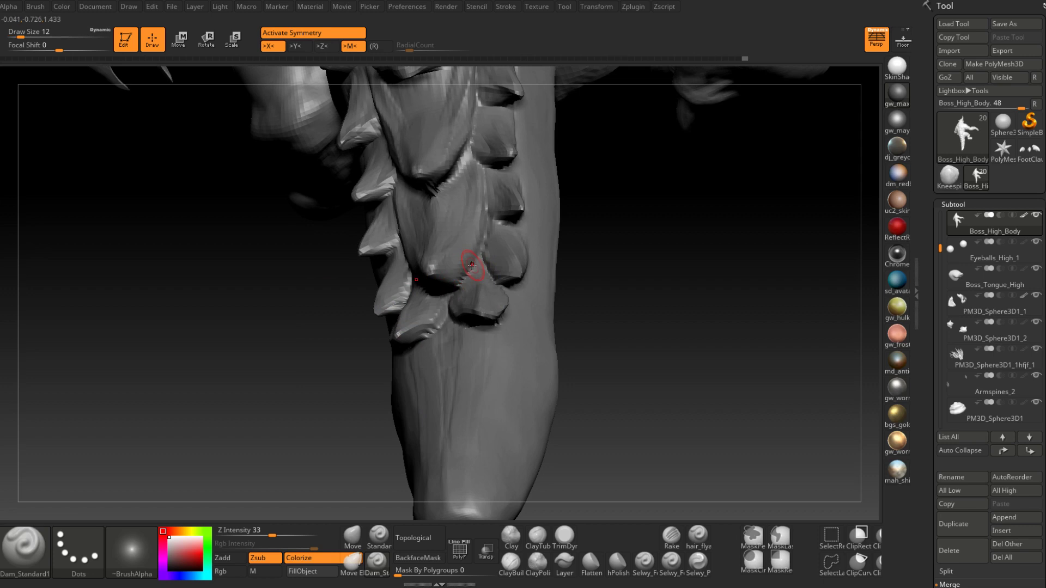
right_click_drag(458, 276, 454, 330)
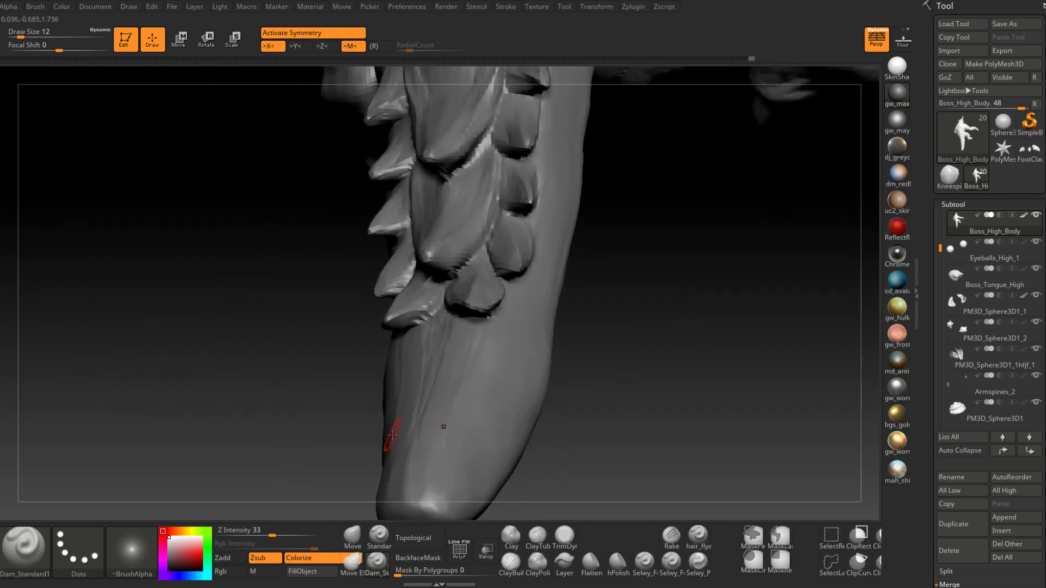
Step: Add surface detail to the sixth pair of spikes with the ClayBuildup brush at draw size 9
left_click(511, 563)
mouse_move(479, 348)
right_mouse_down()
mouse_move(433, 271)
mouse_move(432, 245)
mouse_move(467, 273)
mouse_move(442, 262)
right_mouse_up()
key("space")
left_click_drag(444, 252, 442, 251)
right_click_drag(448, 247, 472, 323)
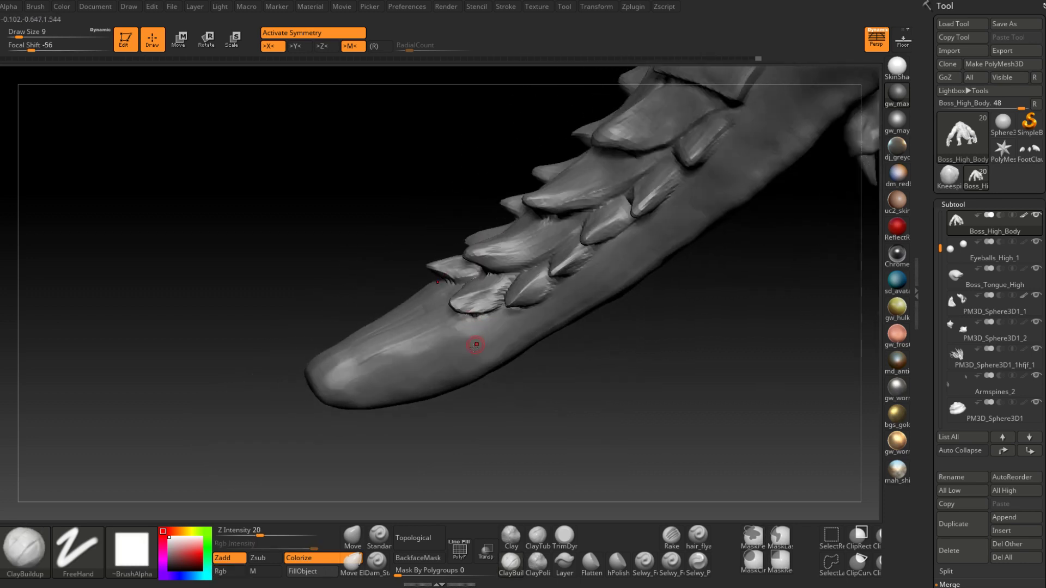
Step: Fine-tune the tips and outline of the lowest tail spikes with the Move brush, using draw sizes 11, 31 and 22
left_click(353, 537)
mouse_move(425, 348)
right_mouse_down()
mouse_move(452, 314)
mouse_move(437, 311)
right_mouse_up()
key("space")
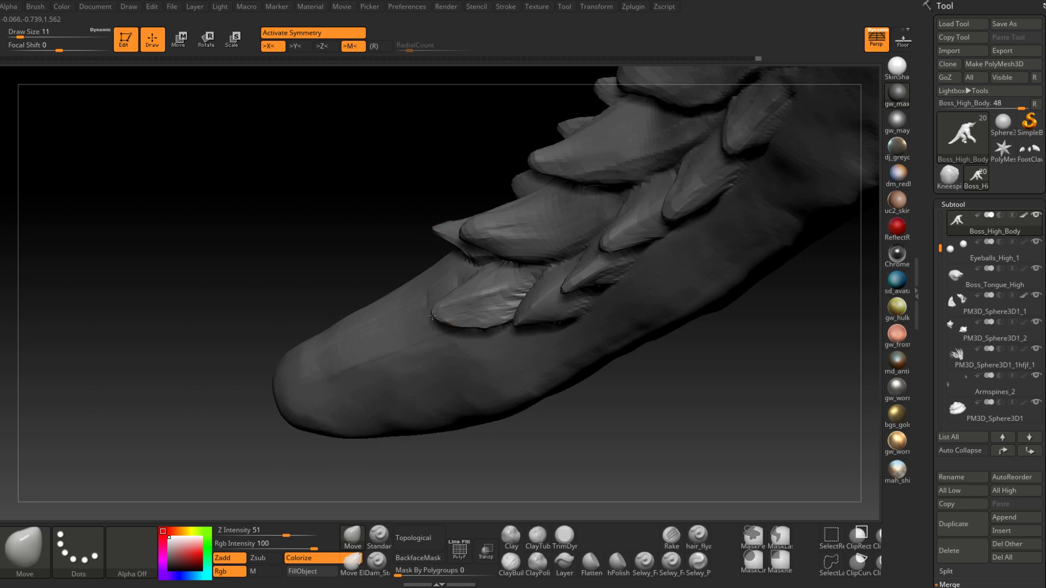
mouse_move(442, 307)
right_mouse_down()
mouse_move(493, 294)
mouse_move(460, 296)
right_mouse_up()
key("space")
left_click(461, 296)
left_click_drag(460, 285, 471, 293)
mouse_move(471, 293)
right_mouse_down()
mouse_move(487, 308)
mouse_move(483, 324)
mouse_move(542, 311)
mouse_move(475, 299)
mouse_move(540, 315)
mouse_move(518, 332)
right_mouse_up()
key("shift")
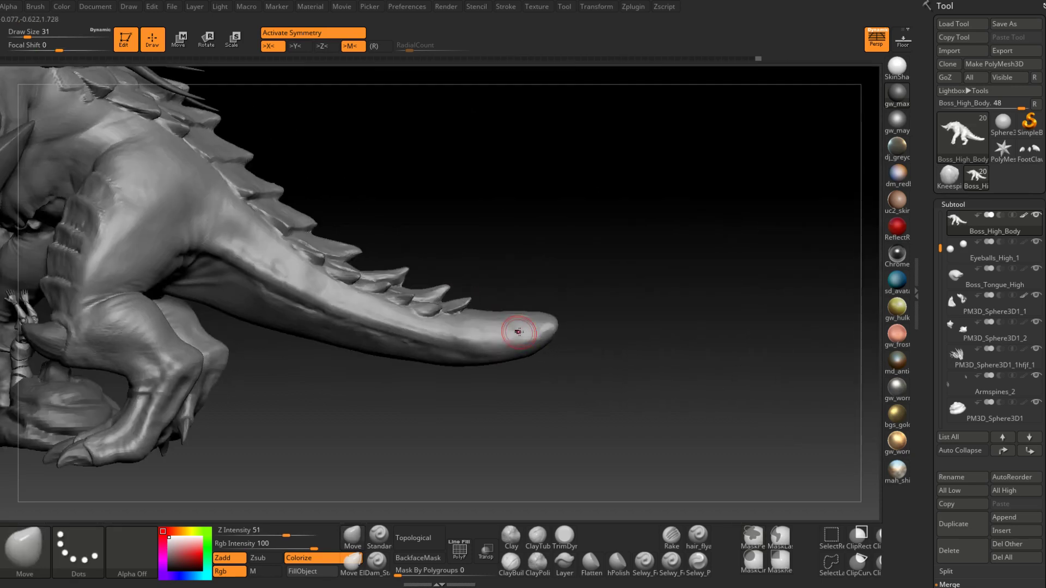
mouse_move(443, 301)
right_mouse_down()
mouse_move(457, 372)
mouse_move(484, 334)
mouse_move(504, 342)
mouse_move(491, 305)
right_mouse_up()
key("space")
left_click_drag(490, 305, 474, 305)
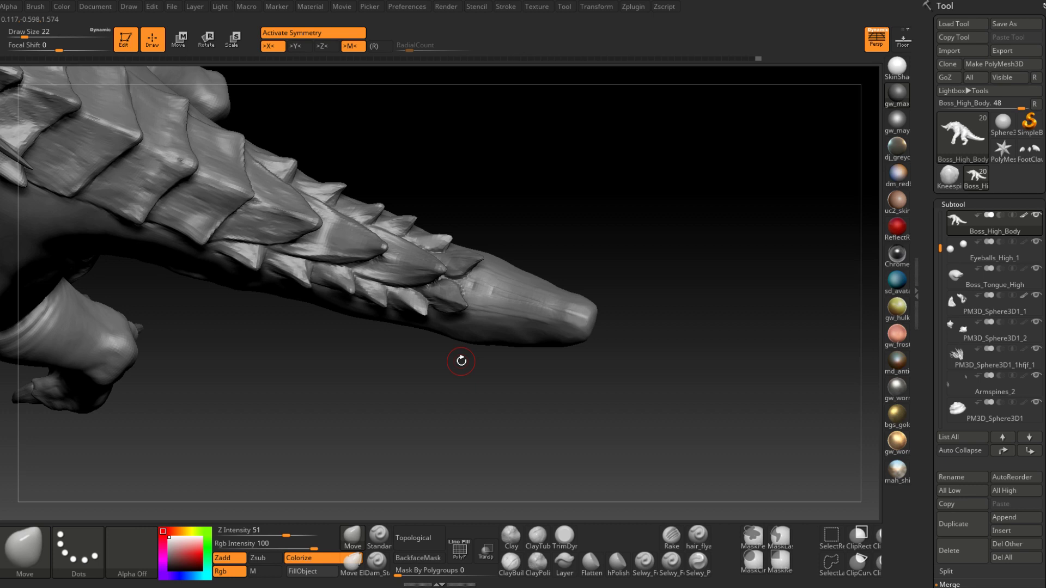
Step: Mask a patch in the middle of the tail just below the sixth pair of spikes at draw size 13
mouse_move(490, 280)
right_mouse_down()
mouse_move(466, 298)
mouse_move(479, 295)
right_mouse_up()
key("space")
key("ctrl")
key("space")
left_click_drag(479, 294, 493, 294)
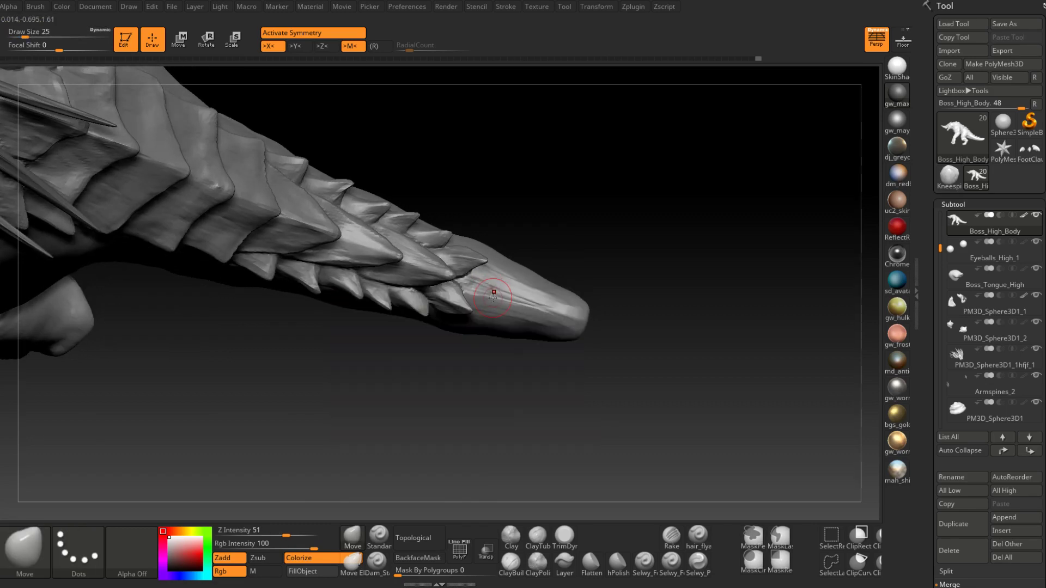
right_click_drag(492, 294, 497, 301)
mouse_move(497, 301)
left_mouse_down("ctrl")
mouse_move(466, 287)
mouse_move(497, 291)
left_mouse_up("ctrl")
mouse_move(497, 291)
right_mouse_down()
mouse_move(479, 287)
mouse_move(494, 298)
right_mouse_up()
key("space")
key("space")
left_click_drag(491, 296, 481, 291)
key("ctrl")
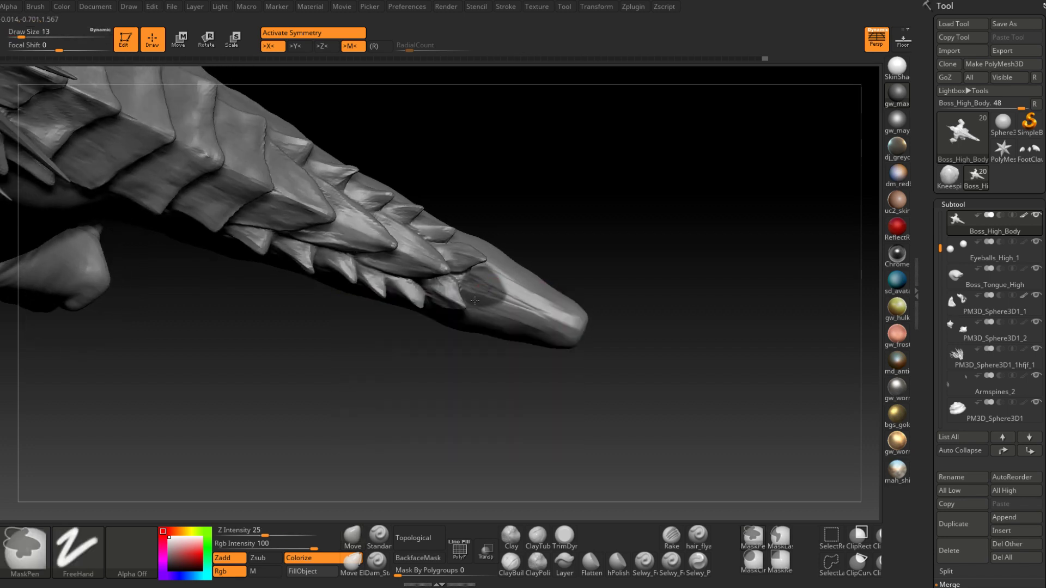
Step: Extend the masked patch across the tail's centreline into a pointed scale outline and invert the mask
left_click_drag(504, 303, 496, 297, "ctrl")
right_click_drag(495, 297, 465, 303)
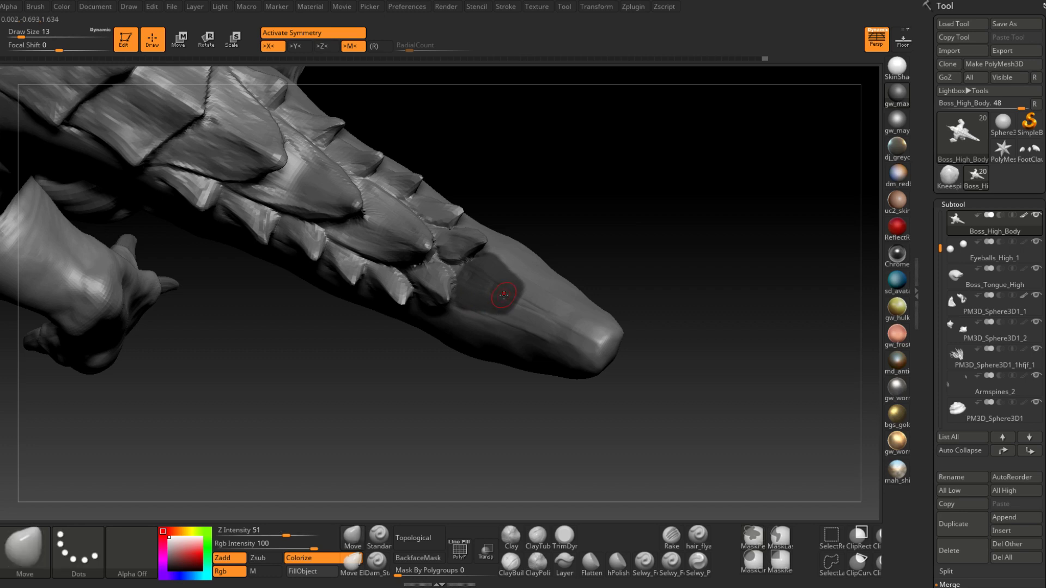
key("shift+d")
key("d")
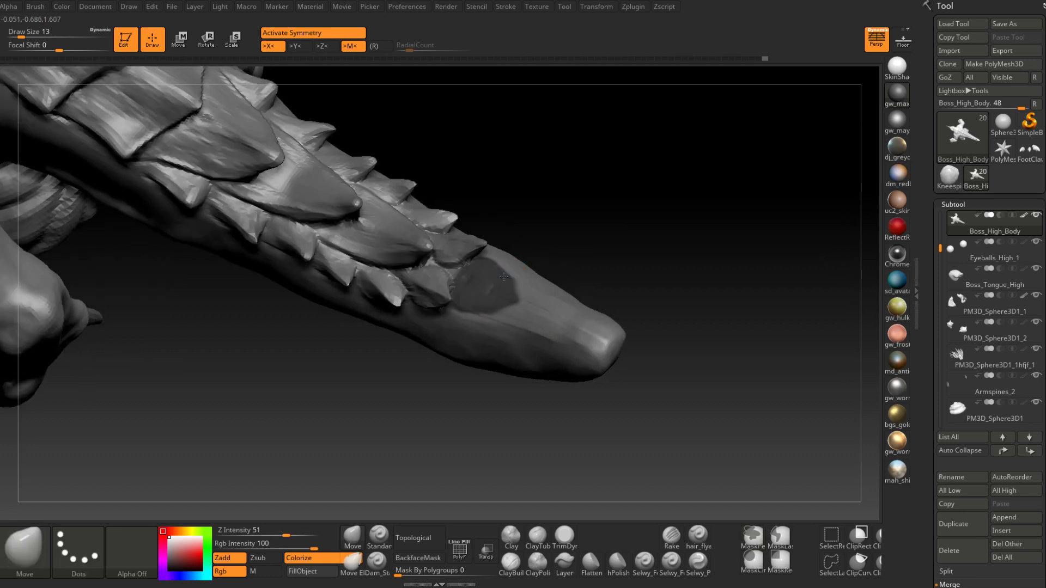
key("ctrl")
mouse_move(466, 252)
right_mouse_down()
mouse_move(479, 270)
mouse_move(514, 264)
right_mouse_up()
key("ctrl")
mouse_move(525, 344)
right_mouse_down()
mouse_move(567, 205)
mouse_move(561, 280)
mouse_move(578, 201)
right_mouse_up()
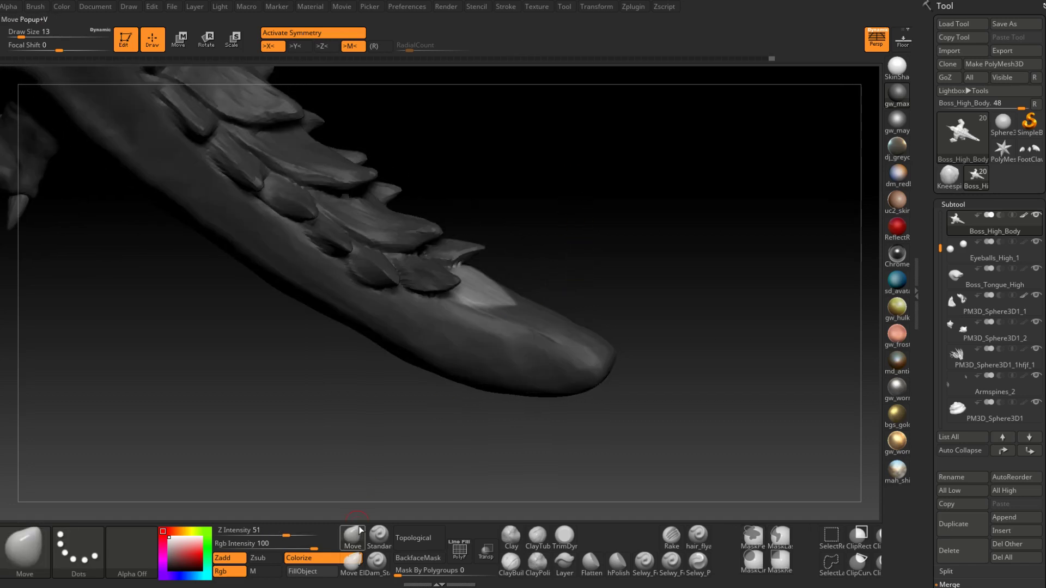
Step: Pull the unmasked central patch up into a raised, pointed scale near the tail tip with the Move brush at draw size 17
key("b")
key("Escape")
key("space")
left_click_drag(500, 311, 508, 311)
right_click_drag(508, 310, 518, 292)
key("space")
key("space")
left_click_drag(503, 299, 509, 277)
key("space")
key("space")
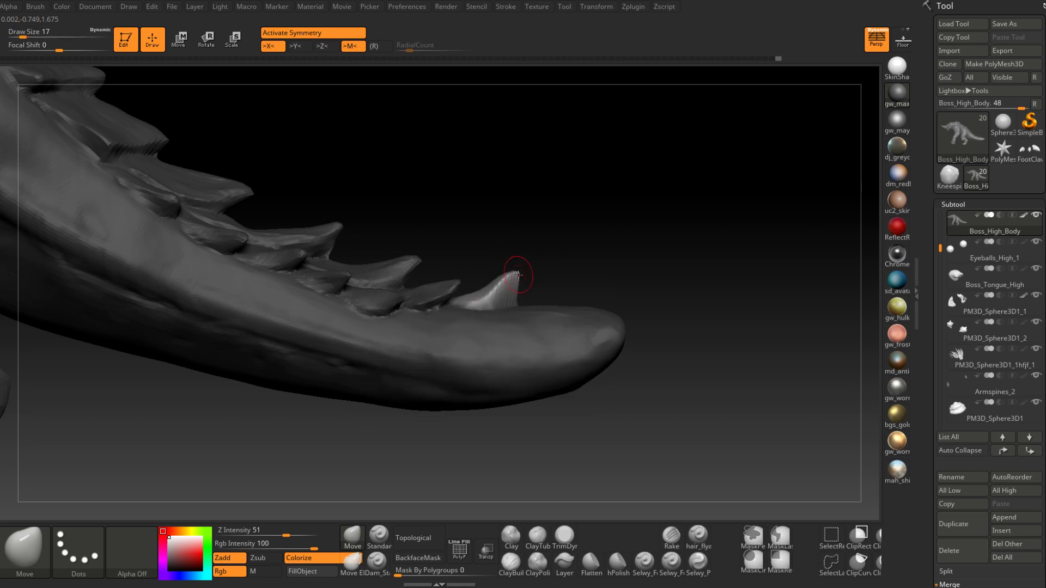
right_click_drag(502, 304, 422, 412)
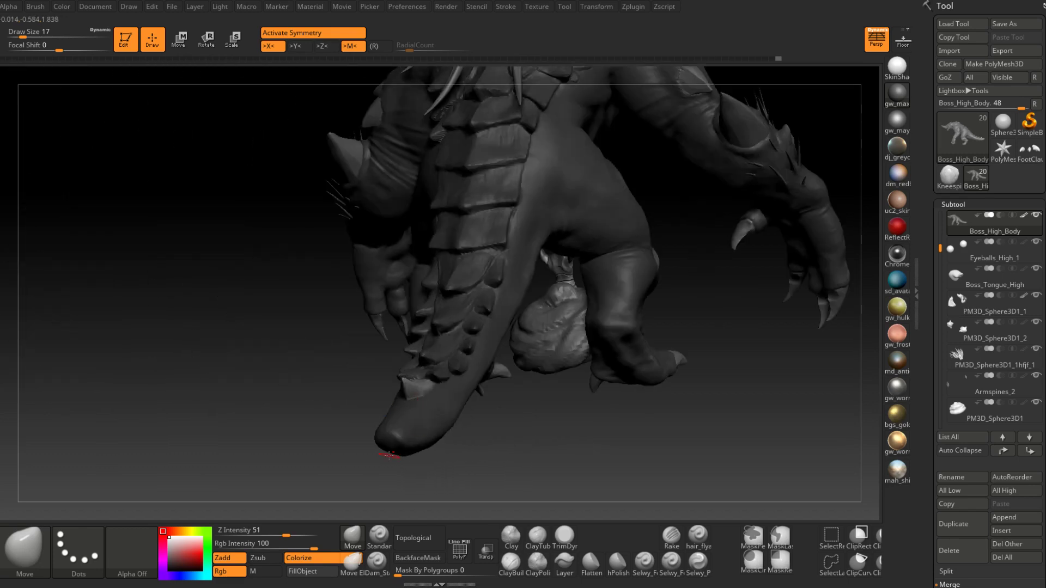
Step: Refine the profile of the new central scale near the tail tip with the Move brush at draw size 33
mouse_move(389, 455)
right_mouse_down()
mouse_move(502, 365)
mouse_move(482, 405)
mouse_move(483, 346)
mouse_move(511, 333)
right_mouse_up()
left_click_drag(510, 333, 514, 333, "shift")
mouse_move(507, 333)
left_mouse_down("shift")
mouse_move(488, 345)
mouse_move(498, 366)
left_mouse_up("shift")
key("s")
key("space")
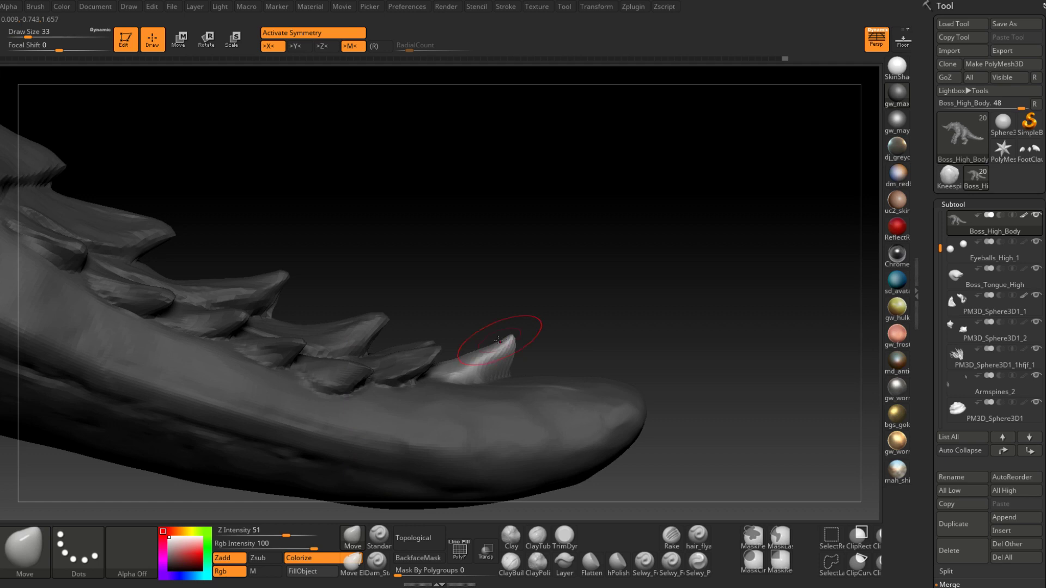
right_click_drag(505, 344, 539, 269)
Step: Carve a crease around the edges of the lowest central tail scale with the Dam_Standard brush at draw size 14
left_click(376, 563)
right_click_drag(518, 384, 522, 400)
key("space")
left_click(552, 322)
right_click_drag(551, 325, 471, 341)
mouse_move(548, 345)
right_mouse_down()
mouse_move(542, 329)
mouse_move(537, 360)
mouse_move(555, 353)
right_mouse_up()
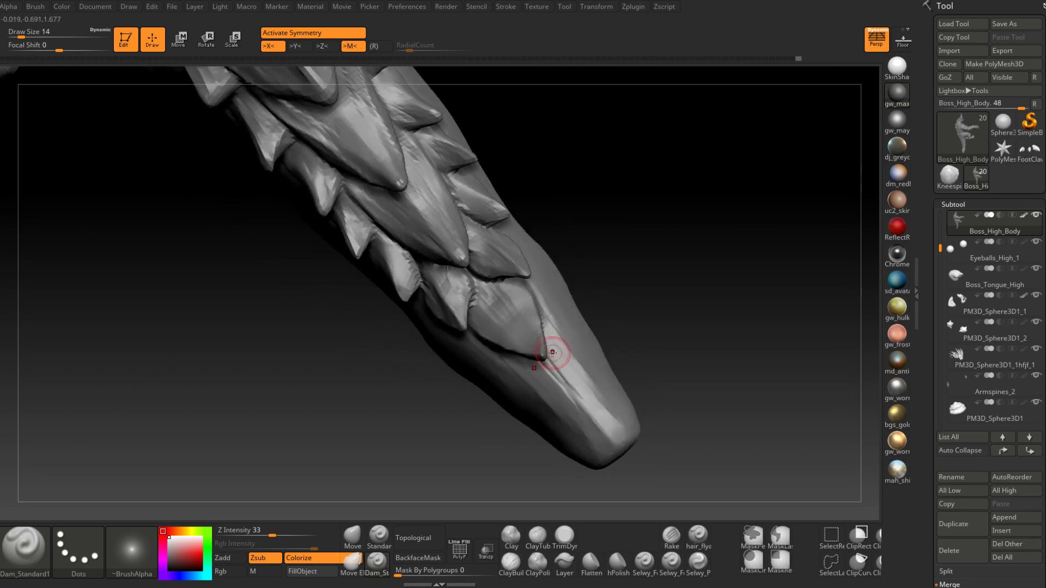
Step: Build up lengthwise ridges and edges on the lowest central tail scale with the ClayBuildup brush at draw size 7
key("b")
key("c")
key("b")
left_click_drag(532, 350, 514, 326)
mouse_move(524, 349)
right_mouse_down()
mouse_move(550, 361)
mouse_move(462, 446)
mouse_move(385, 350)
right_mouse_up()
key("space")
left_click_drag(384, 367, 373, 411)
left_click_drag(382, 291, 375, 405)
left_click_drag(383, 317, 374, 404)
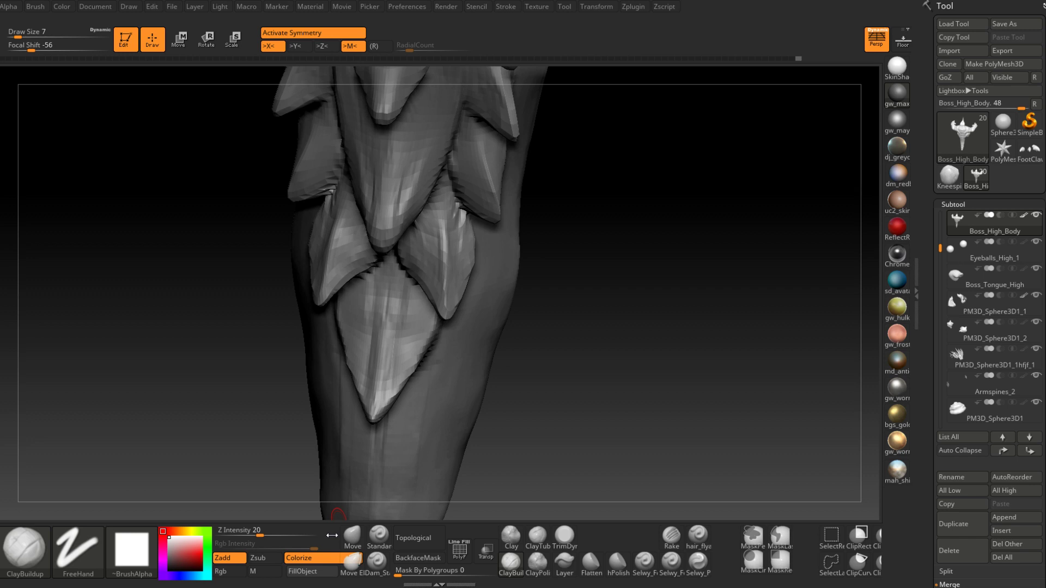
mouse_move(414, 402)
left_mouse_down()
mouse_move(375, 398)
mouse_move(428, 325)
left_mouse_up()
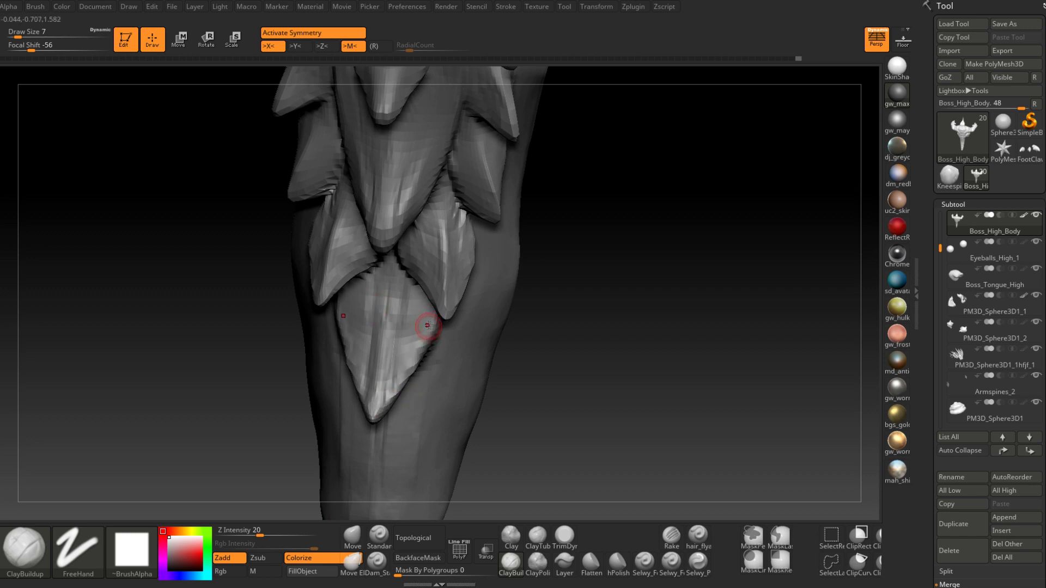
Step: Thicken the body and sides of the lowest central scale with ClayBuildup strokes at draw size 12
right_click_drag(427, 325, 436, 321)
key("space")
left_click_drag(403, 359, 406, 359)
left_click_drag(426, 305, 400, 370)
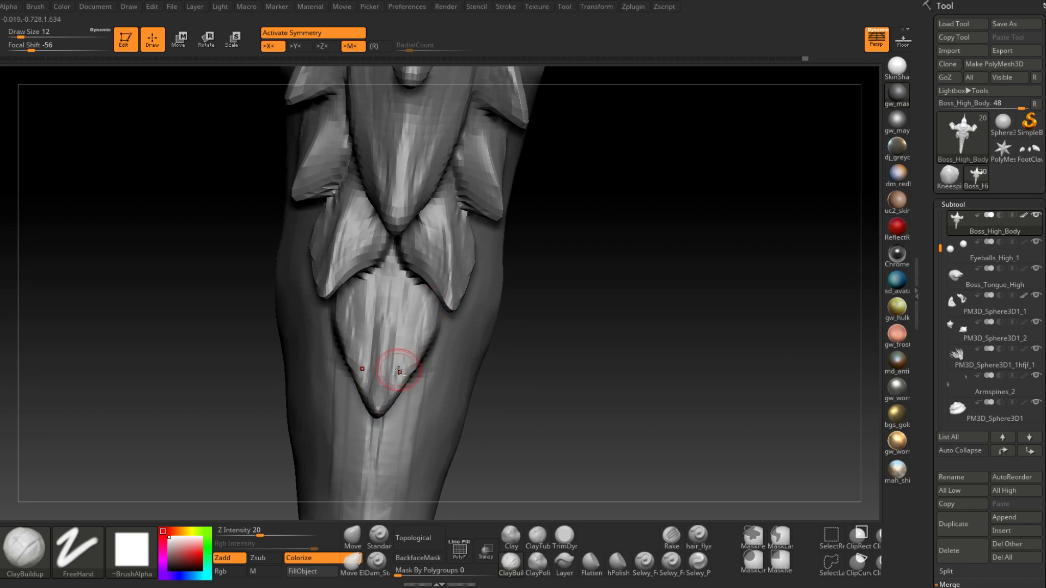
mouse_move(389, 305)
right_mouse_down()
mouse_move(385, 327)
mouse_move(402, 312)
right_mouse_up()
mouse_move(404, 316)
left_mouse_down()
mouse_move(386, 377)
mouse_move(407, 293)
left_mouse_up()
mouse_move(407, 293)
right_mouse_down()
mouse_move(408, 332)
mouse_move(430, 322)
right_mouse_up()
left_click_drag(430, 322, 432, 338)
right_click_drag(422, 346, 415, 357)
left_click_drag(414, 355, 398, 360)
mouse_move(396, 310)
right_mouse_down()
mouse_move(386, 377)
mouse_move(385, 350)
right_mouse_up()
Step: Add fine ridges along the side edge of the lowest central scale with ClayBuildup at draw size 7
key("space")
left_click_drag(419, 351, 395, 351)
mouse_move(394, 290)
left_mouse_down()
mouse_move(366, 391)
mouse_move(418, 332)
left_mouse_up()
right_click_drag(420, 333, 408, 351)
mouse_move(380, 507)
right_mouse_down()
mouse_move(403, 346)
mouse_move(409, 367)
right_mouse_up()
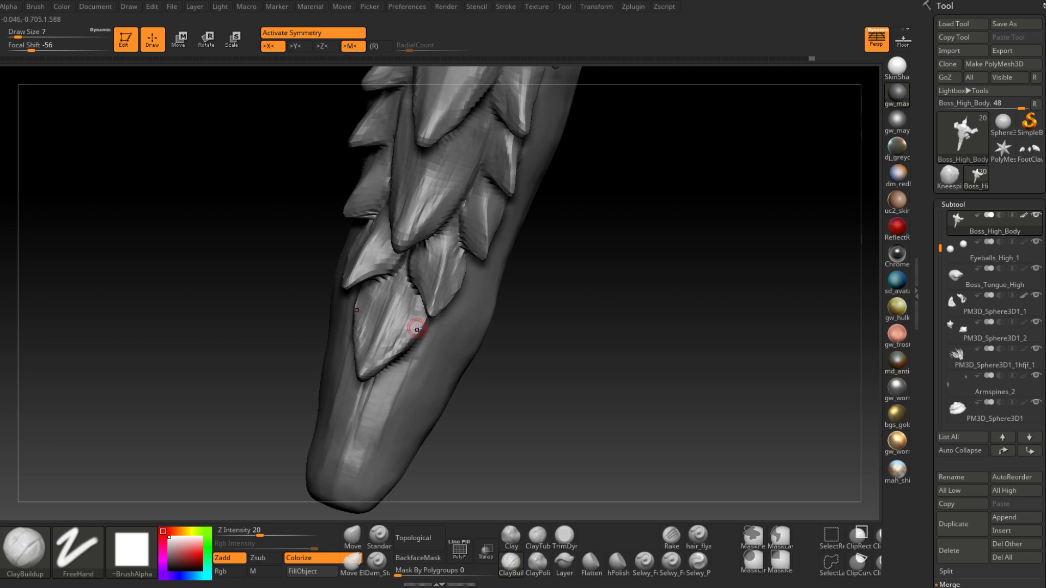
right_click_drag(416, 327, 427, 332)
mouse_move(418, 321)
left_mouse_down()
mouse_move(421, 309)
mouse_move(409, 326)
left_mouse_up()
right_click_drag(408, 326, 400, 327)
left_click_drag(426, 298, 417, 330)
Step: Fill out the lower side of the last central scale with ClayBuildup strokes at draw size 9
key("space")
right_click_drag(418, 354, 408, 358)
left_click_drag(422, 310, 400, 345)
right_click_drag(405, 352, 409, 348)
left_click_drag(413, 325, 399, 346)
mouse_move(397, 347)
right_mouse_down()
mouse_move(448, 353)
mouse_move(467, 372)
mouse_move(410, 358)
mouse_move(436, 337)
right_mouse_up()
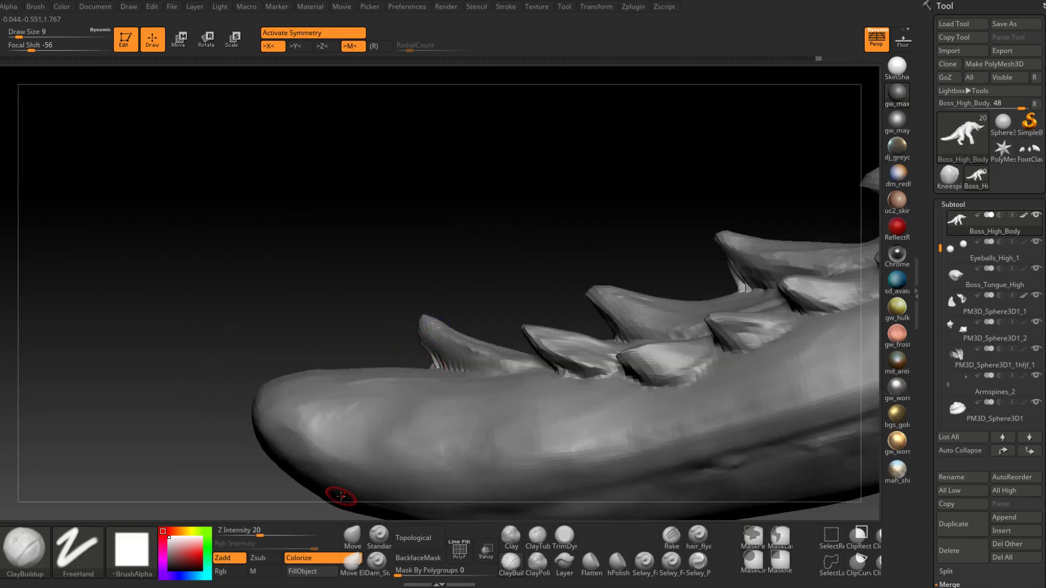
Step: Reshape the raised tip of the last central scale from the side with the Move brush at draw sizes 16 and 27
right_click_drag(341, 496, 322, 433, "alt")
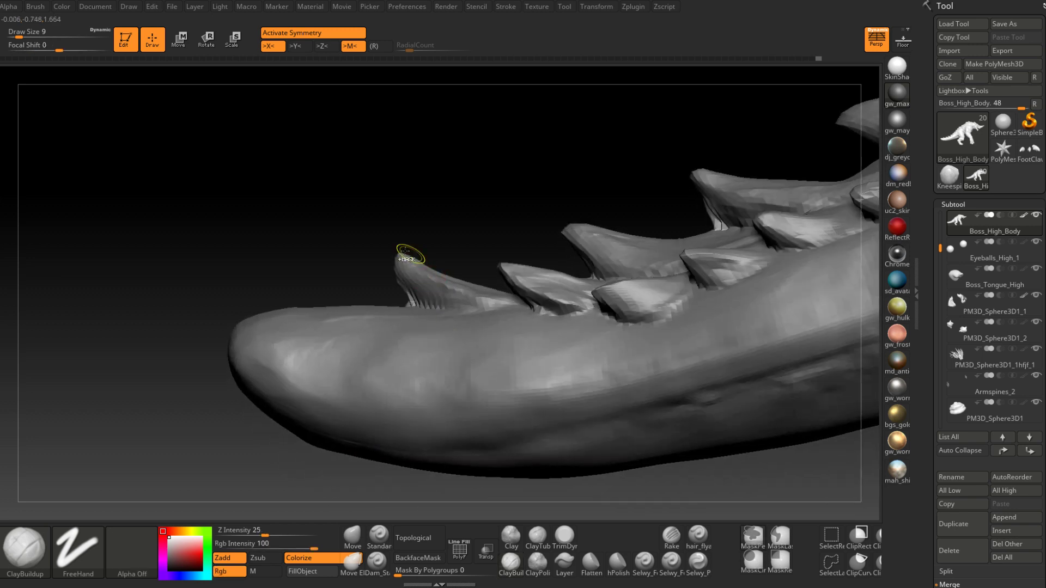
right_click_drag(408, 252, 402, 281, "ctrl")
key("space")
left_click(407, 282)
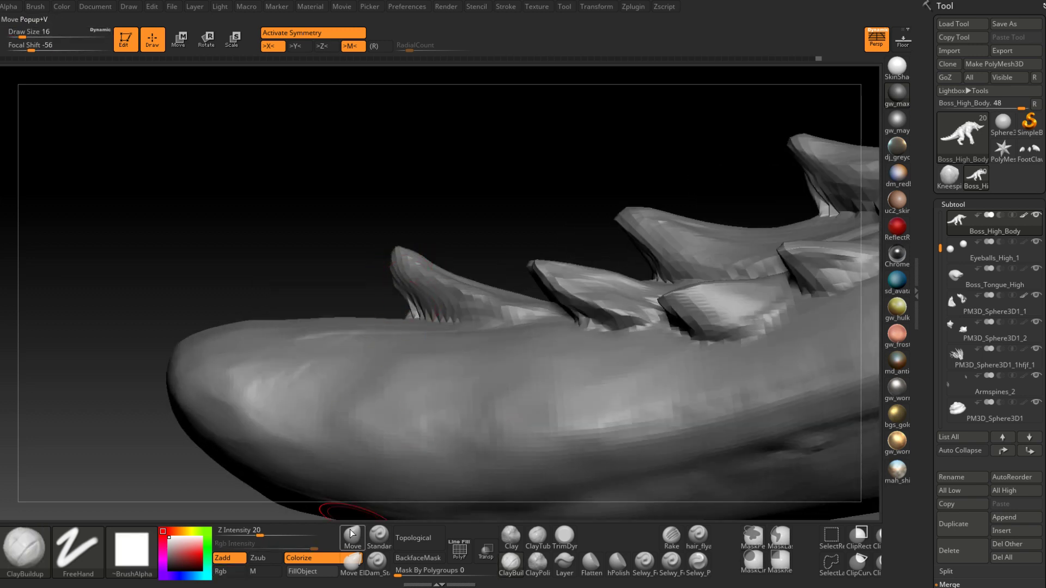
left_click(352, 536)
left_click_drag(394, 286, 407, 284)
key("shift+d")
key("d")
key("space")
left_click(422, 265)
mouse_move(397, 234)
left_mouse_down()
mouse_move(437, 289)
mouse_move(411, 331)
mouse_move(420, 319)
mouse_move(432, 353)
mouse_move(431, 286)
mouse_move(427, 341)
mouse_move(451, 289)
mouse_move(374, 329)
mouse_move(371, 448)
left_mouse_up()
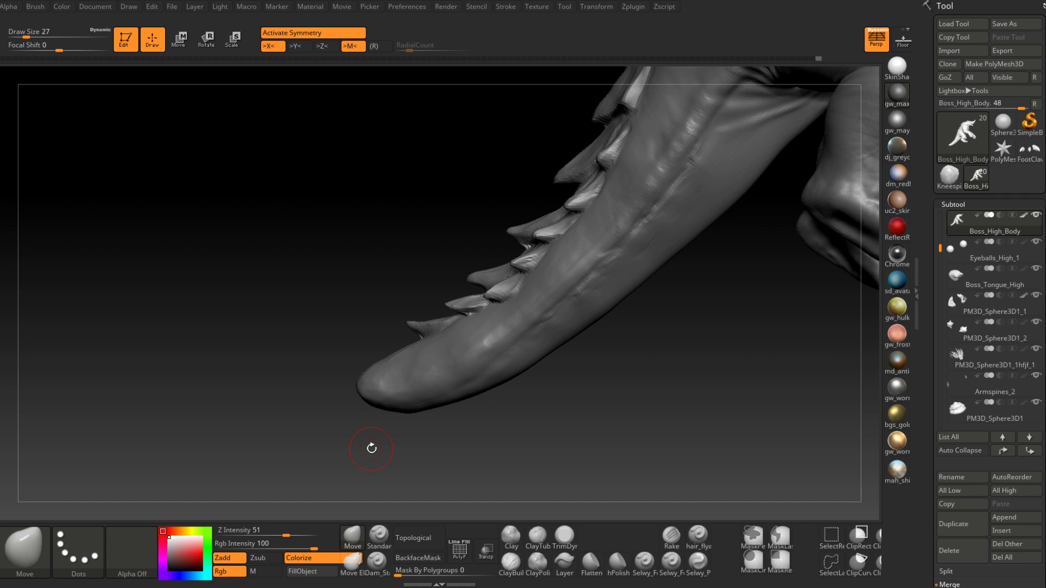
Step: Build up surface ridges on the central scales of the lower tail with ClayBuildup at draw sizes 16 and 11
left_click_drag(371, 448, 553, 307)
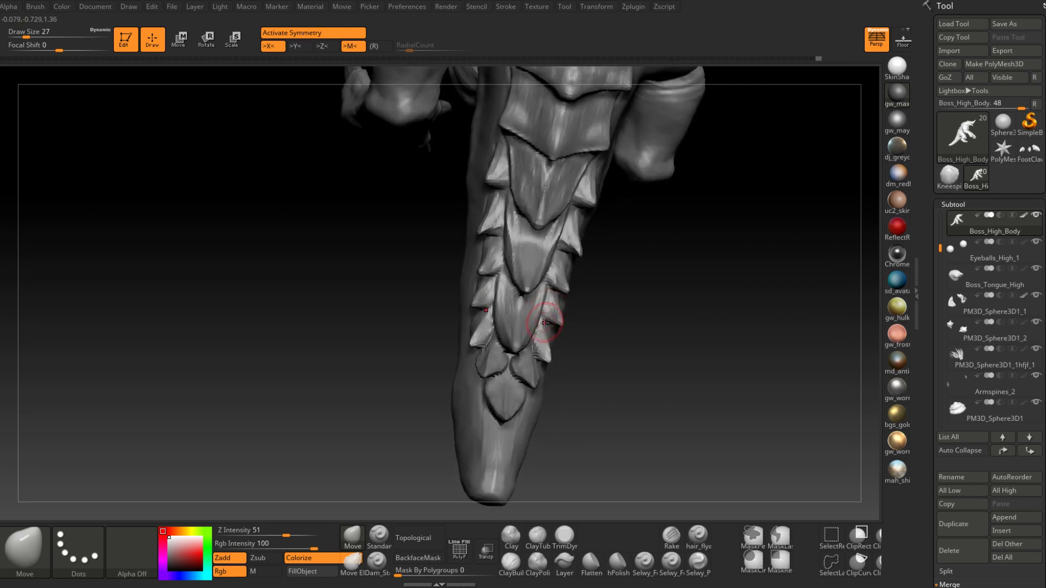
right_click_drag(542, 348, 543, 337)
left_click(511, 561)
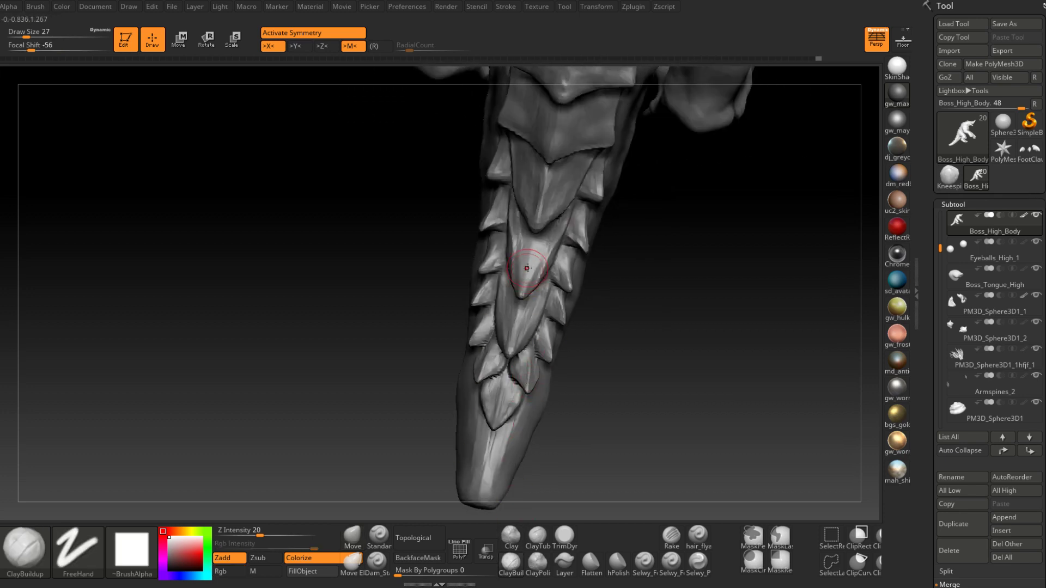
key("space")
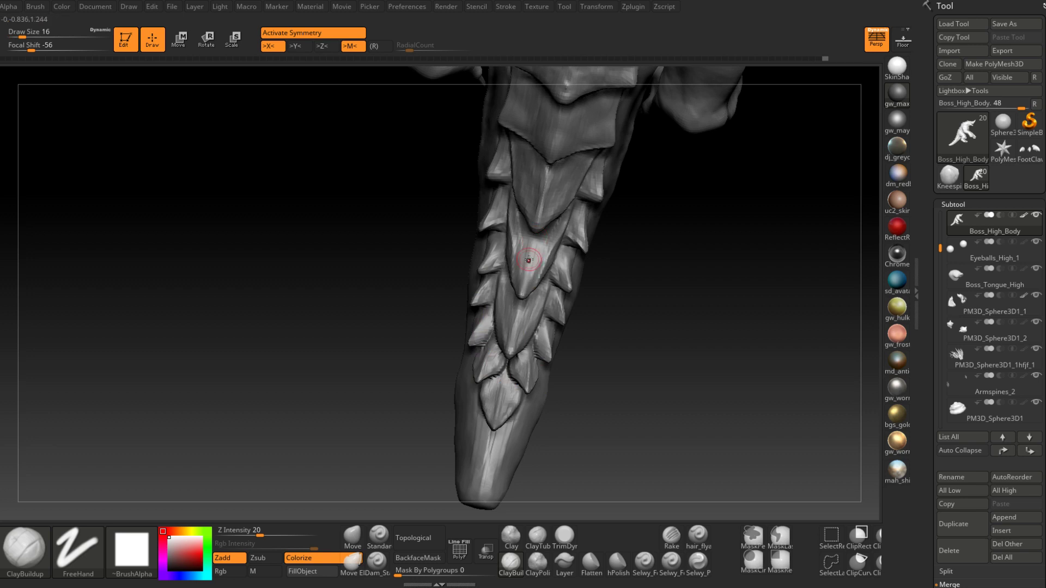
right_click_drag(528, 277, 528, 288)
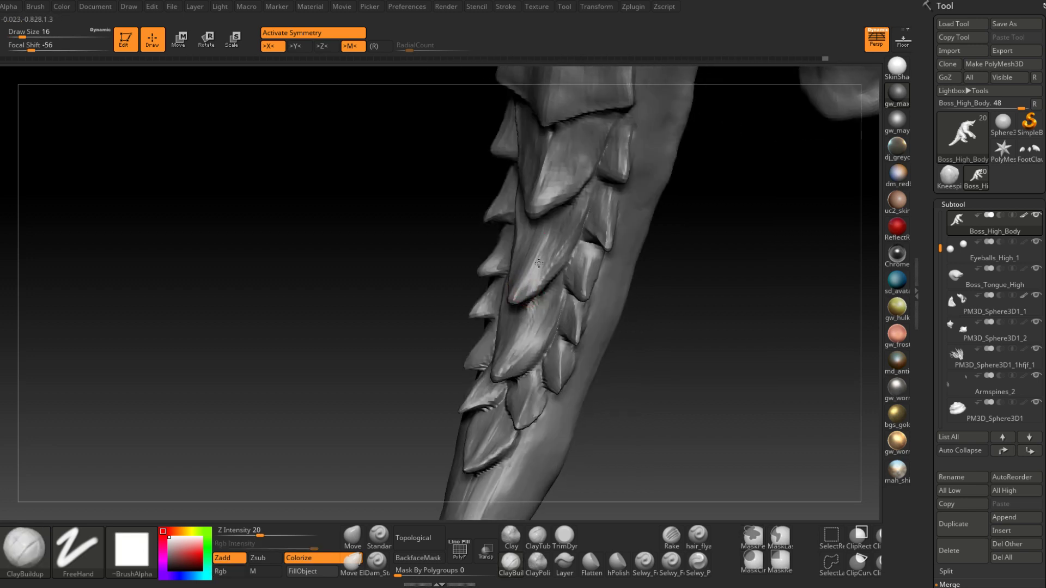
mouse_move(542, 251)
right_mouse_down()
mouse_move(550, 261)
mouse_move(510, 345)
mouse_move(547, 315)
mouse_move(502, 373)
mouse_move(539, 327)
mouse_move(512, 370)
mouse_move(529, 361)
right_mouse_up()
key("space")
left_click_drag(527, 363, 514, 358)
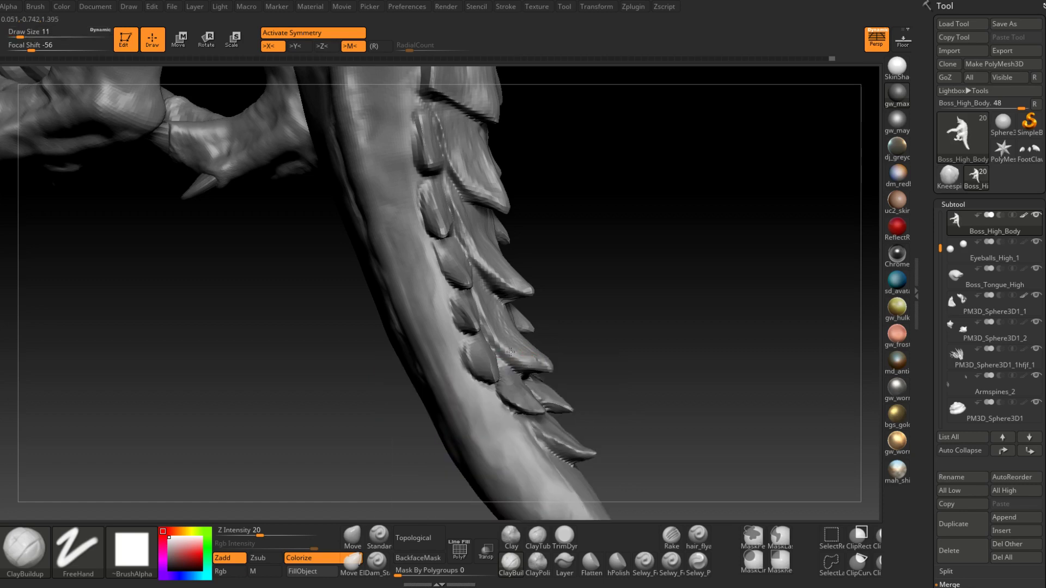
right_click_drag(556, 367, 567, 343)
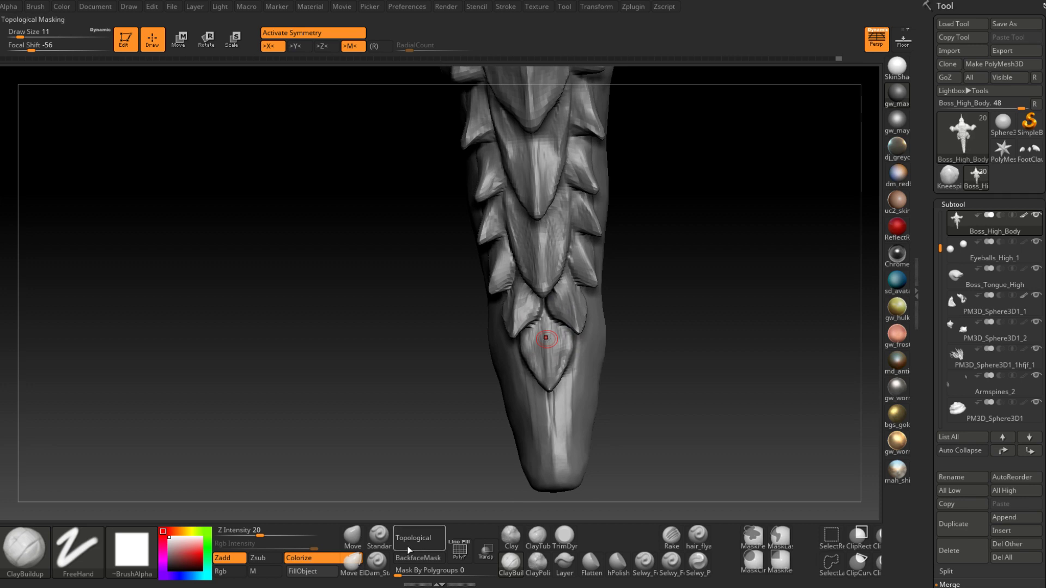
Step: Carve creases along the central scales of the lower tail with the Dam_Standard brush at draw size 11
left_click(377, 563)
right_click_drag(580, 201, 572, 215)
mouse_move(565, 253)
left_mouse_down()
mouse_move(564, 228)
mouse_move(549, 286)
left_mouse_up()
right_click_drag(572, 277, 548, 276)
left_click_drag(548, 275, 566, 235)
mouse_move(549, 289)
right_mouse_down()
mouse_move(571, 291)
mouse_move(522, 359)
right_mouse_up()
mouse_move(510, 304)
right_mouse_down()
mouse_move(494, 243)
mouse_move(522, 237)
mouse_move(490, 363)
right_mouse_up()
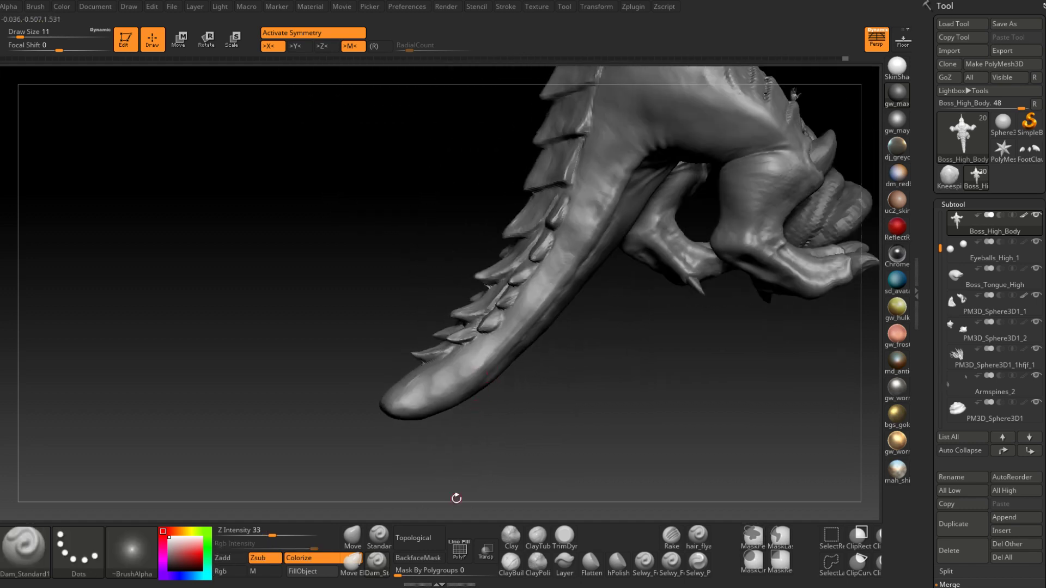
right_click_drag(460, 490, 455, 432)
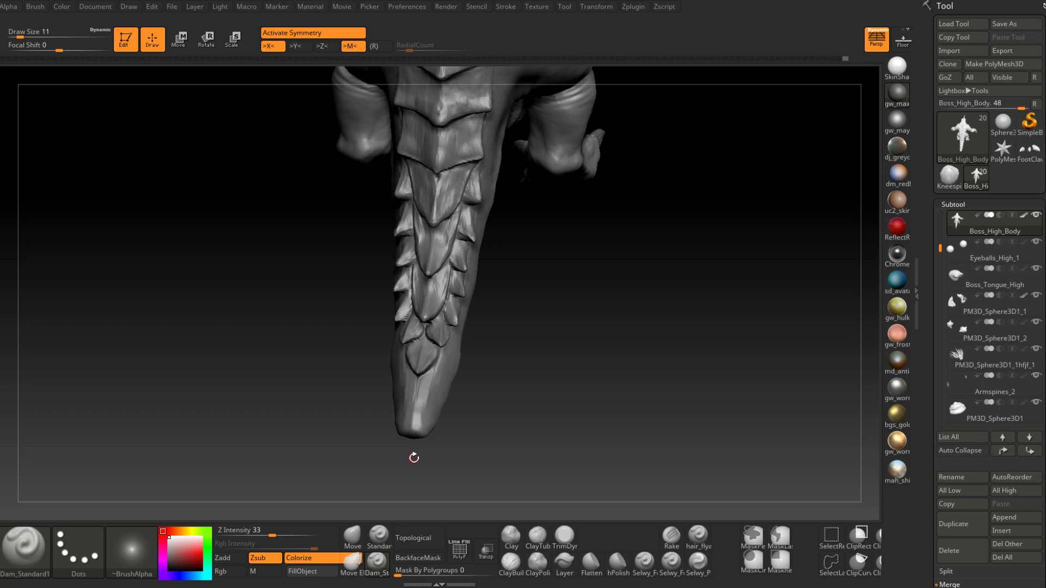
left_click_drag(517, 354, 455, 367)
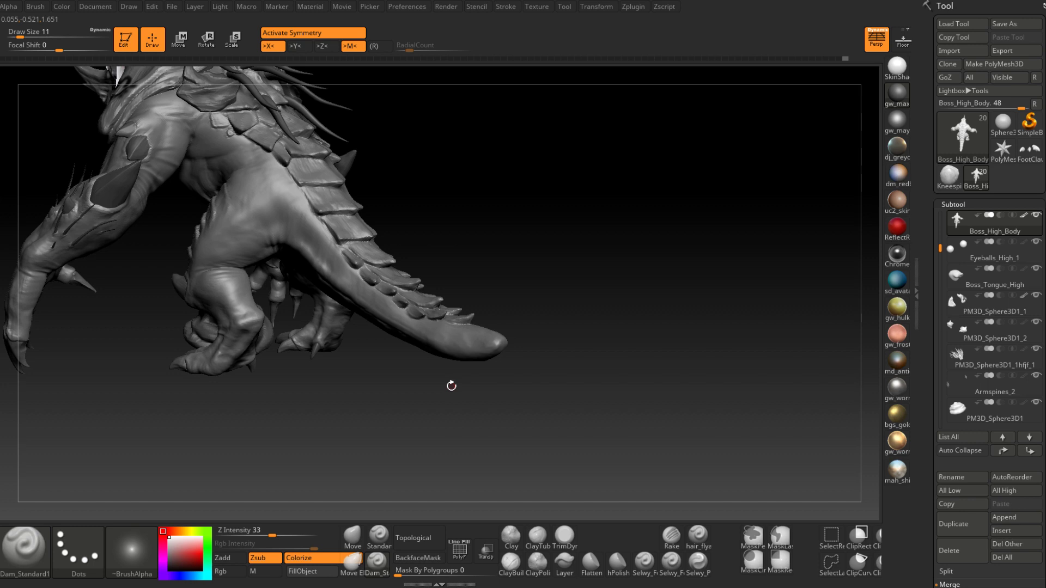
left_click_drag(451, 385, 494, 423)
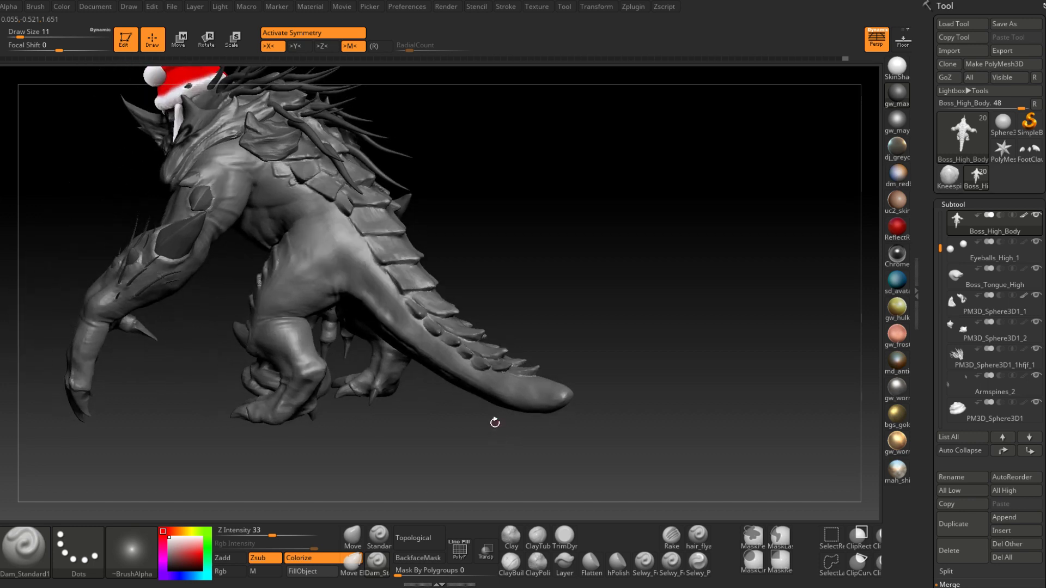
mouse_move(1003, 149)
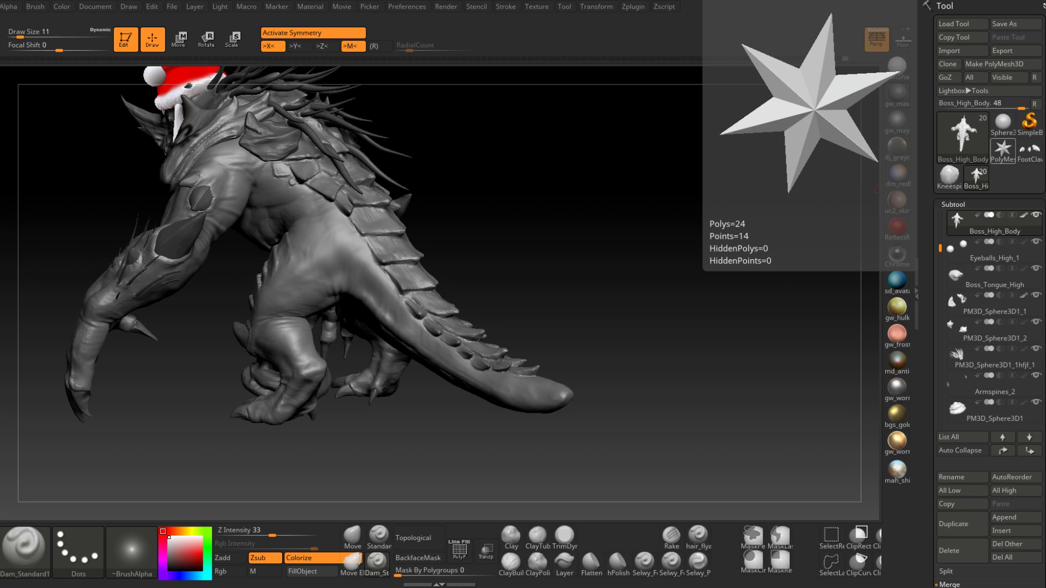
Step: Mask a patch on the side of the tail beside the last scales and invert the mask
left_click_drag(627, 325, 565, 290)
right_click_drag(565, 290, 480, 297)
right_click_drag(566, 327, 503, 294, "ctrl")
key("space")
mouse_move(501, 288)
left_mouse_down("ctrl")
mouse_move(486, 292)
mouse_move(498, 298)
mouse_move(511, 282)
left_mouse_up("ctrl")
mouse_move(523, 349)
left_mouse_down()
mouse_move(558, 339)
mouse_move(560, 322)
mouse_move(562, 336)
left_mouse_up()
key("ctrl")
Step: Pull the unmasked side patches outward into a pair of large spikes near the tail tip with the Move brush
key("b")
key("m")
key("v")
mouse_move(502, 303)
left_mouse_down()
mouse_move(538, 301)
mouse_move(514, 304)
mouse_move(546, 310)
mouse_move(524, 305)
mouse_move(578, 286)
left_mouse_up()
key("space")
key("space")
key("space")
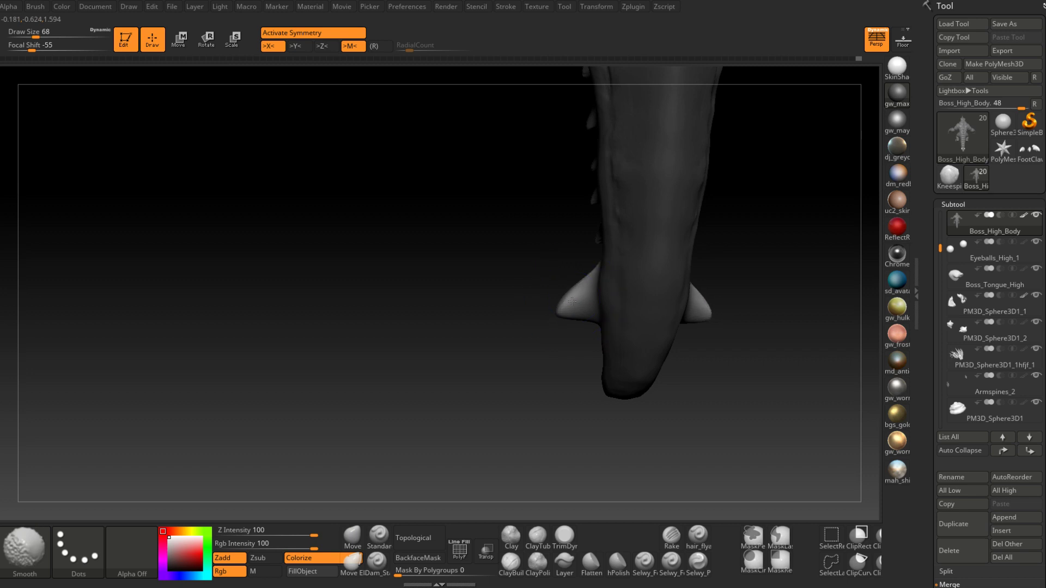
mouse_move(615, 306)
left_mouse_down()
mouse_move(554, 320)
mouse_move(578, 314)
mouse_move(541, 302)
left_mouse_up()
key("space")
mouse_move(599, 333)
left_mouse_down()
mouse_move(524, 284)
mouse_move(520, 327)
left_mouse_up()
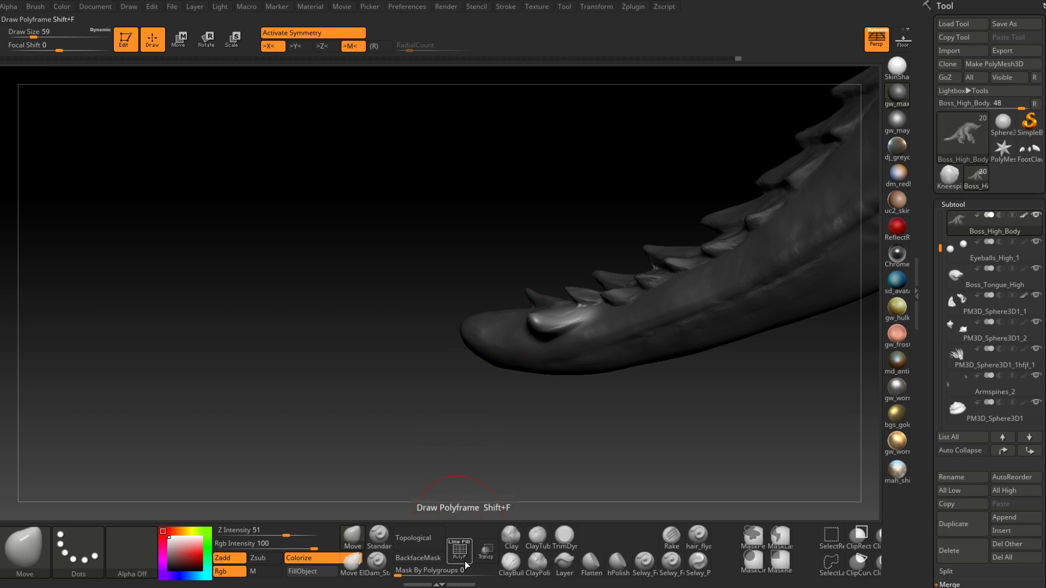
Step: Curve the two large side spikes toward the tail tip with the Move brush at draw sizes 39 and 29
mouse_move(547, 321)
right_mouse_down()
mouse_move(594, 323)
mouse_move(579, 362)
right_mouse_up()
key("space")
left_click_drag(578, 321, 585, 320)
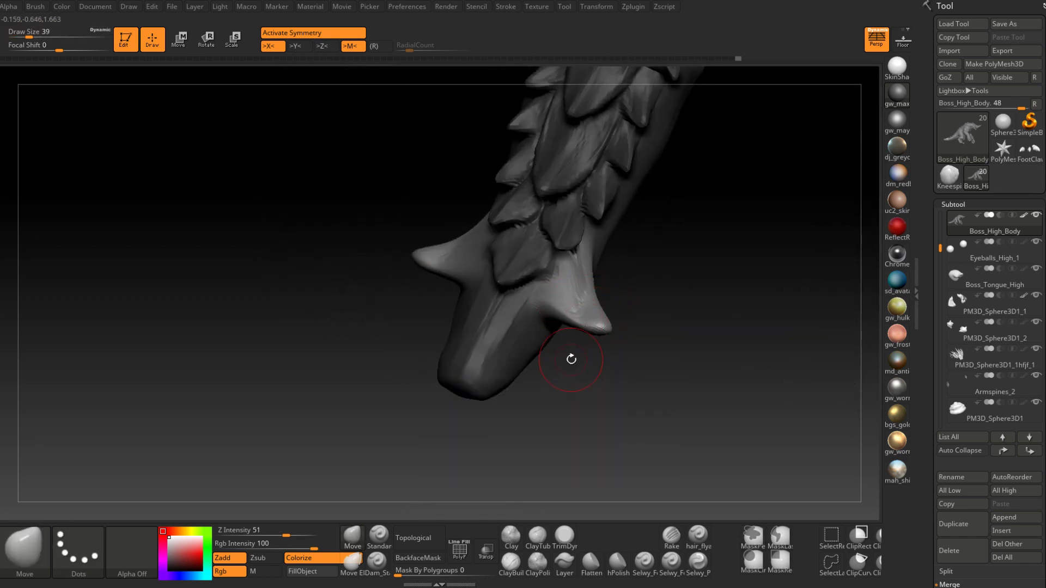
right_click_drag(584, 312, 593, 307)
key("space")
left_click_drag(593, 306, 590, 306)
right_click_drag(590, 305, 609, 311)
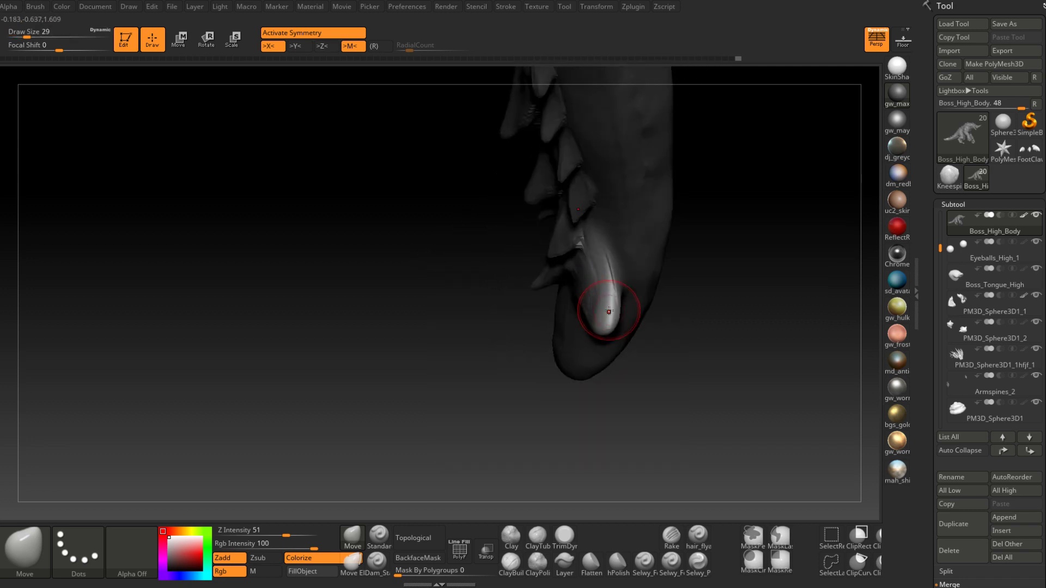
Step: Taper and bend the tips of the large side spikes with the Move brush and smooth their surface
key("space")
left_click_drag(608, 329, 613, 330)
mouse_move(605, 333)
right_mouse_down()
mouse_move(584, 338)
mouse_move(587, 320)
right_mouse_up()
key("space")
left_click_drag(588, 319, 595, 318)
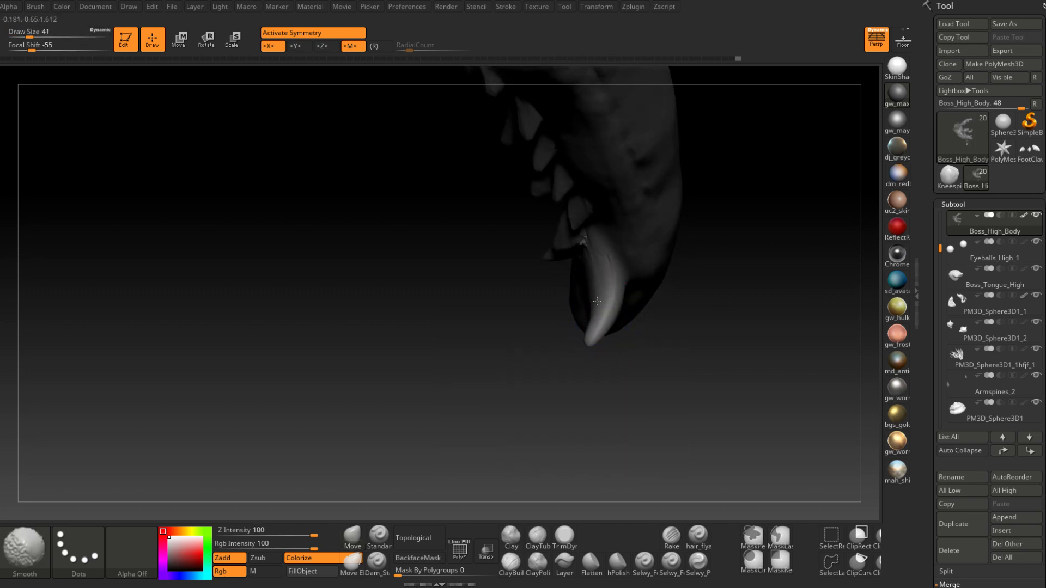
mouse_move(611, 298)
right_mouse_down()
mouse_move(564, 324)
mouse_move(593, 327)
mouse_move(572, 308)
right_mouse_up()
key("space")
mouse_move(573, 303)
left_mouse_down()
mouse_move(591, 325)
mouse_move(570, 319)
left_mouse_up()
right_click_drag(590, 315, 609, 319)
left_click_drag(610, 296, 597, 298)
Step: Clear the mask and add clay to the large side spikes with ClayBuildup at draw size 22
mouse_move(590, 321)
right_mouse_down()
mouse_move(595, 295)
mouse_move(568, 297)
mouse_move(591, 304)
mouse_move(561, 241)
mouse_move(572, 233)
mouse_move(565, 342)
mouse_move(579, 313)
mouse_move(602, 301)
mouse_move(544, 479)
mouse_move(564, 261)
right_mouse_up()
key("[")
key("ctrl")
key("space")
left_click_drag(564, 261, 574, 272)
right_click_drag(574, 272, 579, 265)
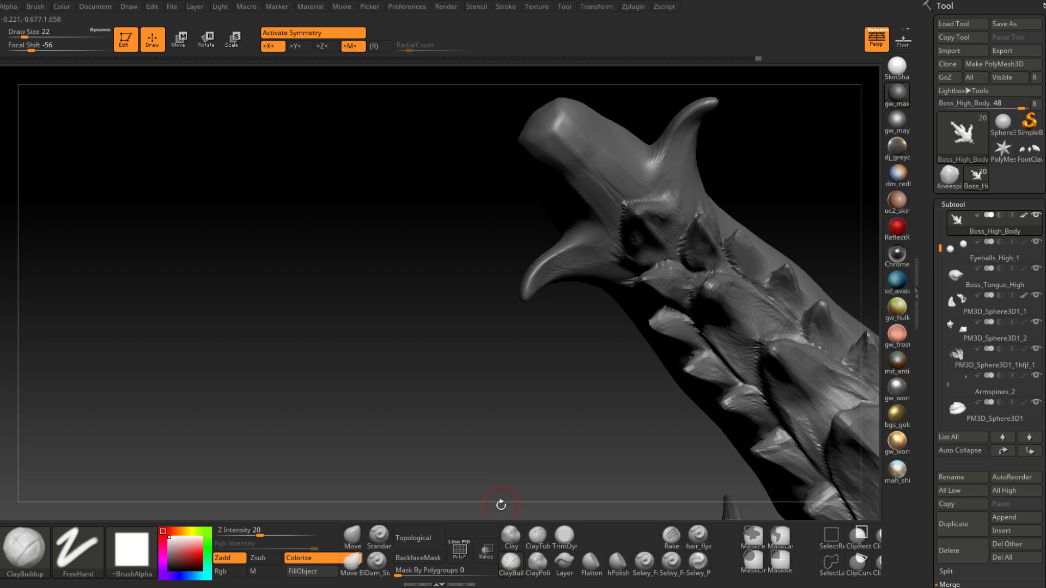
Step: Sculpt lengthwise striations along the large side spikes and into their bases with ClayBuildup at draw size 16
mouse_move(613, 248)
right_mouse_down()
mouse_move(726, 186)
mouse_move(596, 233)
mouse_move(574, 213)
mouse_move(589, 212)
mouse_move(577, 176)
right_mouse_up()
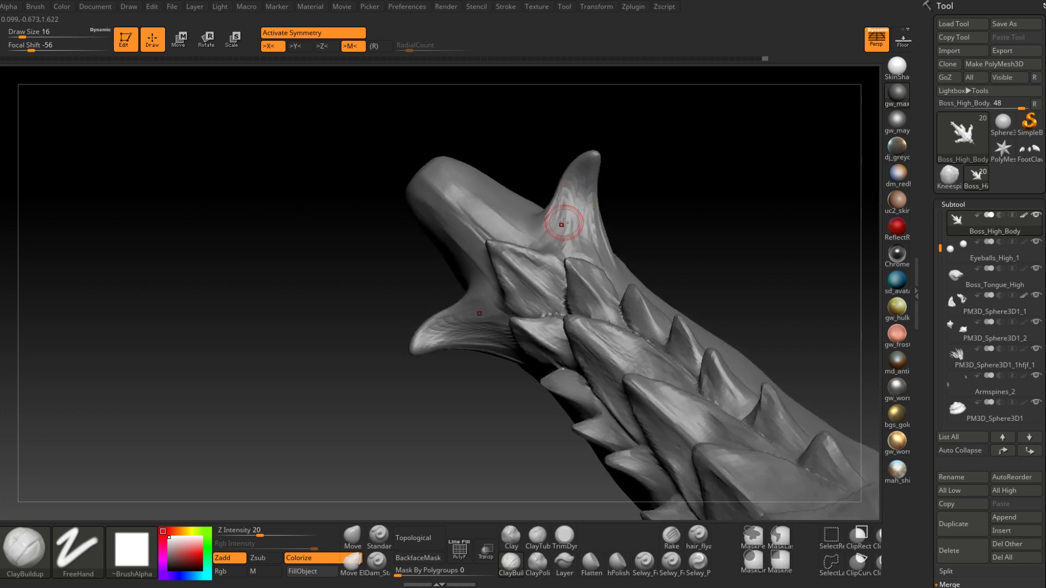
right_click_drag(553, 215, 571, 183)
mouse_move(558, 223)
right_mouse_down()
mouse_move(565, 241)
mouse_move(568, 176)
mouse_move(591, 215)
mouse_move(567, 204)
mouse_move(602, 192)
mouse_move(515, 279)
right_mouse_up()
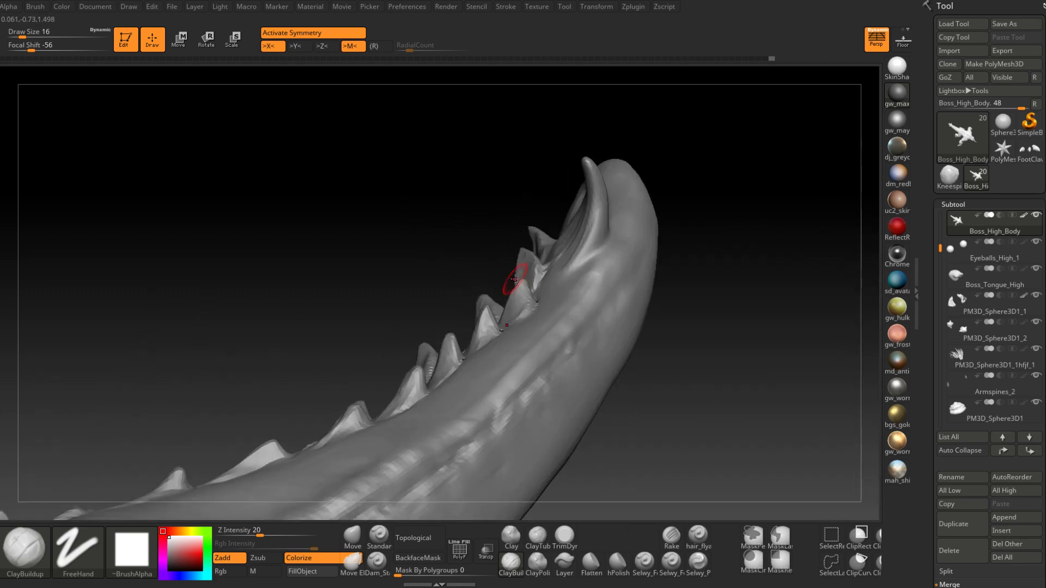
right_click_drag(607, 133, 567, 279)
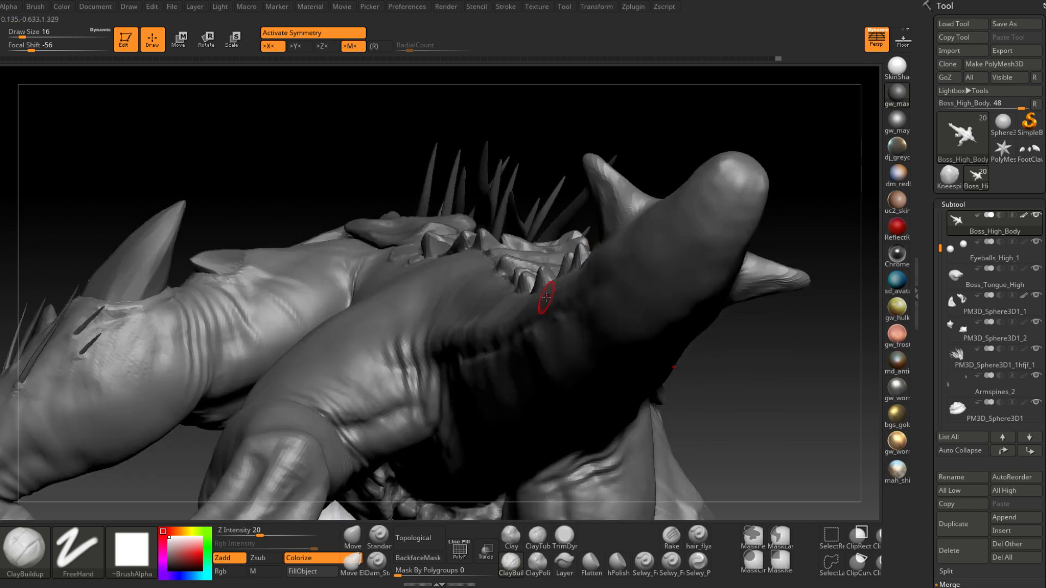
mouse_move(746, 297)
right_mouse_down()
mouse_move(782, 292)
mouse_move(685, 274)
mouse_move(695, 282)
mouse_move(635, 322)
mouse_move(499, 286)
mouse_move(501, 233)
mouse_move(512, 247)
mouse_move(504, 237)
right_mouse_up()
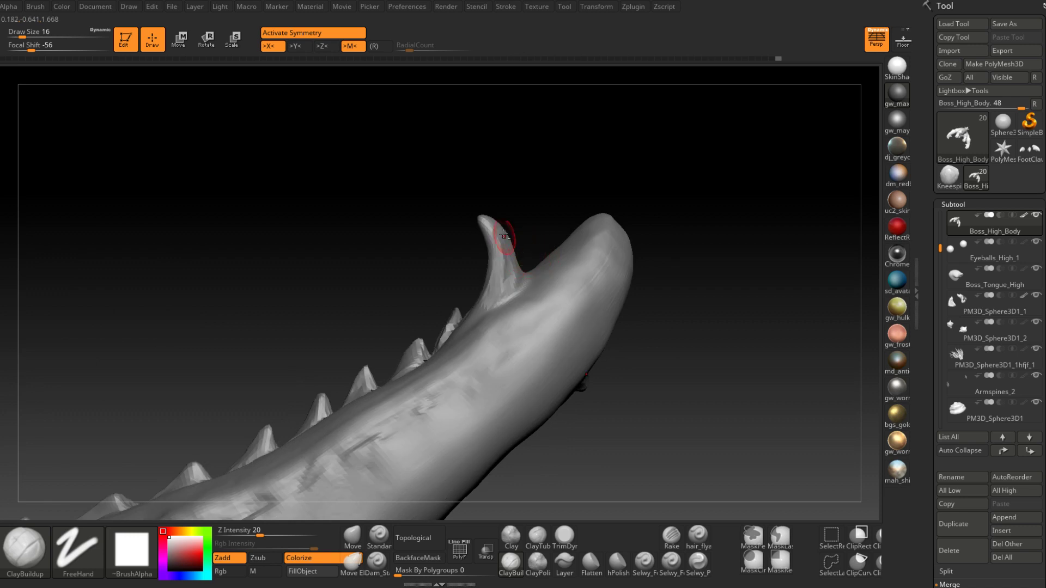
Step: Adjust the curve and thickness of the large side spikes with the Move brush at draw size 37
mouse_move(506, 290)
right_mouse_down()
mouse_move(496, 272)
mouse_move(485, 305)
mouse_move(493, 248)
mouse_move(533, 227)
mouse_move(497, 242)
mouse_move(498, 280)
mouse_move(493, 267)
mouse_move(488, 275)
mouse_move(536, 273)
mouse_move(506, 269)
right_mouse_up()
left_click(352, 537)
key("space")
left_click_drag(504, 268, 511, 268)
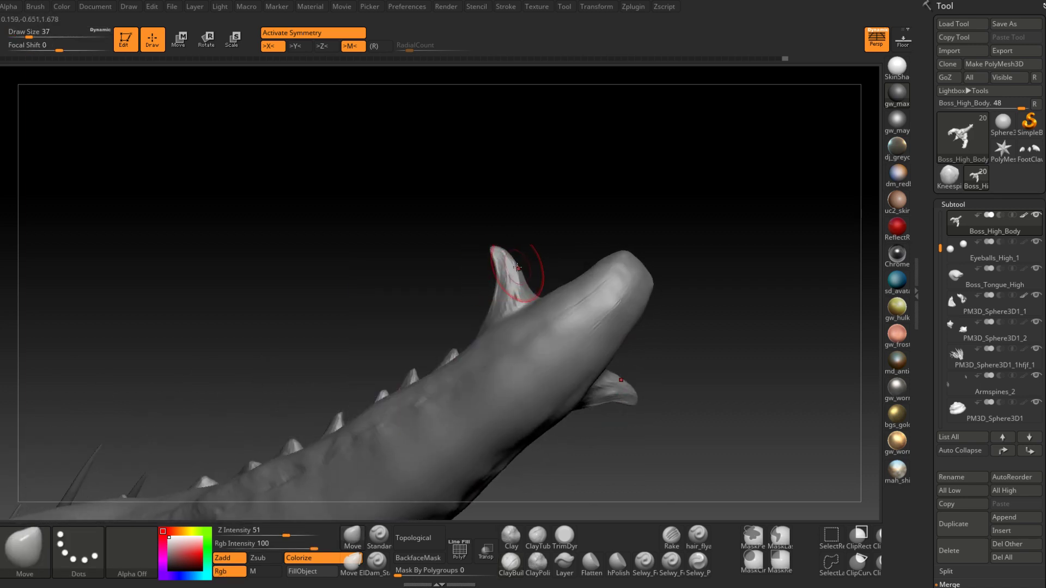
key("shift+d")
key("ctrl")
key("d")
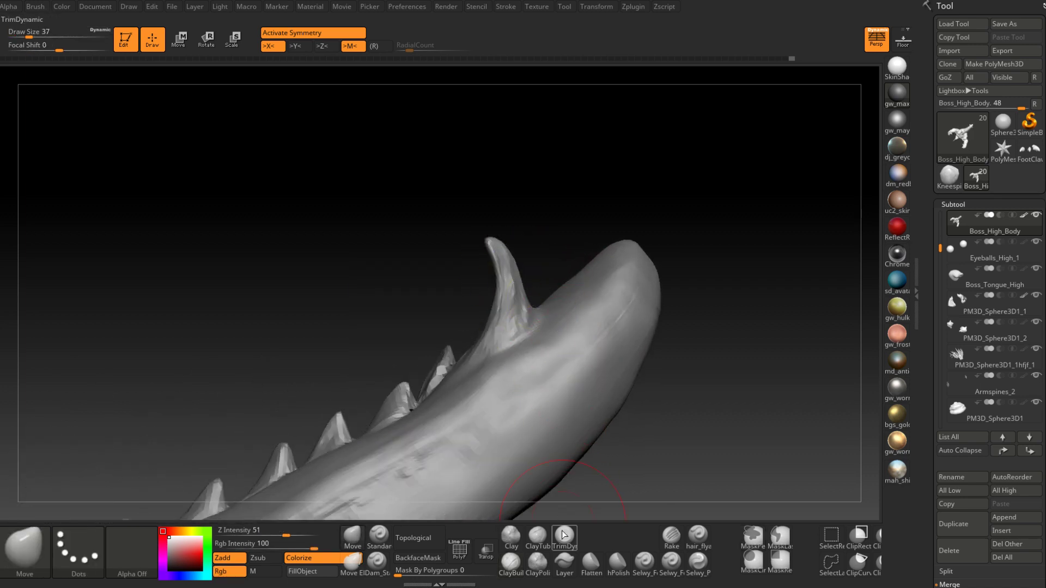
Step: Sharpen the tips and detail the shafts of the large side spikes with ClayBuildup at draw size 13
left_click(510, 561)
mouse_move(520, 269)
right_mouse_down()
mouse_move(479, 254)
mouse_move(457, 268)
right_mouse_up()
key("space")
left_click_drag(456, 268, 454, 268)
mouse_move(456, 261)
right_mouse_down()
mouse_move(490, 292)
mouse_move(448, 265)
mouse_move(455, 249)
mouse_move(467, 261)
mouse_move(444, 268)
mouse_move(439, 244)
mouse_move(429, 260)
mouse_move(439, 247)
right_mouse_up()
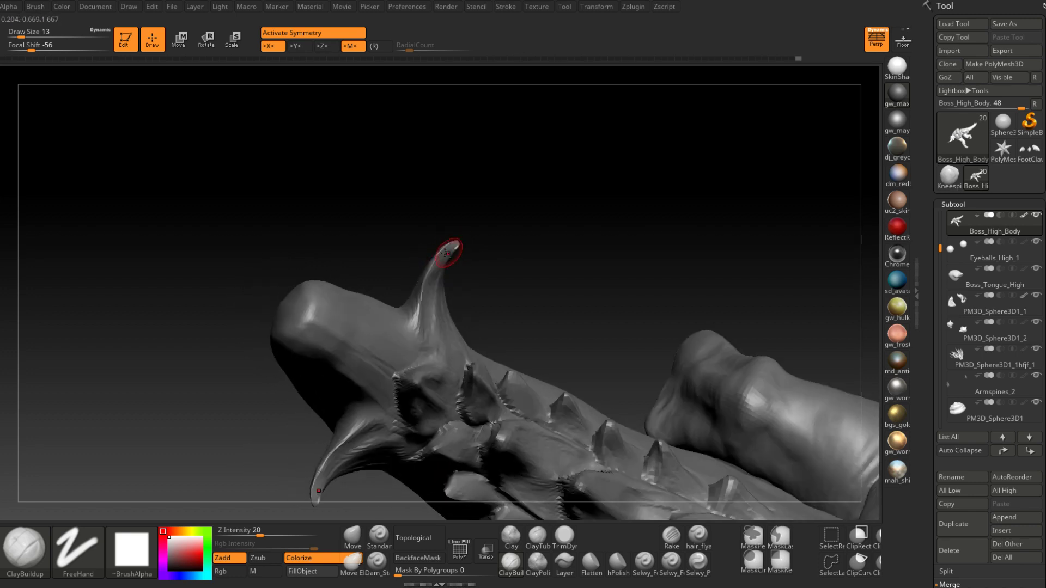
right_click_drag(419, 299, 424, 287)
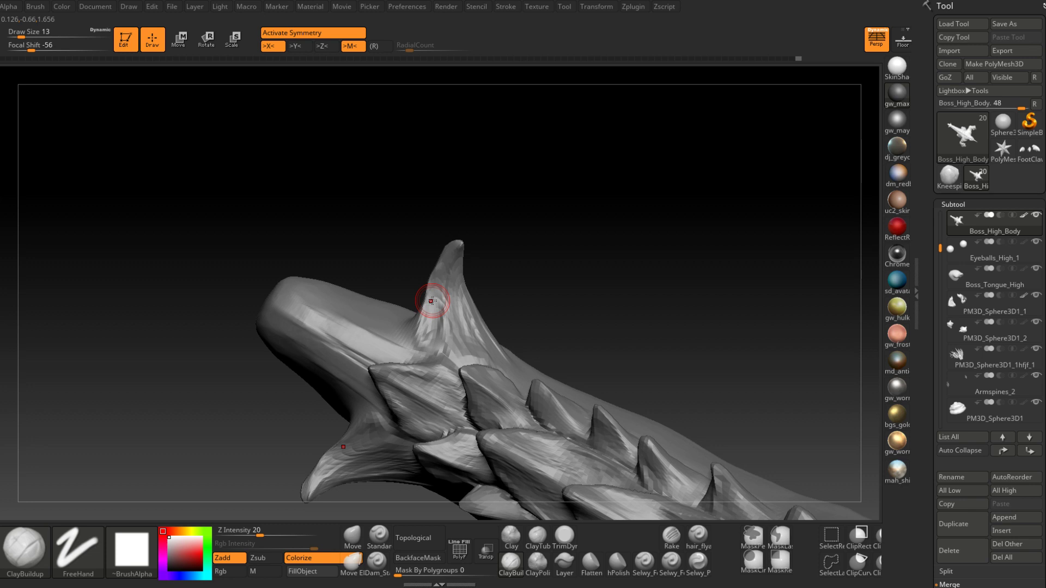
Step: Lower the body's subdivision level and reshape the large side spikes at the tail tip with the Move brush
key("shift+d")
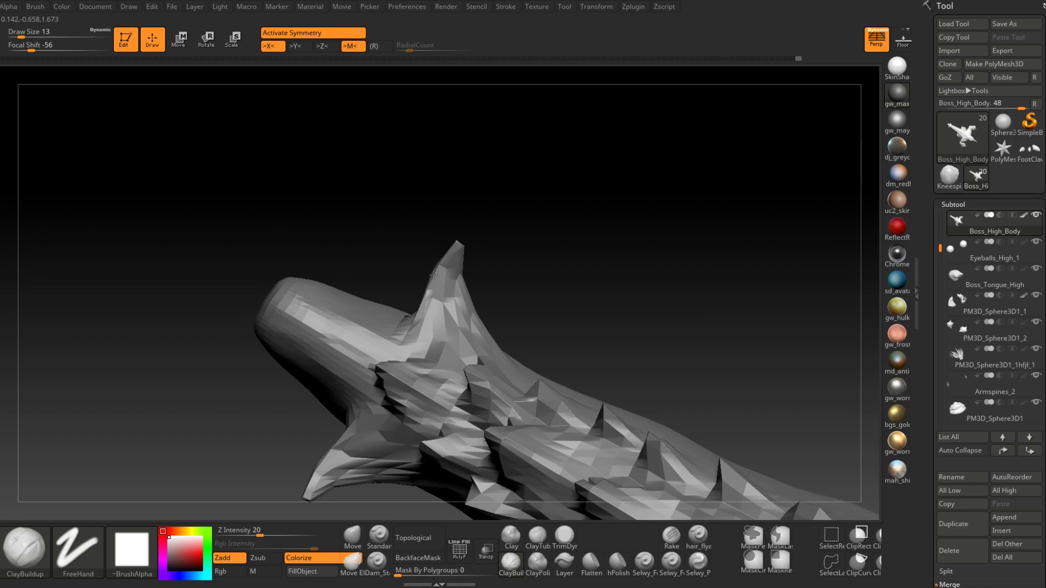
mouse_move(460, 253)
right_mouse_down()
mouse_move(462, 287)
mouse_move(521, 338)
mouse_move(491, 324)
mouse_move(506, 262)
mouse_move(476, 295)
right_mouse_up()
left_click(352, 537)
key("space")
mouse_move(477, 278)
left_mouse_down()
mouse_move(493, 275)
mouse_move(470, 272)
mouse_move(478, 273)
left_mouse_up()
mouse_move(478, 275)
right_mouse_down()
mouse_move(457, 289)
mouse_move(473, 281)
right_mouse_up()
key("space")
left_click_drag(486, 266, 480, 266)
mouse_move(488, 256)
right_mouse_down()
mouse_move(492, 247)
mouse_move(479, 292)
right_mouse_up()
key("space")
left_click_drag(475, 289, 483, 289)
right_click_drag(483, 288, 479, 308)
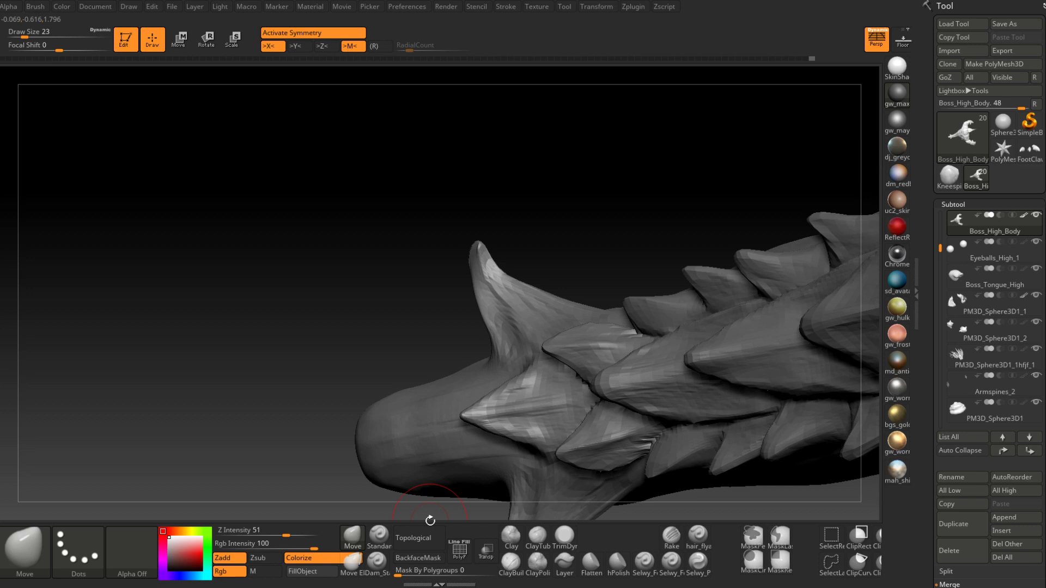
Step: Carve creases around the bases of the large side spikes with Dam_Standard at draw sizes 14 and 11
left_click(376, 561)
left_click_drag(425, 506, 514, 364)
key("space")
left_click_drag(436, 457, 457, 430)
right_click_drag(487, 375, 470, 424)
key("space")
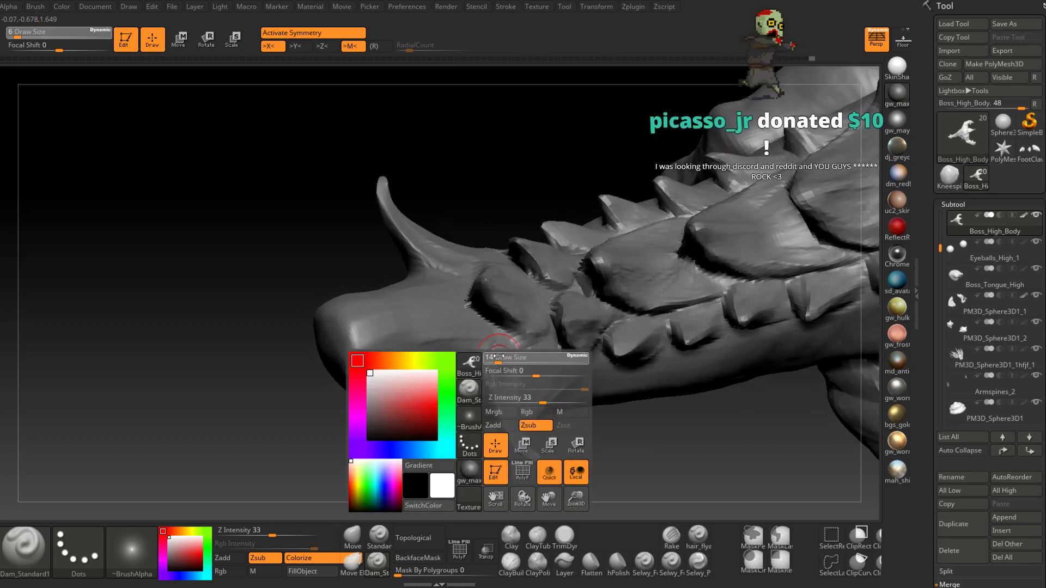
left_click_drag(493, 360, 498, 359)
mouse_move(475, 385)
right_mouse_down()
mouse_move(452, 359)
mouse_move(479, 403)
mouse_move(588, 403)
mouse_move(548, 439)
right_mouse_up()
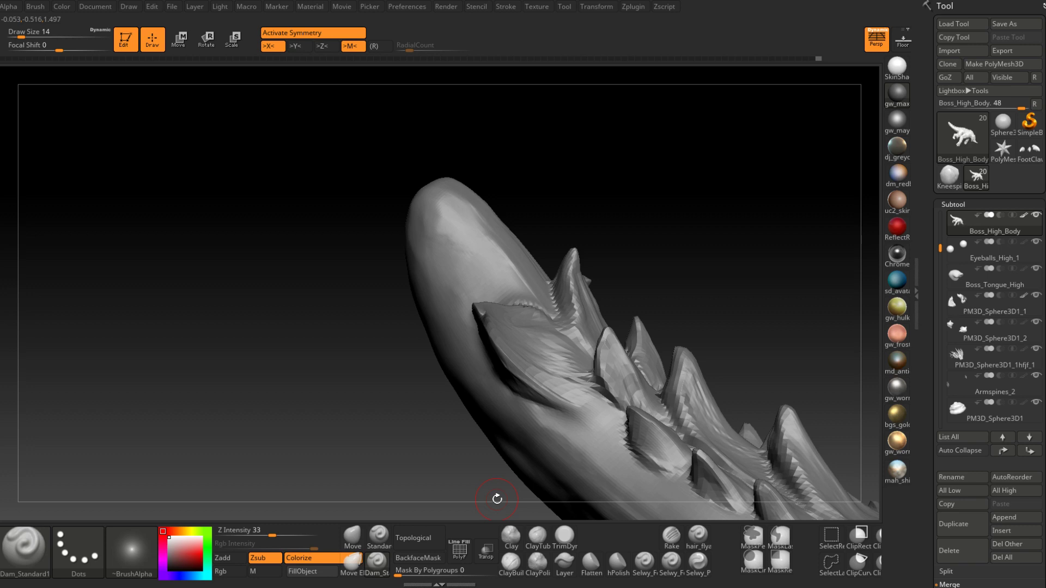
right_click_drag(497, 499, 592, 349)
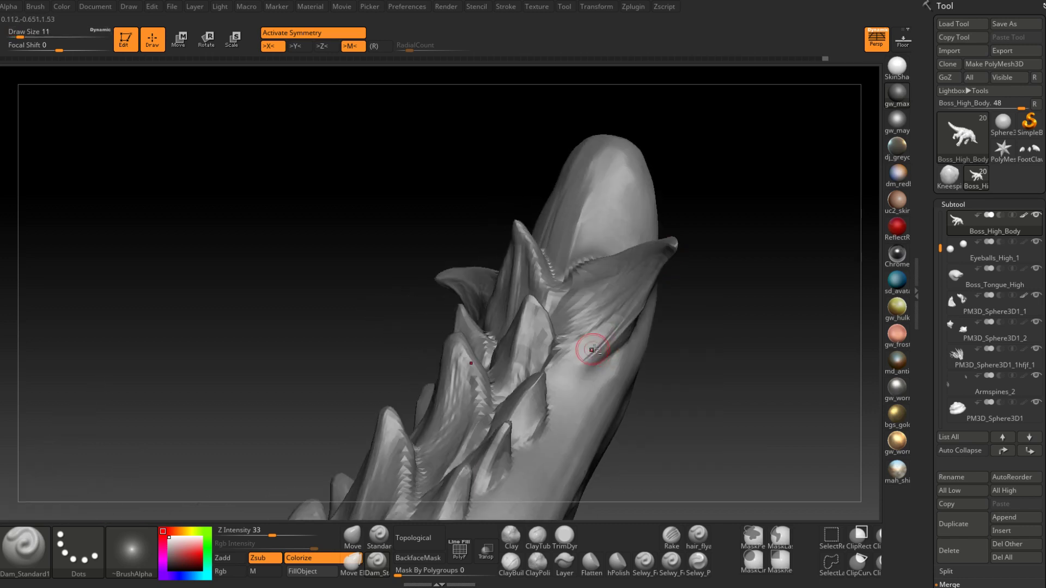
right_click_drag(654, 275, 635, 299)
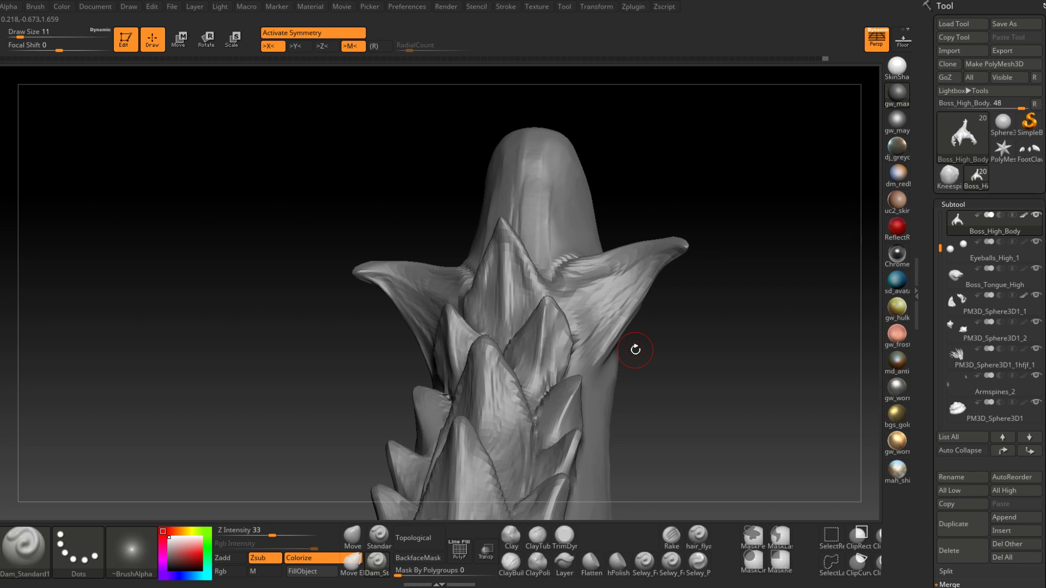
Step: Carve lengthwise grooves along the large side spikes with Dam_Standard at draw size 11 and lightly smooth them
mouse_move(635, 350)
left_mouse_down()
mouse_move(630, 292)
mouse_move(630, 303)
mouse_move(663, 299)
mouse_move(650, 306)
mouse_move(670, 305)
mouse_move(689, 348)
mouse_move(614, 300)
mouse_move(607, 322)
mouse_move(603, 309)
mouse_move(611, 333)
mouse_move(575, 332)
left_mouse_up()
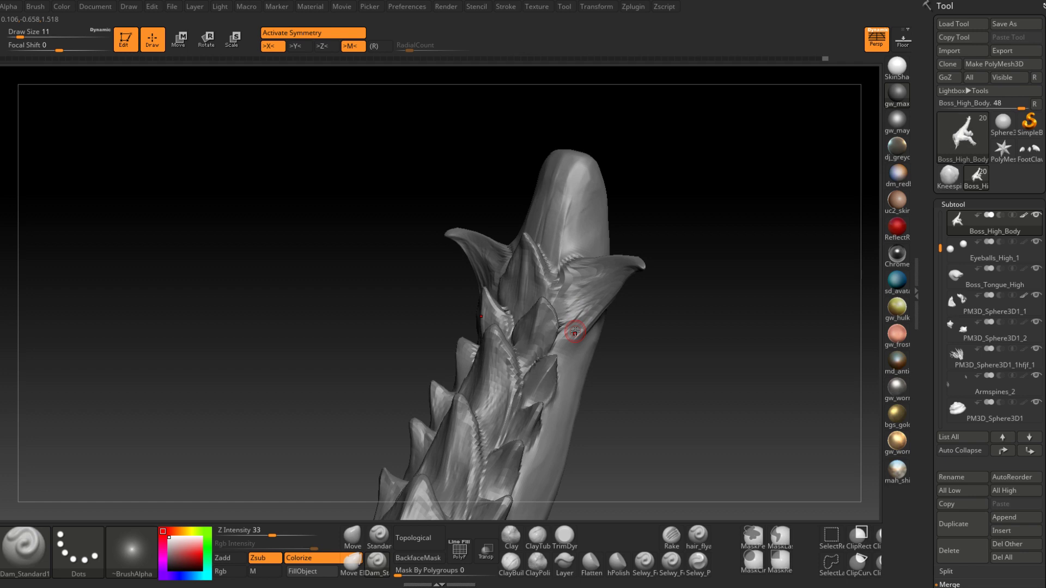
left_click_drag(575, 331, 583, 282)
left_click_drag(582, 280, 599, 274)
left_click_drag(662, 277, 646, 276)
mouse_move(566, 288)
left_mouse_down()
mouse_move(607, 267)
mouse_move(697, 272)
left_mouse_up()
left_click_drag(592, 274, 613, 268)
left_click_drag(675, 275, 653, 276)
left_click_drag(569, 294, 607, 271)
left_click_drag(656, 272, 676, 273)
left_click_drag(609, 273, 550, 347)
left_click_drag(648, 308, 543, 330)
left_click_drag(616, 327, 648, 311)
left_click_drag(556, 270, 613, 252)
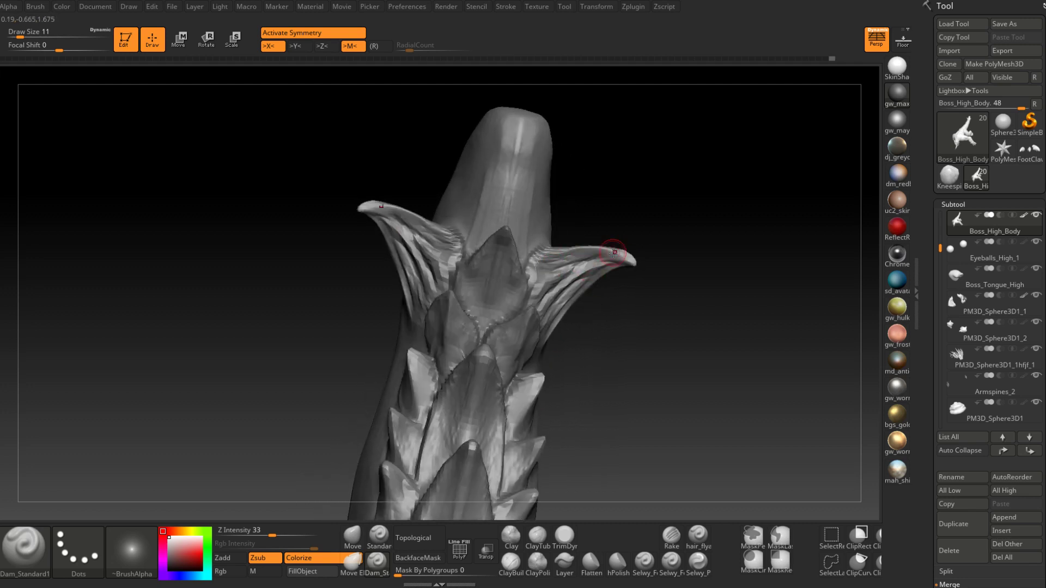
mouse_move(550, 265)
left_mouse_down()
mouse_move(623, 255)
mouse_move(617, 274)
mouse_move(562, 261)
left_mouse_up()
right_click_drag(562, 260, 598, 275)
left_click_drag(585, 267, 591, 275, "shift")
mouse_move(590, 276)
right_mouse_down()
mouse_move(610, 289)
mouse_move(621, 272)
right_mouse_up()
left_click_drag(624, 265, 606, 331)
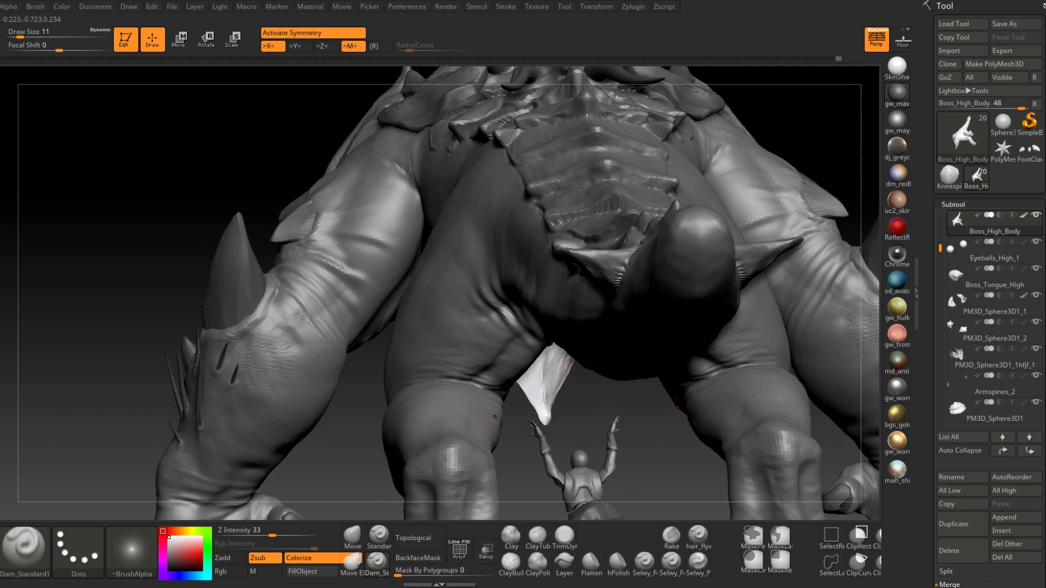
Step: Flatten the edges and tips of the large side spikes with TrimDynamic at draw size 23
key("b")
key("t")
key("d")
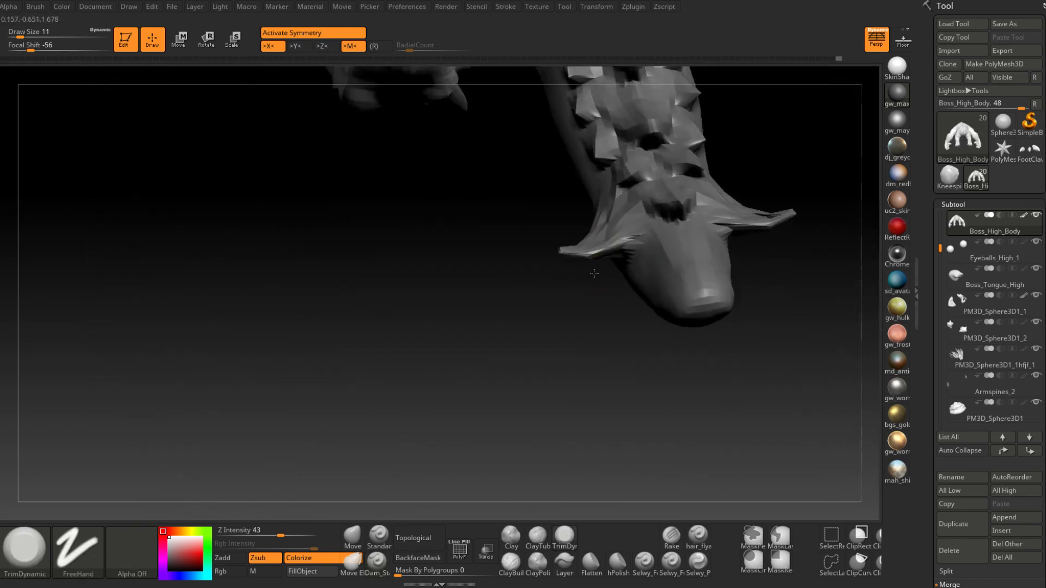
key("shift")
mouse_move(563, 254)
right_mouse_down()
mouse_move(583, 299)
mouse_move(577, 250)
mouse_move(582, 273)
right_mouse_up()
key("space")
left_click_drag(596, 250, 562, 253)
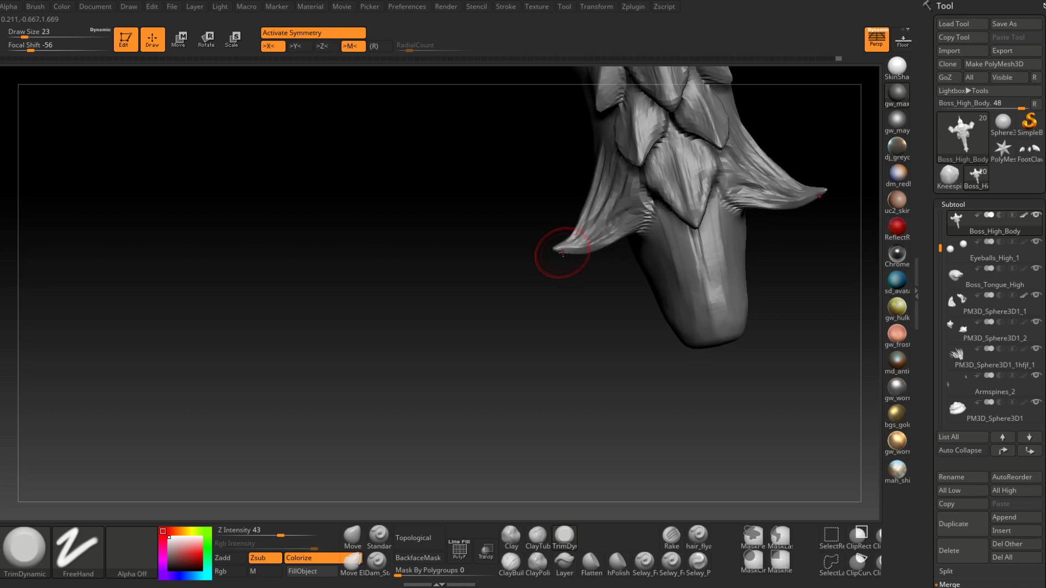
right_click_drag(552, 250, 572, 239)
left_click_drag(594, 249, 564, 247)
Step: Trim the undersides of the large side spikes with TrimDynamic at draw size 13
mouse_move(566, 249)
right_mouse_down()
mouse_move(581, 260)
mouse_move(598, 199)
mouse_move(626, 192)
mouse_move(550, 248)
mouse_move(595, 301)
mouse_move(623, 282)
mouse_move(571, 345)
mouse_move(561, 256)
right_mouse_up()
key("space")
left_click_drag(563, 256, 555, 256)
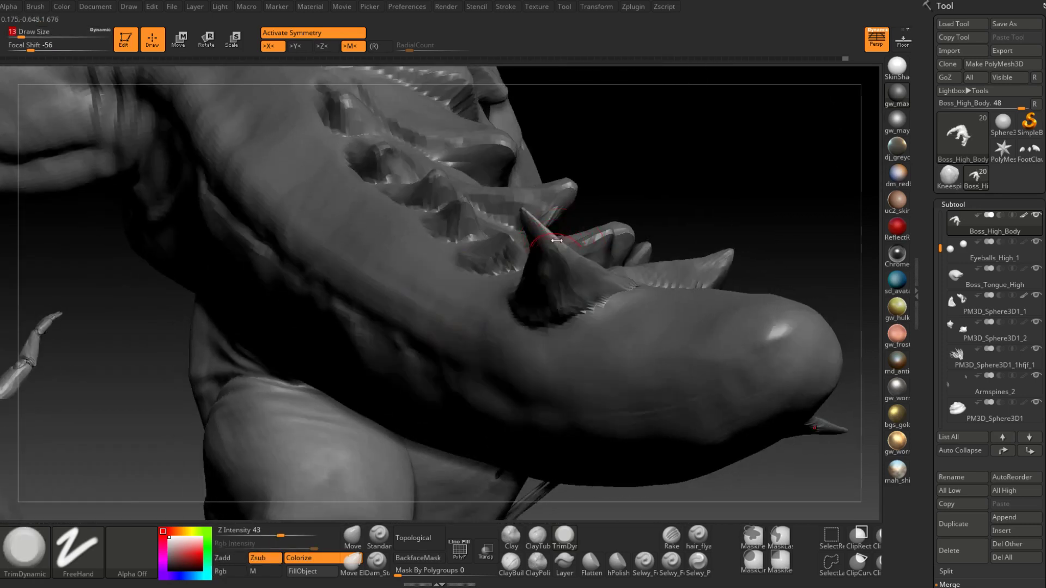
mouse_move(553, 234)
right_mouse_down()
mouse_move(557, 245)
mouse_move(541, 227)
right_mouse_up()
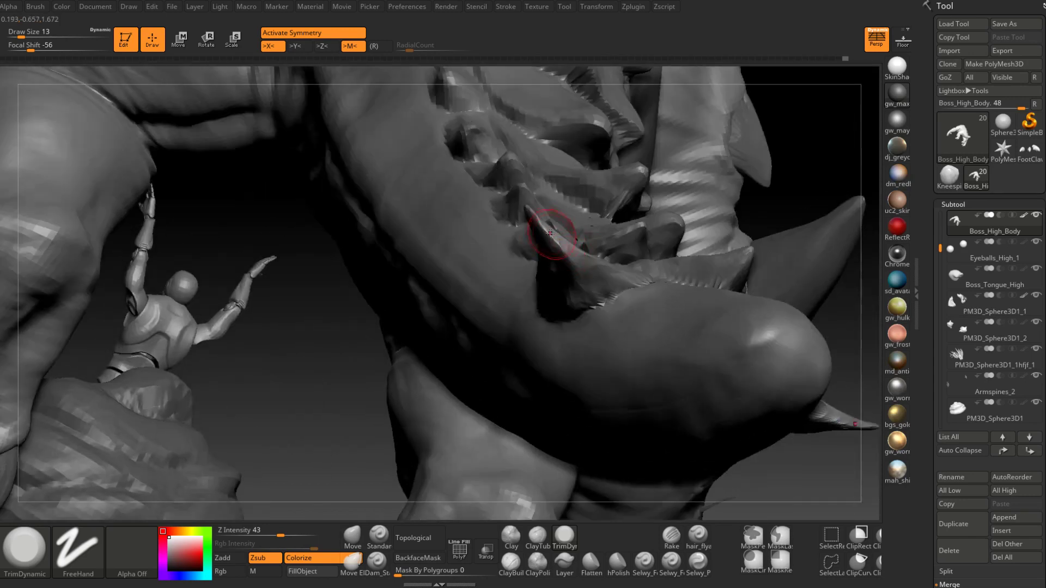
right_click_drag(567, 277, 594, 261)
mouse_move(357, 497)
right_mouse_down("alt")
mouse_move(481, 346)
mouse_move(464, 351)
mouse_move(502, 393)
right_mouse_up("alt")
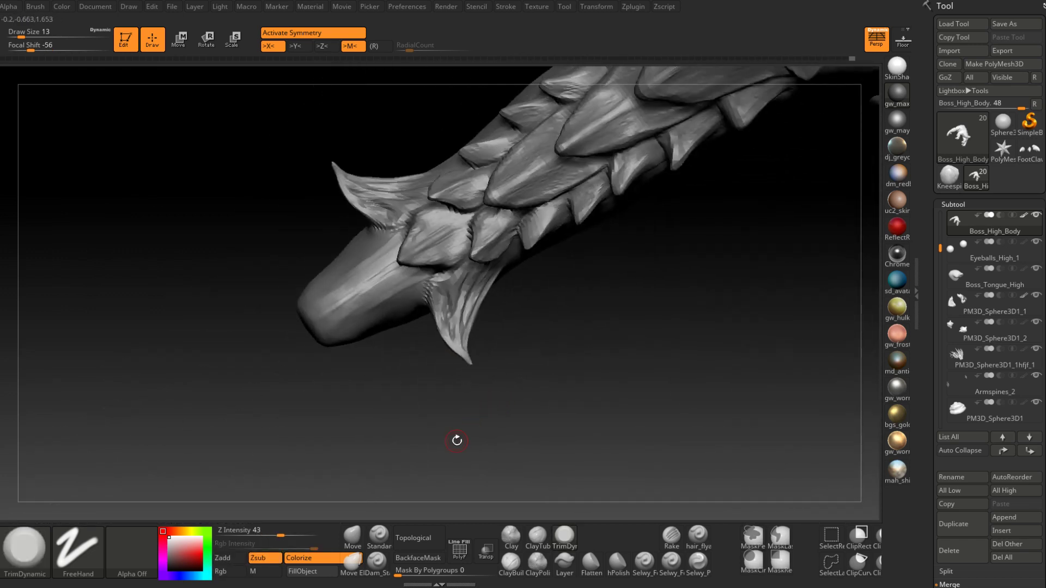
Step: Pull the large side spikes' tips into sharper points with the Move brush at draw sizes 22 and 41
key("1")
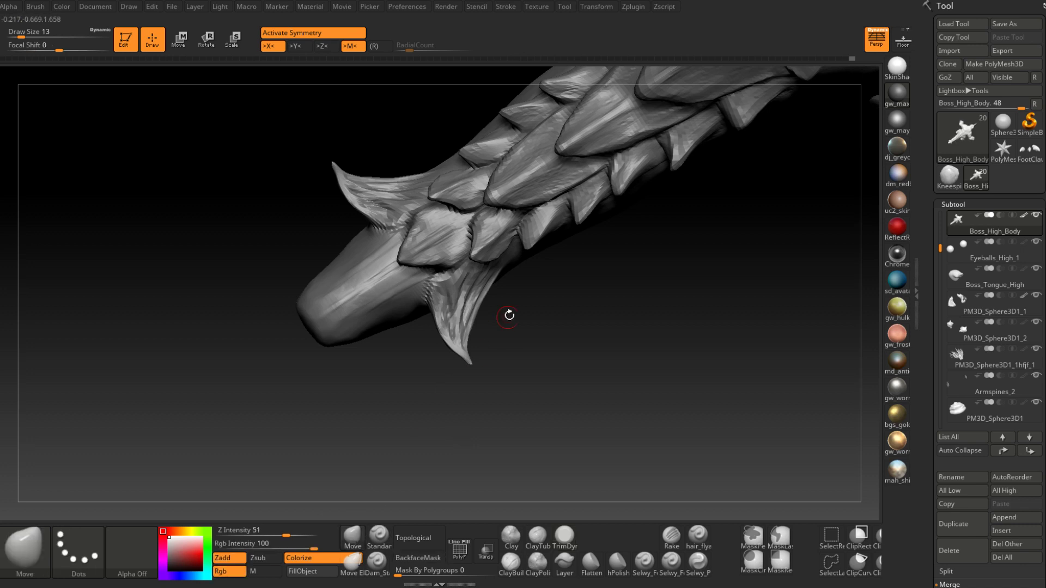
right_click_drag(508, 313, 476, 362)
key("s")
left_click_drag(479, 348, 486, 349)
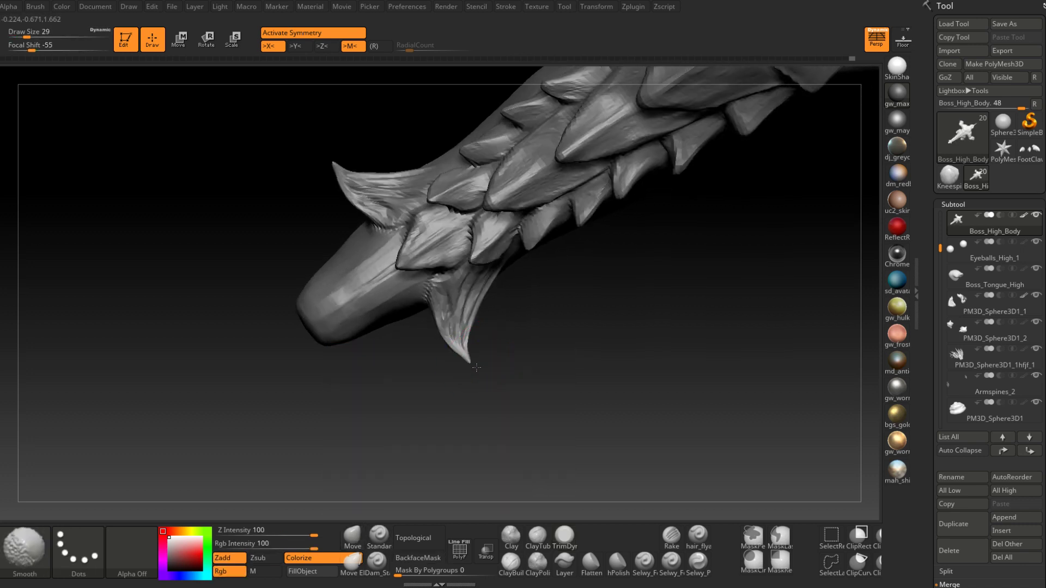
right_click_drag(467, 369, 468, 368)
key("space")
left_click_drag(469, 364, 467, 364)
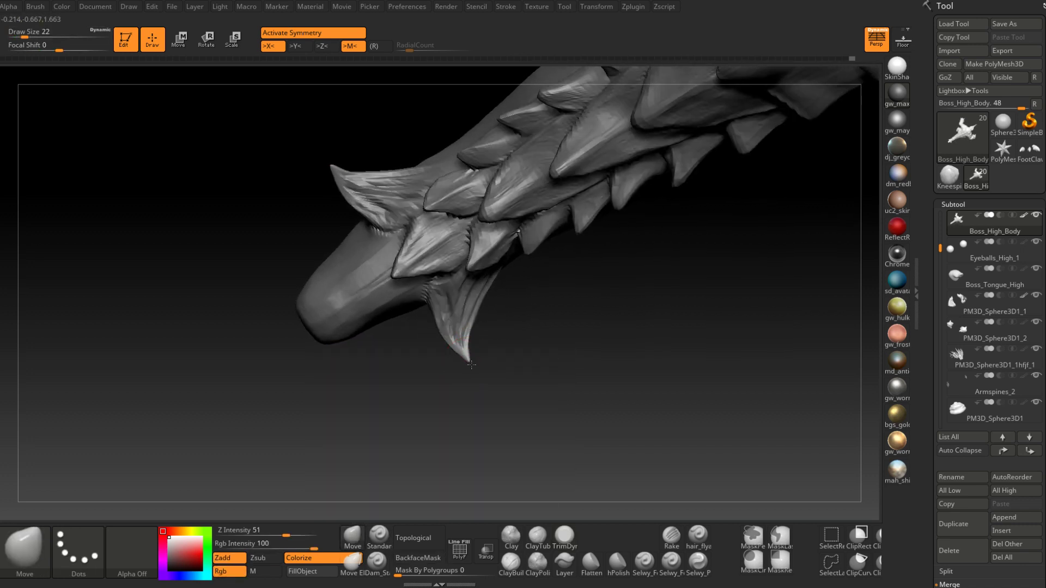
right_click_drag(472, 367, 470, 366)
key("space")
left_click_drag(470, 366, 478, 365)
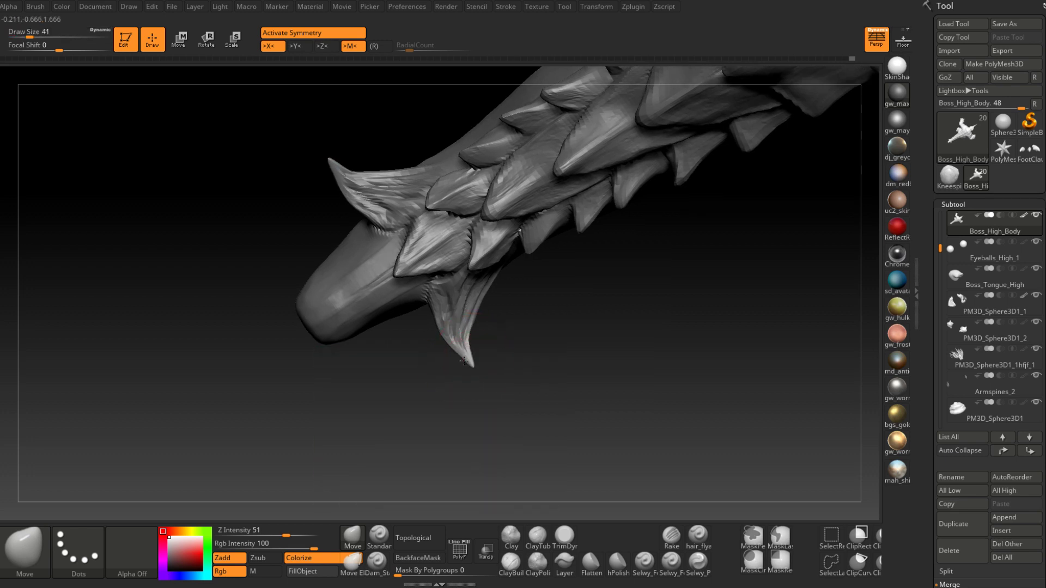
Step: Refine the curve and thickness of the large side spikes with the Move brush, ending at draw size 27
mouse_move(427, 350)
right_mouse_down()
mouse_move(457, 368)
mouse_move(467, 346)
right_mouse_up()
key("space")
left_click_drag(468, 345, 467, 344)
right_click_drag(466, 344, 472, 337)
key("space")
left_click_drag(472, 339, 466, 339)
right_click_drag(474, 339, 436, 335)
mouse_move(568, 318)
right_mouse_down()
mouse_move(564, 367)
mouse_move(622, 321)
mouse_move(613, 356)
right_mouse_up()
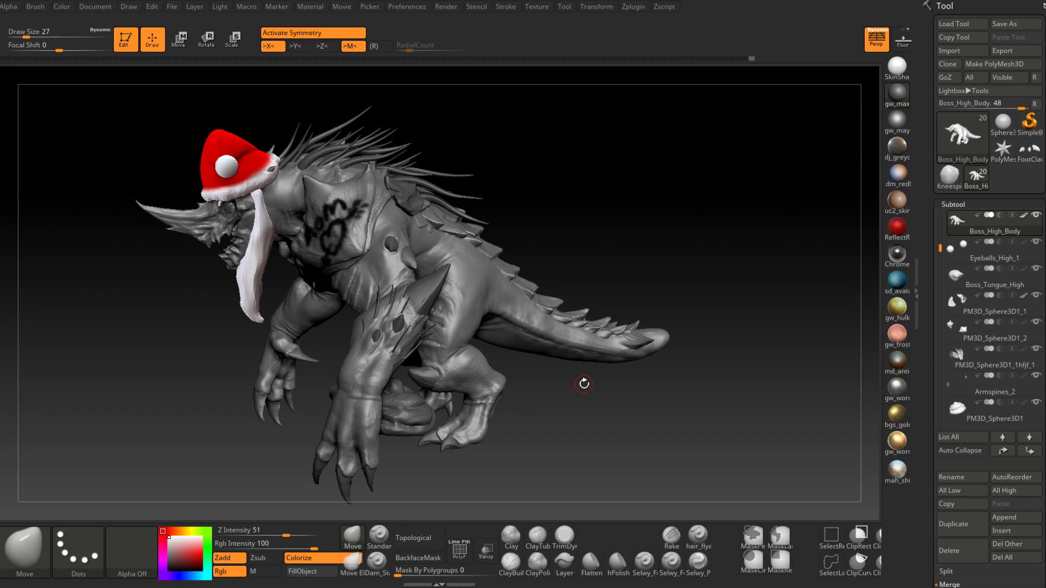
Step: Select the shoulder plate and paint over its old lettering in white using the Standard brush, Rgb only, at draw size 116
mouse_move(584, 265)
left_mouse_down()
mouse_move(666, 237)
mouse_move(608, 331)
mouse_move(515, 326)
mouse_move(607, 329)
mouse_move(630, 305)
mouse_move(596, 351)
mouse_move(559, 303)
mouse_move(544, 343)
mouse_move(533, 329)
mouse_move(540, 344)
mouse_move(480, 253)
left_mouse_up()
left_click(479, 253, "alt")
left_click_drag(621, 267, 650, 275)
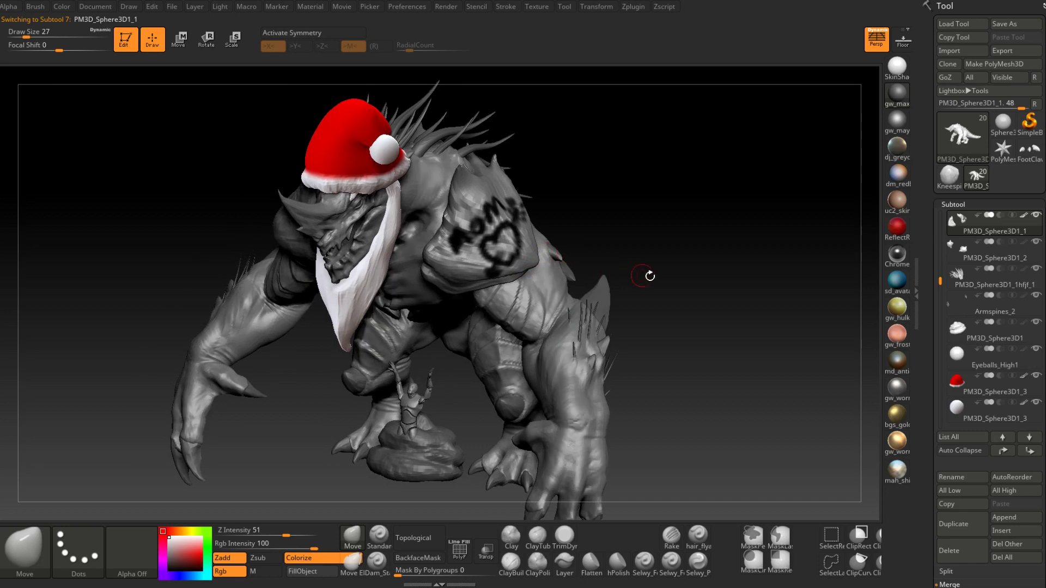
left_click(376, 540)
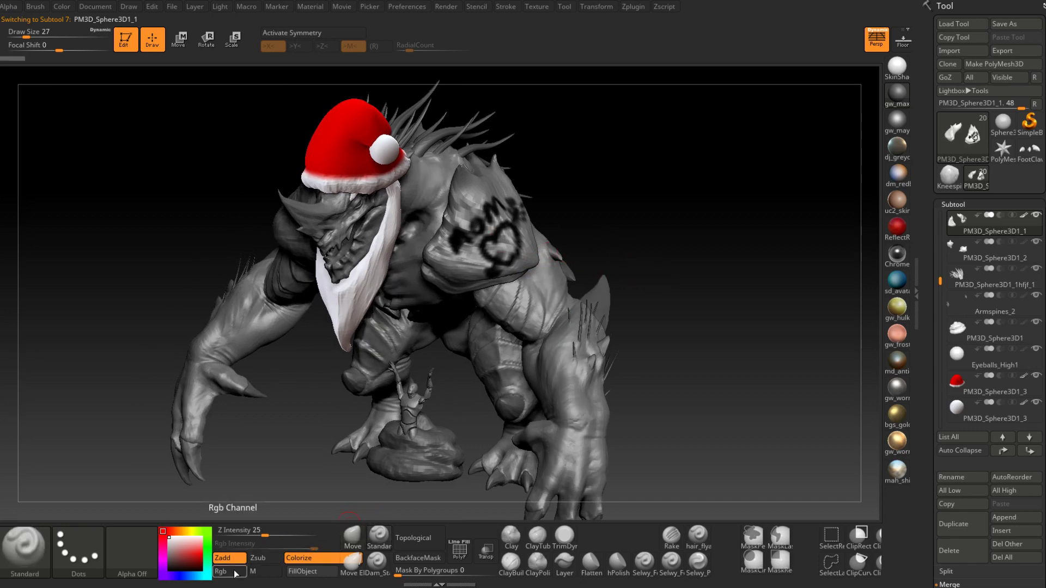
left_click_drag(353, 416, 296, 478)
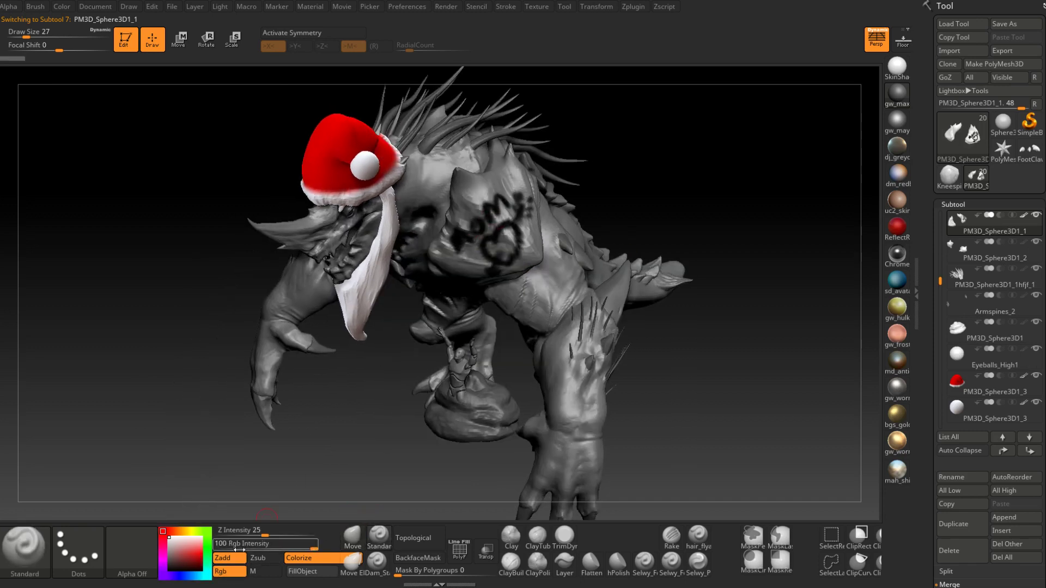
left_click(230, 558)
right_click(484, 229)
mouse_move(483, 229)
left_mouse_down()
mouse_move(501, 229)
mouse_move(535, 185)
left_mouse_up()
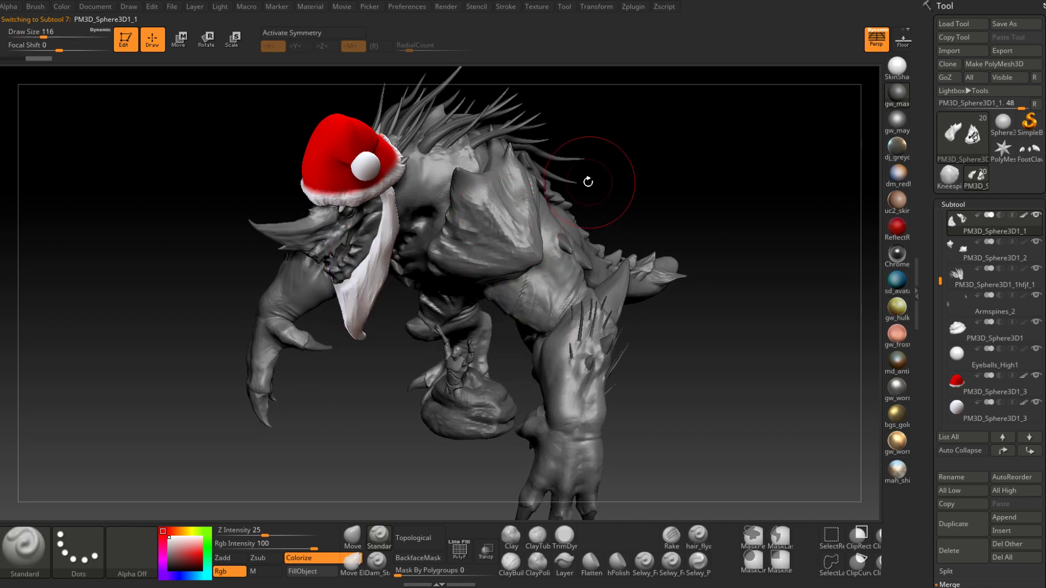
Step: Subdivide the shoulder plate and paint the word MOM across it in black at draw size 8
left_click_drag(645, 234, 668, 240)
key("ctrl+d")
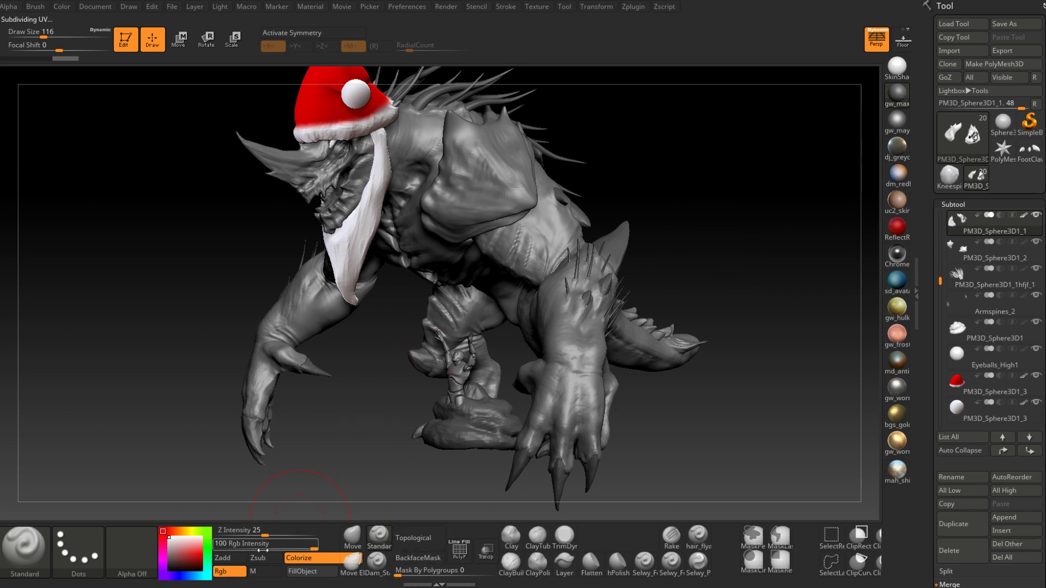
right_click_drag(480, 128, 460, 348, "alt")
key("space")
left_click_drag(478, 305, 449, 303)
right_click_drag(376, 357, 431, 359)
mouse_move(391, 367)
left_mouse_down()
mouse_move(410, 392)
mouse_move(389, 363)
mouse_move(442, 366)
left_mouse_up()
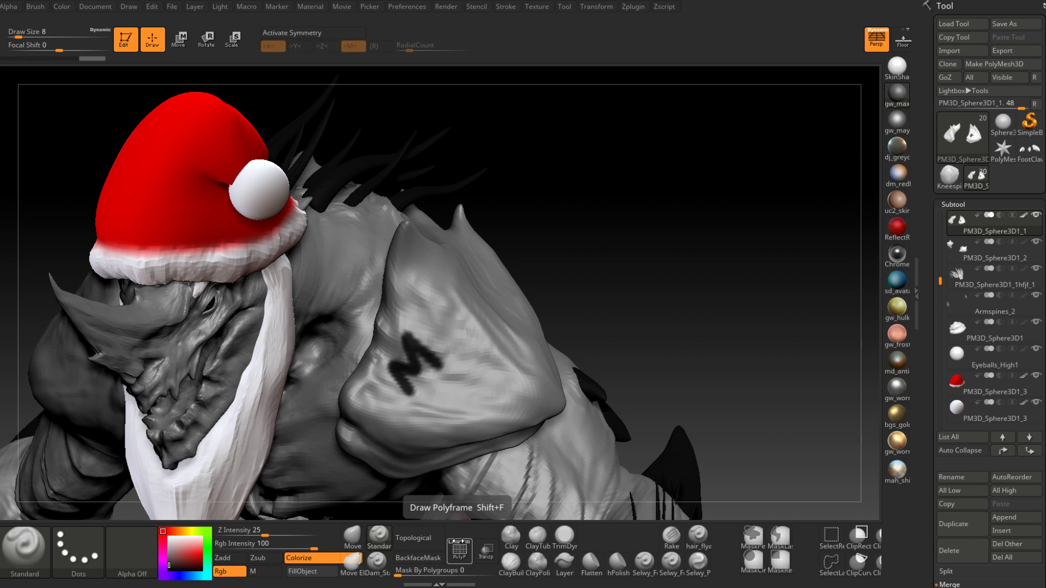
right_click_drag(493, 333, 443, 320)
mouse_move(448, 305)
left_mouse_down()
mouse_move(467, 336)
mouse_move(452, 304)
left_mouse_up()
right_click_drag(484, 300, 473, 297)
mouse_move(475, 292)
left_mouse_down()
mouse_move(488, 315)
mouse_move(493, 272)
mouse_move(515, 290)
left_mouse_up()
right_click_drag(515, 289, 513, 314)
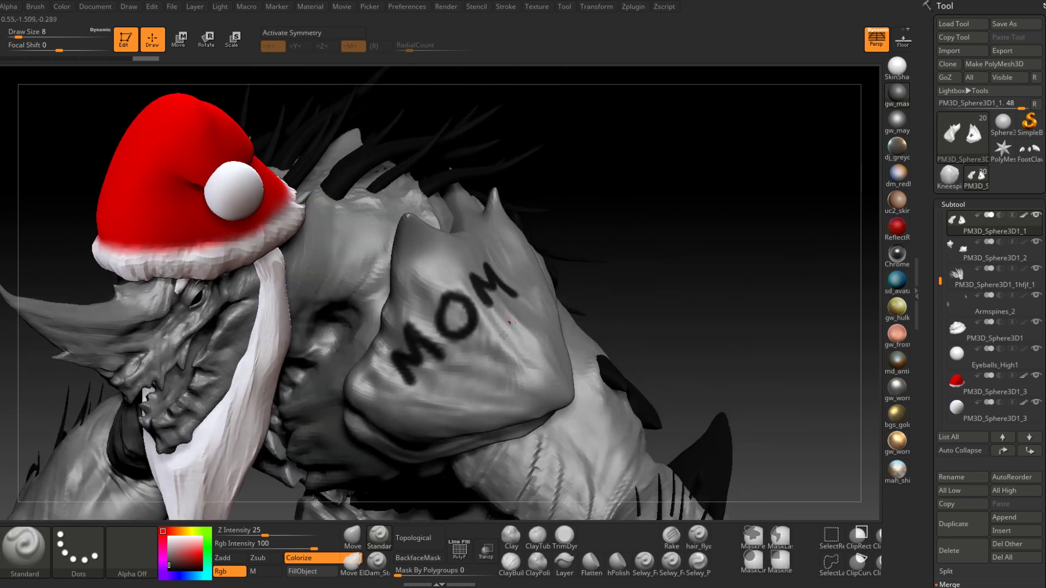
Step: Paint a black heart outline pierced by an arrow beneath the MOM lettering at draw size 8
mouse_move(509, 404)
left_mouse_down()
mouse_move(469, 400)
mouse_move(471, 352)
mouse_move(488, 358)
mouse_move(486, 324)
mouse_move(531, 360)
mouse_move(515, 409)
left_mouse_up()
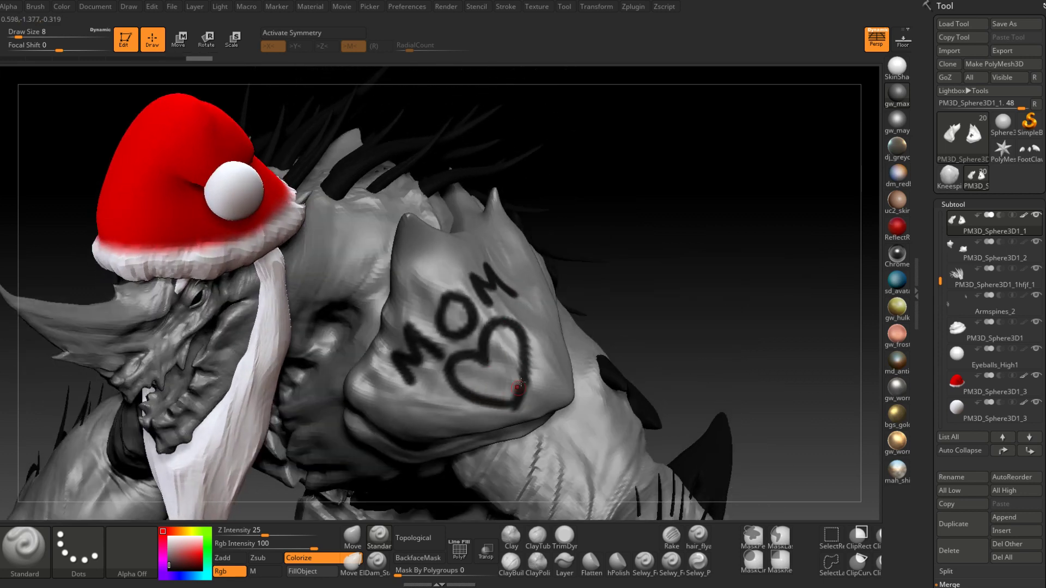
right_click_drag(514, 410, 526, 327)
left_click_drag(544, 289, 522, 338)
mouse_move(522, 339)
right_mouse_down()
mouse_move(478, 297)
mouse_move(495, 300)
right_mouse_up()
left_click_drag(488, 314, 469, 349)
mouse_move(469, 348)
right_mouse_down()
mouse_move(479, 327)
mouse_move(455, 332)
right_mouse_up()
mouse_move(455, 333)
left_mouse_down()
mouse_move(467, 355)
mouse_move(479, 343)
left_mouse_up()
right_click_drag(474, 347, 557, 252)
left_click_drag(556, 240, 586, 220)
left_click_drag(562, 264, 584, 247)
right_click_drag(580, 260, 561, 303)
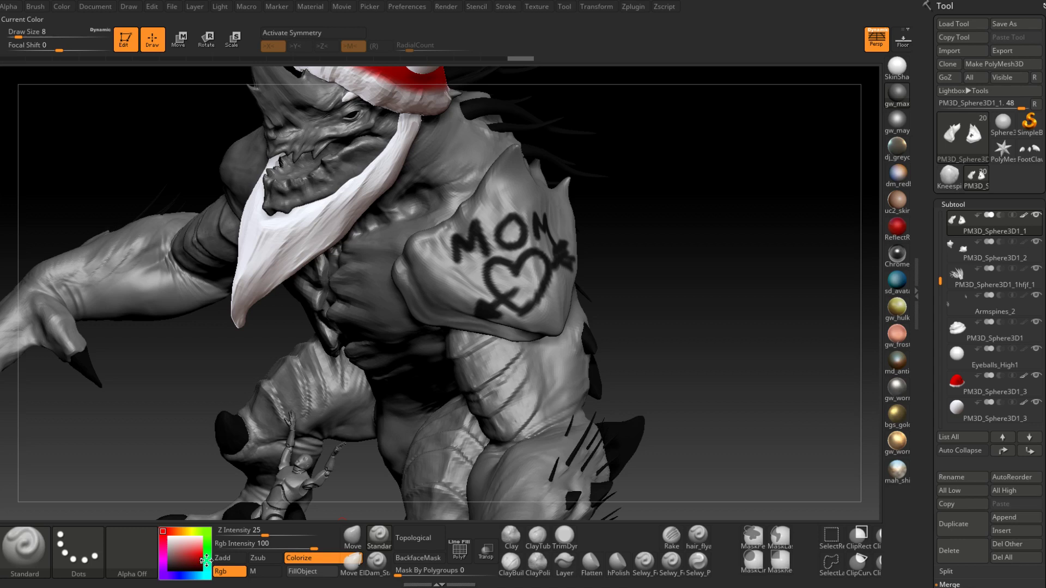
Step: Fill the inside of the painted heart with red at draw size 8
left_click(206, 560)
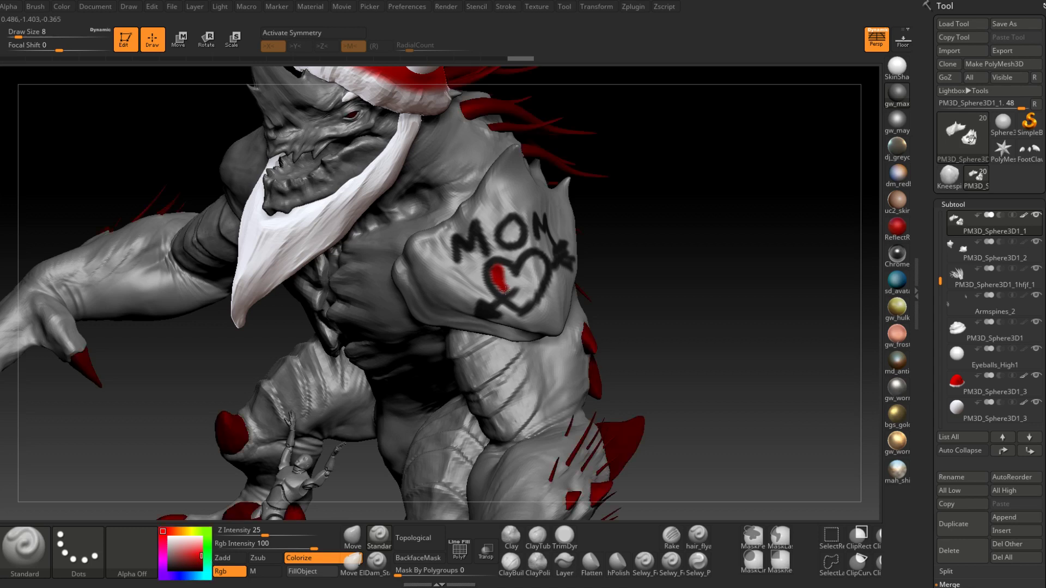
mouse_move(498, 282)
left_mouse_down()
mouse_move(522, 292)
mouse_move(542, 274)
left_mouse_up()
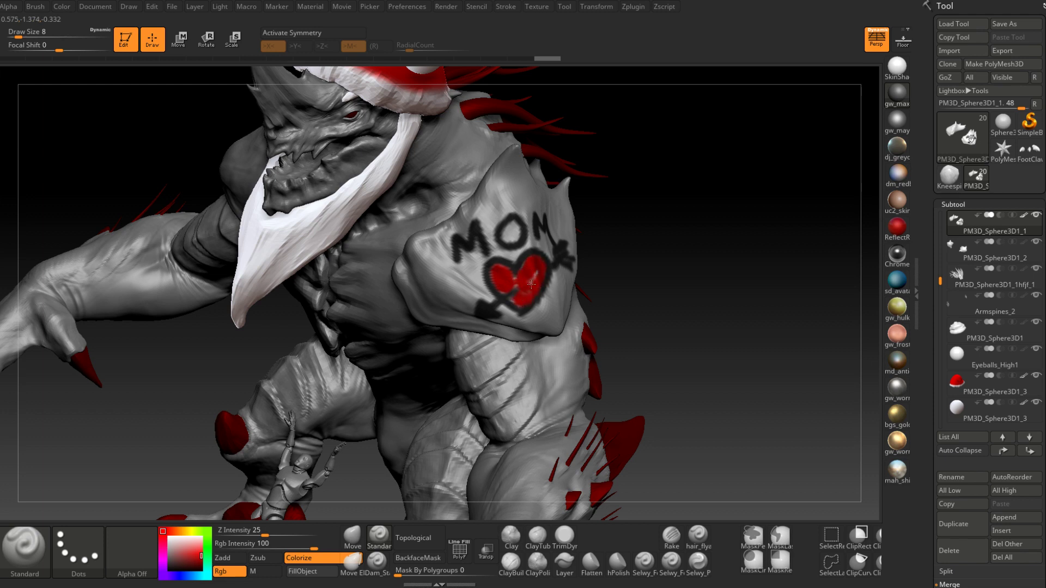
mouse_move(502, 289)
left_mouse_down()
mouse_move(521, 296)
mouse_move(533, 276)
mouse_move(583, 313)
mouse_move(547, 326)
left_mouse_up()
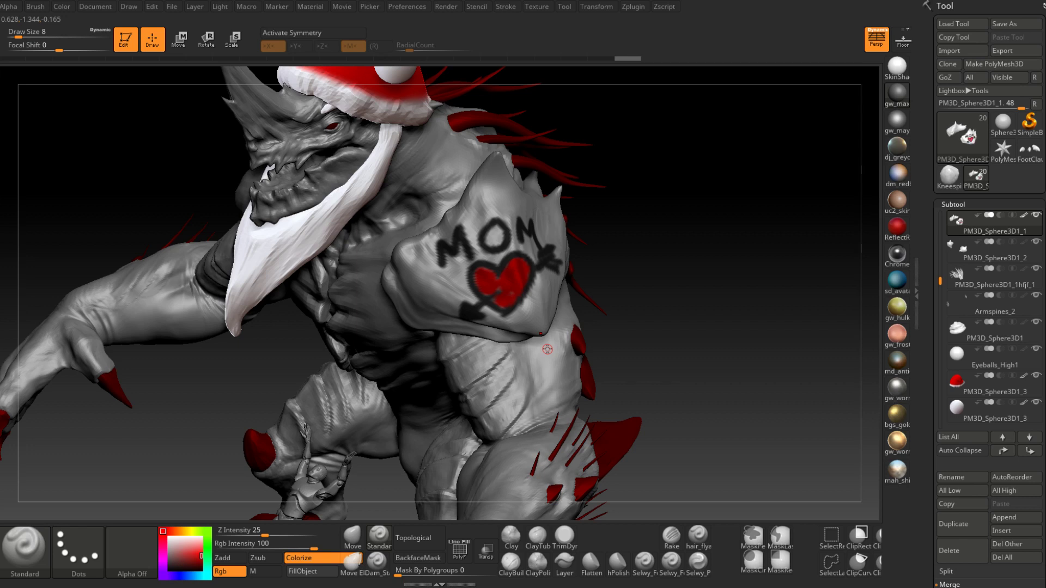
mouse_move(524, 291)
right_mouse_down()
mouse_move(551, 282)
mouse_move(507, 292)
mouse_move(524, 349)
right_mouse_up()
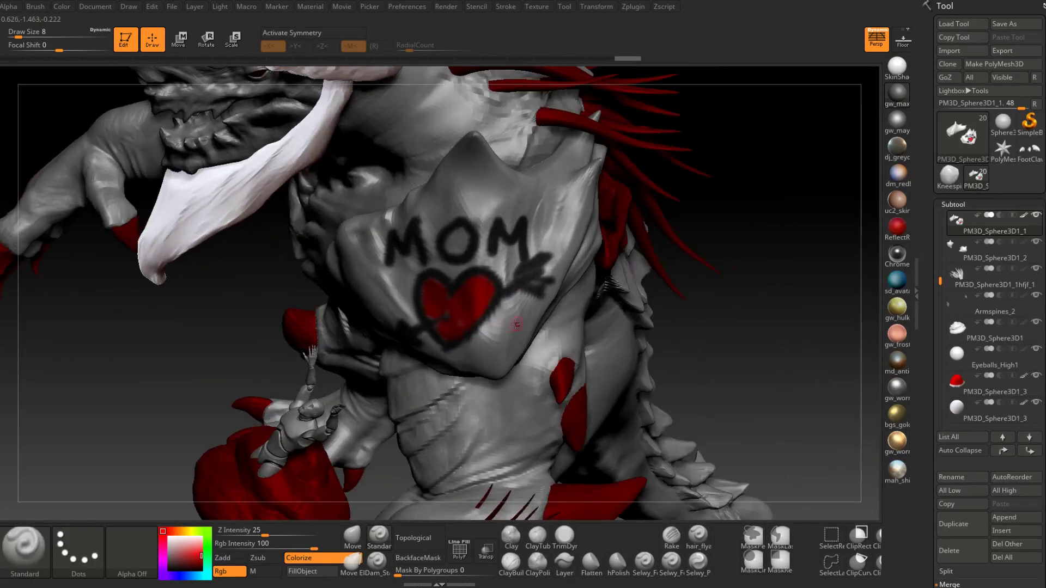
Step: Separate the feathers of the painted arrow with thin white strokes at draw size 4
key("space")
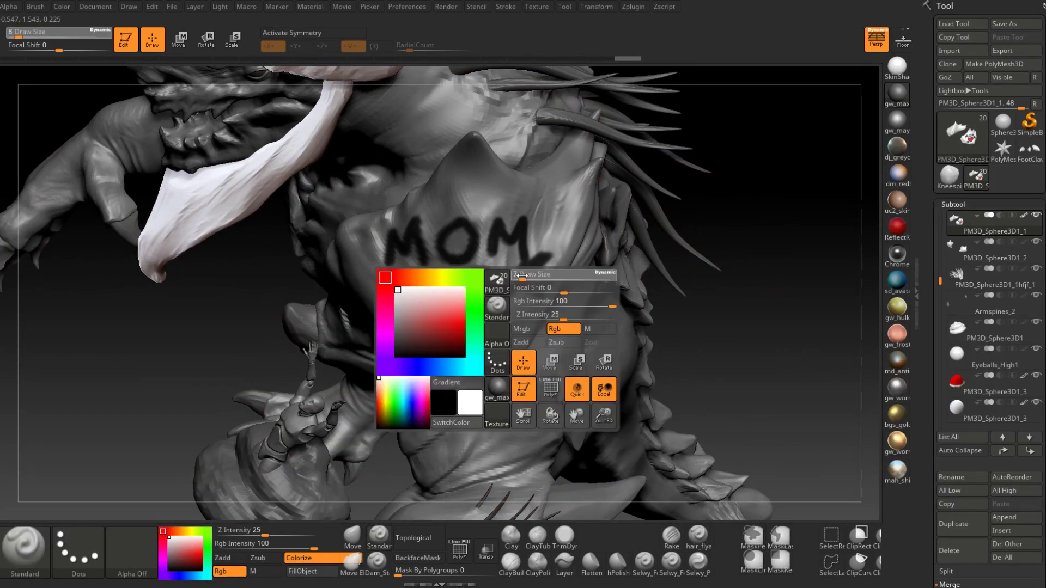
mouse_move(525, 261)
left_mouse_down()
mouse_move(523, 275)
mouse_move(549, 249)
left_mouse_up()
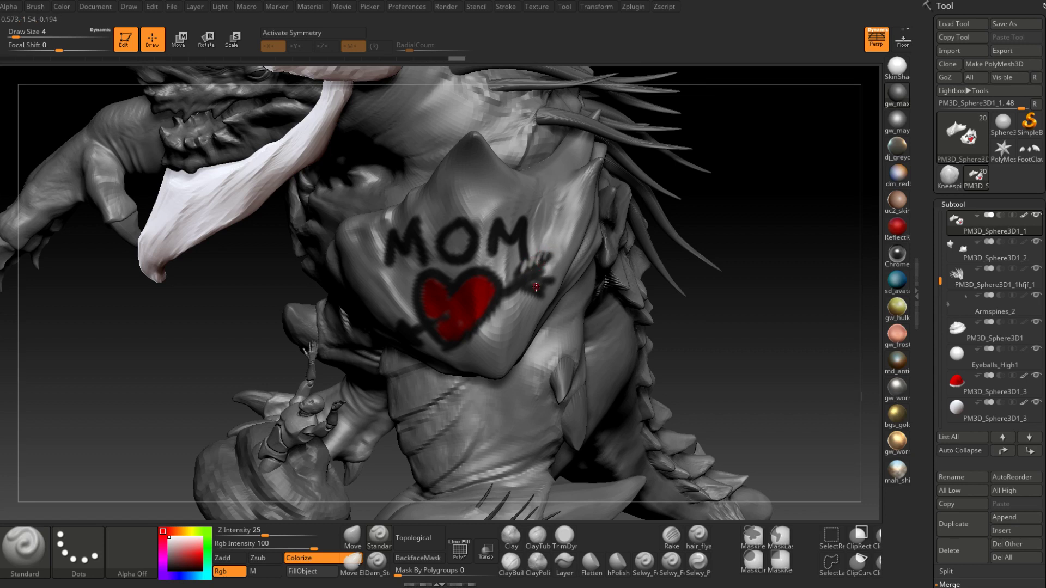
left_click_drag(527, 283, 553, 280)
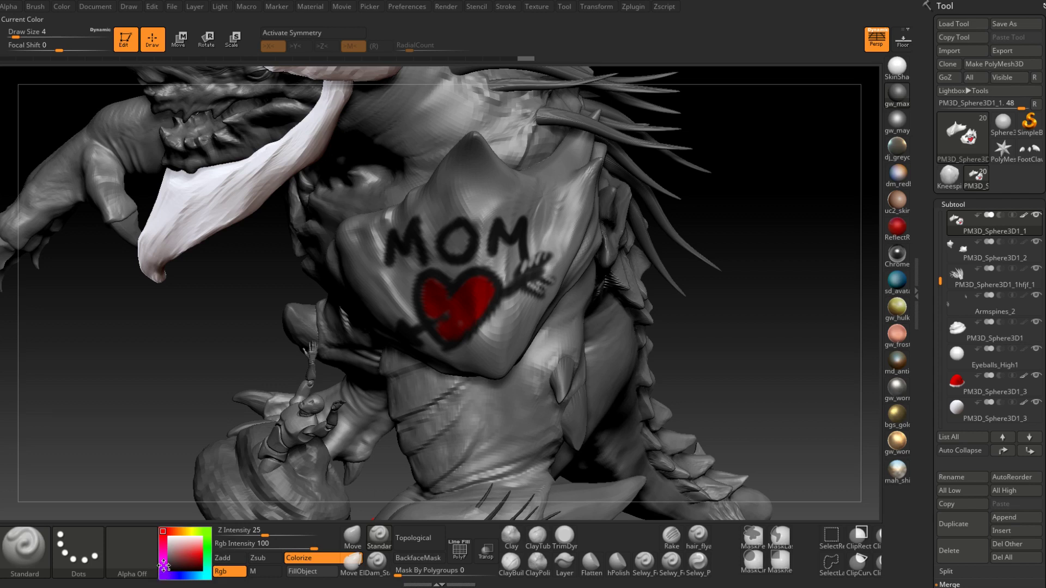
Step: Paint thin black barbs on the feathered end of the tattoo's arrow at draw size 4
left_click_drag(159, 574, 159, 574)
left_click_drag(527, 289, 542, 294)
right_click_drag(545, 293, 517, 286)
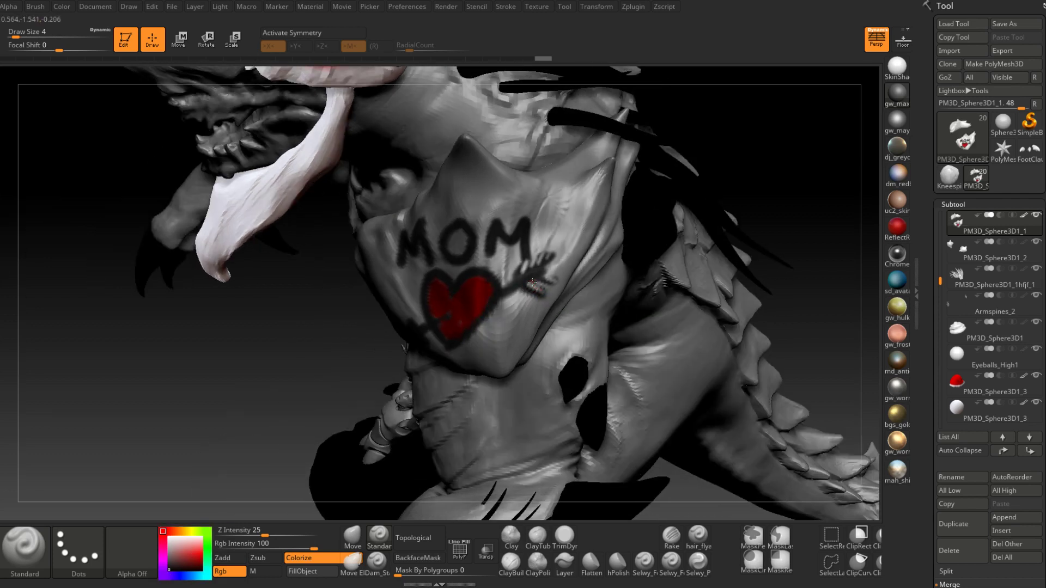
mouse_move(543, 281)
left_mouse_down()
mouse_move(554, 281)
mouse_move(549, 256)
left_mouse_up()
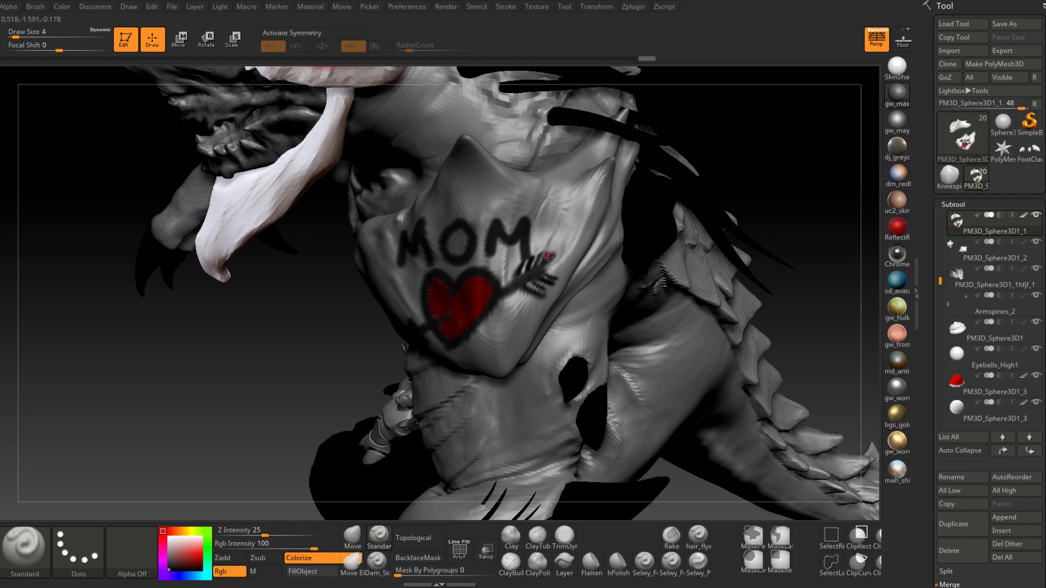
right_click_drag(555, 252, 553, 270)
left_click_drag(553, 272, 566, 271)
Step: Thicken the tattoo arrow's shaft, feathers and arrowhead with black strokes at draw size 9
key("ctrl")
mouse_move(552, 263)
right_mouse_down("ctrl")
mouse_move(537, 321)
mouse_move(507, 353)
right_mouse_up("ctrl")
key("space")
left_click_drag(532, 276, 536, 276)
right_click_drag(536, 276, 527, 289)
left_click_drag(541, 269, 511, 291)
right_click_drag(511, 292, 578, 297)
left_click_drag(451, 313, 417, 329)
mouse_move(463, 316)
right_mouse_down()
mouse_move(518, 315)
mouse_move(454, 311)
right_mouse_up()
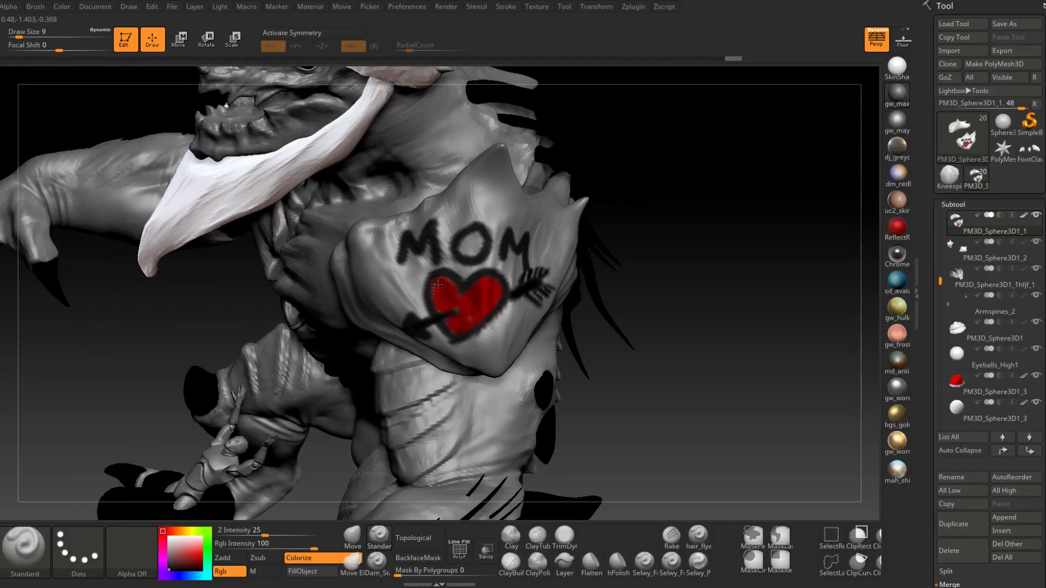
Step: Clean up the edges around the arrow's feathers with white paint at draw size 9
left_click_drag(180, 563, 166, 532)
right_click_drag(577, 313, 513, 311)
left_click_drag(538, 316, 596, 274)
right_click_drag(530, 317, 555, 268)
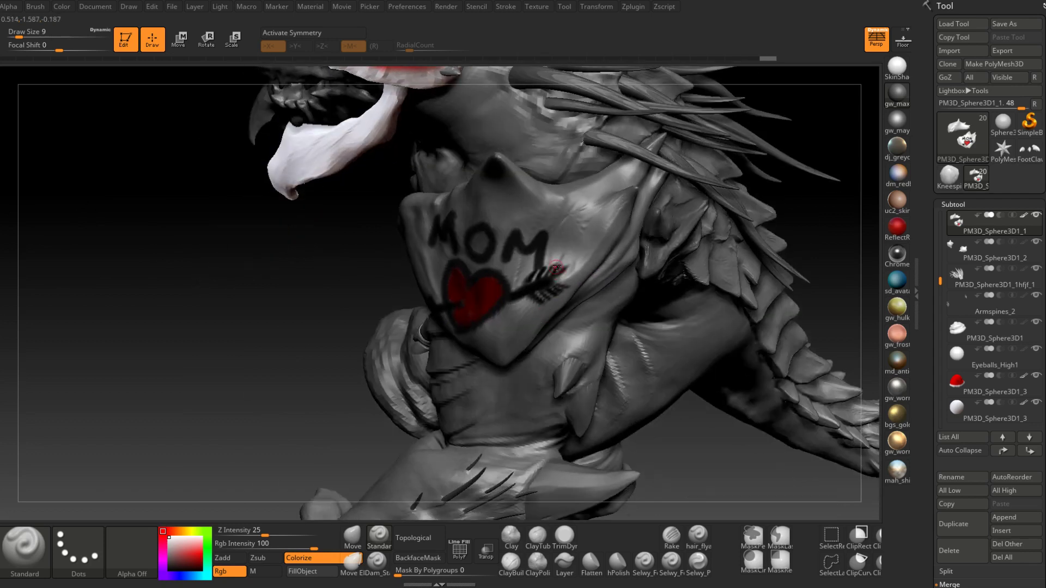
left_click_drag(574, 263, 588, 258)
mouse_move(588, 273)
right_mouse_down("ctrl")
mouse_move(602, 305)
mouse_move(637, 311)
mouse_move(561, 312)
mouse_move(548, 343)
right_mouse_up("ctrl")
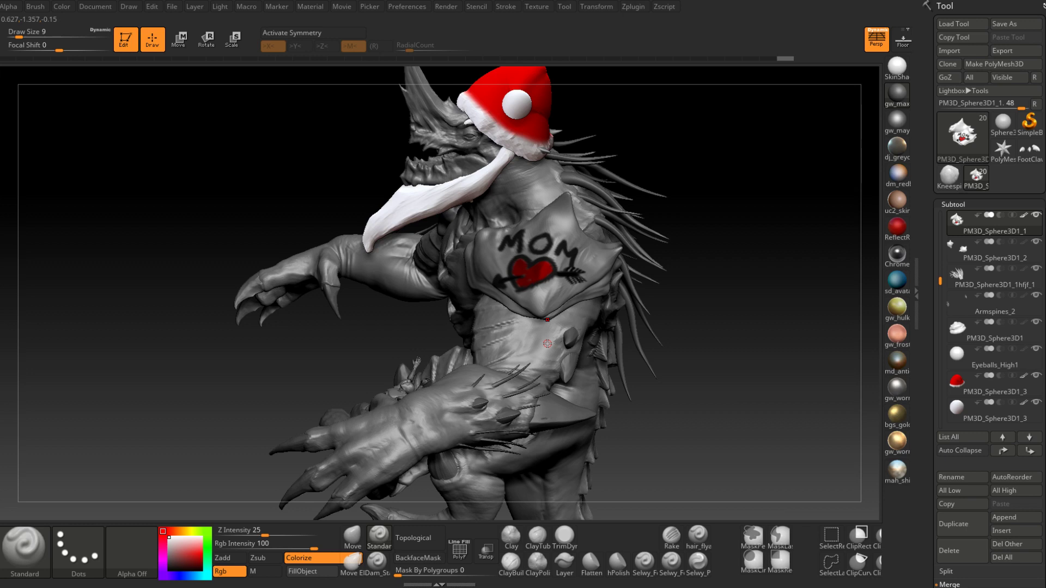
right_click_drag(548, 343, 712, 332)
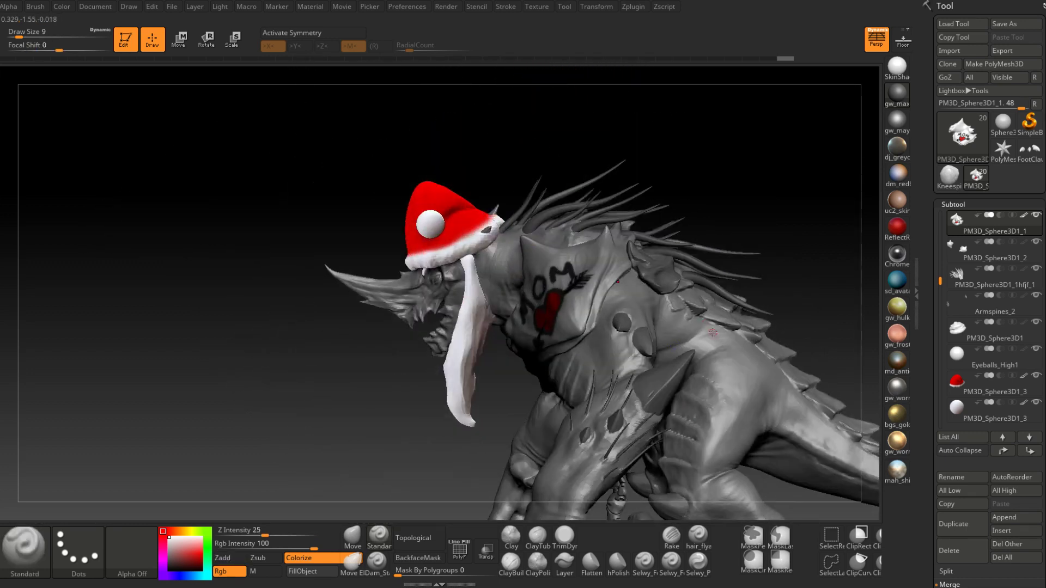
Step: Select the Boss_High_Body subtool and carve grooves into the tail-tip side spike with Dam_Standard at draw size 12
mouse_move(757, 395)
right_mouse_down("alt")
mouse_move(675, 322)
mouse_move(623, 323)
mouse_move(642, 329)
mouse_move(615, 337)
right_mouse_up("alt")
left_click(676, 291, "alt")
left_click(378, 564)
mouse_move(615, 338)
right_mouse_down("ctrl")
mouse_move(644, 419)
mouse_move(588, 327)
mouse_move(583, 348)
right_mouse_up("ctrl")
key("space")
left_click_drag(581, 265, 601, 263)
right_click_drag(601, 263, 593, 238)
left_click_drag(593, 238, 567, 235)
right_click_drag(587, 263, 579, 265)
left_click_drag(594, 257, 579, 238)
right_click_drag(606, 260, 595, 263)
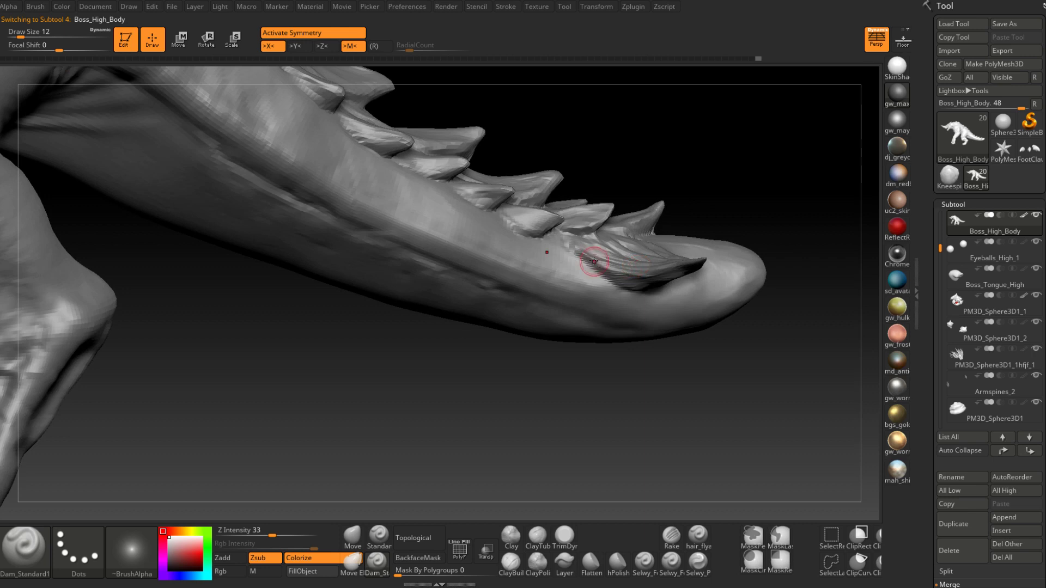
right_click_drag(651, 282, 657, 293)
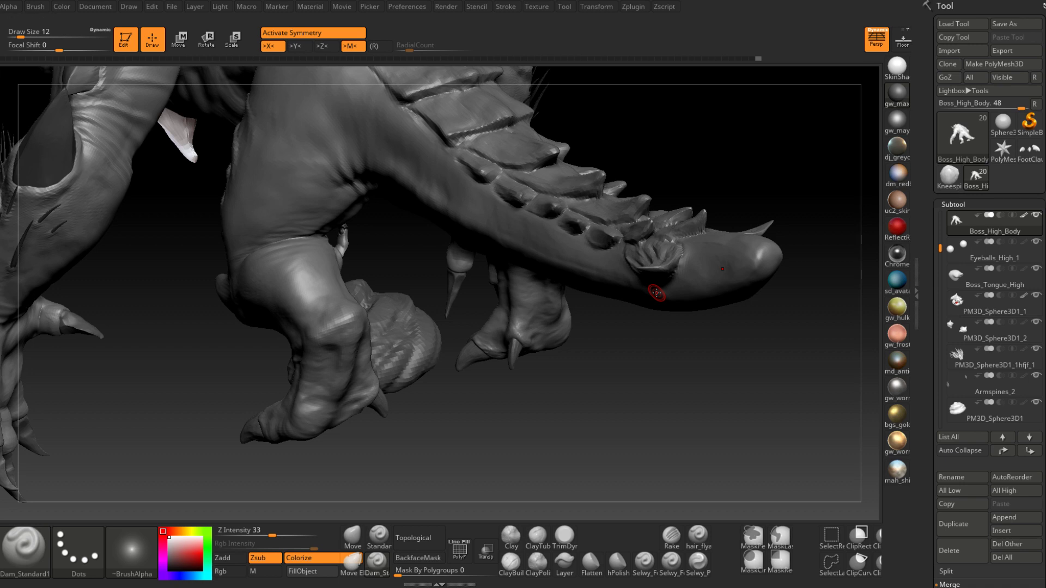
Step: Mask an oval patch on the tail tip's side beyond the existing spike at draw size 18 and invert the mask
mouse_move(657, 293)
right_mouse_down("ctrl")
mouse_move(631, 275)
mouse_move(557, 273)
right_mouse_up("ctrl")
key("space")
left_click_drag(557, 273, 561, 273)
right_click_drag(561, 273, 538, 272)
mouse_move(538, 271)
left_mouse_down("ctrl")
mouse_move(561, 275)
mouse_move(555, 267)
left_mouse_up("ctrl")
mouse_move(571, 276)
right_mouse_down()
mouse_move(560, 297)
mouse_move(574, 272)
mouse_move(583, 292)
mouse_move(546, 323)
right_mouse_up()
left_click(616, 259, "ctrl")
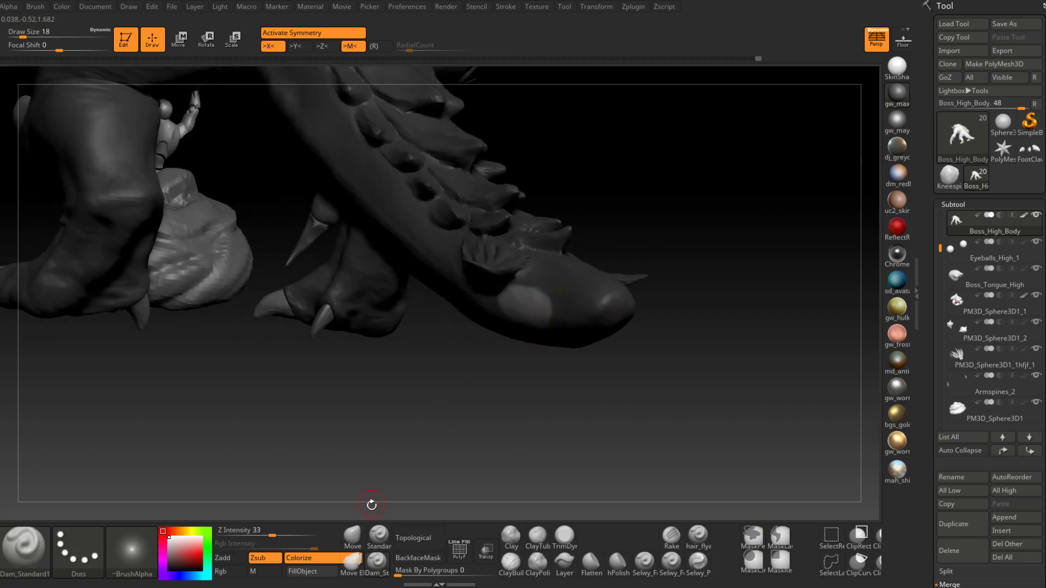
Step: Pull the unmasked patch outward into a second side spike with the Move brush at draw size 37
left_click(352, 537)
mouse_move(414, 439)
right_mouse_down()
mouse_move(569, 256)
mouse_move(533, 308)
mouse_move(499, 297)
mouse_move(518, 338)
mouse_move(560, 276)
mouse_move(550, 308)
right_mouse_up()
key("space")
key("space")
key("ctrl")
key("space")
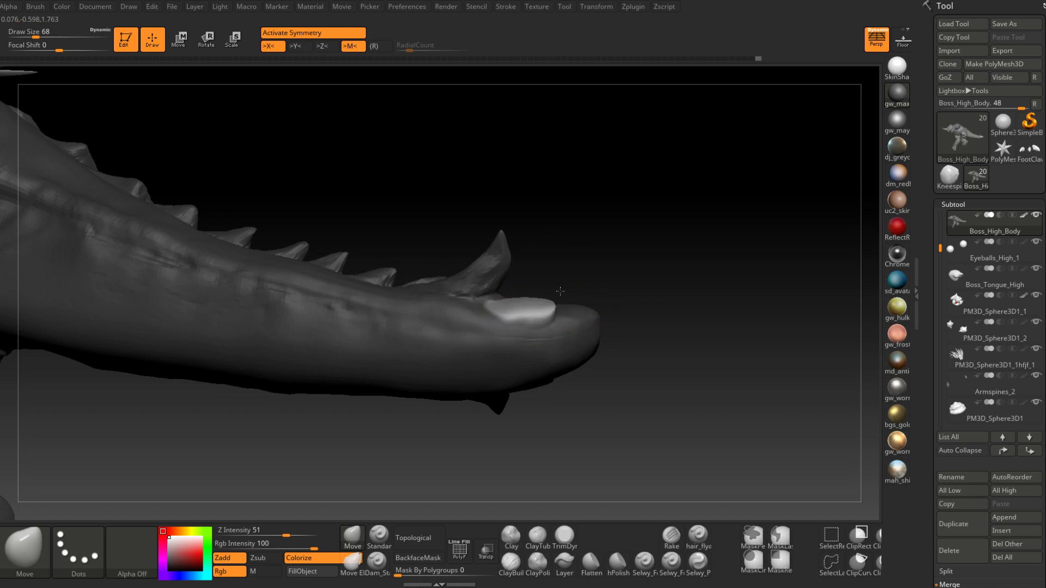
key("space")
left_click_drag(593, 275, 575, 276)
left_click_drag(529, 307, 560, 276)
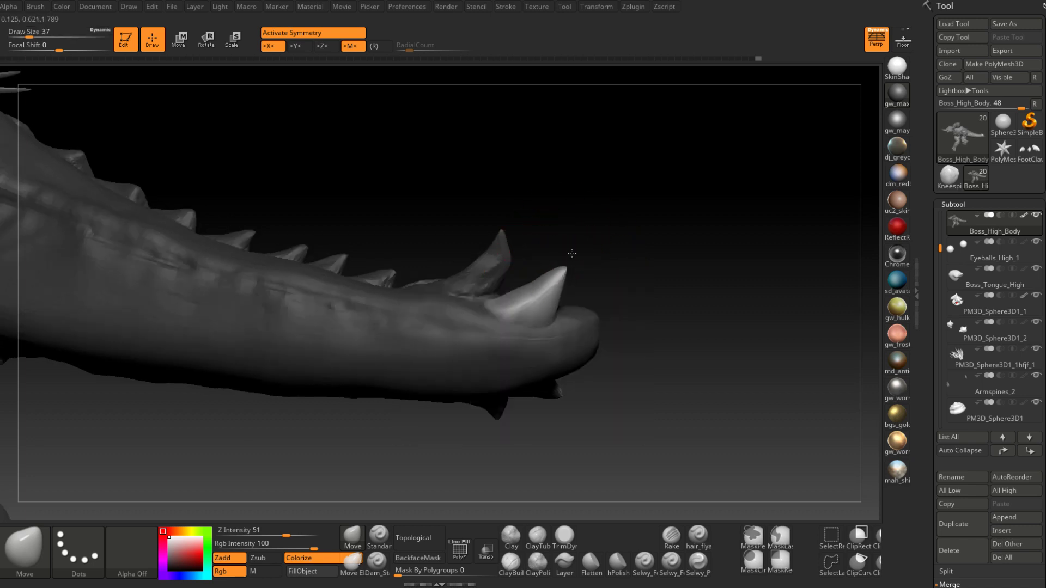
Step: Smooth the new spike at draw size 56 and clear the mask
right_click_drag(571, 253, 560, 262)
key("space")
key("shift")
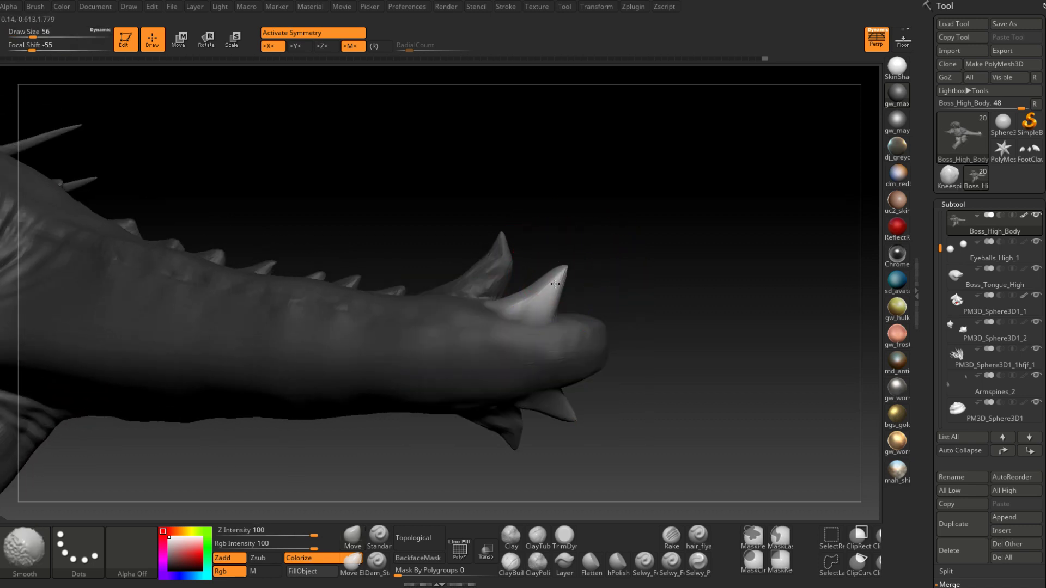
mouse_move(526, 301)
right_mouse_down()
mouse_move(557, 315)
mouse_move(590, 248)
mouse_move(534, 326)
mouse_move(583, 282)
mouse_move(561, 299)
mouse_move(599, 223)
mouse_move(567, 339)
right_mouse_up()
left_click_drag(568, 340, 568, 345, "ctrl")
right_click_drag(568, 346, 564, 305)
key("space")
left_click(577, 274)
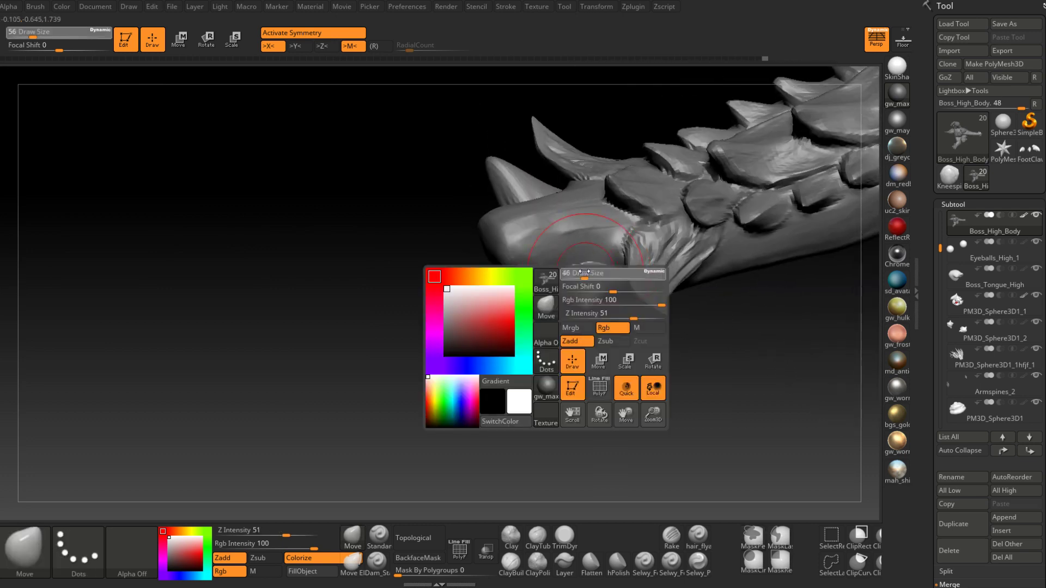
right_click_drag(606, 273, 600, 285)
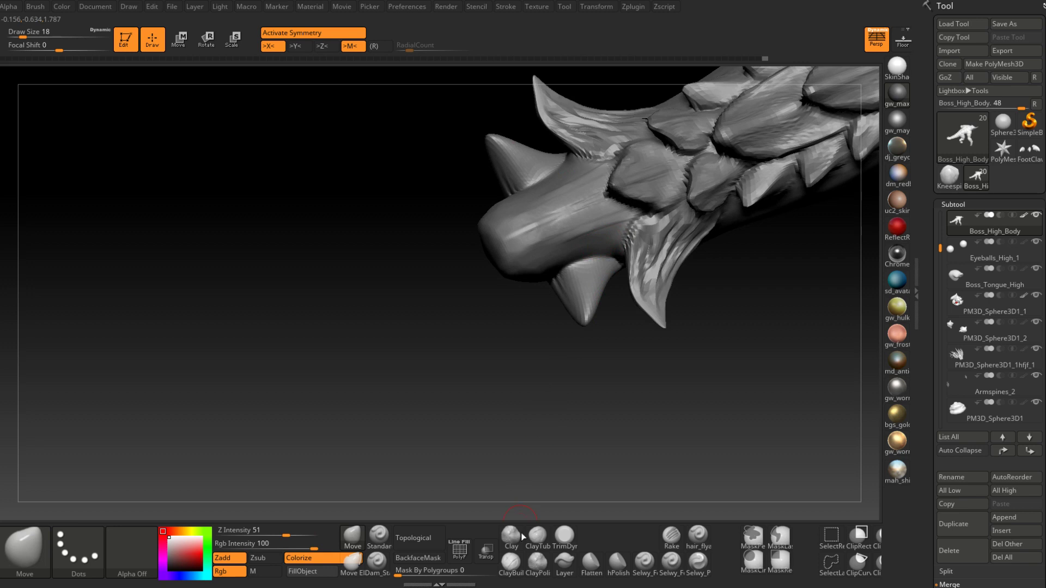
Step: Build up the new spike's base with ClayBuildup, using draw sizes 11 and 16
left_click(510, 564)
right_click_drag(551, 390, 575, 340)
key("space")
left_click(606, 267)
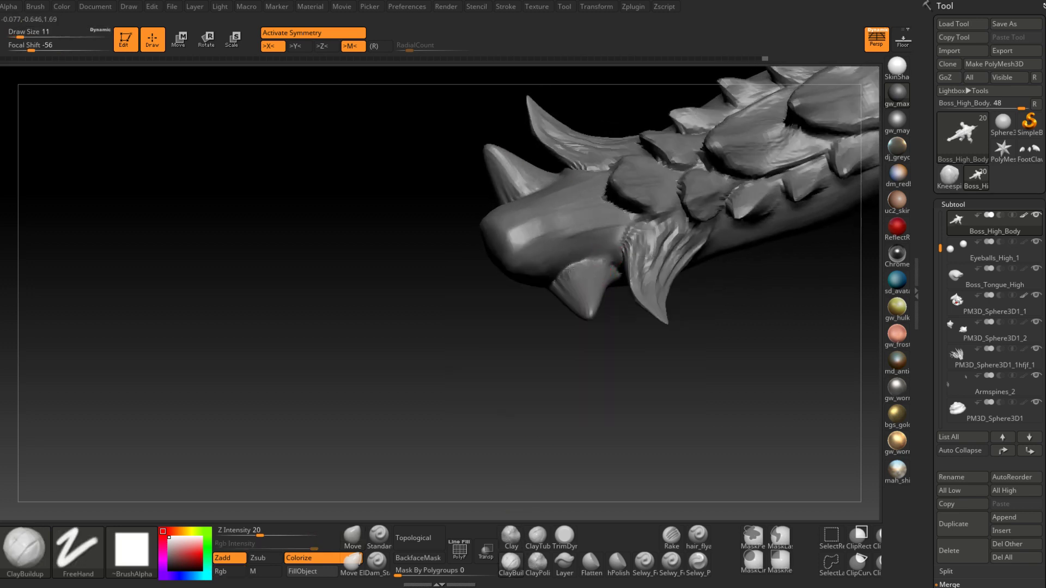
mouse_move(575, 301)
right_mouse_down()
mouse_move(578, 272)
mouse_move(613, 251)
mouse_move(613, 226)
mouse_move(587, 275)
right_mouse_up()
key("space")
left_click_drag(576, 321, 585, 321)
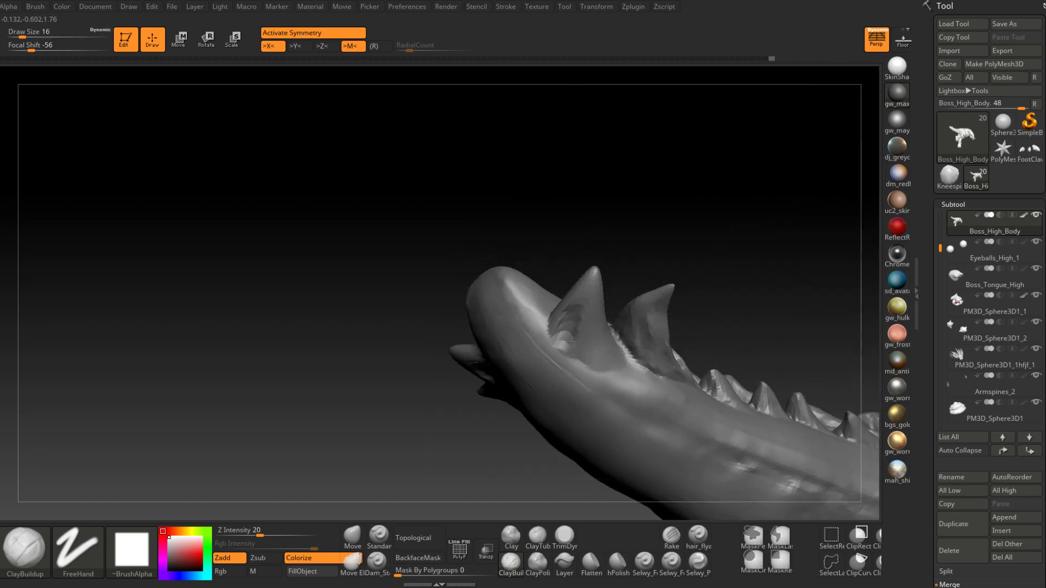
Step: Extend the ClayBuildup strokes over the new spike's sides and its transition into the tail at draw size 12
right_click_drag(585, 349, 584, 327, "alt")
mouse_move(596, 324)
left_mouse_down()
mouse_move(619, 357)
mouse_move(591, 321)
left_mouse_up()
mouse_move(571, 299)
right_mouse_down()
mouse_move(587, 293)
mouse_move(561, 313)
mouse_move(554, 334)
mouse_move(568, 338)
right_mouse_up()
key("bracketleft")
left_click_drag(593, 319, 616, 368)
mouse_move(616, 368)
right_mouse_down()
mouse_move(584, 279)
mouse_move(572, 280)
mouse_move(582, 344)
right_mouse_up()
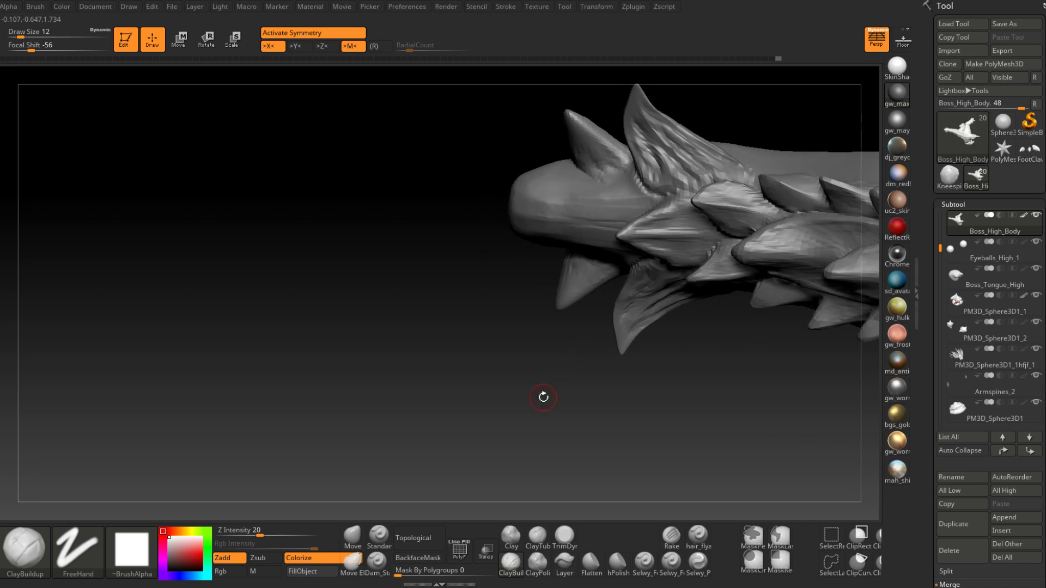
right_click_drag(590, 242, 593, 224)
right_click_drag(593, 223, 491, 390, "ctrl")
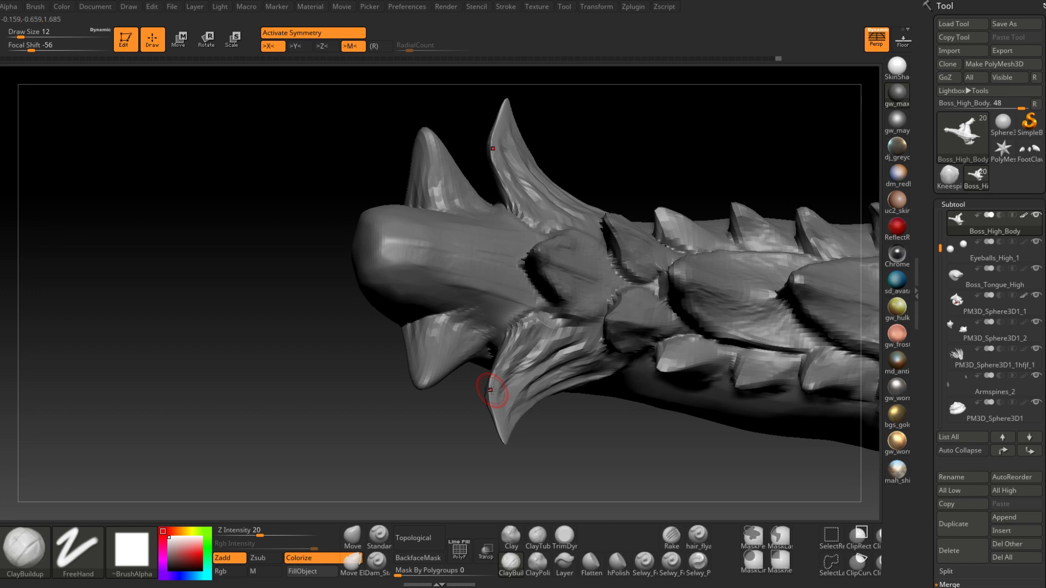
Step: Layer rough ridges across the new spike's underside with ClayBuildup at draw size 12
mouse_move(491, 390)
right_mouse_down()
mouse_move(497, 305)
mouse_move(482, 326)
mouse_move(506, 329)
mouse_move(484, 322)
mouse_move(431, 406)
right_mouse_up()
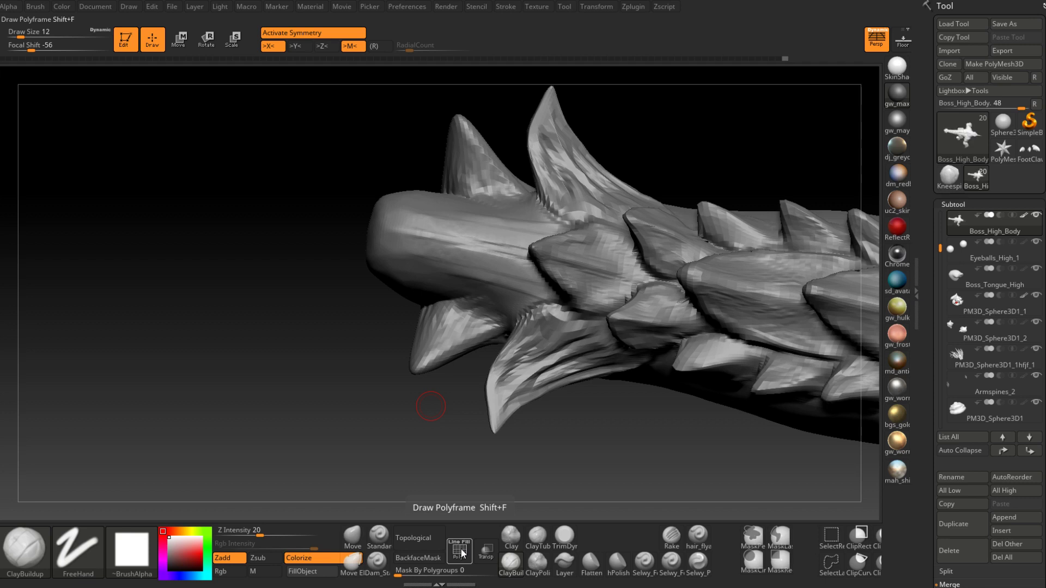
right_click_drag(460, 330, 499, 320)
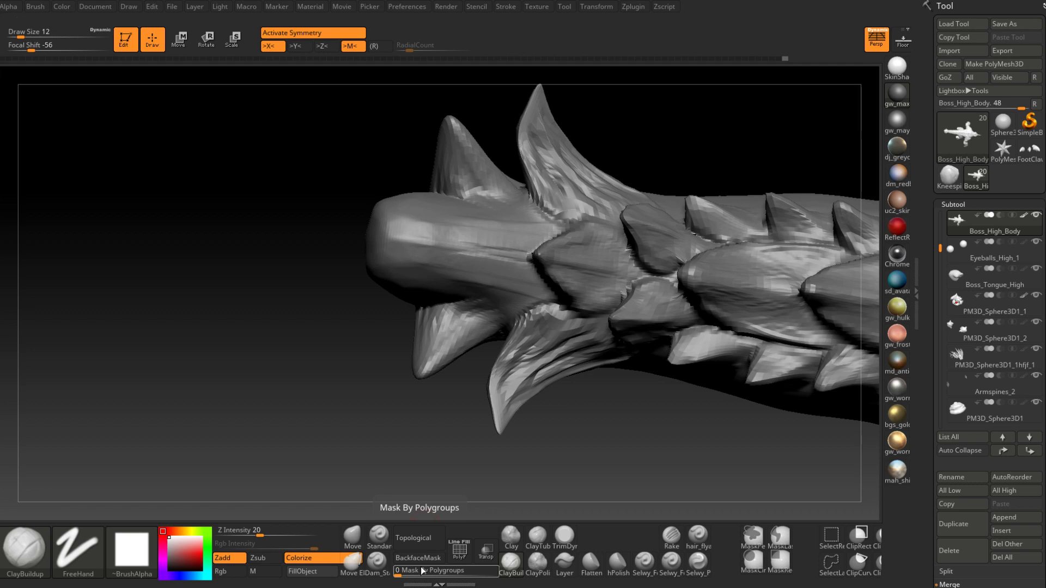
right_click_drag(451, 342, 446, 282)
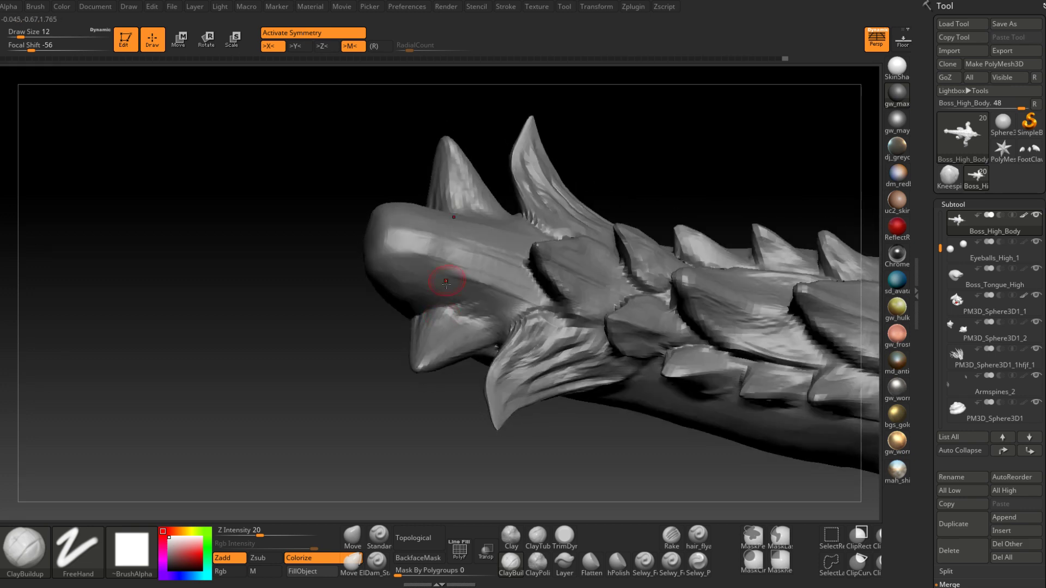
mouse_move(422, 322)
right_mouse_down()
mouse_move(416, 343)
mouse_move(439, 306)
mouse_move(476, 344)
mouse_move(409, 302)
mouse_move(431, 318)
mouse_move(427, 339)
mouse_move(478, 312)
mouse_move(463, 243)
mouse_move(470, 251)
right_mouse_up()
key("shift")
key("space")
mouse_move(469, 251)
left_mouse_down()
mouse_move(482, 230)
mouse_move(475, 272)
left_mouse_up()
right_click_drag(475, 272, 460, 267)
key("space")
left_click_drag(467, 256, 463, 256)
mouse_move(457, 285)
right_mouse_down()
mouse_move(465, 292)
mouse_move(450, 271)
mouse_move(464, 242)
mouse_move(453, 269)
right_mouse_up()
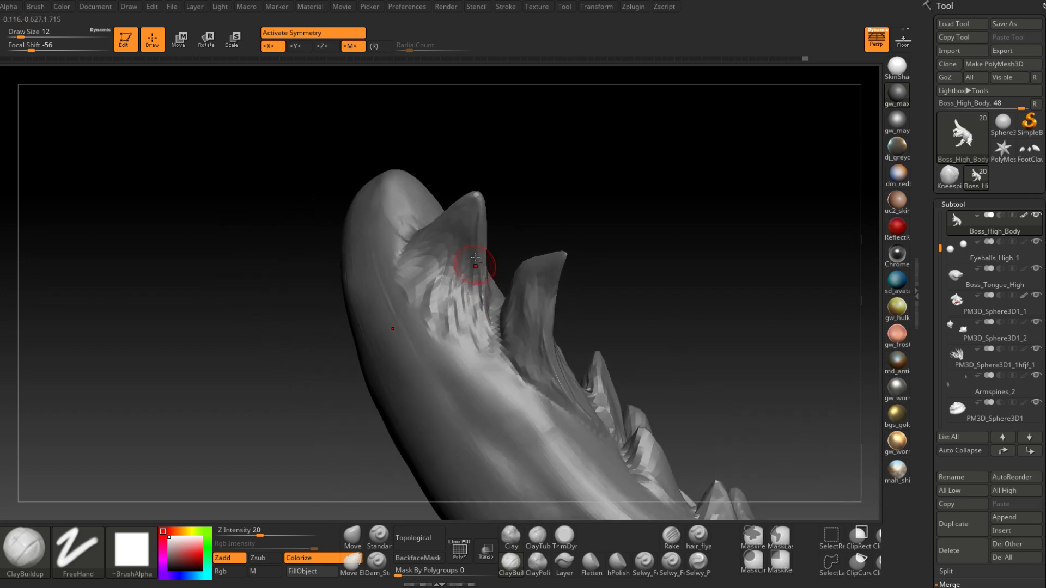
Step: Cut into the crease beneath the new spike with ClayBuildup at draw size 9 and smooth its edge
mouse_move(473, 304)
right_mouse_down()
mouse_move(479, 227)
mouse_move(467, 264)
mouse_move(443, 233)
mouse_move(457, 236)
right_mouse_up()
key("space")
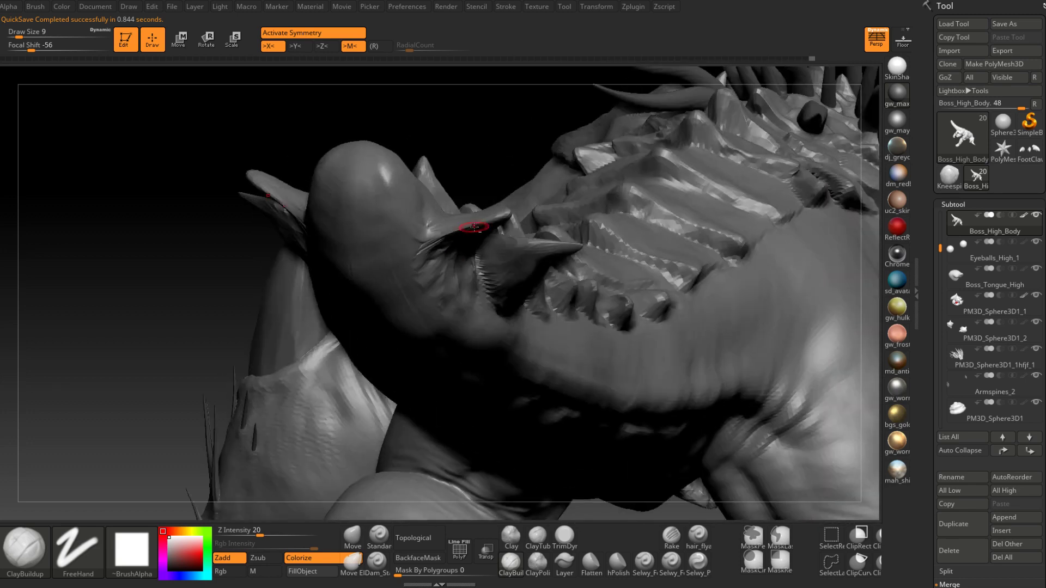
left_click_drag(468, 224, 440, 236, "alt")
right_click_drag(447, 234, 455, 212)
left_click_drag(455, 227, 439, 236, "shift")
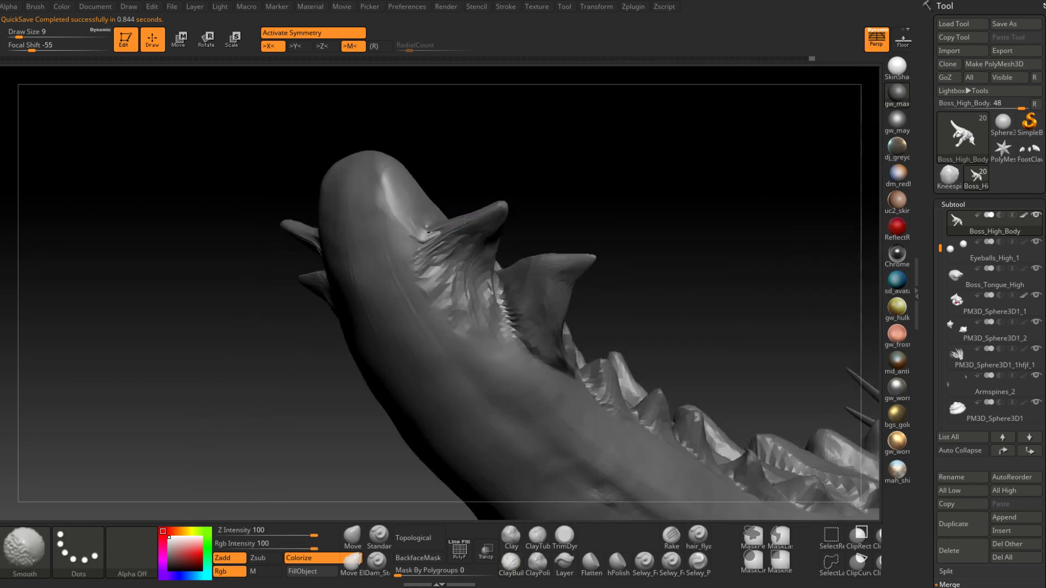
right_click_drag(467, 209, 473, 191)
Step: Reshape the tips and curvature of the tail-tip side spikes with the Move brush at draw sizes 14 and 25
mouse_move(469, 251)
right_mouse_down()
mouse_move(567, 198)
mouse_move(556, 215)
mouse_move(480, 234)
mouse_move(497, 203)
right_mouse_up()
left_click(353, 535)
key("space")
key("space")
left_click_drag(497, 188, 485, 188)
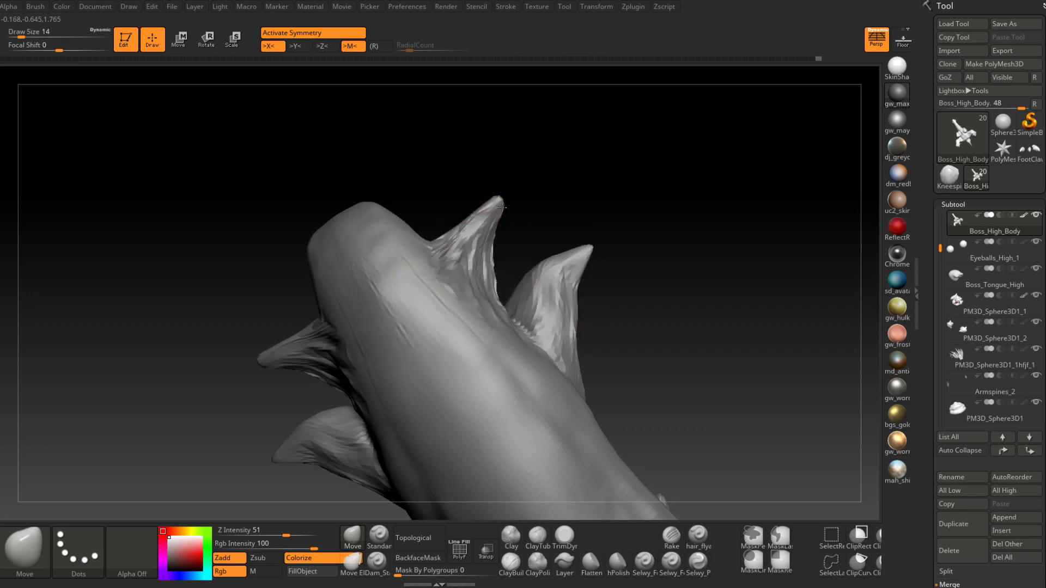
key("space")
left_click_drag(480, 243, 493, 242)
right_click_drag(461, 218, 459, 234)
key("space")
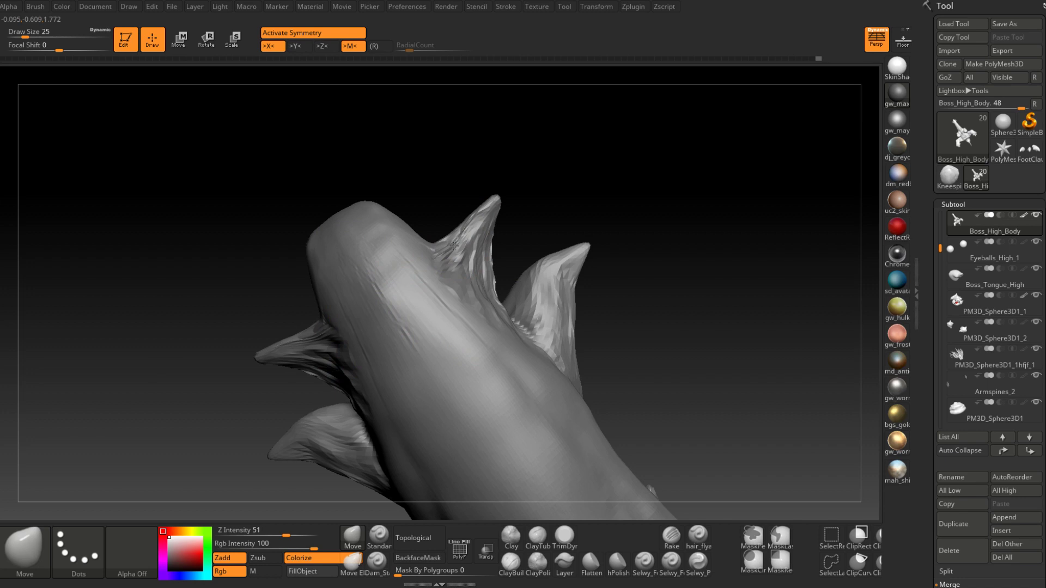
mouse_move(462, 218)
left_mouse_down()
mouse_move(423, 239)
mouse_move(457, 243)
mouse_move(525, 188)
mouse_move(504, 235)
left_mouse_up()
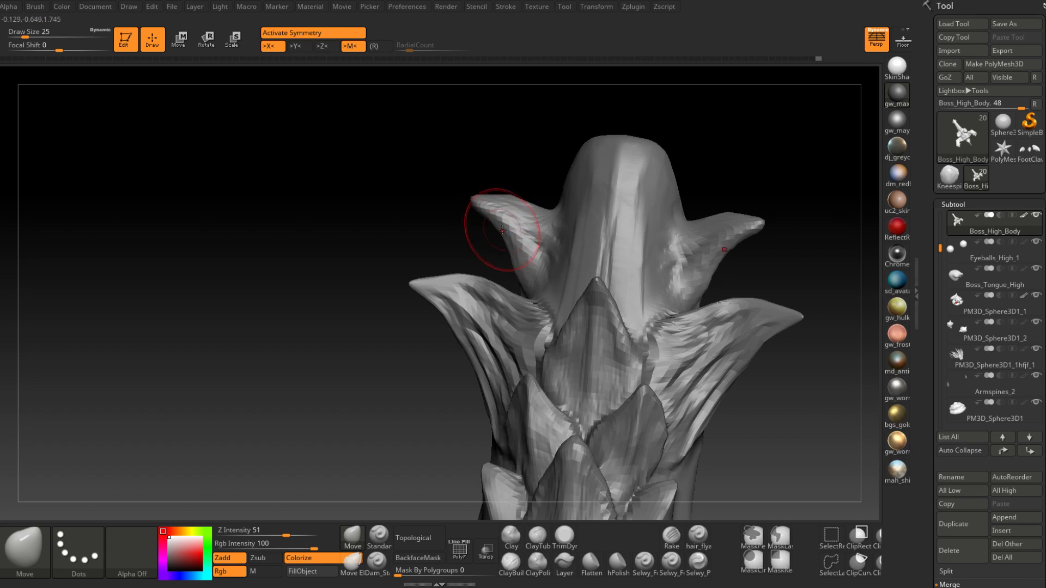
right_click(499, 218)
left_click_drag(501, 216, 495, 216)
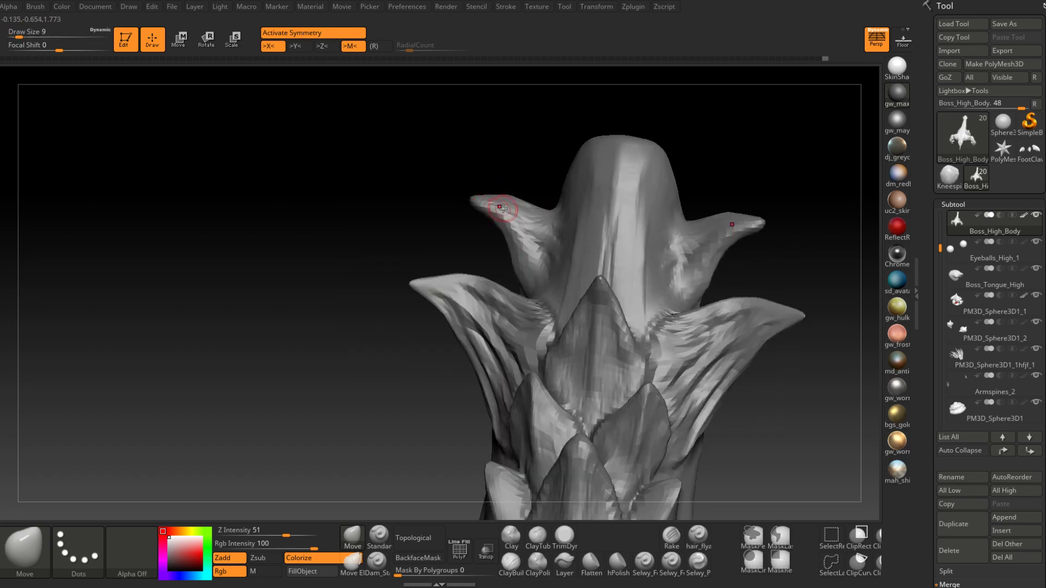
Step: Flatten the new spike's tip with TrimDynamic at draw size 14 and smooth it
left_click(564, 535)
mouse_move(496, 212)
right_mouse_down()
mouse_move(497, 243)
mouse_move(506, 201)
mouse_move(490, 204)
mouse_move(503, 210)
right_mouse_up()
right_click(496, 212)
left_click(496, 213)
key("shift")
left_click_drag(503, 210, 488, 200, "shift")
mouse_move(488, 201)
right_mouse_down()
mouse_move(525, 205)
mouse_move(496, 196)
mouse_move(427, 232)
mouse_move(436, 240)
mouse_move(513, 223)
right_mouse_up()
key("shift")
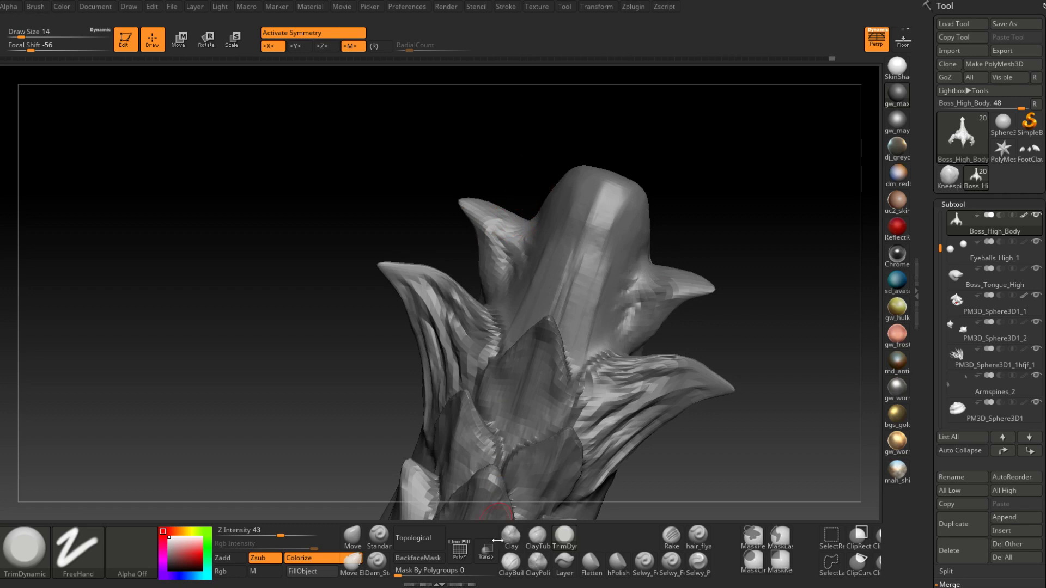
Step: Refine the new spike's tip and upper edge with ClayBuildup at draw sizes 7 and 13
left_click(510, 563)
right_click(469, 300)
left_click_drag(497, 228, 494, 228)
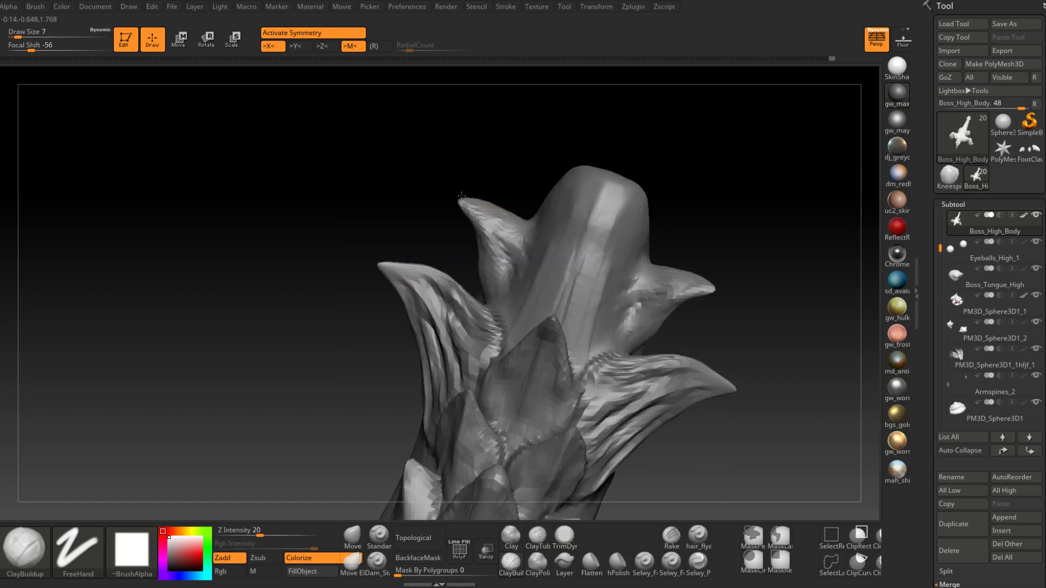
right_click_drag(449, 278, 469, 293)
right_click(469, 294)
left_click_drag(492, 224, 497, 224)
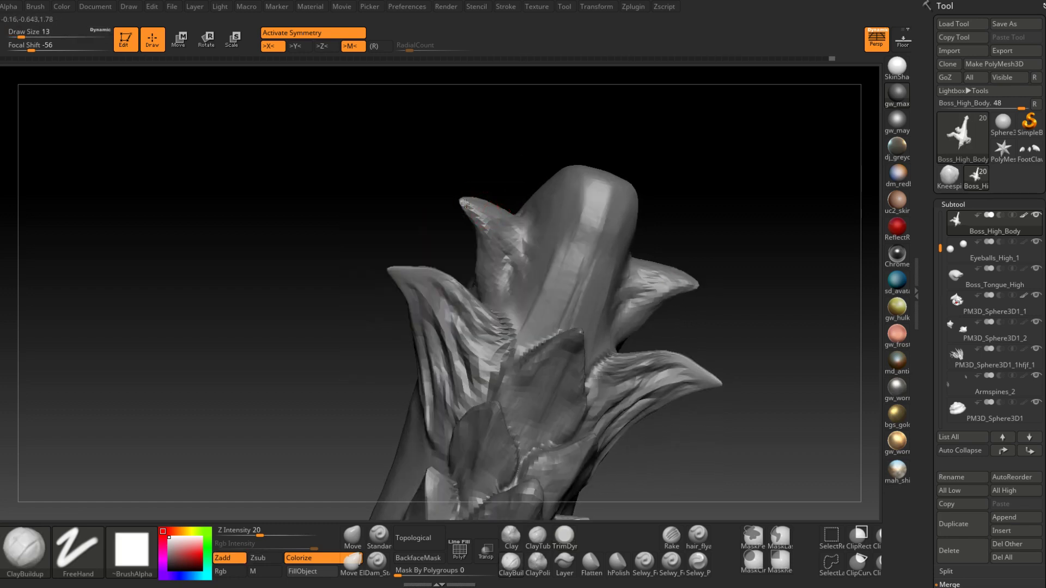
right_click_drag(471, 202, 502, 287)
right_click_drag(519, 249, 518, 341)
mouse_move(532, 268)
right_mouse_down()
mouse_move(540, 283)
mouse_move(512, 280)
right_mouse_up()
Step: Carve creases along the new spike's base with Dam_Standard at draw size 12 and smooth the spike
left_click(376, 563)
key("space")
left_click(521, 279)
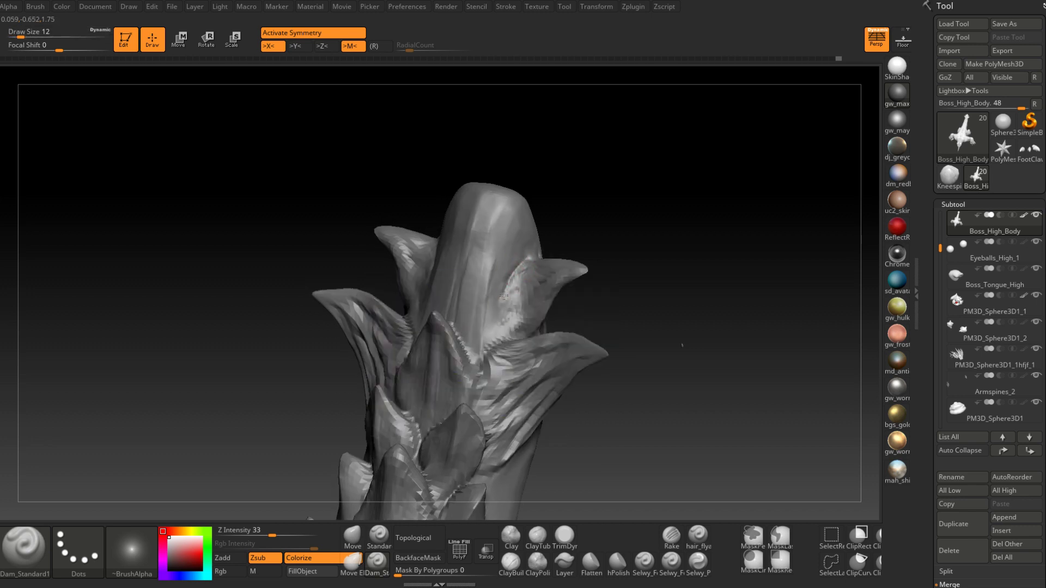
right_click_drag(500, 330, 516, 269)
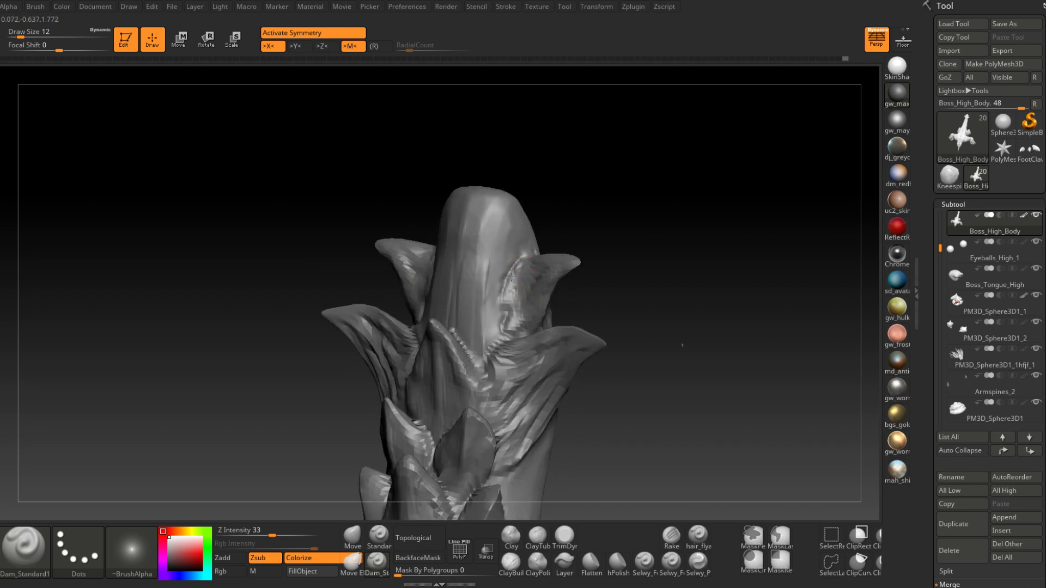
mouse_move(510, 312)
right_mouse_down()
mouse_move(527, 315)
mouse_move(514, 292)
mouse_move(553, 333)
right_mouse_up()
key("shift")
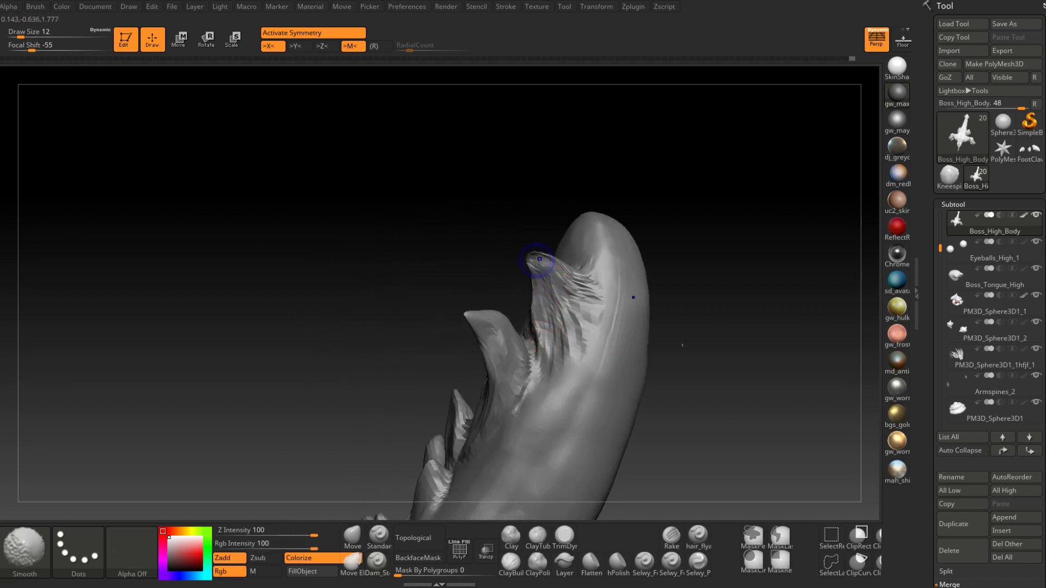
mouse_move(536, 261)
right_mouse_down()
mouse_move(616, 283)
mouse_move(553, 245)
mouse_move(543, 255)
mouse_move(563, 346)
right_mouse_up()
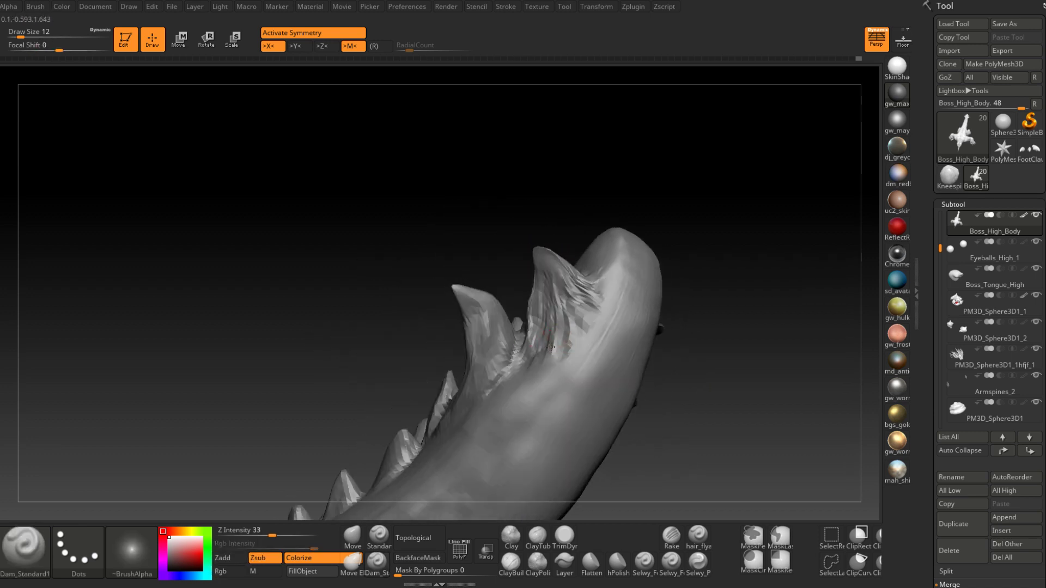
Step: Paint a mask over two symmetrical patches on top of the tail tip, in front of the last scales, at draw size 17
right_click_drag(586, 287, 591, 308)
right_click_drag(553, 345, 599, 323)
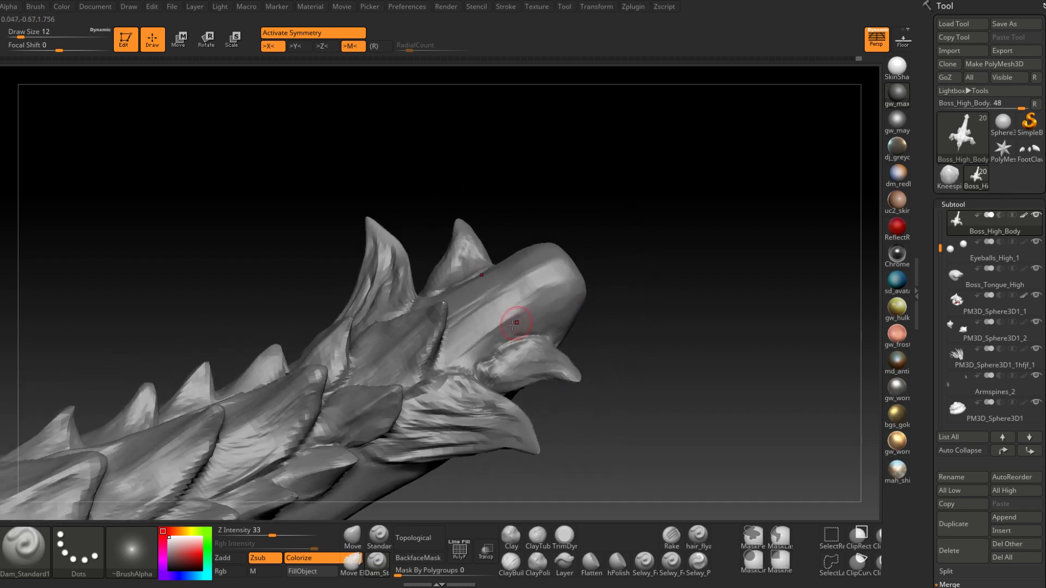
key("space")
mouse_move(482, 319)
left_mouse_down()
mouse_move(470, 342)
mouse_move(512, 319)
left_mouse_up()
key("ctrl")
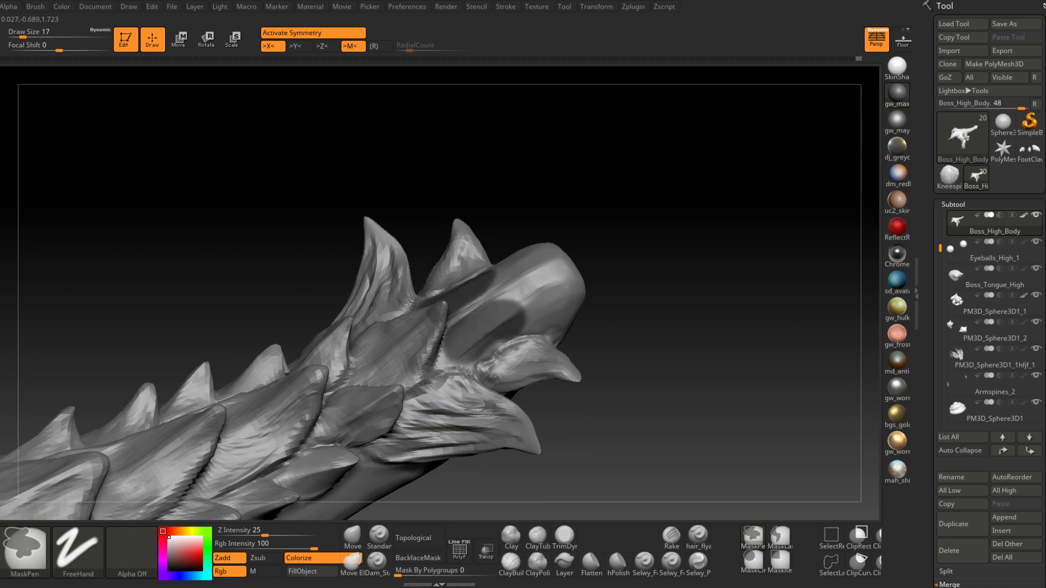
Step: Pull the two patches out into a pair of upper spikes with the Move brush at draw size 49 and smooth them
mouse_move(462, 349)
right_mouse_down()
mouse_move(479, 362)
mouse_move(518, 280)
mouse_move(553, 303)
mouse_move(616, 236)
mouse_move(544, 316)
mouse_move(503, 340)
mouse_move(509, 275)
right_mouse_up()
key("b")
key("m")
key("v")
key("space")
left_click_drag(509, 271, 514, 294)
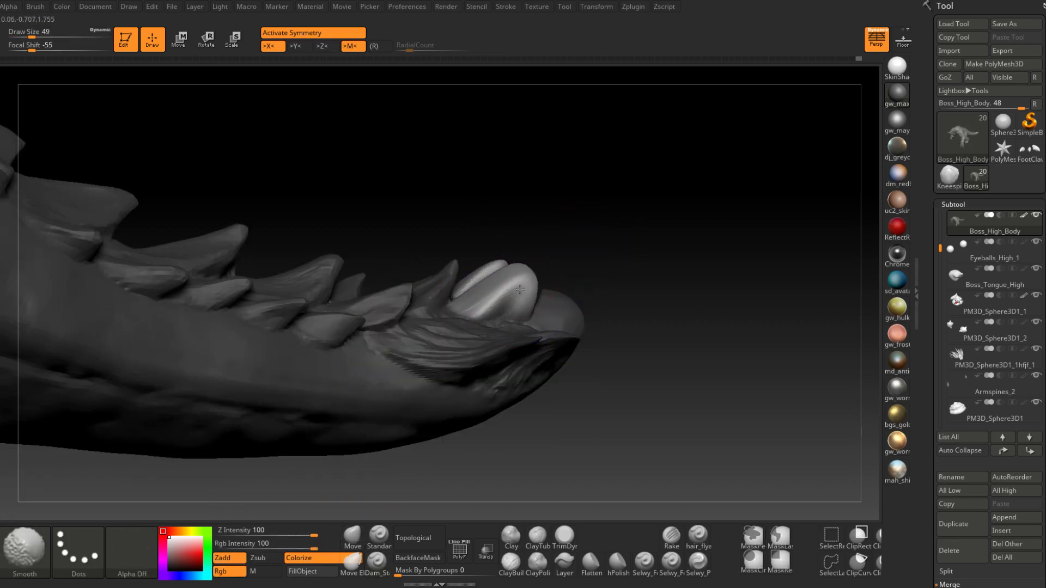
key("shift+d")
Step: Build up the bodies and bases of the new upper spikes with ClayBuildup at draw size 20
mouse_move(533, 341)
right_mouse_down()
mouse_move(501, 292)
mouse_move(519, 289)
mouse_move(496, 273)
mouse_move(500, 260)
mouse_move(511, 276)
mouse_move(515, 250)
right_mouse_up()
key("space")
key("b")
key("c")
key("b")
key("bracketleft")
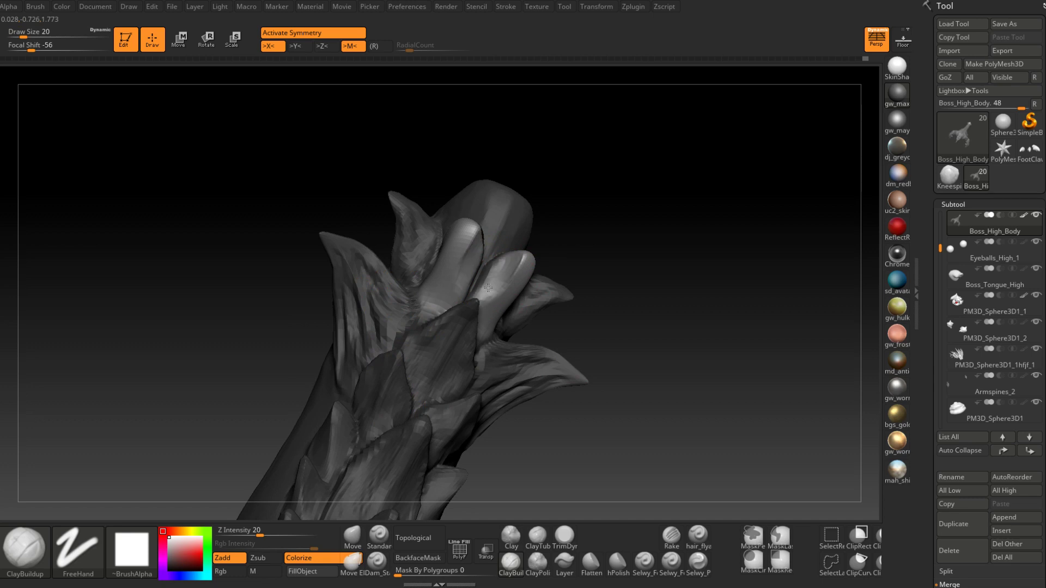
right_click_drag(483, 299, 517, 291)
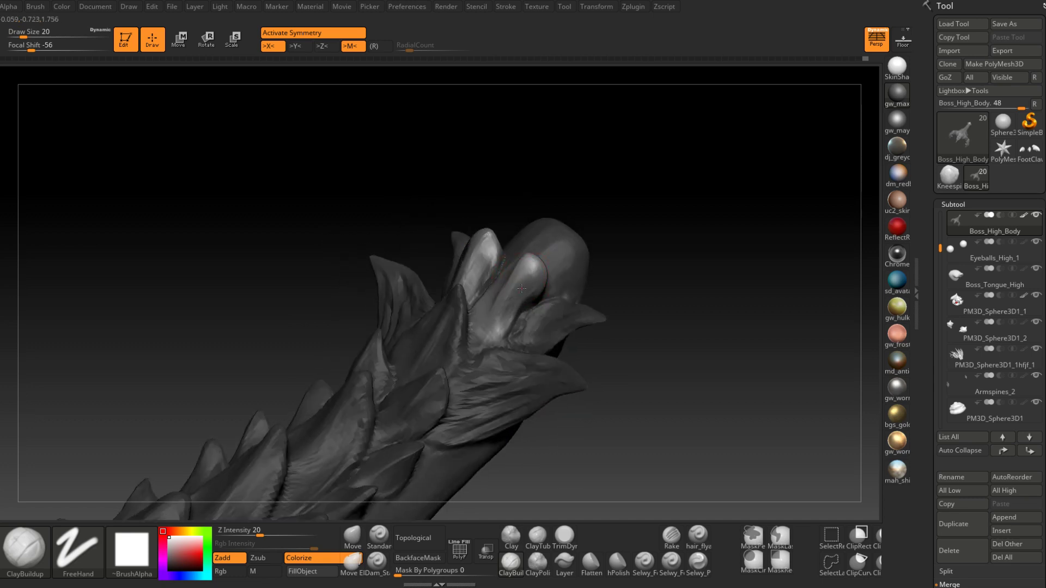
left_click_drag(502, 315, 491, 333)
right_click_drag(498, 327, 517, 298)
left_click_drag(512, 303, 496, 324)
right_click_drag(504, 319, 516, 300)
Step: Refine the rims and bases of the upper spikes with ClayBuildup at draw sizes 17 and 9
key("s")
left_click_drag(529, 282, 526, 281)
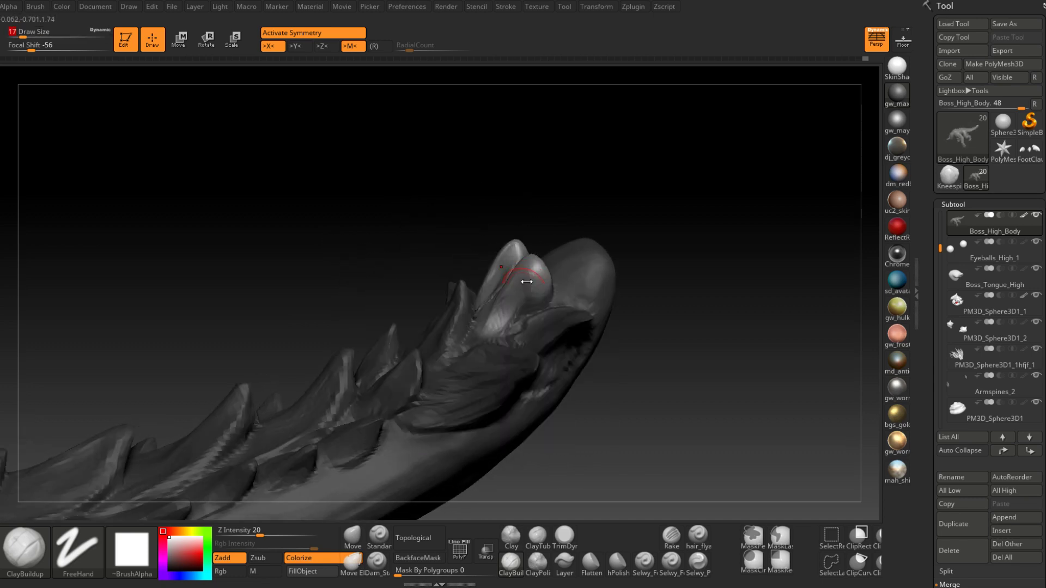
mouse_move(529, 309)
right_mouse_down()
mouse_move(531, 287)
mouse_move(478, 352)
mouse_move(514, 306)
mouse_move(515, 280)
mouse_move(539, 272)
mouse_move(554, 296)
mouse_move(528, 326)
mouse_move(542, 326)
mouse_move(523, 335)
right_mouse_up()
key("space")
left_click_drag(526, 333, 521, 334)
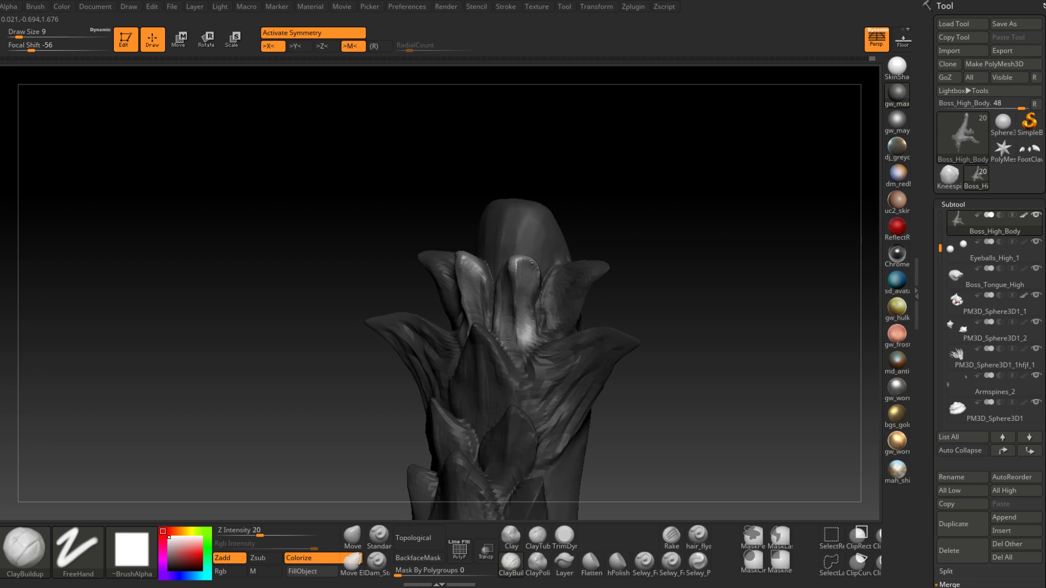
right_click_drag(518, 341, 521, 343)
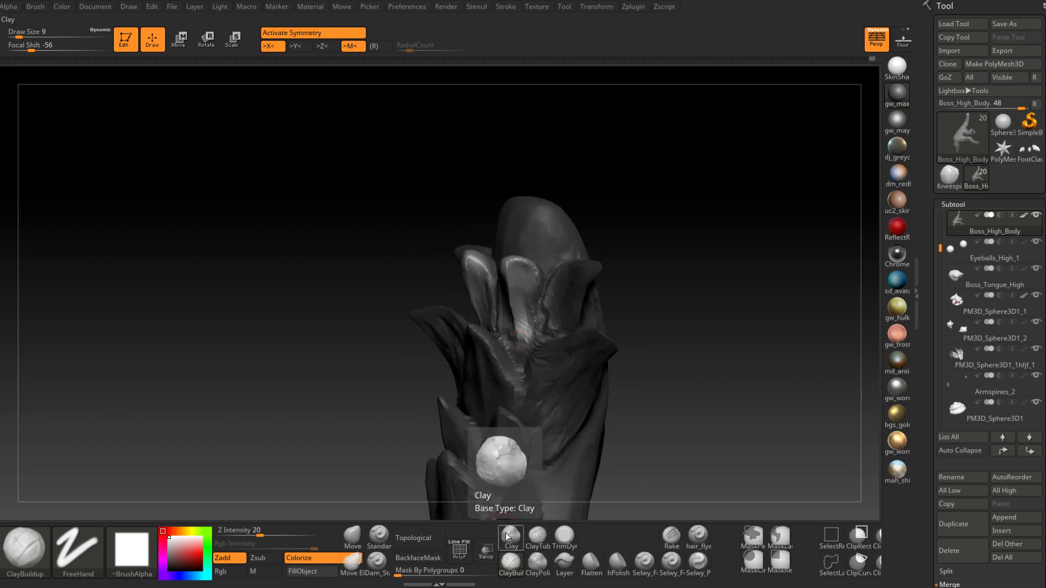
Step: Stretch the tips of the upper spikes into sharper points with the Move brush at draw size 27
mouse_move(515, 354)
right_mouse_down()
mouse_move(522, 253)
mouse_move(560, 263)
right_mouse_up()
key("shift")
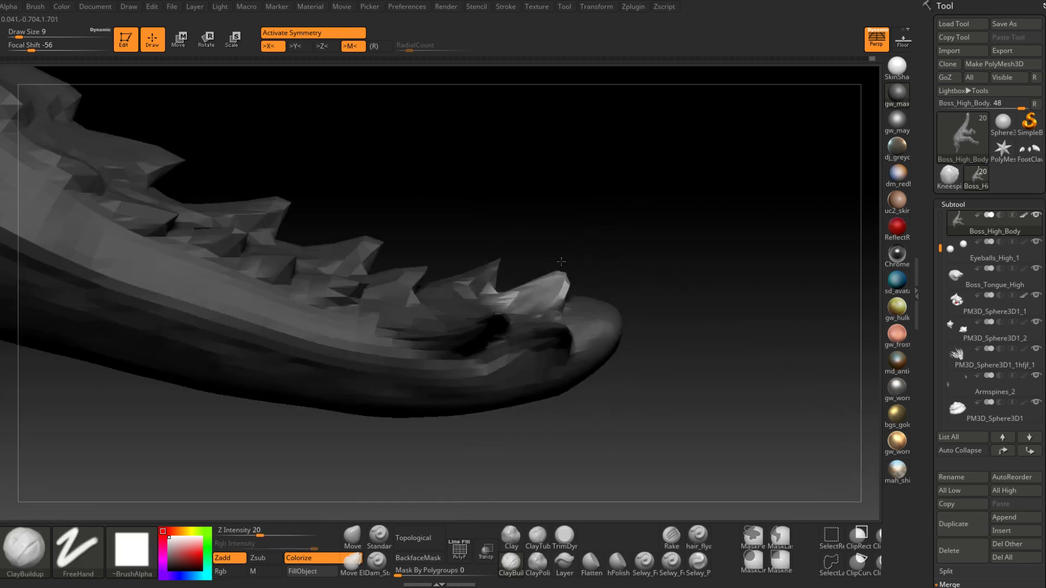
right_click_drag(579, 222, 542, 327)
left_click(352, 536)
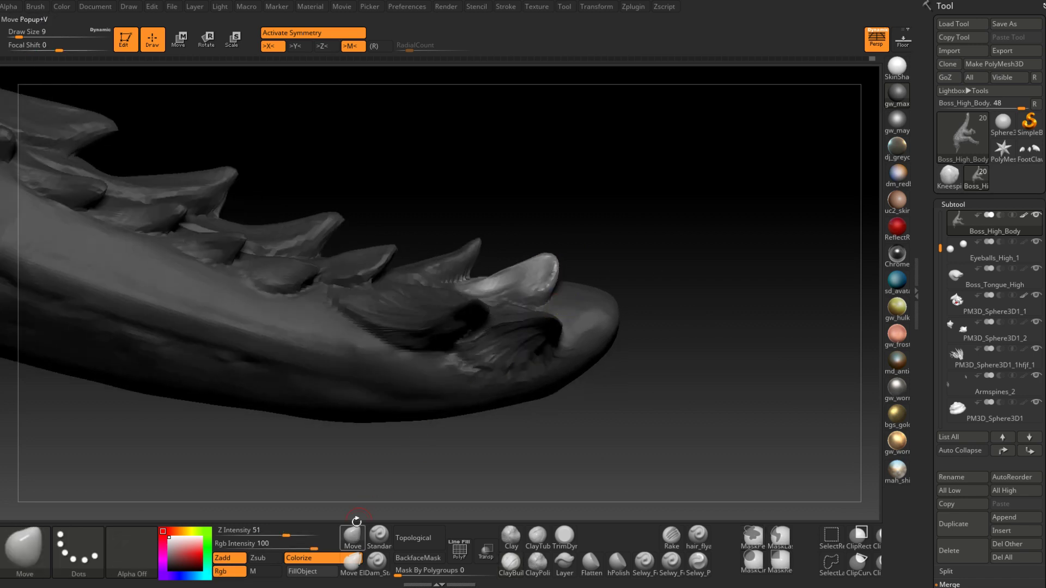
key("space")
left_click_drag(557, 257, 567, 255)
key("space")
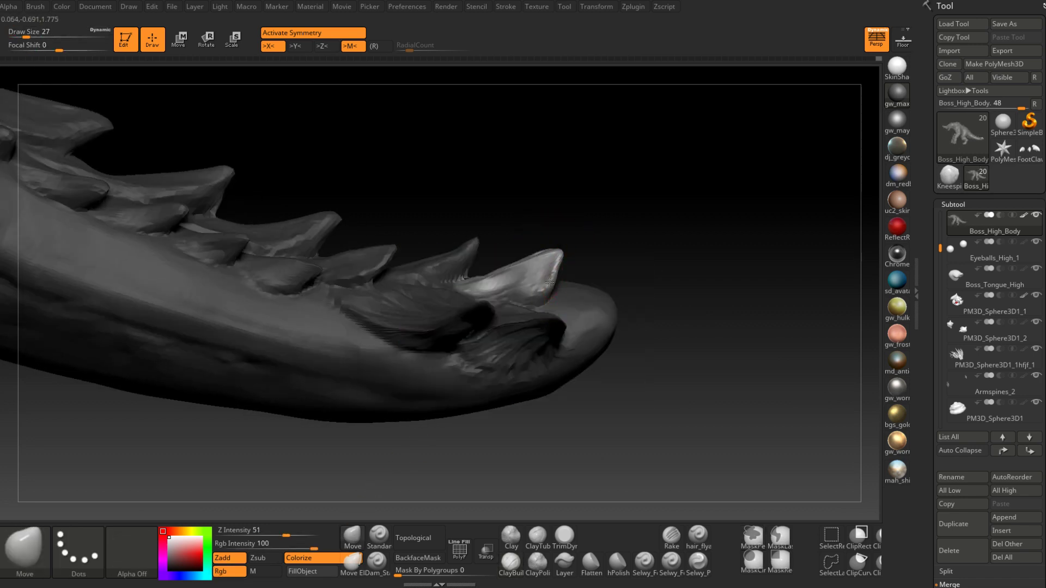
mouse_move(538, 294)
right_mouse_down("ctrl")
mouse_move(560, 289)
mouse_move(463, 318)
mouse_move(570, 305)
mouse_move(553, 292)
right_mouse_up("ctrl")
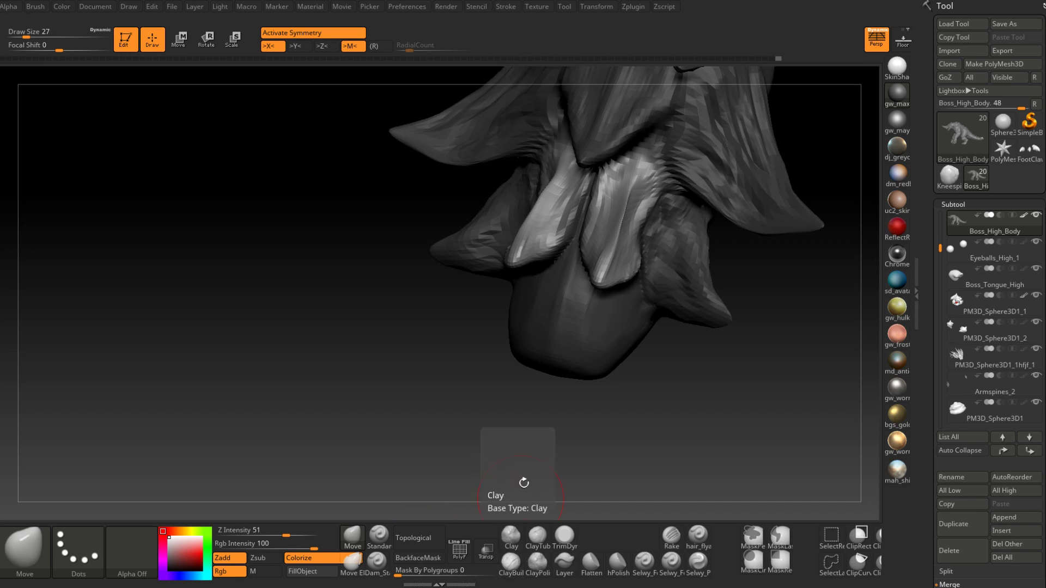
Step: Carve creases around and along the upper spikes with Dam_Standard at draw size 11
key("b")
key("d")
key("s")
mouse_move(465, 428)
right_mouse_down()
mouse_move(553, 267)
mouse_move(545, 245)
mouse_move(512, 261)
right_mouse_up()
key("space")
left_click_drag(546, 272, 538, 271)
mouse_move(538, 271)
right_mouse_down()
mouse_move(795, 280)
mouse_move(502, 276)
mouse_move(533, 271)
right_mouse_up()
right_click_drag(478, 301, 565, 238)
right_click_drag(530, 276, 637, 269)
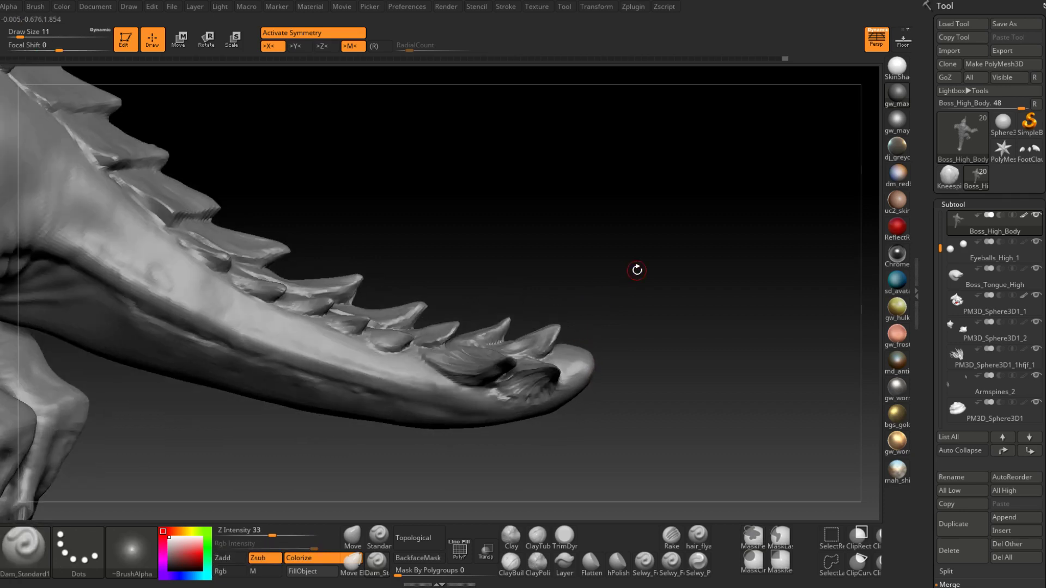
Step: Carve fine creases around the bases of the tail's side scales with Dam_Standard at draw size 6
right_click_drag(384, 345, 486, 373, "alt")
key("space")
left_click_drag(485, 373, 478, 373)
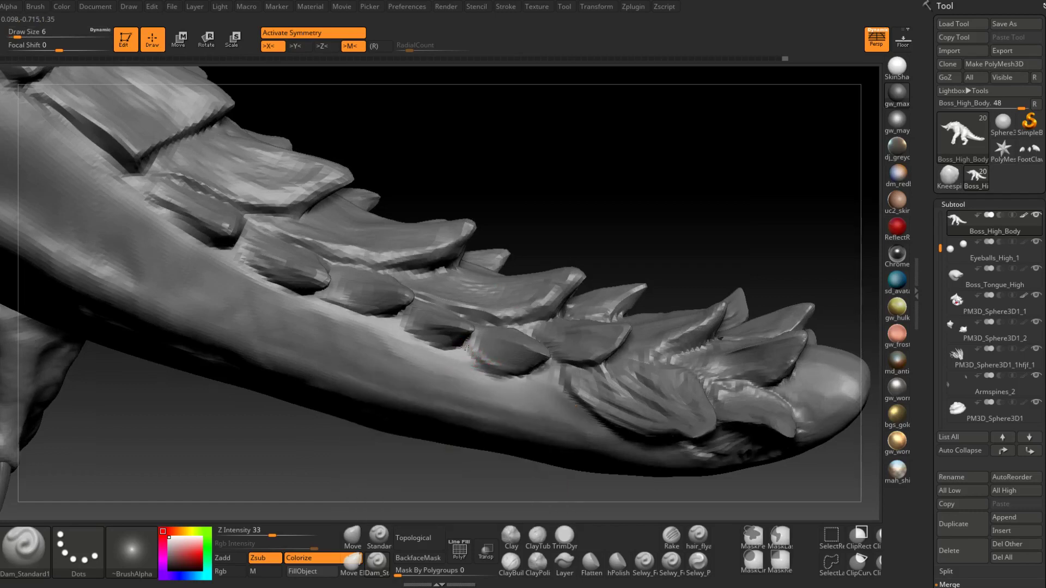
right_click_drag(467, 347, 516, 350)
right_click_drag(413, 339, 552, 344, "ctrl")
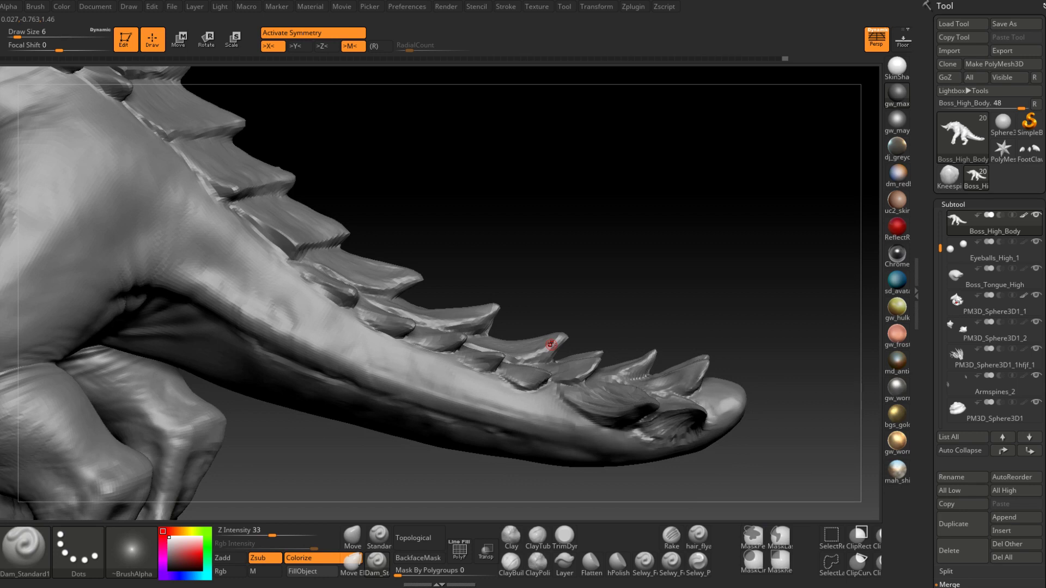
Step: Mask a patch on each side of the tail's blunt end at draw sizes 17 and 11 and invert the mask
right_click_drag(730, 399, 685, 324)
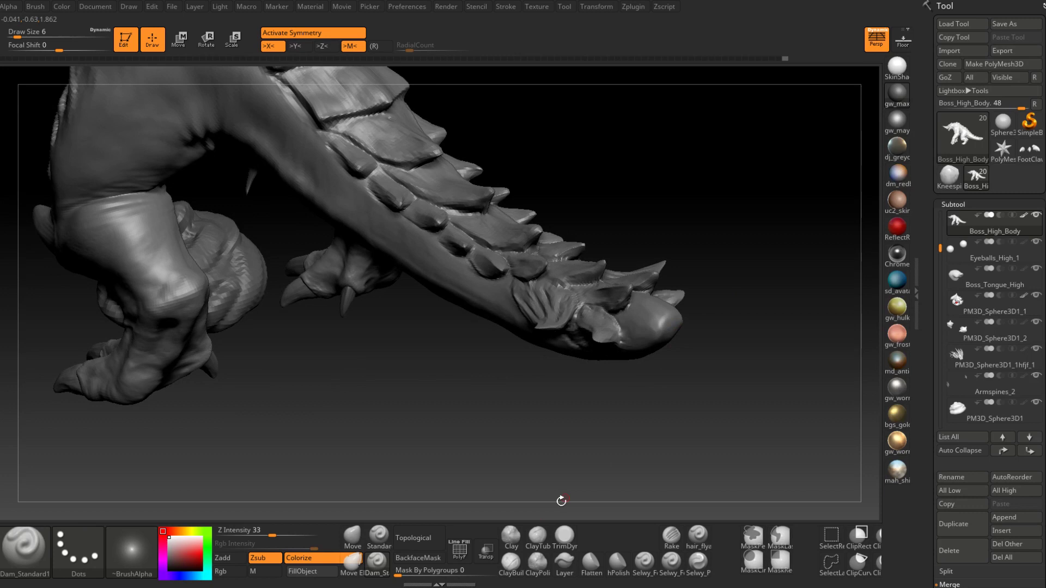
left_click(354, 536)
mouse_move(626, 351)
right_mouse_down()
mouse_move(642, 325)
mouse_move(599, 348)
mouse_move(572, 384)
right_mouse_up()
key("space")
left_click_drag(598, 308, 602, 308)
right_click_drag(602, 299, 583, 326)
key("ctrl")
key("space")
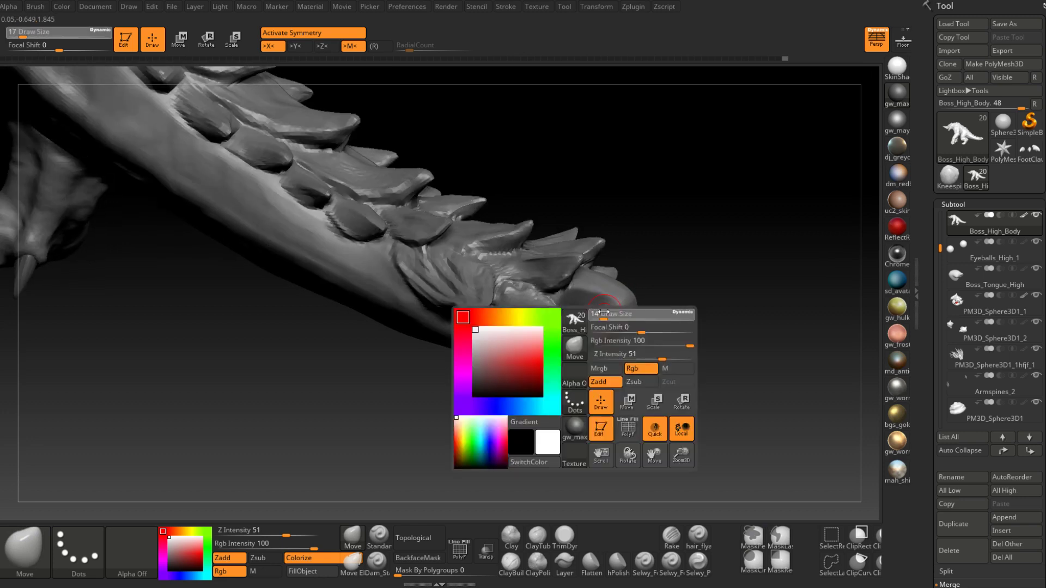
left_click_drag(621, 323, 602, 323)
key("ctrl")
mouse_move(636, 315)
right_mouse_down()
mouse_move(609, 306)
mouse_move(630, 268)
mouse_move(638, 305)
mouse_move(619, 315)
mouse_move(627, 305)
mouse_move(612, 365)
mouse_move(649, 275)
mouse_move(663, 325)
mouse_move(611, 361)
mouse_move(609, 387)
right_mouse_up()
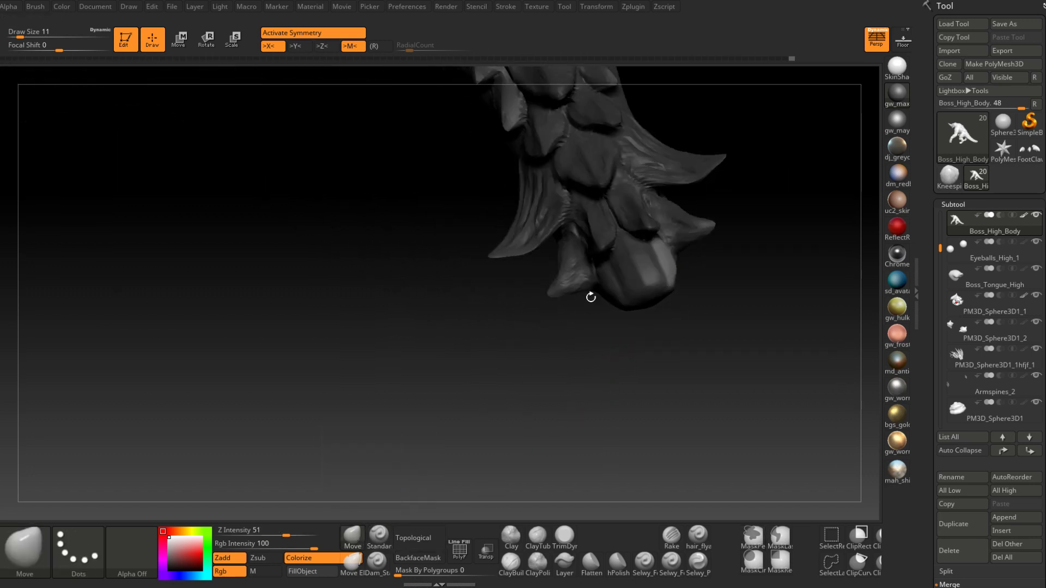
Step: Pull the unmasked patches into a pair of curved end spikes with the Move brush, clear the mask, and reshape them at draw size 13
mouse_move(608, 319)
left_mouse_down()
mouse_move(622, 320)
mouse_move(615, 309)
mouse_move(590, 325)
mouse_move(611, 303)
mouse_move(588, 321)
mouse_move(537, 288)
mouse_move(597, 289)
mouse_move(646, 315)
left_mouse_up()
key("space")
key("ctrl")
mouse_move(617, 409)
left_mouse_down()
mouse_move(572, 310)
mouse_move(517, 355)
mouse_move(556, 400)
mouse_move(512, 319)
left_mouse_up()
key("space")
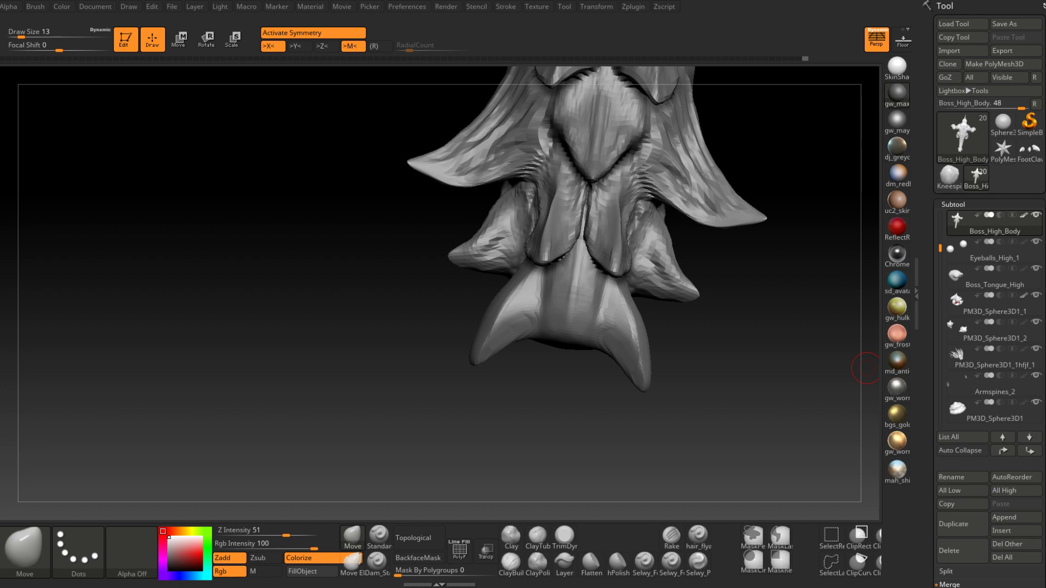
left_click_drag(867, 368, 822, 348)
mouse_move(518, 334)
right_mouse_down()
mouse_move(514, 324)
mouse_move(548, 345)
mouse_move(583, 315)
mouse_move(551, 337)
mouse_move(602, 333)
mouse_move(601, 298)
right_mouse_up()
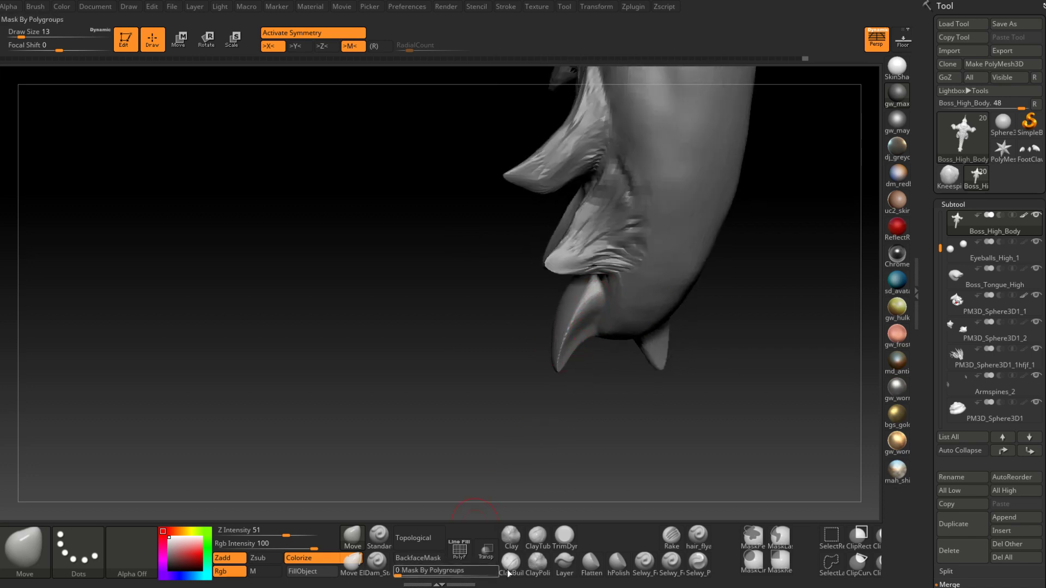
Step: Flatten the planes of the end spikes with TrimDynamic at draw size 13 and smooth their tips
left_click(563, 537)
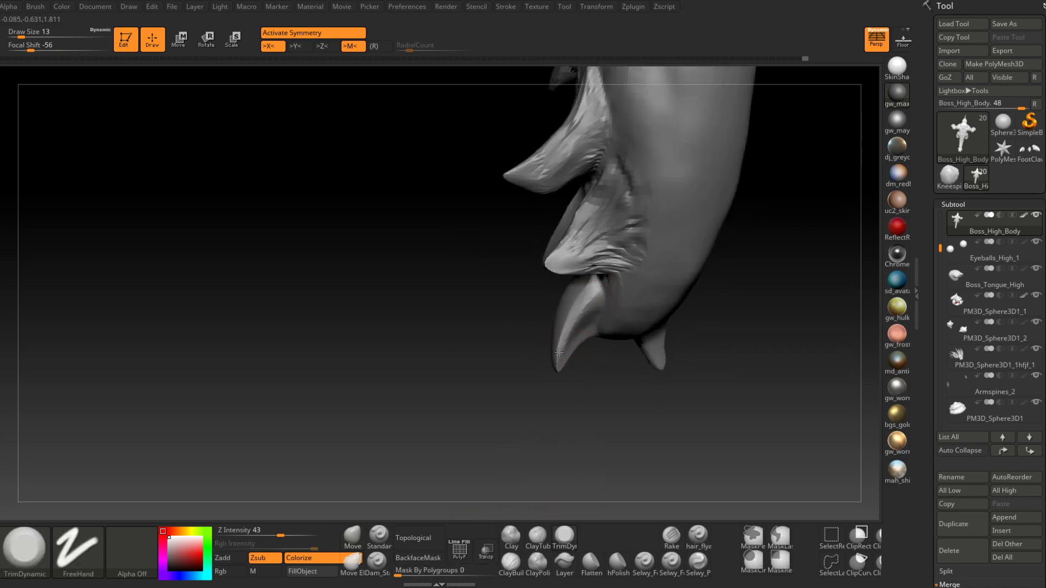
mouse_move(583, 311)
right_mouse_down()
mouse_move(609, 314)
mouse_move(571, 315)
mouse_move(580, 340)
mouse_move(562, 352)
right_mouse_up()
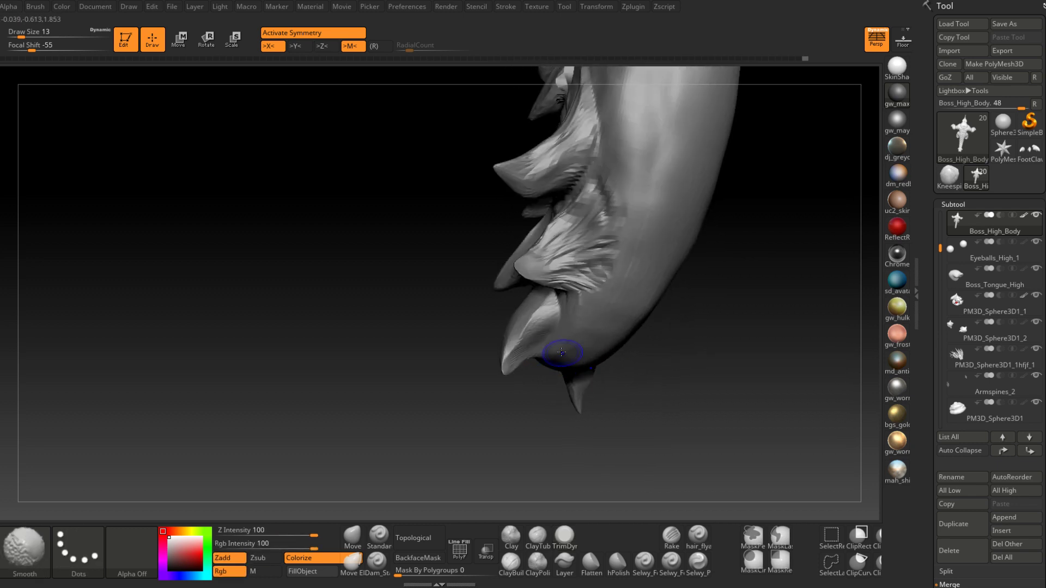
left_click_drag(512, 352, 506, 364, "shift")
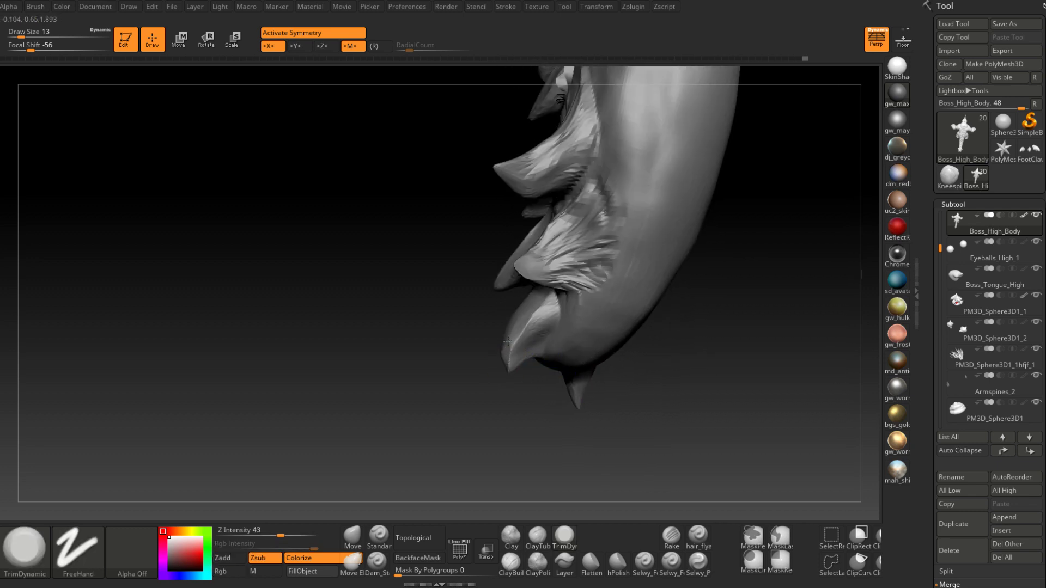
right_click_drag(508, 342, 508, 357)
right_click_drag(526, 320, 536, 351)
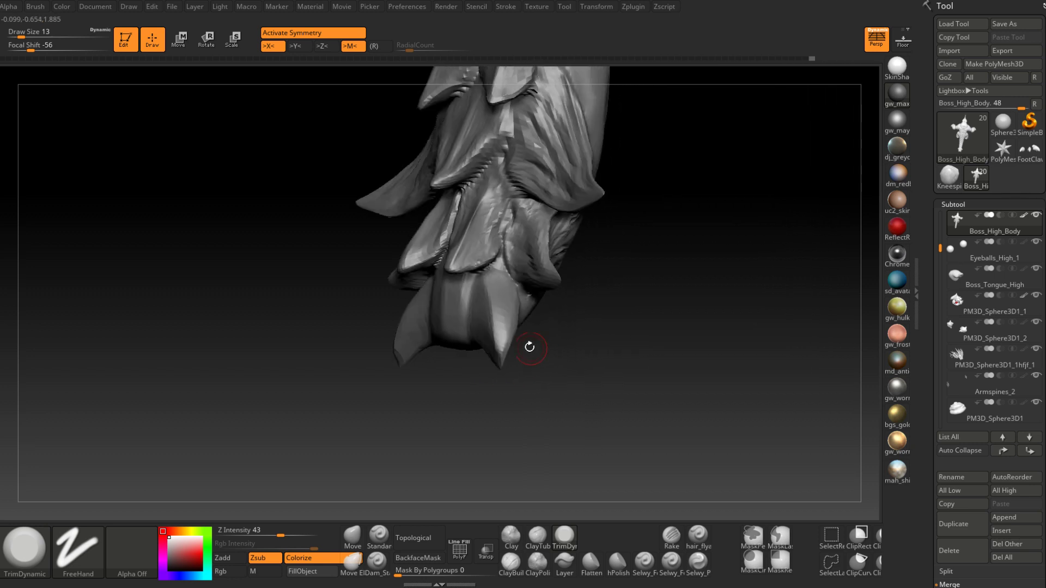
right_click_drag(546, 314, 515, 324)
Step: Trim the inner and upper faces of the end spikes with TrimDynamic at draw sizes 18 and 17, smoothing between strokes
key("space")
left_click_drag(513, 321, 517, 321)
mouse_move(510, 318)
right_mouse_down()
mouse_move(538, 314)
mouse_move(537, 287)
mouse_move(549, 282)
mouse_move(524, 301)
right_mouse_up()
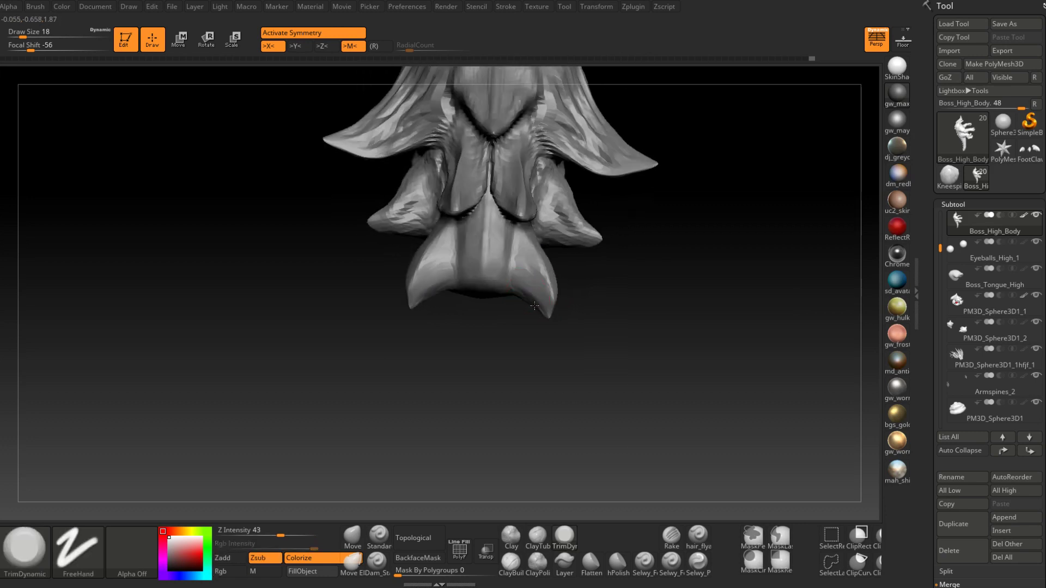
left_click_drag(525, 284, 538, 287)
mouse_move(538, 287)
right_mouse_down()
mouse_move(547, 263)
mouse_move(535, 252)
mouse_move(532, 317)
mouse_move(544, 327)
right_mouse_up()
key("[")
left_click_drag(544, 327, 534, 310, "shift")
mouse_move(534, 310)
right_mouse_down()
mouse_move(544, 354)
mouse_move(562, 299)
right_mouse_up()
key("]")
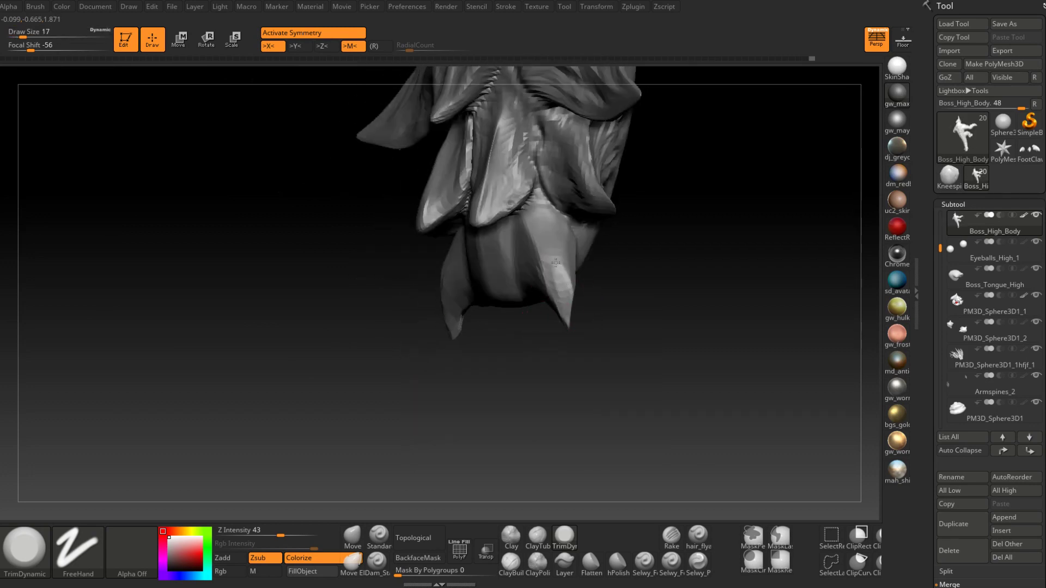
right_click_drag(563, 250, 569, 294)
mouse_move(540, 241)
right_mouse_down()
mouse_move(554, 245)
mouse_move(560, 226)
mouse_move(543, 317)
mouse_move(553, 332)
mouse_move(502, 330)
mouse_move(531, 326)
mouse_move(513, 320)
right_mouse_up()
Step: Mask a patch on top of the tail's end between the two end spikes at draw size 13 and invert the mask
key("ctrl")
key("space")
left_click_drag(513, 320, 500, 301)
right_click_drag(510, 335, 567, 276)
left_click(576, 335, "ctrl")
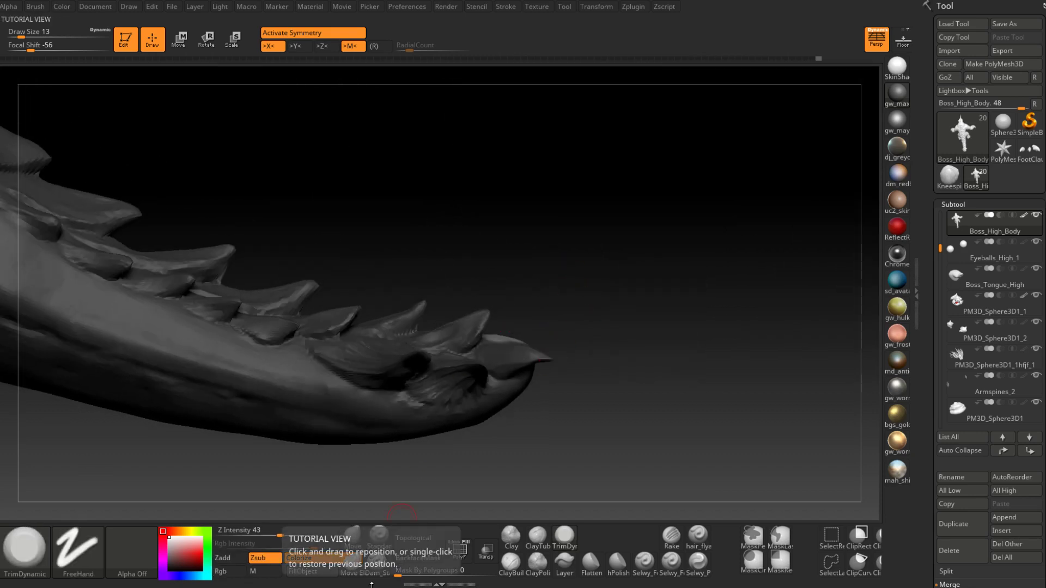
Step: Pull the unmasked patch into a central spike with the Move brush, thicken it with ClayBuildup, and stretch its tip at draw size 27
key("b")
key("m")
key("v")
key("space")
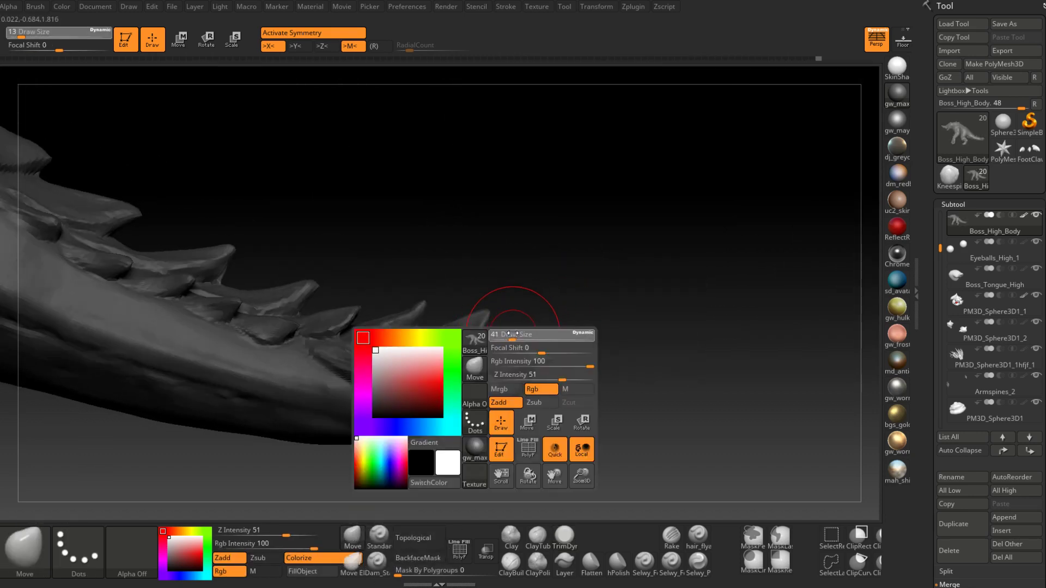
left_click_drag(512, 334, 519, 336)
mouse_move(551, 318)
right_mouse_down()
mouse_move(551, 335)
mouse_move(548, 256)
mouse_move(537, 344)
mouse_move(479, 303)
mouse_move(498, 327)
mouse_move(535, 315)
mouse_move(528, 354)
mouse_move(521, 328)
mouse_move(544, 324)
mouse_move(546, 299)
mouse_move(520, 260)
mouse_move(561, 267)
mouse_move(546, 301)
right_mouse_up()
left_click(515, 560)
key("space")
left_click(354, 535)
key("space")
left_click_drag(545, 300, 558, 294)
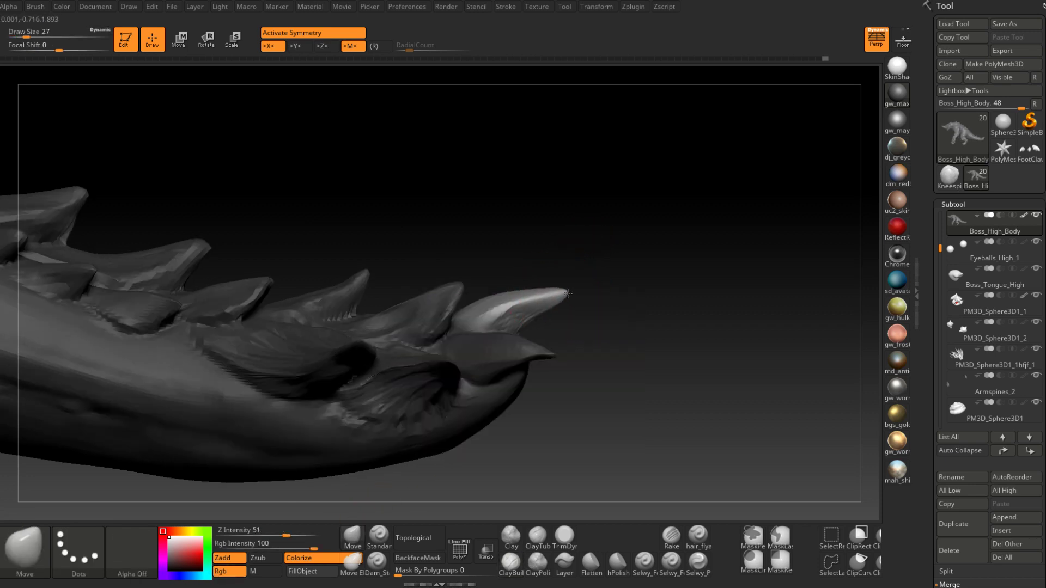
Step: Mask a patch on each side of the tail tip below the end spikes at draw sizes 20 and 9, and invert the mask
right_click_drag(504, 299, 651, 236)
mouse_move(550, 282)
right_mouse_down()
mouse_move(566, 293)
mouse_move(579, 388)
right_mouse_up()
key("space")
key("ctrl")
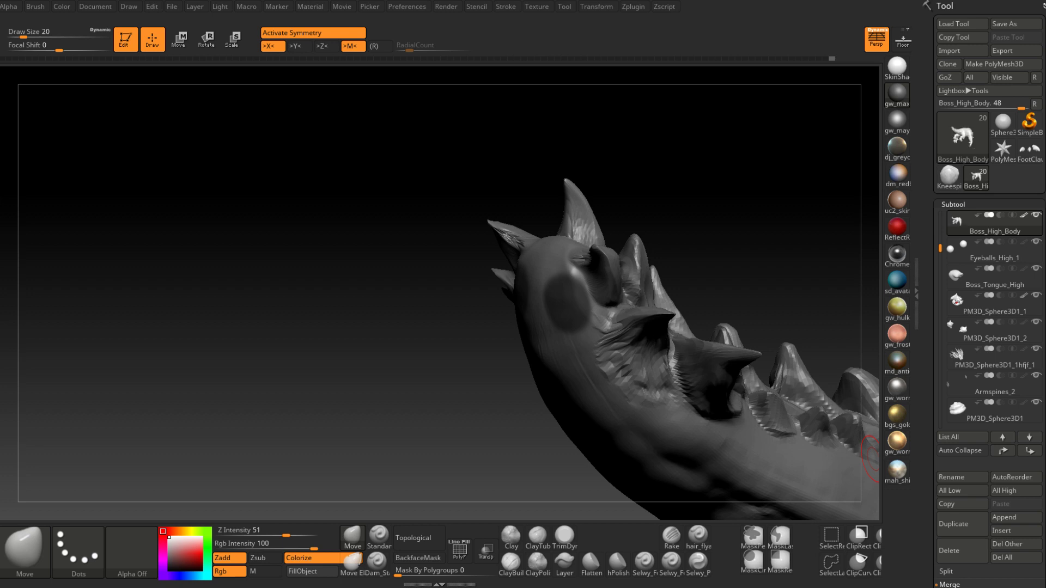
mouse_move(584, 318)
right_mouse_down()
mouse_move(582, 335)
mouse_move(705, 238)
mouse_move(620, 294)
mouse_move(592, 352)
right_mouse_up()
key("space")
left_click(576, 317)
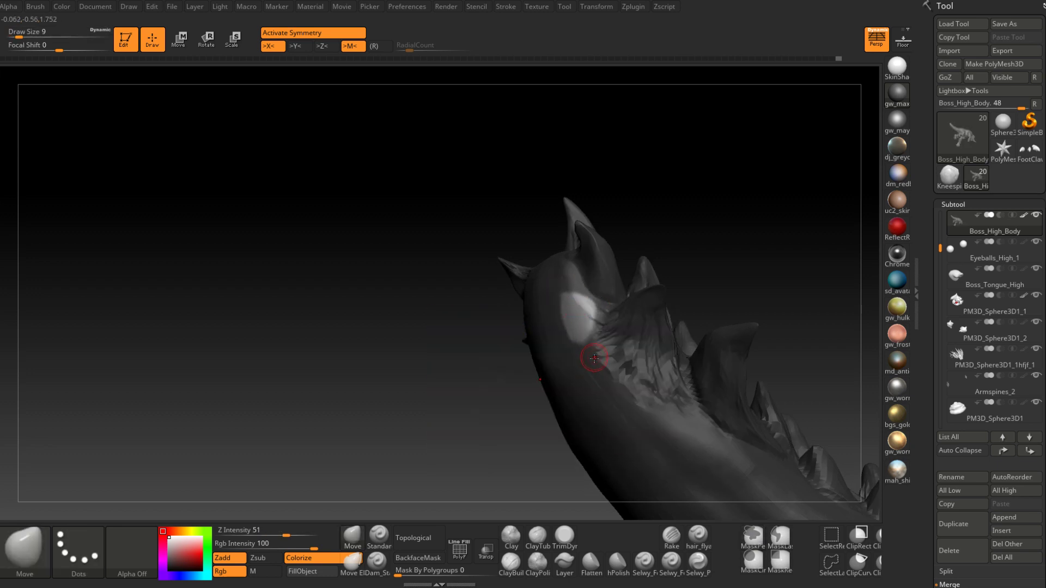
Step: Pull the unmasked side patches out into lower spikes with the Move brush at draw size 49 and reshape them at draw size 22
right_click_drag(593, 355, 684, 281)
right_click_drag(468, 421, 560, 304)
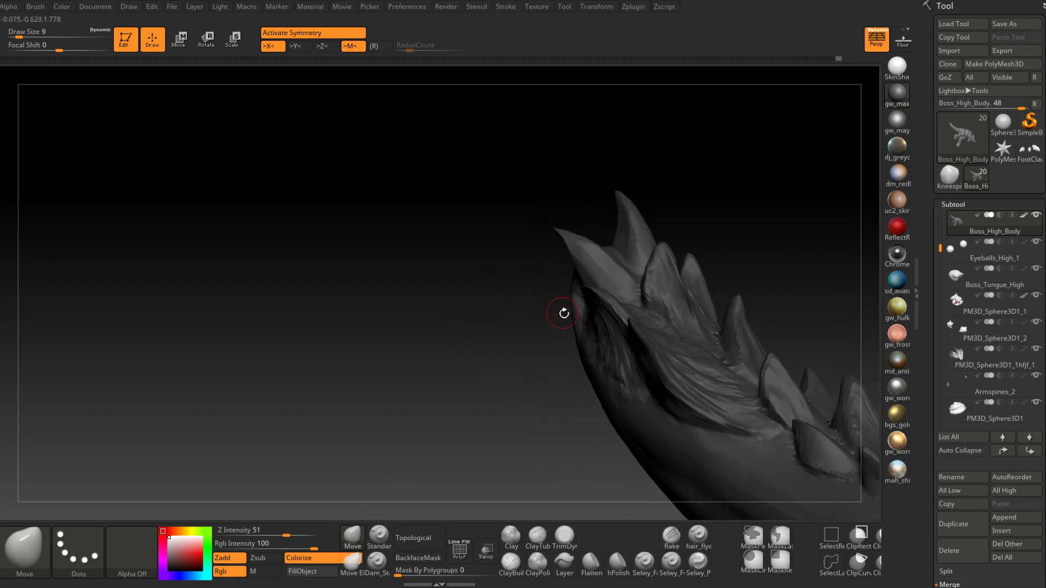
key("space")
left_click(574, 314)
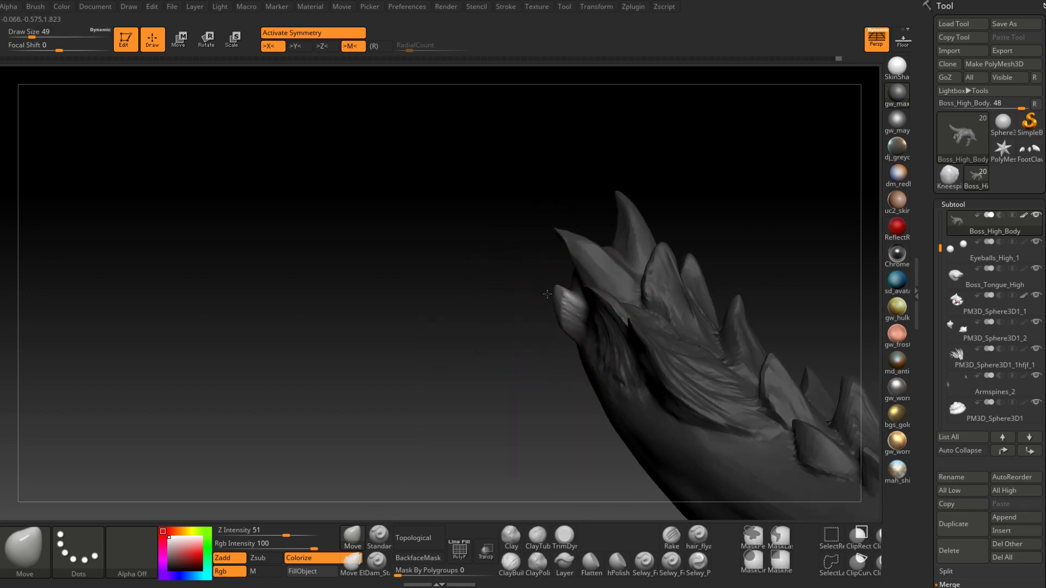
mouse_move(552, 300)
right_mouse_down()
mouse_move(566, 283)
mouse_move(558, 278)
right_mouse_up()
key("space")
left_click_drag(578, 278, 575, 276)
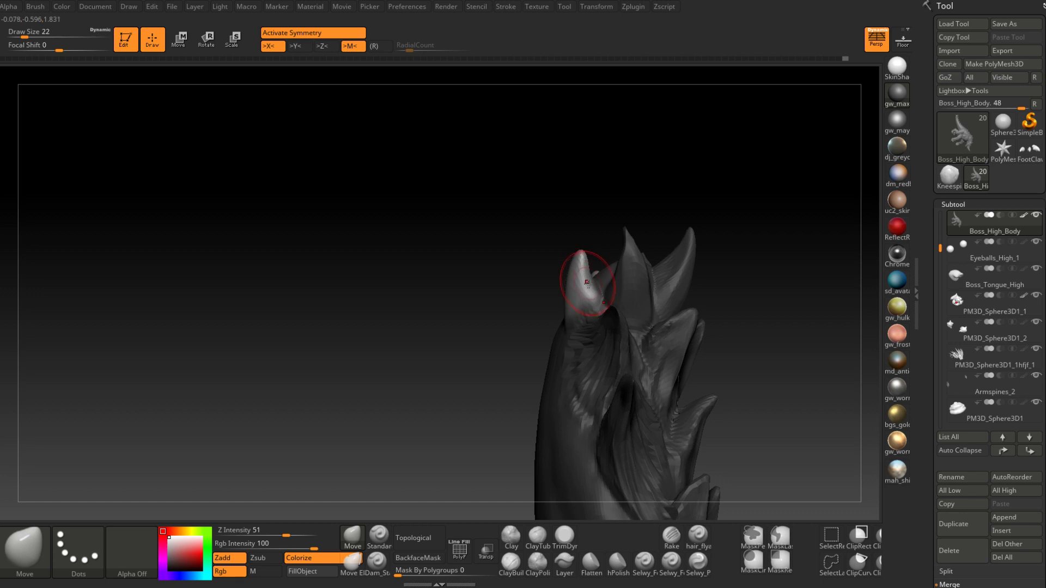
Step: Build up the body of the lower side spikes with ClayBuildup at draw size 17
left_click(510, 561)
right_click_drag(566, 288, 574, 280)
key("space")
left_click_drag(574, 280, 566, 280)
right_click_drag(595, 277, 612, 257)
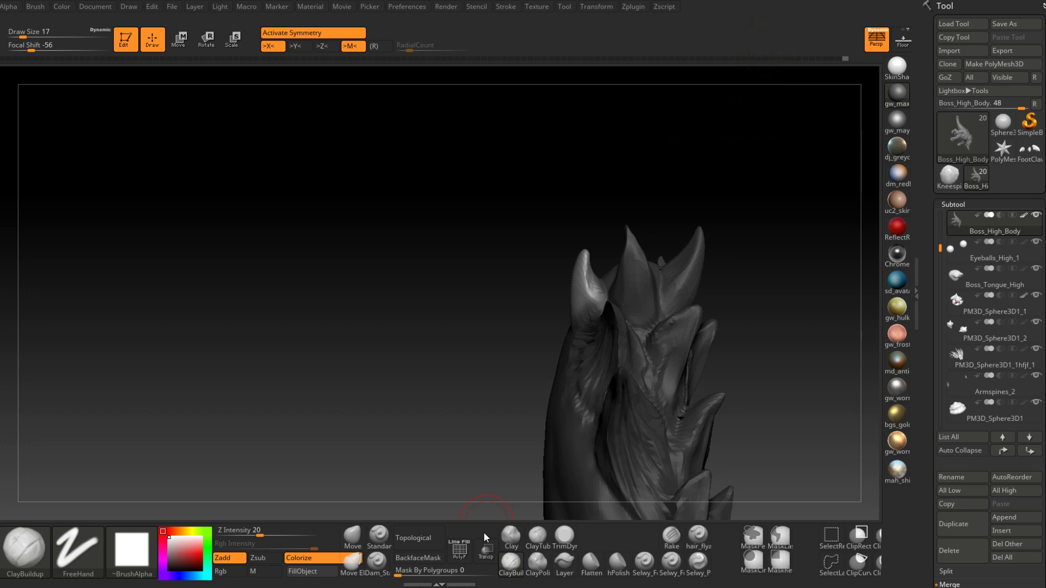
Step: Build up the sides and bases of the lower side spikes at the tail tip with ClayBuildup, adjusting the draw size
key("space")
left_click_drag(586, 272, 588, 288)
mouse_move(588, 289)
right_mouse_down()
mouse_move(648, 285)
mouse_move(654, 275)
right_mouse_up()
mouse_move(550, 275)
right_mouse_down()
mouse_move(594, 277)
mouse_move(599, 256)
mouse_move(574, 250)
mouse_move(574, 287)
right_mouse_up()
key("space")
left_click_drag(574, 287, 562, 276)
mouse_move(580, 276)
right_mouse_down()
mouse_move(519, 297)
mouse_move(472, 276)
mouse_move(532, 276)
mouse_move(483, 275)
mouse_move(661, 345)
mouse_move(737, 334)
mouse_move(586, 334)
mouse_move(602, 366)
mouse_move(570, 298)
mouse_move(538, 326)
right_mouse_up()
key("space")
left_click_drag(564, 296, 568, 295)
mouse_move(568, 290)
right_mouse_down()
mouse_move(561, 299)
mouse_move(661, 244)
mouse_move(560, 306)
mouse_move(539, 302)
right_mouse_up()
Step: Stretch and reshape the lower side spikes with the Move brush at draw sizes 33 and 23
key("ctrl")
left_click(353, 532)
key("space")
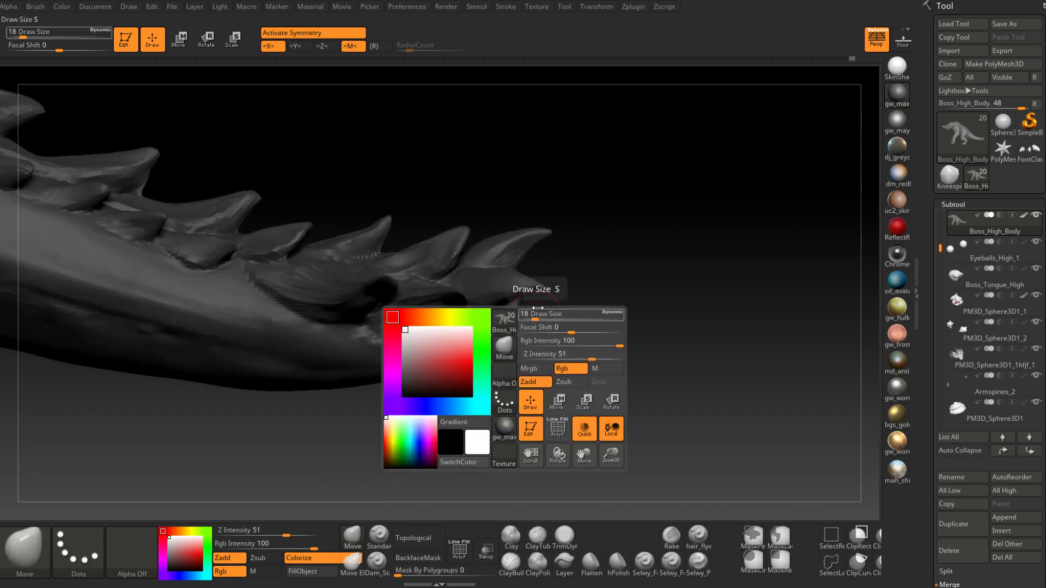
left_click_drag(541, 314, 536, 313)
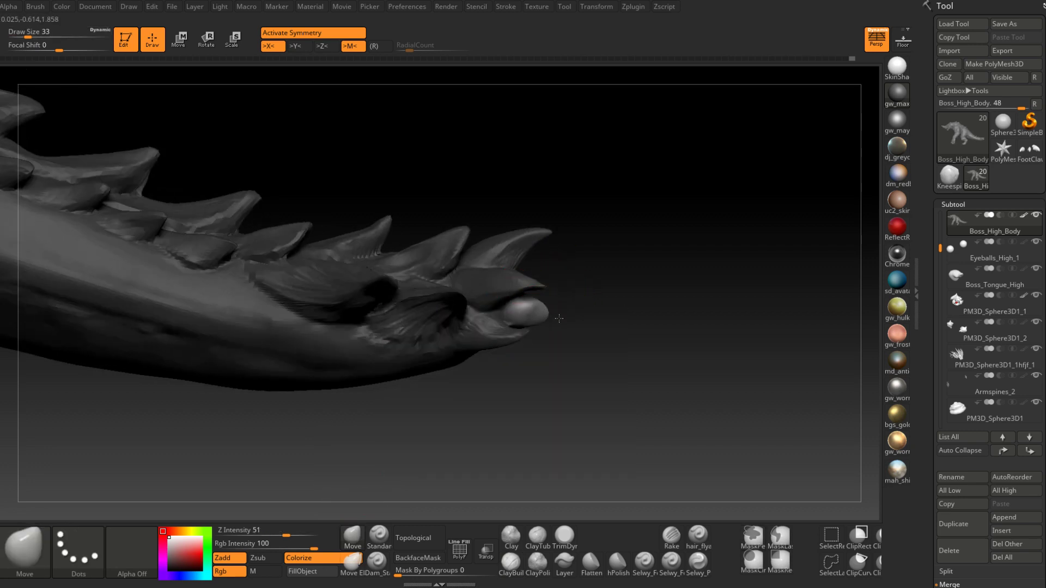
right_click_drag(540, 301, 558, 323)
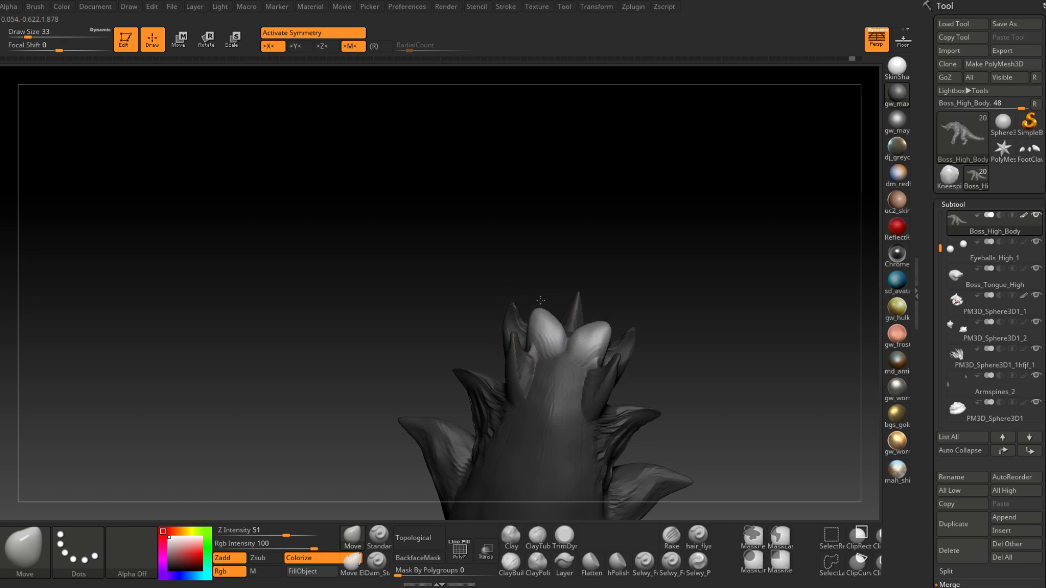
right_click_drag(546, 301, 548, 303)
key("space")
left_click_drag(560, 326, 557, 326)
mouse_move(553, 328)
right_mouse_down()
mouse_move(555, 409)
mouse_move(549, 252)
mouse_move(555, 272)
mouse_move(523, 301)
right_mouse_up()
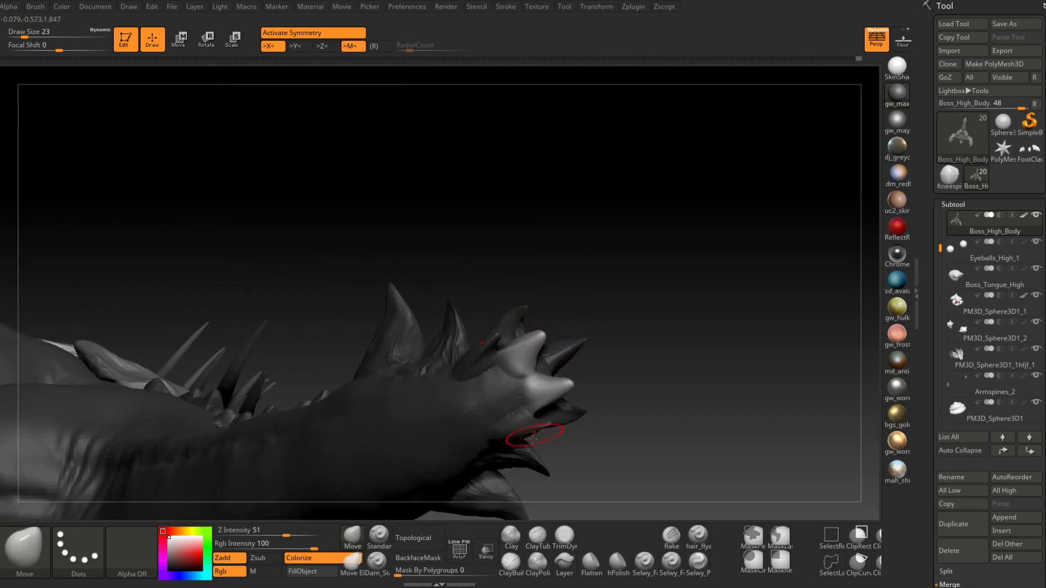
Step: Carve creases around the bases of the lower side spikes with Dam_Standard at draw size 8
left_click(380, 564)
right_click_drag(420, 497, 496, 453, "ctrl")
key("space")
left_click(534, 377)
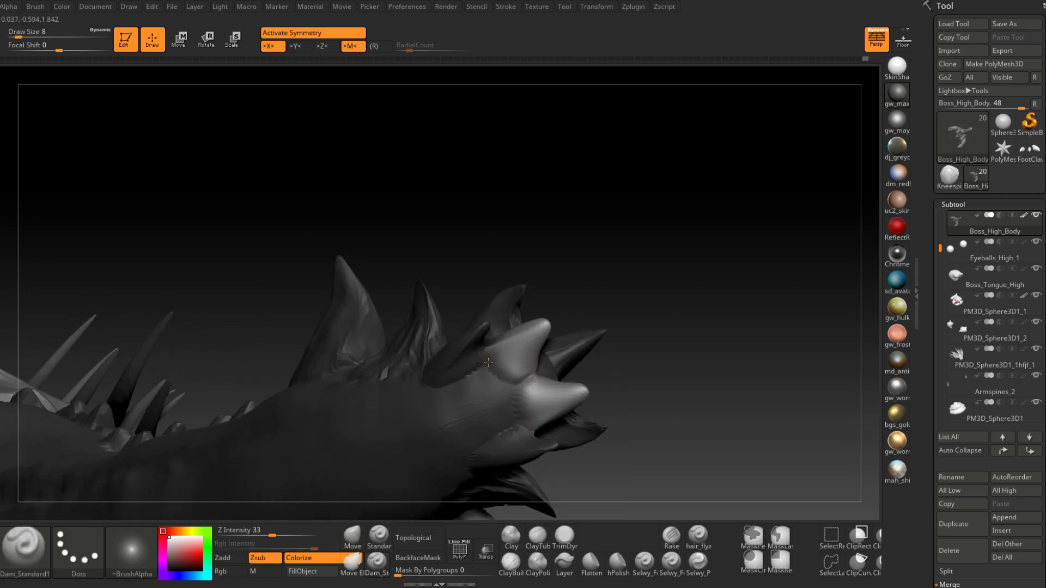
mouse_move(554, 357)
right_mouse_down()
mouse_move(502, 373)
mouse_move(524, 348)
mouse_move(599, 305)
right_mouse_up()
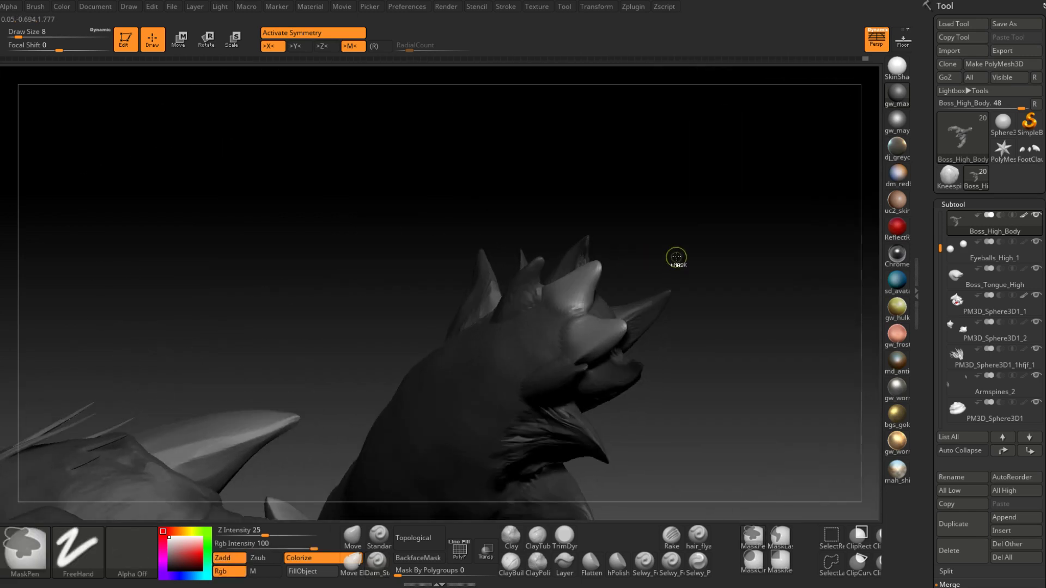
Step: Clear the mask and flatten the surfaces of the lower side spikes with TrimDynamic at draw size 13
right_click_drag(674, 256, 594, 419)
left_click(563, 536)
right_click_drag(565, 488, 580, 430)
key("space")
left_click(585, 283)
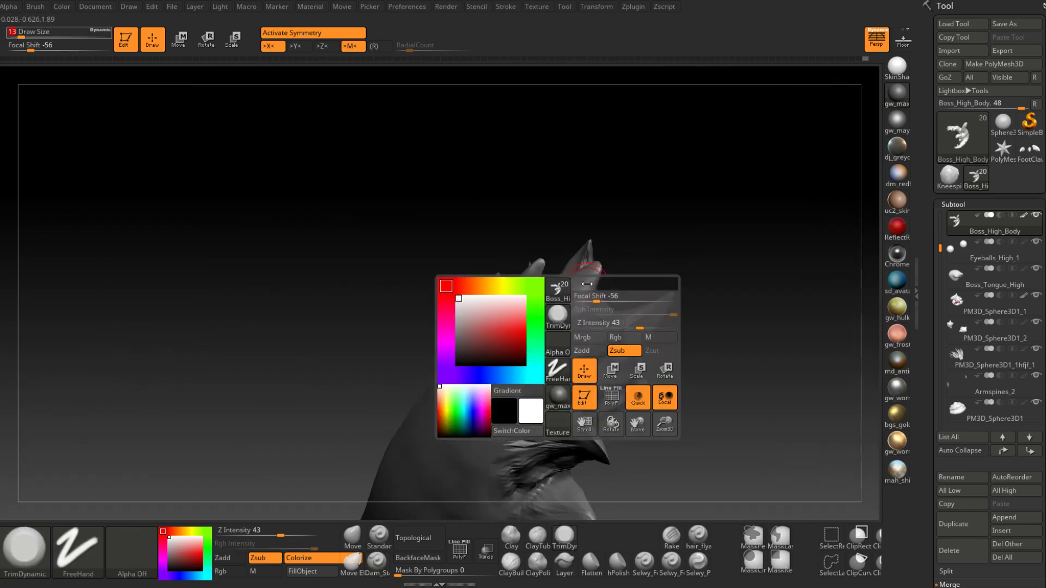
mouse_move(589, 282)
right_mouse_down()
mouse_move(579, 273)
mouse_move(566, 282)
mouse_move(588, 282)
mouse_move(579, 257)
mouse_move(567, 306)
mouse_move(594, 289)
mouse_move(571, 316)
right_mouse_up()
mouse_move(571, 317)
left_mouse_down()
mouse_move(578, 272)
mouse_move(594, 305)
mouse_move(636, 333)
mouse_move(599, 310)
mouse_move(545, 321)
mouse_move(555, 300)
mouse_move(587, 285)
left_mouse_up()
Step: Mask a small patch on each side inside the tail tip's ring of spikes at draw size 9 and invert the mask
key("space")
key("ctrl")
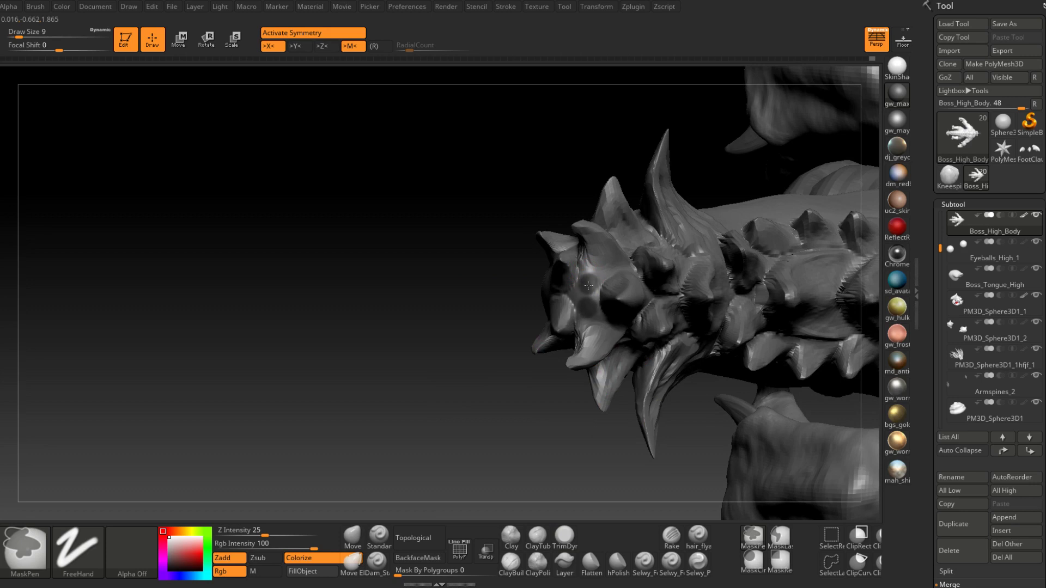
mouse_move(523, 390)
left_mouse_down()
mouse_move(561, 378)
mouse_move(576, 314)
mouse_move(569, 362)
left_mouse_up()
Step: Pull the unmasked inner patches out into small spikes with the Move brush, refining them at draw size 9
left_click(352, 536)
key("space")
mouse_move(595, 286)
left_mouse_down()
mouse_move(596, 307)
mouse_move(620, 297)
left_mouse_up()
key("space")
left_click_drag(596, 297, 589, 297)
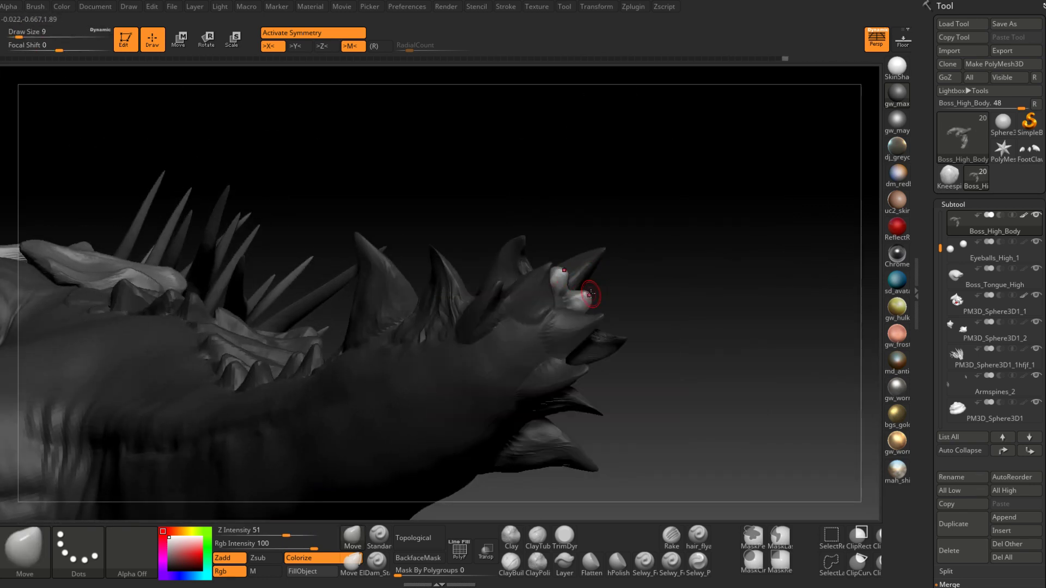
mouse_move(607, 264)
left_mouse_down()
mouse_move(581, 299)
mouse_move(572, 277)
mouse_move(584, 280)
mouse_move(560, 296)
mouse_move(529, 379)
mouse_move(525, 357)
mouse_move(571, 380)
mouse_move(537, 296)
mouse_move(548, 402)
left_mouse_up()
Step: Clear the mask and carve creases around the small inner spikes with Dam_Standard at draw size 7
key("space")
key("space")
key("ctrl")
right_click_drag(548, 401, 549, 320, "ctrl")
mouse_move(549, 320)
left_mouse_down()
mouse_move(572, 278)
mouse_move(560, 243)
mouse_move(569, 282)
mouse_move(501, 327)
mouse_move(479, 295)
left_mouse_up()
key("space")
key("space")
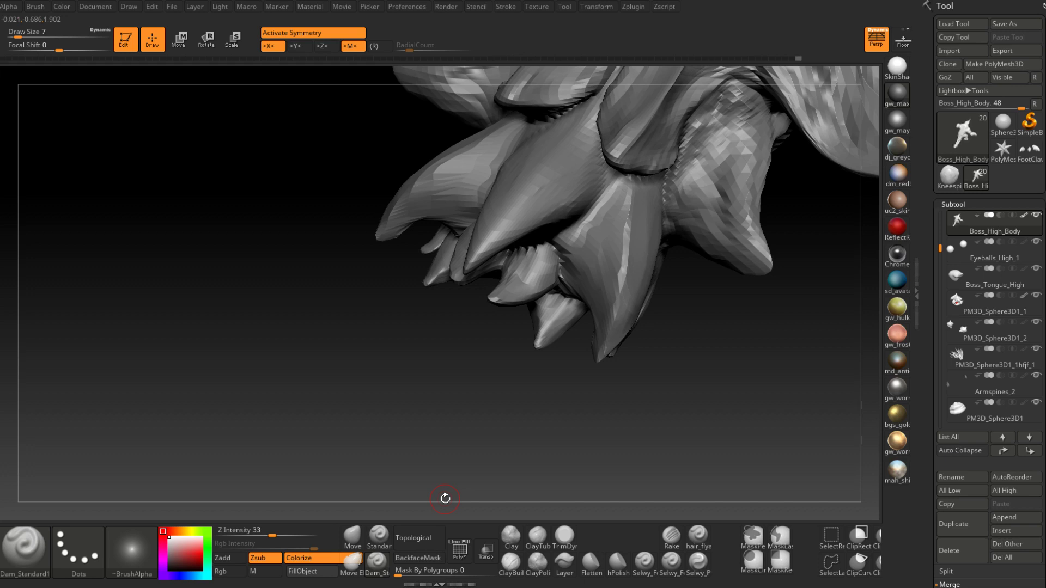
Step: Build up the small inner spikes and the underside spike bases with ClayBuildup at draw sizes 7 and 6
right_click_drag(564, 262, 504, 257)
left_click(510, 561)
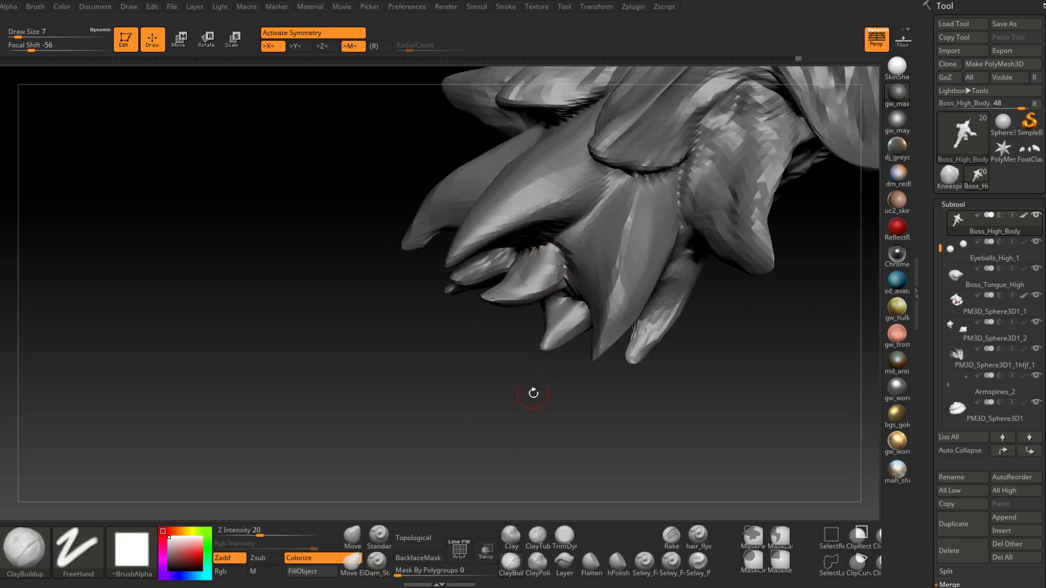
left_click_drag(513, 288, 547, 259)
key("space")
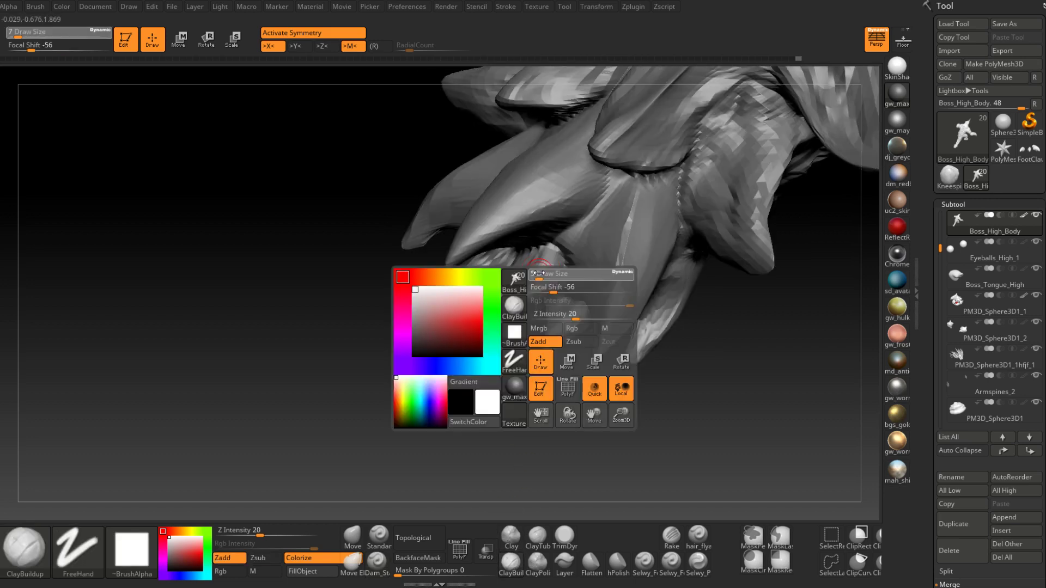
key("space")
left_click(538, 283)
right_click_drag(524, 290, 499, 332)
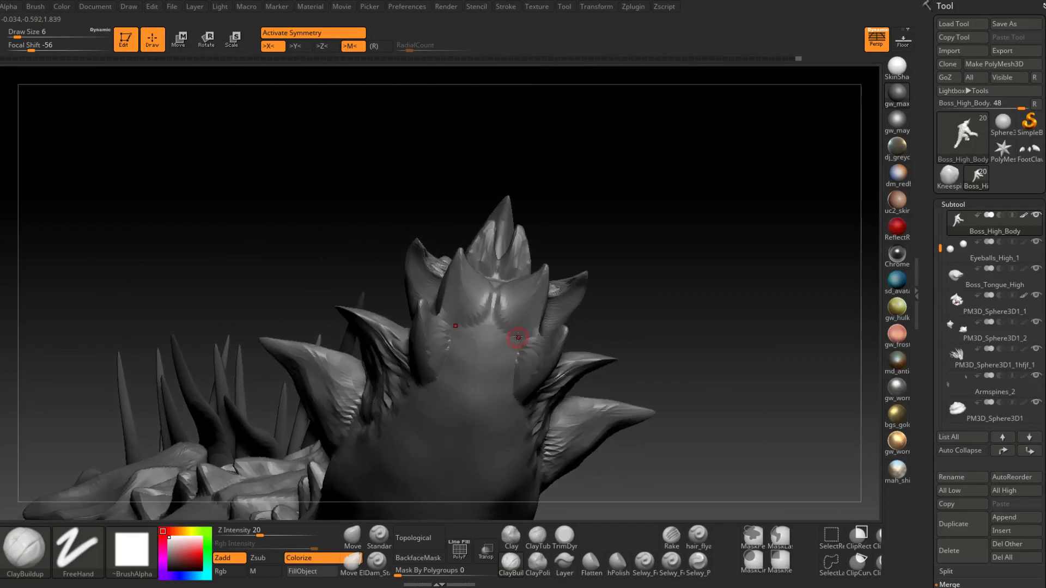
key("space")
left_click_drag(525, 310, 527, 311)
mouse_move(525, 314)
right_mouse_down()
mouse_move(515, 313)
mouse_move(527, 303)
mouse_move(518, 243)
mouse_move(534, 310)
mouse_move(521, 331)
mouse_move(502, 282)
mouse_move(518, 306)
mouse_move(537, 286)
mouse_move(626, 297)
mouse_move(773, 194)
right_mouse_up()
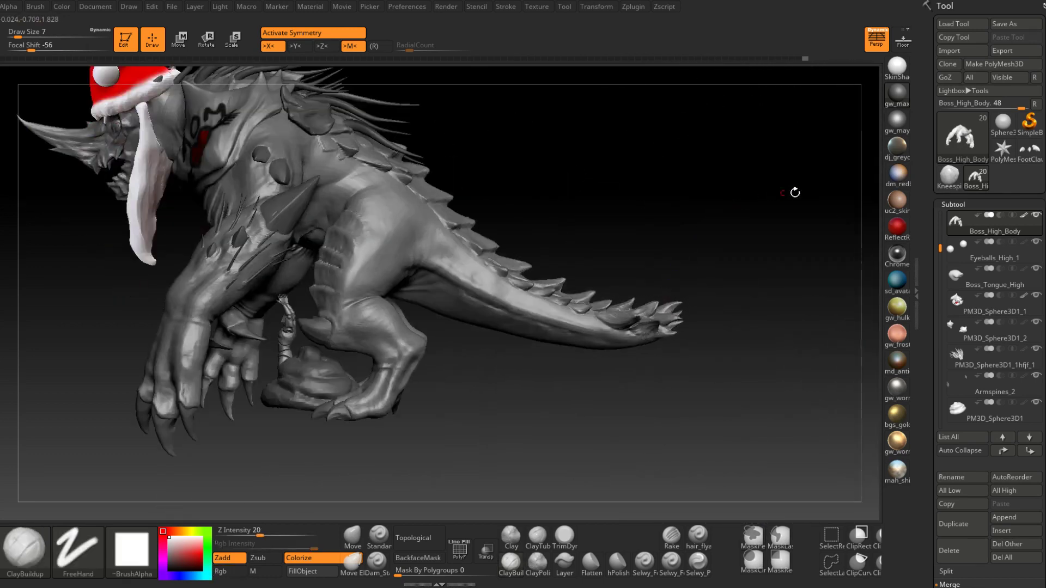
Step: Save the tool as JungleBoss.ztl, replacing the existing file
left_click(1016, 25)
left_click(415, 269)
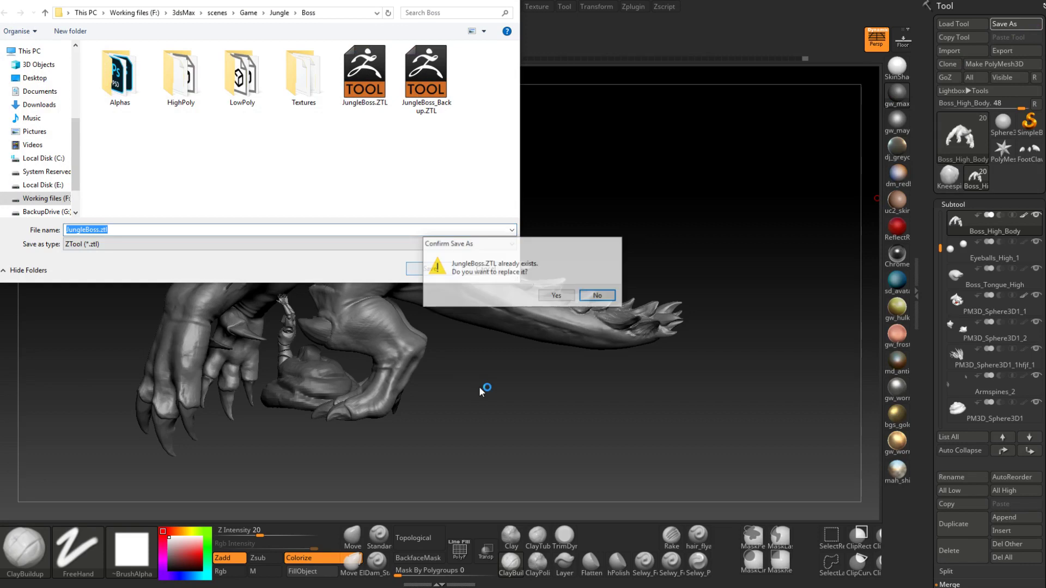
left_click(556, 297)
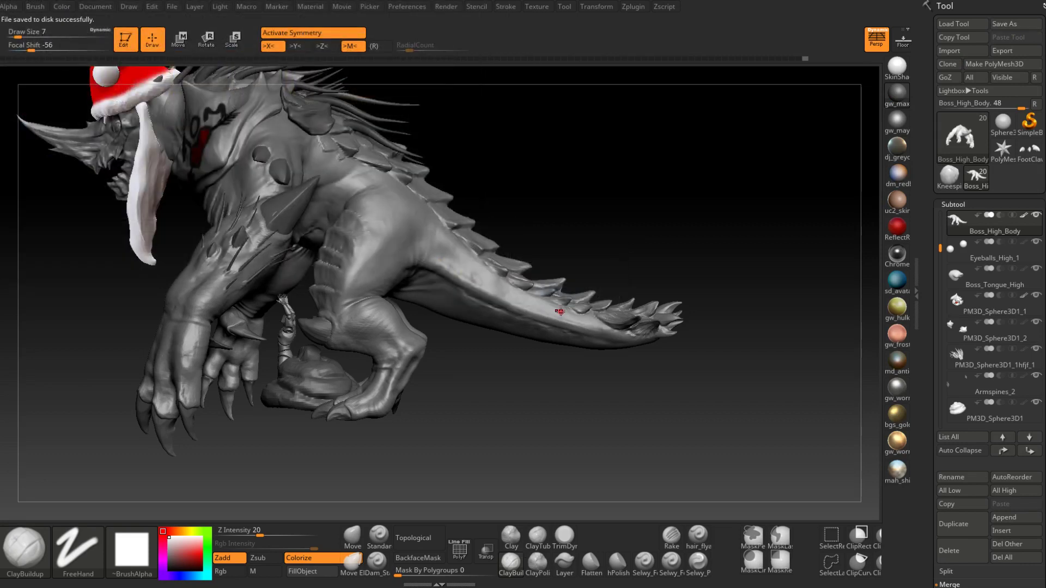
Step: Carve creases around the large side spikes near the tail tip with Dam_Standard at draw size 12
mouse_move(570, 316)
right_mouse_down()
mouse_move(646, 314)
mouse_move(472, 309)
mouse_move(474, 352)
mouse_move(459, 391)
right_mouse_up()
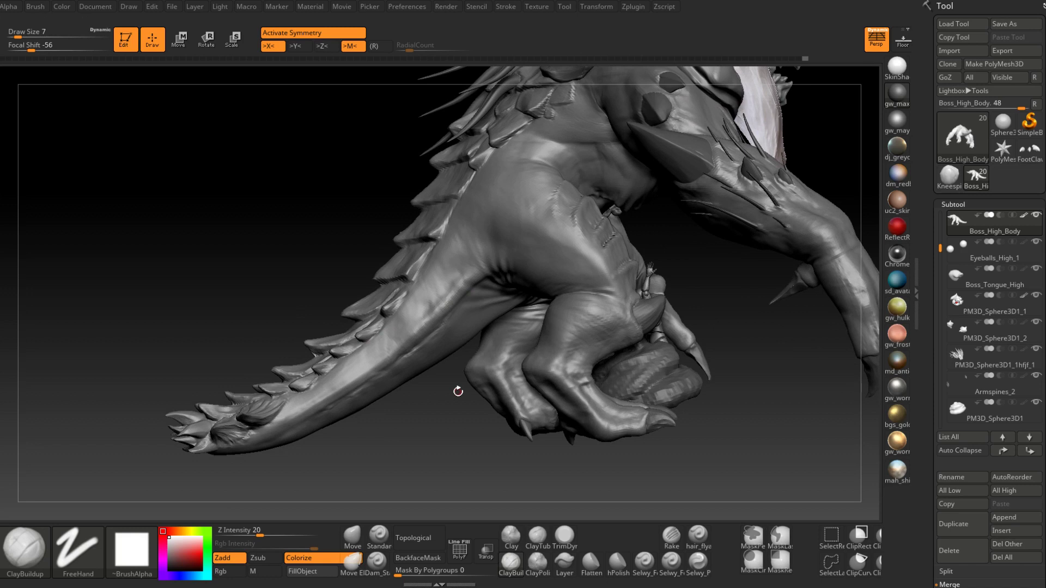
mouse_move(370, 422)
right_mouse_down("ctrl")
mouse_move(355, 336)
mouse_move(351, 378)
mouse_move(327, 400)
right_mouse_up("ctrl")
key("space")
left_click_drag(339, 359, 345, 358)
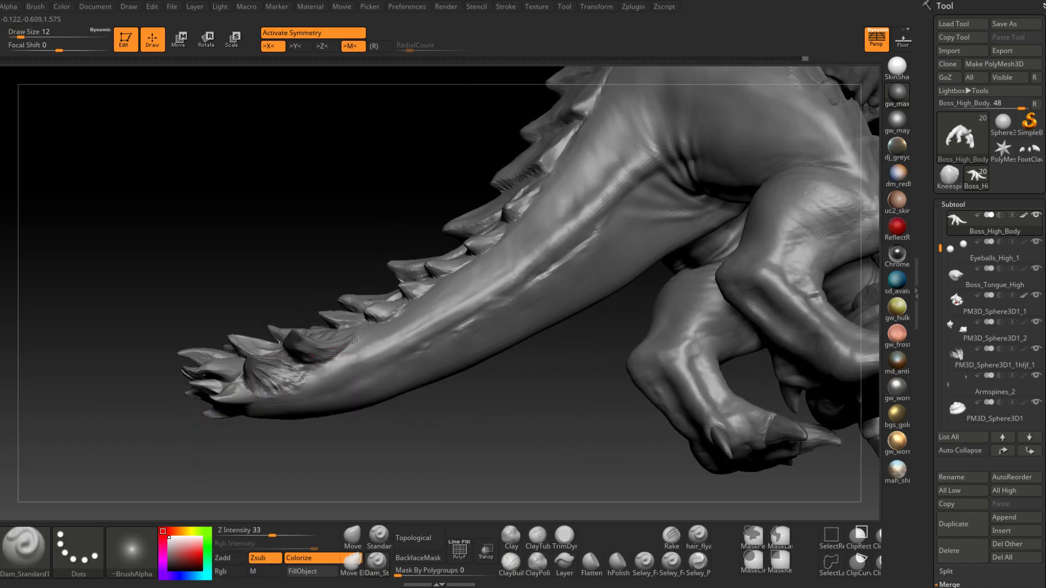
right_click_drag(366, 332, 370, 366)
right_click_drag(364, 321, 342, 399)
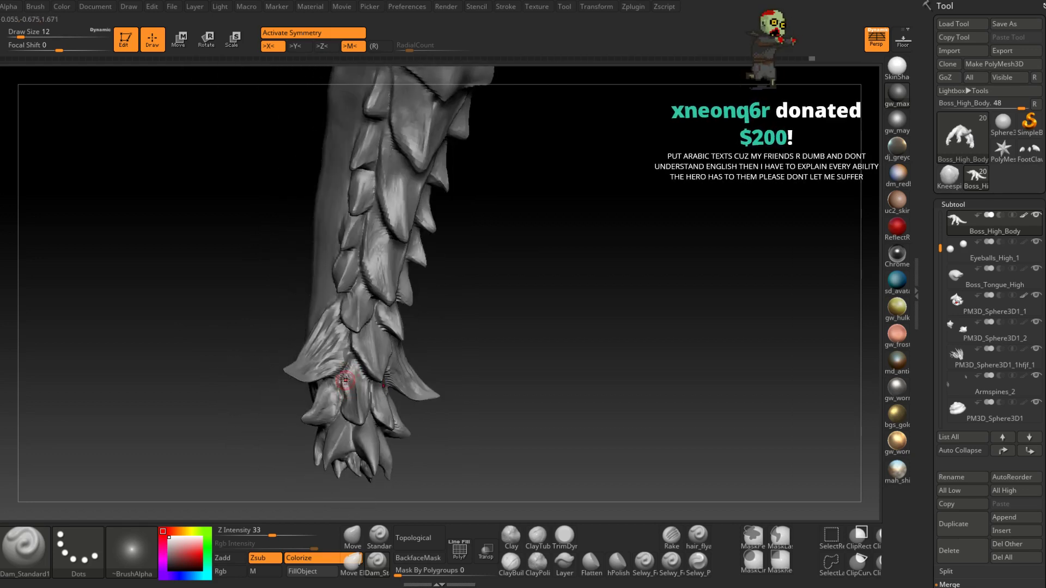
key("ctrl")
mouse_move(345, 399)
right_mouse_down()
mouse_move(404, 374)
mouse_move(430, 386)
mouse_move(444, 336)
mouse_move(512, 315)
right_mouse_up()
mouse_move(541, 354)
right_mouse_down("alt")
mouse_move(616, 278)
mouse_move(569, 367)
right_mouse_up("alt")
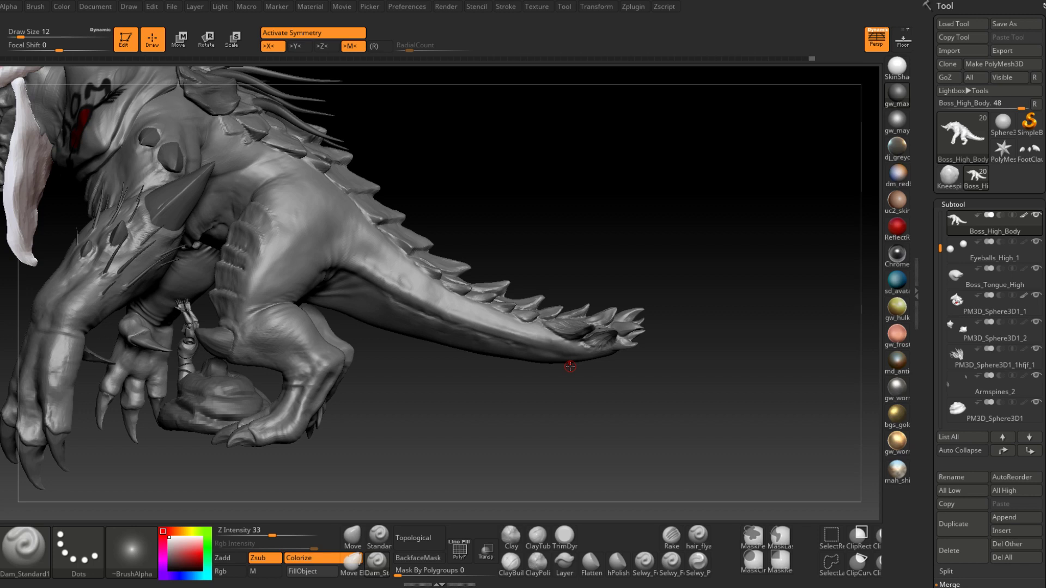
Step: Deepen the creases around the small side scales along the tail with Dam_Standard at draw size 12
left_click_drag(453, 397, 392, 395)
left_click_drag(681, 375, 457, 371)
left_click_drag(655, 313, 586, 313)
key("ctrl")
mouse_move(586, 311)
right_mouse_down("ctrl")
mouse_move(572, 348)
mouse_move(555, 350)
mouse_move(510, 404)
right_mouse_up("ctrl")
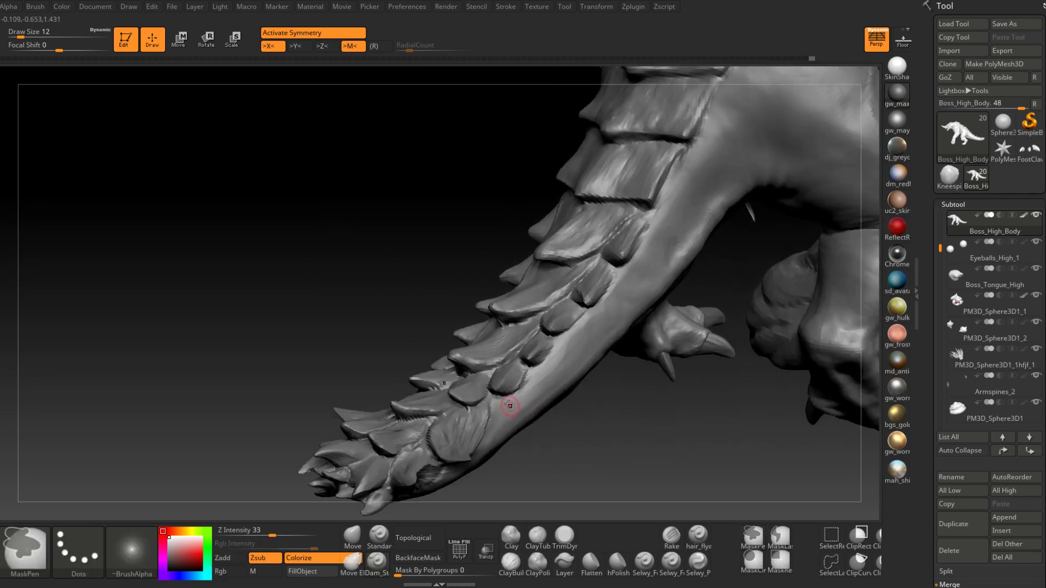
left_click(377, 564)
left_click(527, 379)
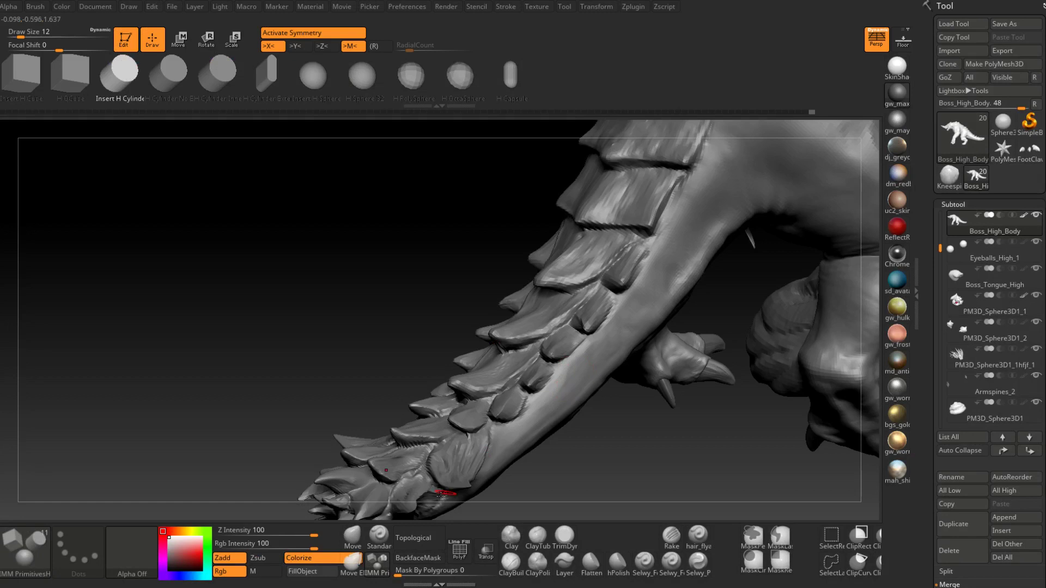
left_click(377, 564)
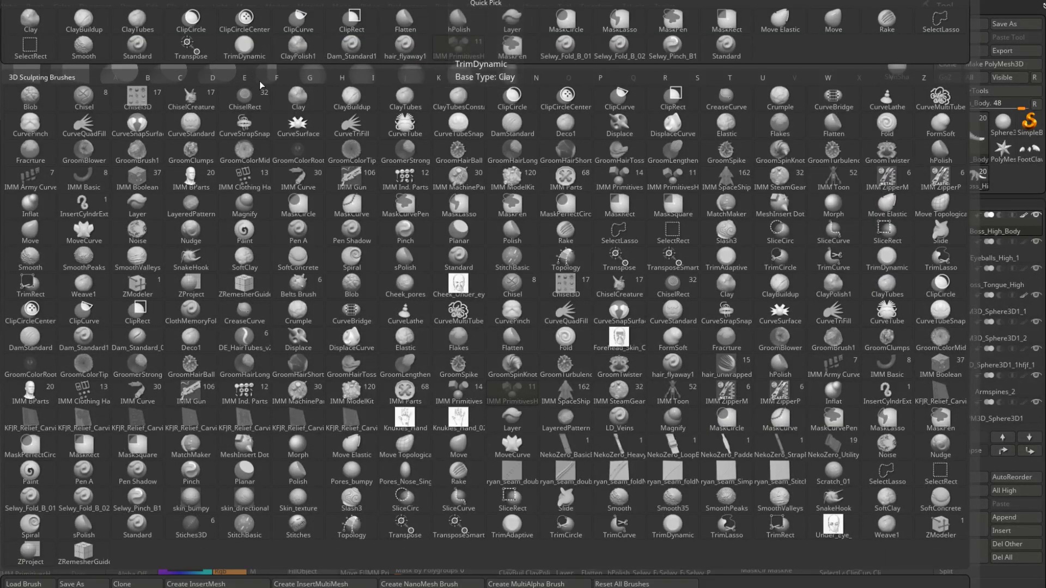
left_click(347, 55)
right_click_drag(523, 348, 532, 316, "ctrl")
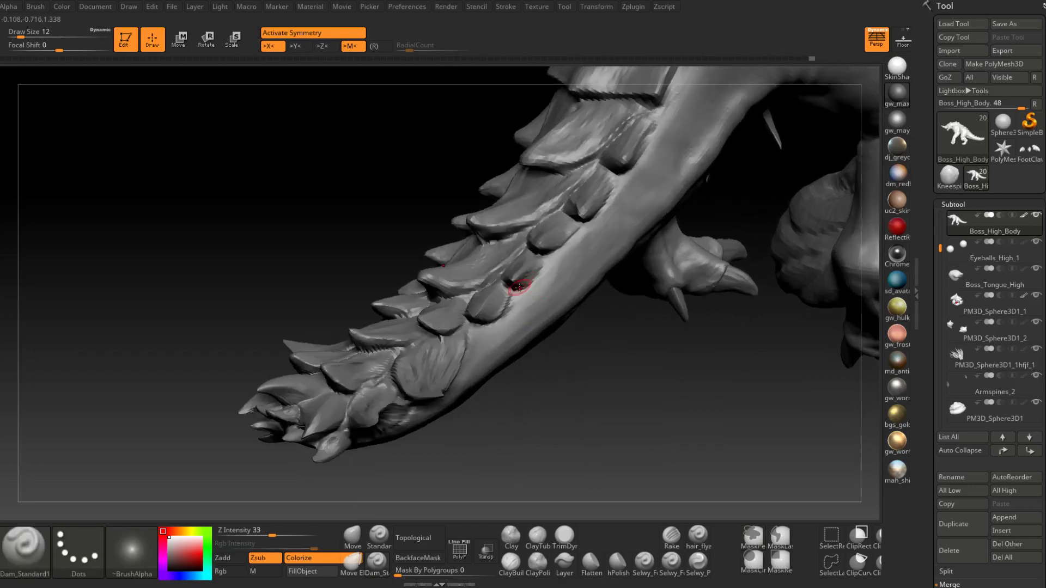
left_click_drag(536, 269, 520, 280)
right_click_drag(520, 280, 541, 271)
left_click_drag(543, 269, 516, 284)
mouse_move(516, 284)
right_mouse_down()
mouse_move(547, 275)
mouse_move(602, 223)
mouse_move(590, 233)
mouse_move(626, 248)
mouse_move(557, 304)
right_mouse_up()
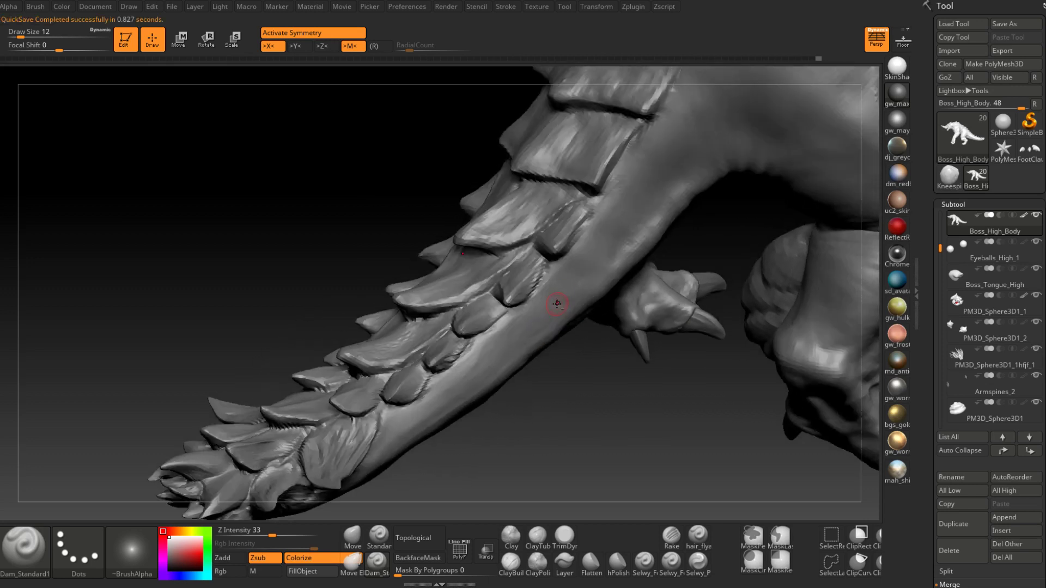
Step: Examine the tail scales, the back plates and the whole creature from behind and from the side
right_click_drag(576, 224, 594, 214)
mouse_move(553, 252)
right_mouse_down()
mouse_move(582, 252)
mouse_move(561, 247)
right_mouse_up()
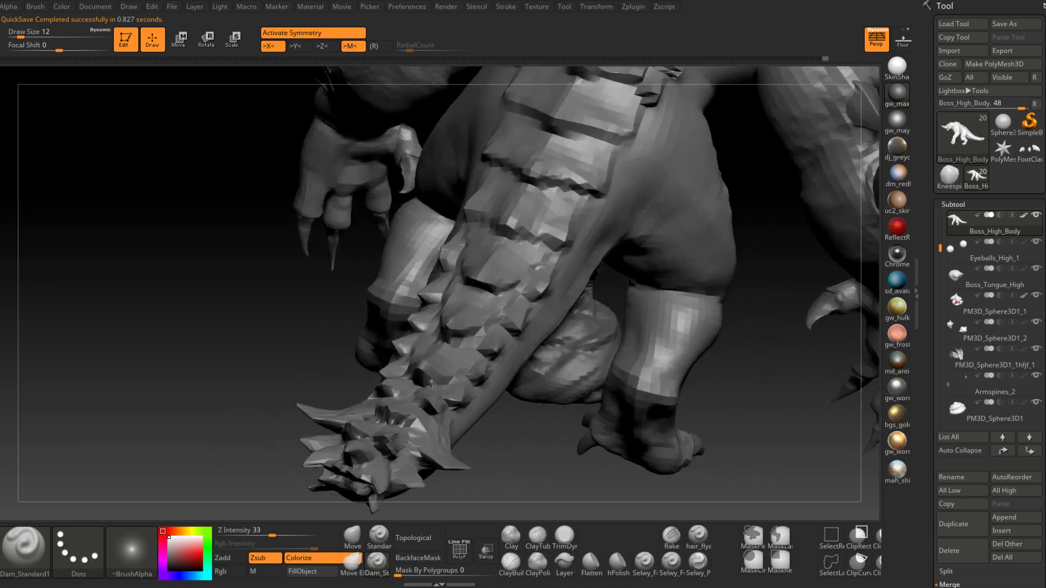
right_click_drag(495, 261, 530, 294)
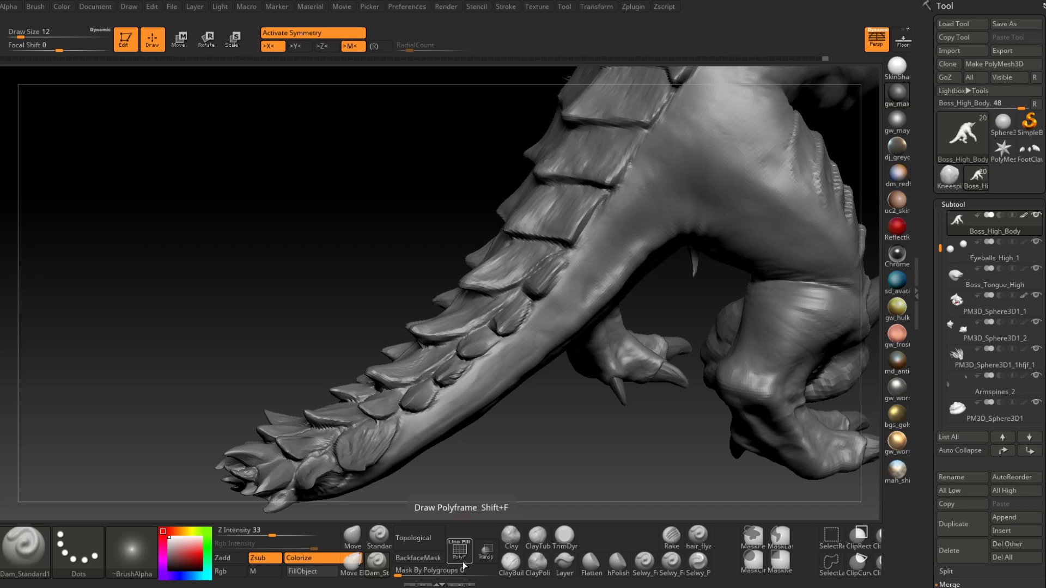
mouse_move(517, 280)
right_mouse_down()
mouse_move(572, 267)
mouse_move(549, 319)
mouse_move(530, 303)
mouse_move(613, 271)
mouse_move(600, 286)
right_mouse_up()
key("ctrl+z")
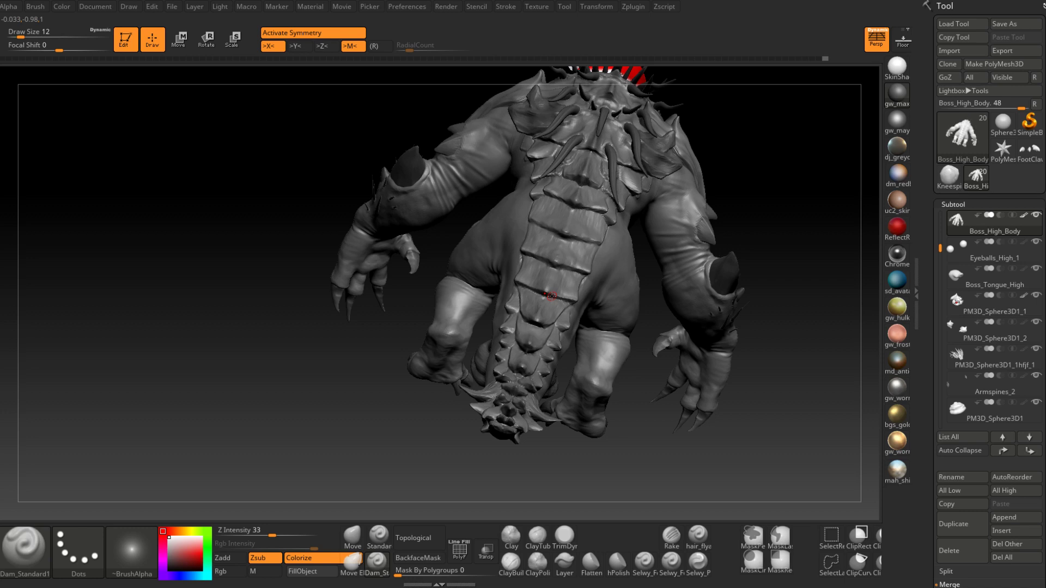
mouse_move(608, 268)
right_mouse_down()
mouse_move(588, 282)
mouse_move(586, 317)
mouse_move(593, 292)
mouse_move(660, 243)
right_mouse_up()
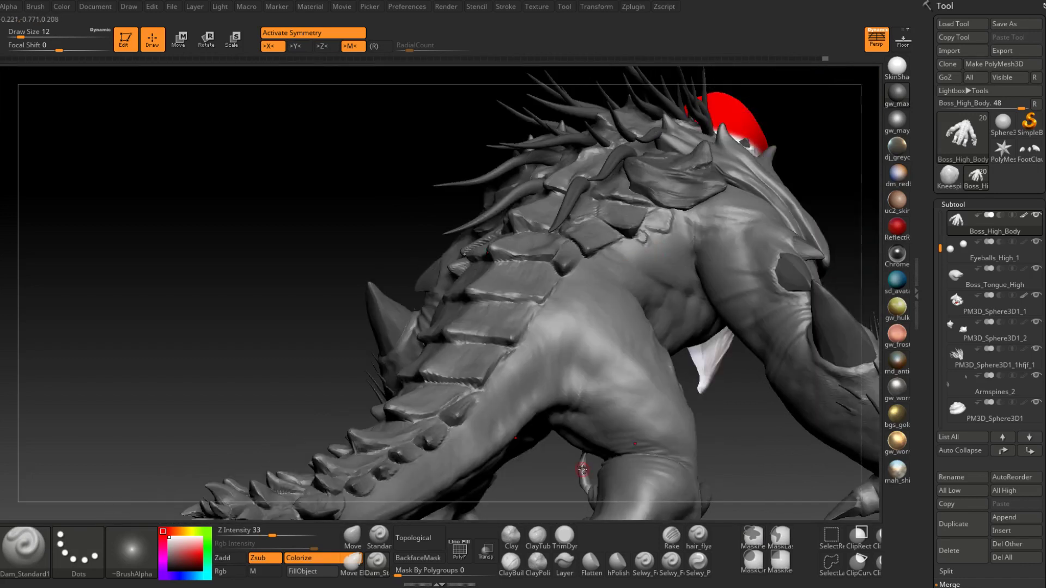
mouse_move(582, 469)
right_mouse_down()
mouse_move(653, 221)
mouse_move(665, 228)
mouse_move(624, 249)
mouse_move(603, 312)
mouse_move(591, 276)
mouse_move(627, 264)
mouse_move(631, 240)
mouse_move(642, 259)
mouse_move(593, 285)
mouse_move(582, 239)
mouse_move(665, 325)
mouse_move(601, 313)
mouse_move(602, 375)
mouse_move(577, 348)
mouse_move(541, 372)
right_mouse_up()
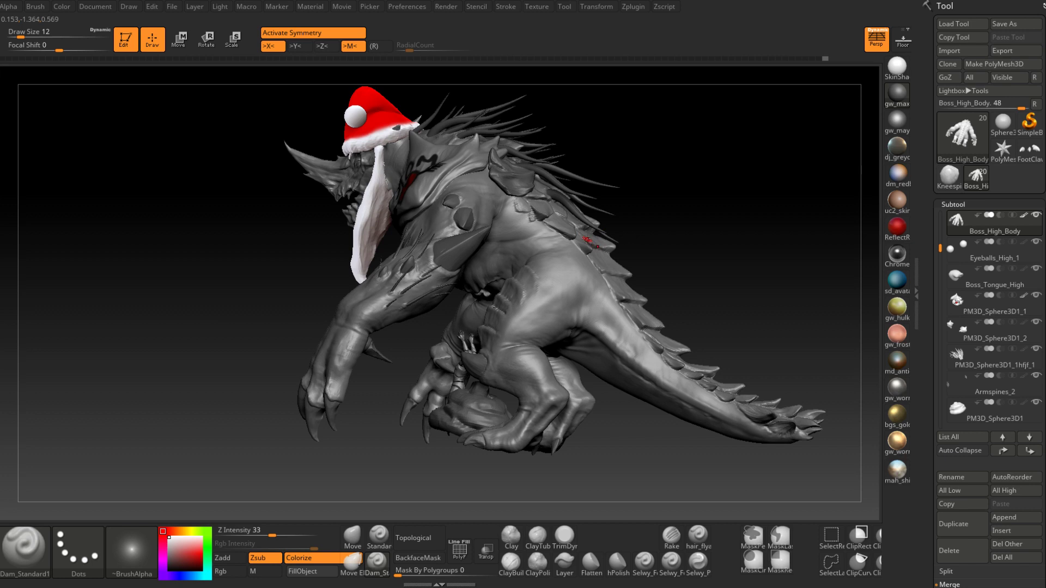
mouse_move(517, 286)
right_mouse_down()
mouse_move(541, 285)
mouse_move(545, 313)
mouse_move(517, 304)
mouse_move(539, 345)
mouse_move(525, 358)
right_mouse_up()
Step: Step the body up a subdivision level and build up the lower back plates with ClayBuildup at draw size 13
key("d")
mouse_move(638, 261)
right_mouse_down()
mouse_move(546, 368)
mouse_move(594, 336)
right_mouse_up()
mouse_move(657, 306)
right_mouse_down()
mouse_move(669, 300)
mouse_move(630, 301)
mouse_move(580, 324)
mouse_move(600, 336)
right_mouse_up()
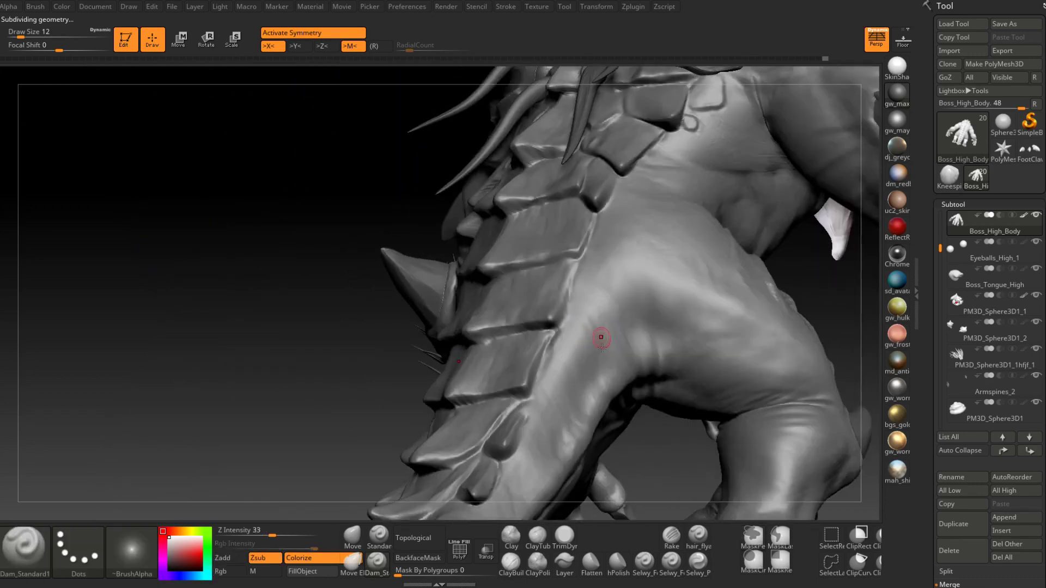
left_click(511, 564)
right_click_drag(576, 276, 567, 294)
key("space")
left_click_drag(567, 294, 571, 294)
mouse_move(561, 305)
right_mouse_down()
mouse_move(559, 343)
mouse_move(567, 256)
right_mouse_up()
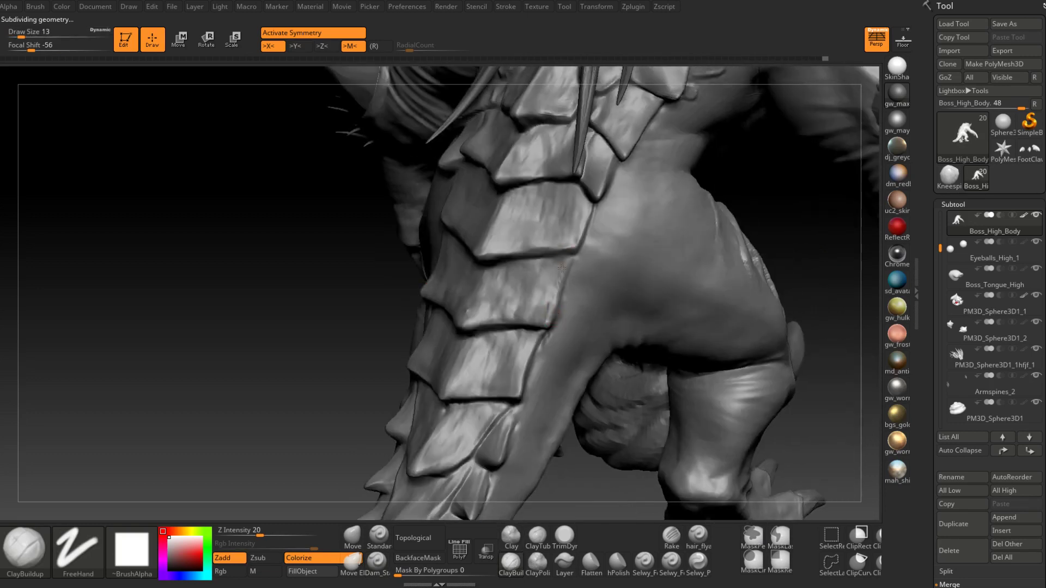
right_click_drag(538, 322, 524, 314)
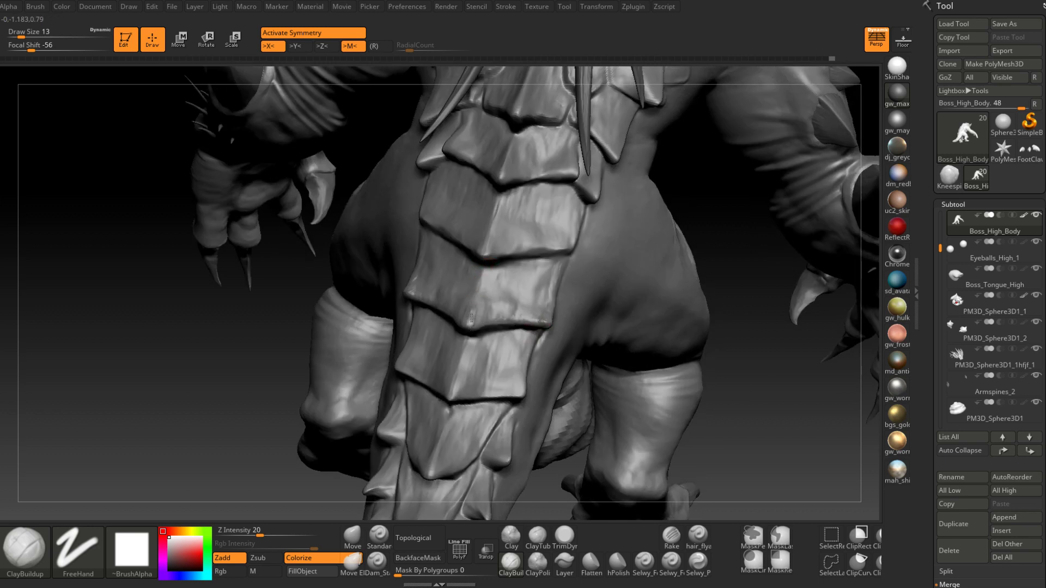
Step: Carve and sharpen the edges of the lower back plates with Dam_Standard at draw size 11
mouse_move(486, 323)
right_mouse_down()
mouse_move(497, 305)
mouse_move(518, 312)
mouse_move(592, 271)
mouse_move(581, 269)
right_mouse_up()
key("b")
key("d")
key("s")
right_click_drag(560, 315, 549, 341)
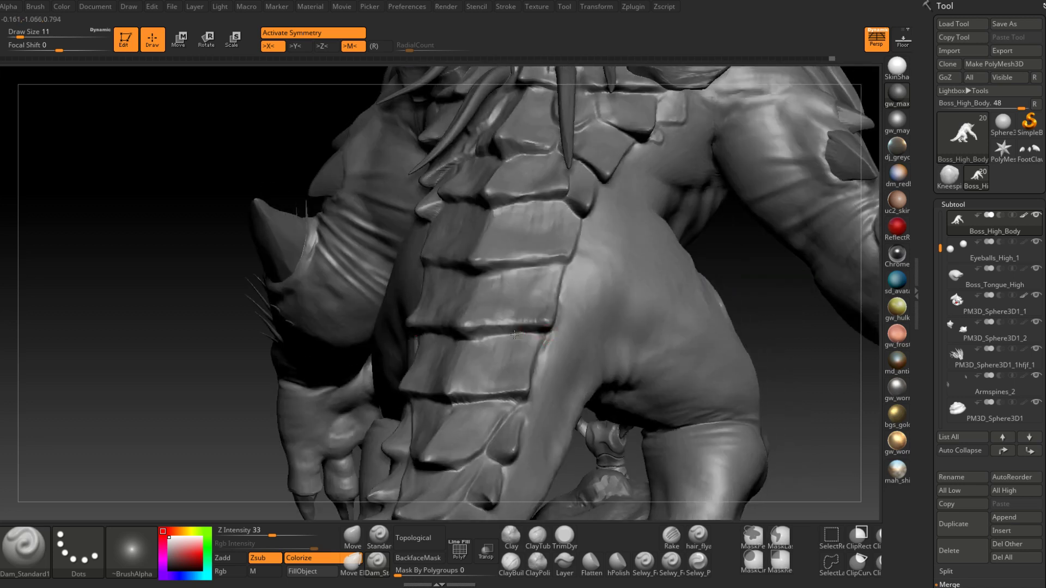
mouse_move(482, 334)
right_mouse_down("alt")
mouse_move(484, 349)
mouse_move(466, 334)
mouse_move(533, 341)
mouse_move(554, 303)
mouse_move(640, 289)
mouse_move(603, 290)
mouse_move(634, 293)
mouse_move(579, 311)
mouse_move(594, 283)
mouse_move(579, 289)
mouse_move(507, 366)
mouse_move(497, 362)
mouse_move(508, 402)
mouse_move(502, 390)
mouse_move(469, 472)
right_mouse_up("alt")
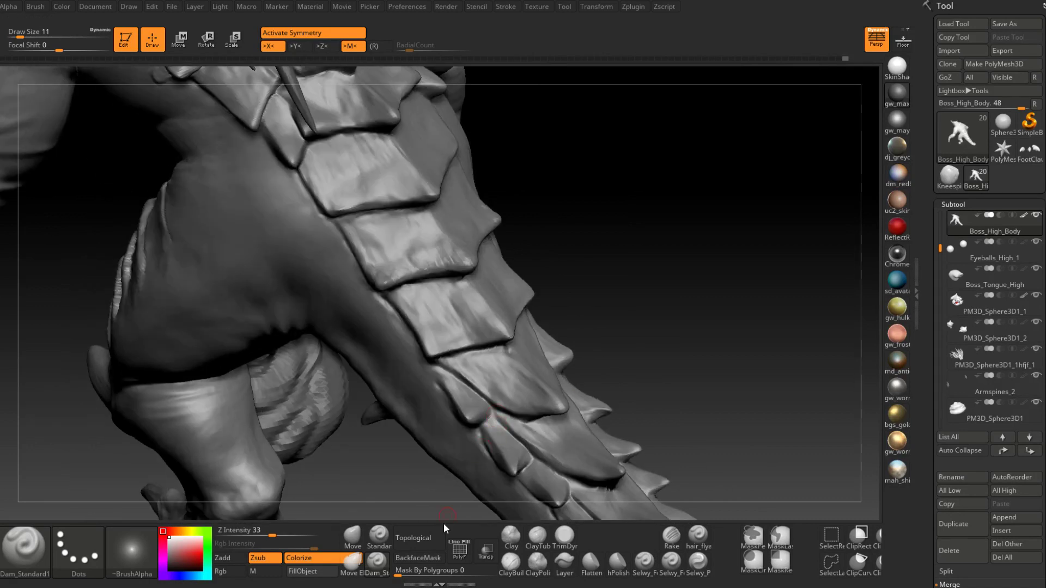
Step: Carve the side edges of the lower back plates and the first small tail scale with Dam_Standard at draw size 11
right_click_drag(443, 520, 546, 311)
right_click_drag(529, 270, 532, 268)
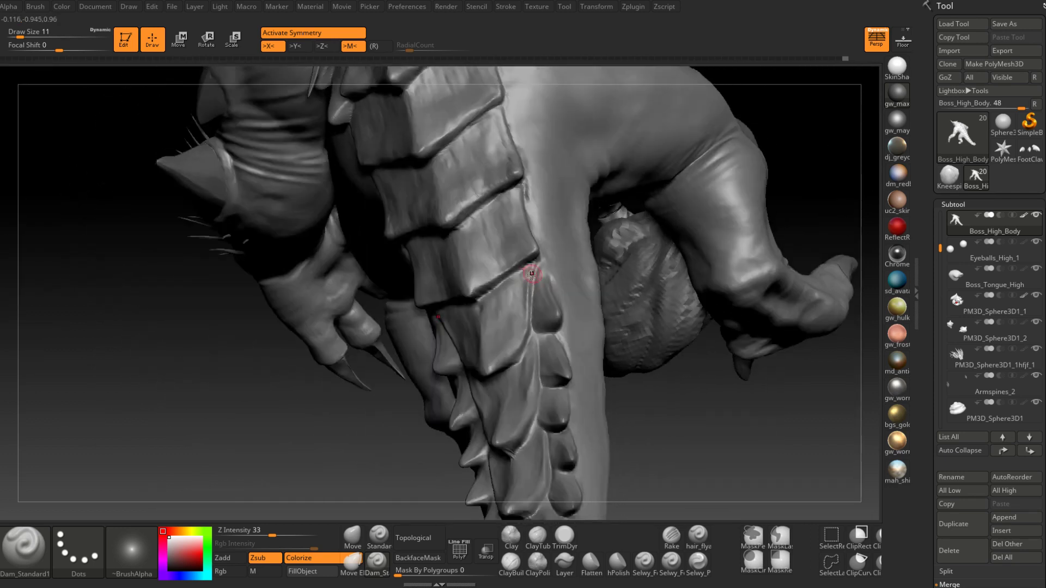
left_click_drag(497, 290, 482, 300)
mouse_move(482, 303)
right_mouse_down()
mouse_move(511, 277)
mouse_move(516, 312)
right_mouse_up()
right_click_drag(539, 266, 537, 260)
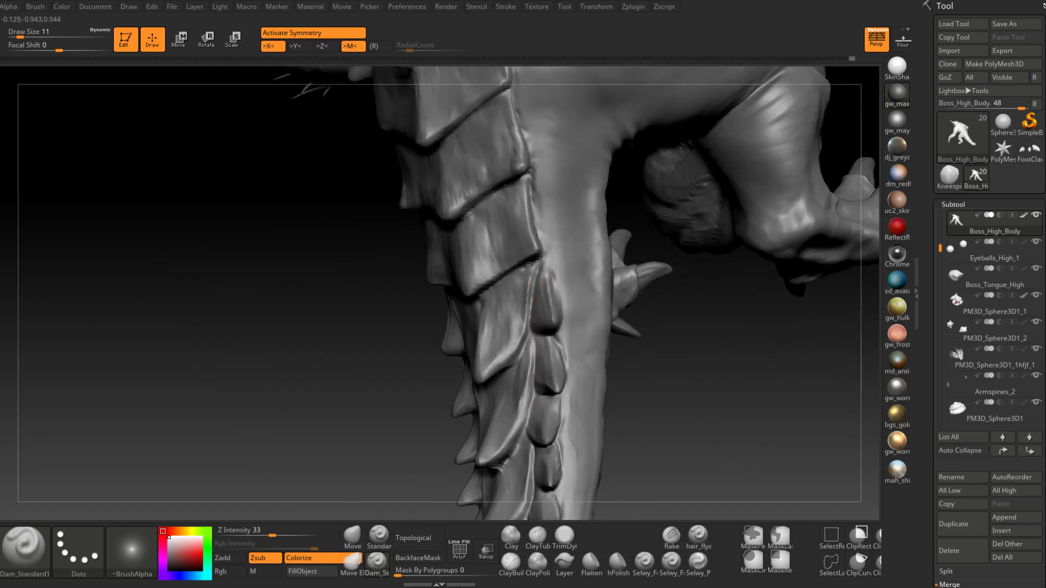
mouse_move(560, 325)
right_mouse_down()
mouse_move(555, 292)
mouse_move(527, 343)
mouse_move(522, 294)
right_mouse_up()
right_click_drag(522, 294, 557, 287)
Step: Build up the skin beside the lower back plates with ClayBuildup at draw size 14 and smooth it into the body
left_click(510, 563)
mouse_move(434, 299)
right_mouse_down("ctrl")
mouse_move(435, 313)
mouse_move(496, 310)
mouse_move(491, 334)
mouse_move(492, 321)
right_mouse_up("ctrl")
mouse_move(503, 359)
right_mouse_down()
mouse_move(498, 335)
mouse_move(480, 328)
right_mouse_up()
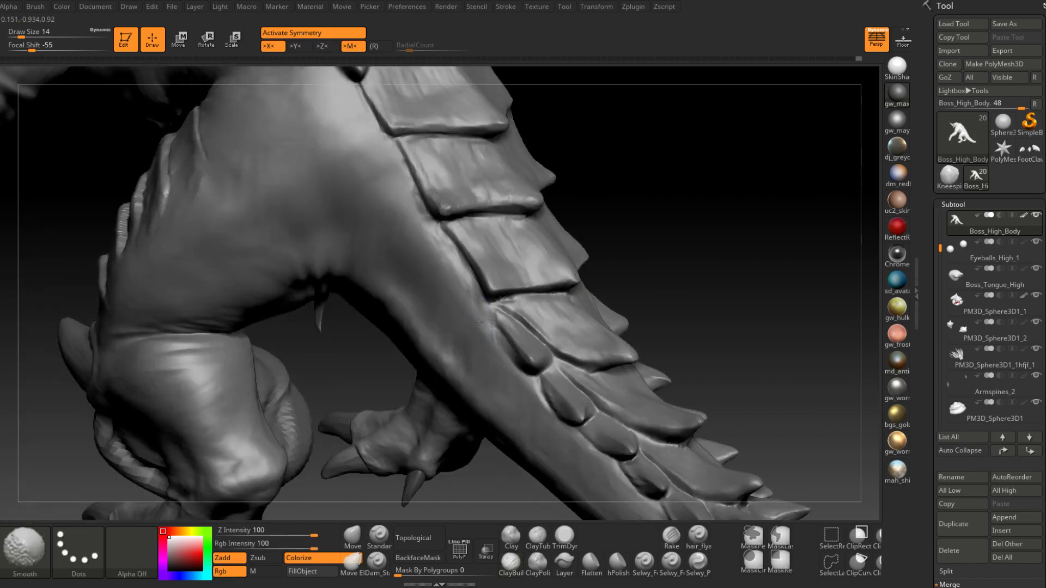
left_click_drag(454, 266, 439, 248, "shift")
right_click_drag(434, 245, 452, 297)
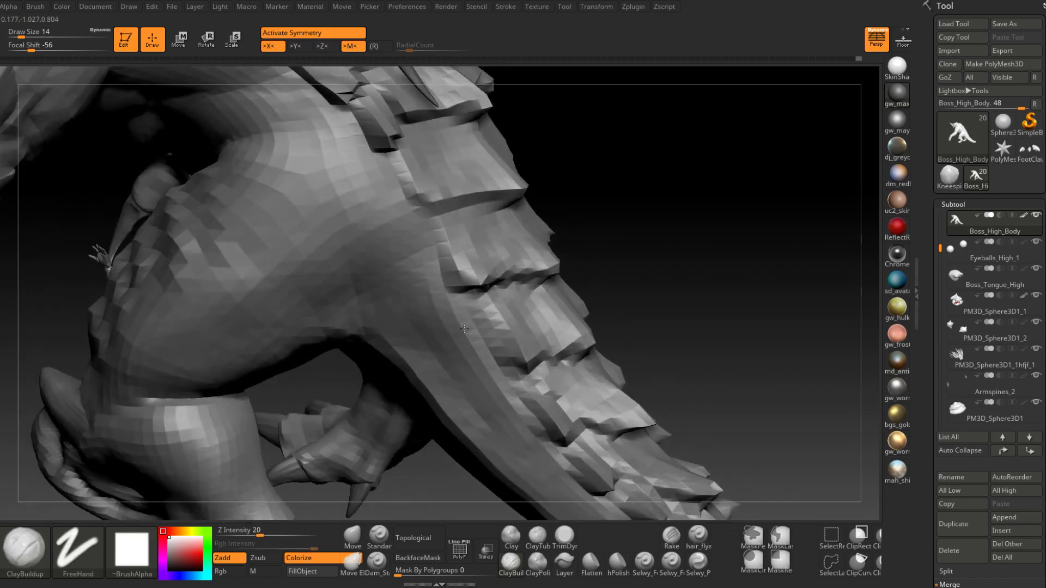
mouse_move(439, 261)
right_mouse_down()
mouse_move(413, 283)
mouse_move(531, 290)
mouse_move(551, 227)
mouse_move(528, 203)
mouse_move(510, 247)
right_mouse_up()
Step: Sharpen the lower back plates' borders along the hip and tail base with Dam_Standard at draw size 14
key("b")
key("d")
key("s")
right_click_drag(333, 354, 471, 267)
mouse_move(430, 296)
right_mouse_down()
mouse_move(407, 314)
mouse_move(415, 303)
right_mouse_up()
right_click_drag(467, 273, 445, 322)
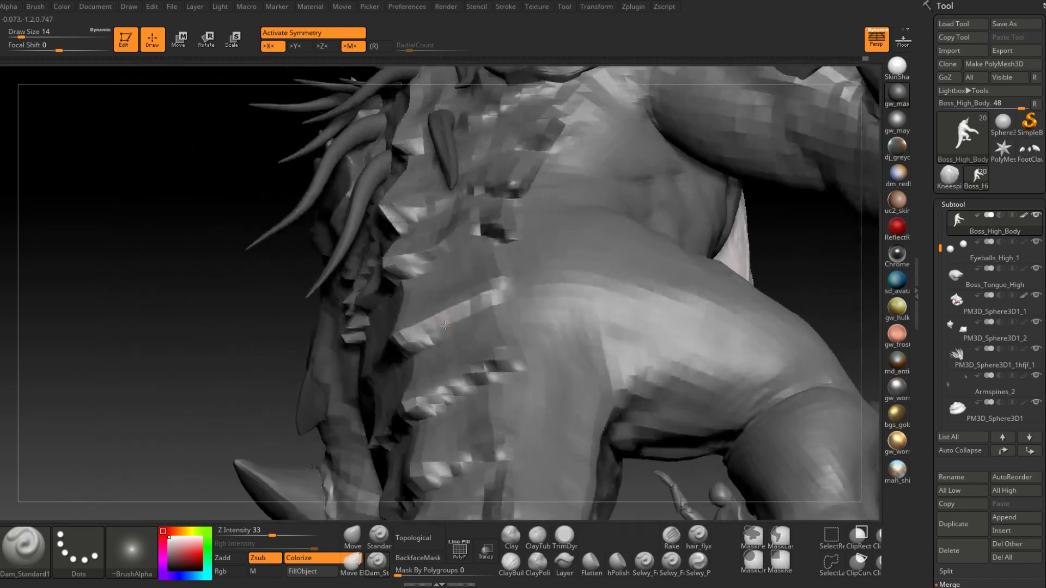
right_click_drag(401, 355, 447, 272)
right_click_drag(488, 374, 523, 305, "ctrl")
right_click_drag(523, 305, 509, 339, "ctrl")
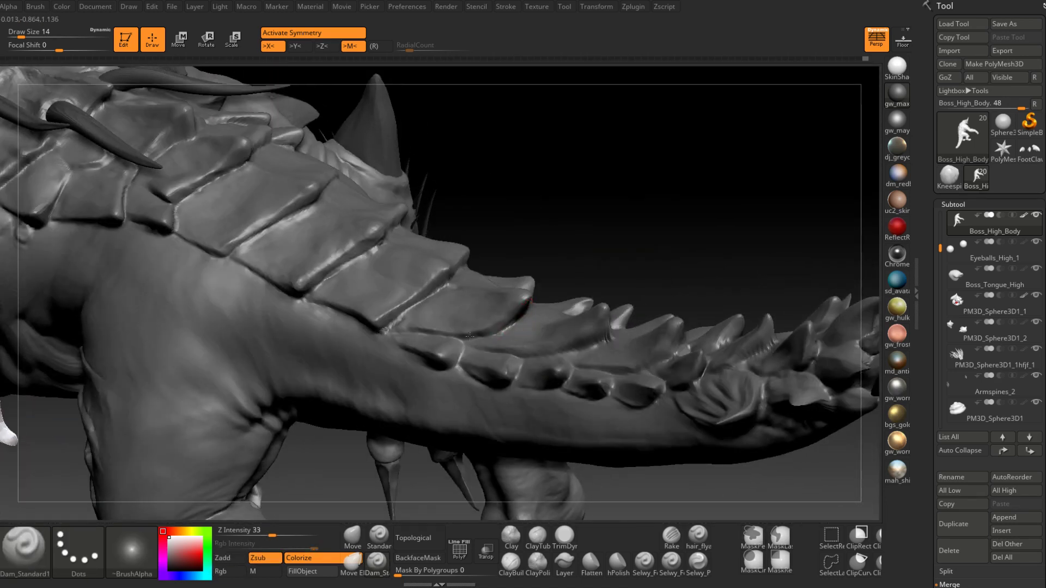
Step: Deepen the creases under the large tail scales towards the tail tip with Dam_Standard at draw size 14
right_click_drag(479, 338, 572, 370)
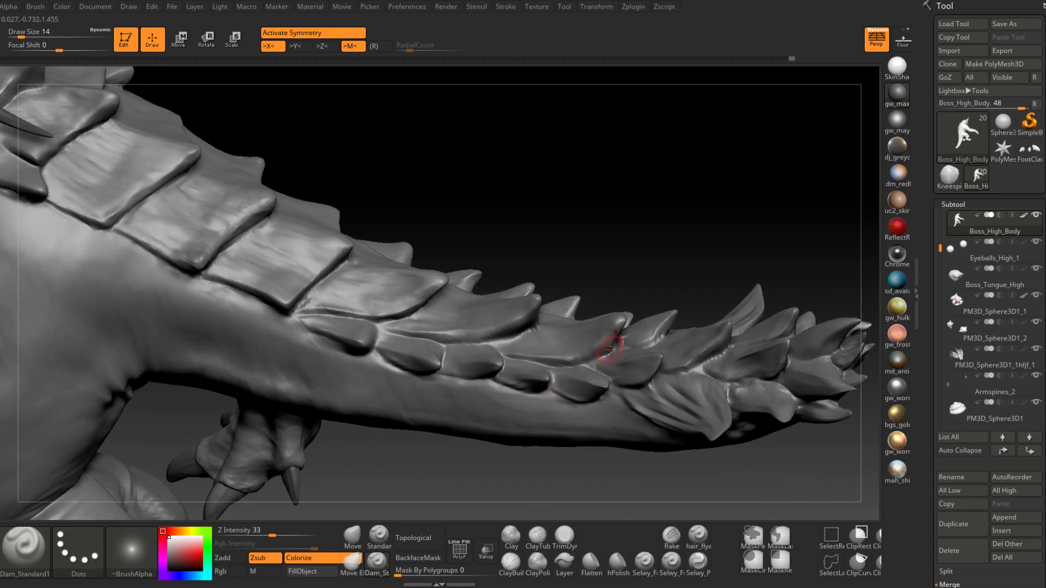
right_click_drag(609, 349, 610, 341)
right_click_drag(559, 366, 526, 330)
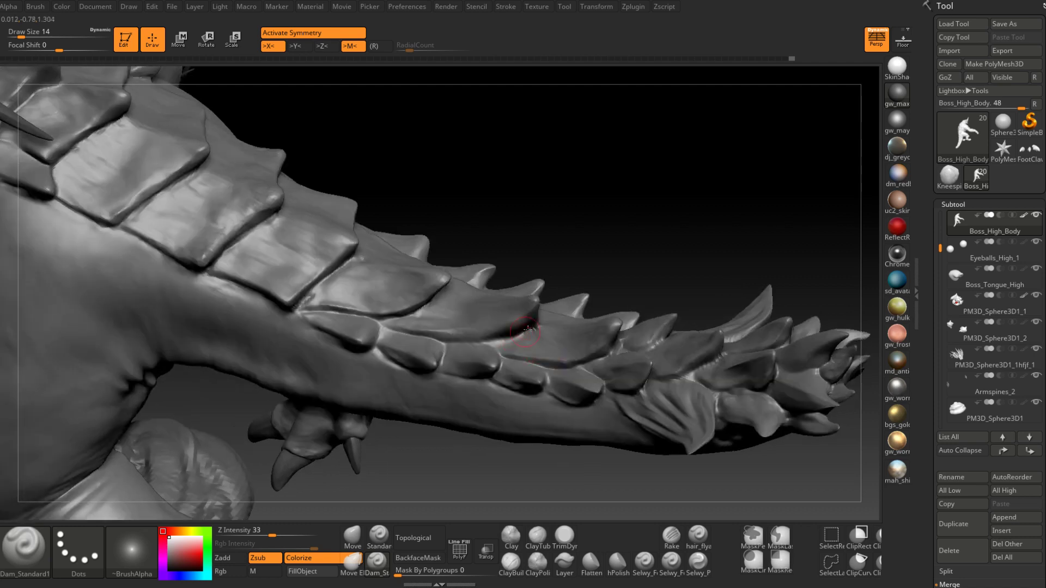
left_click_drag(492, 329, 545, 314)
right_click_drag(610, 410, 497, 317)
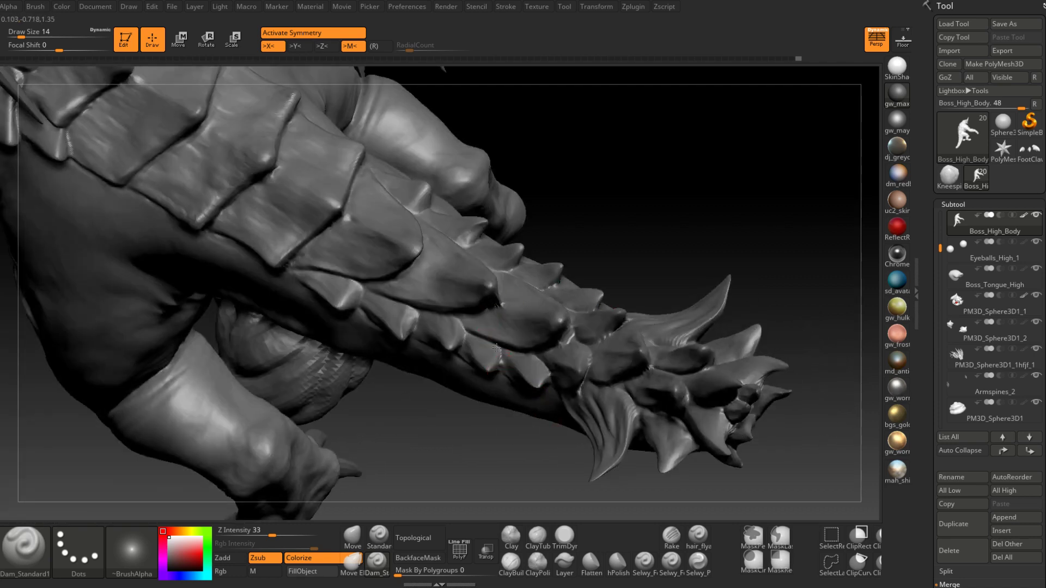
right_click_drag(497, 356, 538, 397)
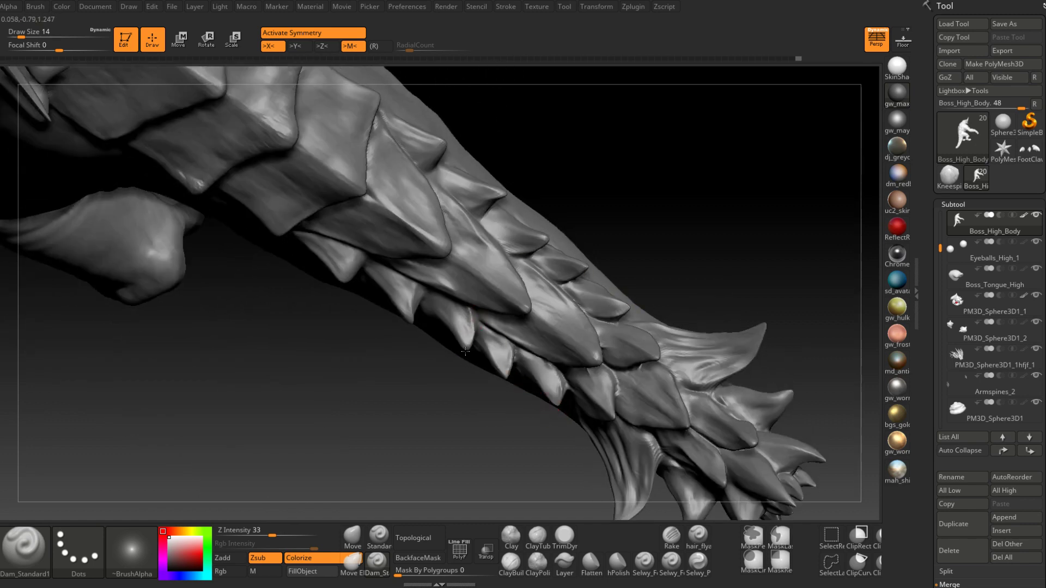
right_click_drag(475, 330, 420, 342)
Step: Define the outlines of the small side scales near the tail base with Dam_Standard at draw size 14
right_click_drag(531, 296, 525, 286)
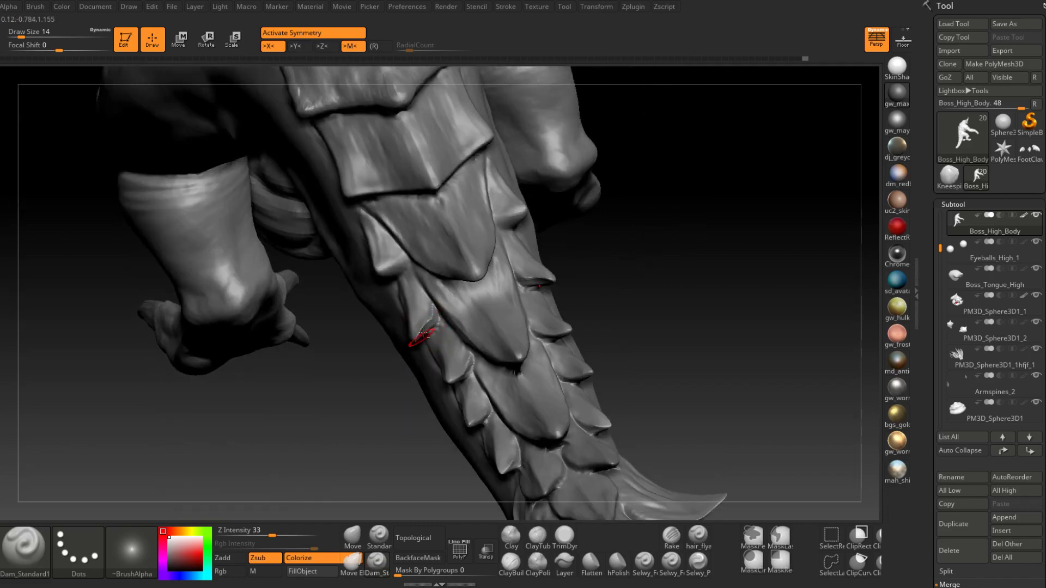
right_click_drag(418, 349, 474, 351)
right_click_drag(443, 325, 463, 297)
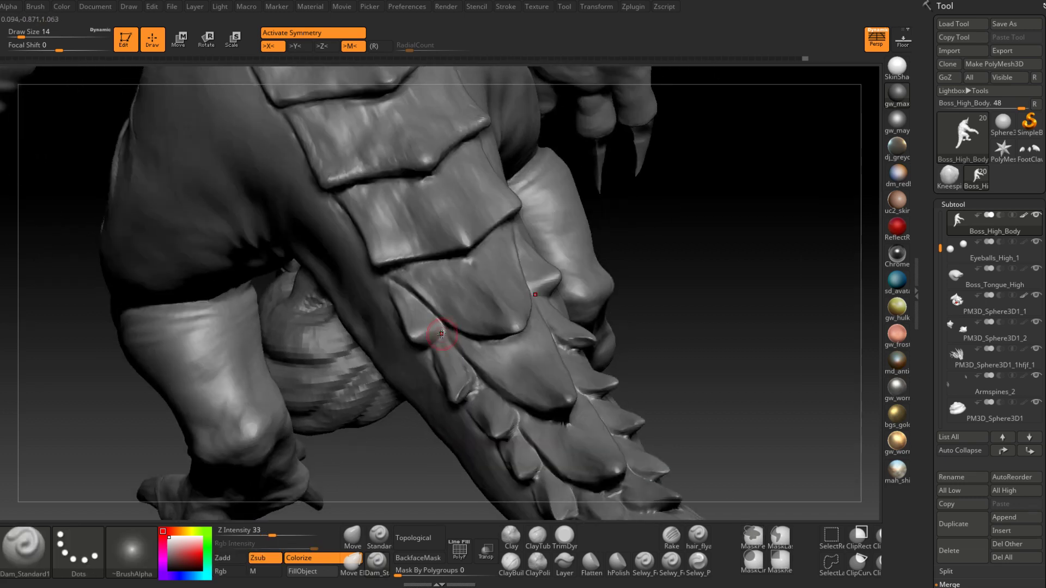
right_click_drag(442, 333, 479, 336)
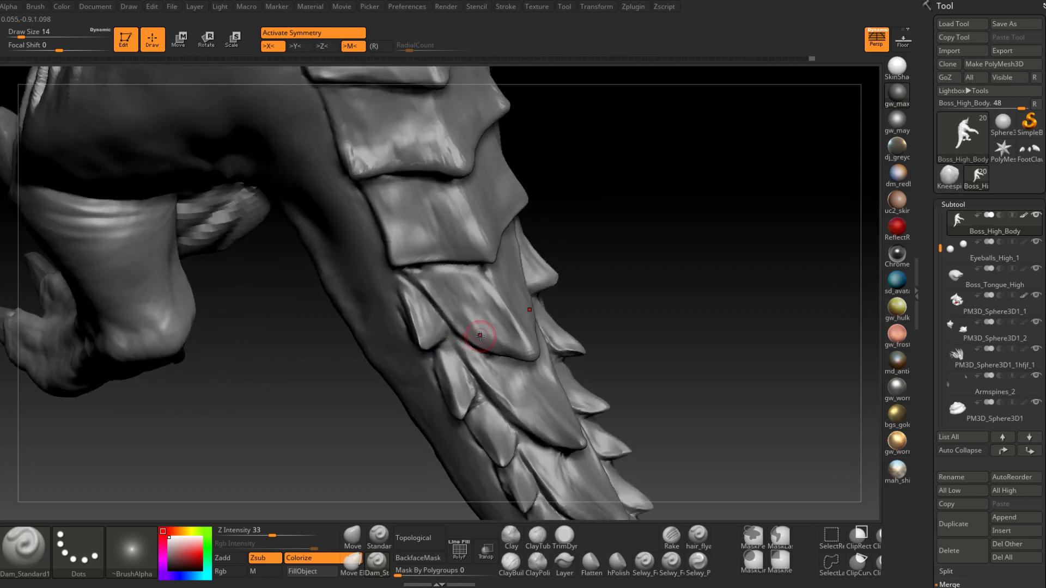
right_click_drag(563, 286, 561, 275)
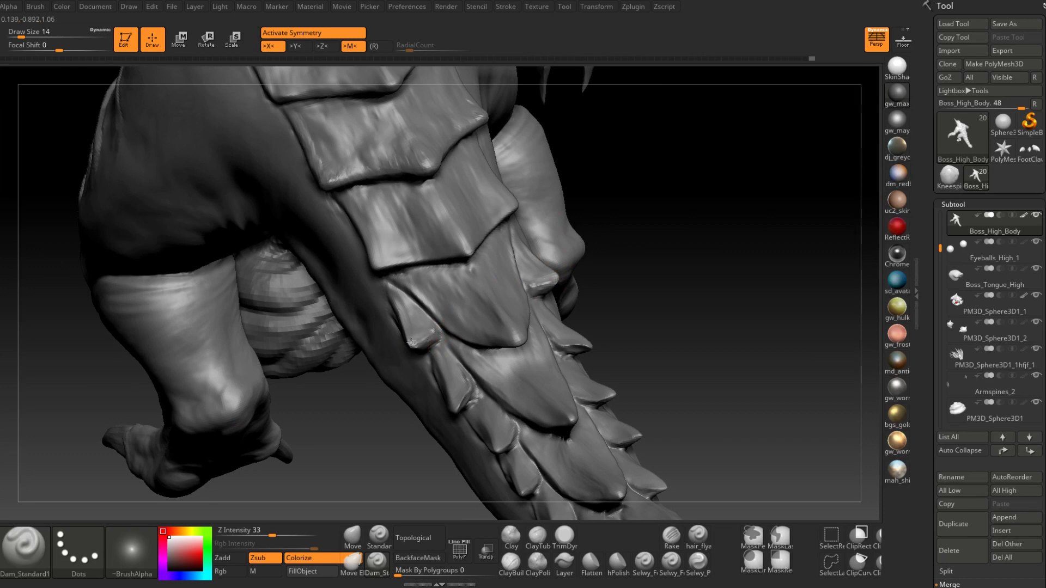
Step: Carve the small side scales from mid-tail down to the large side spikes with Dam_Standard at draw size 14
mouse_move(413, 332)
right_mouse_down()
mouse_move(441, 342)
mouse_move(443, 380)
mouse_move(483, 413)
right_mouse_up()
left_click_drag(481, 404, 492, 437)
mouse_move(492, 437)
right_mouse_down("alt")
mouse_move(469, 364)
mouse_move(484, 369)
right_mouse_up("alt")
mouse_move(490, 372)
left_mouse_down()
mouse_move(491, 400)
mouse_move(522, 429)
mouse_move(524, 451)
left_mouse_up()
mouse_move(525, 453)
right_mouse_down()
mouse_move(493, 433)
mouse_move(537, 423)
mouse_move(545, 435)
mouse_move(508, 358)
right_mouse_up()
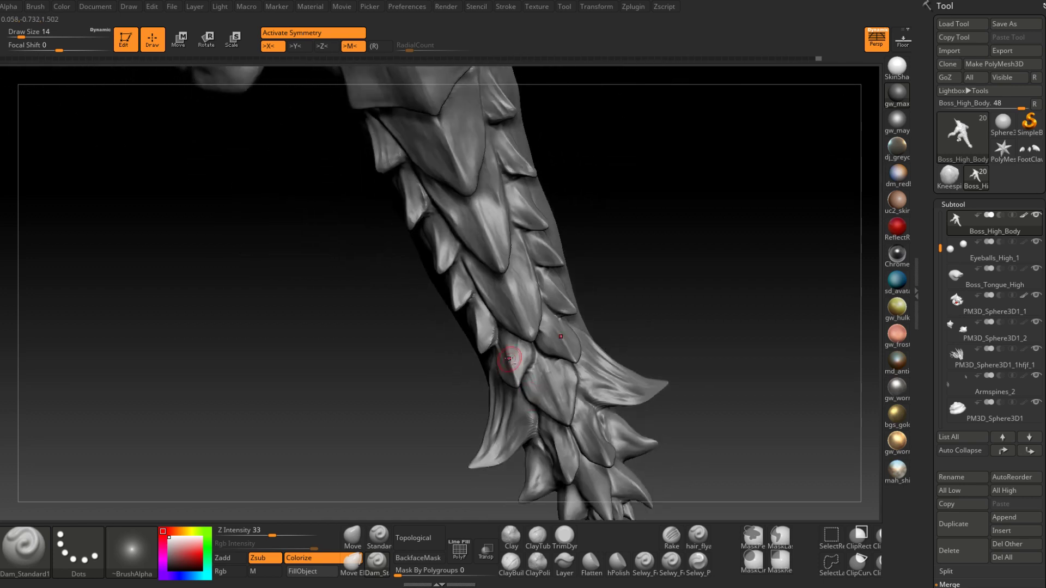
left_click_drag(512, 366, 518, 391)
mouse_move(534, 354)
right_mouse_down()
mouse_move(532, 366)
mouse_move(522, 353)
mouse_move(509, 373)
mouse_move(531, 364)
mouse_move(516, 339)
right_mouse_up()
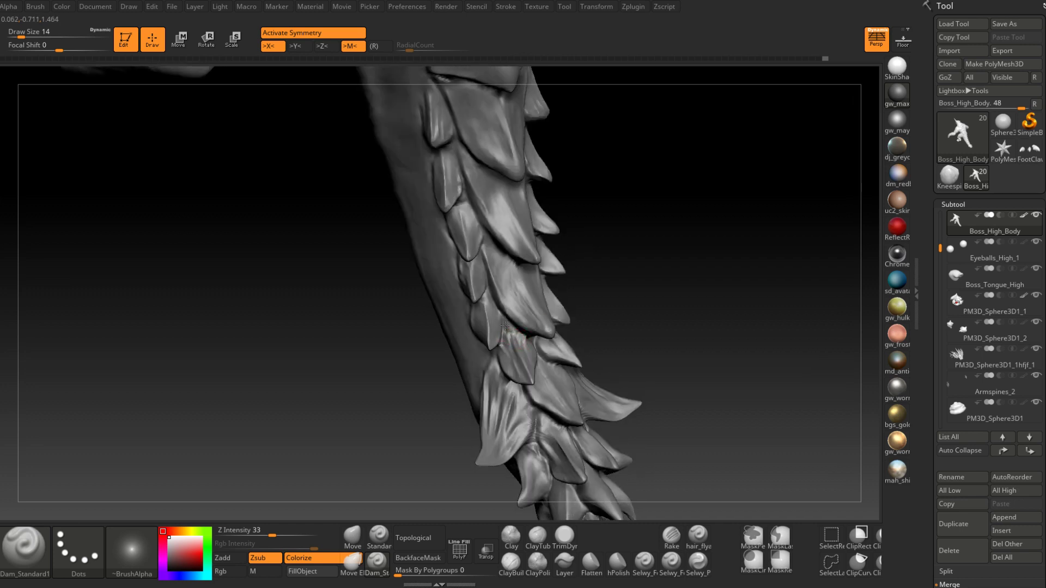
Step: Cut creases and fine grooves into the small scale above the large side spike with Dam_Standard, reducing the draw size to 8
left_click_drag(512, 331, 509, 337)
right_click_drag(509, 337, 523, 335)
left_click_drag(517, 330, 515, 344)
mouse_move(517, 333)
right_mouse_down()
mouse_move(509, 330)
mouse_move(521, 335)
mouse_move(515, 347)
right_mouse_up()
right_click_drag(507, 308, 495, 301)
key("bracketleft")
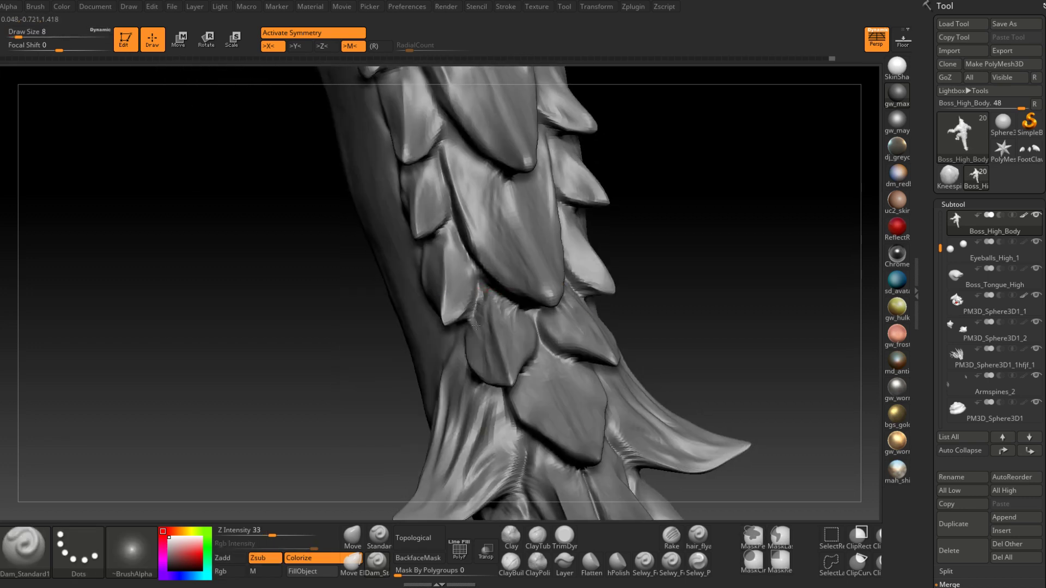
left_click_drag(479, 291, 480, 326)
right_click_drag(484, 328, 508, 330)
left_click_drag(482, 290, 497, 313)
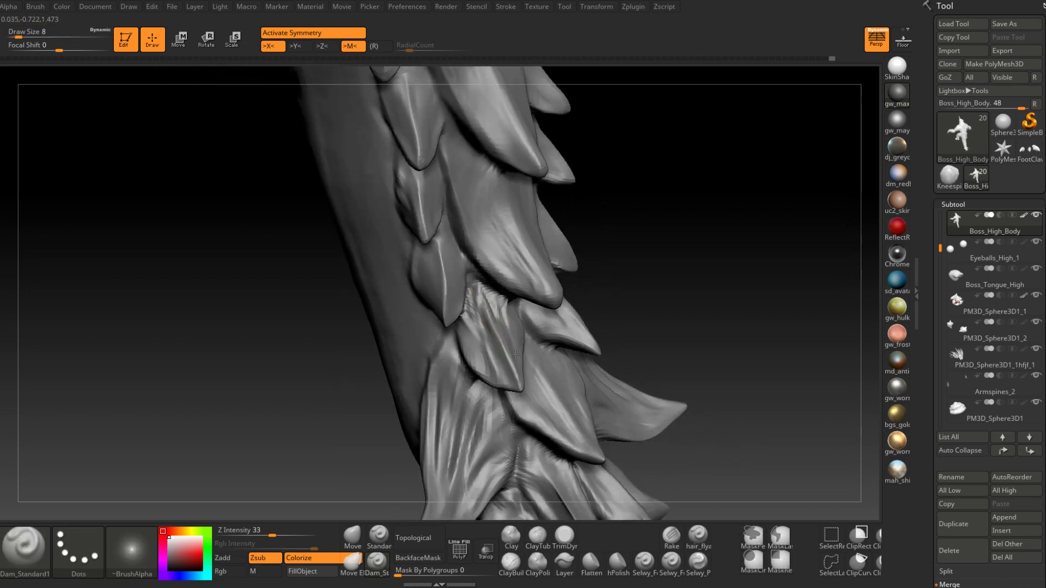
right_click_drag(515, 337, 501, 345)
Step: Trim the surfaces of the scales and large side spikes near the tail tip with TrimDynamic at draw size 8
left_click(564, 536)
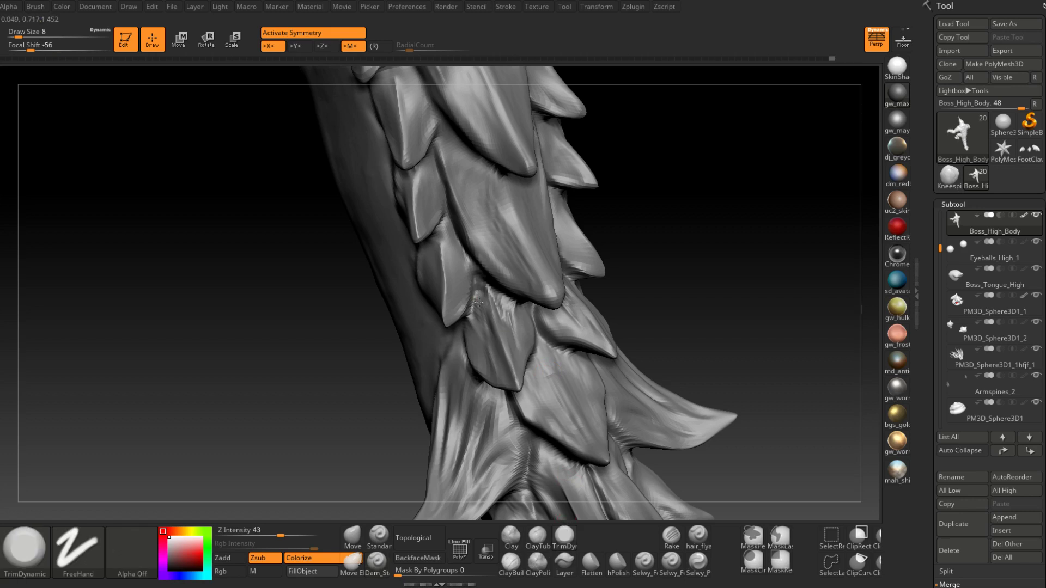
right_click_drag(495, 300, 532, 362)
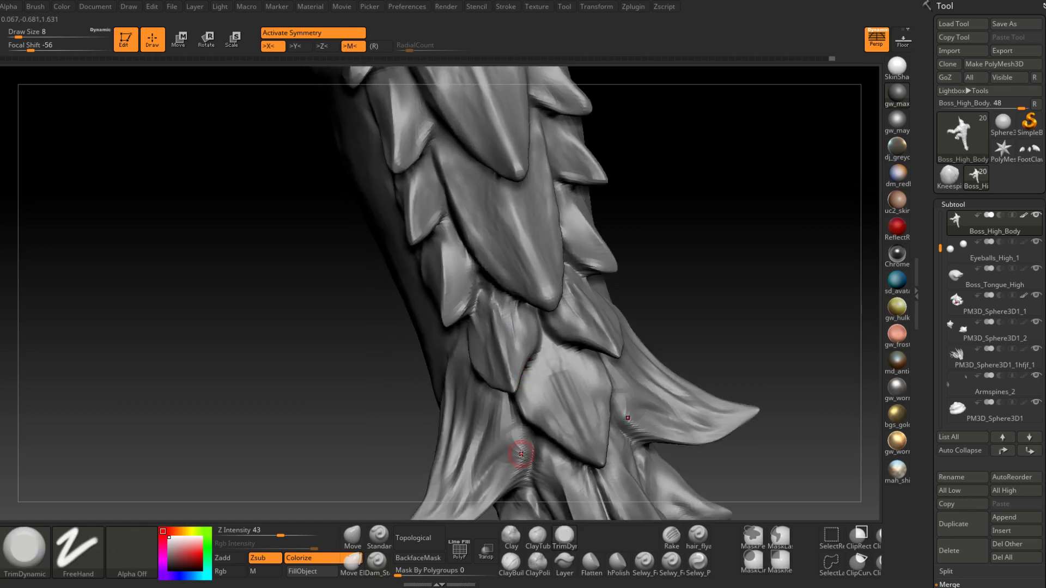
right_click_drag(478, 303, 497, 320)
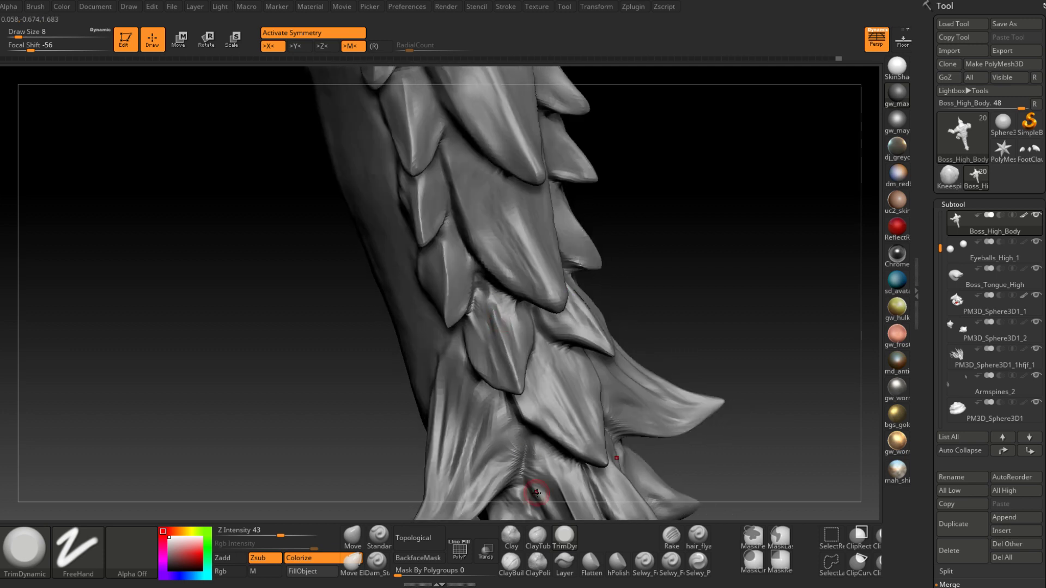
right_click_drag(532, 485, 490, 303)
right_click_drag(518, 393, 499, 424)
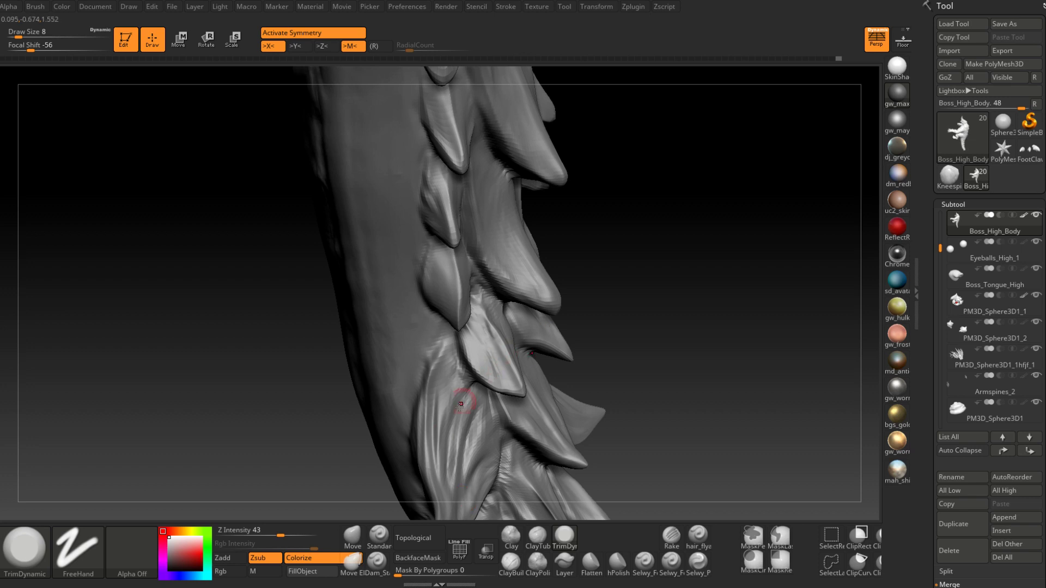
right_click_drag(434, 432, 490, 351)
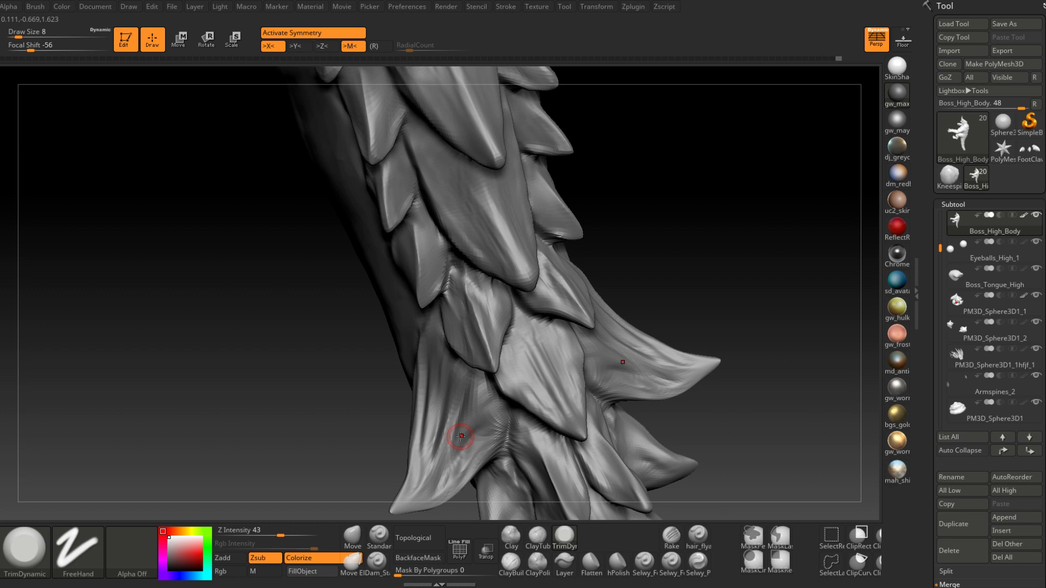
right_click_drag(460, 435, 509, 381)
Step: Build up the paired scales above the large side spikes with ClayBuildup at draw size 8
key("b")
key("c")
key("b")
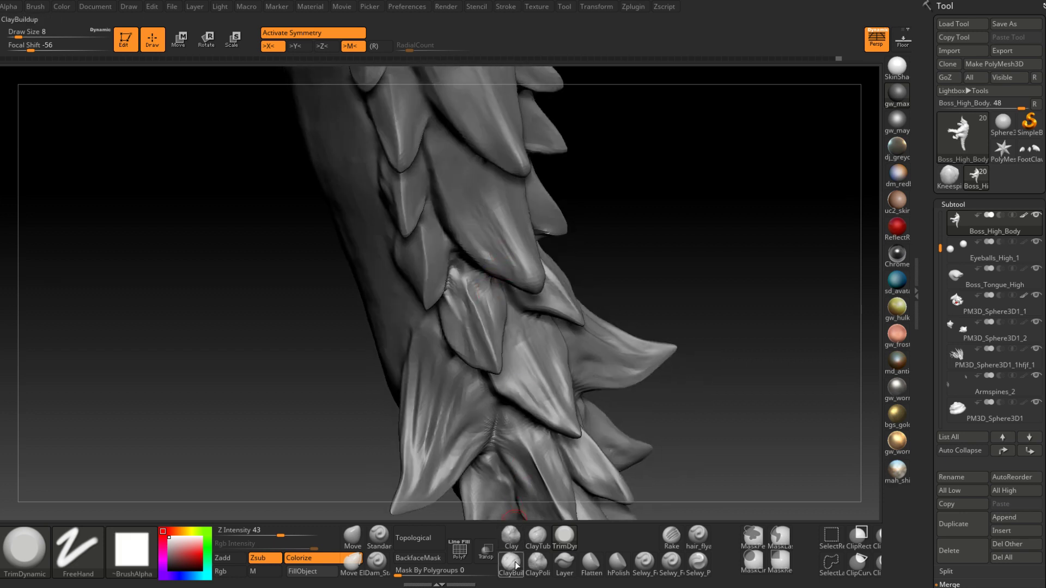
mouse_move(471, 289)
right_mouse_down()
mouse_move(479, 302)
mouse_move(460, 289)
right_mouse_up()
right_click_drag(458, 327, 455, 308)
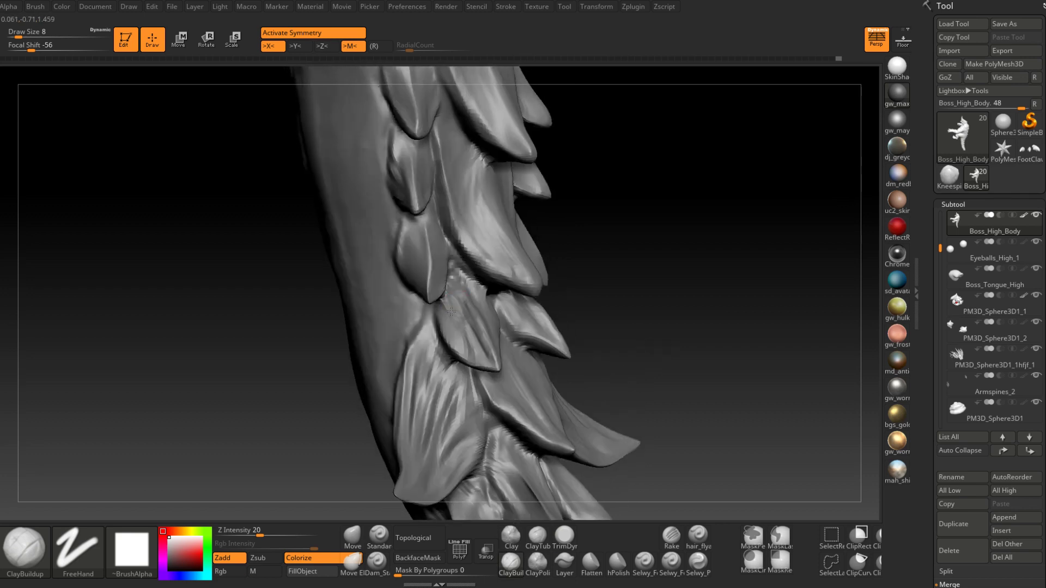
mouse_move(456, 358)
right_mouse_down()
mouse_move(457, 336)
mouse_move(430, 312)
mouse_move(439, 351)
mouse_move(479, 350)
mouse_move(495, 329)
right_mouse_up()
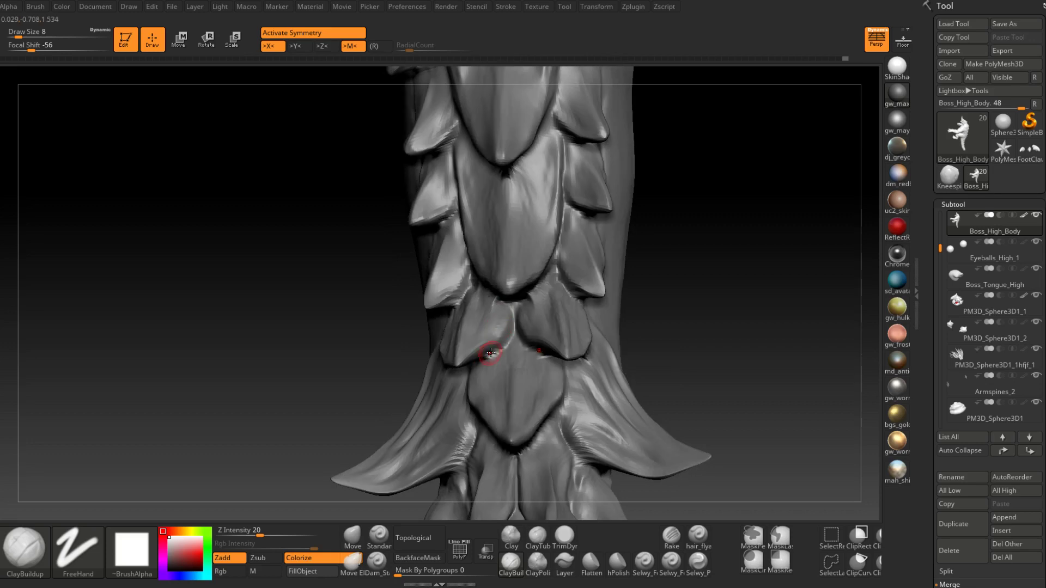
mouse_move(465, 410)
right_mouse_down()
mouse_move(497, 339)
mouse_move(476, 354)
mouse_move(504, 342)
mouse_move(497, 329)
right_mouse_up()
Step: Carve lengthwise grooves and edges into the paired scales and the central scale between the large side spikes with Dam_Standard at draw size 8
key("b")
key("d")
key("s")
right_click_drag(436, 374, 493, 350)
mouse_move(489, 390)
right_mouse_down()
mouse_move(470, 306)
mouse_move(531, 380)
right_mouse_up()
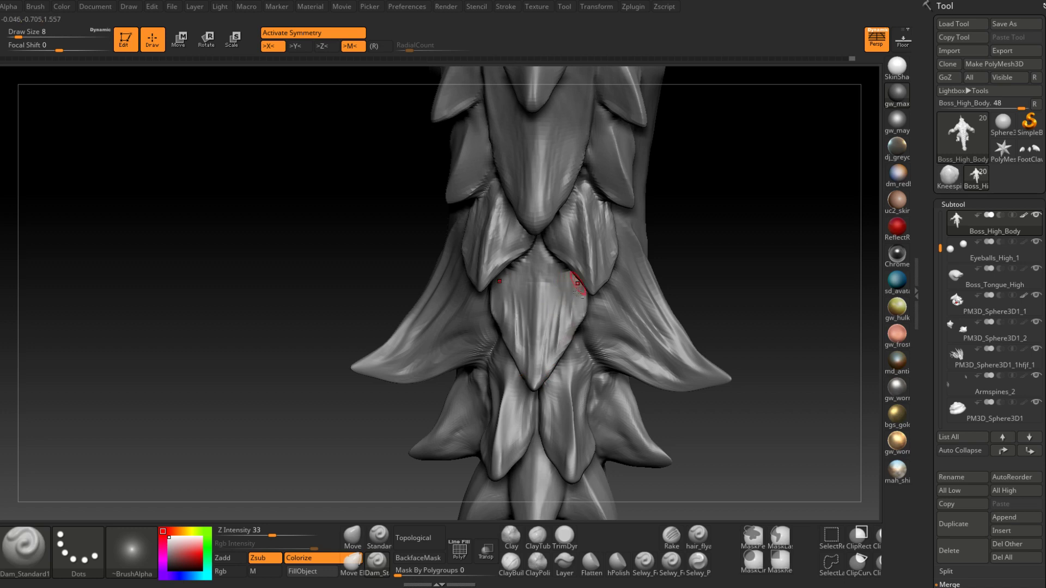
right_click_drag(571, 269, 572, 303)
right_click_drag(562, 357, 579, 275)
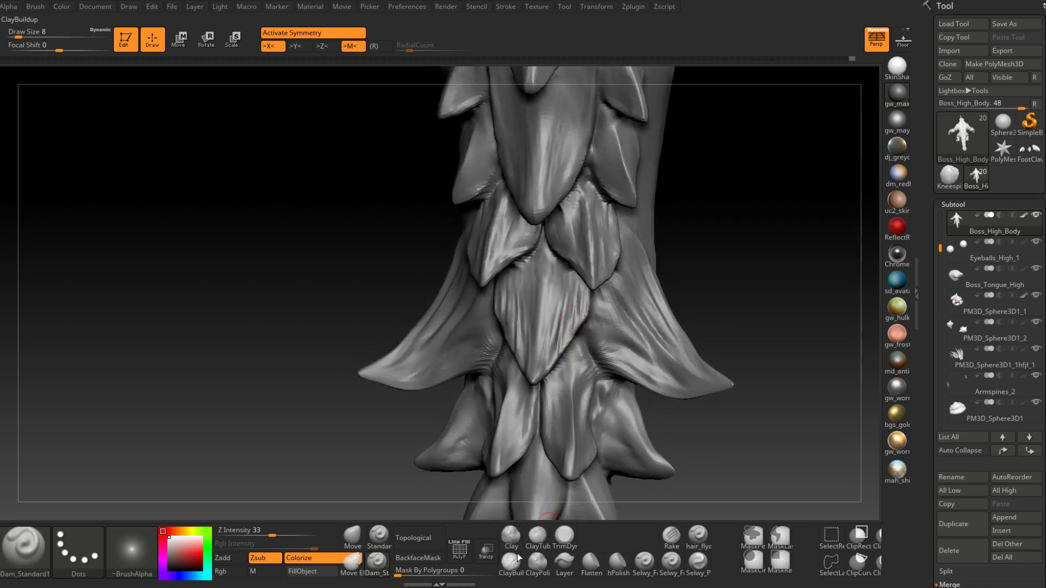
Step: Add volume to the central scale and the pair of scales below it with ClayBuildup at draw size 8
key("b")
key("c")
key("b")
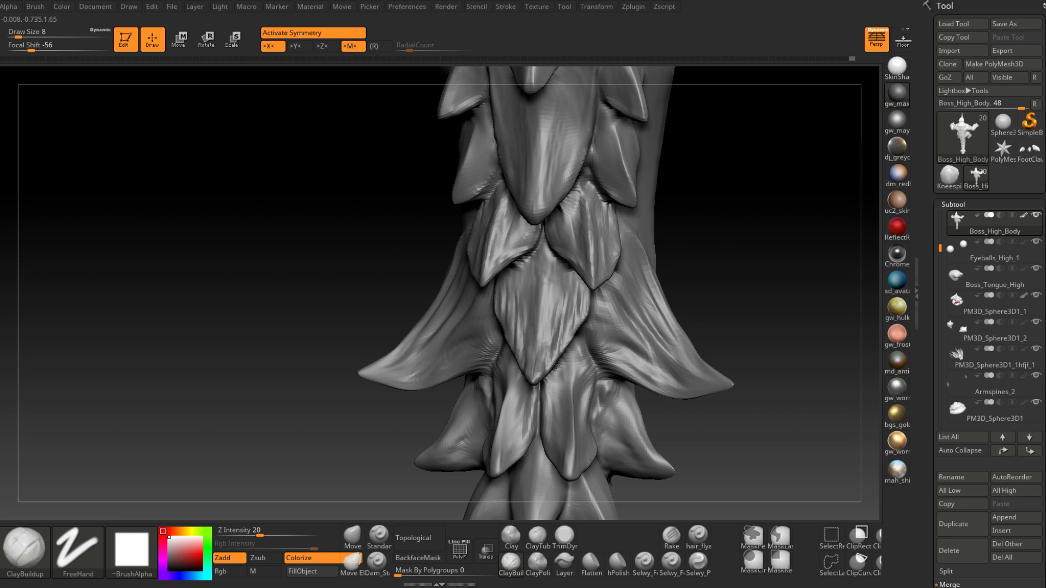
mouse_move(568, 326)
right_mouse_down()
mouse_move(572, 311)
mouse_move(577, 324)
mouse_move(532, 425)
right_mouse_up()
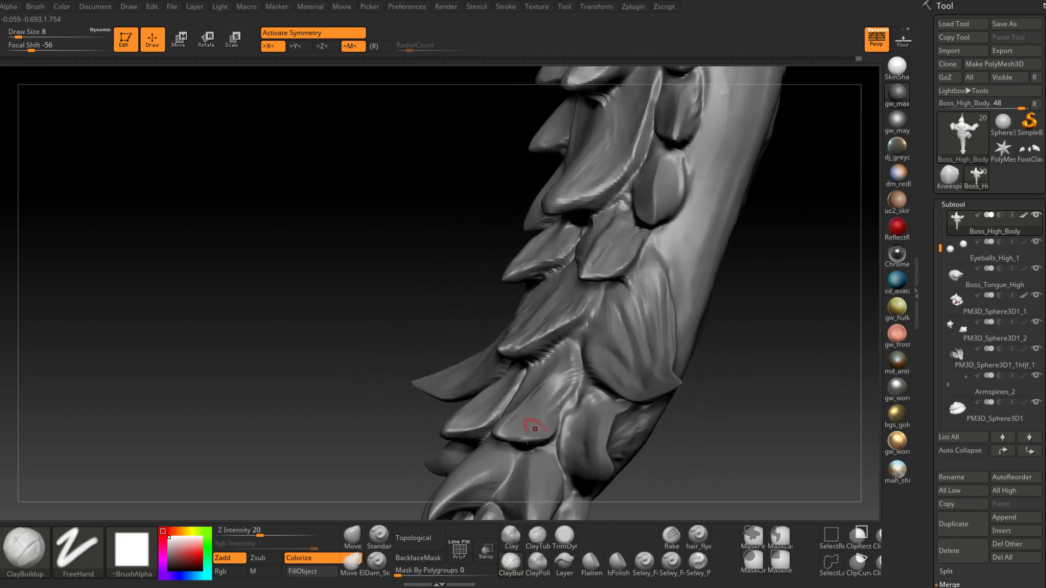
Step: Carve the crease between the large side spike and the neighbouring lower tail scales with Dam_Standard at draw size 8
left_click(375, 561)
mouse_move(557, 339)
right_mouse_down()
mouse_move(574, 348)
mouse_move(554, 350)
right_mouse_up()
right_click_drag(545, 394, 562, 357)
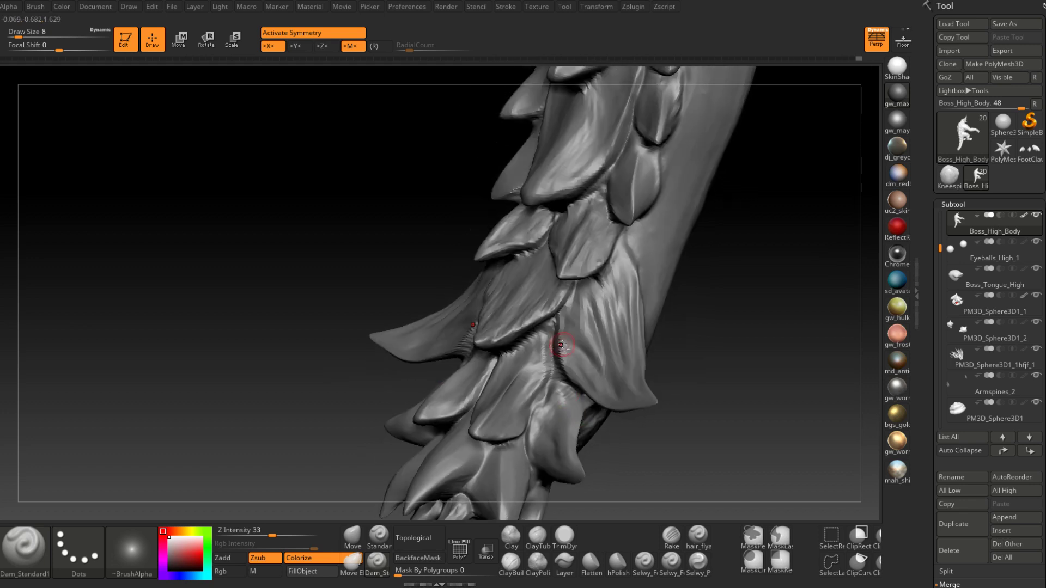
mouse_move(612, 411)
right_mouse_down()
mouse_move(593, 381)
mouse_move(600, 396)
mouse_move(586, 334)
right_mouse_up()
right_click(603, 400)
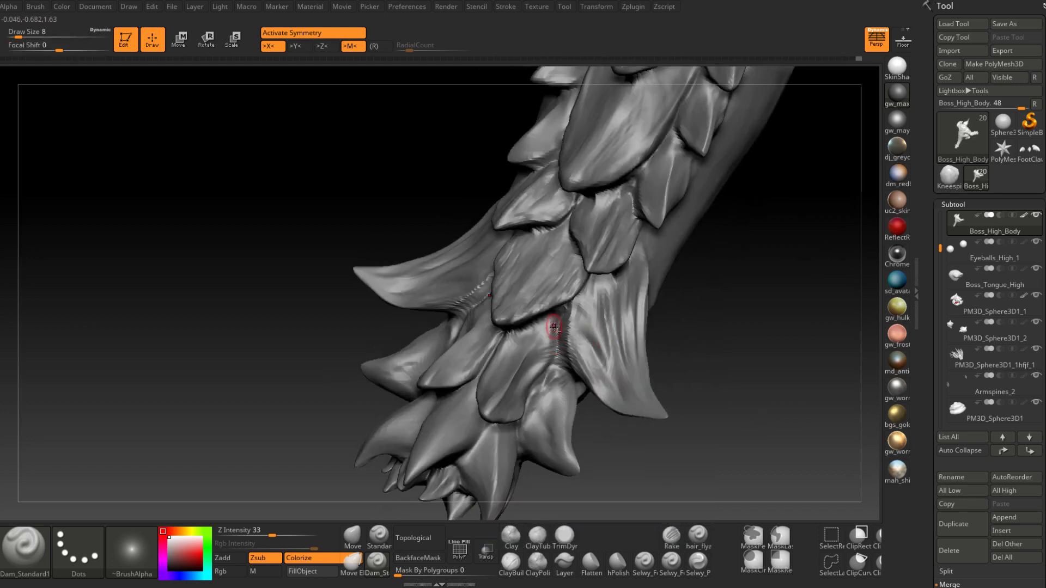
right_click_drag(537, 371, 550, 350)
mouse_move(518, 412)
right_mouse_down()
mouse_move(496, 408)
mouse_move(531, 403)
mouse_move(477, 393)
mouse_move(506, 403)
mouse_move(512, 424)
right_mouse_up()
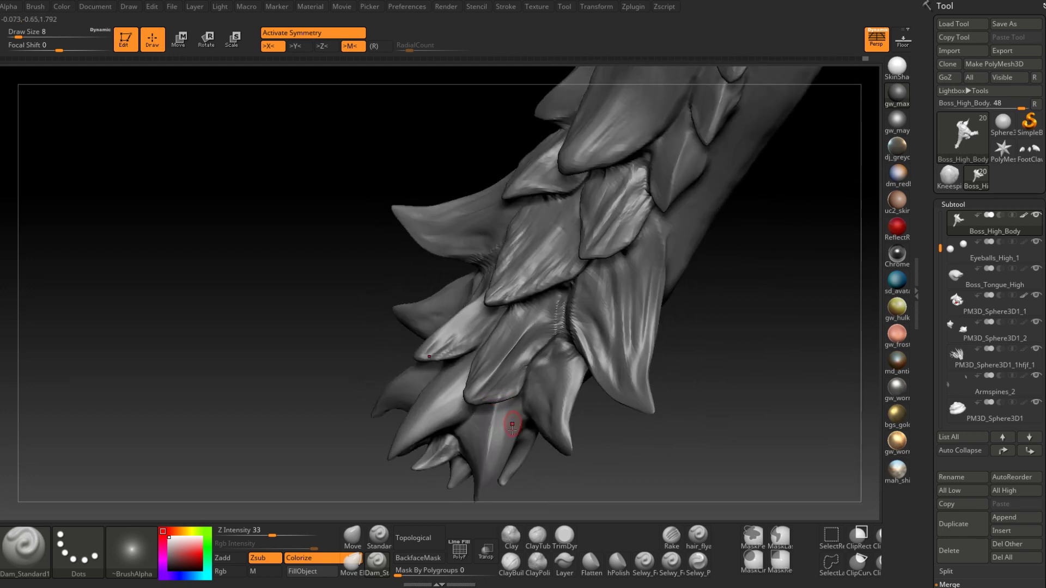
Step: Build up ridges on the paired scales just above the tail-tip spikes with ClayBuildup at draw size 8
left_click(510, 561)
mouse_move(497, 362)
right_mouse_down()
mouse_move(478, 367)
mouse_move(485, 373)
right_mouse_up()
key("space")
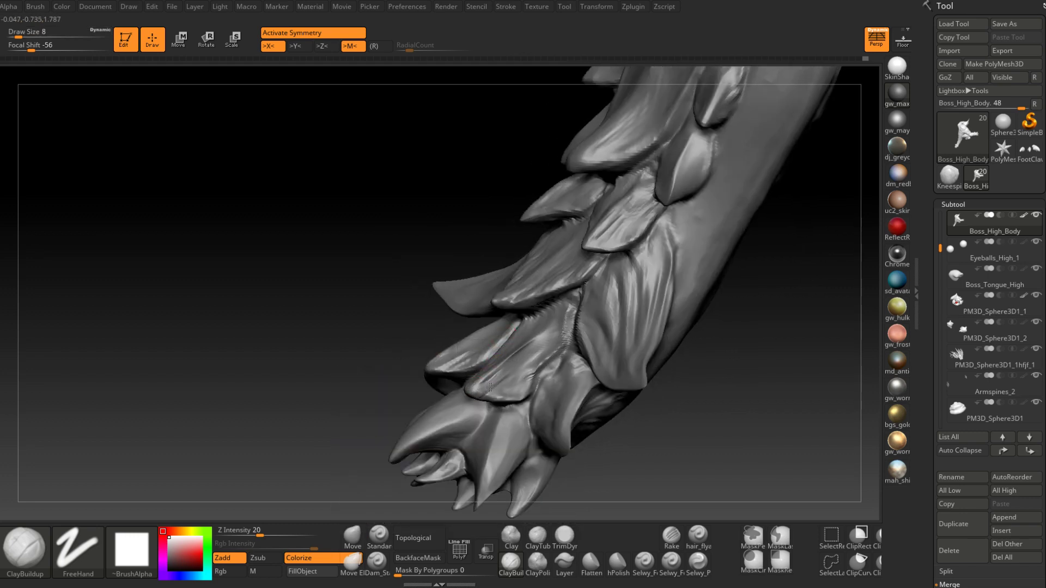
mouse_move(499, 395)
left_mouse_down()
mouse_move(515, 384)
mouse_move(511, 392)
left_mouse_up()
right_click_drag(514, 364, 503, 375)
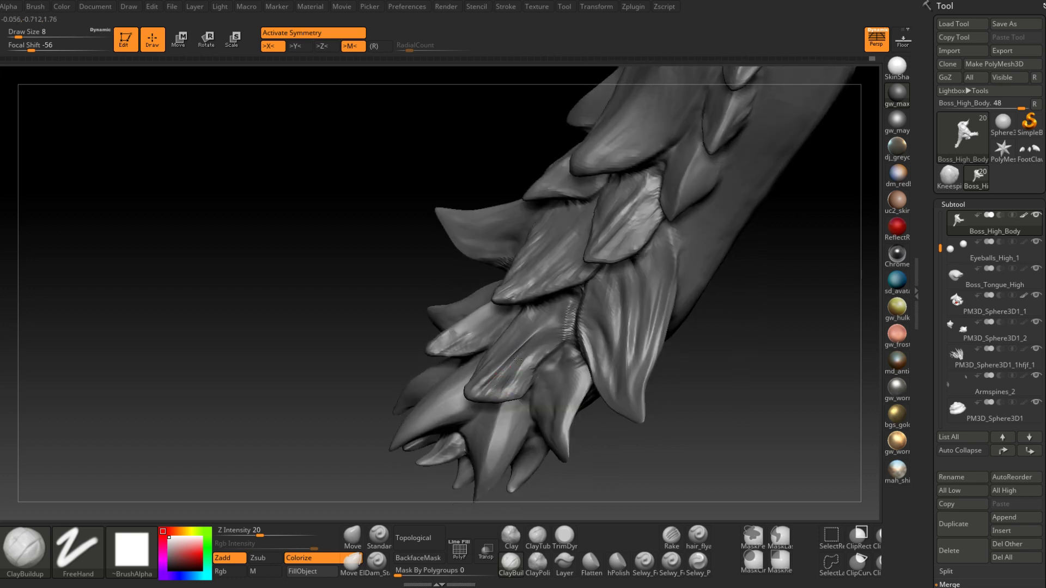
Step: Layer and smooth further lengthwise strokes on the paired scales above the tail-tip spikes with ClayBuildup at draw size 8
left_click_drag(550, 328, 522, 350)
right_click_drag(522, 351, 487, 378)
left_click_drag(470, 375, 485, 328)
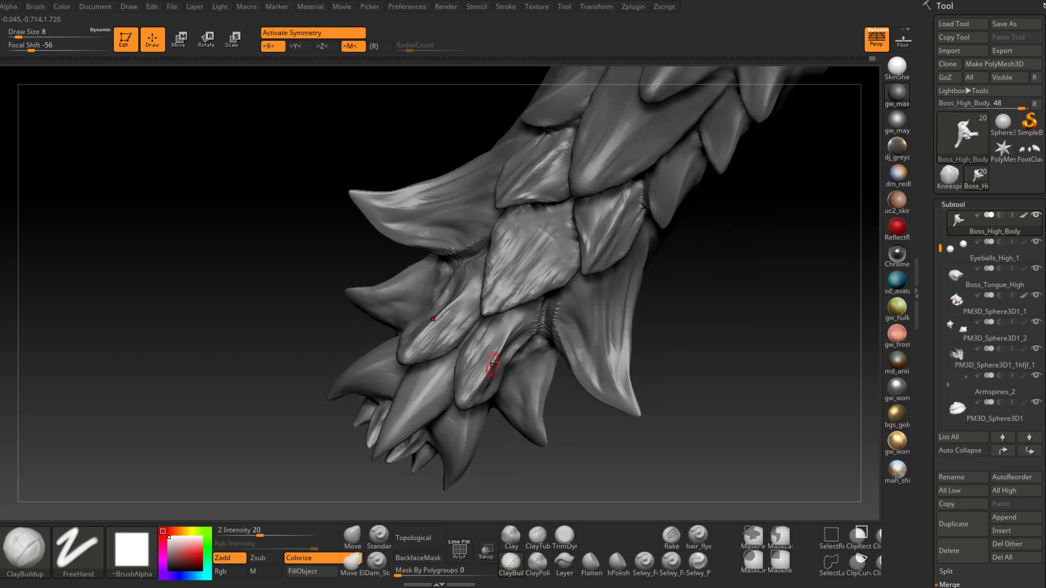
mouse_move(482, 351)
right_mouse_down()
mouse_move(469, 355)
mouse_move(493, 357)
right_mouse_up()
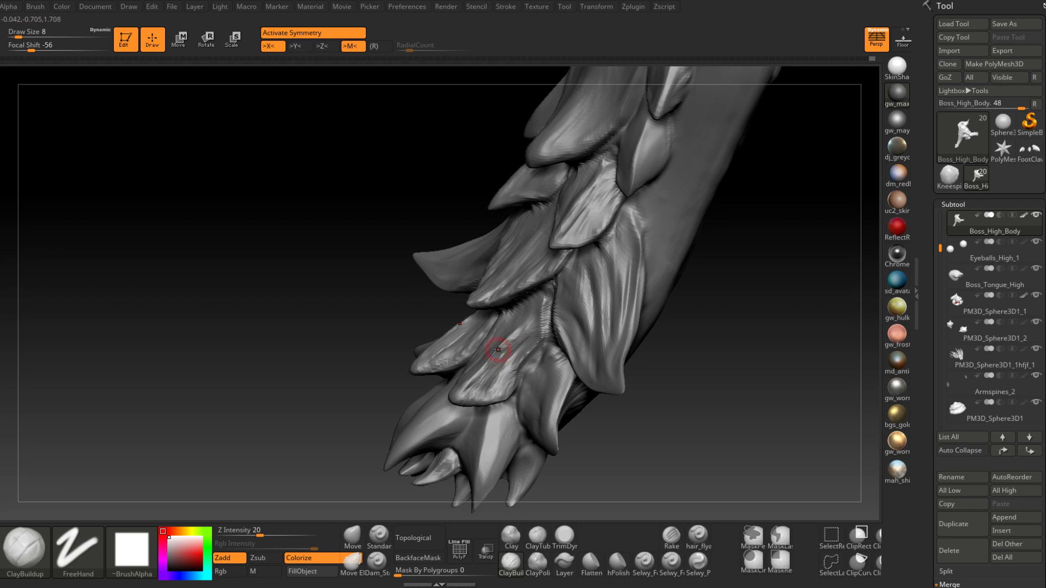
key("shift")
left_click_drag(483, 369, 526, 320)
left_click_drag(480, 389, 520, 352)
right_click_drag(524, 332, 563, 330)
left_click_drag(501, 349, 514, 324)
right_click_drag(514, 324, 550, 321)
left_click_drag(471, 376, 492, 334)
Step: Flatten the surfaces of the paired scales just above the tail-tip spikes with TrimDynamic at draw size 13
mouse_move(482, 325)
right_mouse_down()
mouse_move(461, 384)
mouse_move(520, 380)
mouse_move(499, 374)
mouse_move(502, 399)
mouse_move(527, 360)
mouse_move(518, 356)
right_mouse_up()
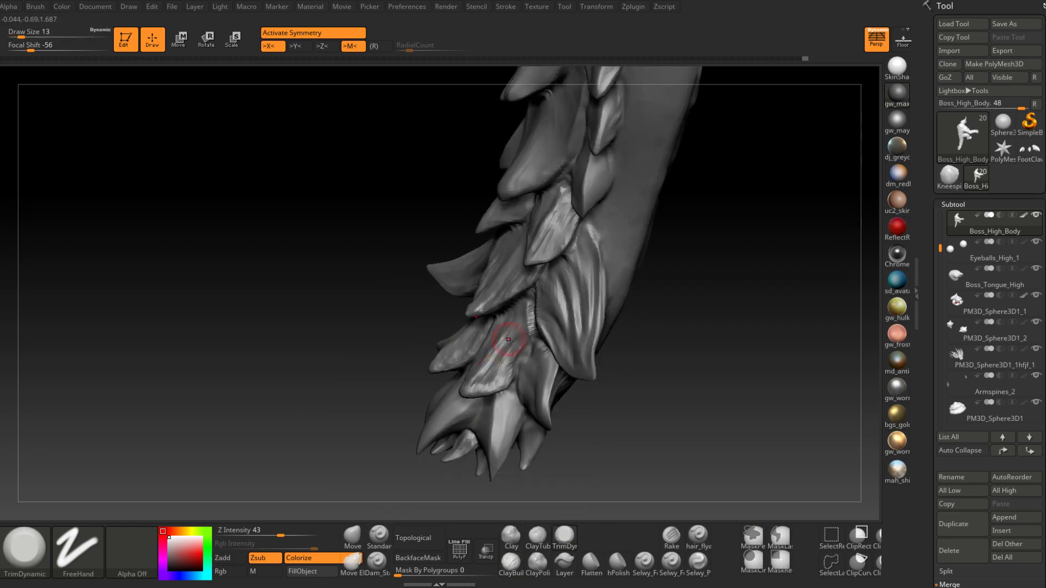
right_click(484, 377)
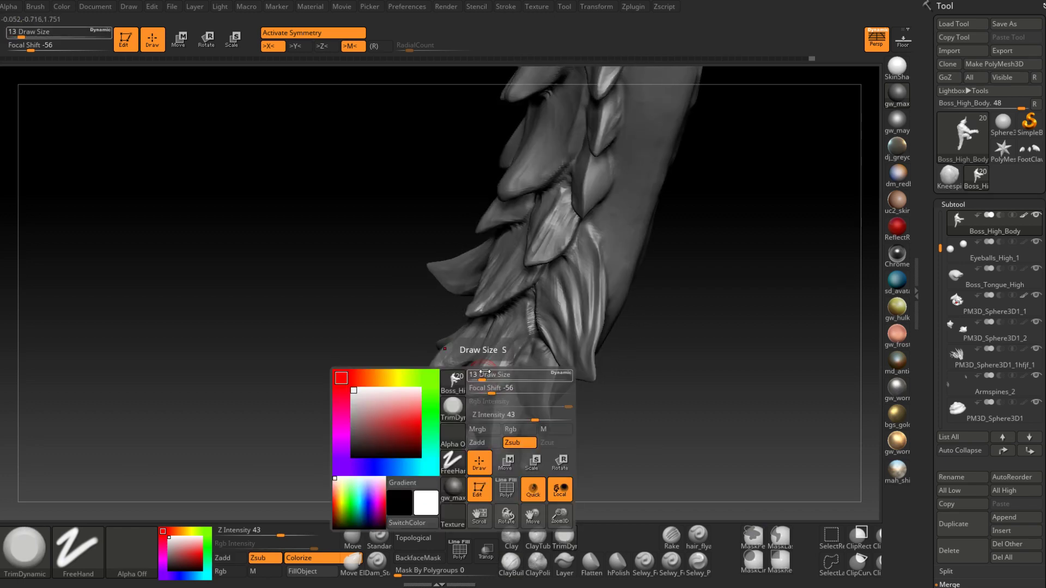
mouse_move(476, 385)
right_mouse_down()
mouse_move(474, 369)
mouse_move(466, 380)
mouse_move(465, 370)
right_mouse_up()
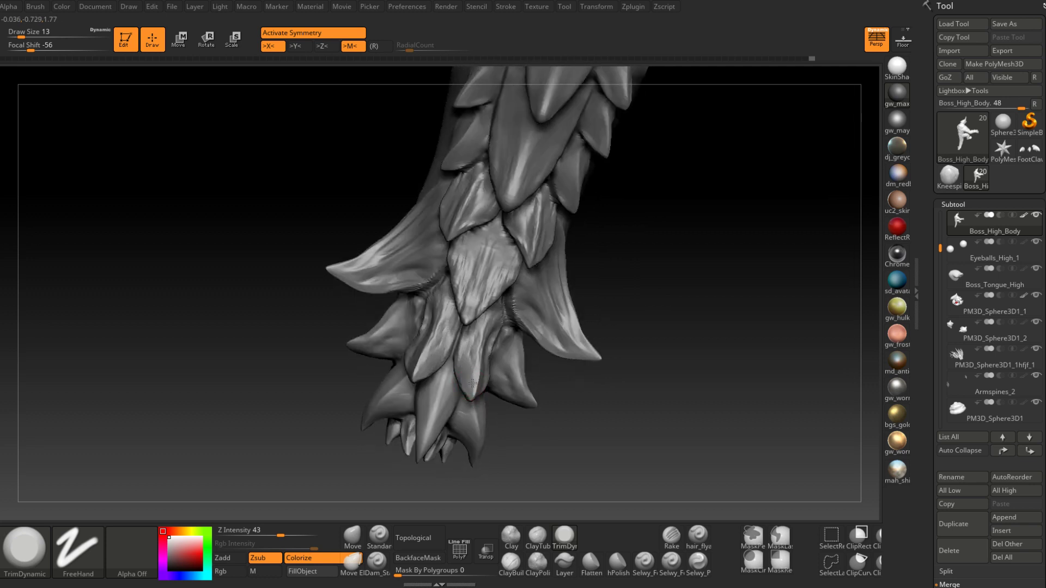
mouse_move(483, 325)
right_mouse_down()
mouse_move(509, 476)
mouse_move(475, 370)
right_mouse_up()
Step: Build up lengthwise ridges on the lower scales and the spikes around the tail tip with ClayBuildup at draw size 9
left_click(510, 561)
key("space")
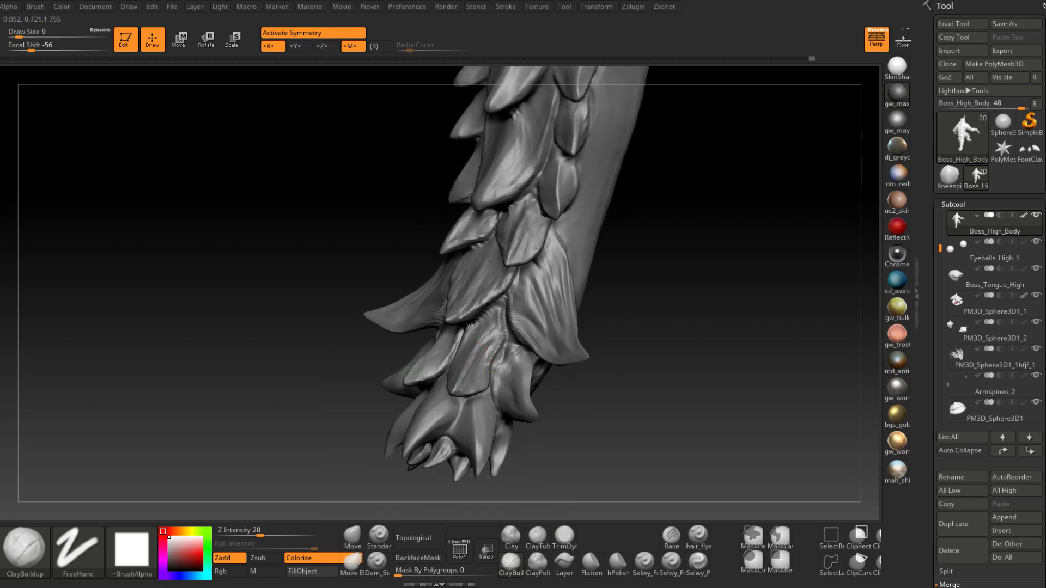
right_click_drag(472, 388, 452, 354)
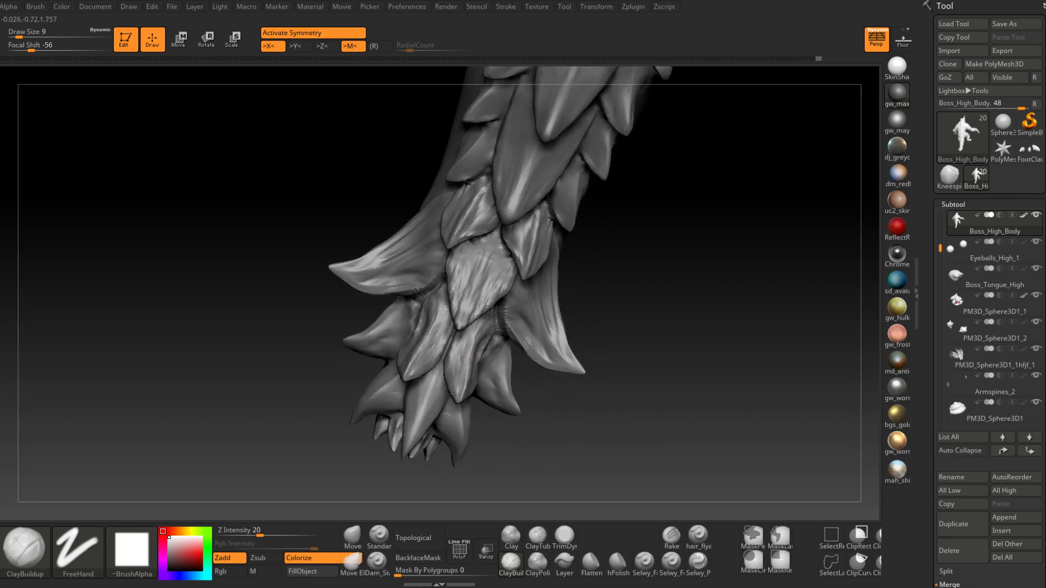
right_click_drag(453, 402, 496, 315)
mouse_move(529, 298)
left_mouse_down()
mouse_move(498, 299)
mouse_move(543, 293)
left_mouse_up()
mouse_move(531, 318)
right_mouse_down()
mouse_move(532, 305)
mouse_move(534, 317)
right_mouse_up()
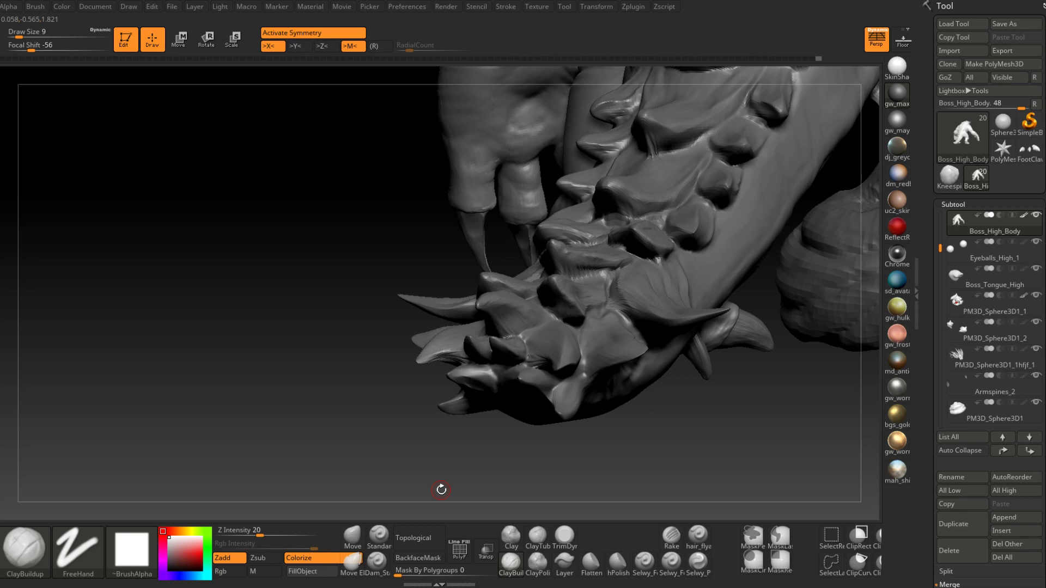
right_click_drag(441, 489, 534, 370)
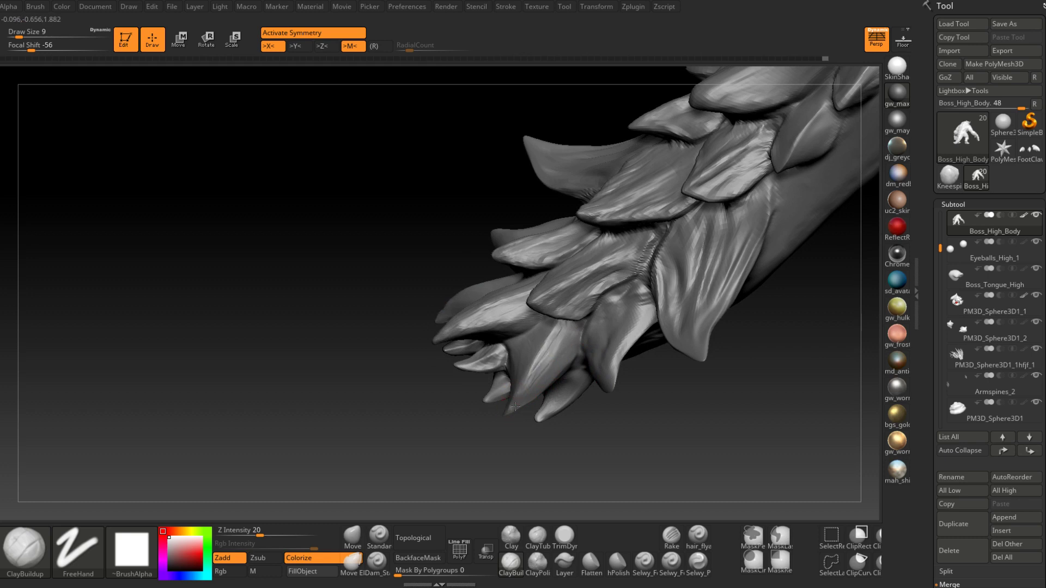
left_click_drag(569, 338, 533, 378)
left_click_drag(462, 417, 507, 418)
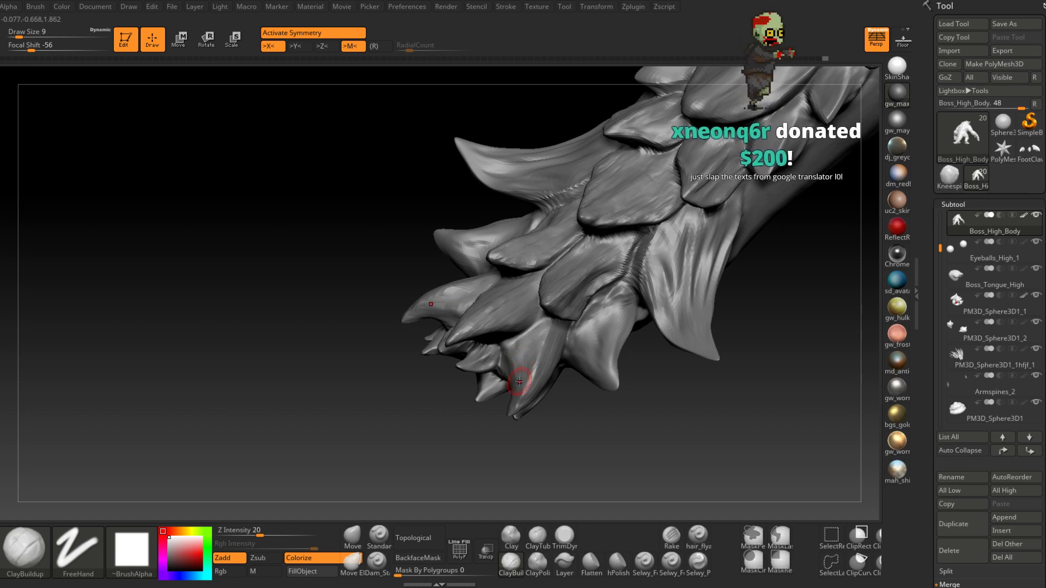
right_click_drag(519, 378, 518, 361)
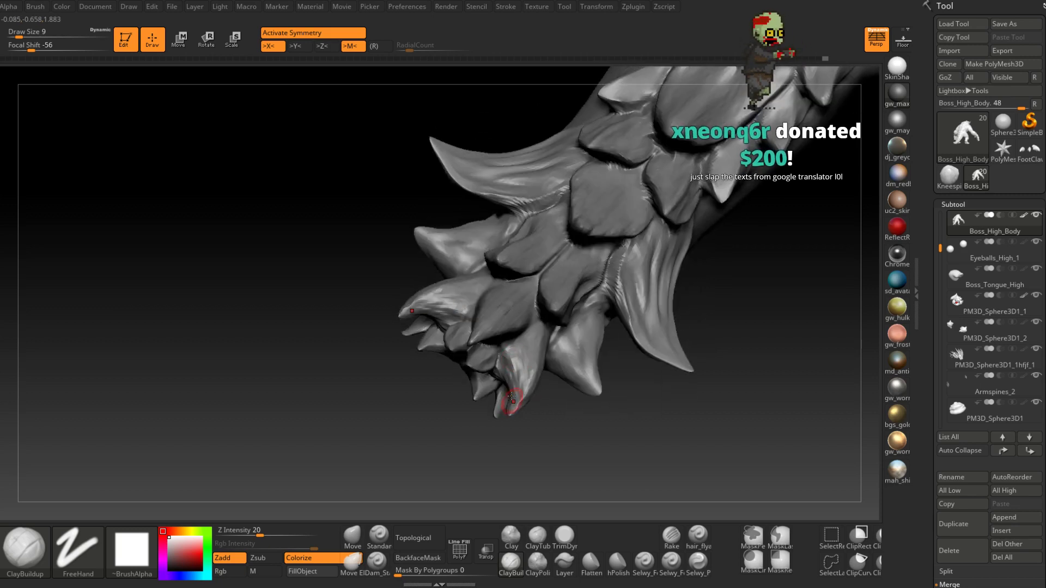
right_click_drag(507, 380, 504, 350)
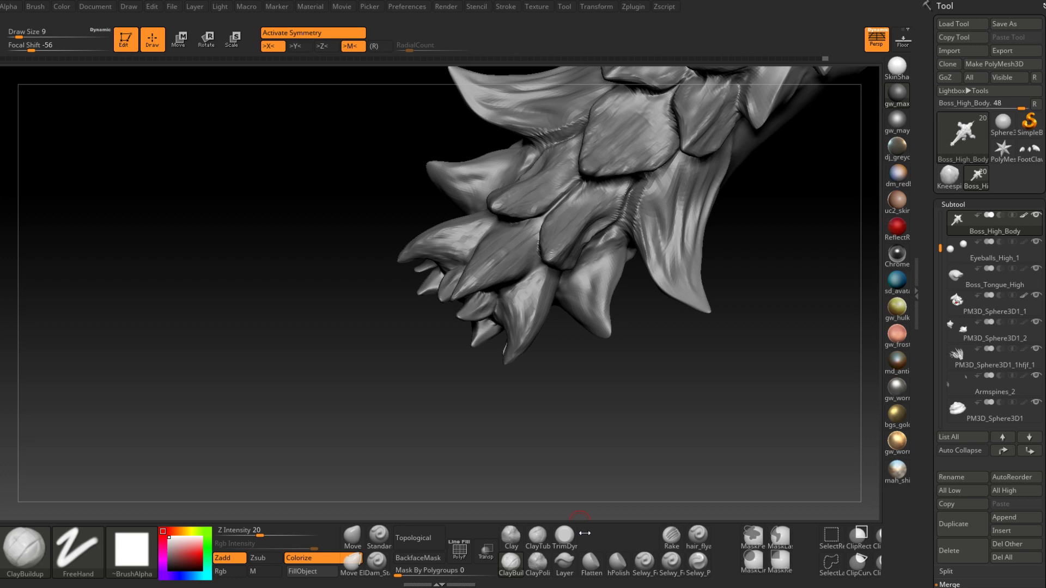
mouse_move(579, 514)
left_mouse_down()
mouse_move(518, 305)
mouse_move(497, 303)
mouse_move(557, 287)
left_mouse_up()
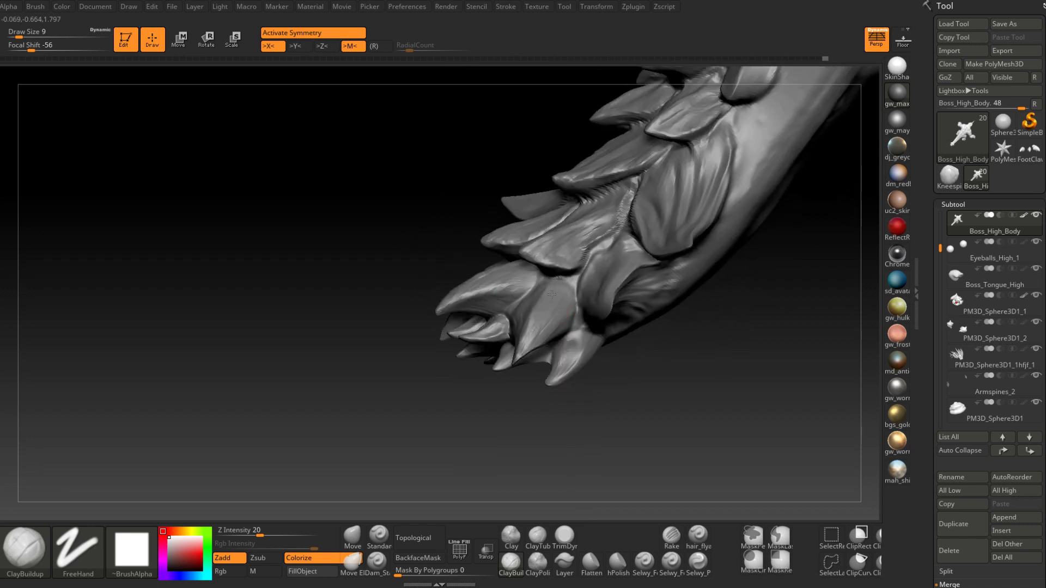
left_click_drag(529, 337, 509, 361)
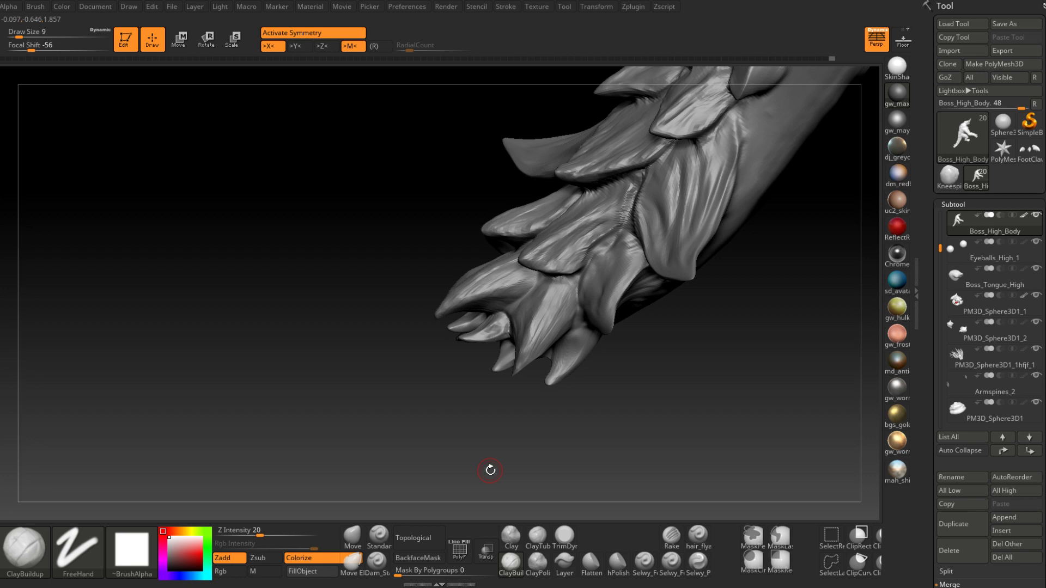
Step: Carve fine creases and edges between the tail-tip spikes with Dam_Standard at draw size 5
left_click(376, 560)
mouse_move(436, 463)
left_mouse_down()
mouse_move(532, 310)
mouse_move(527, 299)
left_mouse_up()
mouse_move(528, 299)
right_mouse_down()
mouse_move(503, 294)
mouse_move(493, 327)
mouse_move(495, 319)
right_mouse_up()
key("bracketleft")
key("bracketleft")
key("bracketleft")
key("bracketleft")
key("bracketleft")
key("bracketright")
key("bracketright")
key("bracketright")
key("space")
left_click_drag(499, 318, 493, 315)
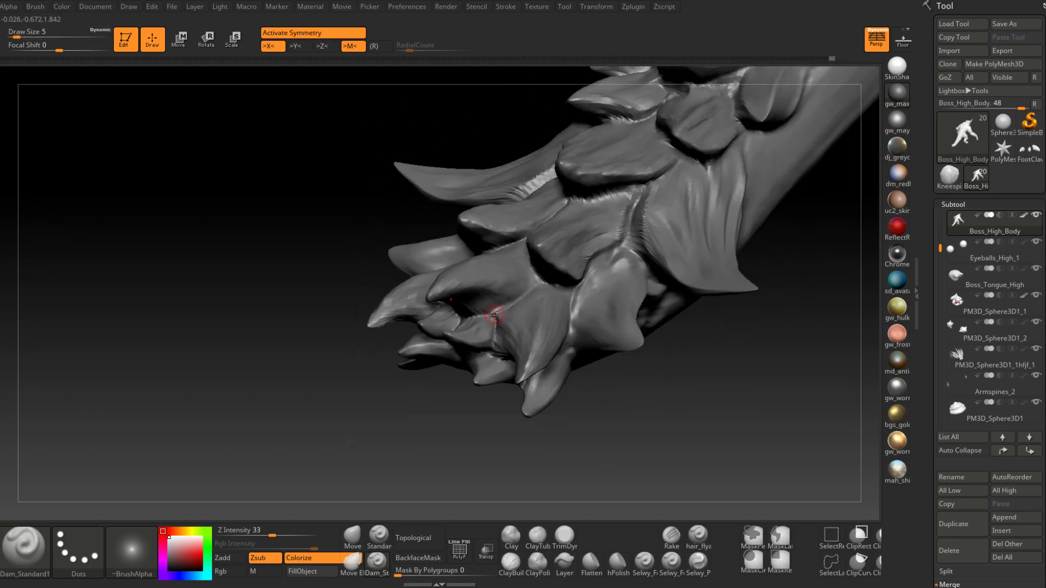
mouse_move(535, 286)
right_mouse_down()
mouse_move(509, 304)
mouse_move(552, 280)
mouse_move(538, 274)
mouse_move(513, 297)
mouse_move(522, 304)
mouse_move(543, 278)
right_mouse_up()
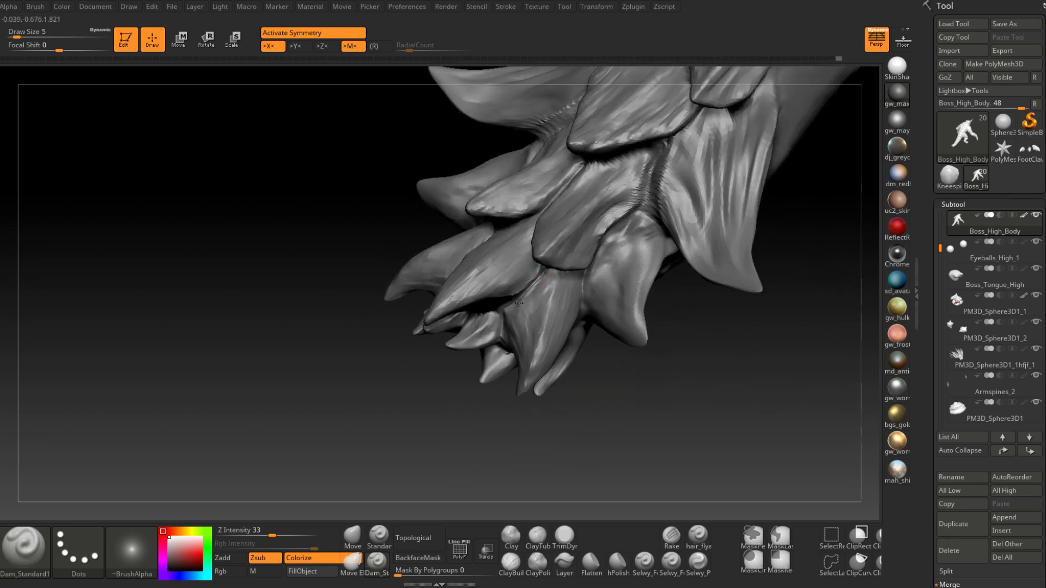
right_click_drag(522, 364, 521, 293)
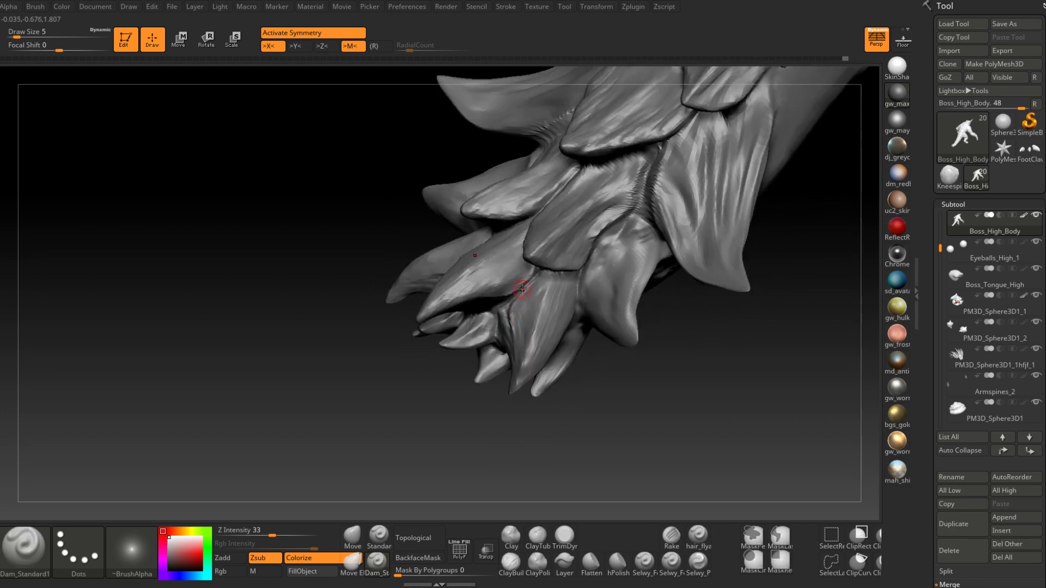
mouse_move(508, 355)
right_mouse_down()
mouse_move(480, 322)
mouse_move(498, 295)
mouse_move(470, 319)
mouse_move(479, 342)
right_mouse_up()
Step: Carve creases around the spike bases along the tail's underside with Dam_Standard at draw size 8
key("space")
left_click_drag(479, 339, 482, 338)
right_click_drag(518, 346, 509, 343)
mouse_move(418, 302)
right_mouse_down()
mouse_move(532, 345)
mouse_move(499, 316)
right_mouse_up()
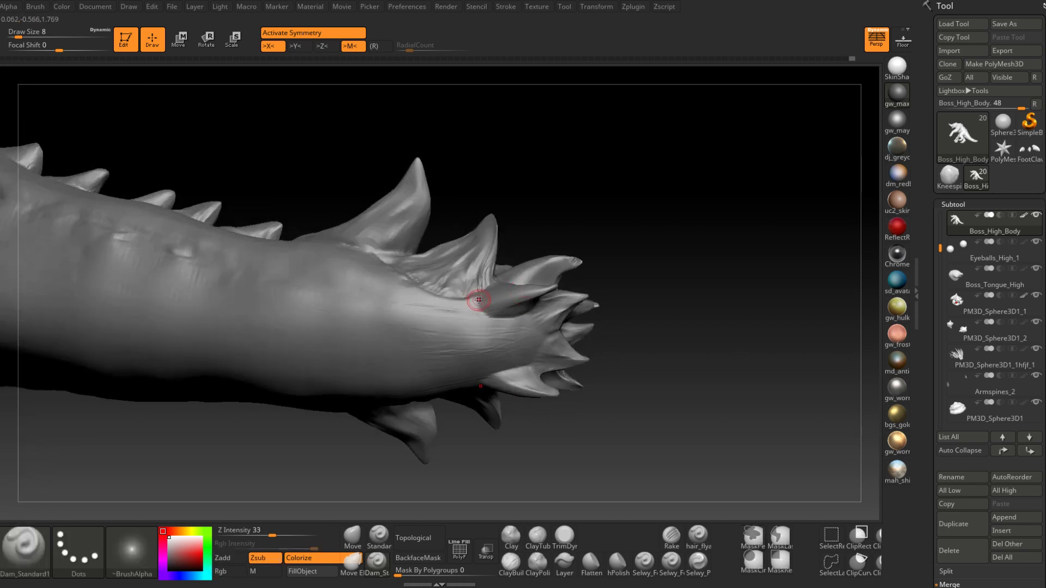
mouse_move(491, 311)
left_mouse_down()
mouse_move(527, 312)
mouse_move(483, 311)
left_mouse_up()
right_click_drag(476, 310, 497, 357)
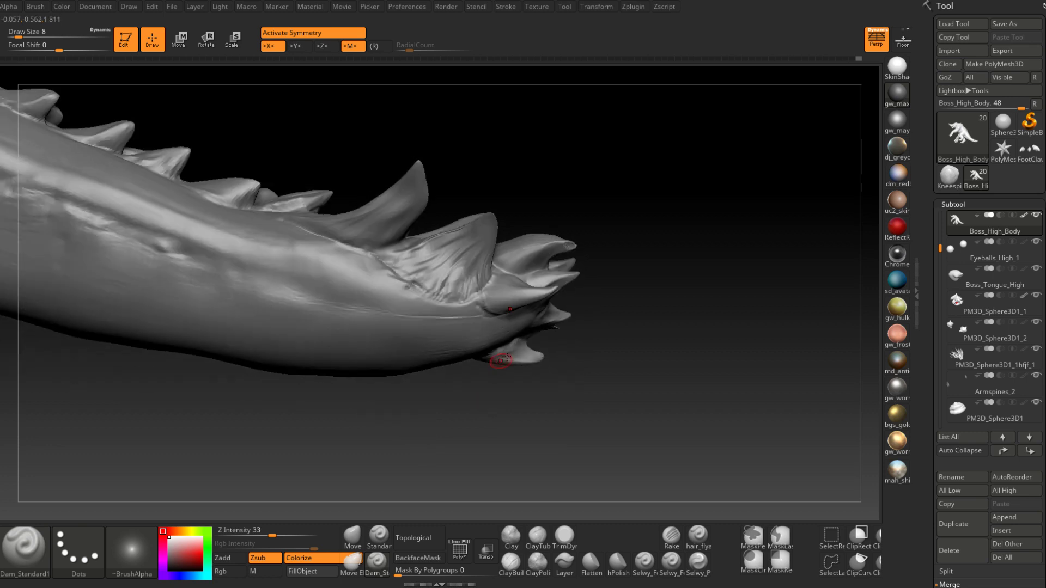
Step: Add volume to the tail's underside near the spike bases with ClayBuildup, raising the draw size to 13
left_click(513, 563)
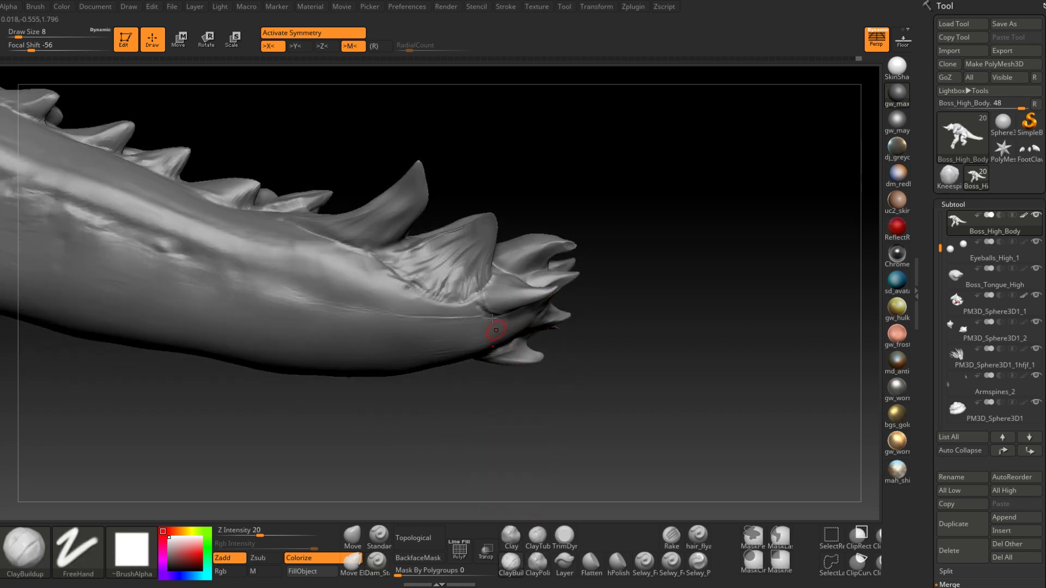
right_click_drag(497, 344, 469, 304)
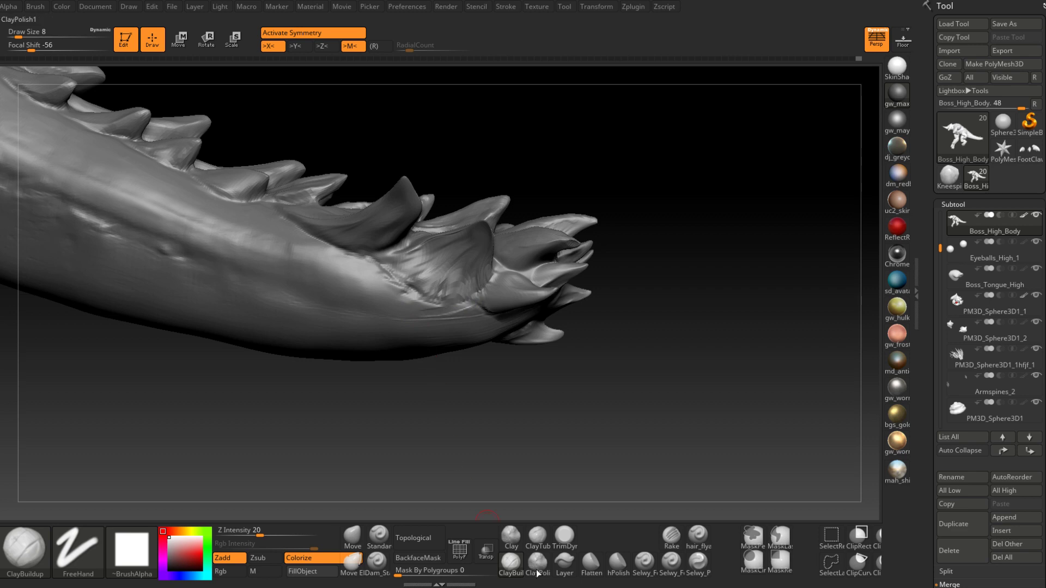
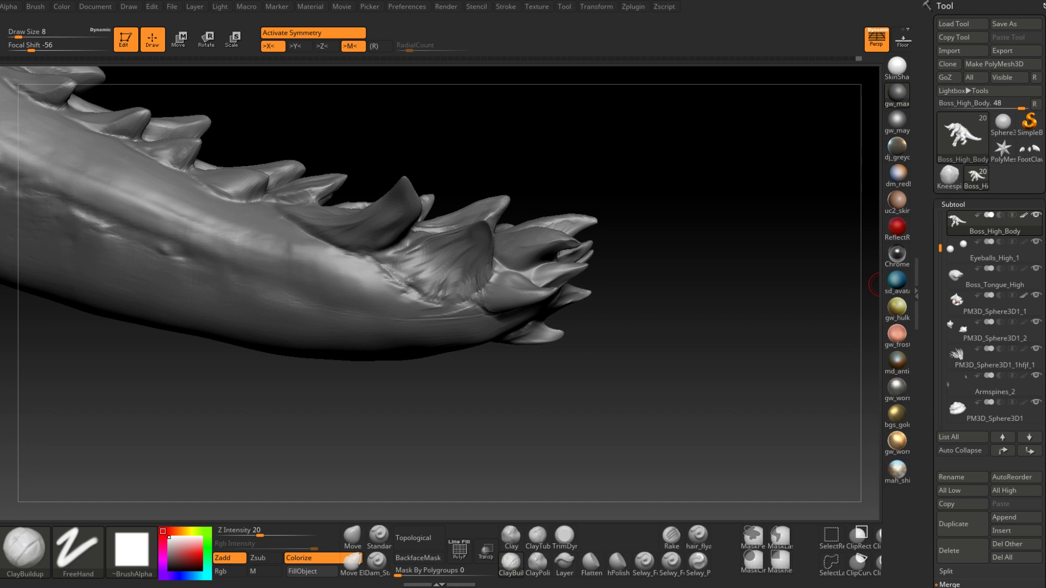
left_click_drag(1045, 119, 642, 1)
mouse_move(621, 337)
left_mouse_down()
mouse_move(583, 262)
mouse_move(523, 315)
mouse_move(496, 322)
left_mouse_up()
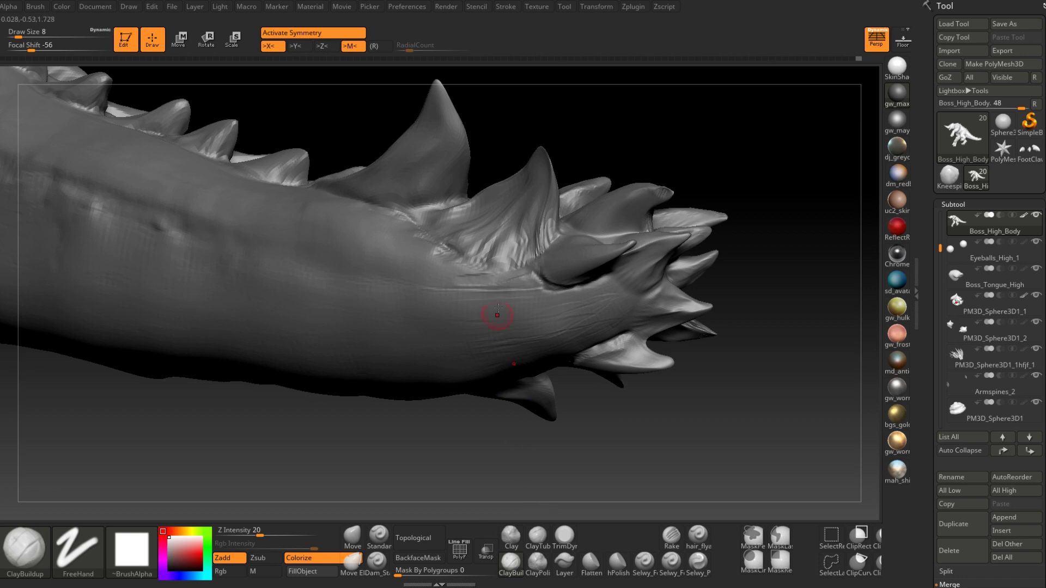
right_click_drag(496, 321, 506, 297)
key("space")
left_click_drag(506, 297, 489, 281)
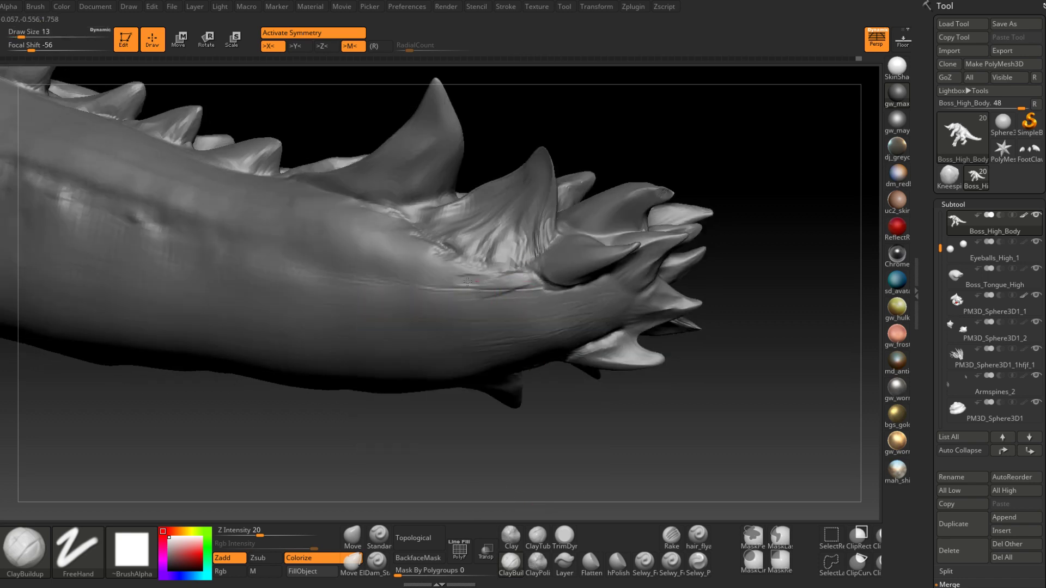
Step: Build up and smooth the lowest side spike at the tail tip and its transition into the underside with ClayBuildup
right_click_drag(476, 303, 598, 261)
key("space")
left_click_drag(598, 262, 564, 265)
mouse_move(571, 273)
right_mouse_down()
mouse_move(590, 260)
mouse_move(562, 277)
right_mouse_up()
right_click_drag(624, 248, 624, 213)
left_click_drag(635, 238, 600, 269)
mouse_move(600, 269)
right_mouse_down()
mouse_move(625, 261)
mouse_move(629, 249)
mouse_move(611, 270)
right_mouse_up()
mouse_move(661, 229)
right_mouse_down()
mouse_move(632, 301)
mouse_move(619, 245)
mouse_move(602, 315)
right_mouse_up()
key("shift")
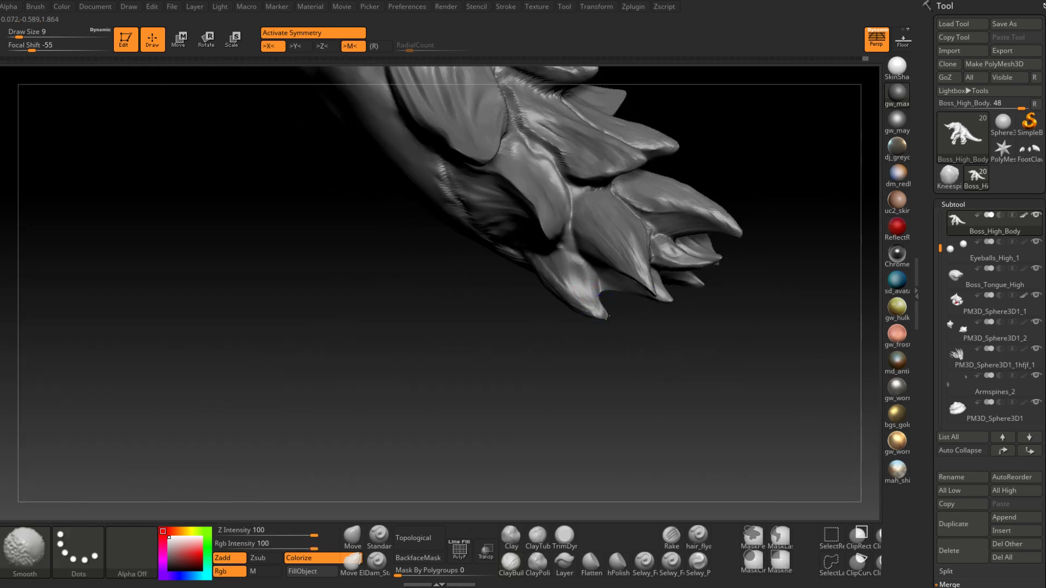
Step: Add fine lengthwise ridges to the lowest tail-tip side spike with ClayBuildup at draw sizes 6 and 9
key("space")
left_click_drag(606, 316, 571, 273)
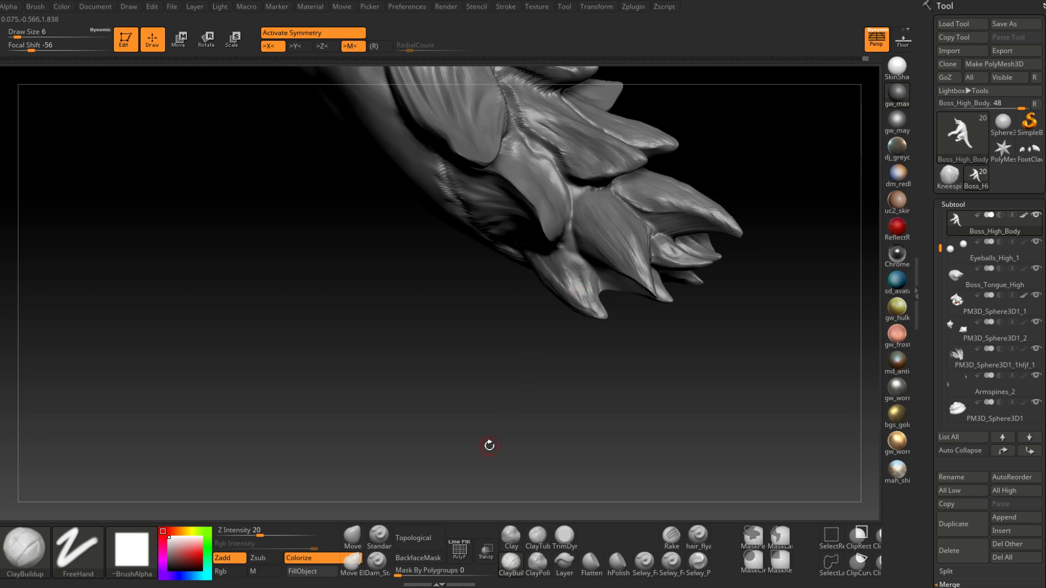
right_click(578, 282)
mouse_move(578, 282)
left_mouse_down()
mouse_move(561, 277)
mouse_move(583, 265)
left_mouse_up()
mouse_move(565, 261)
right_mouse_down()
mouse_move(545, 278)
mouse_move(566, 262)
right_mouse_up()
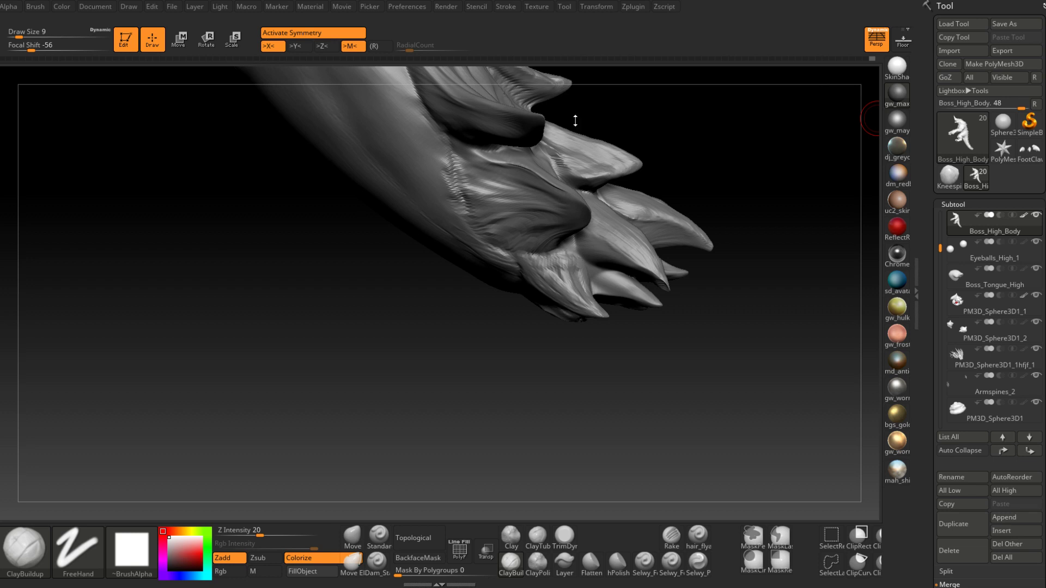
Step: Frame the whole creature in view and save the project
right_click_drag(469, 325, 476, 313)
mouse_move(581, 402)
right_mouse_down()
mouse_move(598, 368)
mouse_move(604, 305)
right_mouse_up()
right_click_drag(487, 345, 657, 467, "alt")
right_click_drag(191, 289, 238, 288)
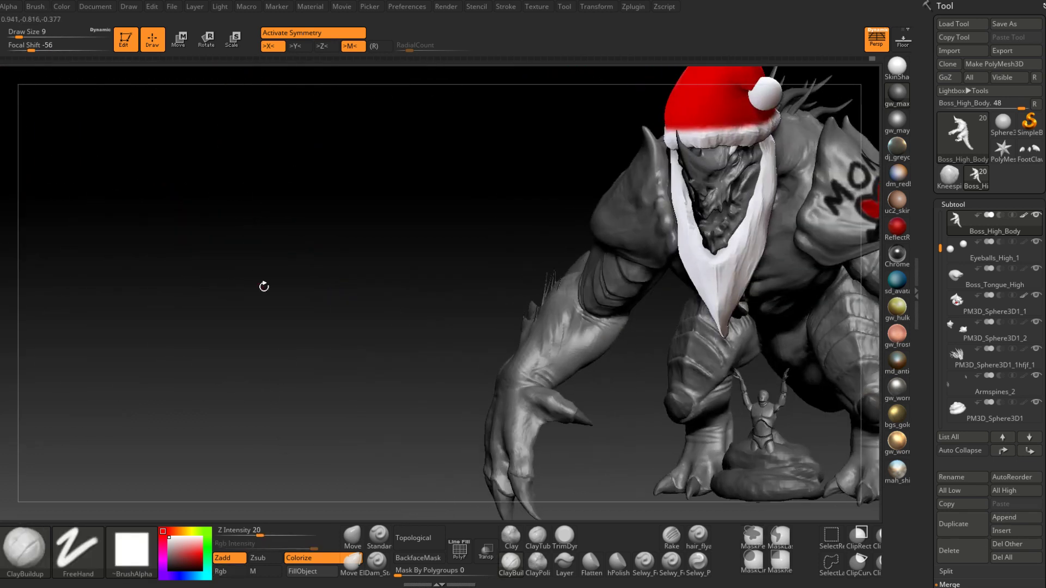
key("f")
right_click_drag(834, 124, 648, 184)
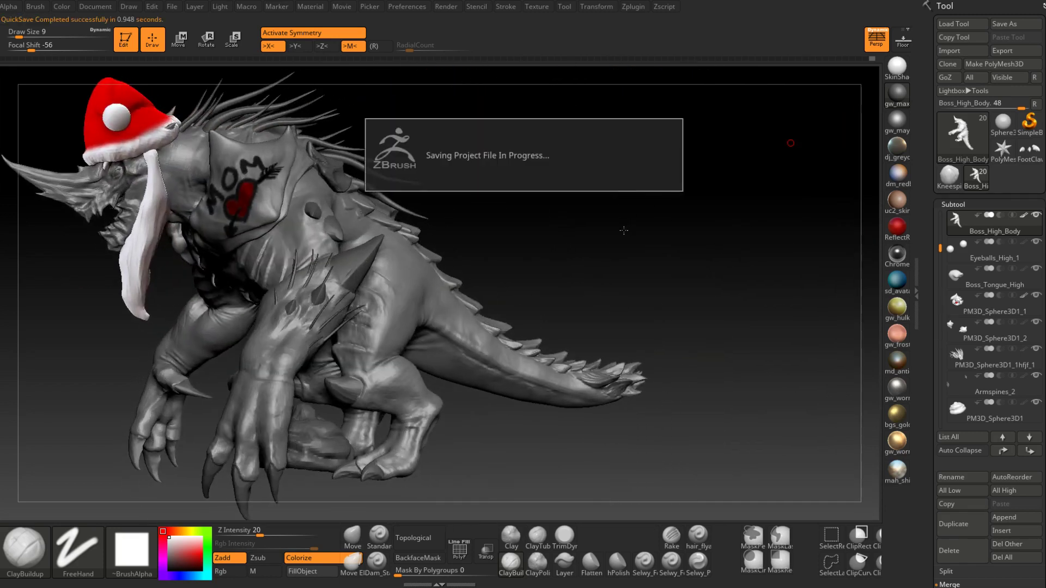
mouse_move(625, 227)
right_mouse_down()
mouse_move(579, 224)
mouse_move(742, 247)
mouse_move(681, 232)
right_mouse_up()
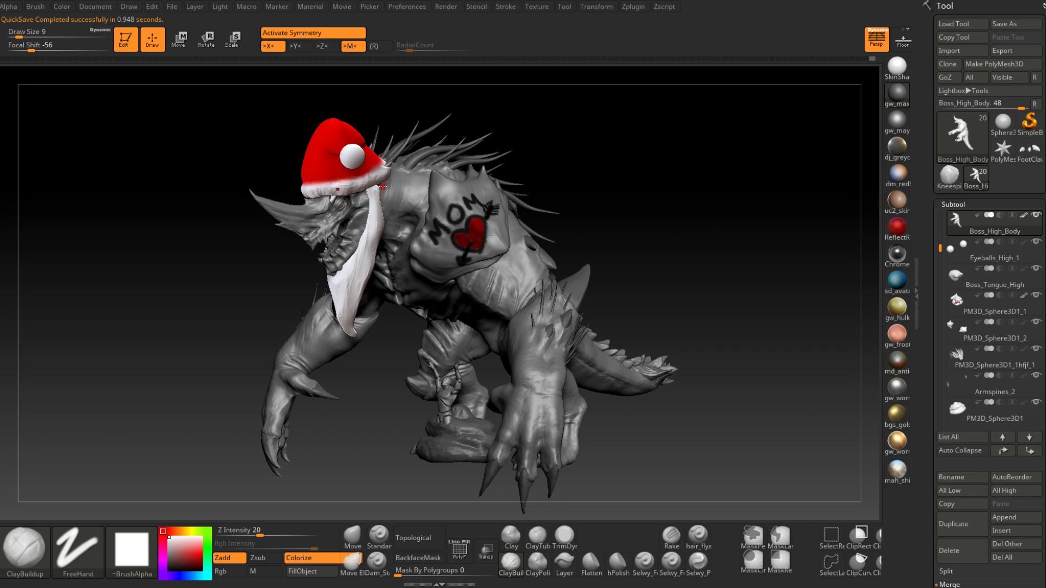
right_click_drag(632, 222, 333, 185)
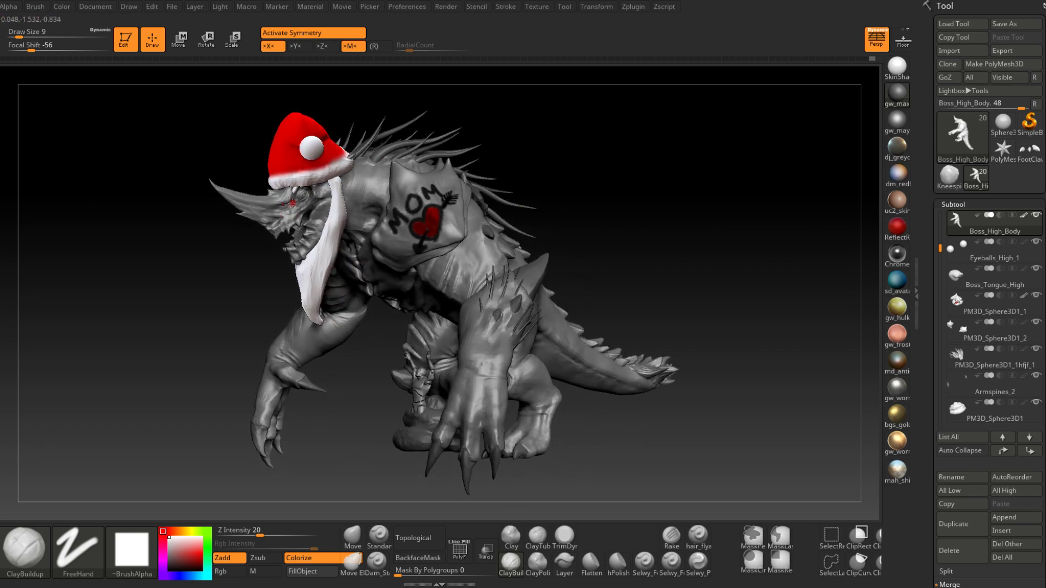
left_click_drag(605, 212, 618, 240)
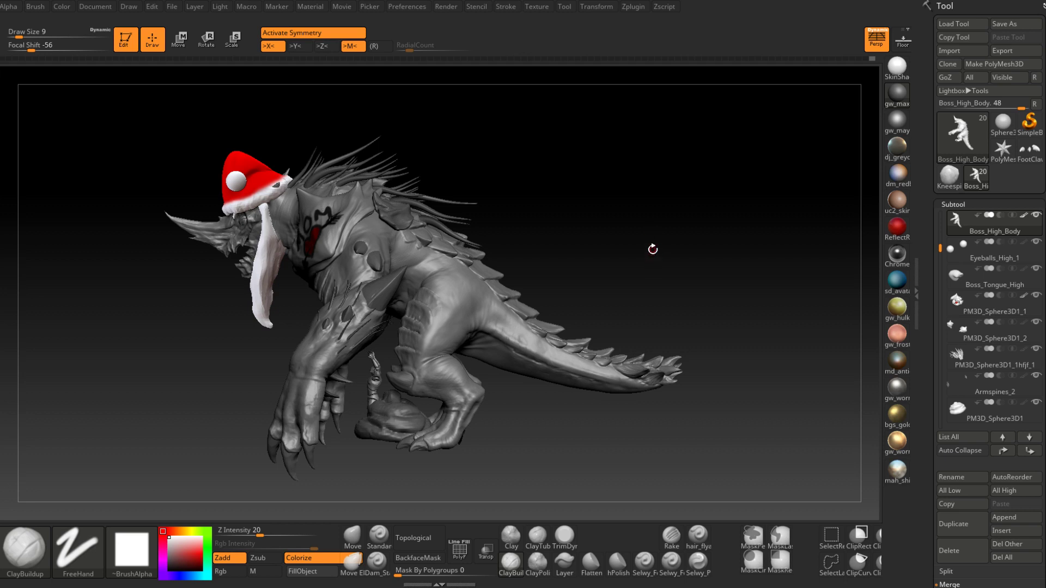
left_click_drag(593, 247, 705, 241)
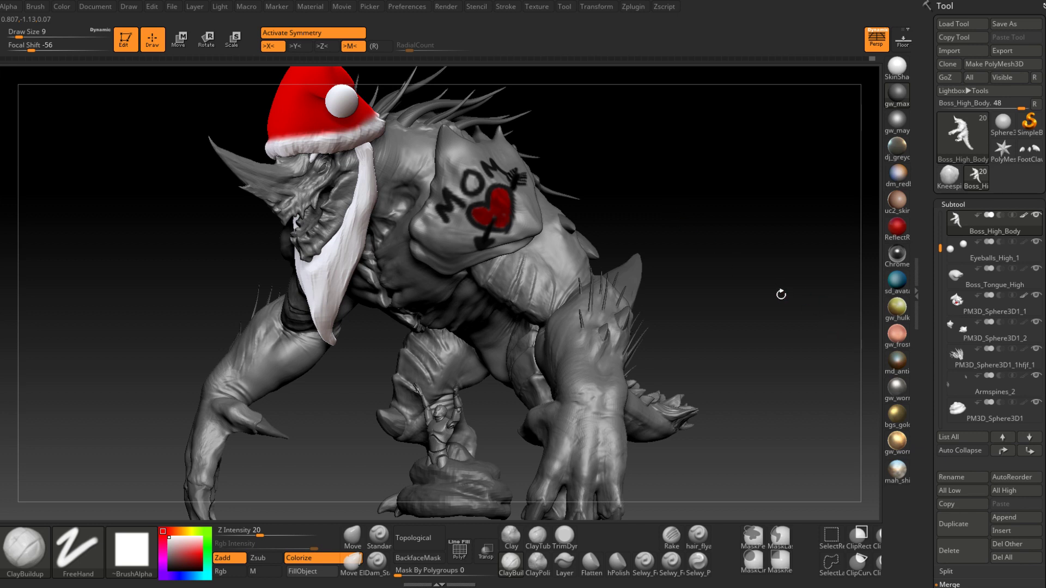
left_click_drag(745, 283, 742, 245)
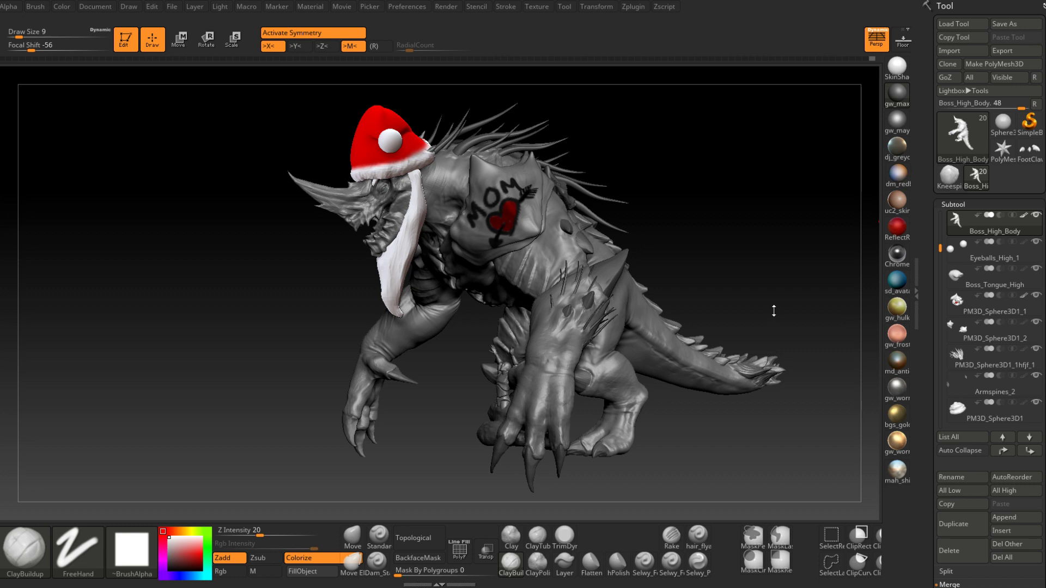
left_click_drag(730, 256, 716, 264)
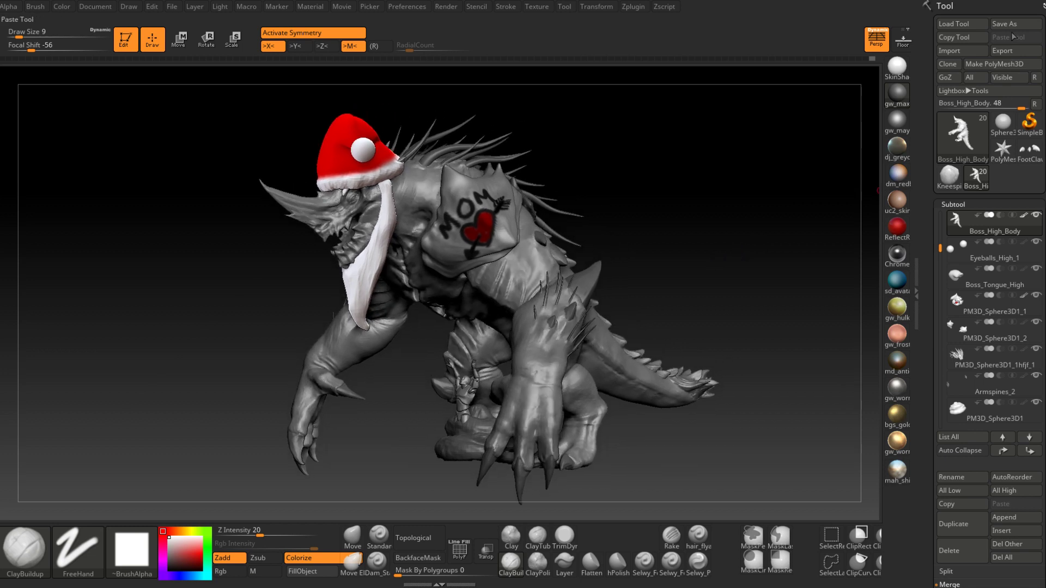
Step: Save the tool as JungleBoss.ztl, overwriting the existing file
left_click(1015, 24)
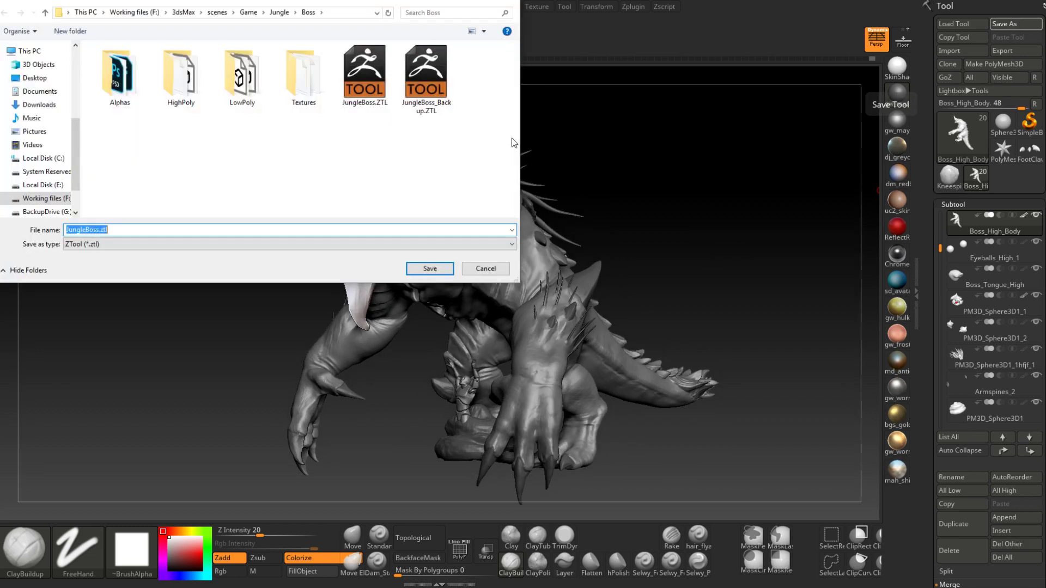
left_click(429, 269)
left_click(554, 297)
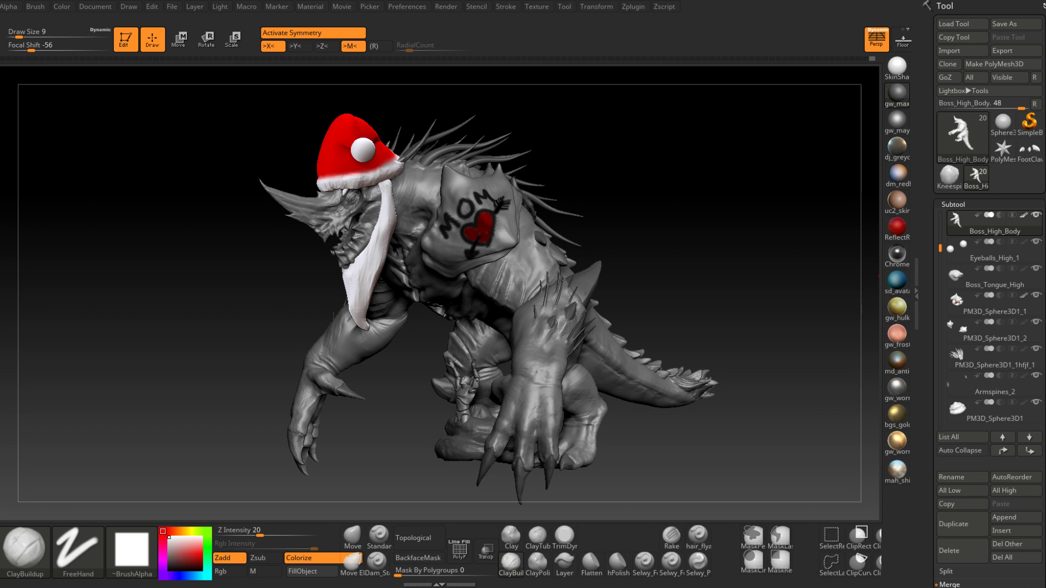
Step: Show the hidden JungleBoss pedestal subtool beneath the creature
left_click_drag(693, 250, 699, 244)
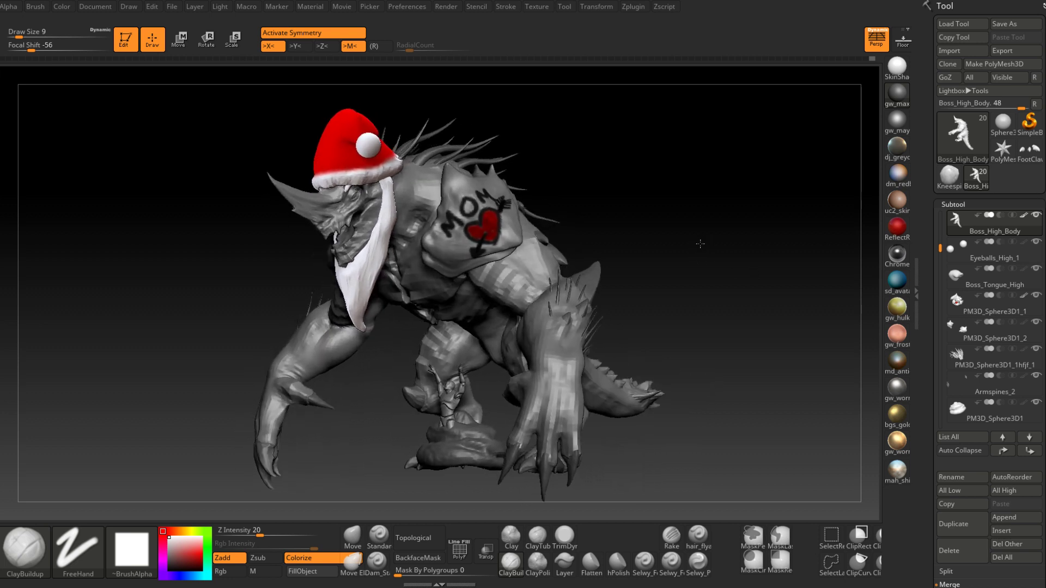
left_click_drag(939, 248, 940, 206)
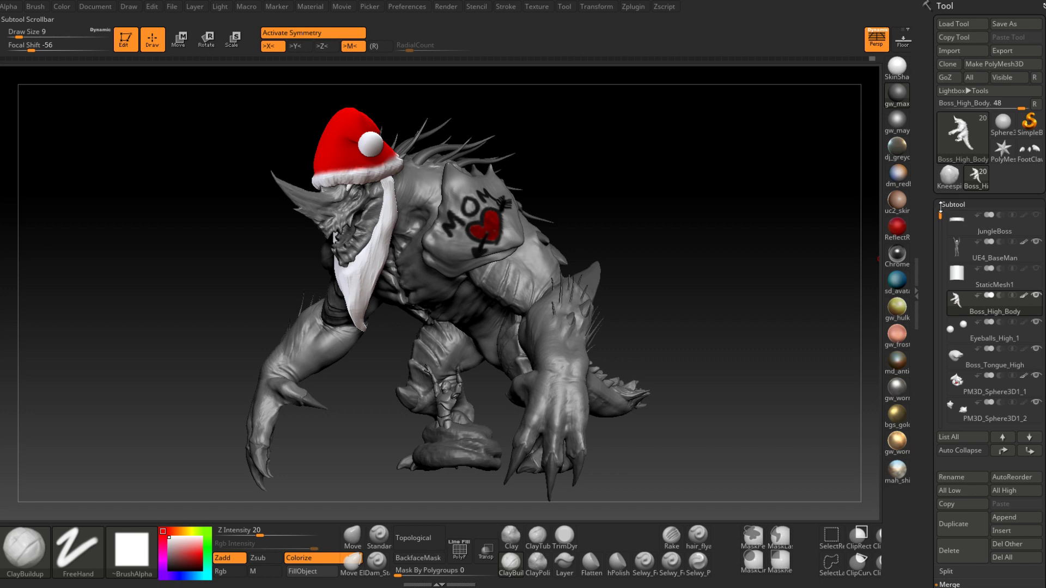
mouse_move(1038, 269)
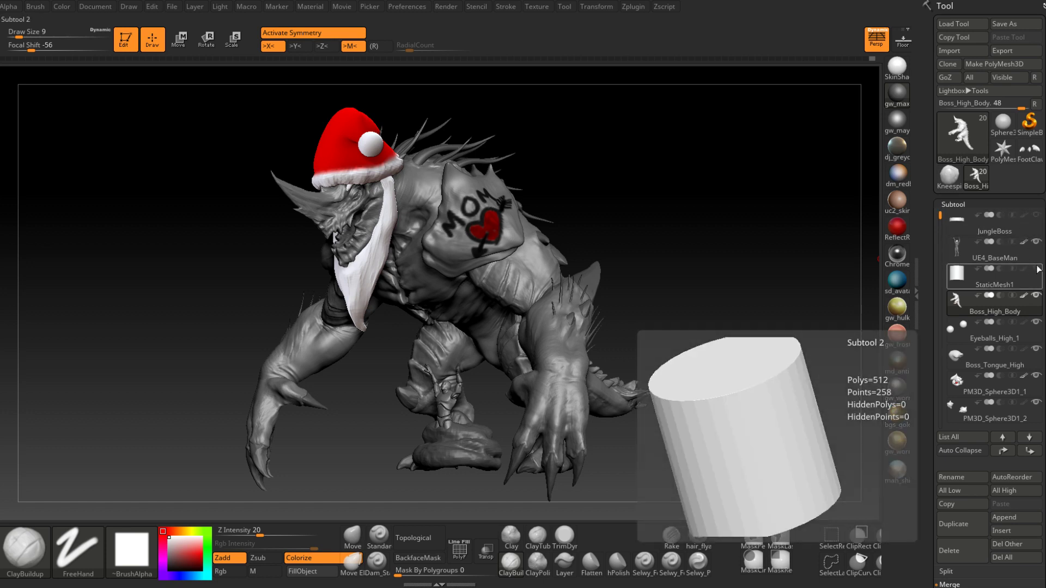
left_click(1036, 215)
left_click_drag(782, 235, 777, 241)
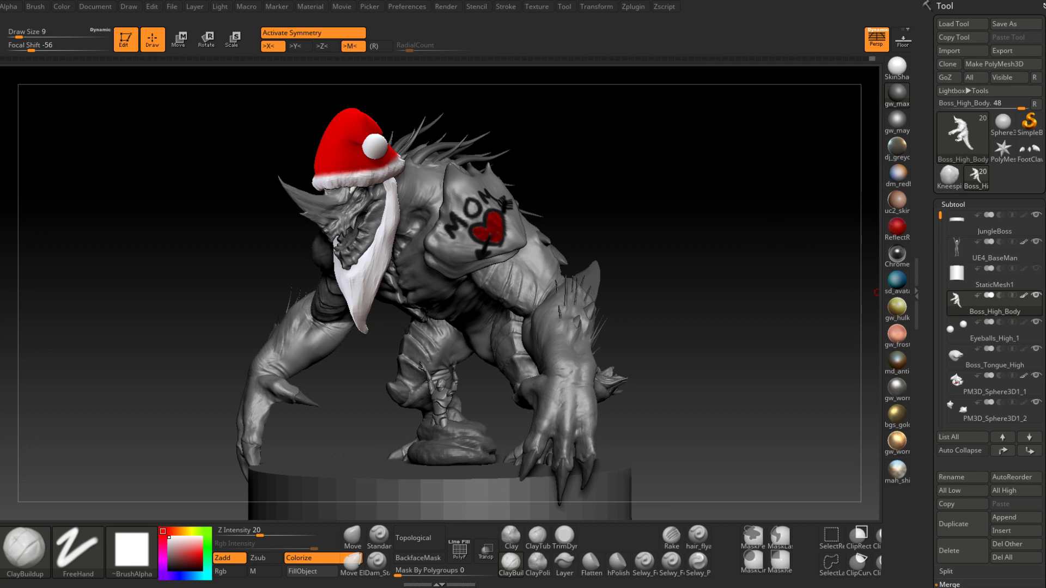
left_click_drag(682, 252, 691, 250)
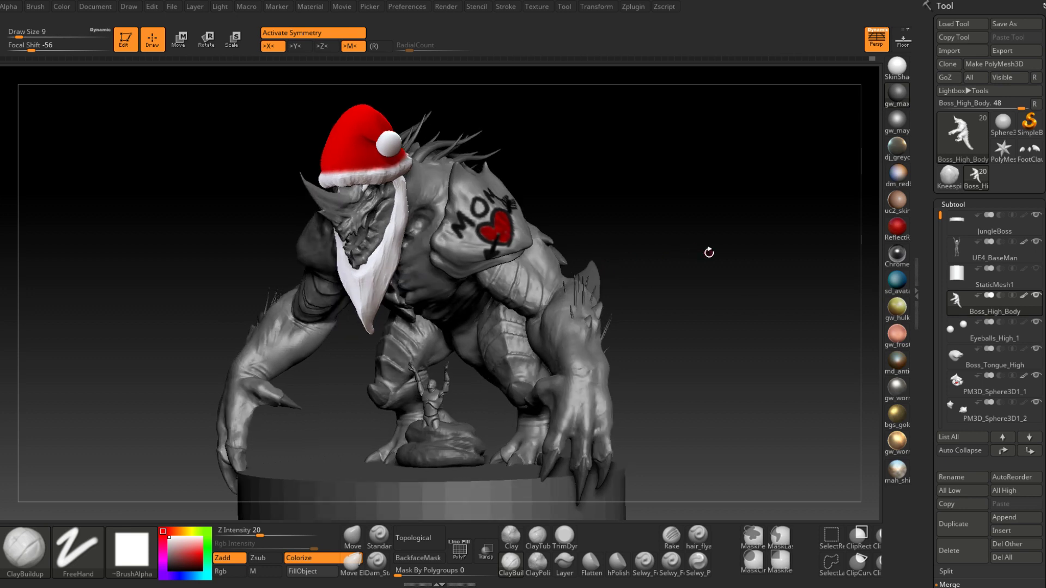
Step: Record a turntable movie of the creature on its pedestal at medium window size
left_click(446, 8)
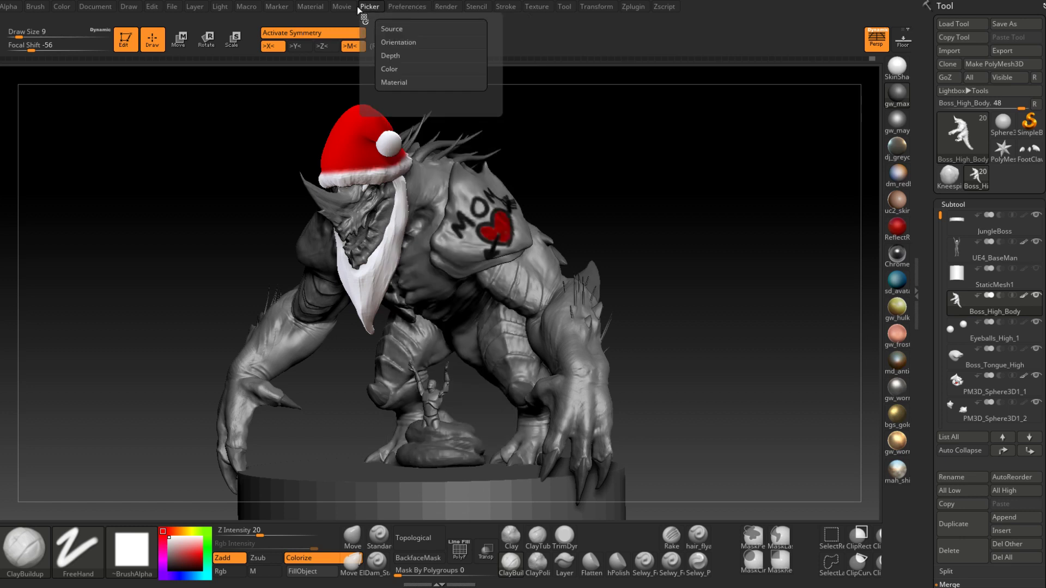
mouse_move(342, 6)
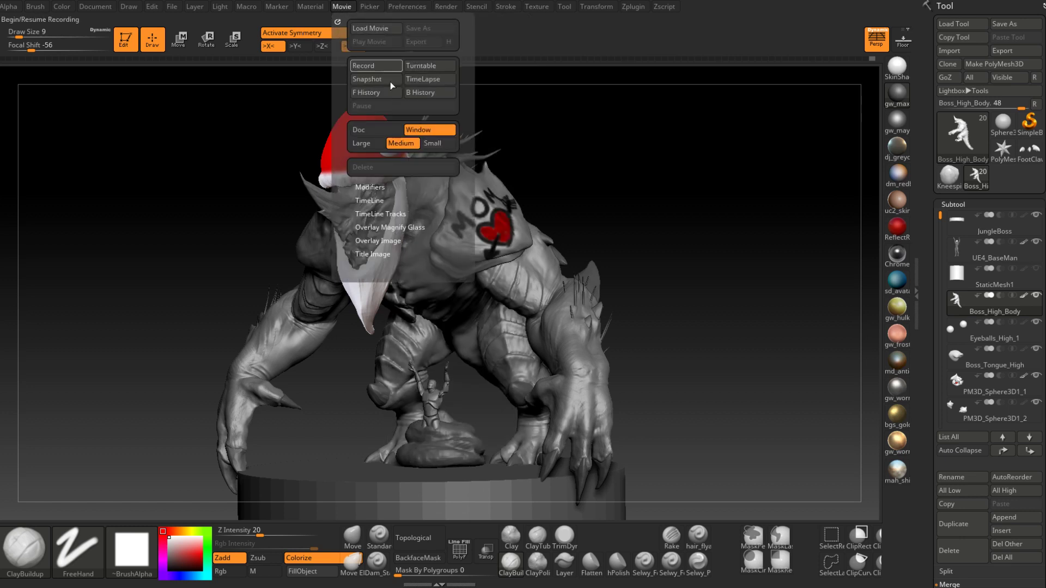
left_click(431, 66)
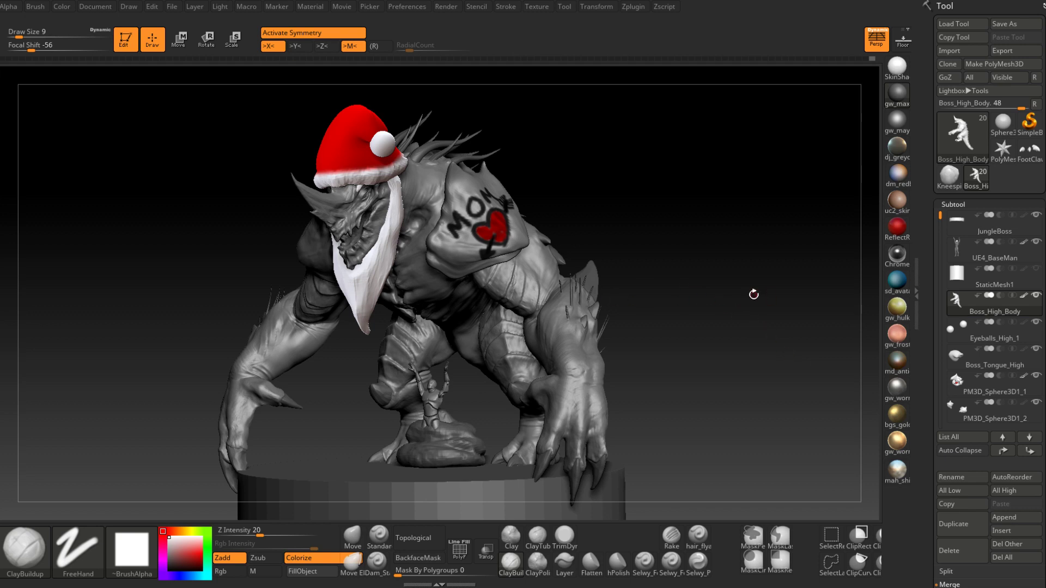
Step: Save the project and render a closer side view of the creature in Best render mode
mouse_move(753, 294)
left_mouse_down()
mouse_move(724, 286)
mouse_move(730, 278)
mouse_move(705, 250)
mouse_move(695, 268)
mouse_move(708, 261)
left_mouse_up()
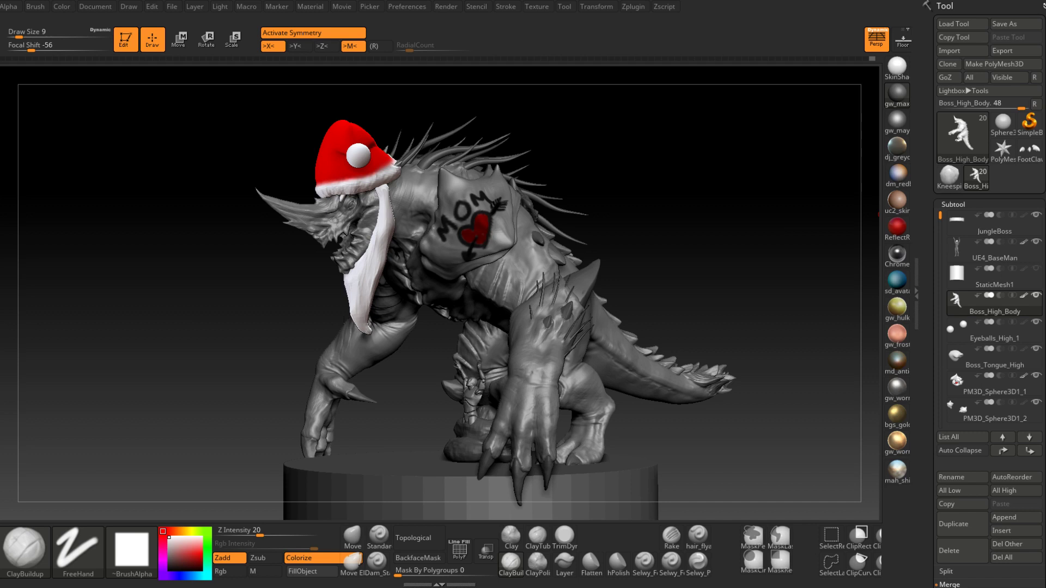
key("ctrl+s")
mouse_move(744, 273)
left_mouse_down()
mouse_move(752, 267)
mouse_move(679, 278)
mouse_move(691, 282)
mouse_move(686, 253)
mouse_move(693, 269)
left_mouse_up()
left_click(447, 7)
left_click(479, 57)
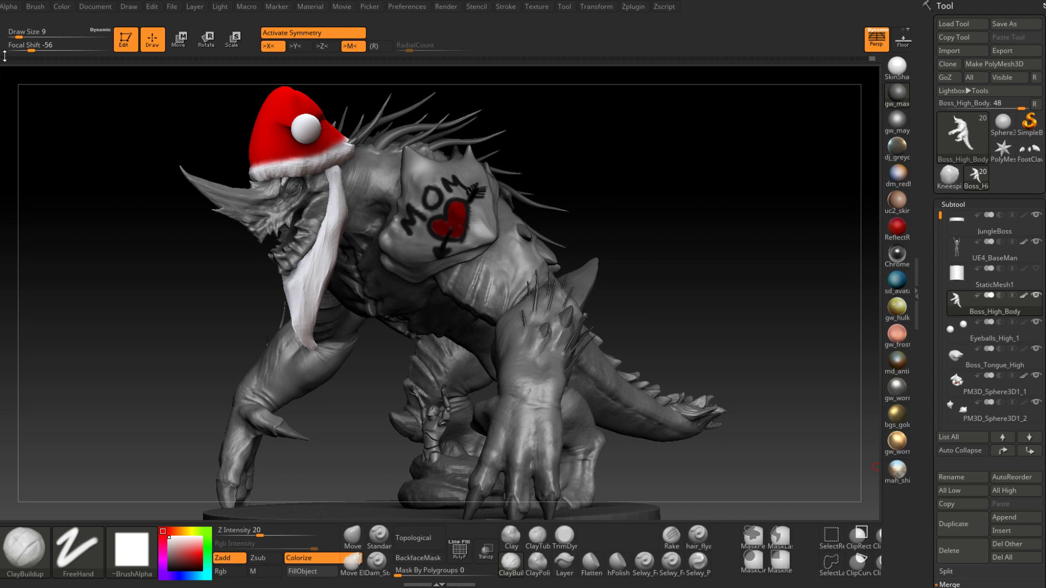
left_click(712, 210)
Step: Record another turntable movie from the closer view of the creature
left_click(447, 7)
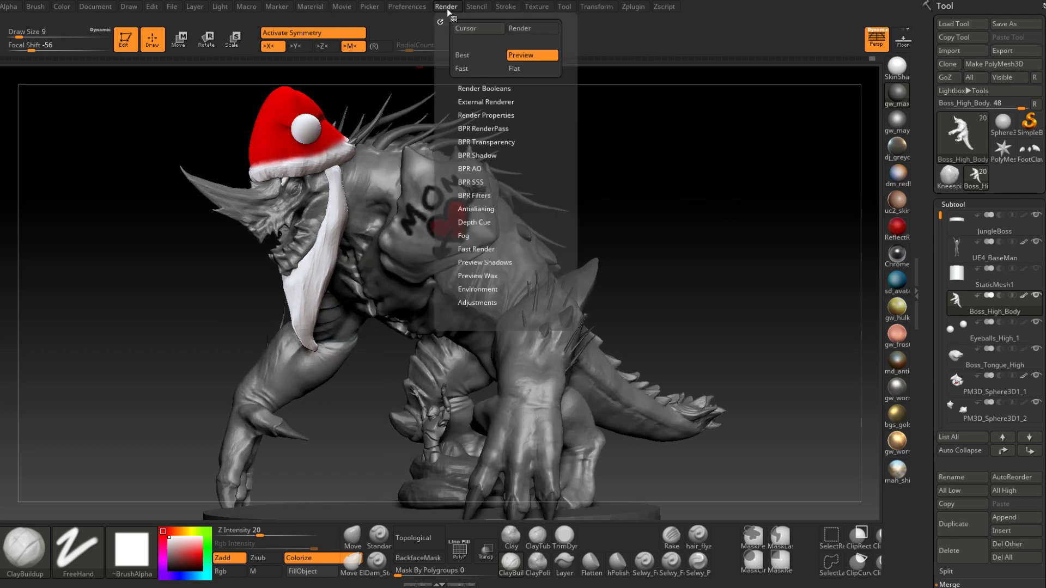
left_click(342, 6)
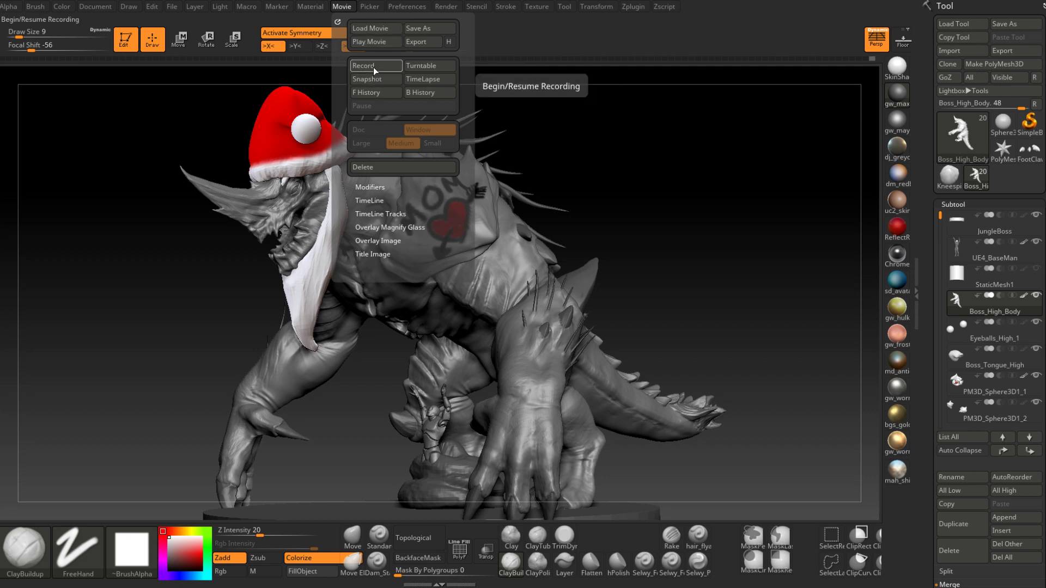
left_click(416, 66)
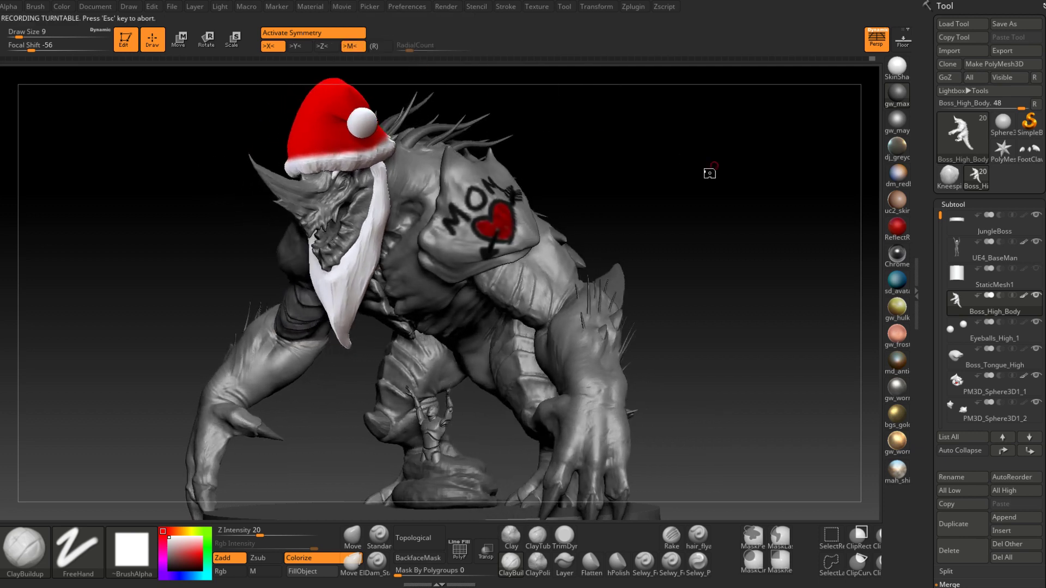